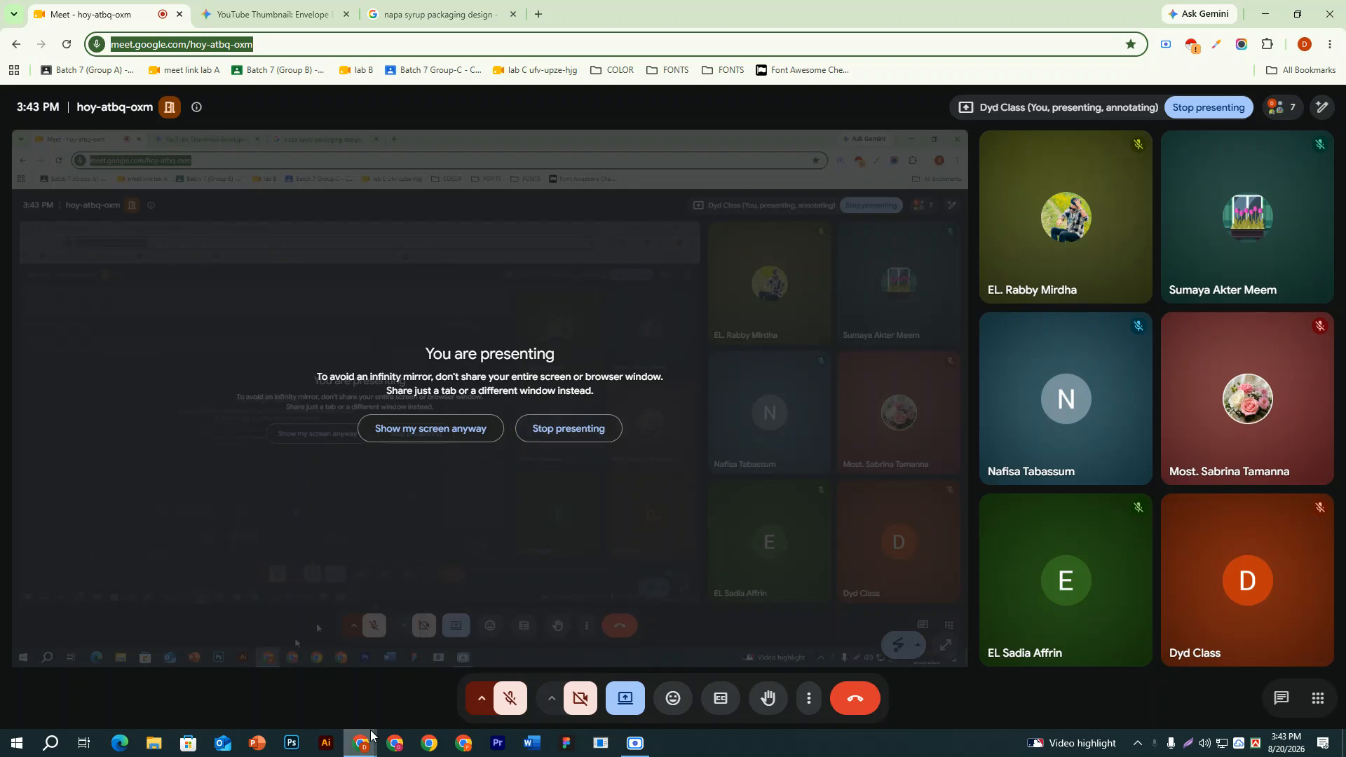
Launch Adobe Illustrator, choose to repair Creative Cloud, and decline recovering the unsaved documents.
click(326, 744)
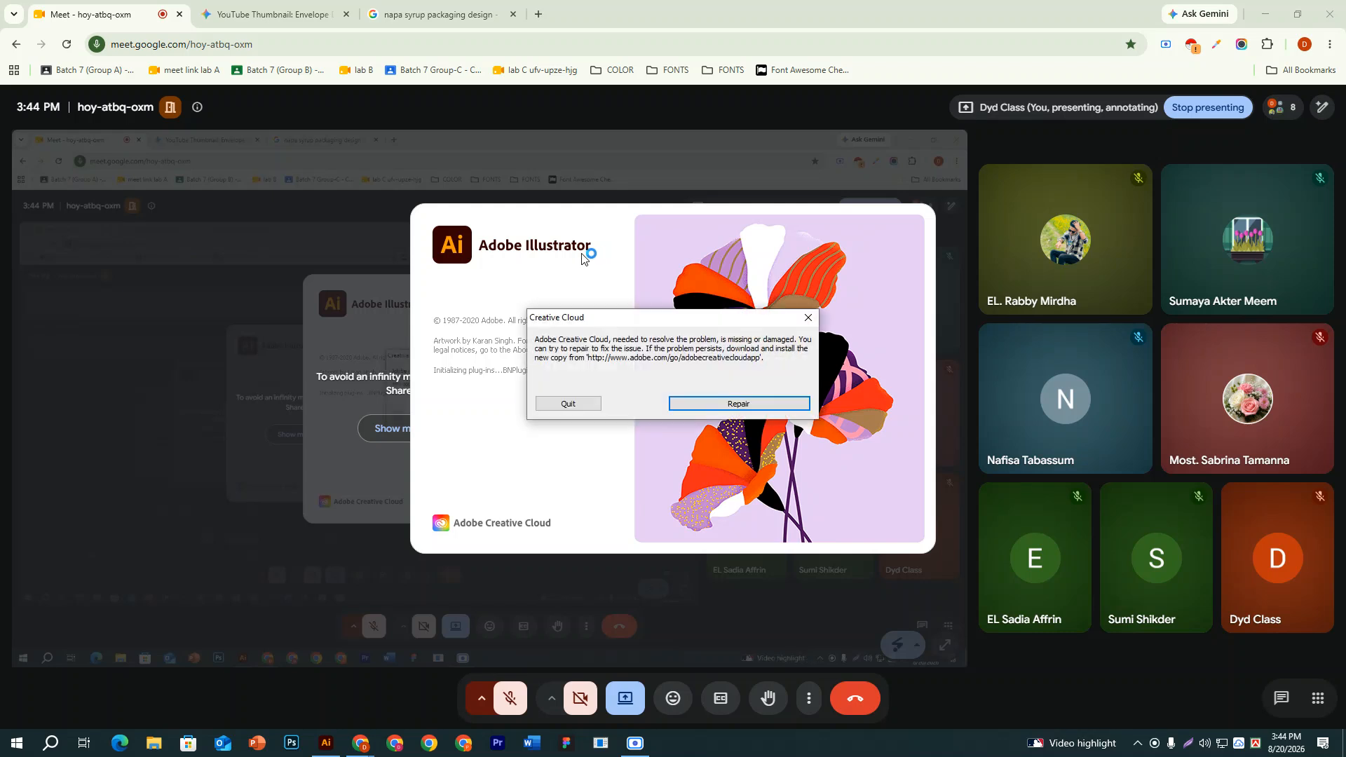
click(726, 405)
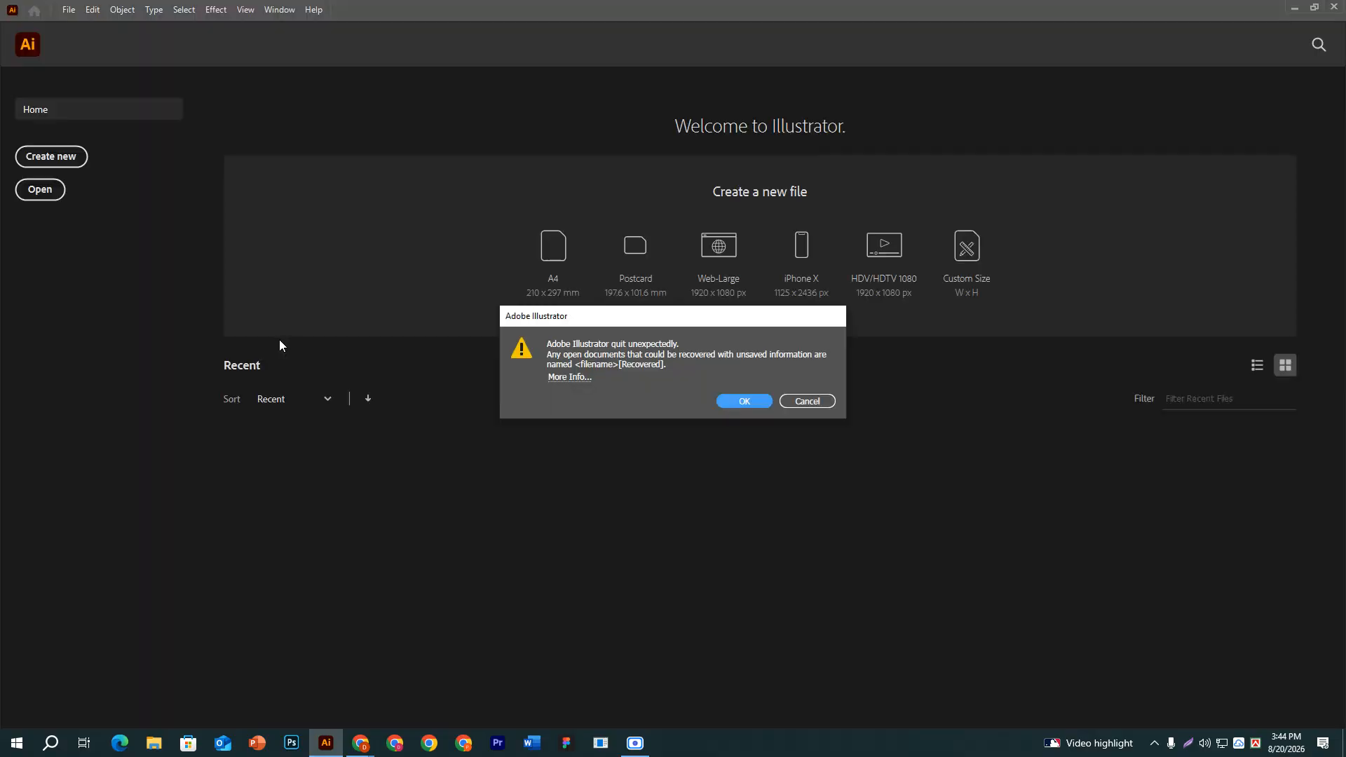
click(805, 402)
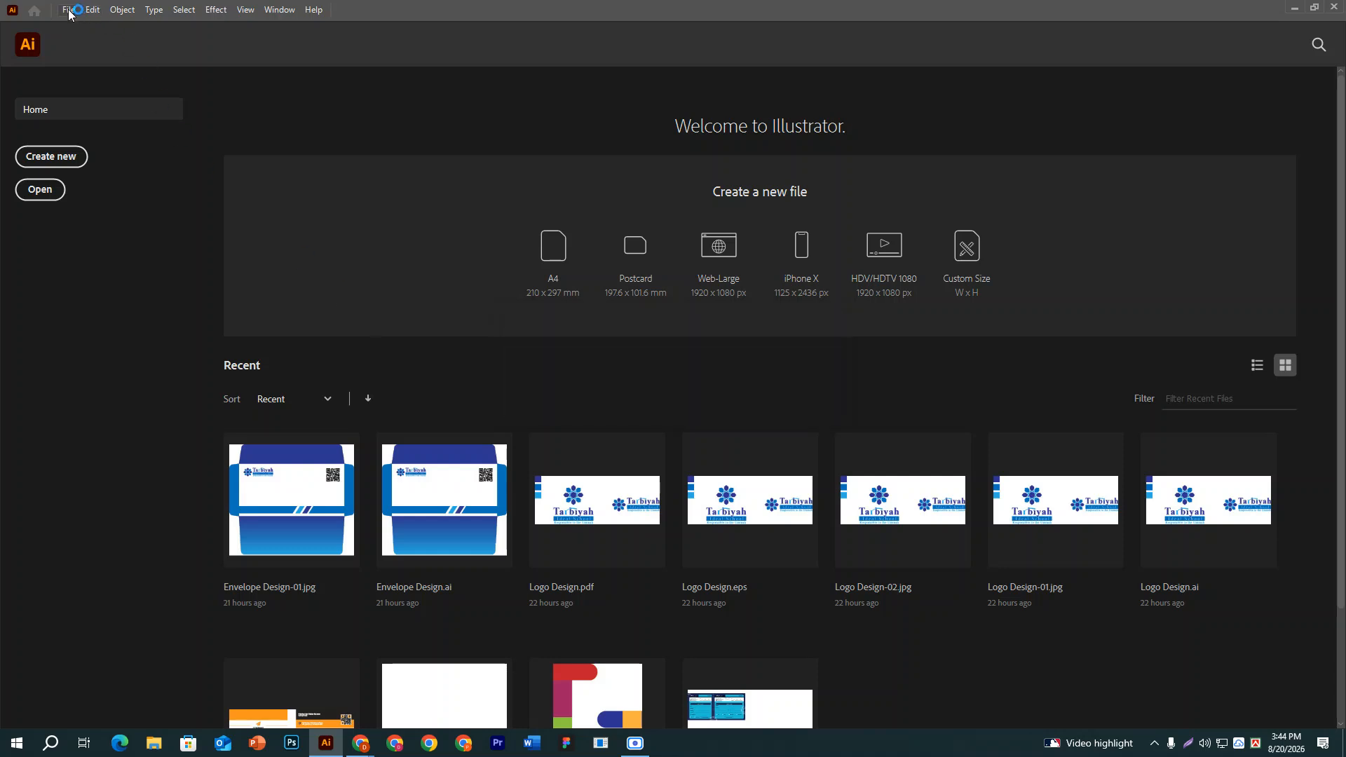
Create a new print document from the Letter preset in inches, with a width of 10.5 in and a 0.125 in bleed on all sides.
click(69, 10)
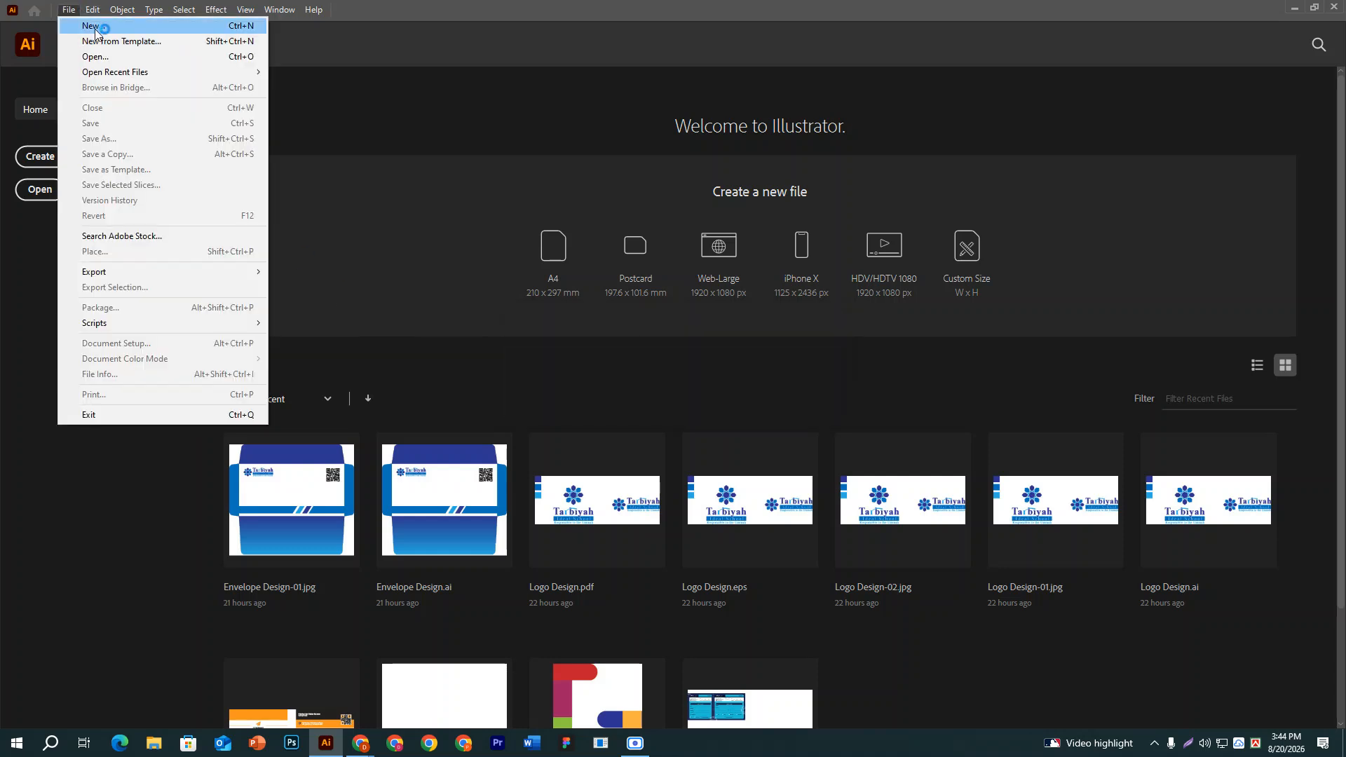
click(96, 28)
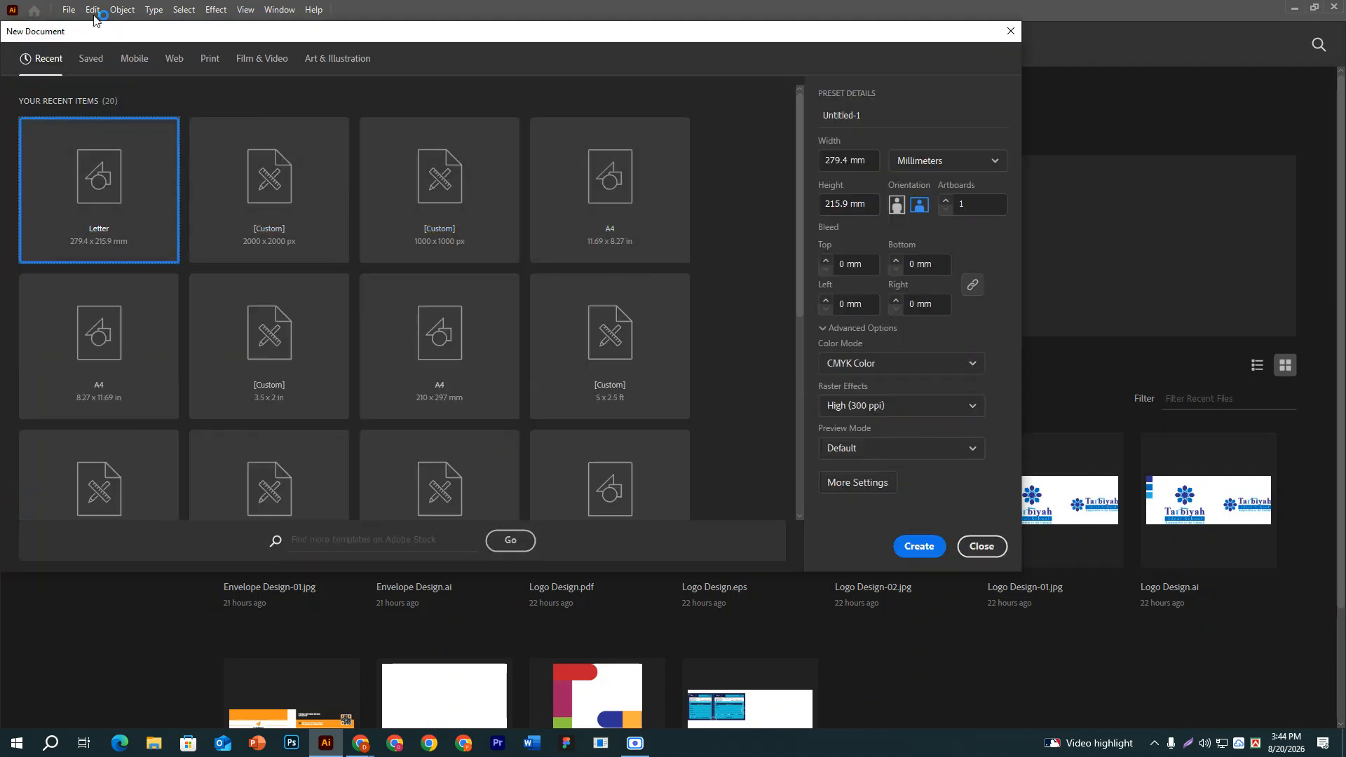
click(211, 58)
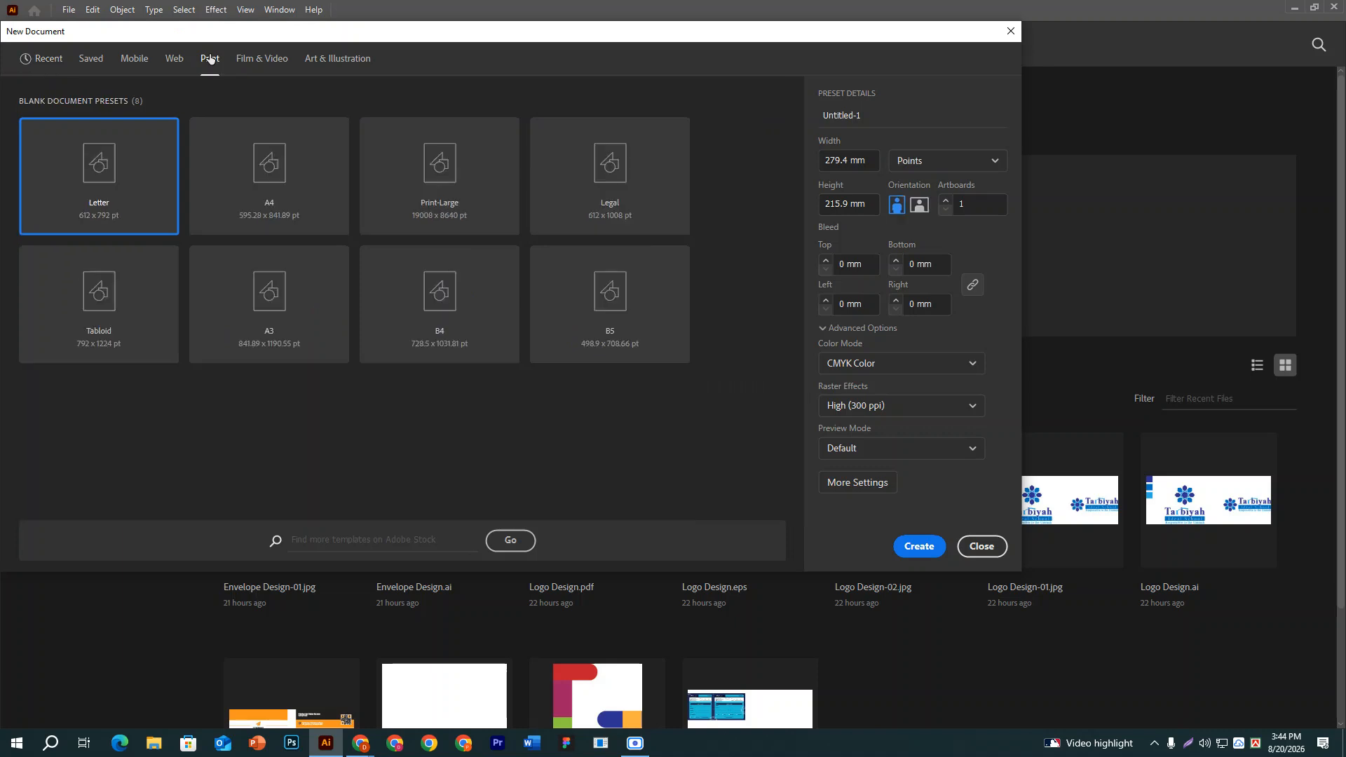
click(940, 156)
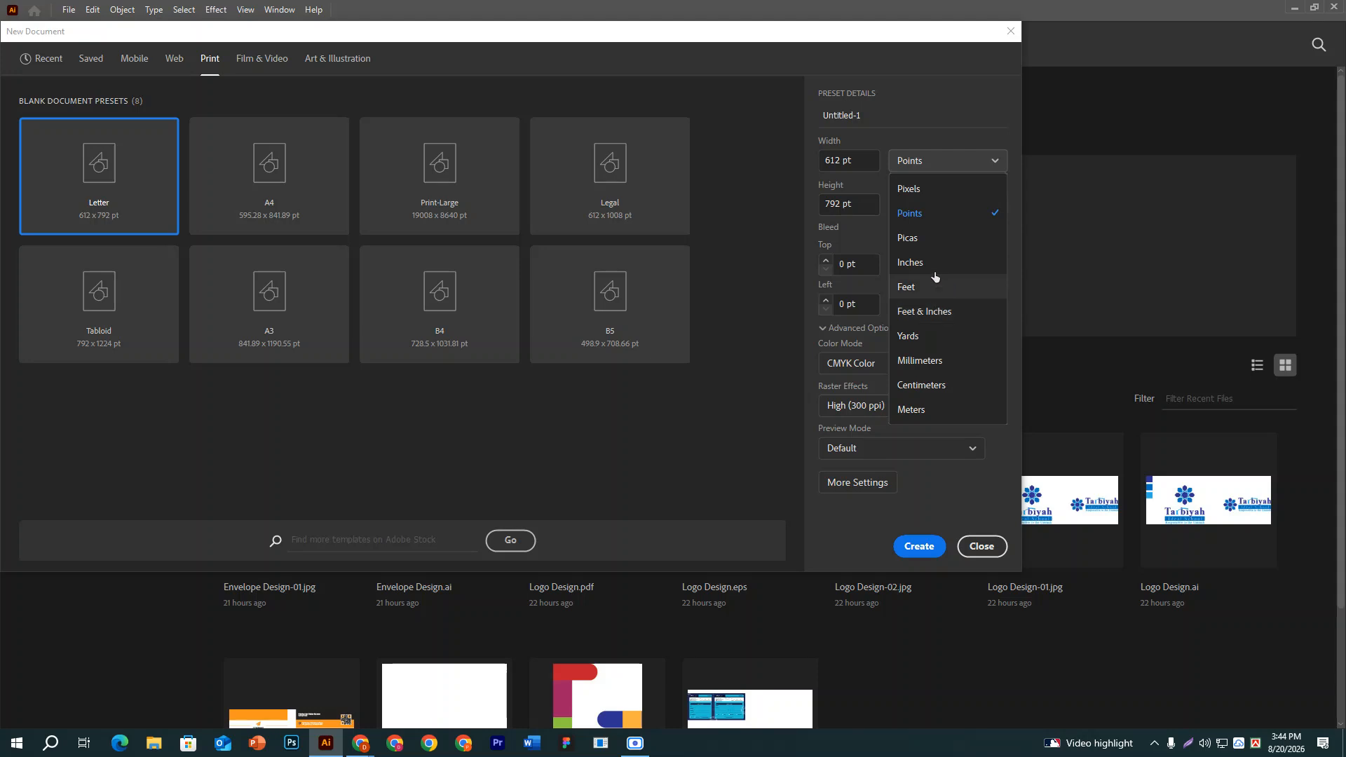
click(933, 264)
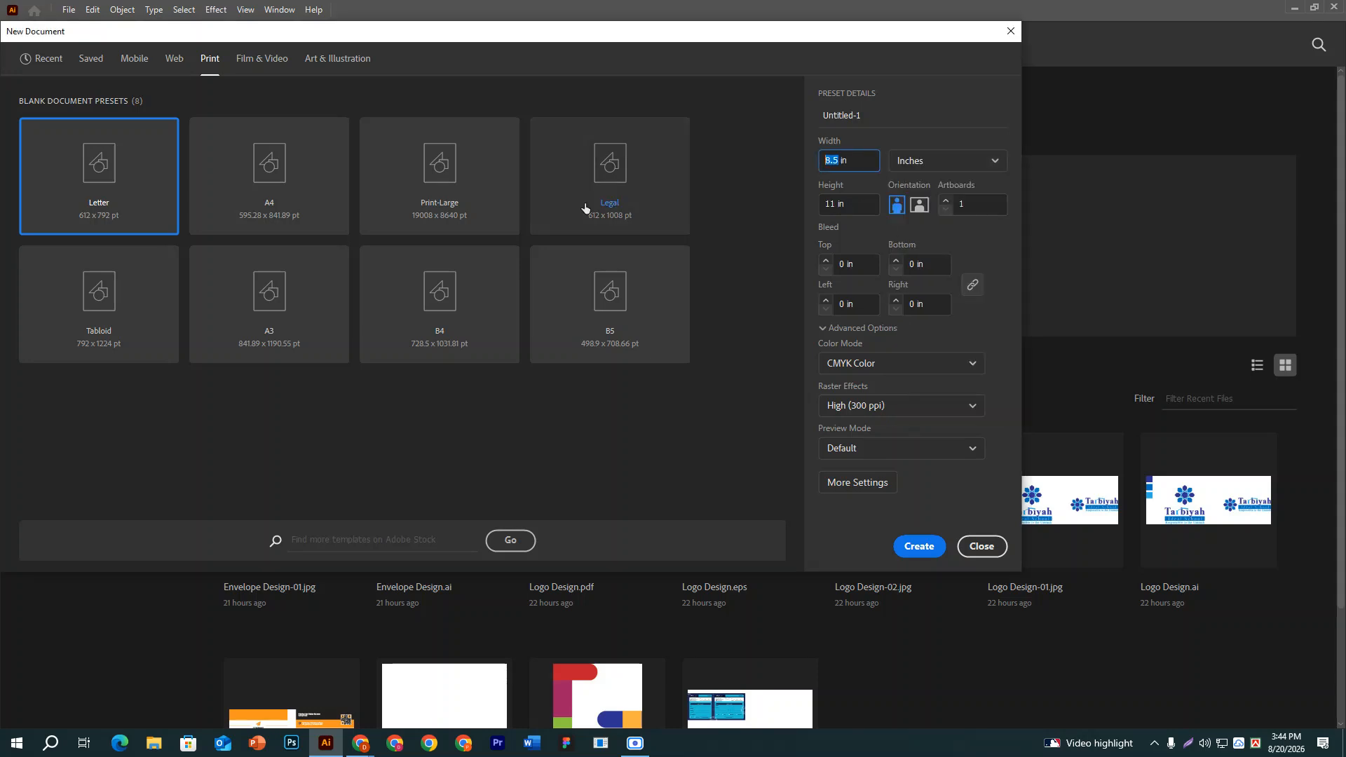
text(10.5)
click(866, 261)
key(Up)
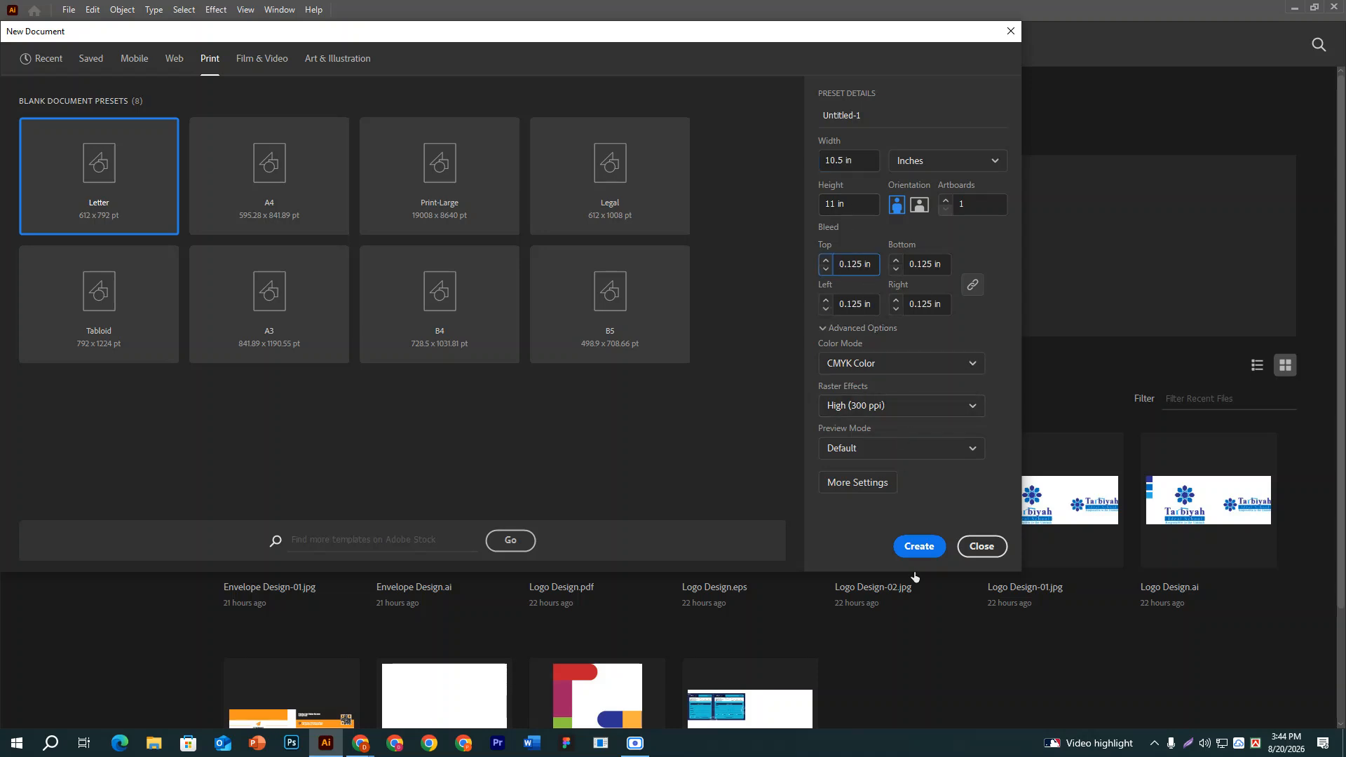
click(926, 545)
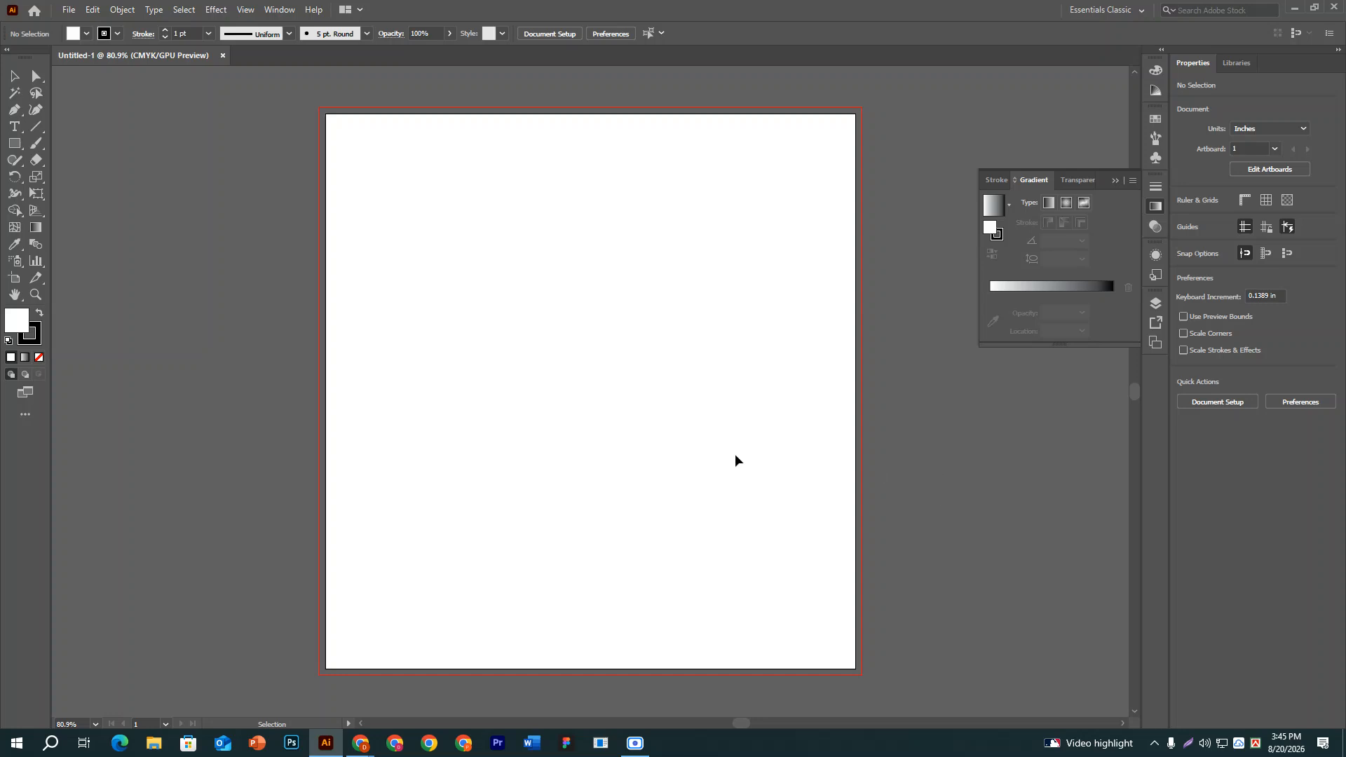
scroll(735, 461, up, 5)
scroll(736, 460, up, 5)
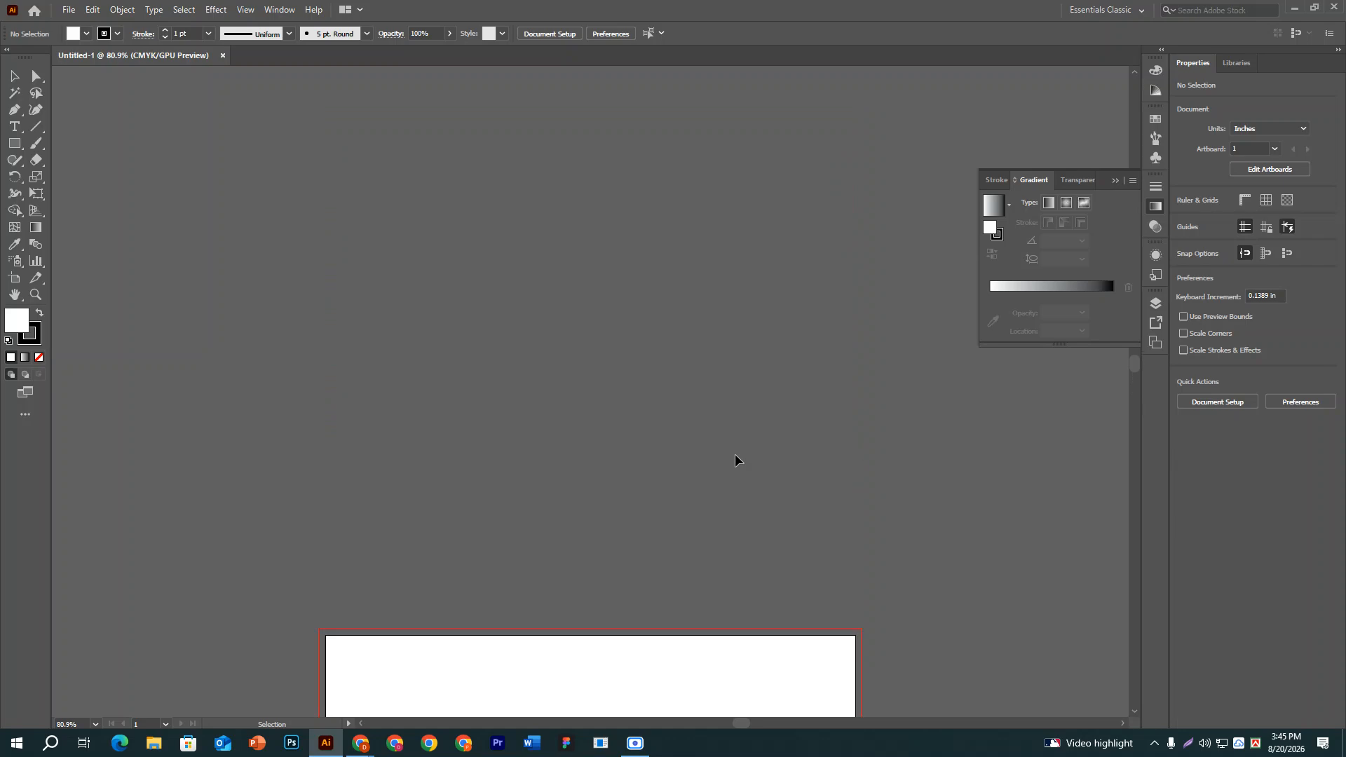
scroll(736, 460, up, 1)
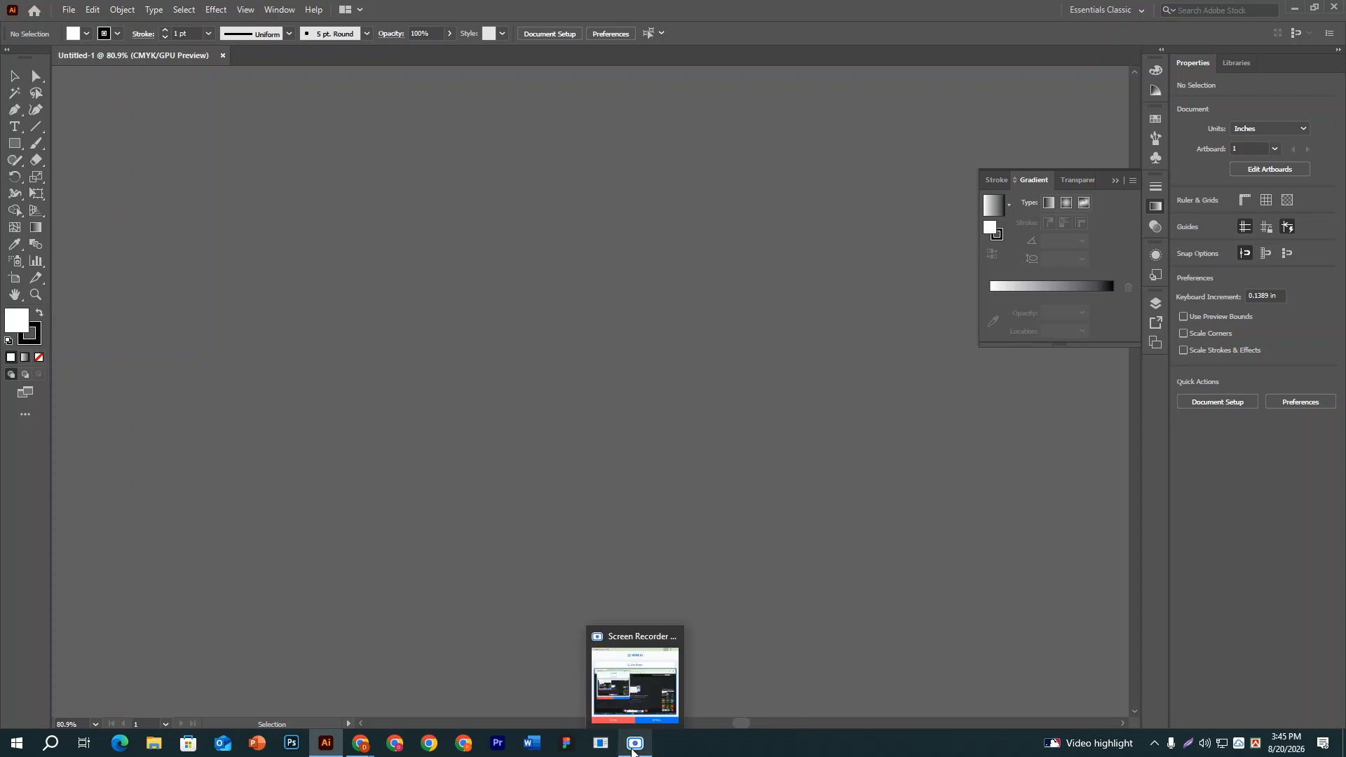
click(633, 750)
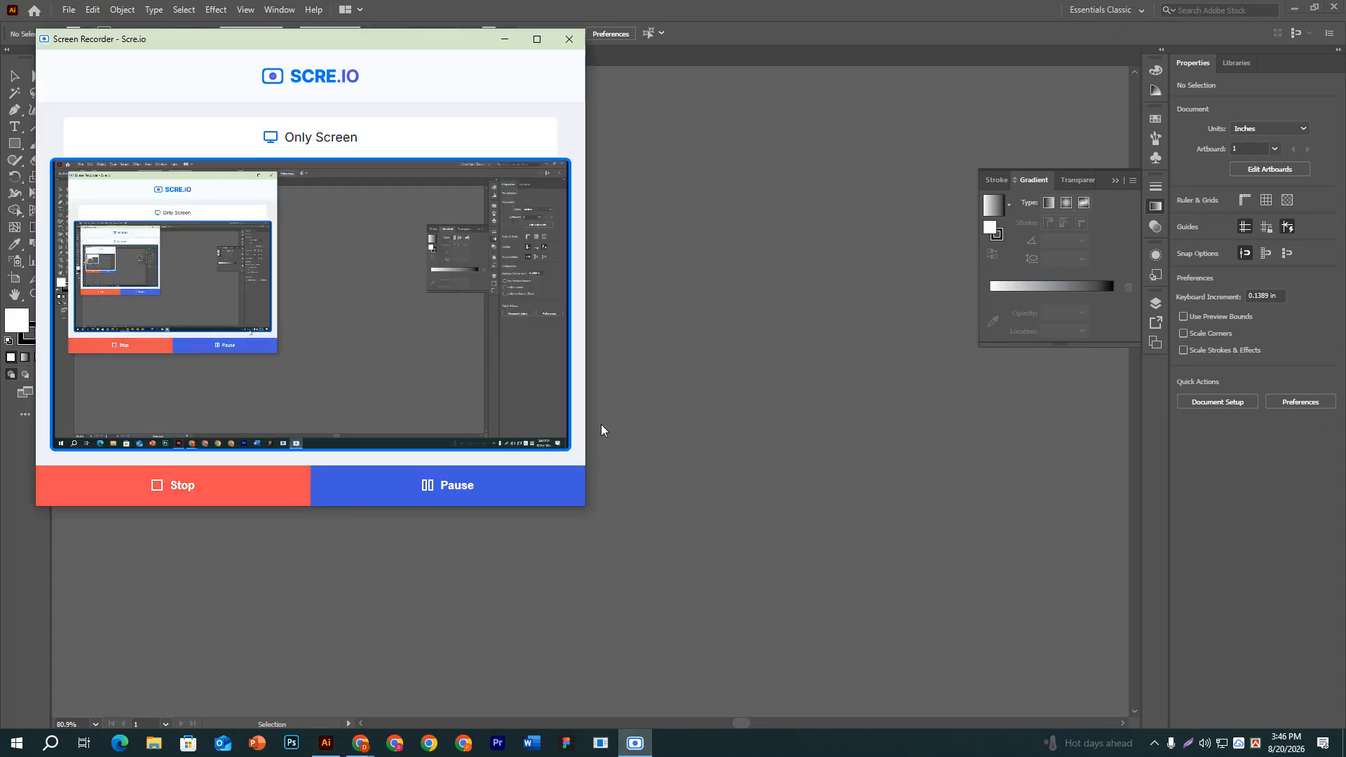
click(598, 368)
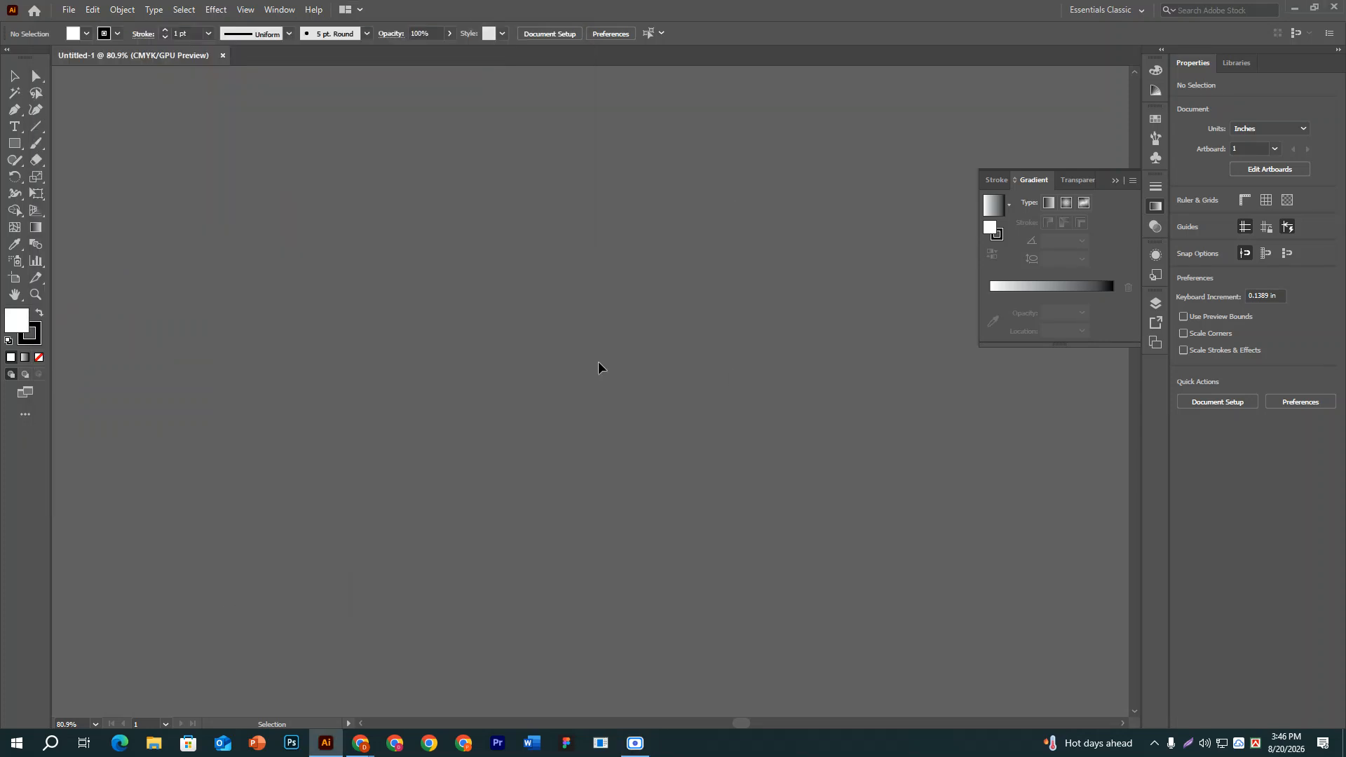
Create a rectangle 2.5 in wide and 5 in high on the empty canvas above the artboard.
click(14, 145)
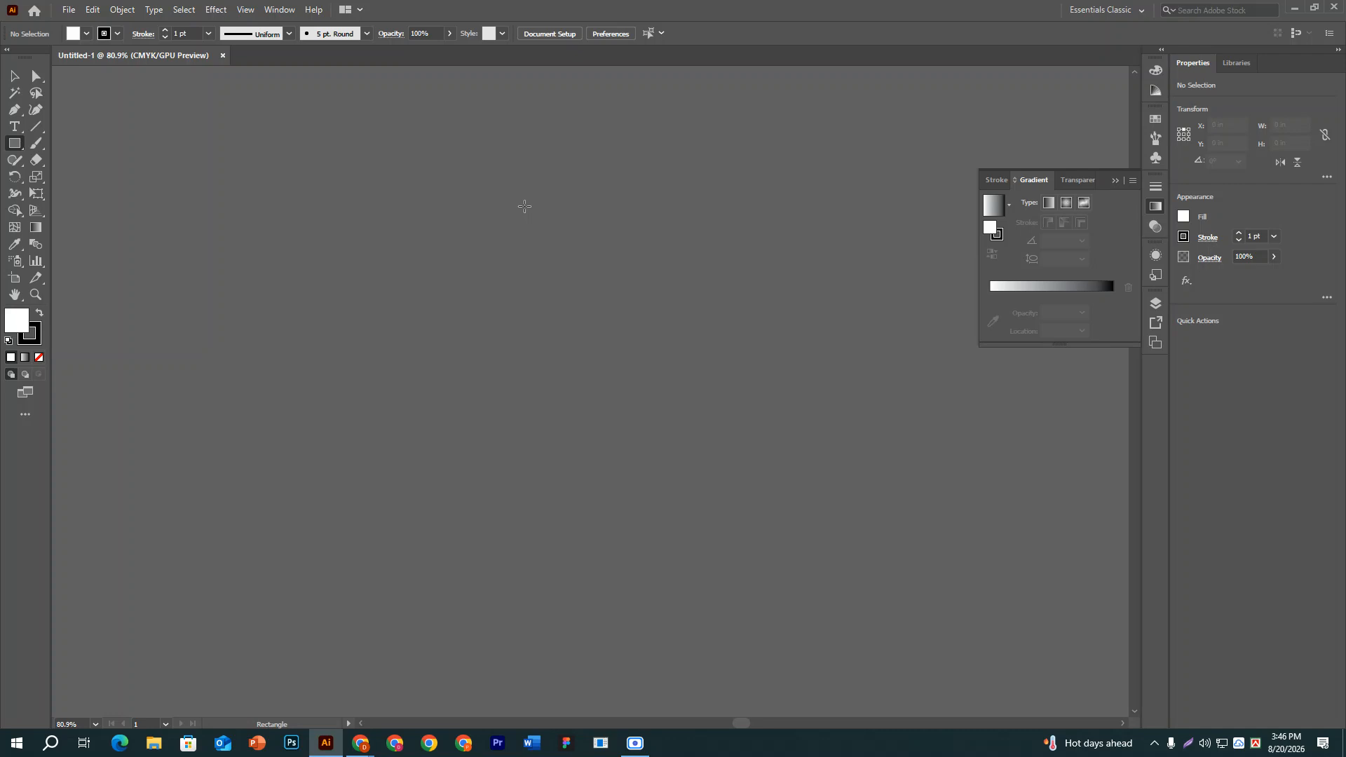
click(525, 206)
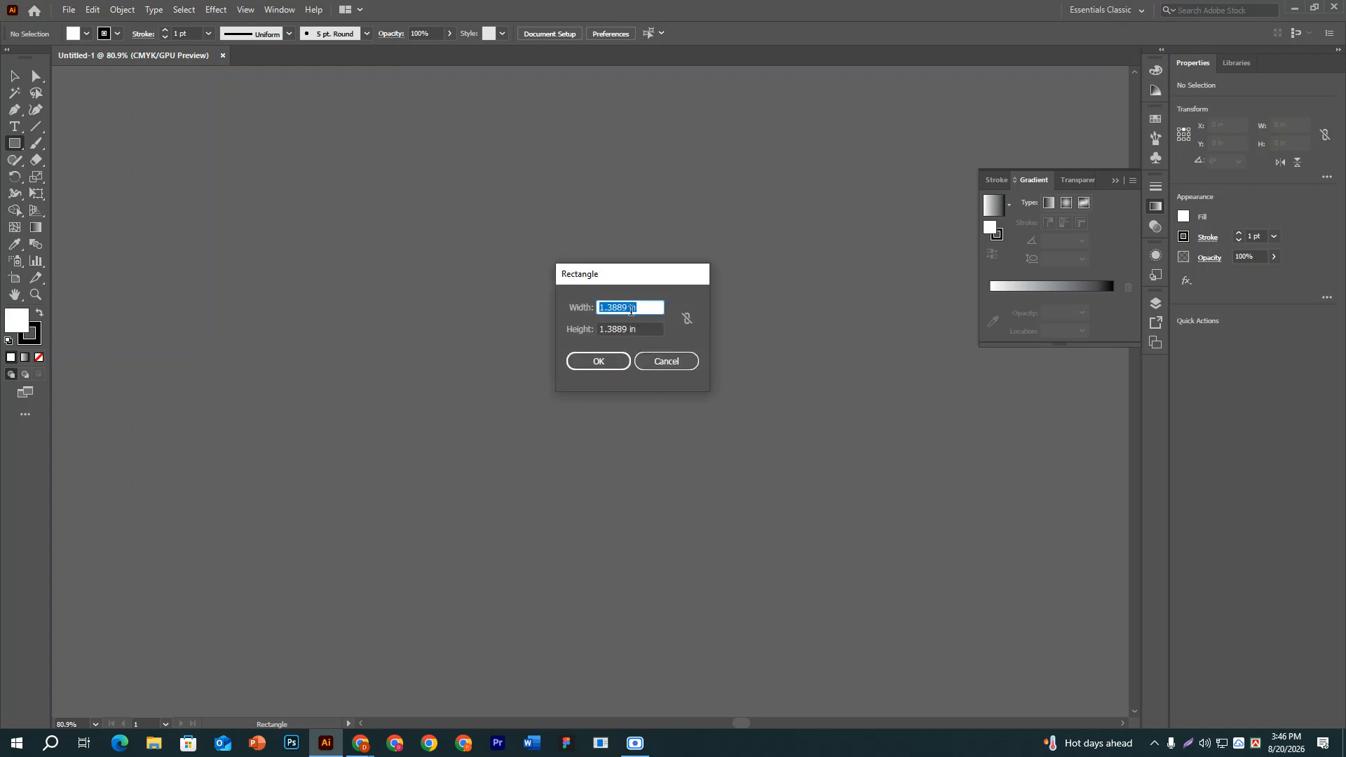
click(608, 309)
double_click(608, 309)
text(2.5)
key(Tab)
text(5)
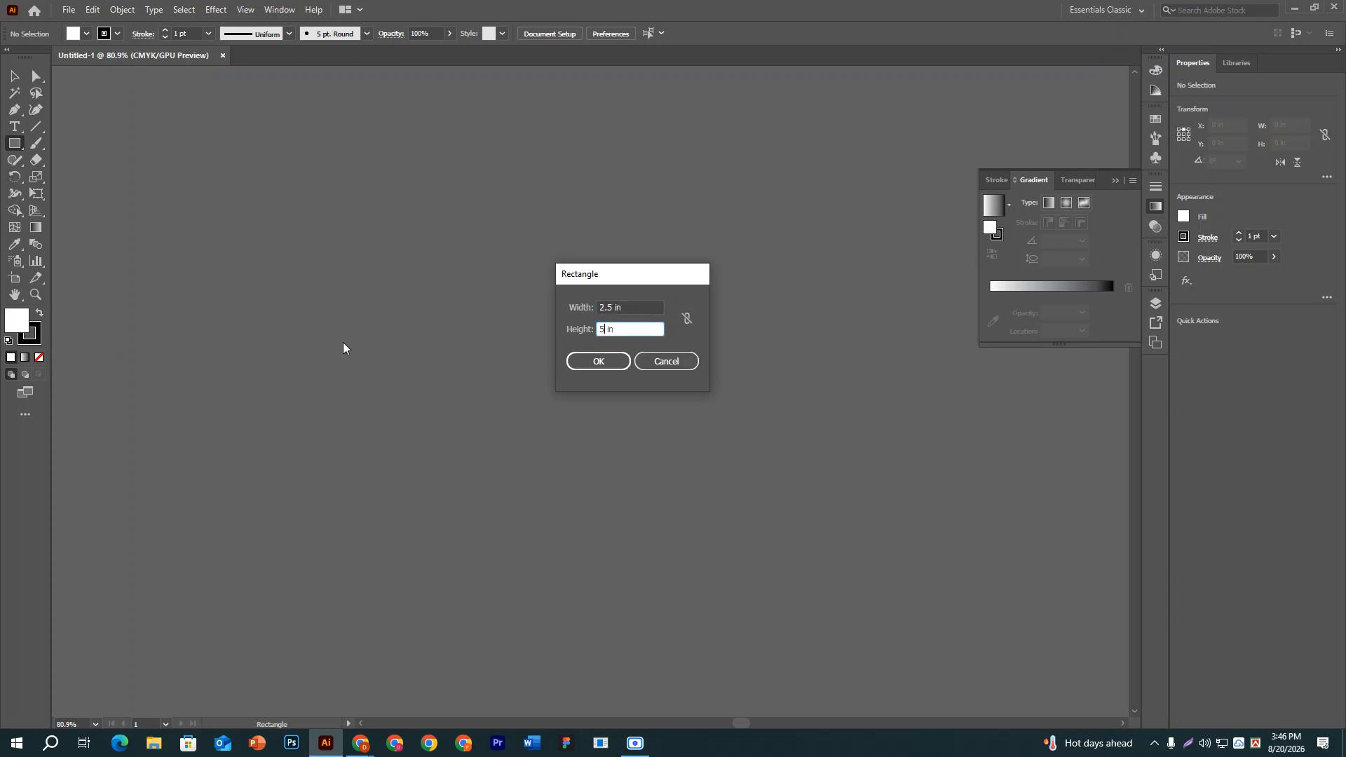
click(596, 363)
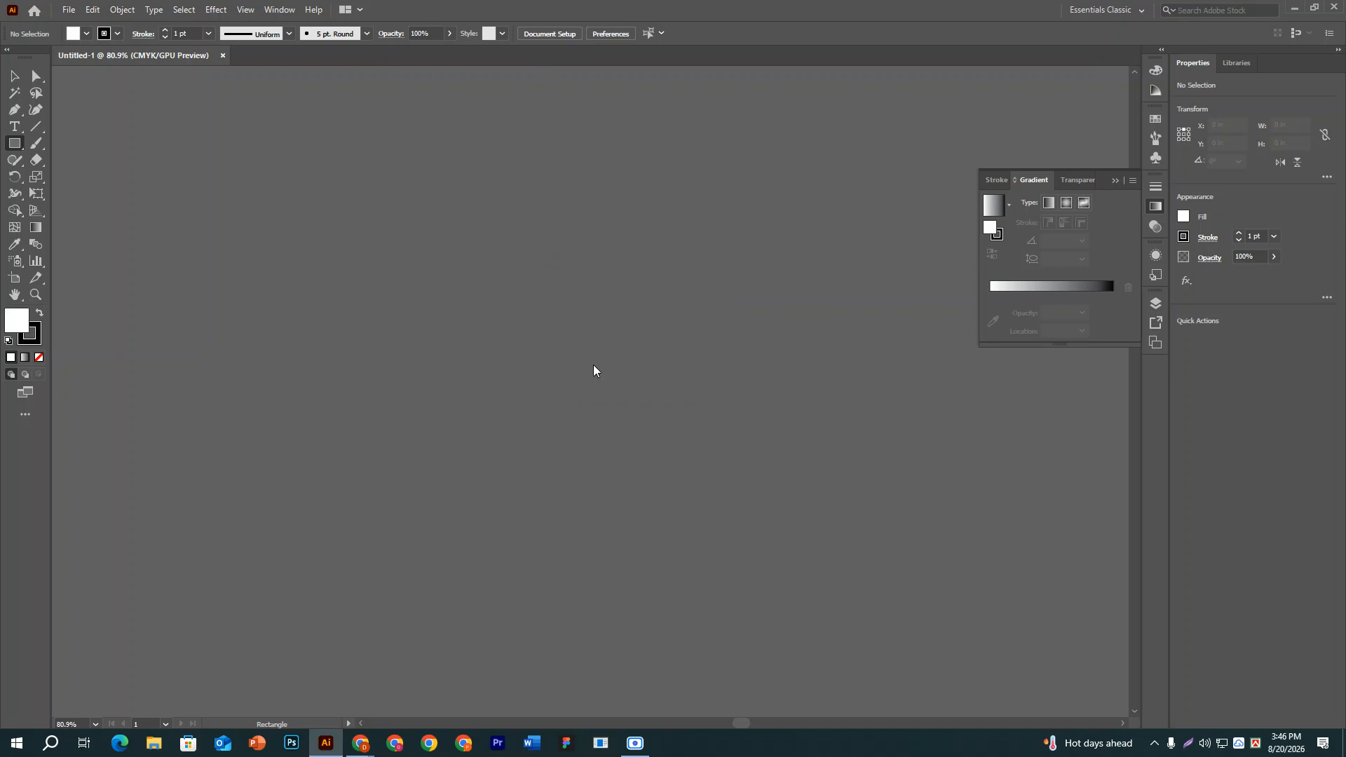
Remove the rectangle's fill, leaving only its black outline.
click(87, 33)
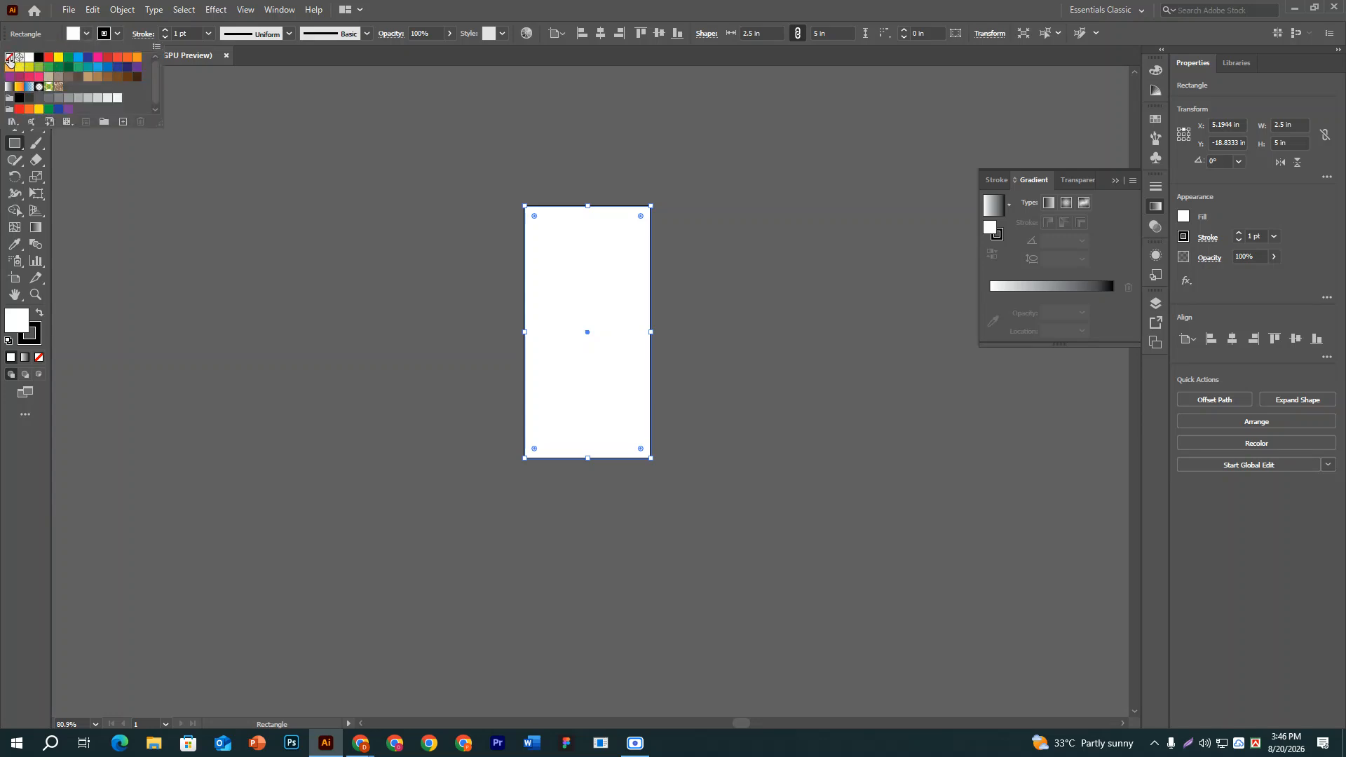
click(9, 58)
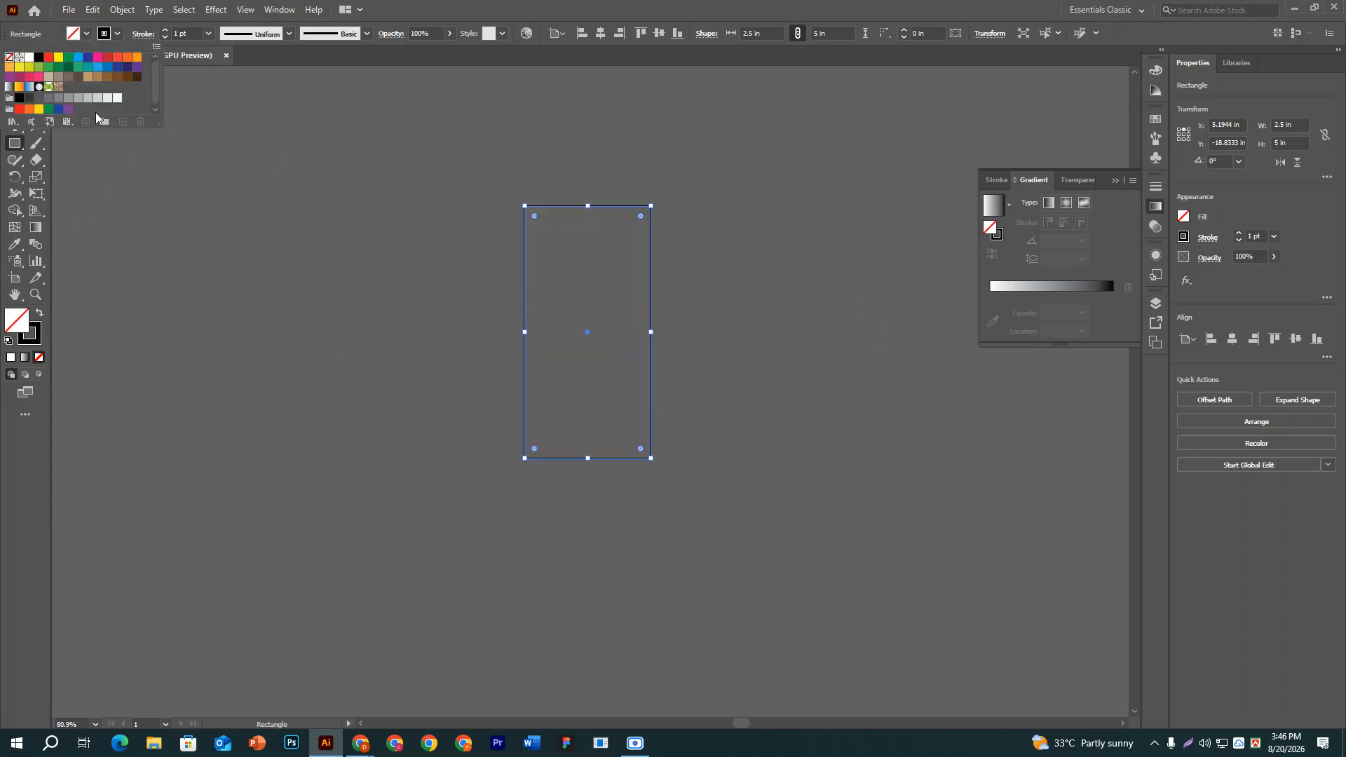
click(24, 321)
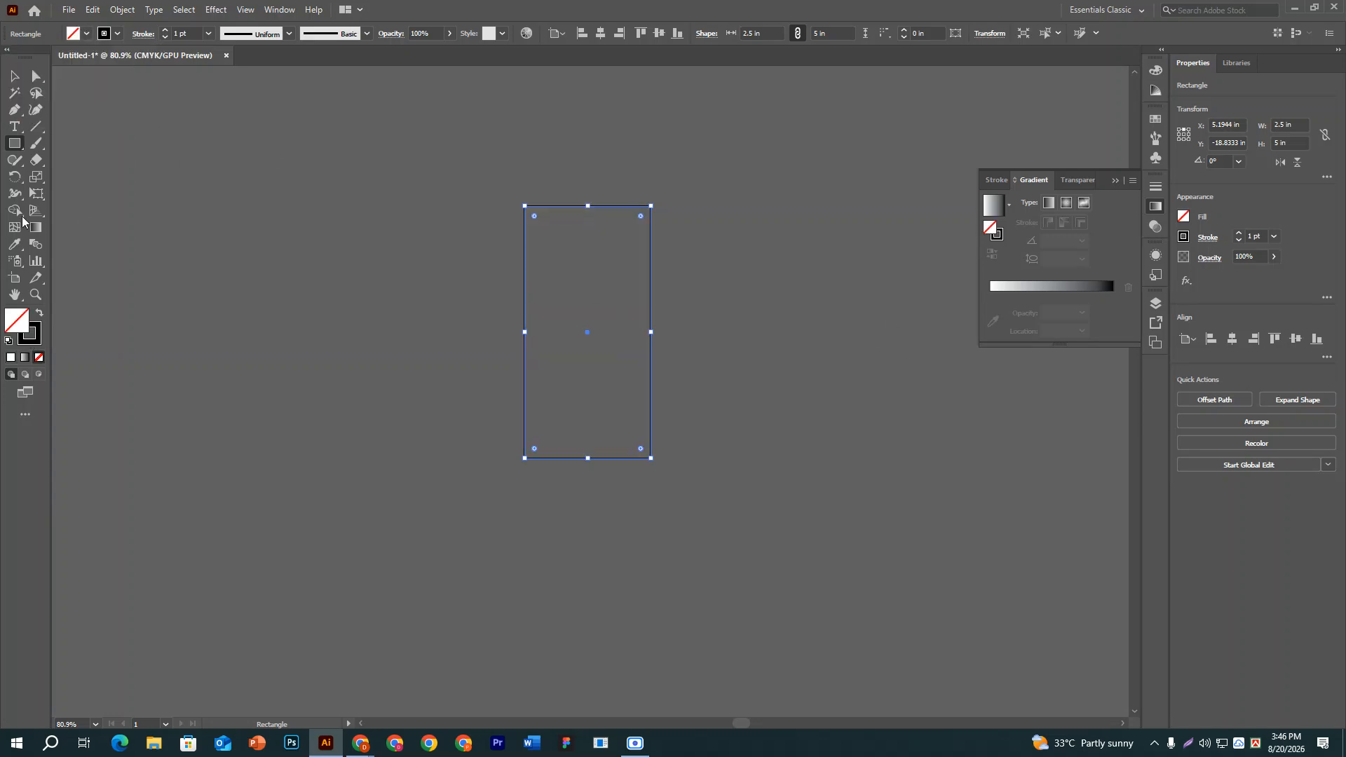
Copy the rectangle 2.5 in horizontally and repeat the copy once to form three adjoining panels.
click(18, 75)
key(space)
drag(727, 331, 530, 410)
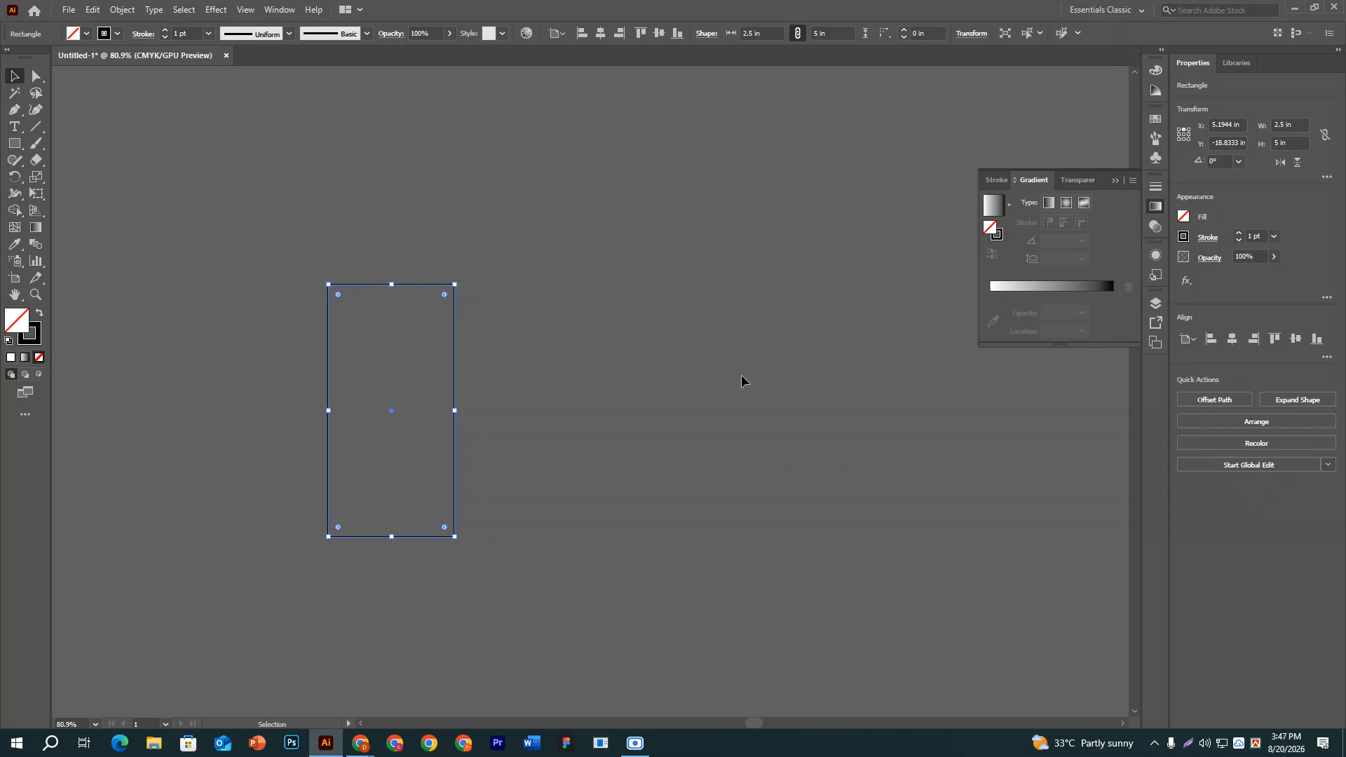
key(Return)
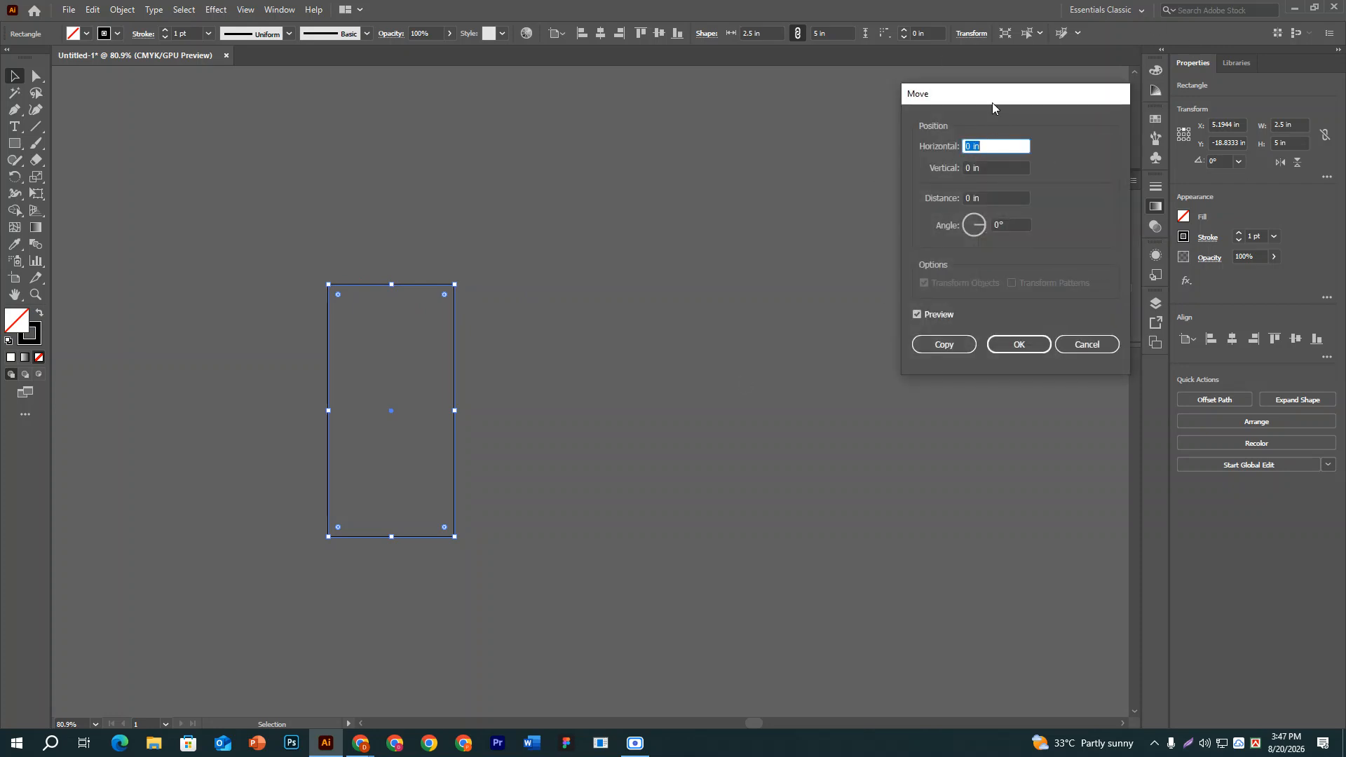
mouse_move(994, 105)
mouse_down()
mouse_move(909, 109)
mouse_move(1000, 105)
mouse_up()
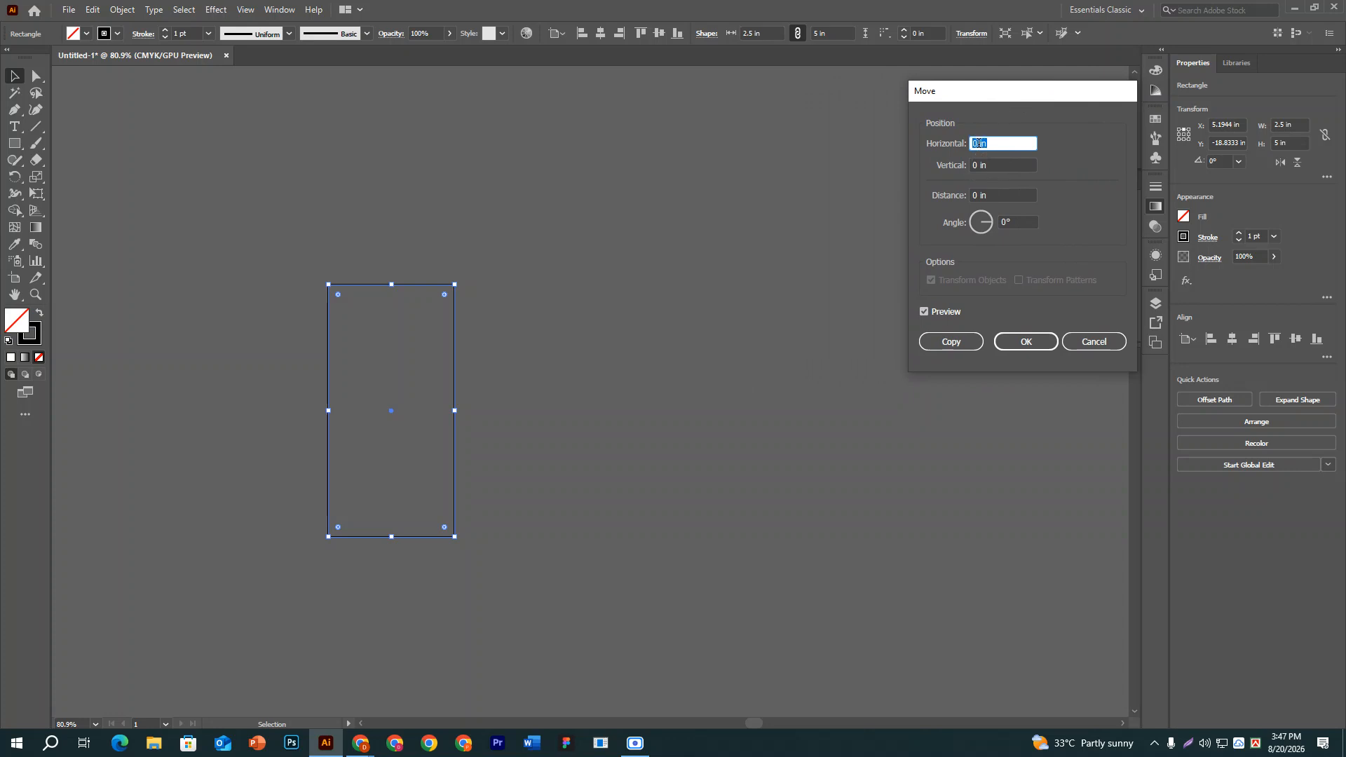
drag(982, 144, 867, 149)
text(2.5)
click(960, 342)
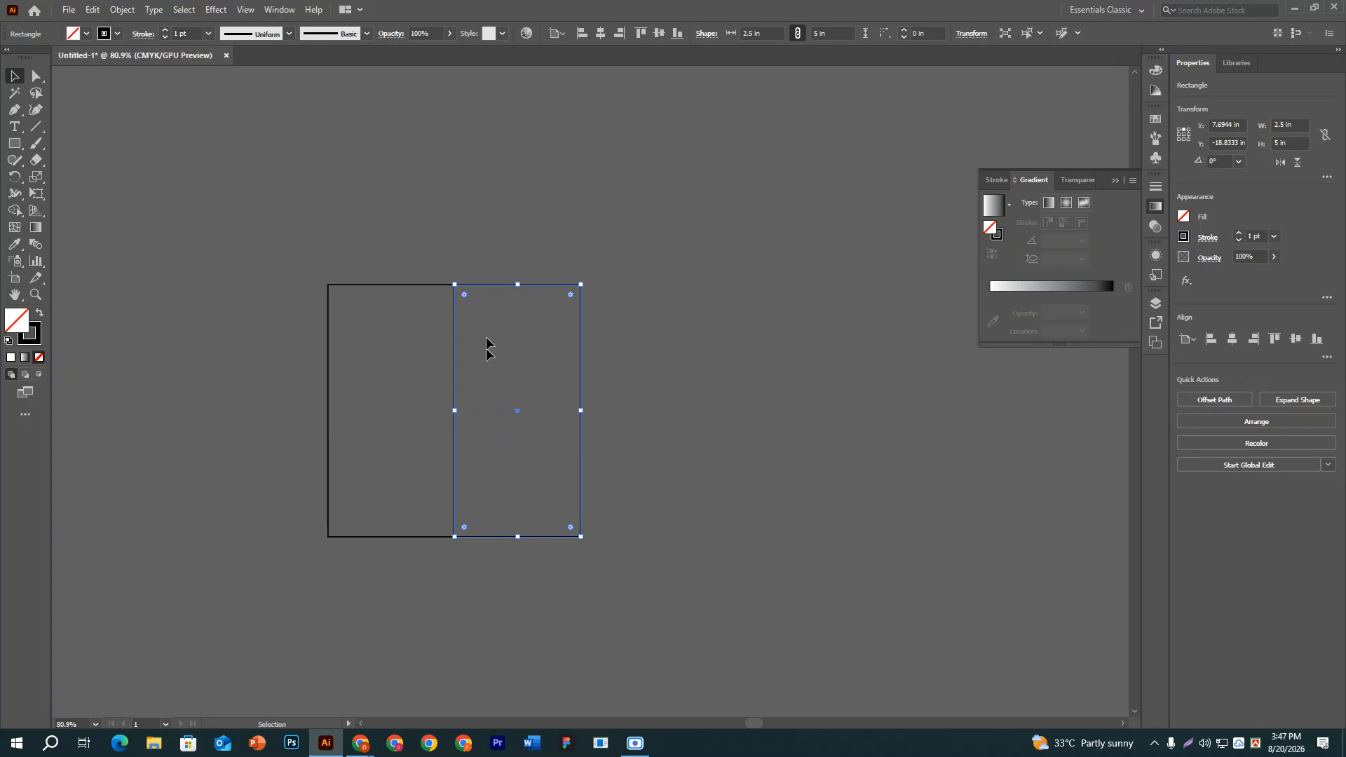
key(ctrl+d)
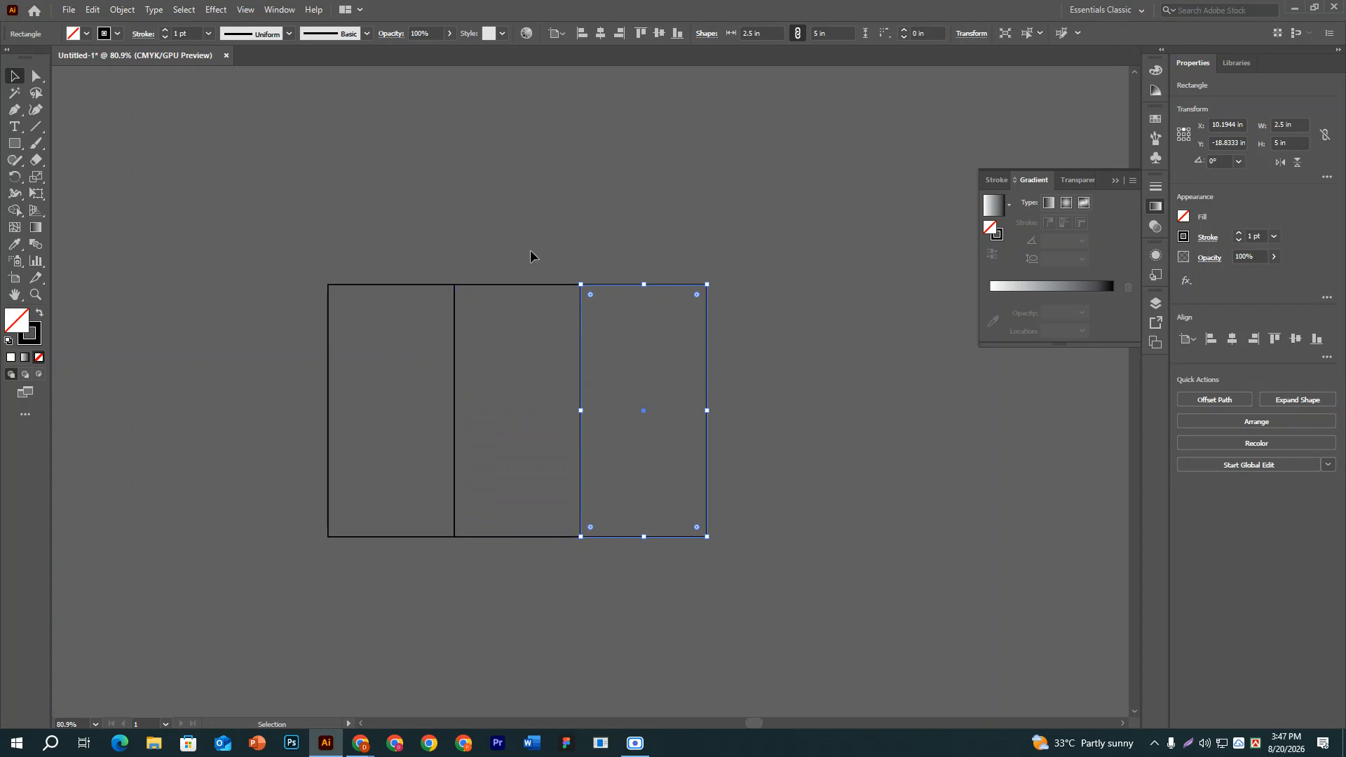
drag(531, 251, 793, 363)
click(177, 157)
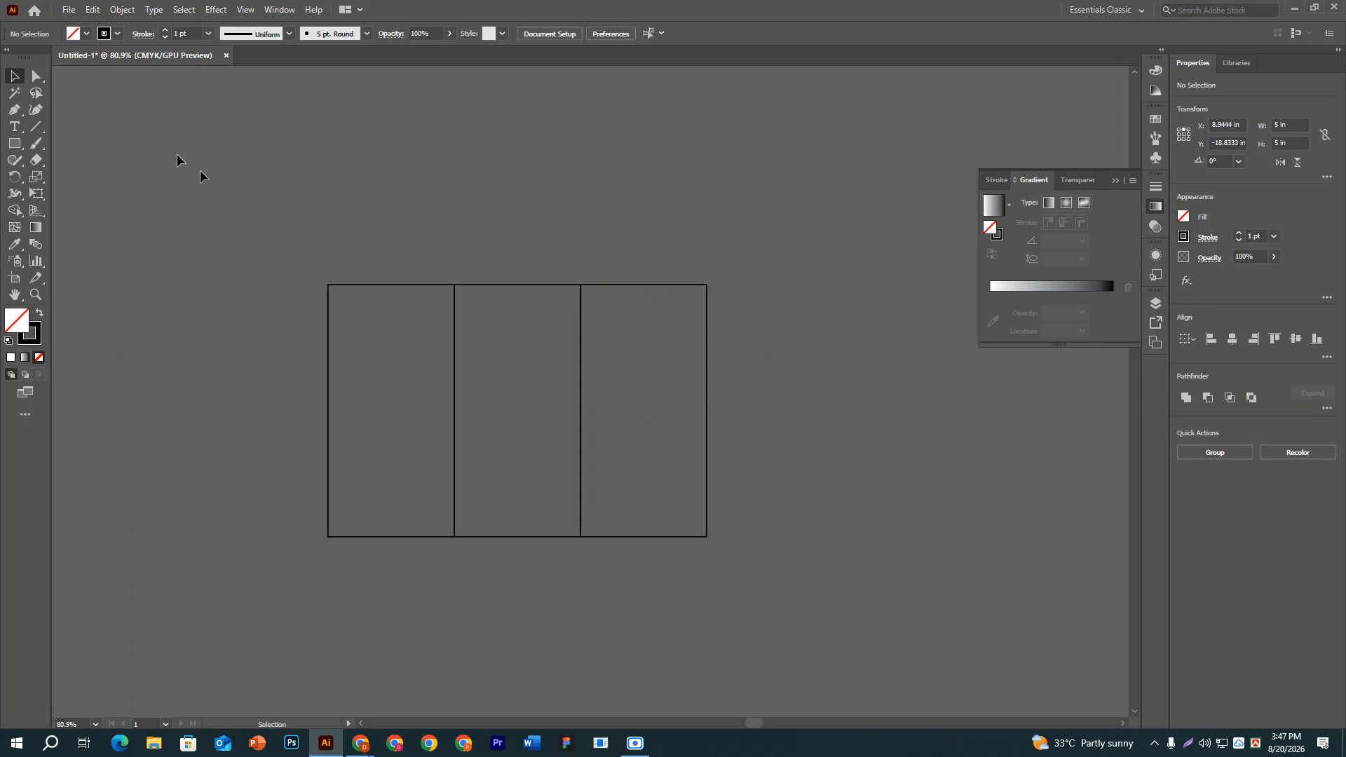
drag(263, 250, 815, 489)
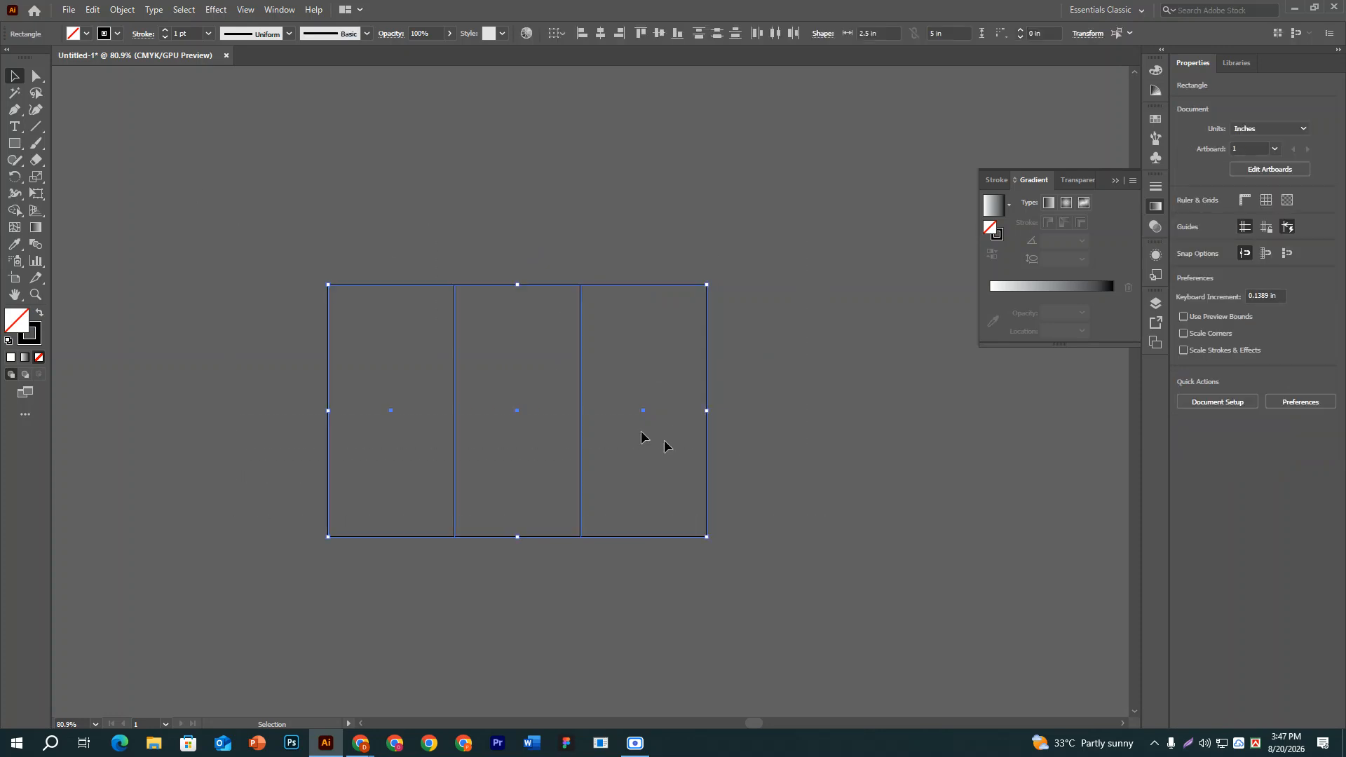
click(823, 323)
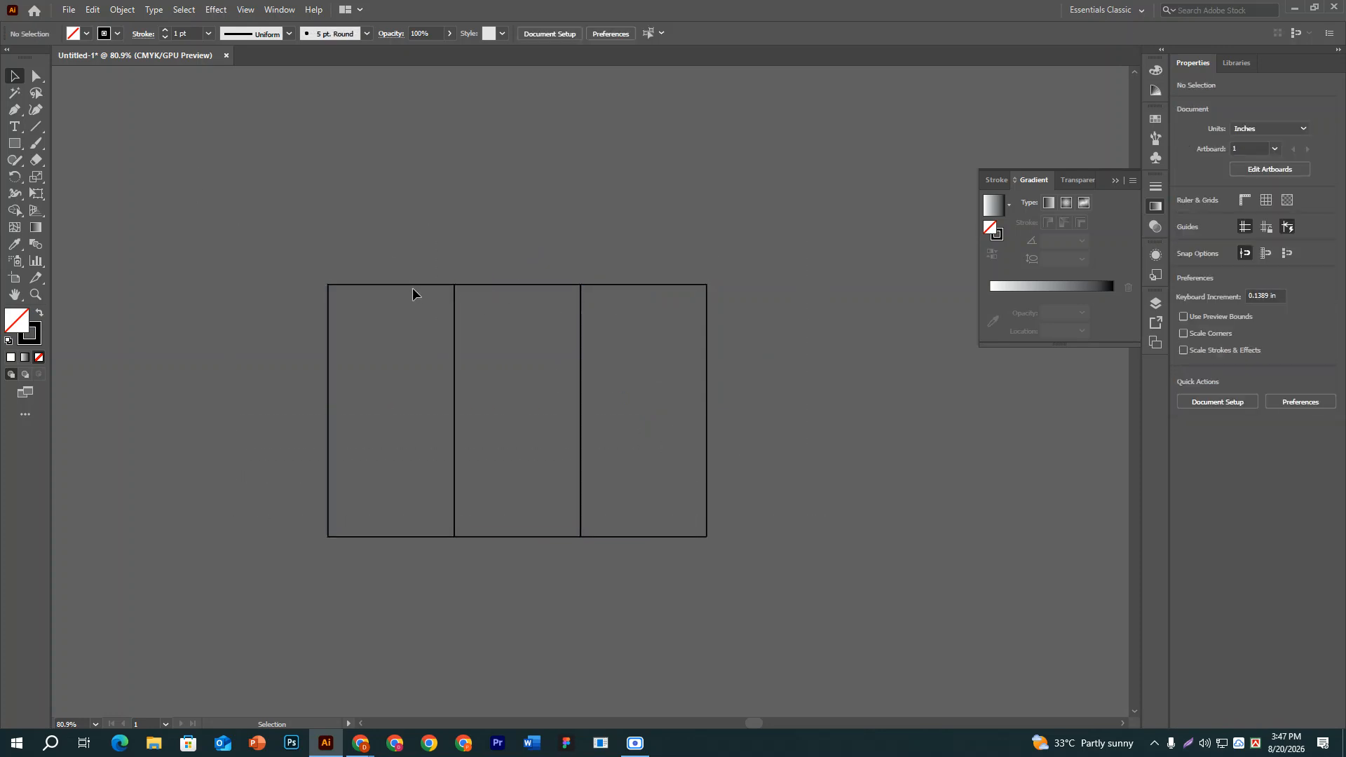
Offset the paths of the middle and right rectangles inward by -0.125 in with miter joins.
drag(535, 273, 745, 399)
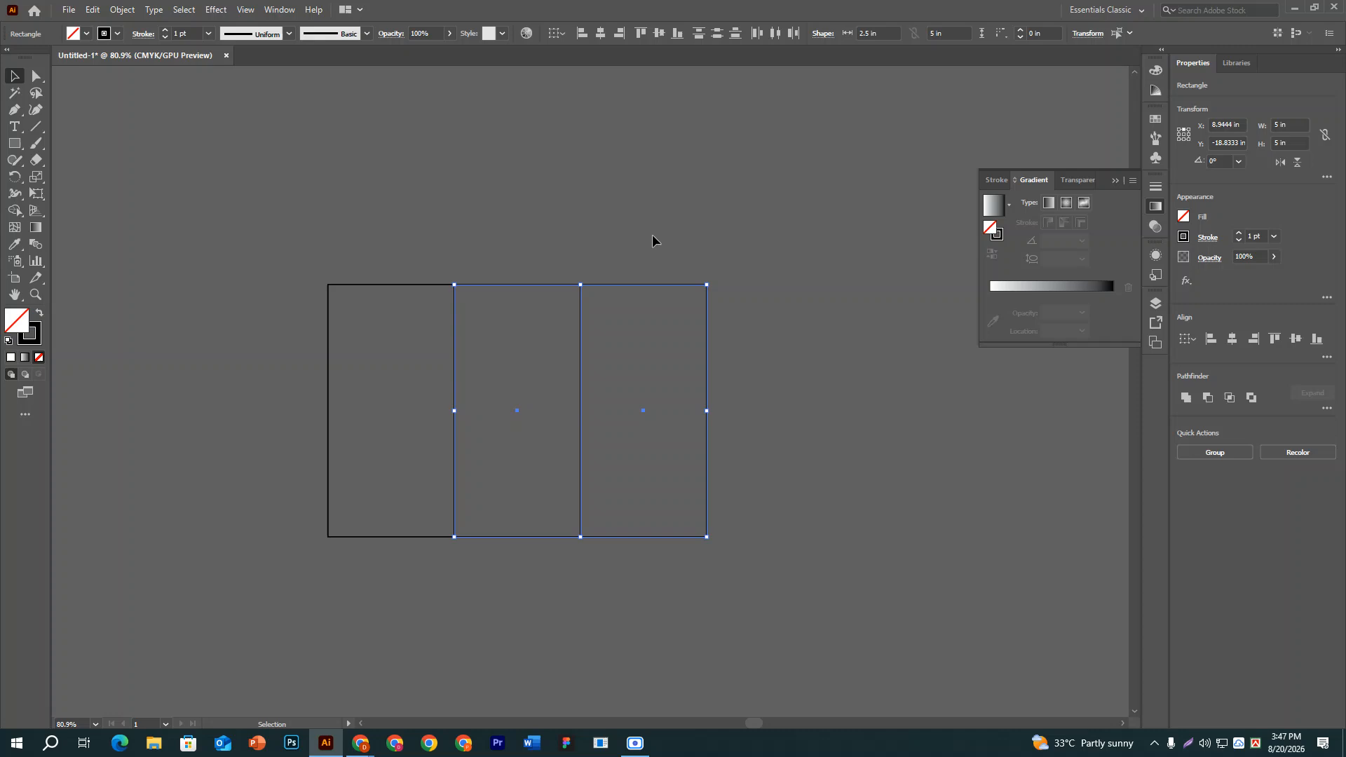
click(488, 224)
drag(489, 220, 661, 413)
click(115, 11)
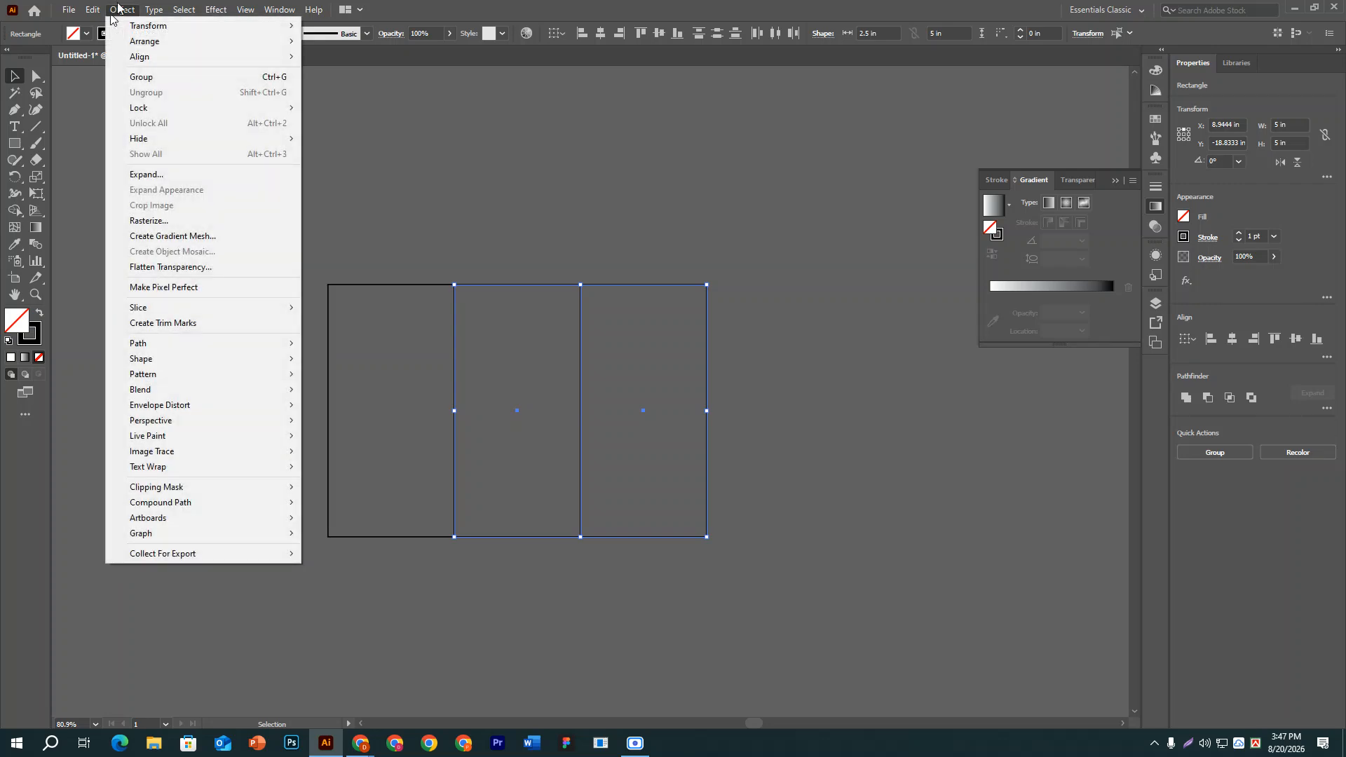
mouse_move(194, 345)
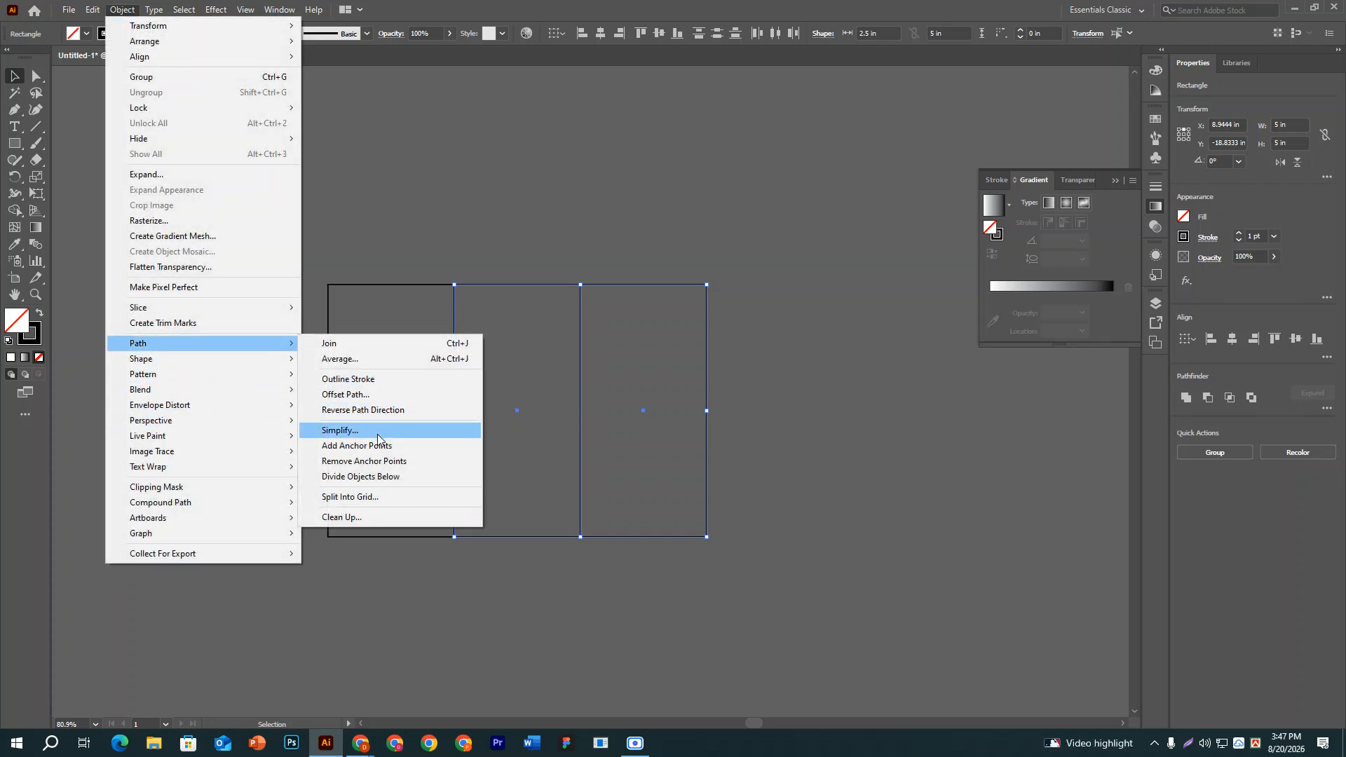
click(346, 394)
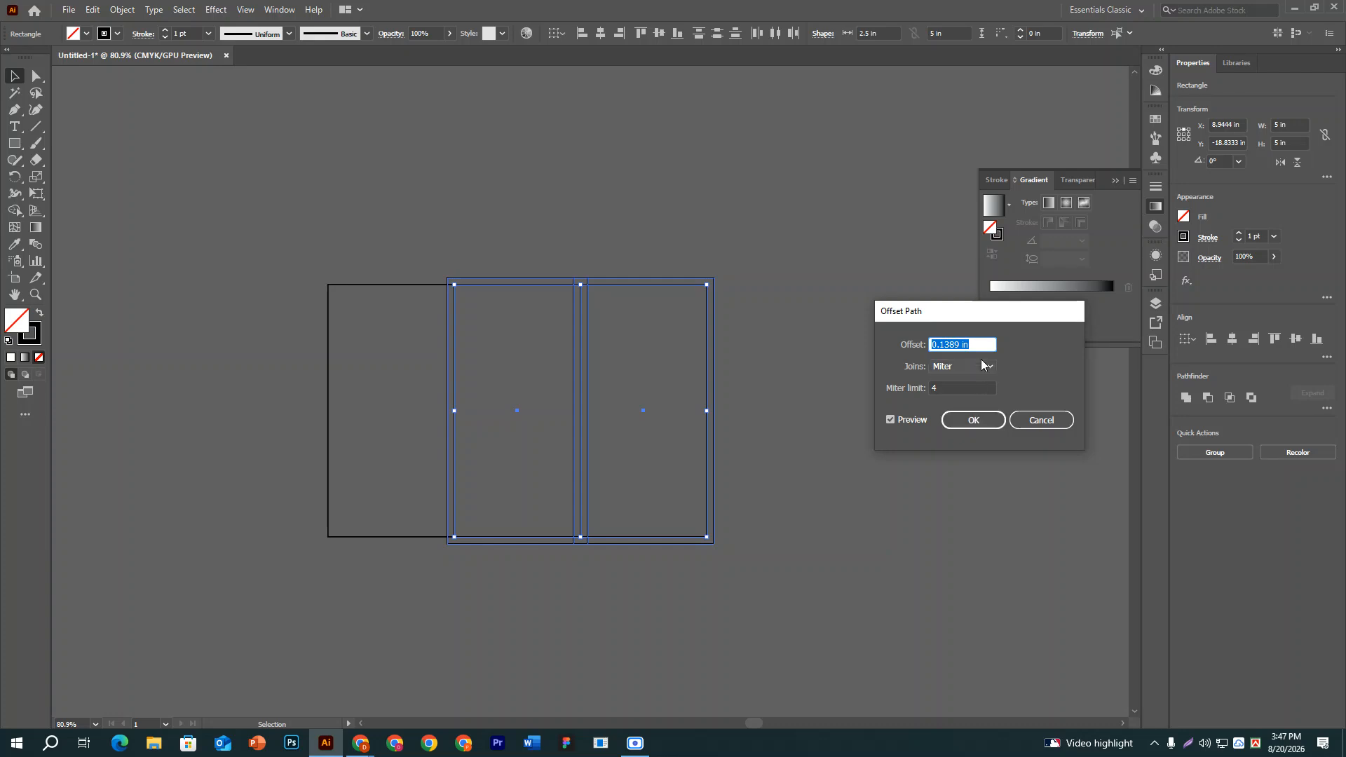
text(-0.125)
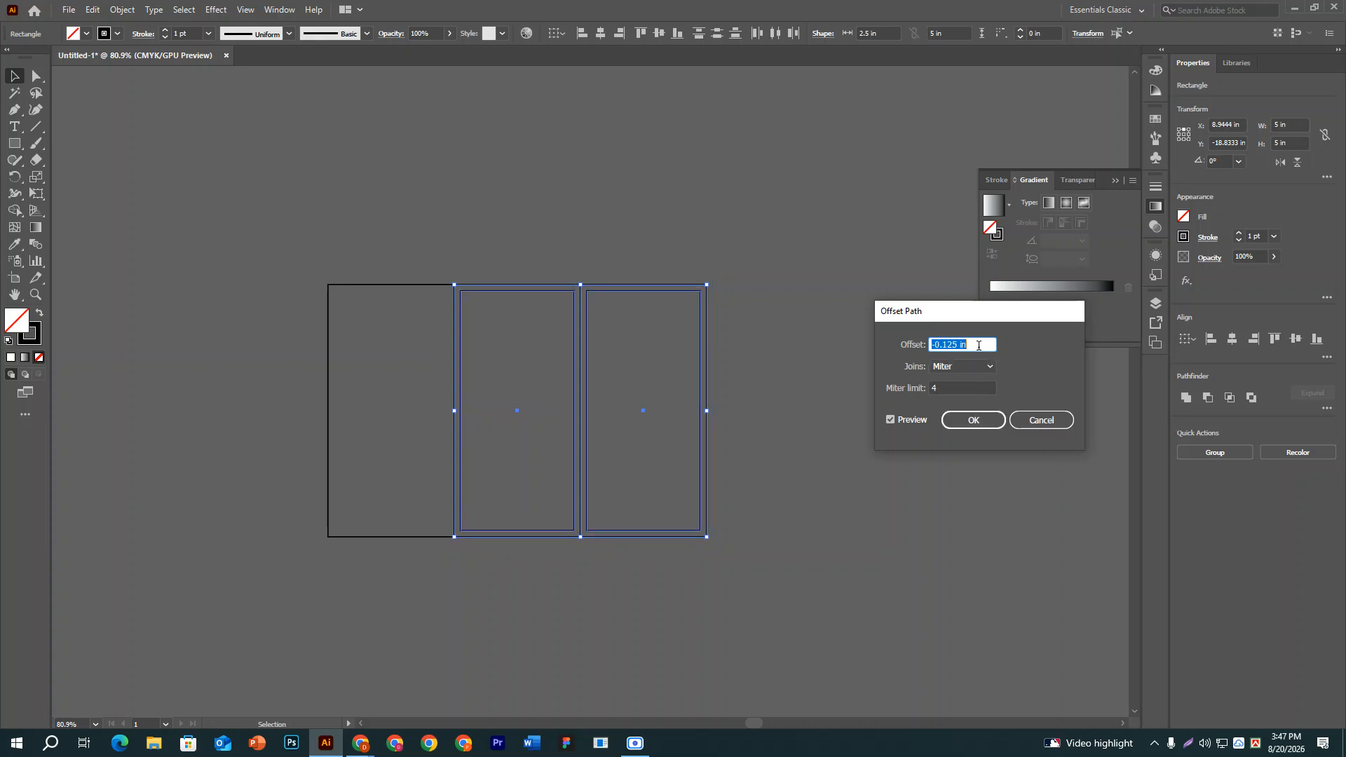
click(979, 421)
key(a)
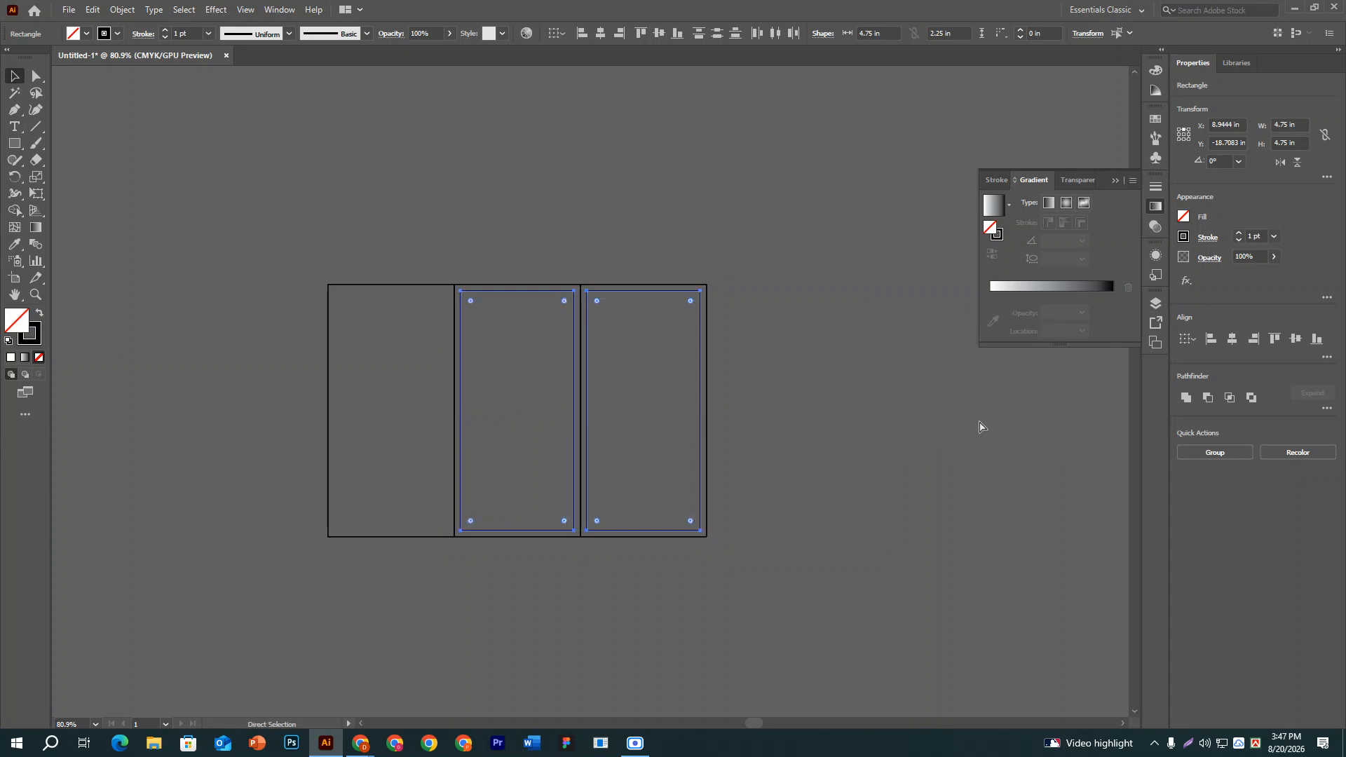
Convert the two inset rectangles into guides and lock the guides.
key(v)
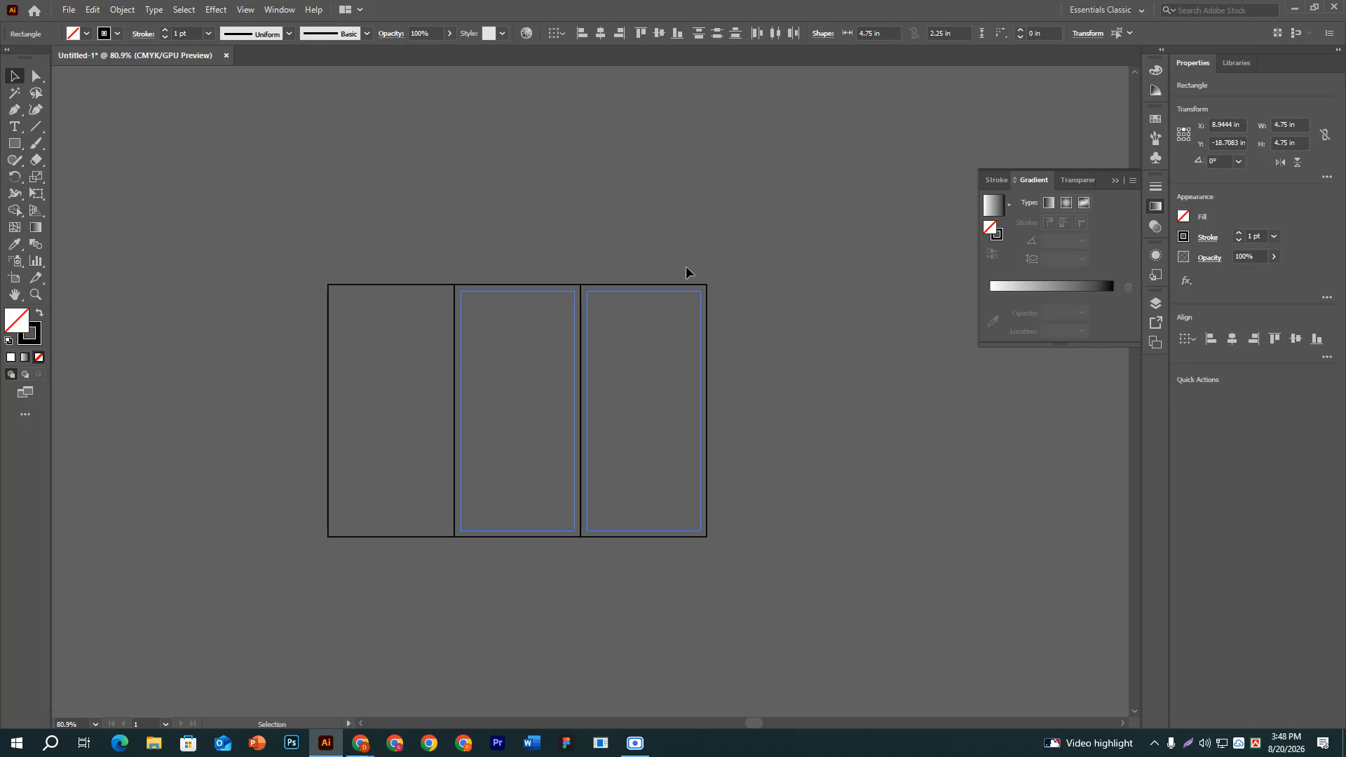
click(722, 225)
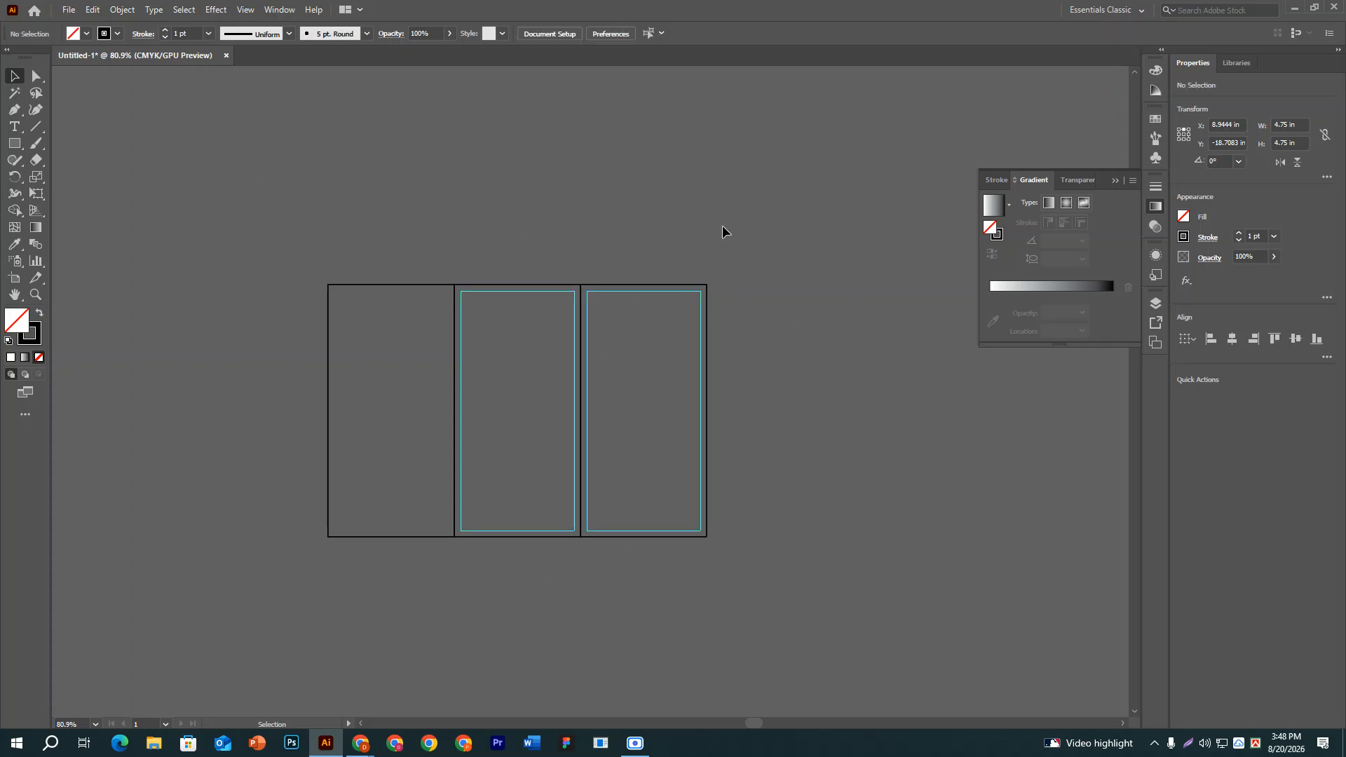
right_click(722, 225)
click(732, 192)
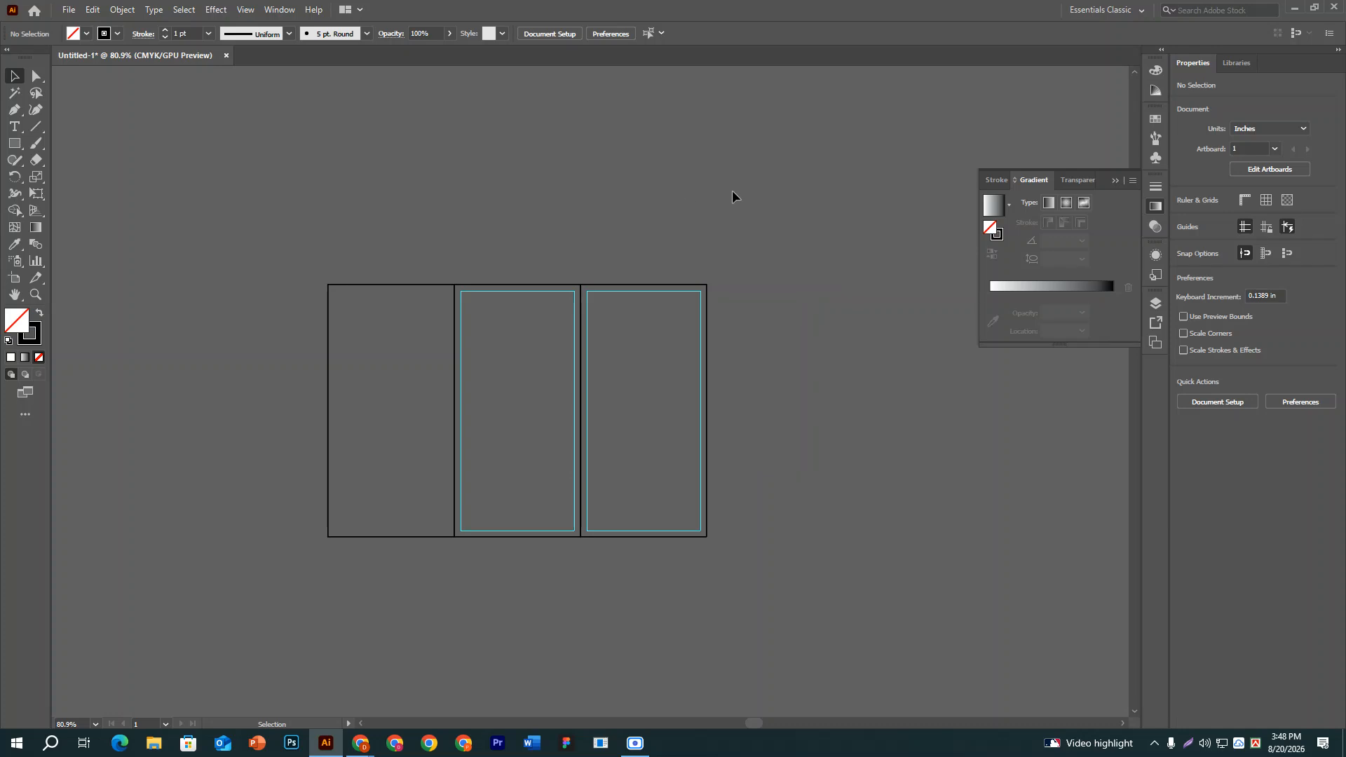
right_click(790, 226)
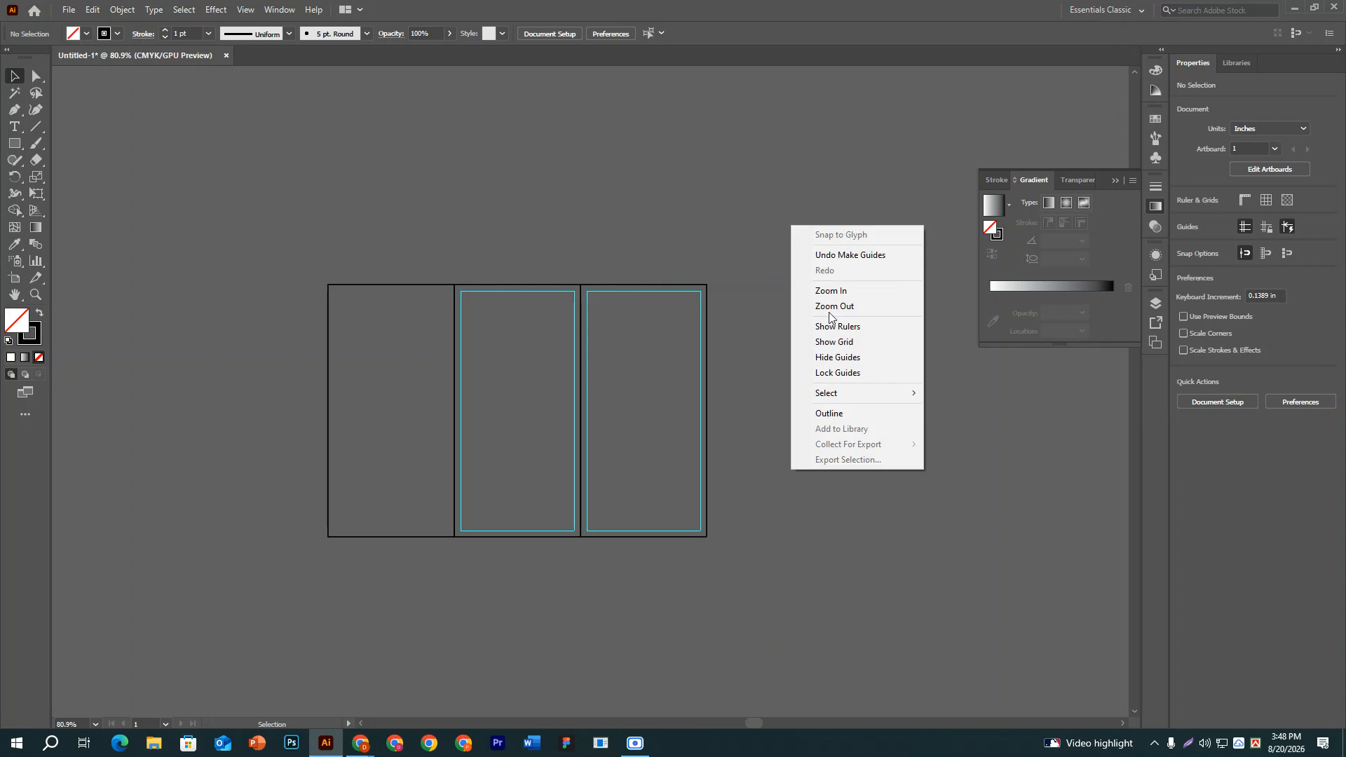
click(843, 372)
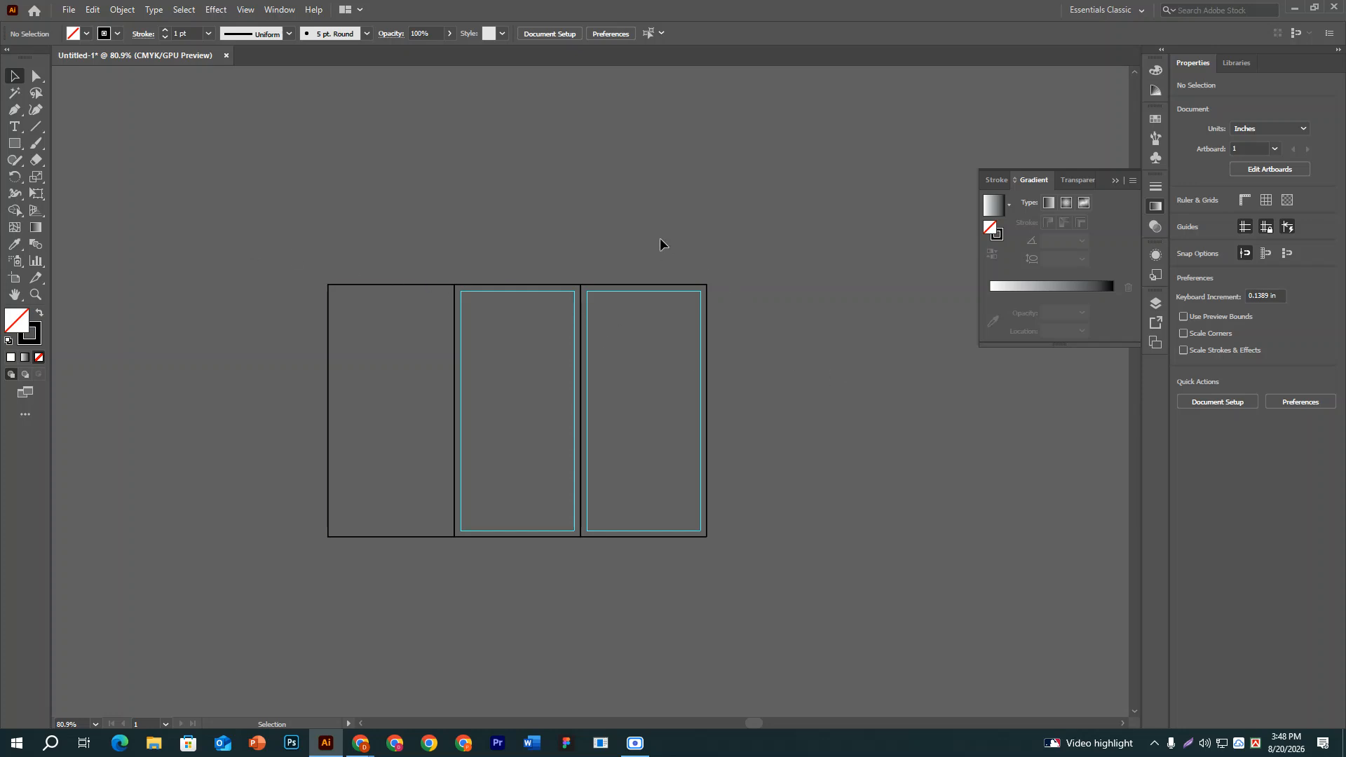
Narrow the left rectangle to a width of 0.5 in, keeping its right edge fixed against the middle panel.
scroll(583, 242, down, 1)
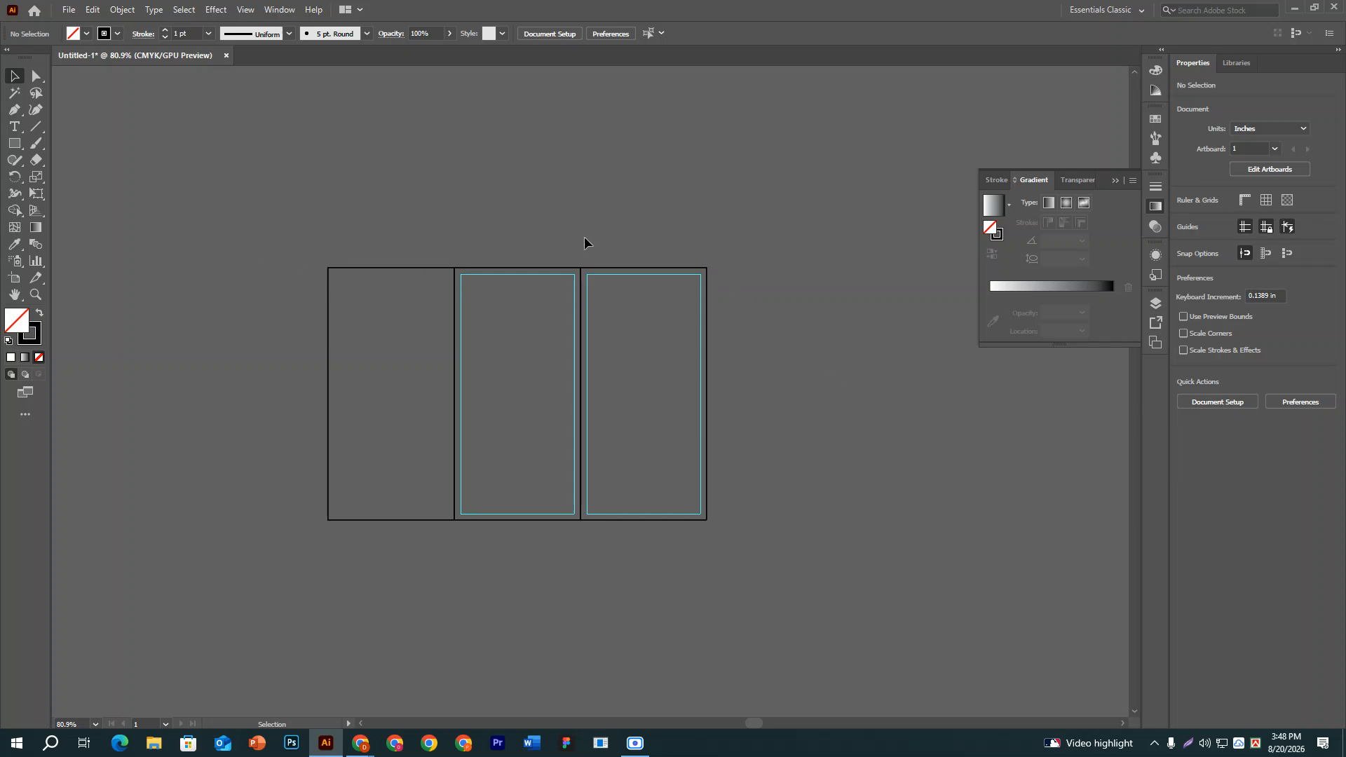
drag(276, 210, 371, 341)
drag(305, 242, 410, 341)
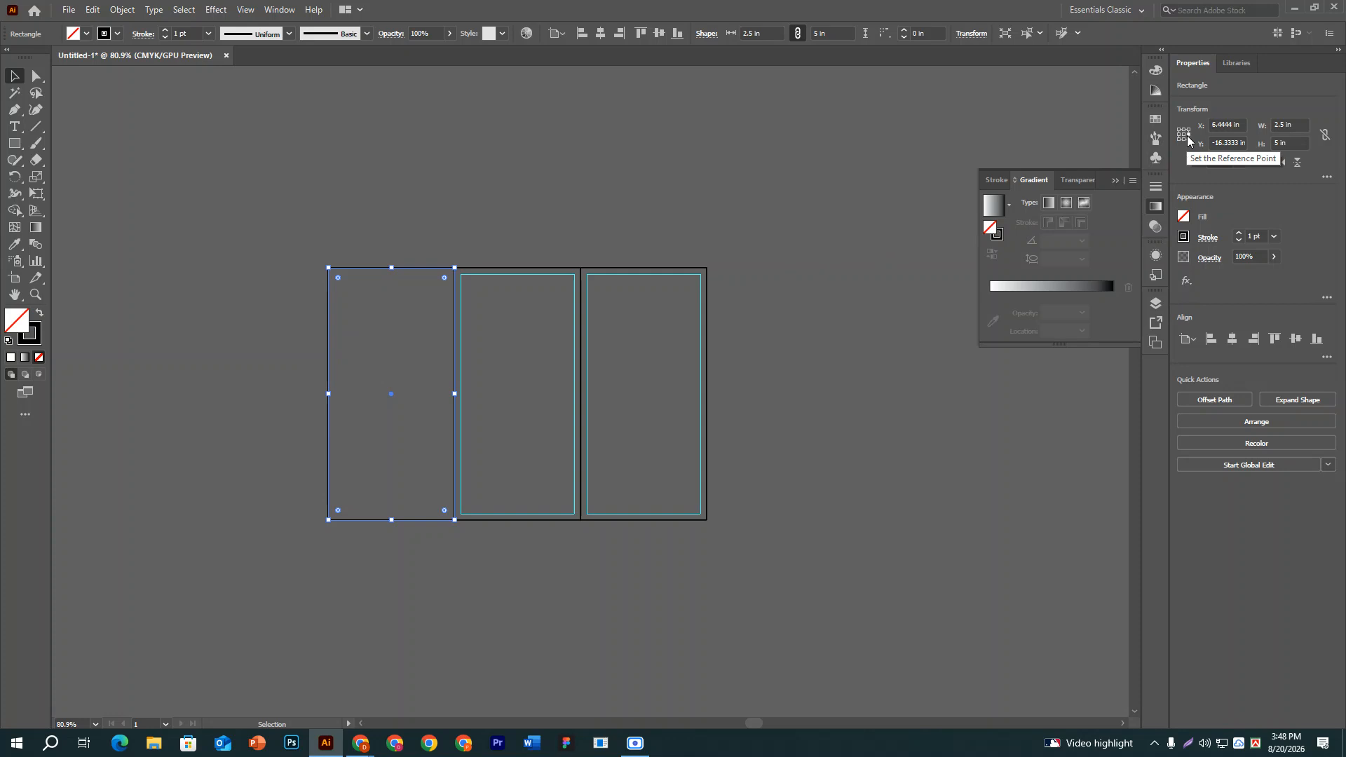
double_click(1282, 125)
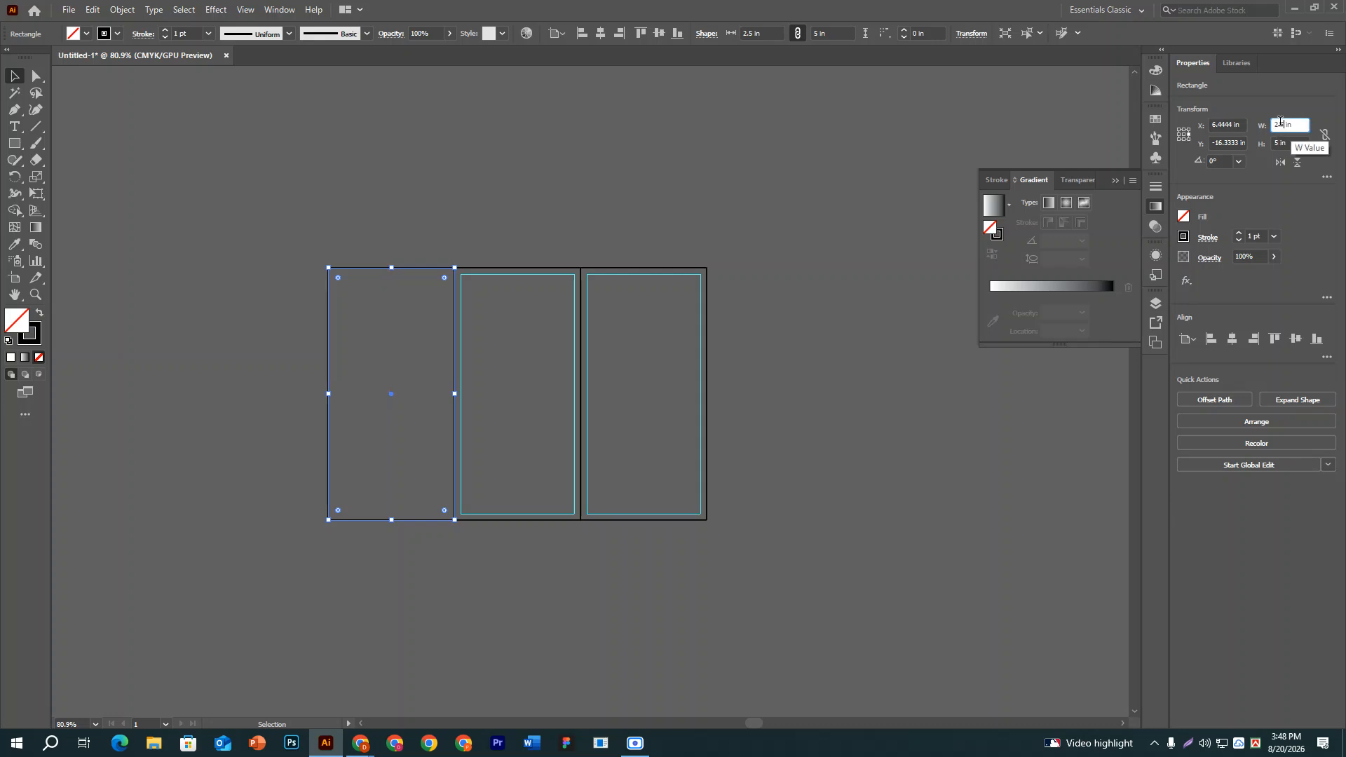
text(0.5)
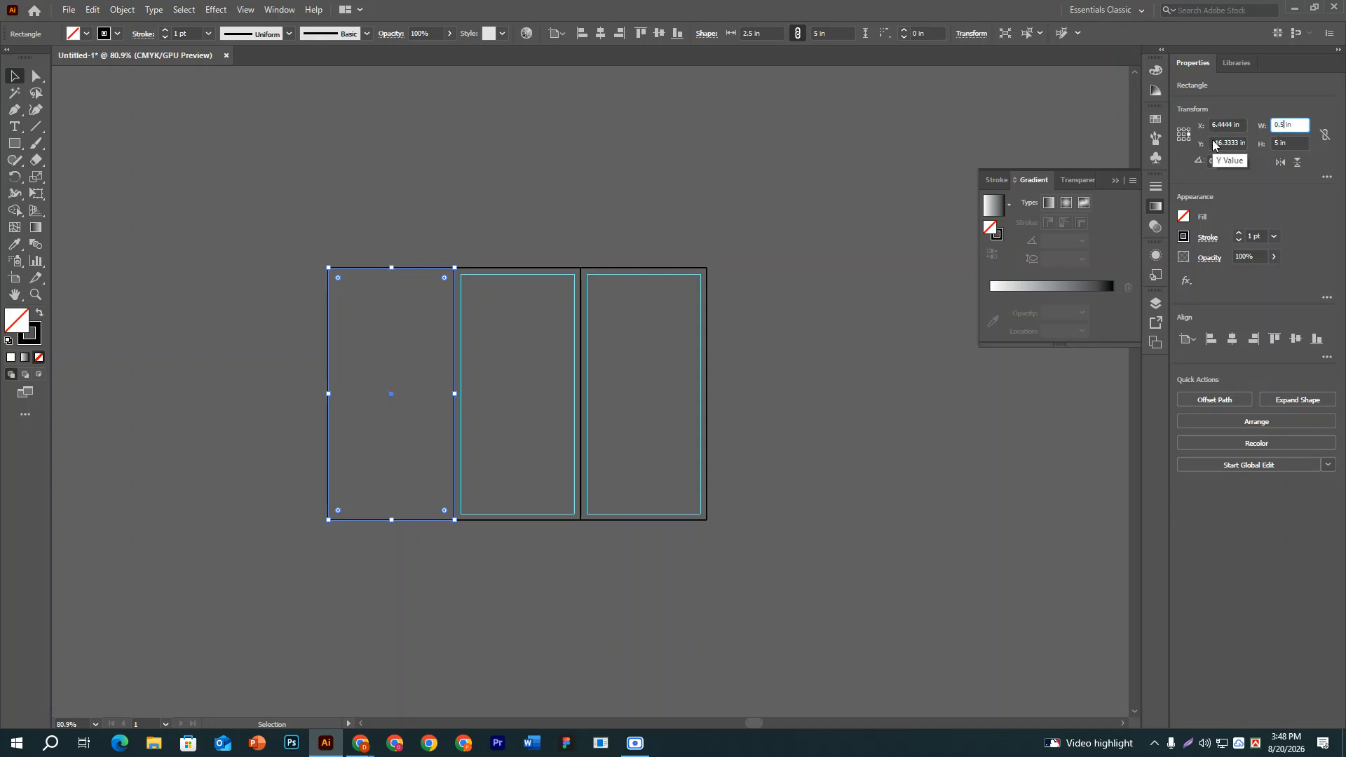
key(Return)
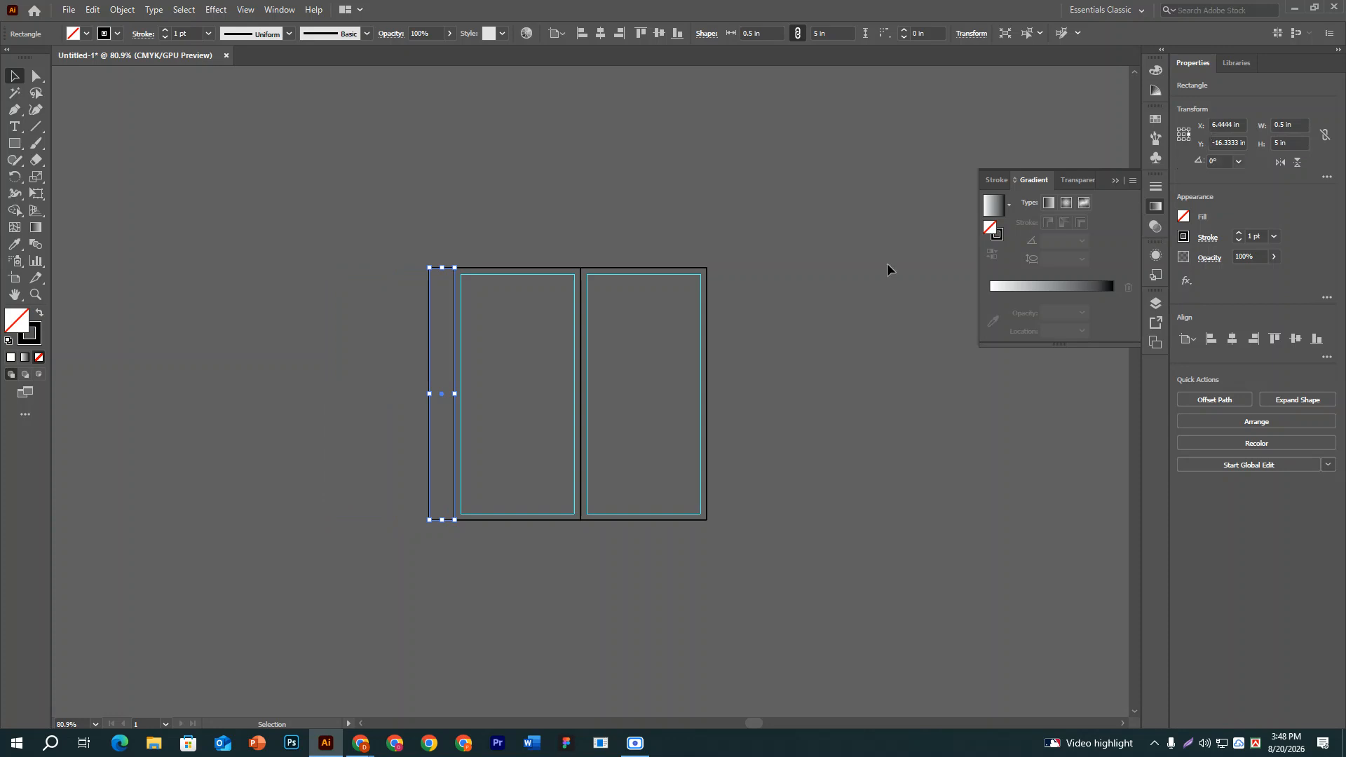
click(446, 243)
drag(413, 256, 432, 303)
click(544, 226)
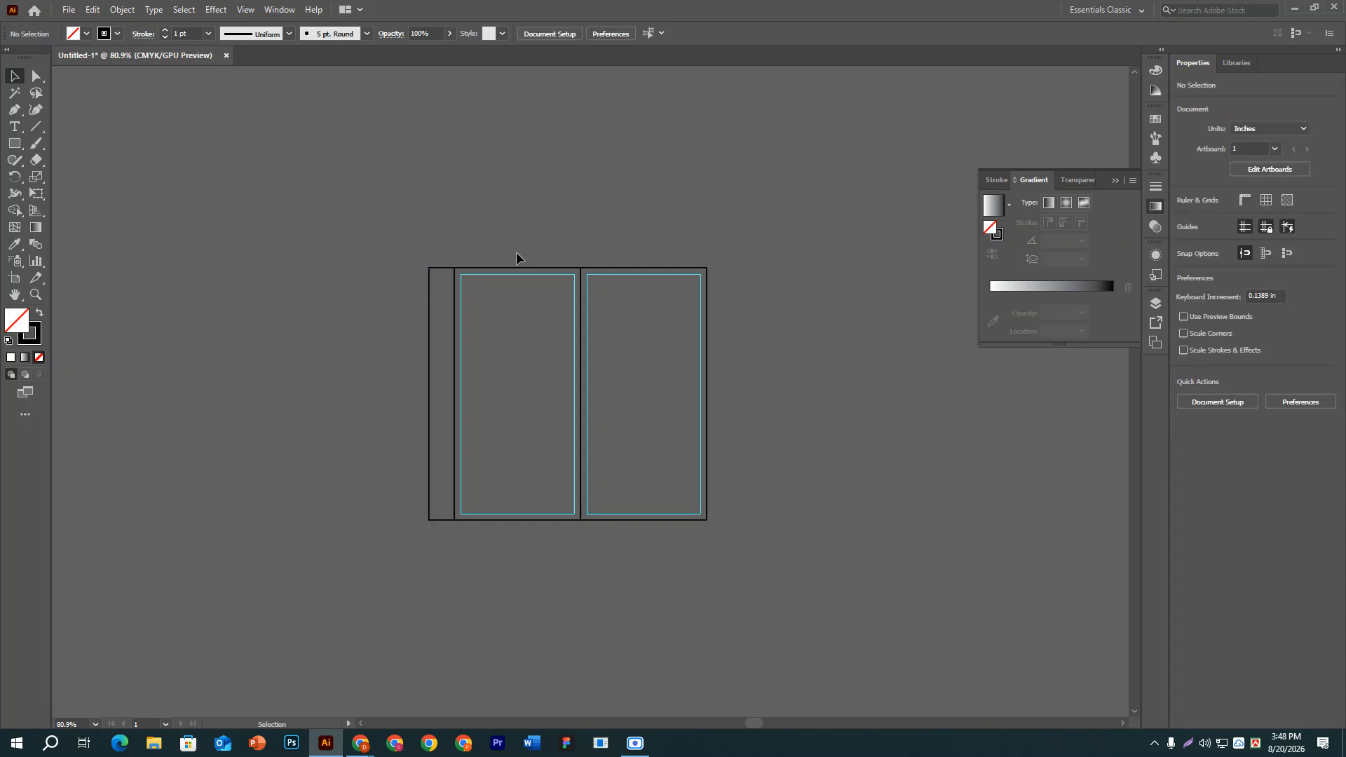
Copy the middle panel straight up with a Move of 0 in horizontally and -5 in vertically.
click(494, 267)
click(481, 207)
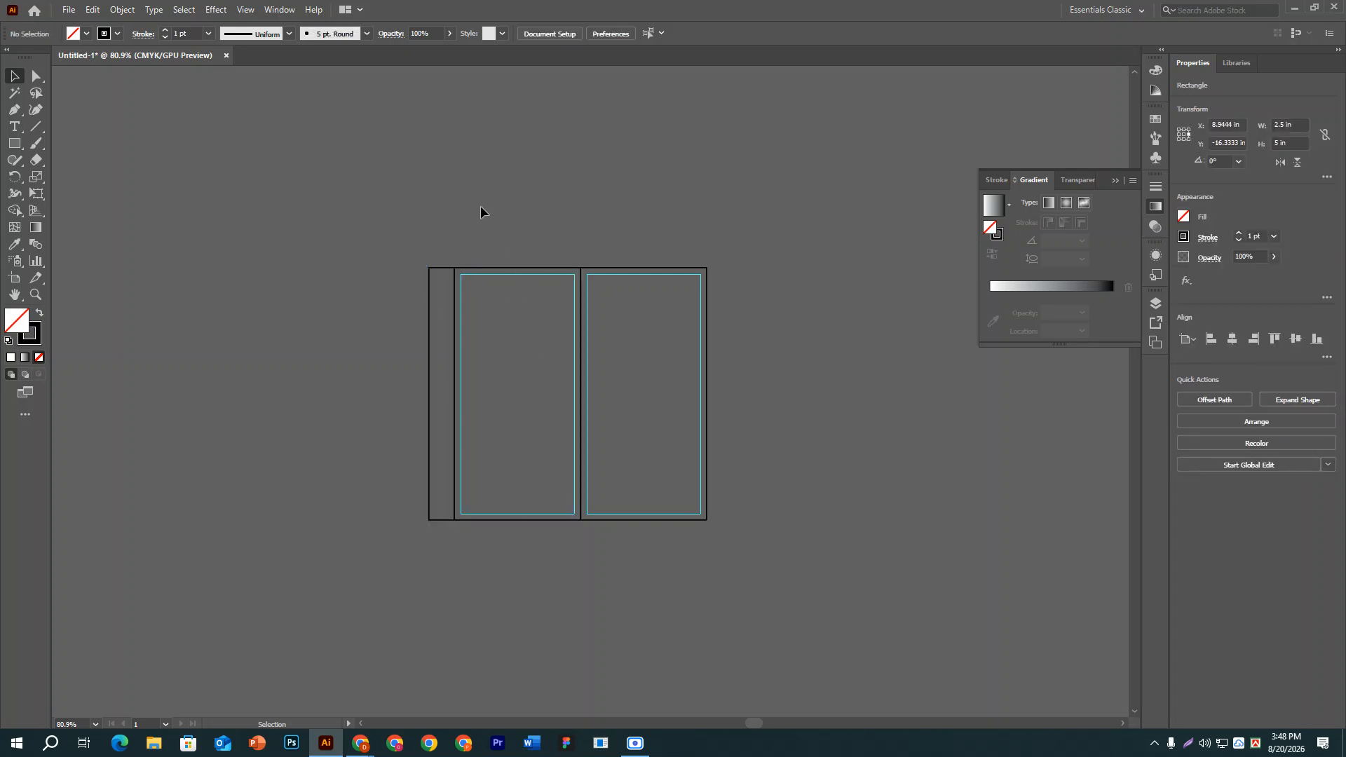
click(528, 336)
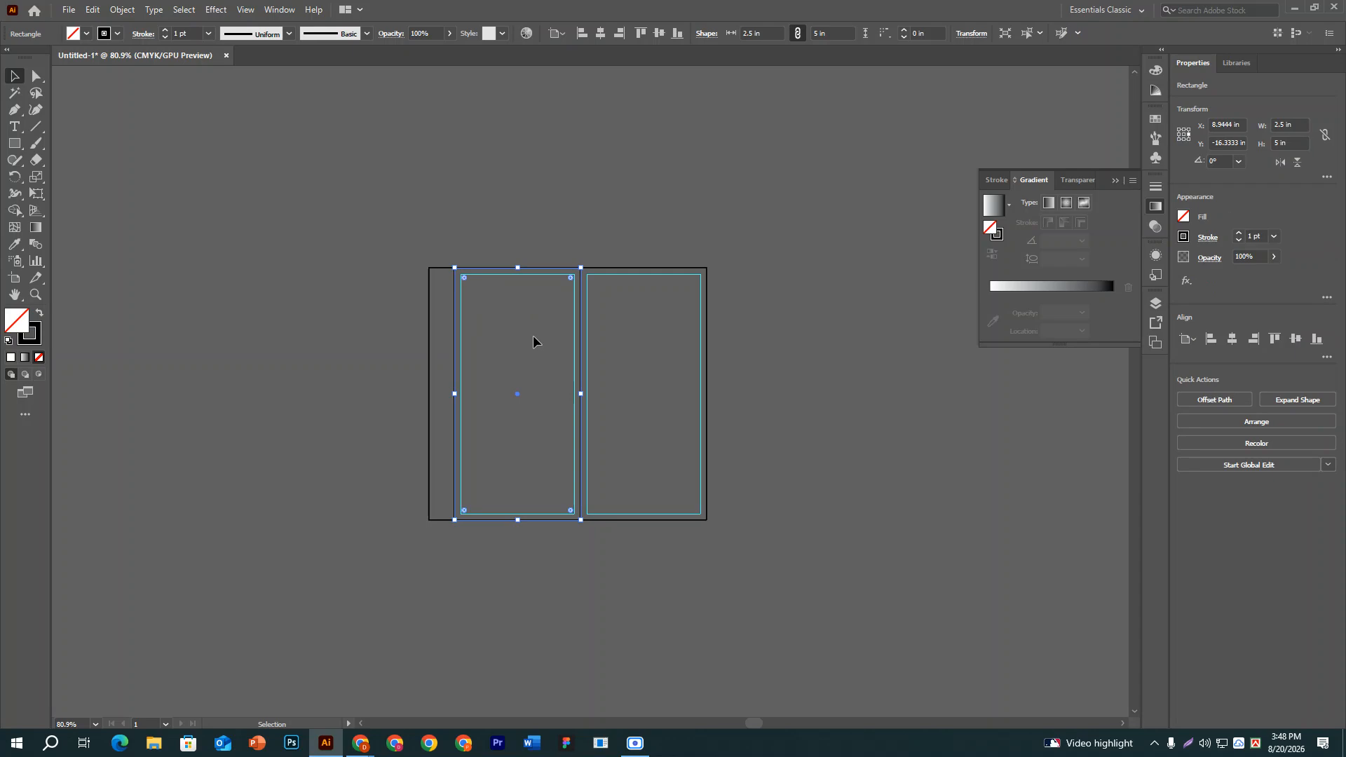
key(Return)
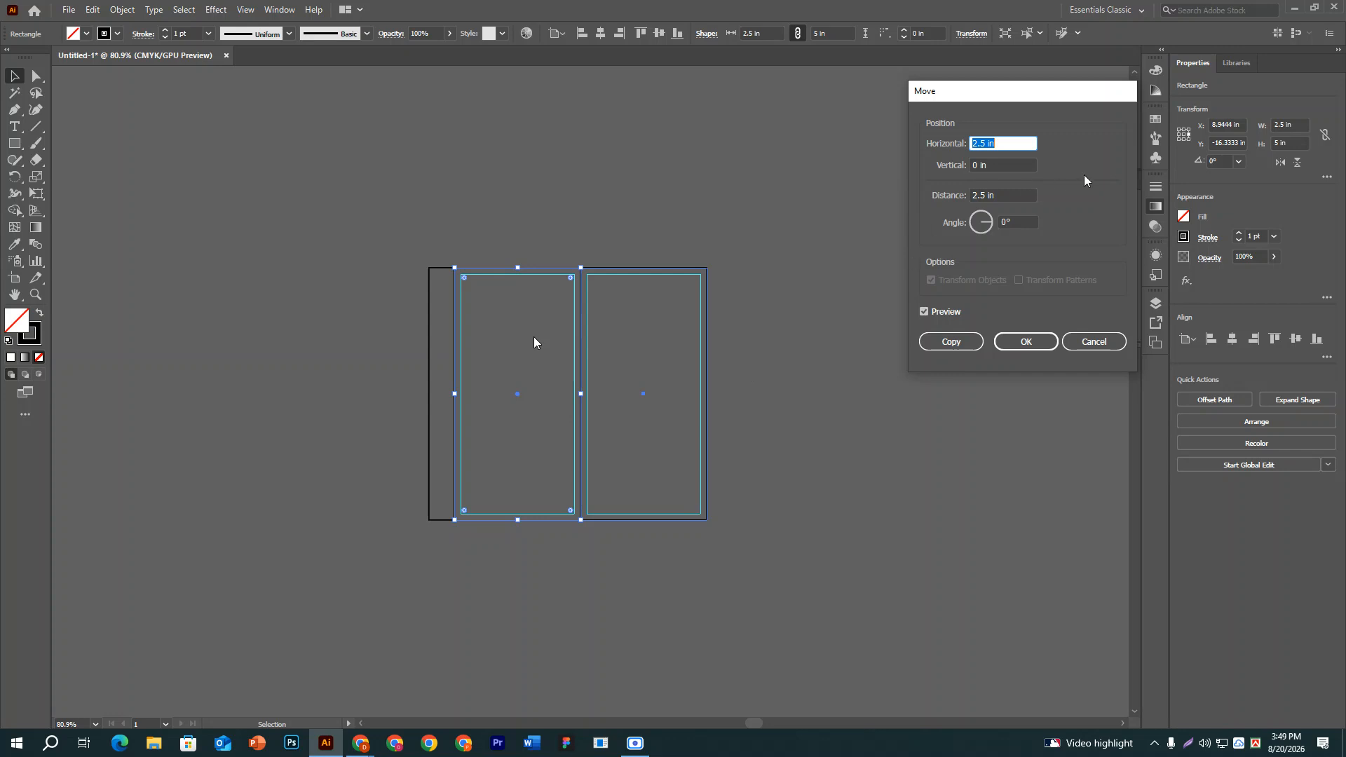
double_click(983, 141)
text(0)
click(974, 166)
double_click(973, 165)
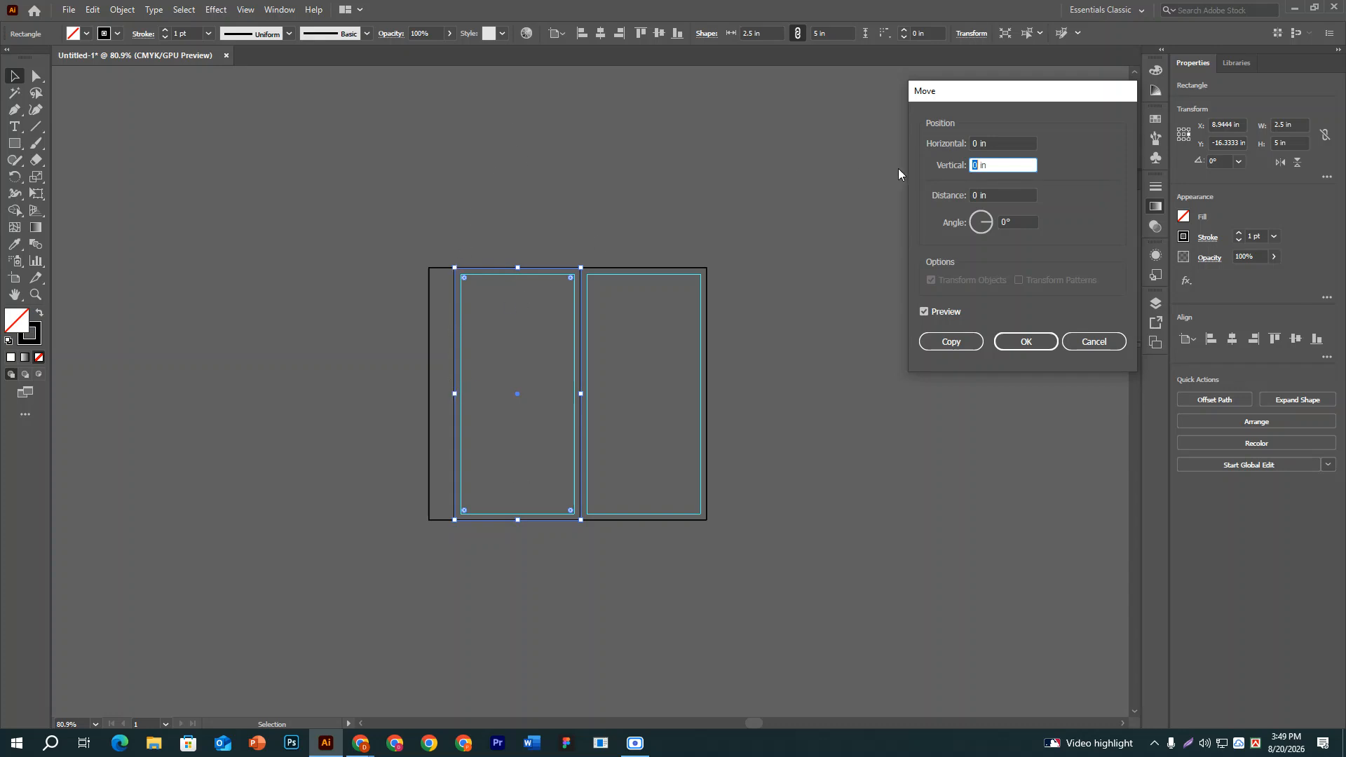
text(-5)
click(949, 342)
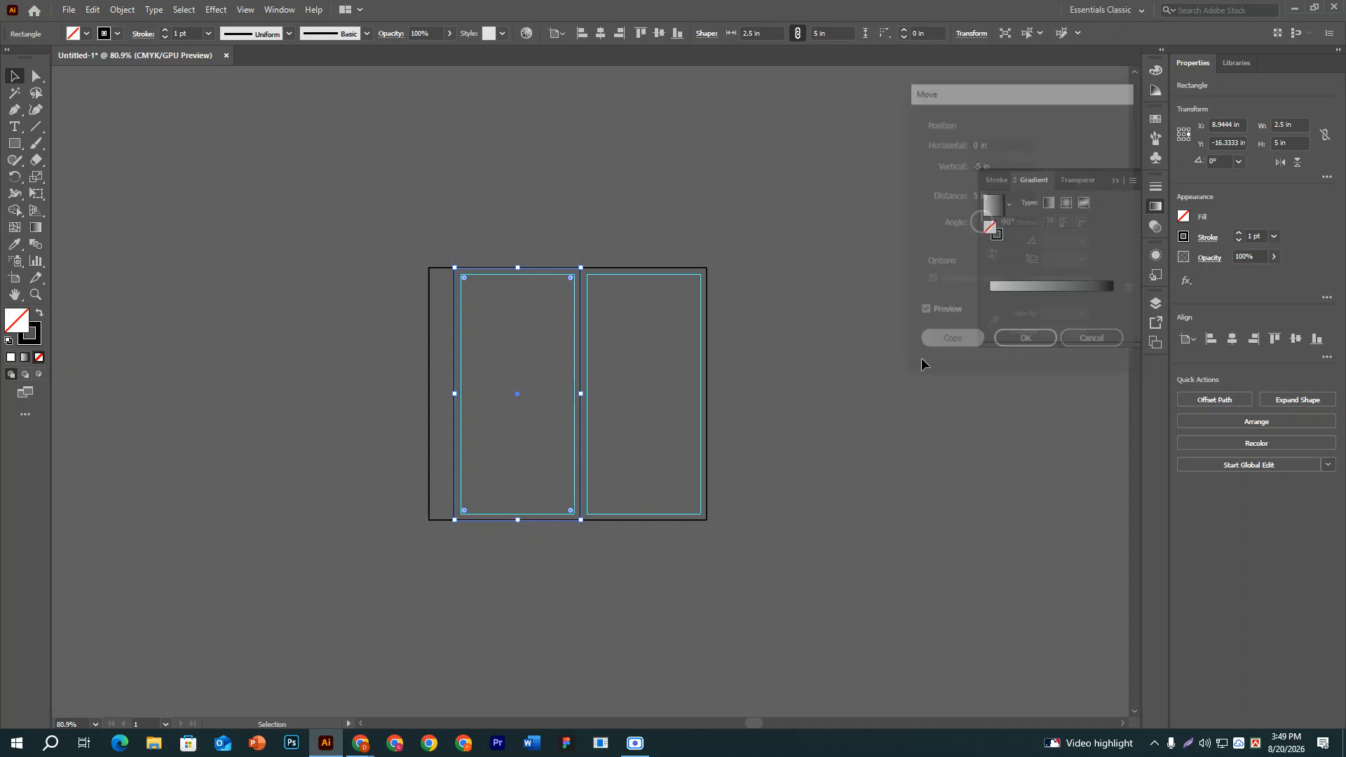
scroll(802, 432, up, 3)
scroll(802, 430, up, 1)
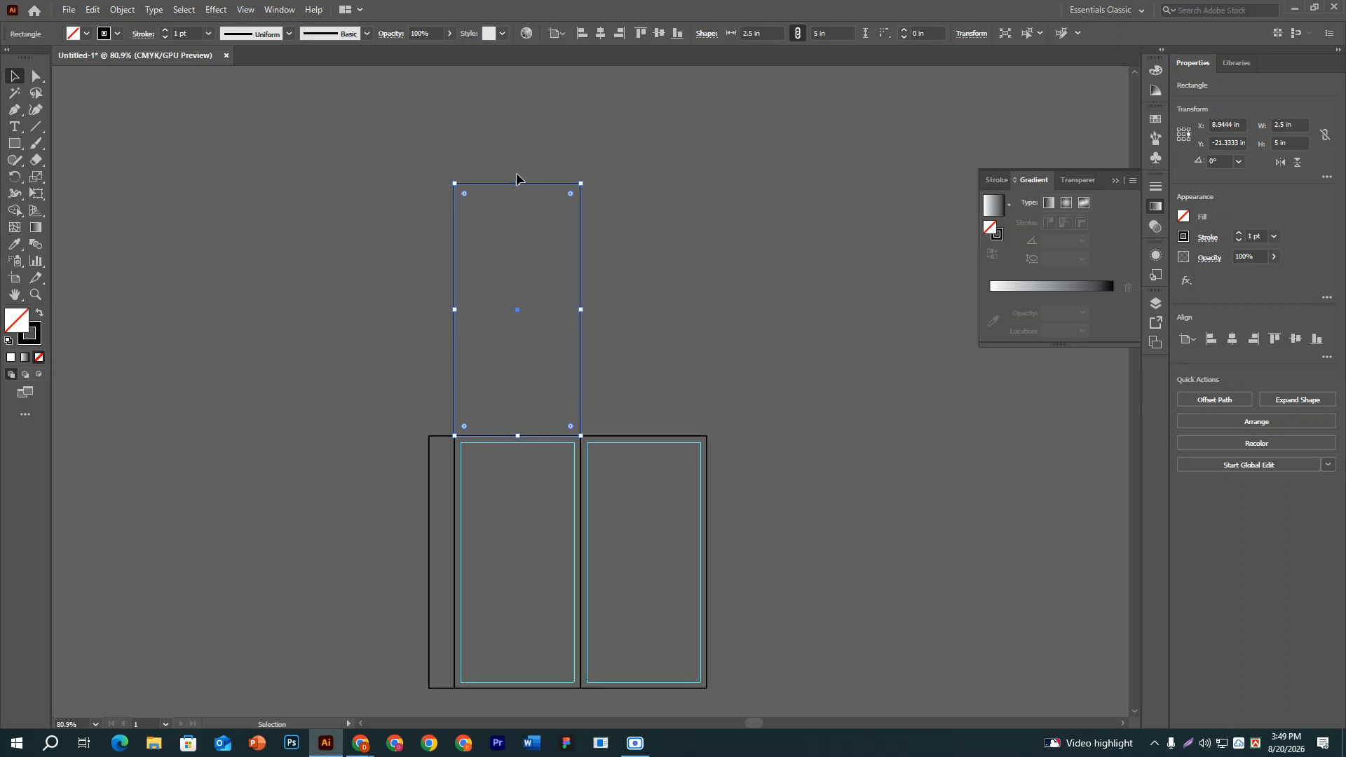
Set the upper panel's height to 2.5 in, keeping its bottom edge fixed on the middle panel.
click(1182, 141)
double_click(1275, 142)
text(2.5)
key(Return)
scroll(411, 326, down, 3)
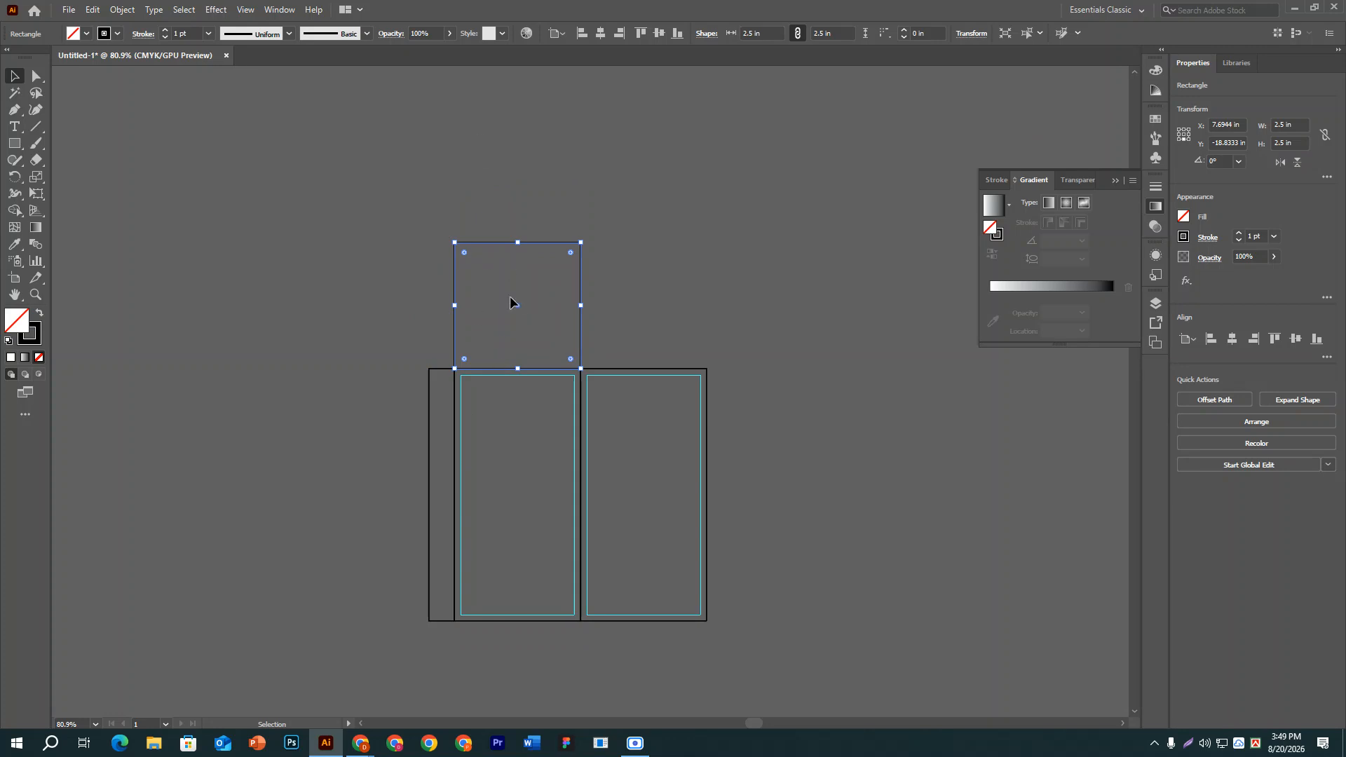
click(407, 221)
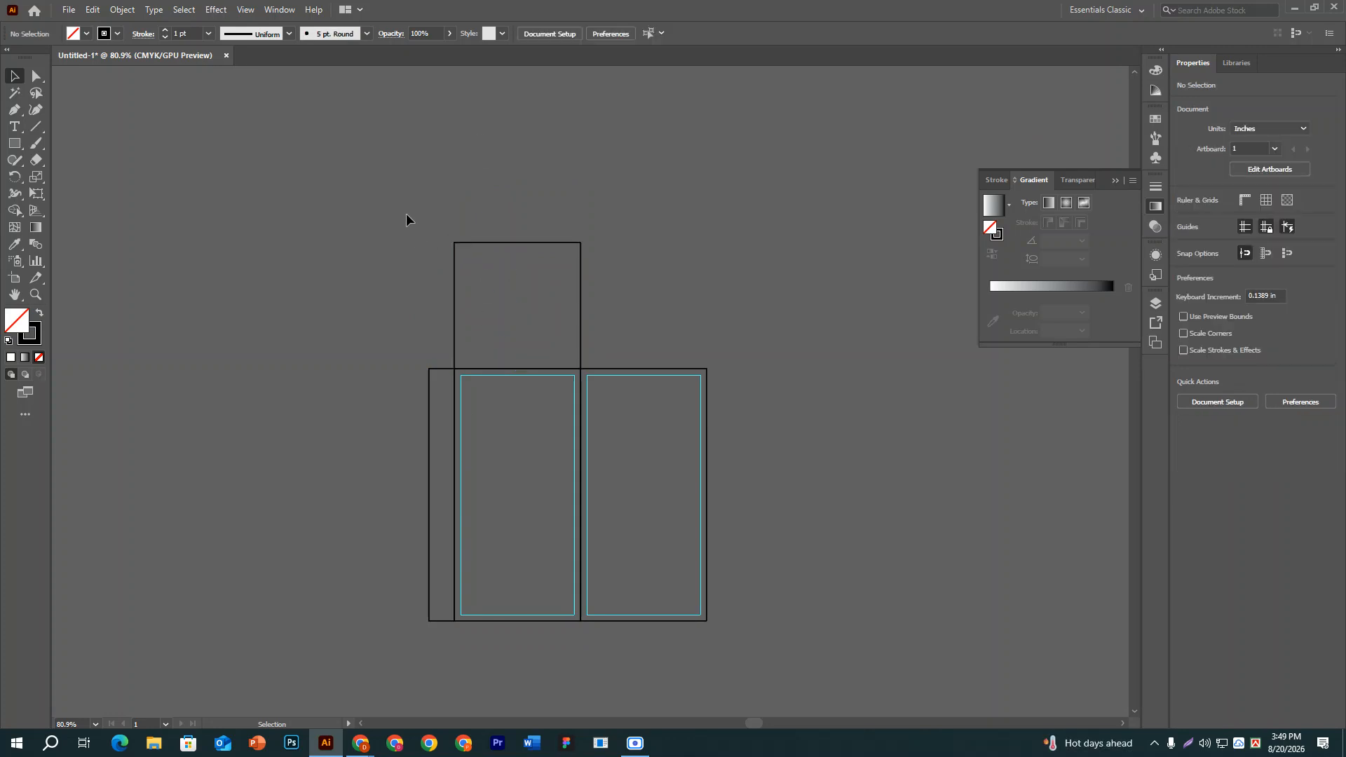
drag(518, 317, 517, 316)
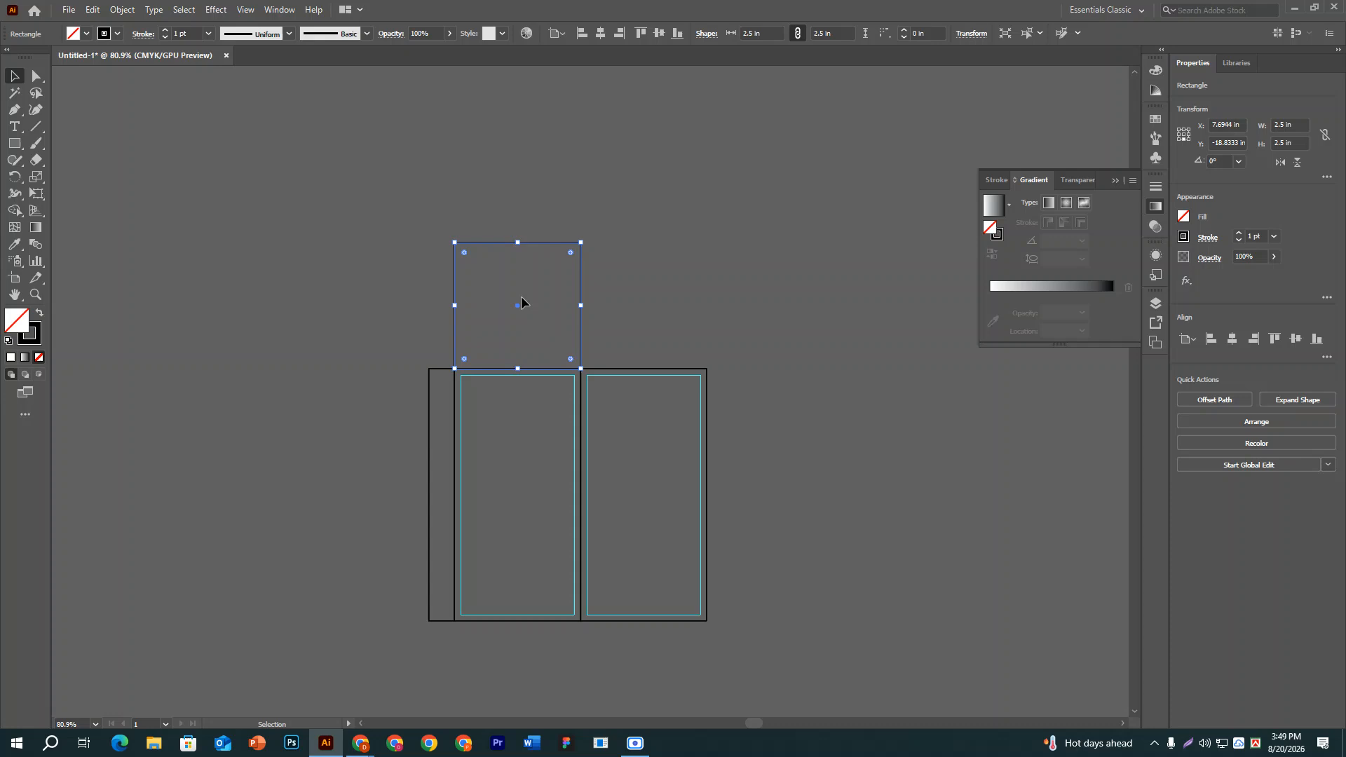
click(301, 242)
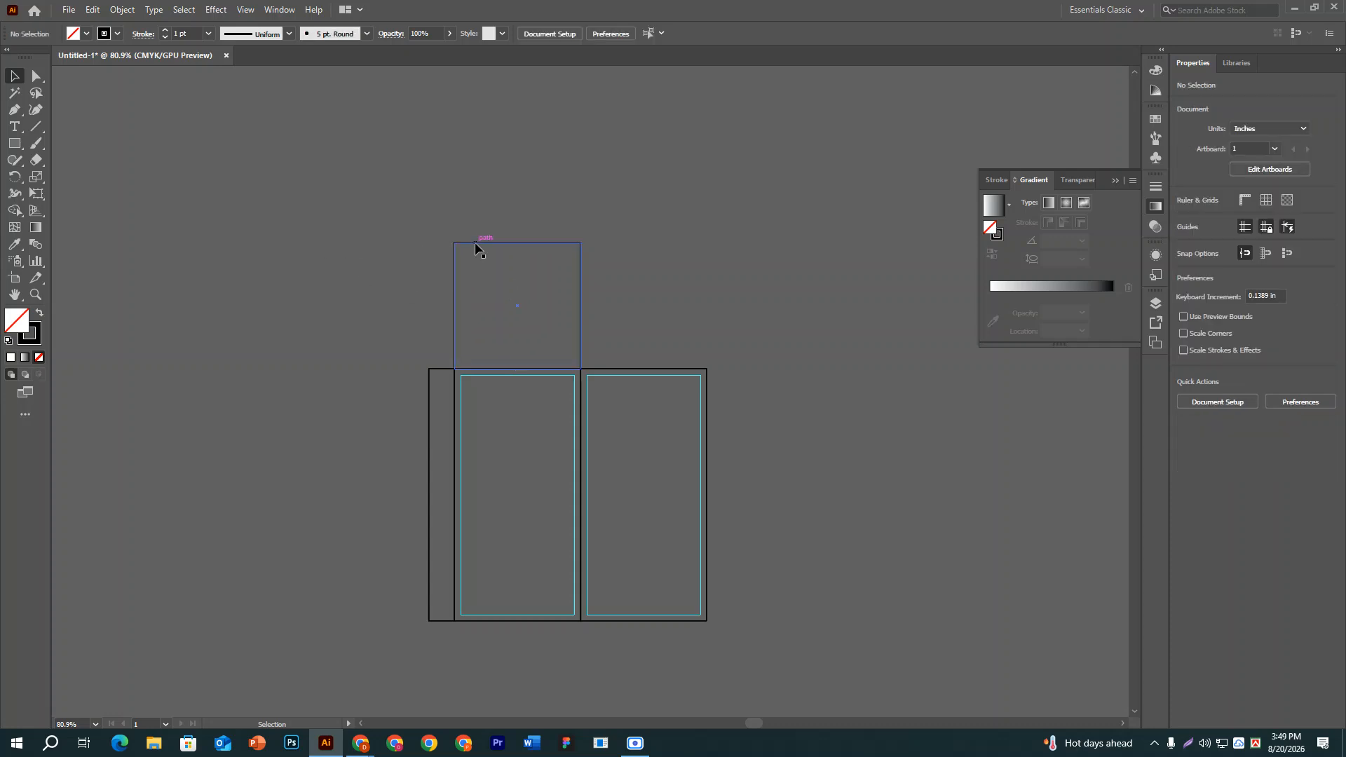
Copy the 2.5 in square straight up with a Move of 0 in horizontally and -2.5 in vertically.
click(475, 243)
key(Return)
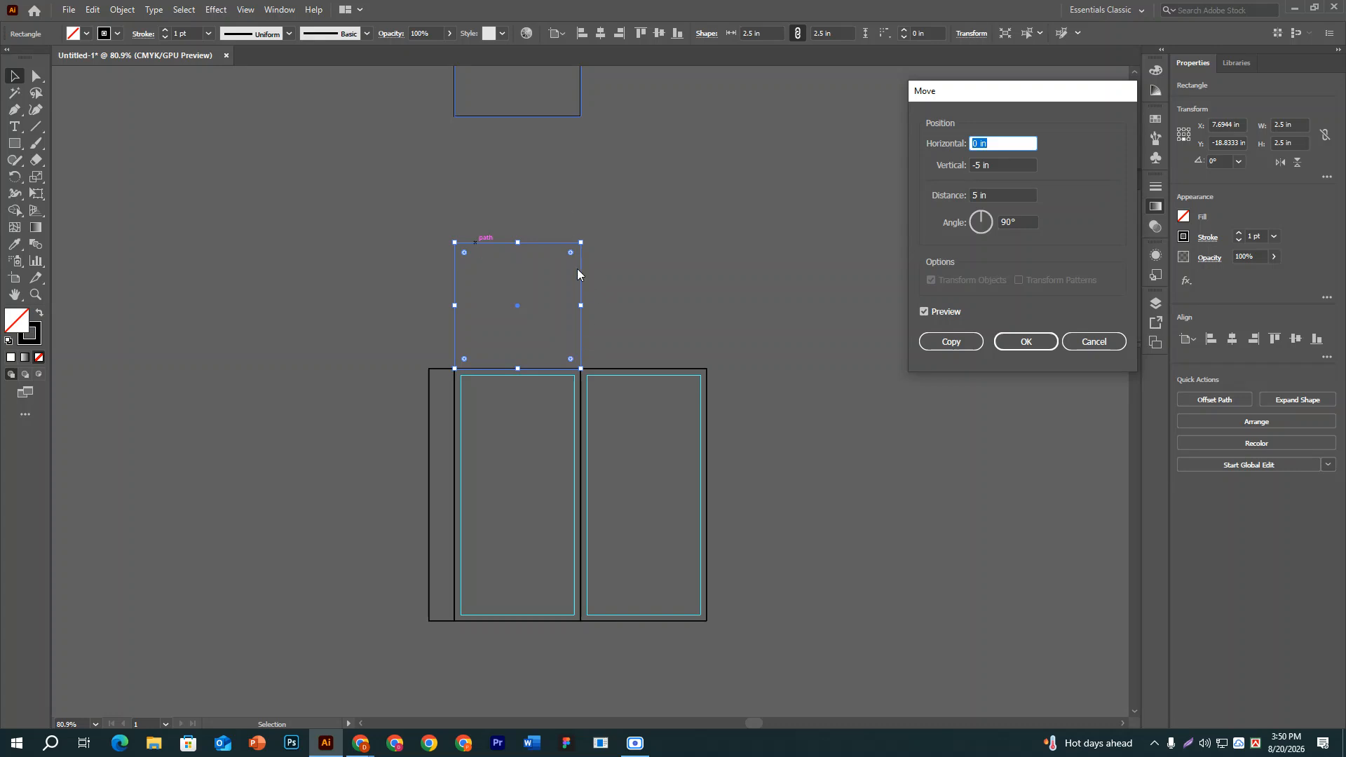
key(Tab)
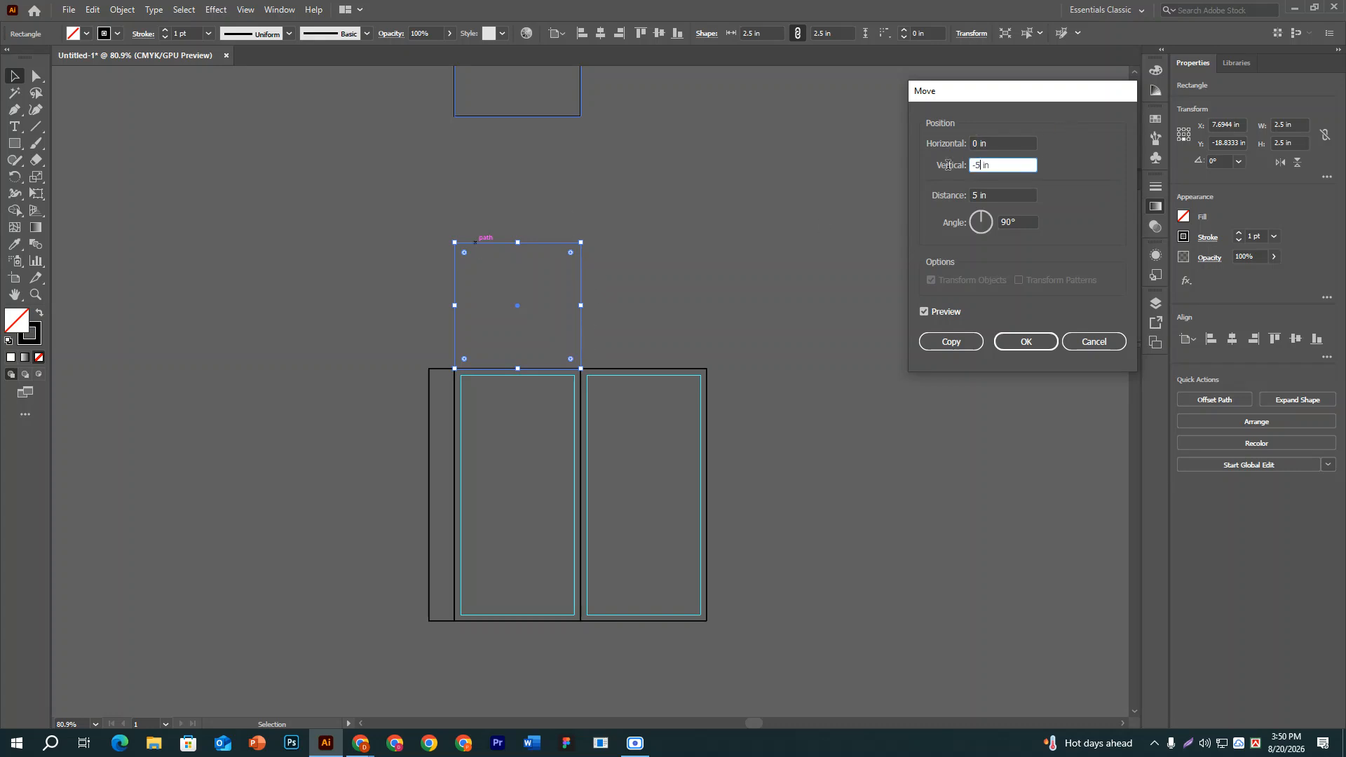
text(2.5)
click(929, 342)
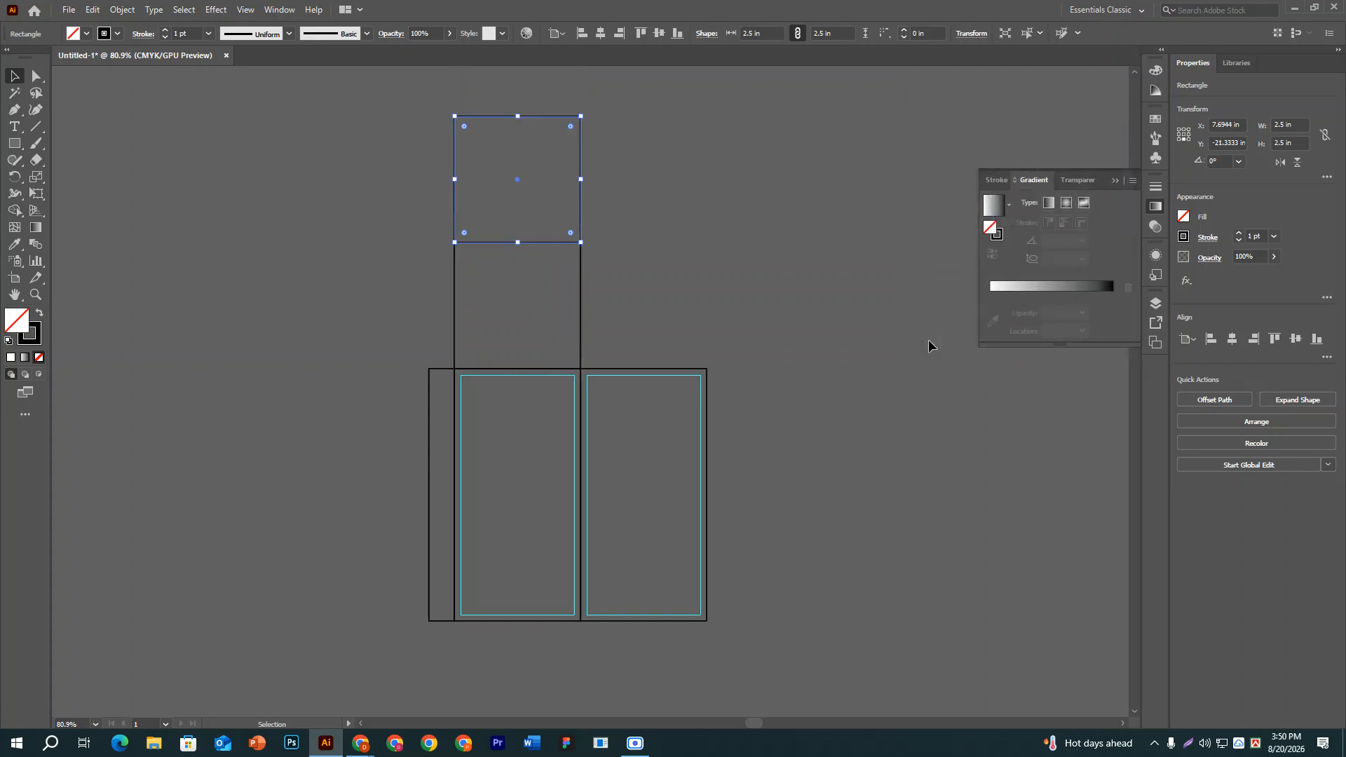
Reduce the topmost square's height to 0.5 in from its bottom edge to form a tuck flap.
click(347, 163)
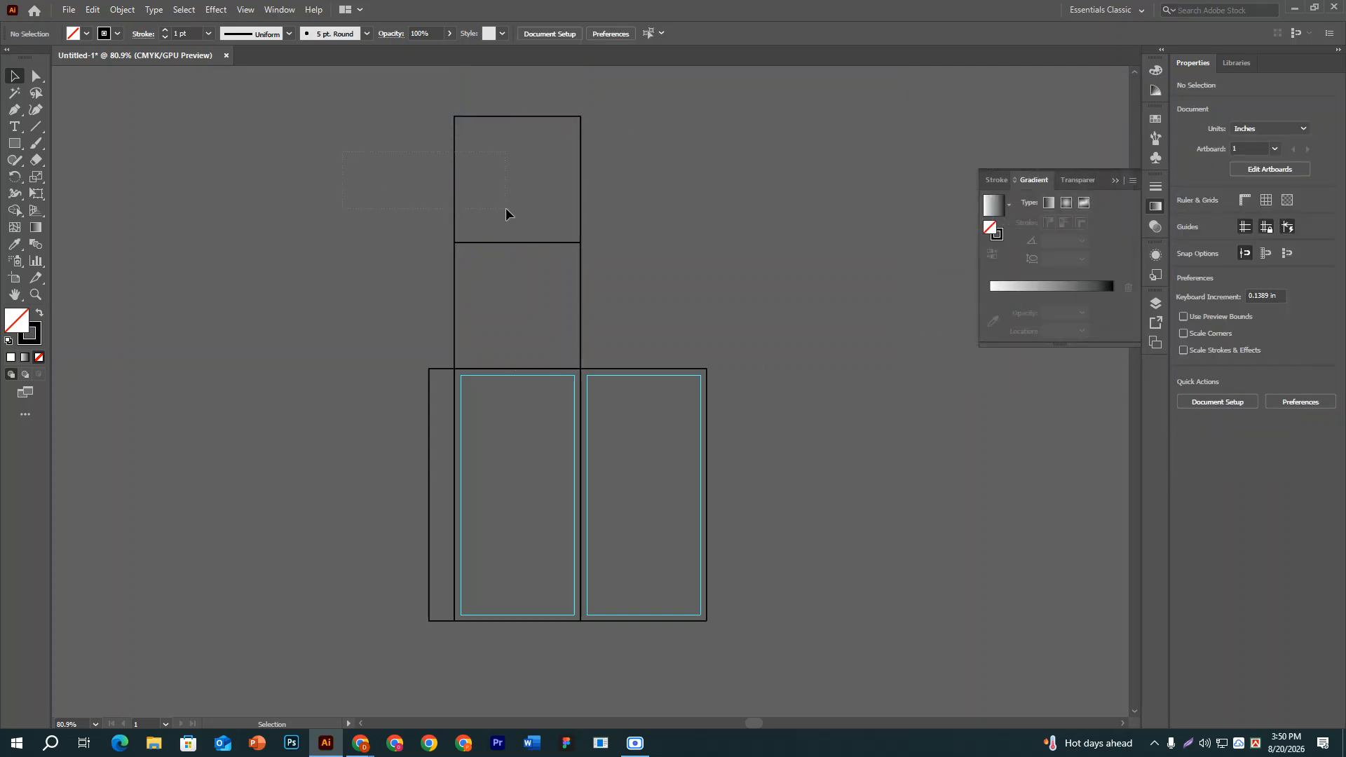
drag(506, 208, 506, 209)
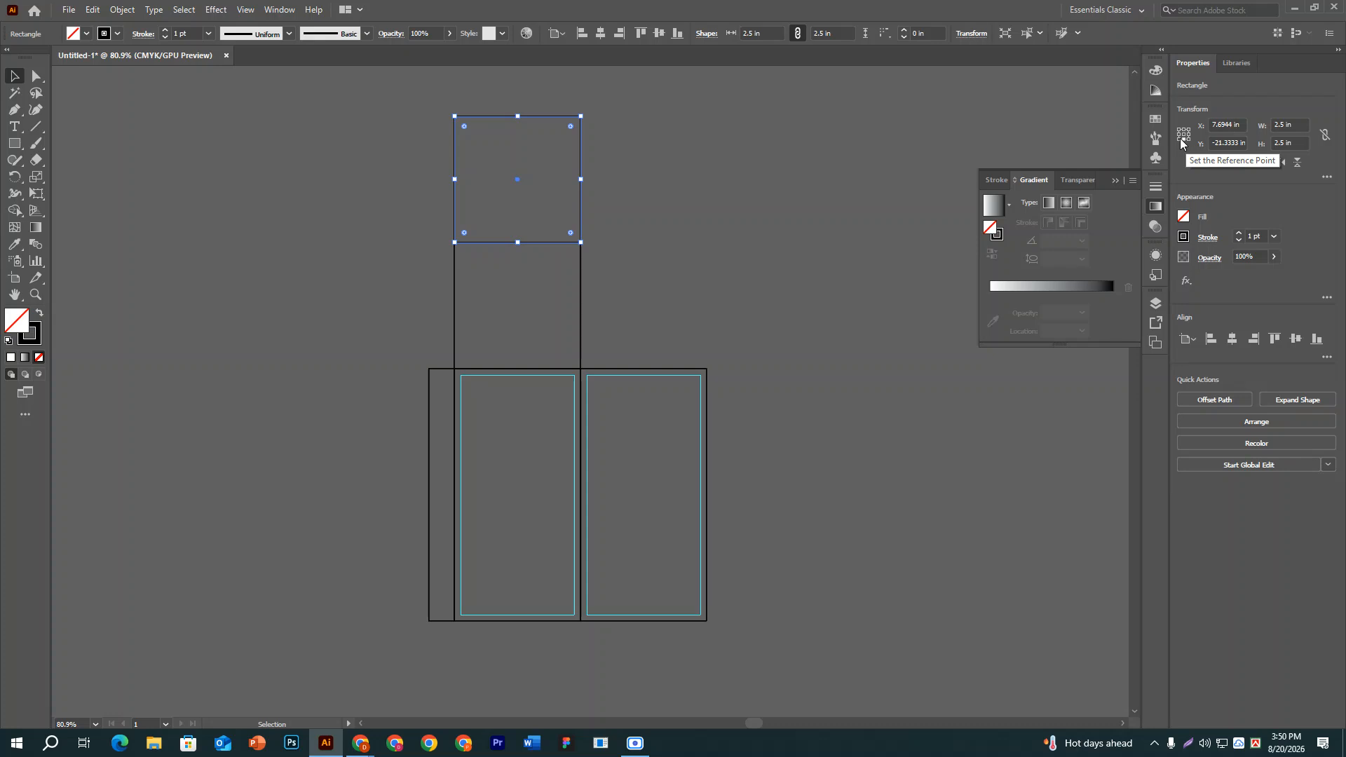
double_click(1282, 143)
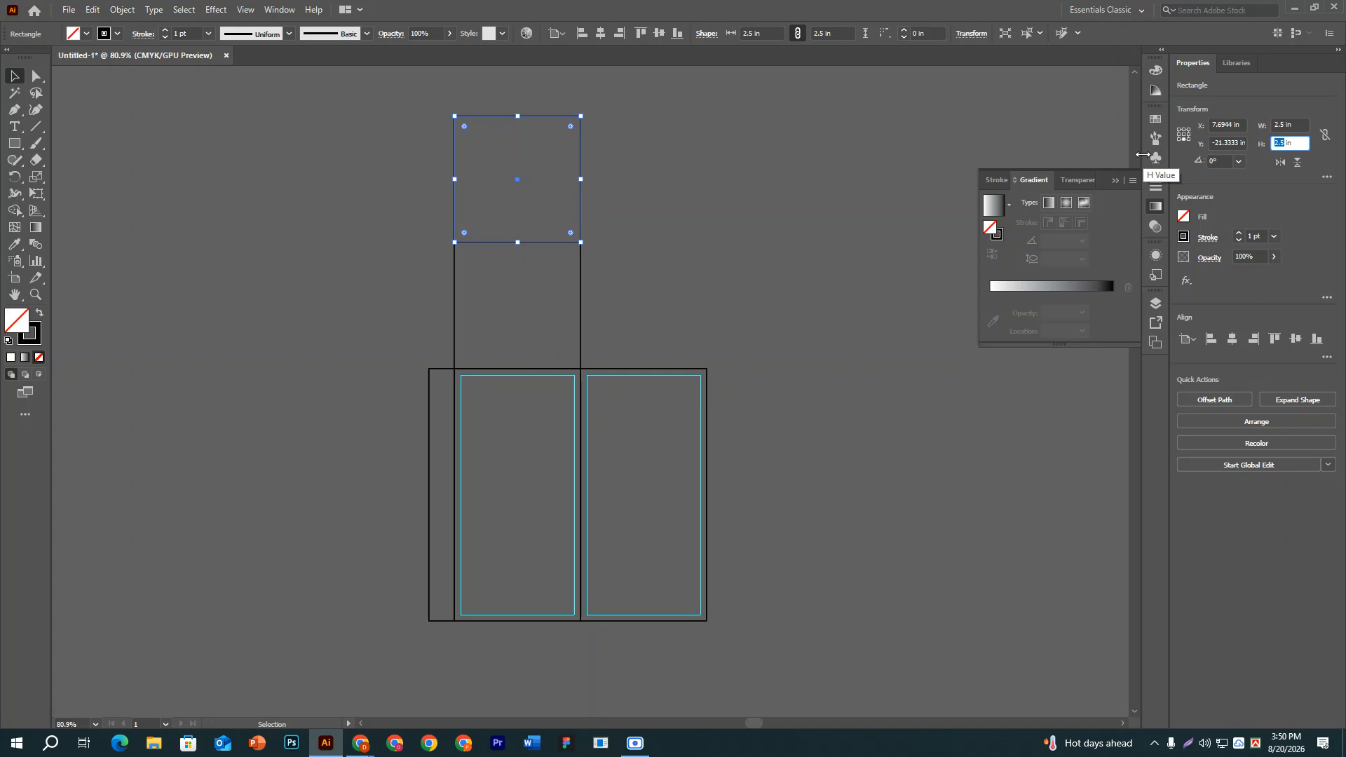
text(0.5)
key(Return)
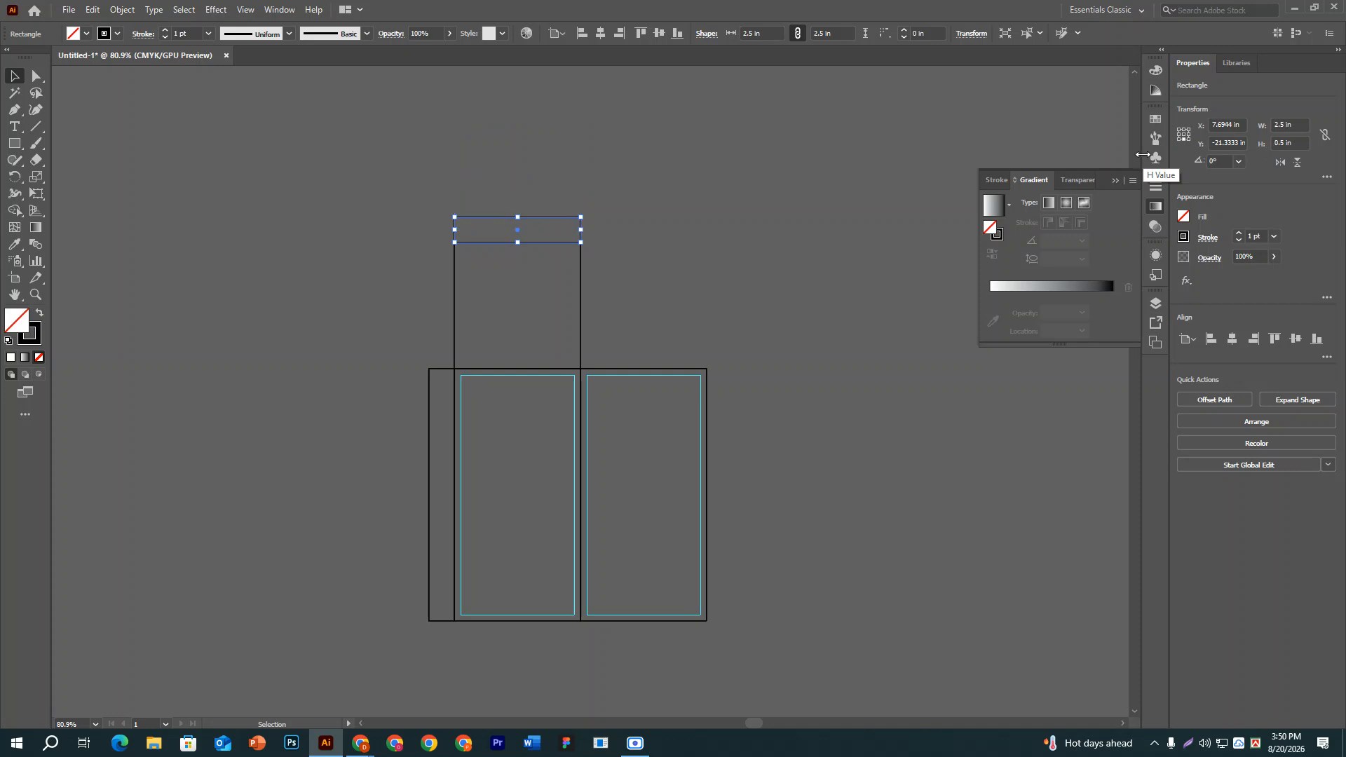
click(607, 160)
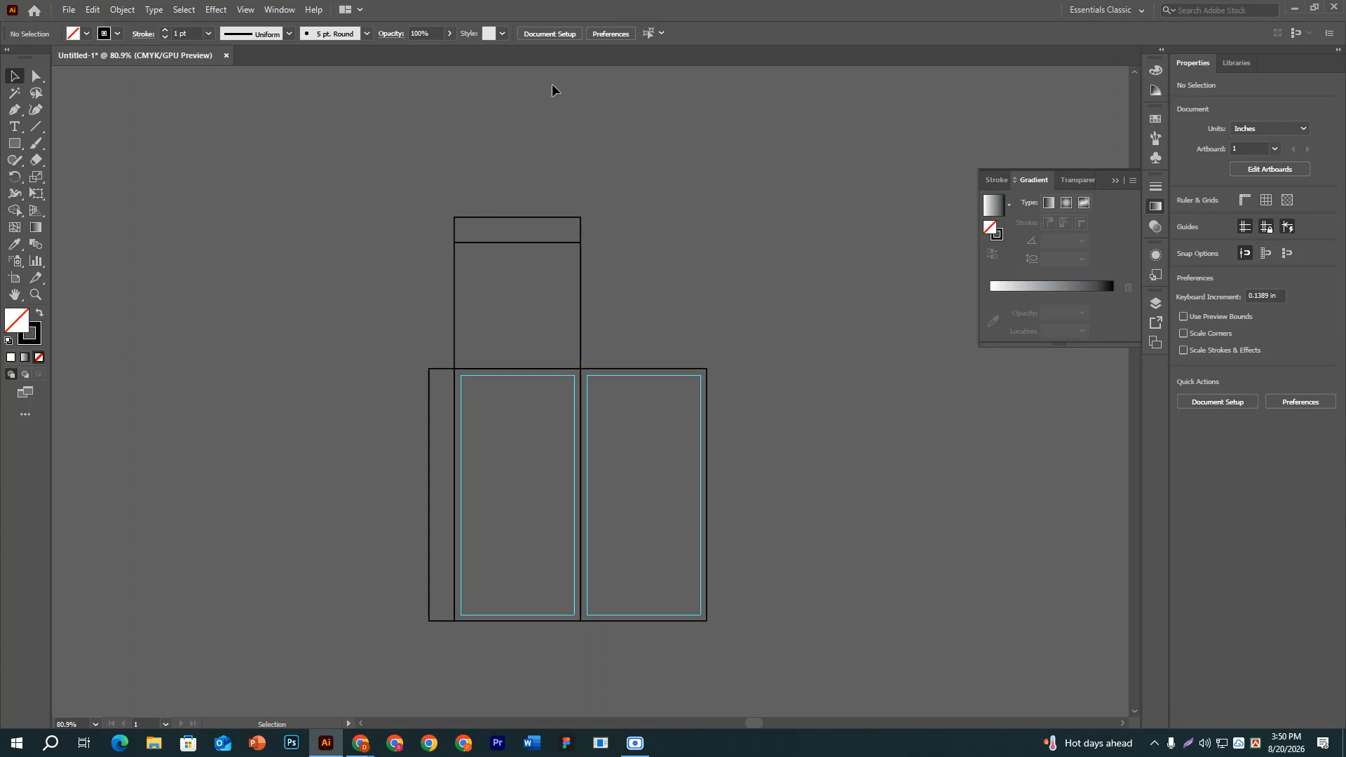
Copy the right 2.5 × 5 in panel straight up with a Move of 0 in horizontally and -5 in vertically.
scroll(728, 348, down, 3)
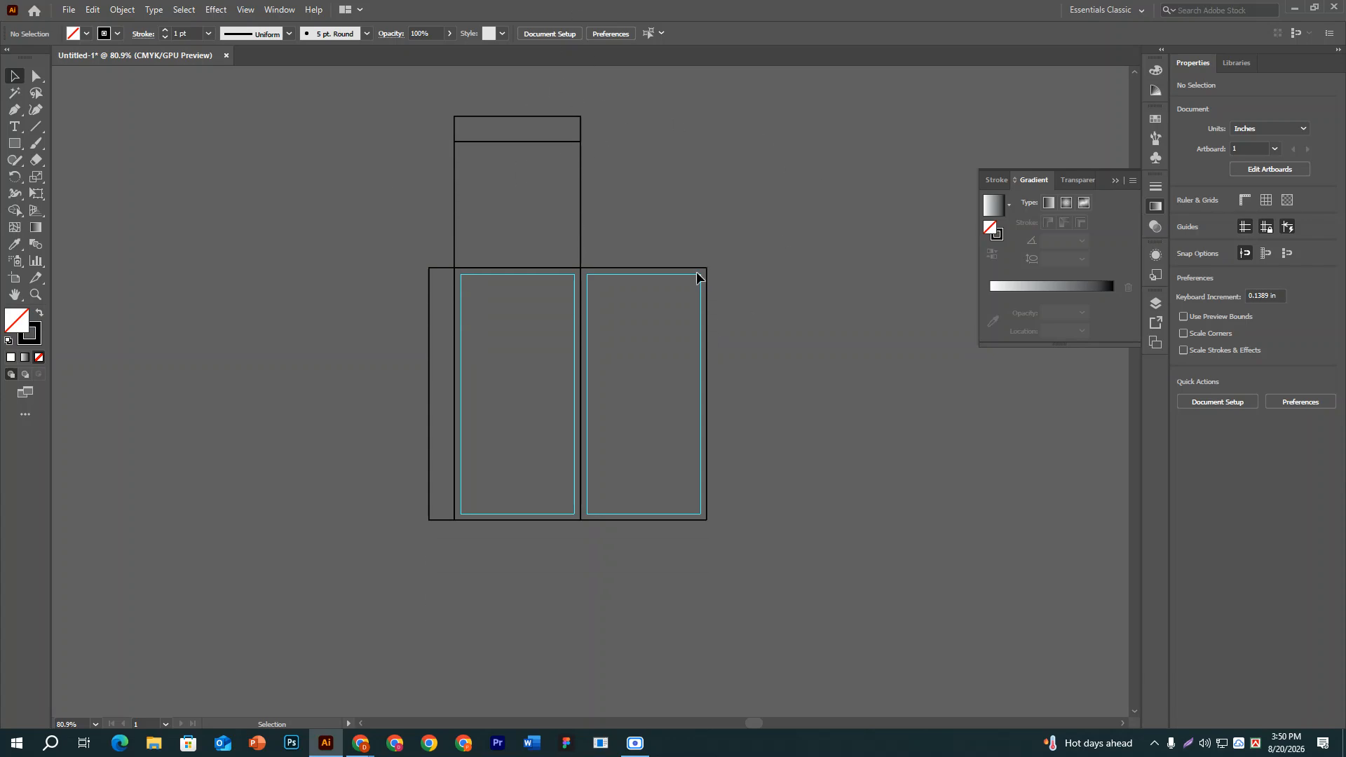
drag(653, 243, 694, 332)
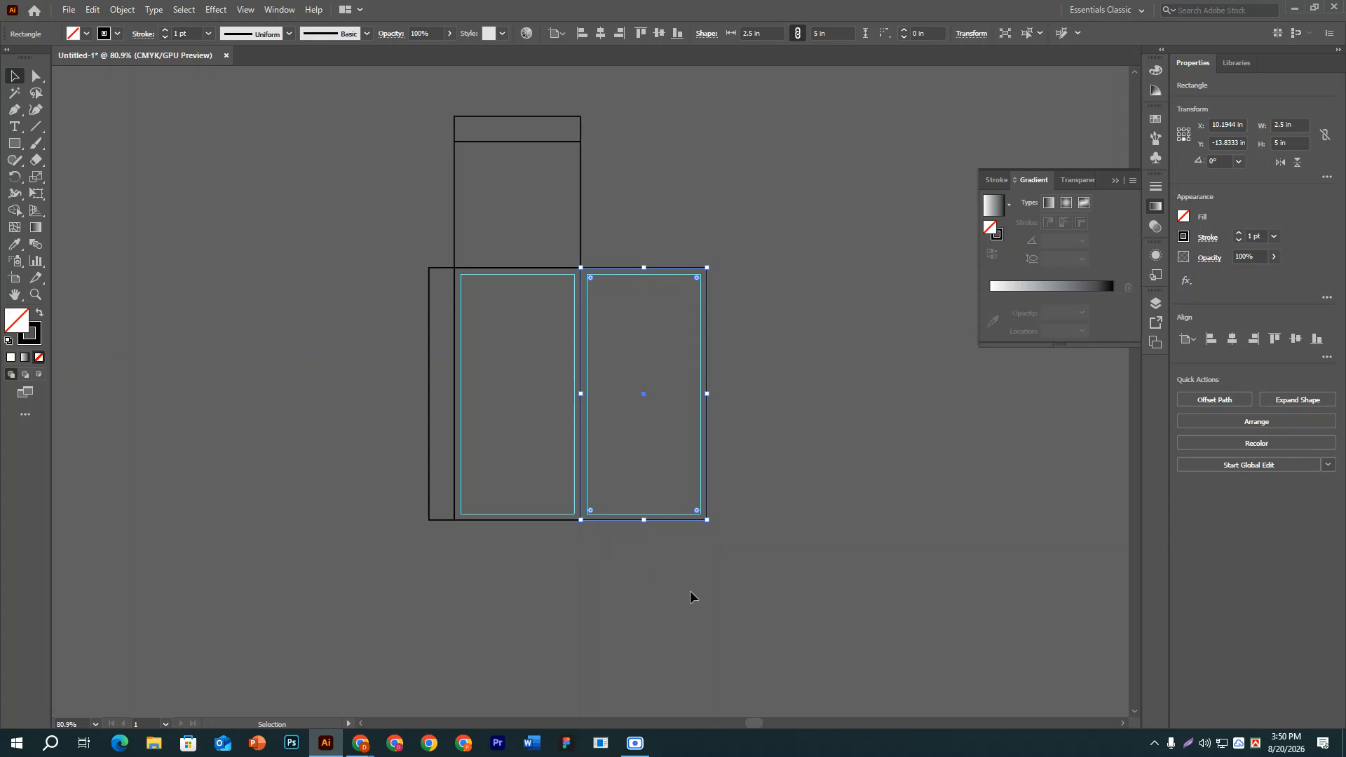
click(764, 398)
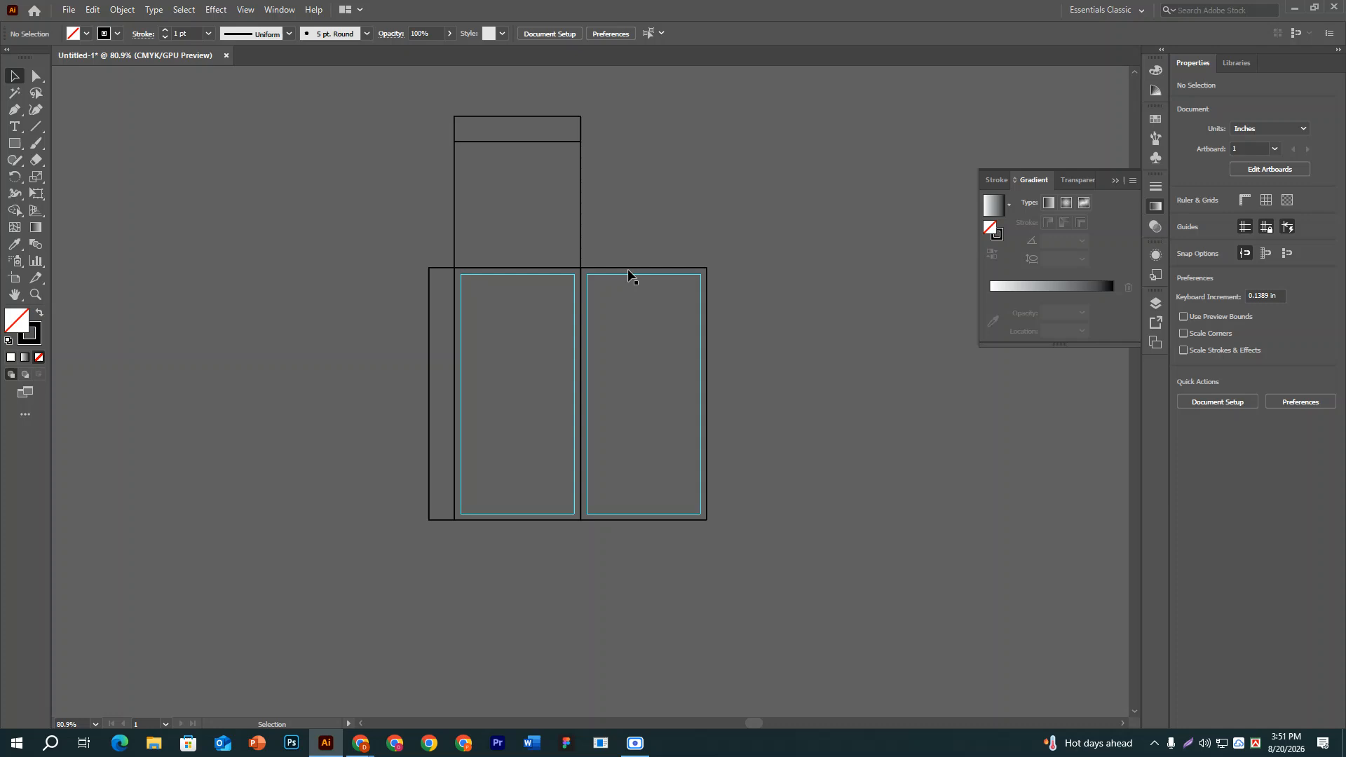
drag(621, 245, 650, 334)
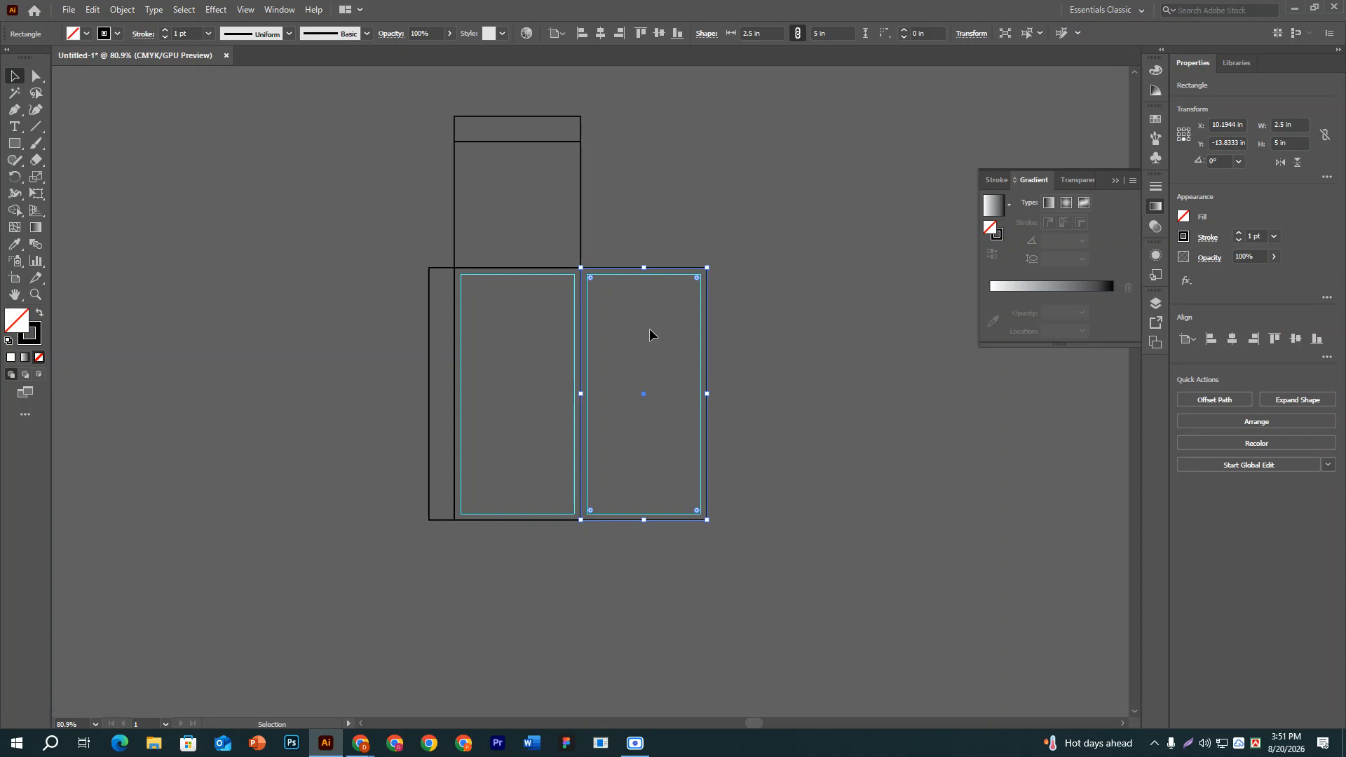
key(Return)
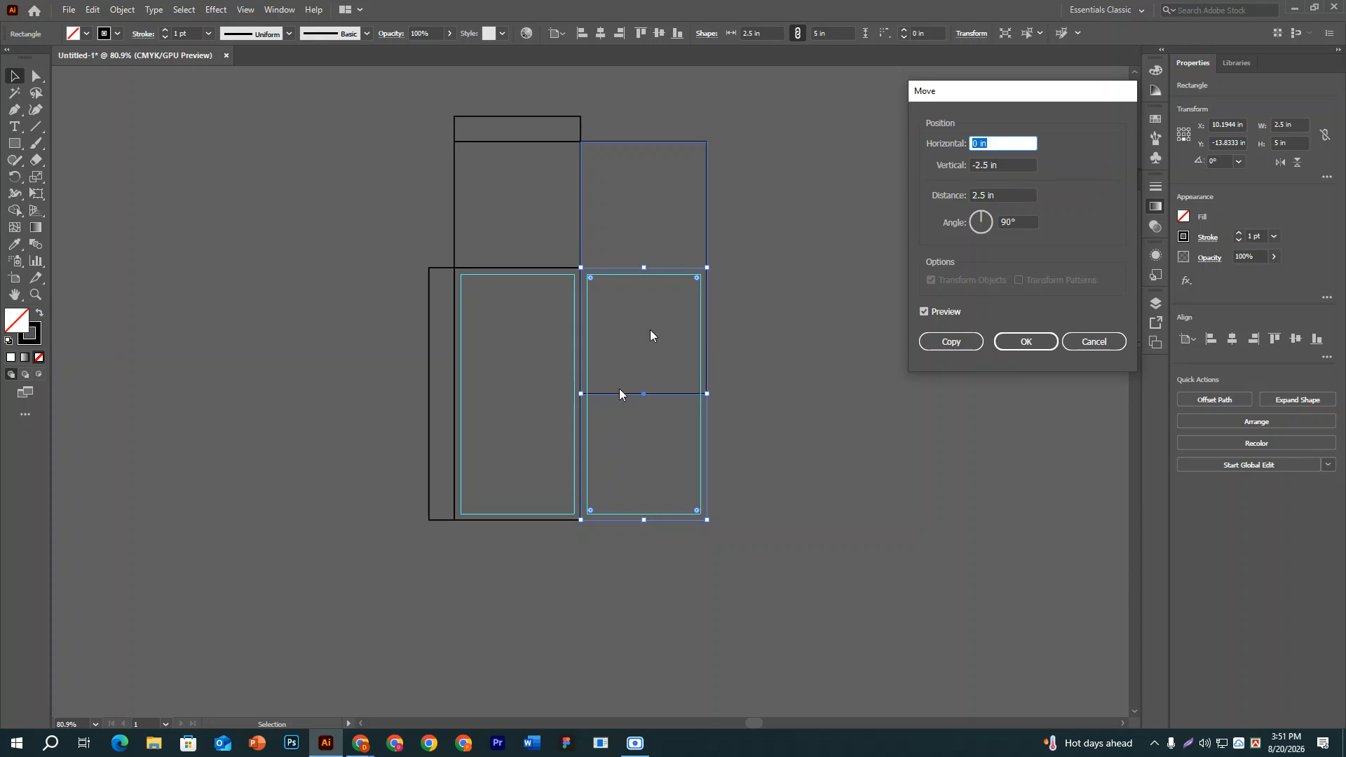
key(Tab)
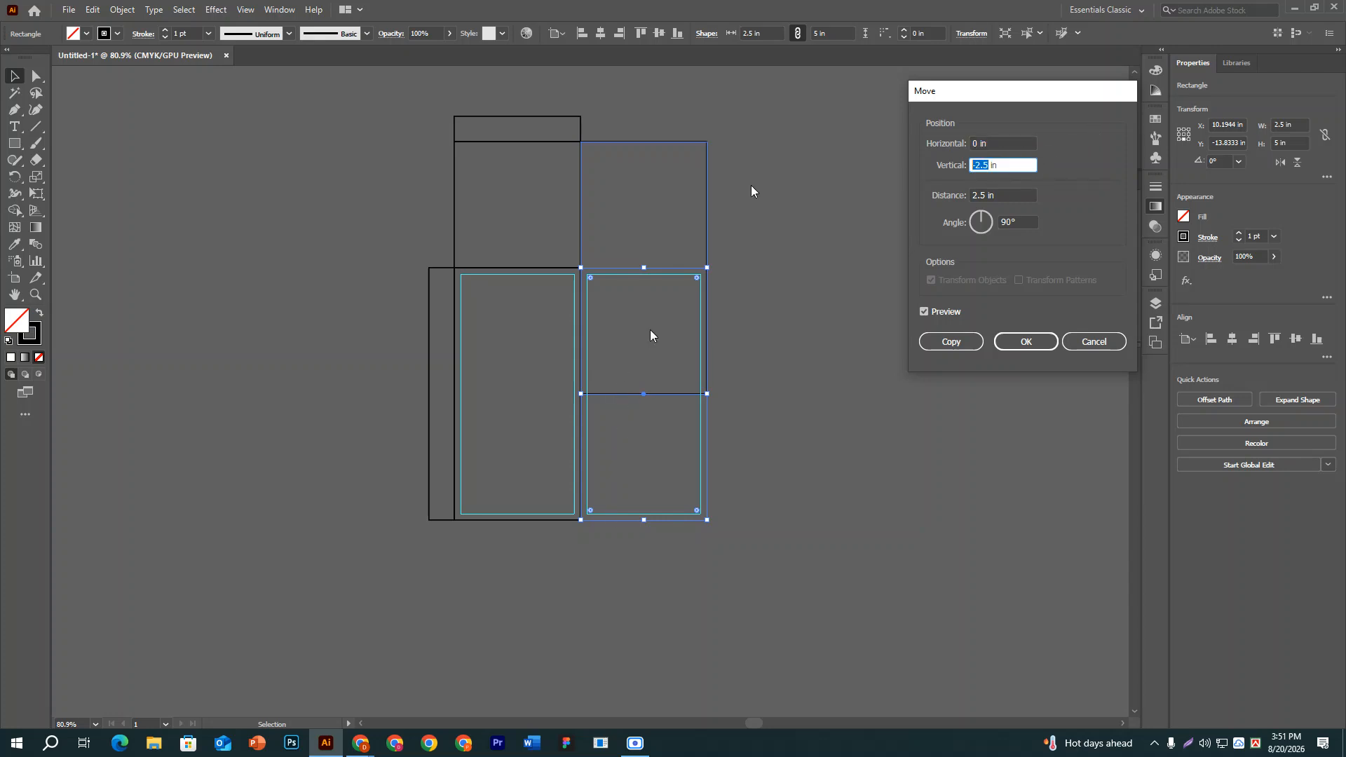
text(-5)
click(951, 342)
Set the new upper copy's height to 1.25 in, keeping its bottom edge fixed on the right panel.
scroll(694, 379, up, 3)
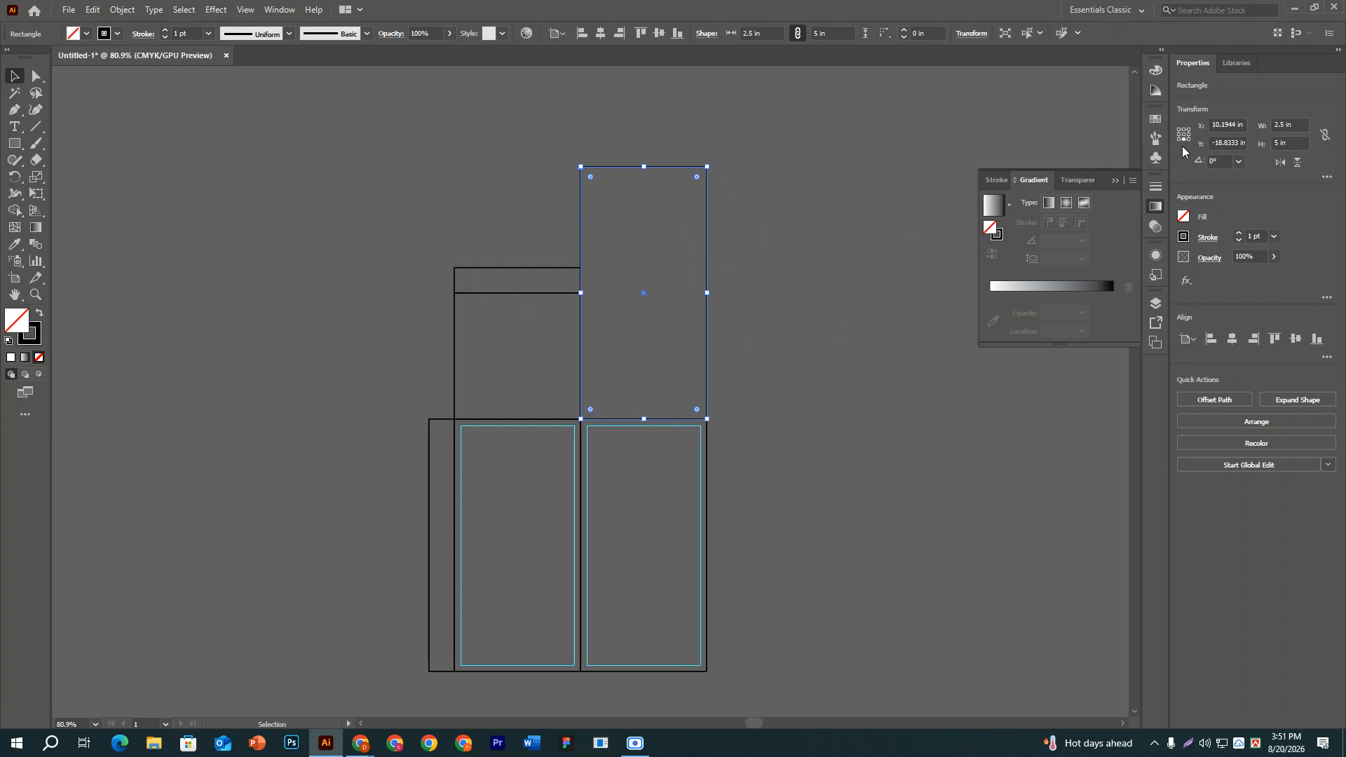
double_click(1279, 143)
text(1.25)
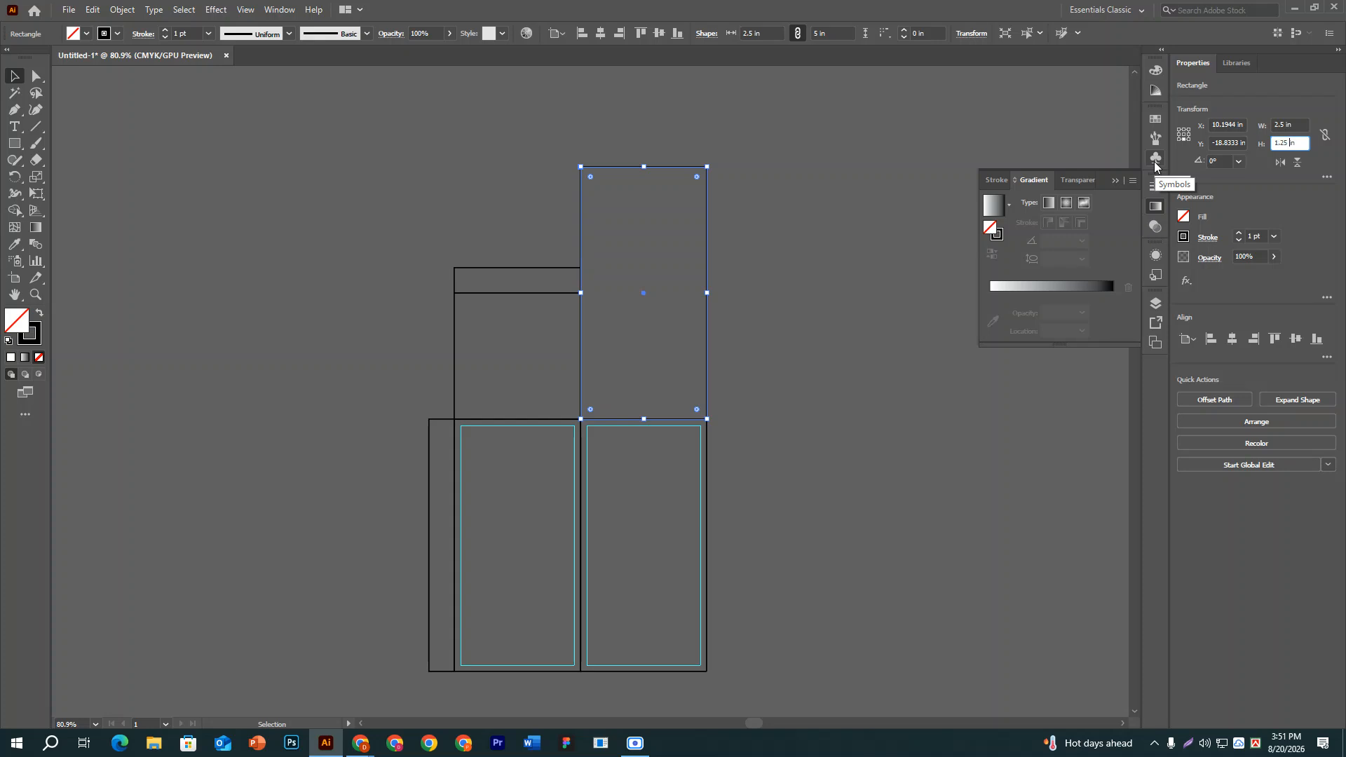
key(Return)
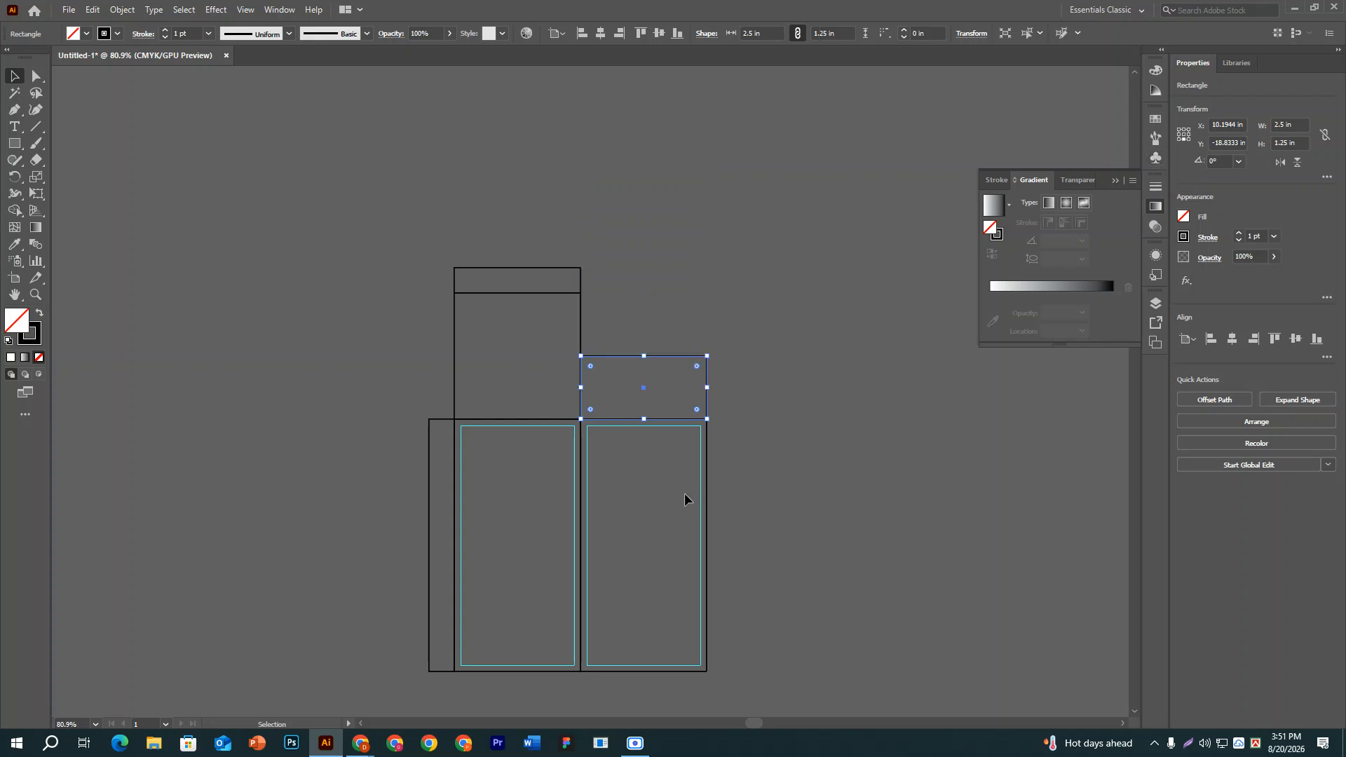
scroll(734, 310, down, 3)
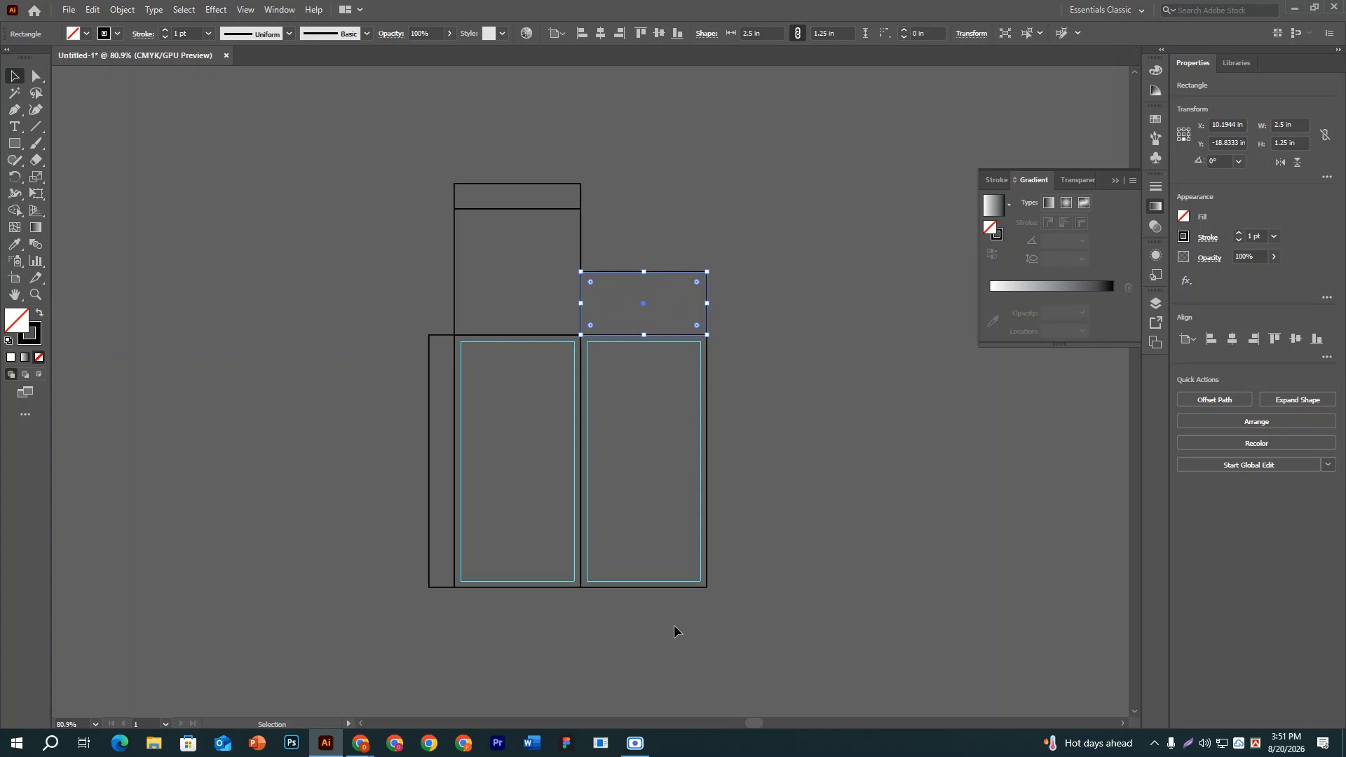
scroll(667, 626, down, 3)
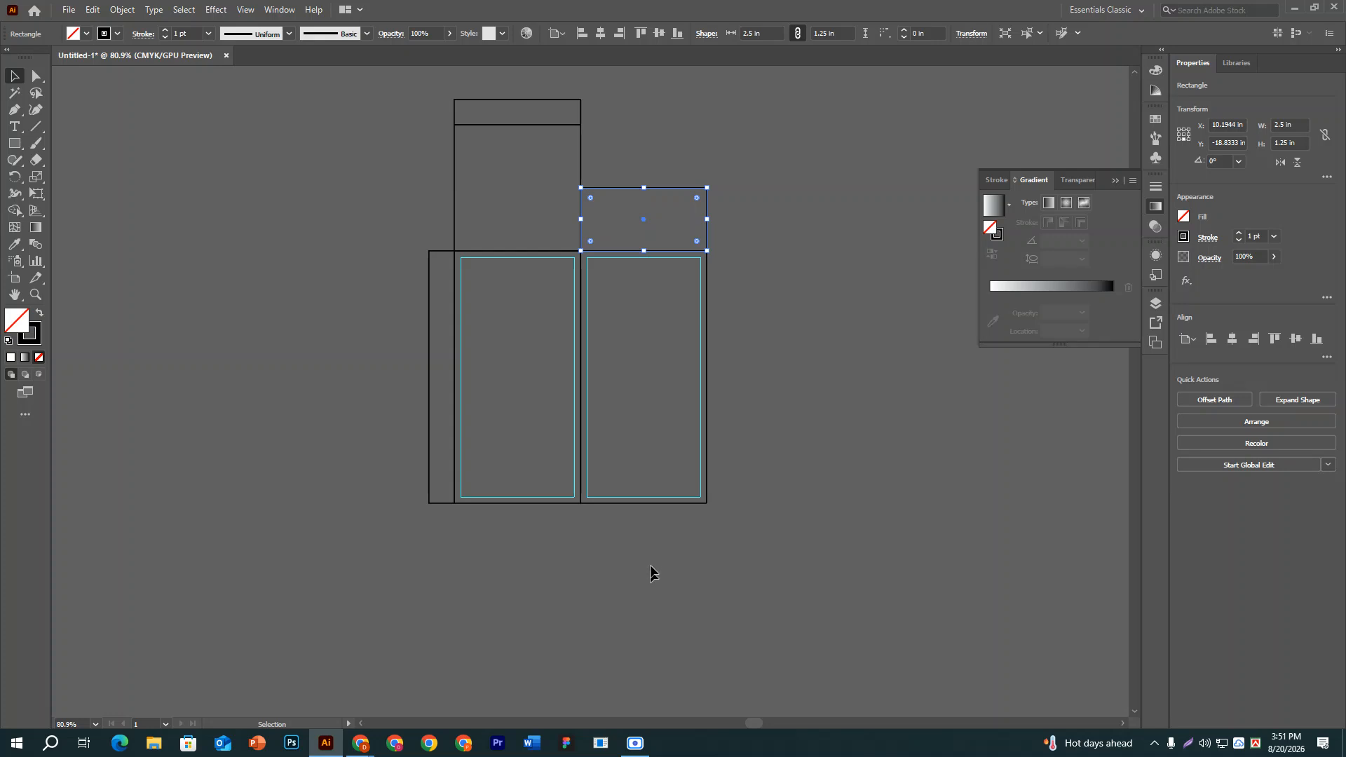
click(609, 504)
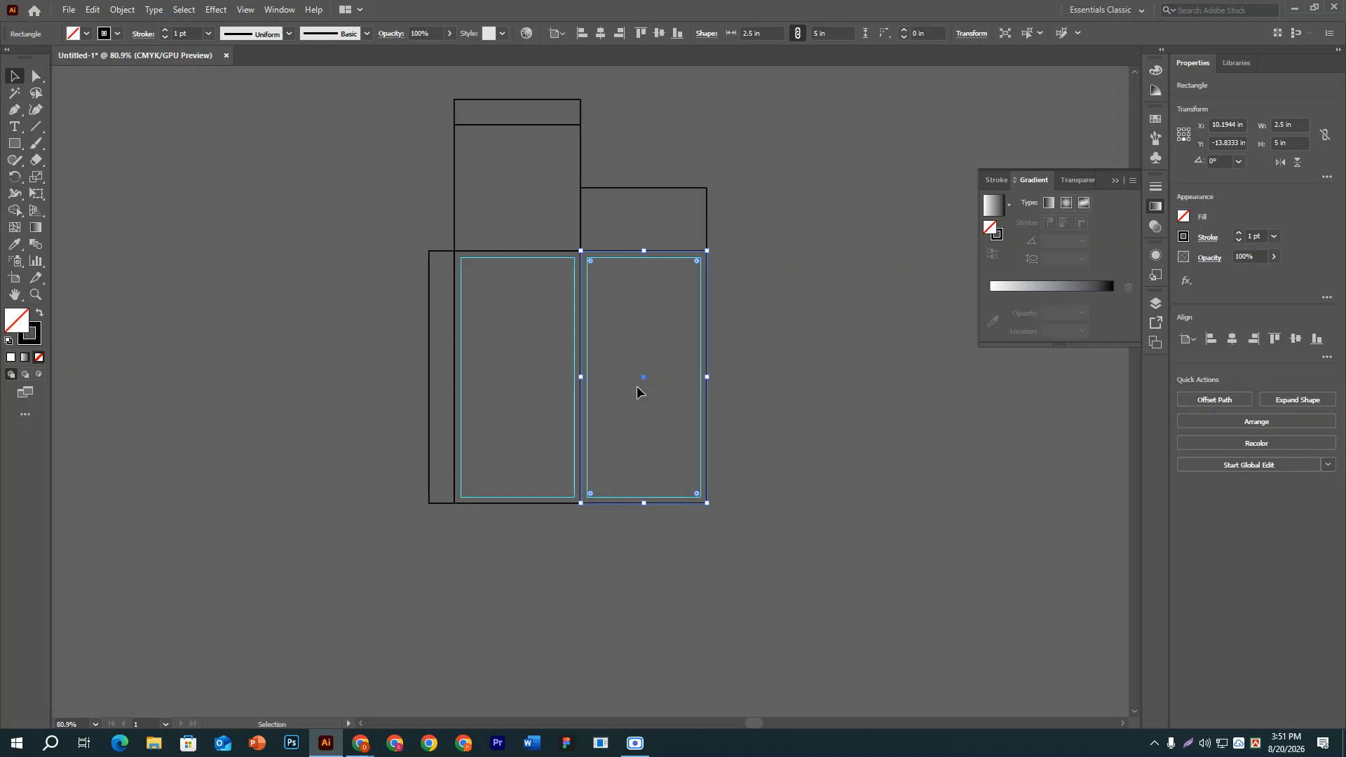
click(763, 259)
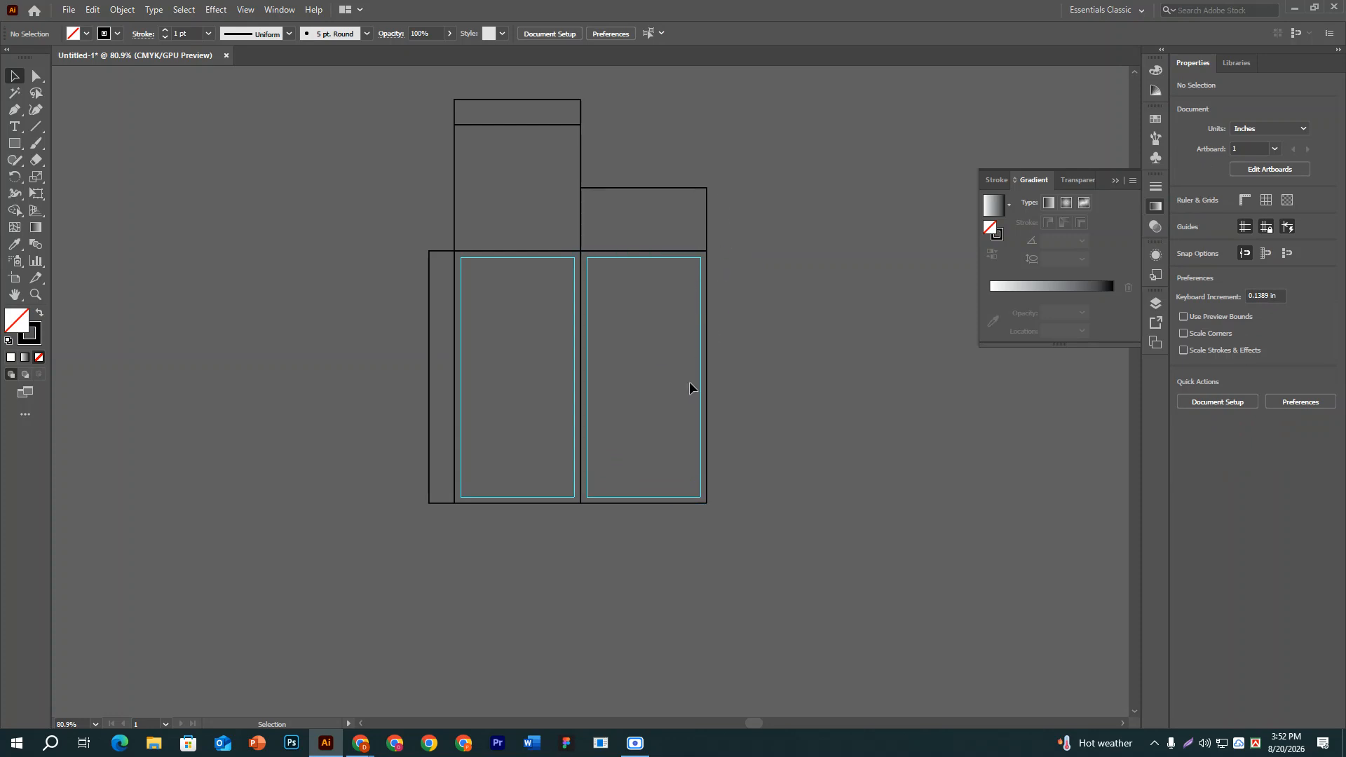
Try to move the 1.25 in flap above the right panel down by 6.25 in vertically, and undo the move.
click(653, 188)
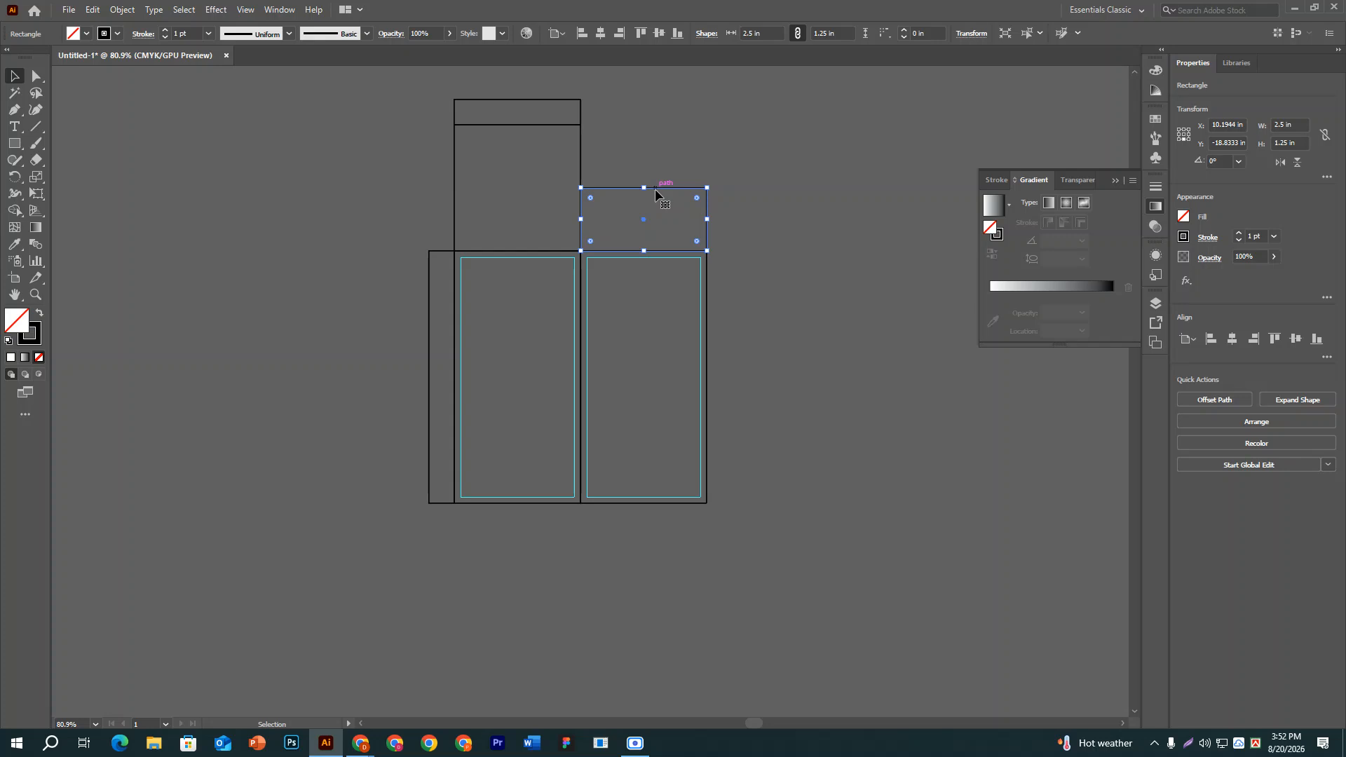
click(644, 165)
click(666, 218)
key(Return)
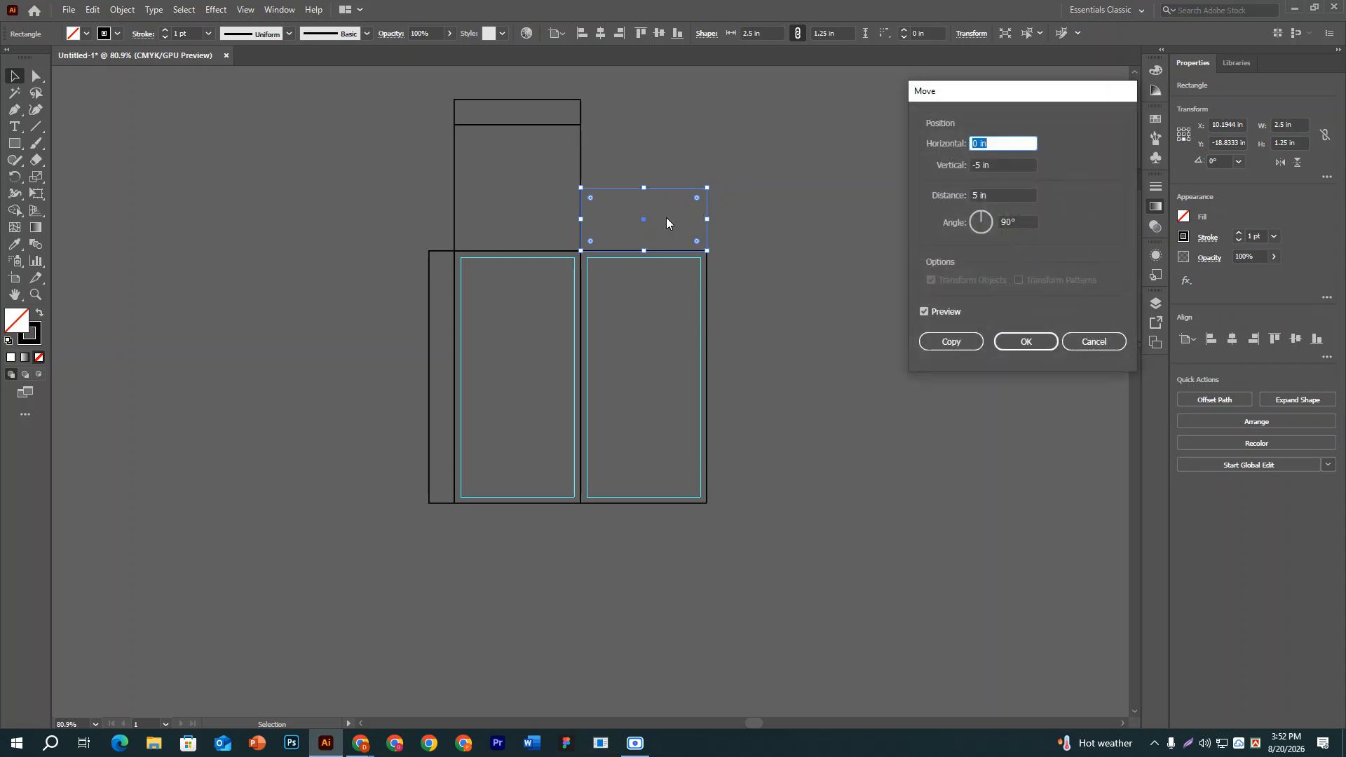
double_click(979, 167)
text(6.25)
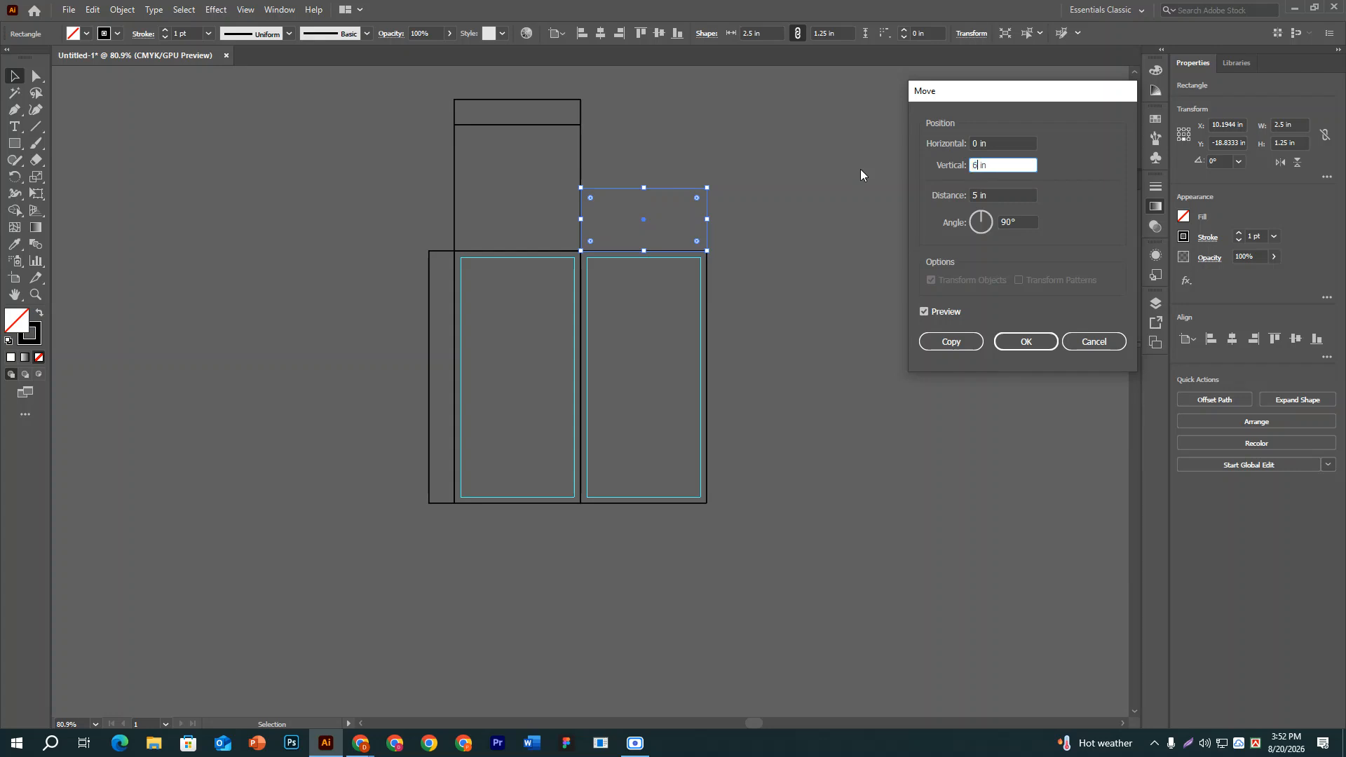
key(Return)
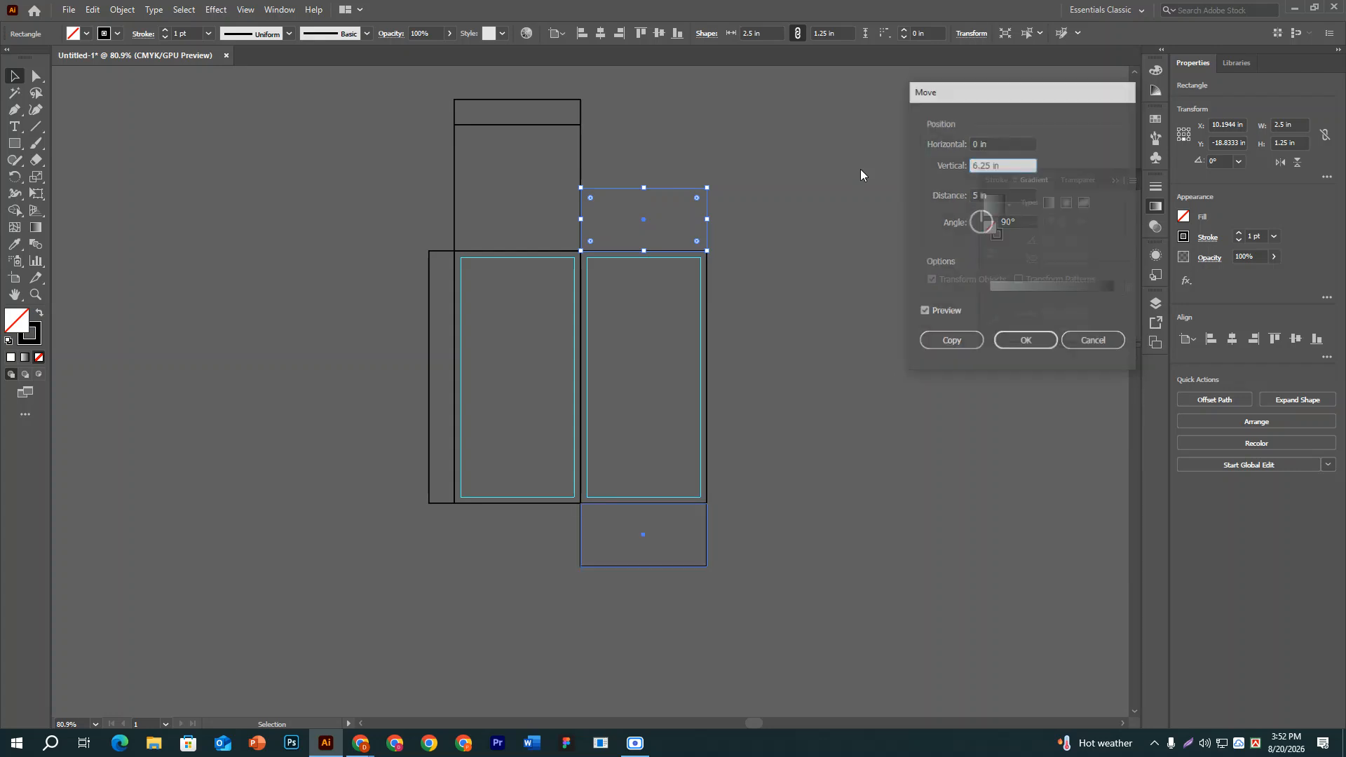
key(ctrl+z)
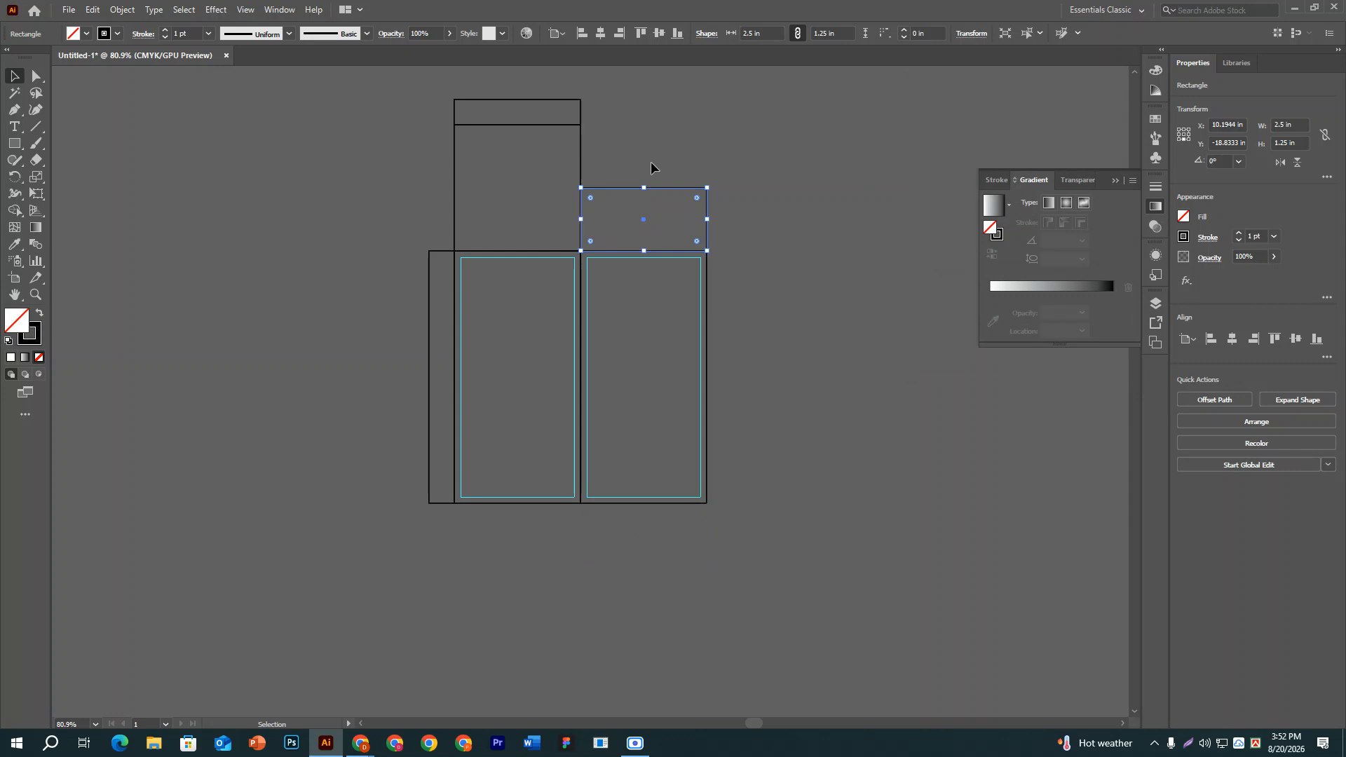
Copy the 1.25 in flap to below the right panel with a Move of 0 in horizontally and 6.25 in vertically.
key(Return)
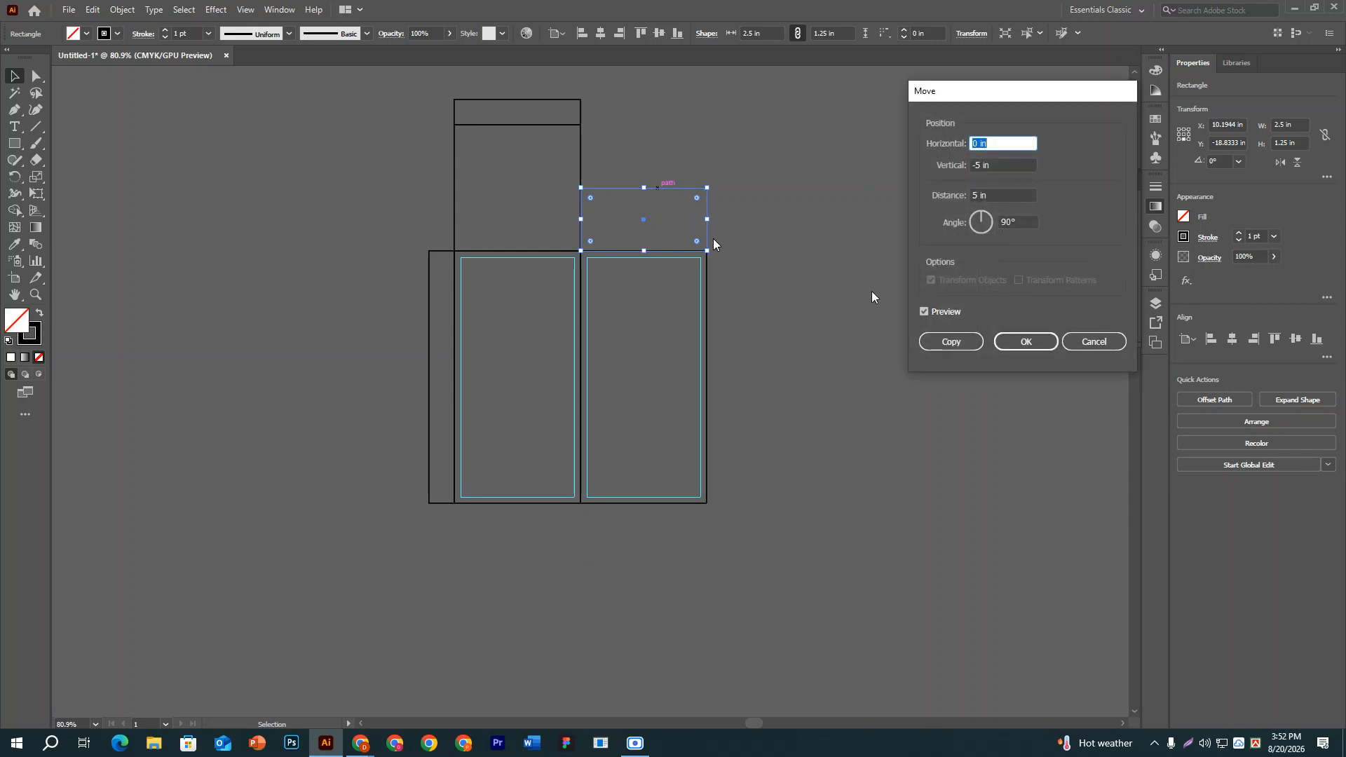
double_click(977, 164)
text(6.)
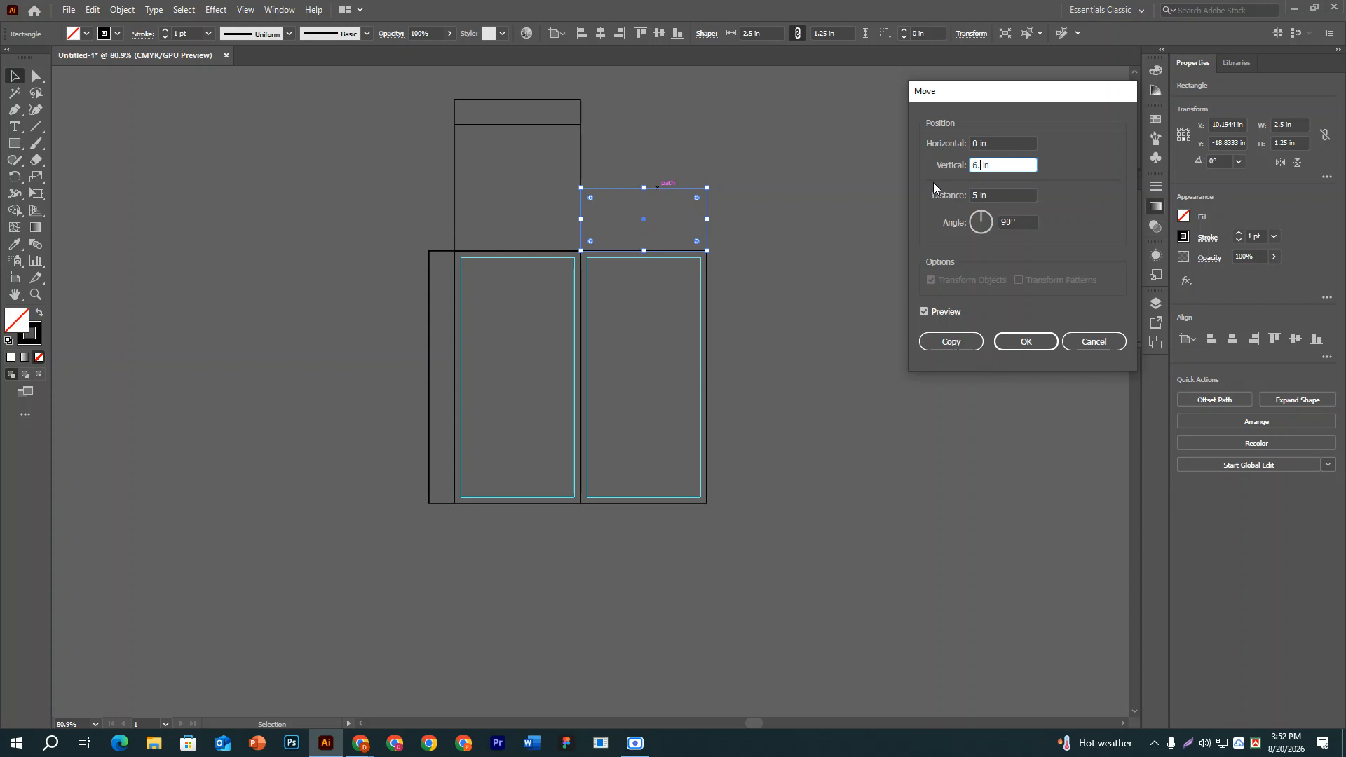
text(25)
click(951, 342)
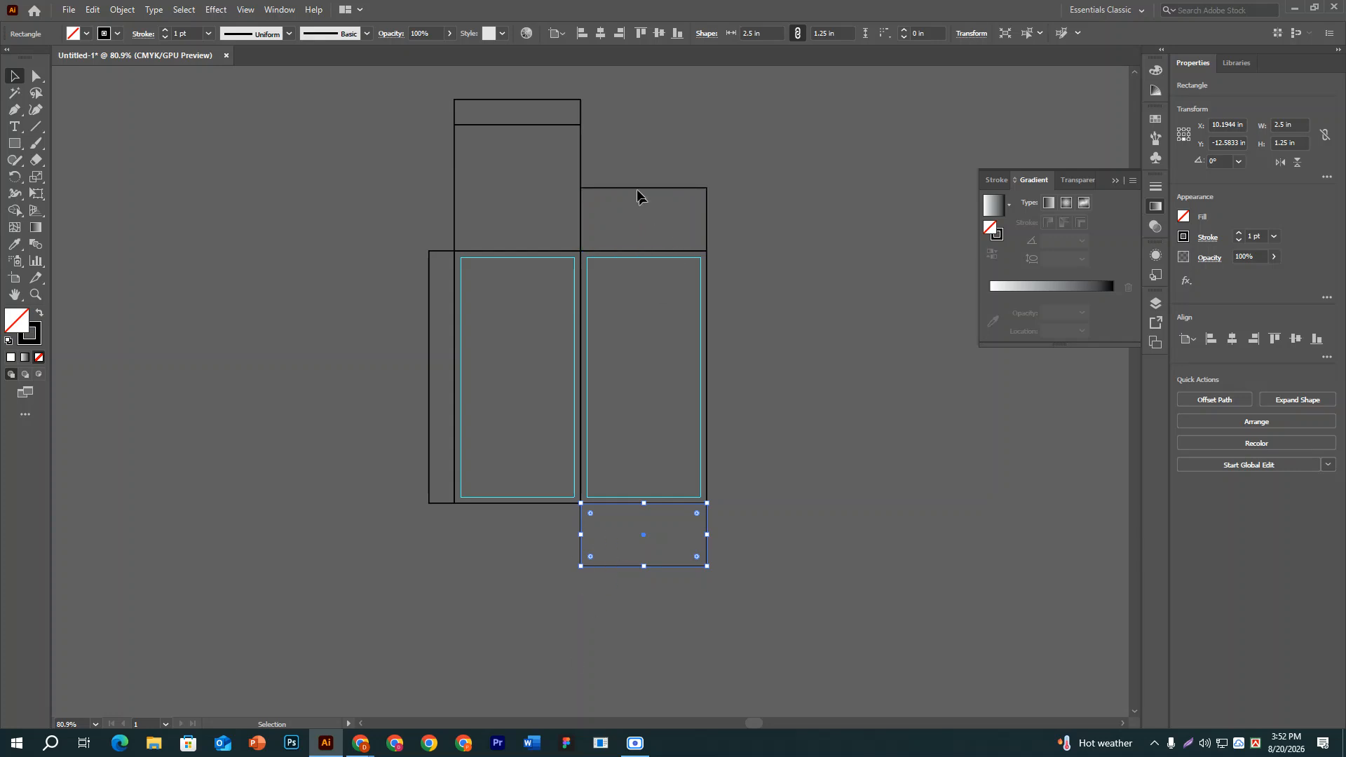
key(ctrl+a)
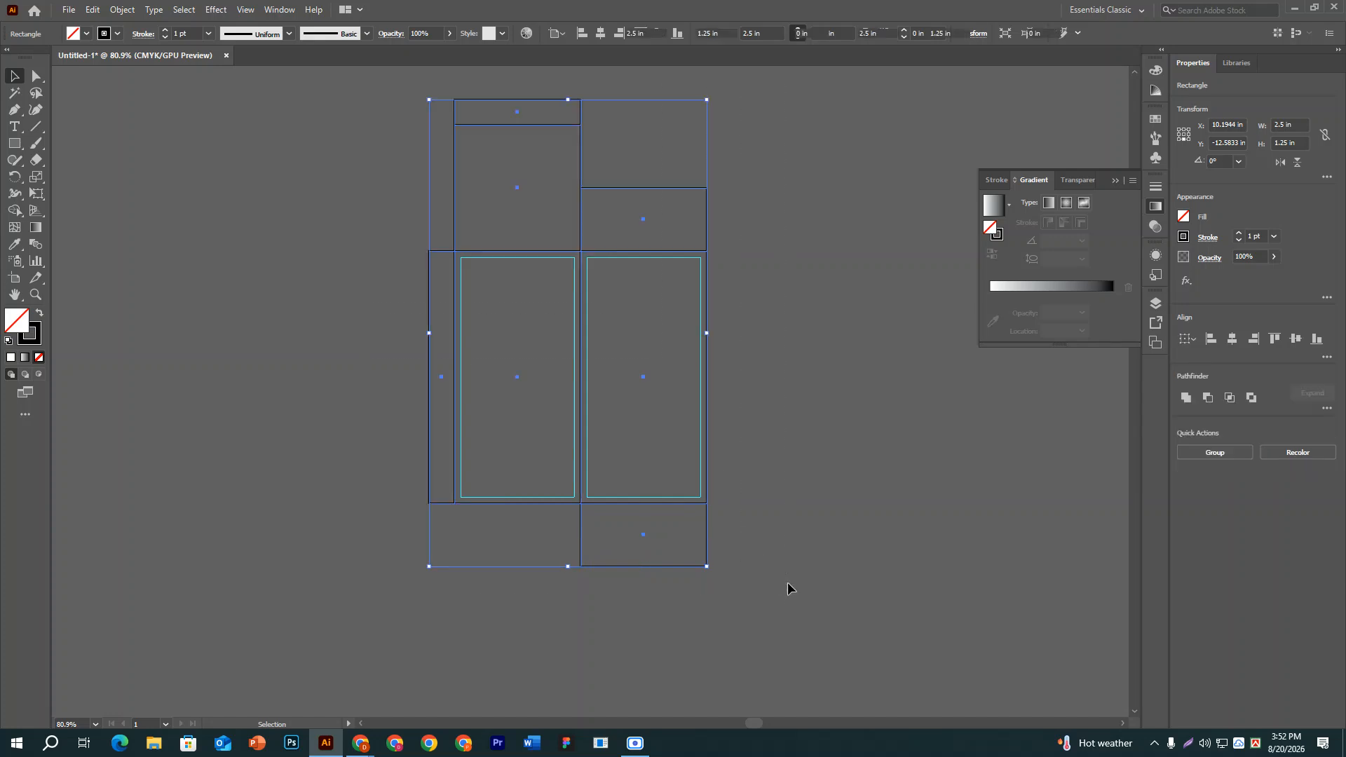
click(773, 477)
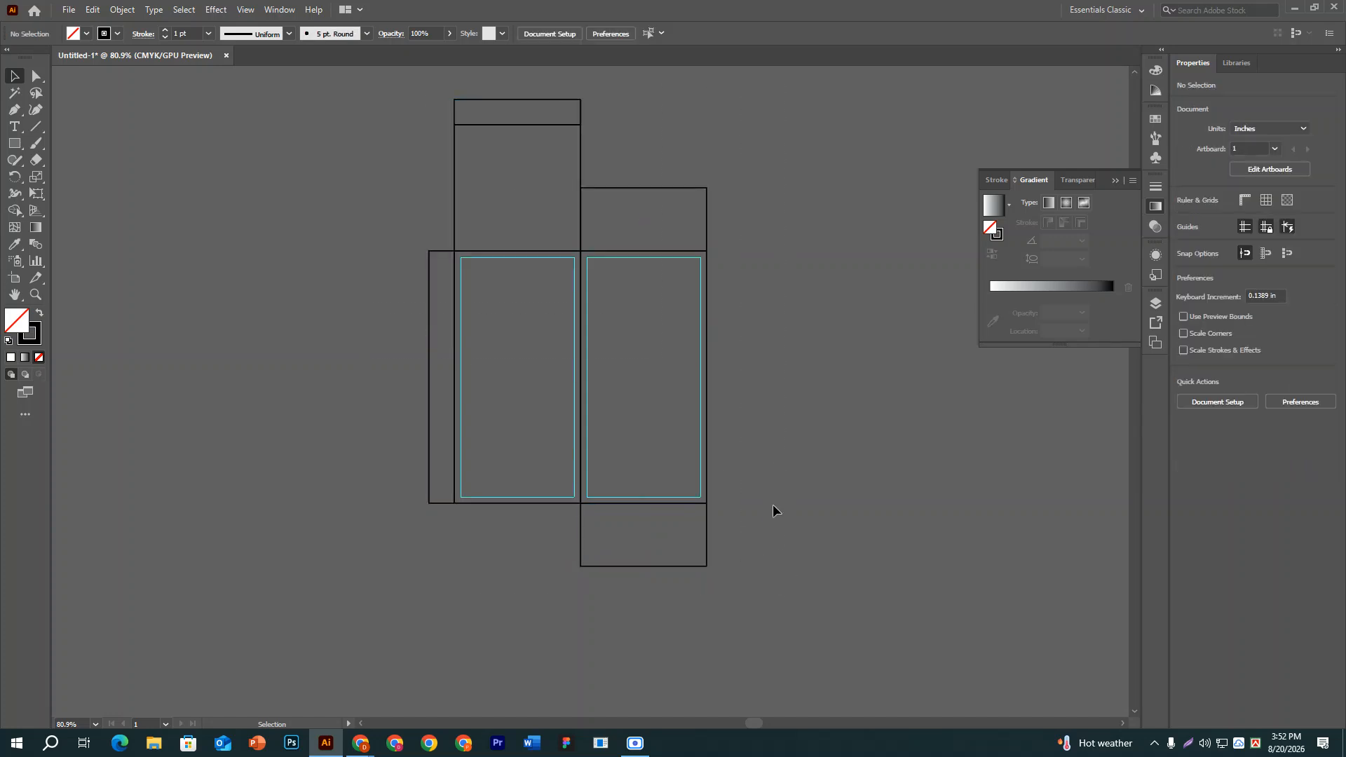
Taper the topmost tuck flap with a Free Transform perspective distort, bringing its upper corners in line with the safety guide's sides.
scroll(772, 505, up, 3)
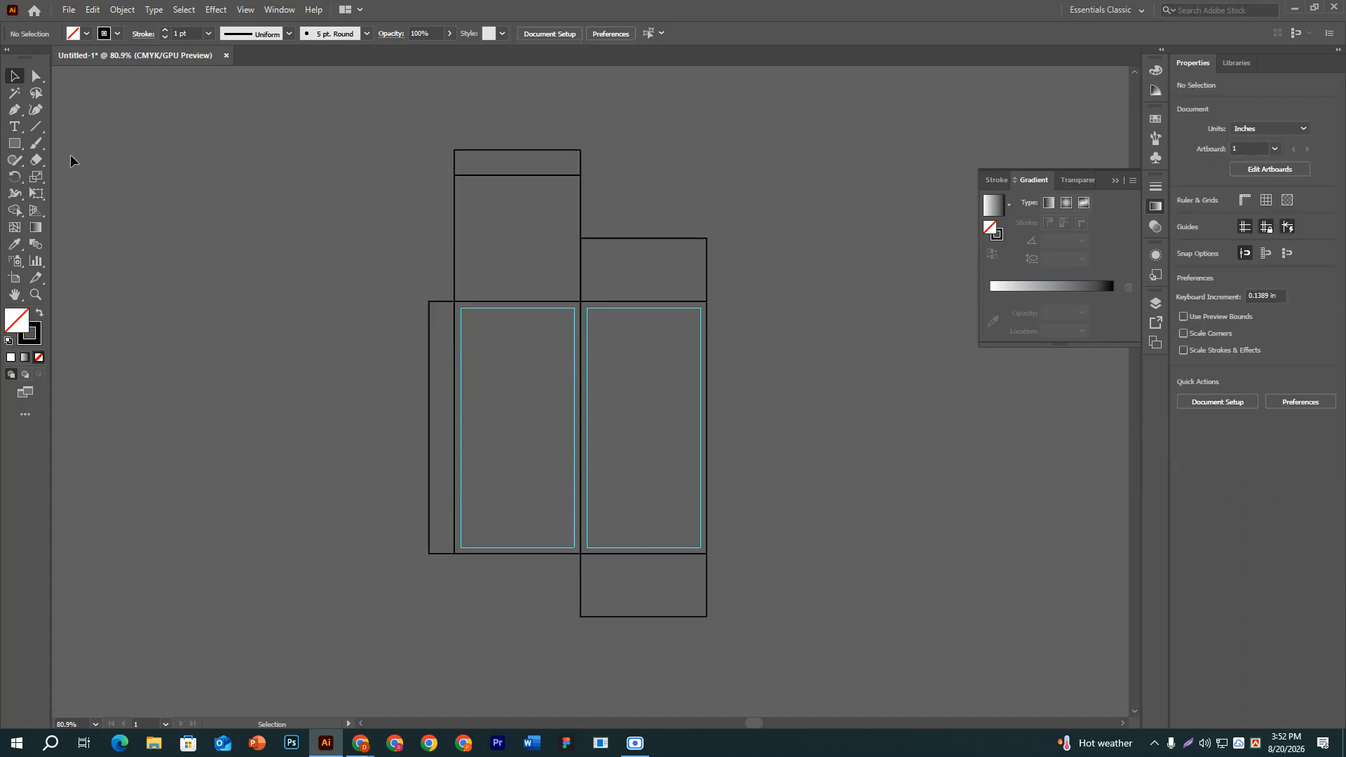
click(36, 76)
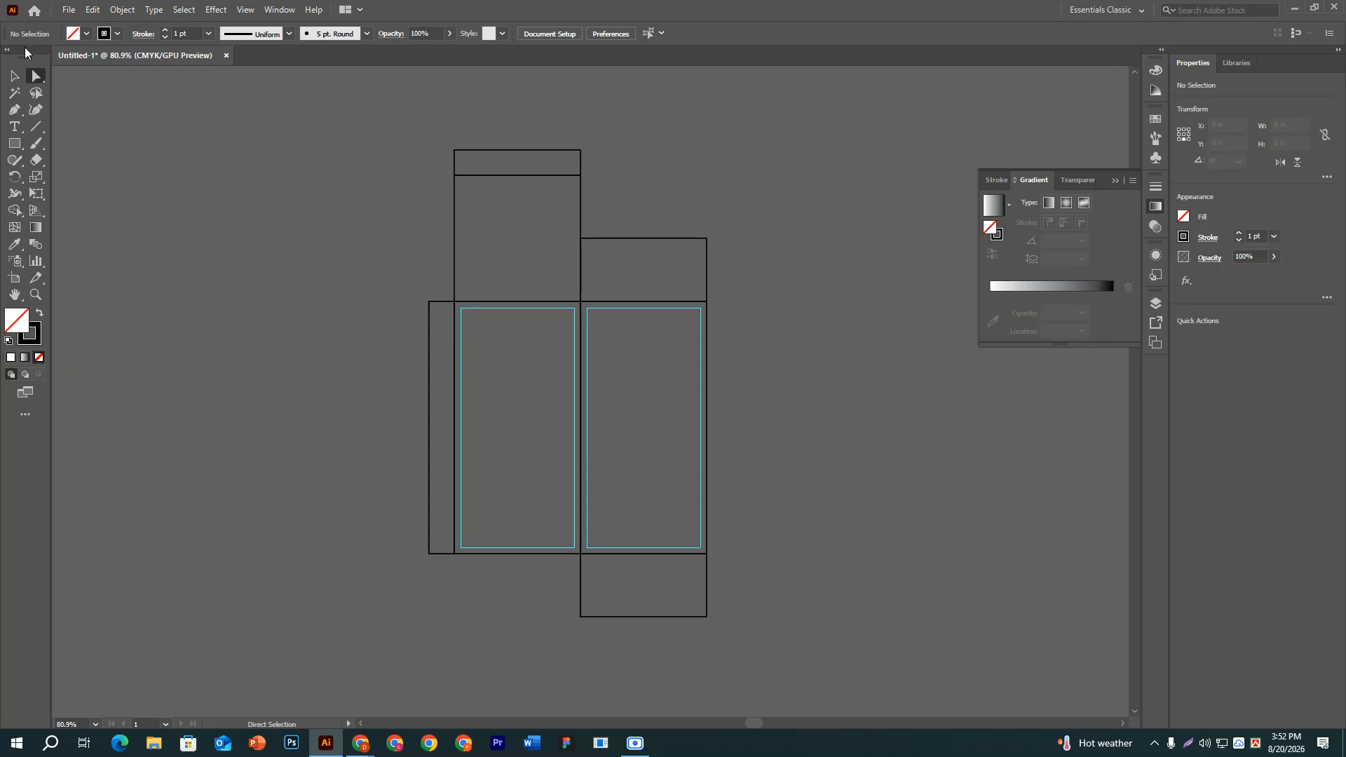
drag(436, 137, 601, 166)
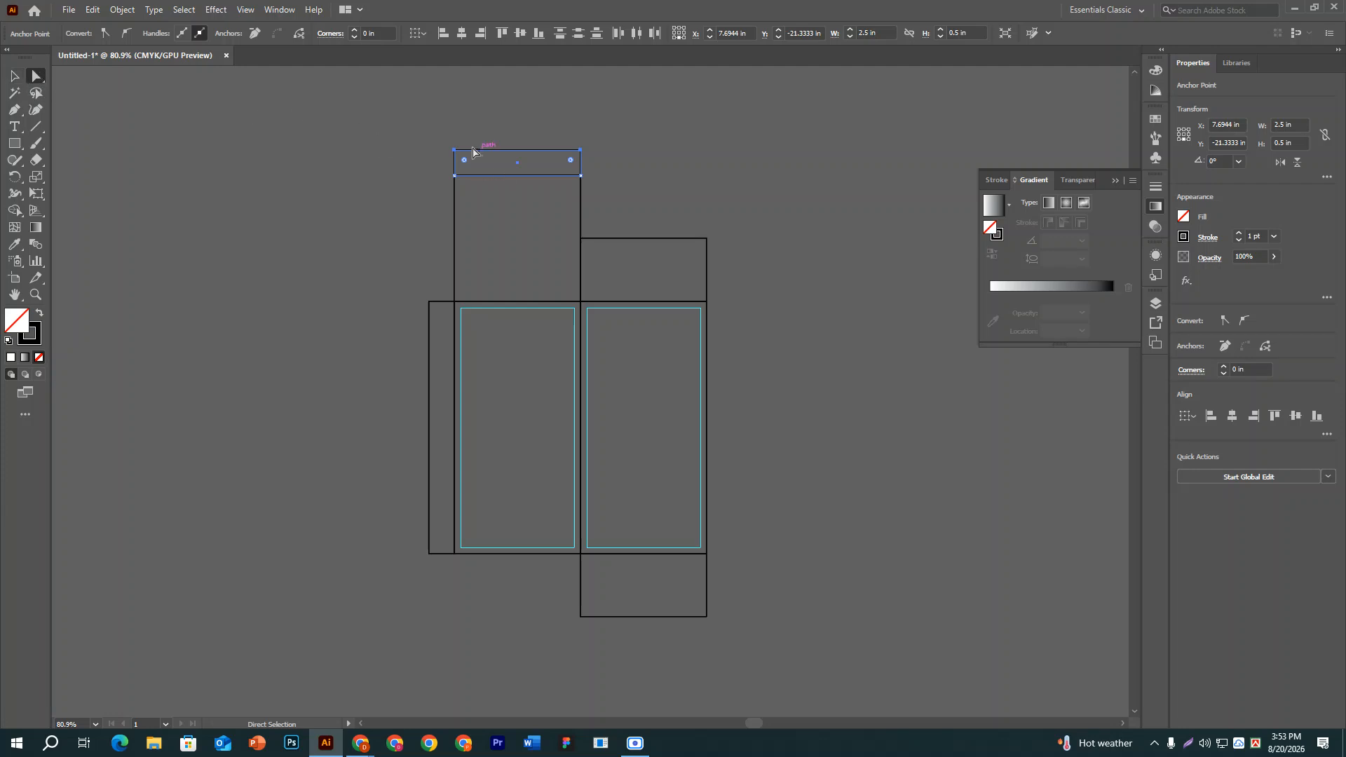
drag(429, 124, 596, 164)
click(34, 194)
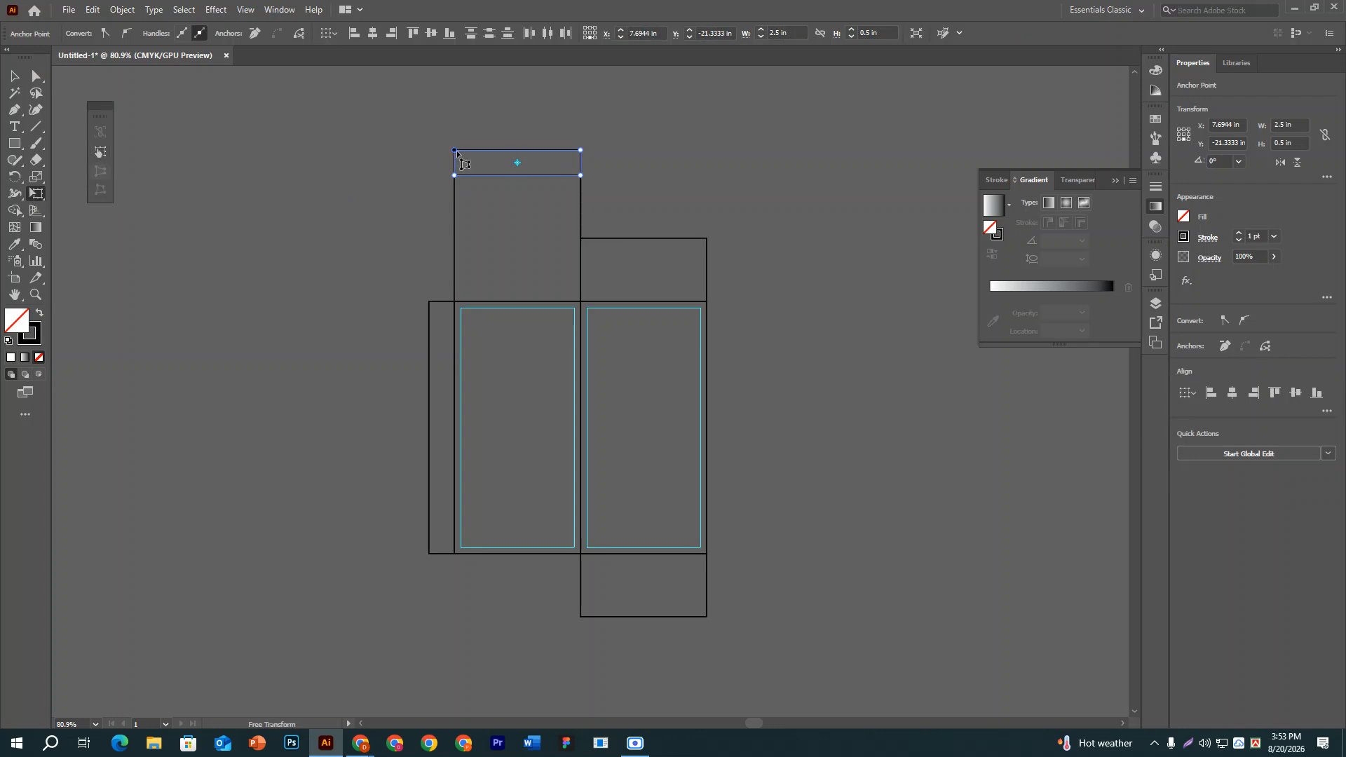
drag(455, 150, 461, 154)
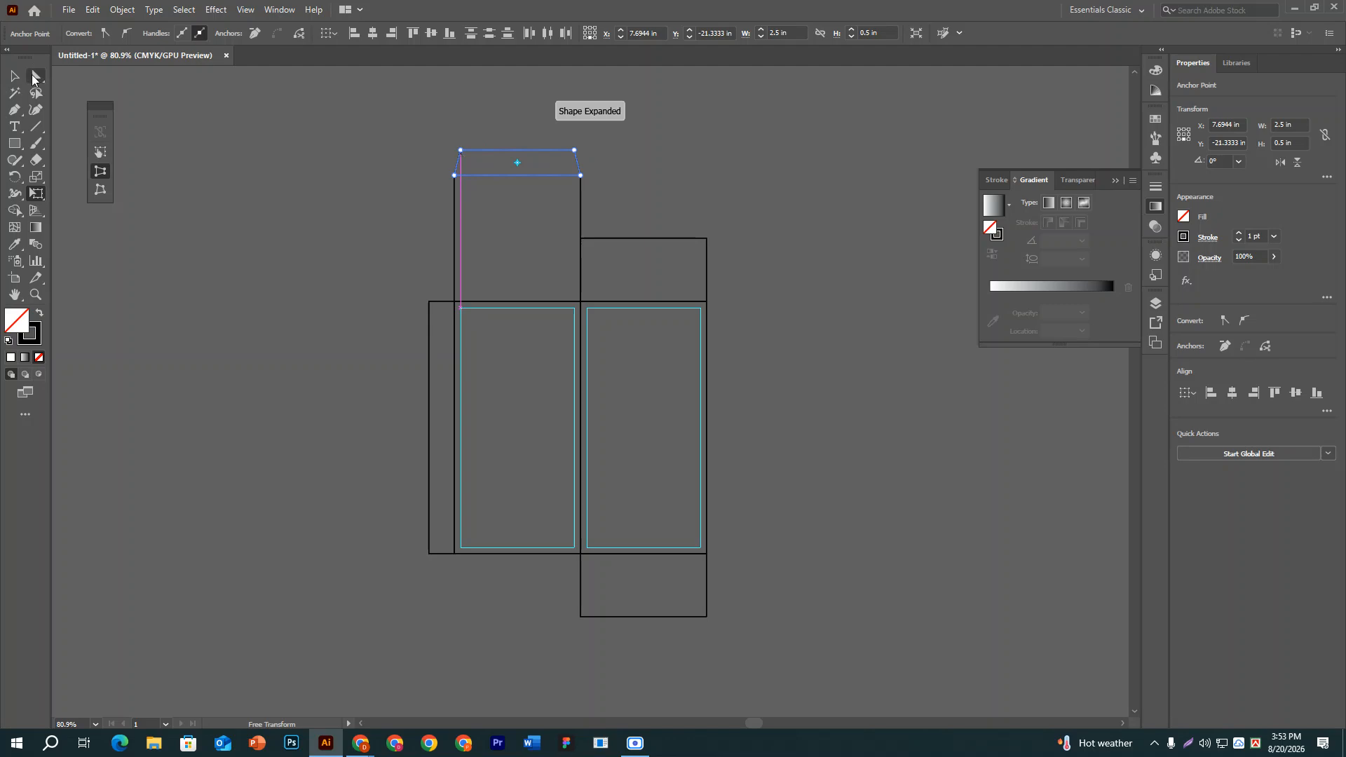
Round the two upper corners of the tapered tuck flap and deselect it.
click(33, 79)
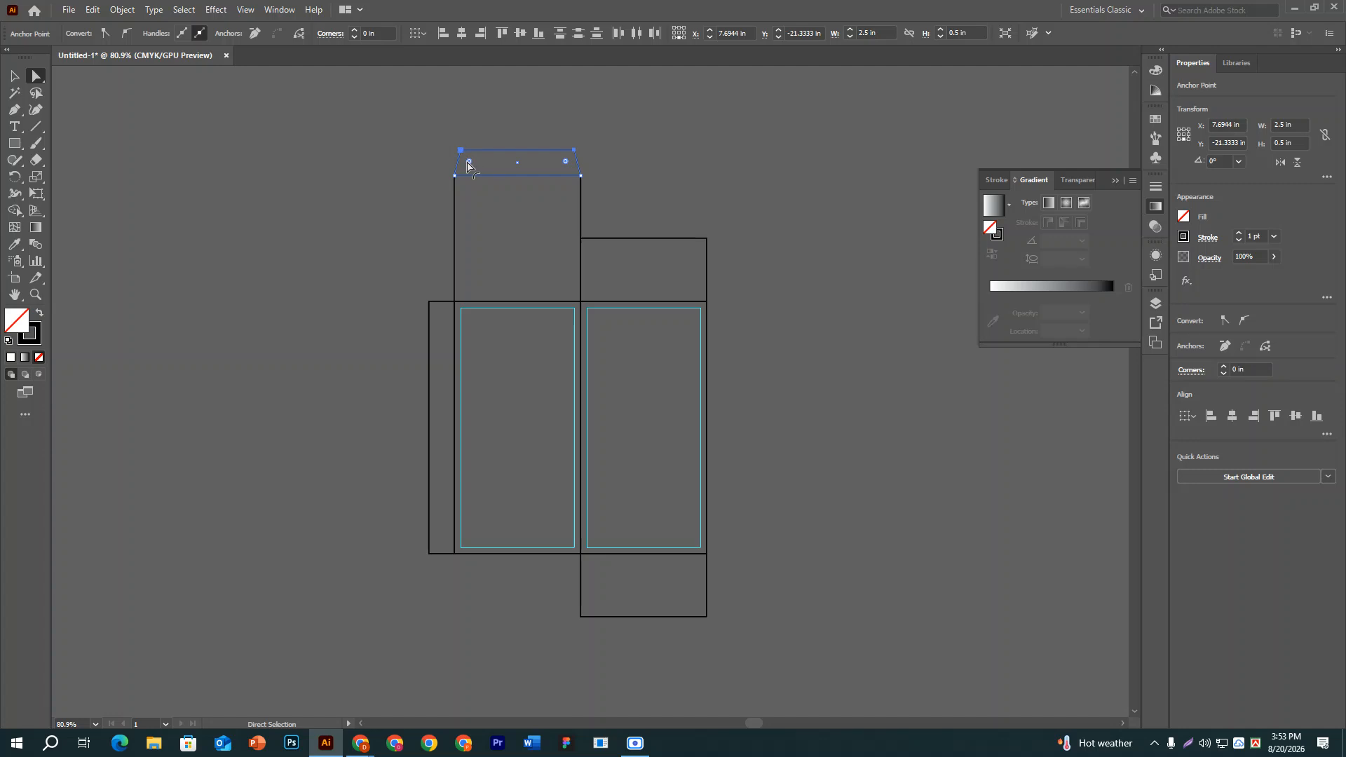
drag(468, 163, 471, 166)
key(v)
click(592, 128)
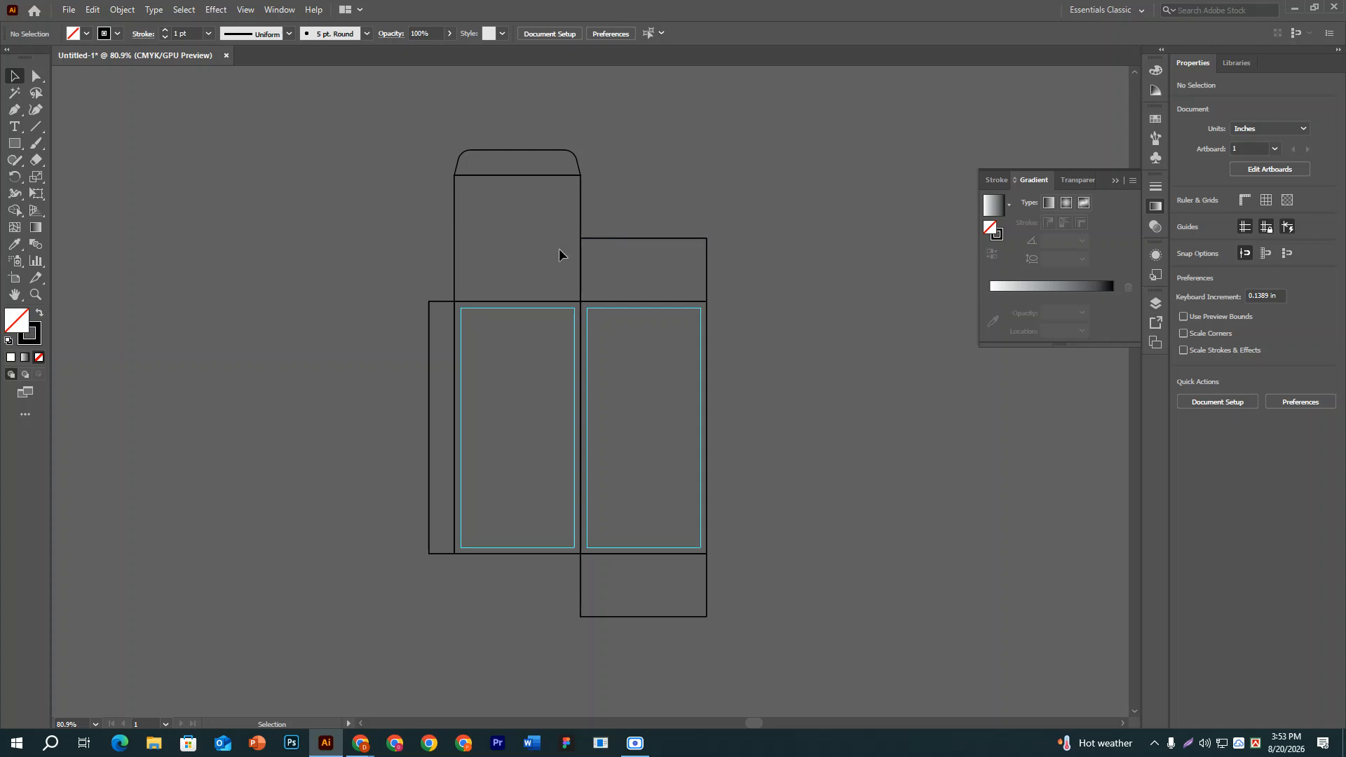
Create a 0.5 × 0.075 in rectangle in the empty area above the right panel's upper flap.
scroll(558, 249, down, 1)
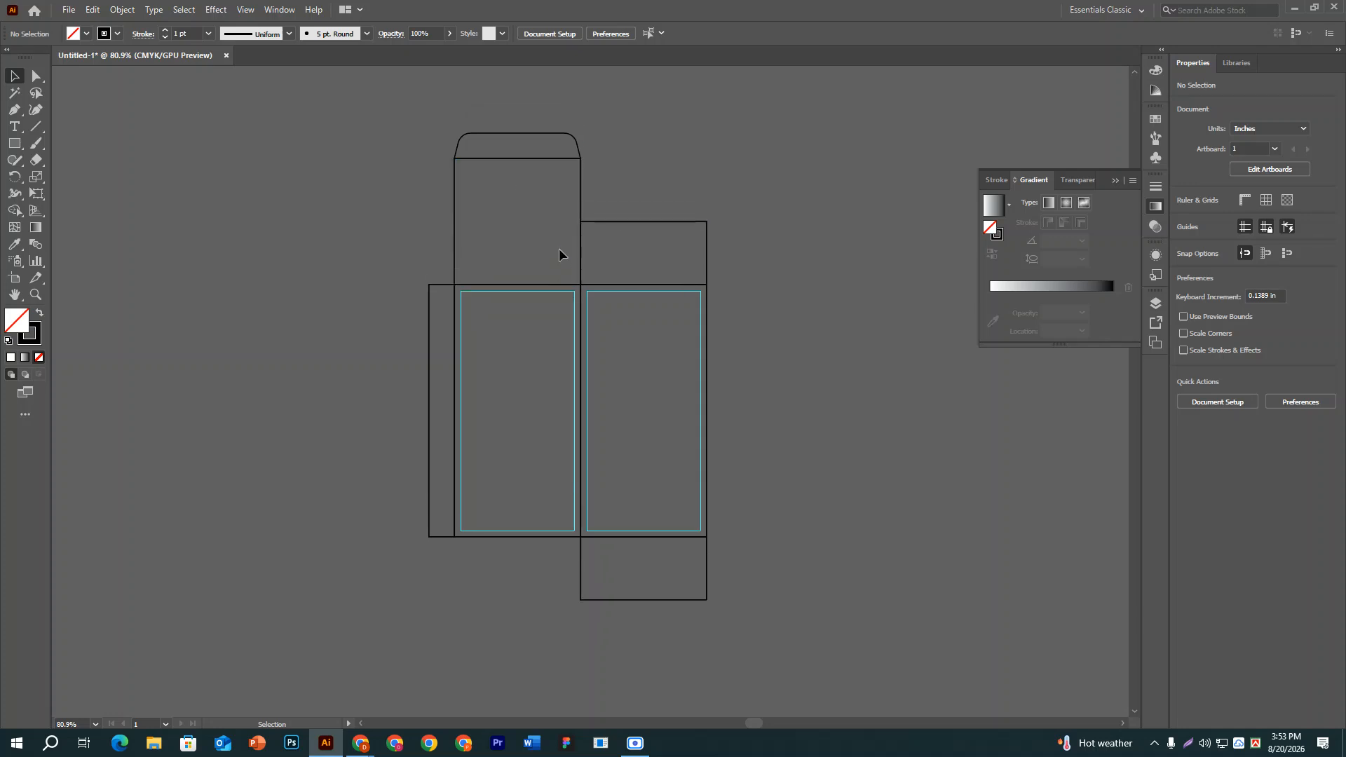
click(13, 143)
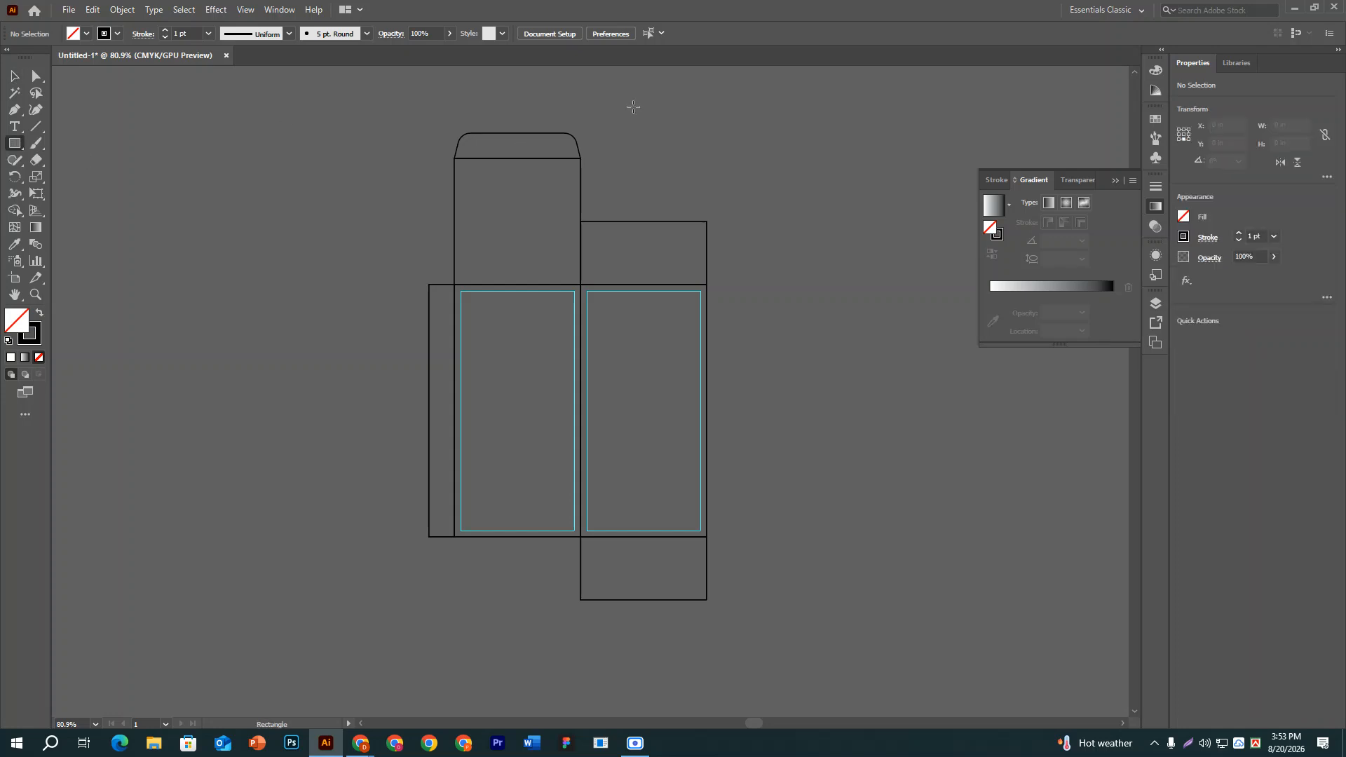
click(661, 146)
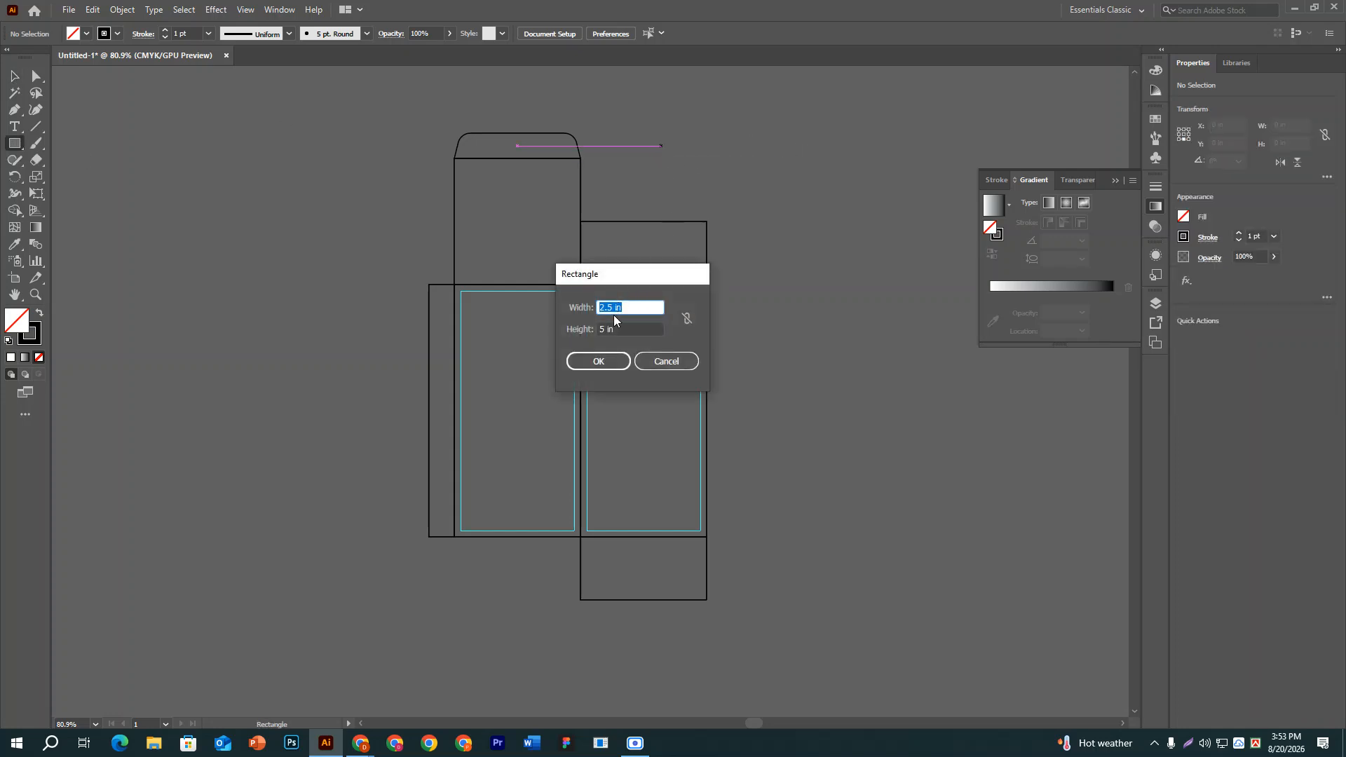
drag(612, 307, 564, 309)
text(0.5)
drag(605, 329, 539, 332)
text(0)
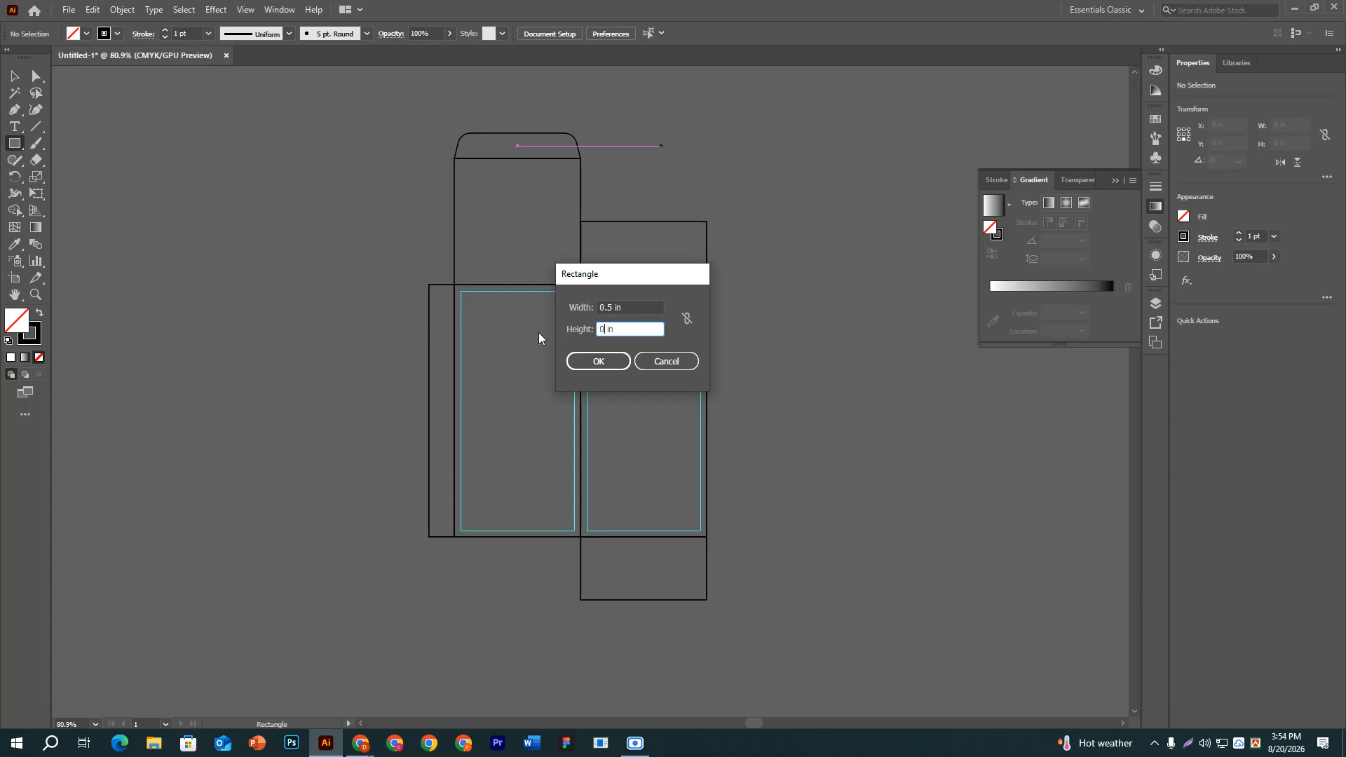
text(.075)
click(603, 365)
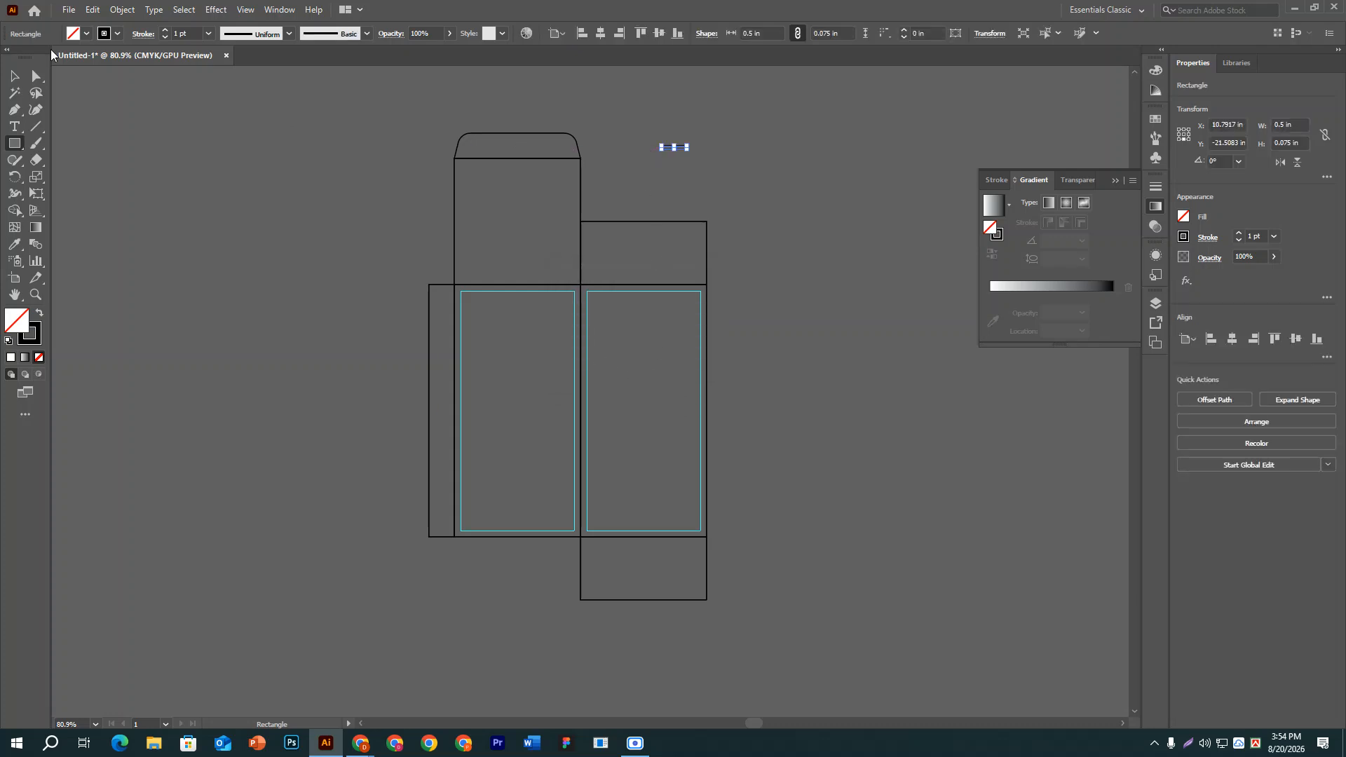
Duplicate the 0.5 × 0.075 in rectangle beside the original, level with it and with a small gap between them.
click(14, 75)
click(709, 169)
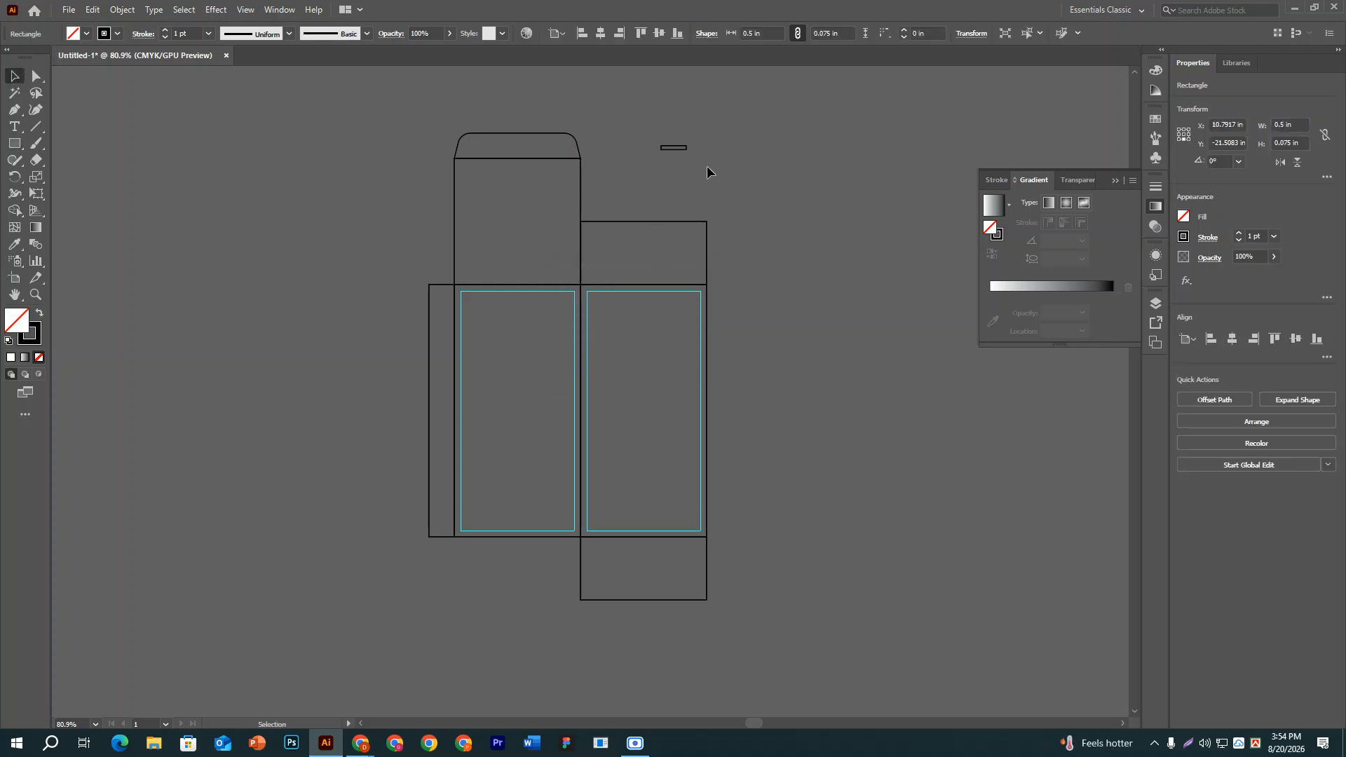
click(677, 148)
drag(679, 150, 754, 180)
click(716, 185)
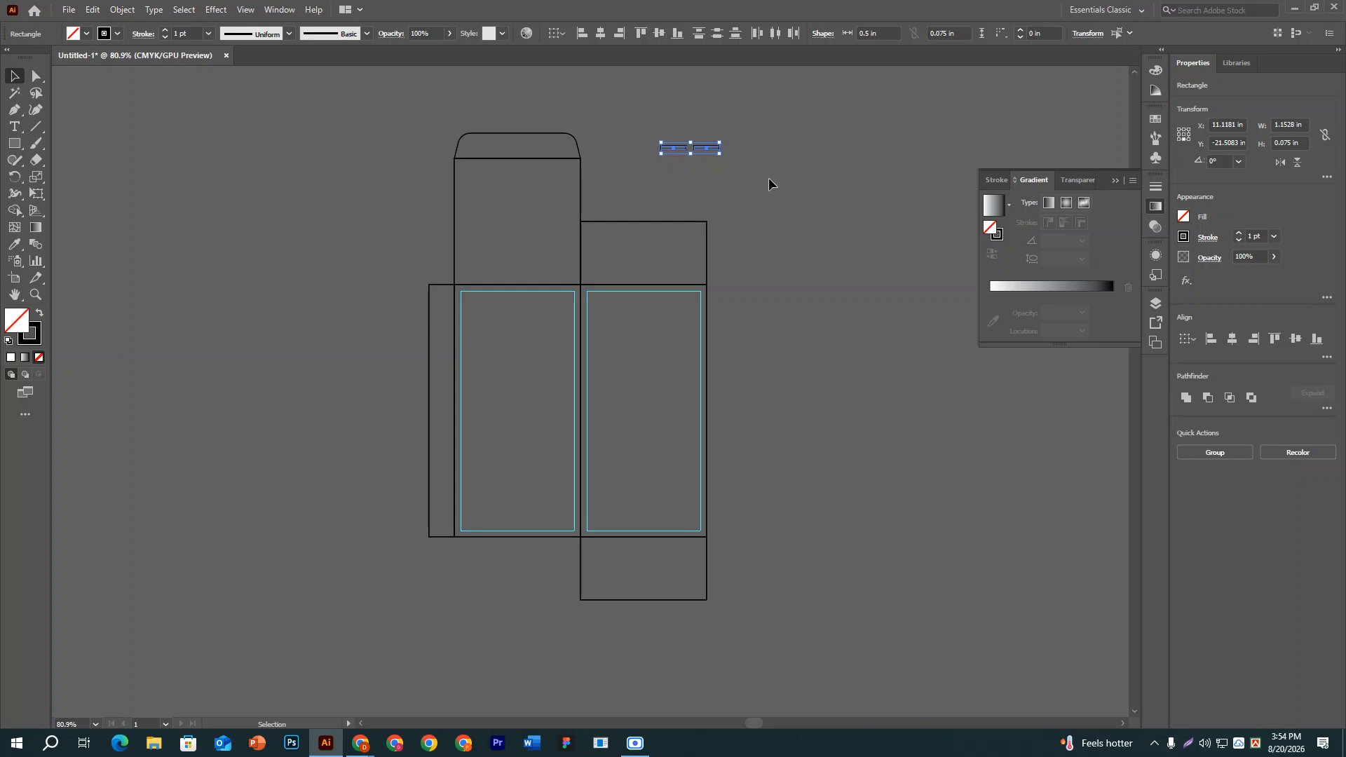
click(683, 155)
click(678, 150)
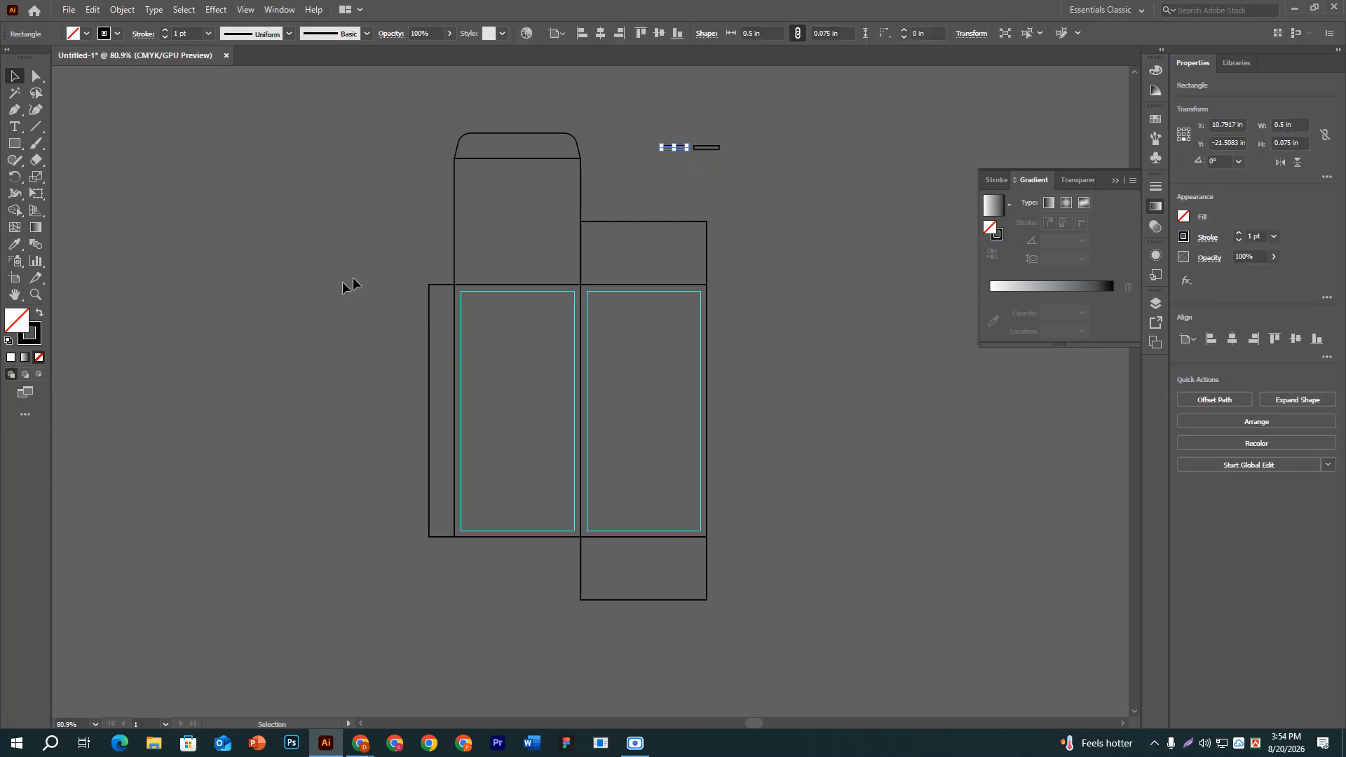
shift+click(455, 230)
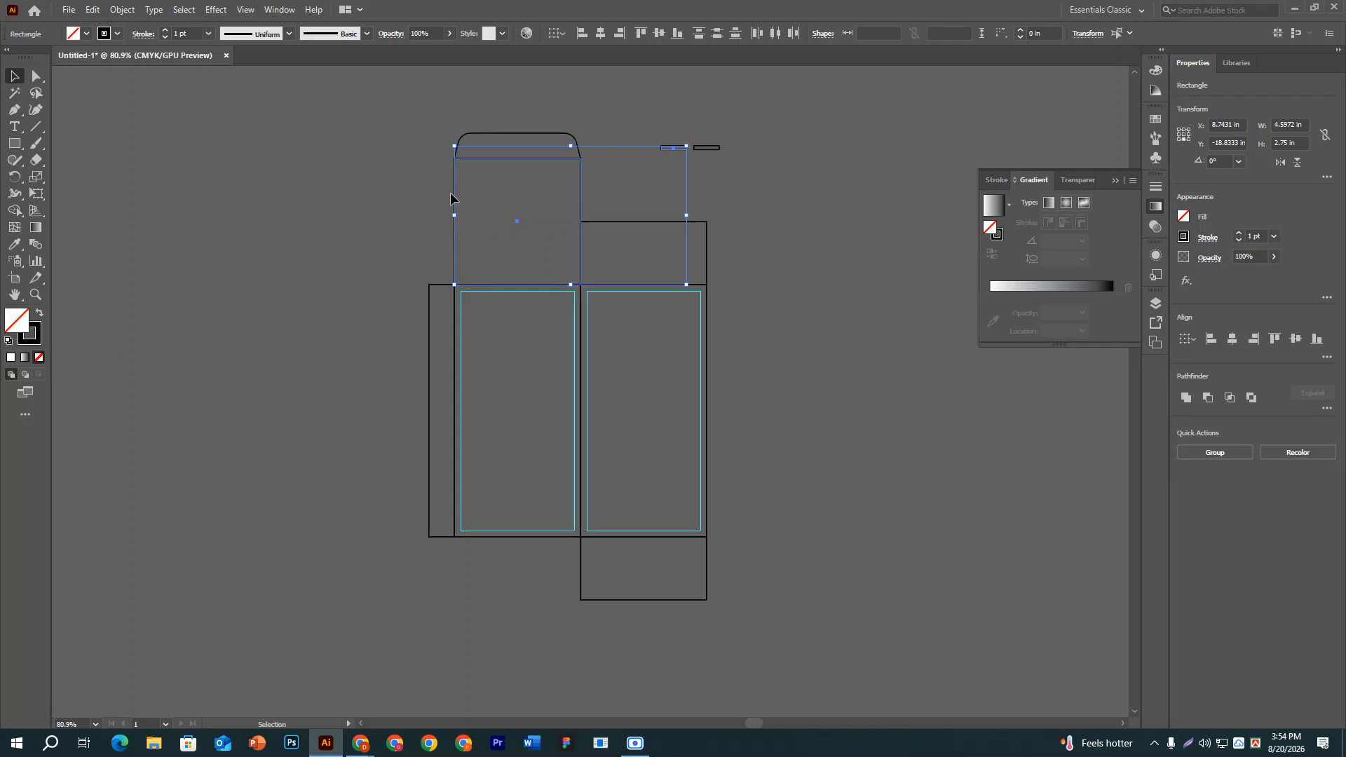
click(430, 263)
click(457, 228)
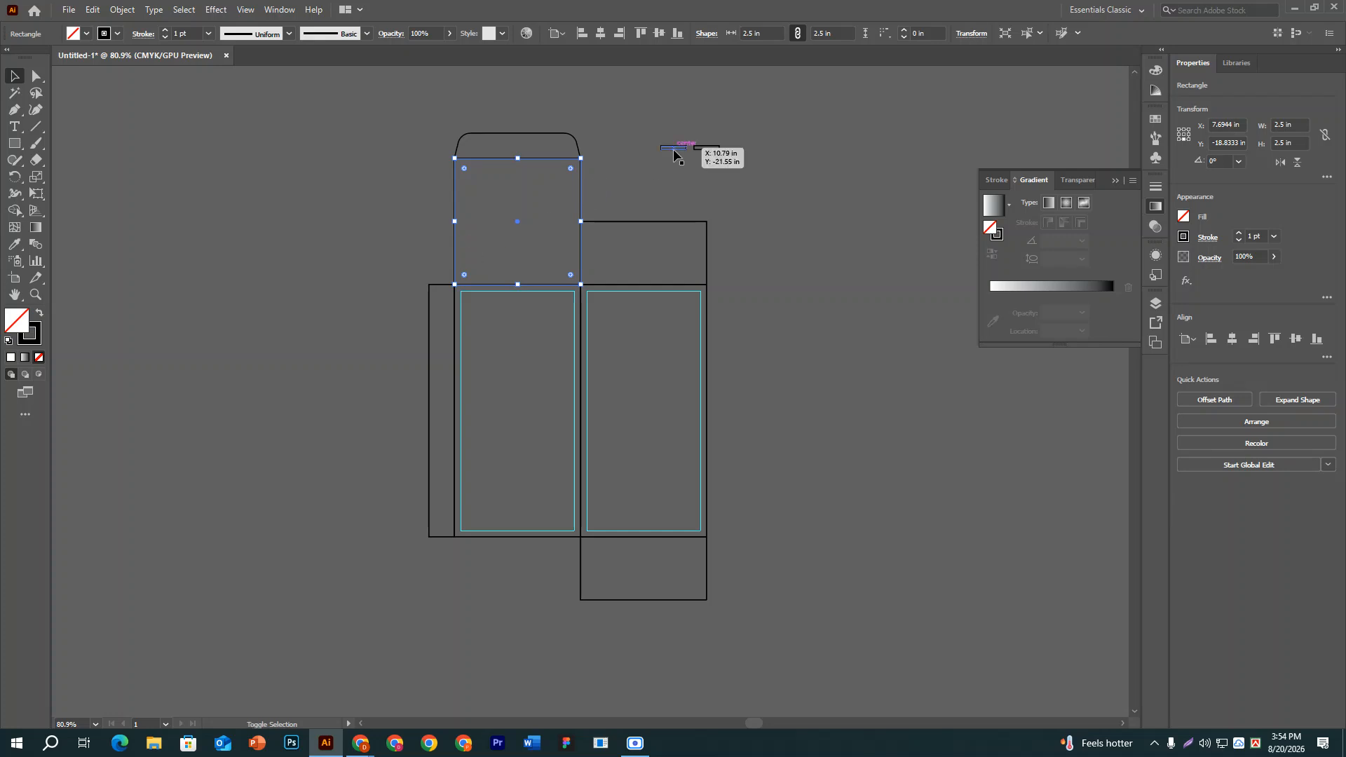
shift+click(673, 154)
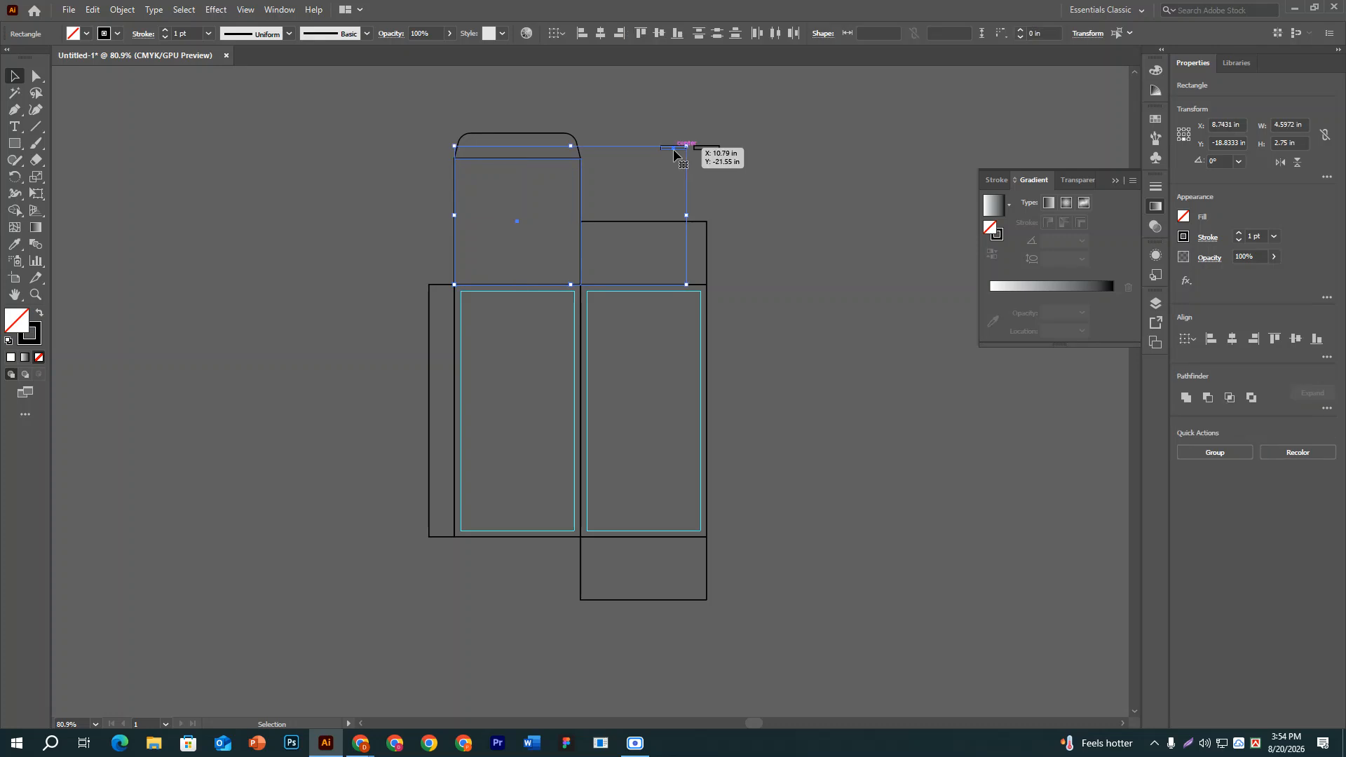
shift+click(455, 198)
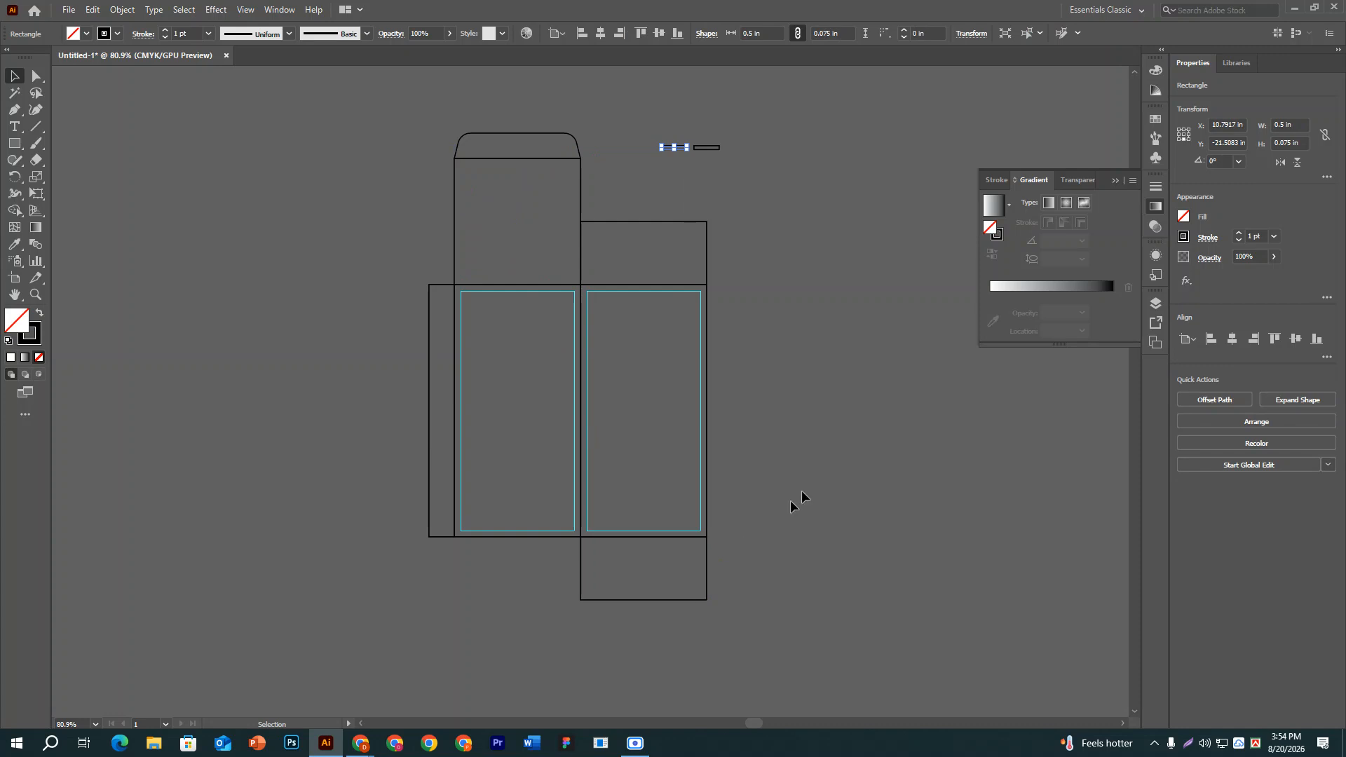
Align the original small rectangle to the lid's upper-left inside corner, using the lid as the key object, and deselect.
click(453, 198)
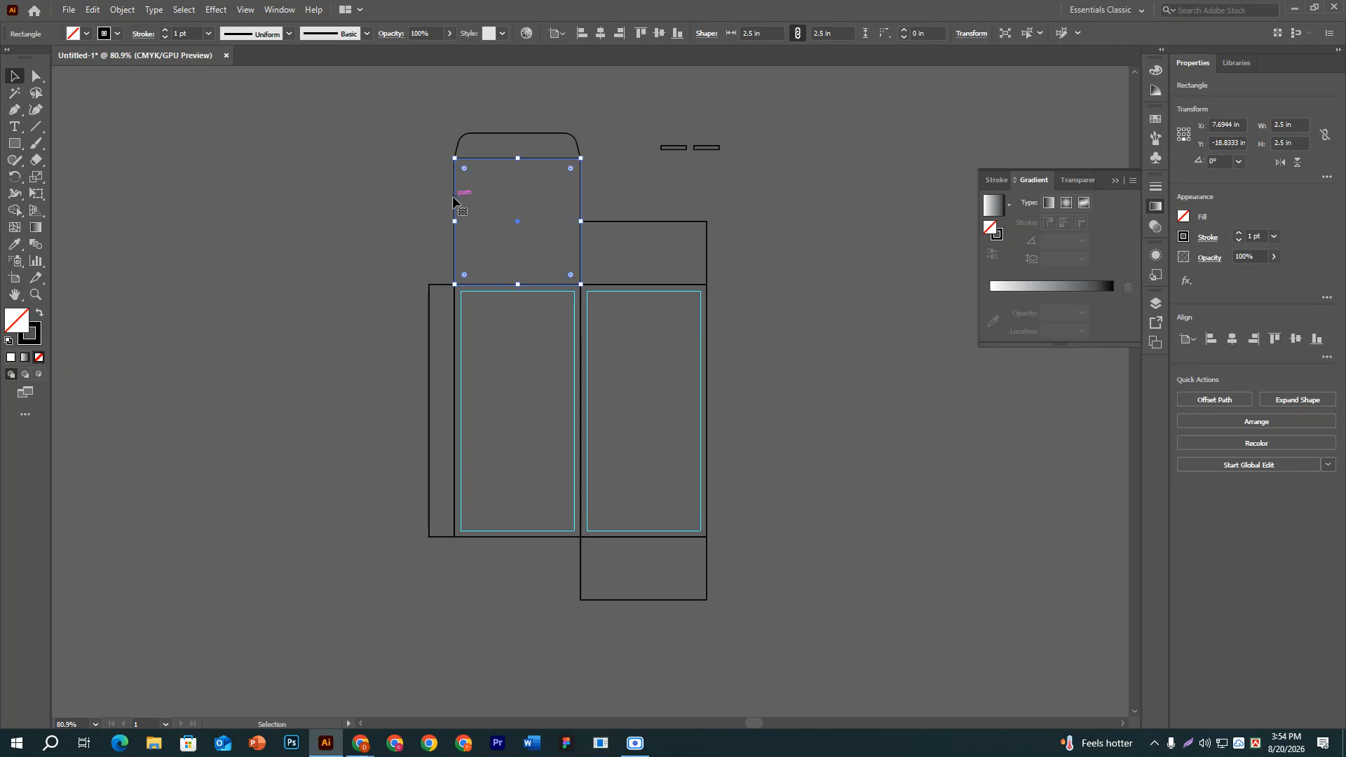
shift+click(674, 149)
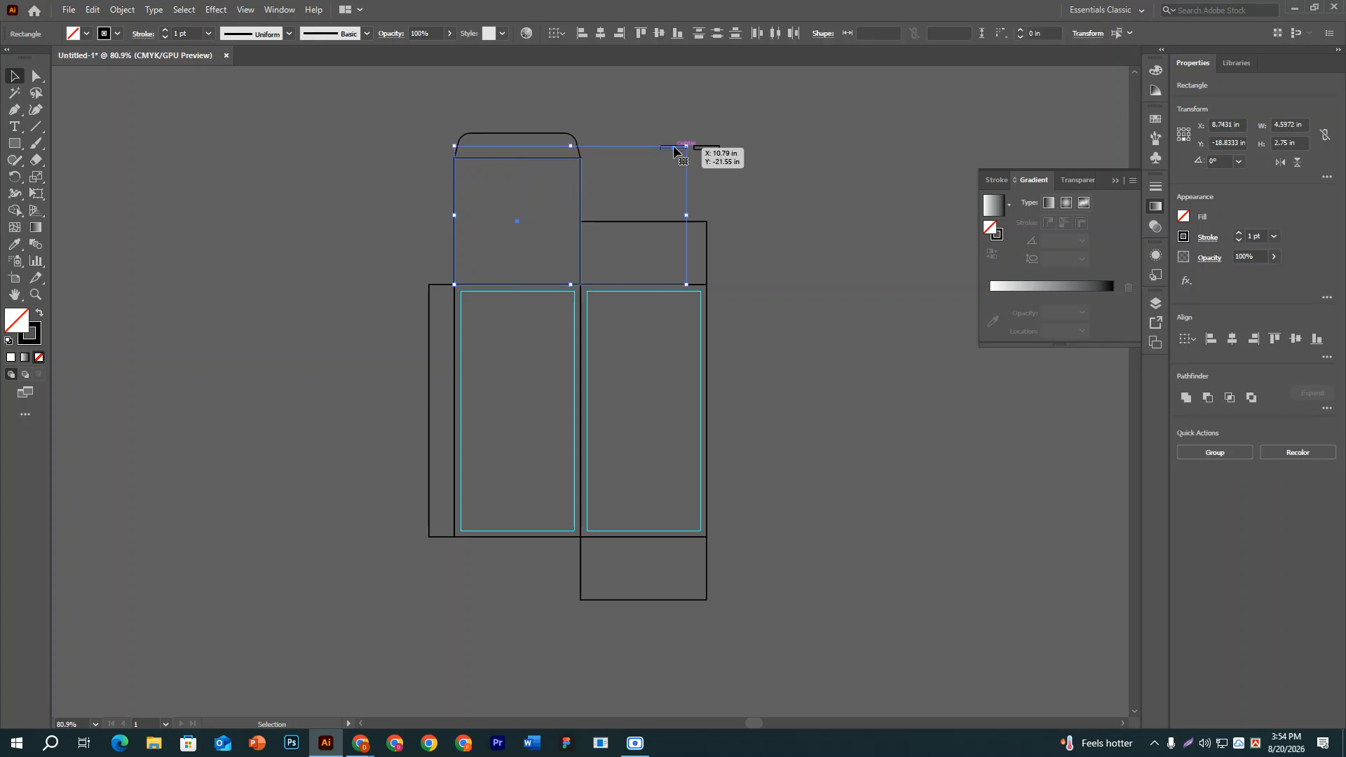
click(453, 225)
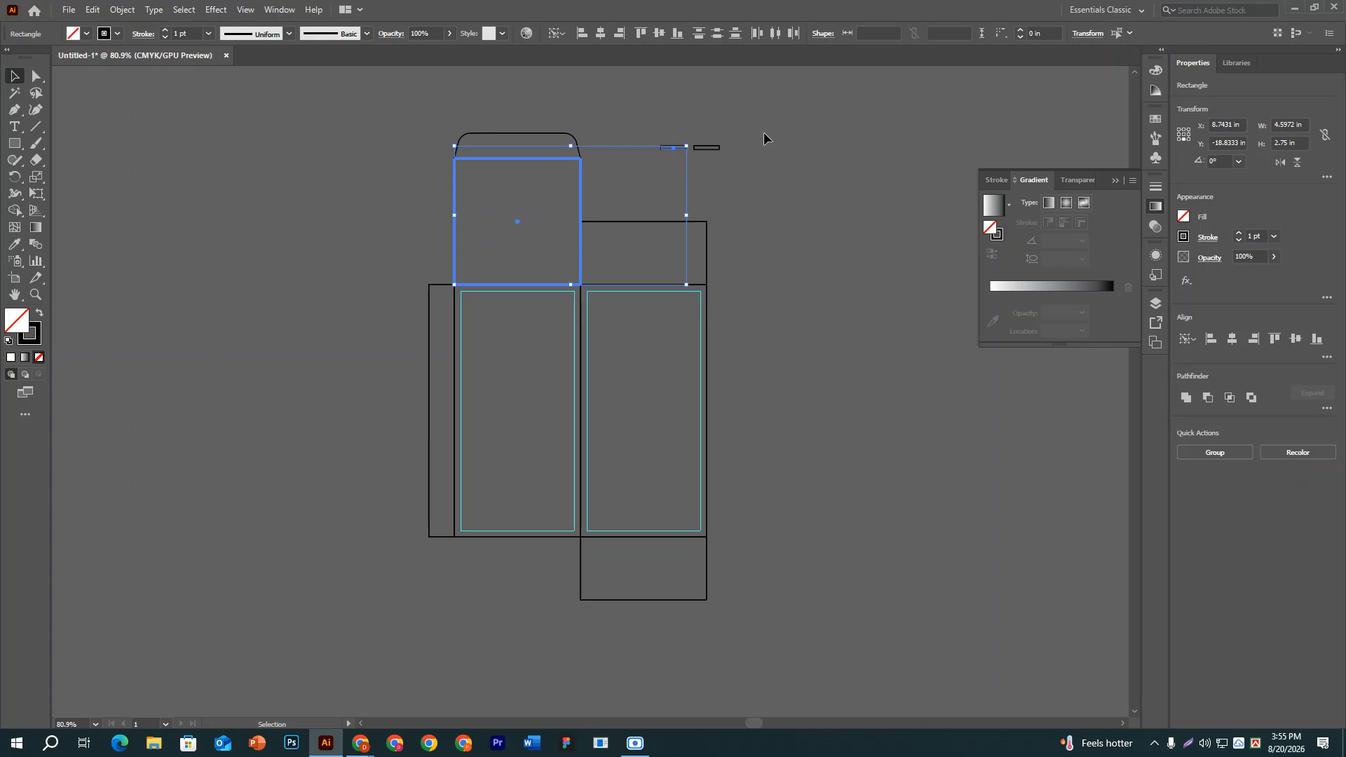
click(587, 35)
click(642, 35)
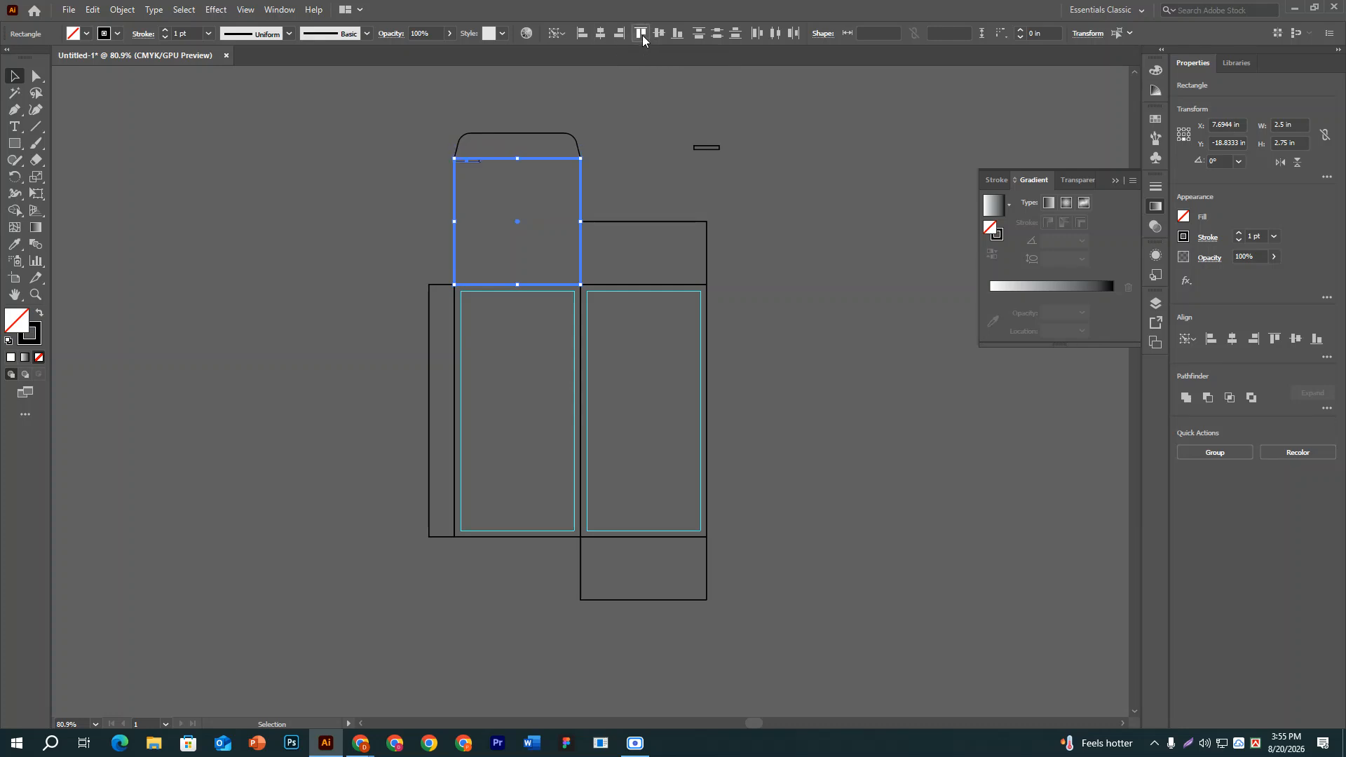
click(429, 197)
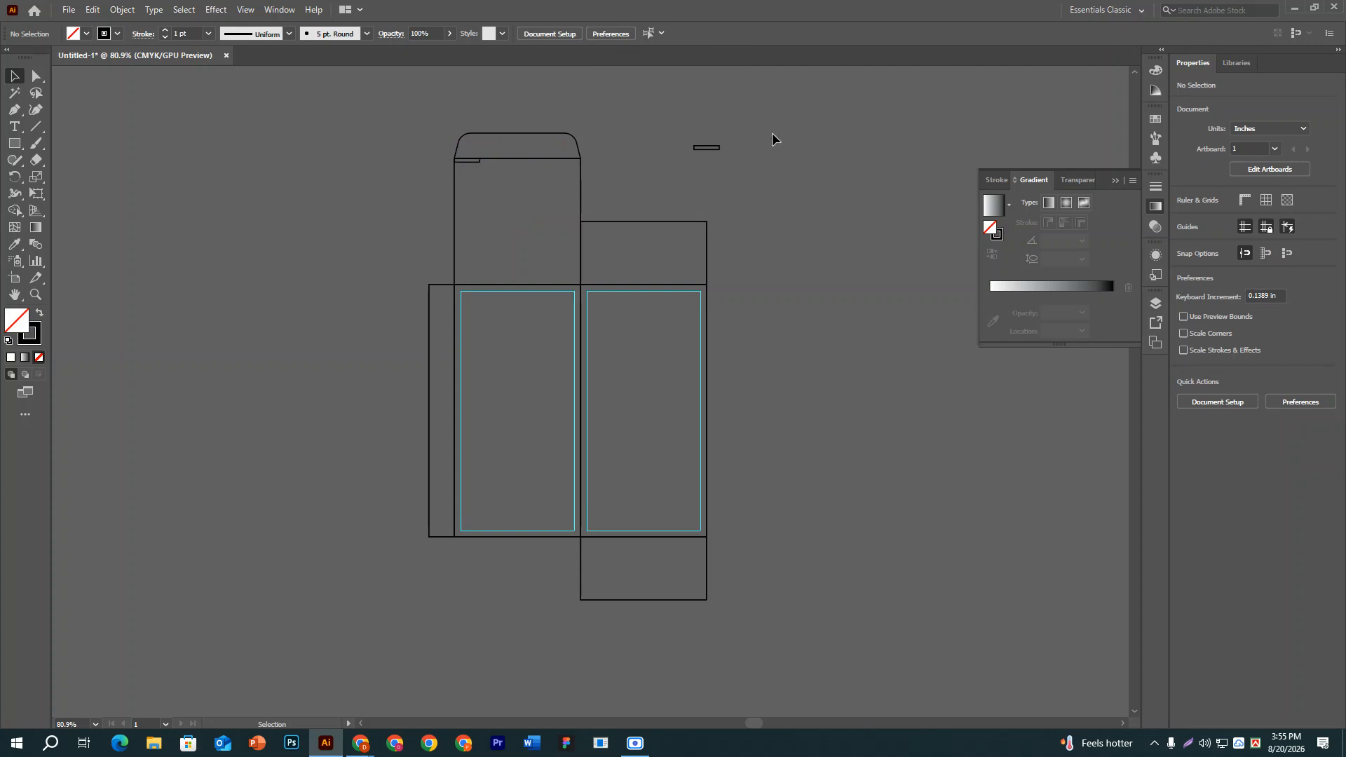
Align the second small rectangle to the lid's upper-right inside corner, using the lid as the key object, and deselect.
click(700, 147)
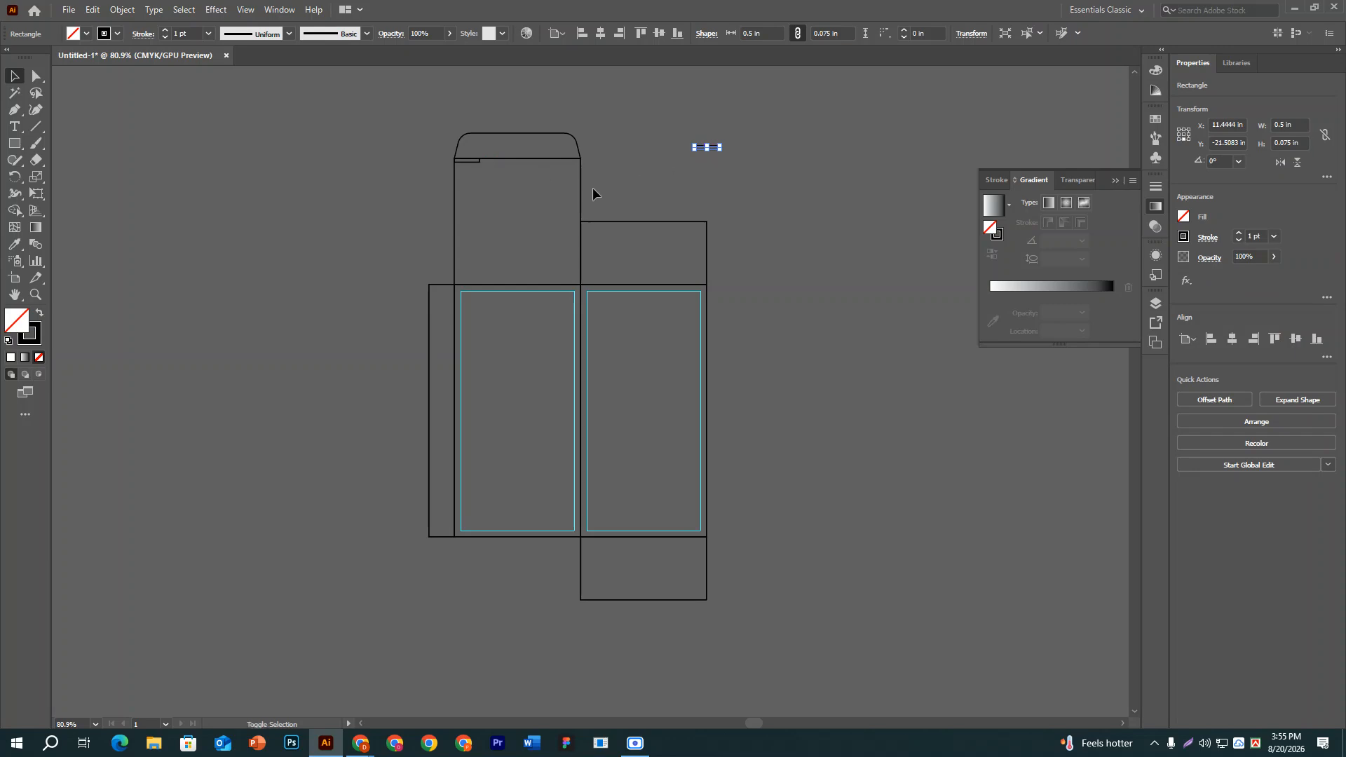
shift+click(581, 203)
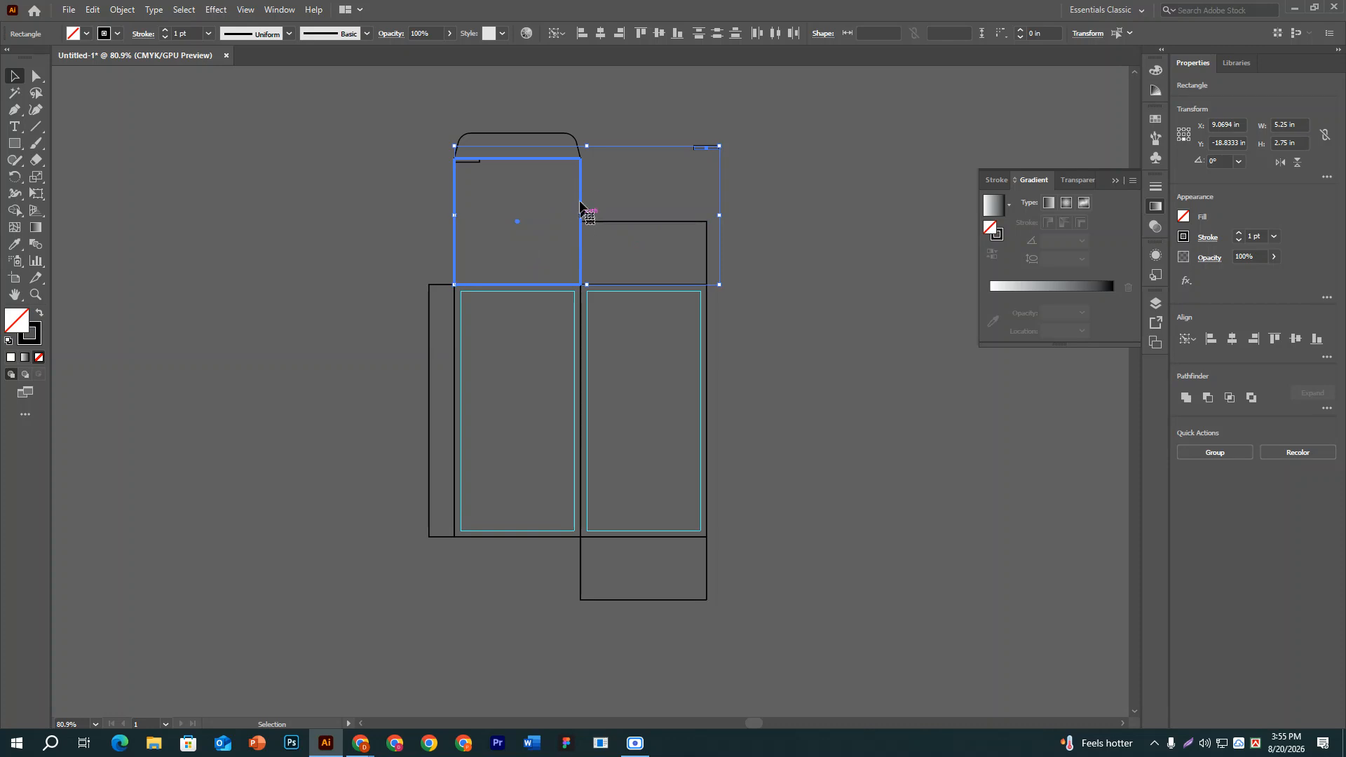
click(619, 35)
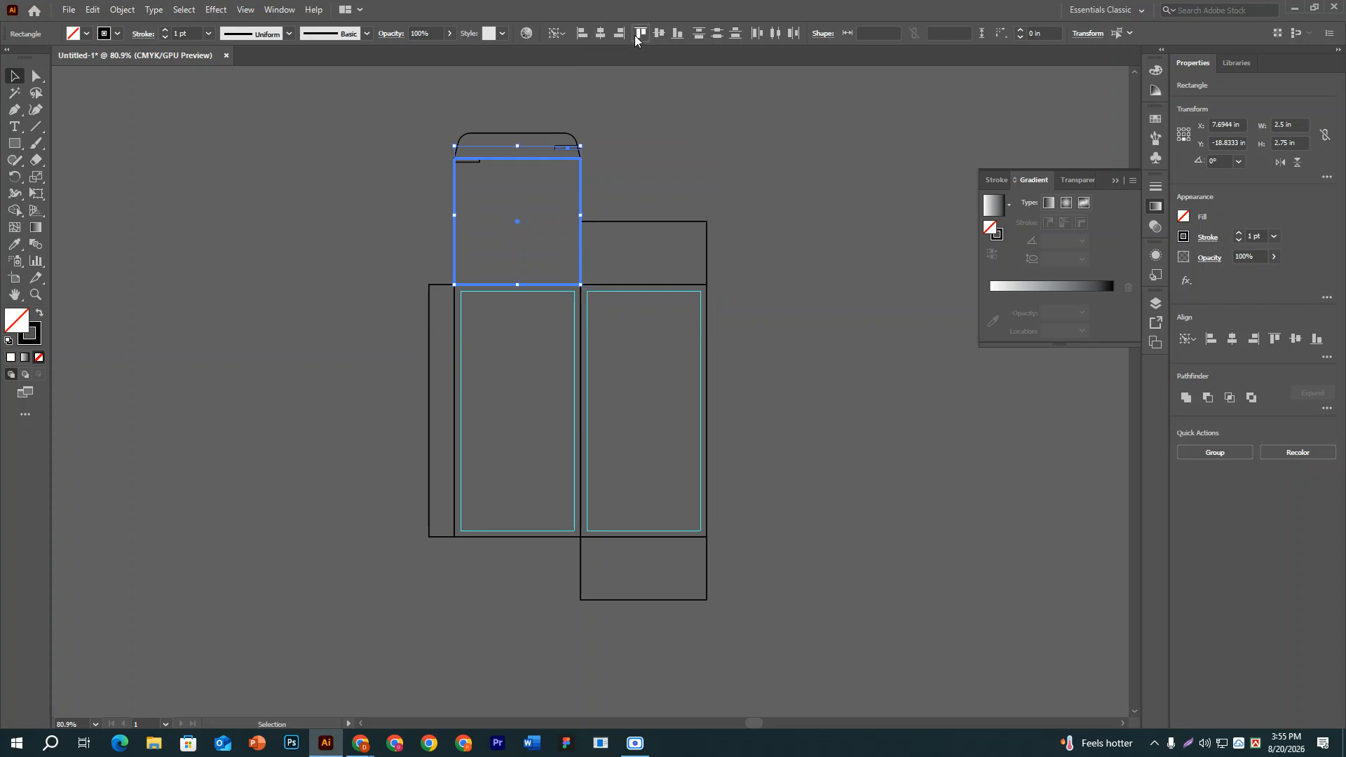
click(636, 36)
click(657, 139)
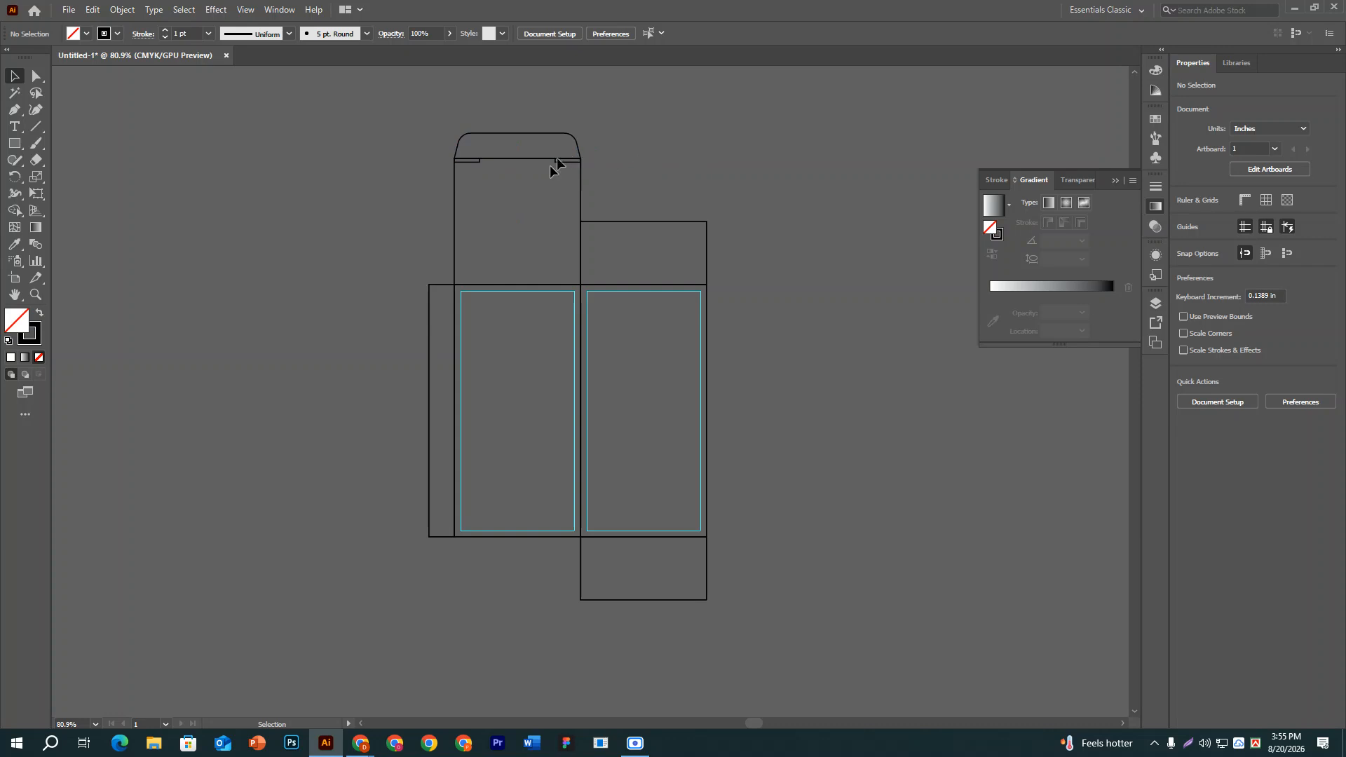
Subtract both small rectangles from the lid with Pathfinder Minus Front to cut slits at its upper corners, and deselect.
click(464, 163)
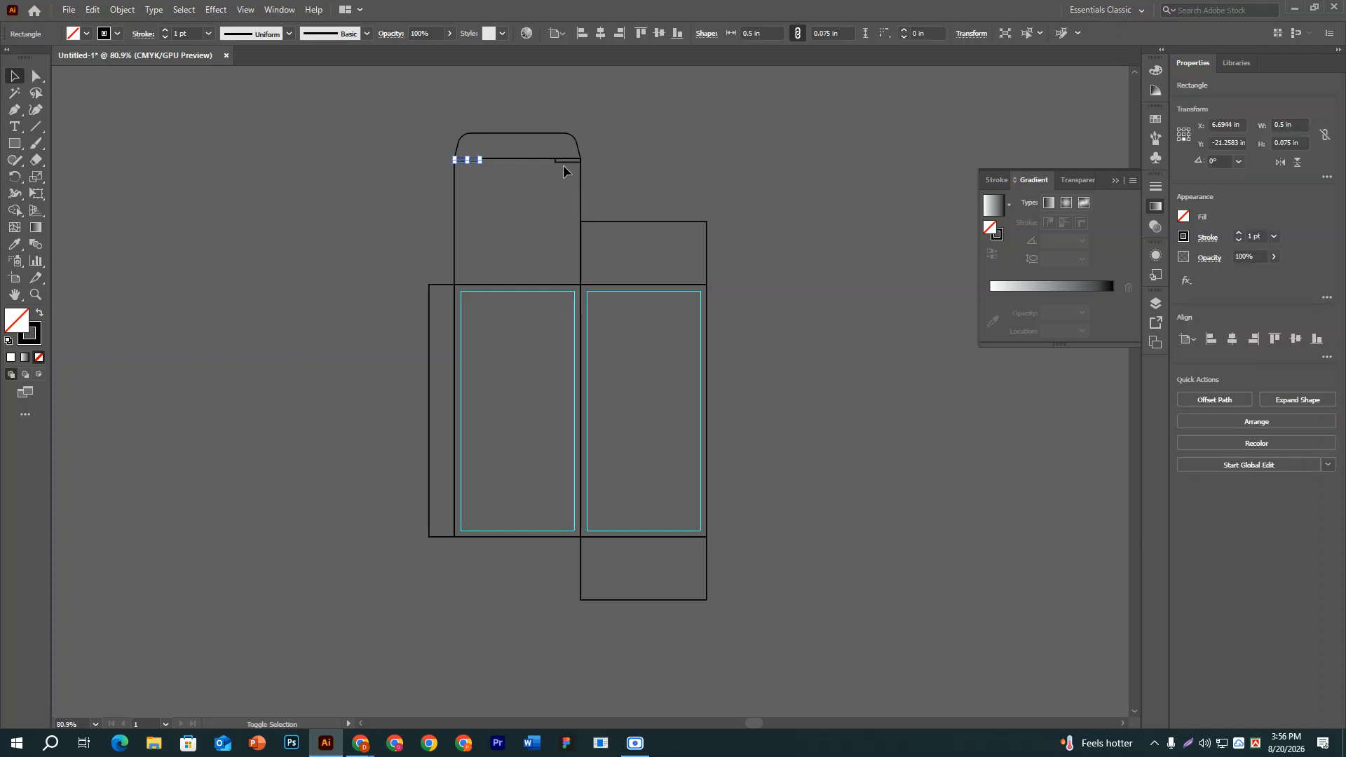
click(373, 163)
click(463, 163)
shift+click(571, 162)
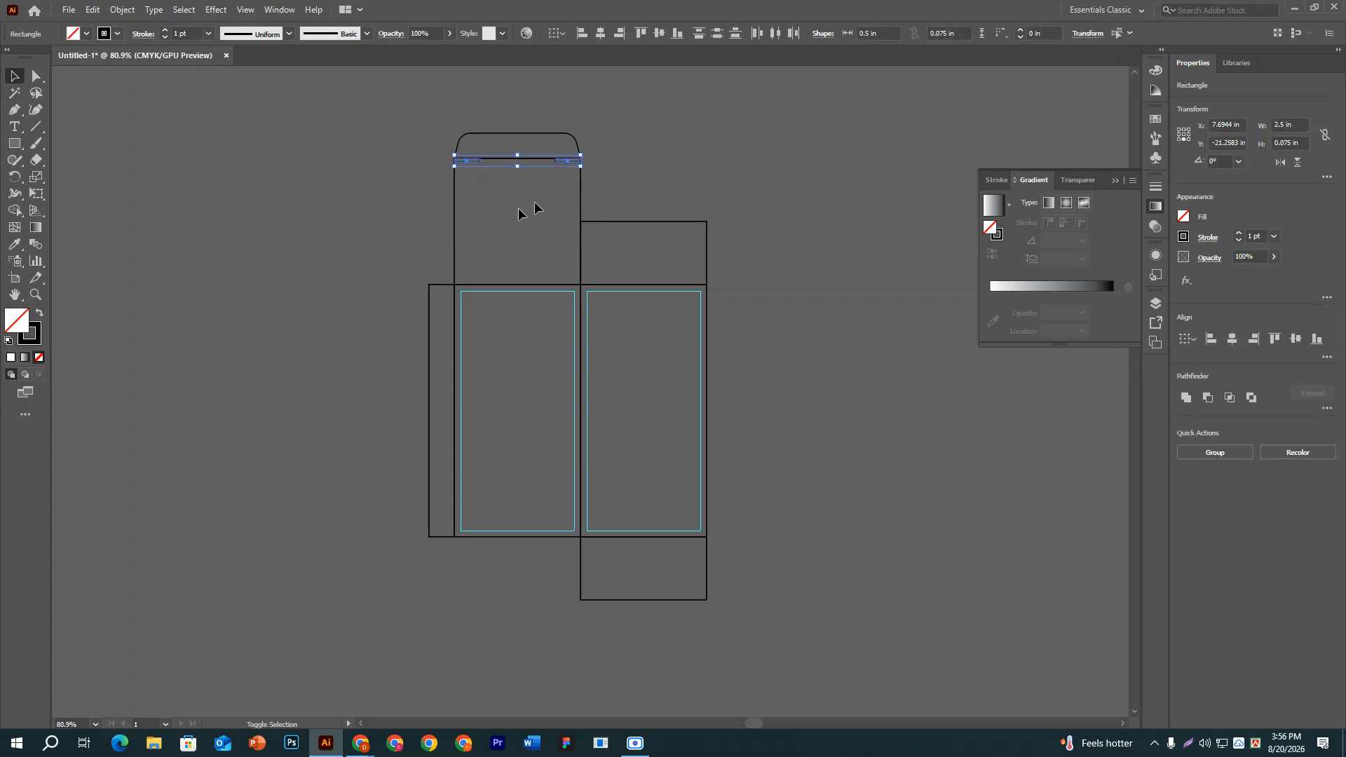
click(454, 230)
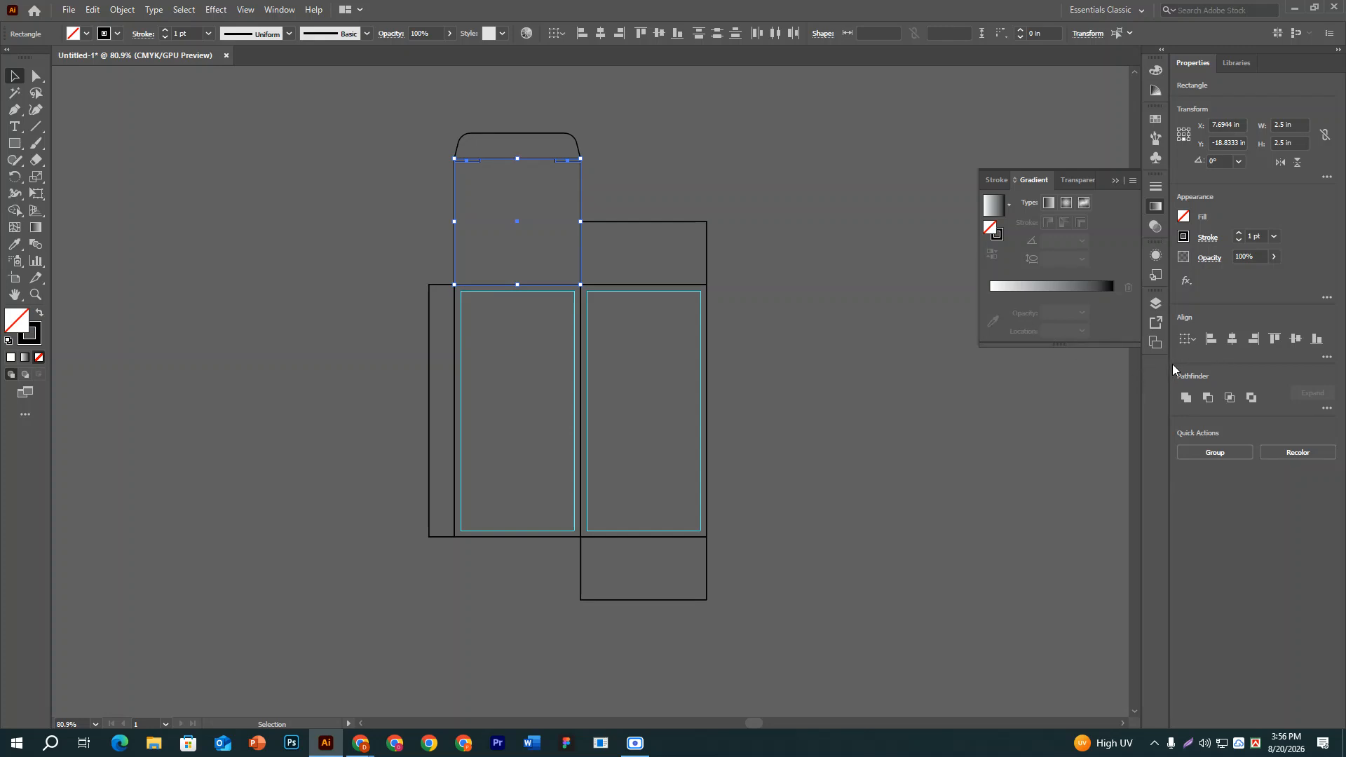
click(1212, 401)
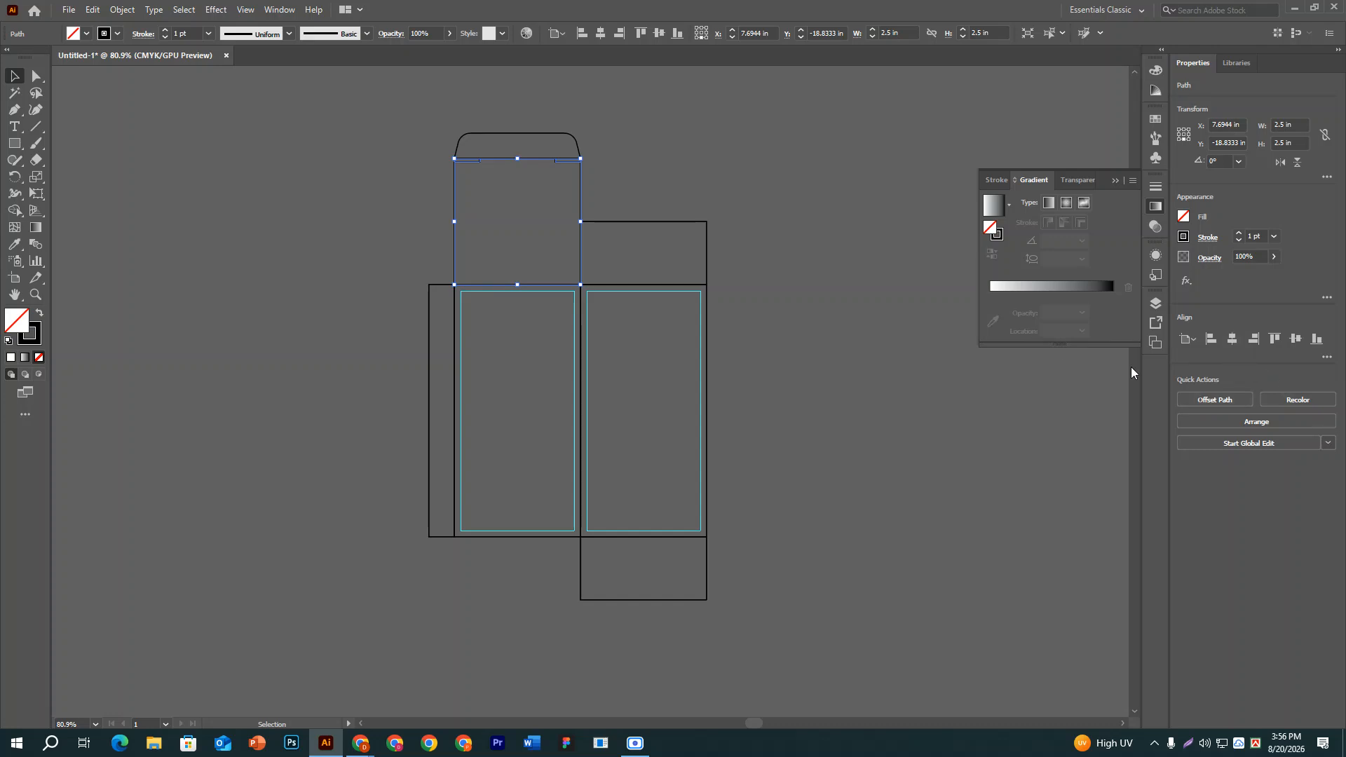
click(629, 160)
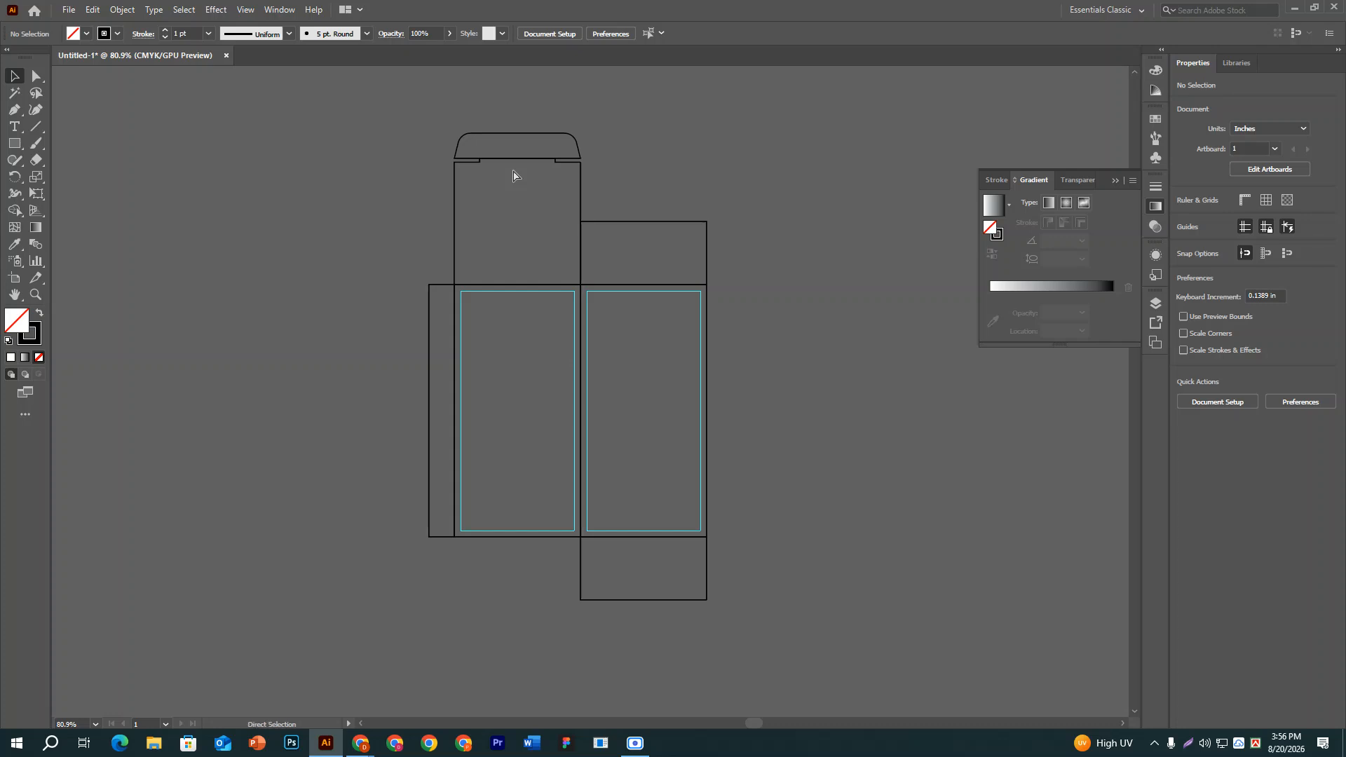
key(ctrl+plus)
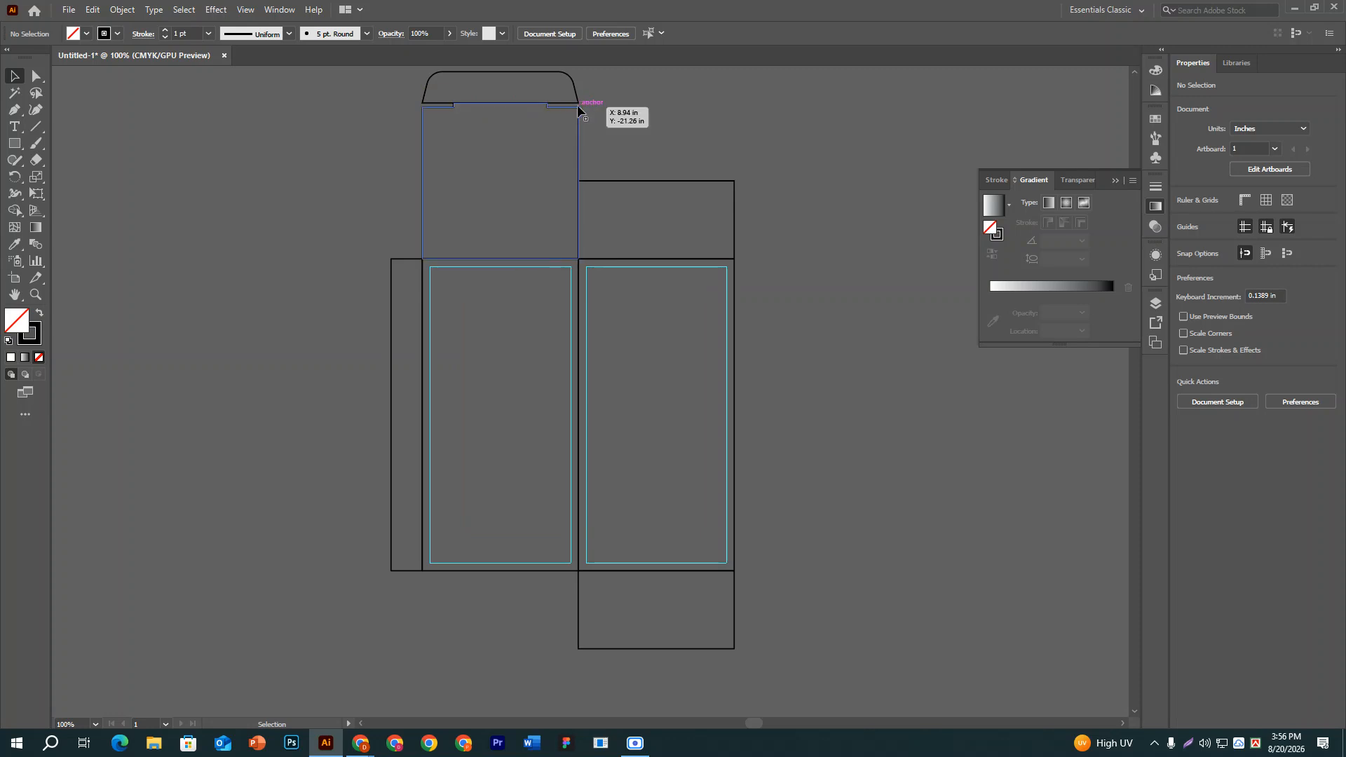
scroll(453, 118, up, 3)
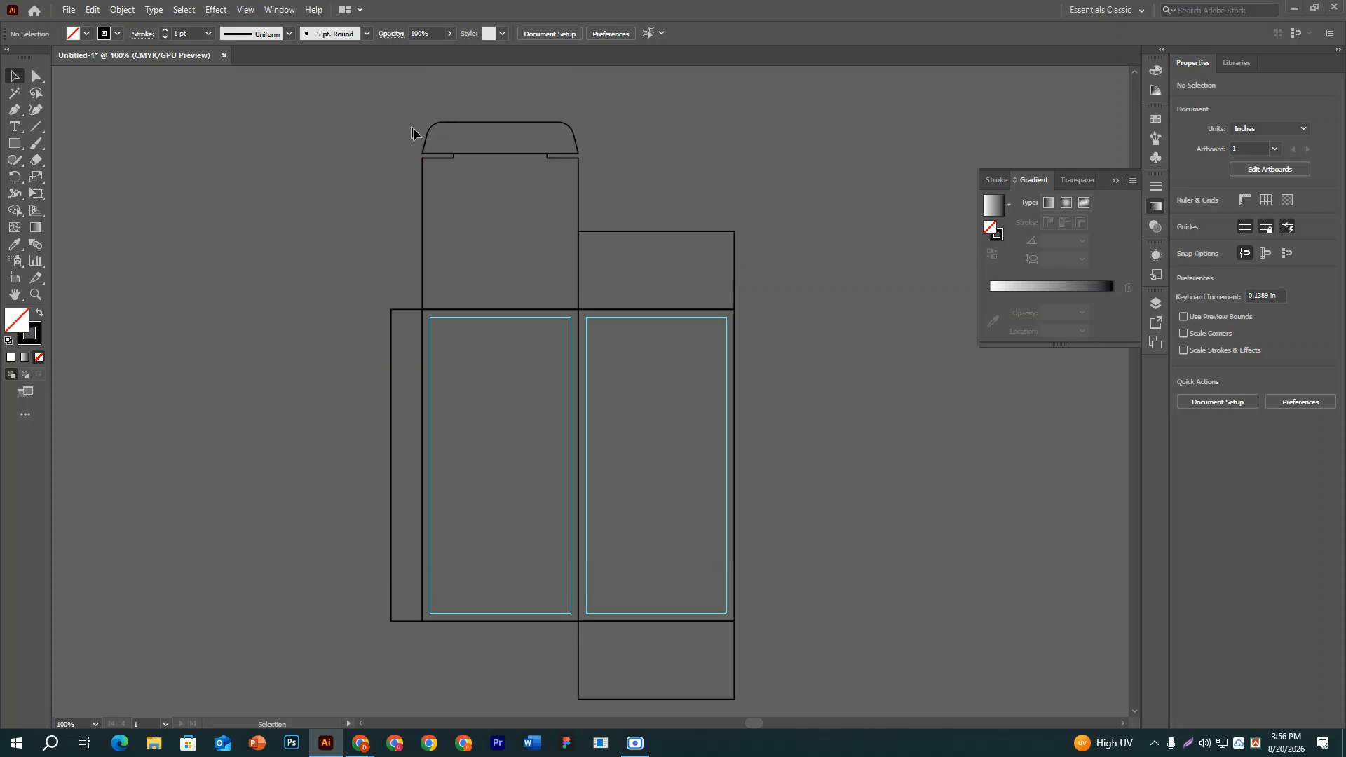
drag(478, 246, 477, 247)
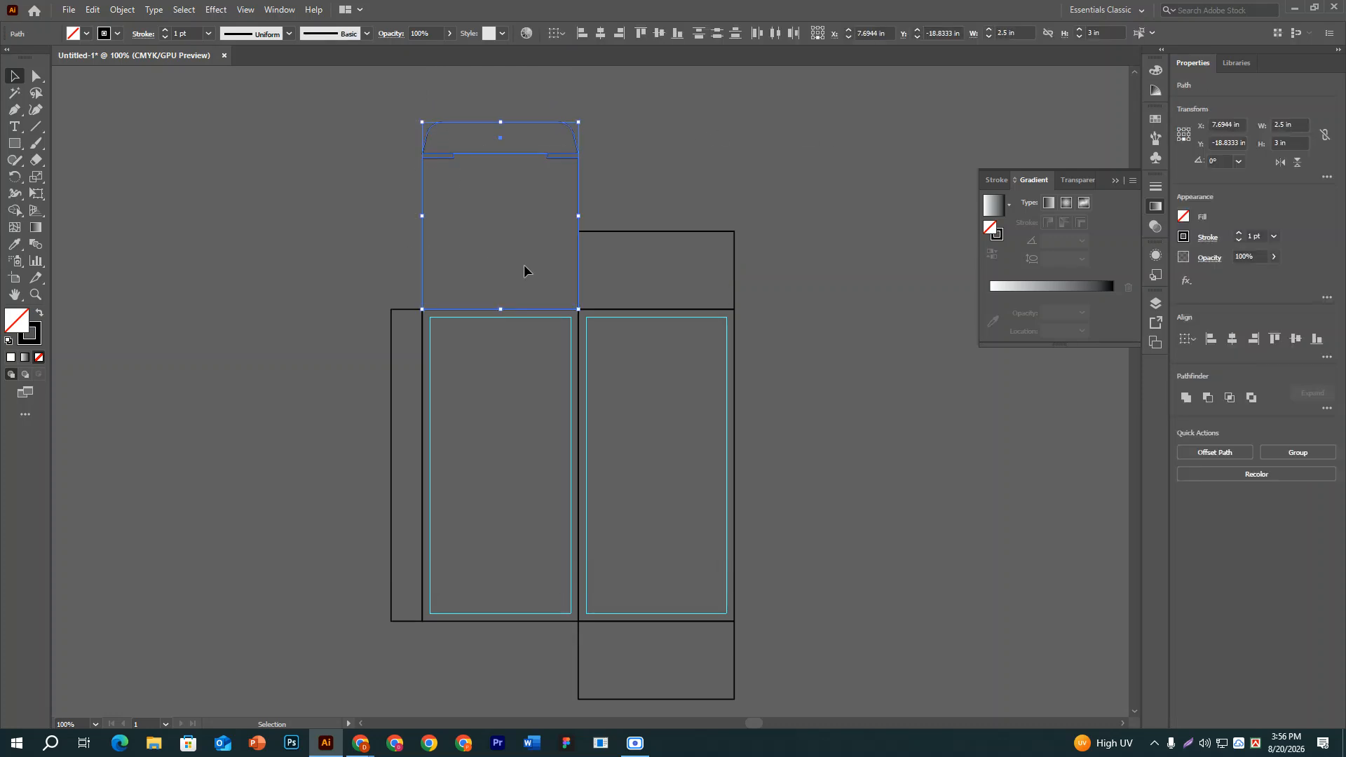
click(762, 179)
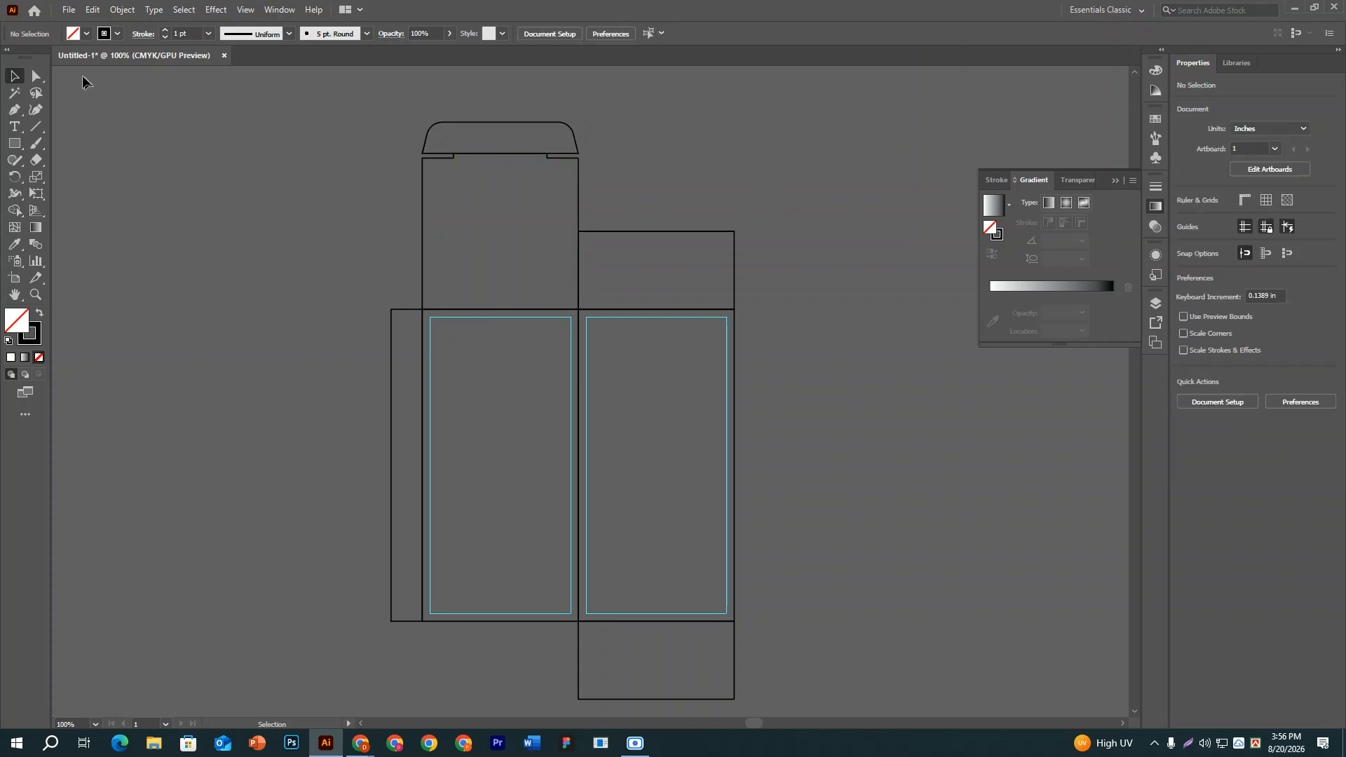
Taper the glue flap with a Free Transform perspective distort, bringing its outer corners level with the safety guide's upper and lower edges.
click(36, 76)
scroll(286, 195, down, 3)
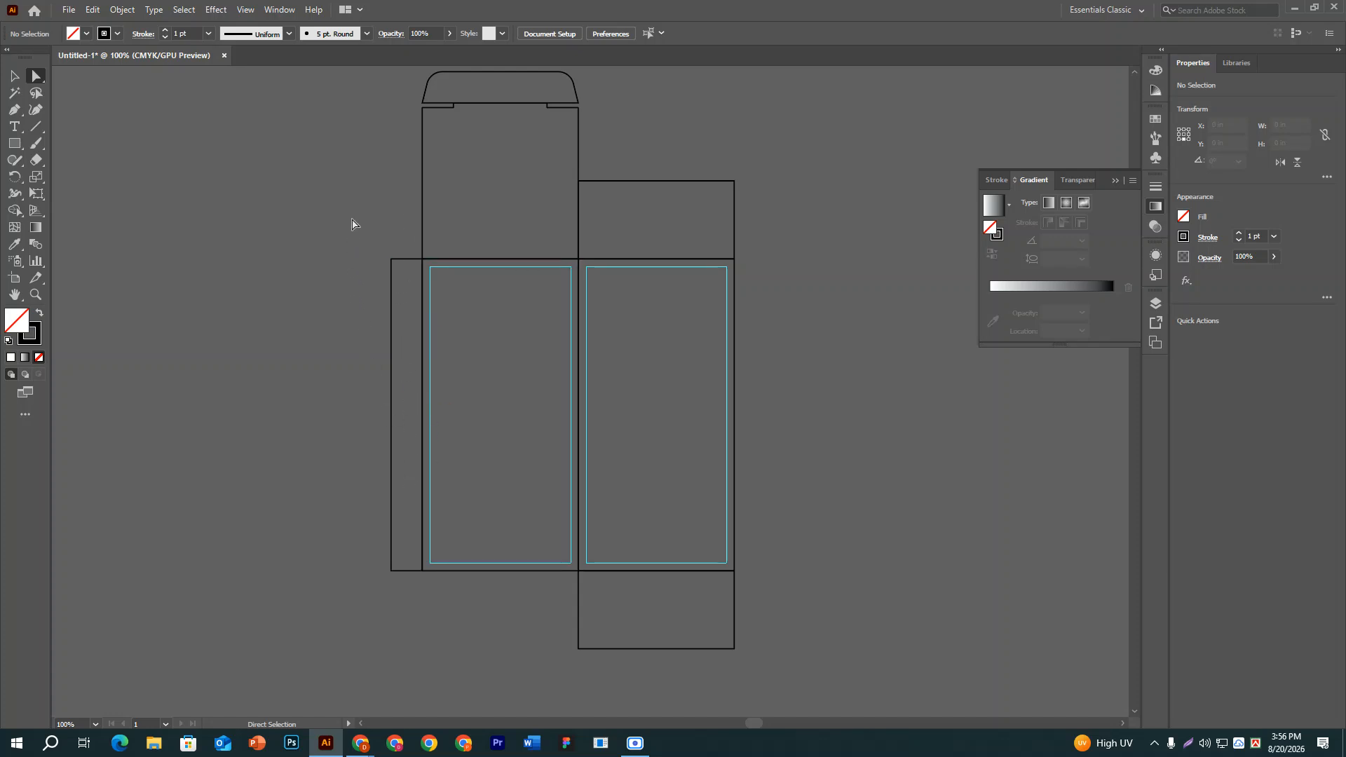
drag(355, 227, 407, 607)
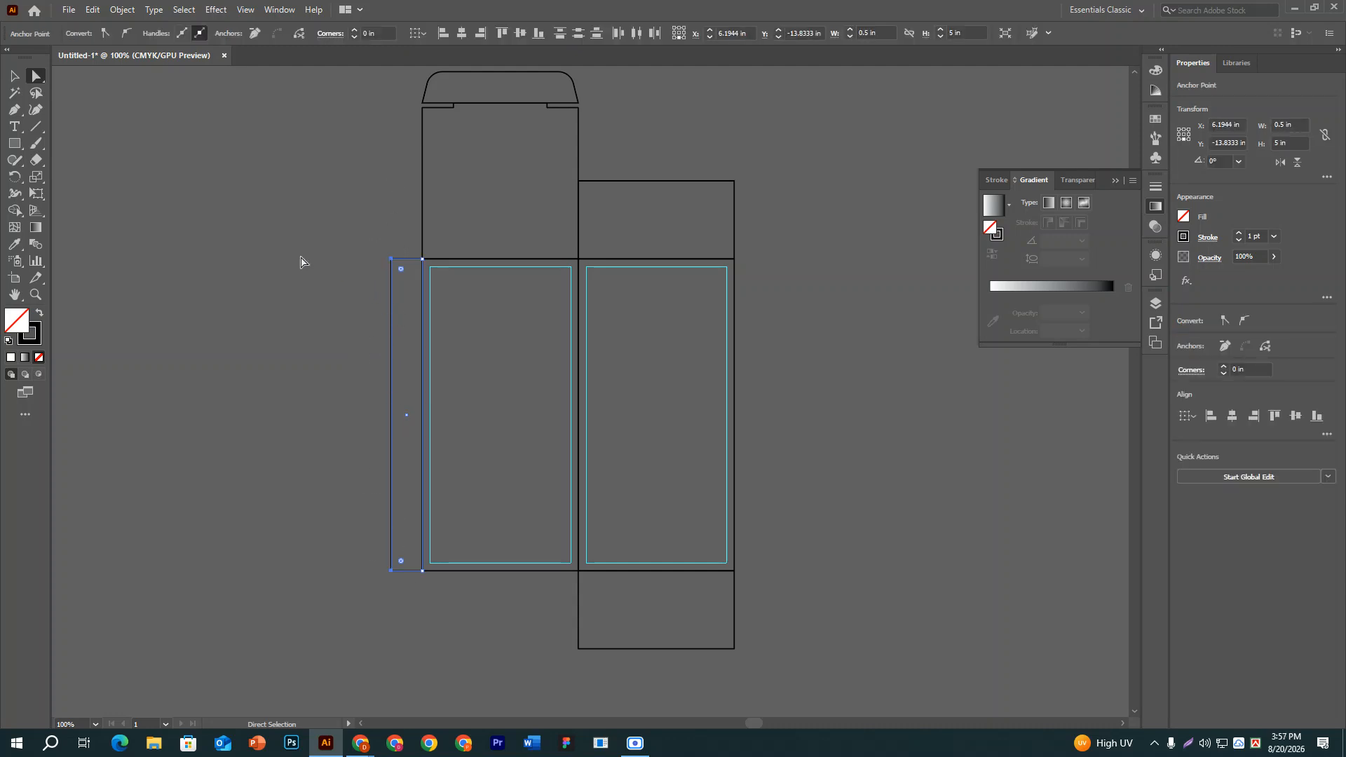
click(37, 196)
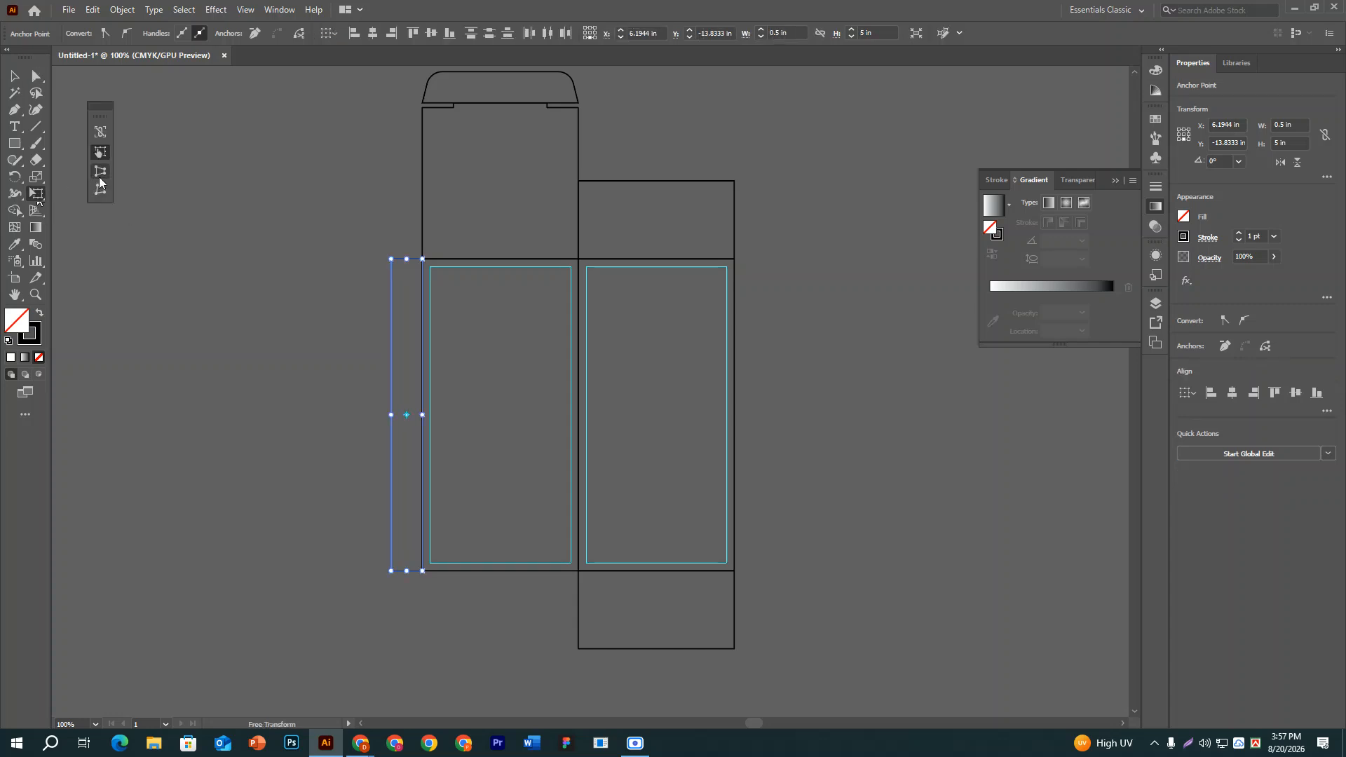
click(99, 177)
drag(393, 260, 392, 267)
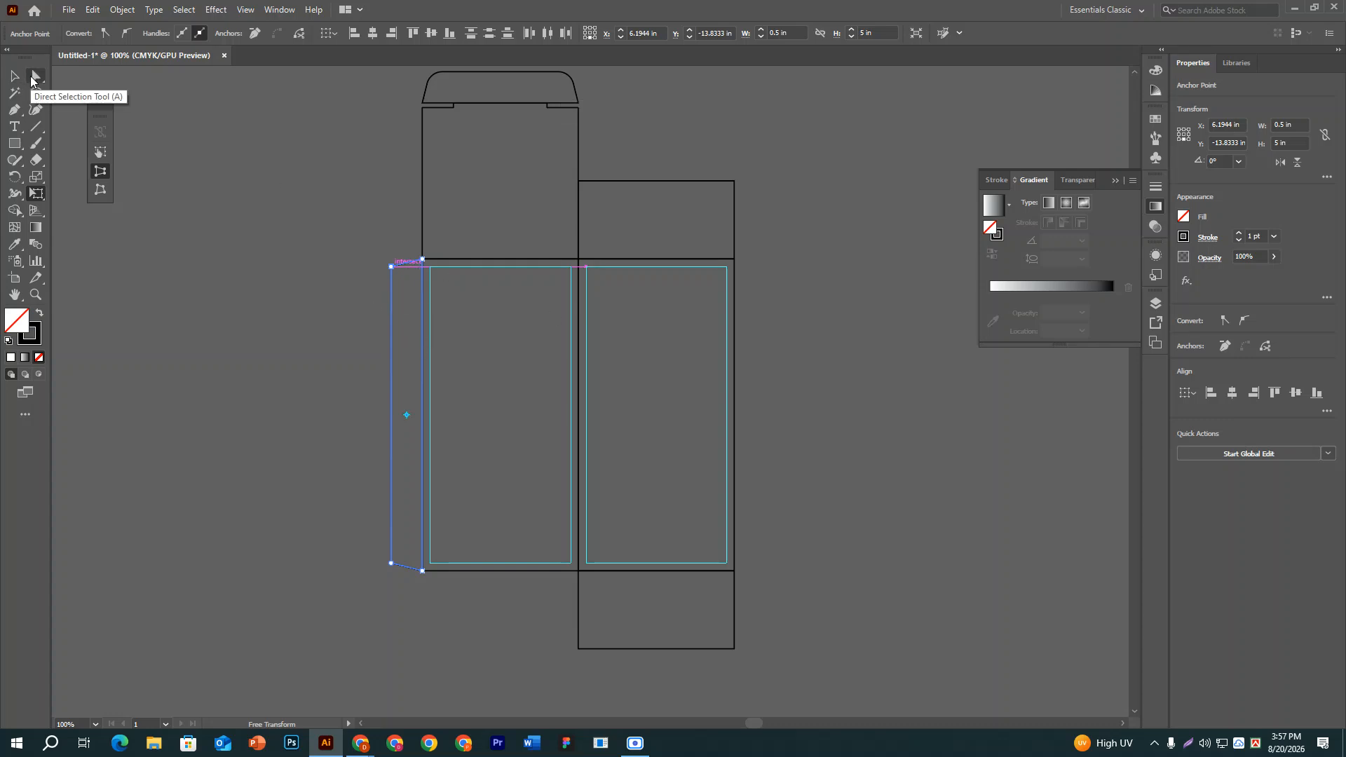
Taper the flap below the right panel with a Free Transform perspective distort, bringing its lower corners in line with the safety guide's sides.
click(31, 79)
scroll(540, 510, down, 3)
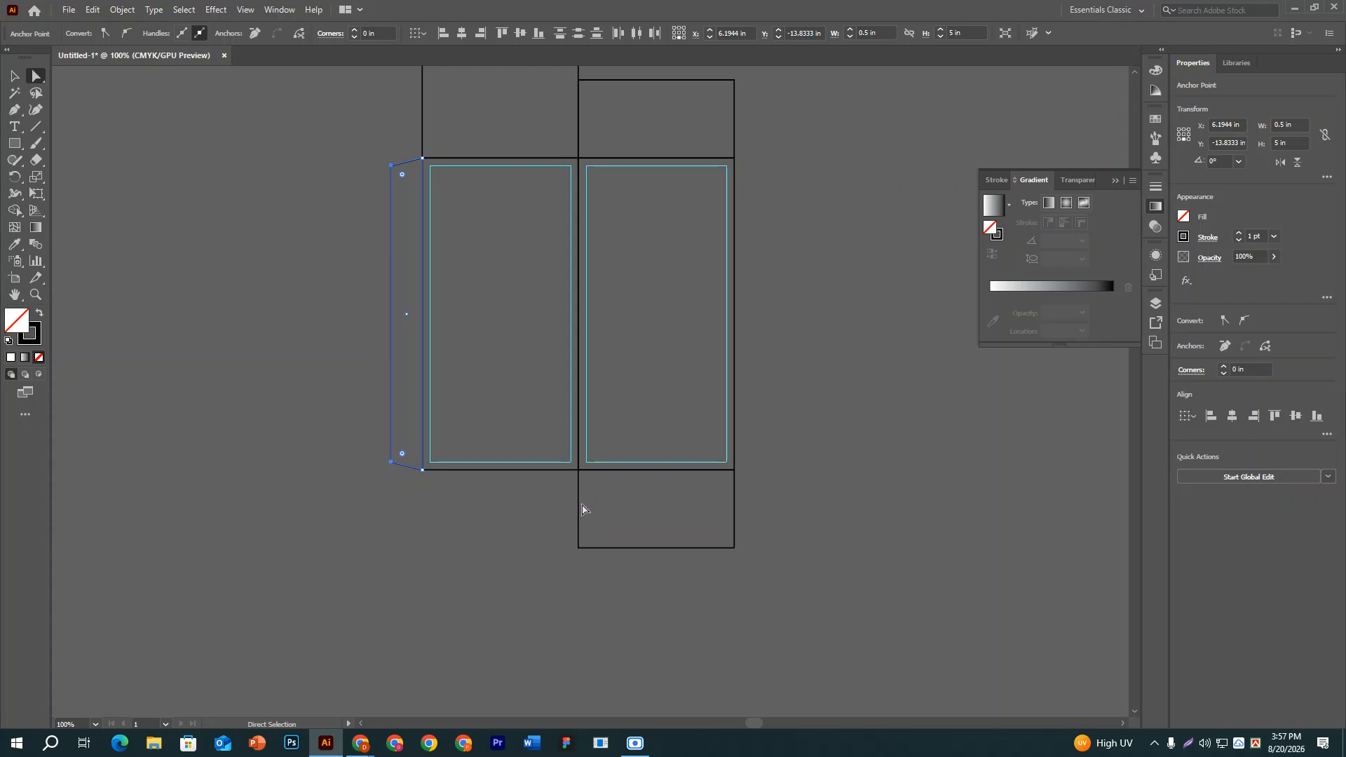
drag(551, 534, 860, 593)
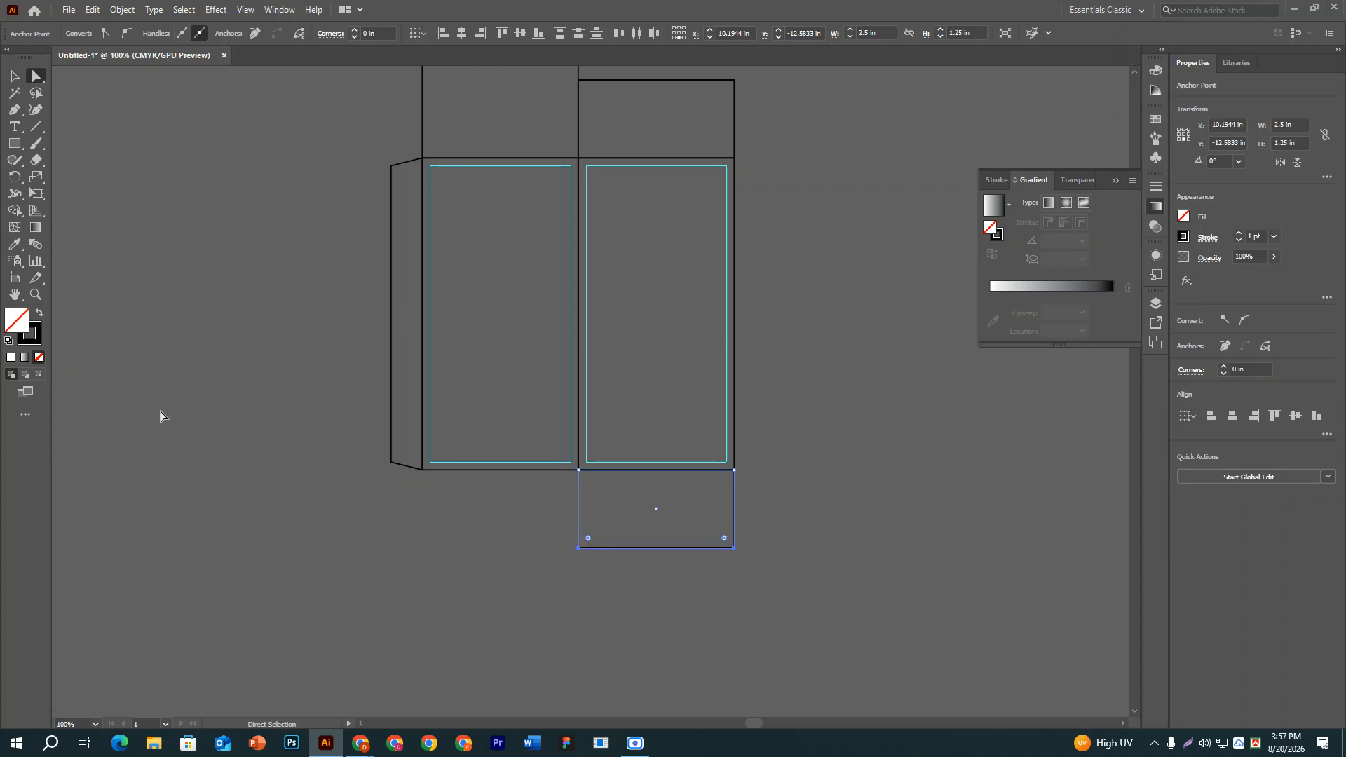
click(40, 192)
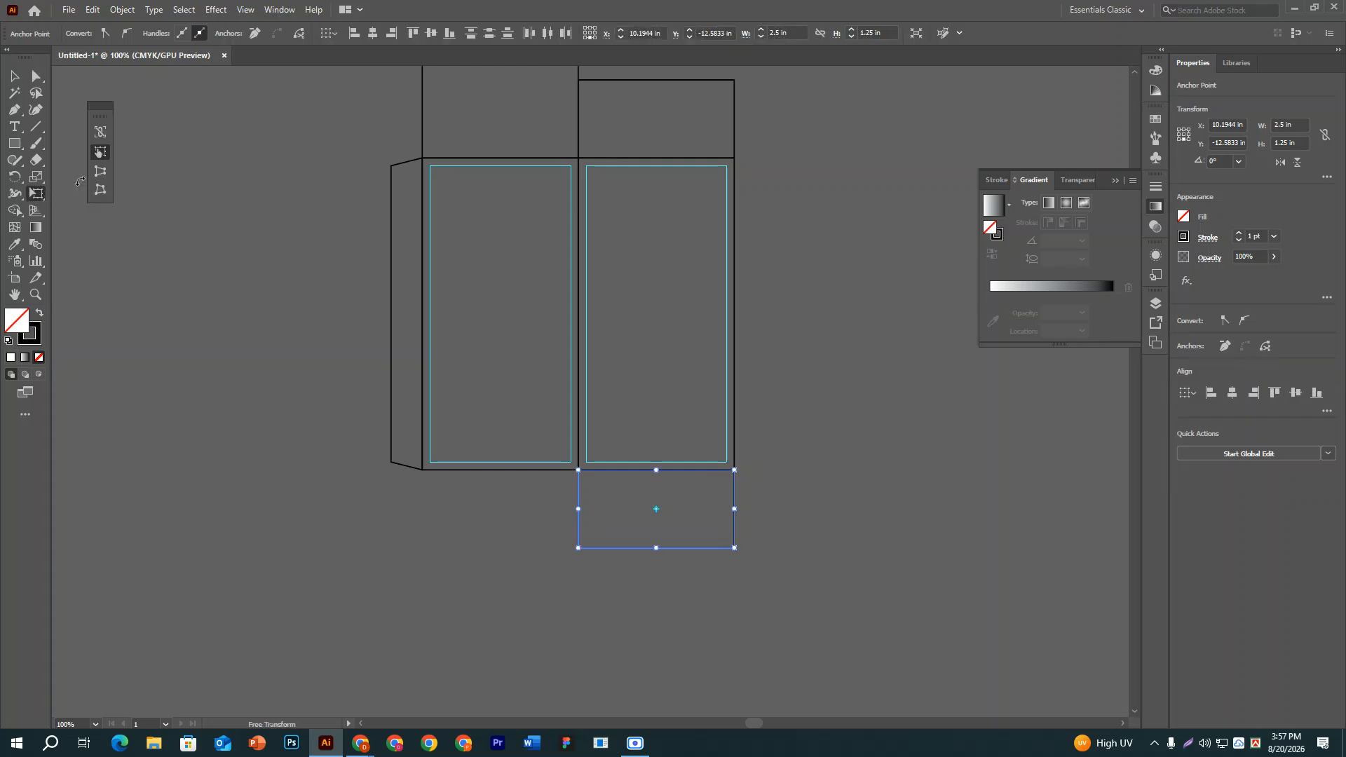
click(106, 175)
drag(578, 547, 586, 549)
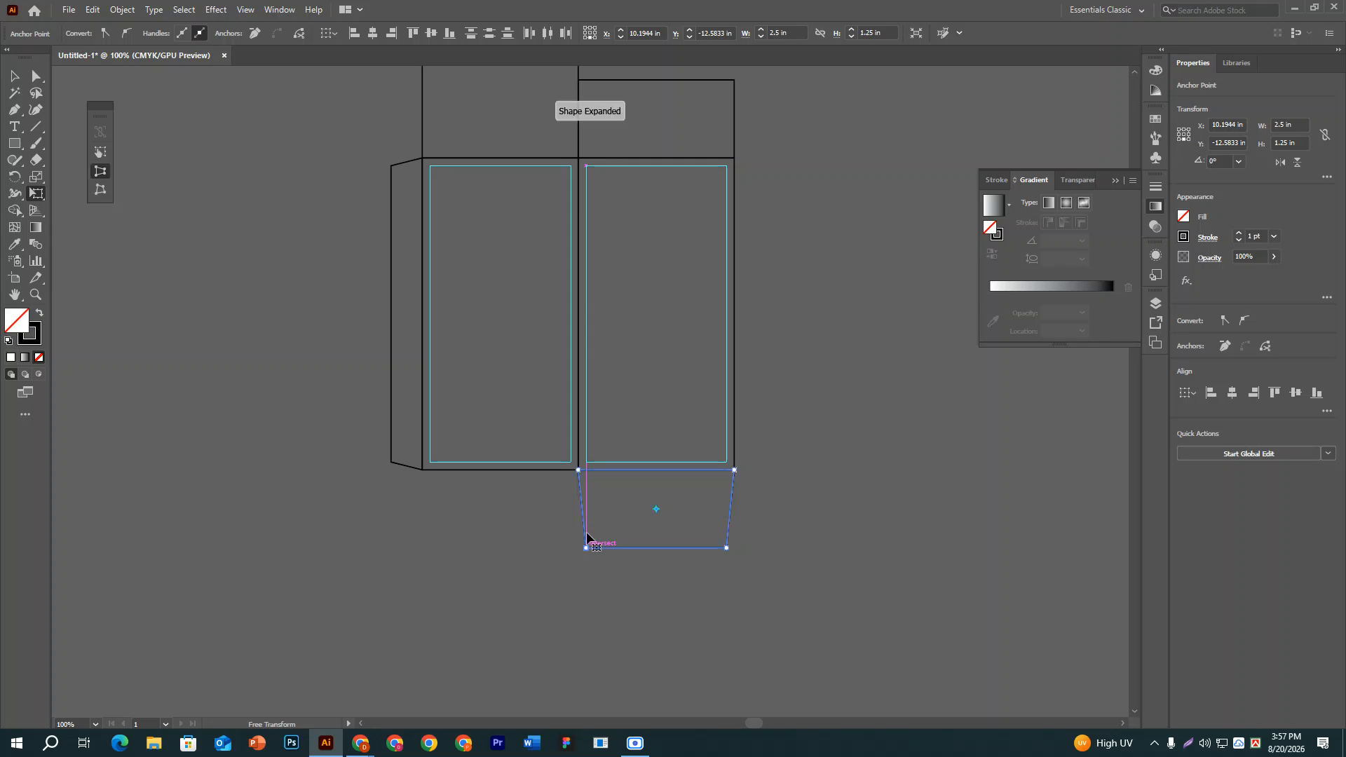
Taper the flap above the right panel with a Free Transform perspective distort, narrowing its upper edge evenly from both corners.
scroll(565, 204, up, 2)
scroll(564, 203, up, 2)
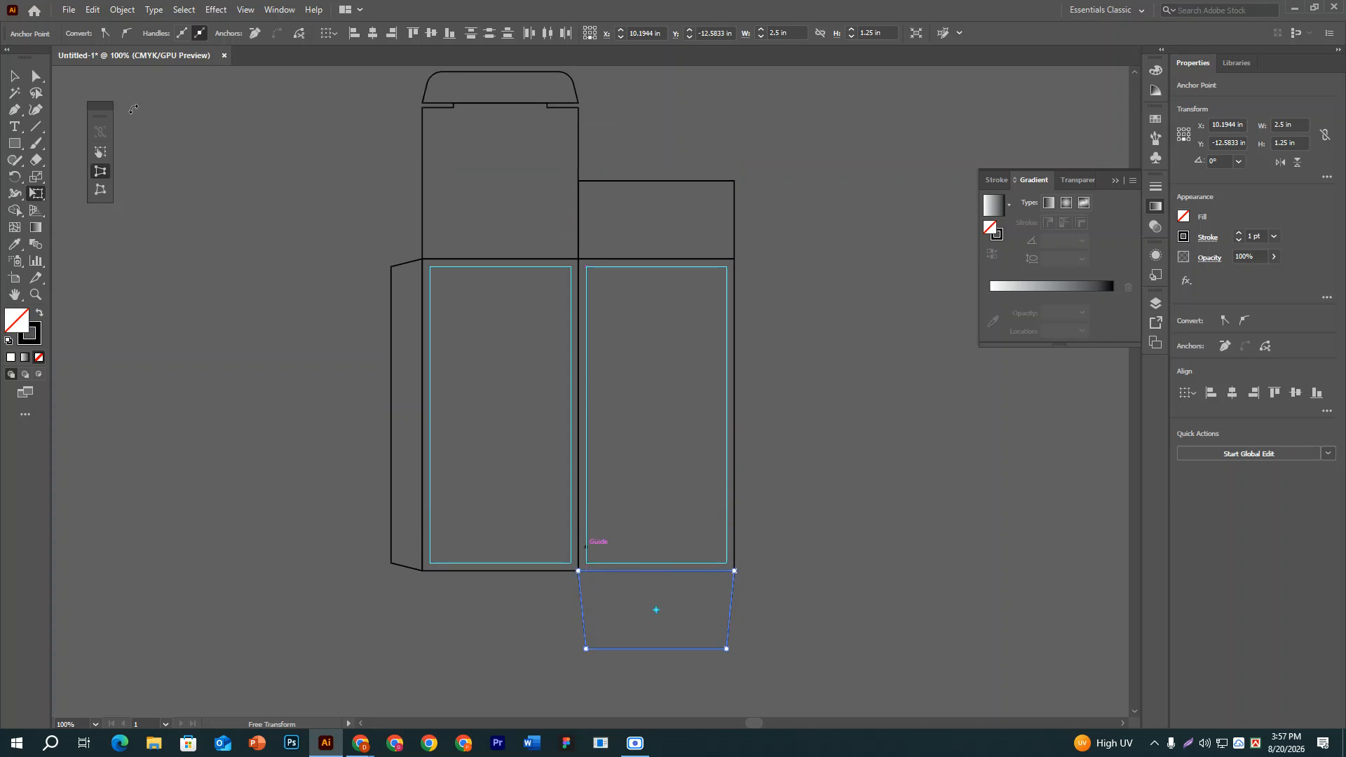
click(35, 75)
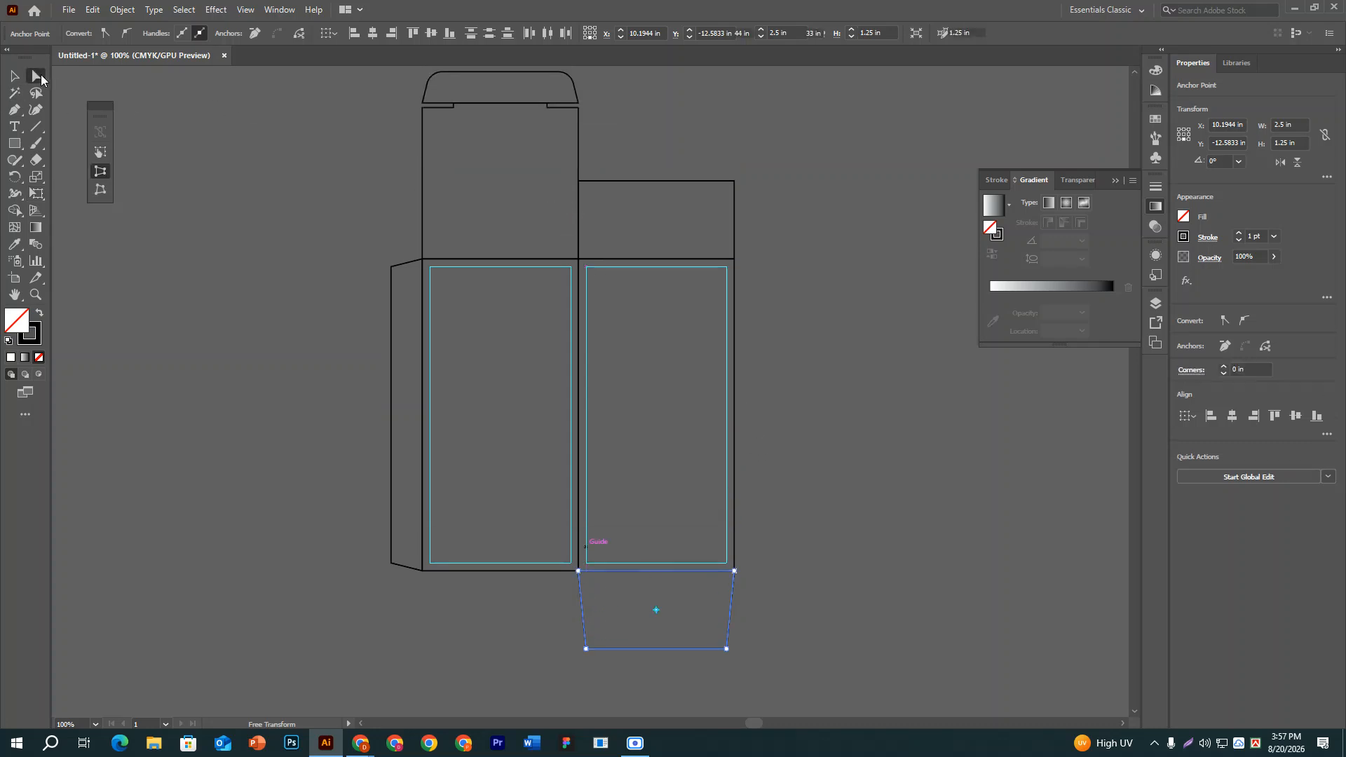
click(735, 182)
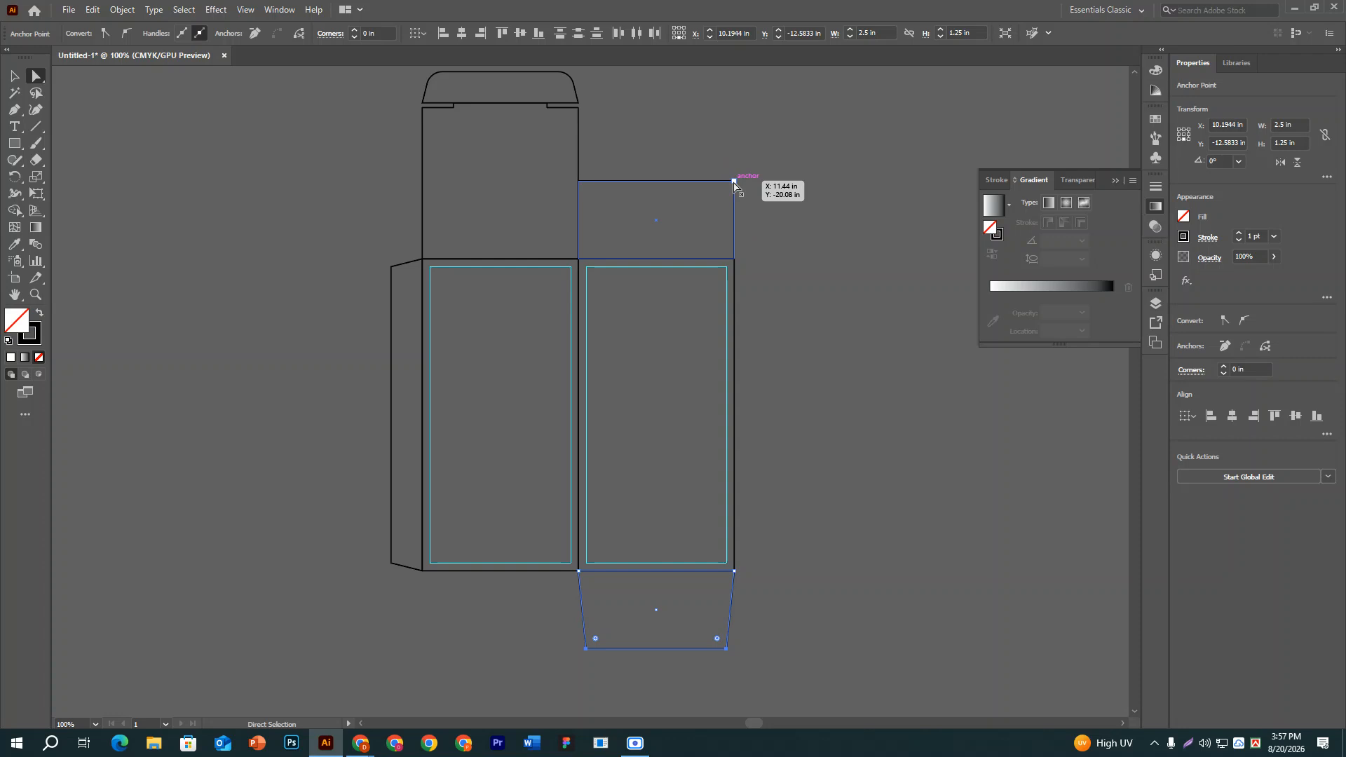
shift+click(732, 184)
click(735, 182)
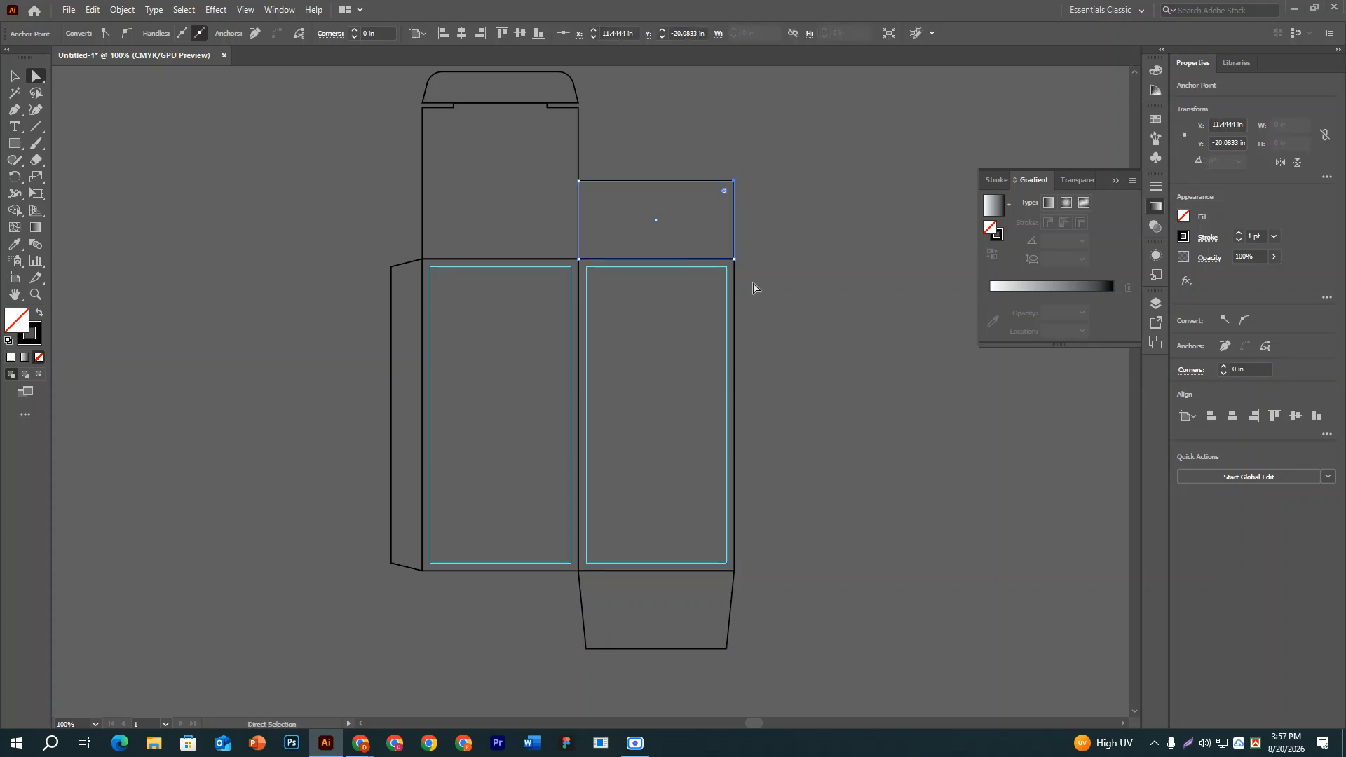
shift+click(578, 183)
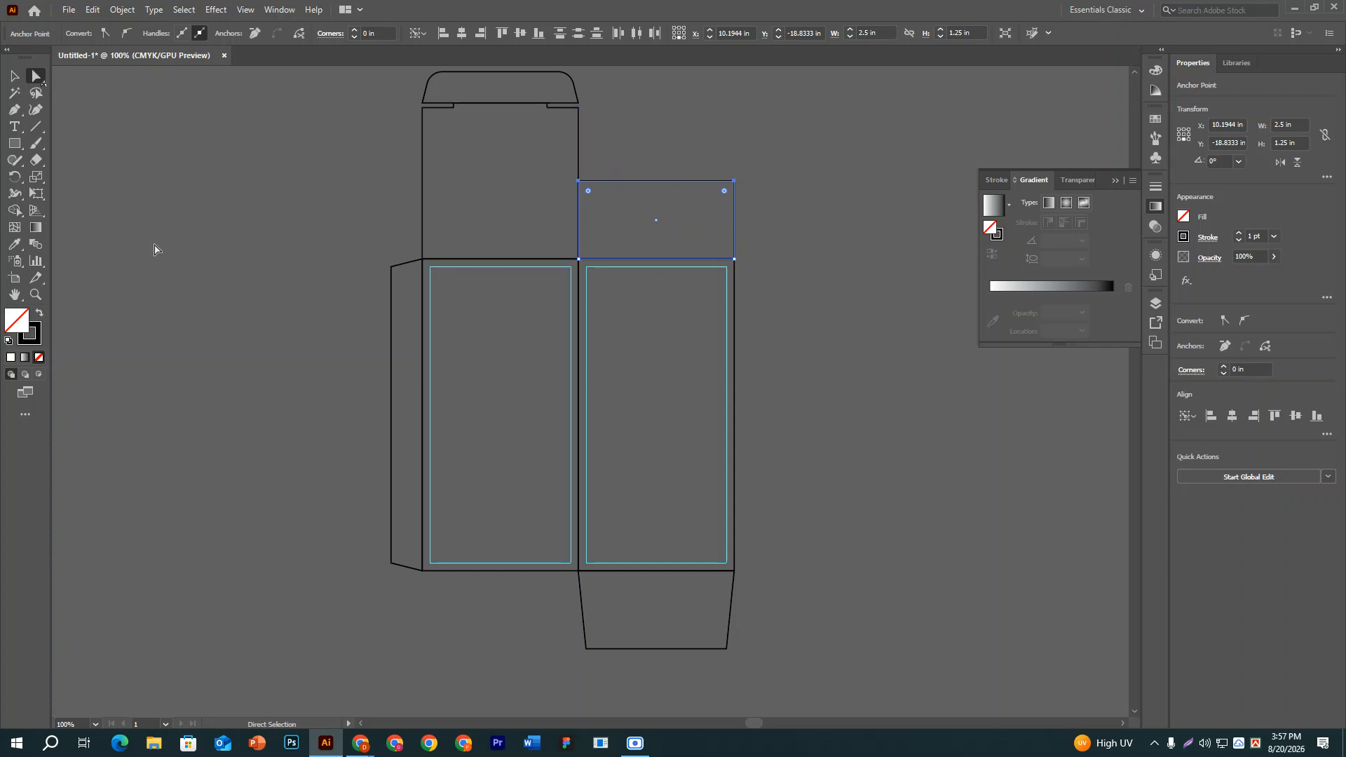
click(35, 200)
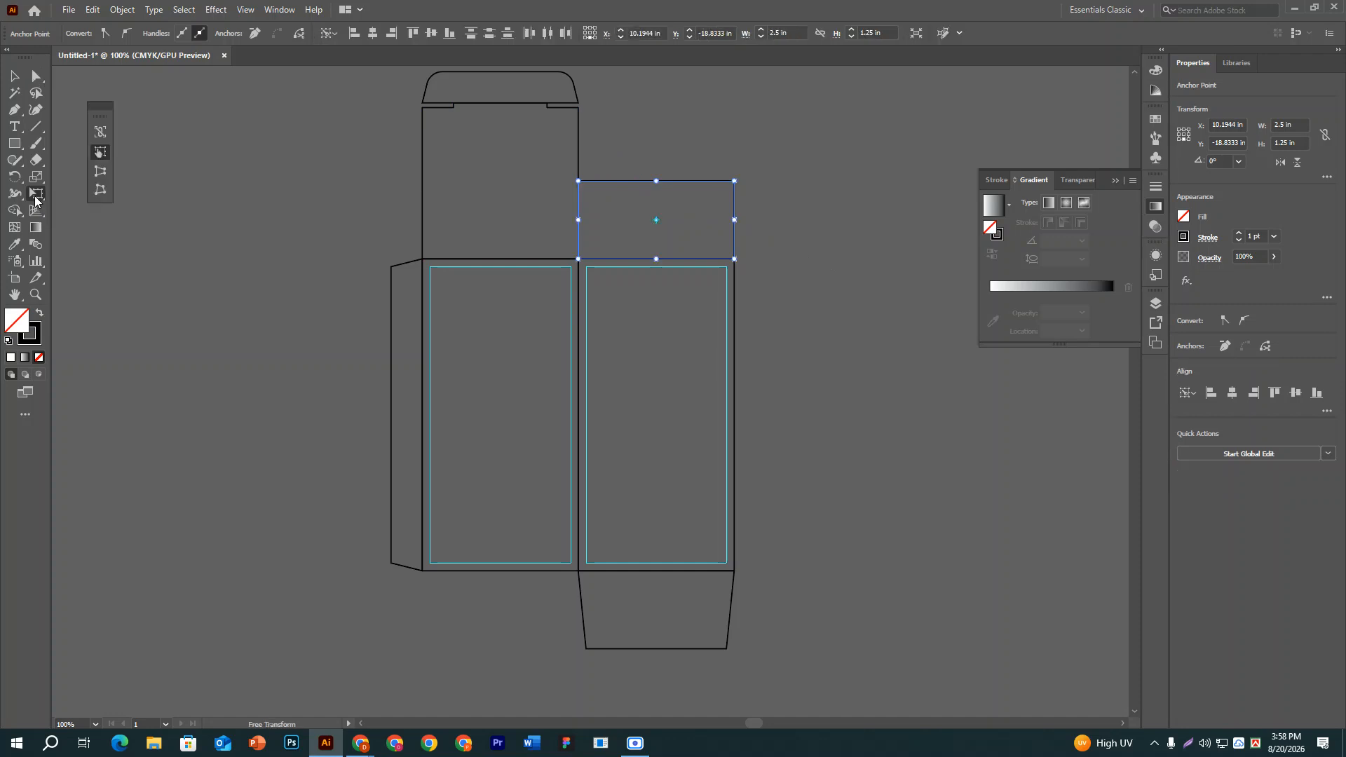
click(99, 173)
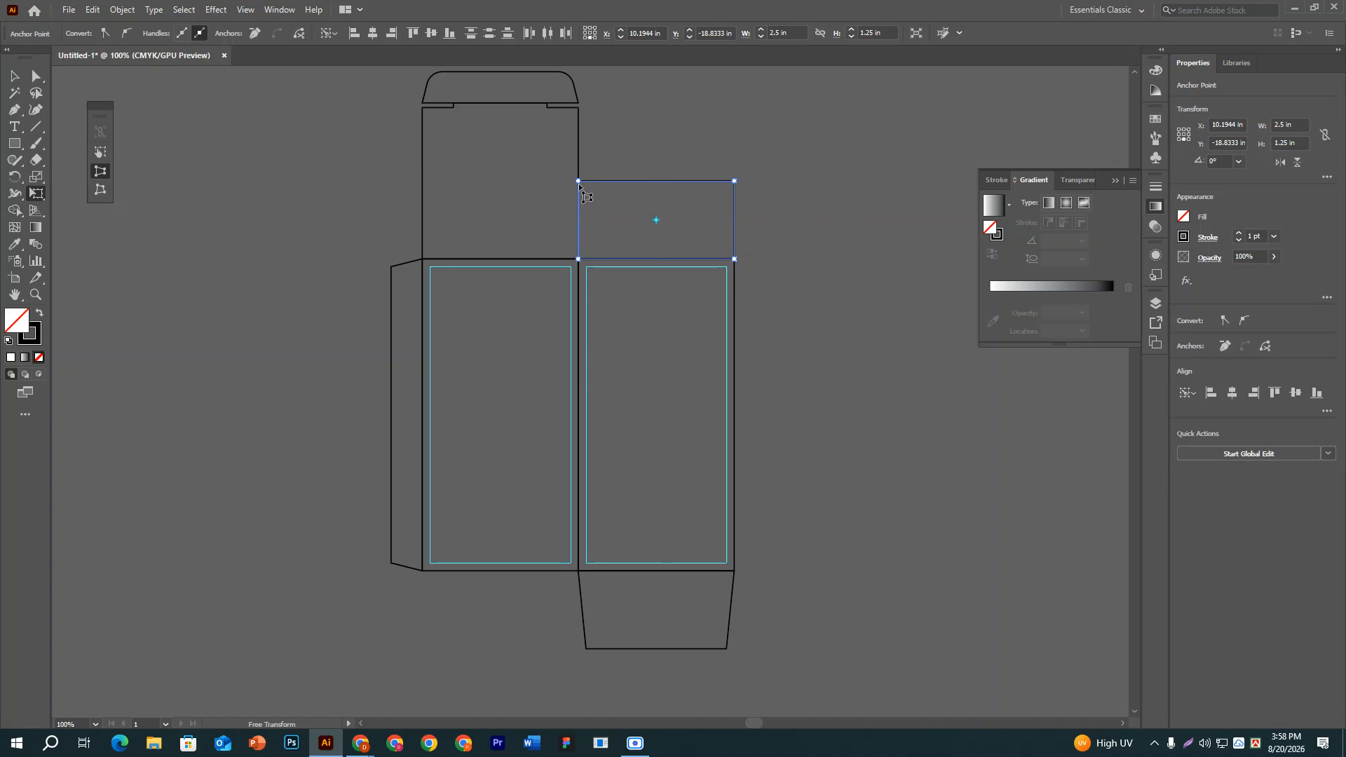
drag(586, 188, 589, 182)
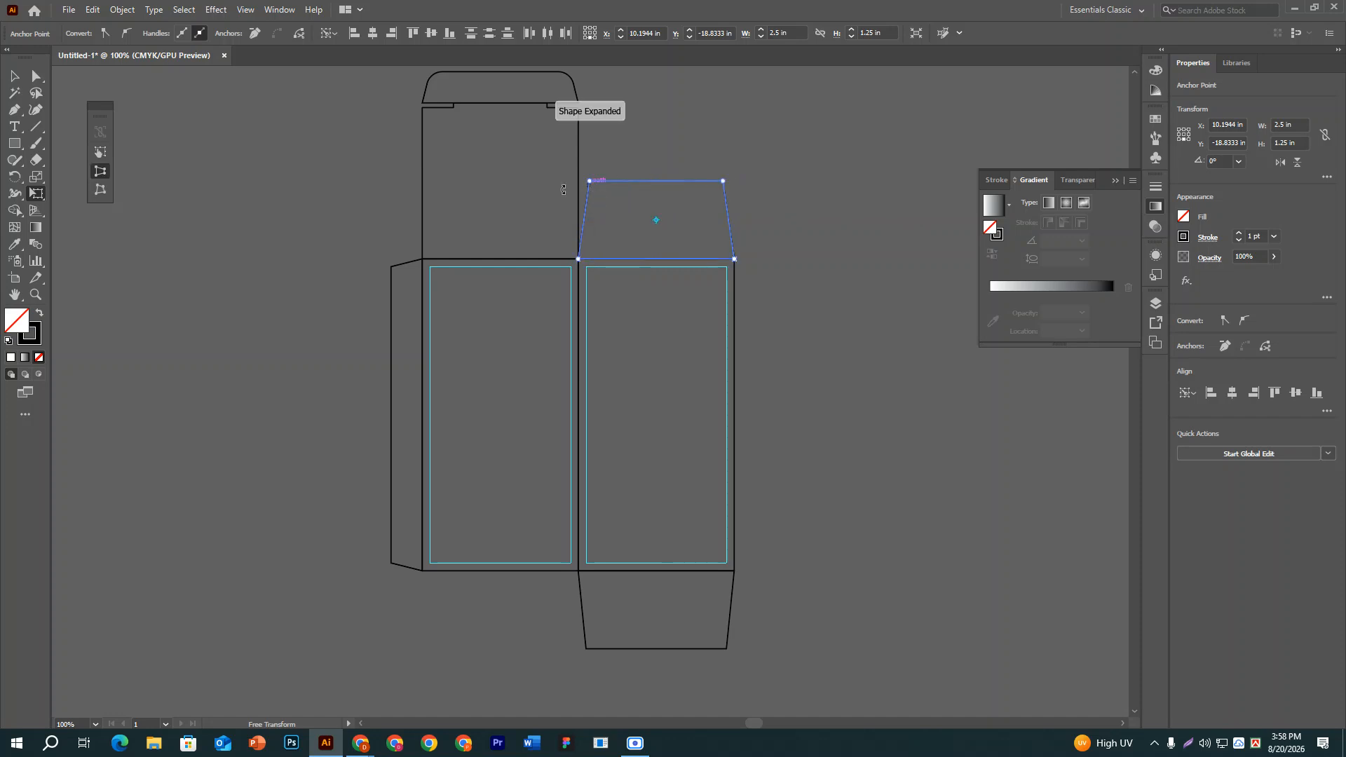
click(14, 77)
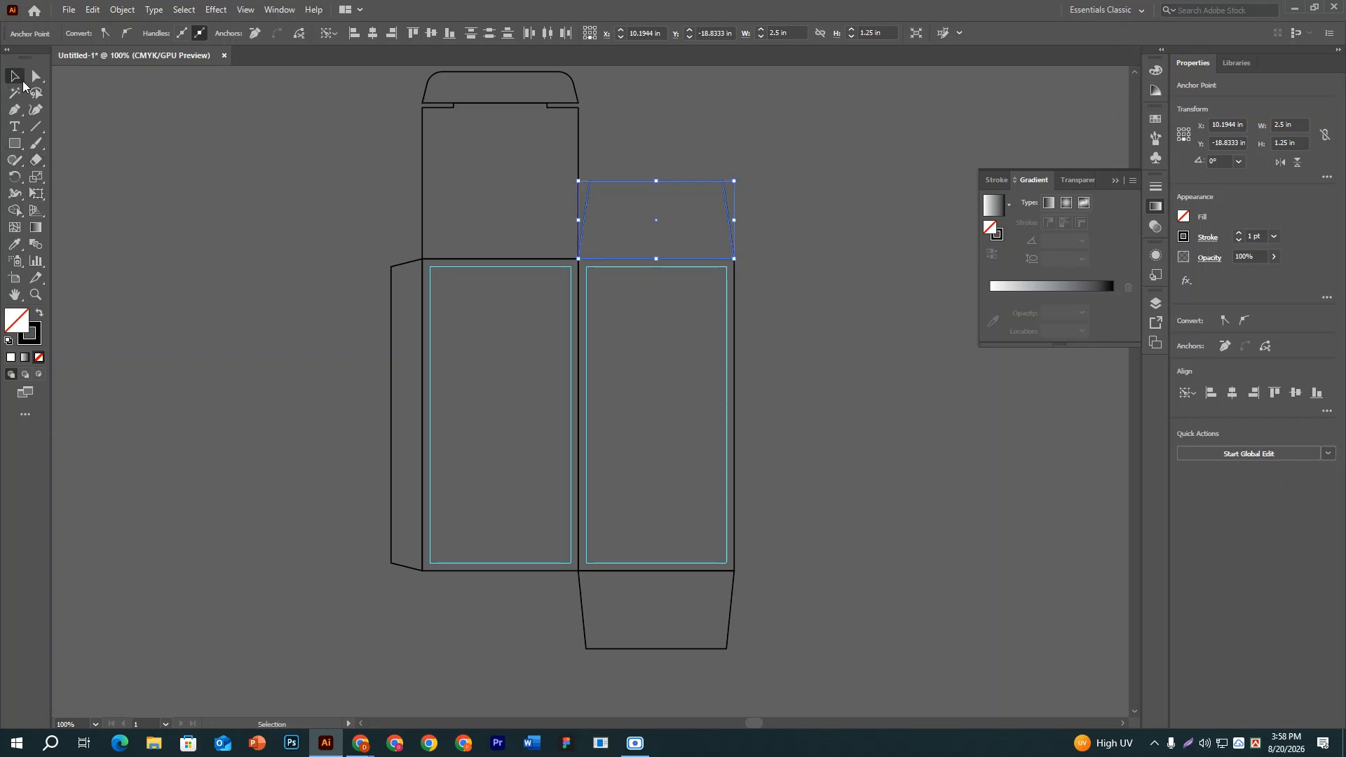
Duplicate the two panels with their lid, tuck and side flaps, leaving out the glue flap, and place the copy to the right.
key(a)
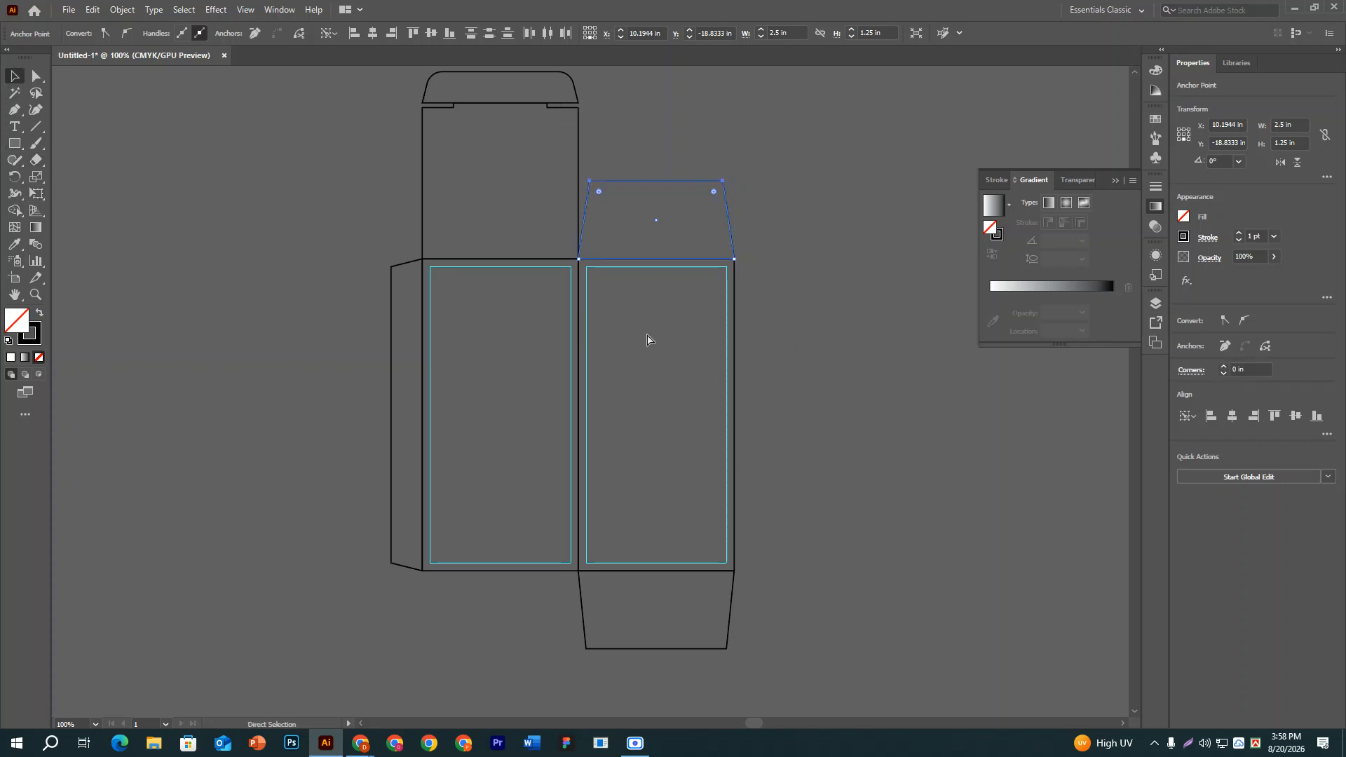
key(ctrl+minus)
key(ctrl+plus)
key(v)
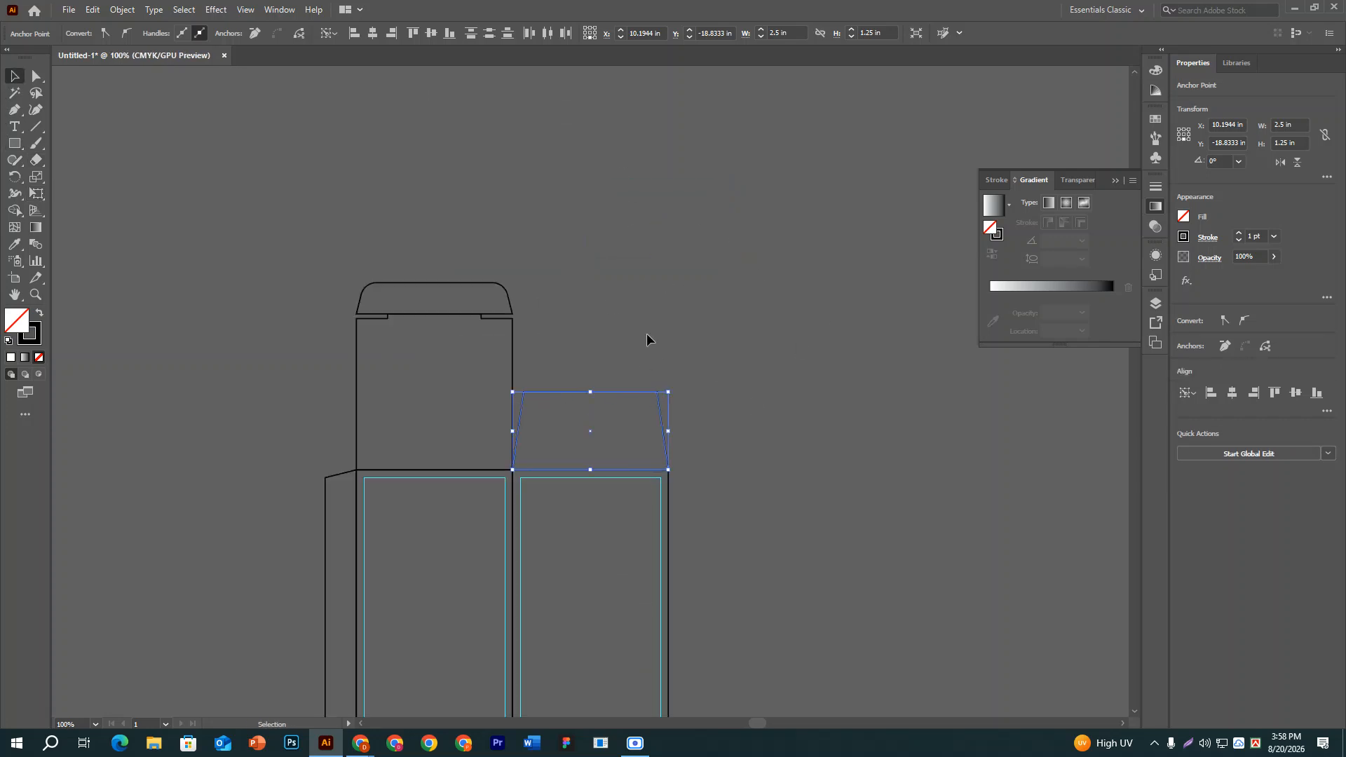
key(a)
key(ctrl+minus)
key(ctrl+minus)
key(v)
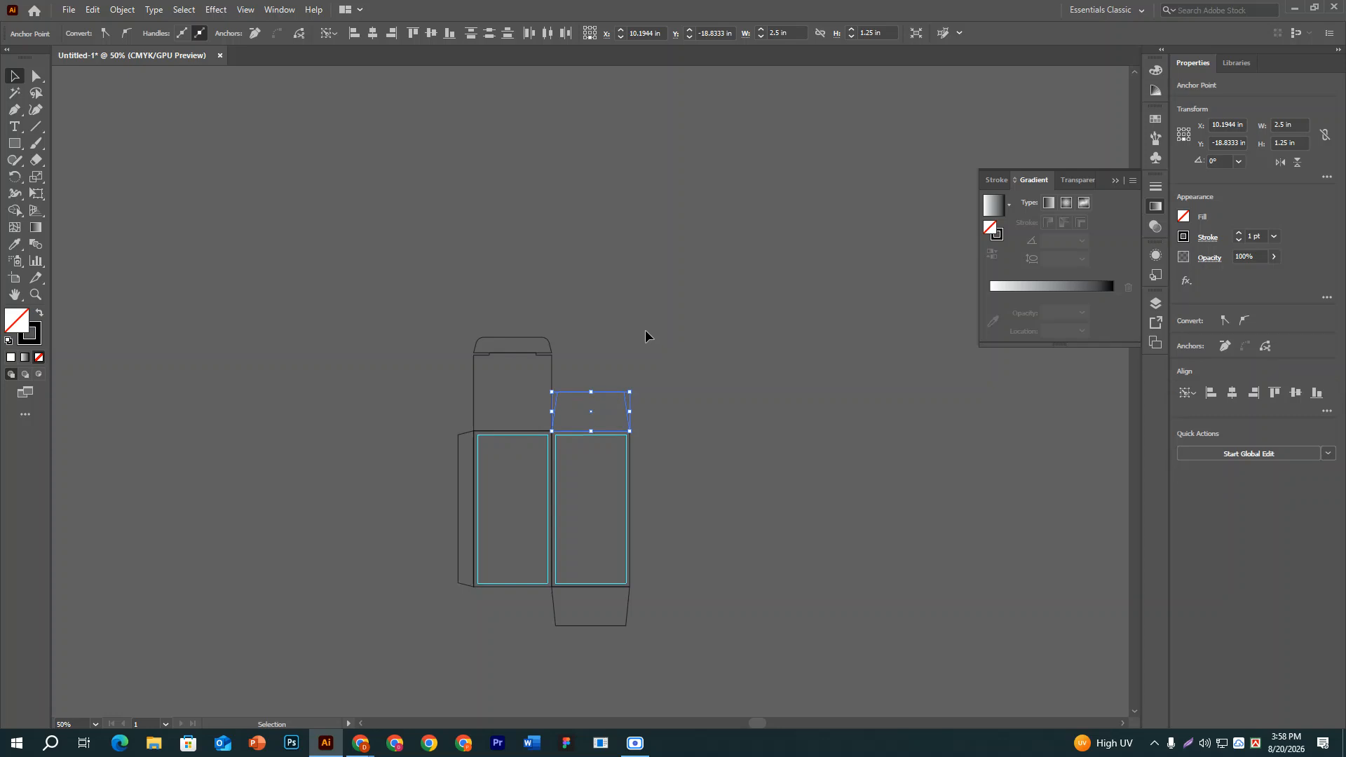
click(642, 338)
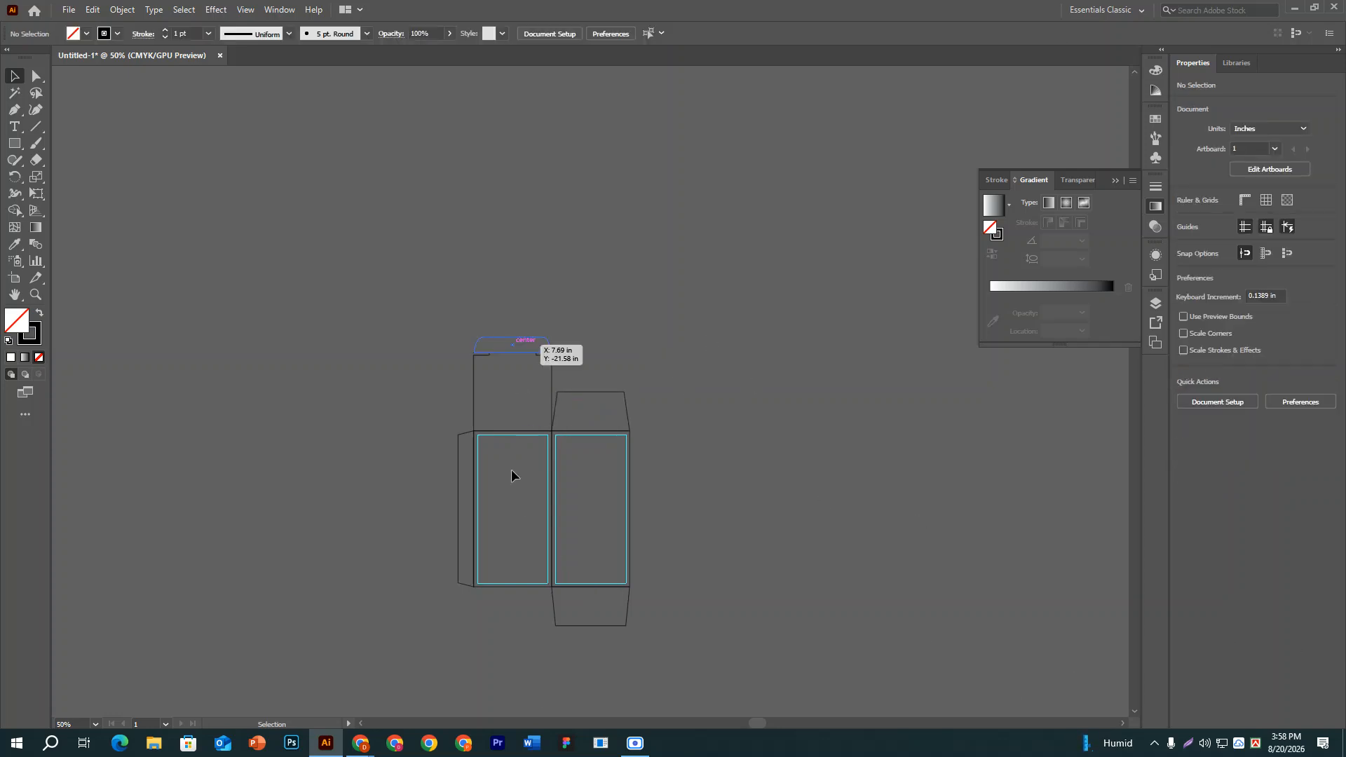
scroll(502, 522, down, 3)
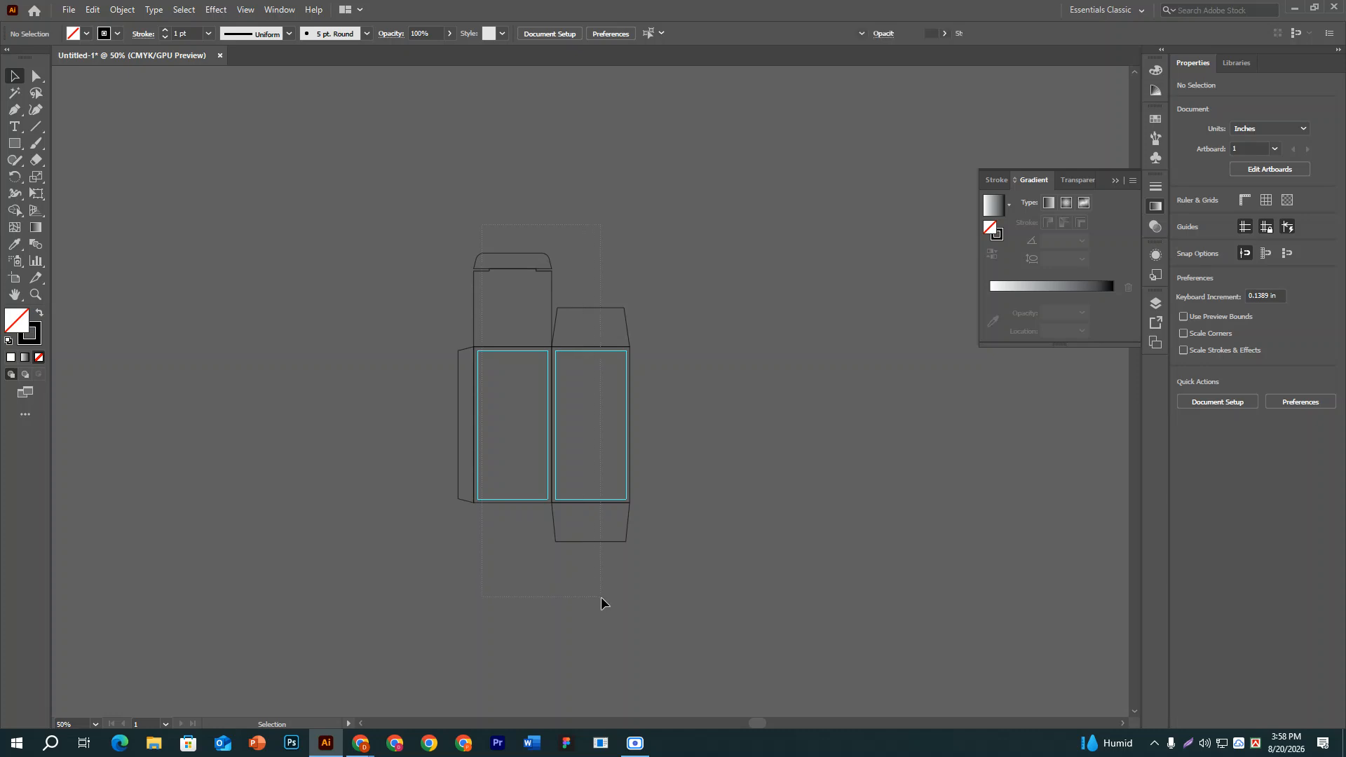
key(ctrl+a)
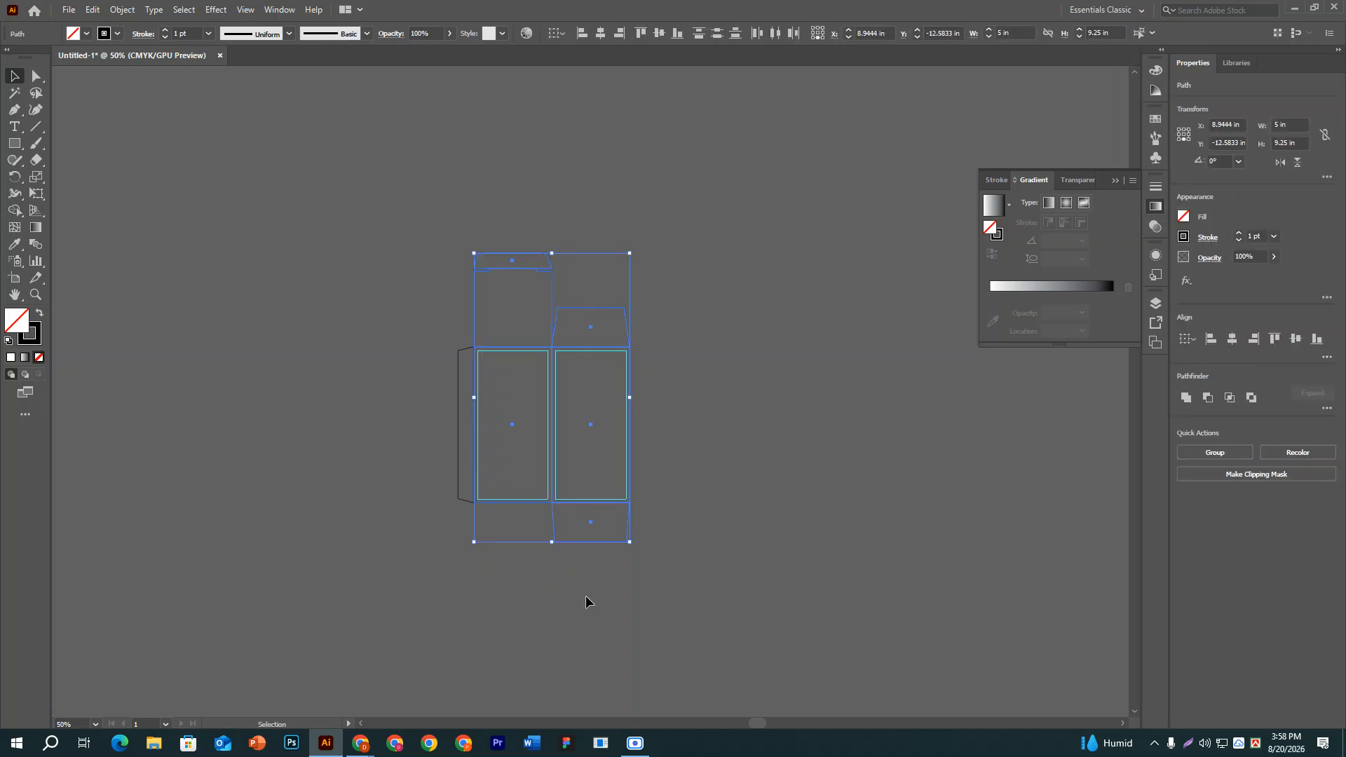
click(685, 395)
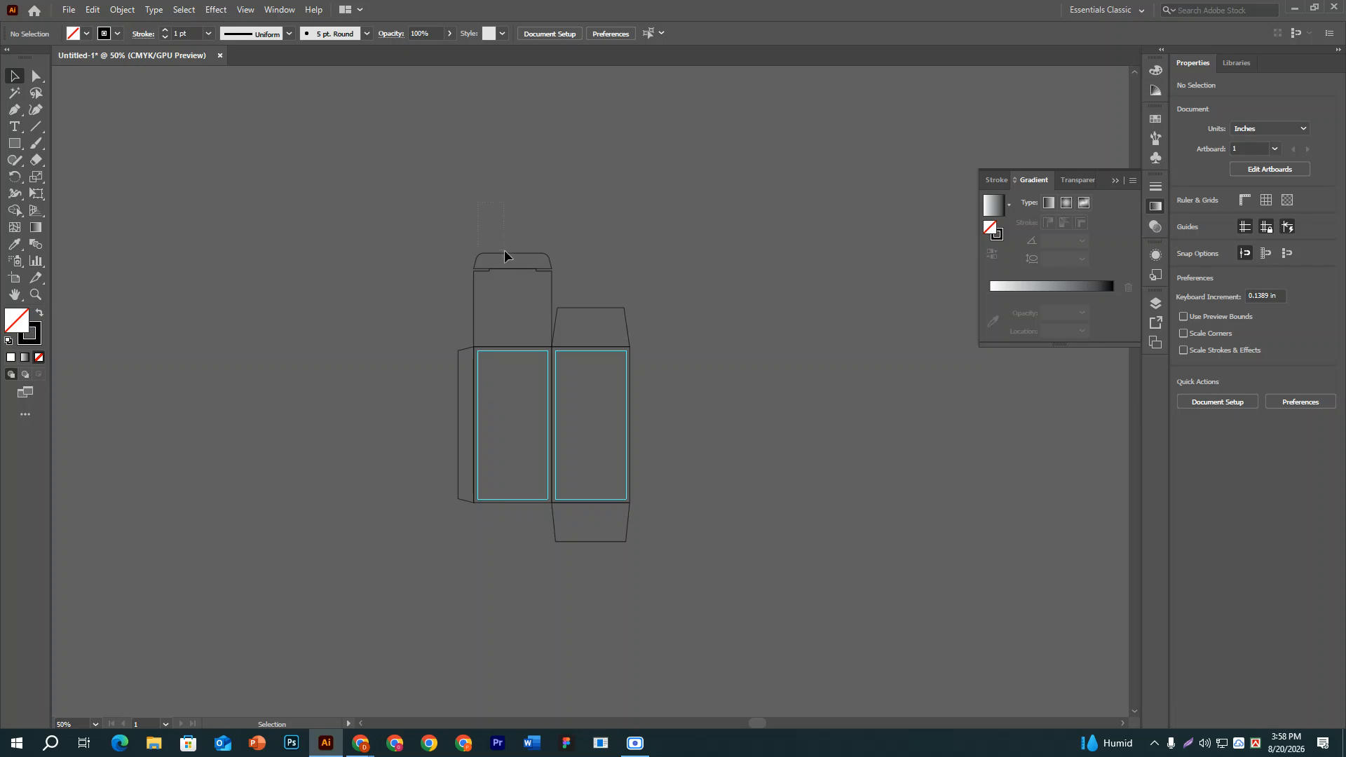
drag(478, 202, 504, 251)
drag(631, 618, 631, 619)
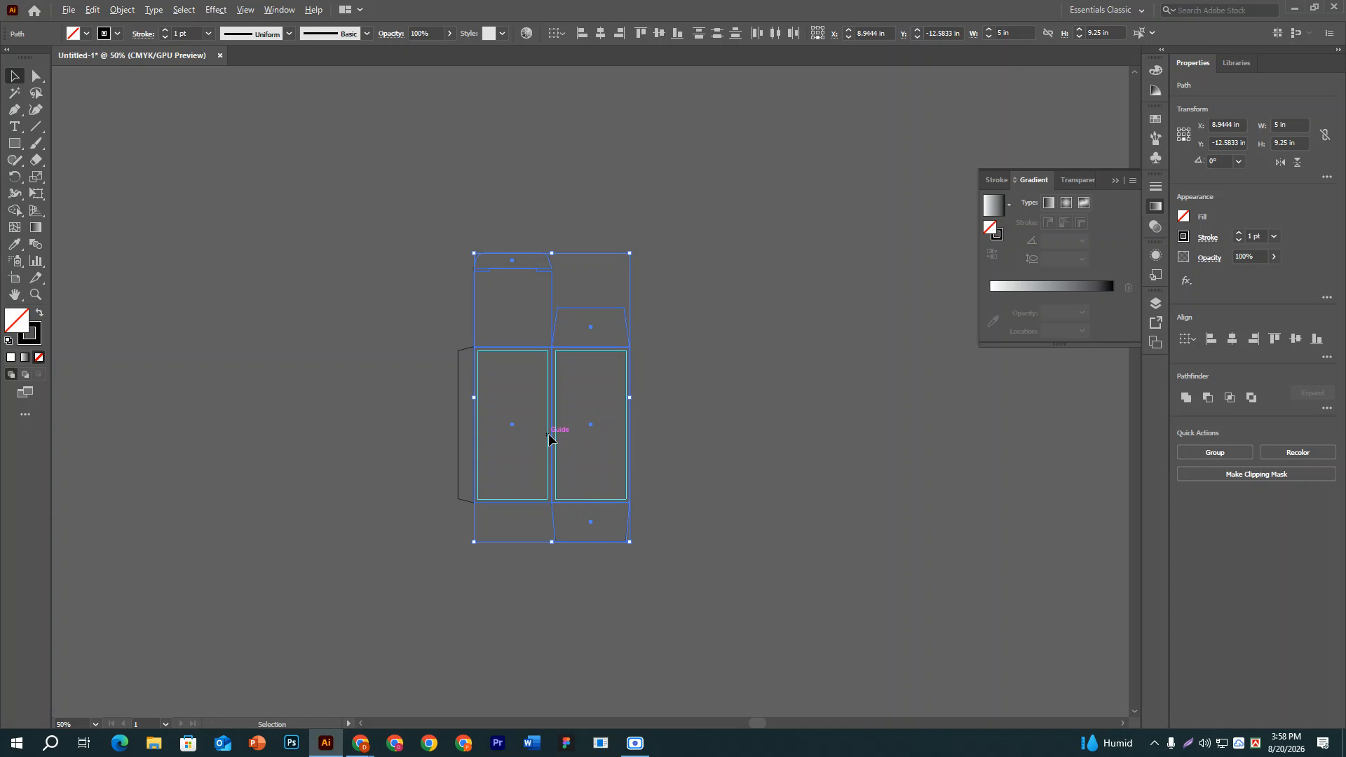
drag(548, 434, 809, 455)
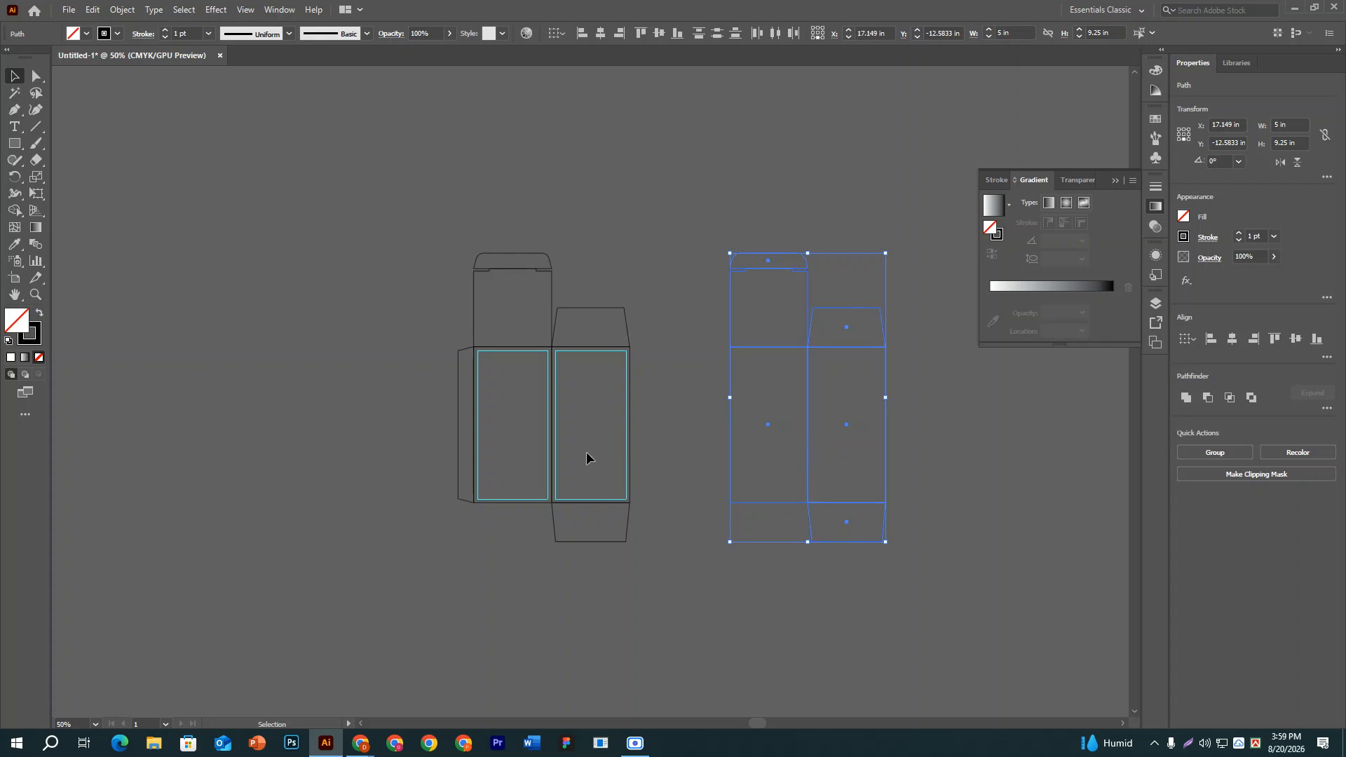
Reflect the copied panels and flaps across the vertical axis.
right_click(772, 346)
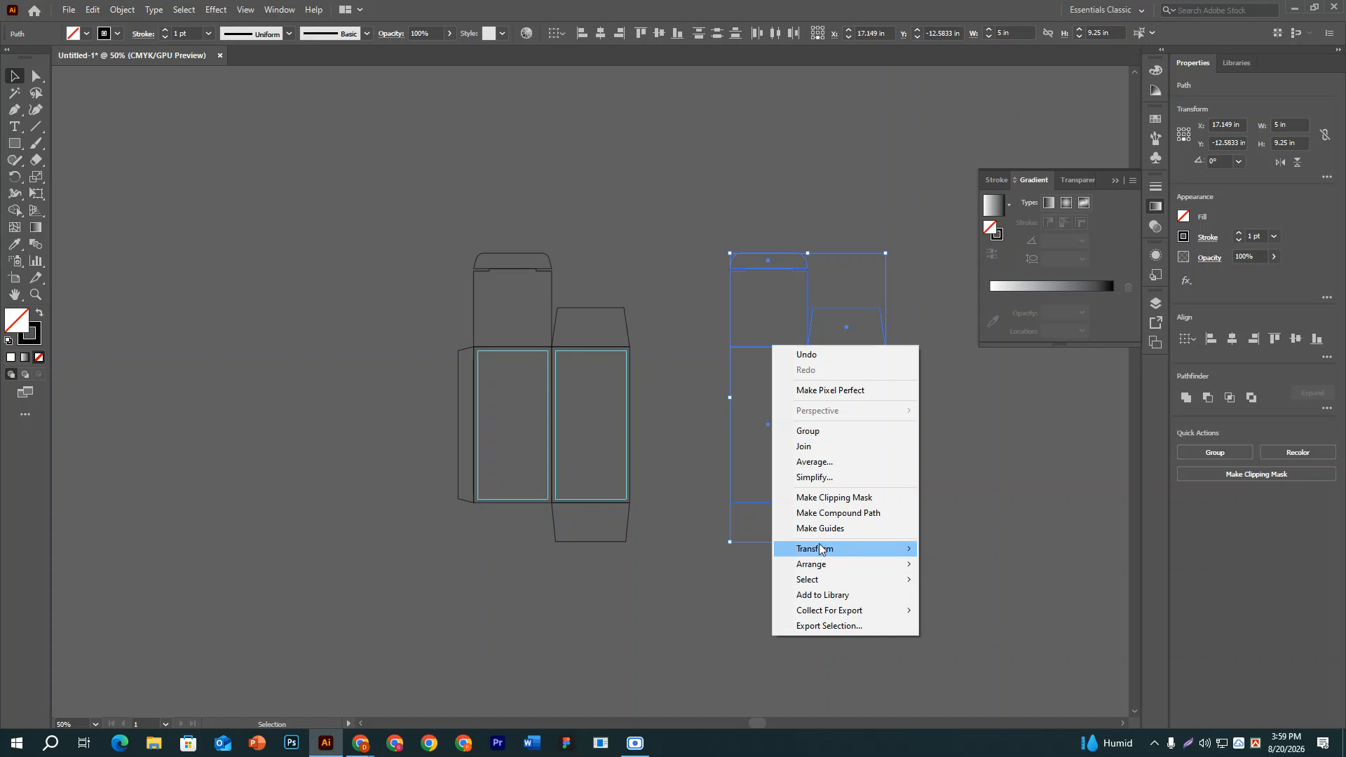
mouse_move(820, 549)
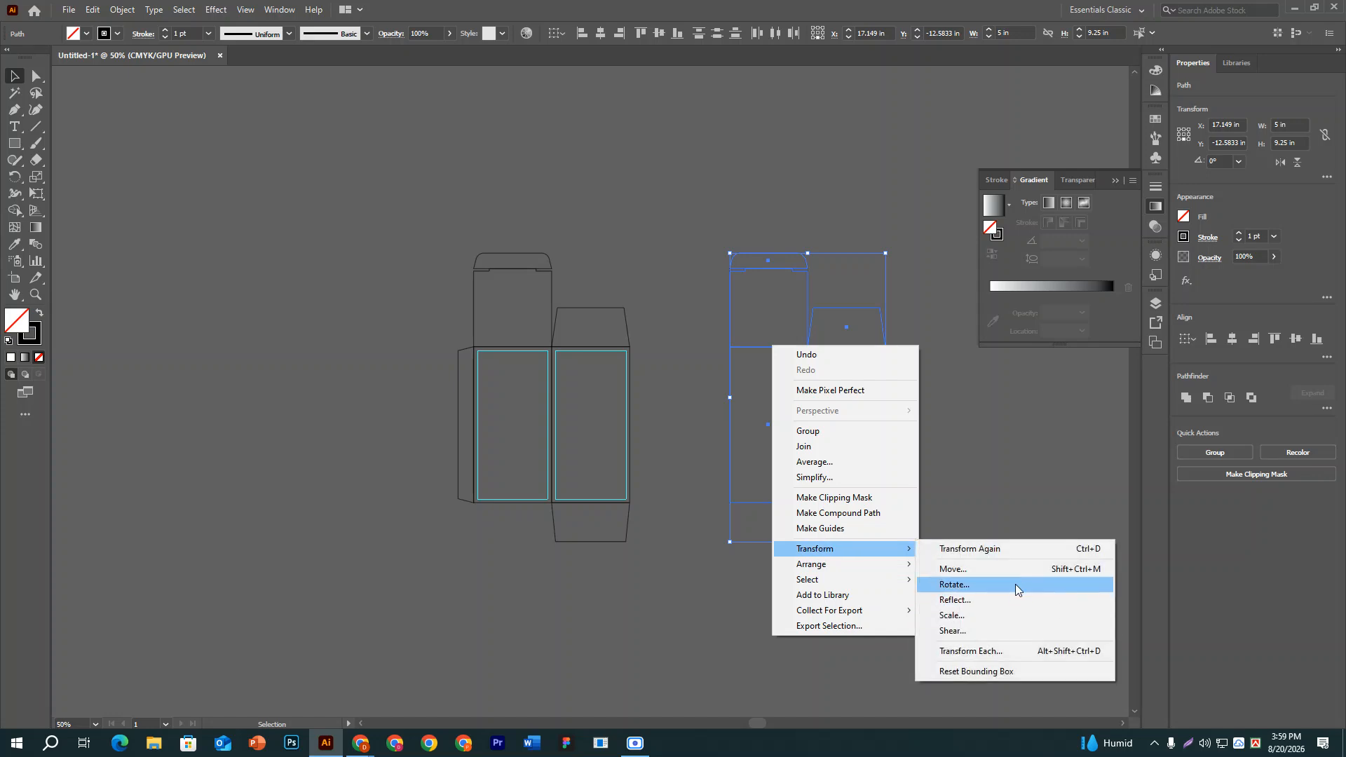
click(1008, 601)
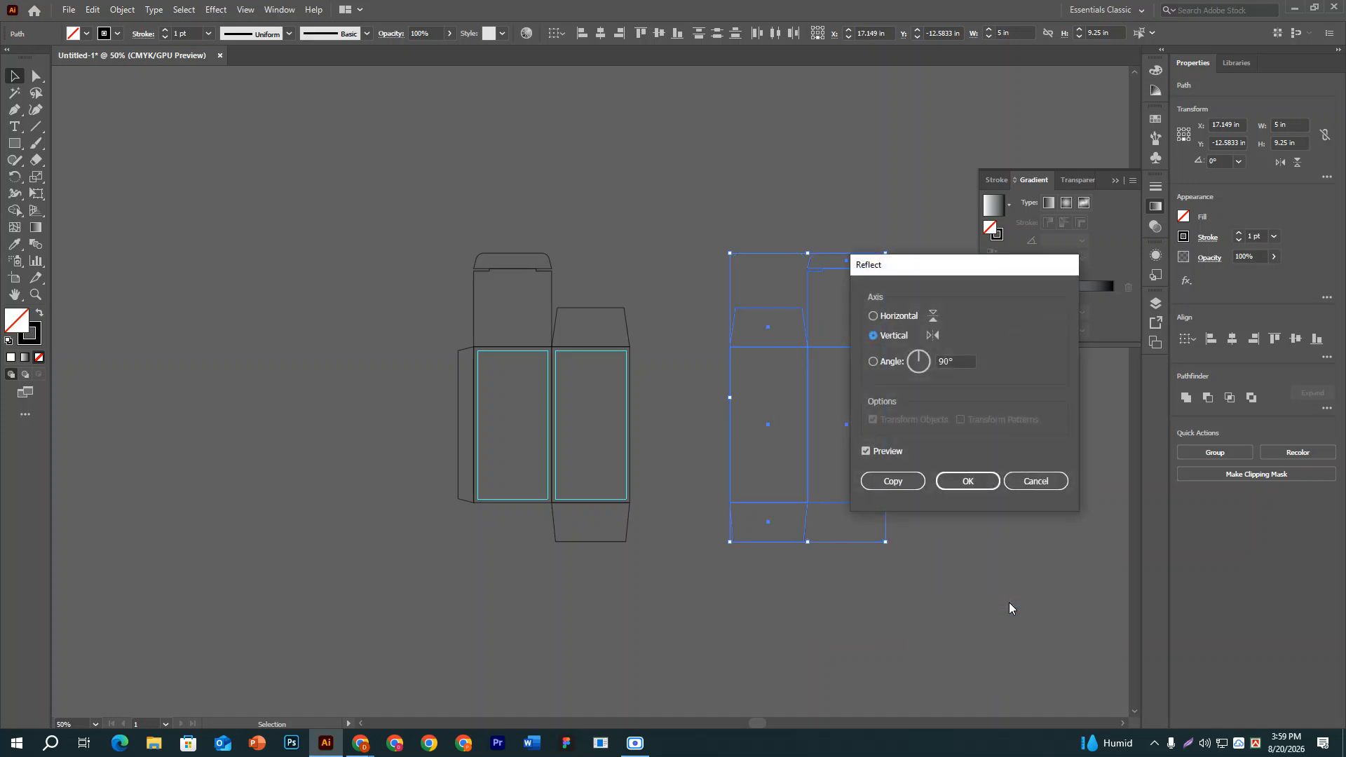
click(954, 481)
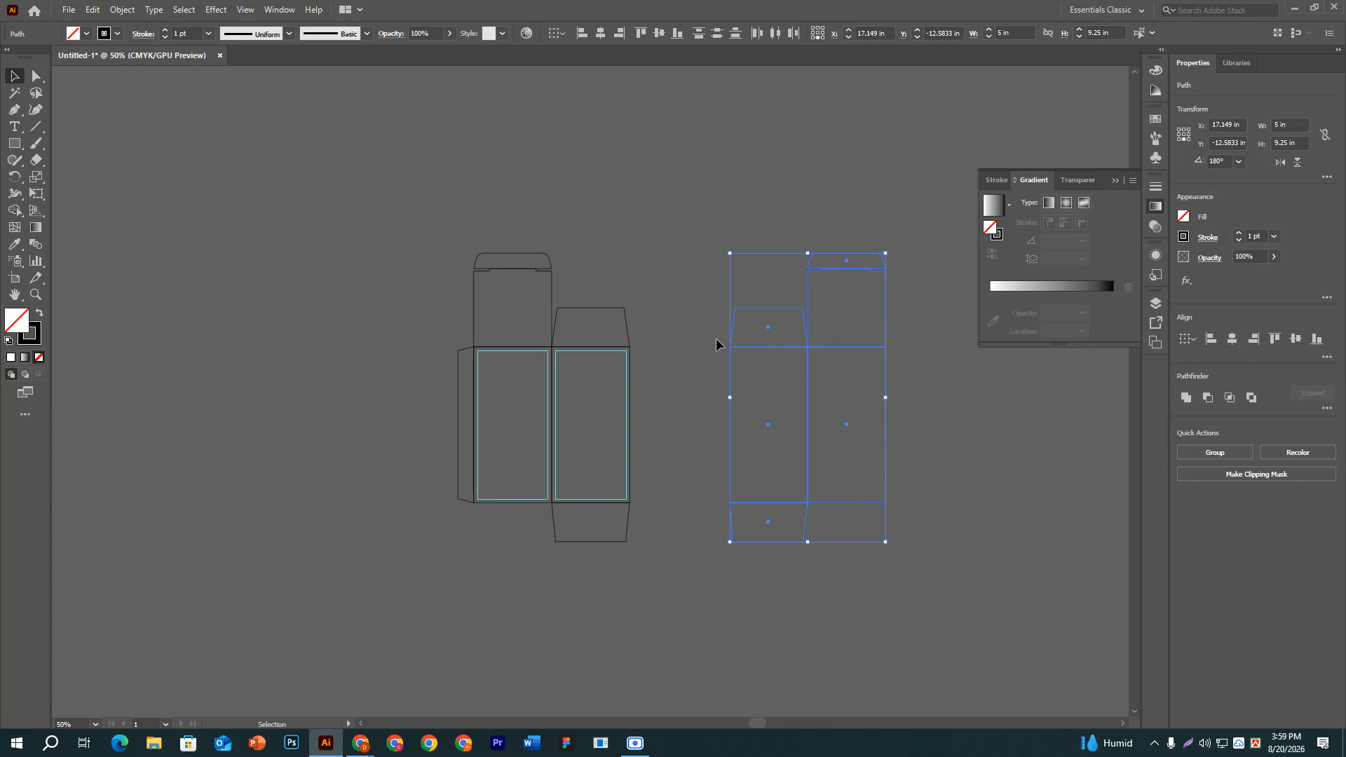
Rotate the copied set 180° and snap it against the right edge of the original panels, level with them, and deselect.
right_click(793, 346)
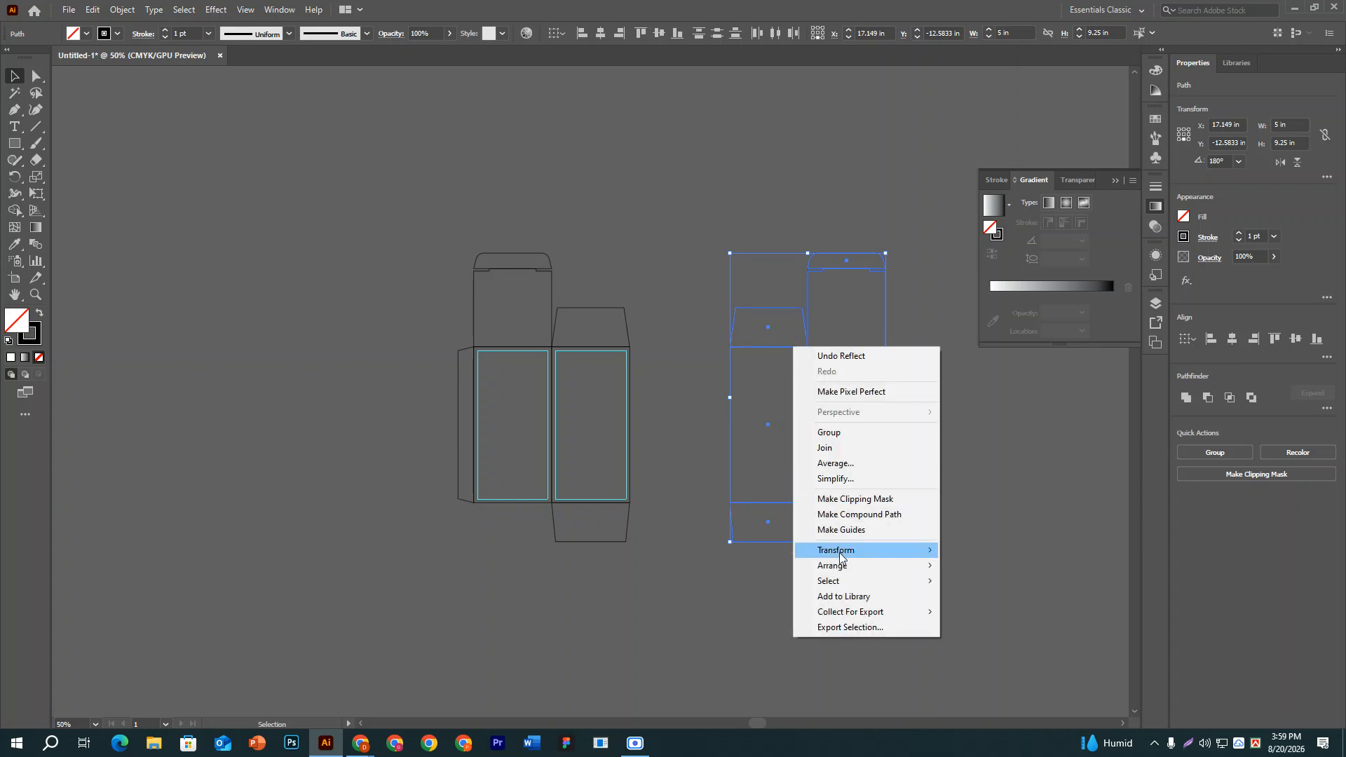
mouse_move(840, 557)
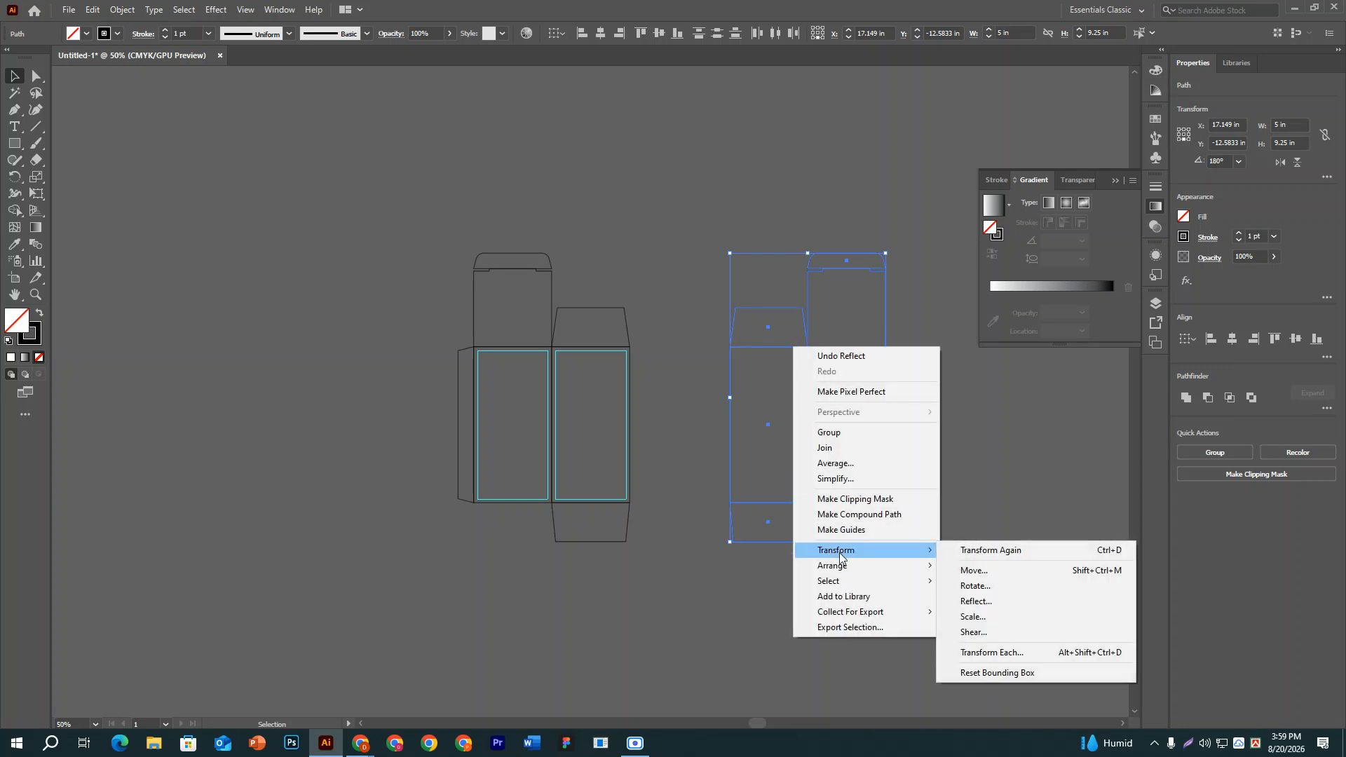
click(999, 587)
text(180)
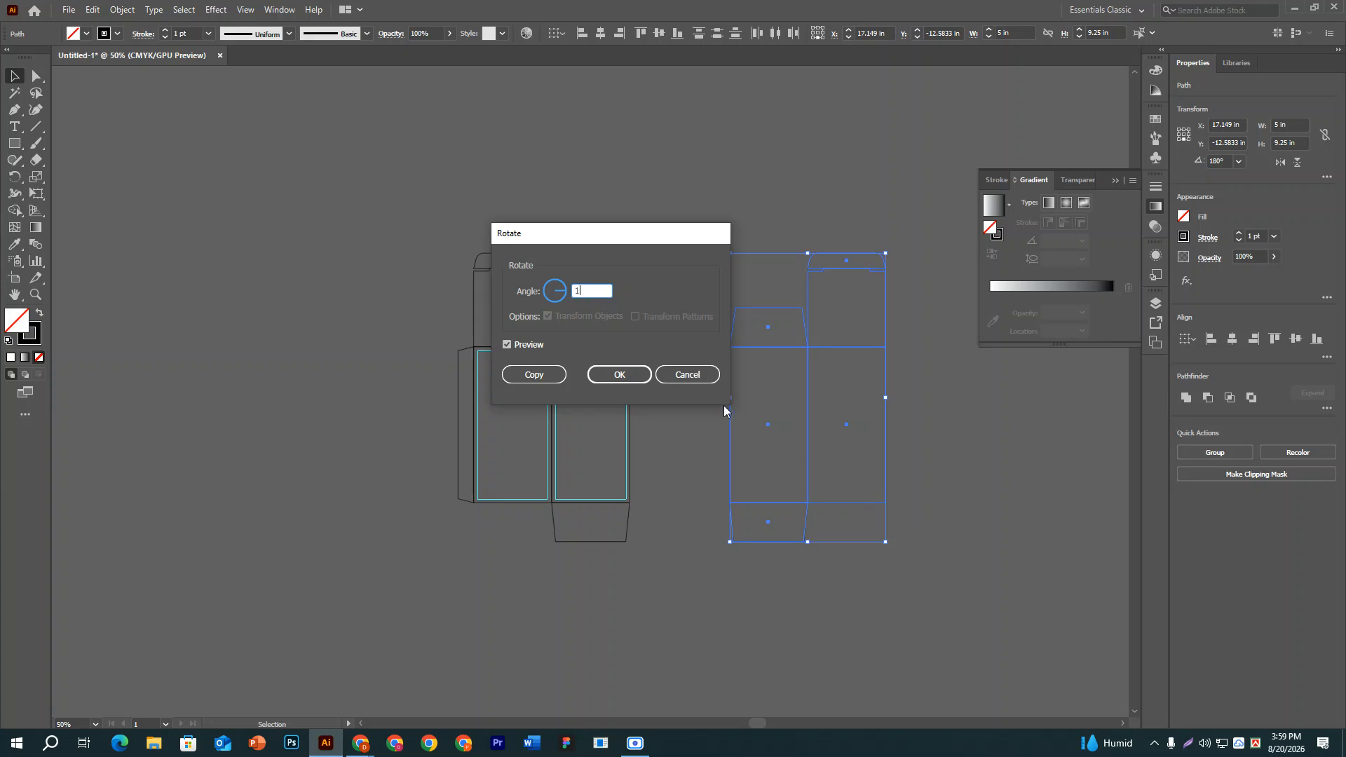
click(621, 375)
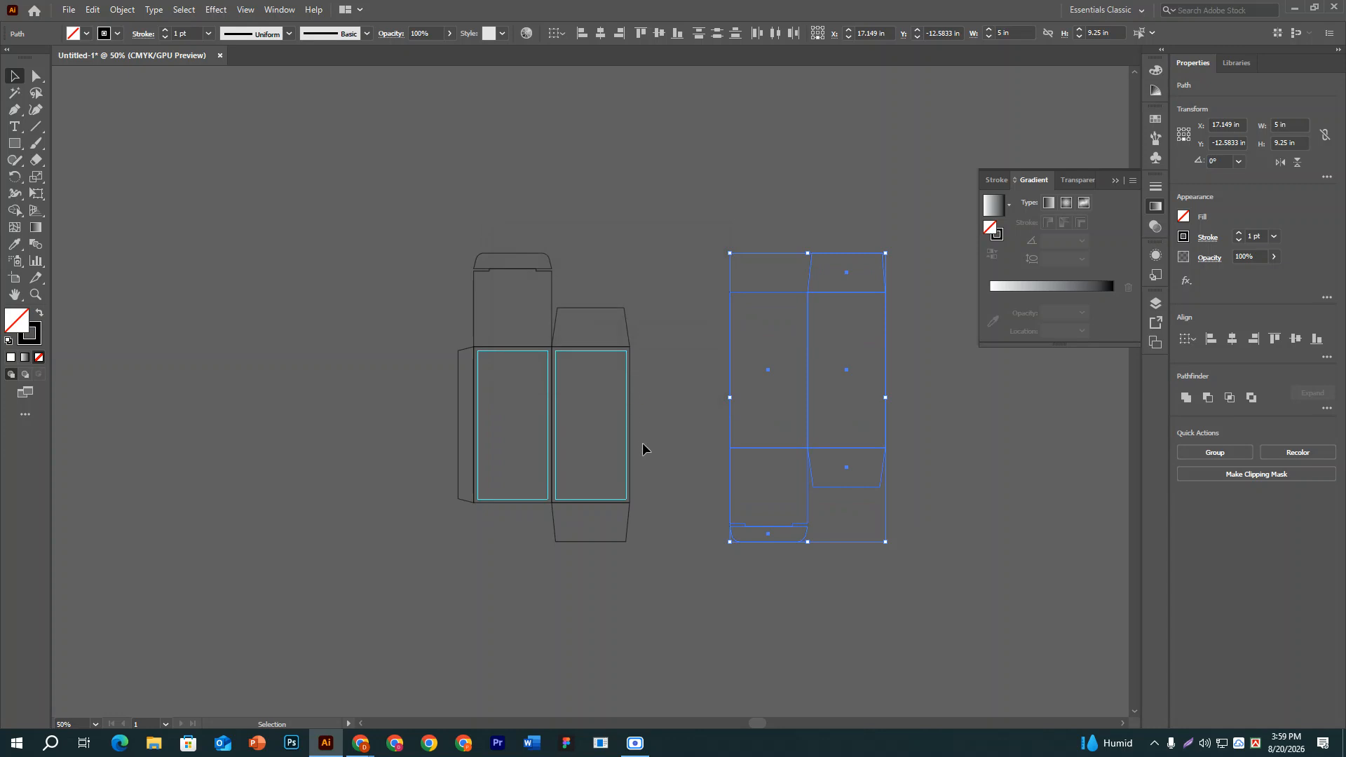
drag(762, 295, 661, 347)
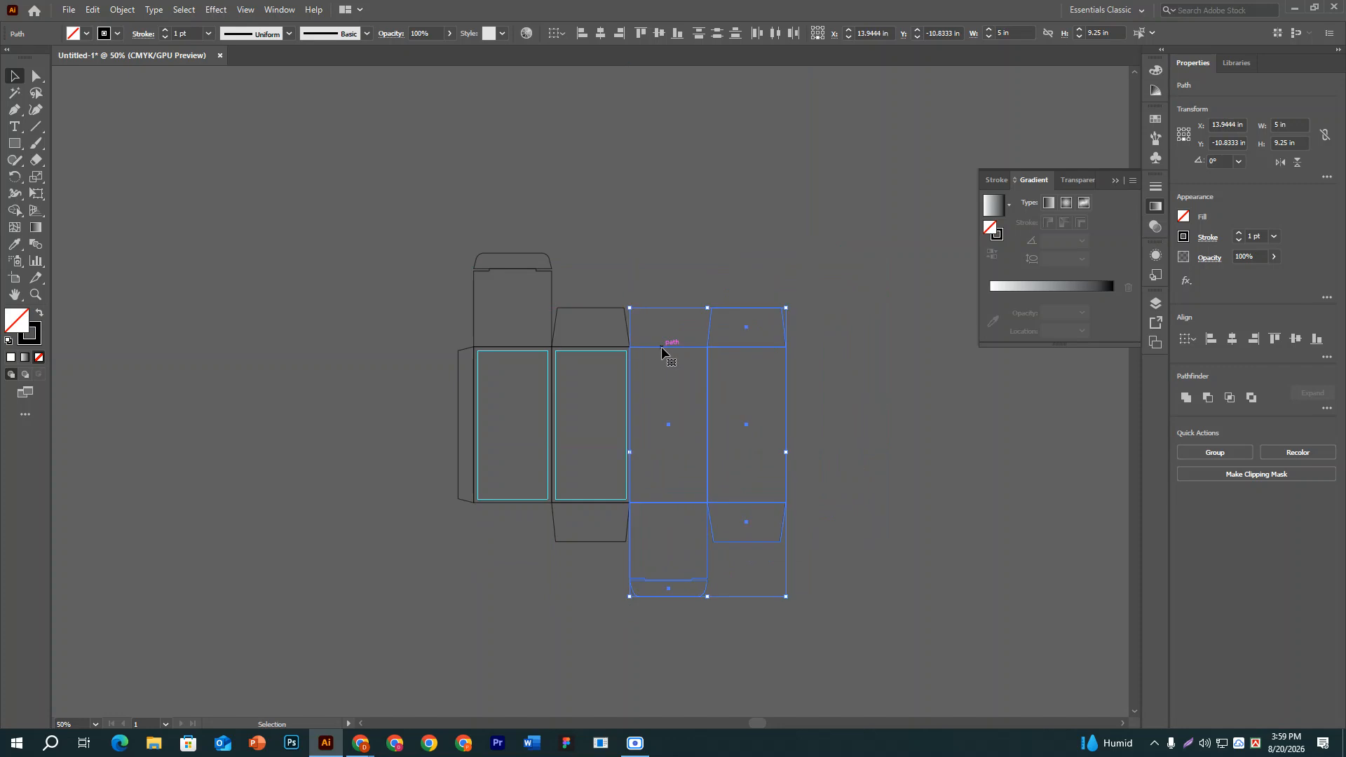
click(847, 409)
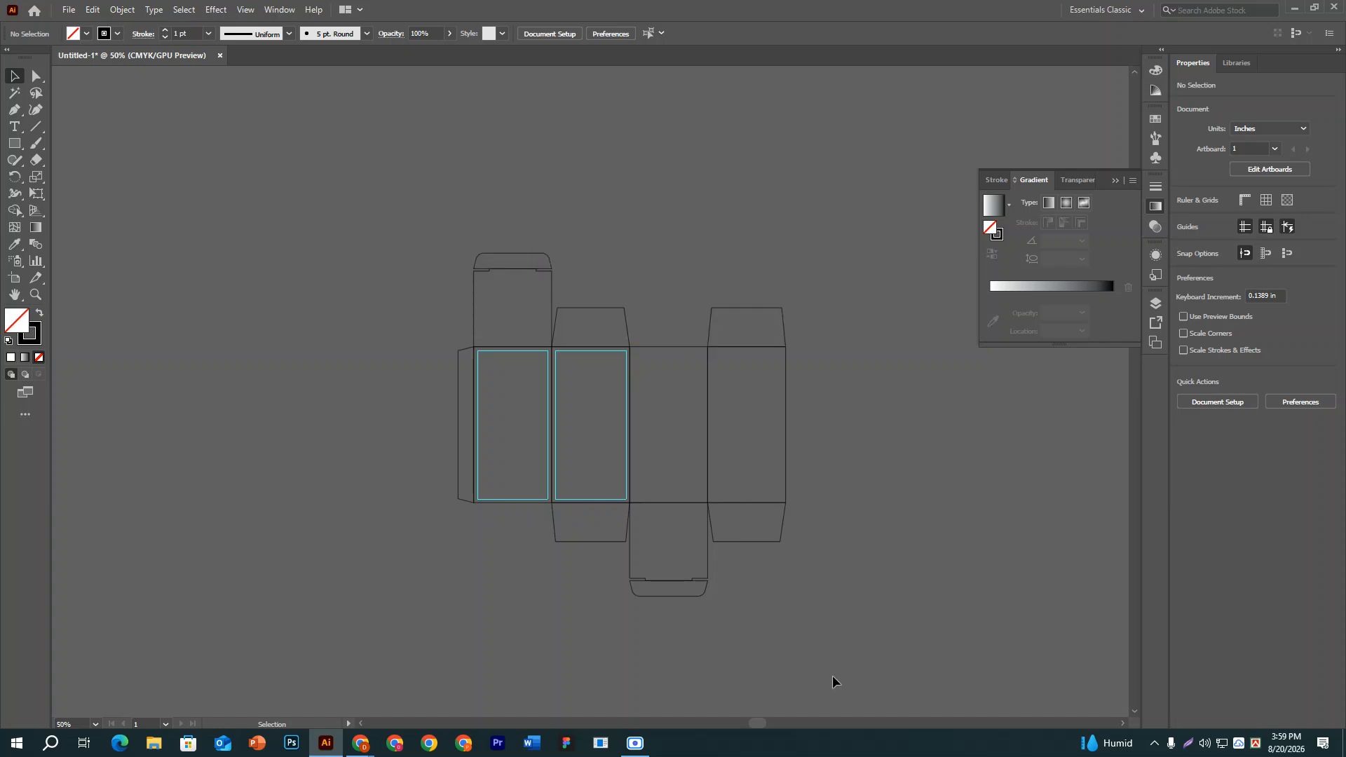
Offset the two copied panels inward by 0.125 in with mitered joins, turn the offset rectangles into guides, and deselect.
key(ctrl+equal)
key(ctrl+equal)
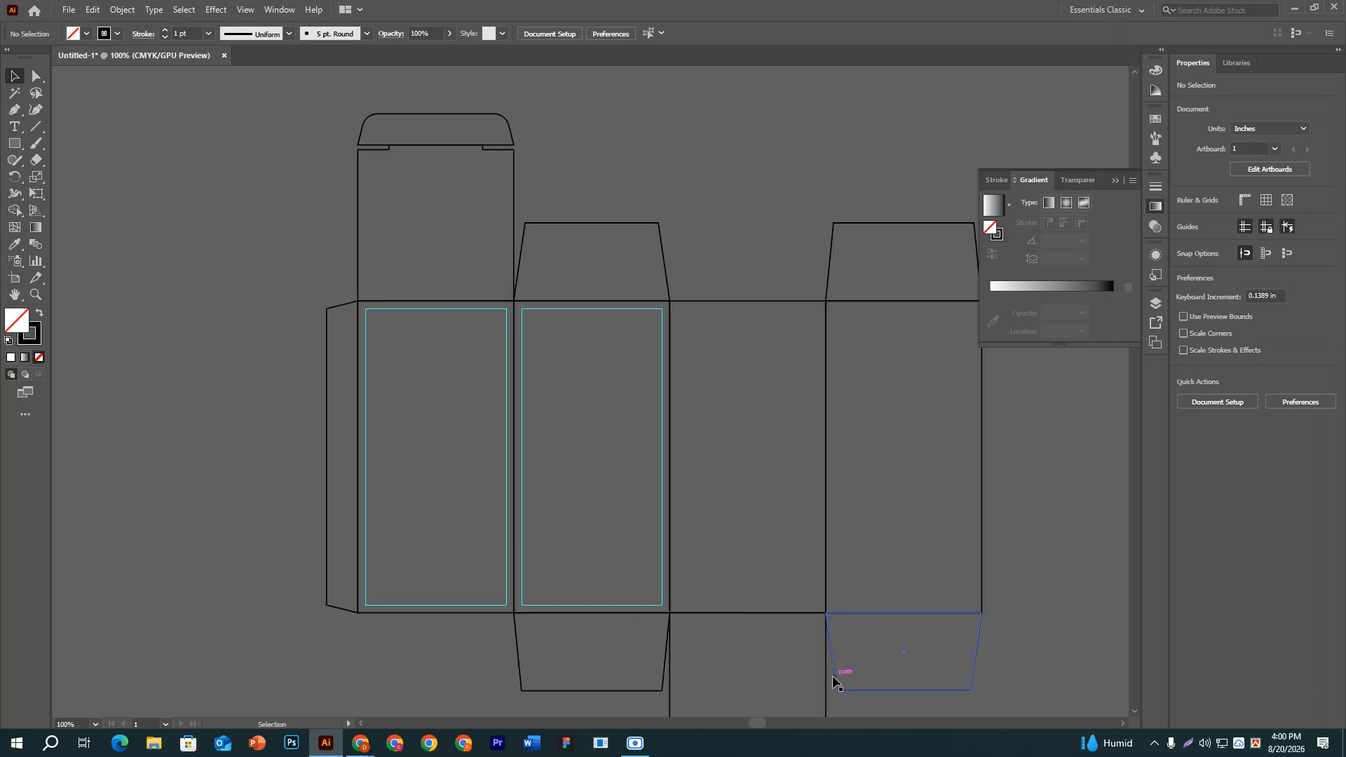
drag(1069, 589, 948, 454)
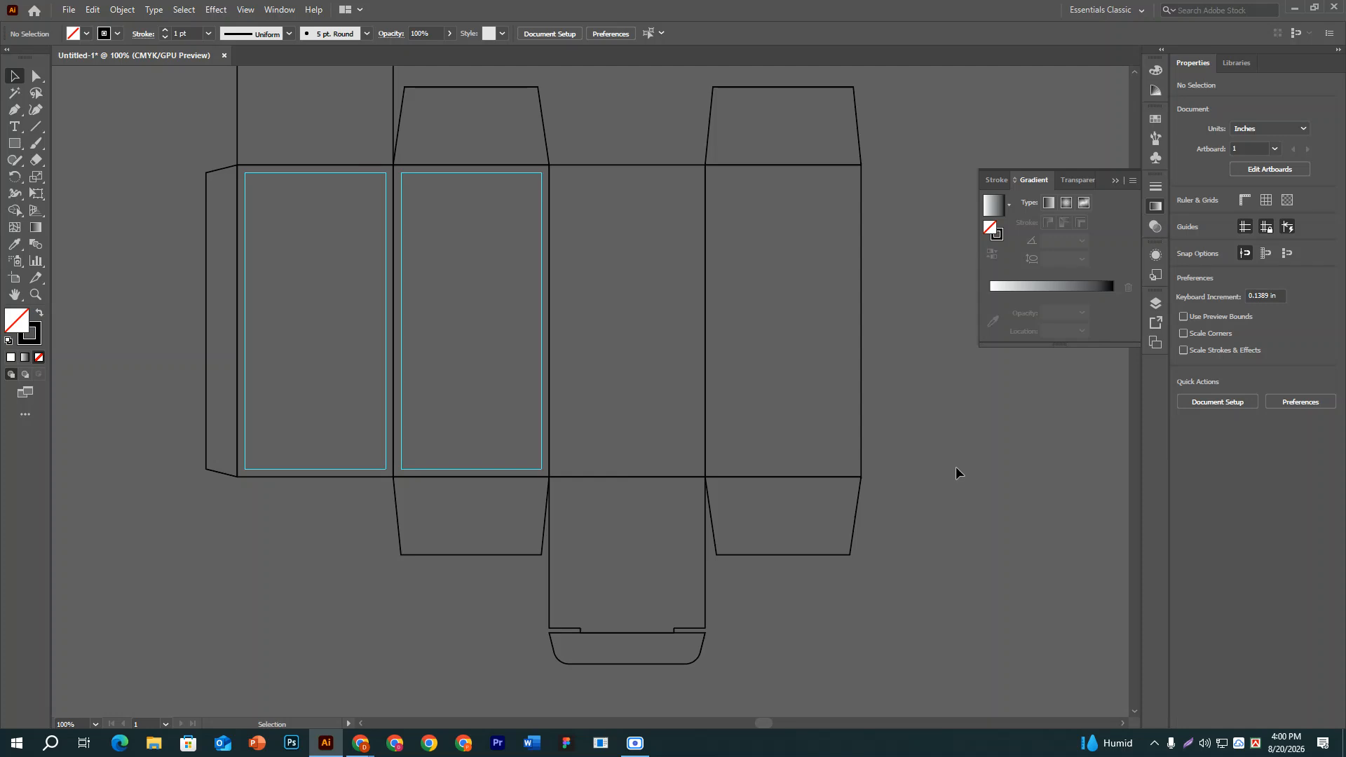
click(659, 378)
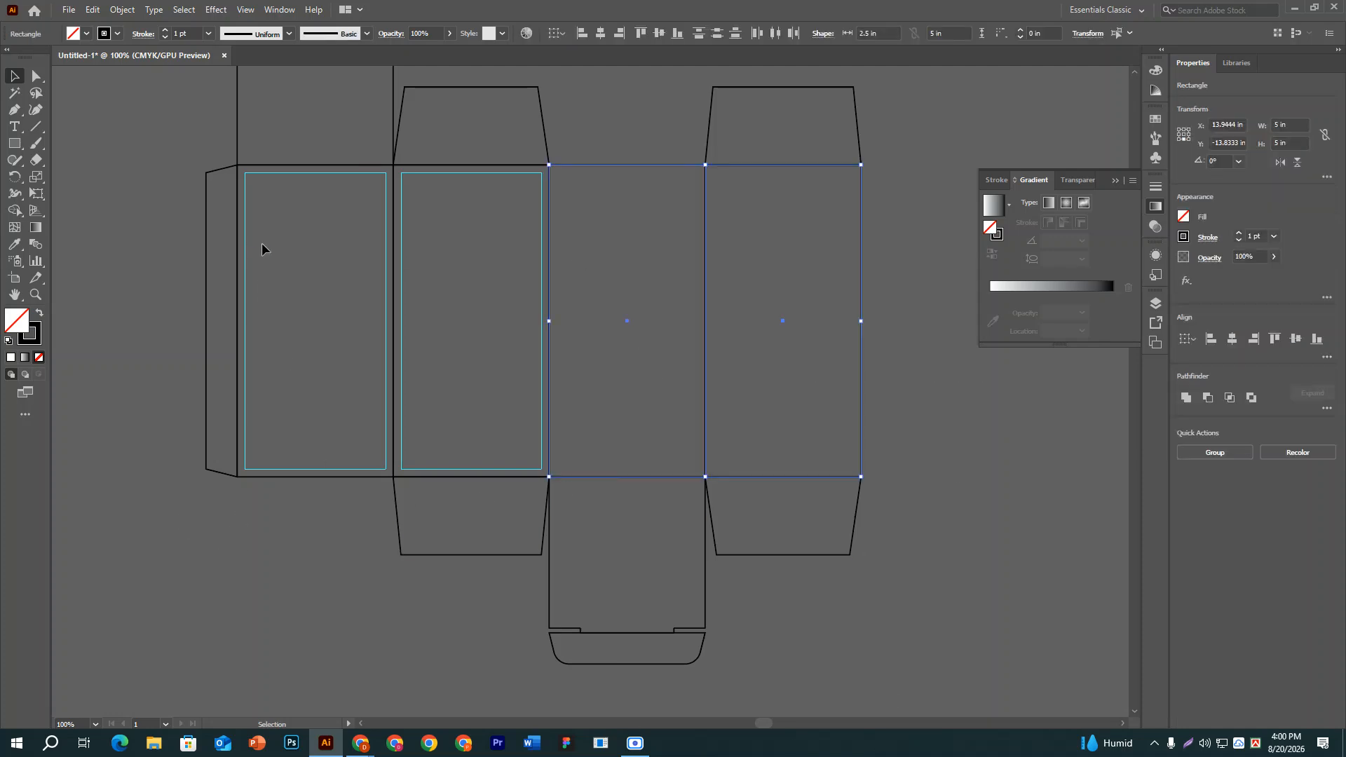
click(933, 369)
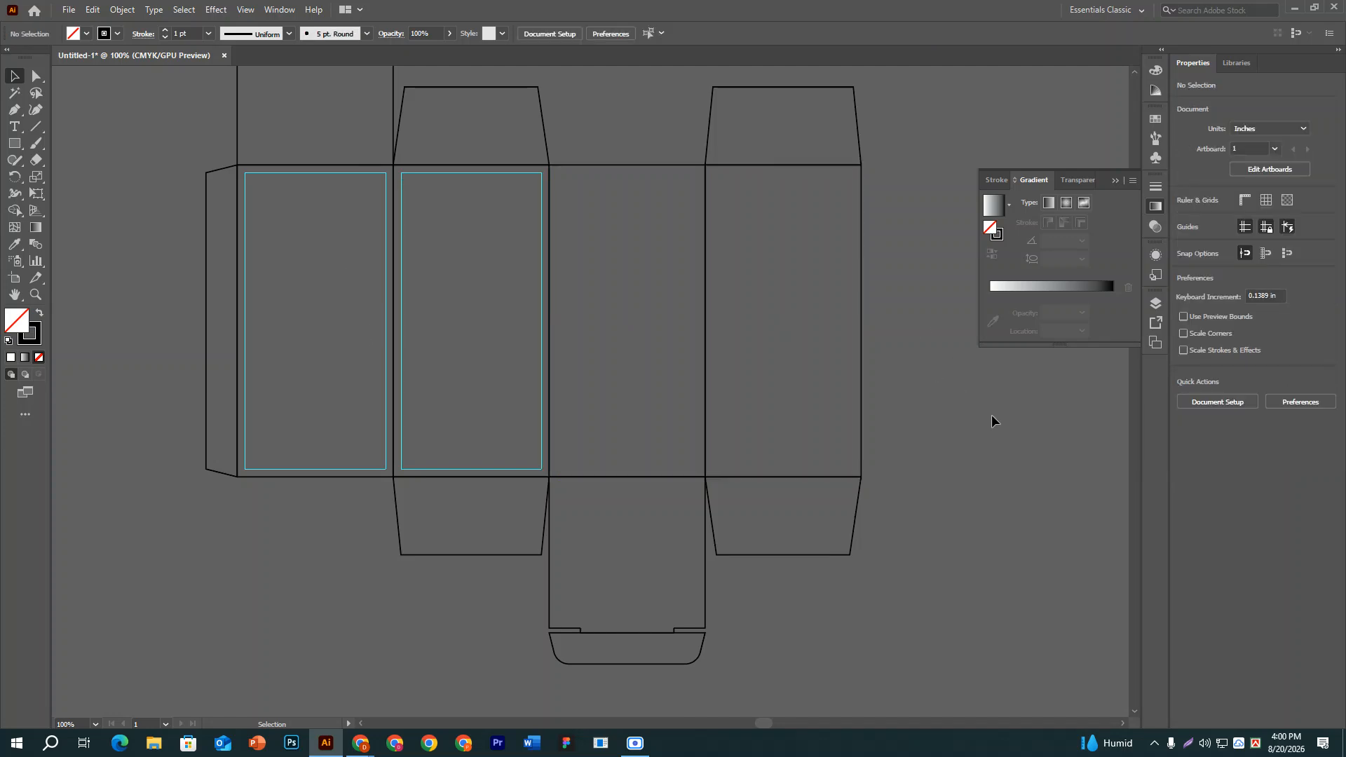
drag(592, 338, 592, 337)
click(882, 420)
drag(588, 300, 587, 300)
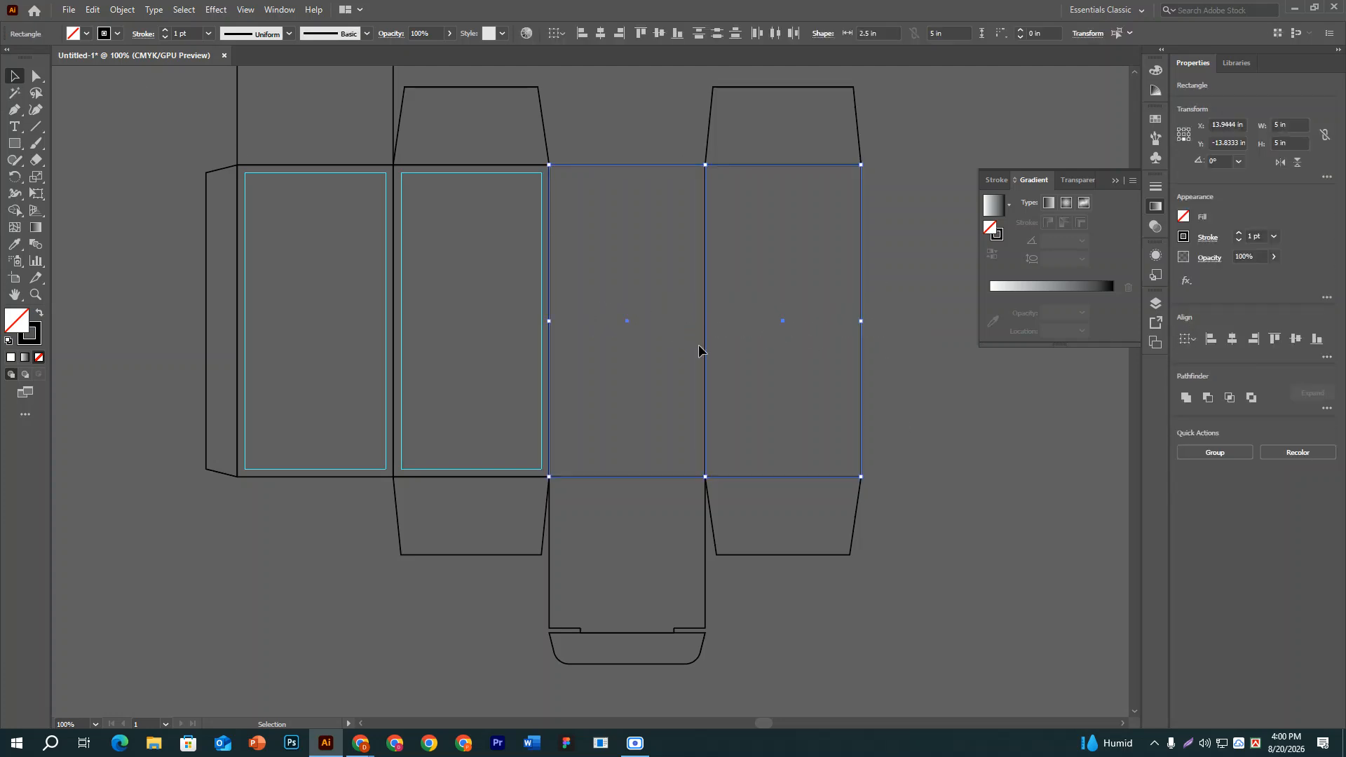
click(119, 15)
mouse_move(153, 350)
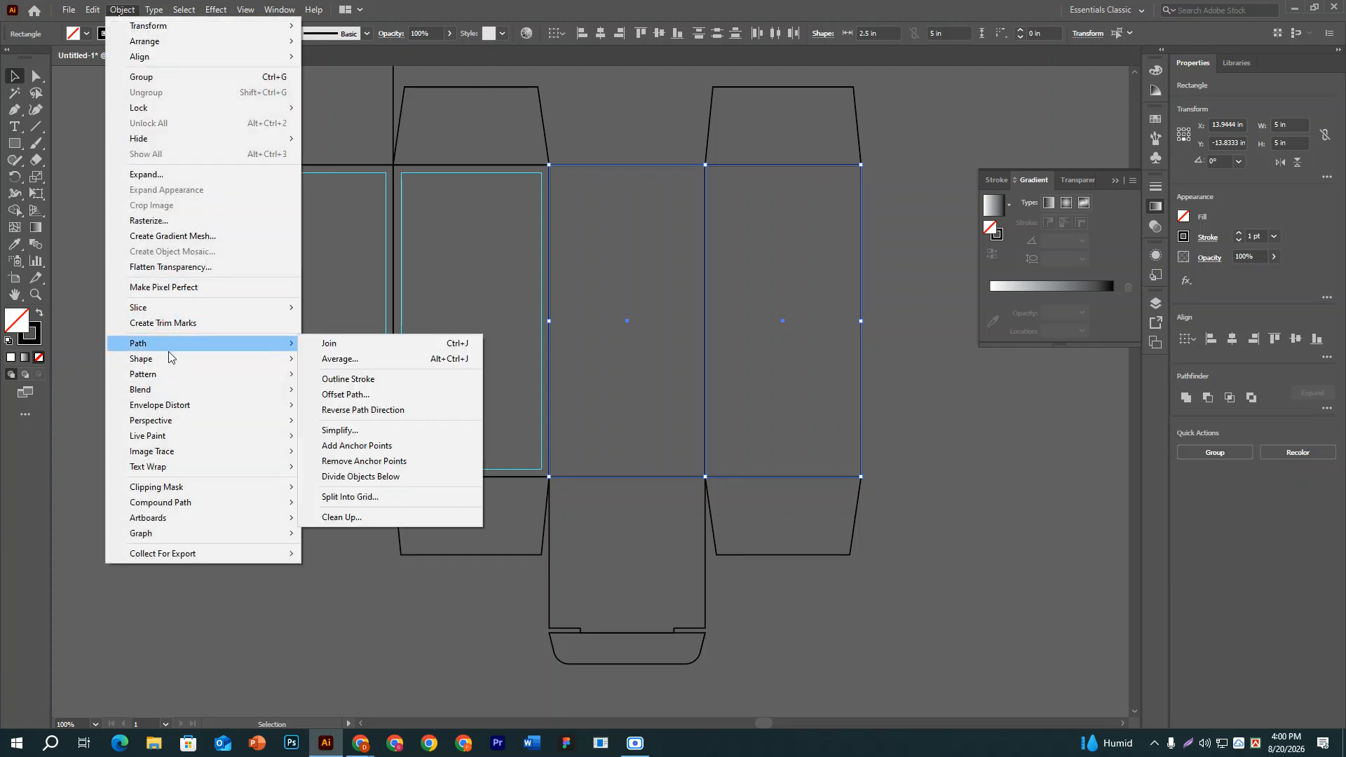
click(390, 395)
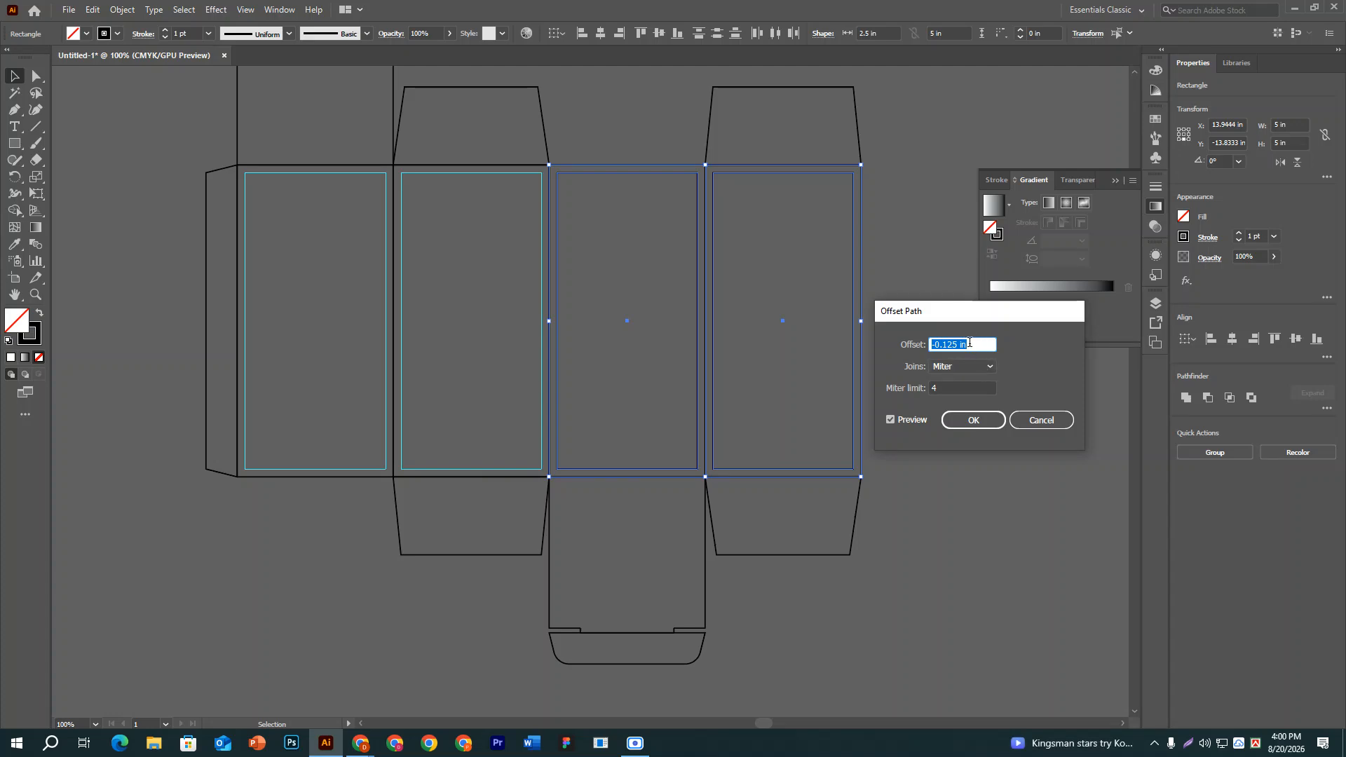
click(971, 421)
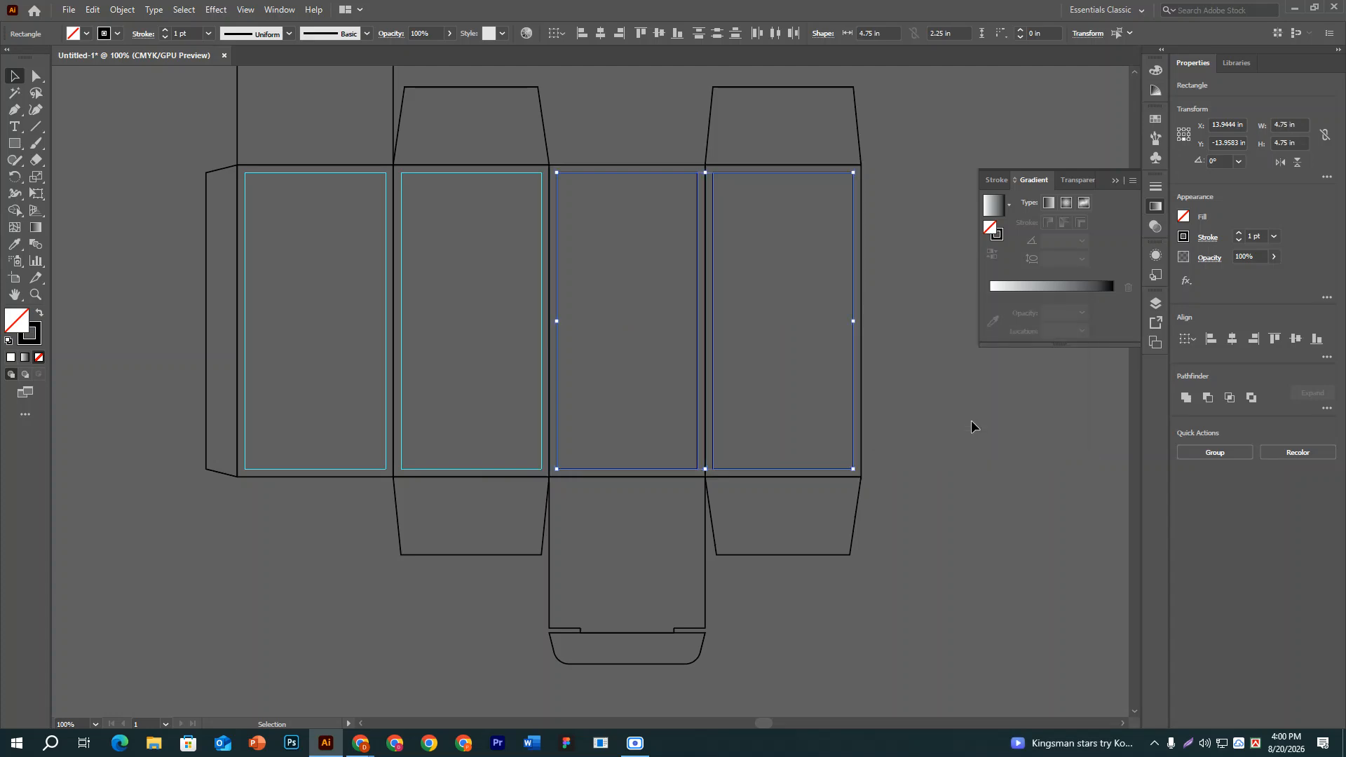
click(971, 426)
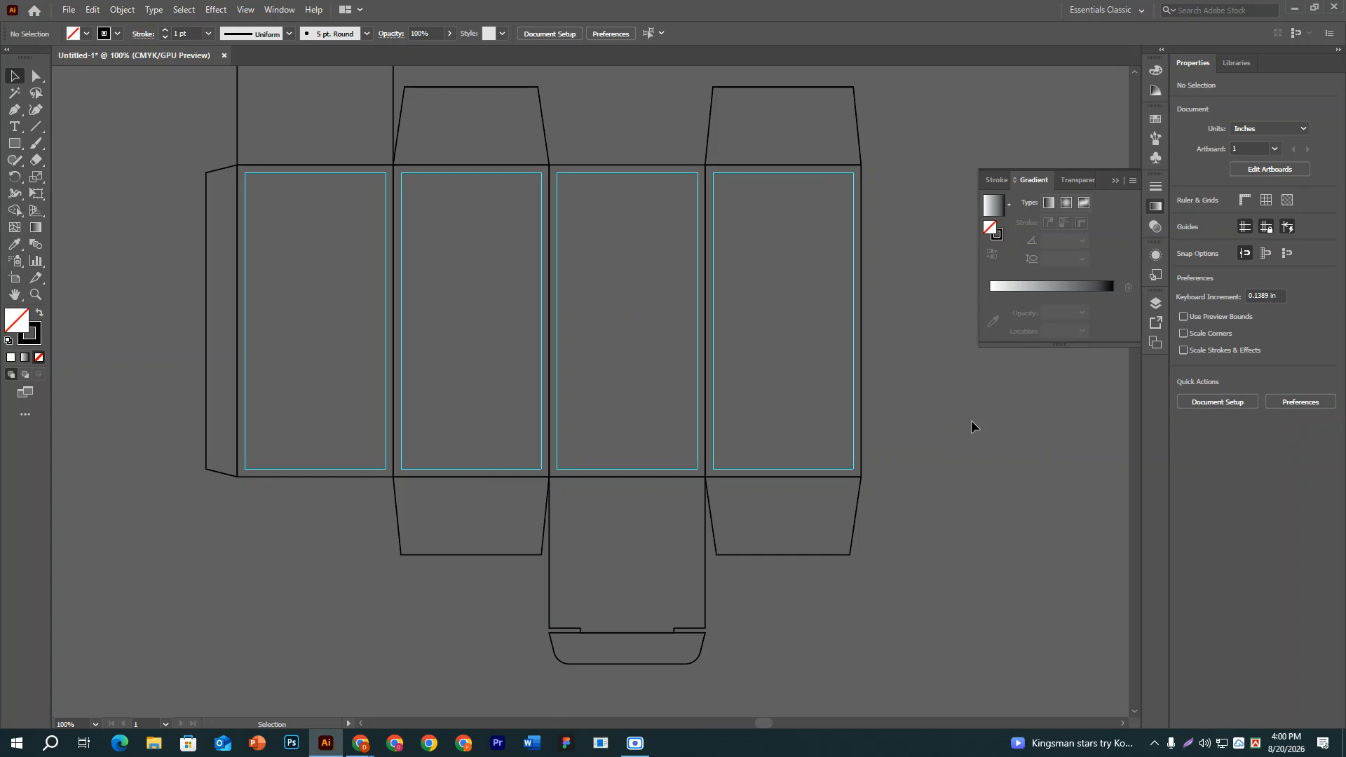
Select the whole dieline, copy it, and paste the copy in exactly the same position.
key(ctrl+minus)
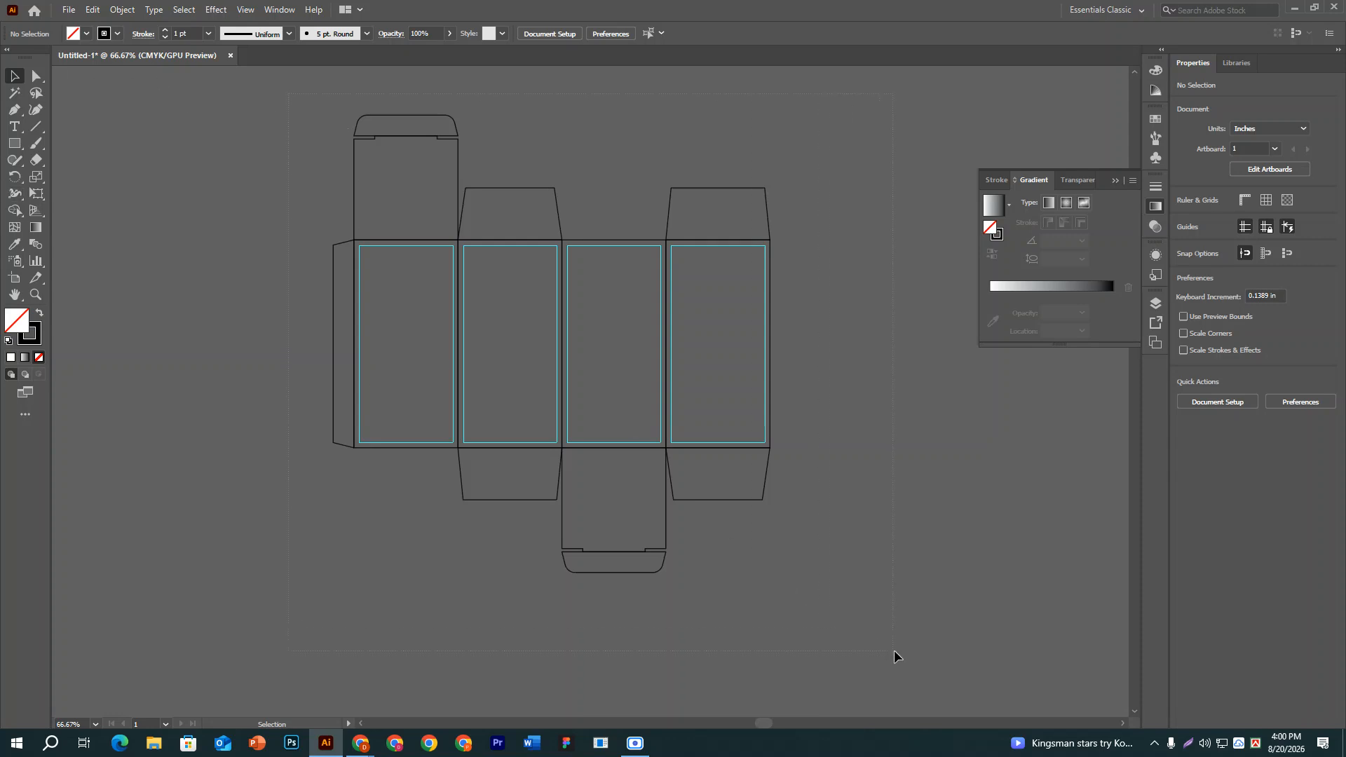
key(ctrl+a)
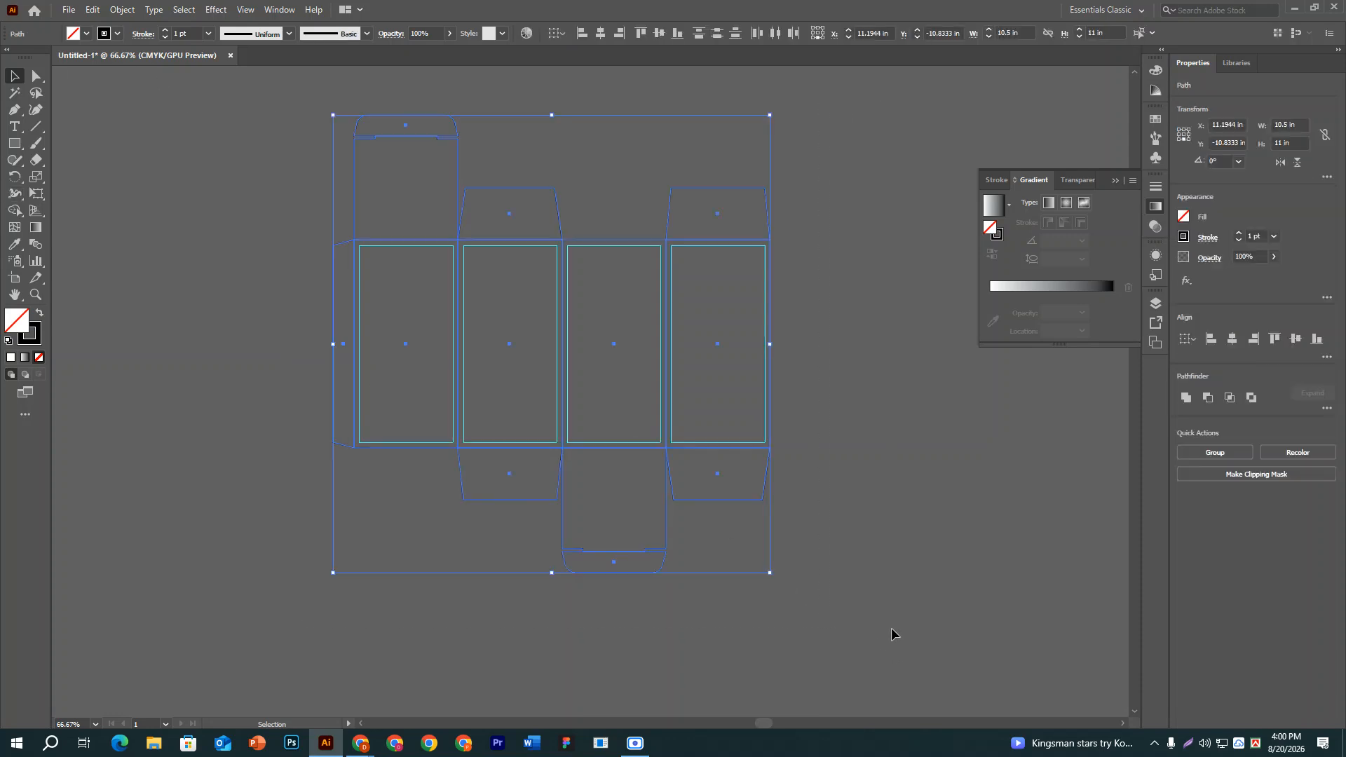
key(a)
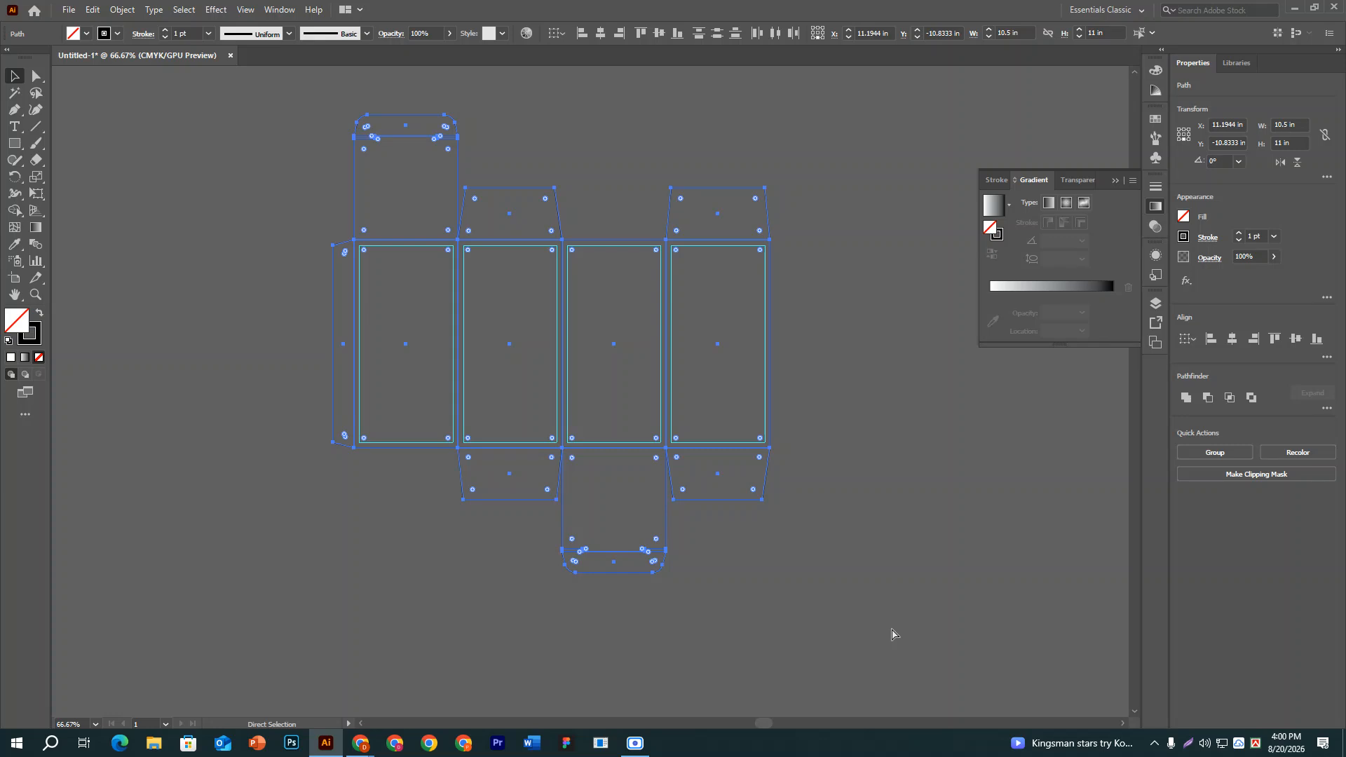
key(v)
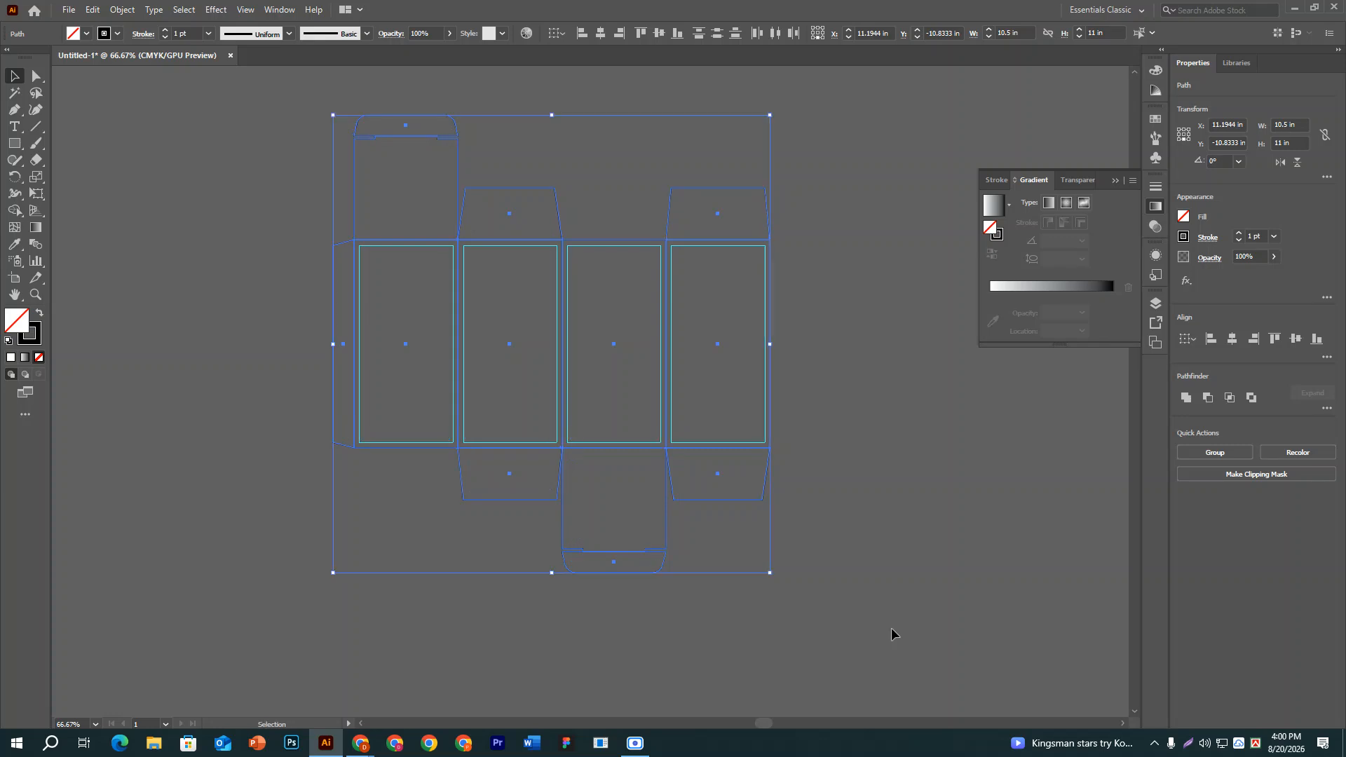
click(98, 12)
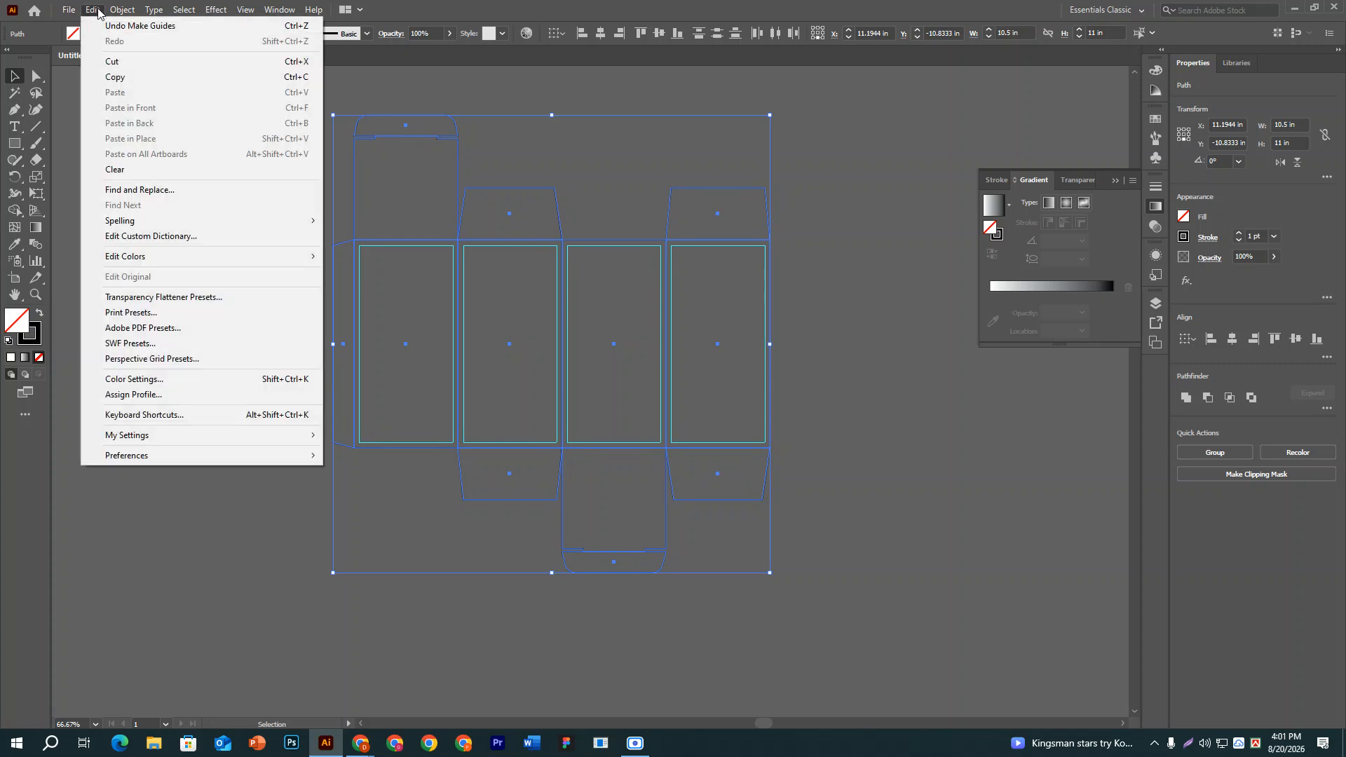
click(116, 76)
click(93, 10)
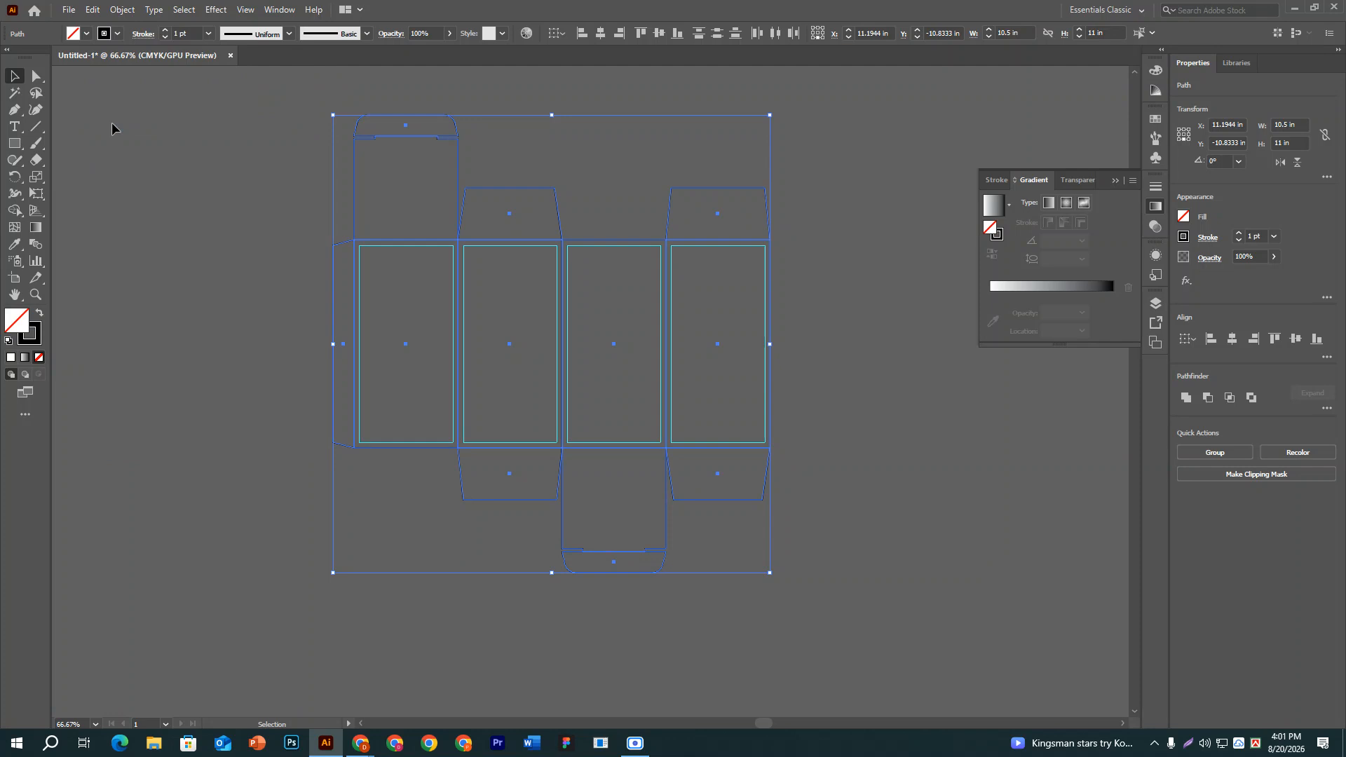
click(1207, 398)
key(ctrl+a)
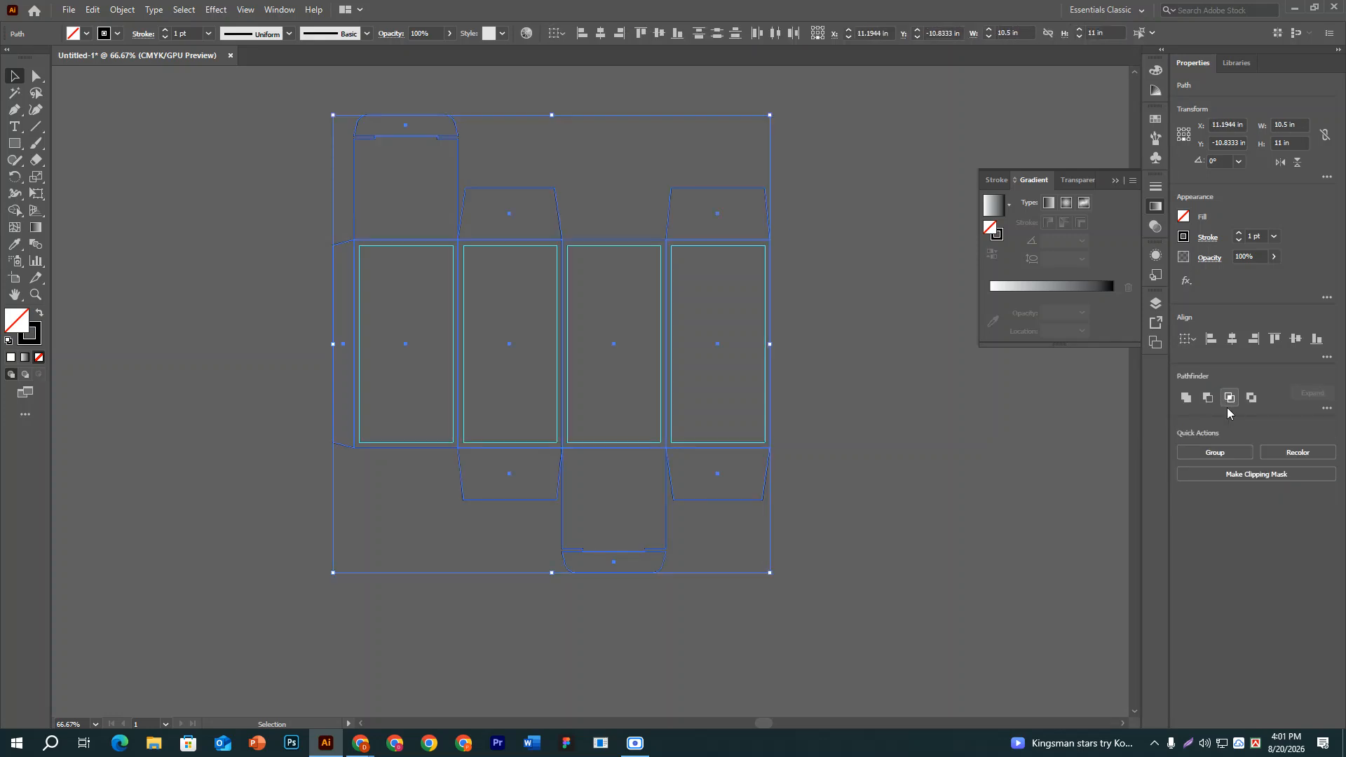
click(1192, 398)
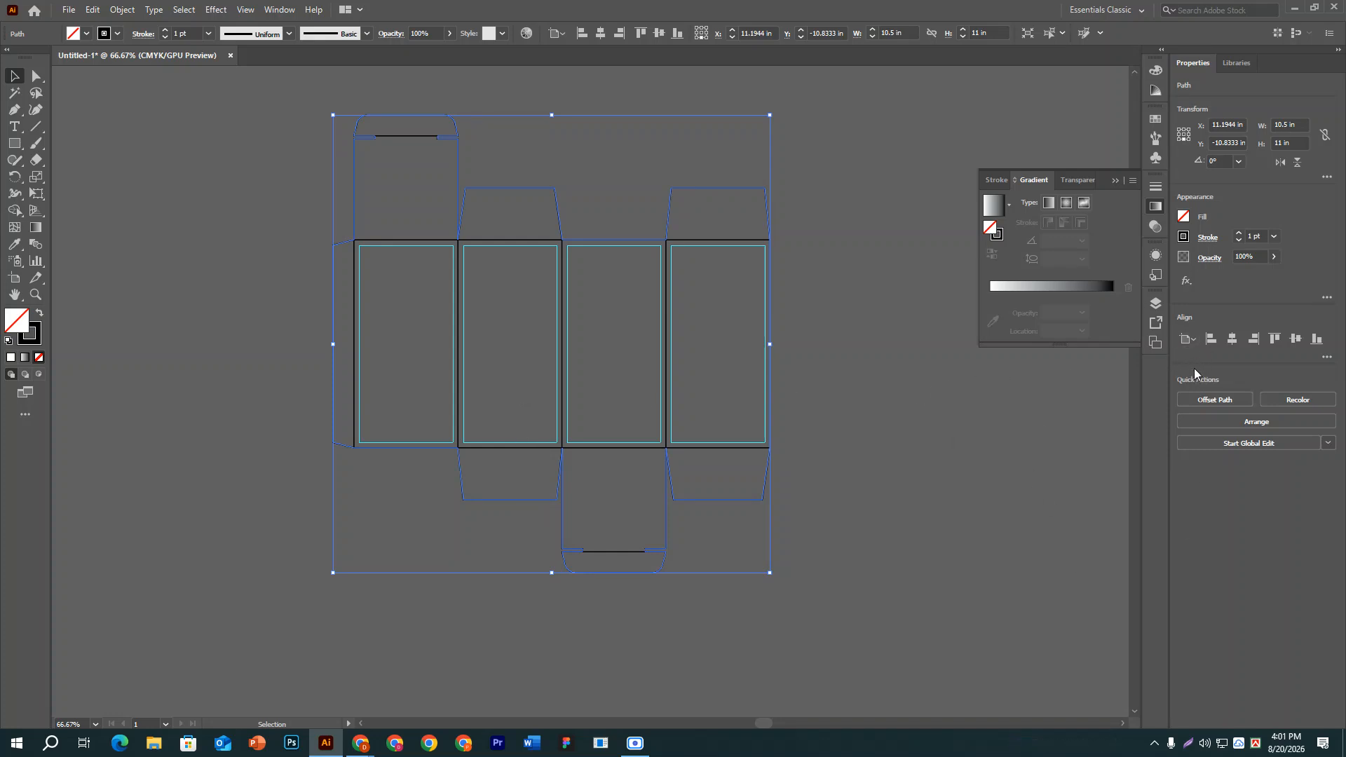
key(ctrl+z)
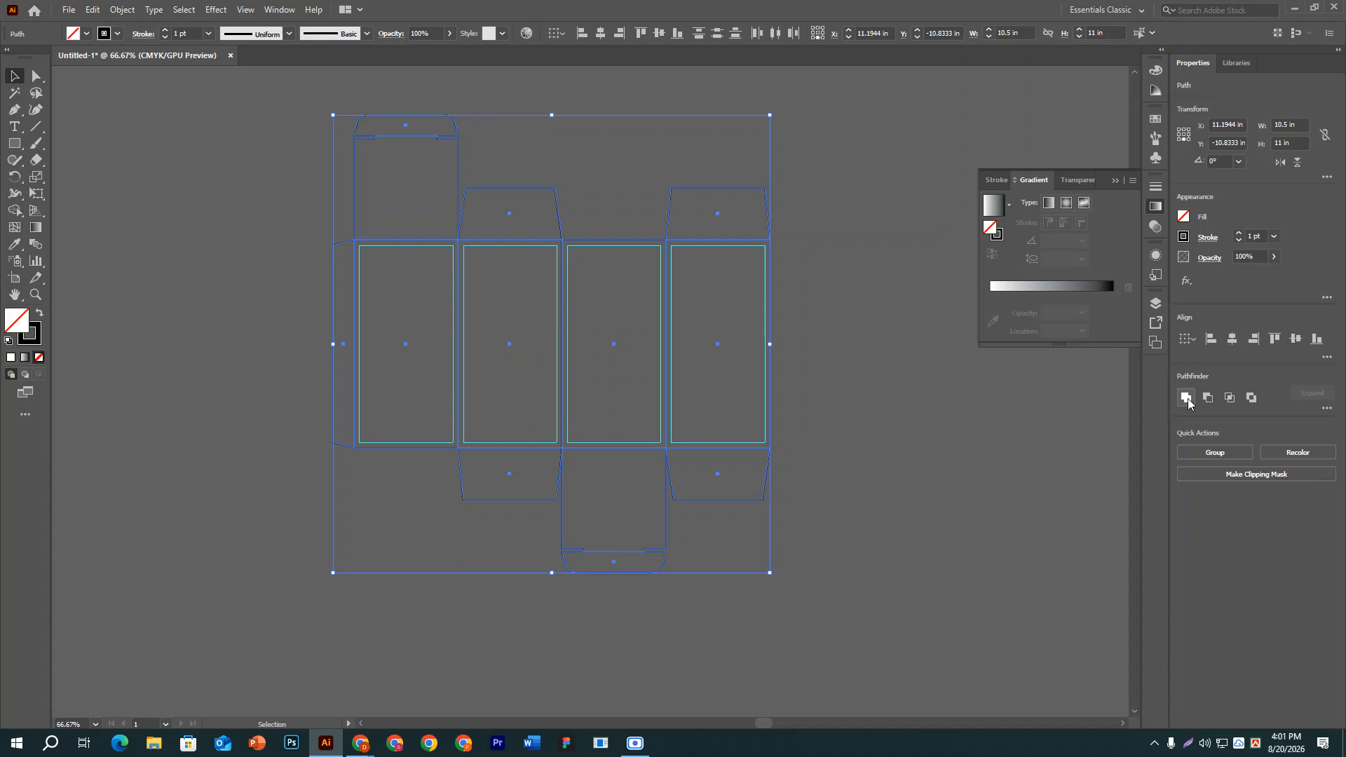
Unite the selected dieline shapes into one outline with Pathfinder and deselect.
click(1185, 398)
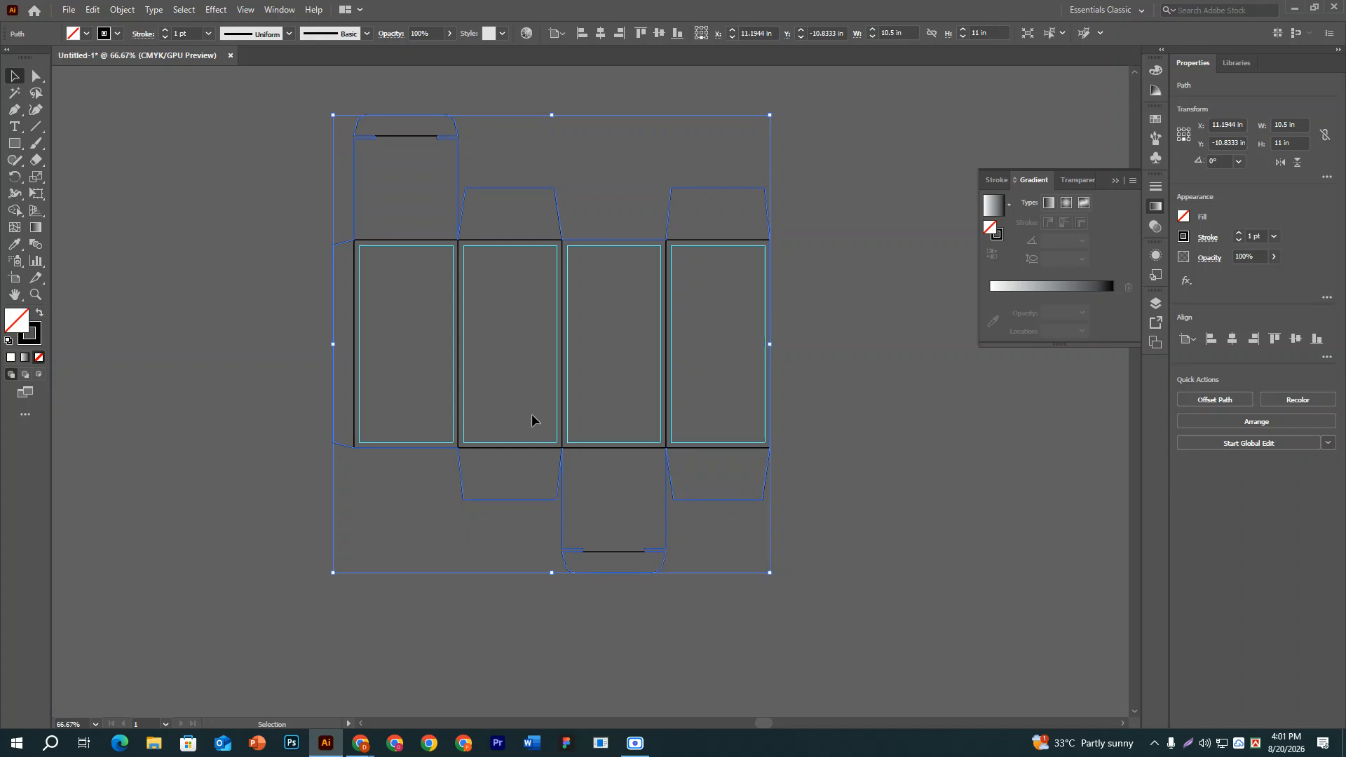
key(a)
key(v)
click(783, 435)
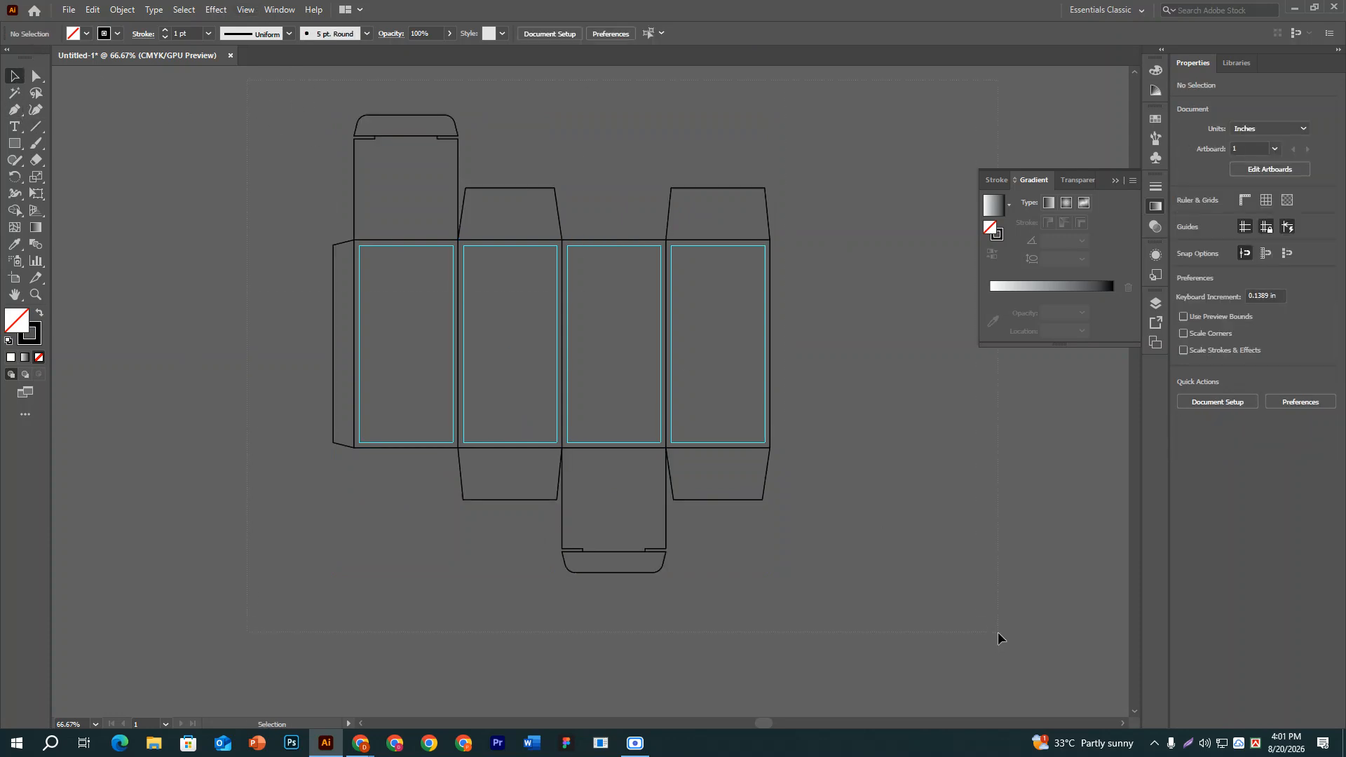
Select the separate panels and flaps, remove their stroke, fill them with white, and deselect.
key(ctrl+a)
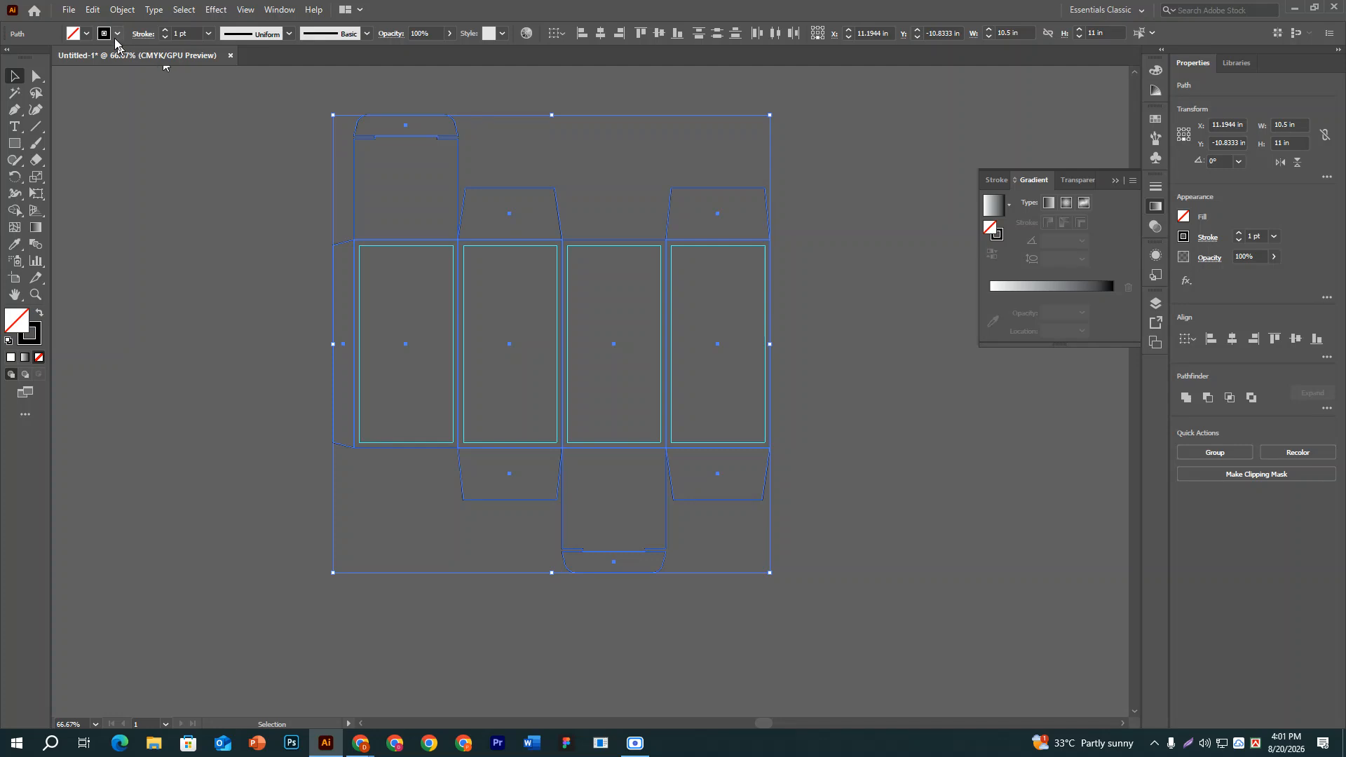
click(116, 39)
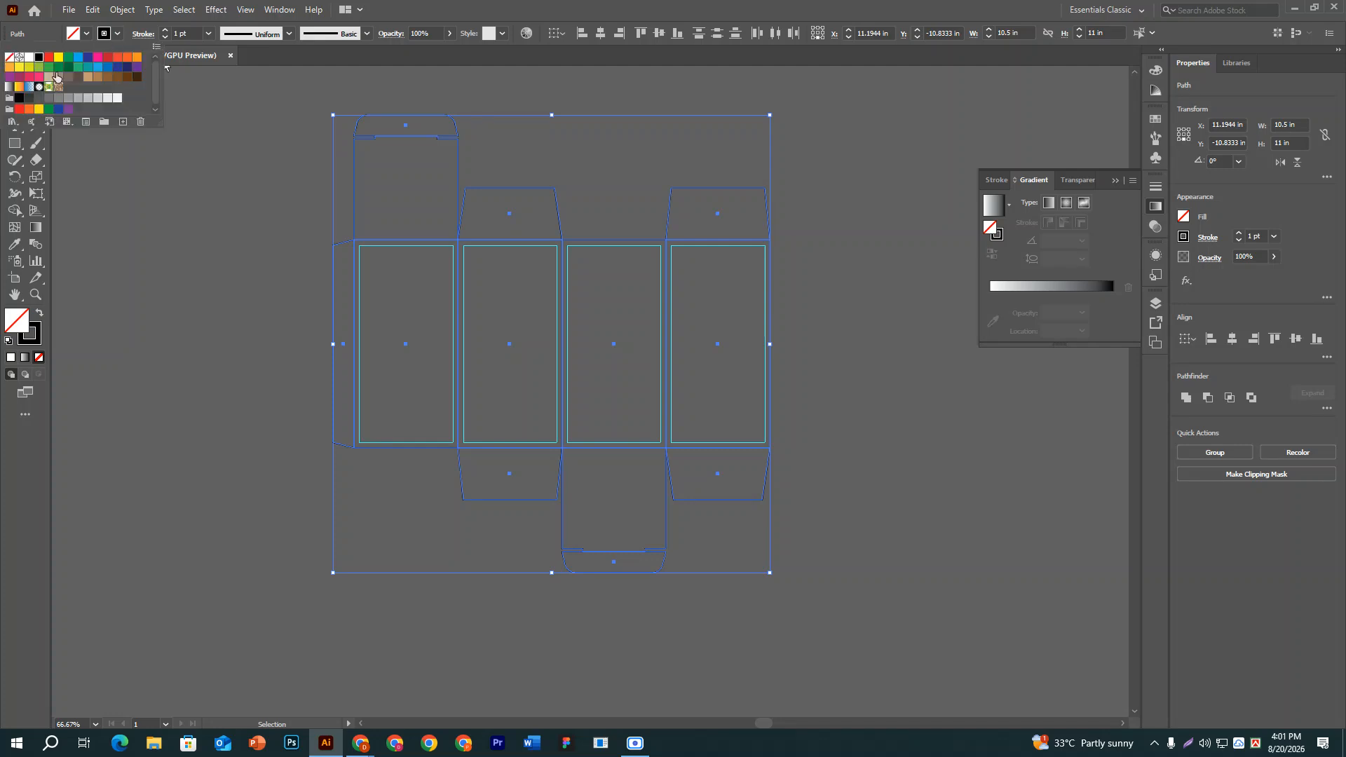
click(9, 60)
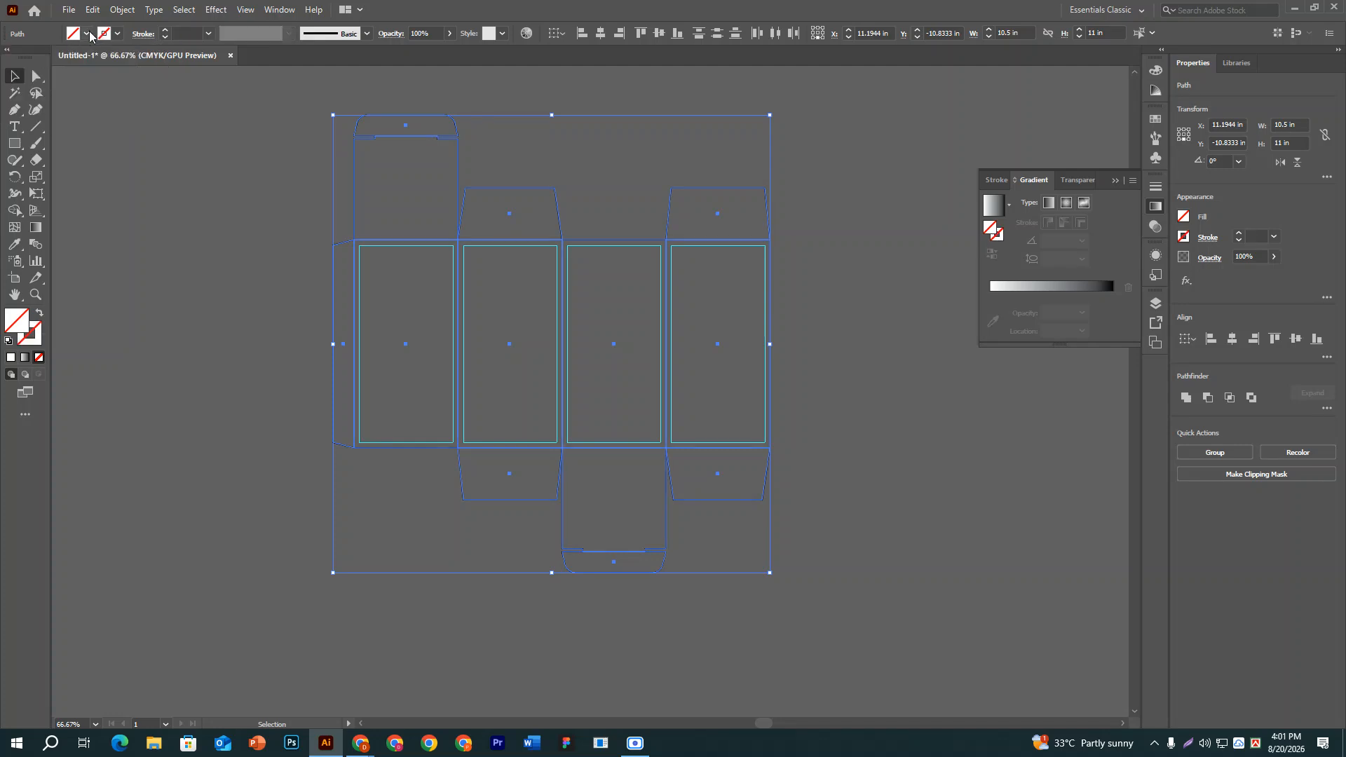
click(88, 34)
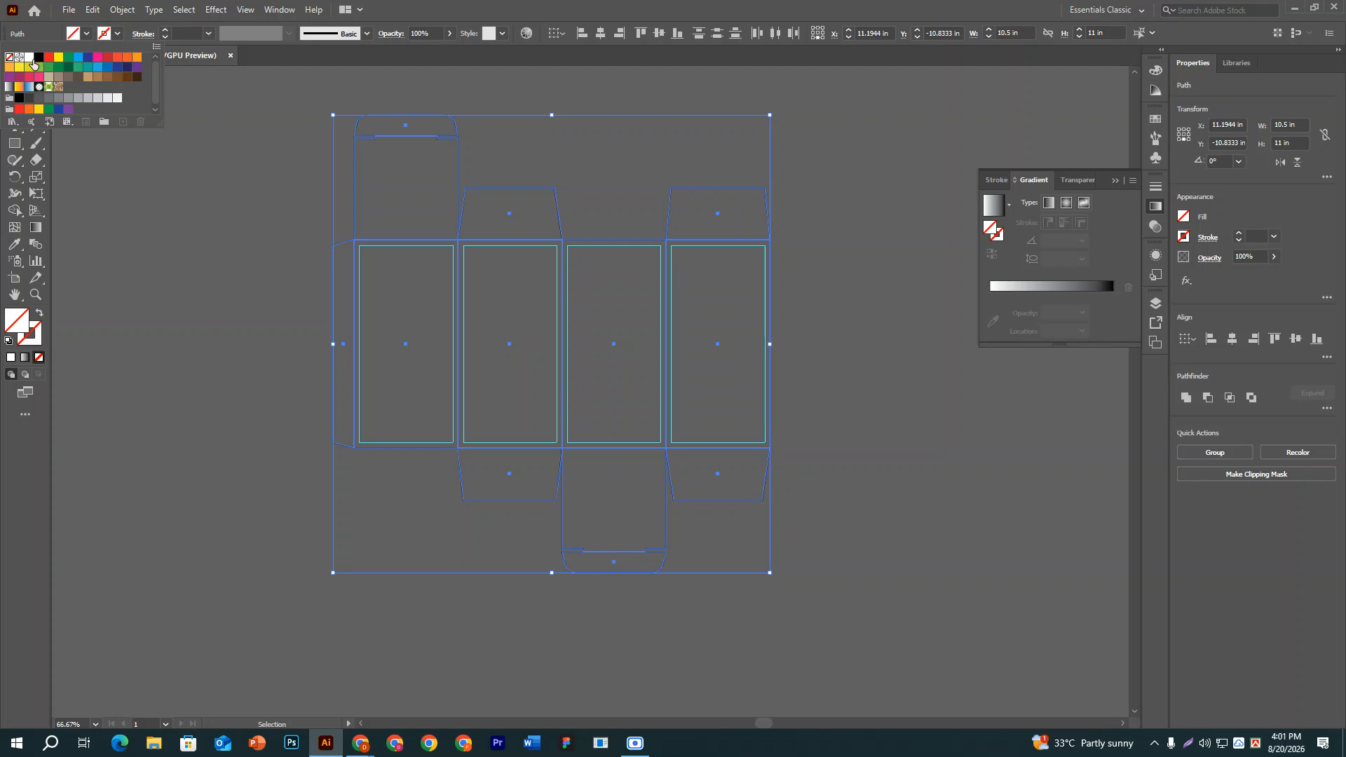
click(28, 58)
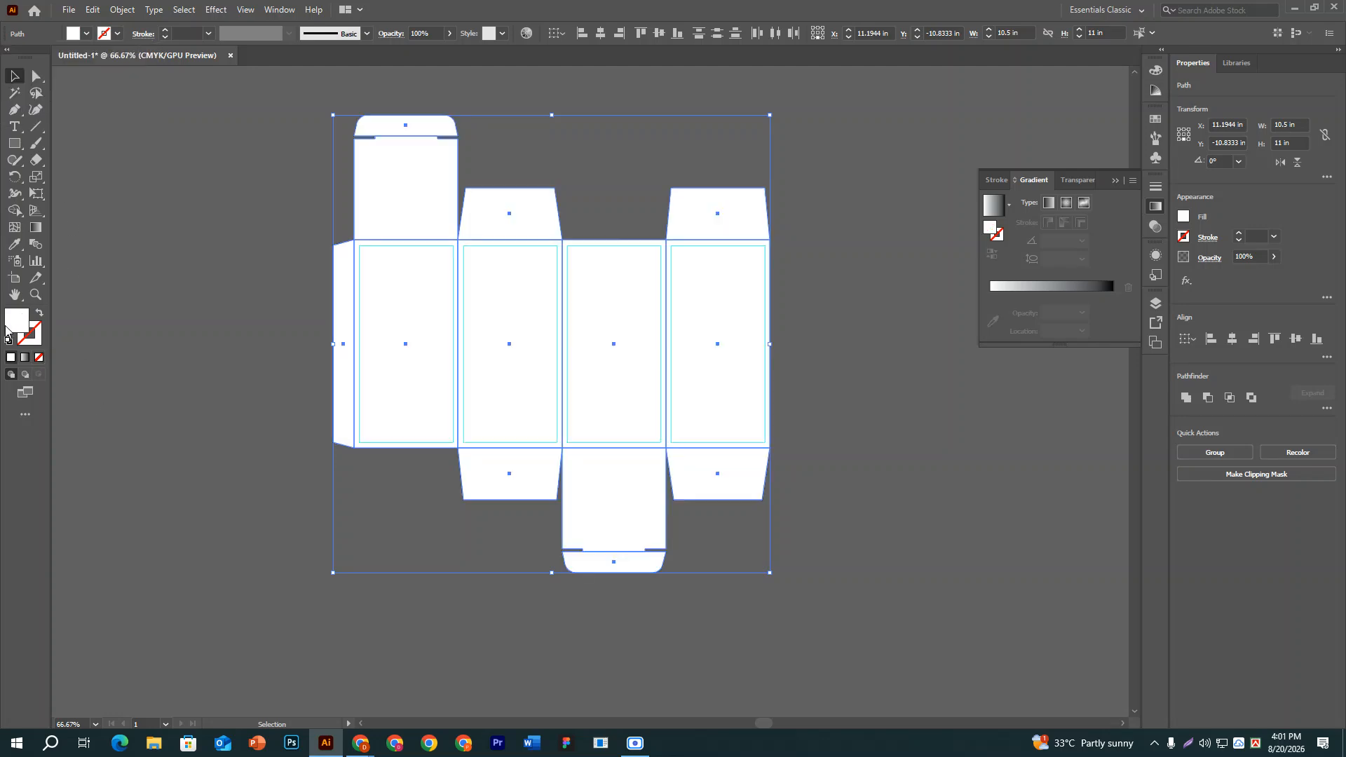
click(879, 480)
Examine the outer edges of the white box shape up close where the lower flaps and lid meet the panels.
key(ctrl+equal)
key(ctrl+equal)
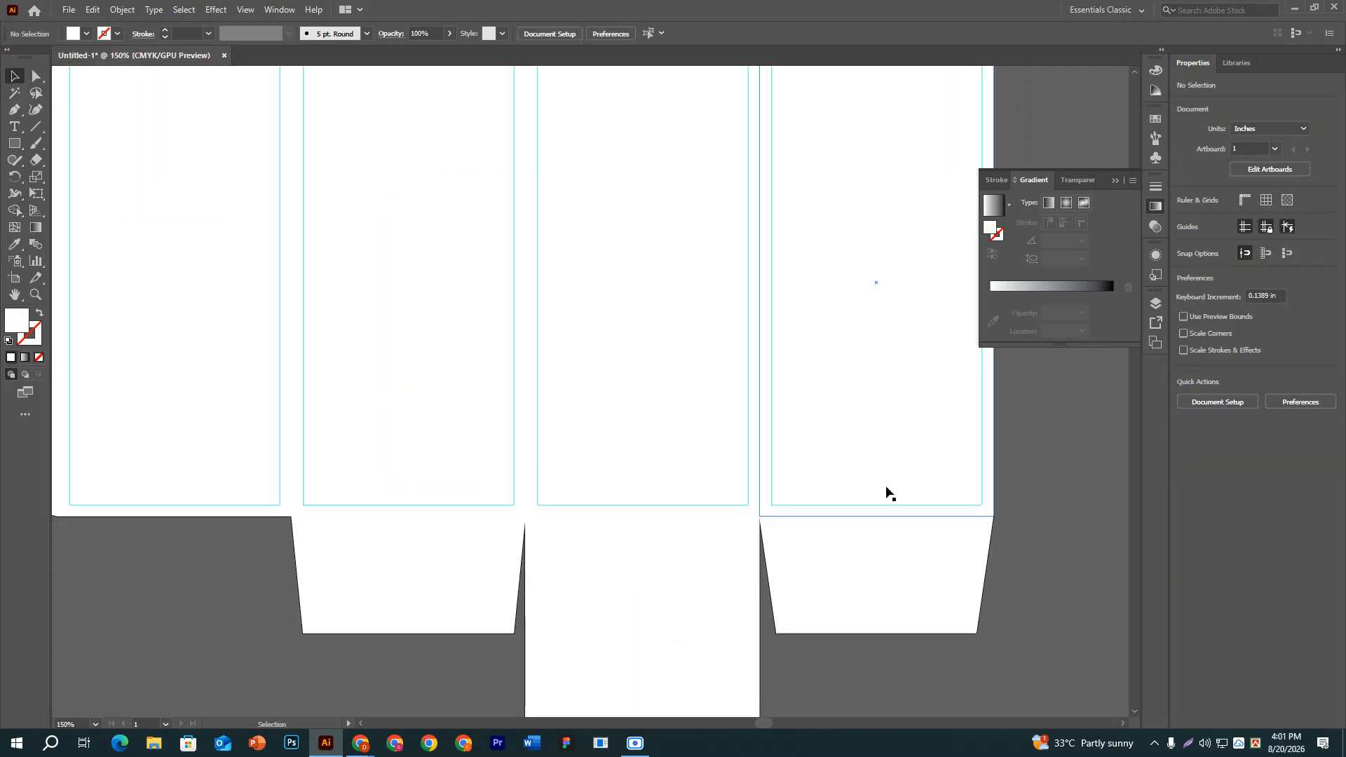
scroll(887, 491, down, 3)
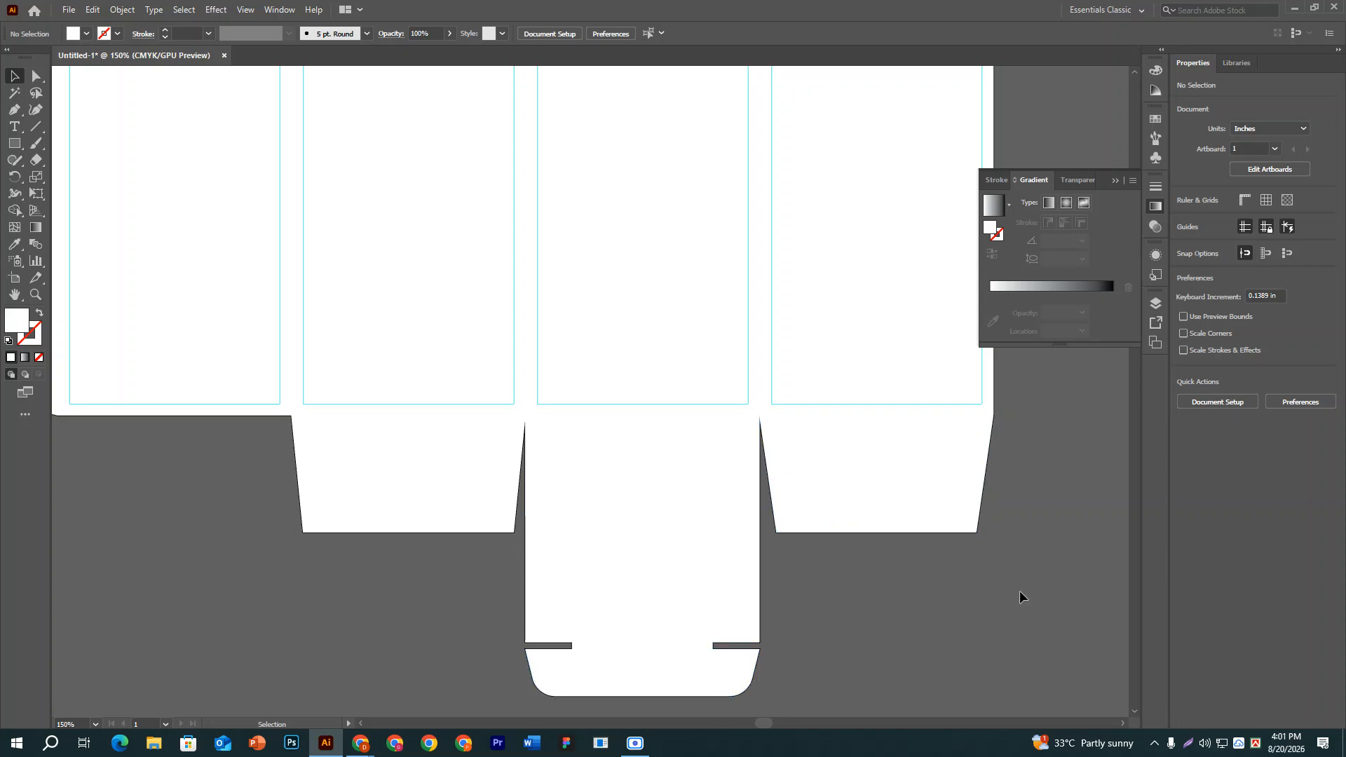
key(ctrl+equal)
key(ctrl+equal)
key(ctrl+equal)
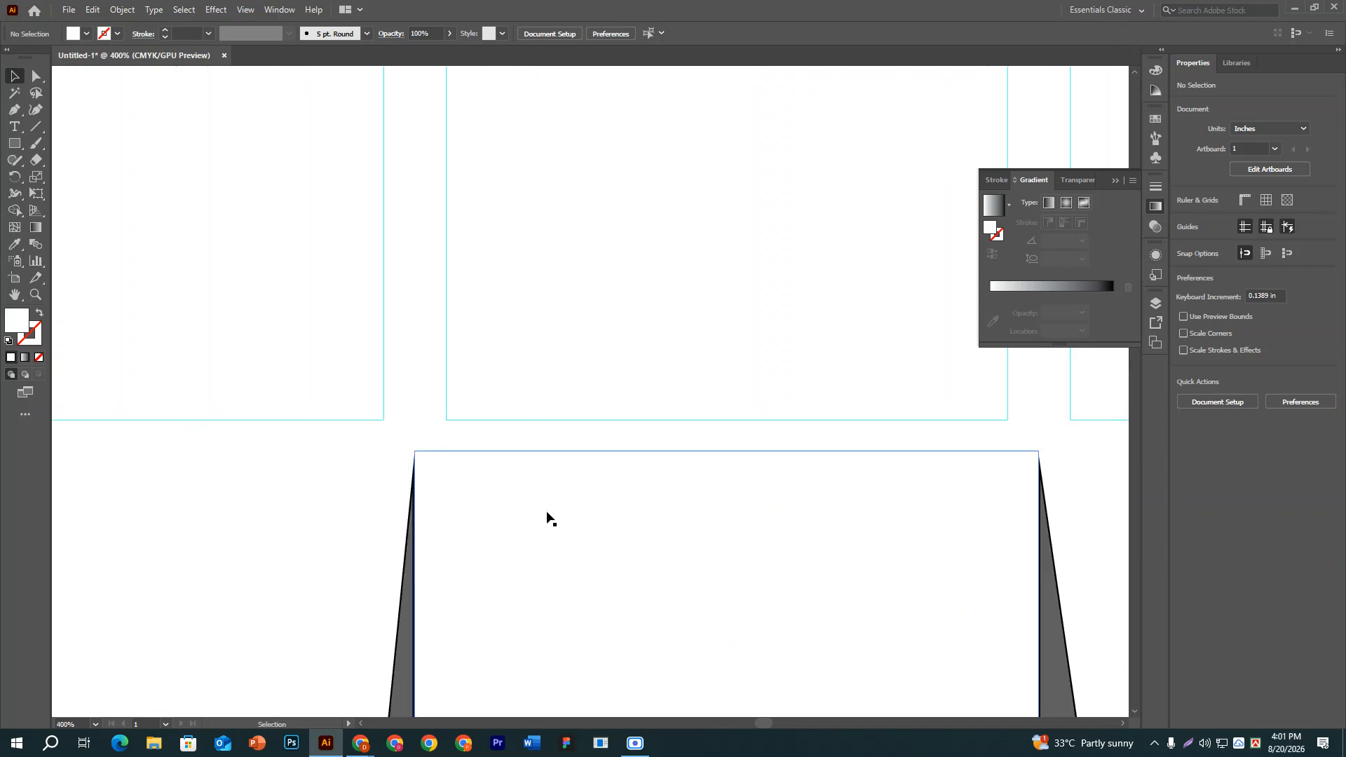
drag(527, 550, 622, 454)
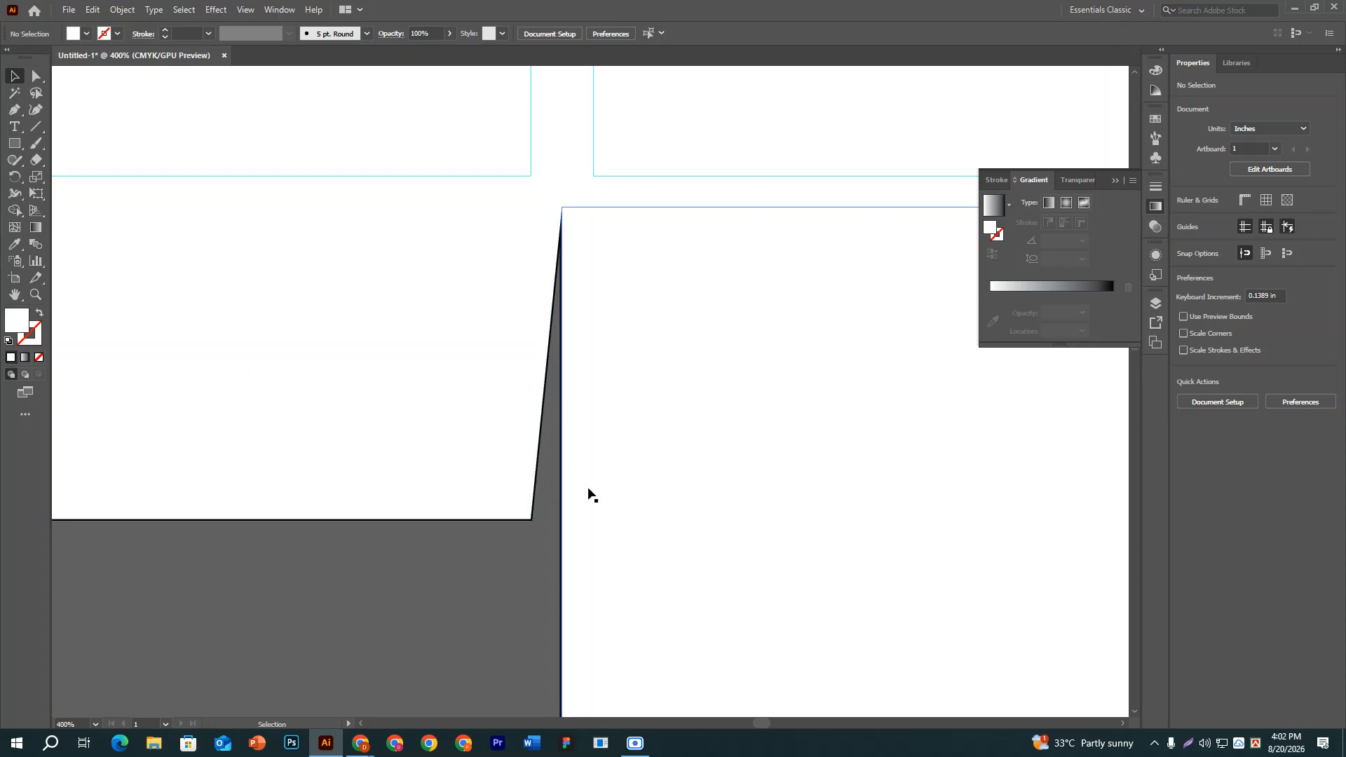
key(a)
key(ctrl+minus)
key(ctrl+minus)
key(ctrl+minus)
key(ctrl+minus)
key(ctrl+minus)
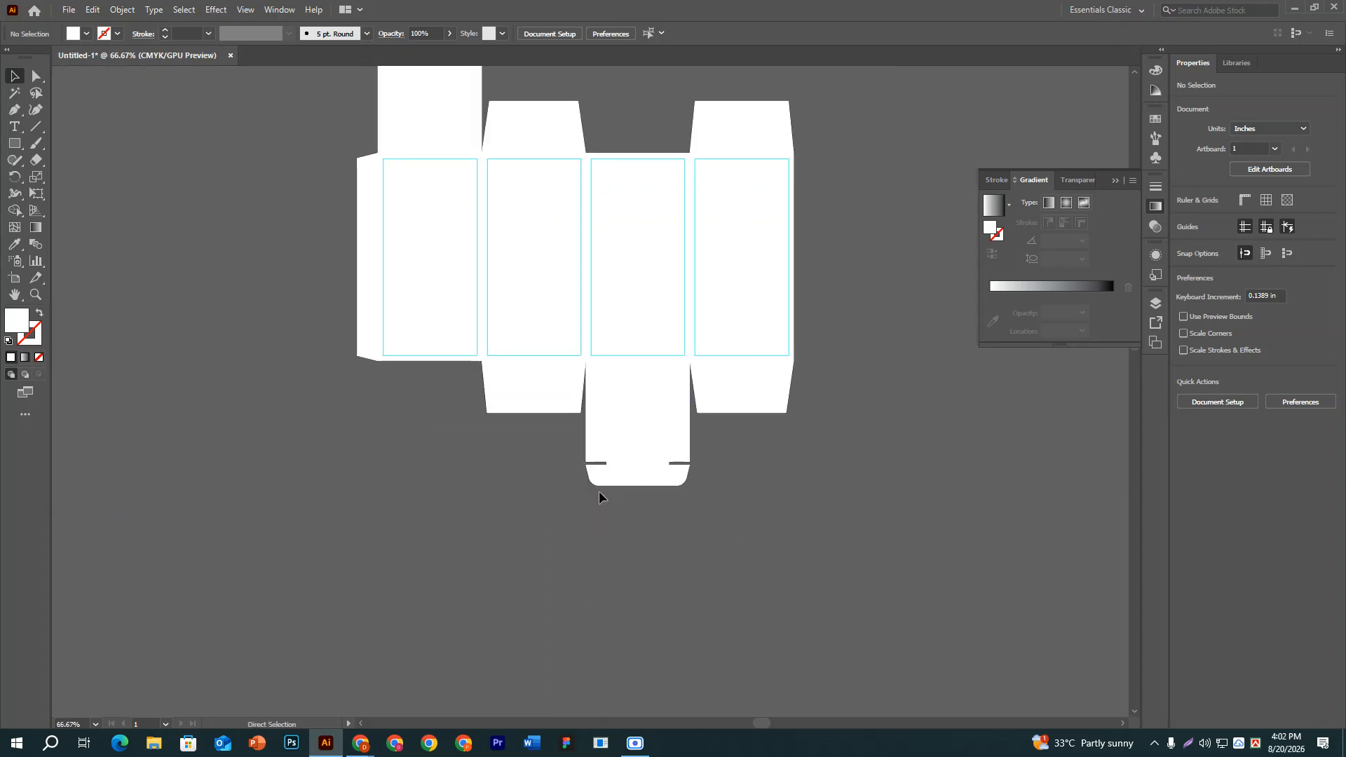
key(v)
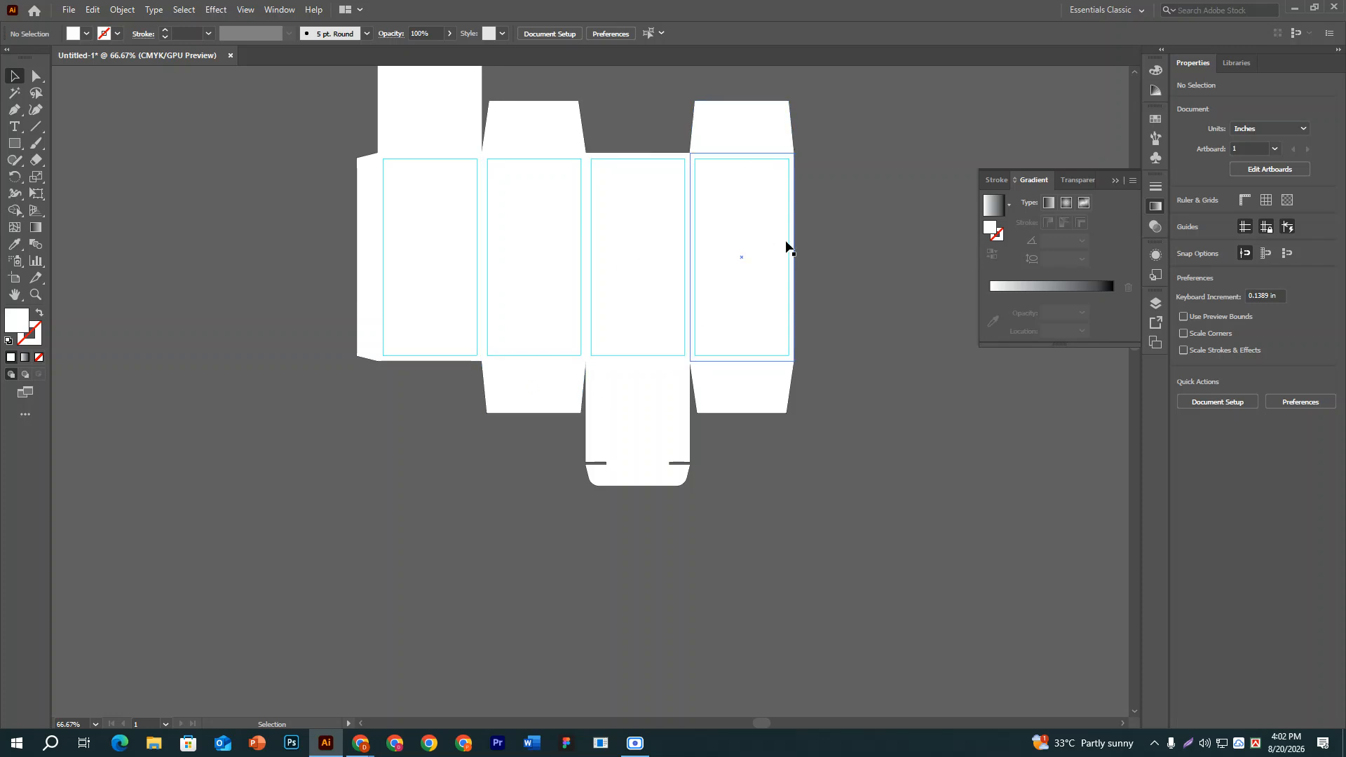
scroll(813, 230, up, 3)
drag(314, 128, 885, 538)
click(866, 468)
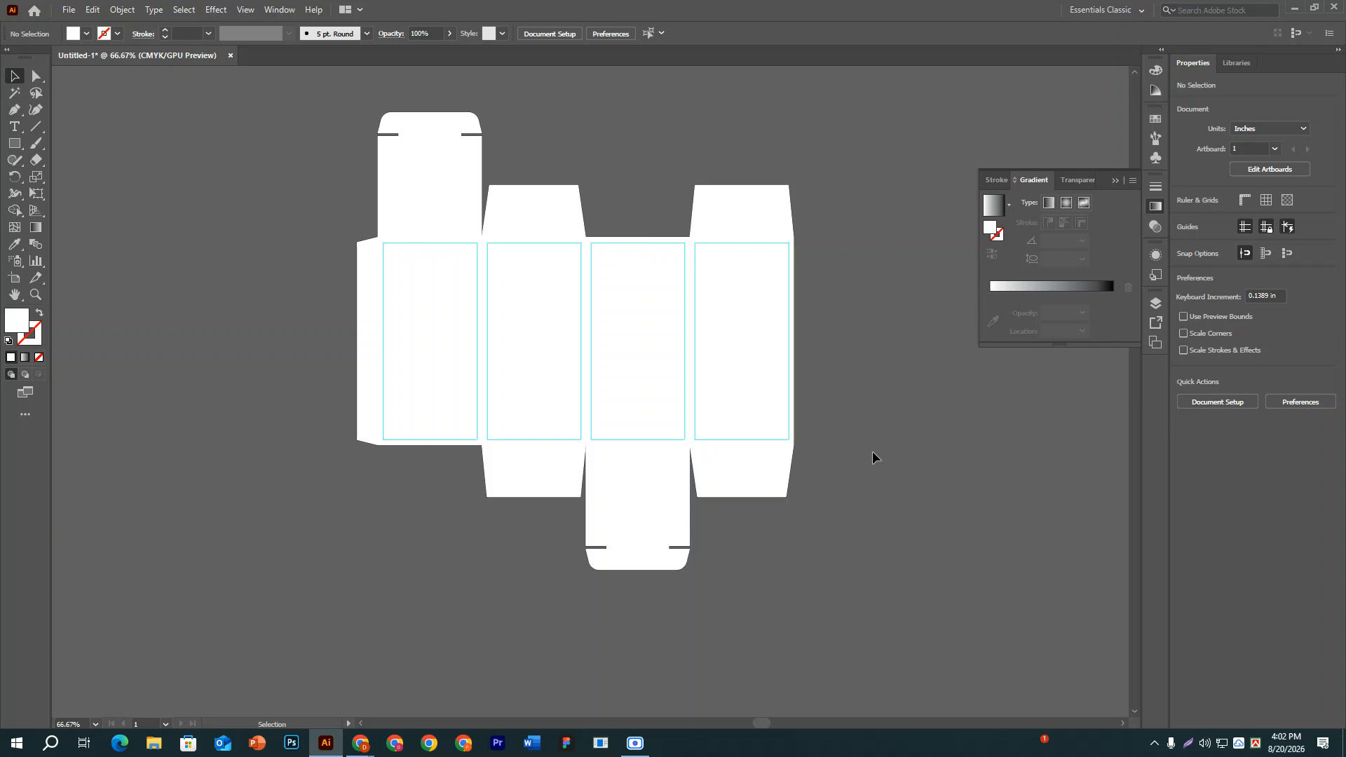
click(72, 7)
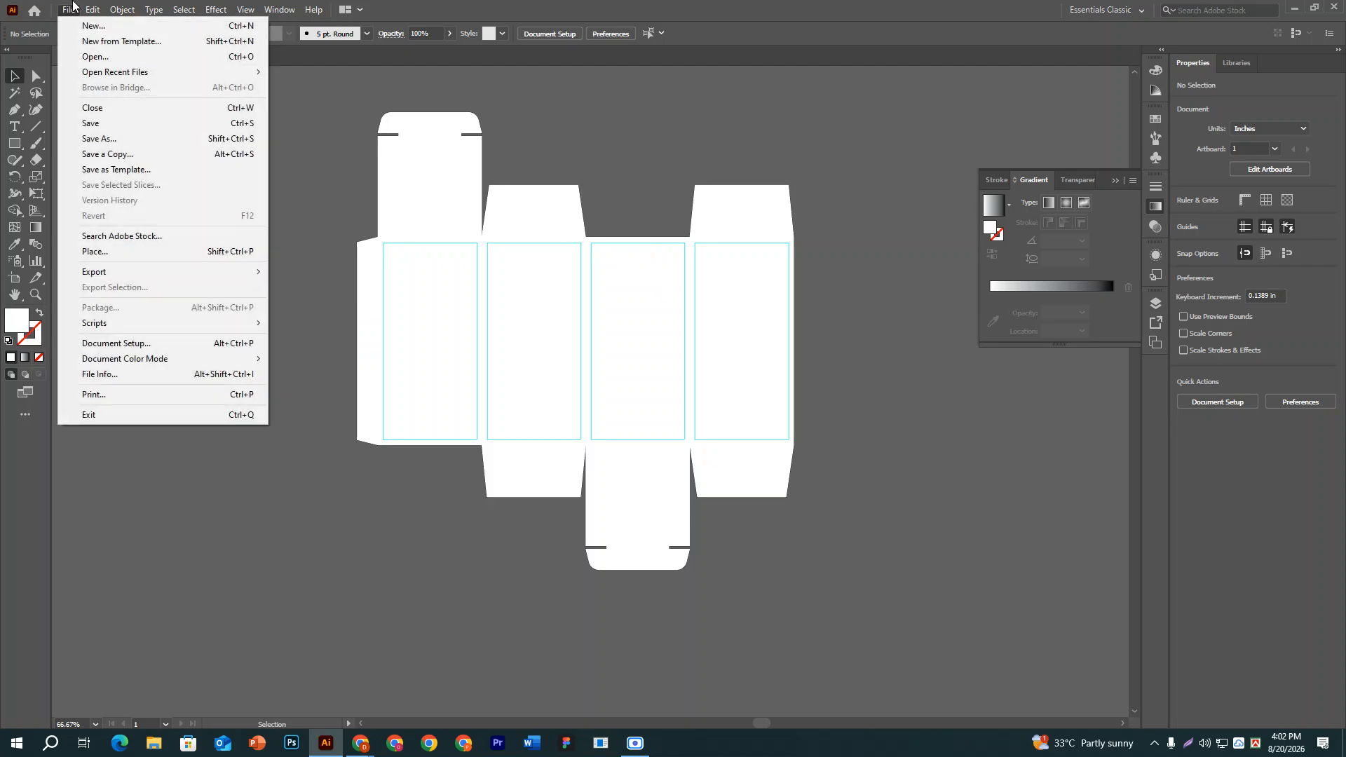
click(102, 253)
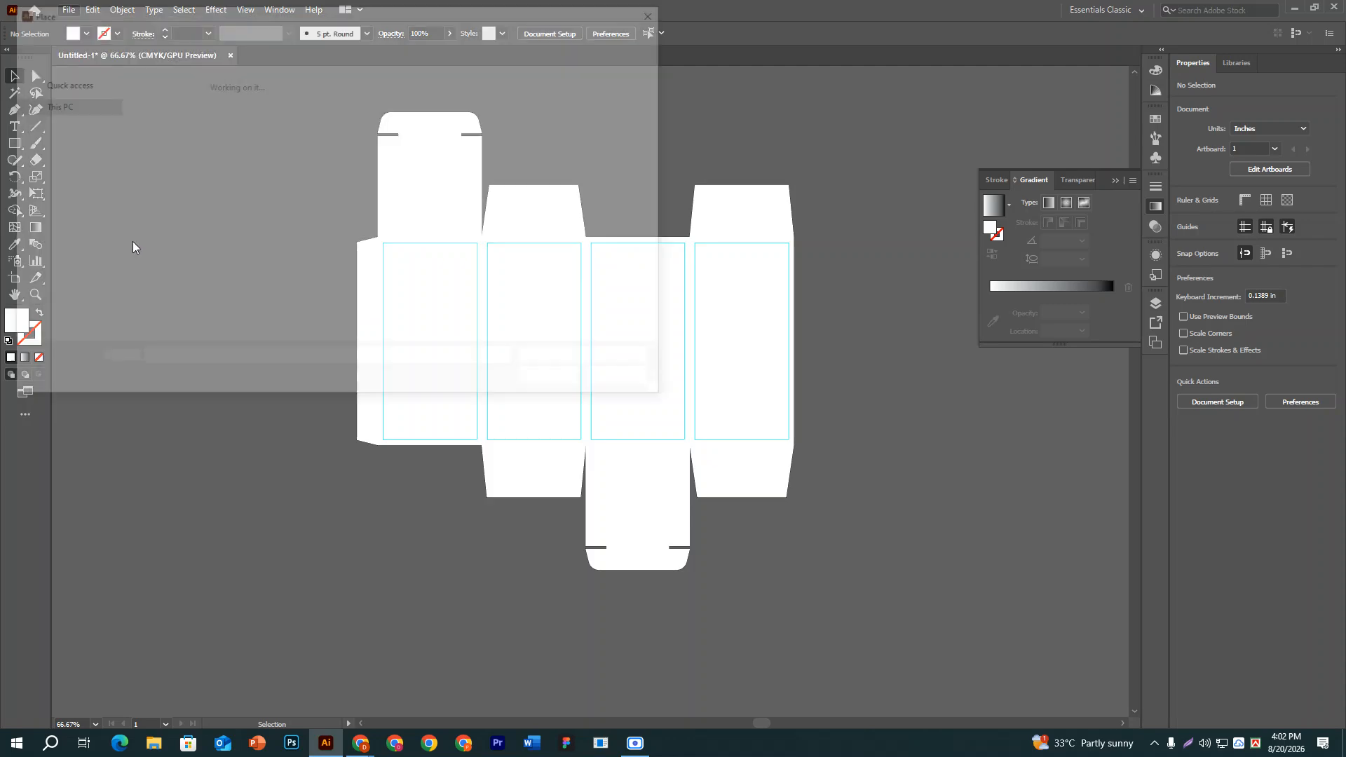
scroll(205, 160, down, 1)
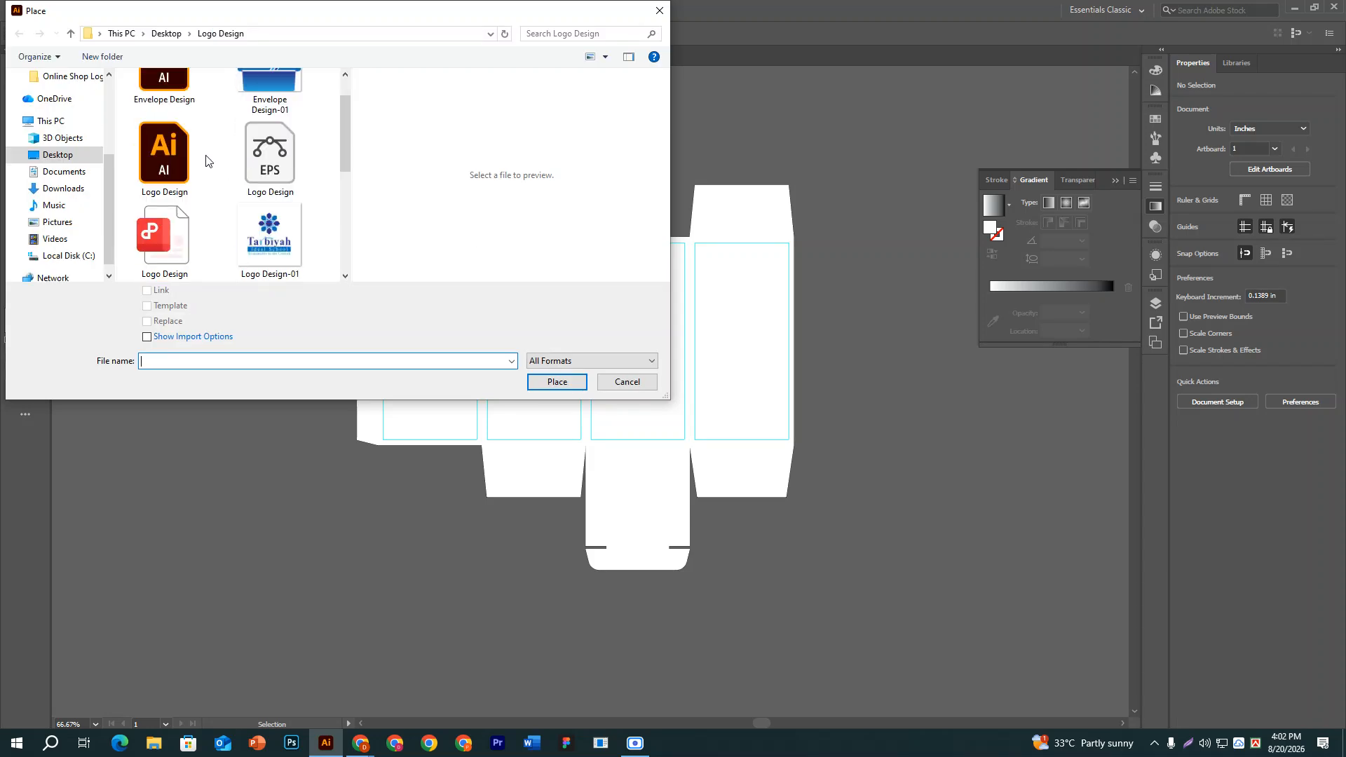
click(159, 180)
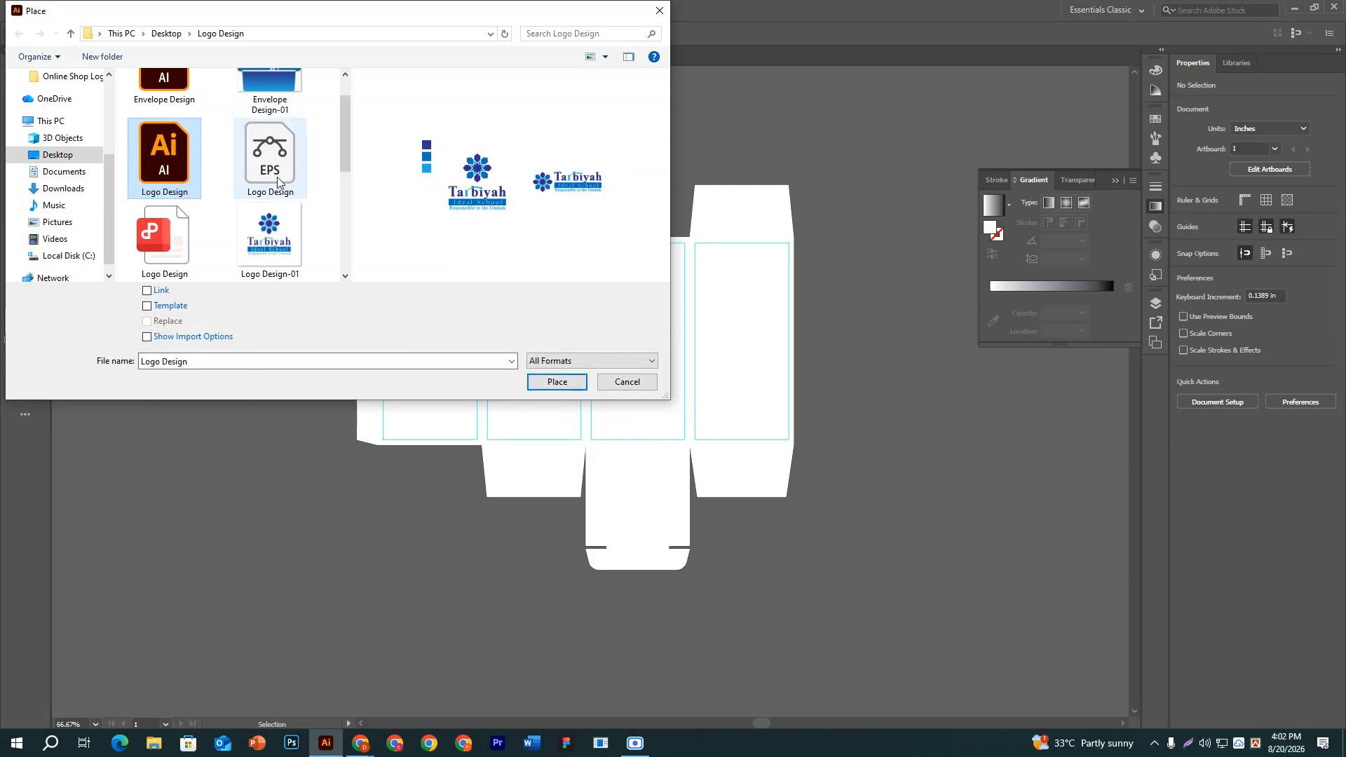
click(624, 382)
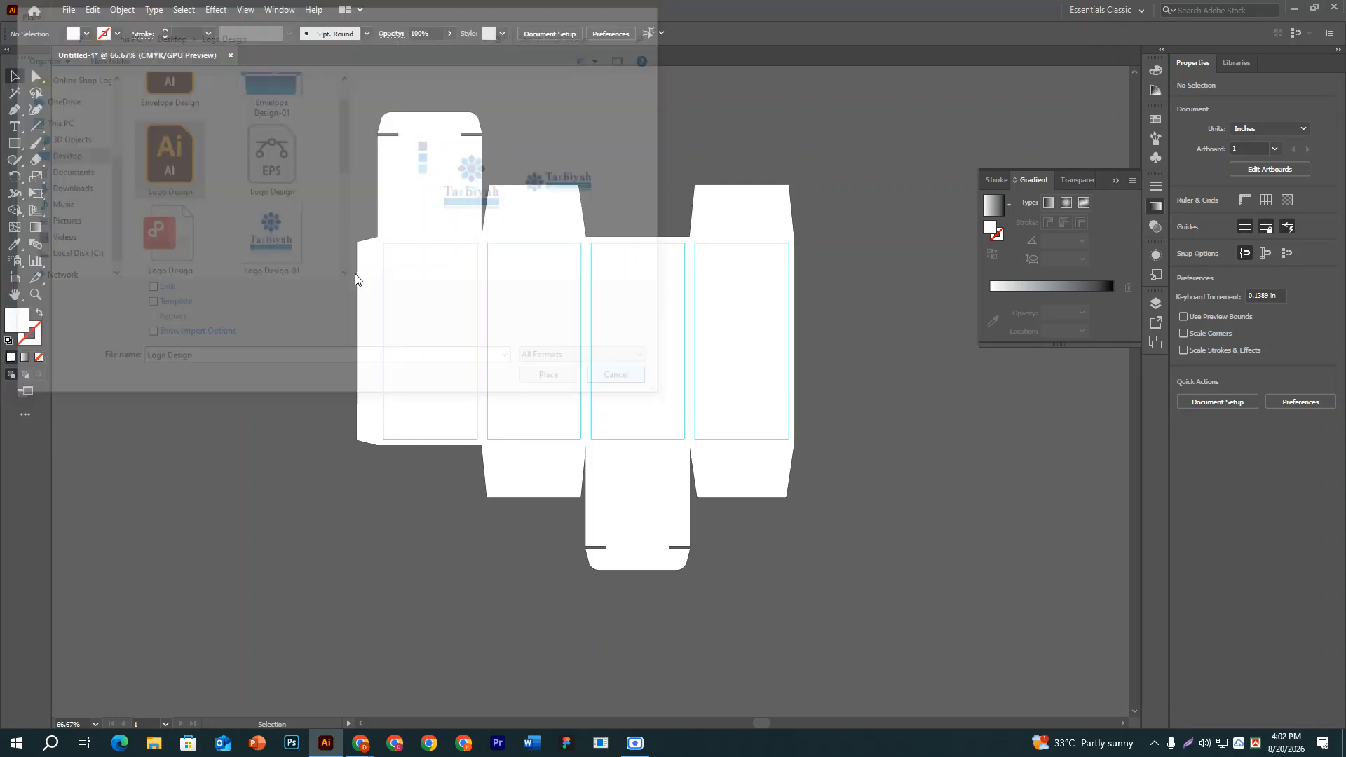
Open the horizontal logo file Logo Design-02.svg from the Logo Design folder on the Desktop.
click(68, 10)
click(78, 54)
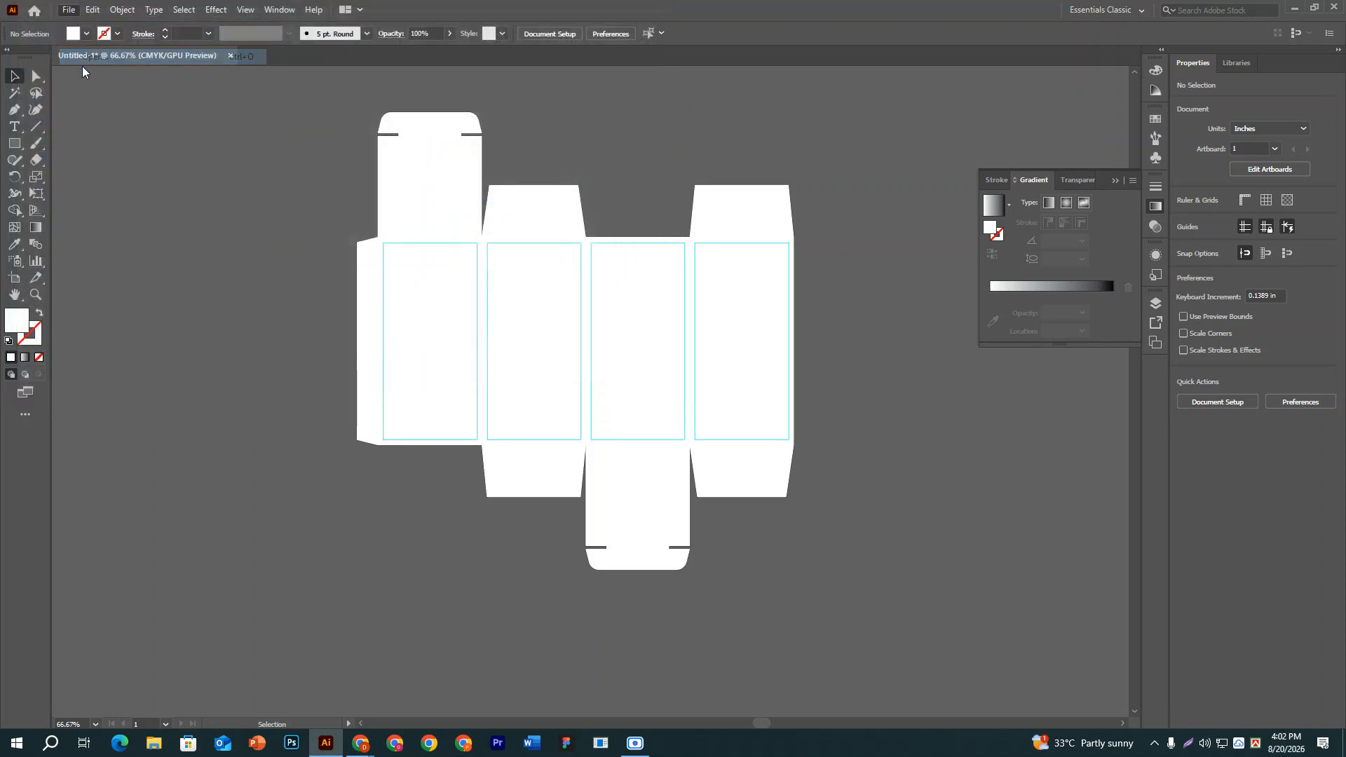
scroll(239, 169, down, 2)
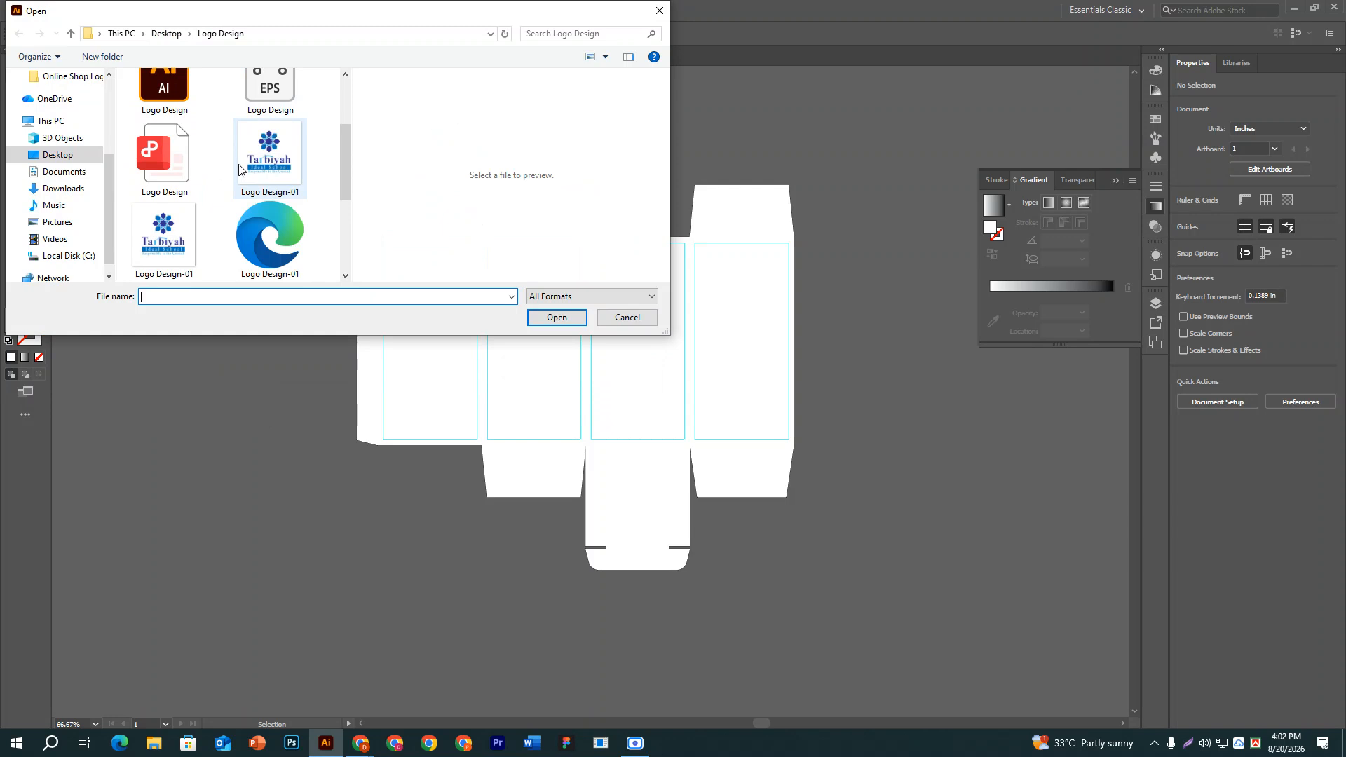
scroll(239, 171, up, 1)
scroll(248, 197, down, 2)
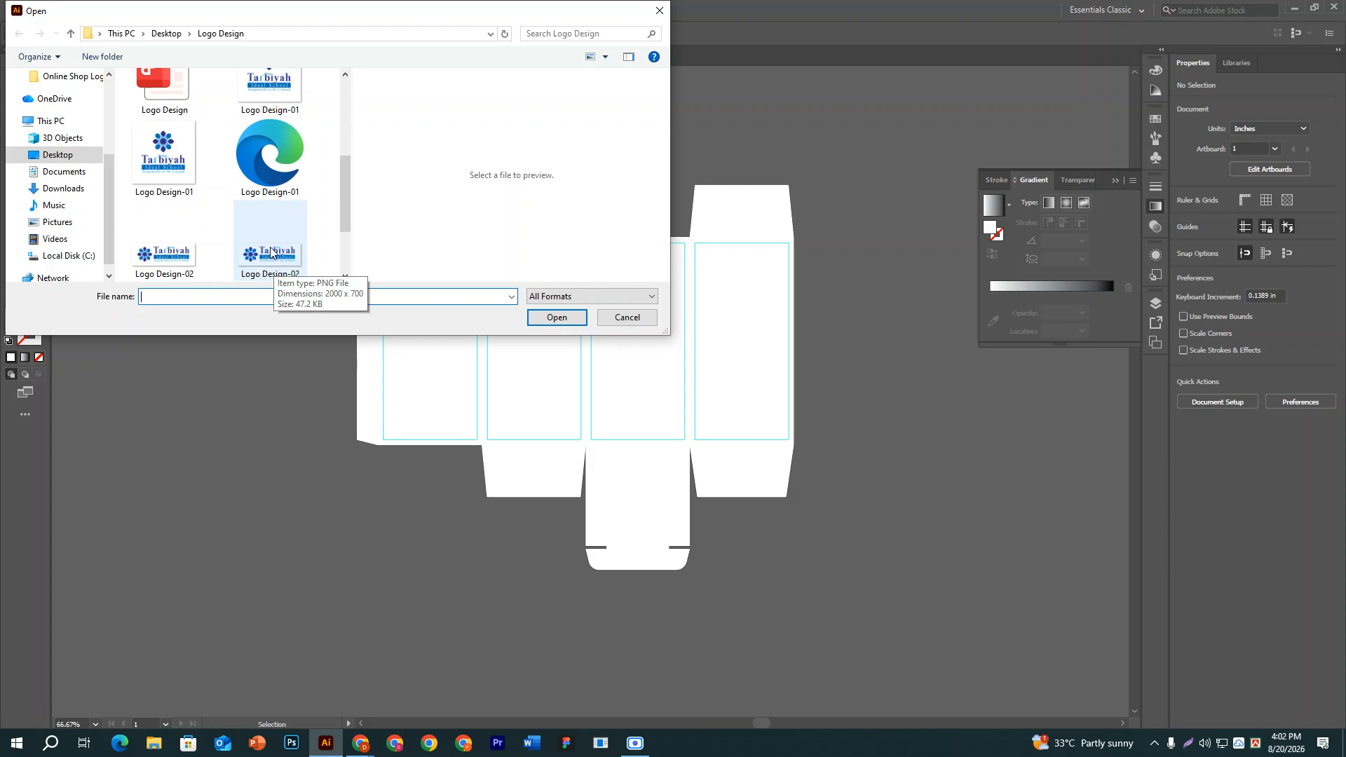
scroll(271, 252, down, 1)
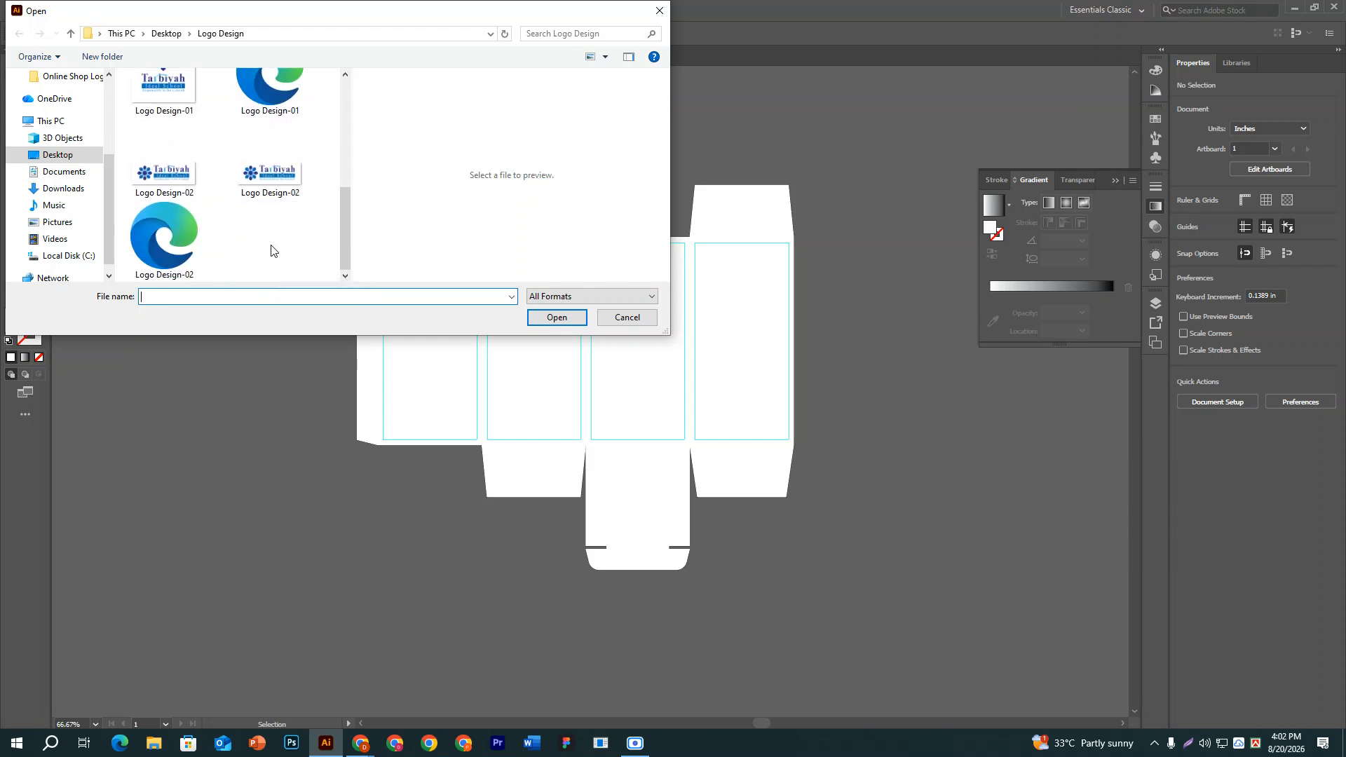
click(158, 238)
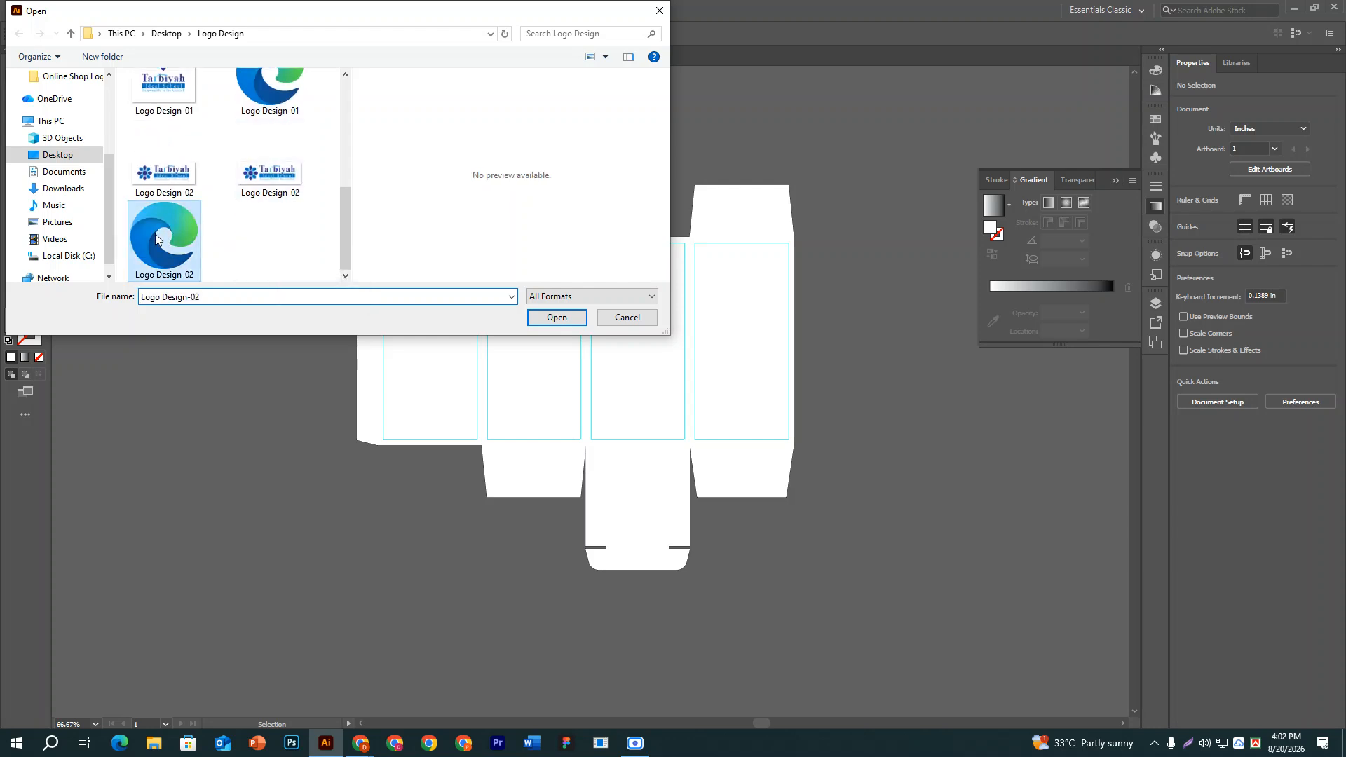
click(569, 318)
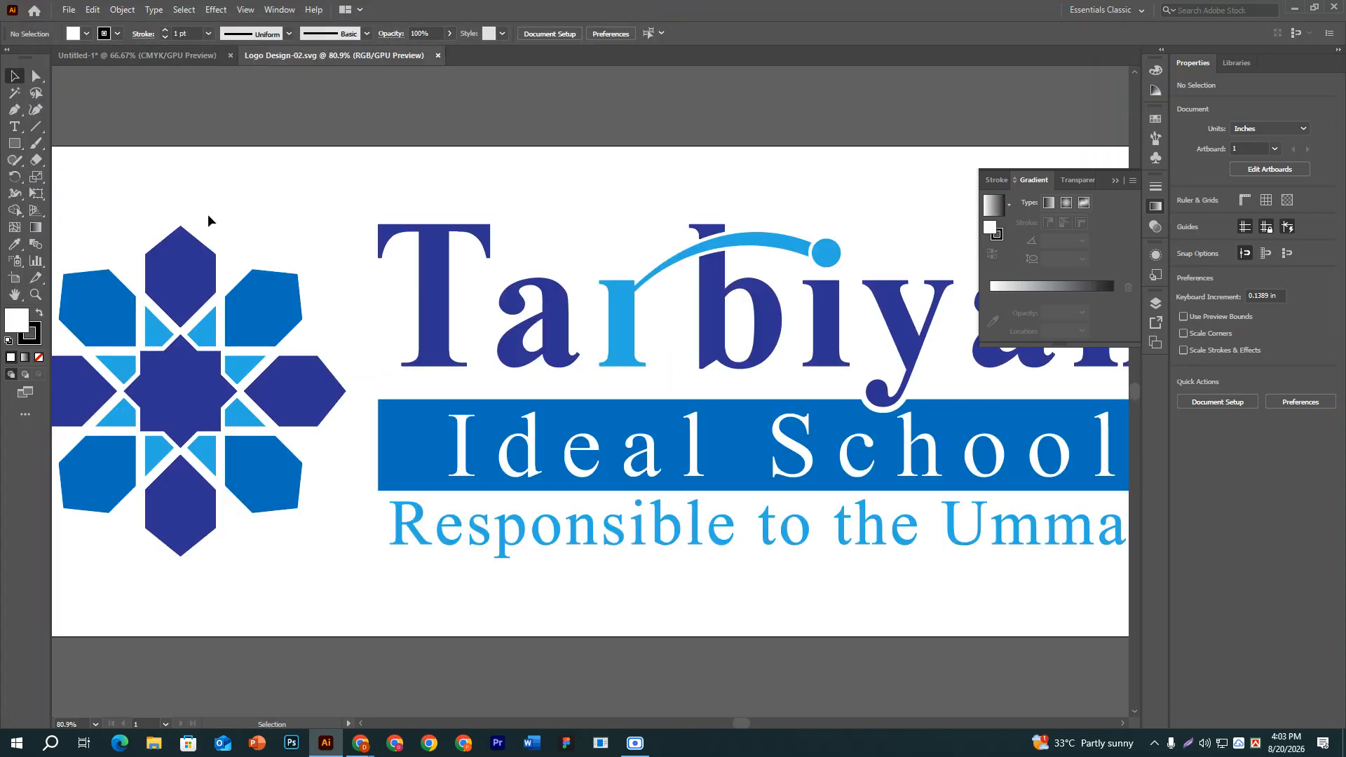
Select and copy the entire horizontal Tarbiyah logo, and paste it into the box dieline document Untitled-1.
key(ctrl+minus)
key(ctrl+minus)
key(ctrl+minus)
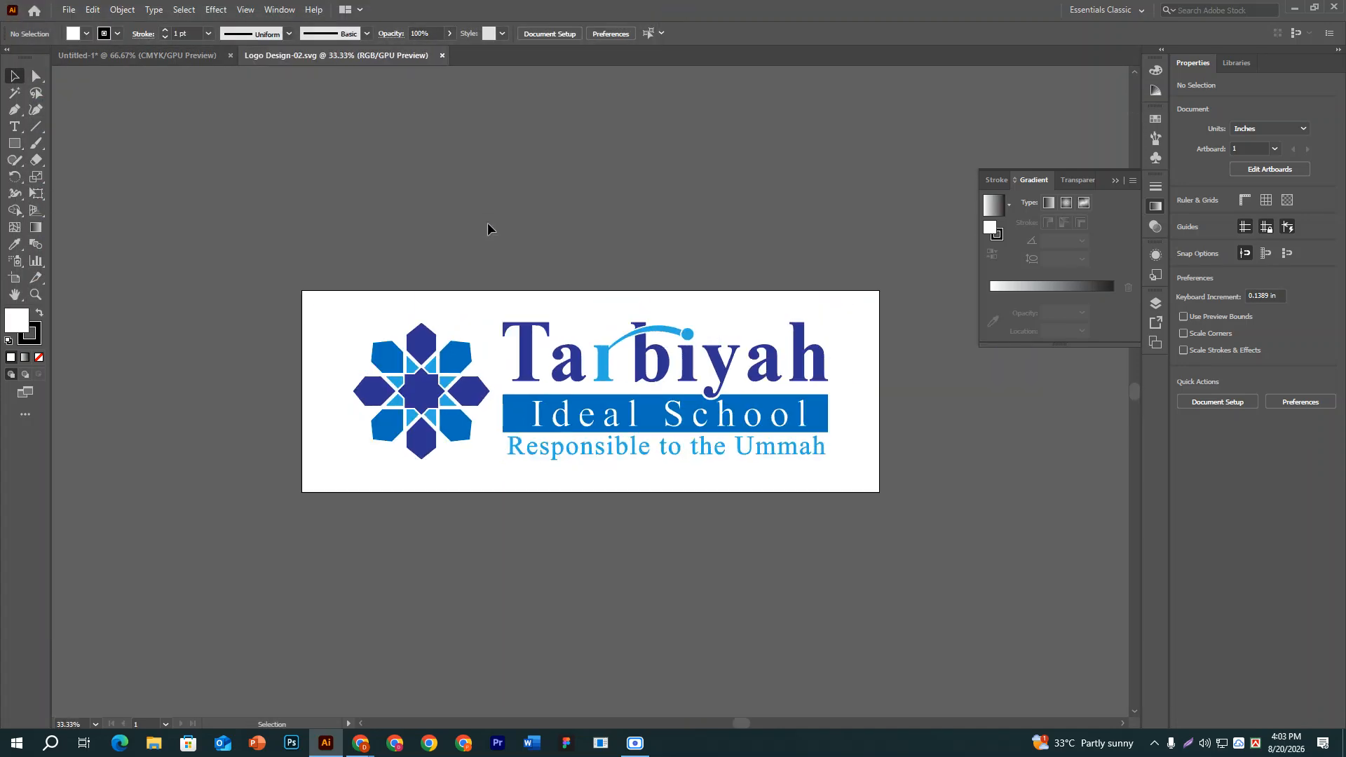
click(535, 340)
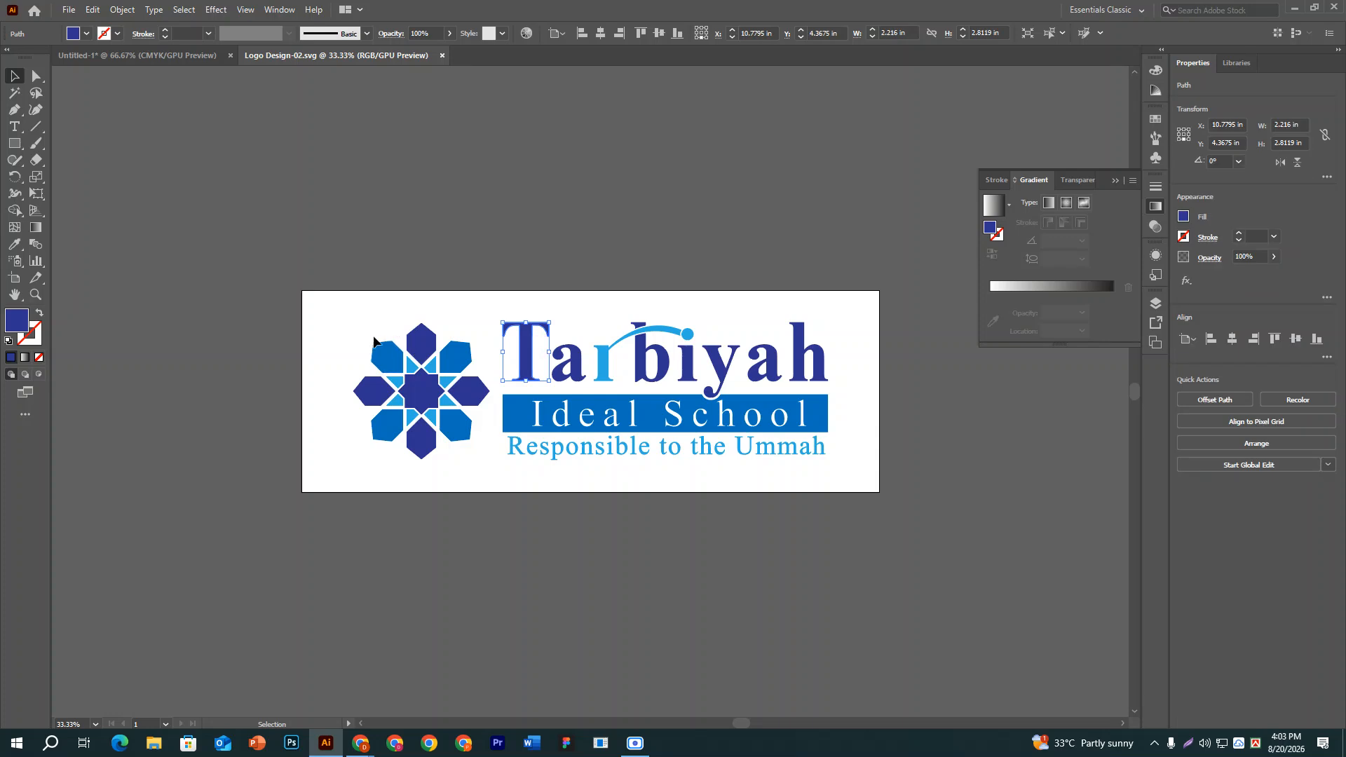
drag(368, 339, 866, 526)
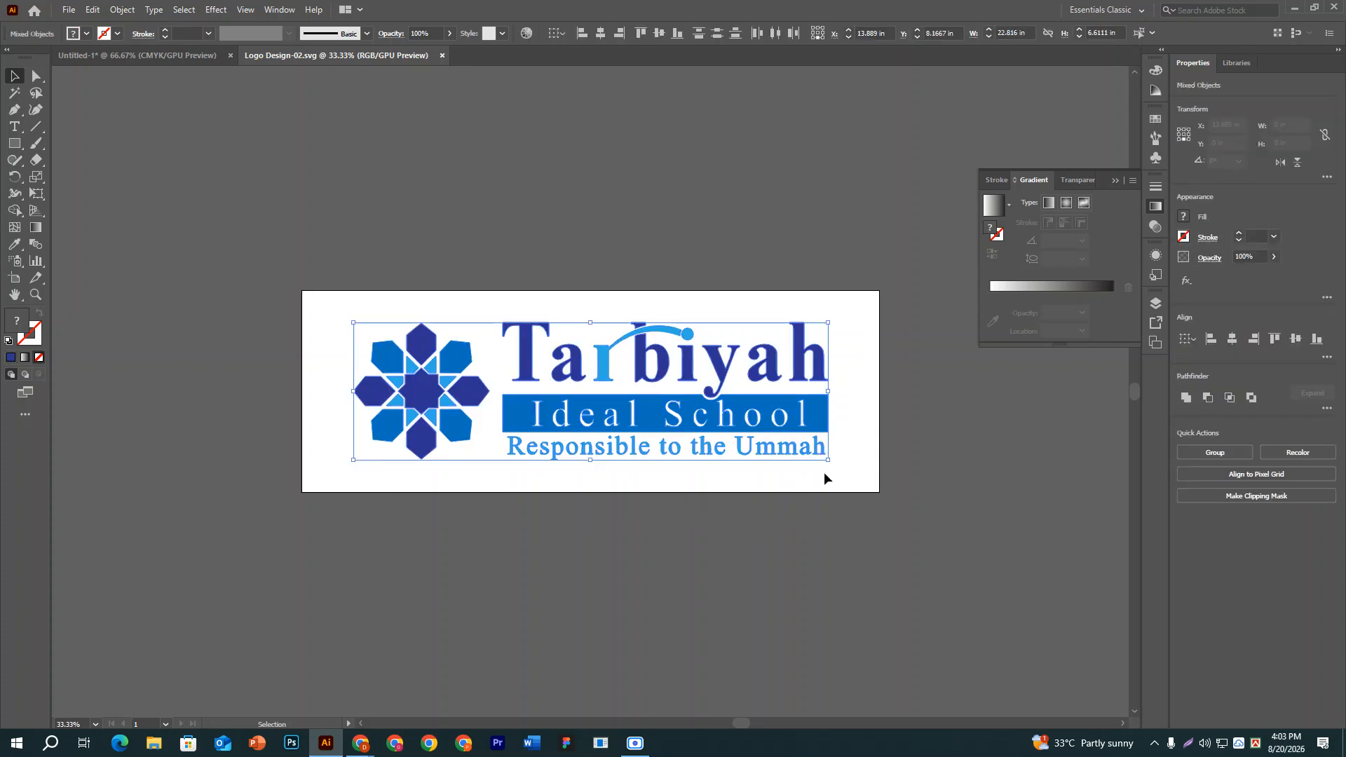
key(ctrl+c)
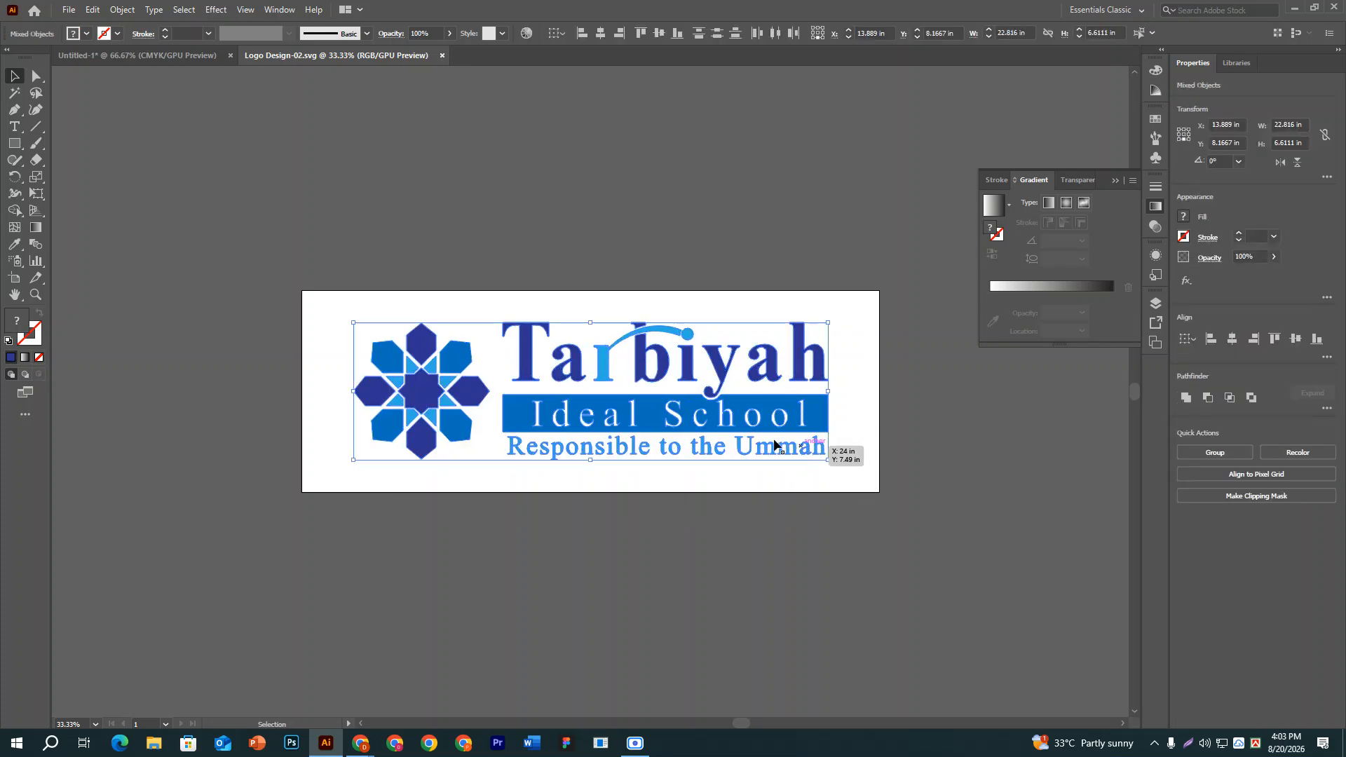
click(192, 56)
key(ctrl+v)
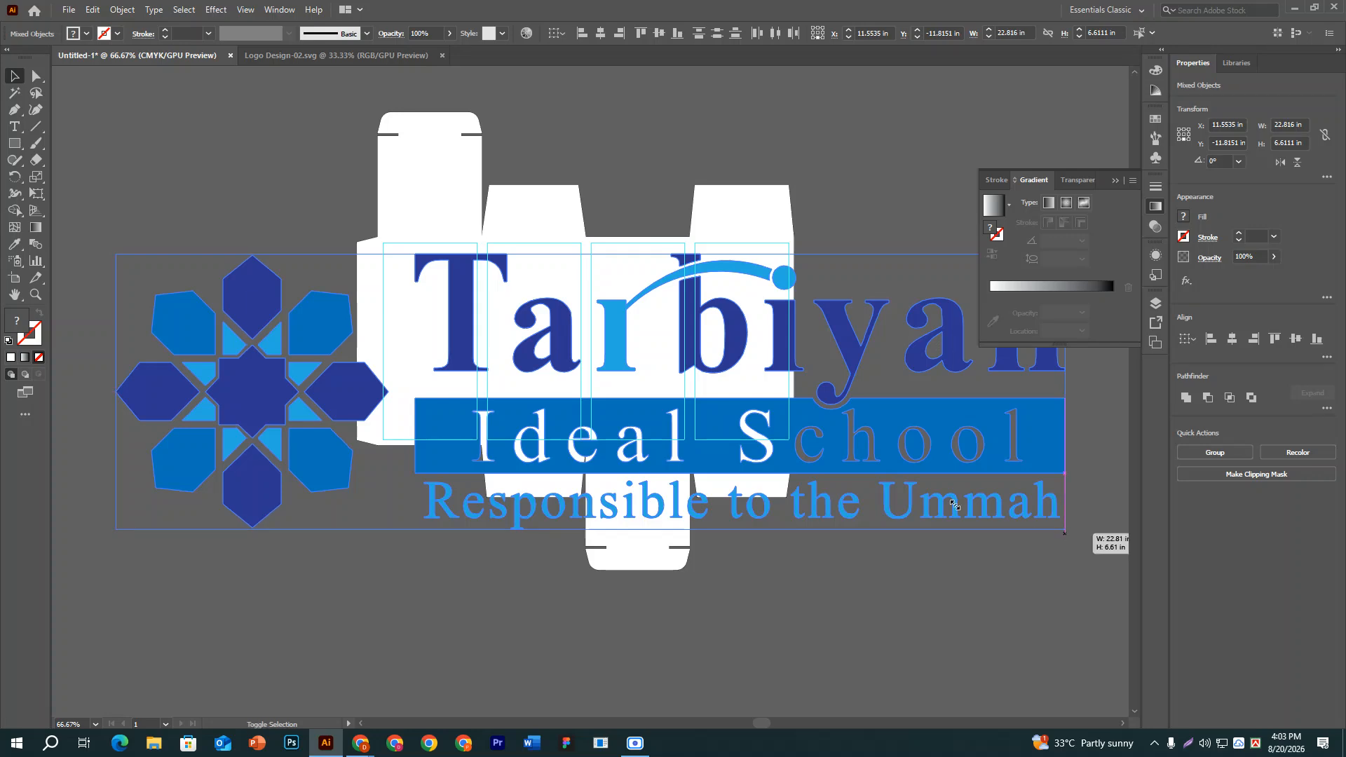
Scale the pasted logo down to about 1.14 in wide, move it to the upper right of the first panel's safety guide, and deselect.
drag(1065, 534, 637, 401)
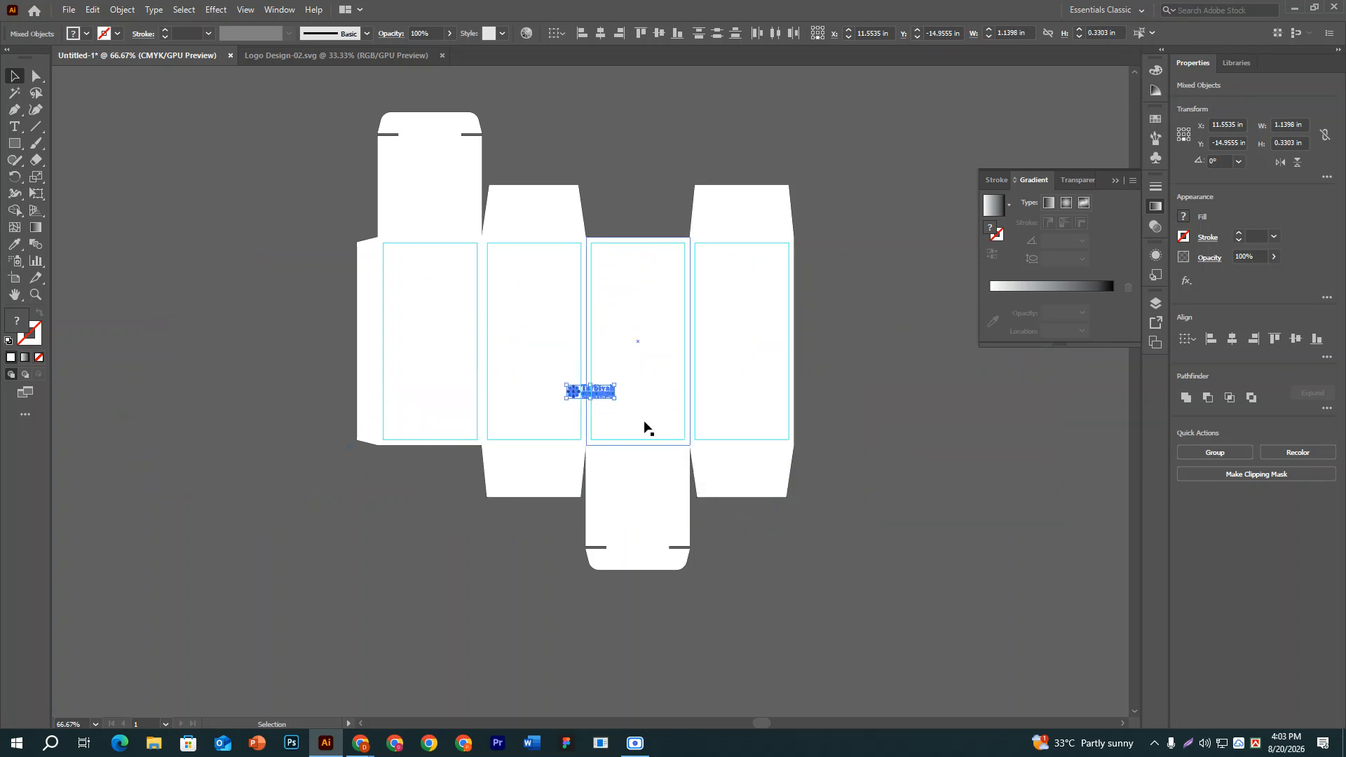
key(ctrl+equal)
key(ctrl+equal)
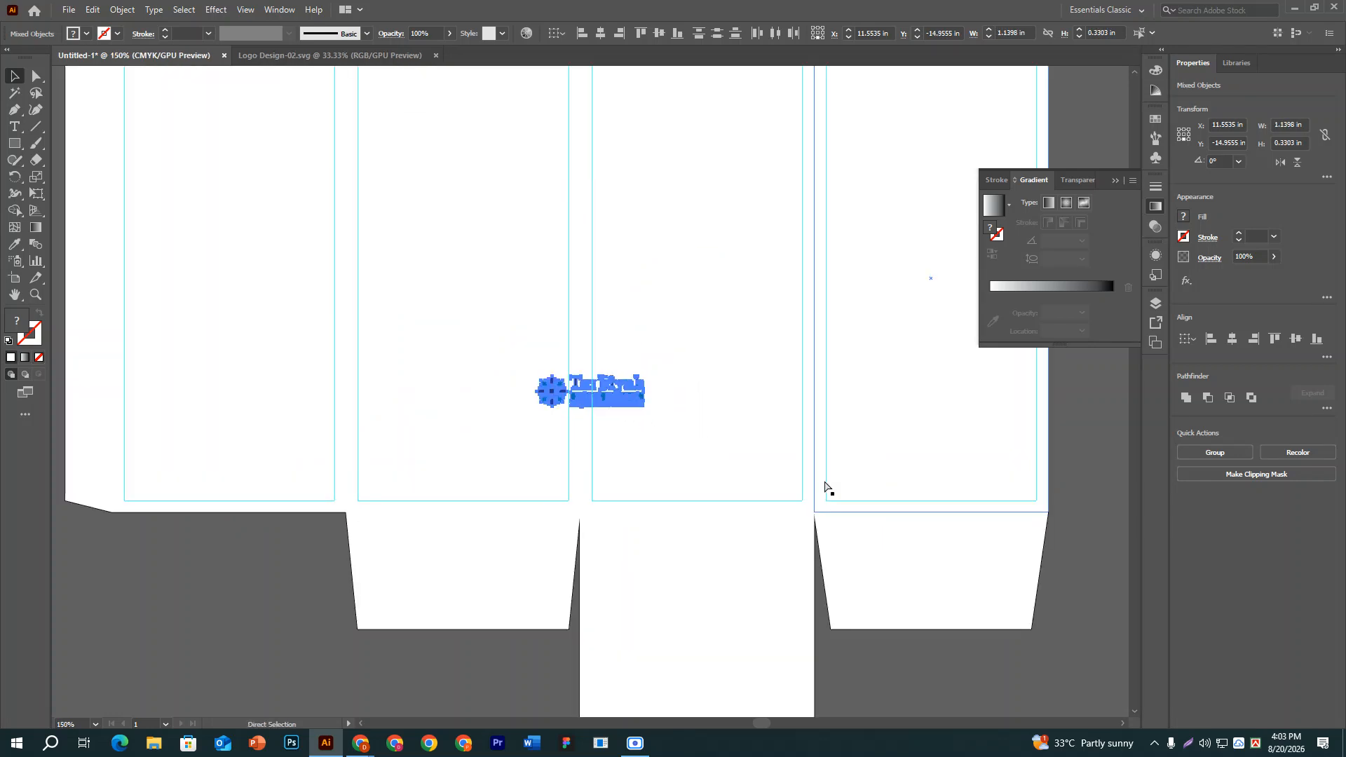
key(ctrl+minus)
key(ctrl+minus)
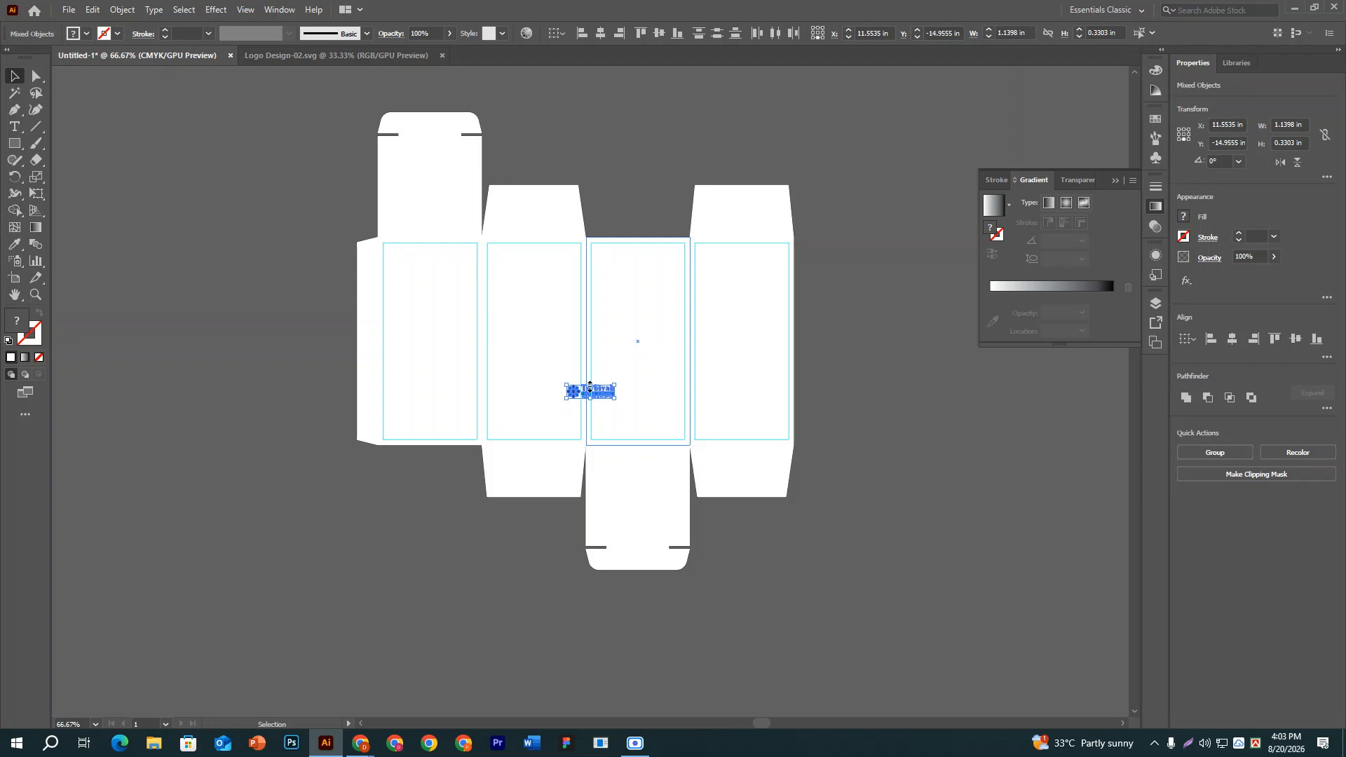
drag(588, 390, 444, 255)
click(877, 421)
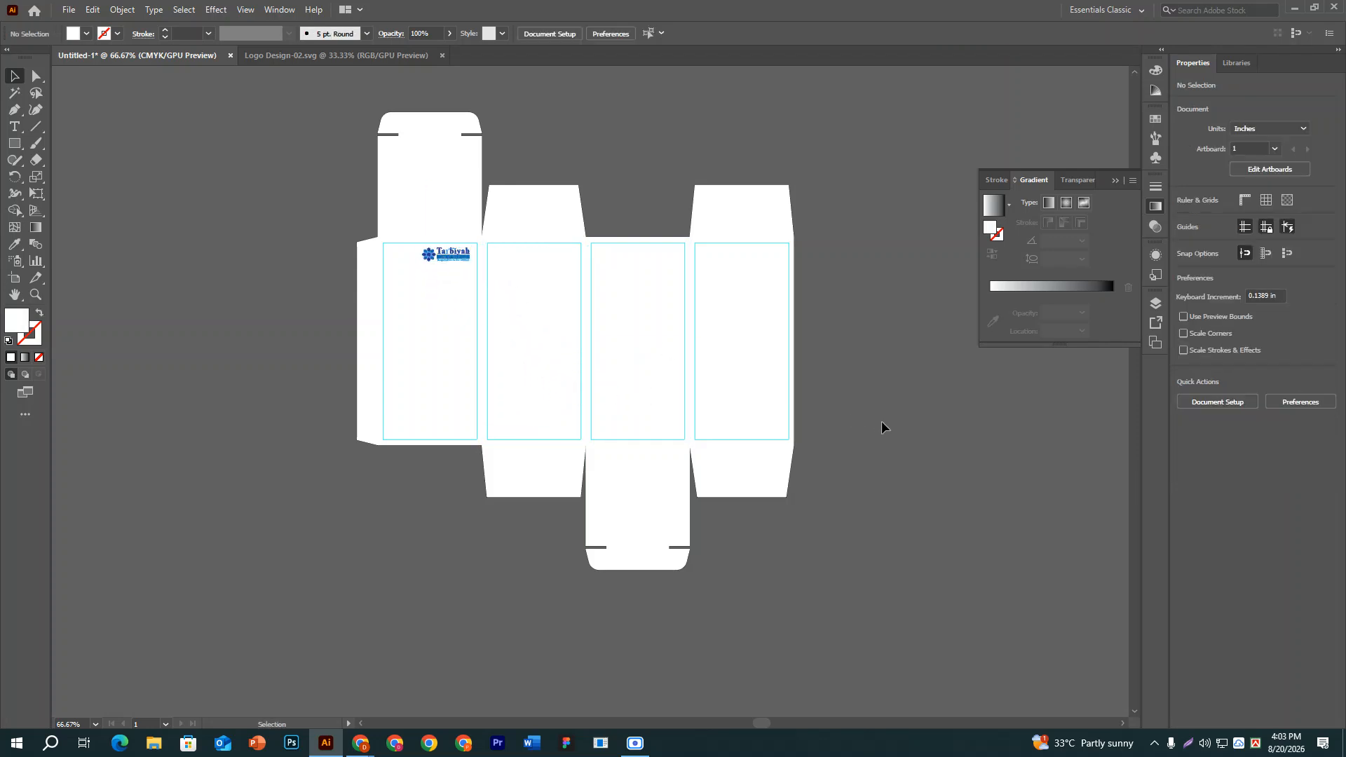
key(ctrl+plus)
key(ctrl+plus)
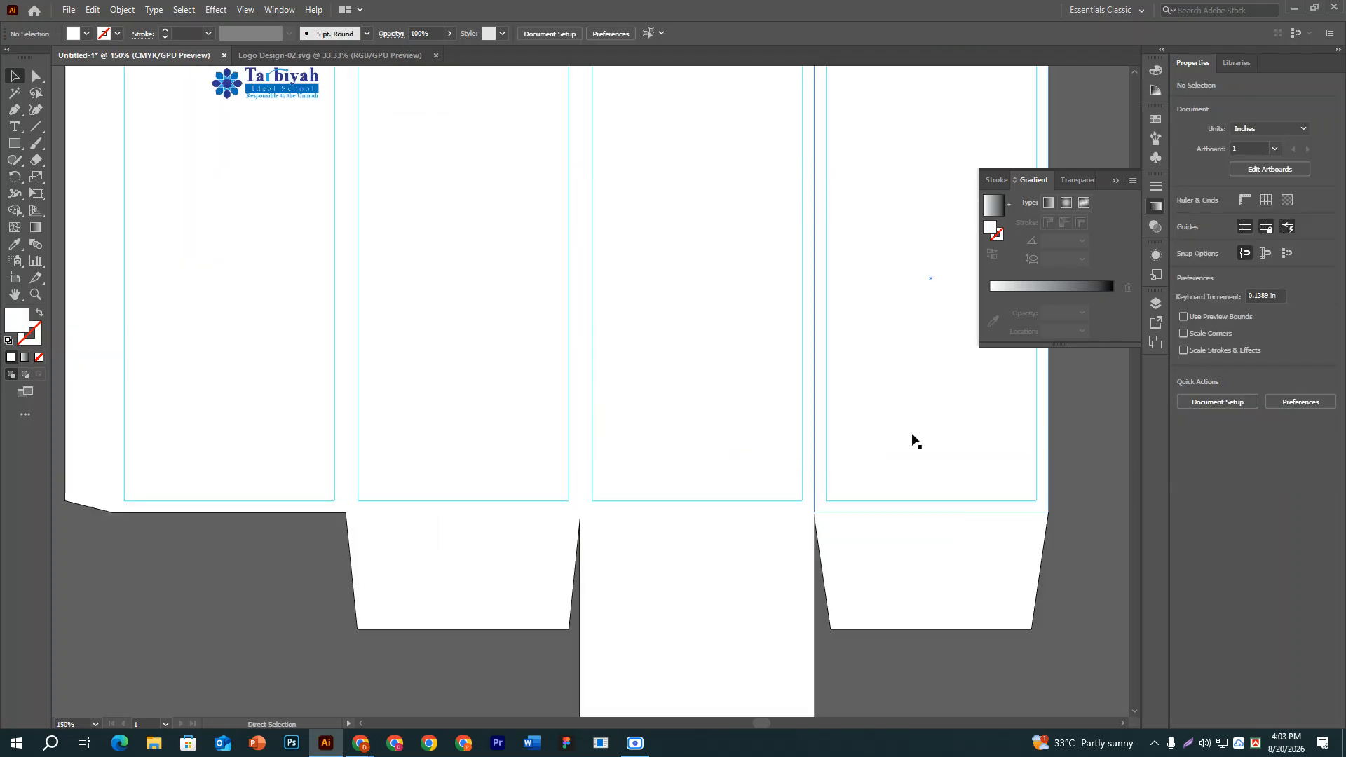
drag(369, 219, 547, 355)
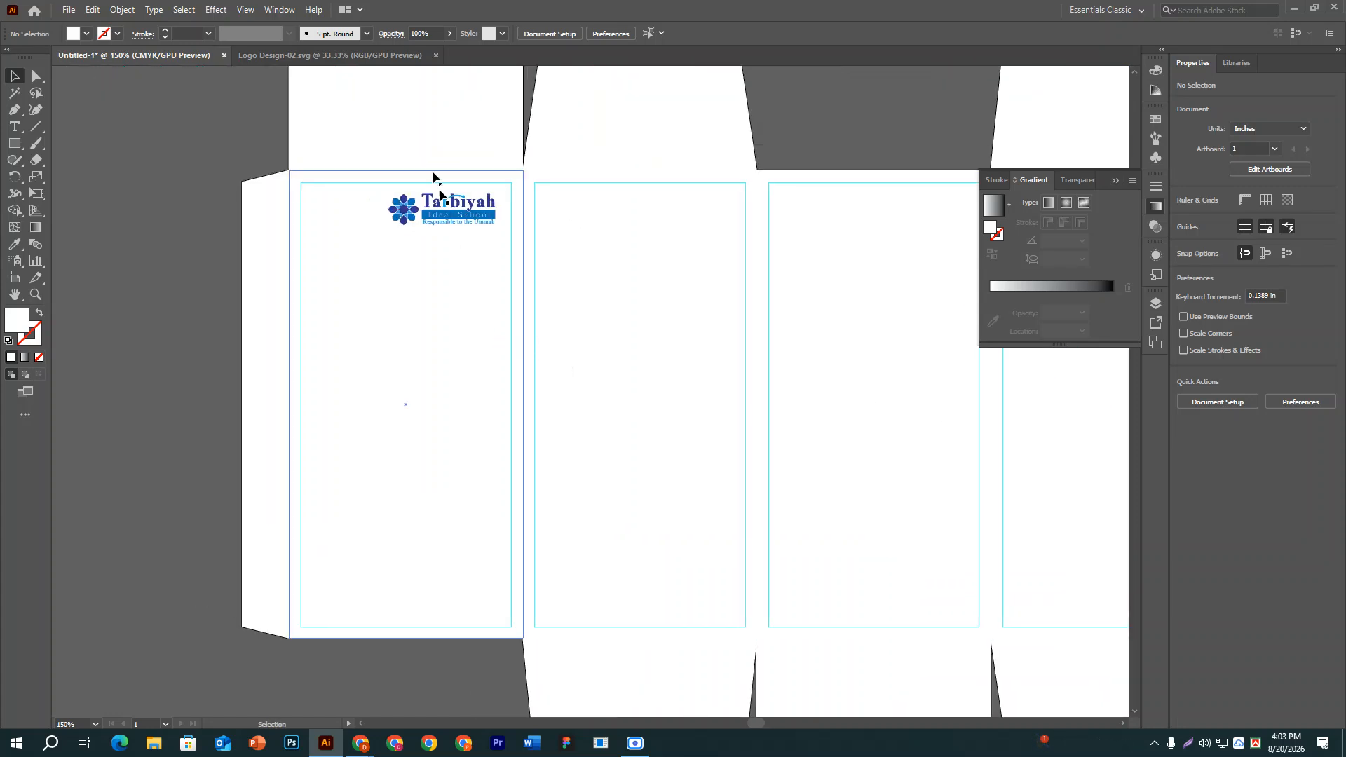
scroll(420, 218, up, 2)
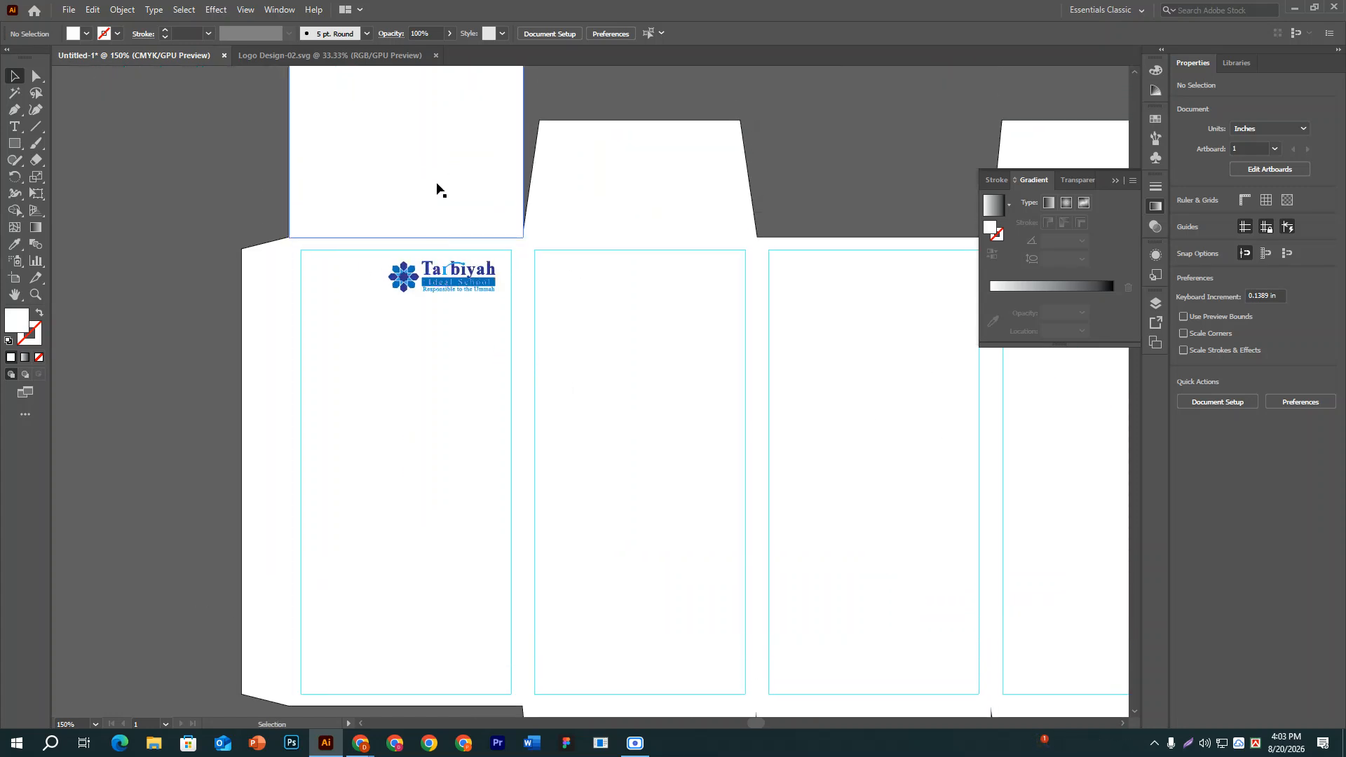
scroll(439, 187, up, 4)
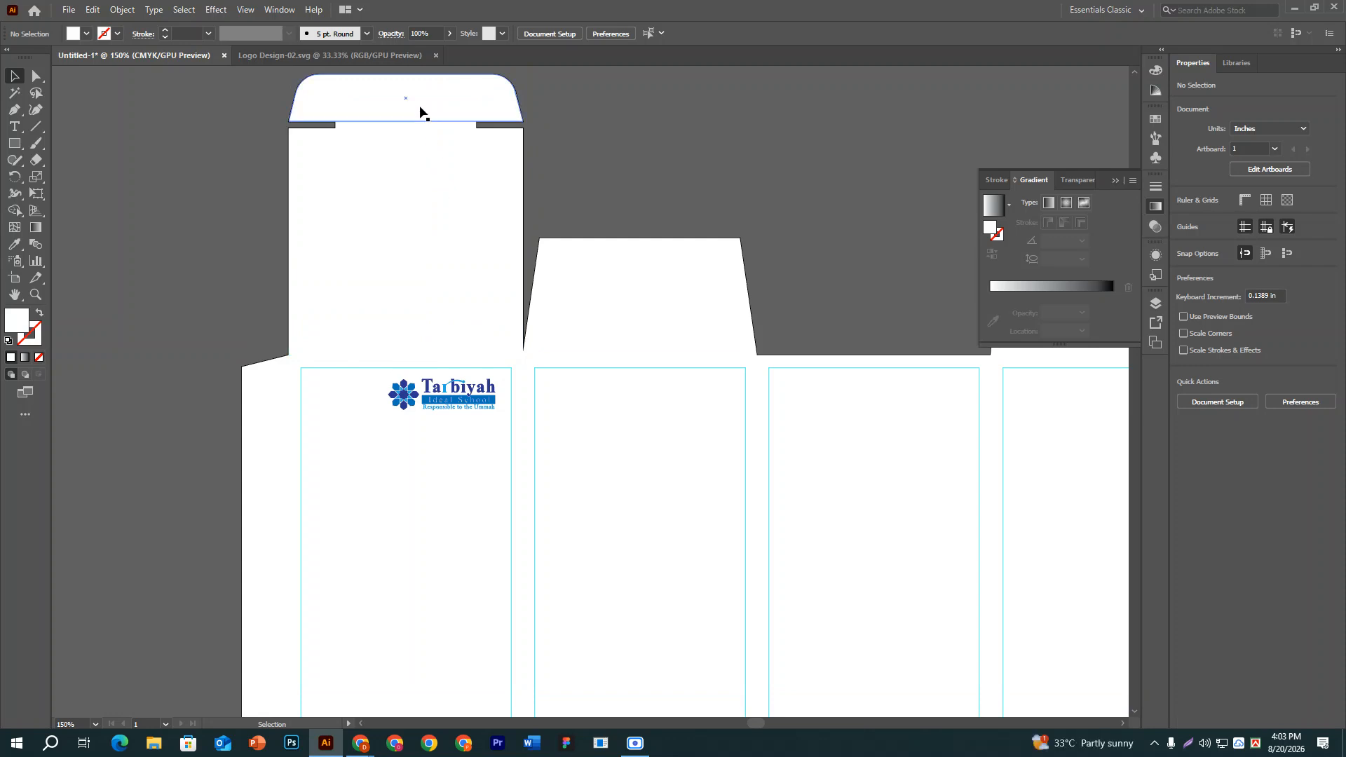
click(420, 112)
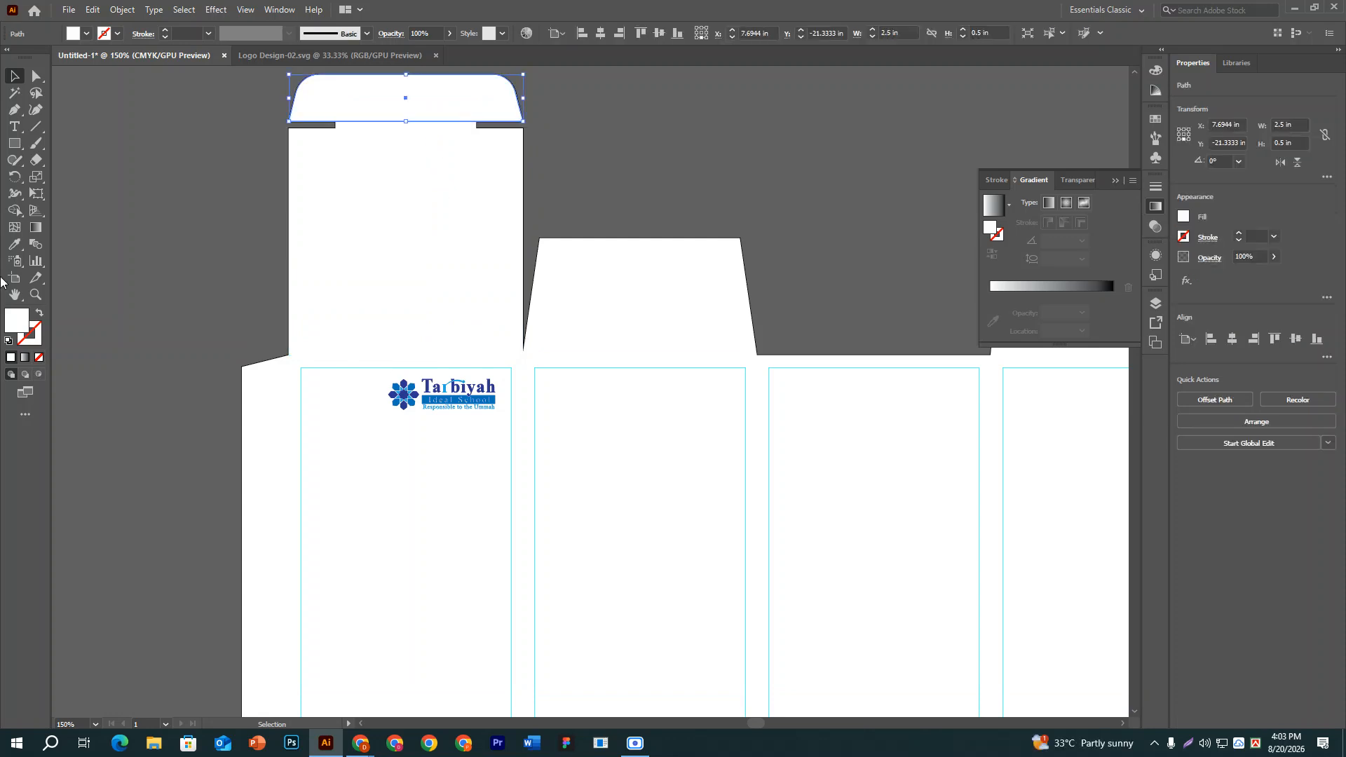
shift+click(273, 382)
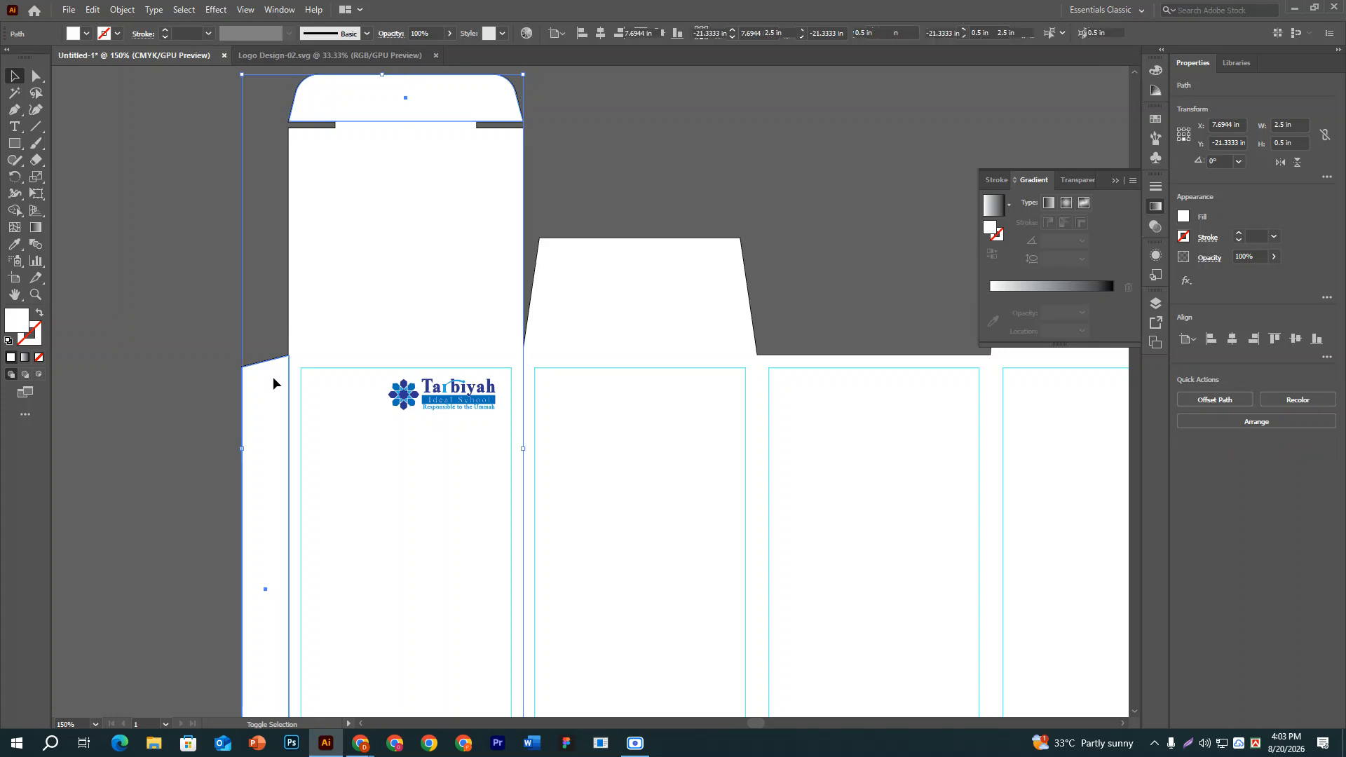
key(ctrl+minus)
key(ctrl+minus)
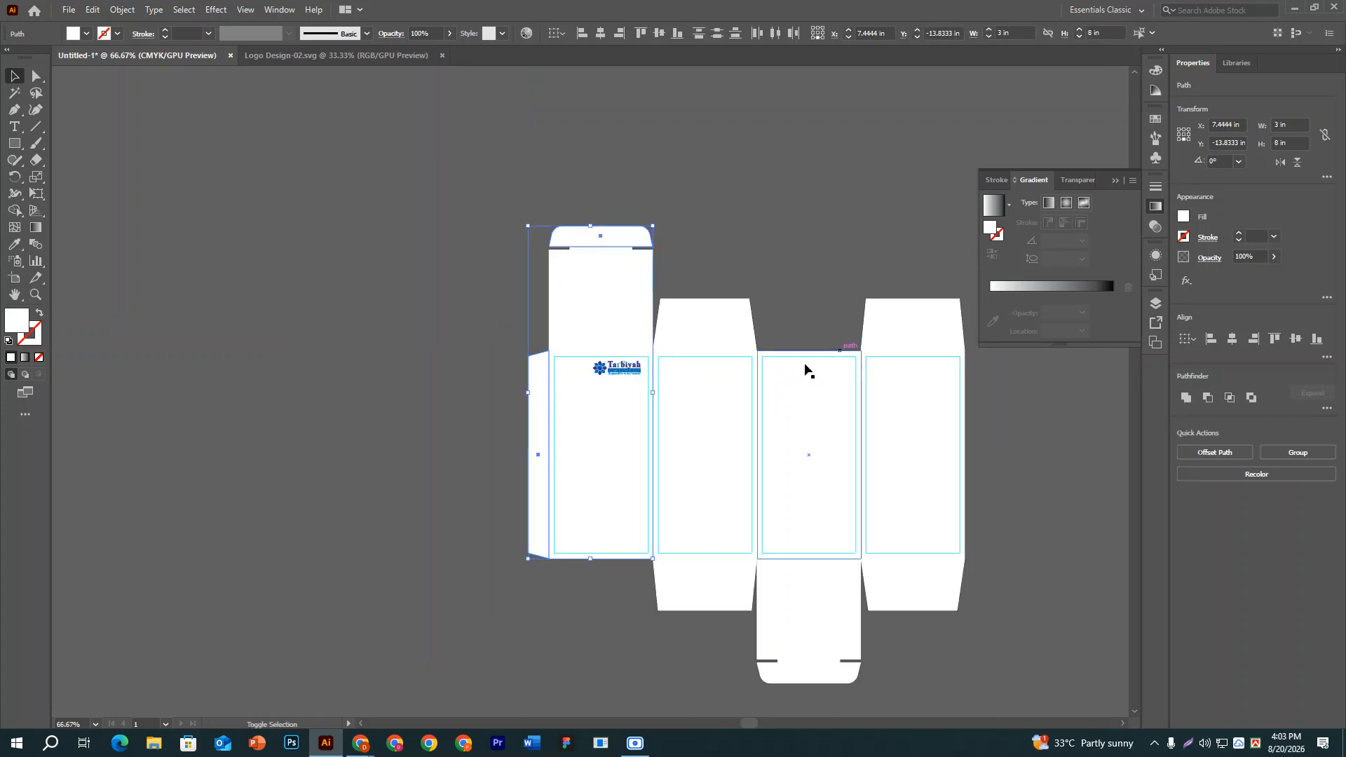
shift+click(801, 678)
click(469, 449)
Select the side glue flap and both rounded tuck flaps, fill them with the medium blue sampled from the logo emblem, and deselect.
click(541, 441)
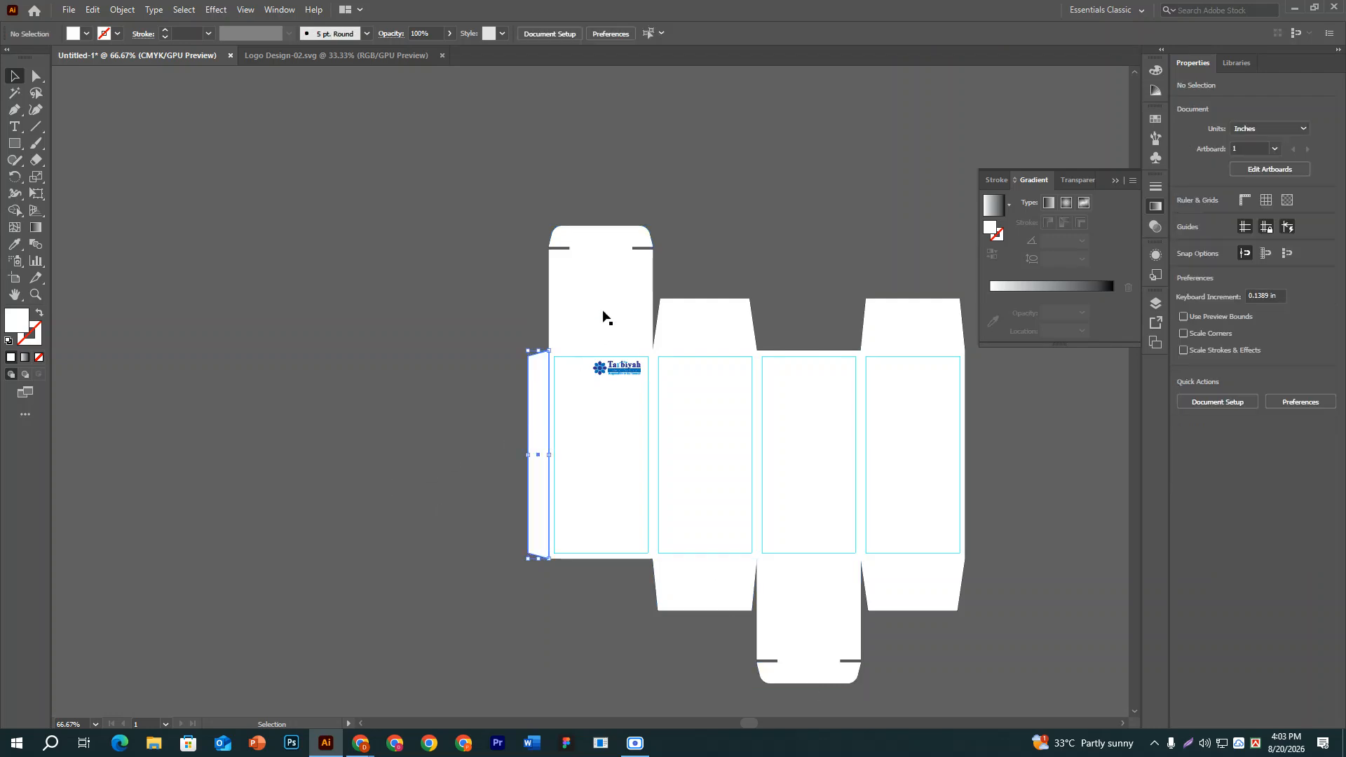
shift+click(620, 242)
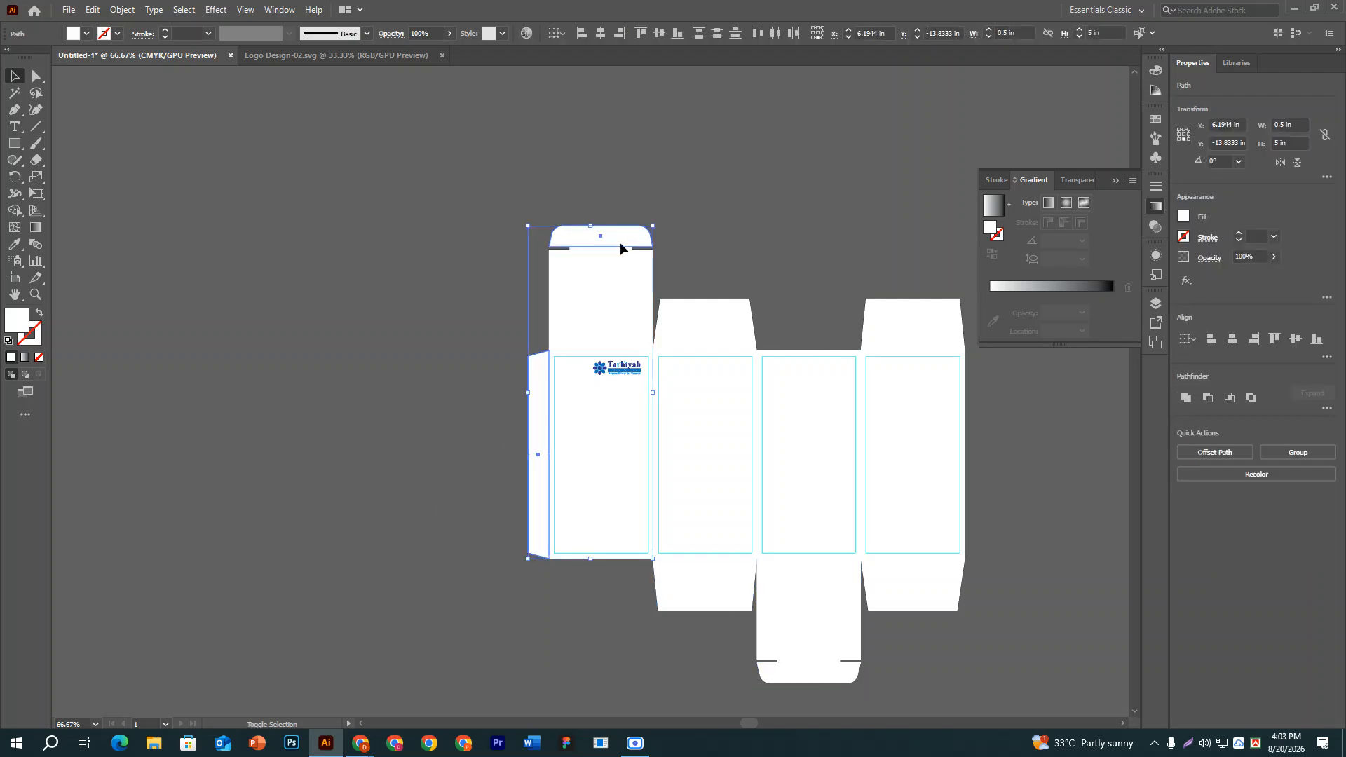
shift+click(817, 677)
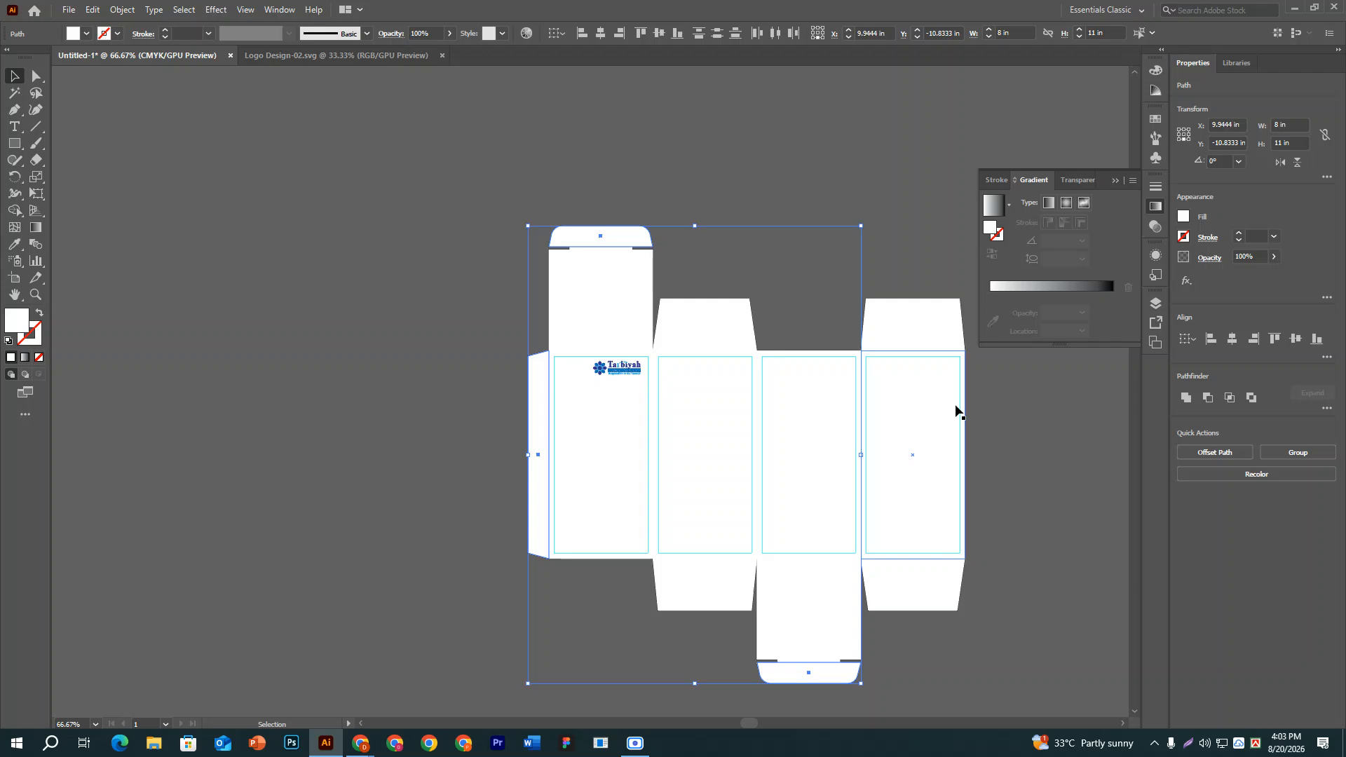
click(13, 245)
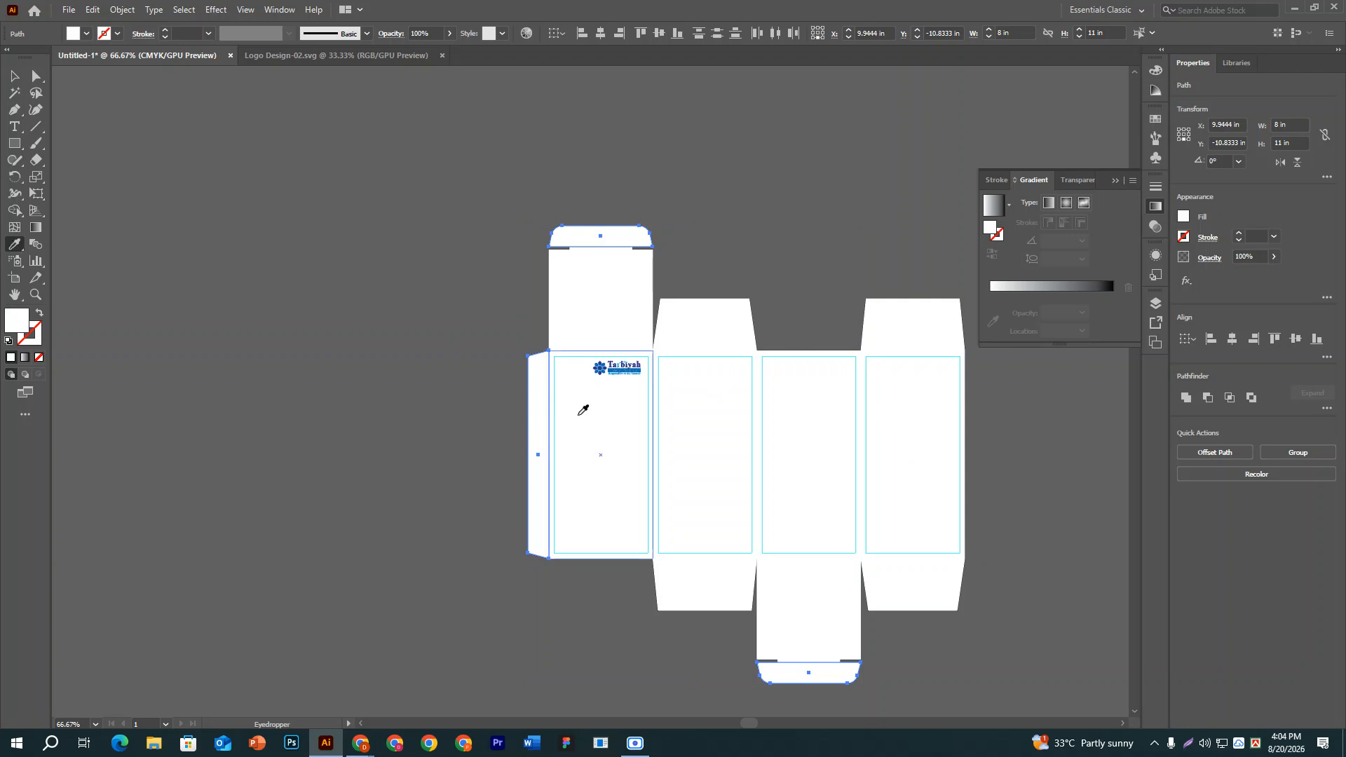
key(ctrl+1)
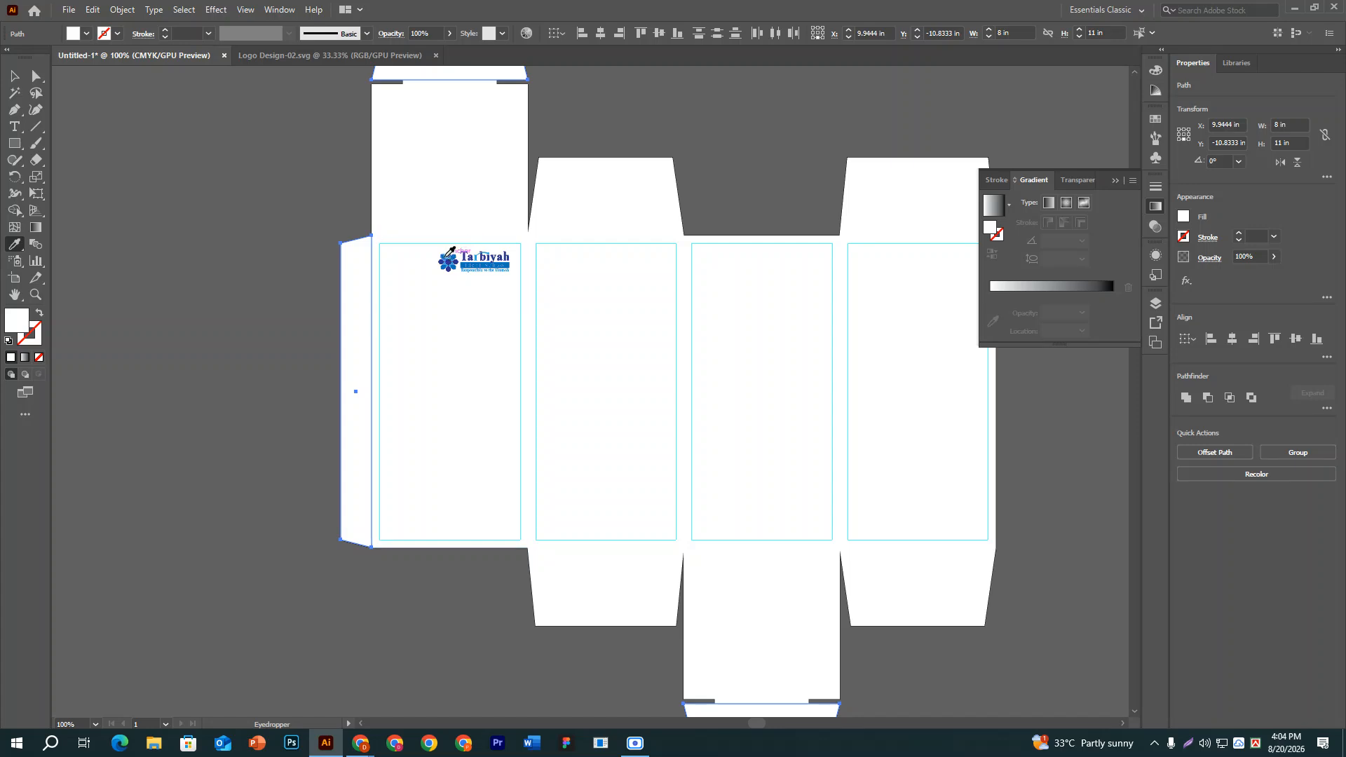
click(446, 256)
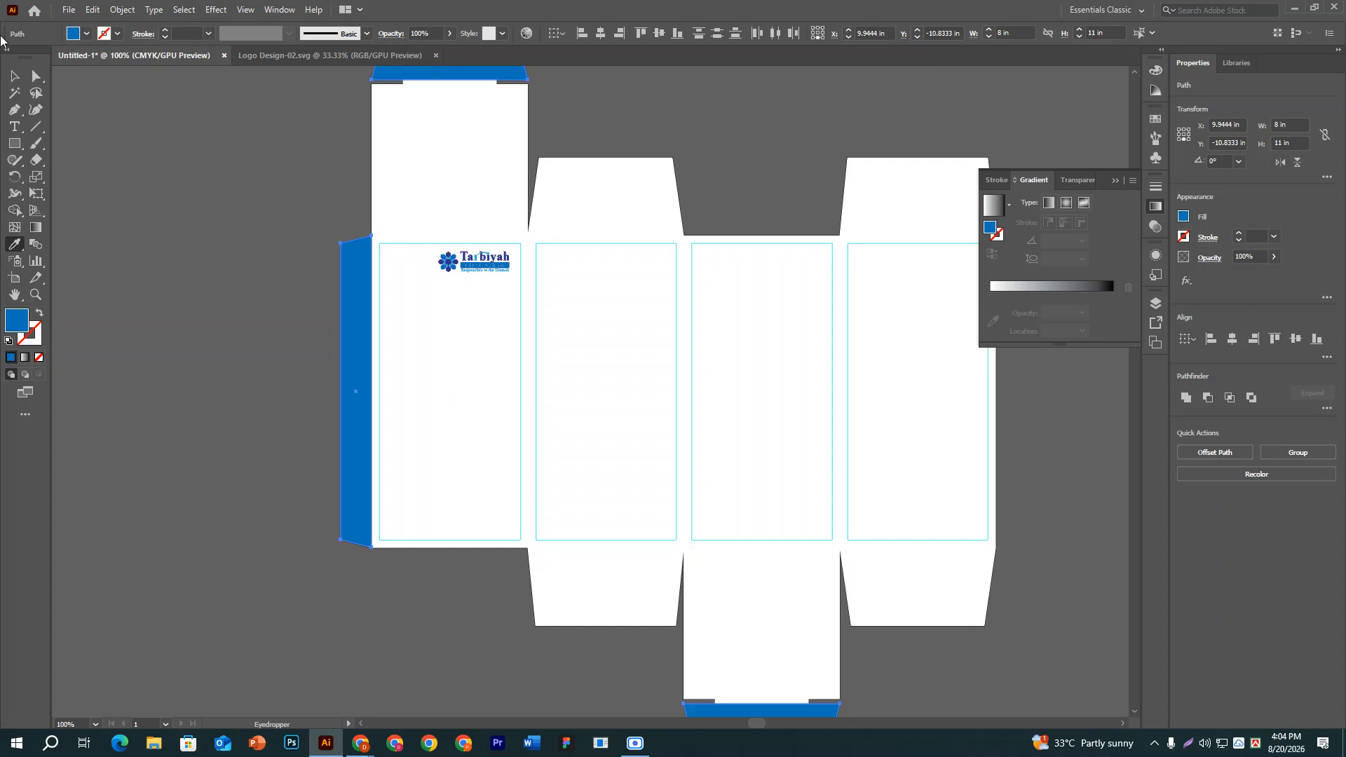
click(14, 76)
click(136, 161)
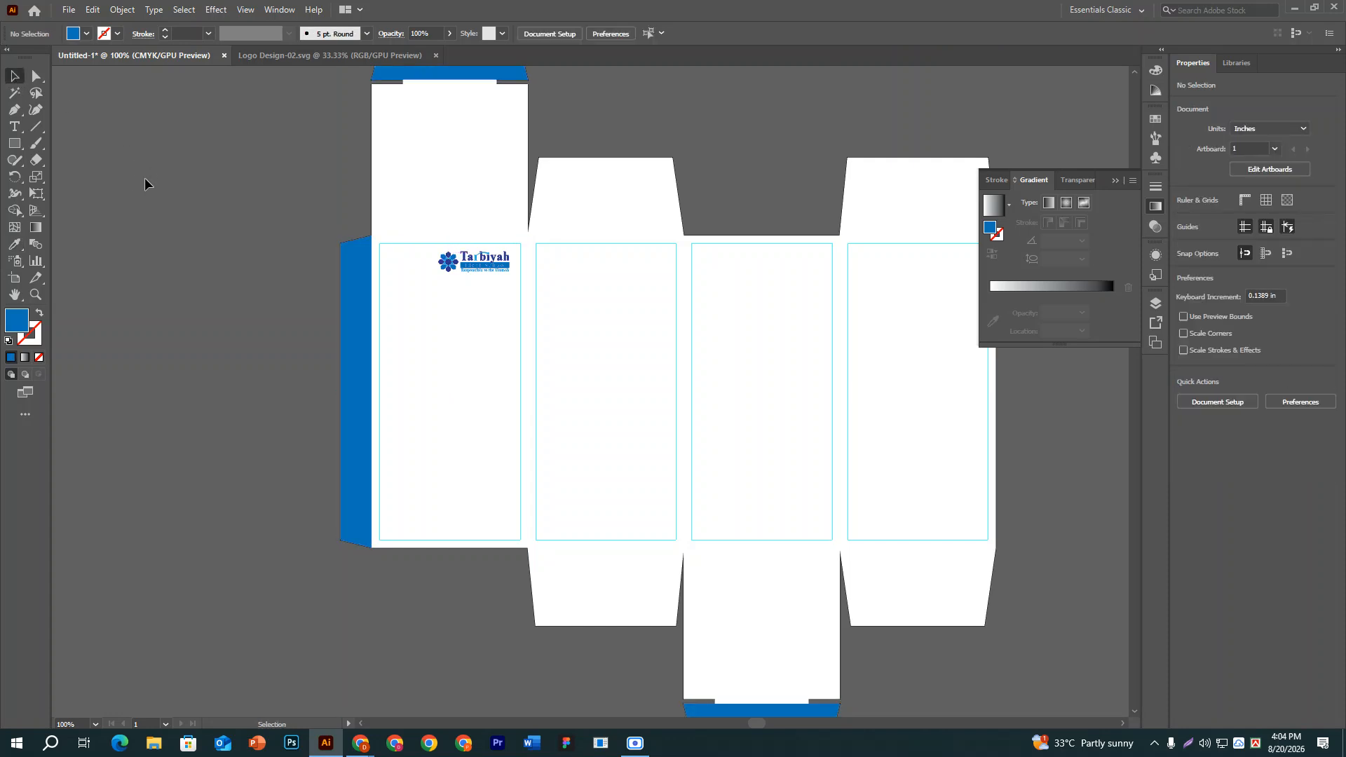
key(ctrl+minus)
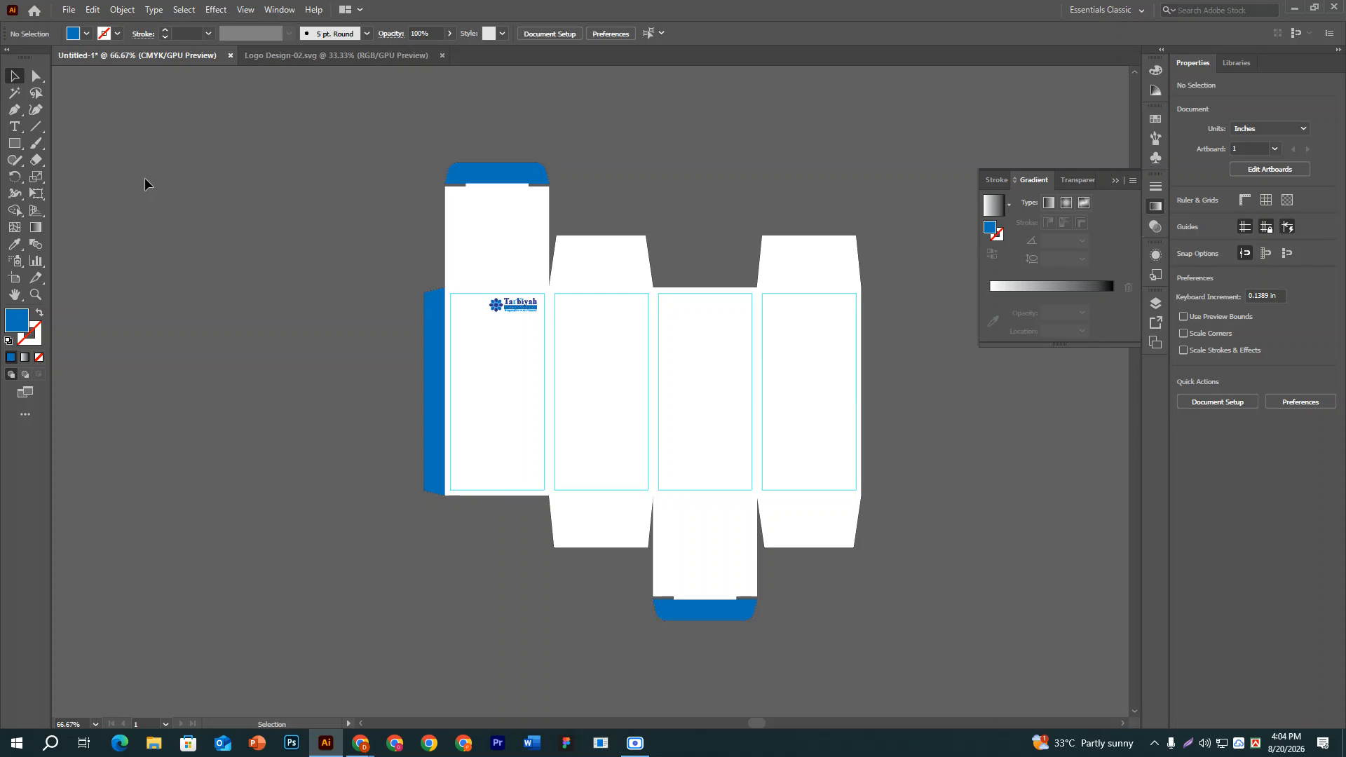
Fill both square lid panels with a linear gradient and set its starting colour stop to the dark blue sampled from the logo emblem.
click(515, 222)
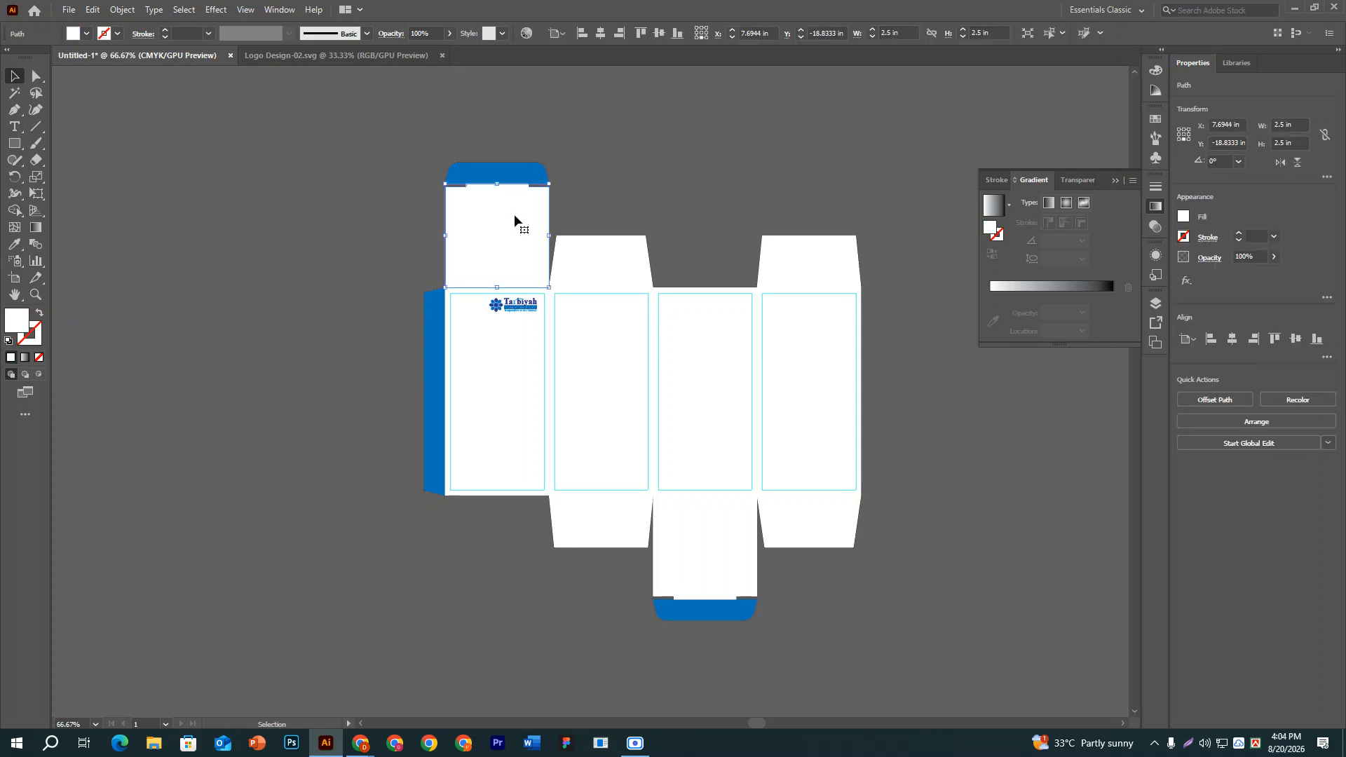
click(682, 550)
click(354, 199)
click(463, 221)
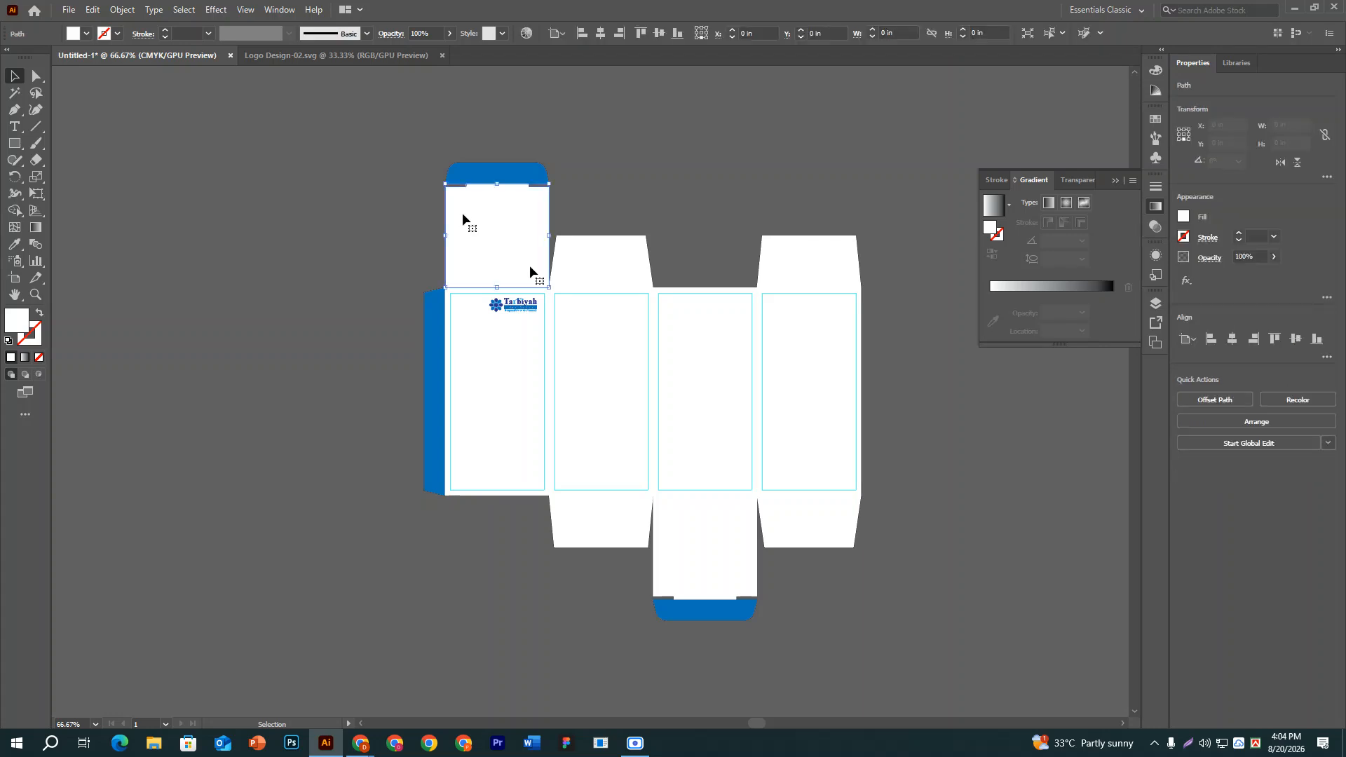
shift+click(692, 572)
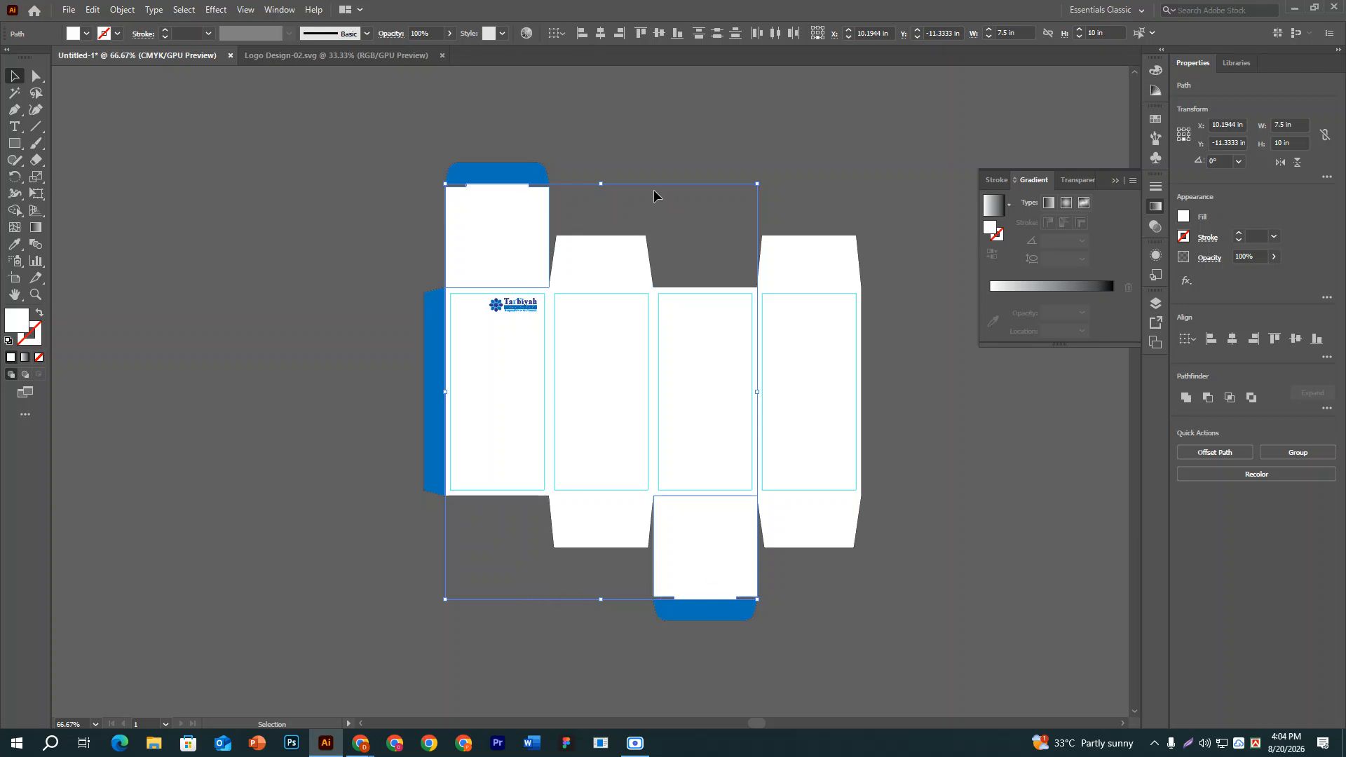
click(25, 358)
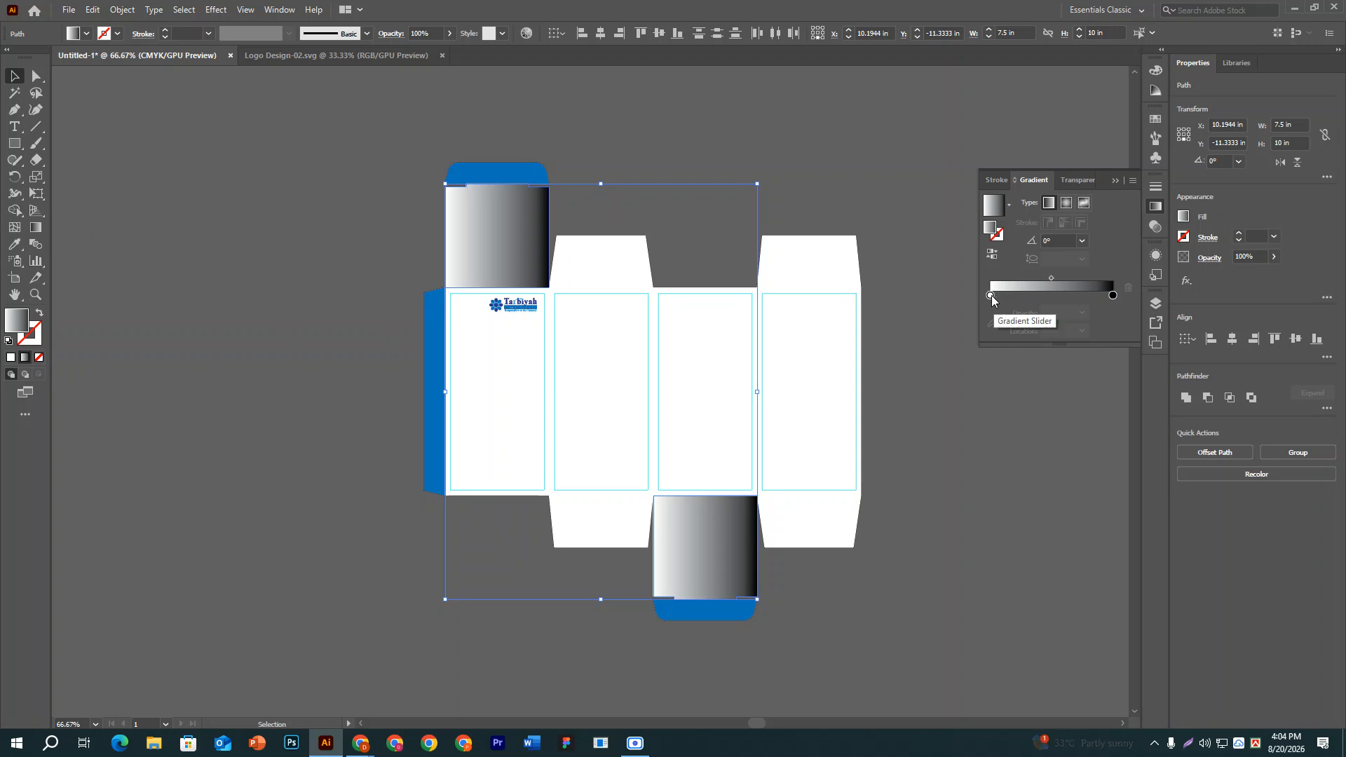
click(991, 295)
click(994, 323)
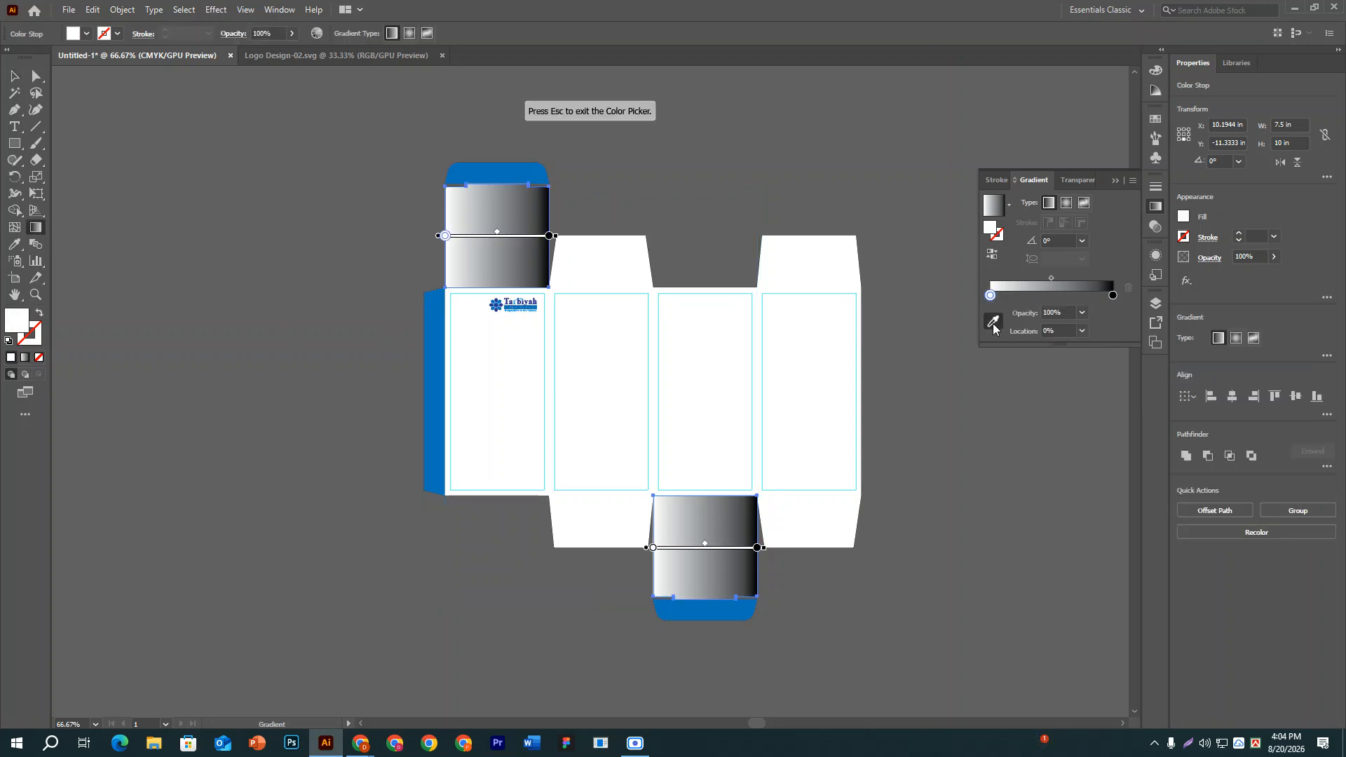
click(498, 299)
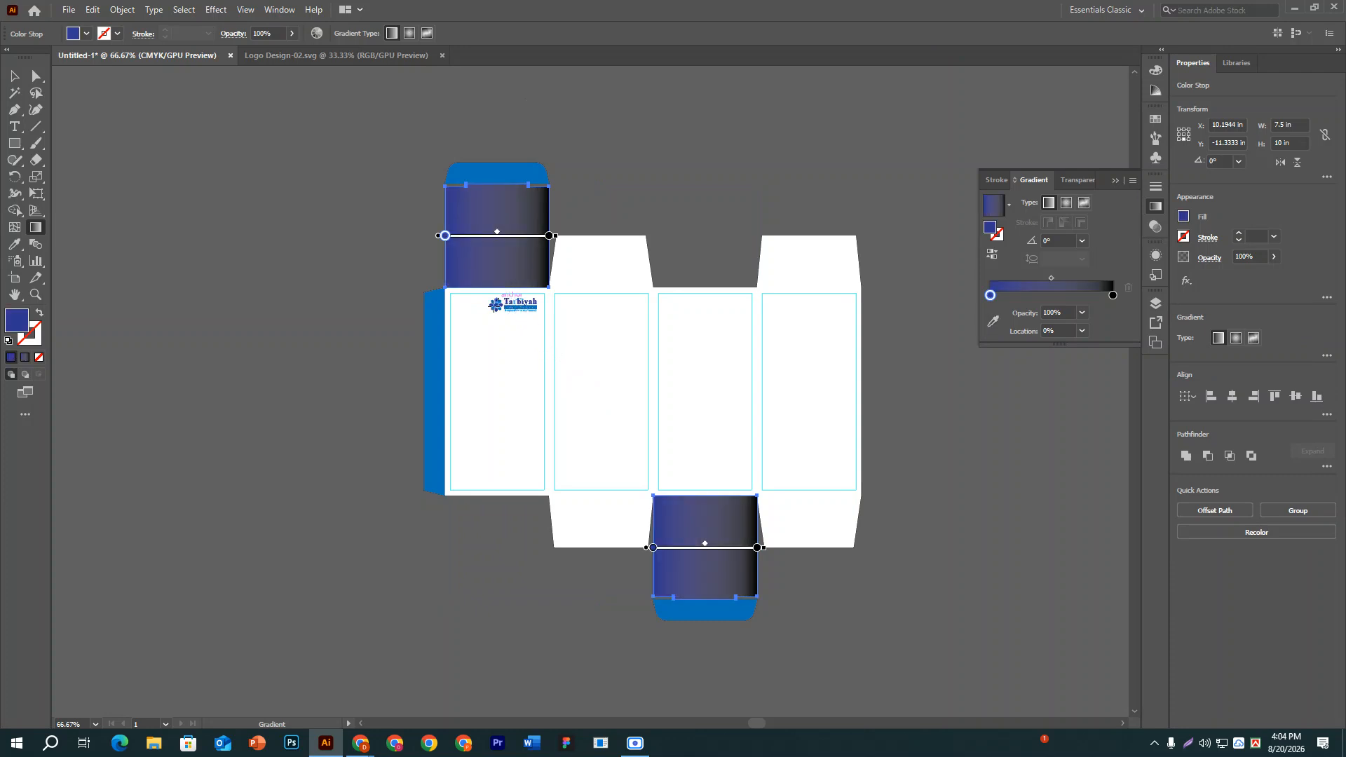
Set the lid gradient's ending colour stop to the medium blue sampled from the logo emblem.
click(1113, 295)
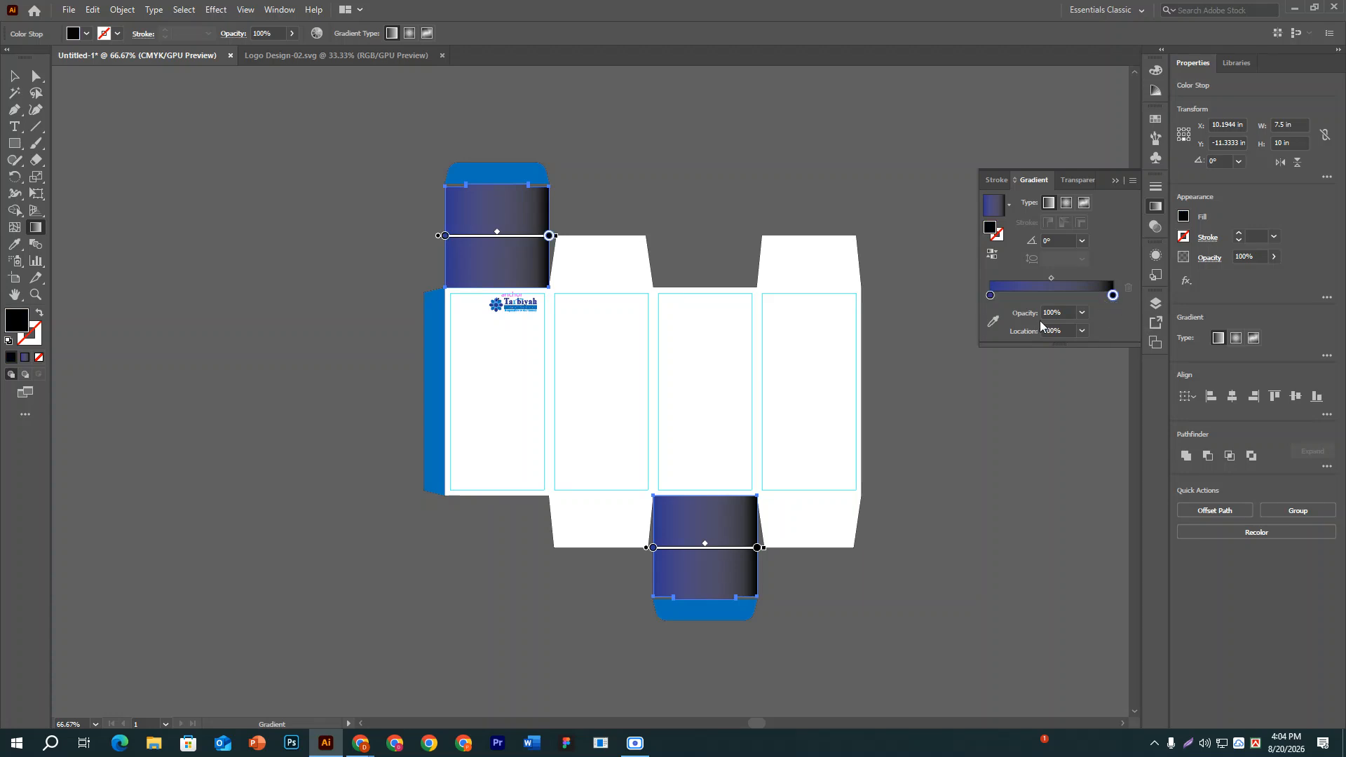
click(992, 323)
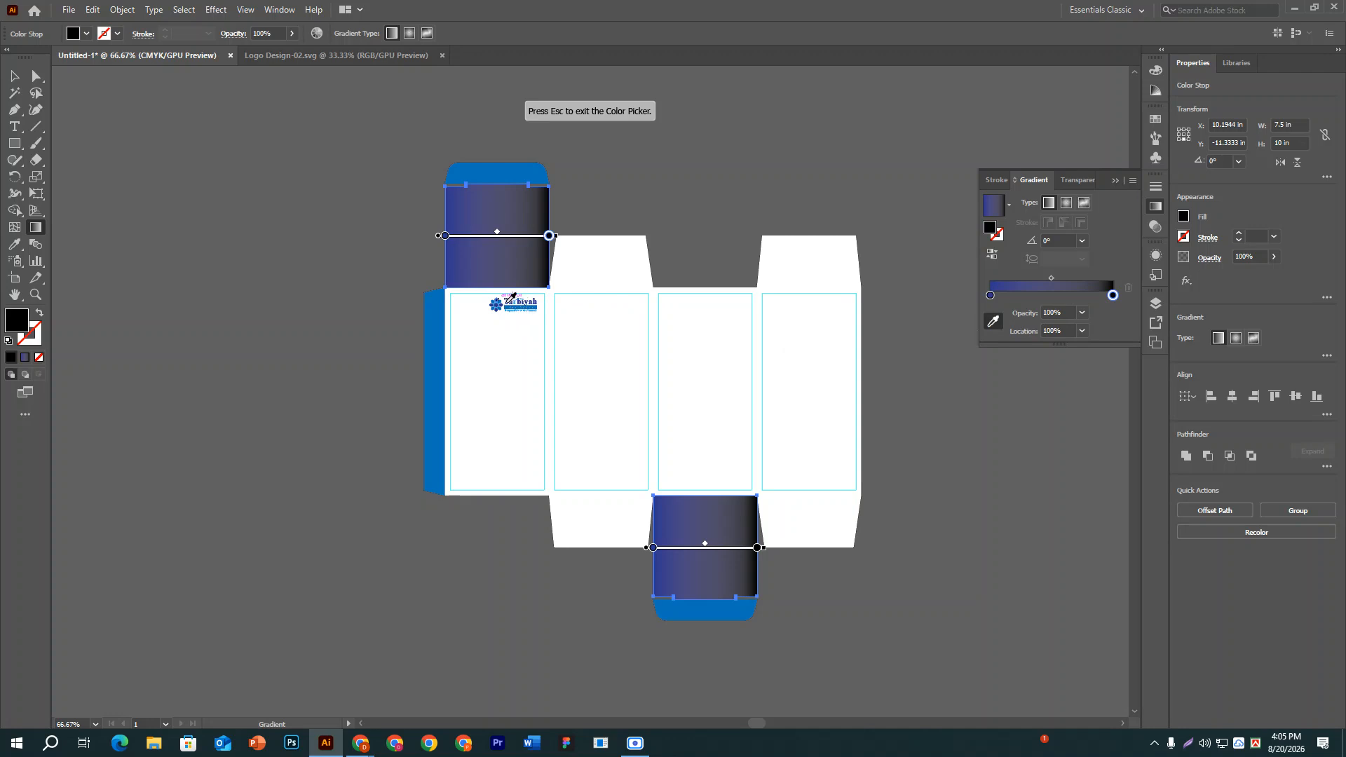
key(Escape)
key(v)
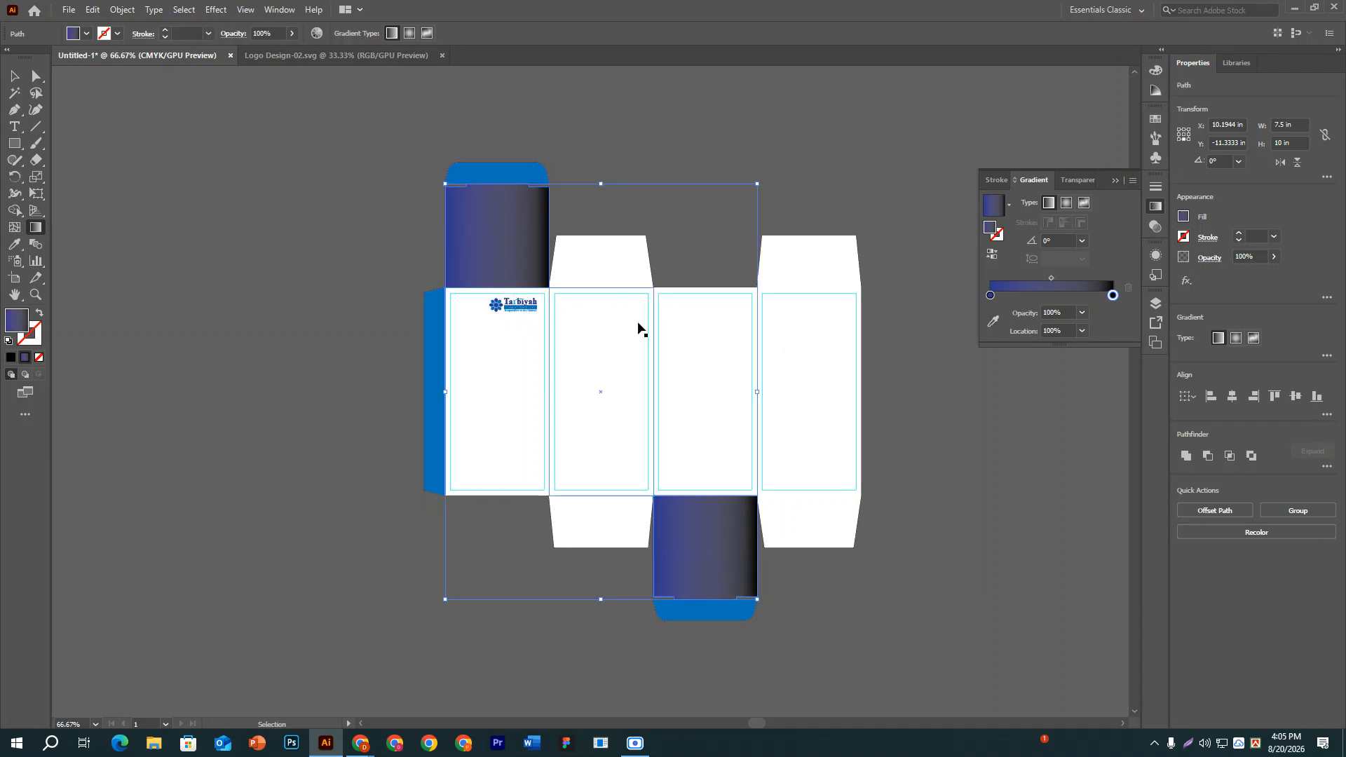
key(ctrl+equal)
key(ctrl+equal)
key(g)
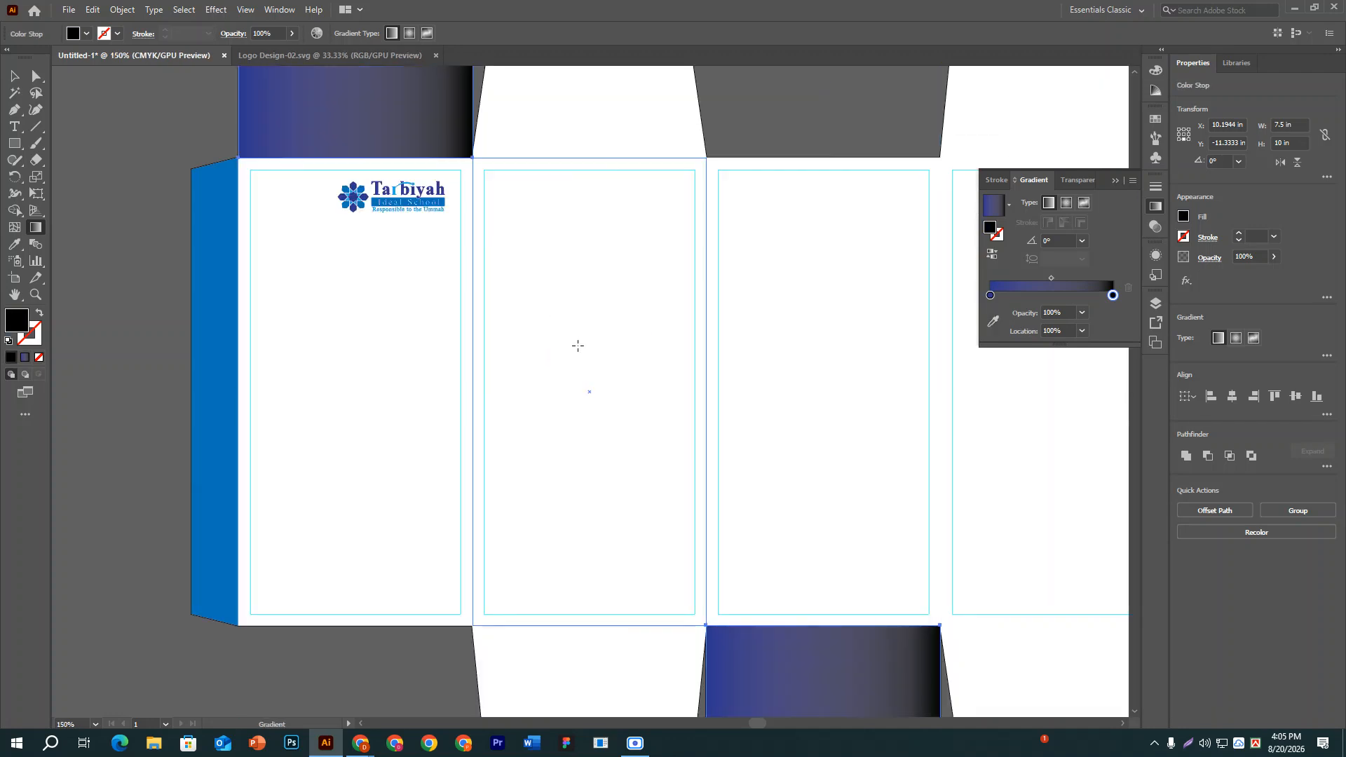
click(993, 321)
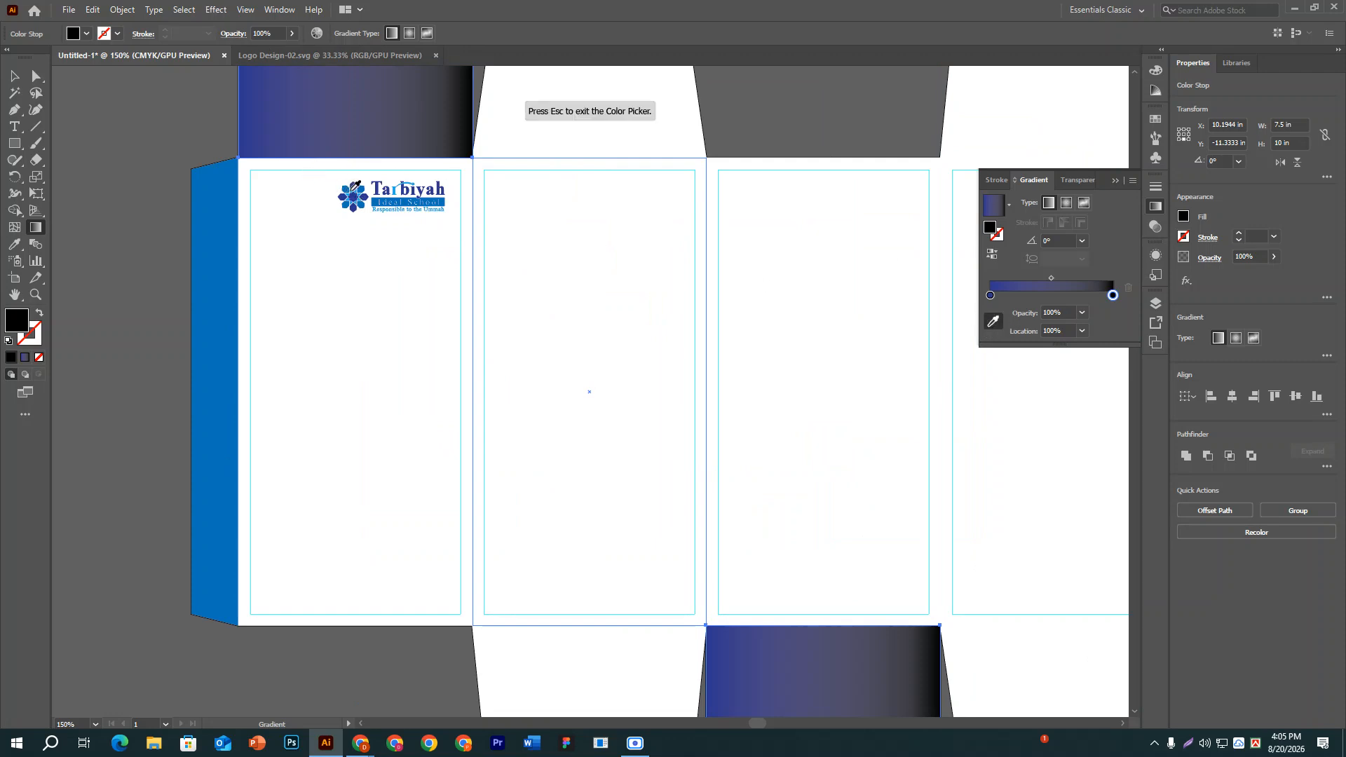
click(352, 195)
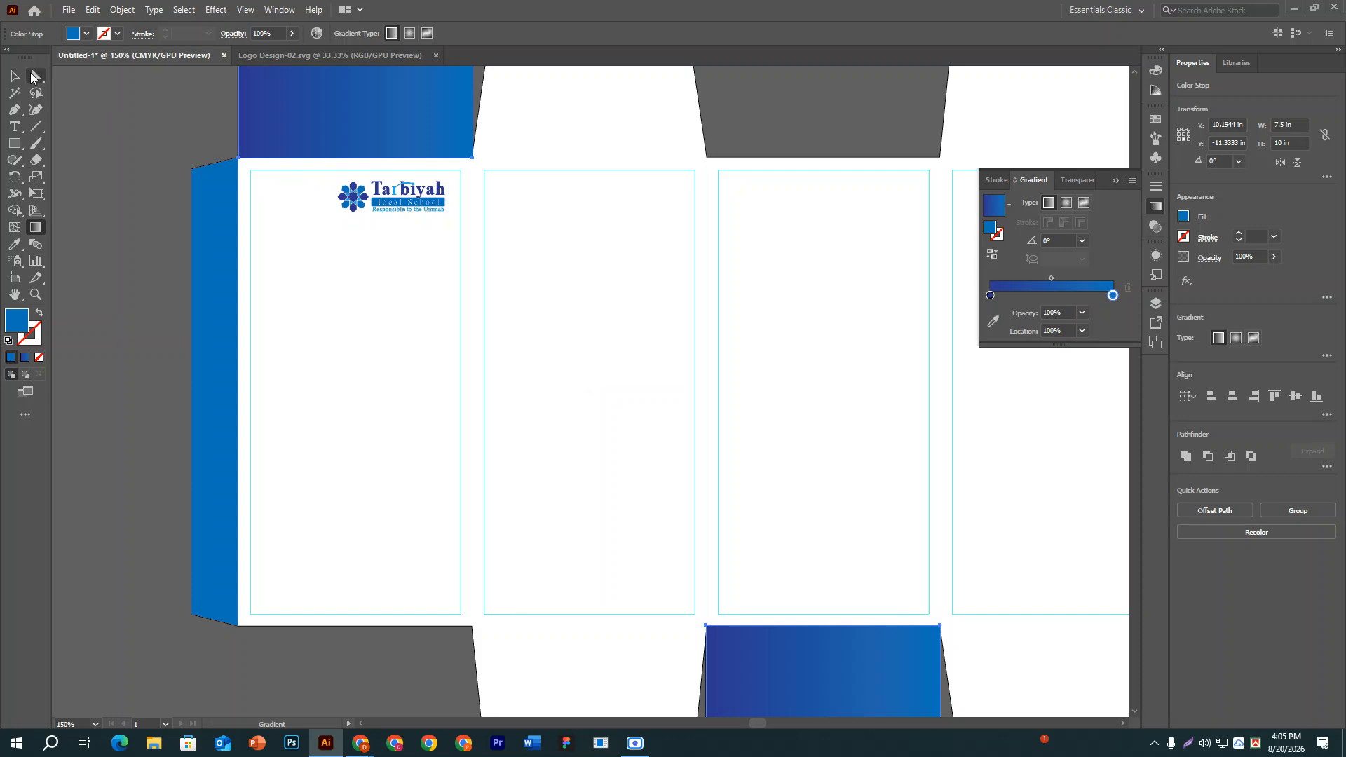
Set the gradient angle on both lid panels to -90° and deselect them.
key(ctrl+minus)
key(ctrl+minus)
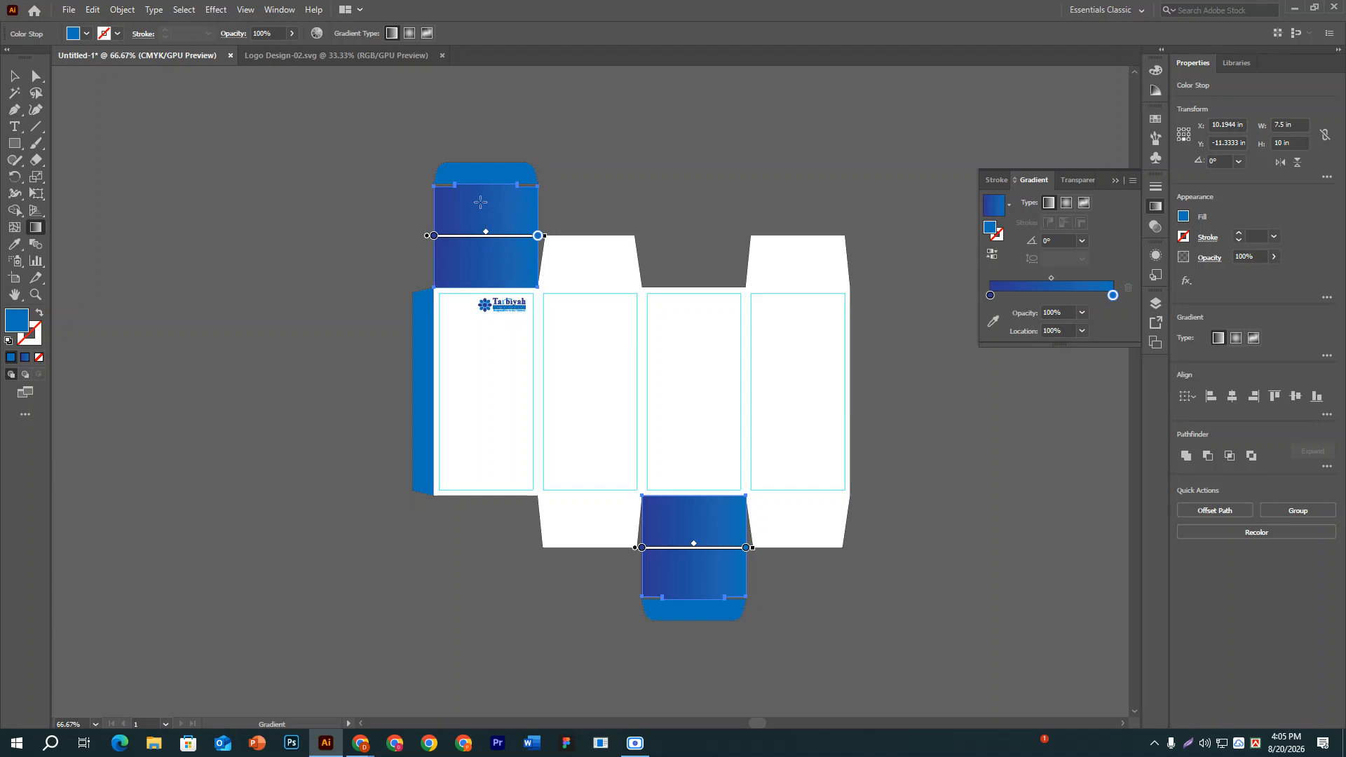
click(1060, 245)
key(Return)
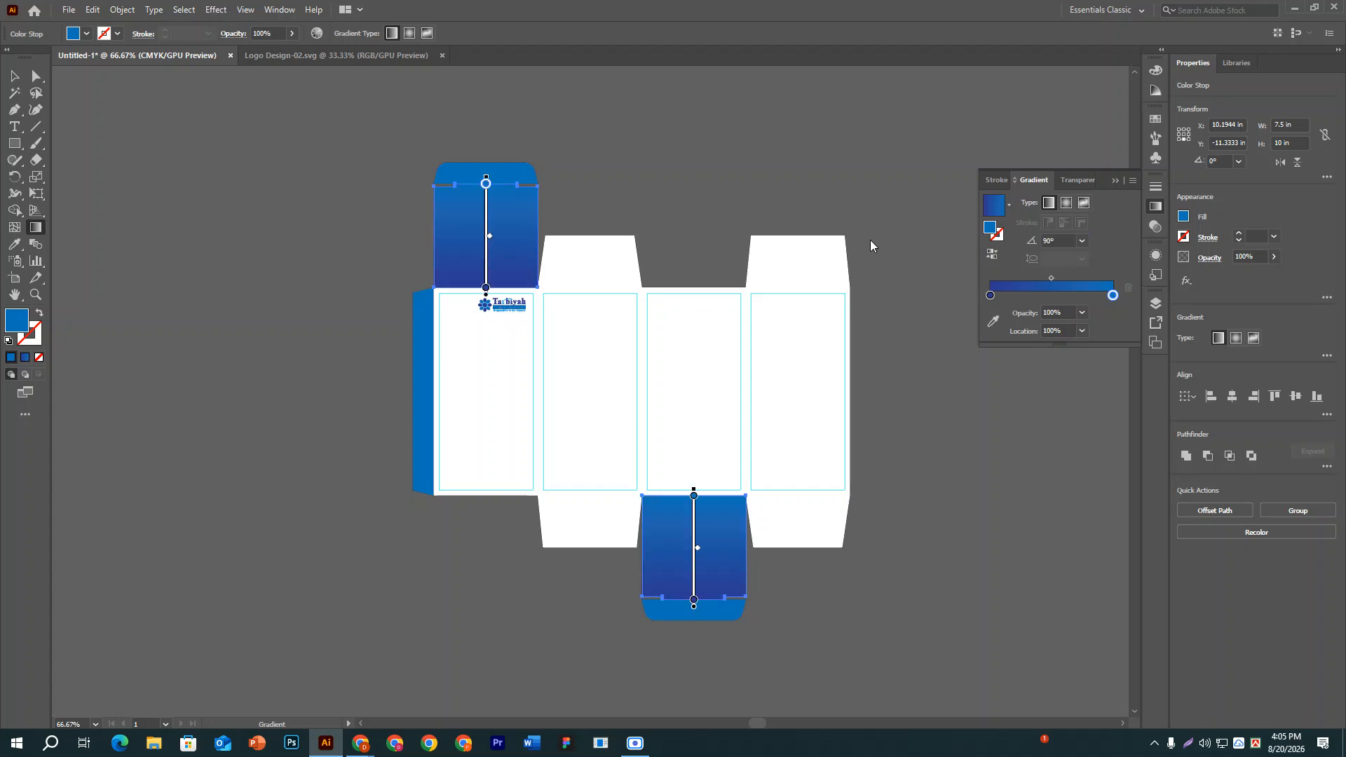
click(1046, 241)
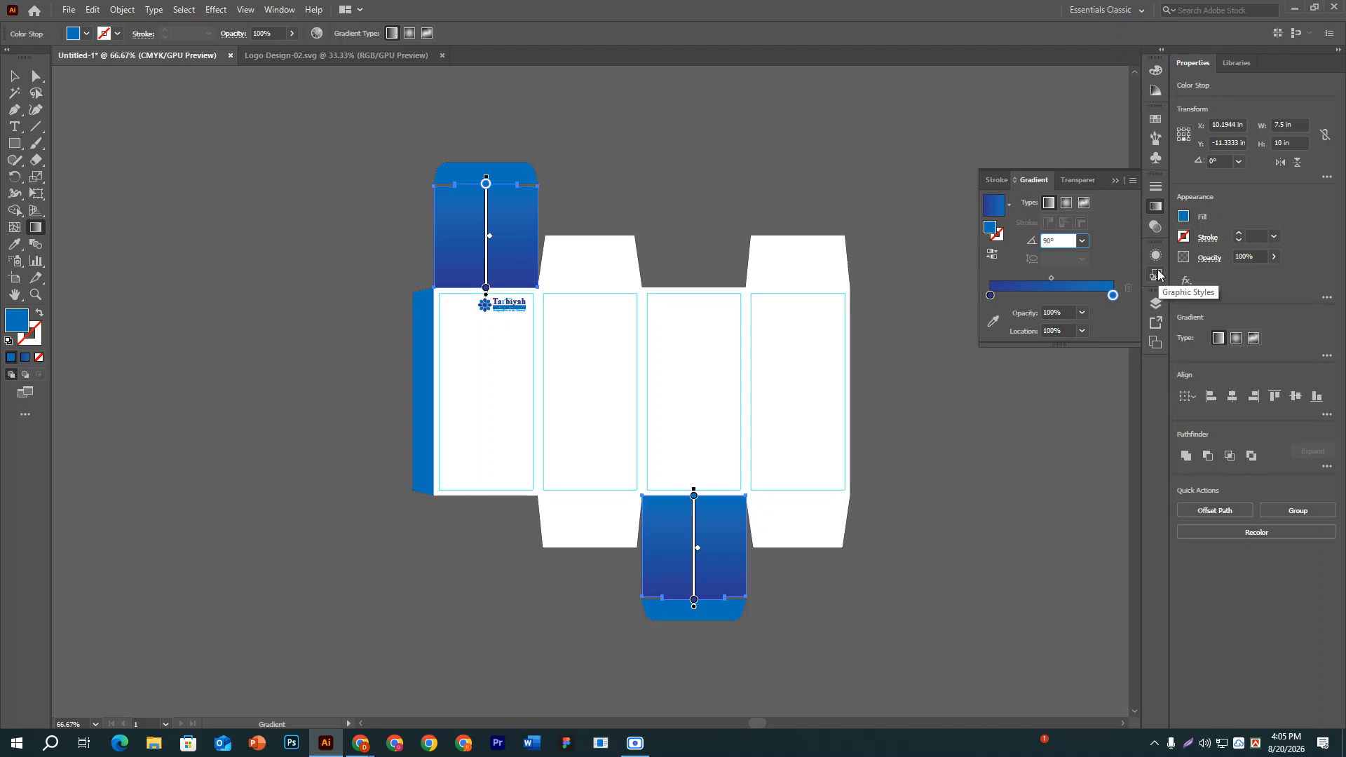
key(Return)
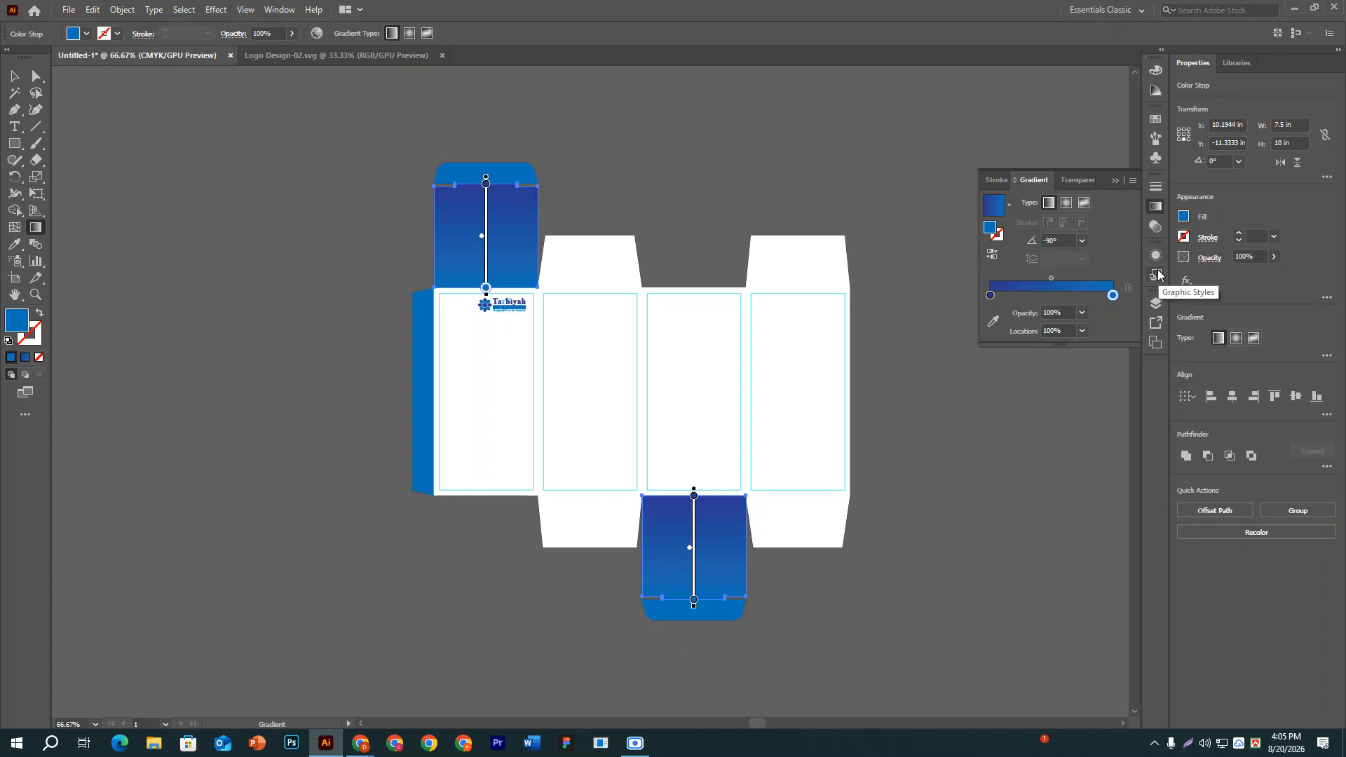
click(10, 73)
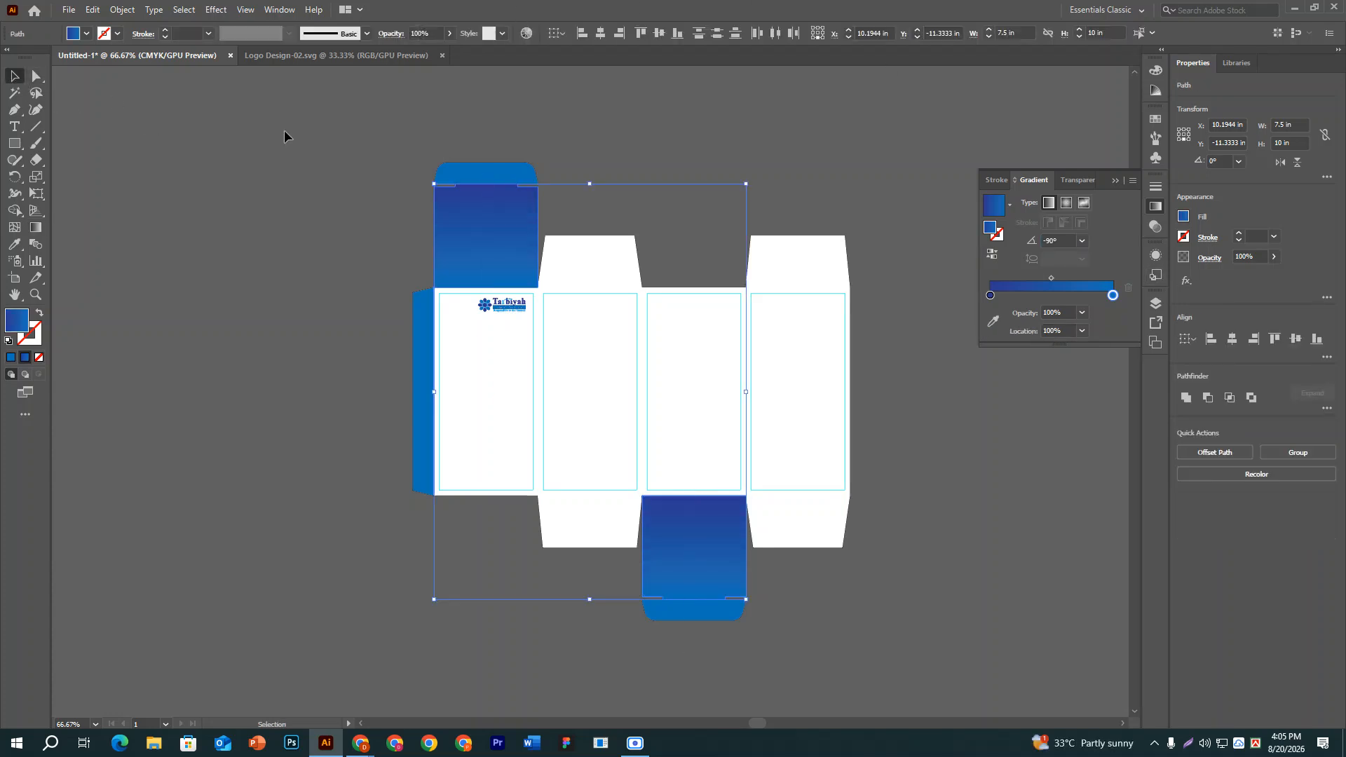
click(713, 144)
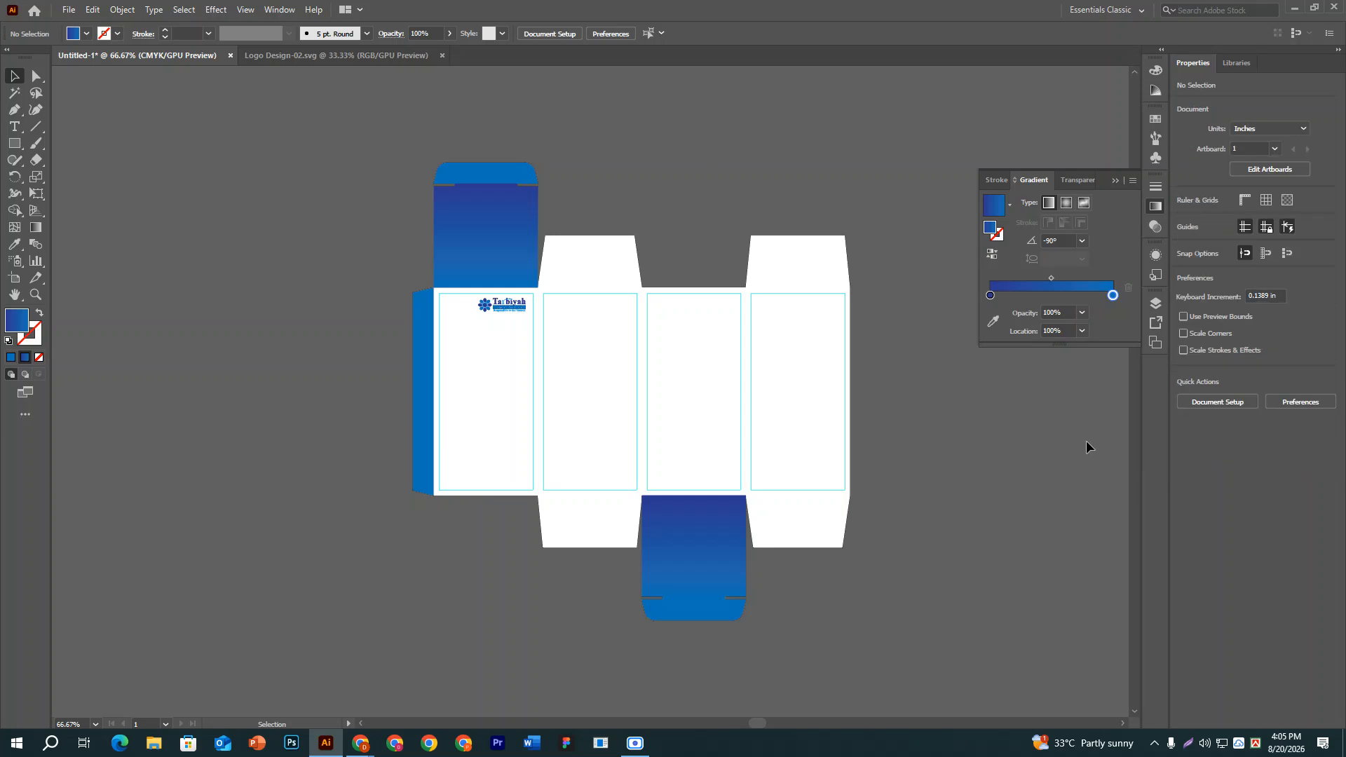
click(690, 608)
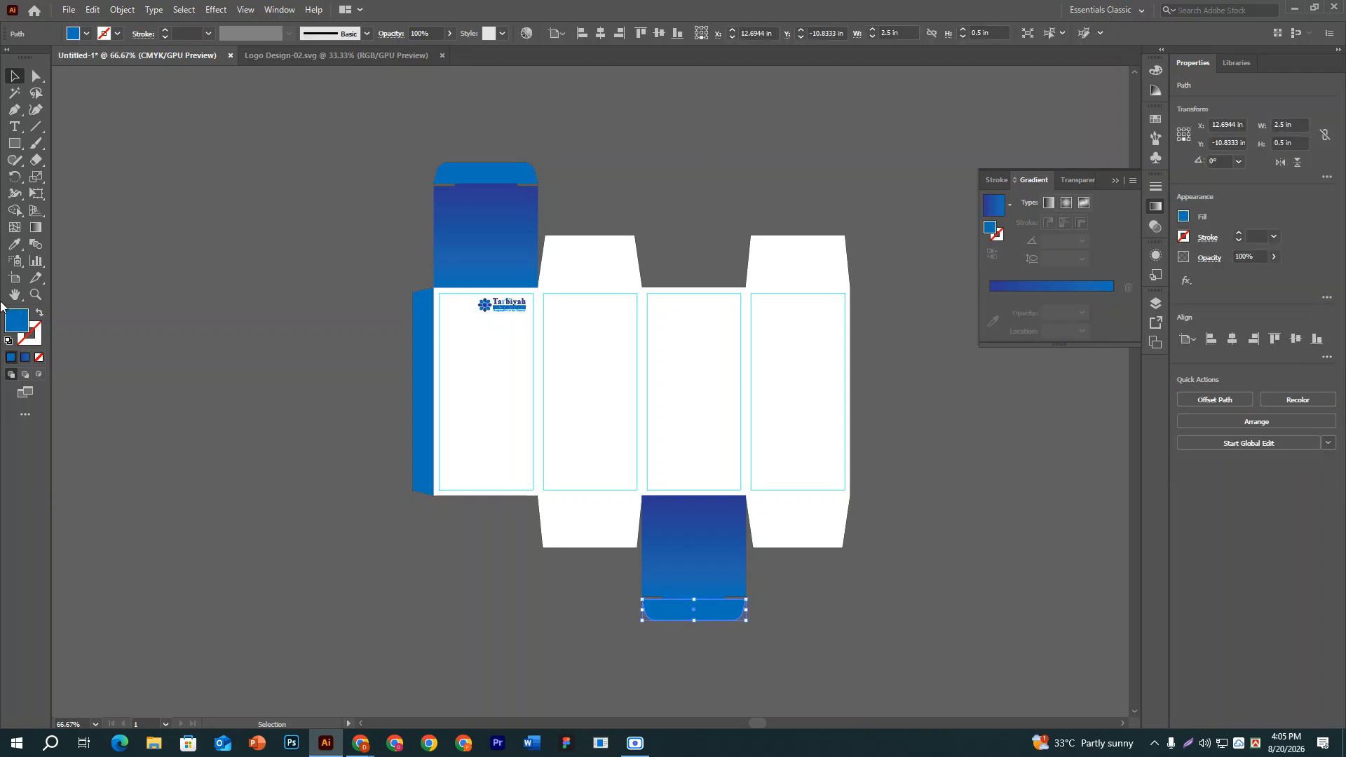
click(14, 244)
click(14, 75)
click(252, 195)
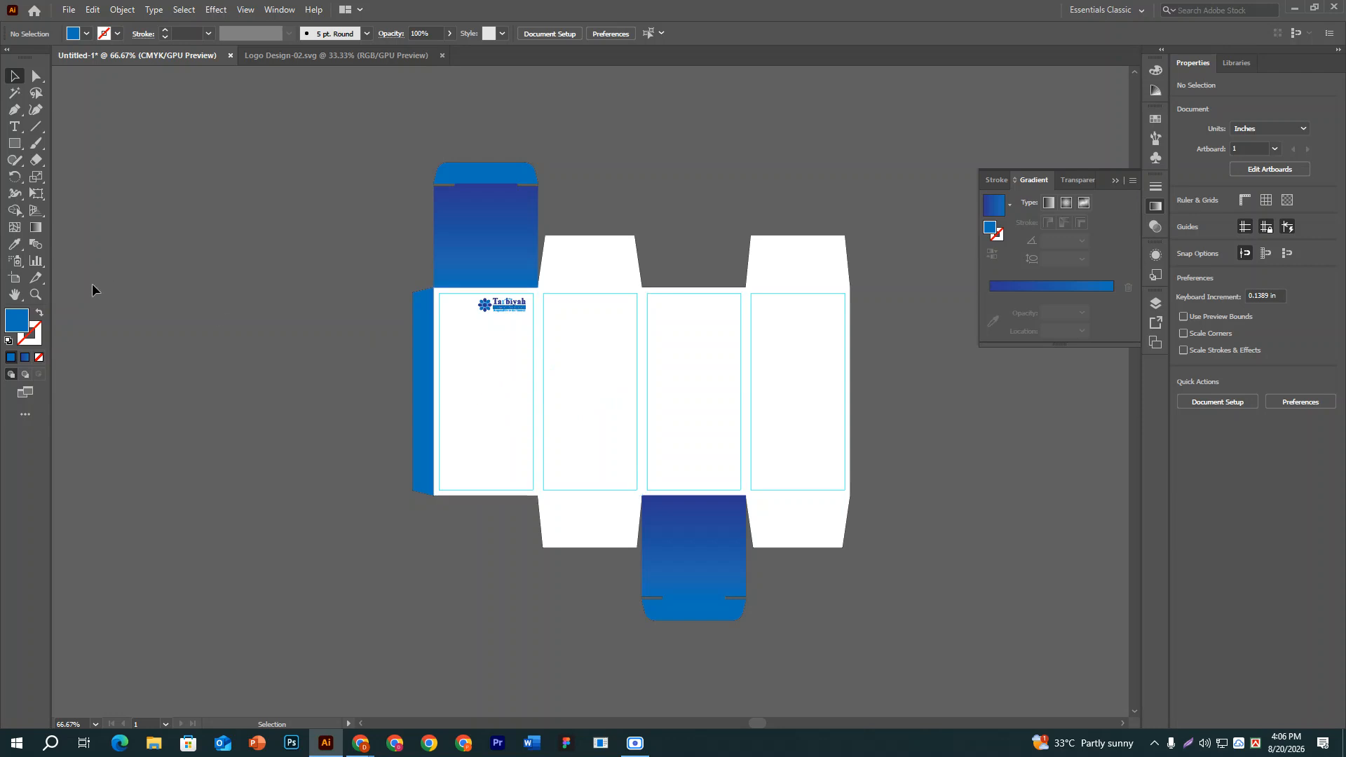
Create a six-sided polygon with a 0.6944 in radius, enlarge it to about 4.35 in wide and place it above the dieline.
click(14, 143)
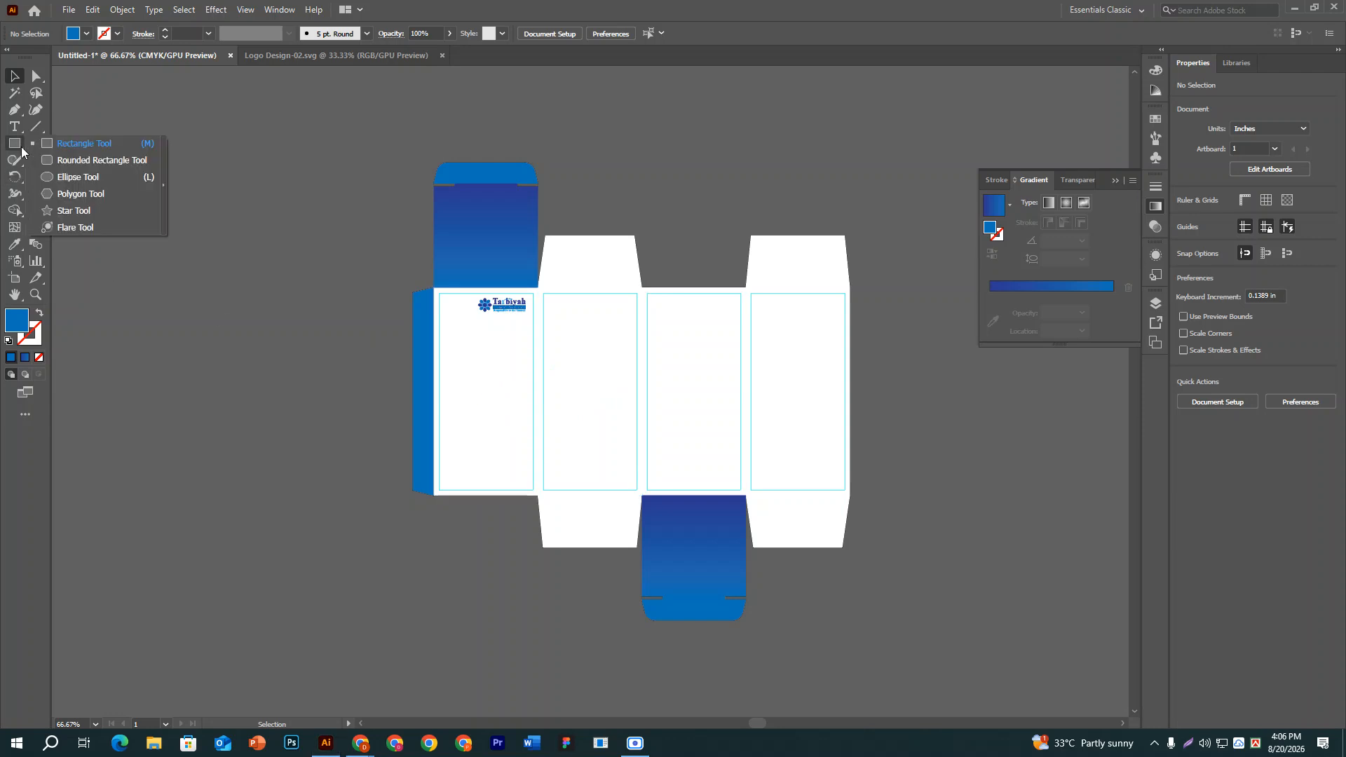
click(81, 192)
scroll(208, 175, up, 2)
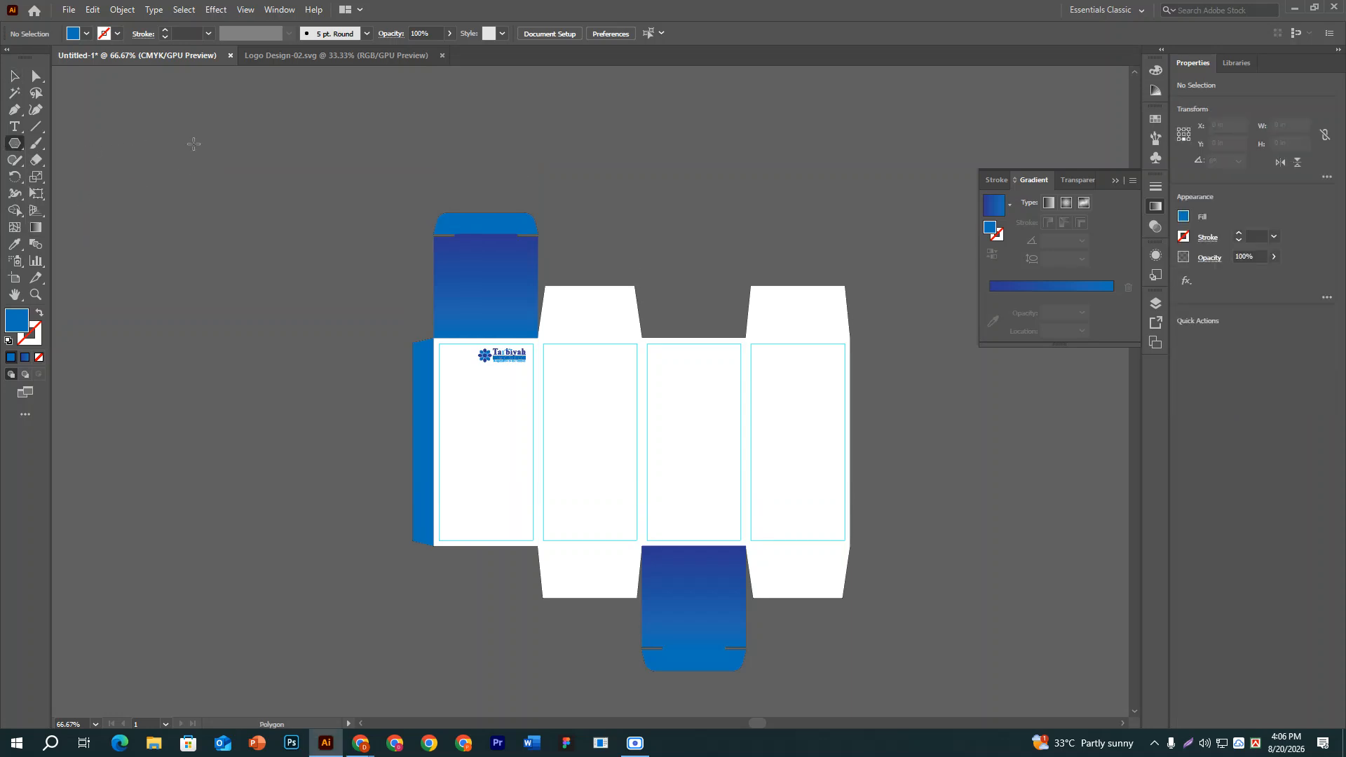
click(303, 186)
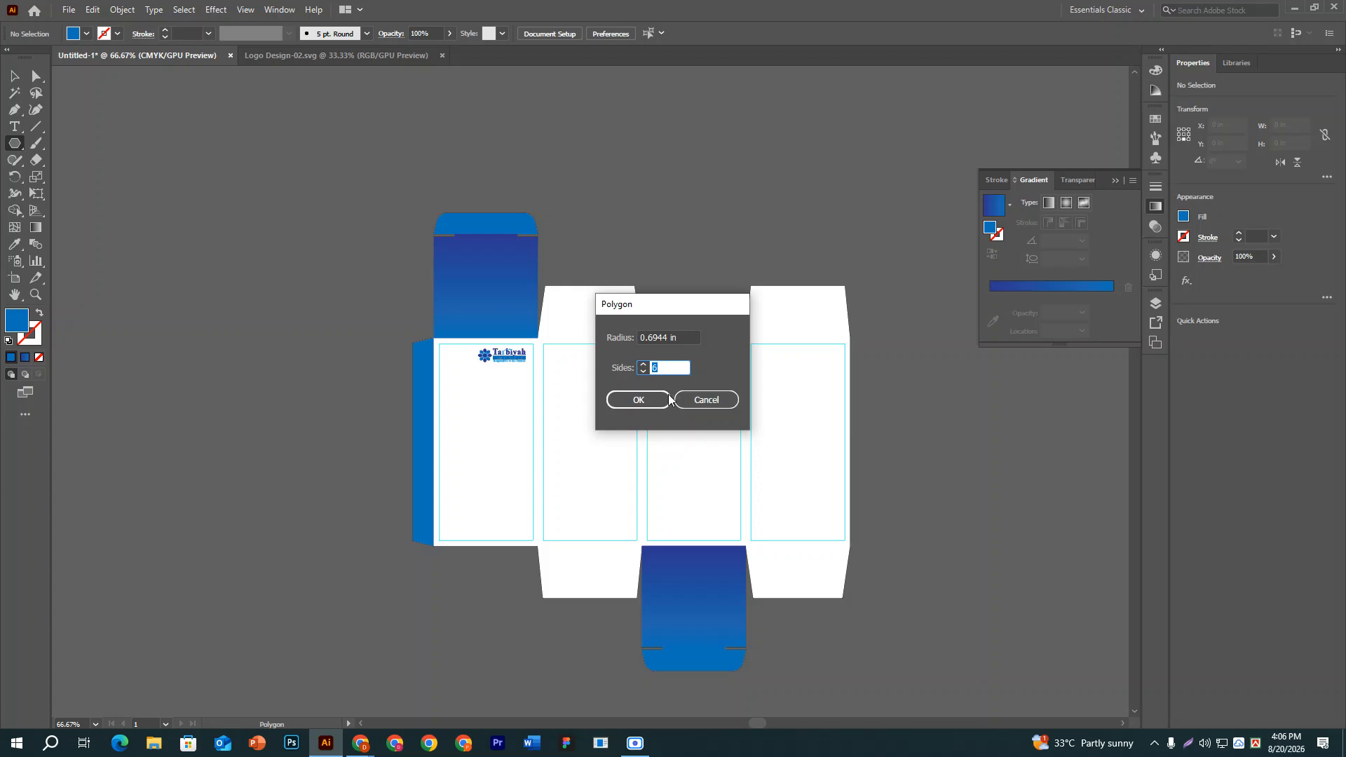
click(635, 400)
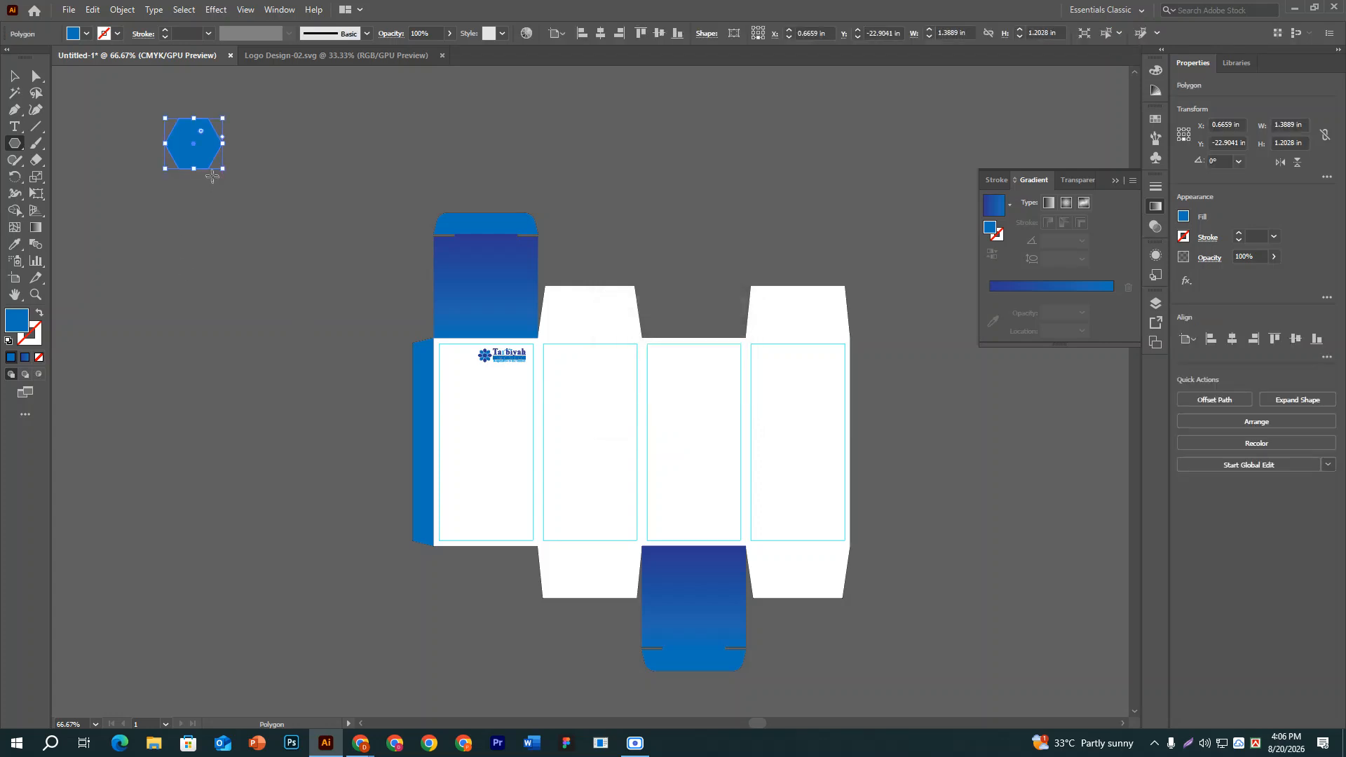
click(15, 76)
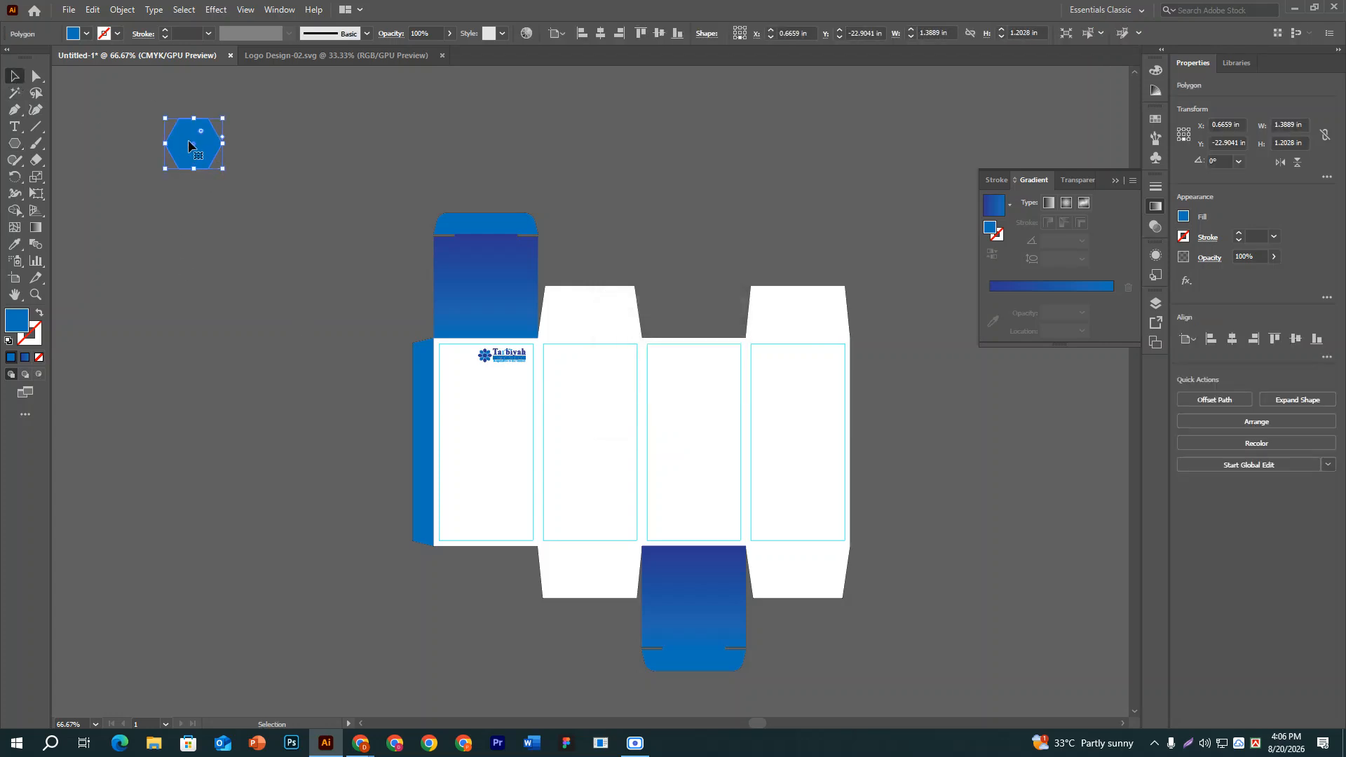
drag(223, 168, 691, 179)
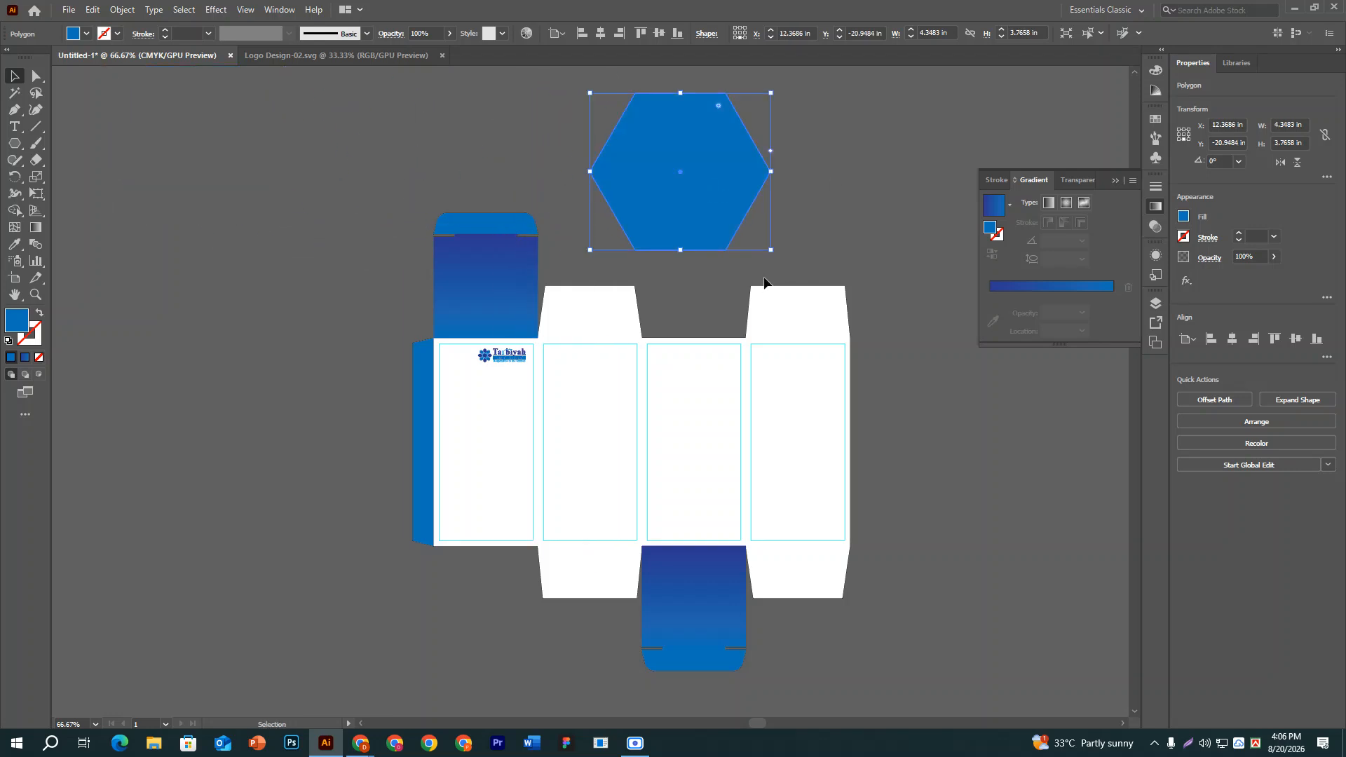
Rotate the hexagon to 90° so it stands on a point, and move it to the empty canvas at the upper left of the dieline.
drag(776, 259, 586, 349)
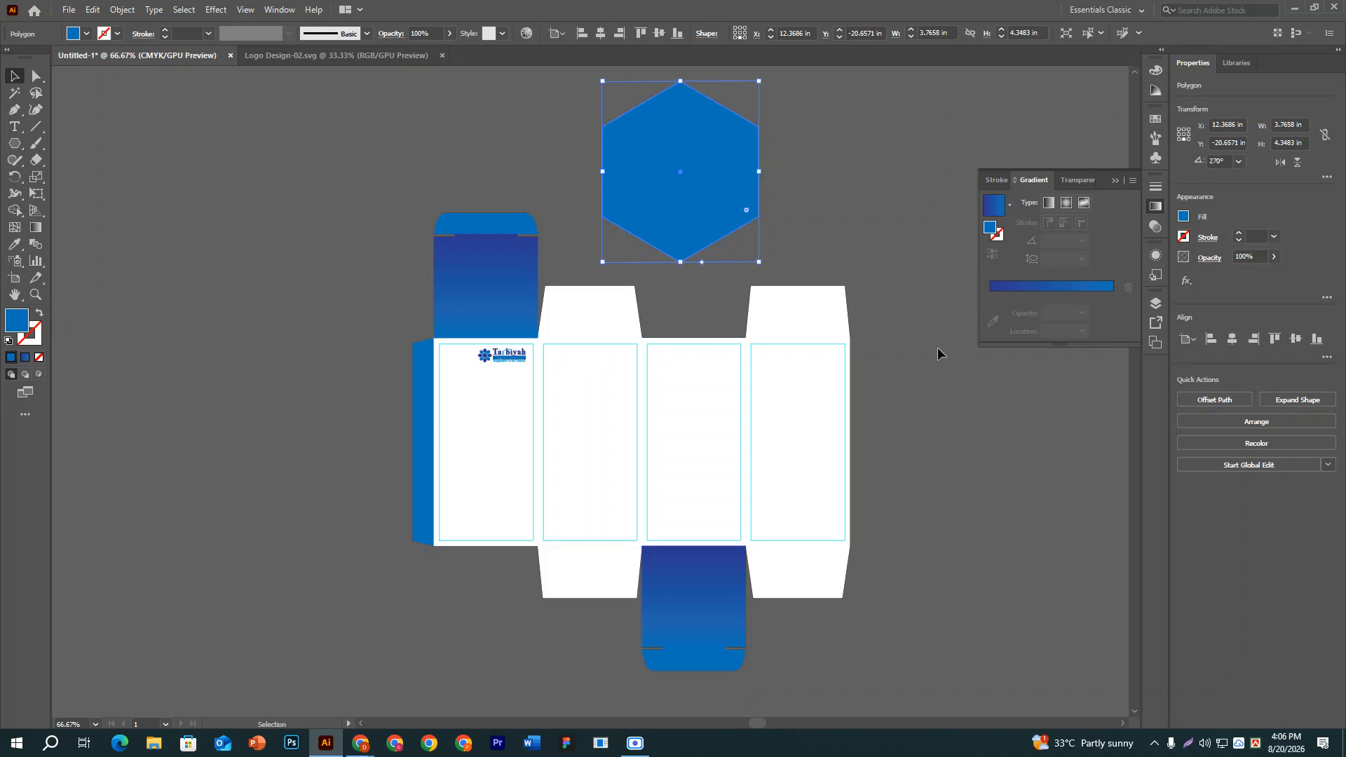
key(ctrl+z)
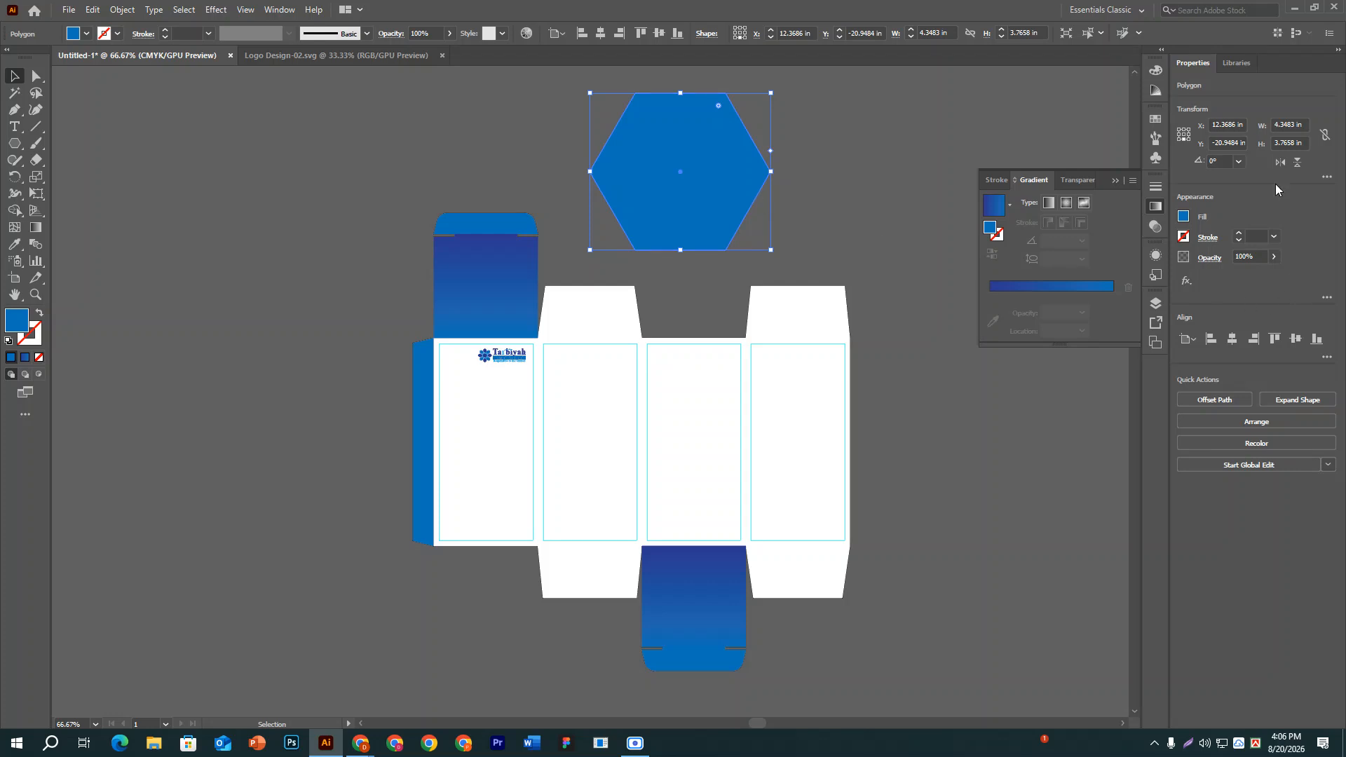
click(1217, 161)
text(90)
key(Return)
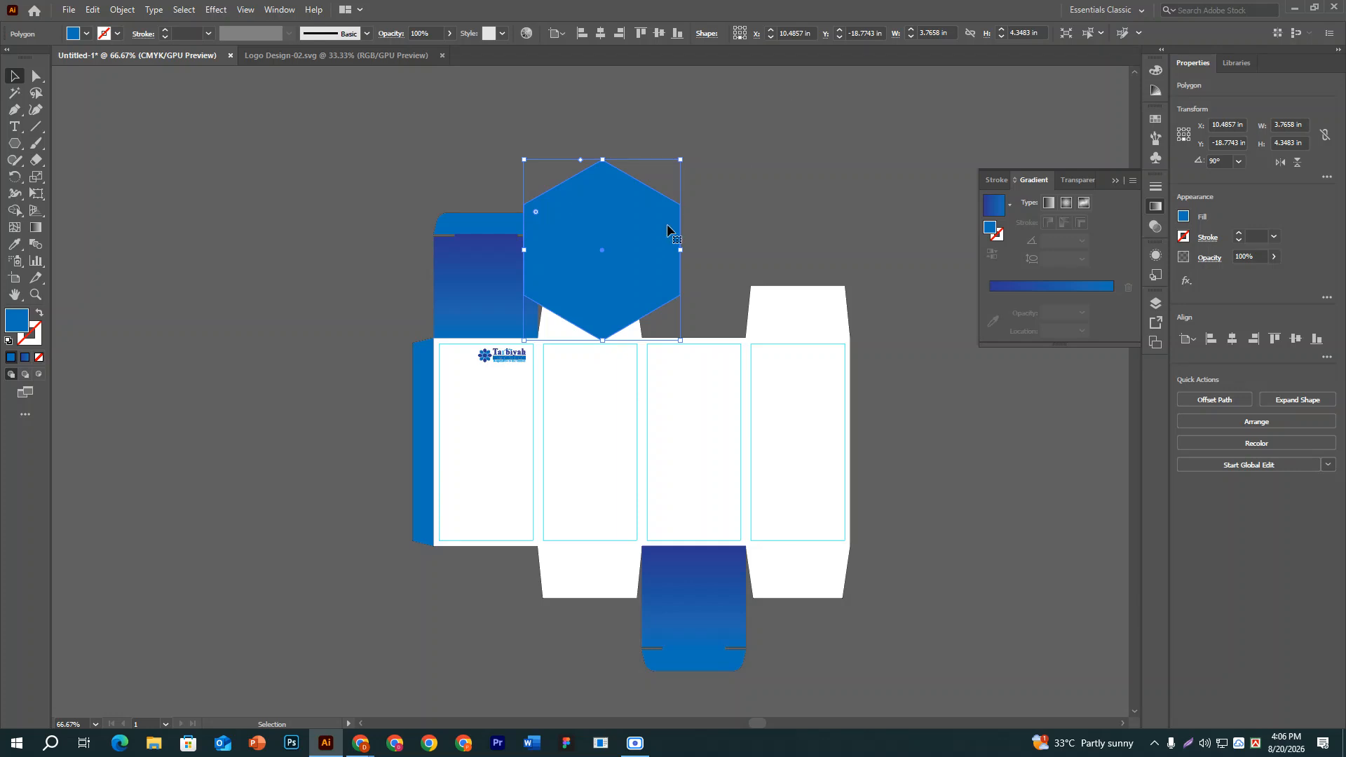
drag(667, 223, 310, 175)
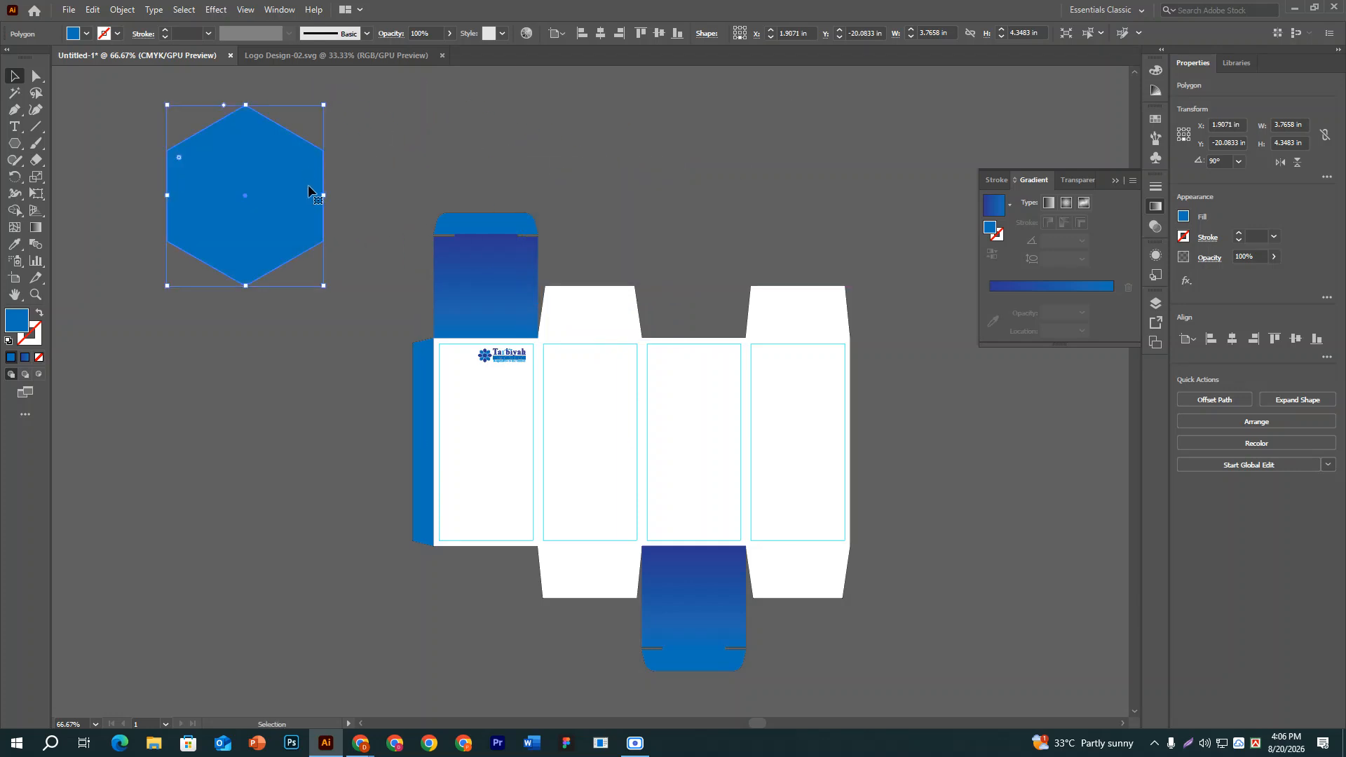
Slightly round all six corners of the hexagon.
click(33, 76)
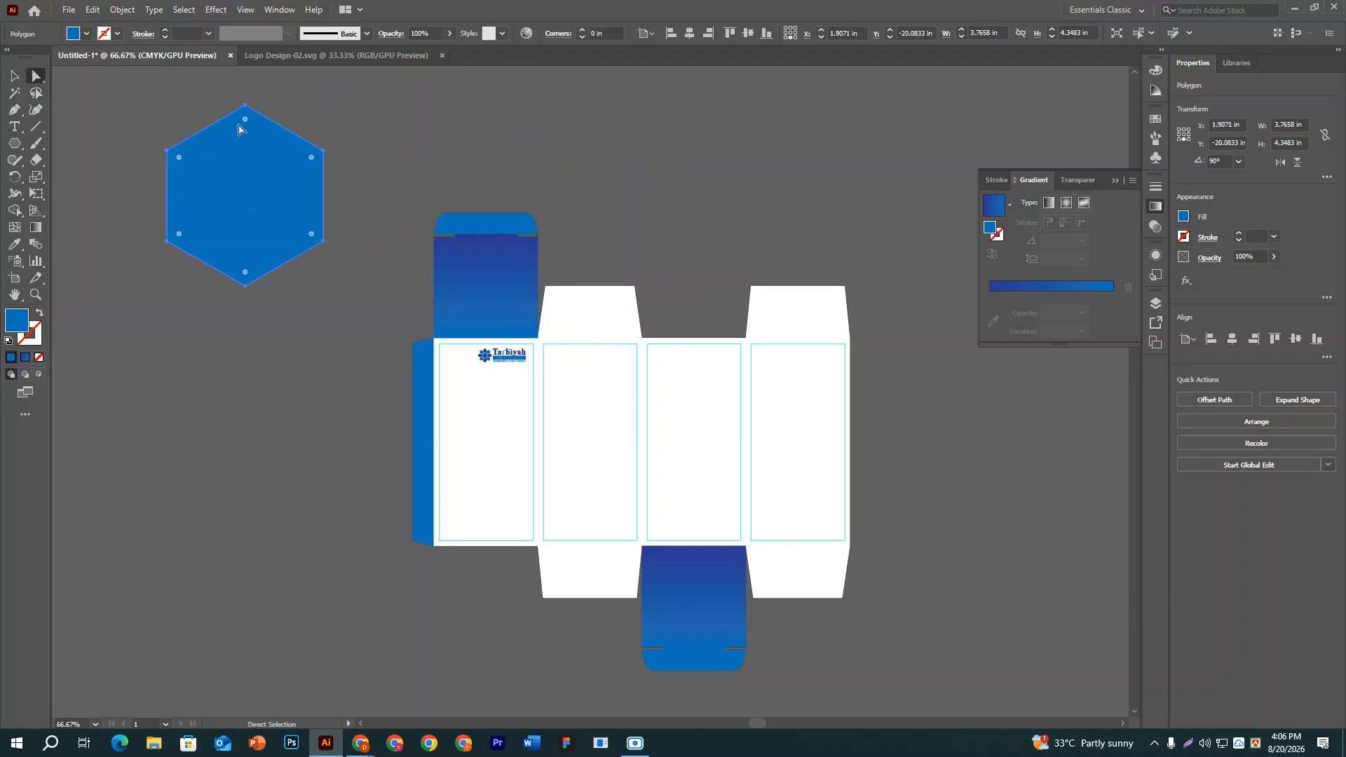
drag(244, 120, 246, 132)
click(18, 76)
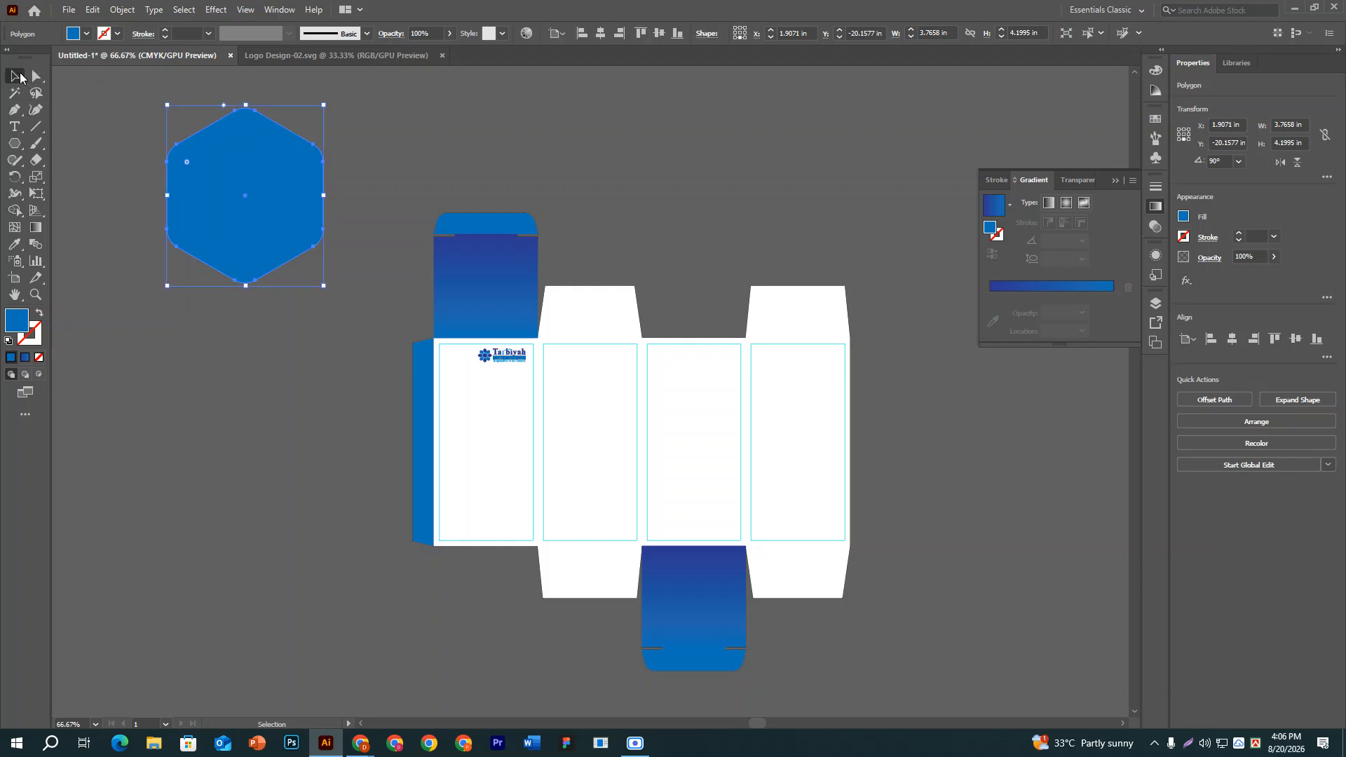
Move the rounded hexagon over the first panel's upper left corner and scale it down to about 2.72 in wide.
drag(274, 213, 472, 384)
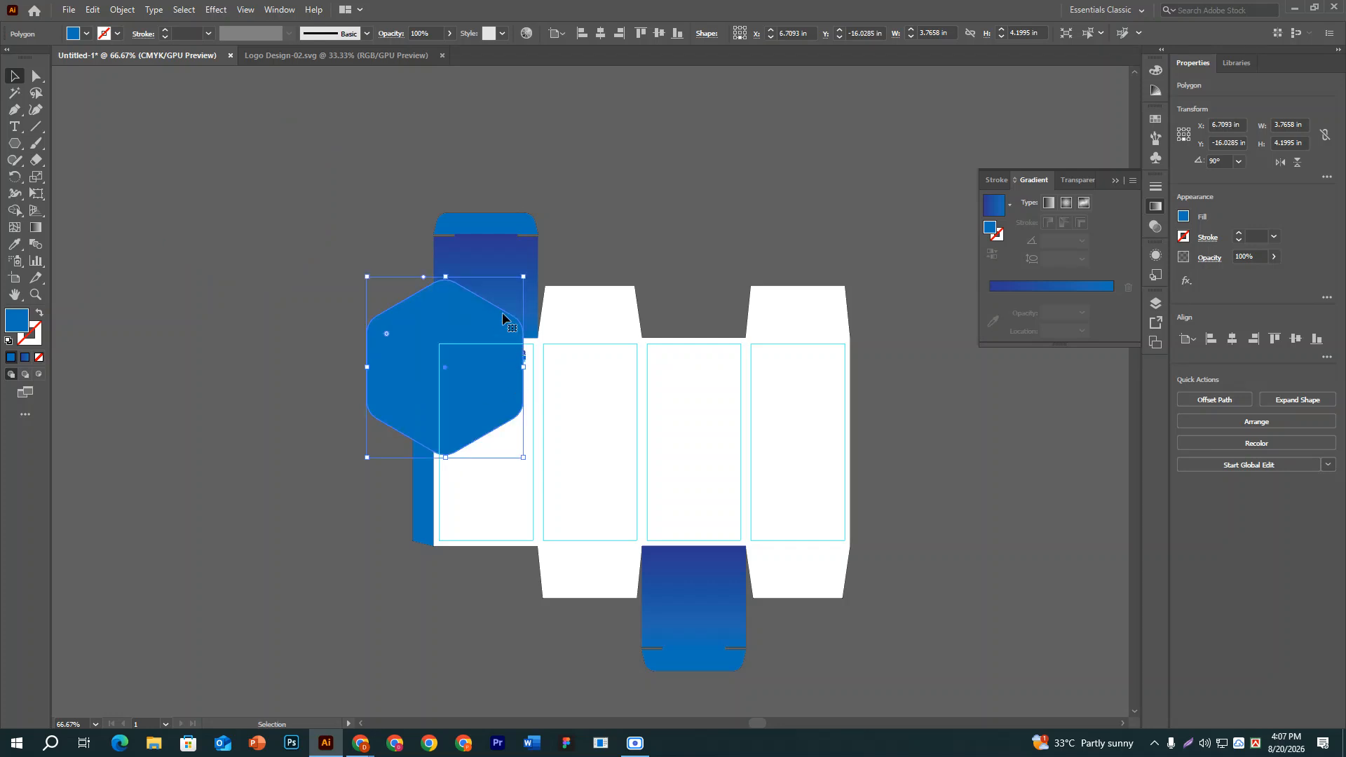
drag(523, 280, 516, 303)
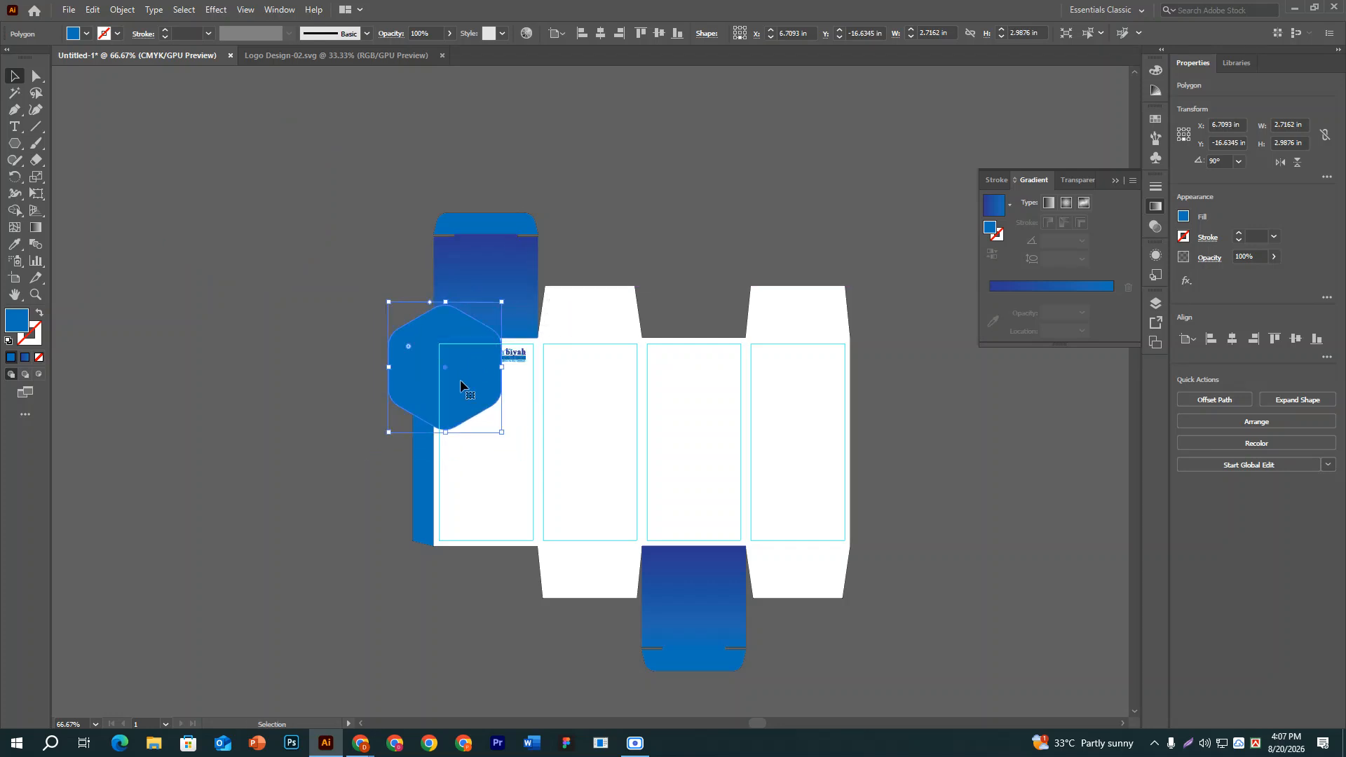
drag(470, 395, 483, 390)
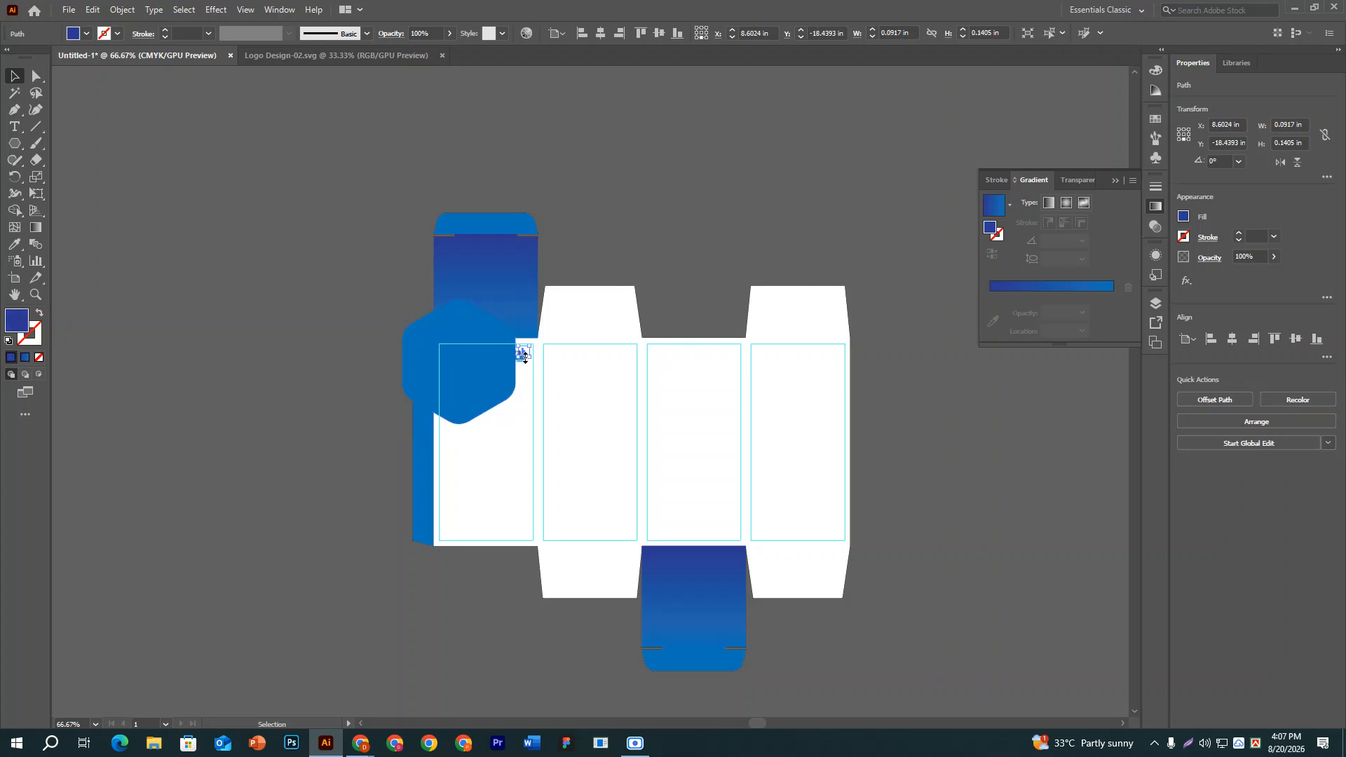
Move the rounded hexagon off the dieline onto the empty canvas and group all parts of the Tarbiyah logo on the first panel.
drag(469, 380, 286, 297)
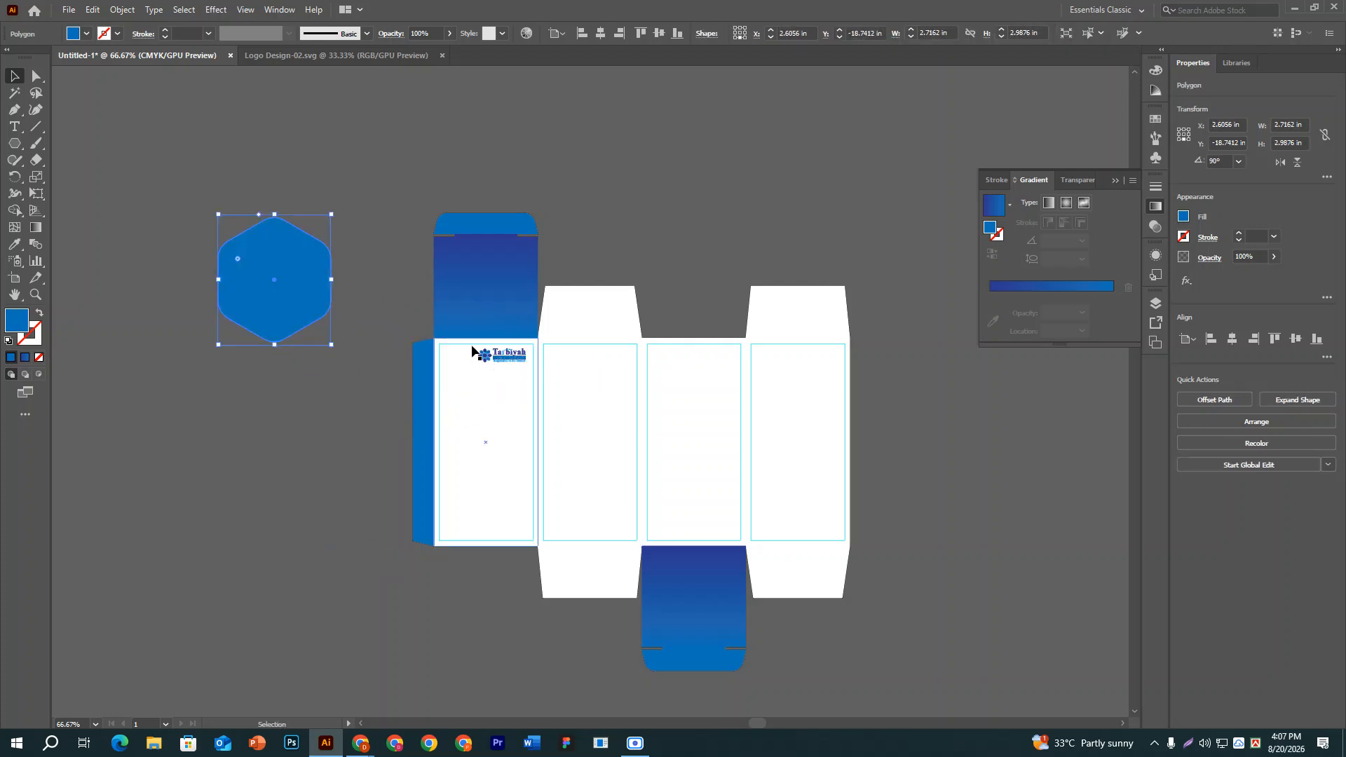
click(490, 360)
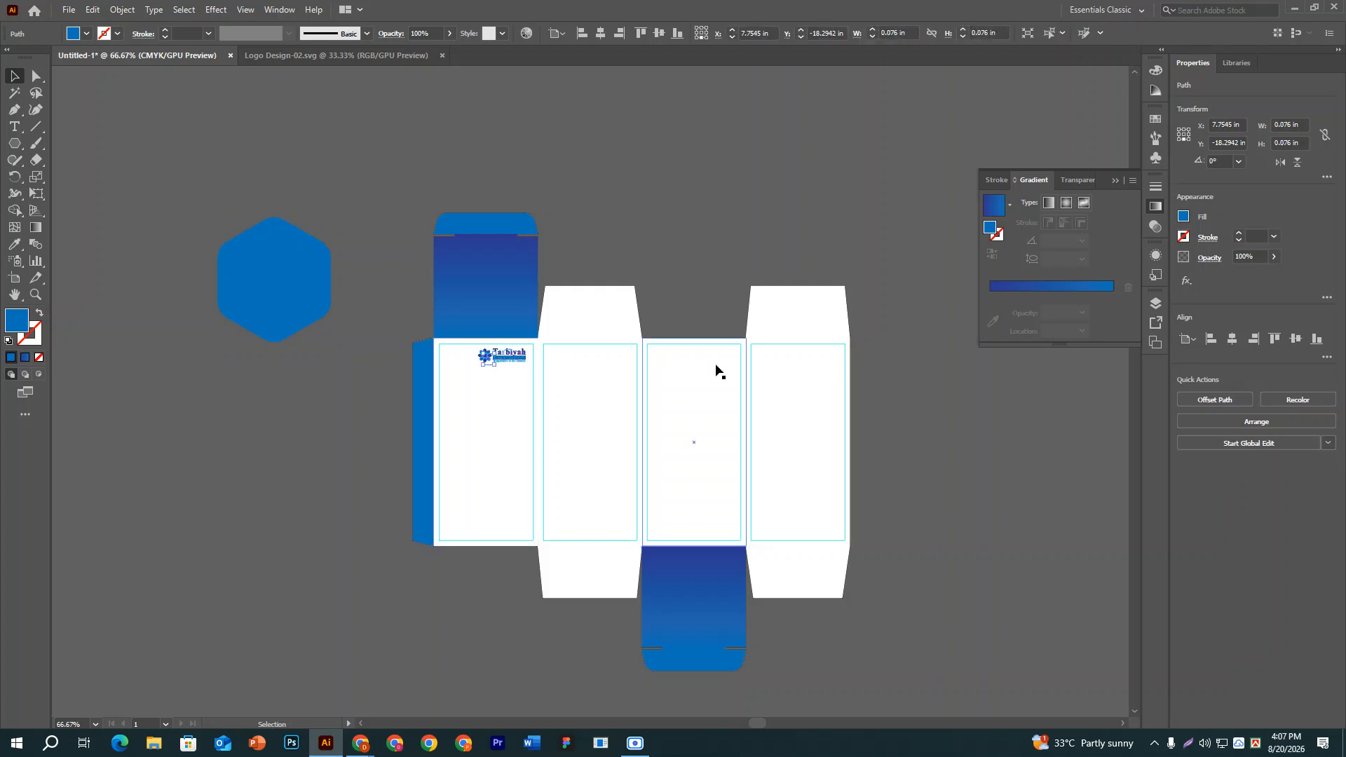
key(ctrl+equal)
key(ctrl+equal)
key(ctrl+equal)
key(ctrl+equal)
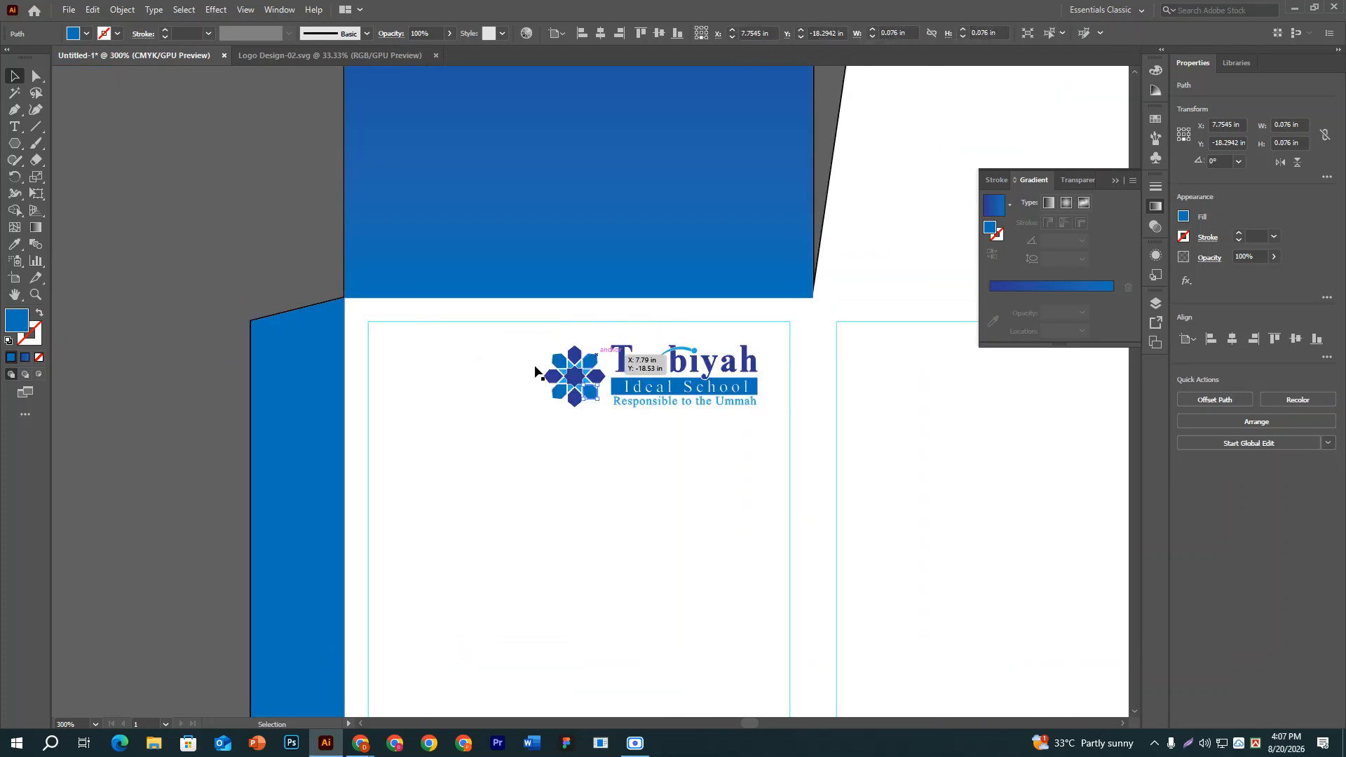
click(445, 427)
key(ctrl+shift+a)
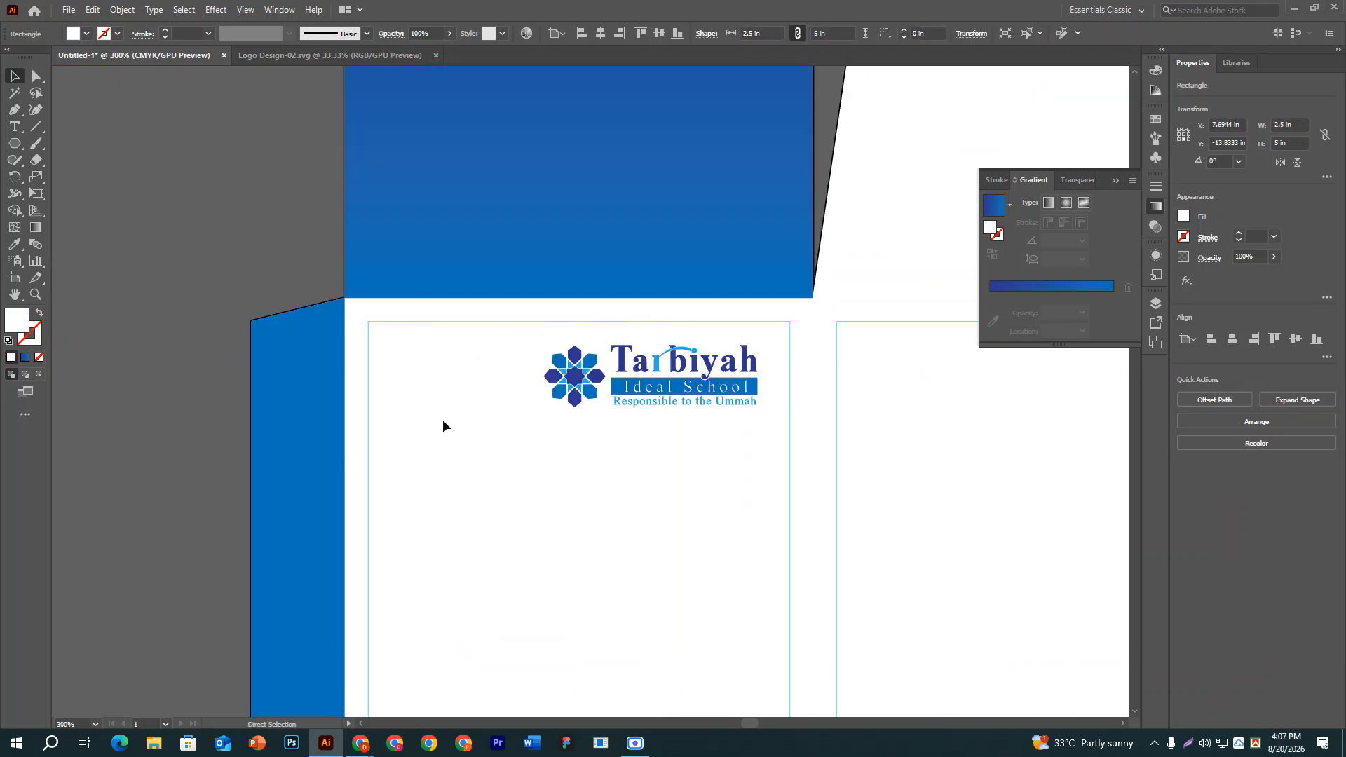
drag(604, 364, 772, 429)
key(ctrl+g)
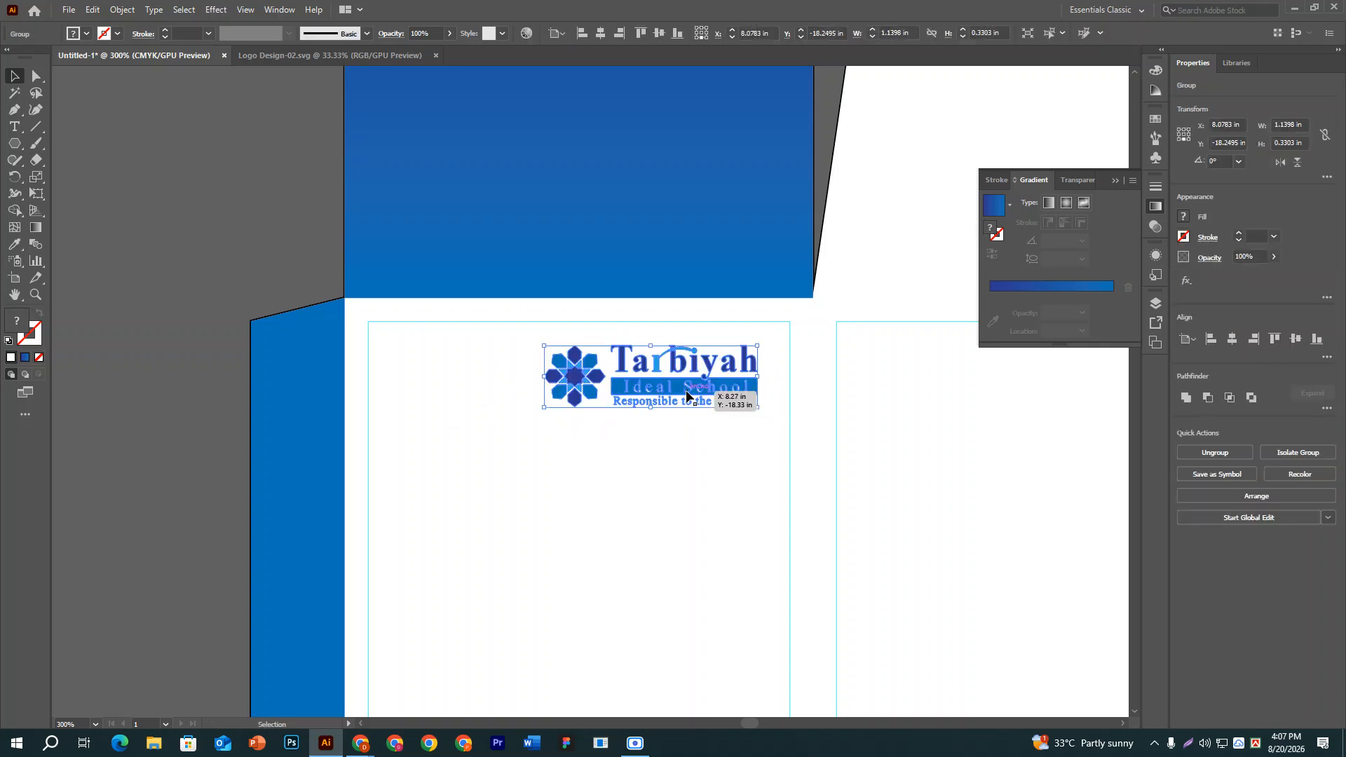
Move the grouped logo off the first panel onto the empty canvas beside the dieline, below the hexagon.
key(ctrl+minus)
key(ctrl+minus)
key(ctrl+minus)
key(ctrl+minus)
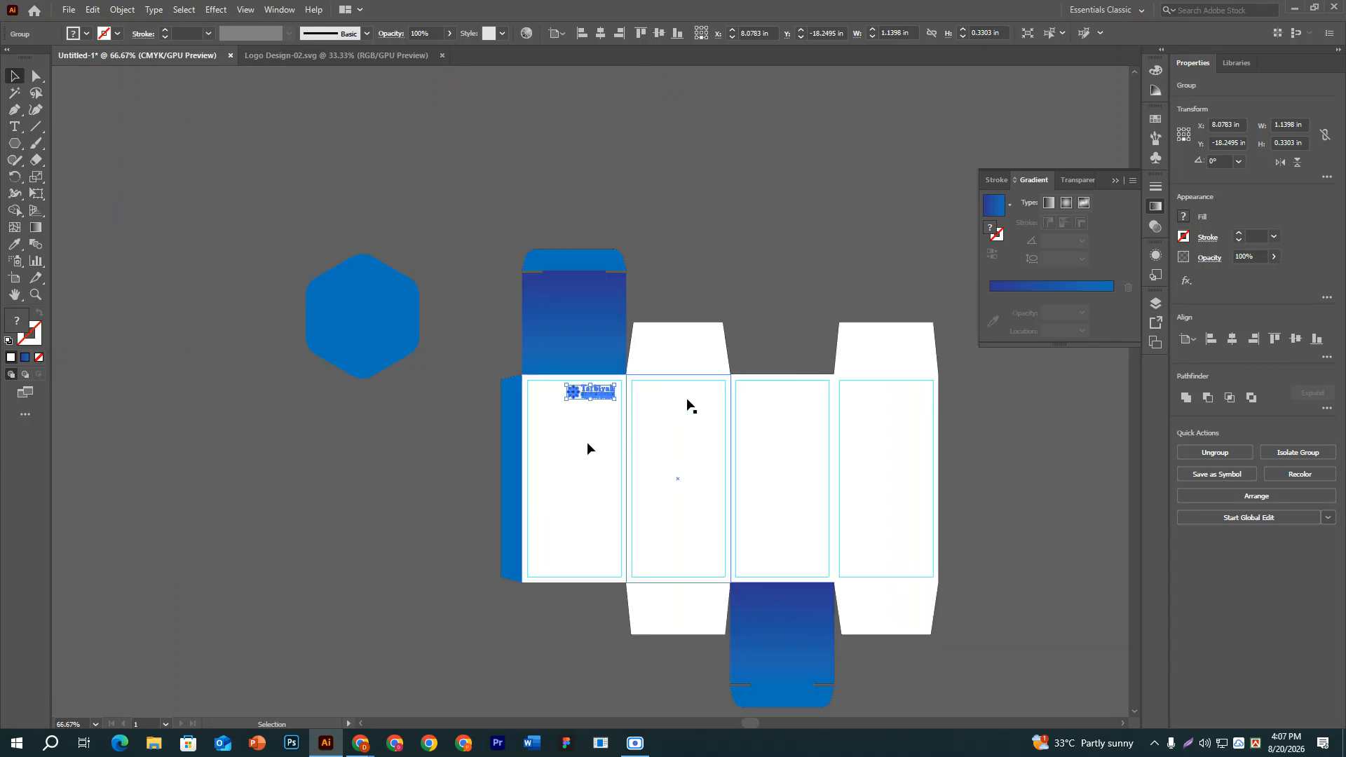
drag(590, 392, 308, 464)
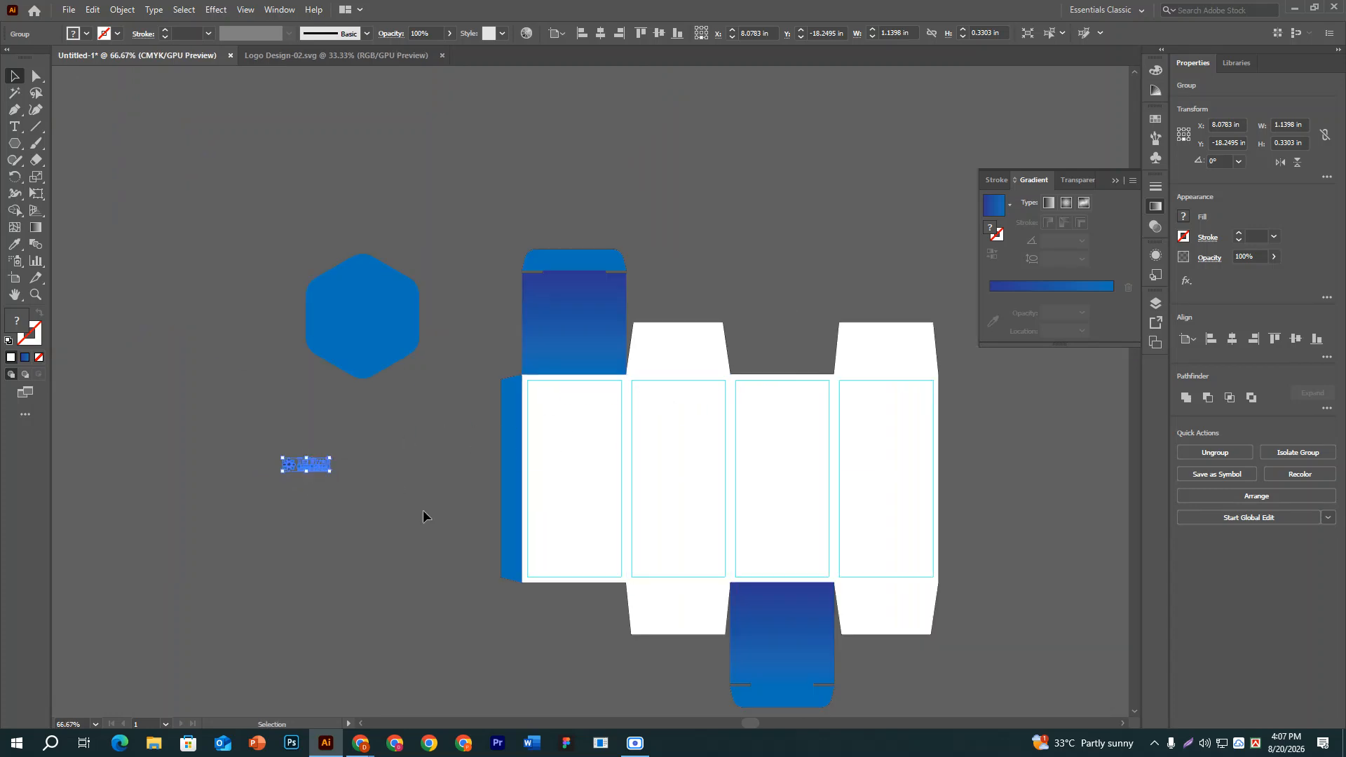
Place the rounded hexagon back over the first panel's upper left corner, overlapping the glue flap and the top flap.
click(397, 314)
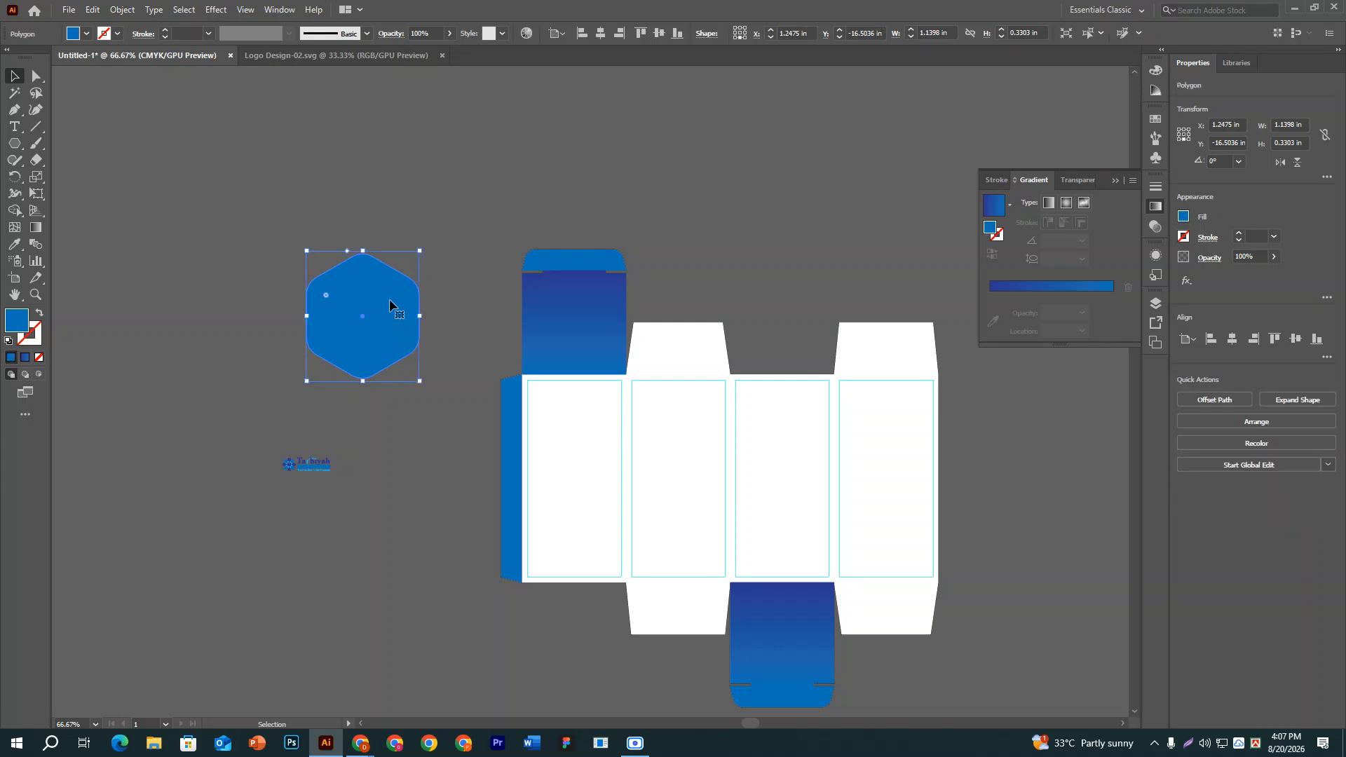
click(303, 464)
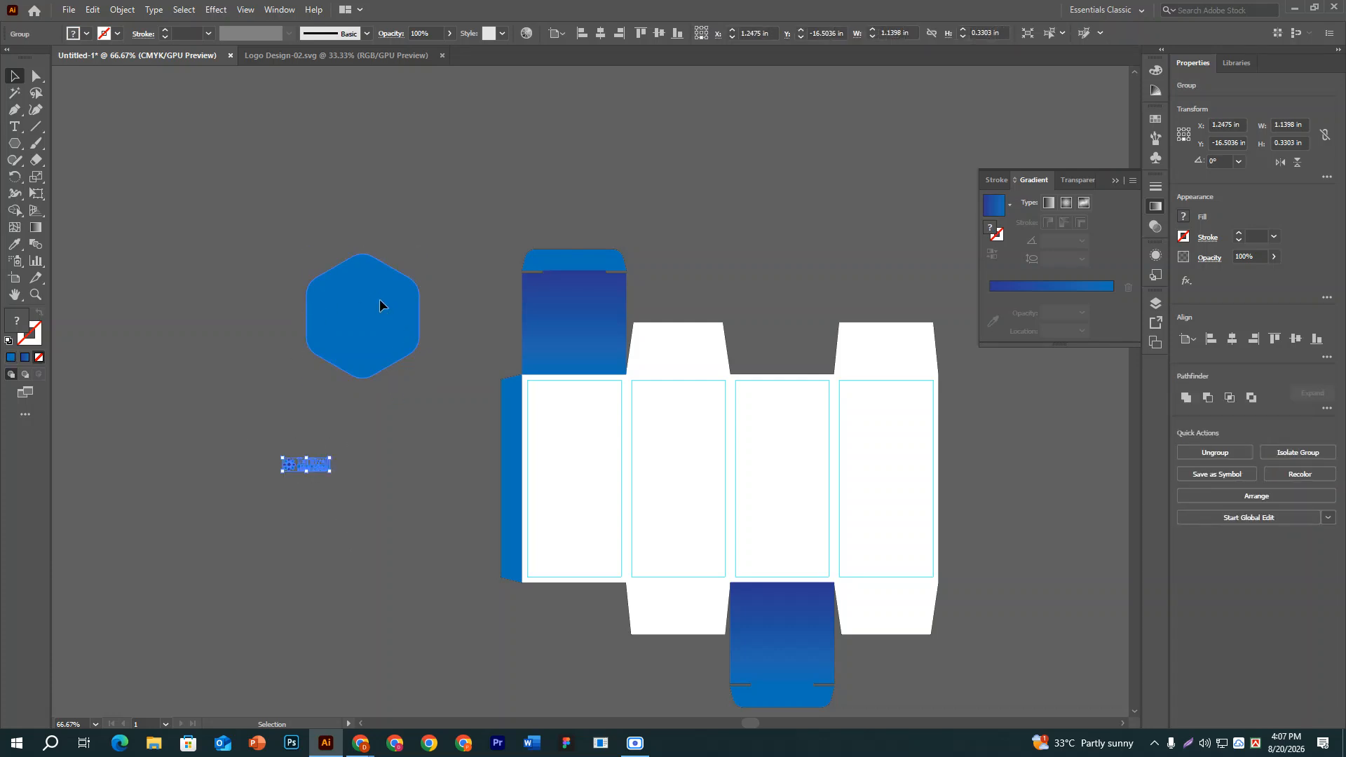
drag(379, 298, 559, 373)
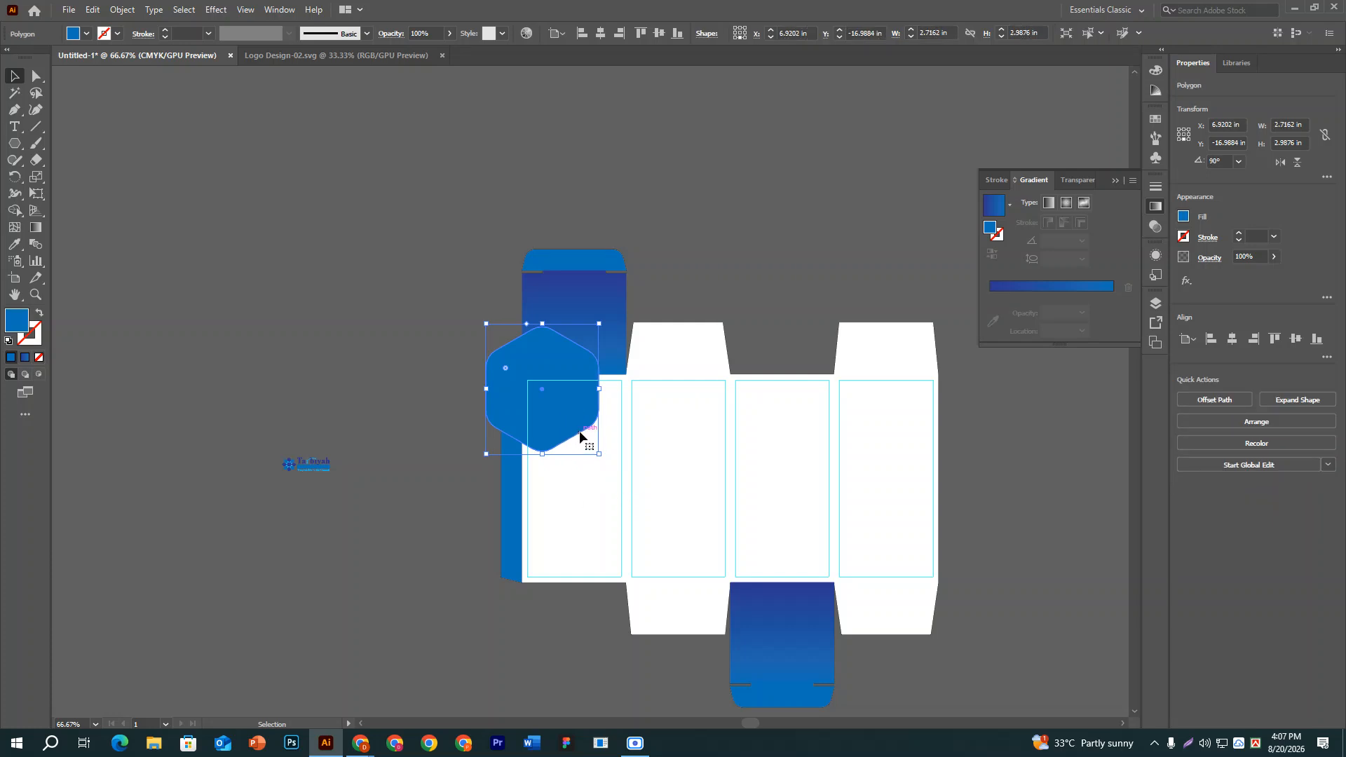
drag(575, 429, 582, 430)
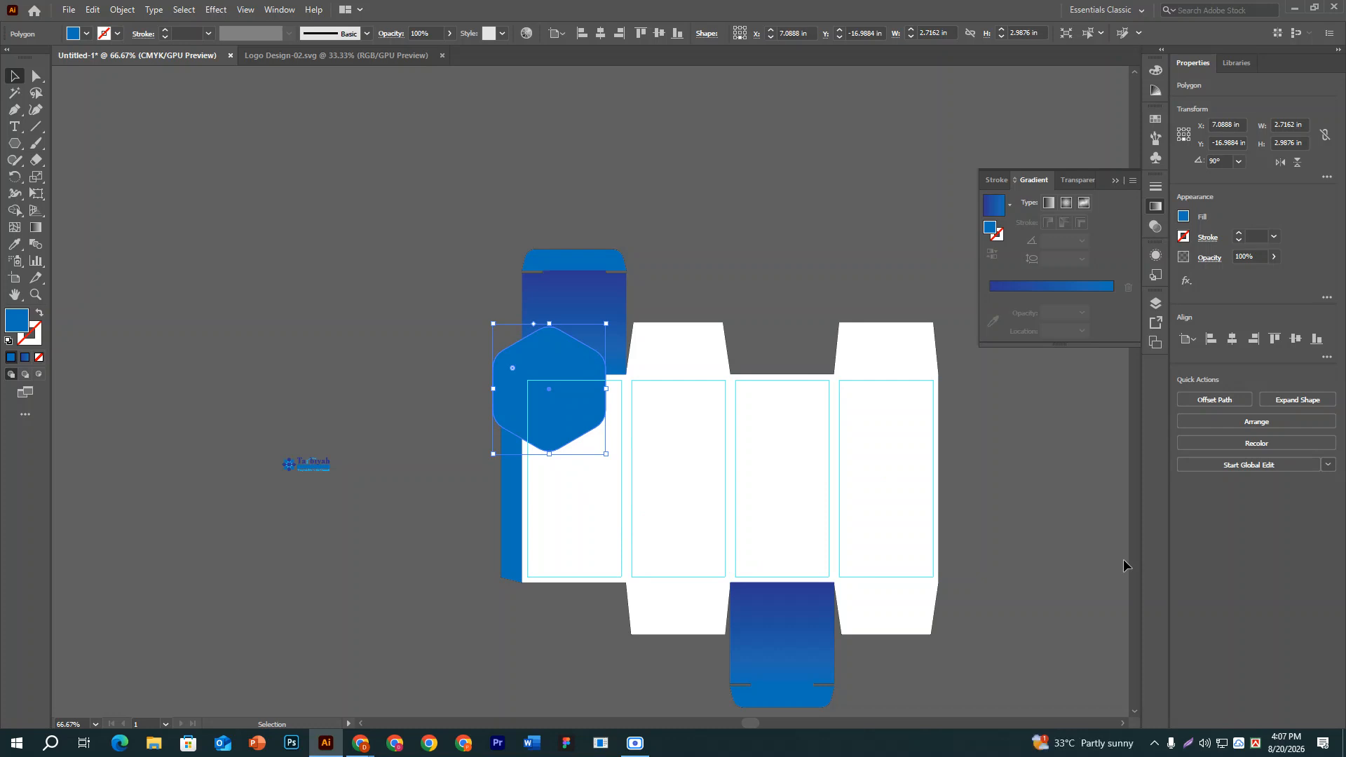
Unlock all locked dieline objects and reselect only the rounded hexagon.
key(ctrl+alt+2)
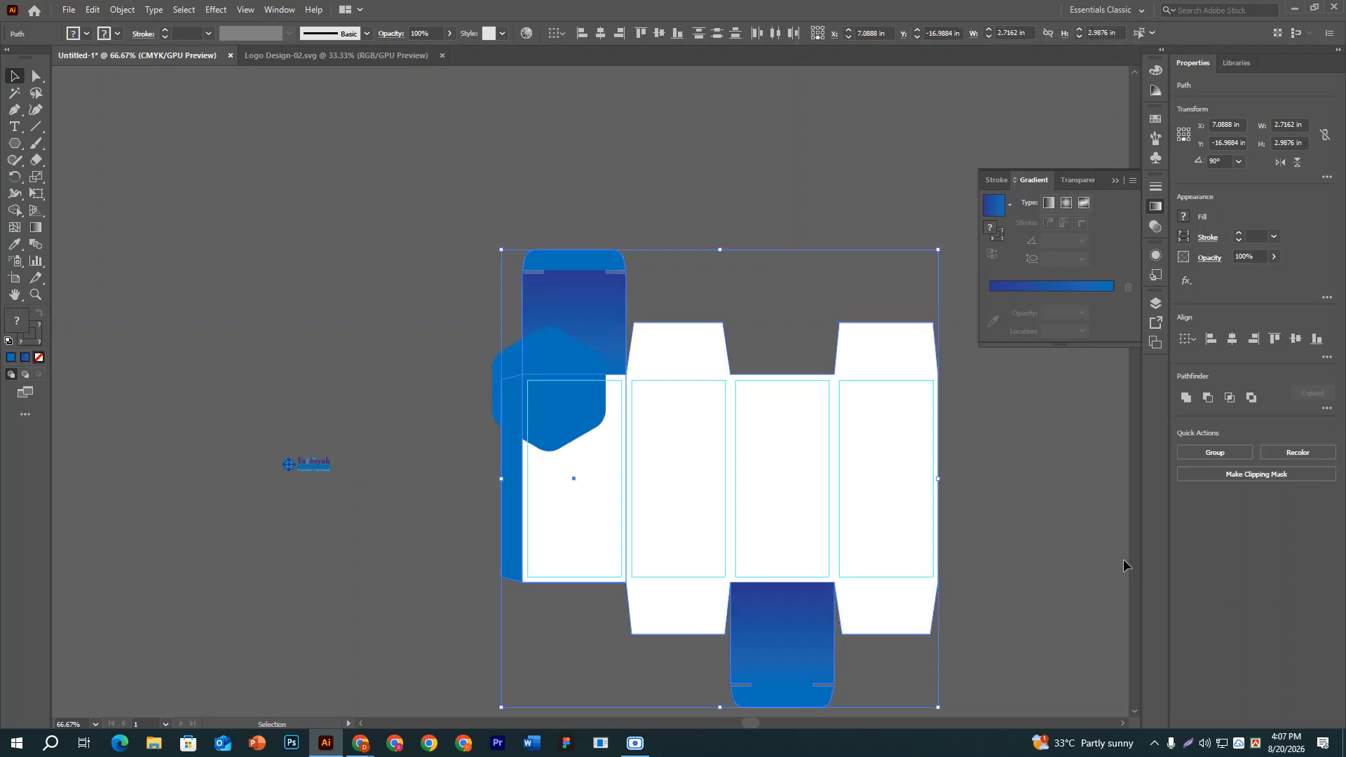
click(549, 383)
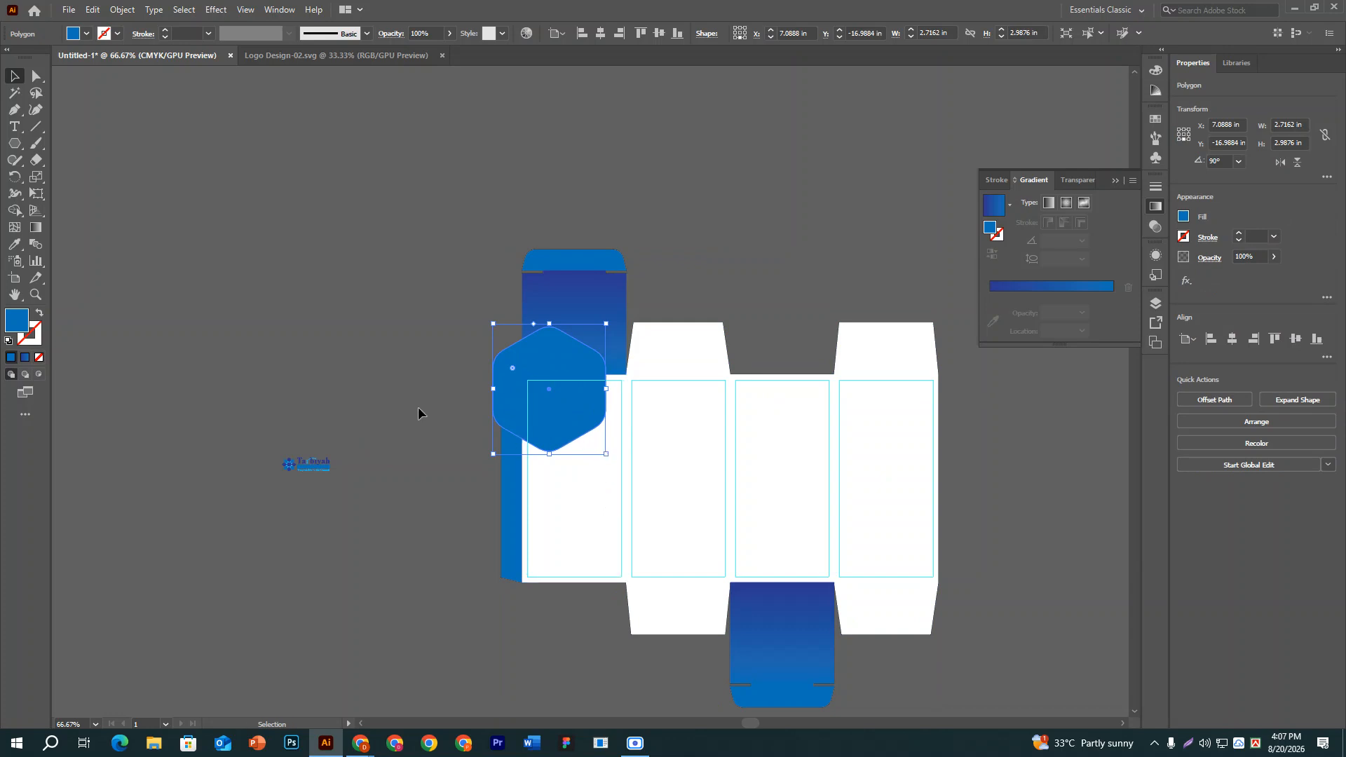
click(330, 349)
click(543, 385)
key(a)
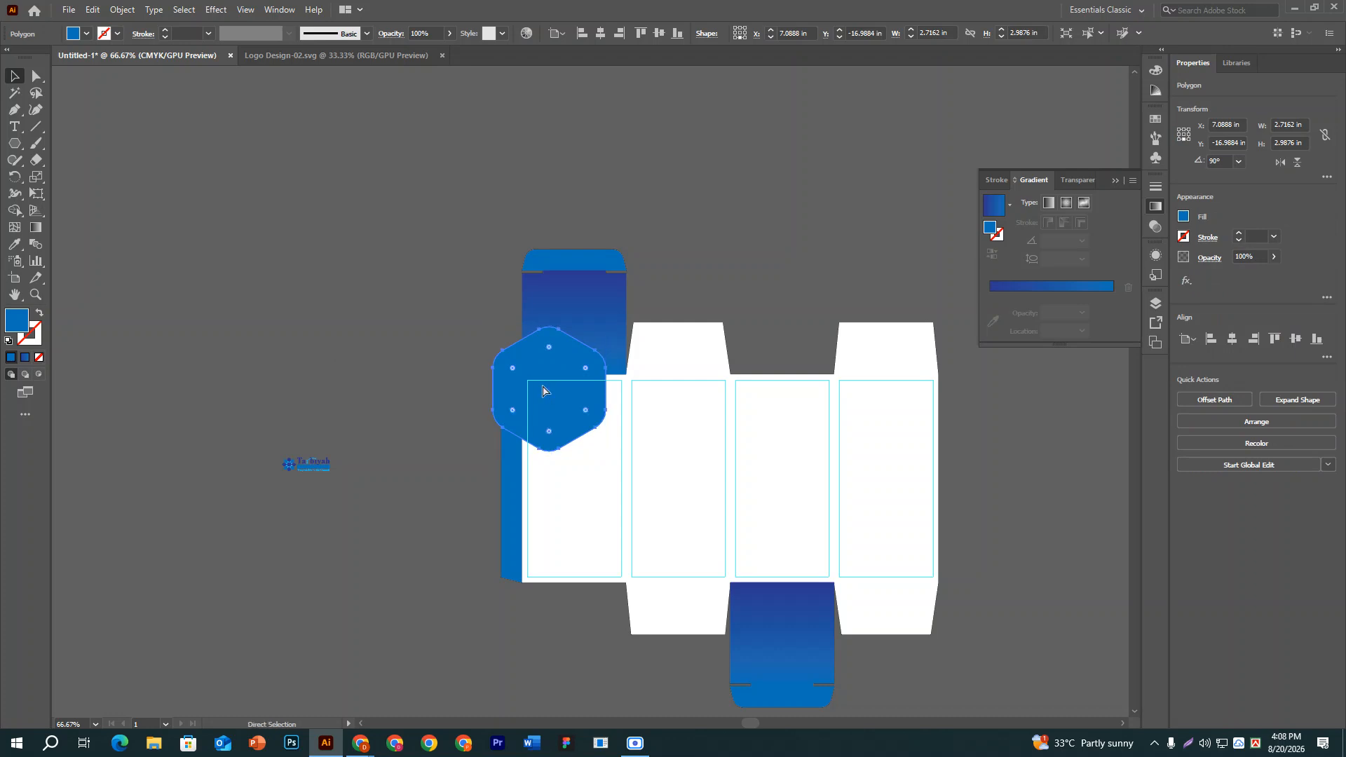
key(v)
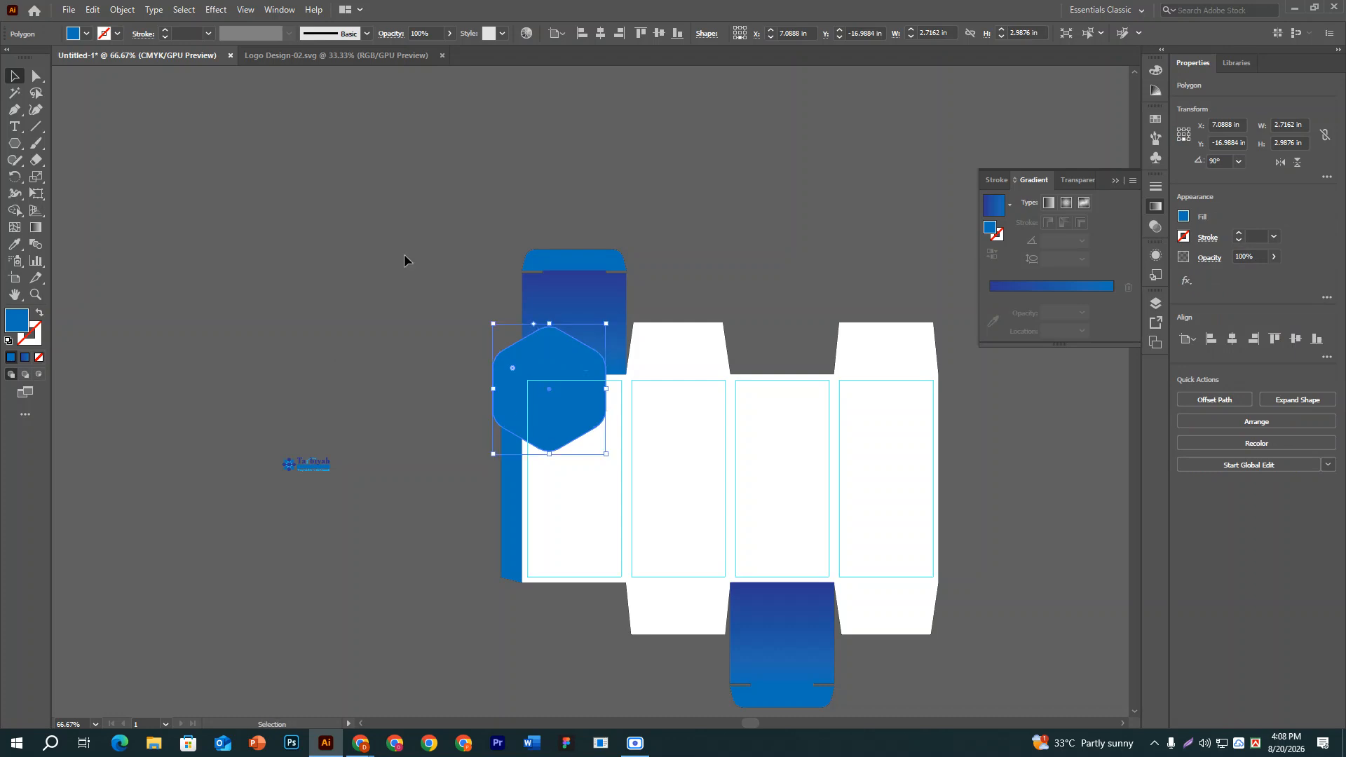
Copy the rounded hexagon and paste the duplicate directly behind it.
click(92, 10)
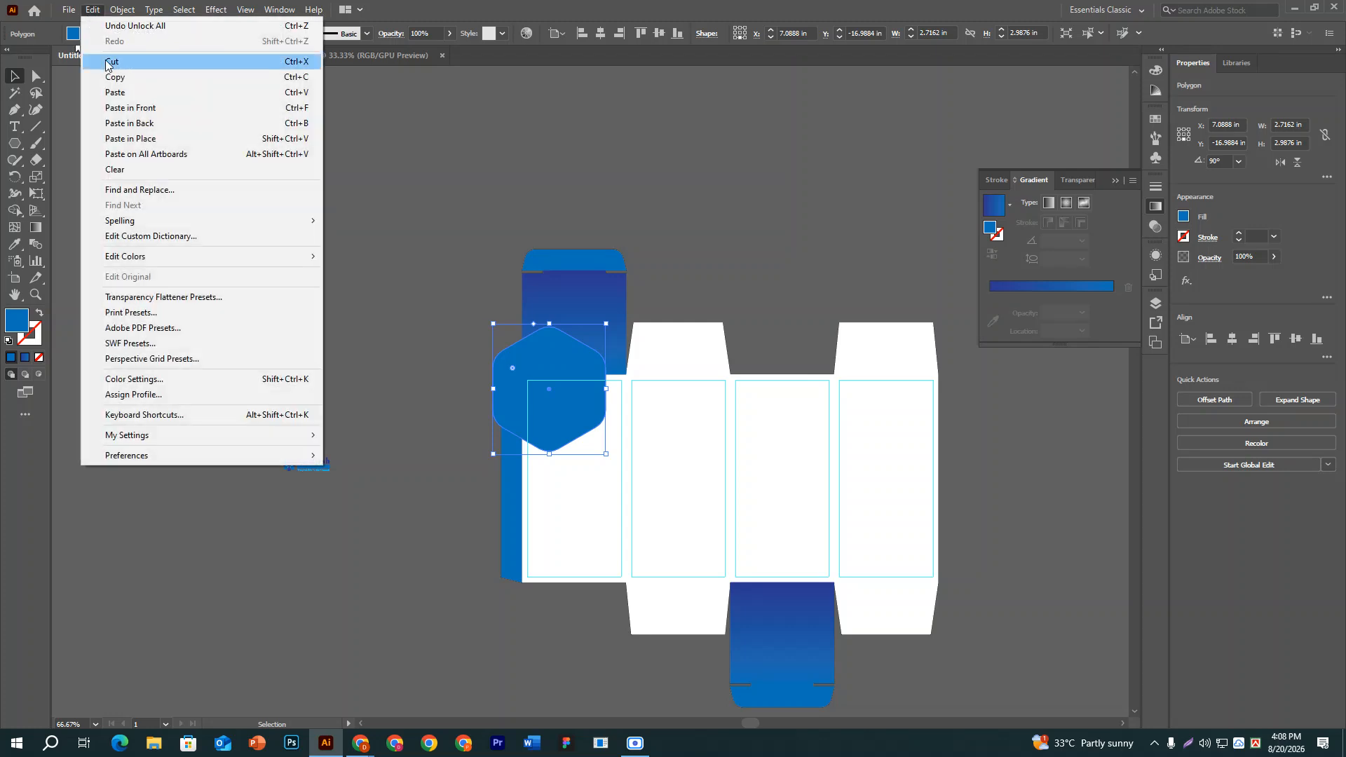
click(112, 77)
click(91, 10)
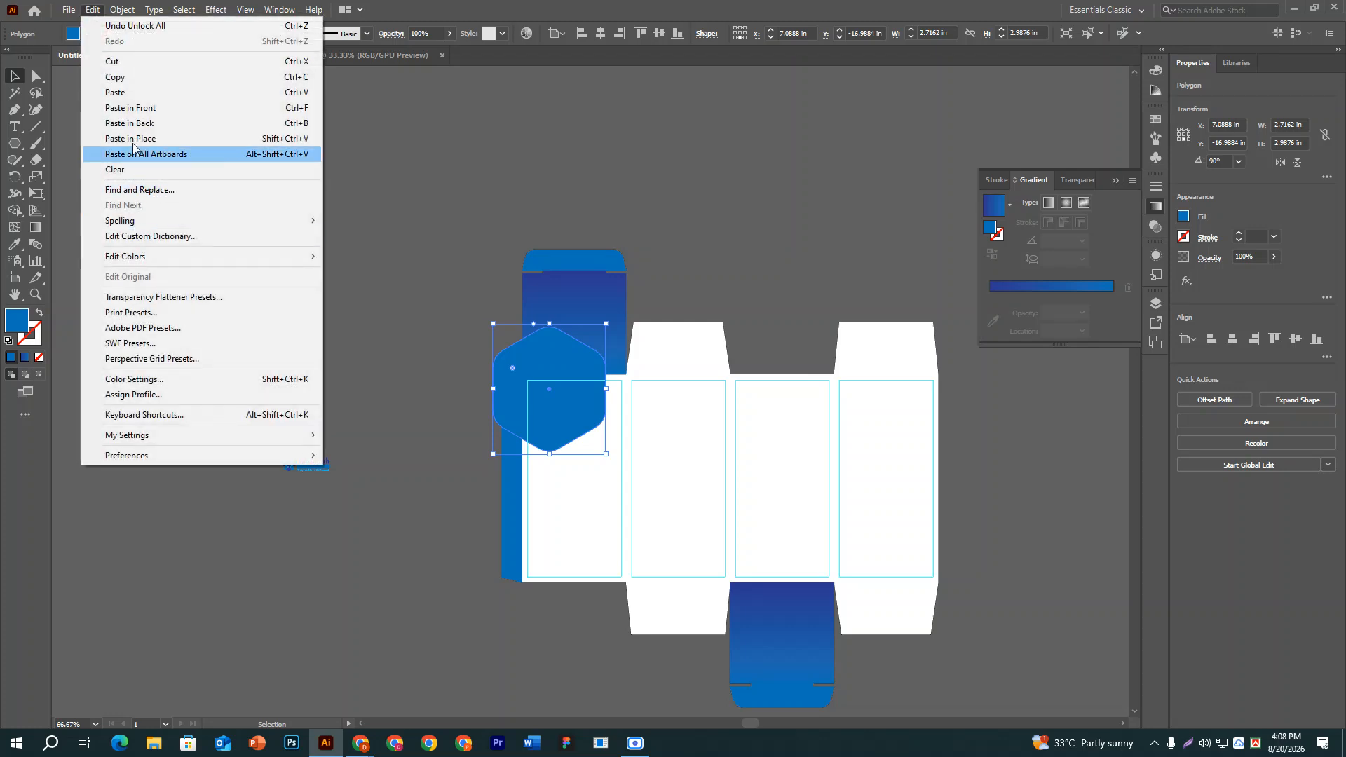
click(140, 123)
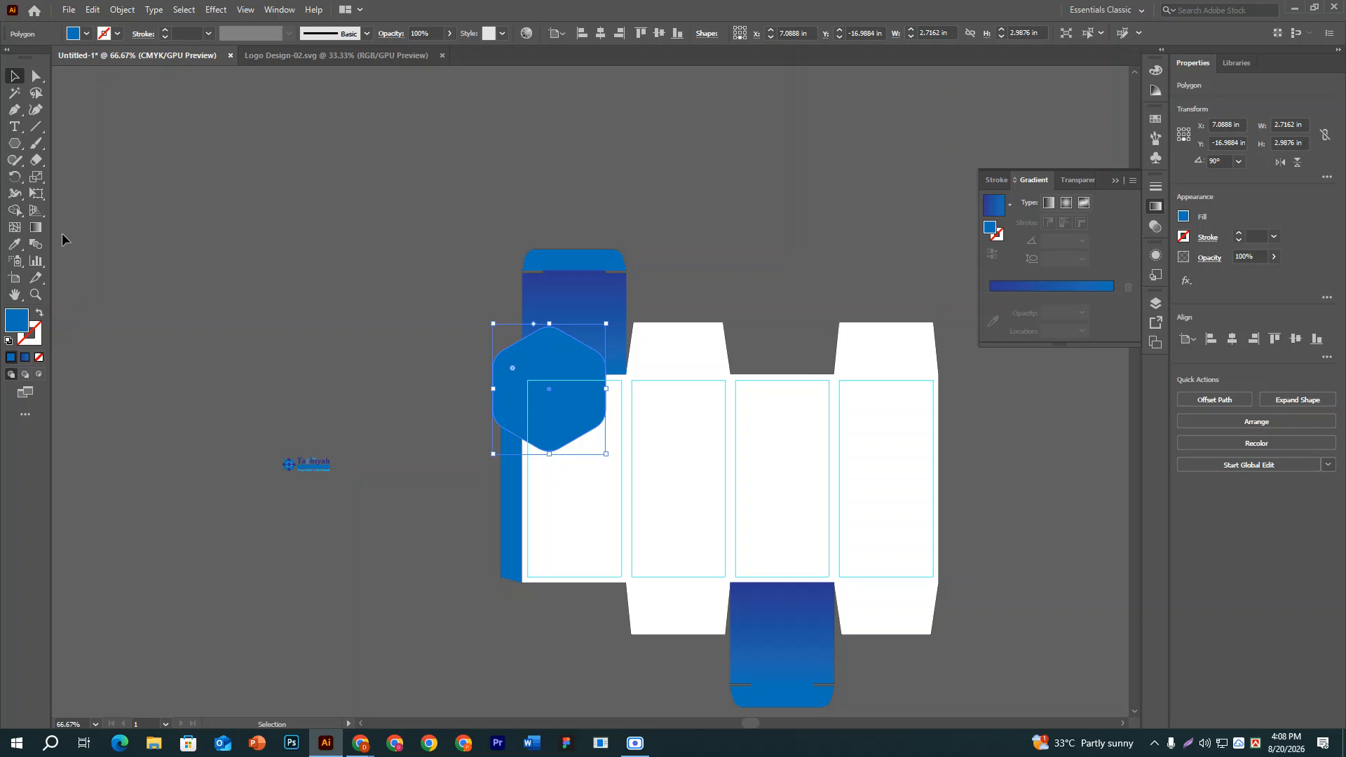
Fill the rear hexagon with the dark blue sampled from the logo's lettering using the Eyedropper.
click(14, 244)
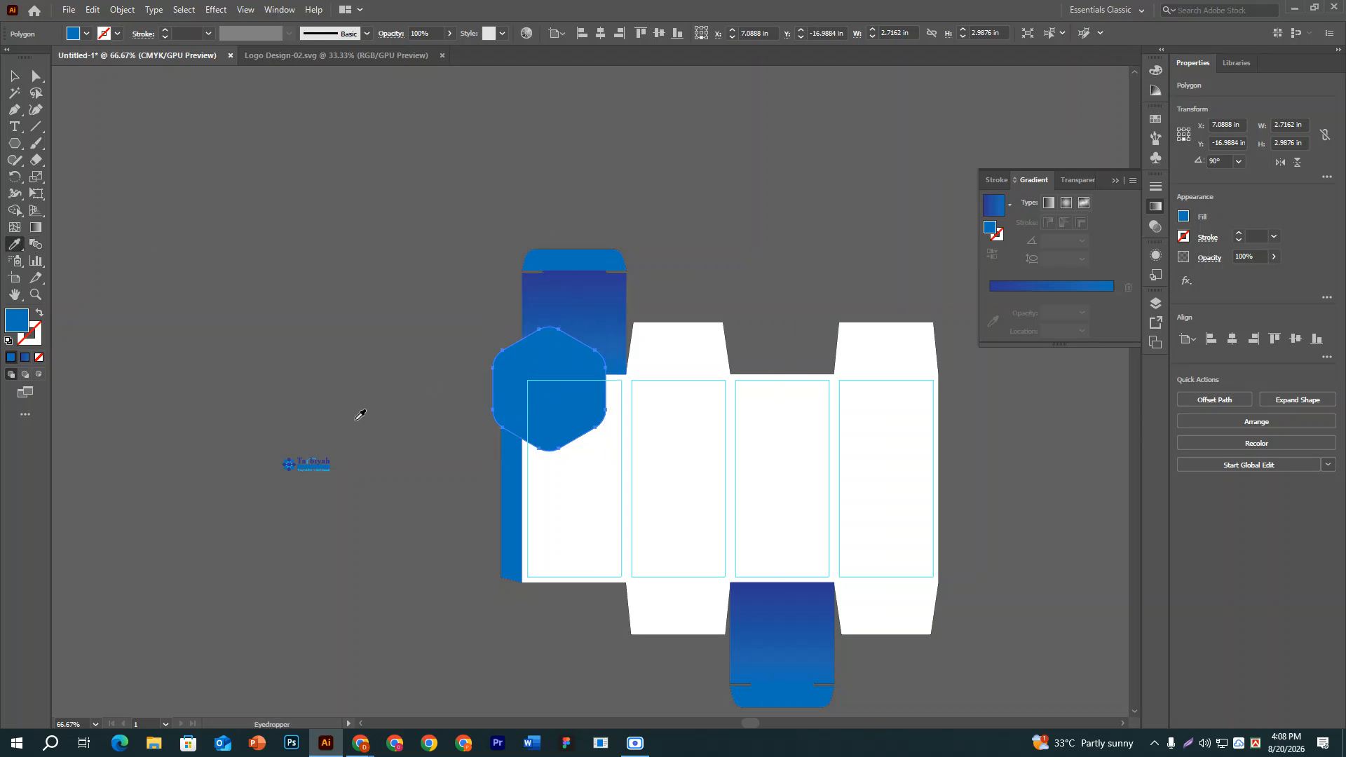
key(ctrl+=)
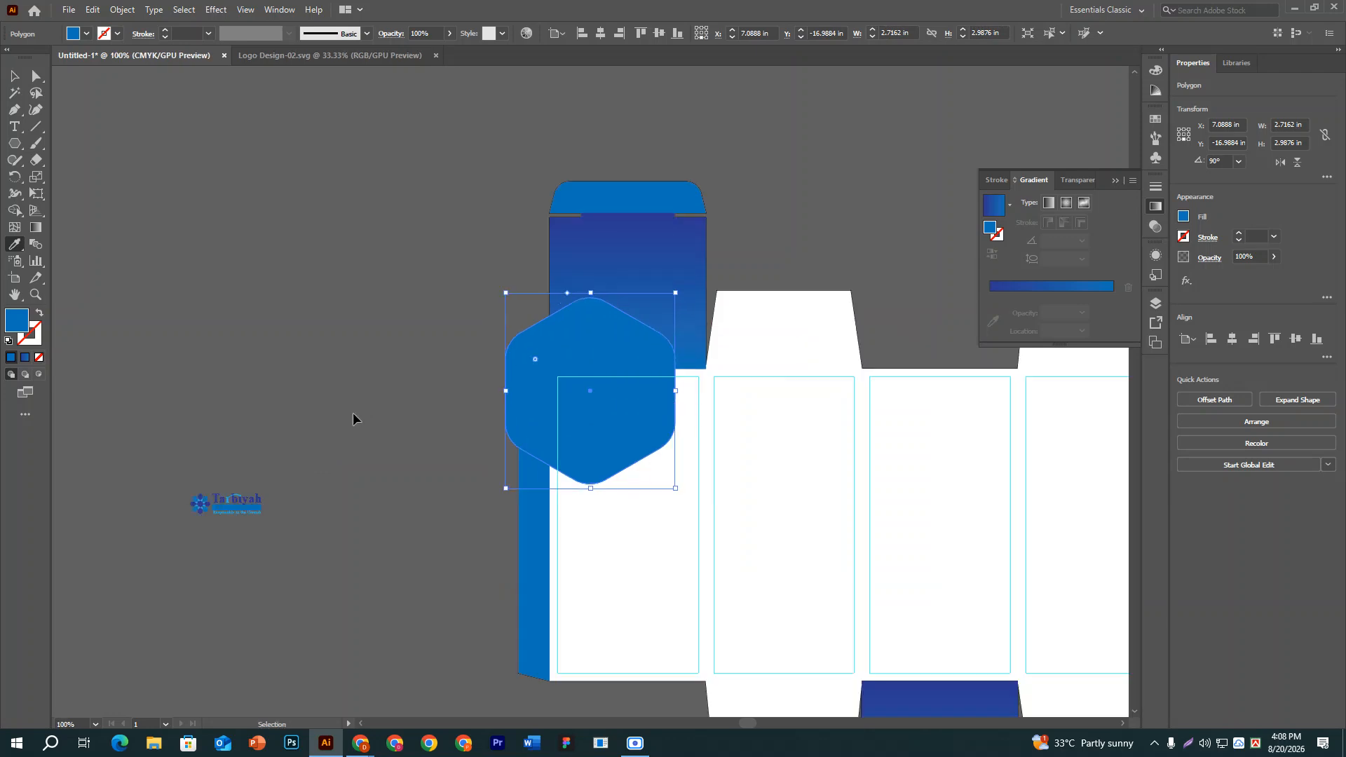
key(ctrl+=)
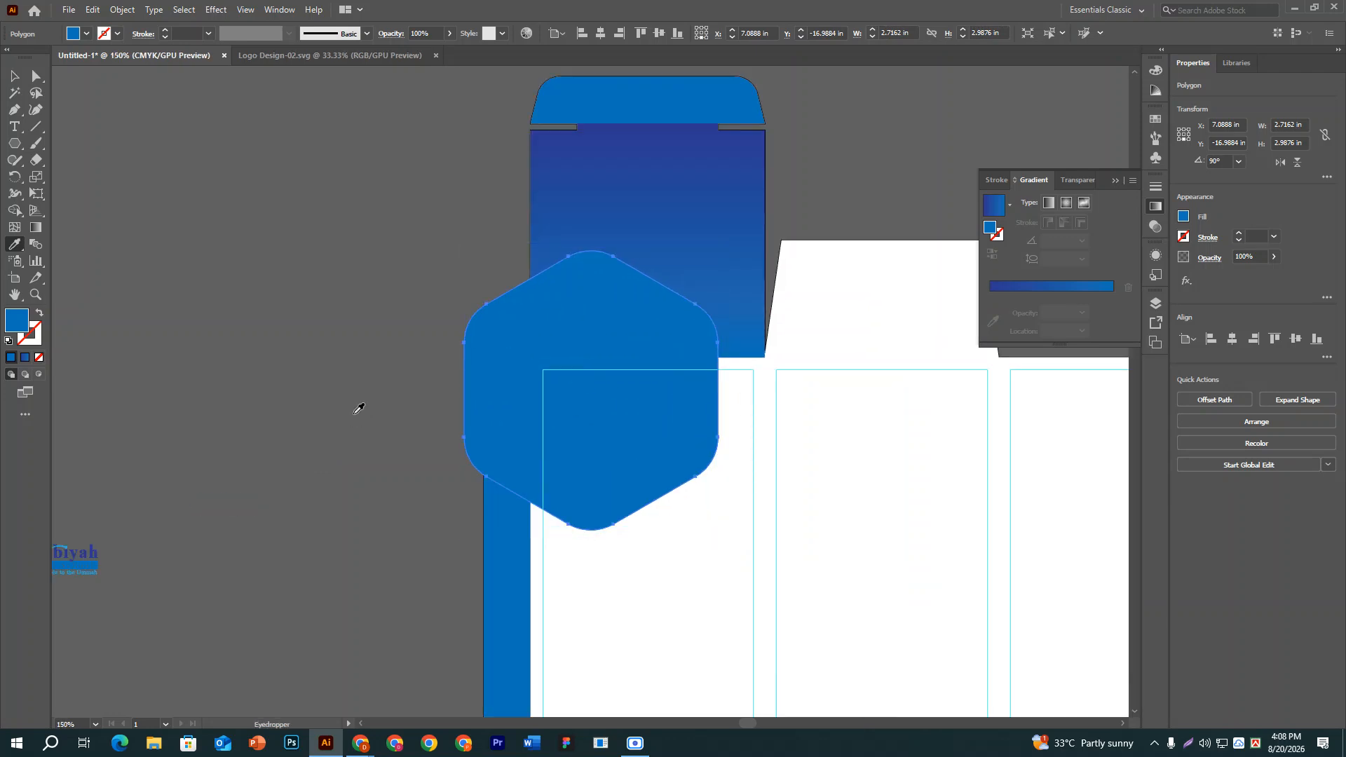
click(99, 544)
click(14, 75)
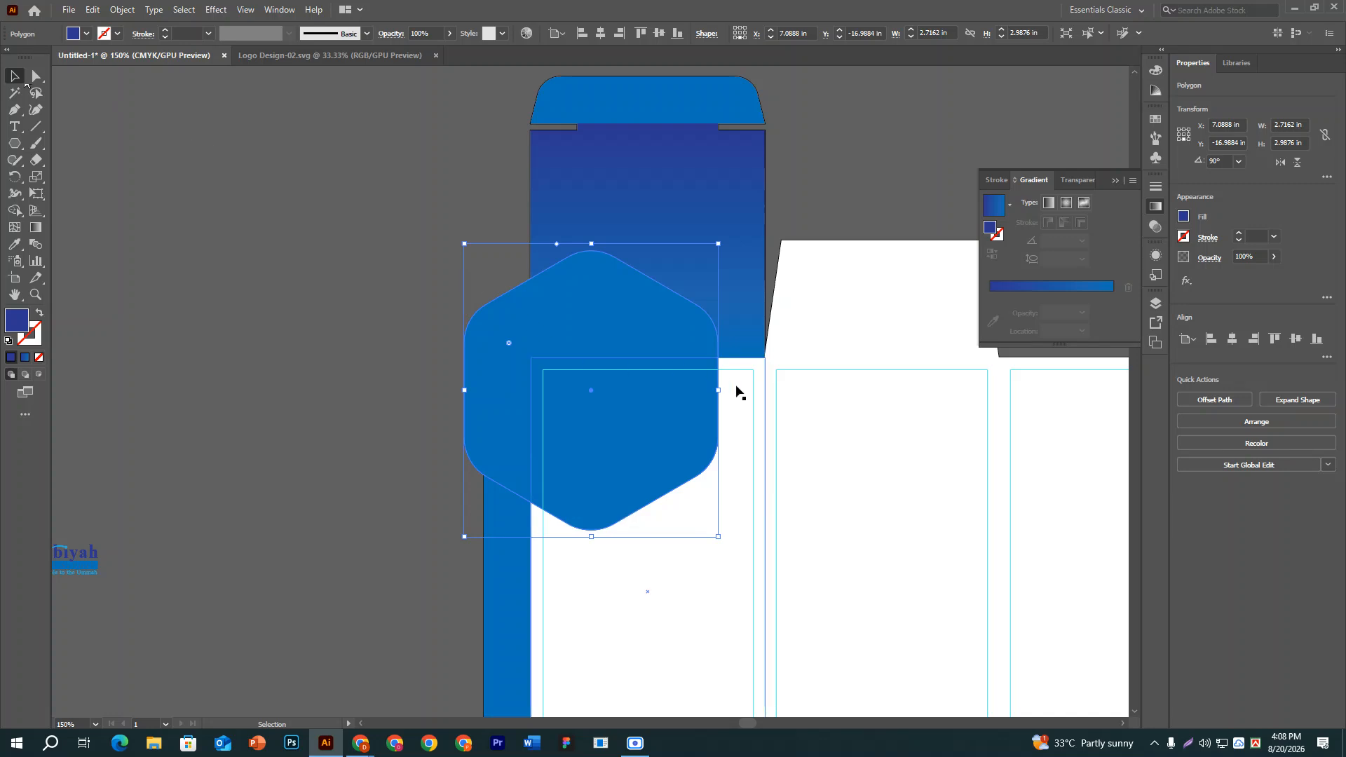
Shift the dark blue hexagon down about 0.14 in to form a dark edge beneath the lighter hexagon.
key(shift+Down)
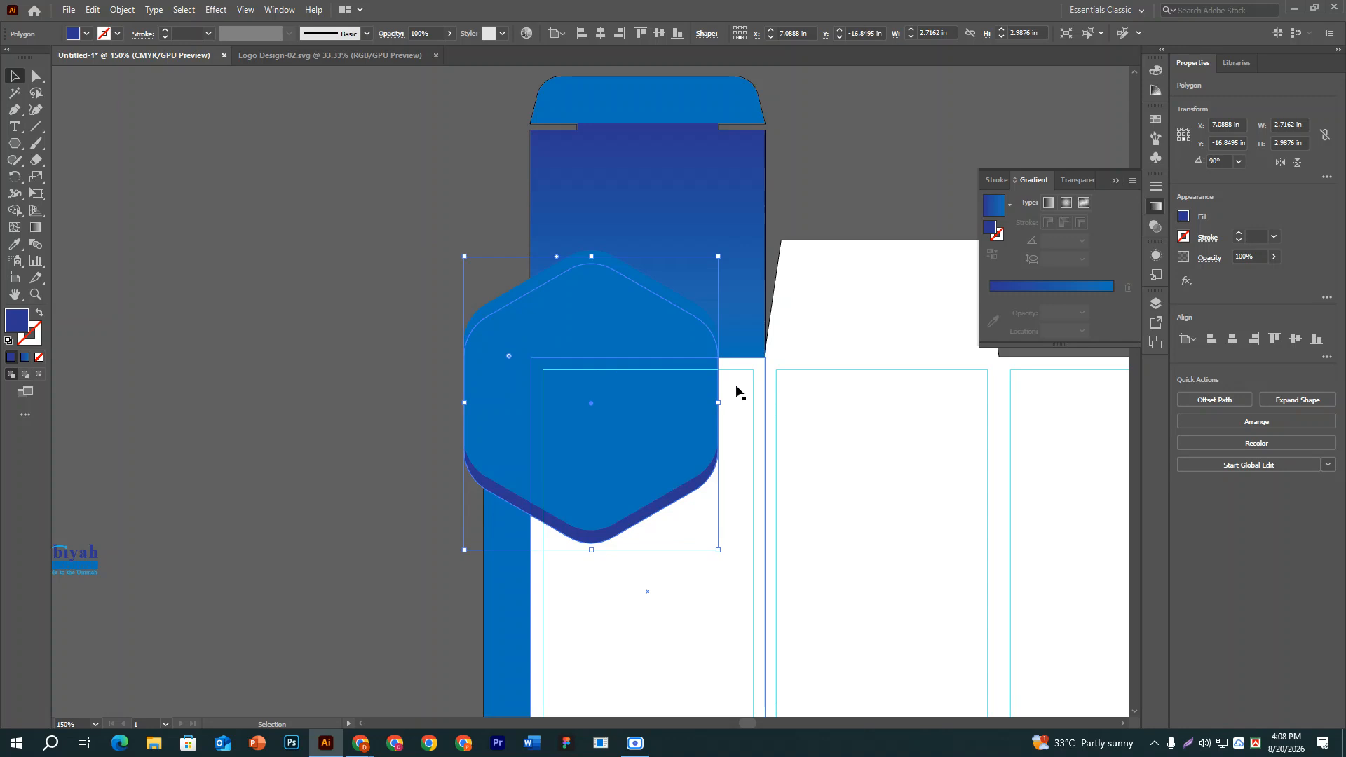
key(shift+Up)
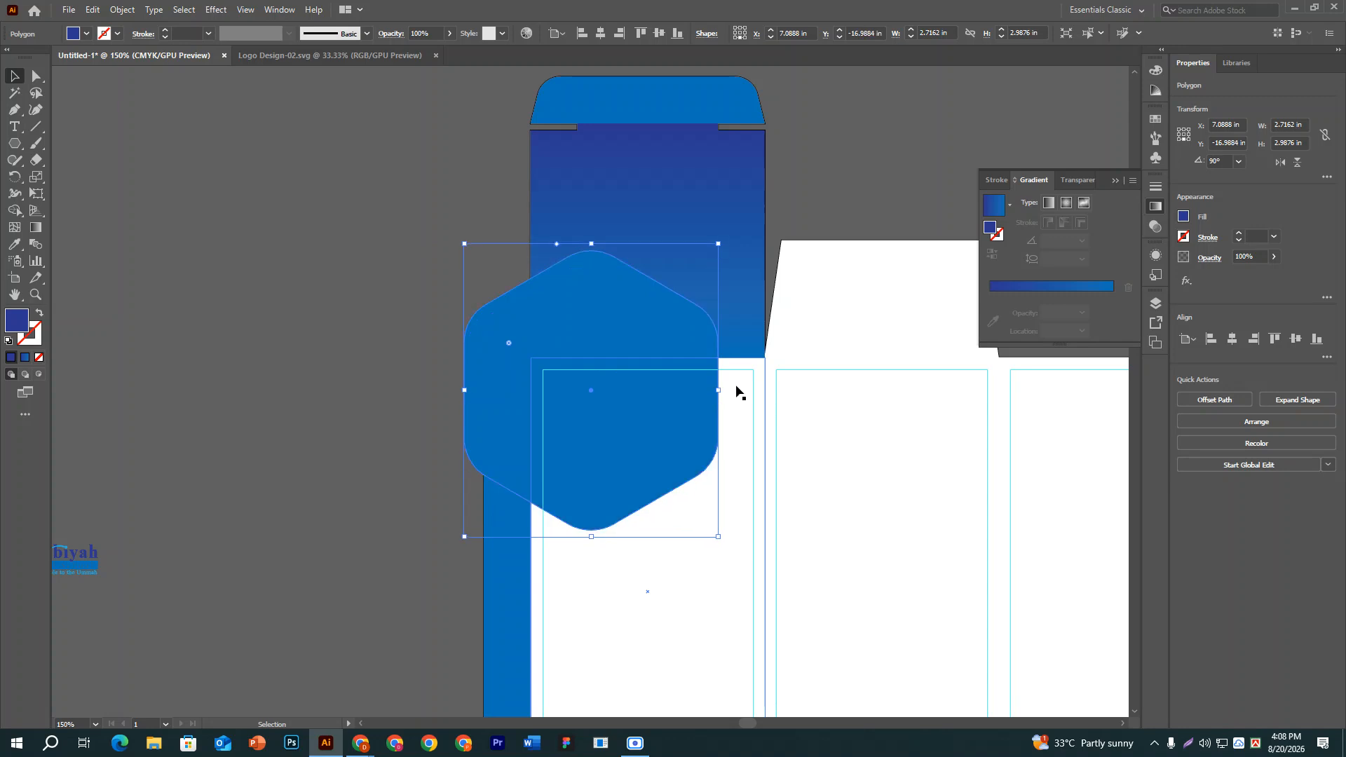
key(shift+Down)
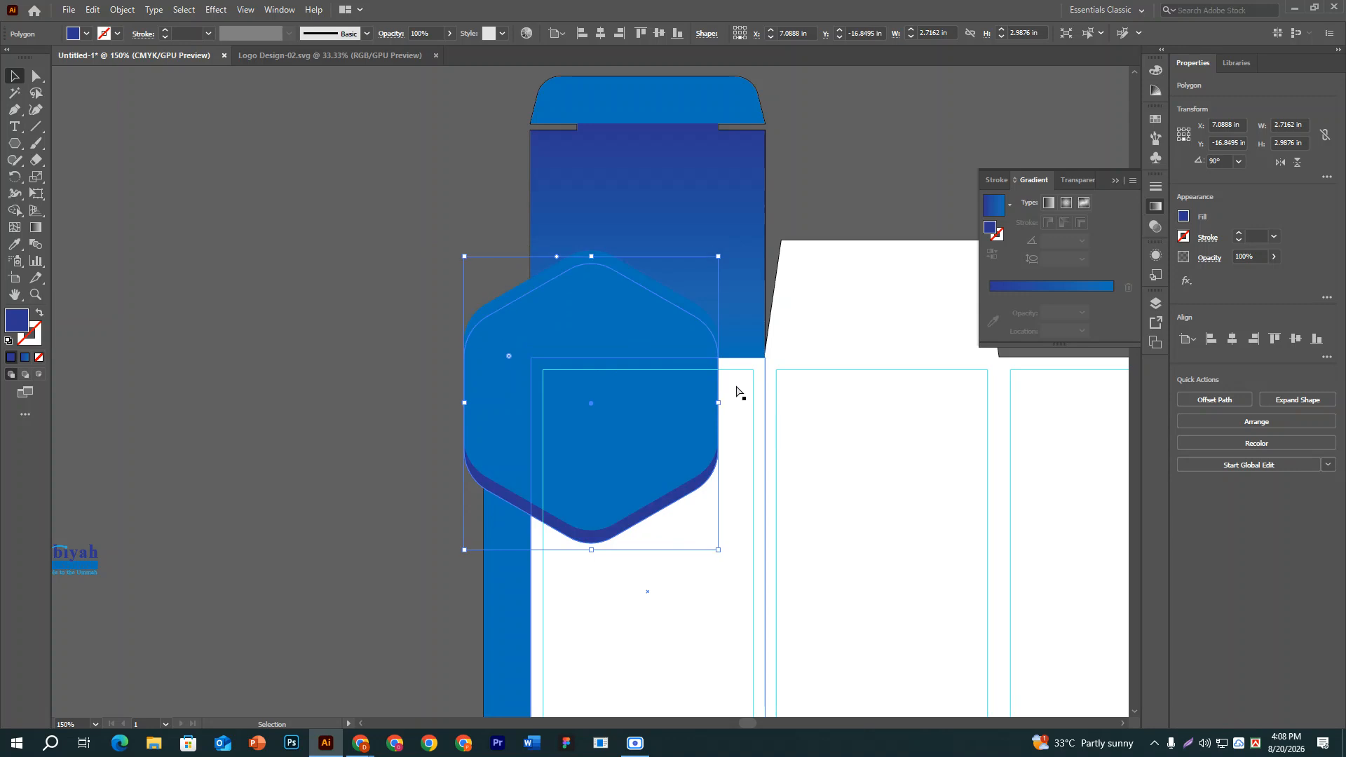
key(ctrl+minus)
key(ctrl+minus)
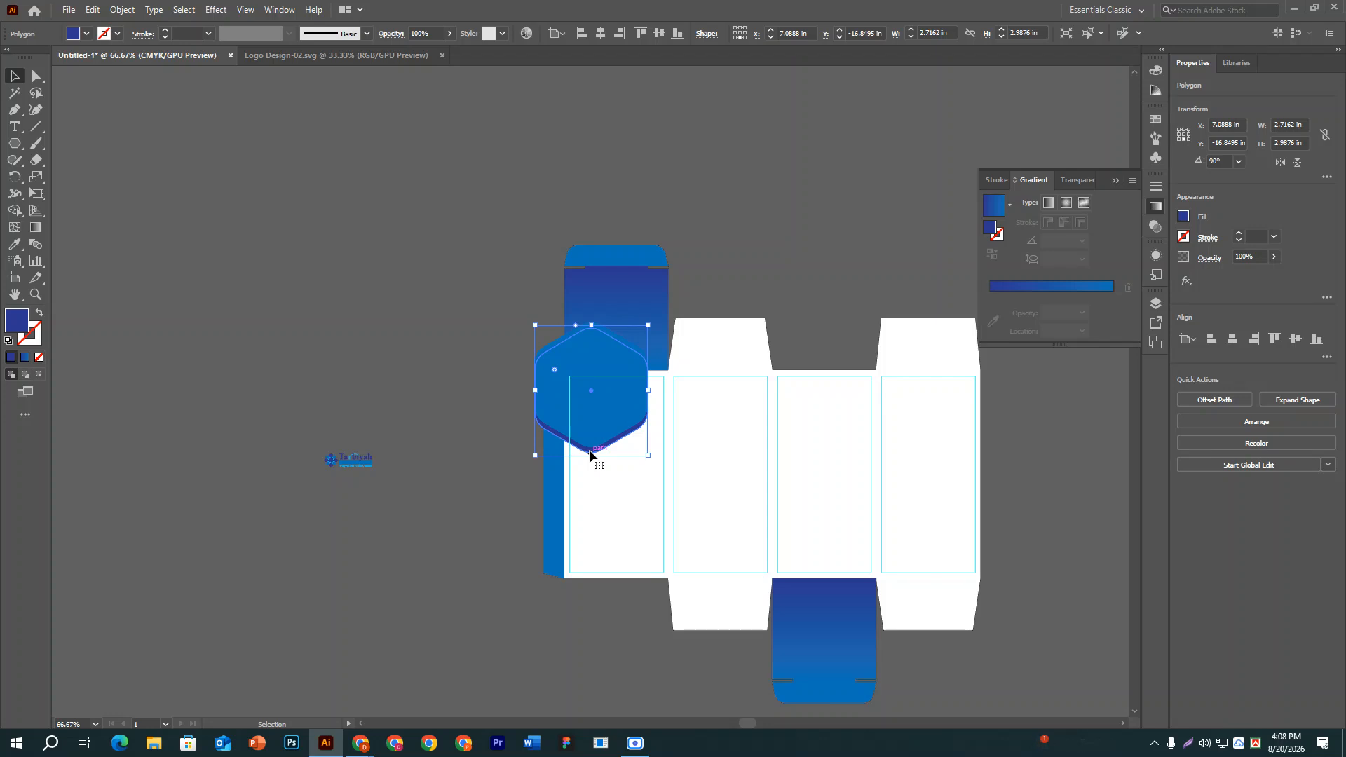
drag(589, 454, 590, 454)
Trim the parts of both hexagons that extend beyond the first panel with the Shape Builder tool.
click(499, 352)
click(550, 373)
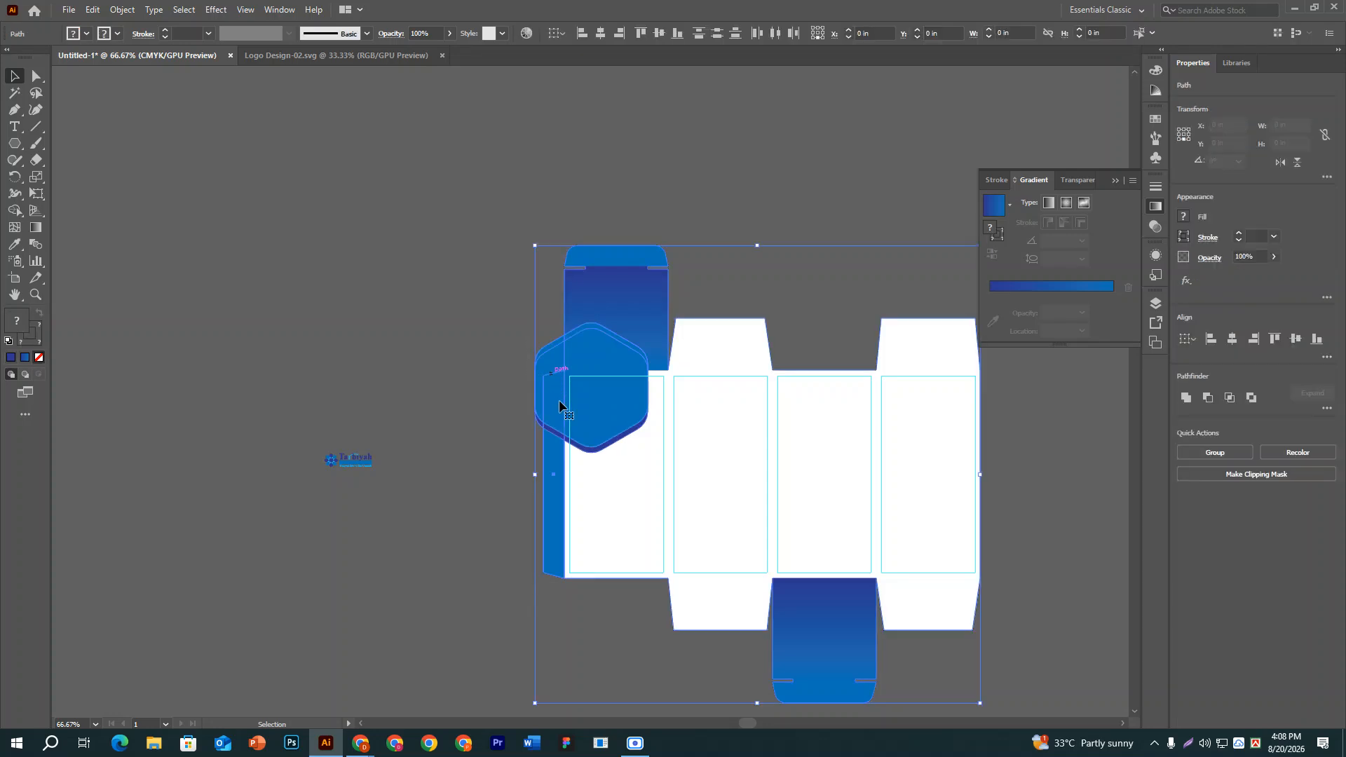
click(388, 384)
click(545, 368)
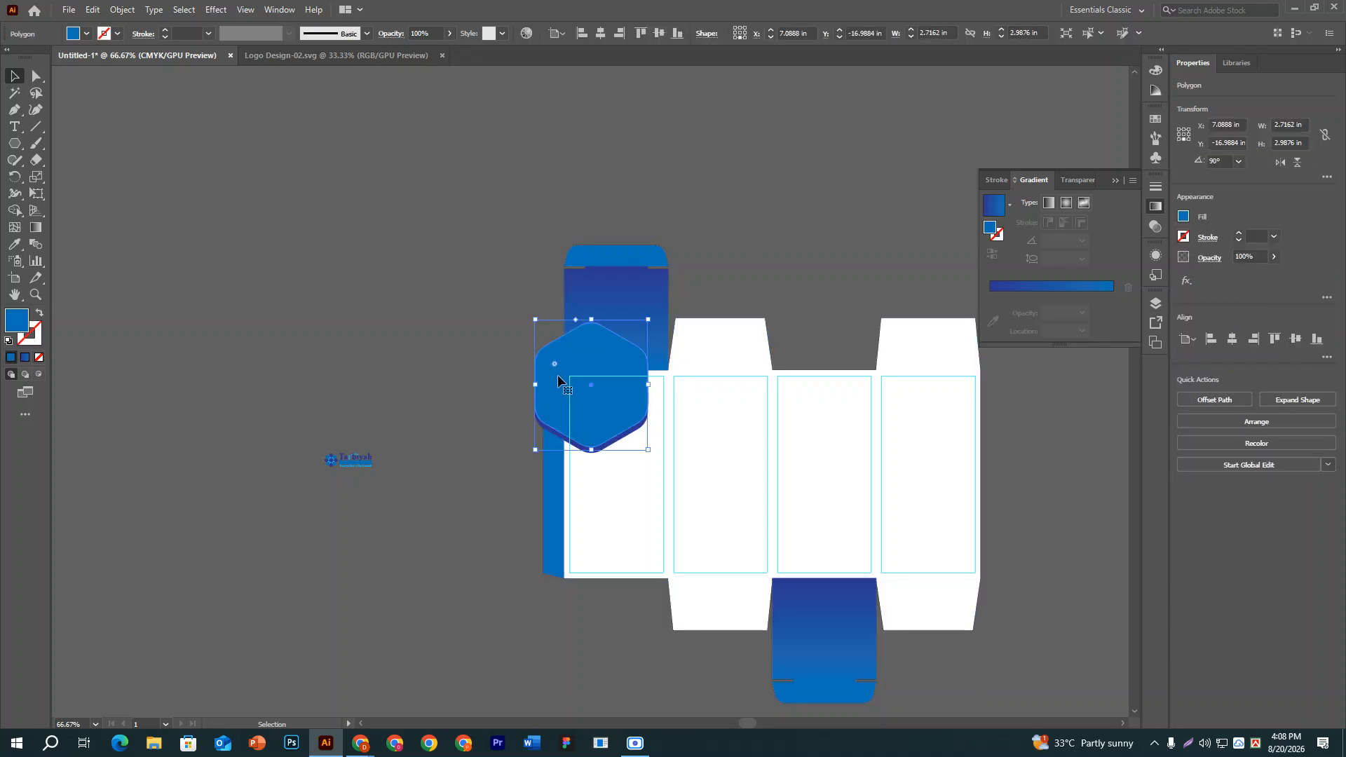
shift+click(623, 435)
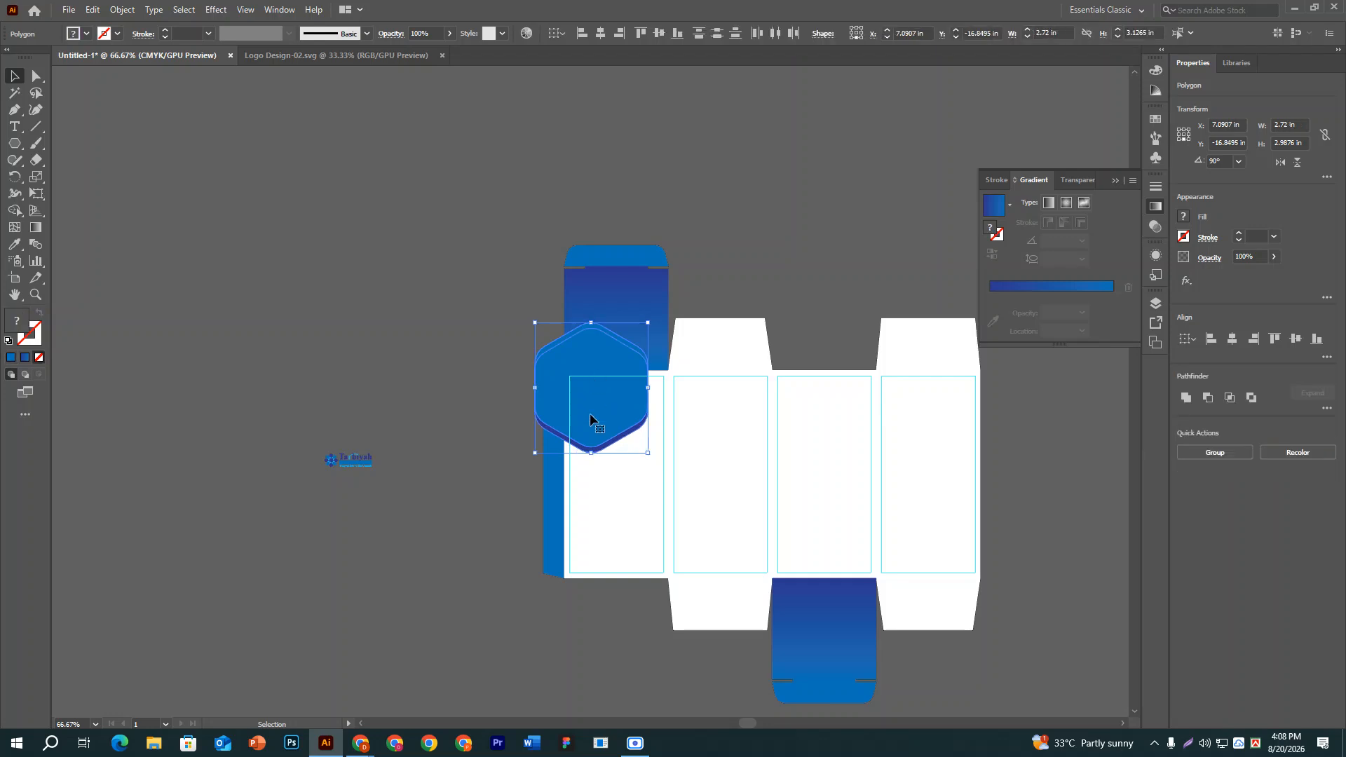
key(ctrl+plus)
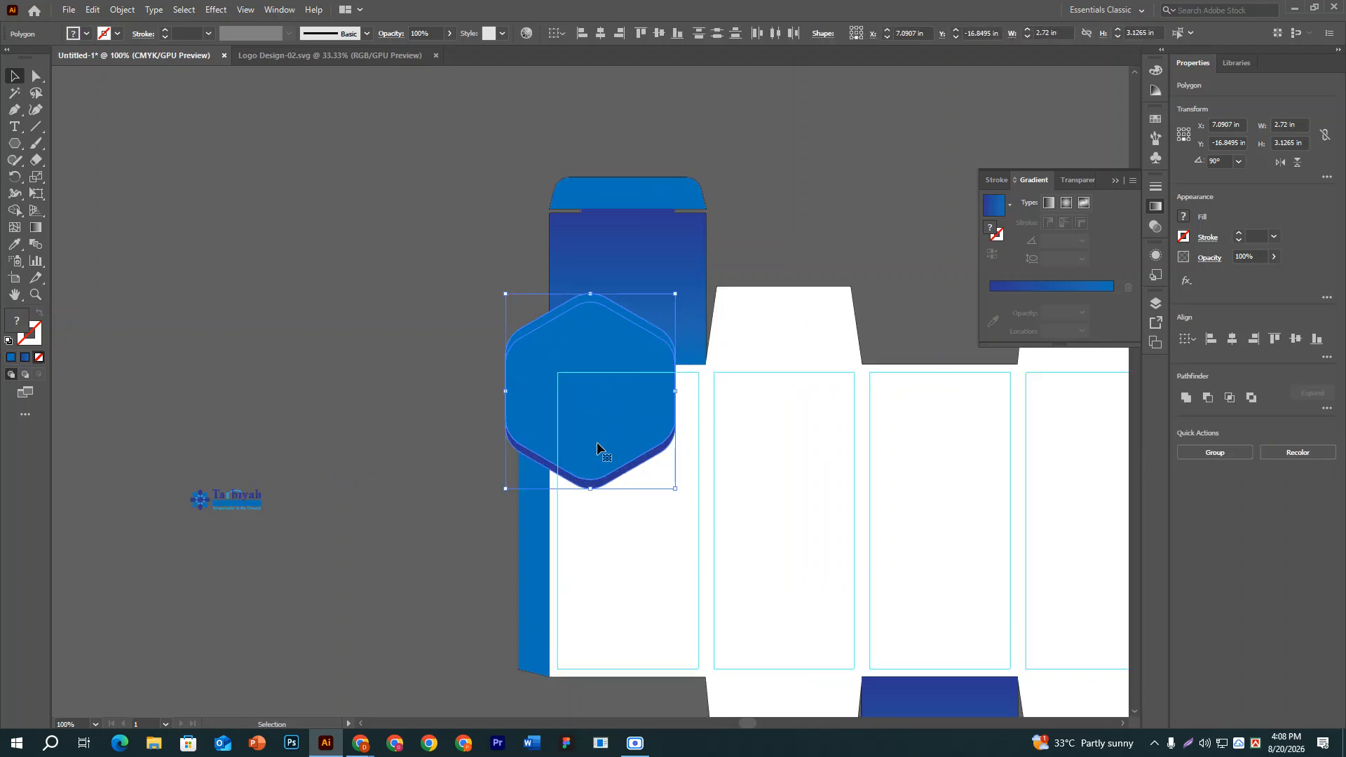
shift+click(645, 604)
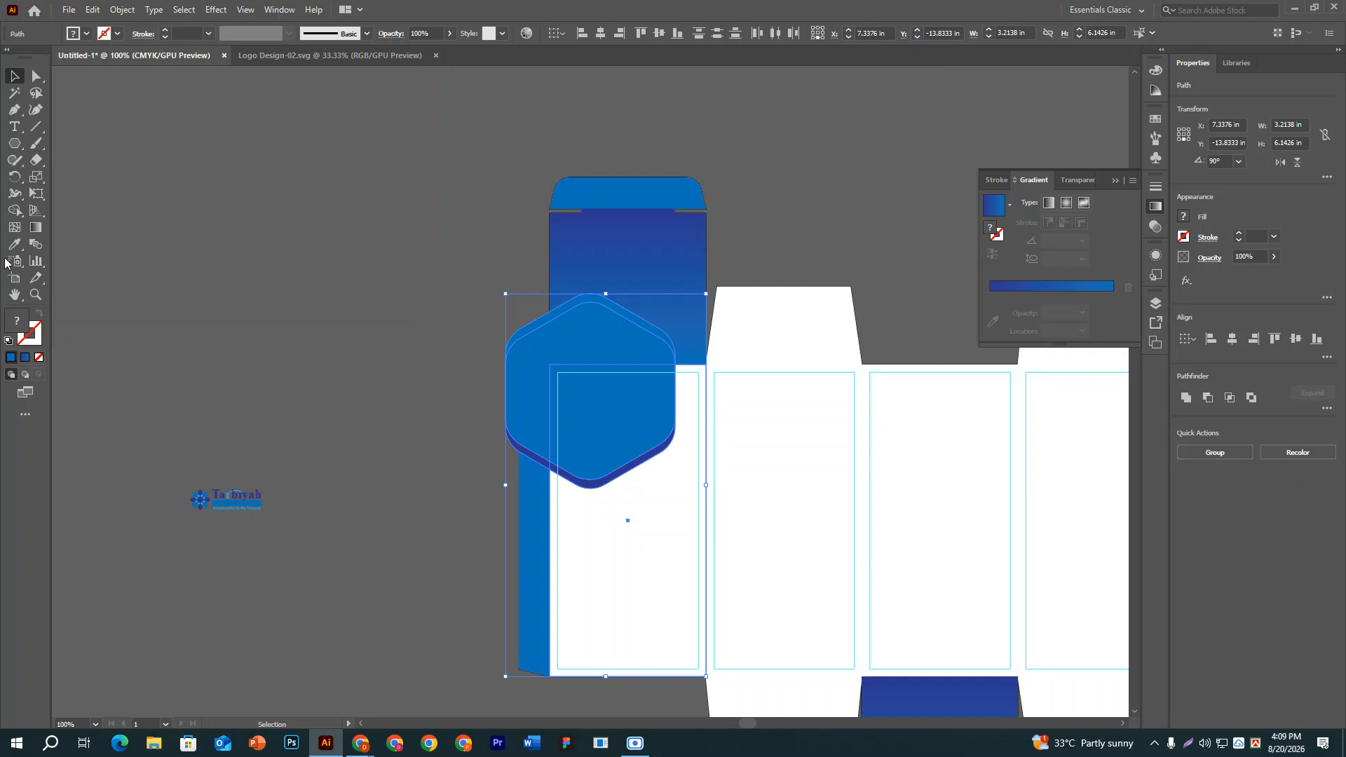
click(14, 211)
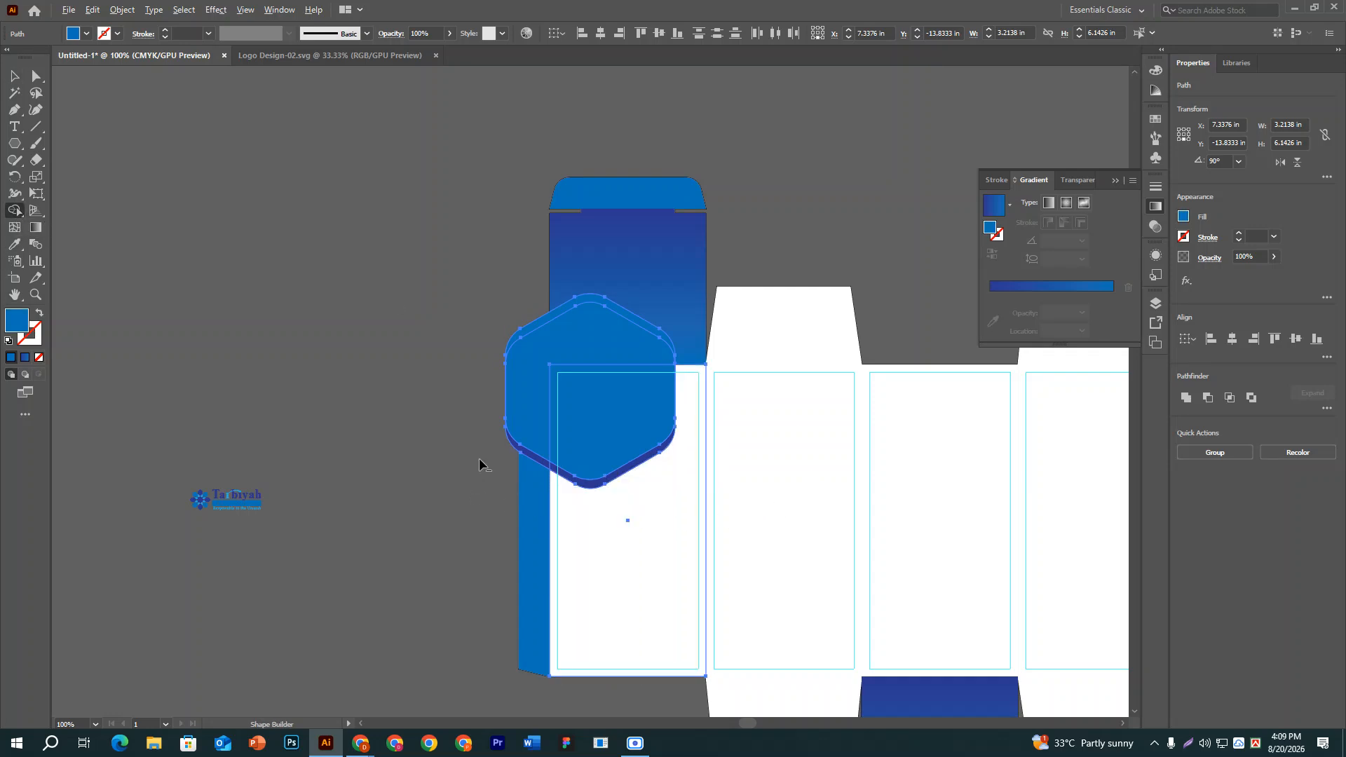
mouse_move(537, 473)
mouse_down()
mouse_move(525, 352)
mouse_move(601, 325)
mouse_move(631, 363)
mouse_up()
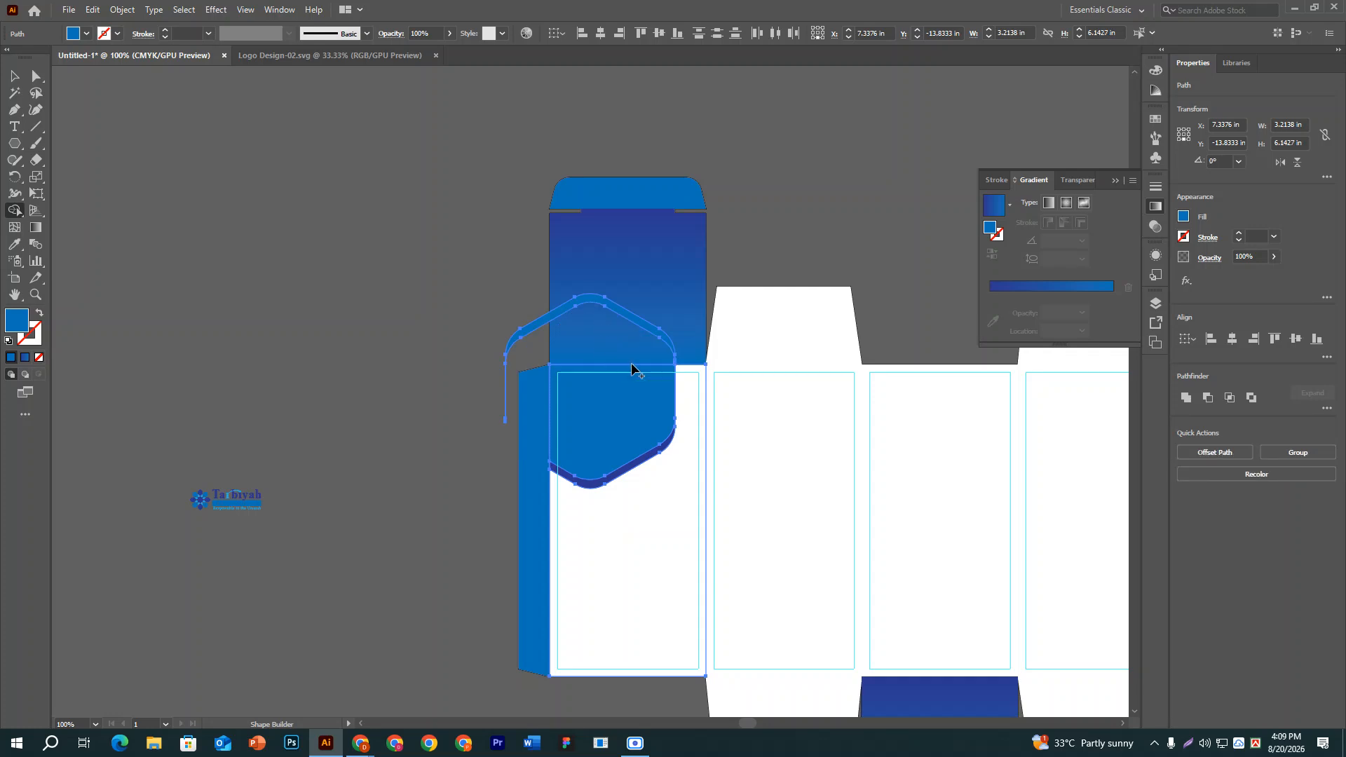
alt+click(517, 335)
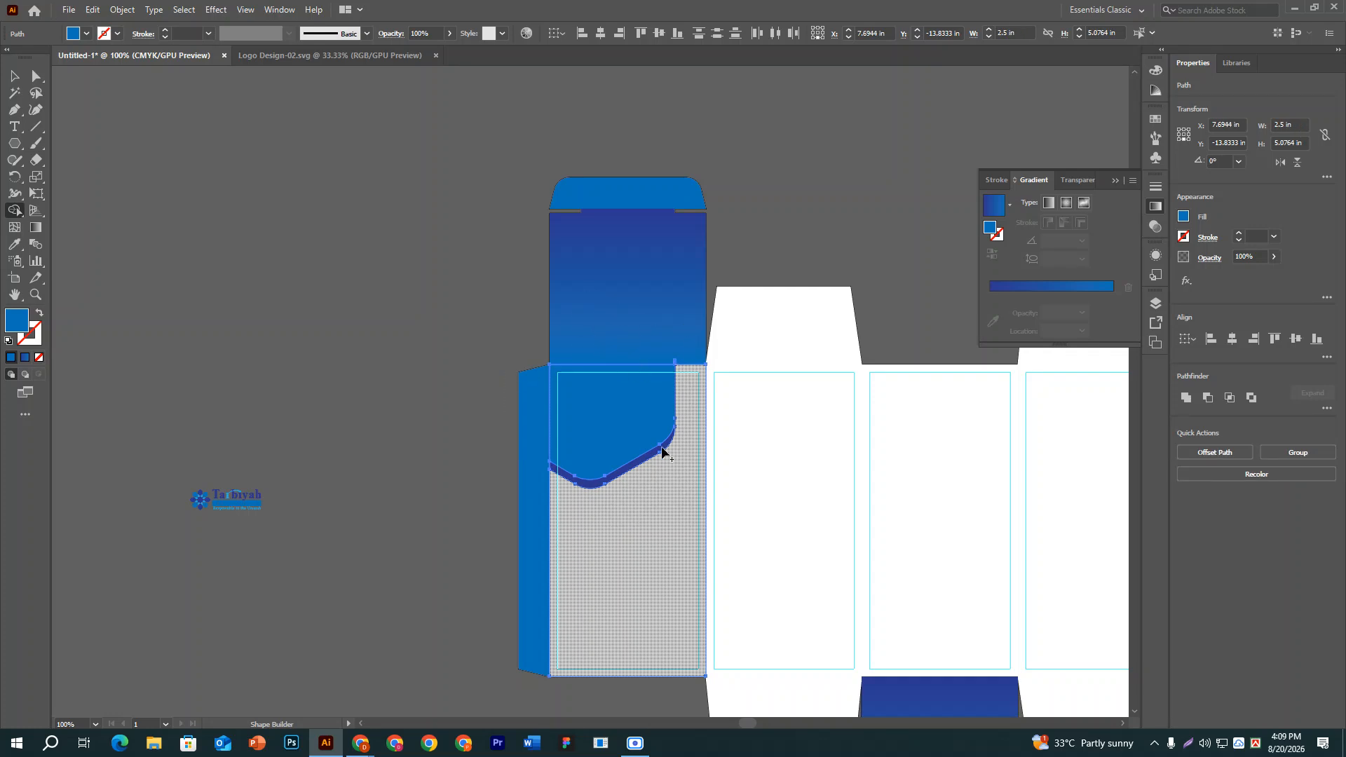
Move the Tarbiyah logo onto the lower part of the box template's first main panel.
click(15, 79)
click(223, 127)
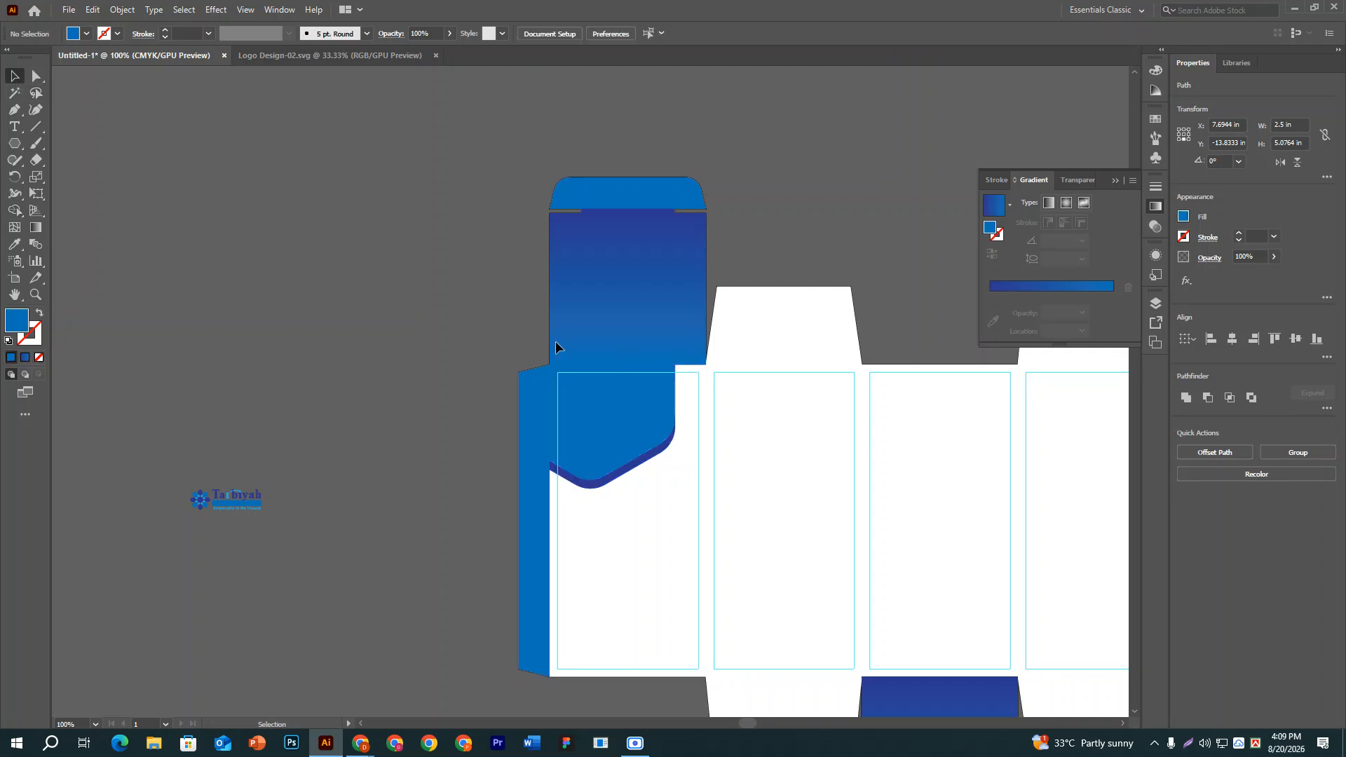
drag(789, 469, 666, 293)
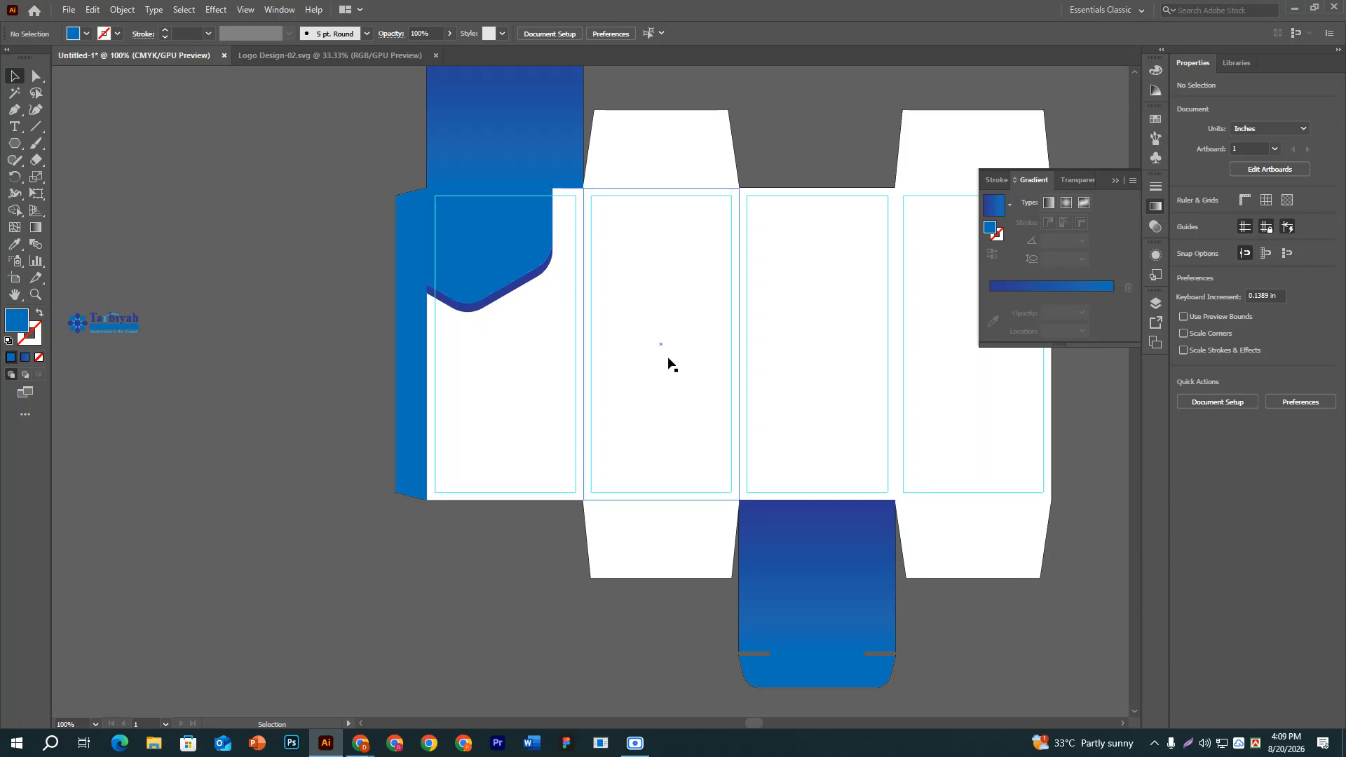
drag(129, 327, 553, 491)
click(510, 514)
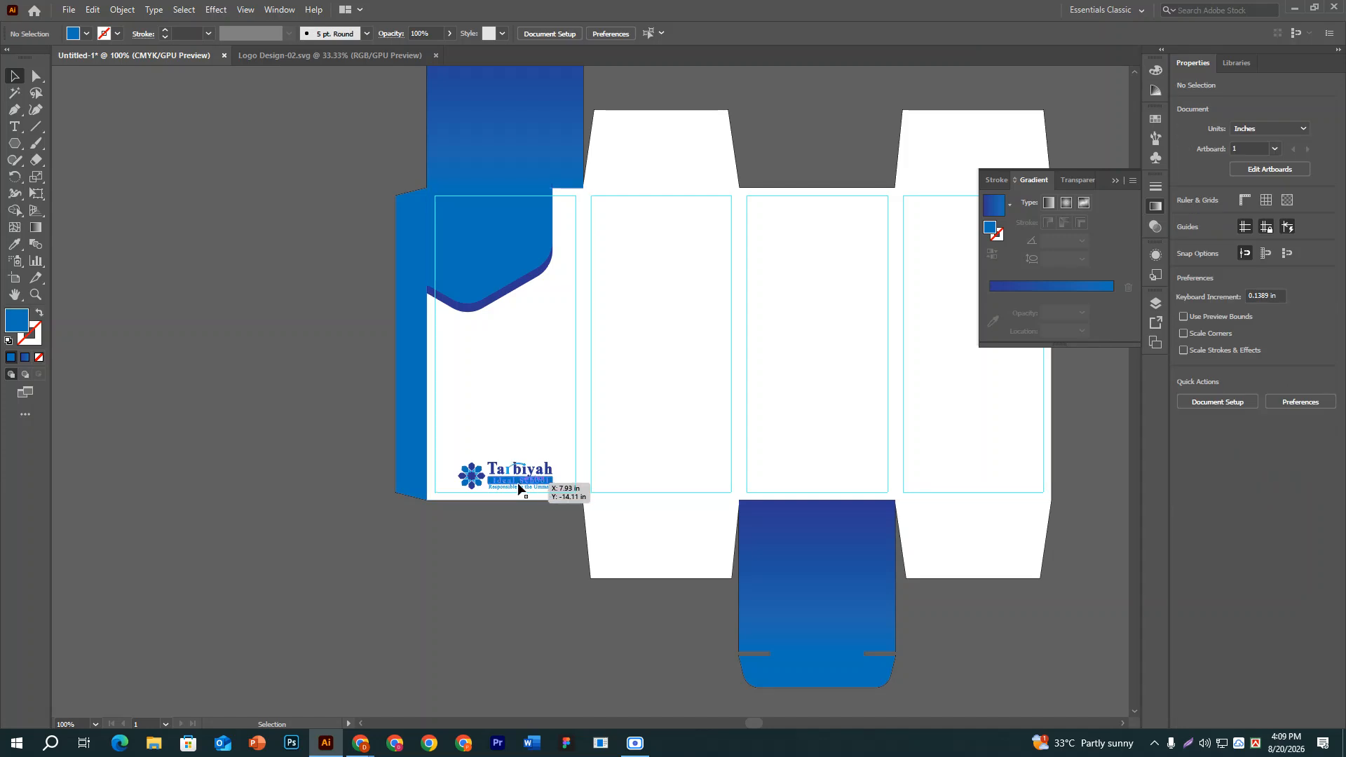
Enlarge the logo proportionally to about 1.72 in wide and nudge it up inside the first panel's guides.
click(517, 488)
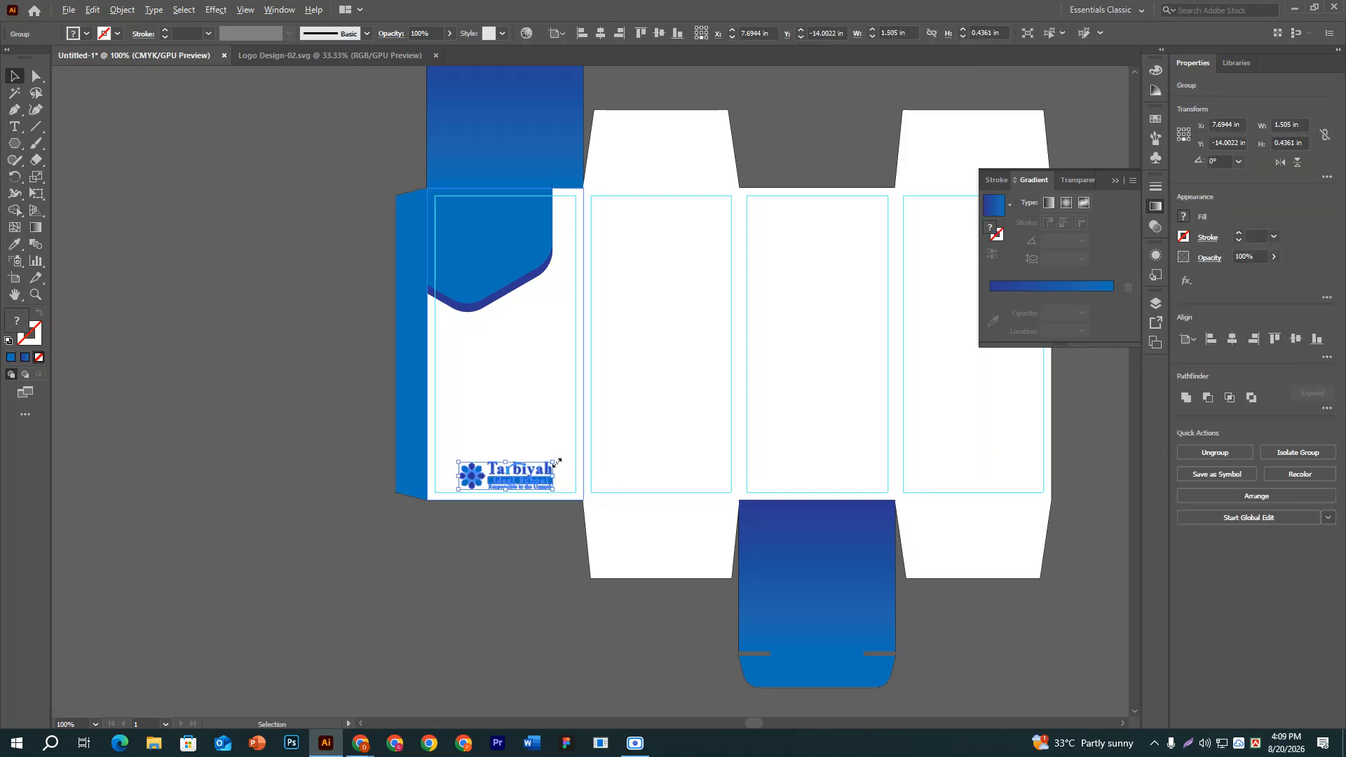
mouse_move(556, 462)
mouse_down()
mouse_move(573, 454)
mouse_move(561, 459)
mouse_up()
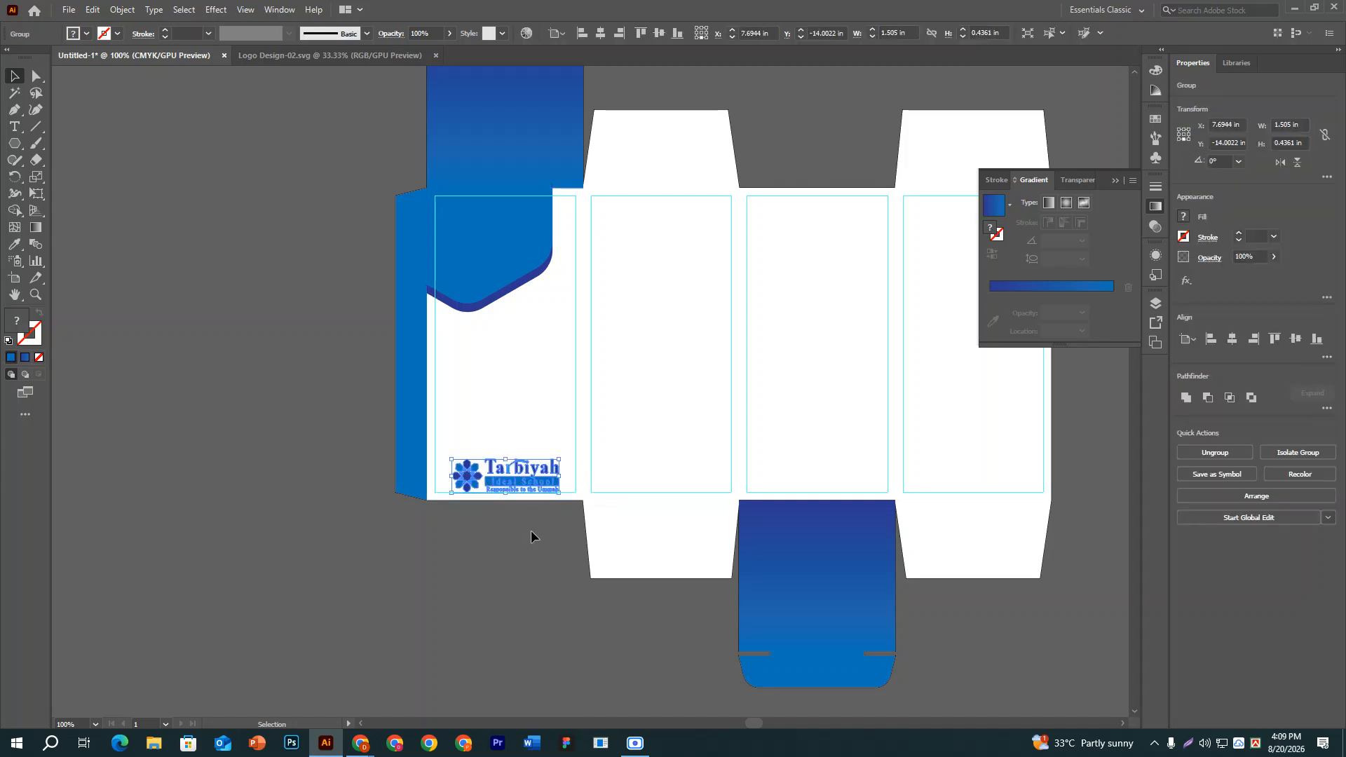
click(529, 532)
click(533, 478)
key(shift+Up)
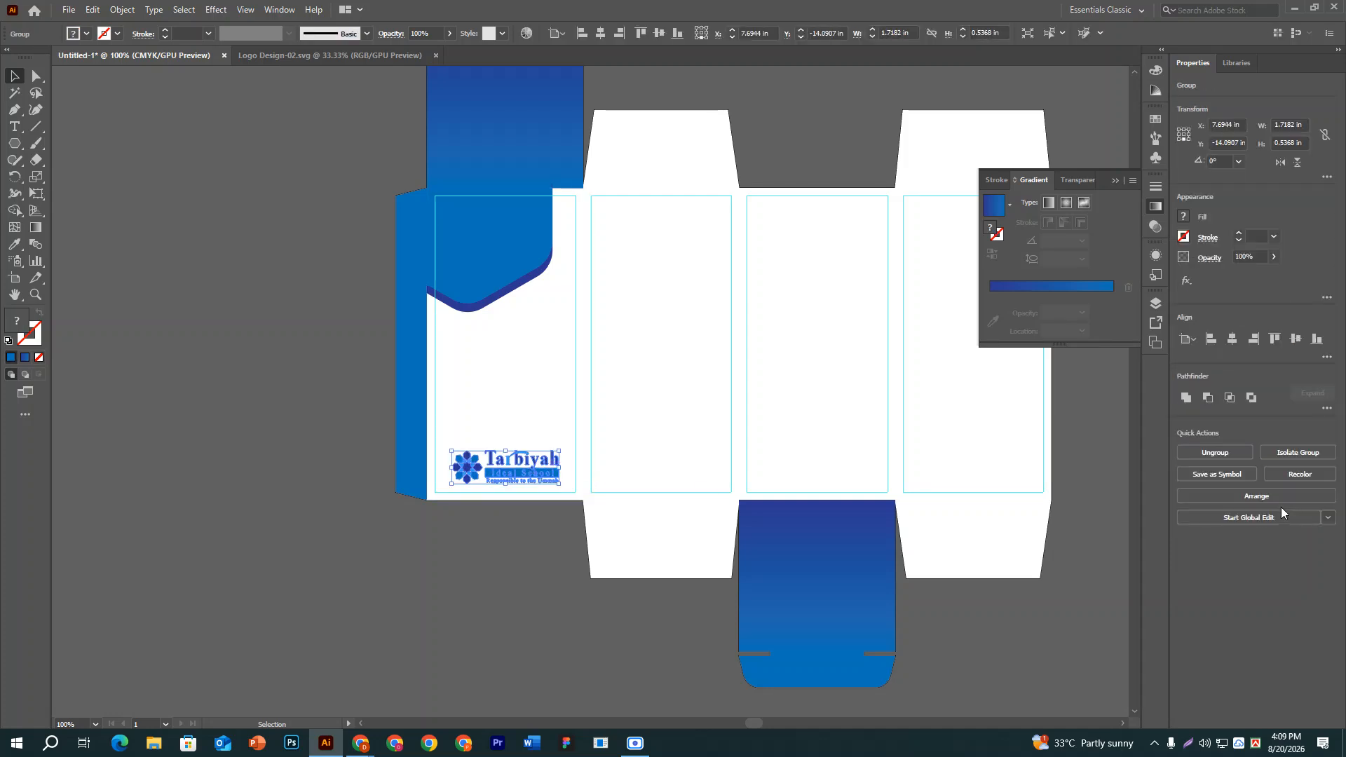
click(366, 564)
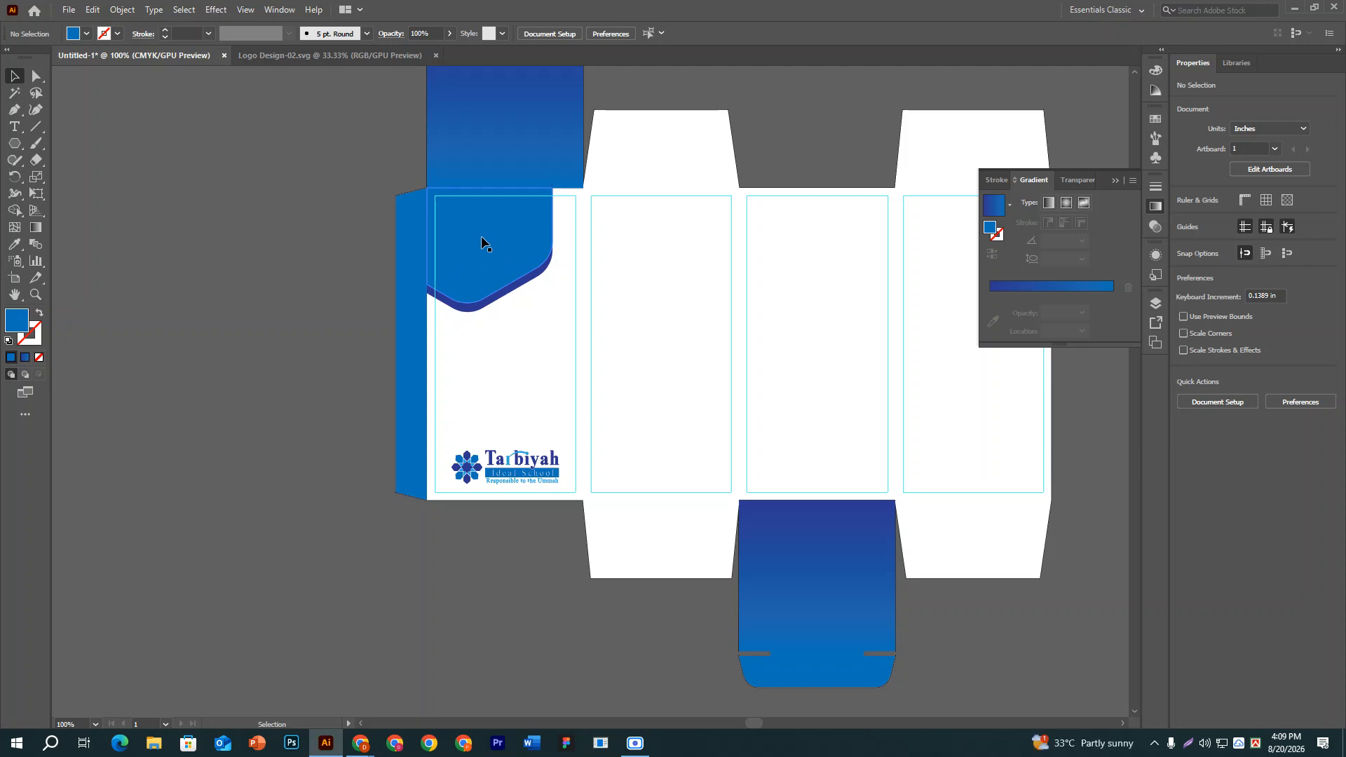
Copy the first panel's blue shape and its dark blue edge 5 in horizontally onto the third panel.
click(515, 279)
shift+click(518, 284)
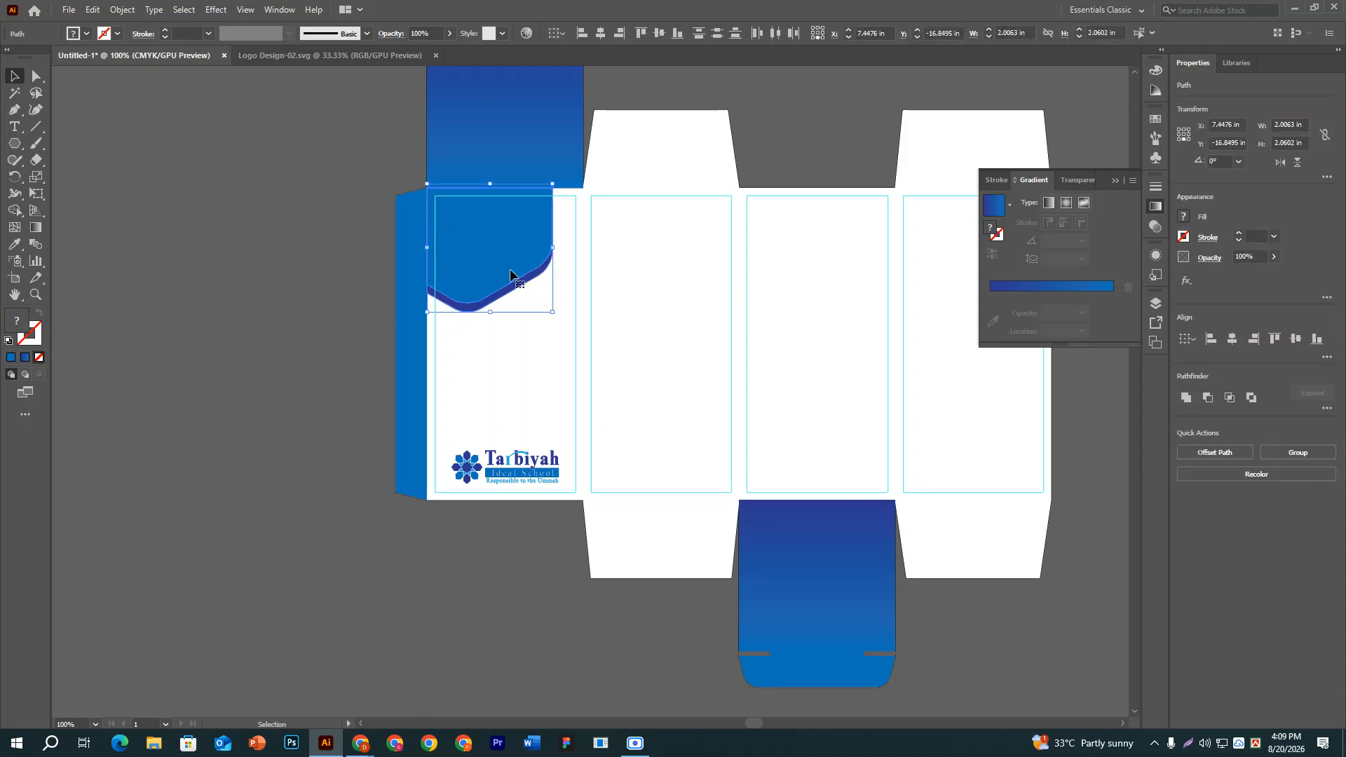
click(319, 224)
click(510, 277)
shift+click(513, 287)
drag(502, 255, 816, 270)
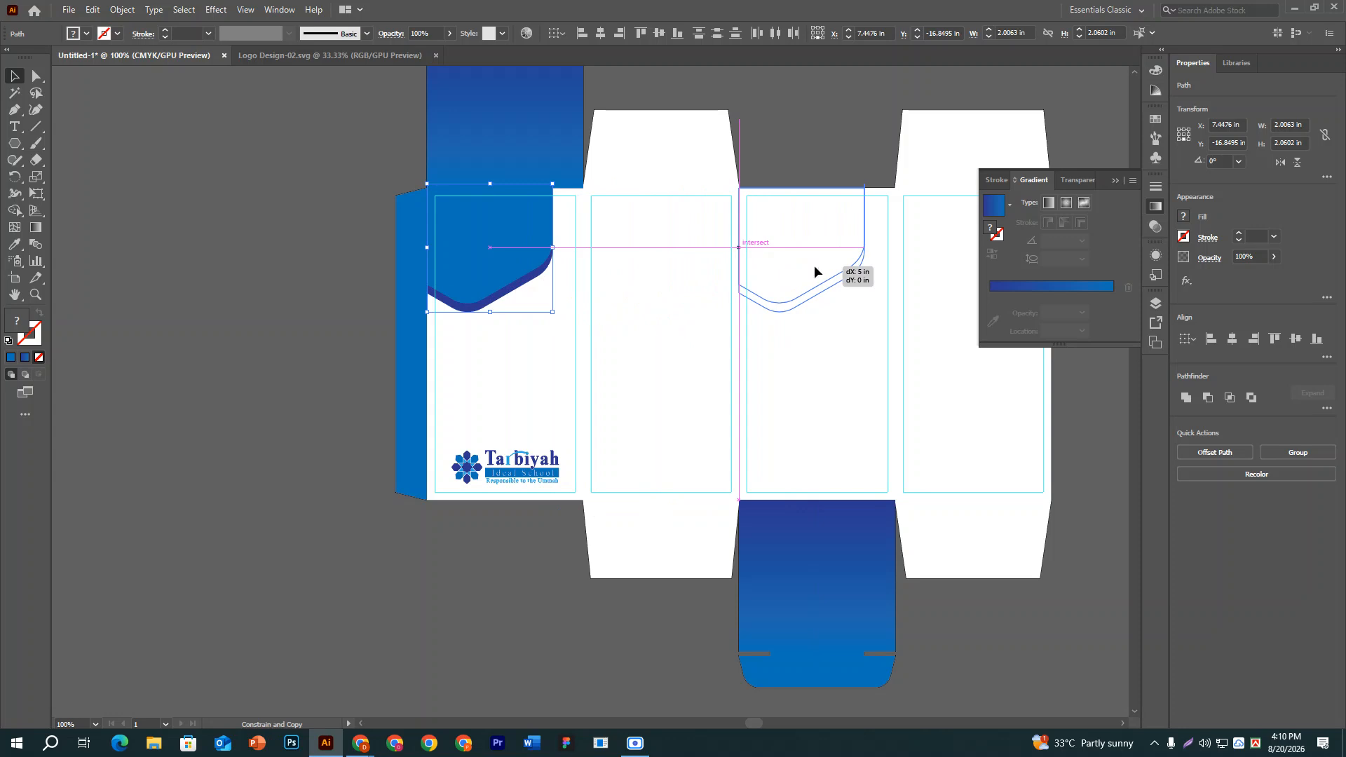
drag(815, 272, 815, 271)
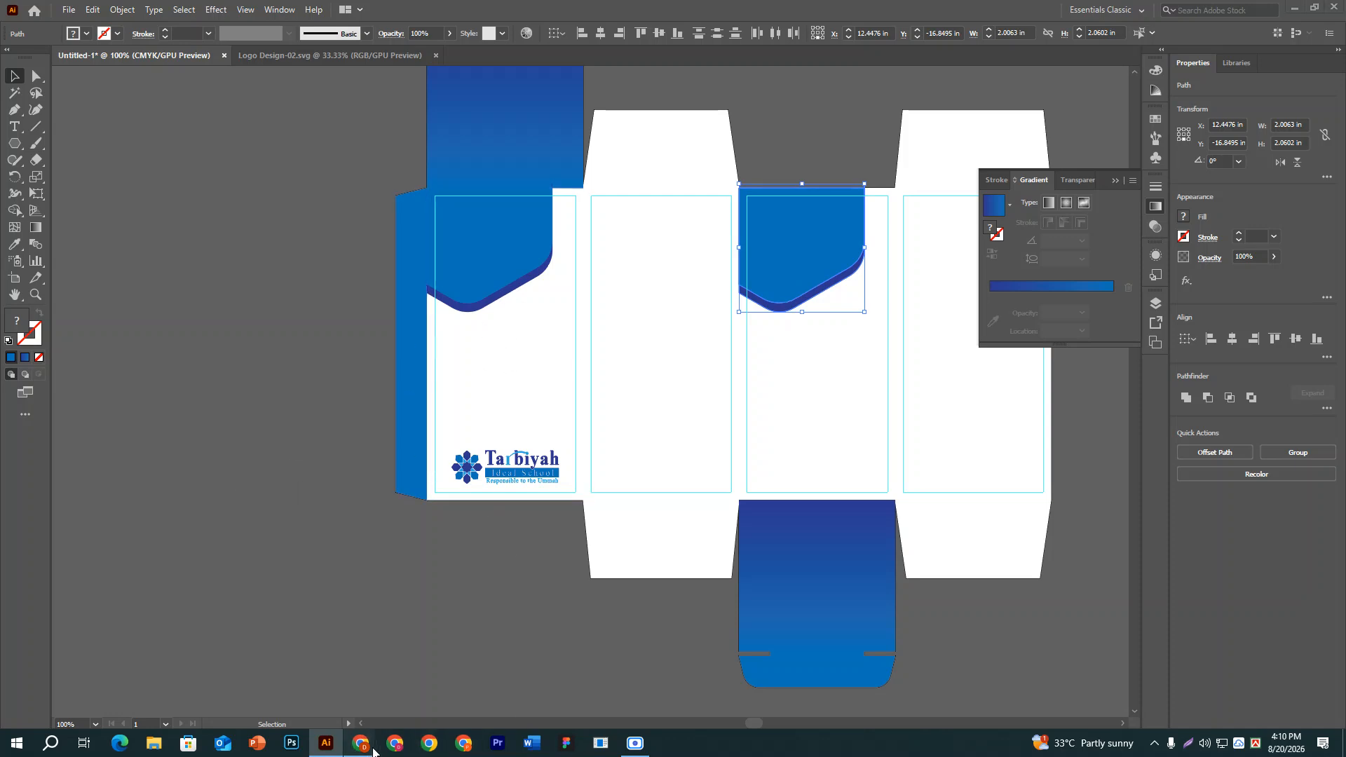
Switch to Chrome and look through the Google image results for "napa syrup packaging design" for layout references.
mouse_move(359, 743)
click(236, 676)
click(459, 17)
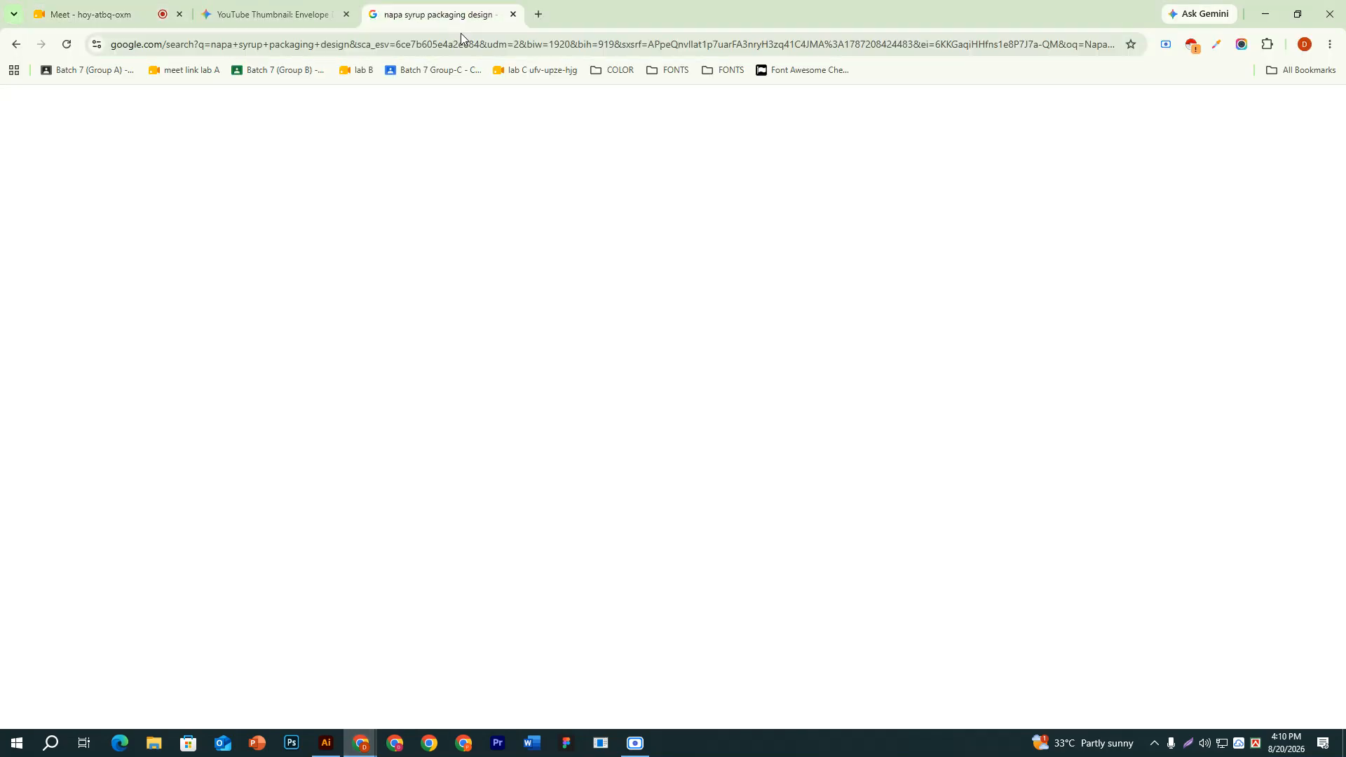
scroll(778, 306, up, 4)
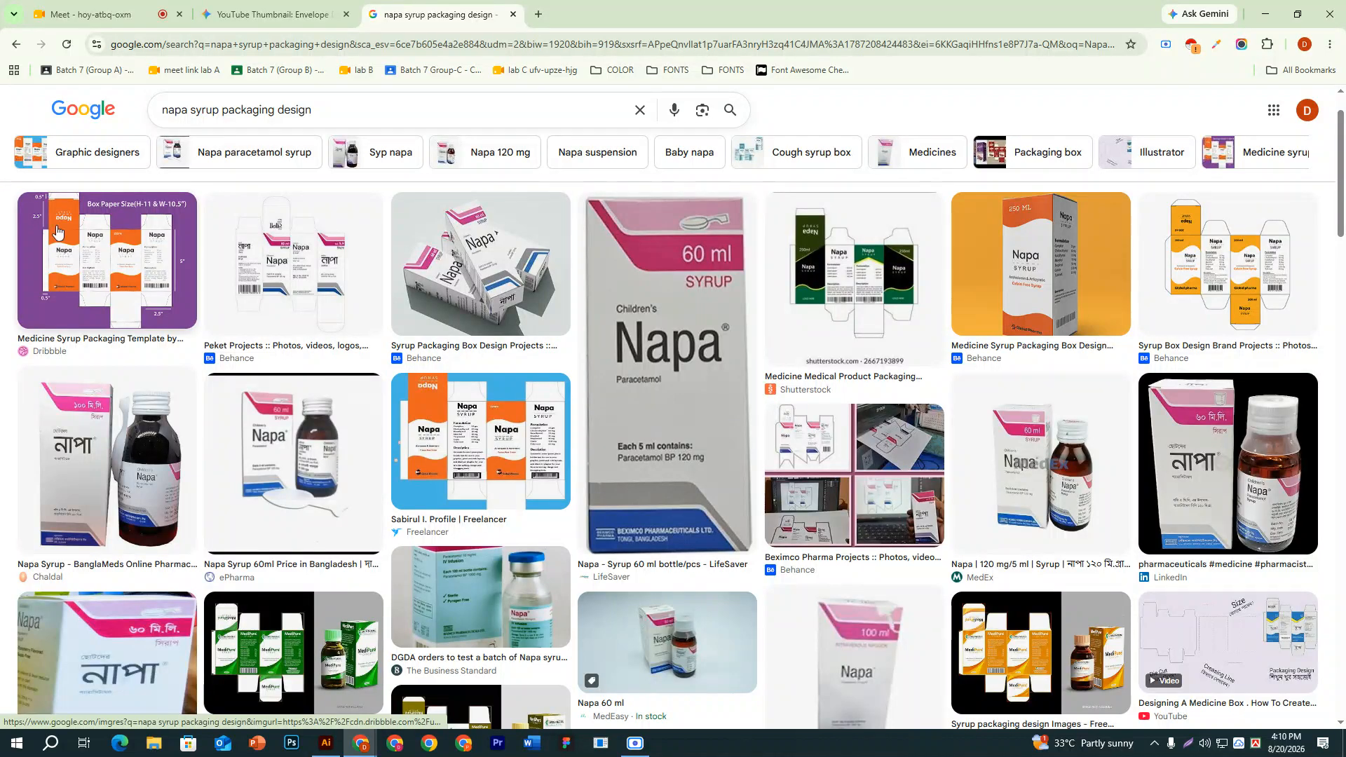
scroll(148, 272, up, 1)
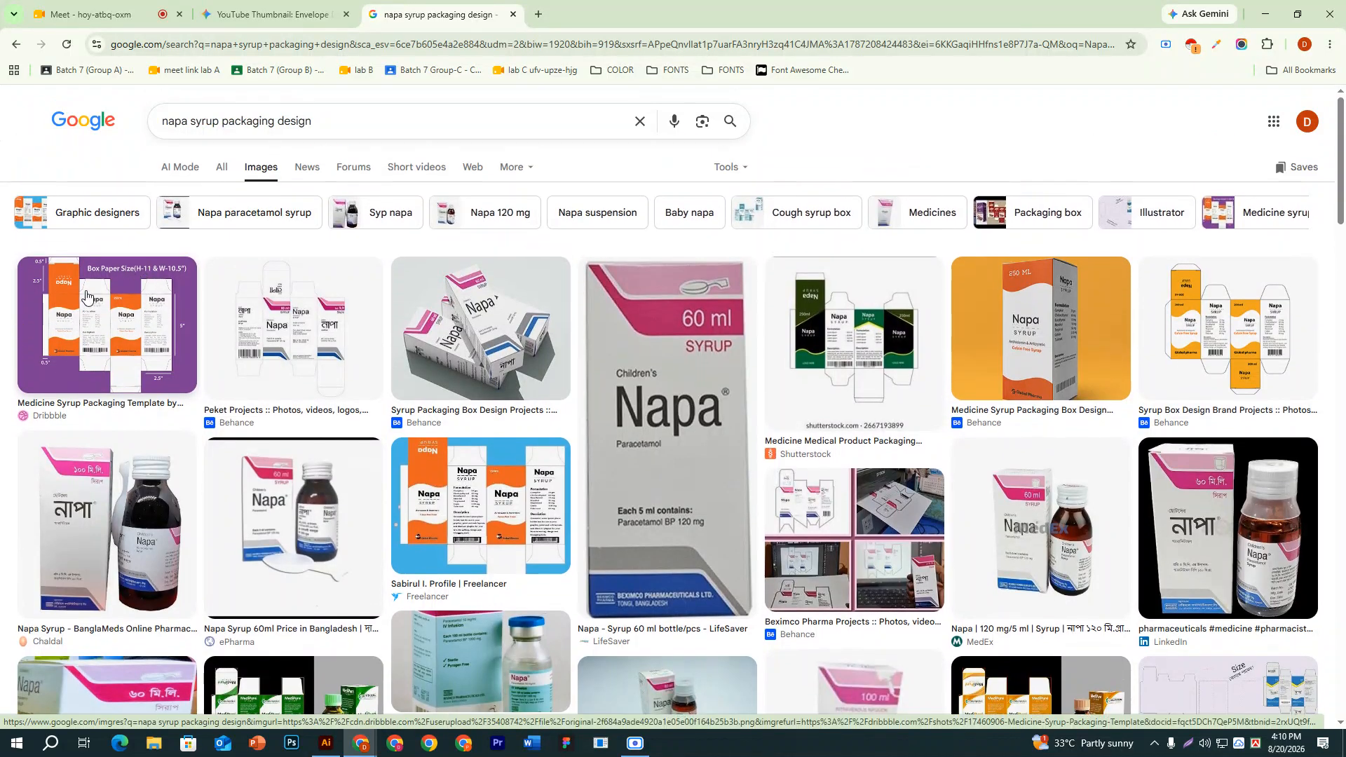
scroll(89, 291, down, 7)
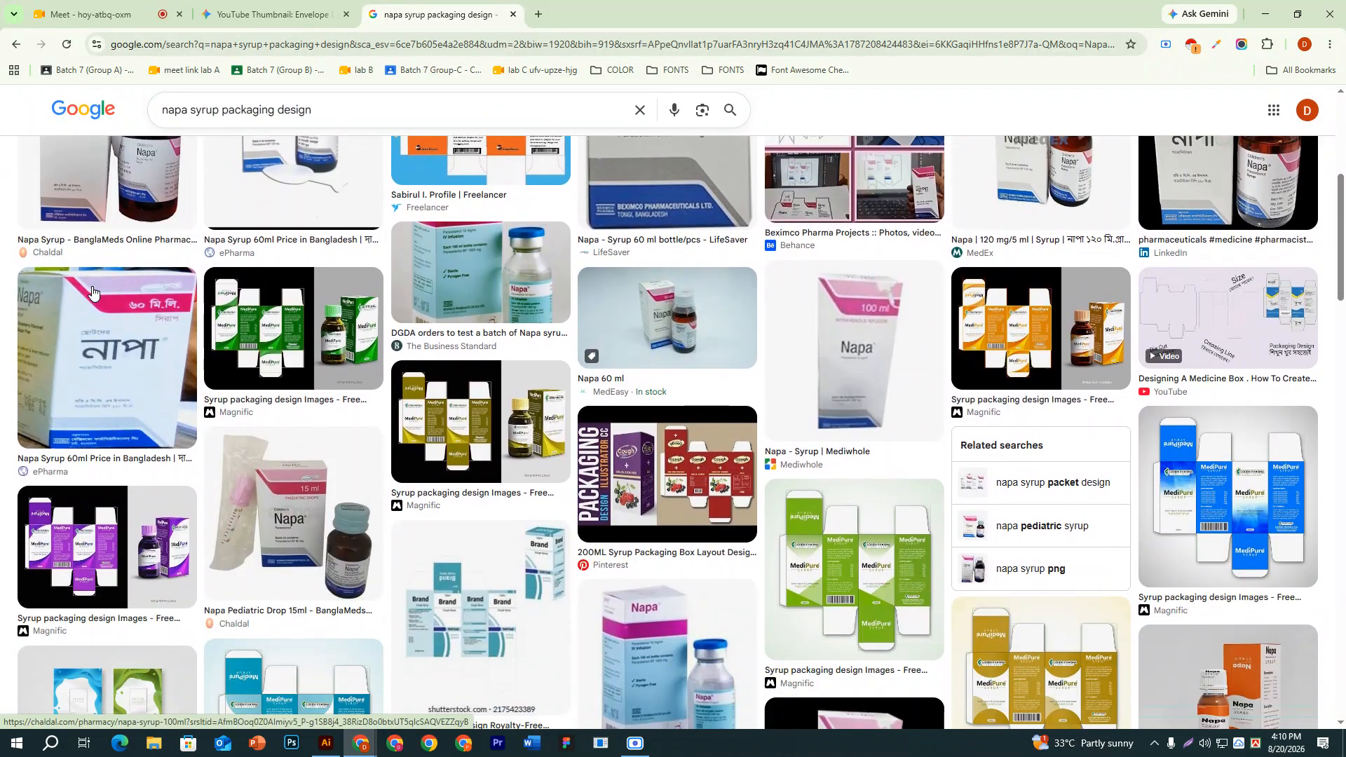
scroll(512, 365, down, 3)
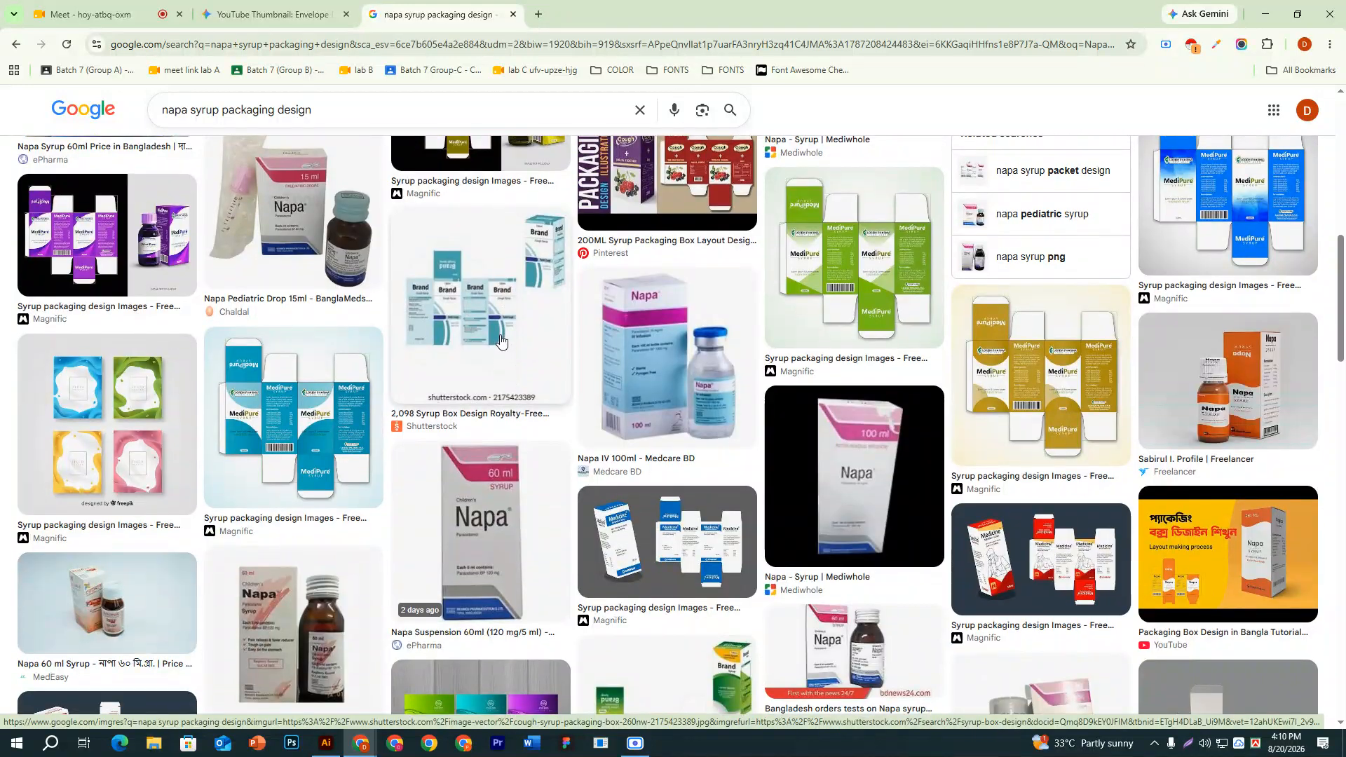
Visit the Shutterstock syrup box design results and examine the teal cough syrup packaging layout.
click(500, 342)
click(1051, 312)
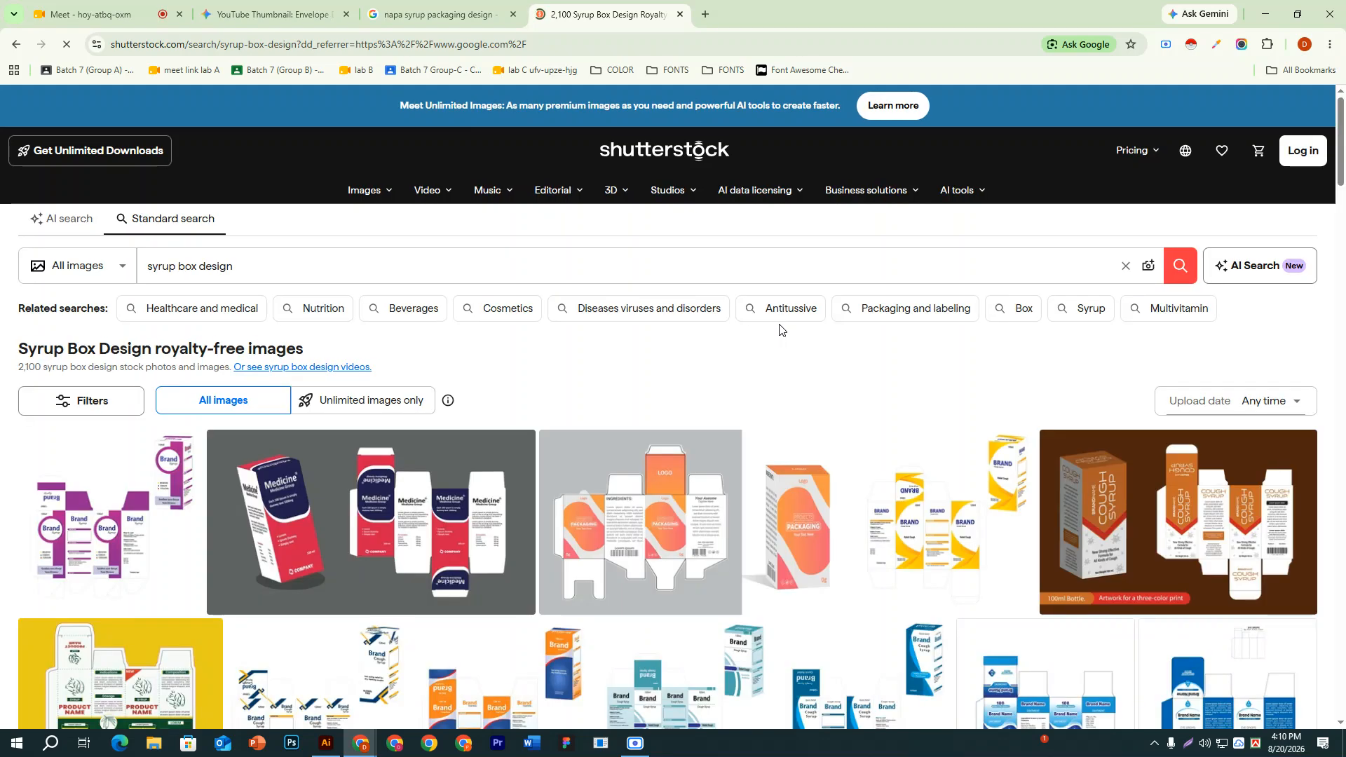
scroll(806, 448, down, 2)
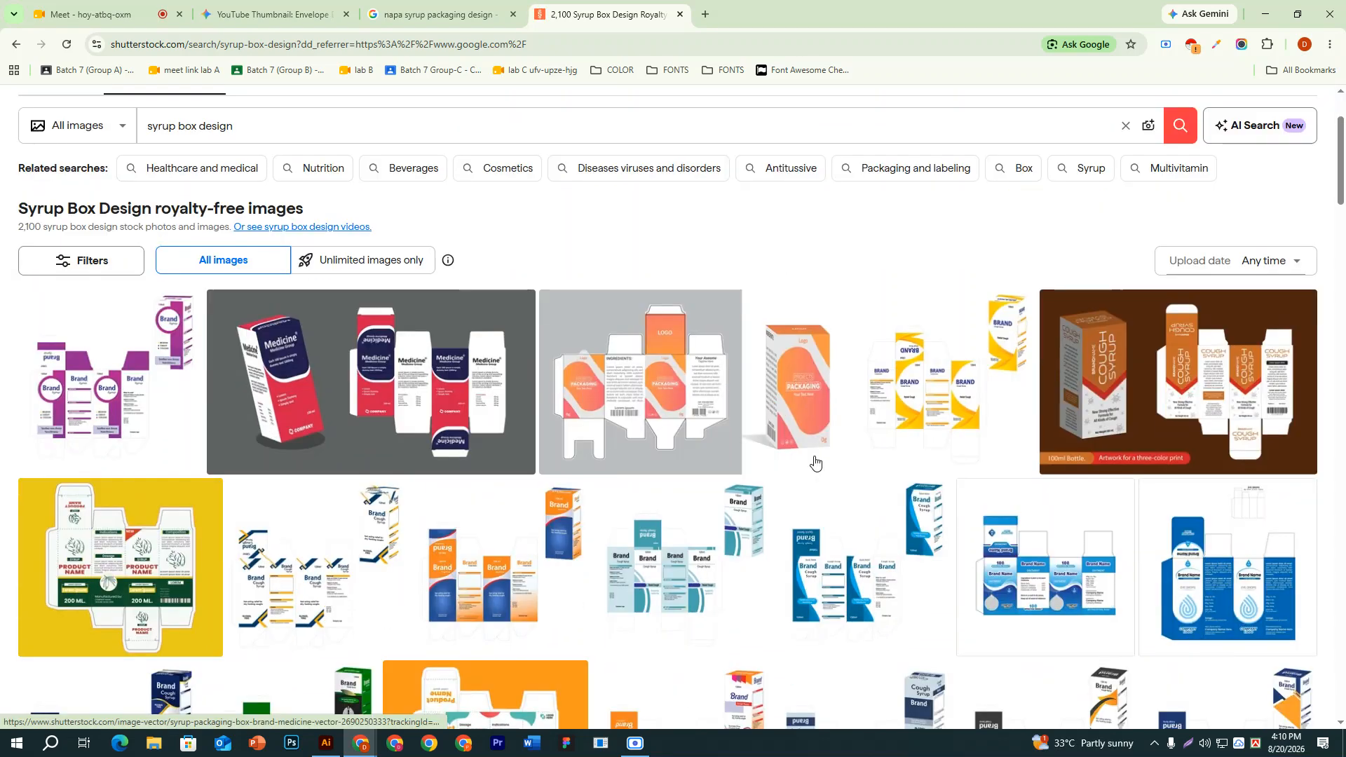
scroll(771, 456, down, 1)
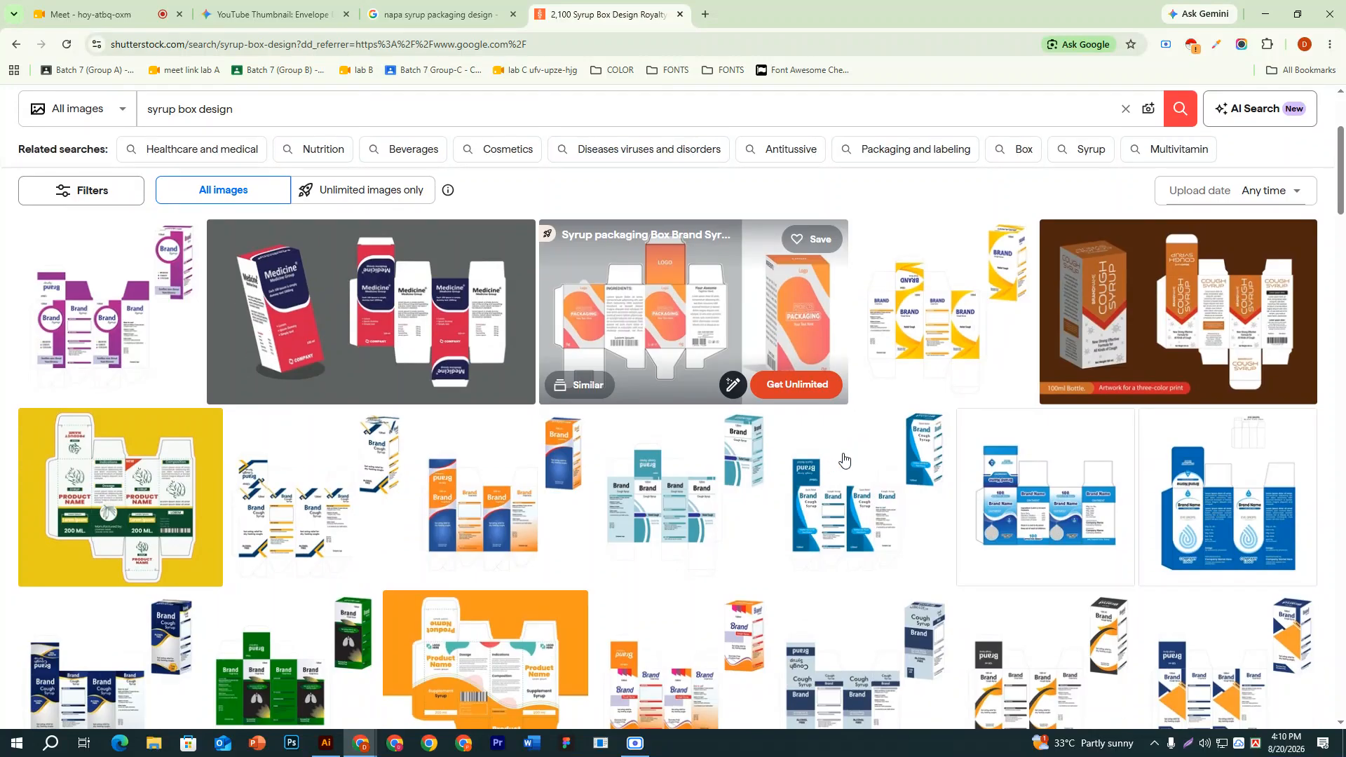
click(662, 470)
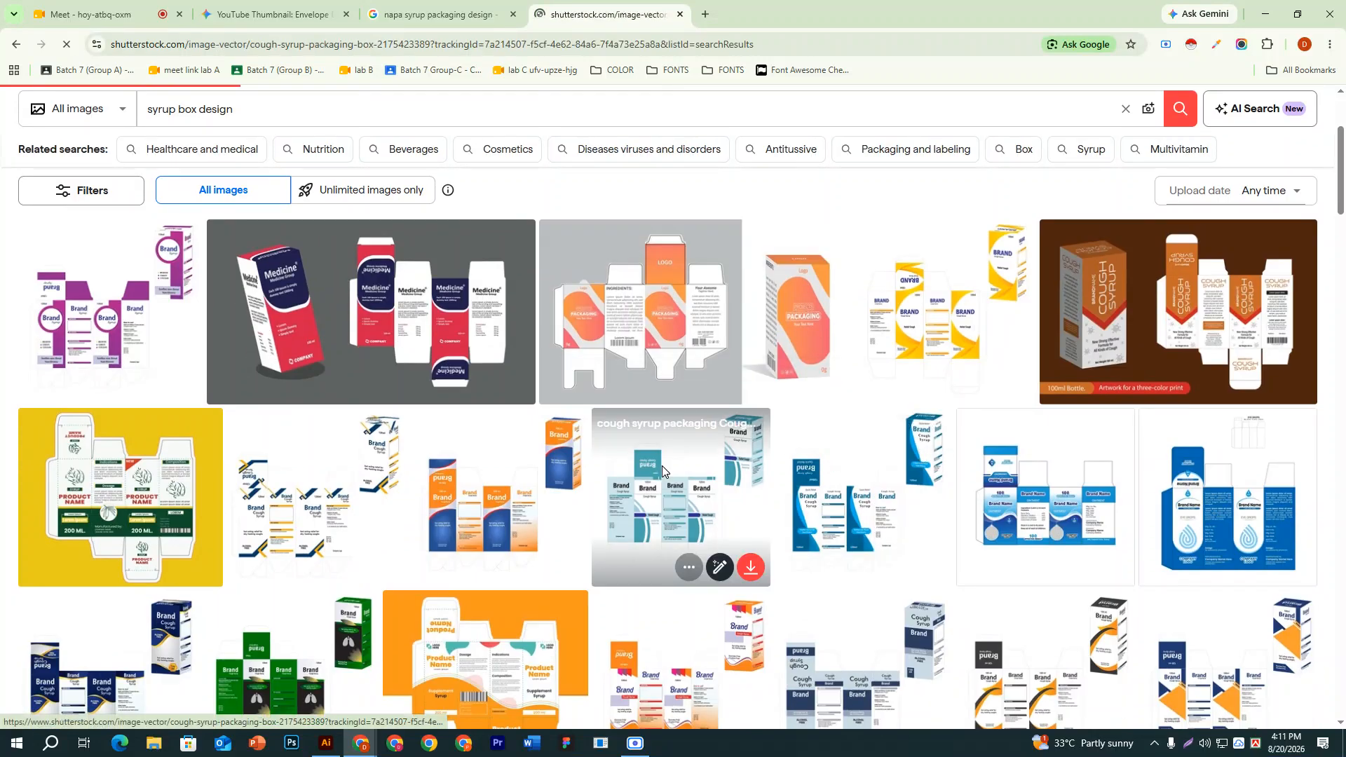
scroll(518, 459, down, 2)
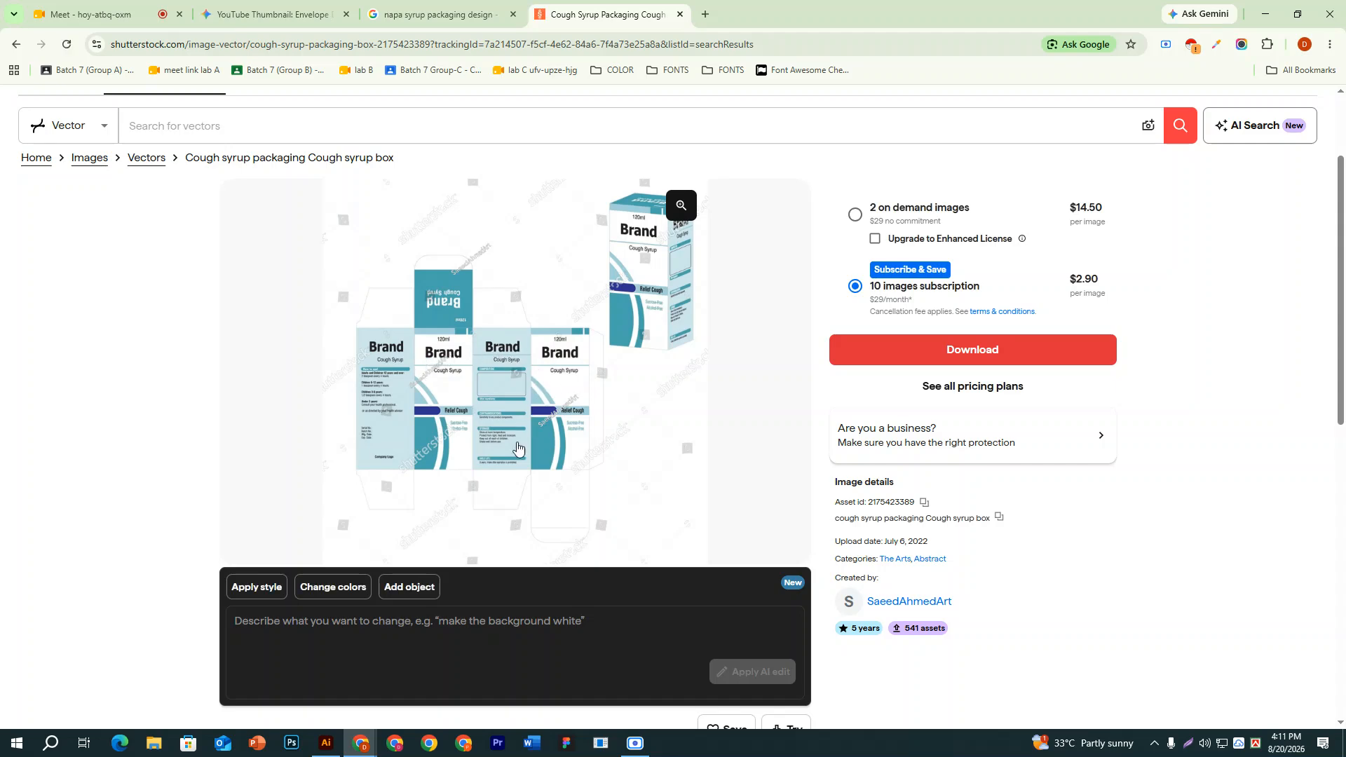
Switch back to Illustrator and add the text "PERAHIN" in the empty area beside the box template.
click(331, 746)
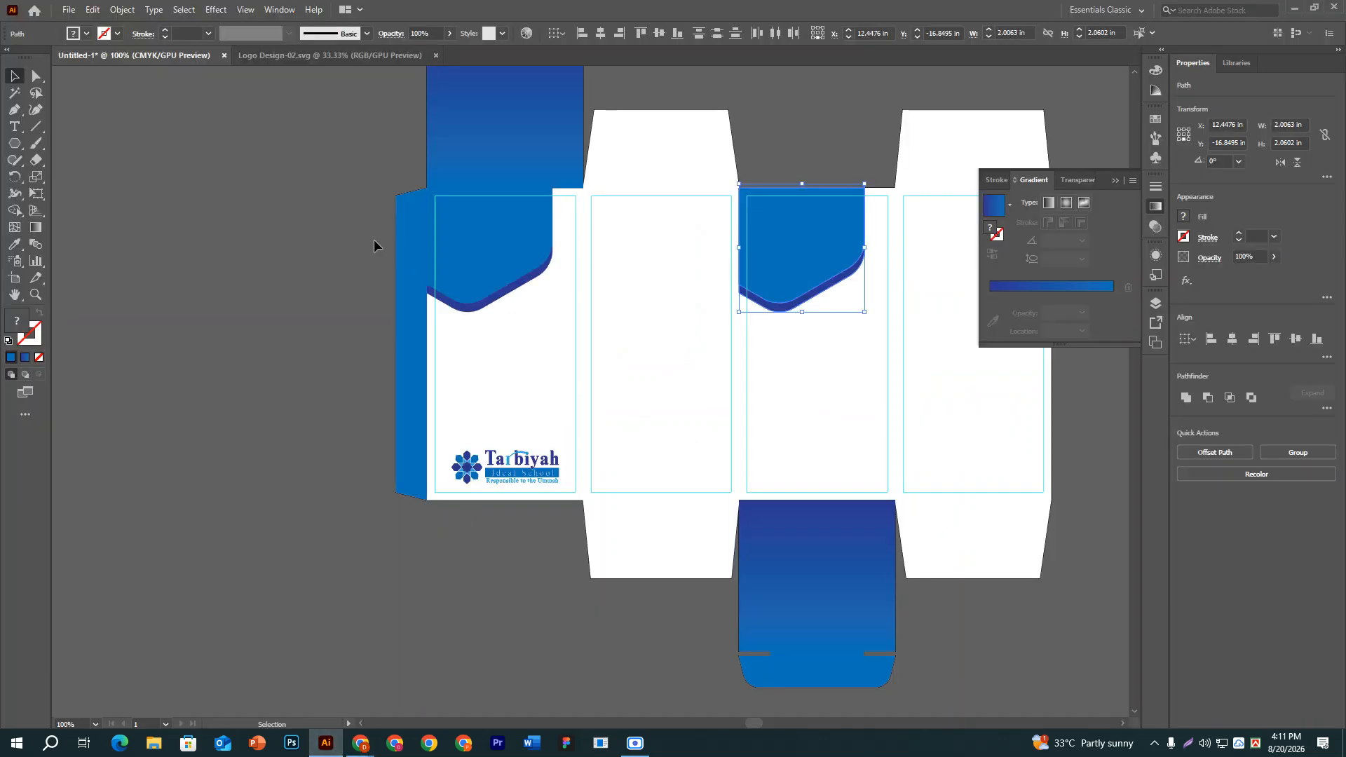
click(13, 126)
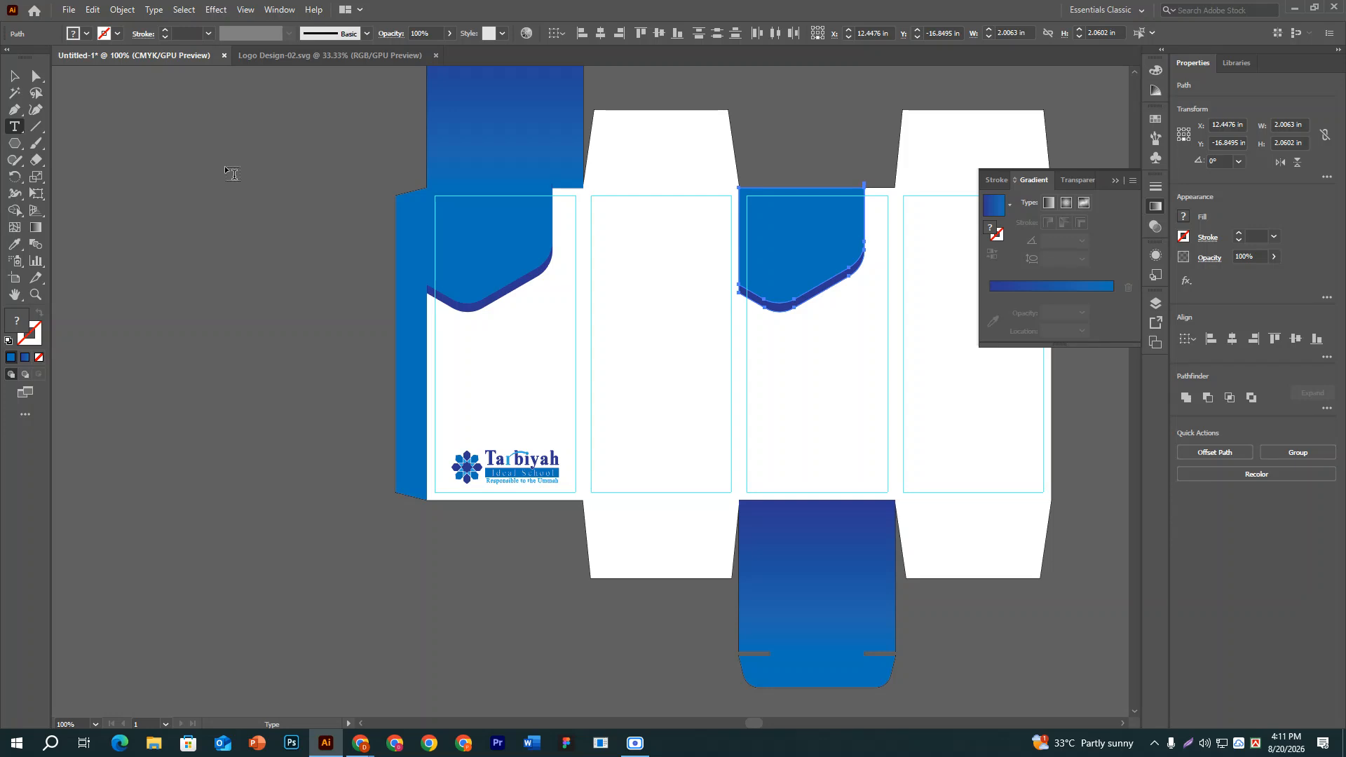
click(185, 134)
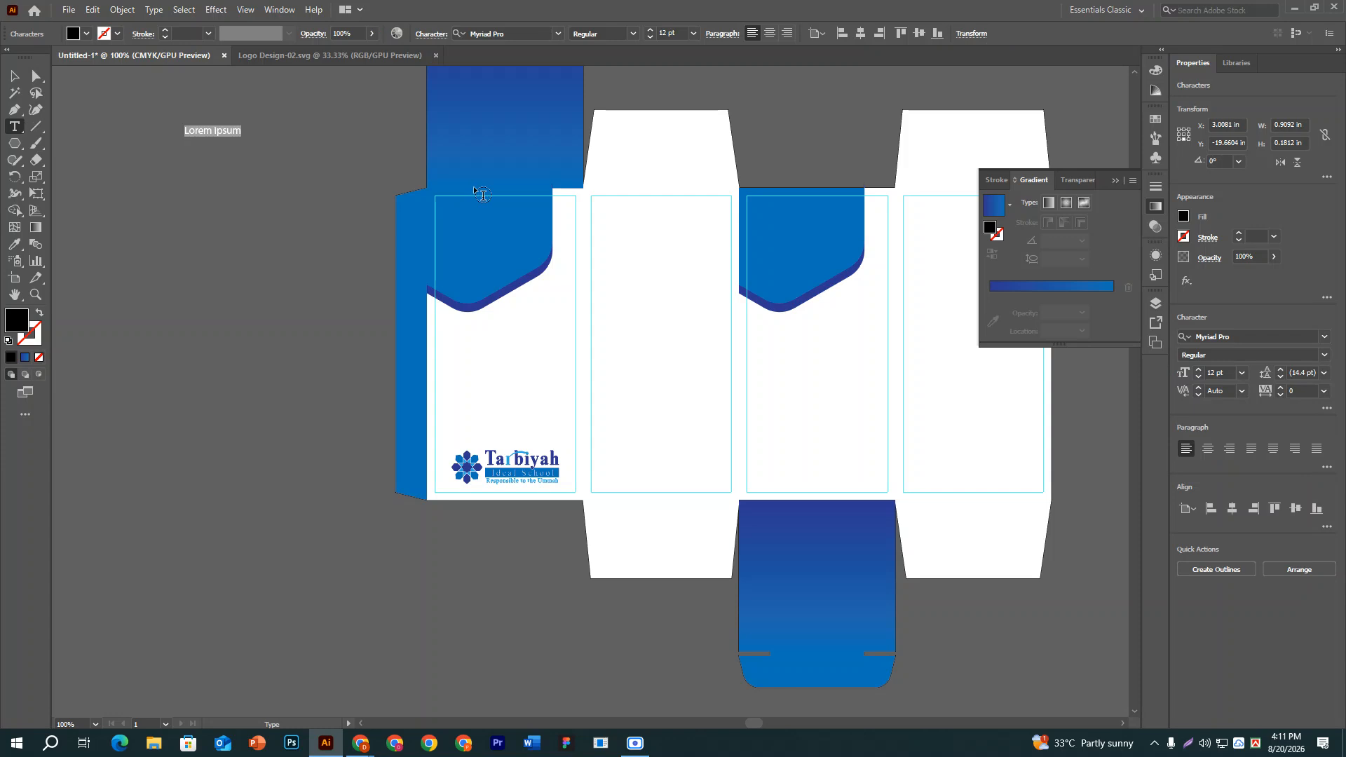
text(MAt)
key(BackSpace)
text(T)
key(BackSpace)
key(BackSpace)
key(BackSpace)
key(BackSpace)
key(BackSpace)
text(PERAHIN)
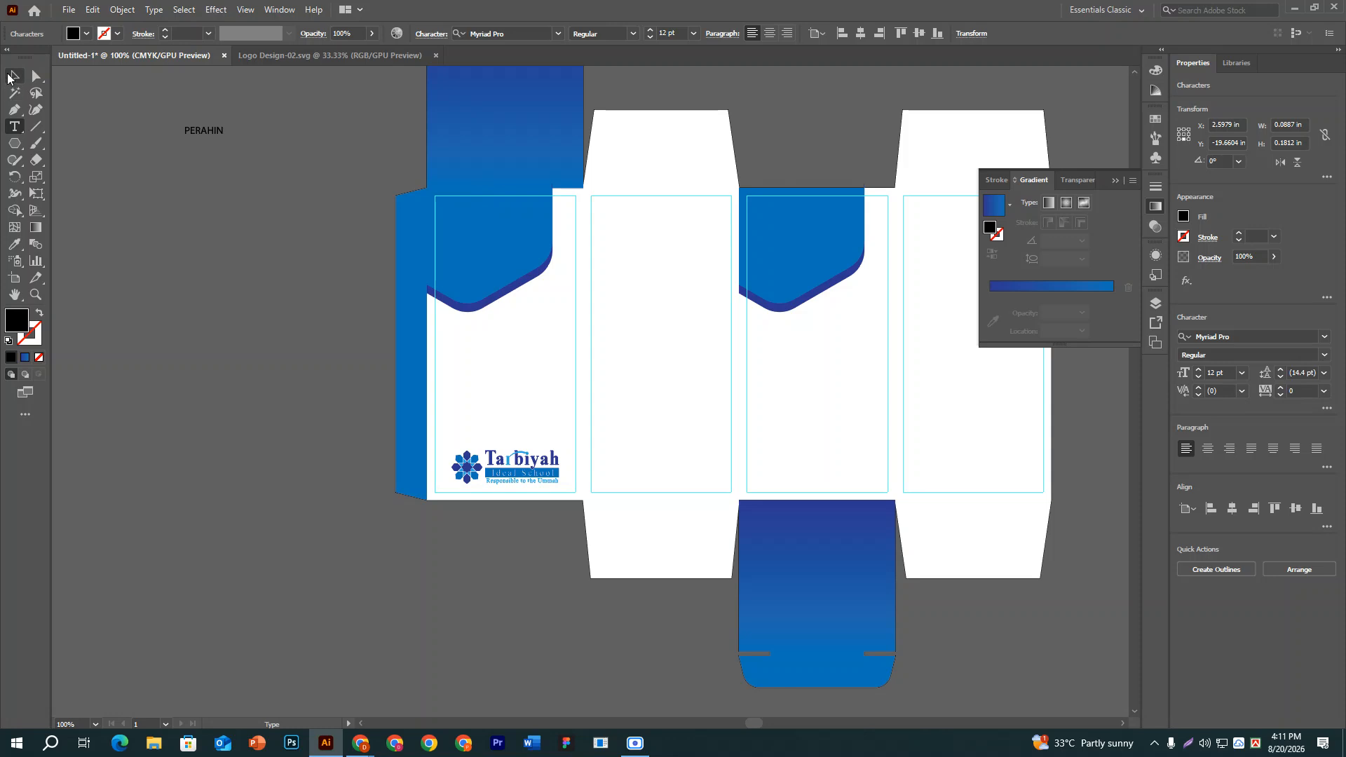
Enlarge the PERAHIN text to about 51.37 pt and set its font to Montserrat Bold.
click(14, 75)
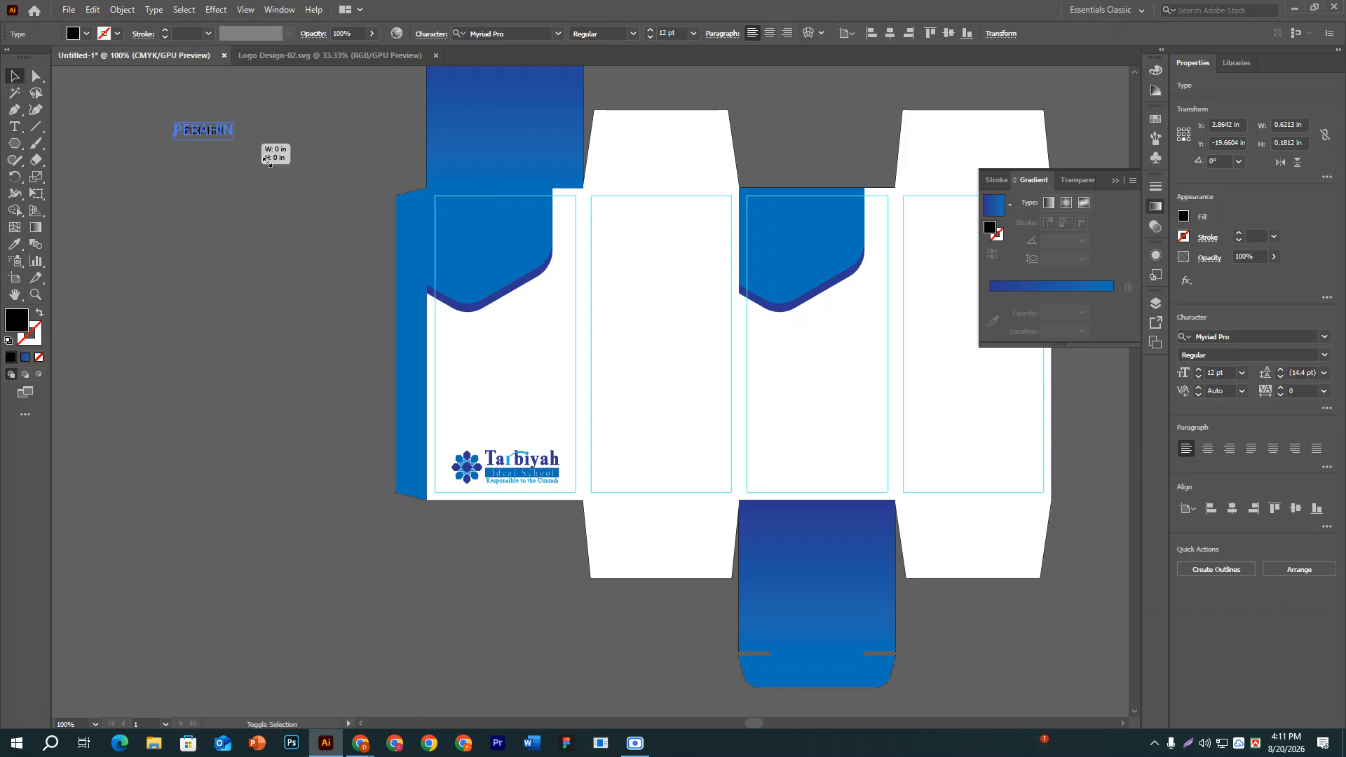
drag(269, 160, 286, 156)
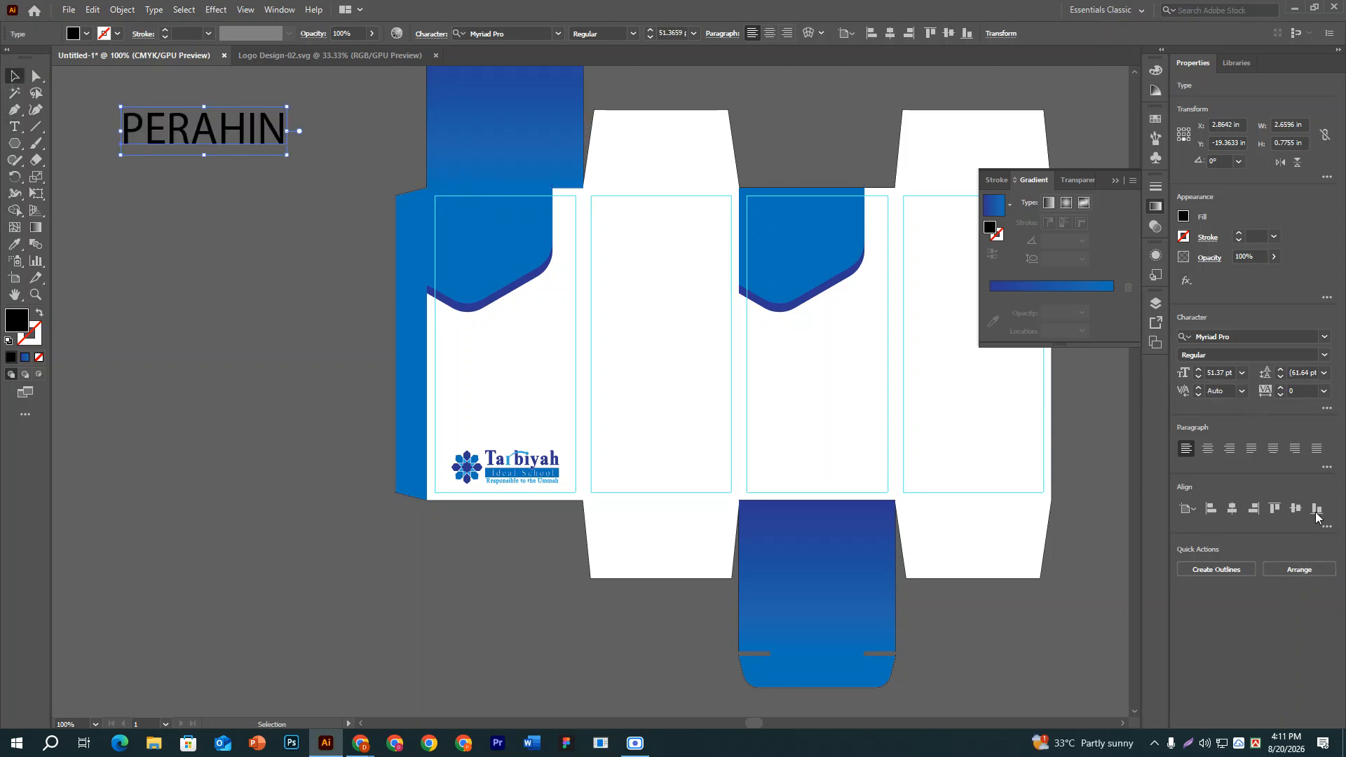
click(1244, 338)
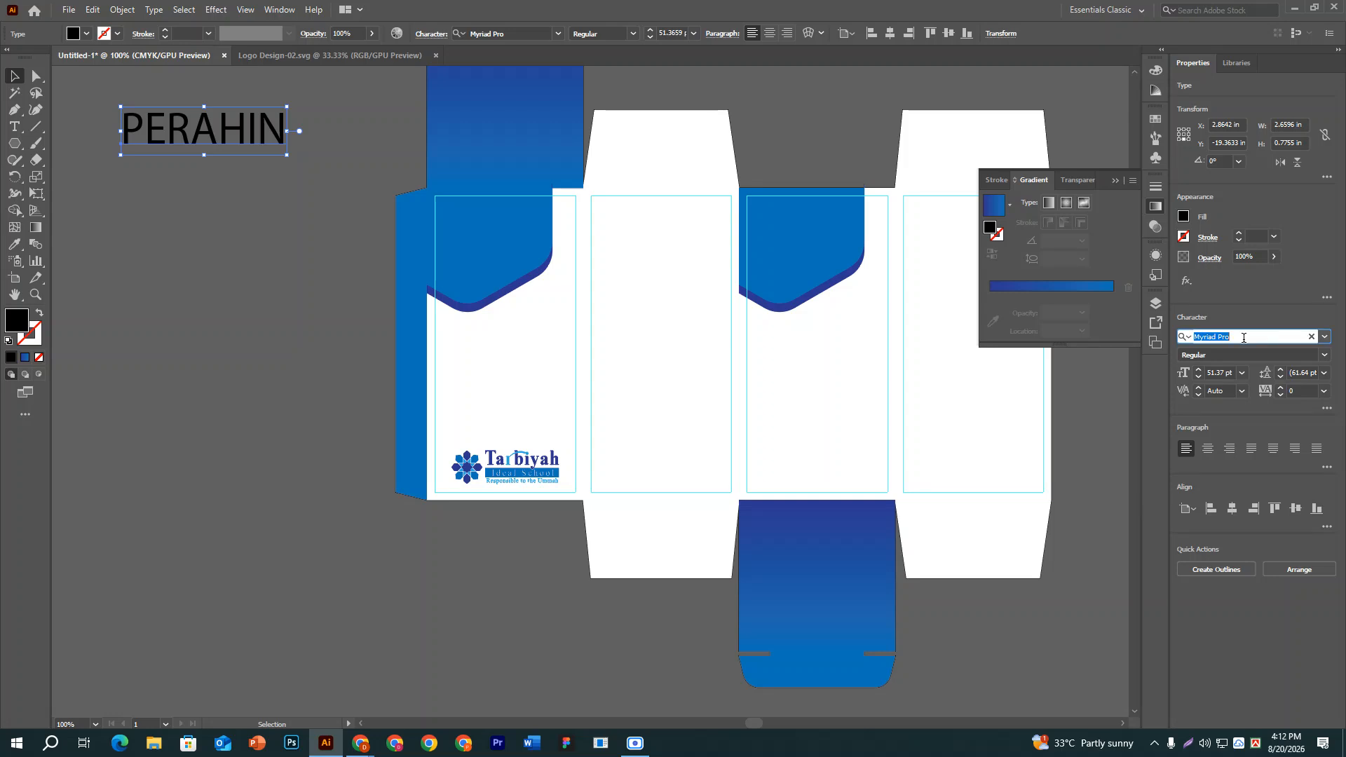
text(mont)
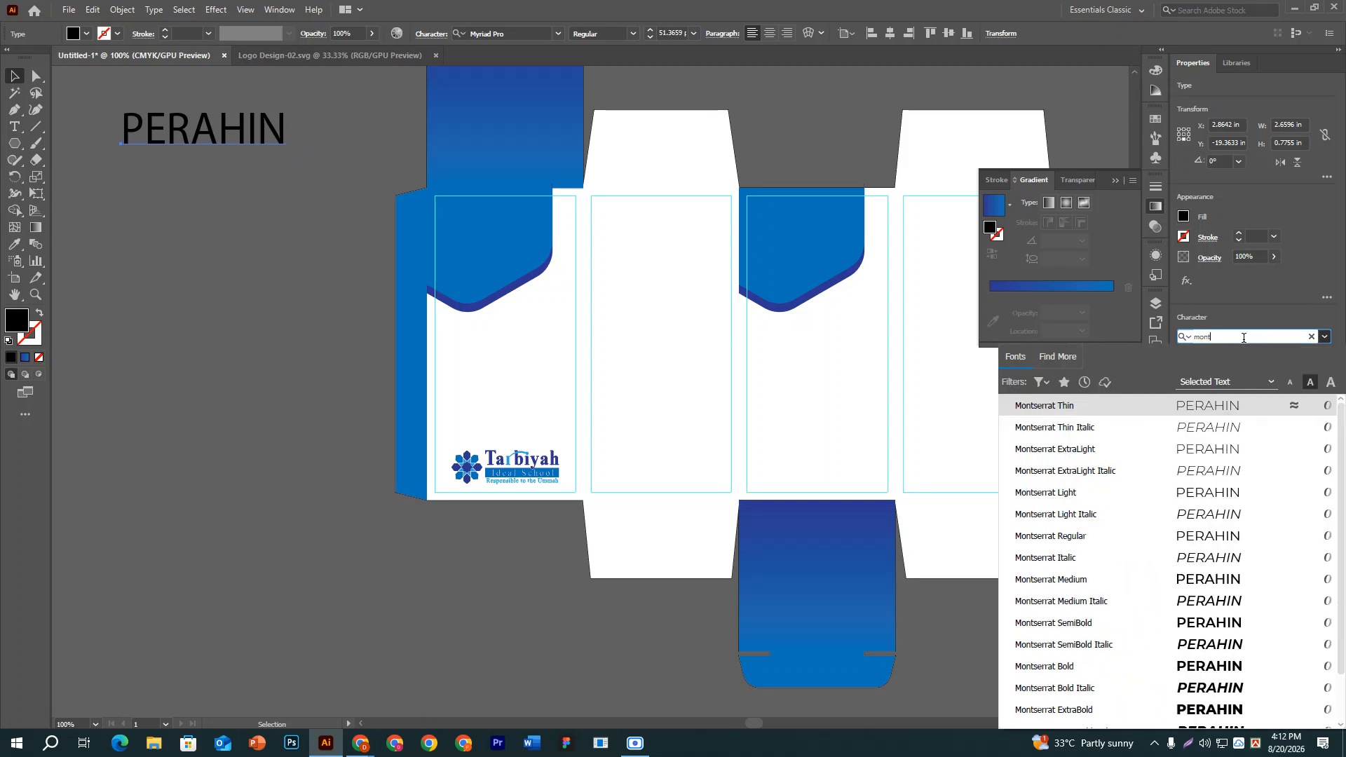
click(1125, 665)
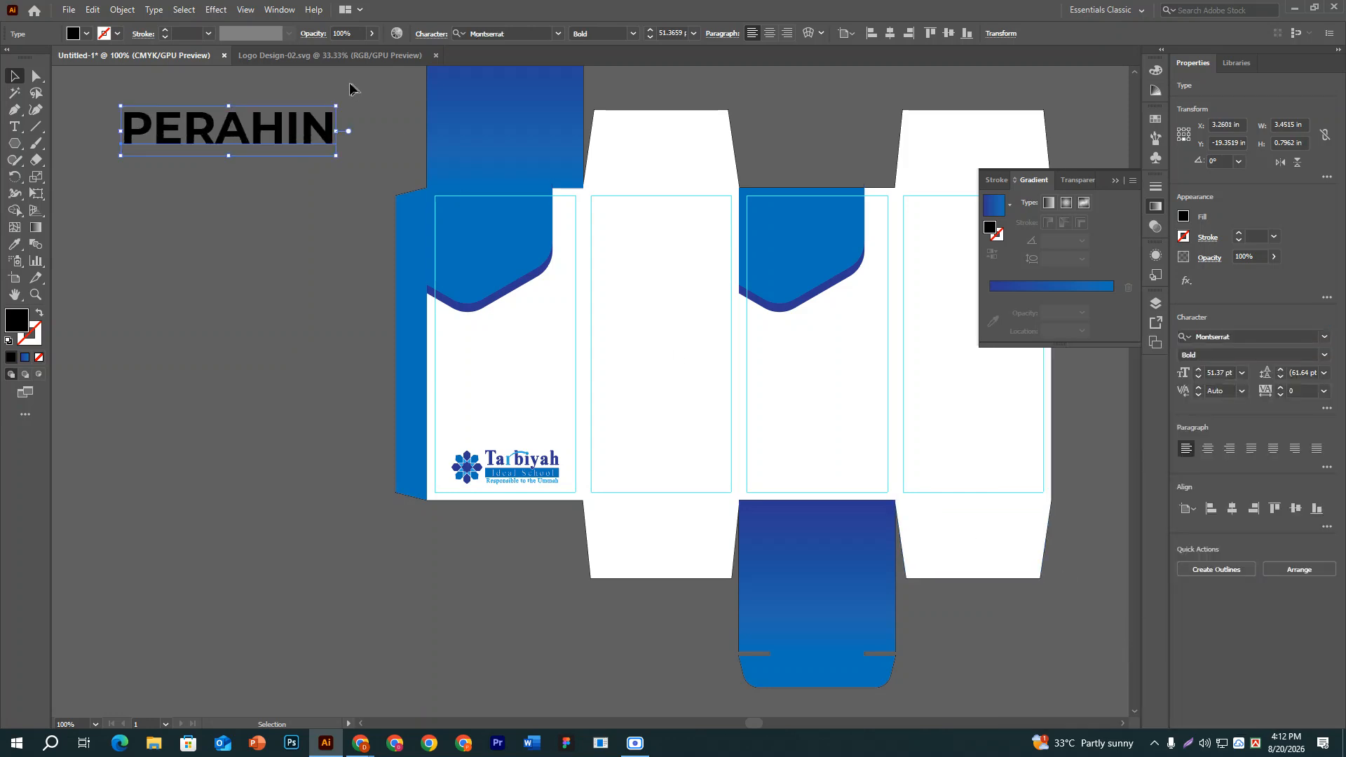
Fill the PERAHIN text white and fit it at about 18.47 pt near the top of the first panel's blue shape.
click(86, 34)
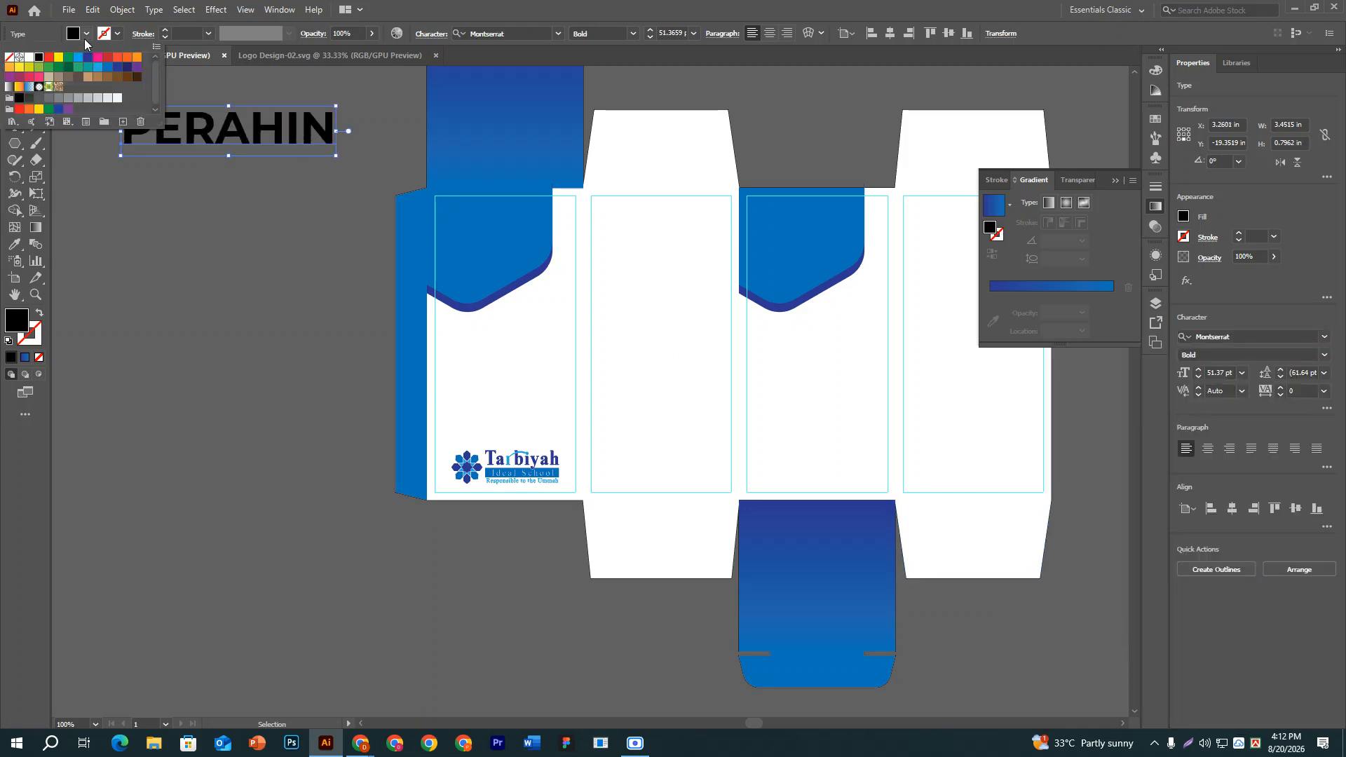
click(29, 58)
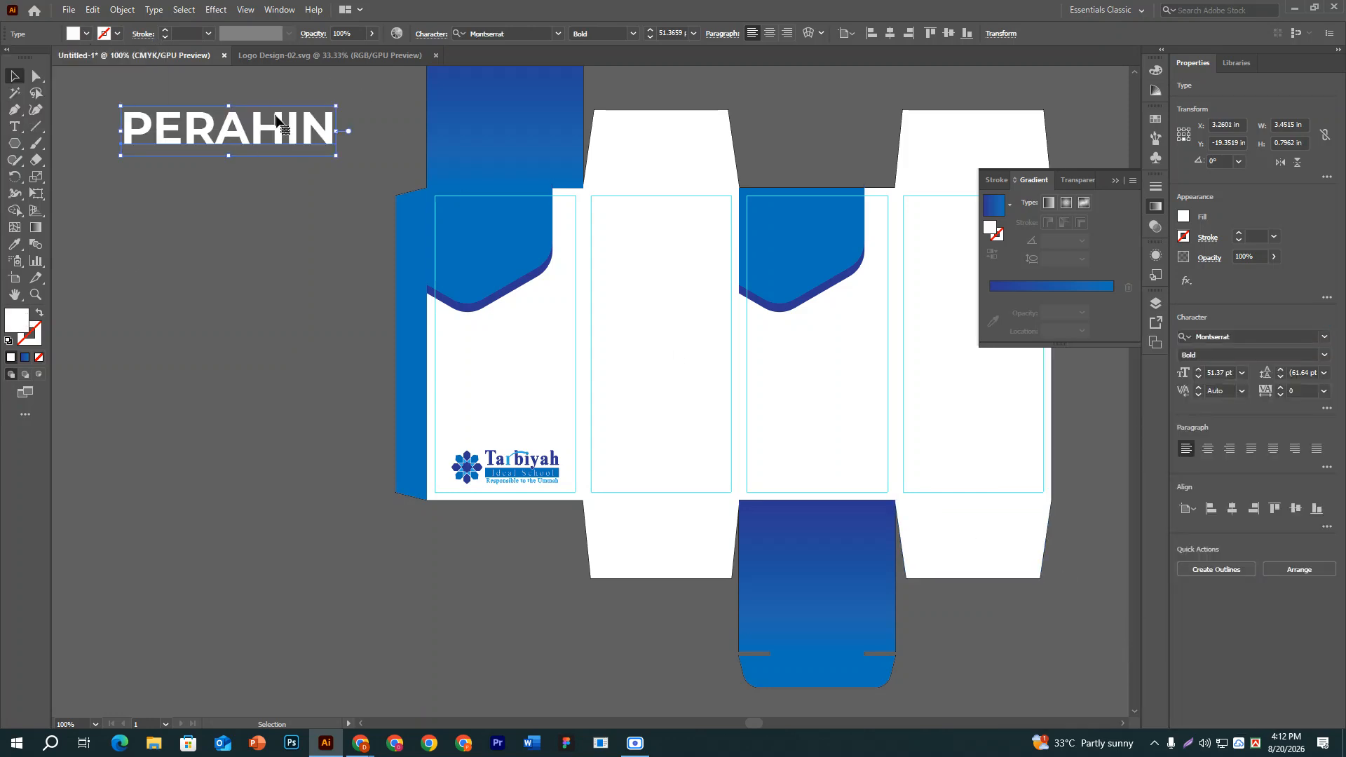
drag(337, 155, 462, 206)
click(210, 280)
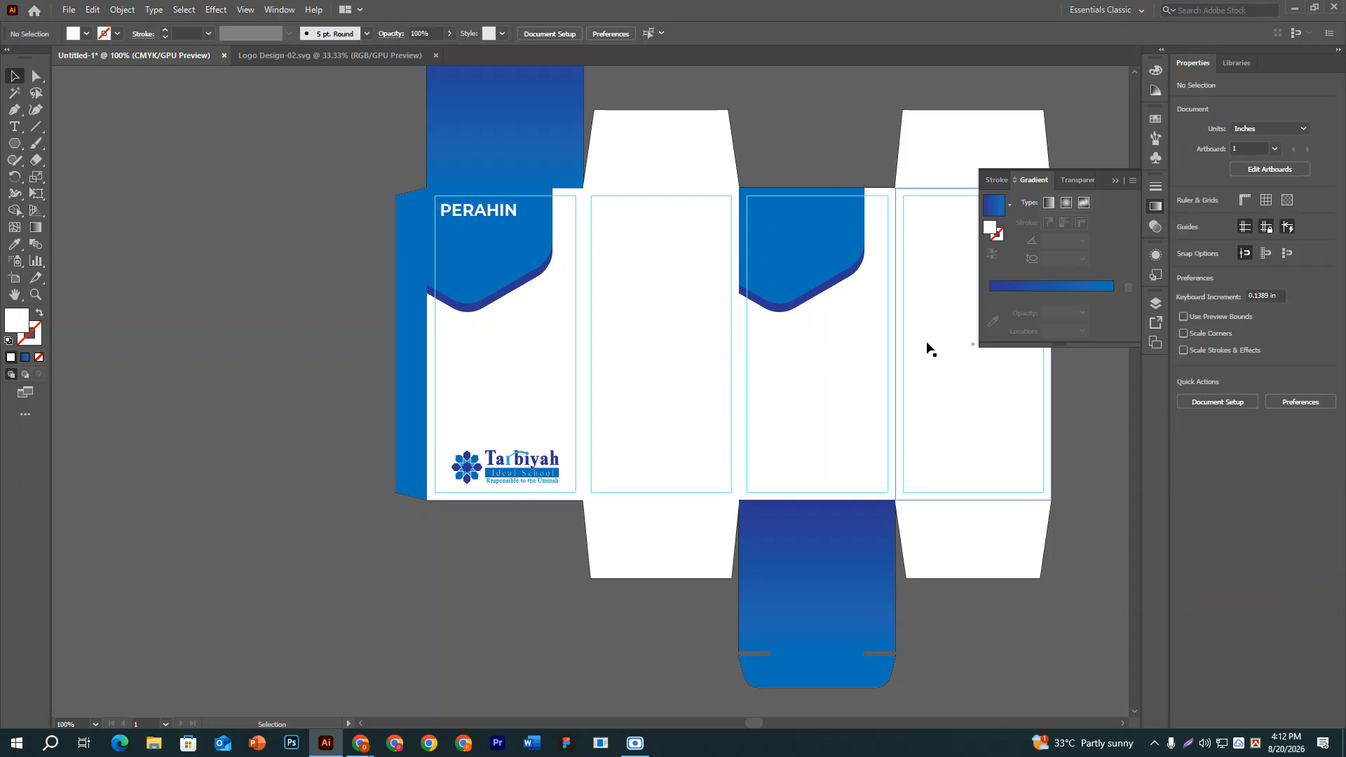
Copy the PERAHIN text to the matching spot on the third panel's blue shape.
click(493, 210)
drag(493, 211, 805, 236)
key(ctrl+shift+a)
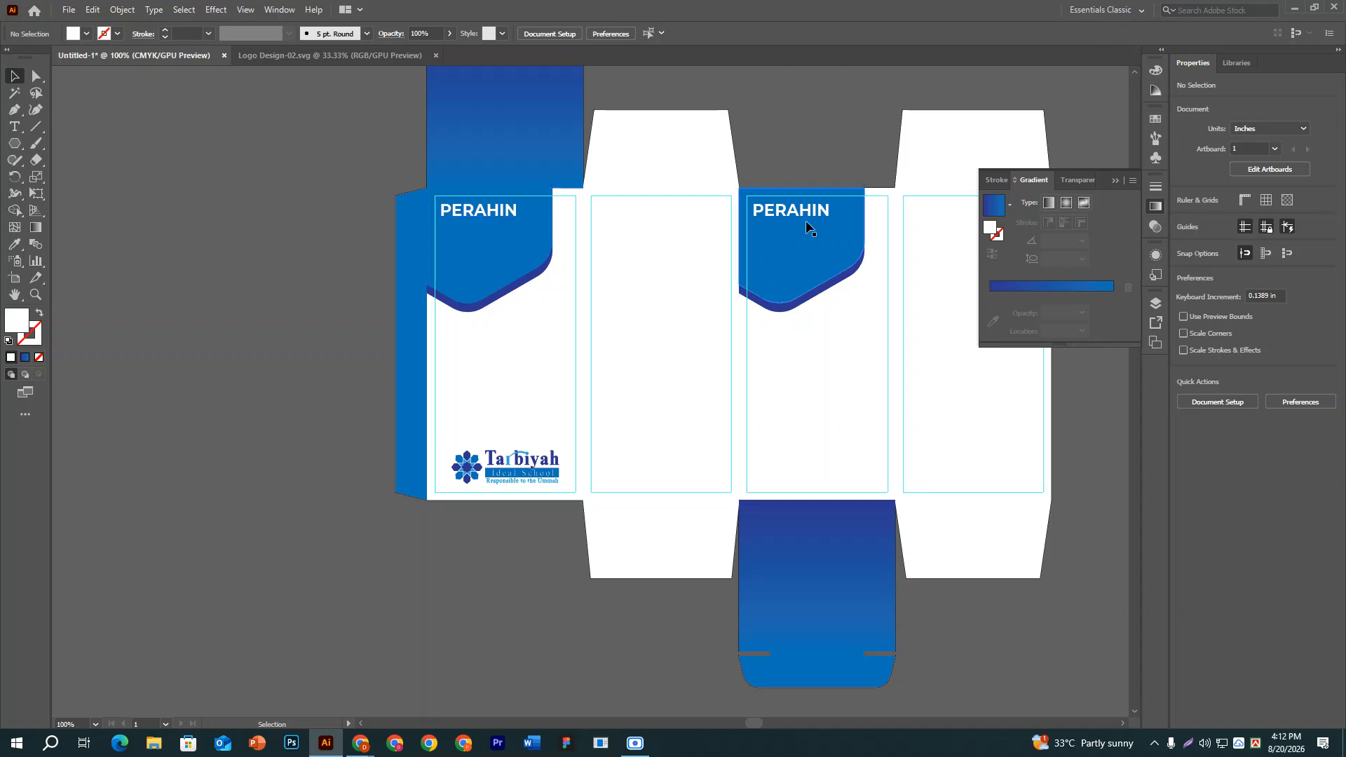
Move the PERAHIN text off the first panel into the empty area left of the box template.
drag(474, 231, 213, 235)
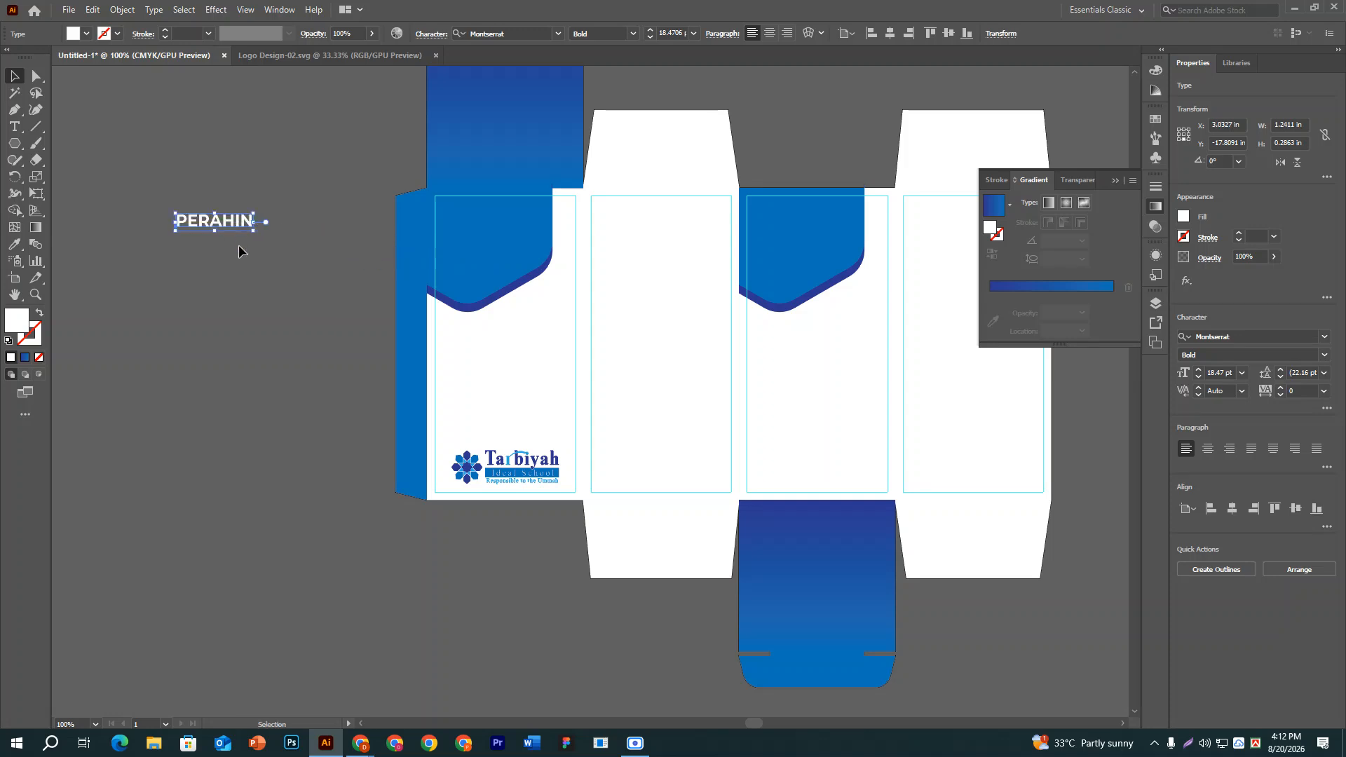
click(241, 356)
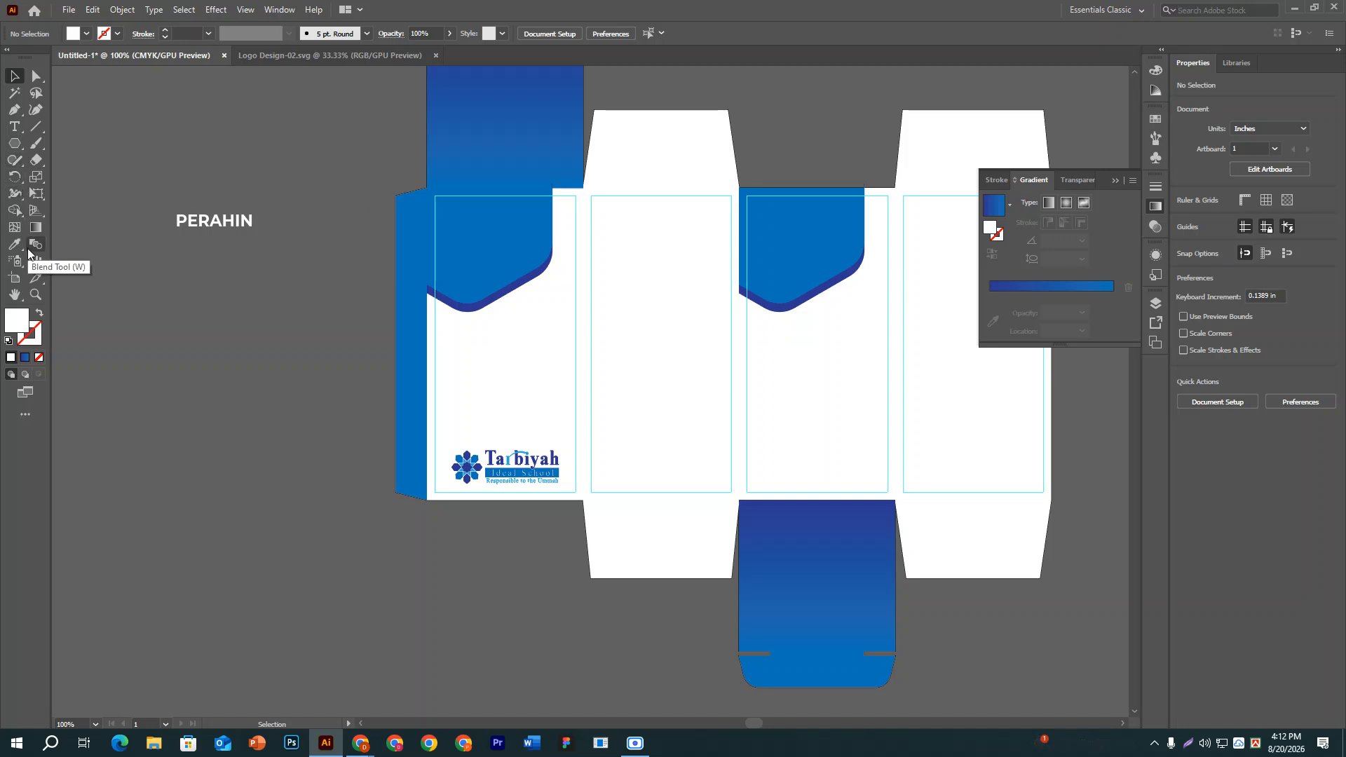
Draw a circle about 0.28 in wide above the PERAHIN text, with no fill and a white 1 pt stroke.
drag(14, 143, 86, 178)
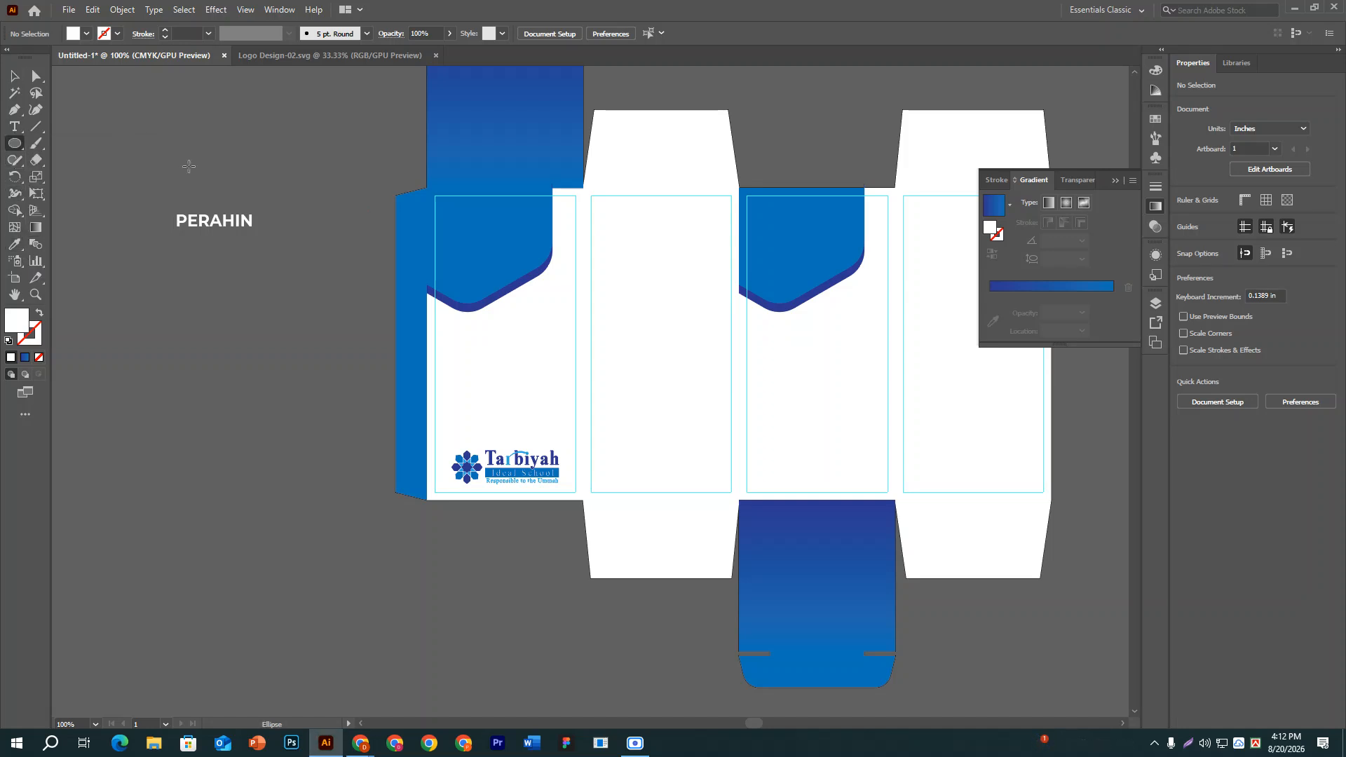
drag(194, 166, 211, 183)
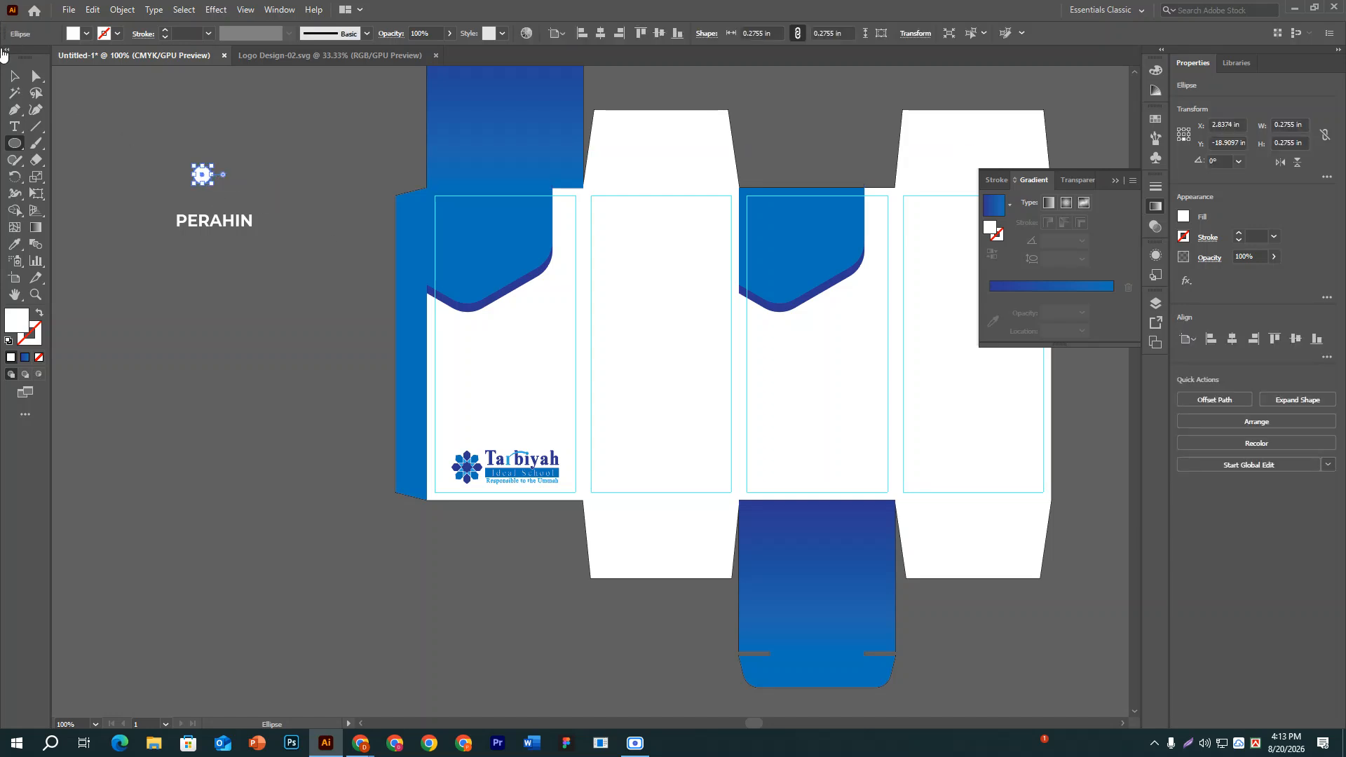
click(87, 34)
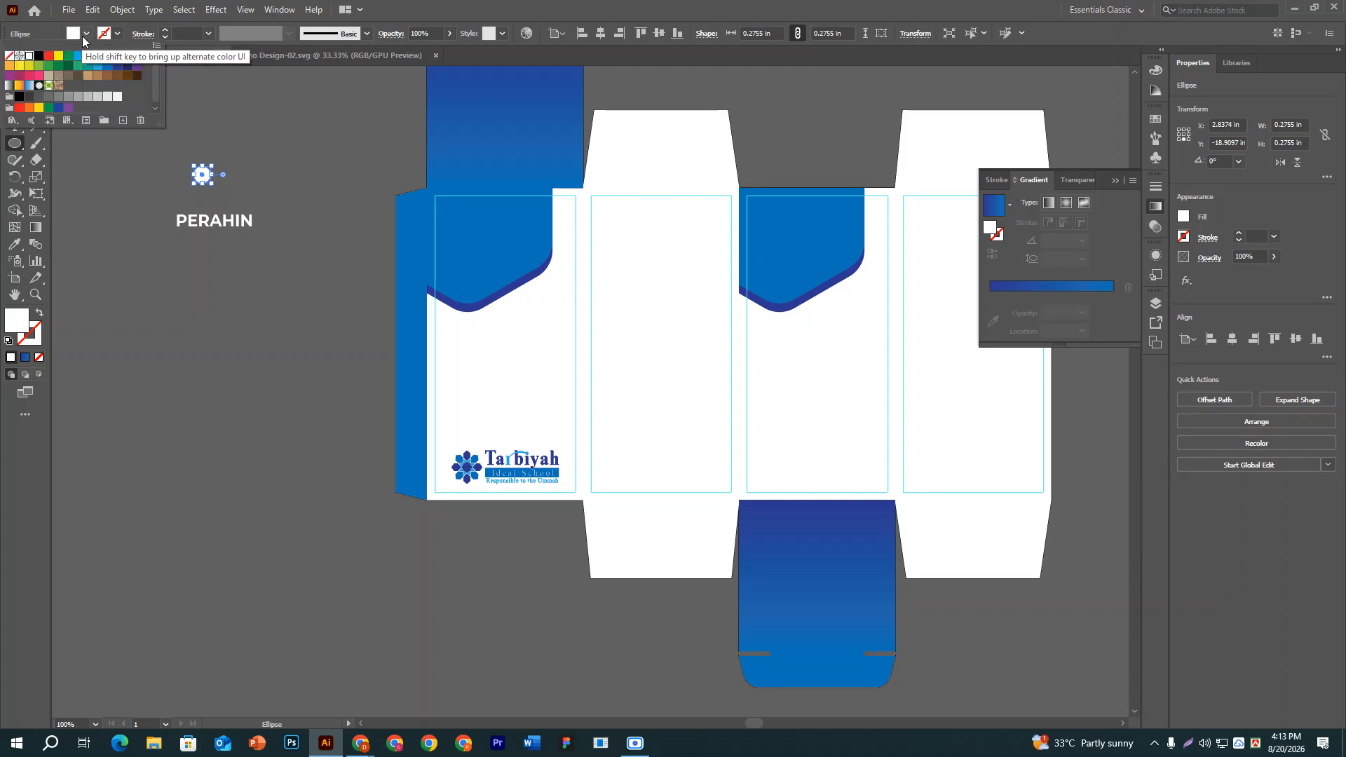
click(10, 60)
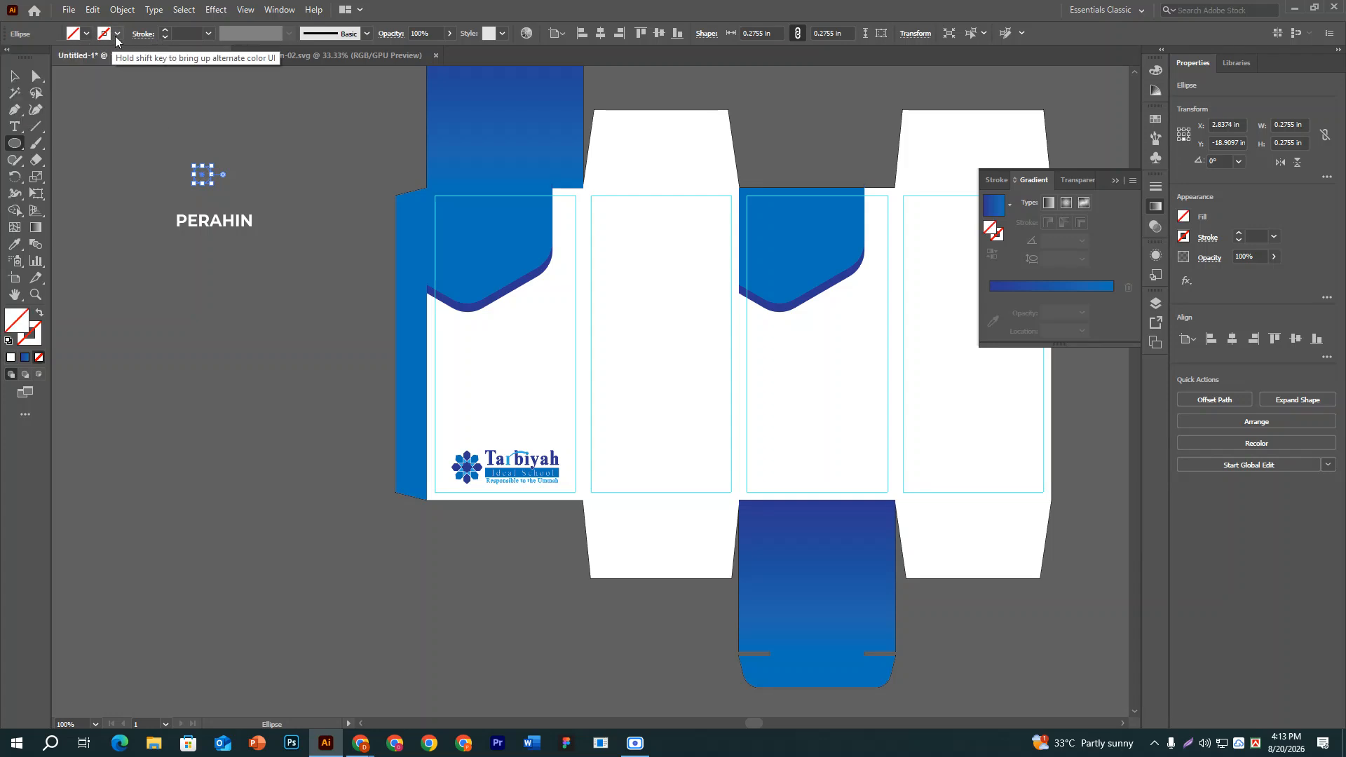
click(117, 34)
click(39, 57)
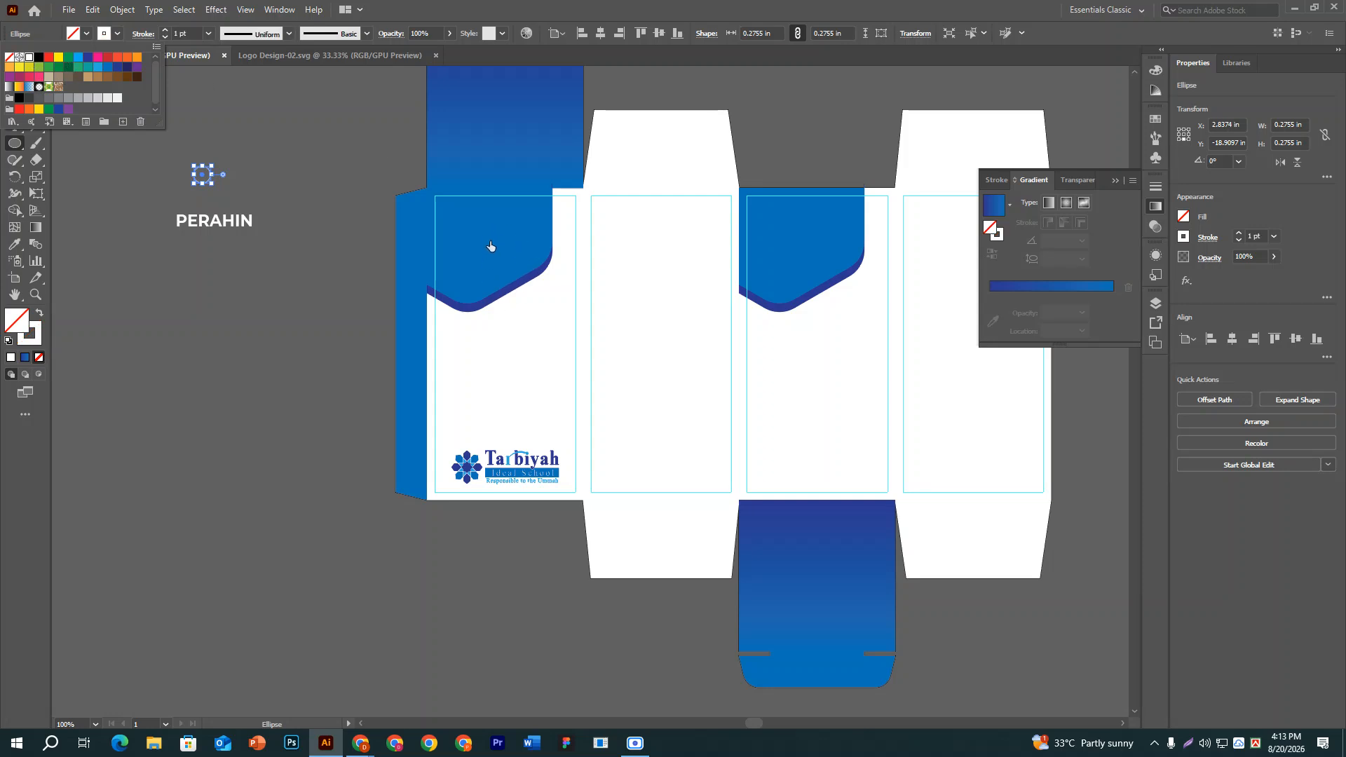
click(174, 304)
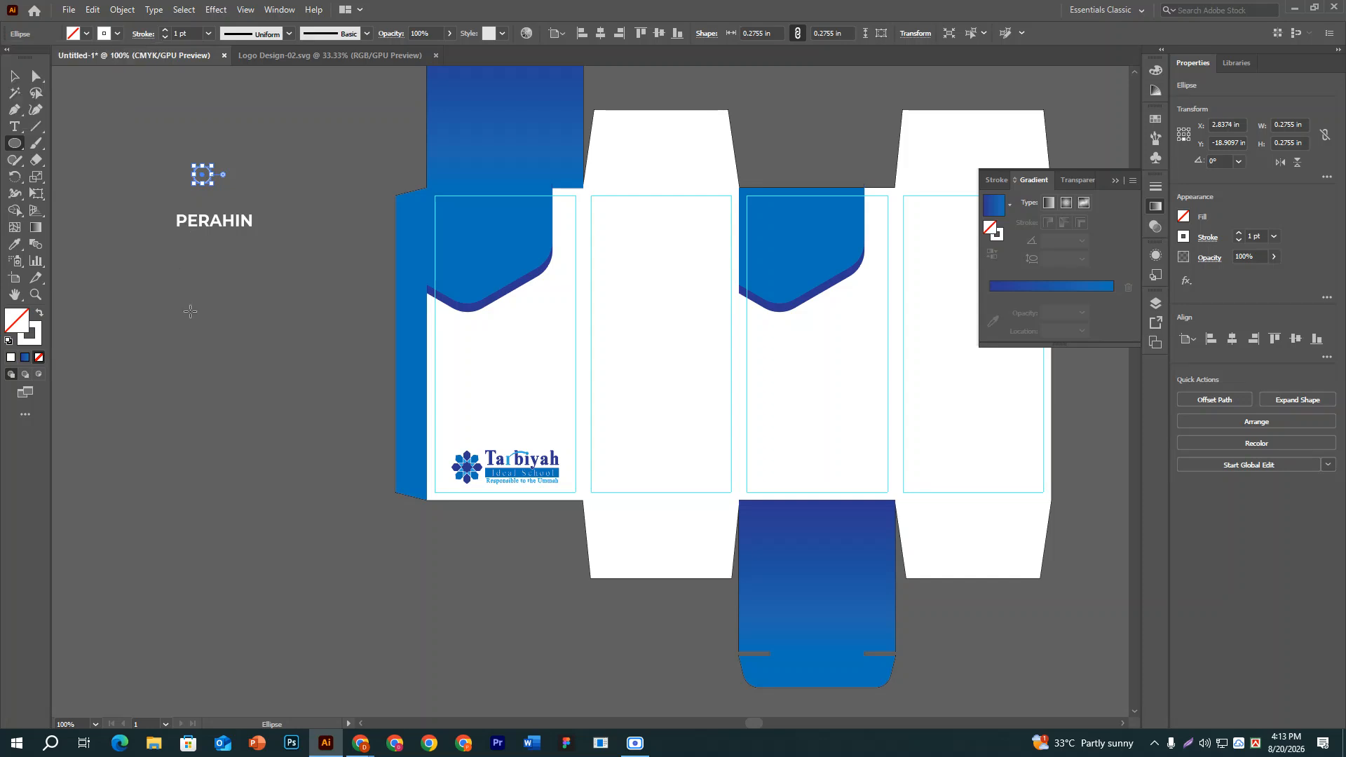
click(19, 78)
click(69, 129)
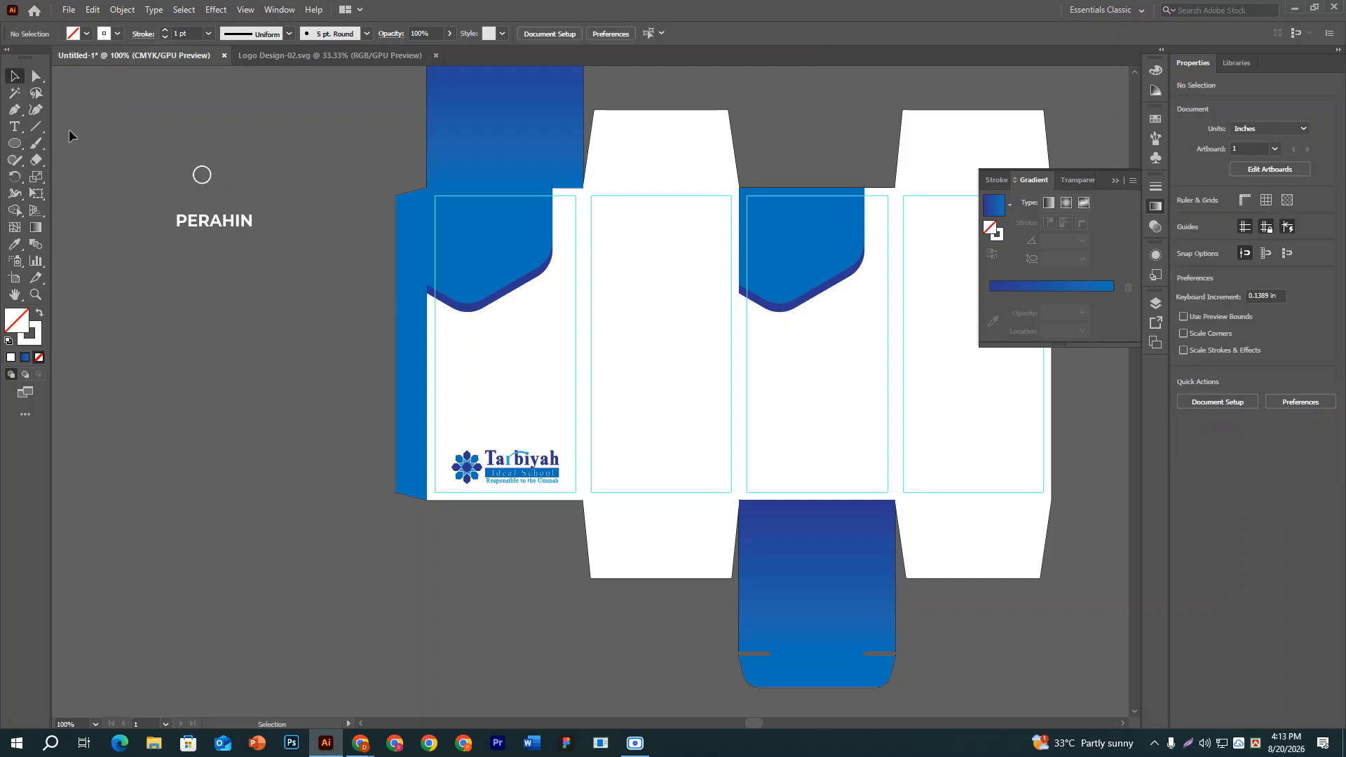
Add the letter R beside the circle and set its font to Times New Roman Regular.
click(13, 128)
click(256, 148)
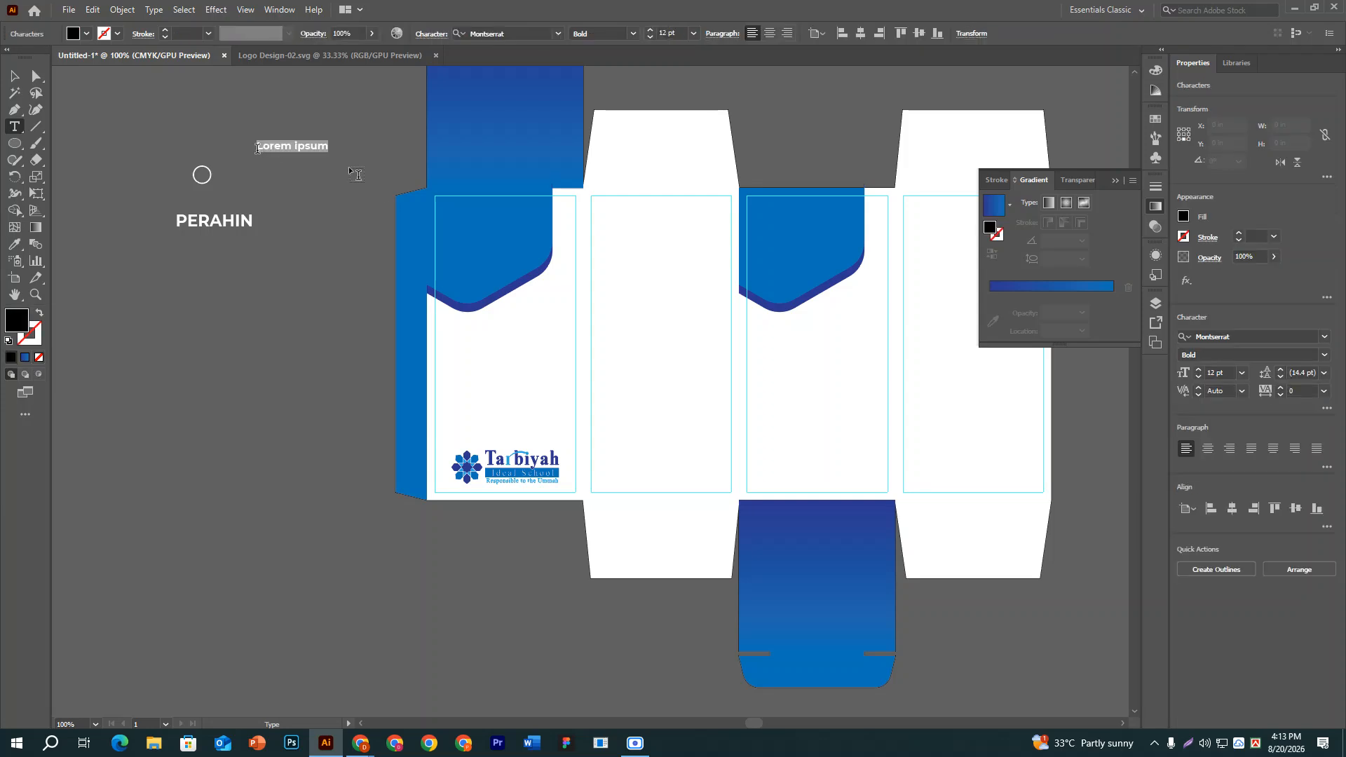
text(R)
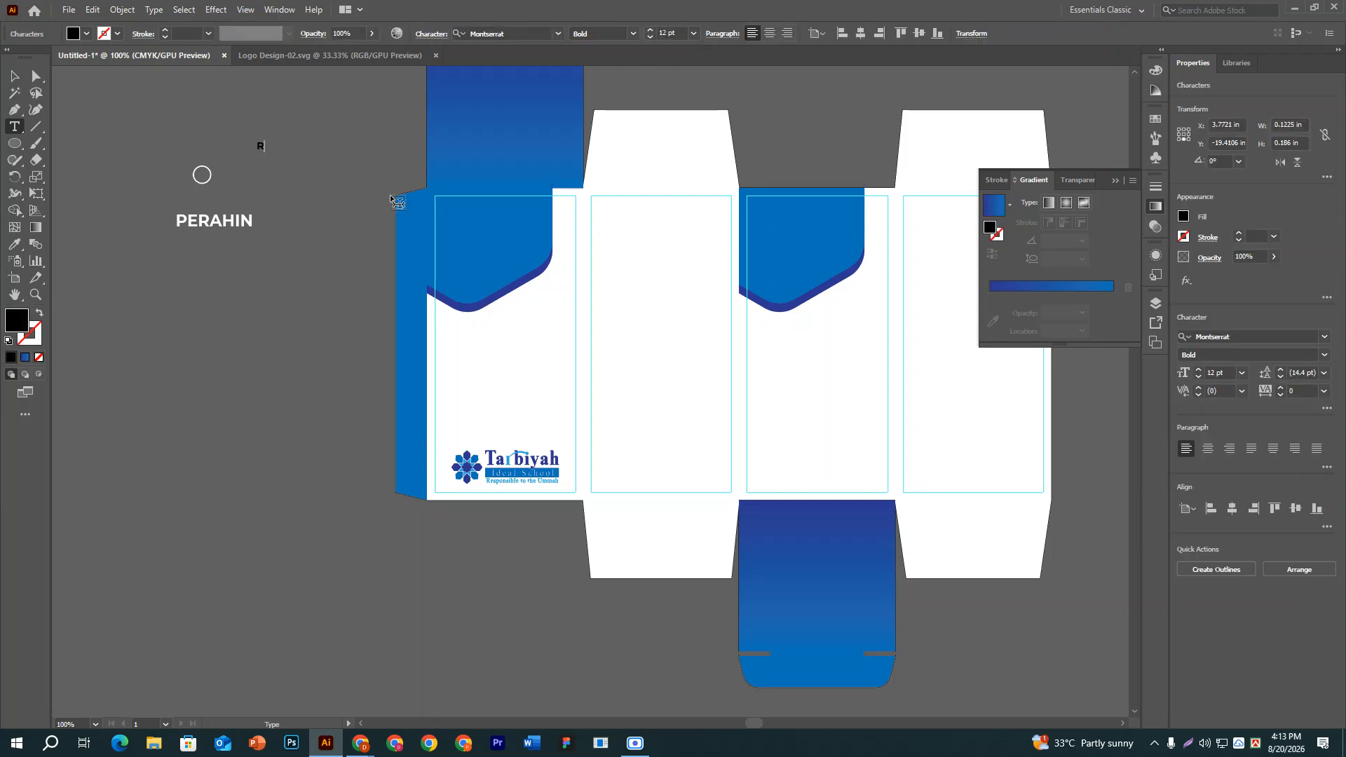
key(ctrl+a)
click(513, 28)
text(time)
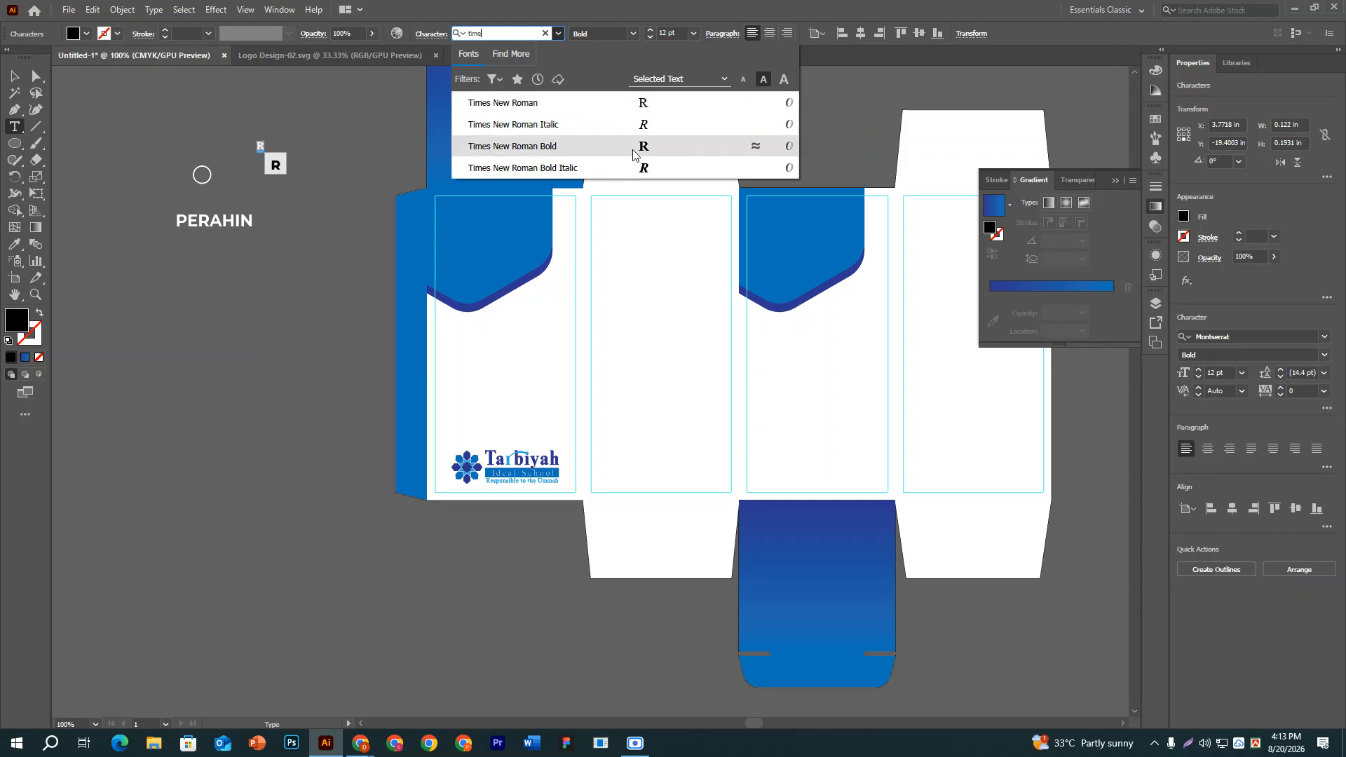
click(636, 103)
click(11, 75)
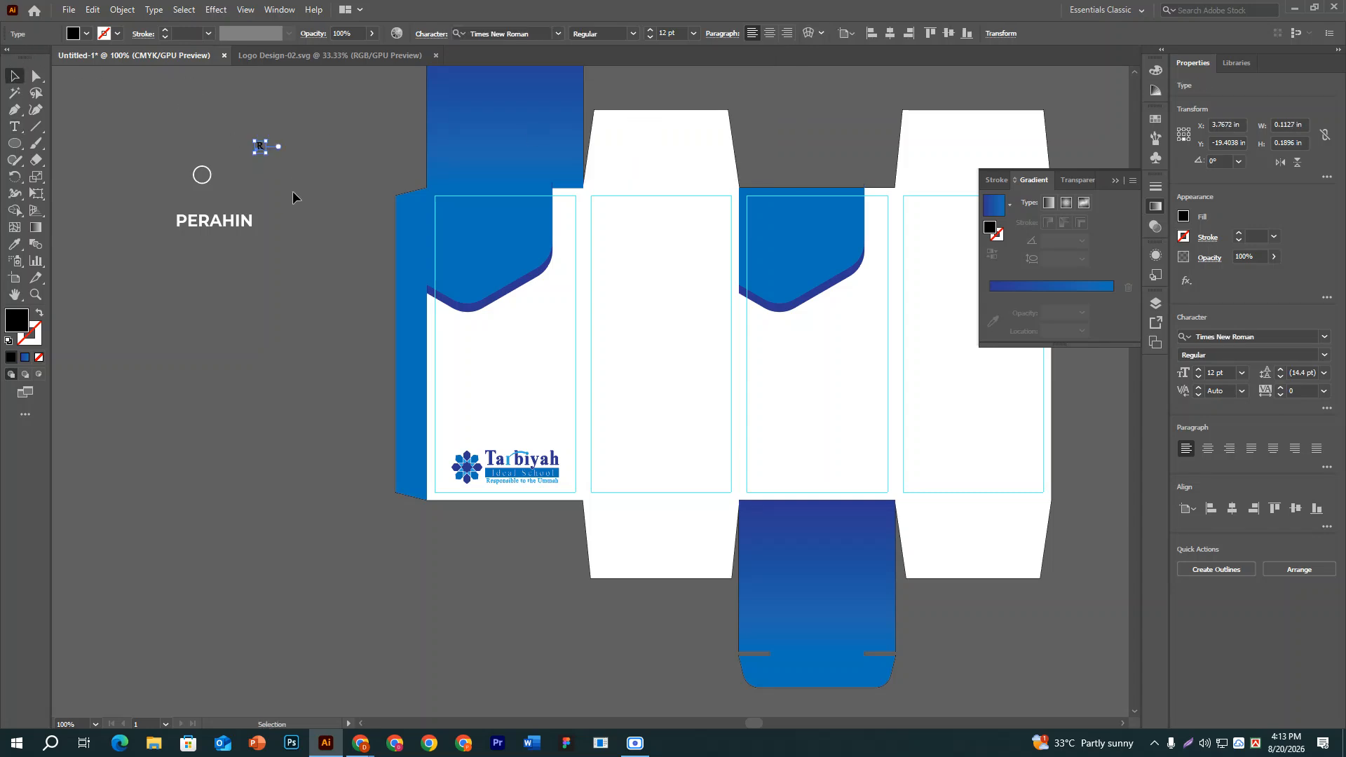
Move the letter R into the circle and align the two horizontally and vertically by their centres.
click(292, 191)
drag(260, 148, 202, 181)
shift+click(209, 181)
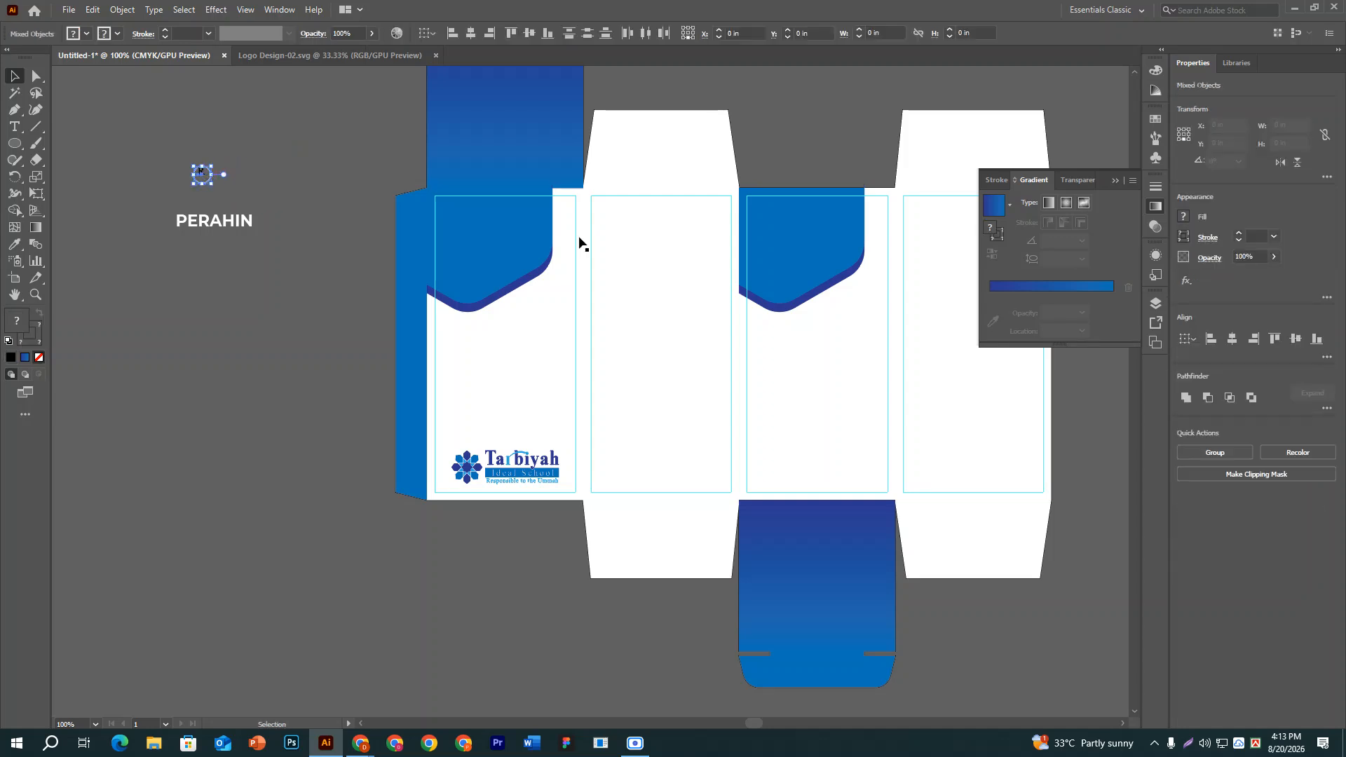
click(1232, 340)
click(1296, 339)
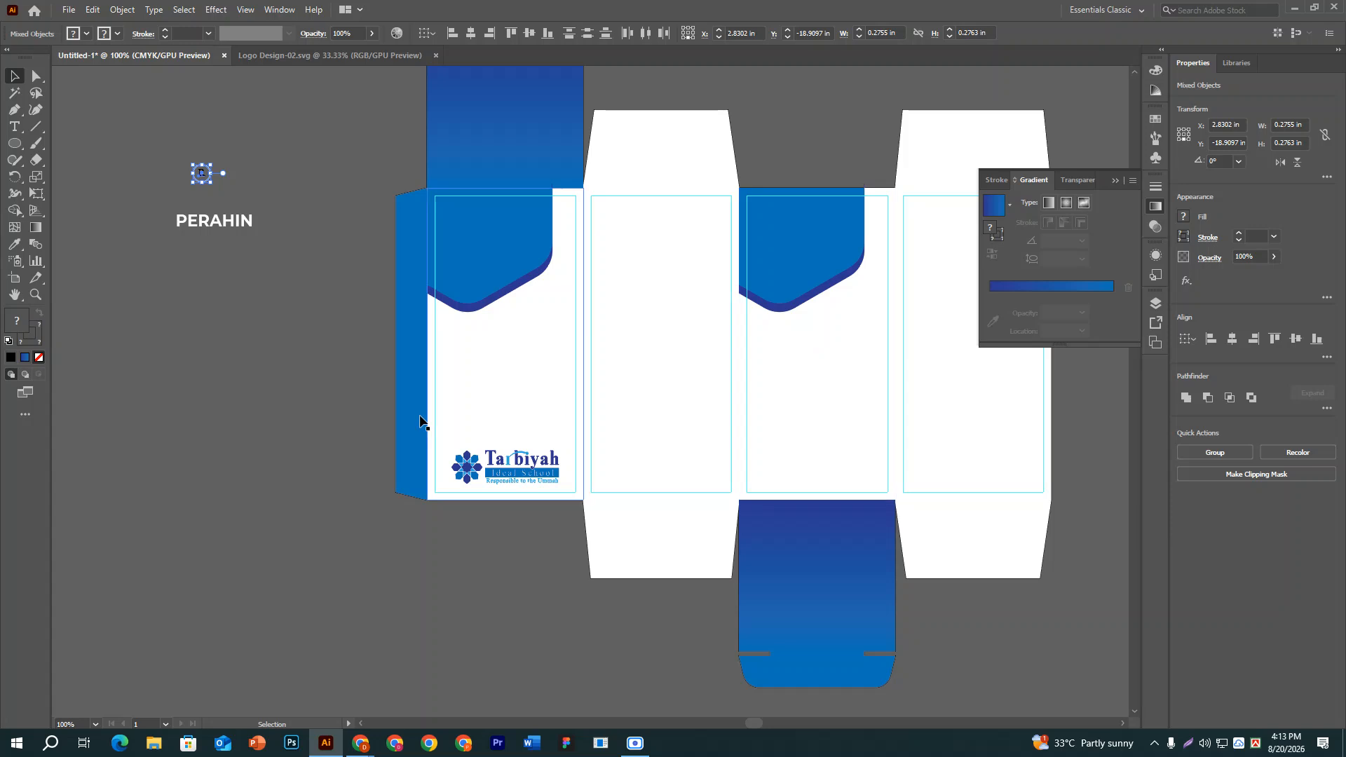
Fill the letter R inside the circle with white.
click(272, 403)
key(ctrl+plus)
key(ctrl+plus)
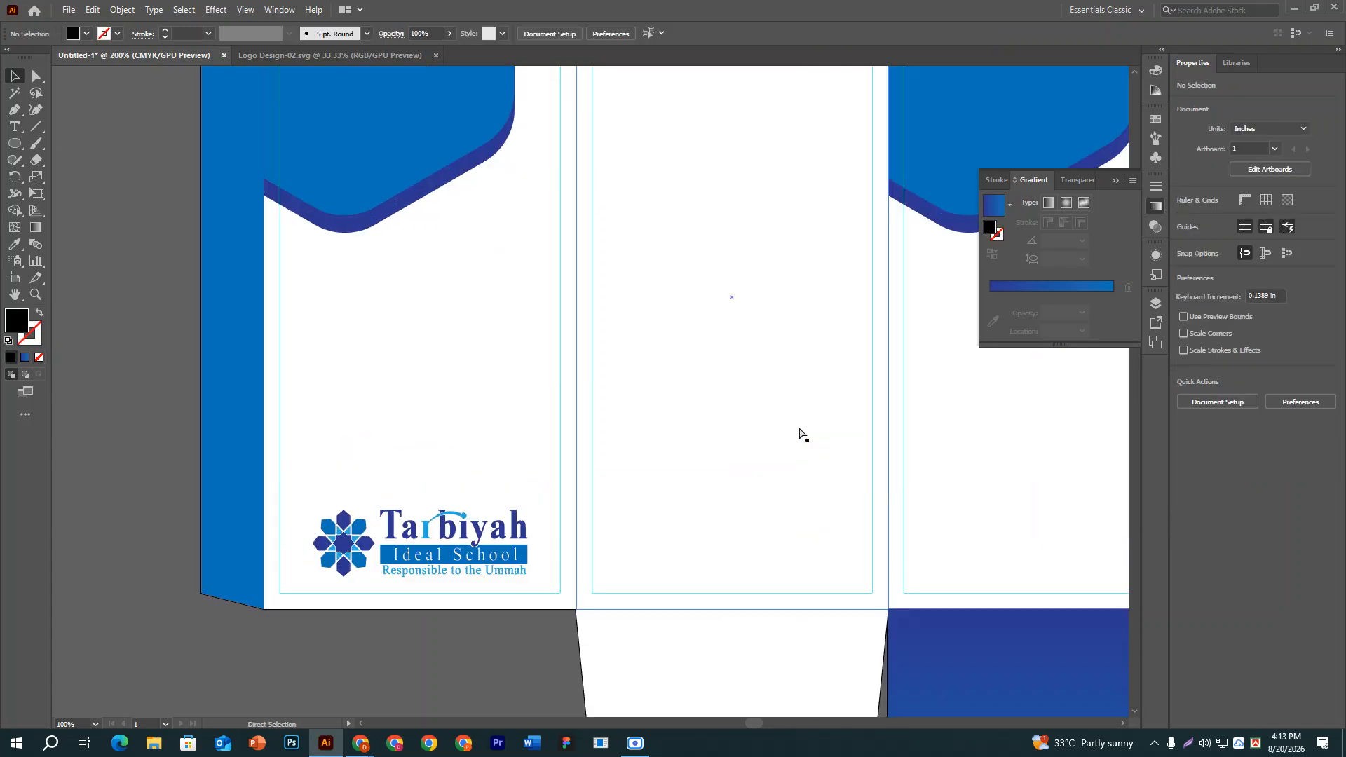
key(space)
drag(190, 311, 1001, 524)
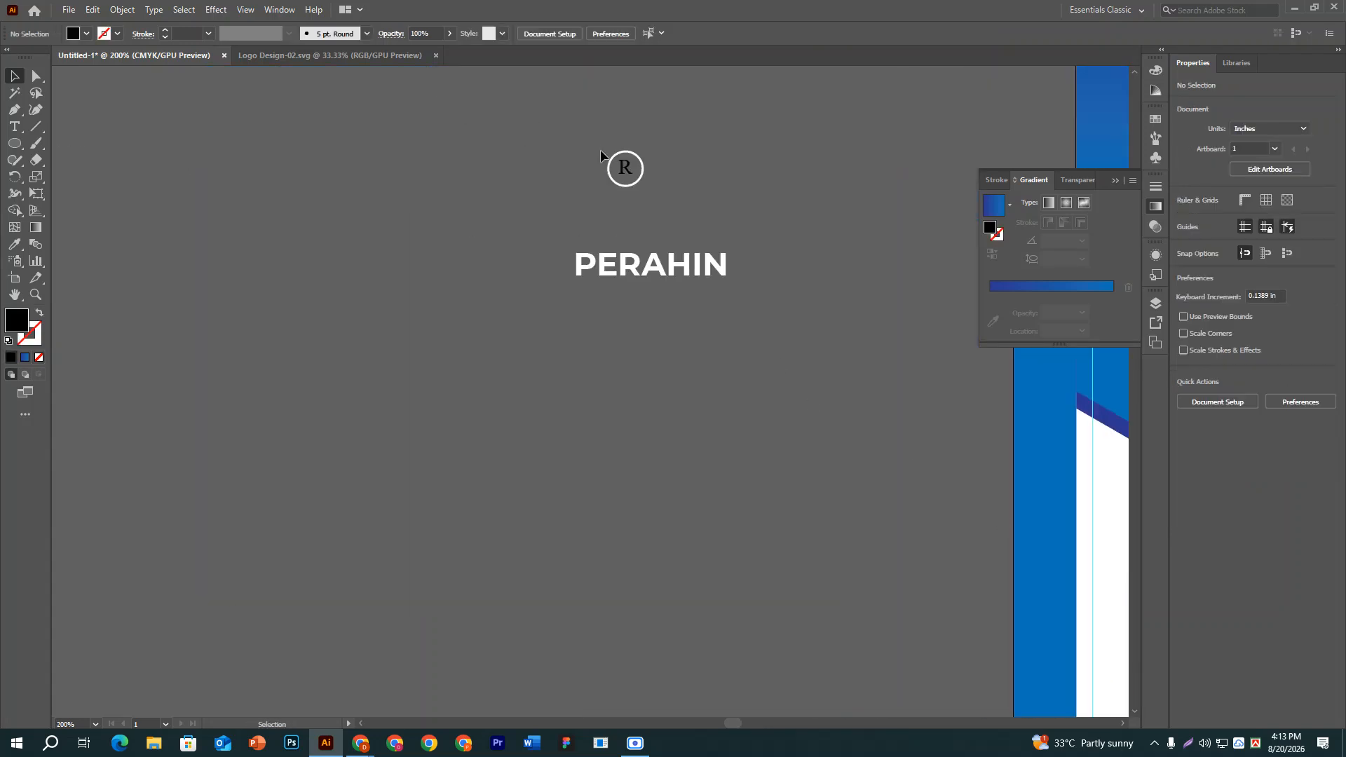
click(622, 166)
click(72, 35)
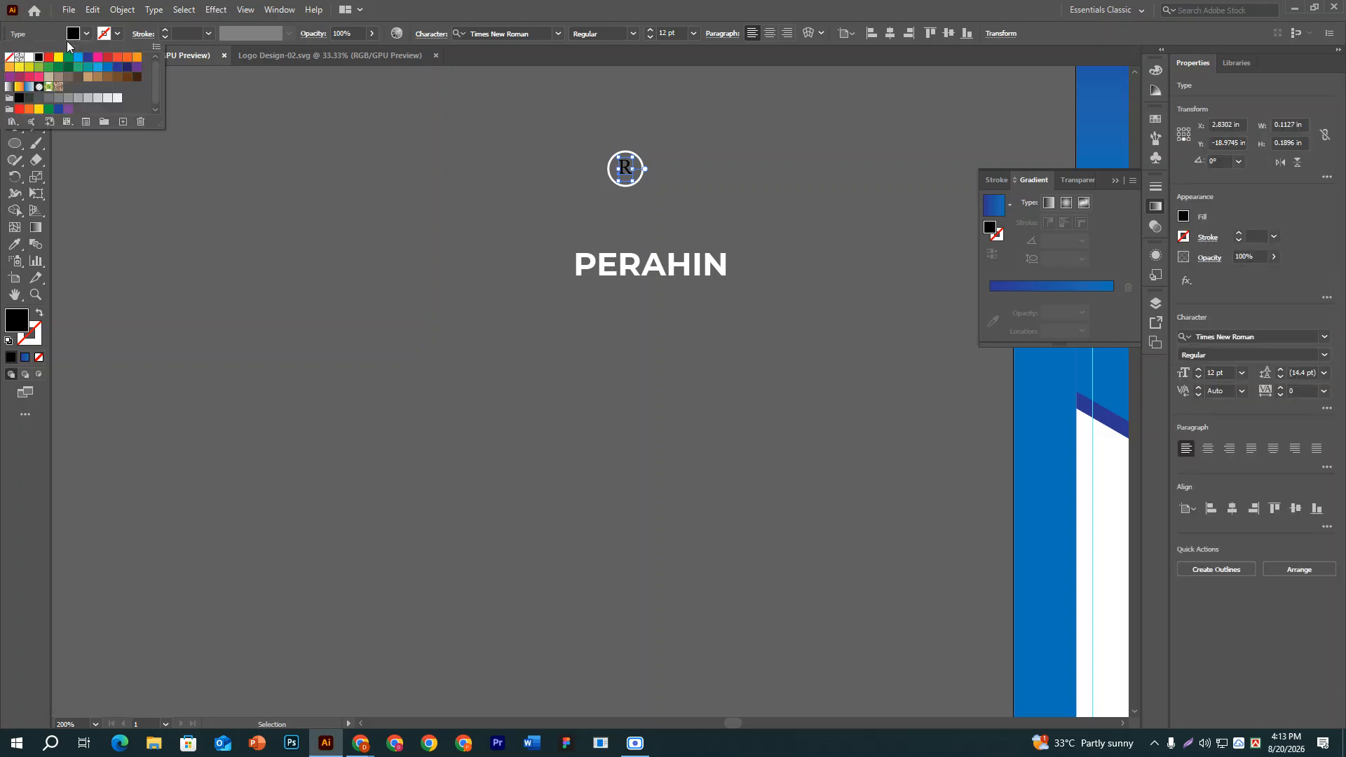
click(26, 58)
click(672, 135)
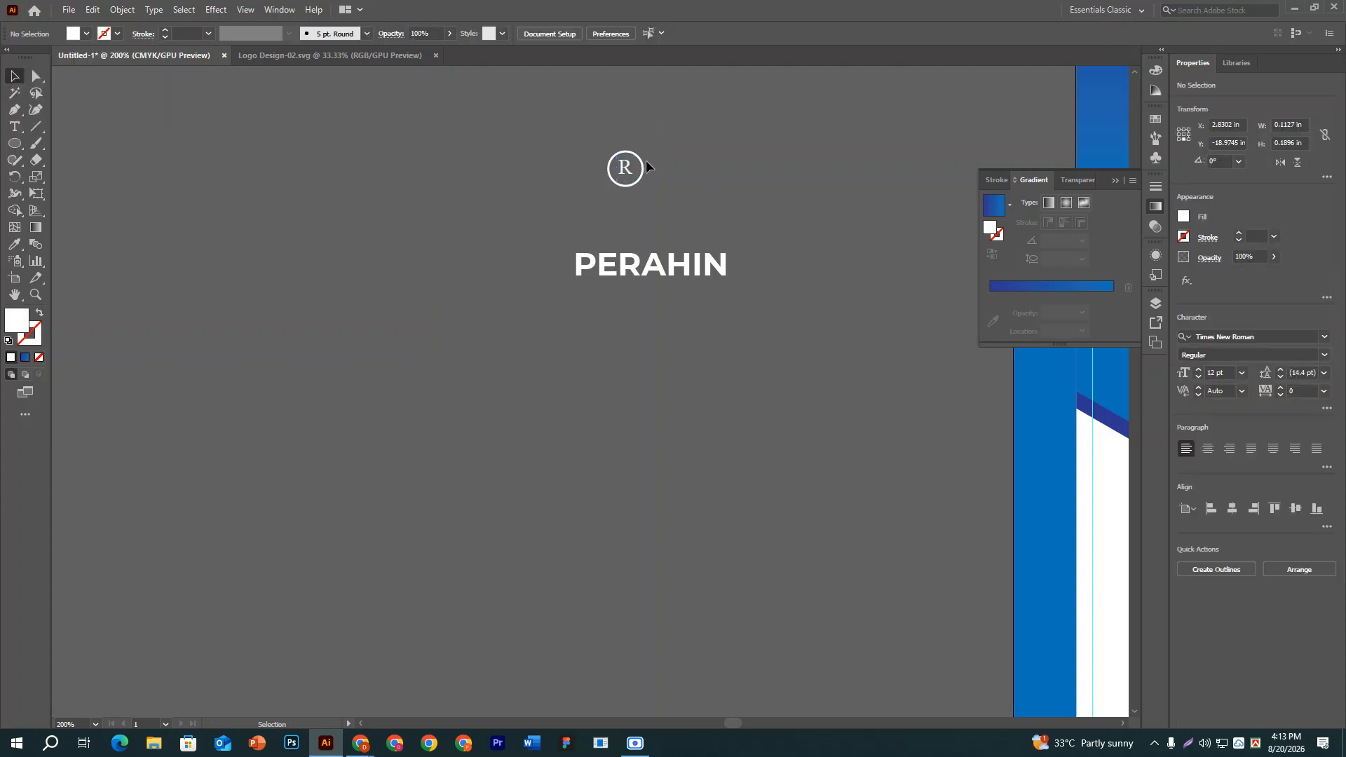
Re-centre the letter R with its circle and group them into one registered-trademark mark.
click(625, 171)
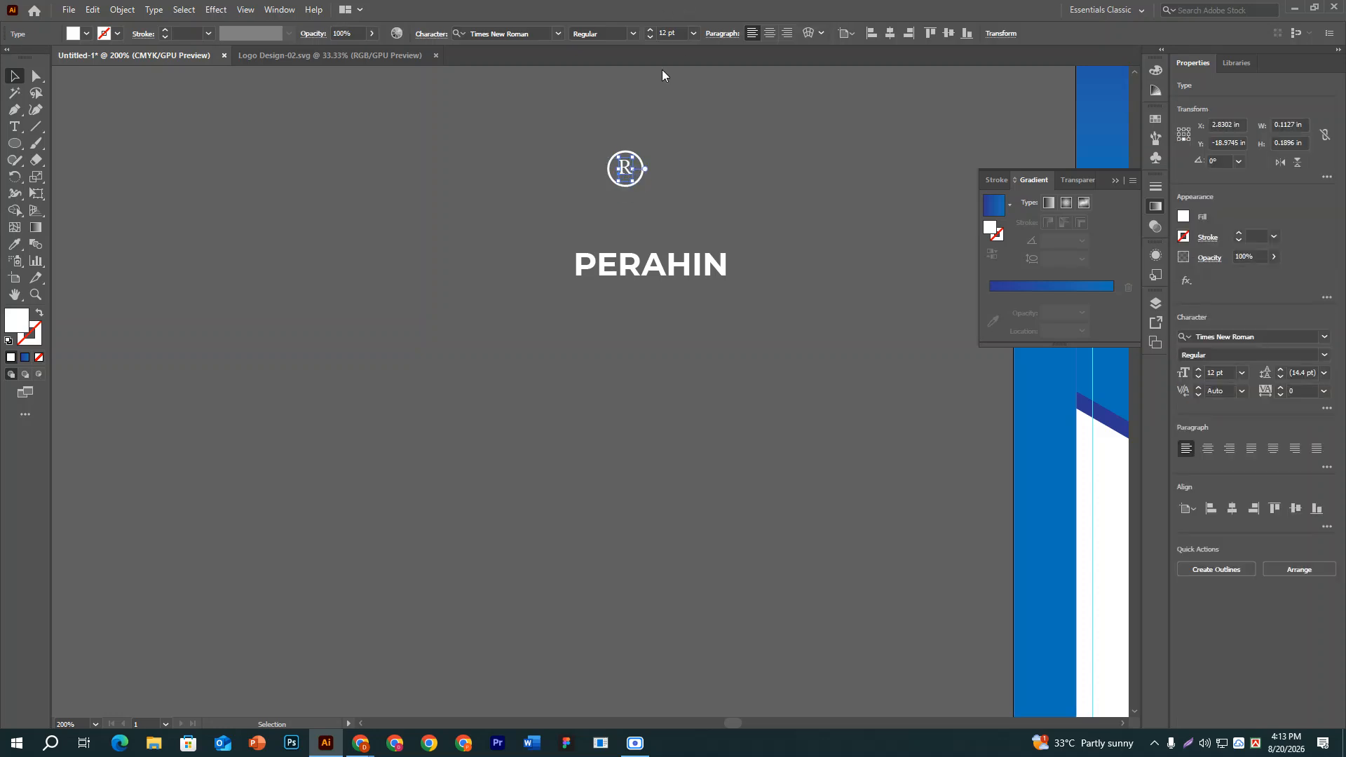
click(656, 154)
drag(635, 154, 633, 154)
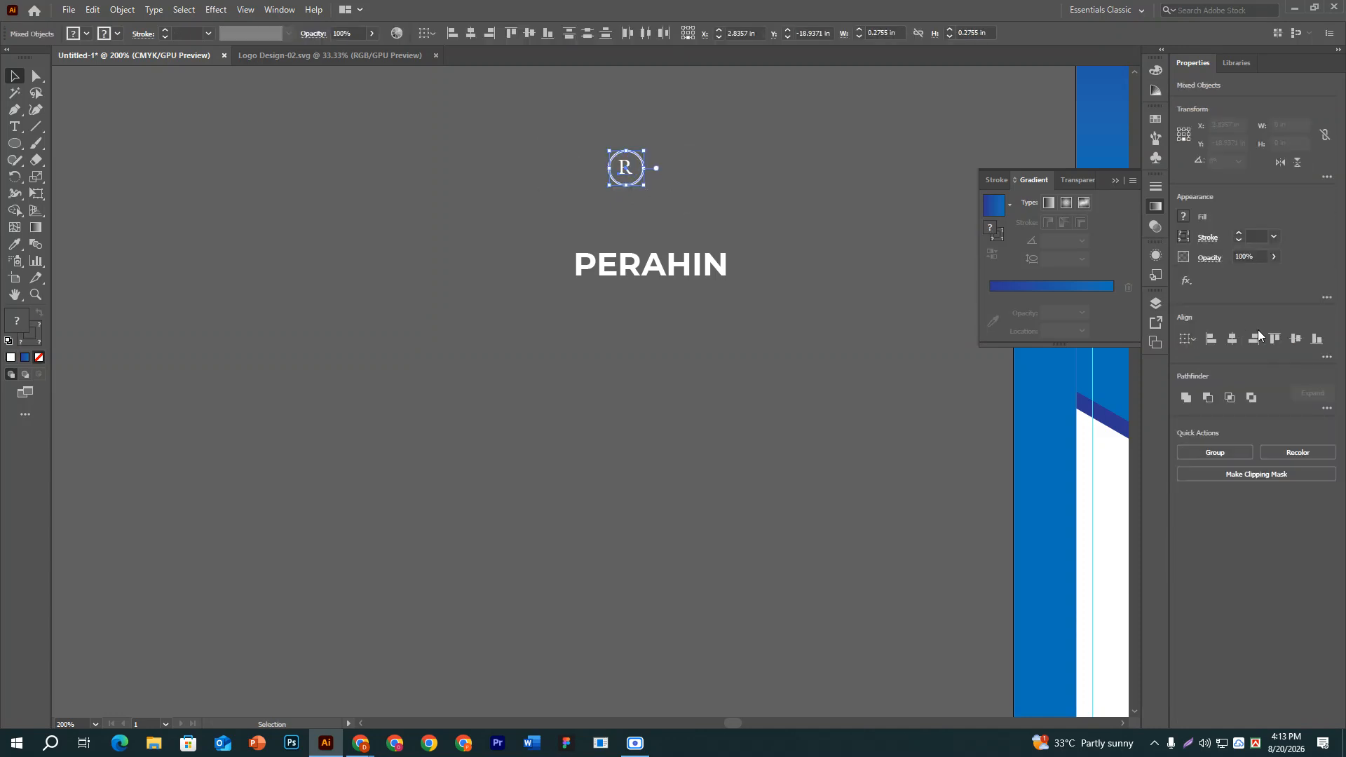
click(646, 194)
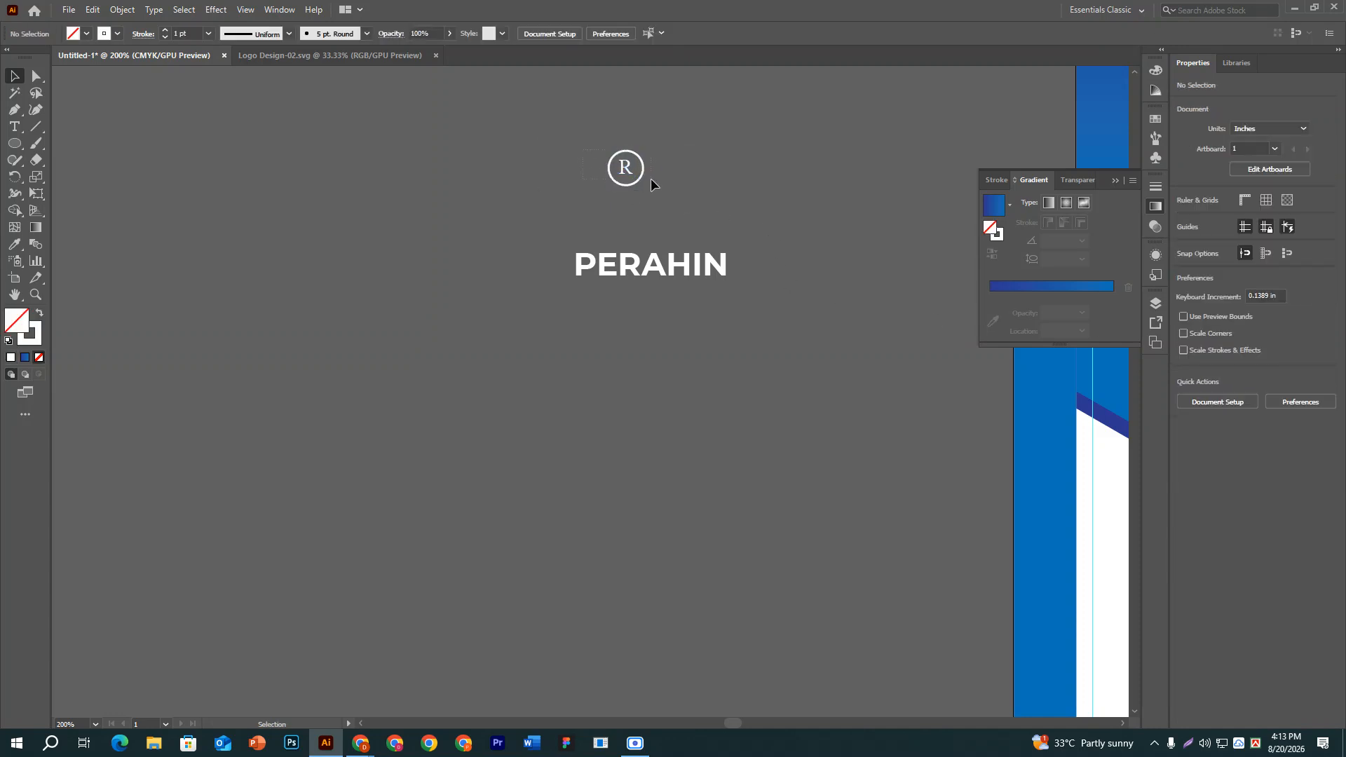
Shrink the registered-trademark mark to about half size and place it just off the upper right end of PERAHIN.
click(639, 179)
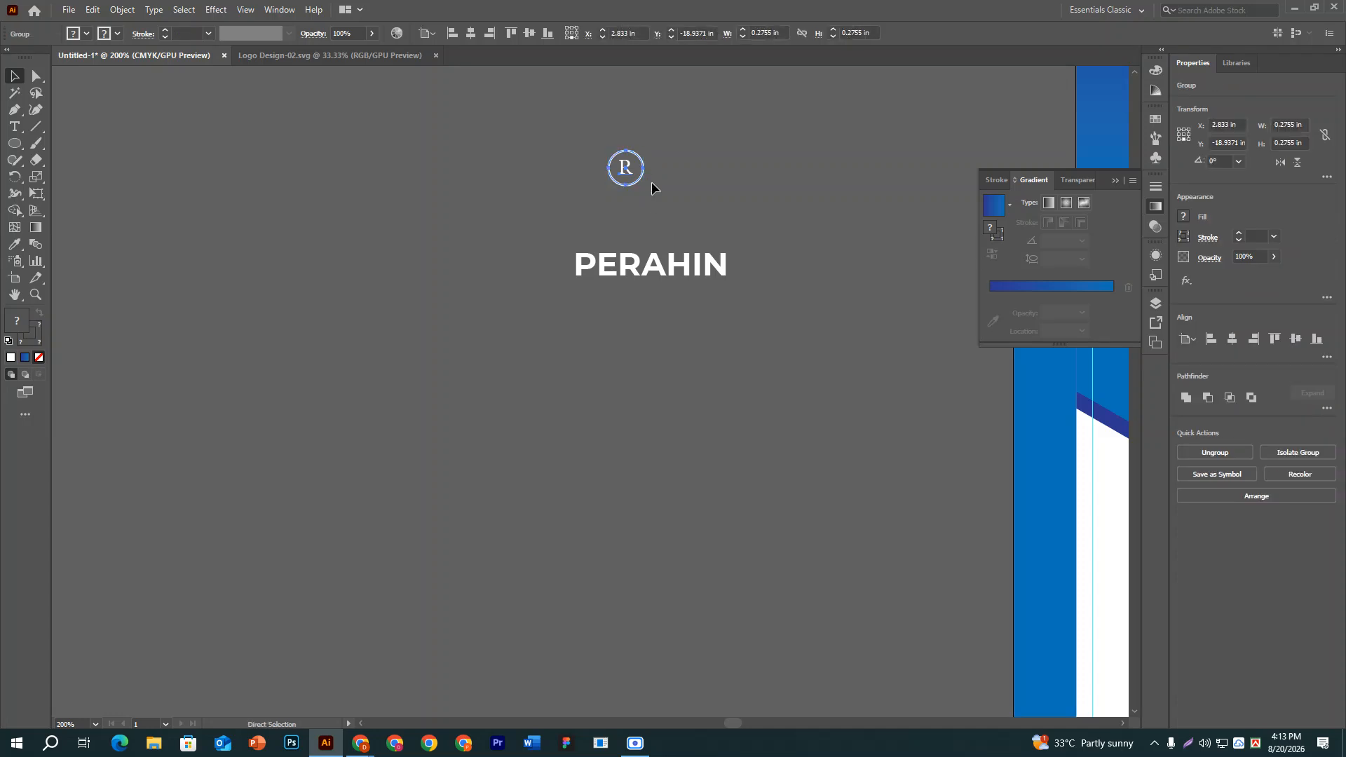
key(v)
drag(642, 187, 749, 232)
Group the PERAHIN text with its registered-trademark mark.
drag(544, 222, 785, 366)
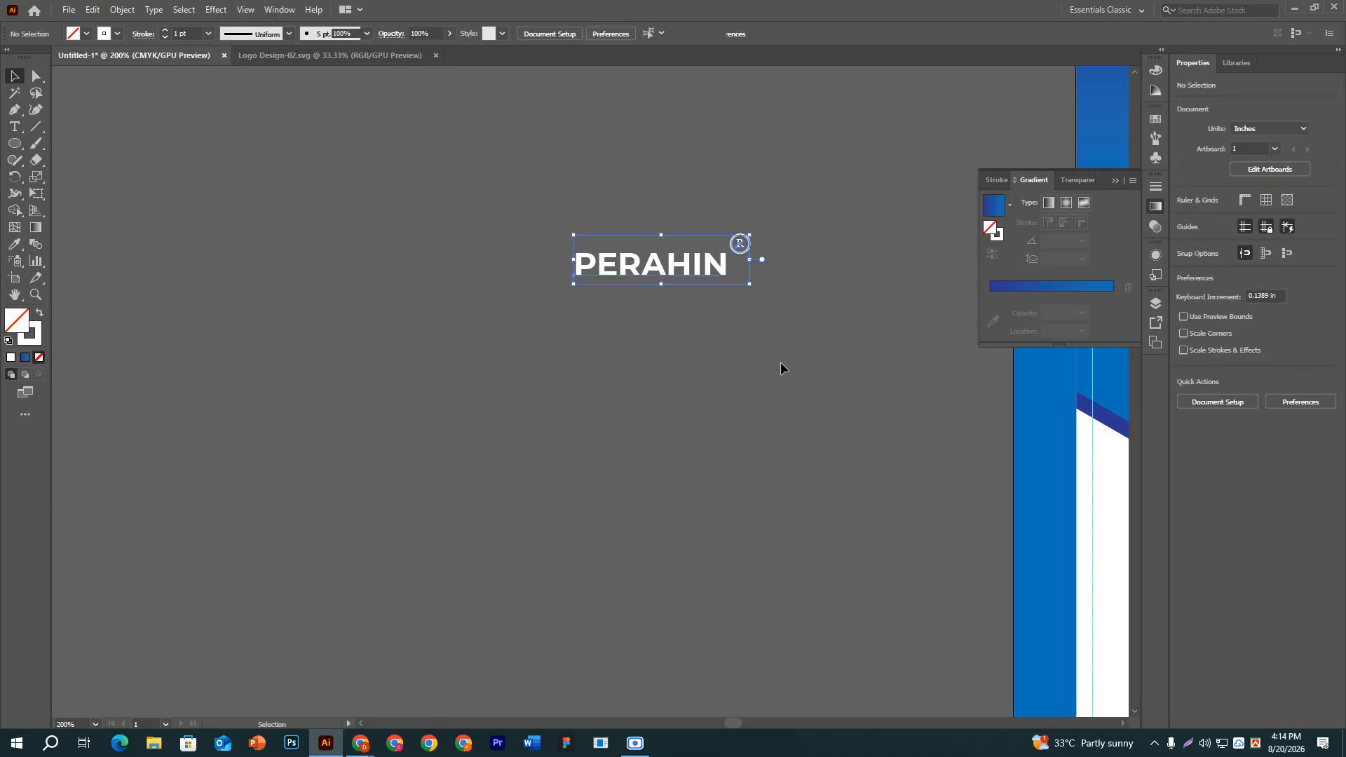
key(ctrl+minus)
key(ctrl+minus)
key(ctrl+minus)
key(ctrl+minus)
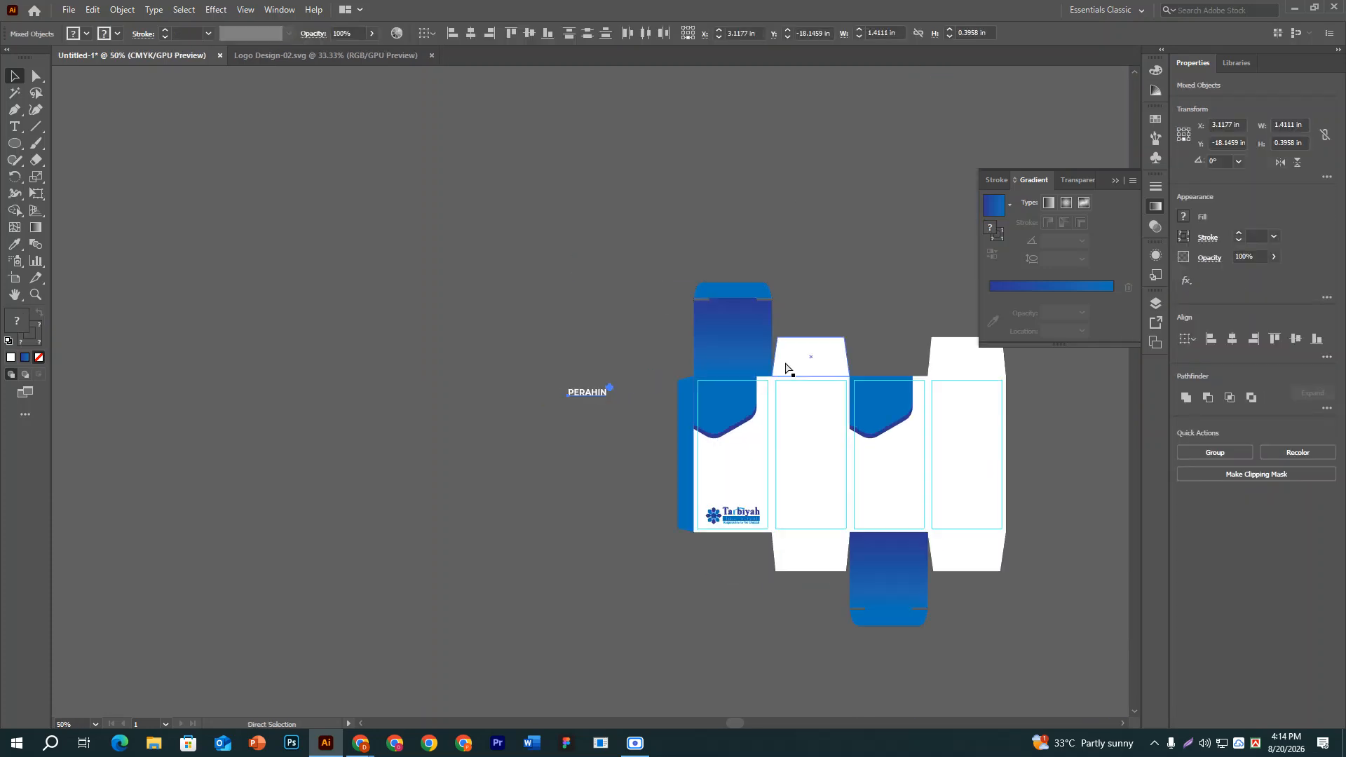
key(ctrl+g)
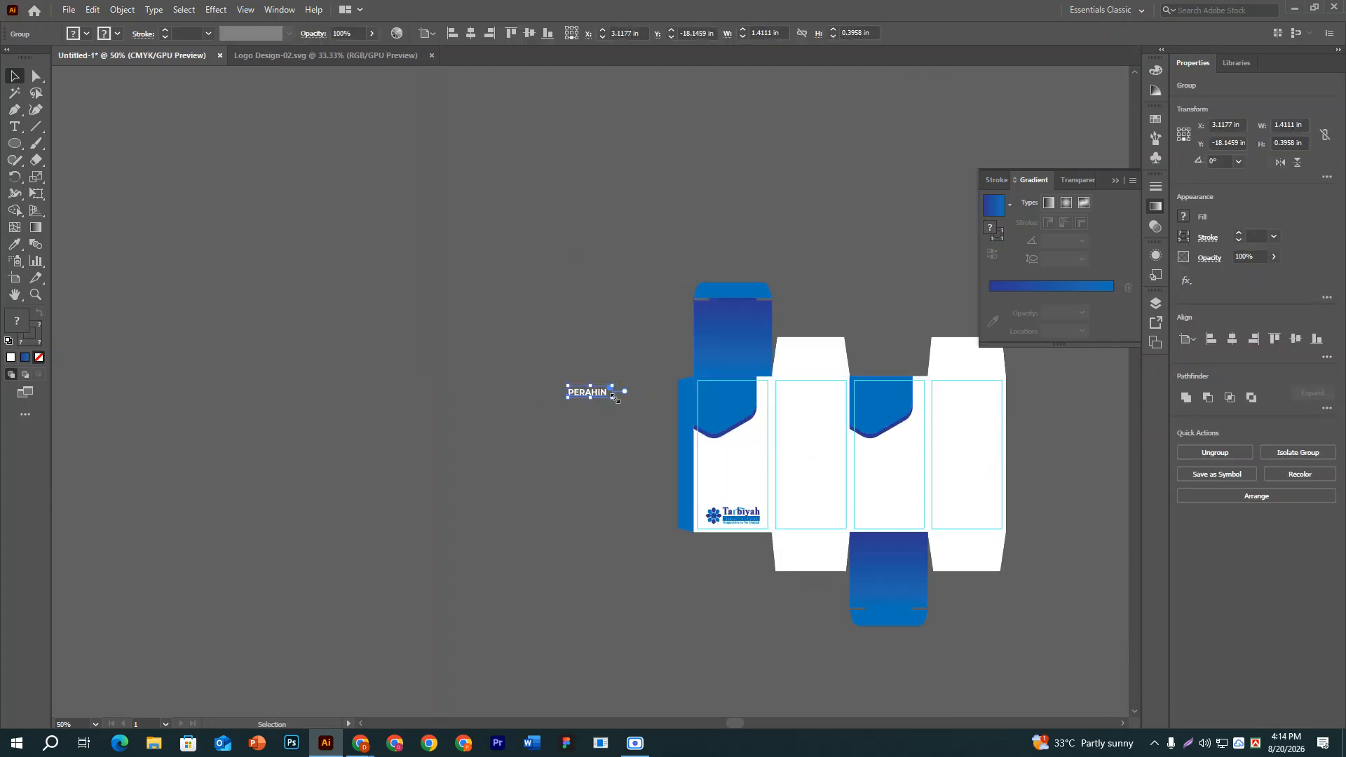
drag(613, 397, 734, 390)
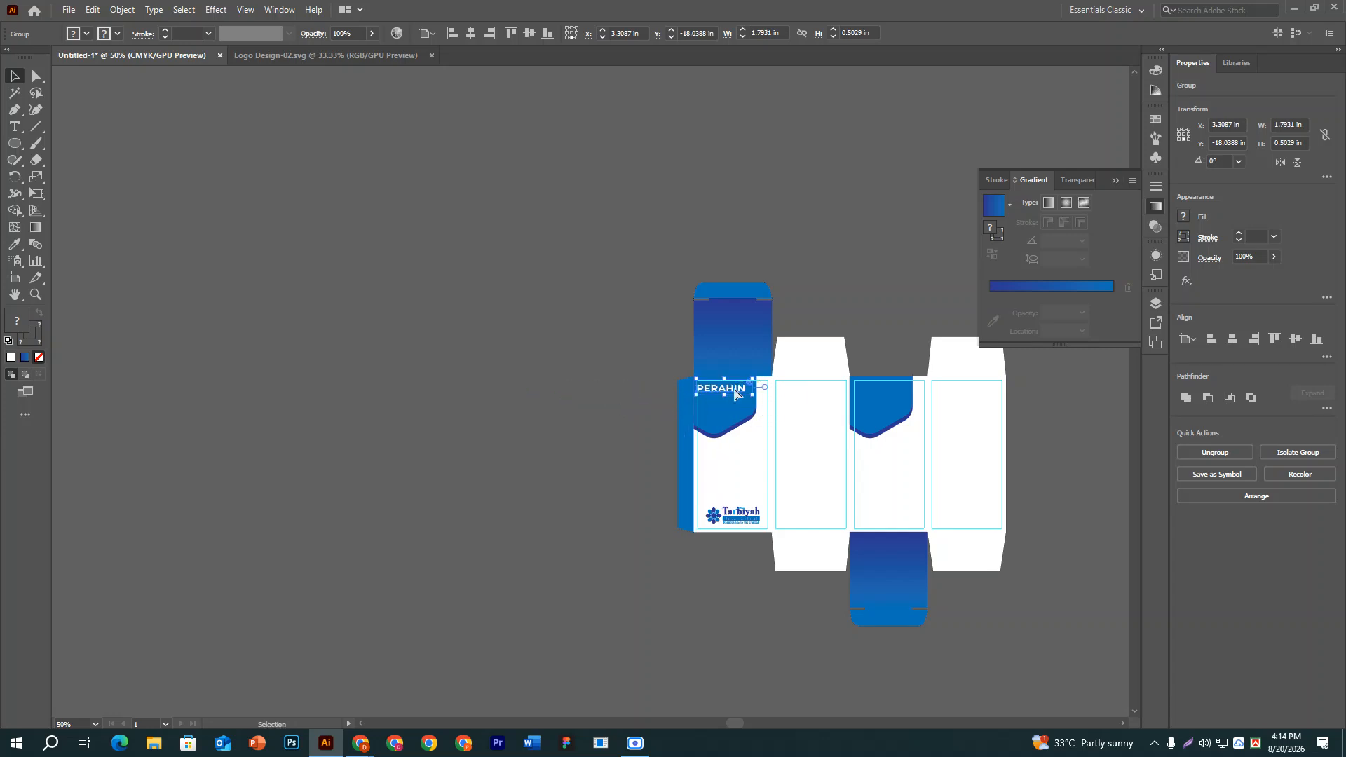
key(ctrl+z)
key(ctrl+z)
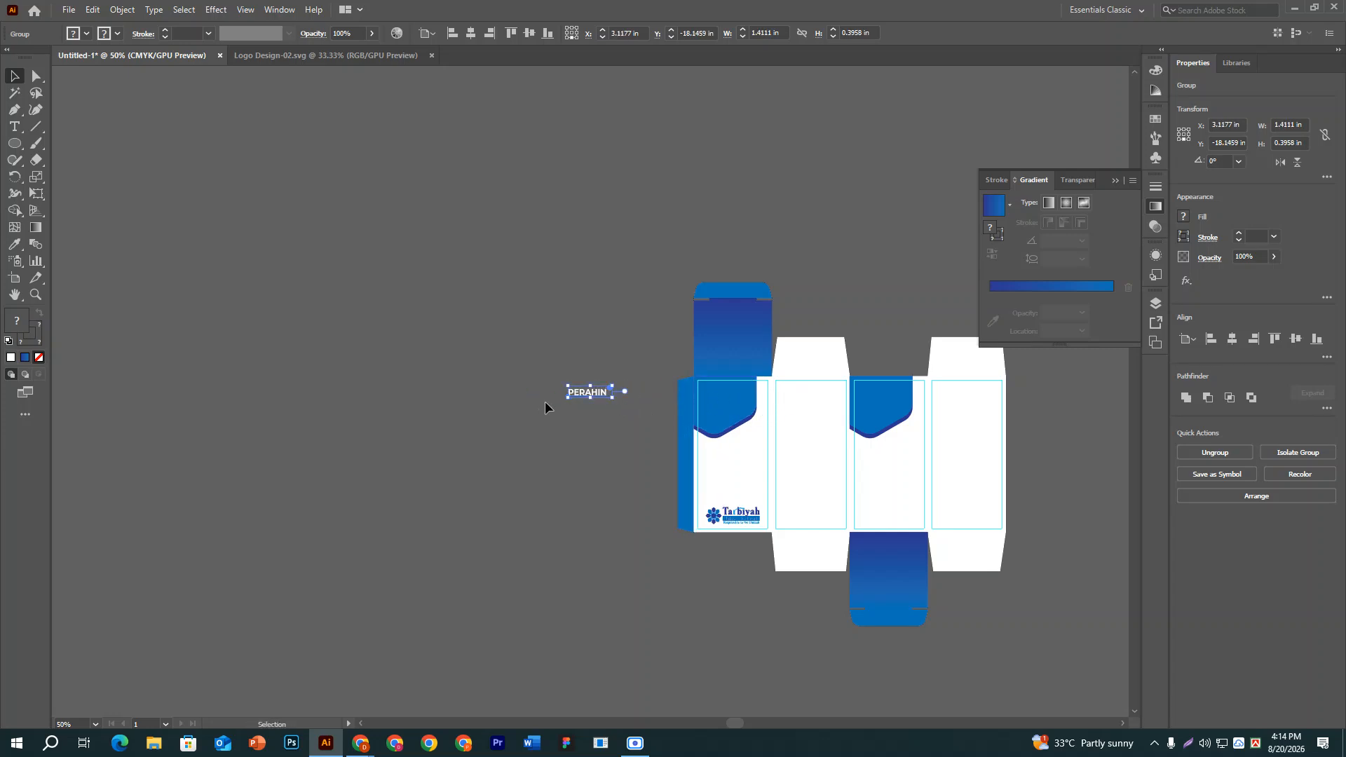
Place the PERAHIN group near the top of the first panel's blue shape and copy it to the matching spot on the third panel.
drag(589, 390, 722, 391)
drag(722, 391, 880, 405)
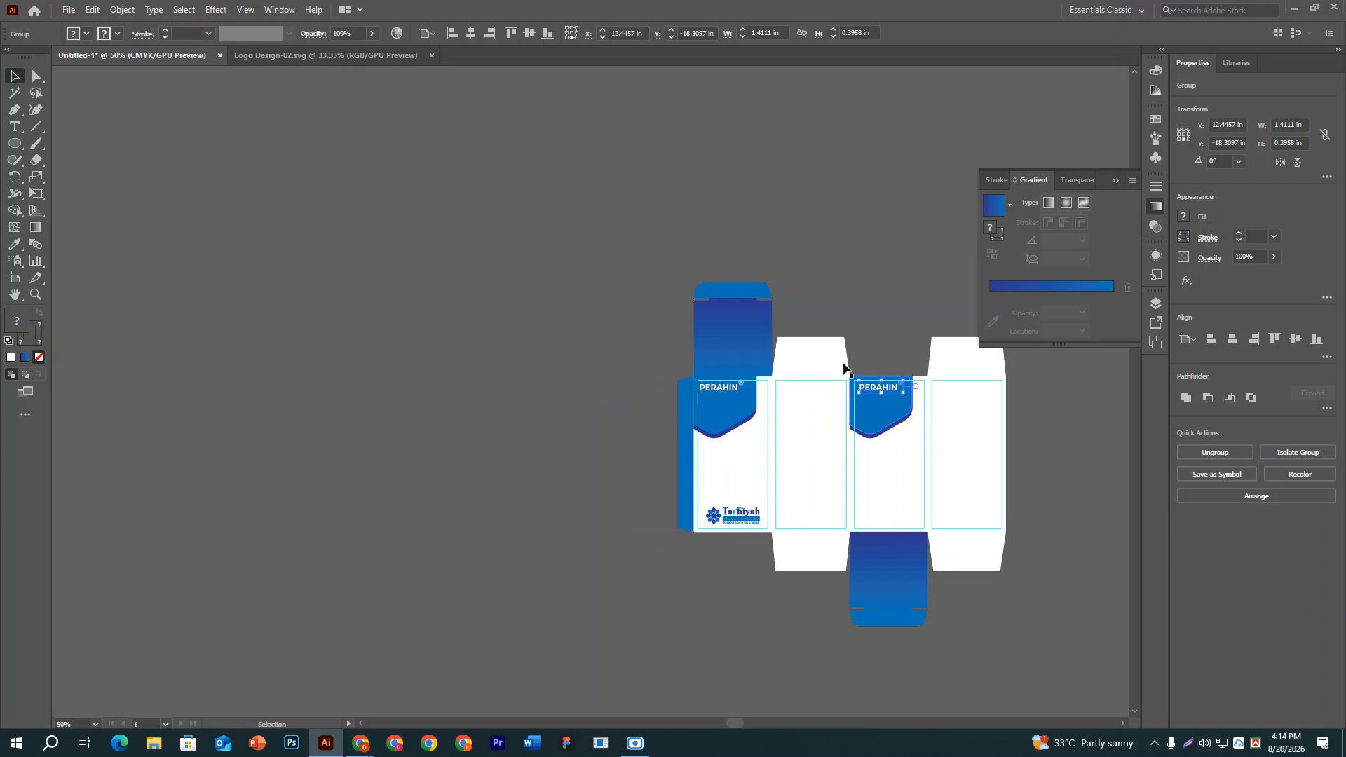
click(868, 314)
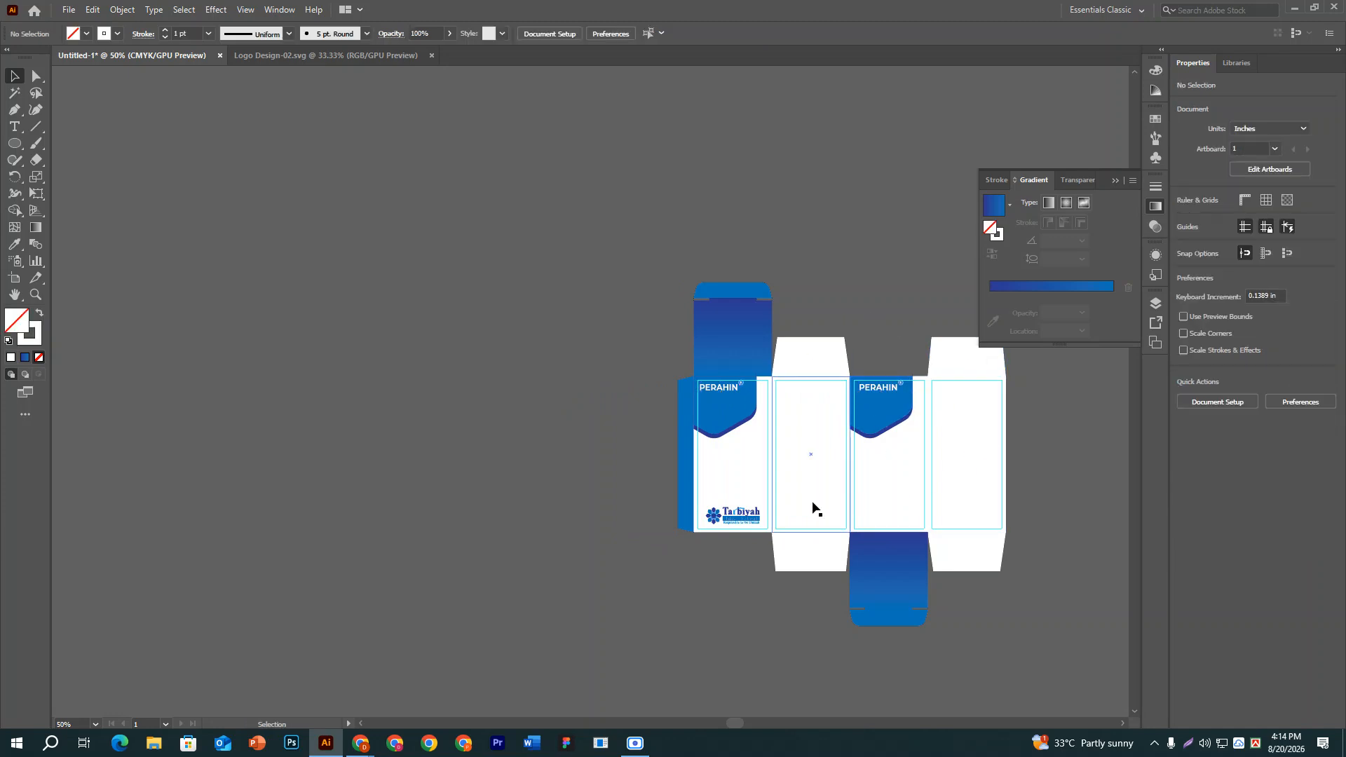
Copy the Tarbiyah logo from the foot of the first panel to the matching spot on the third panel.
click(748, 519)
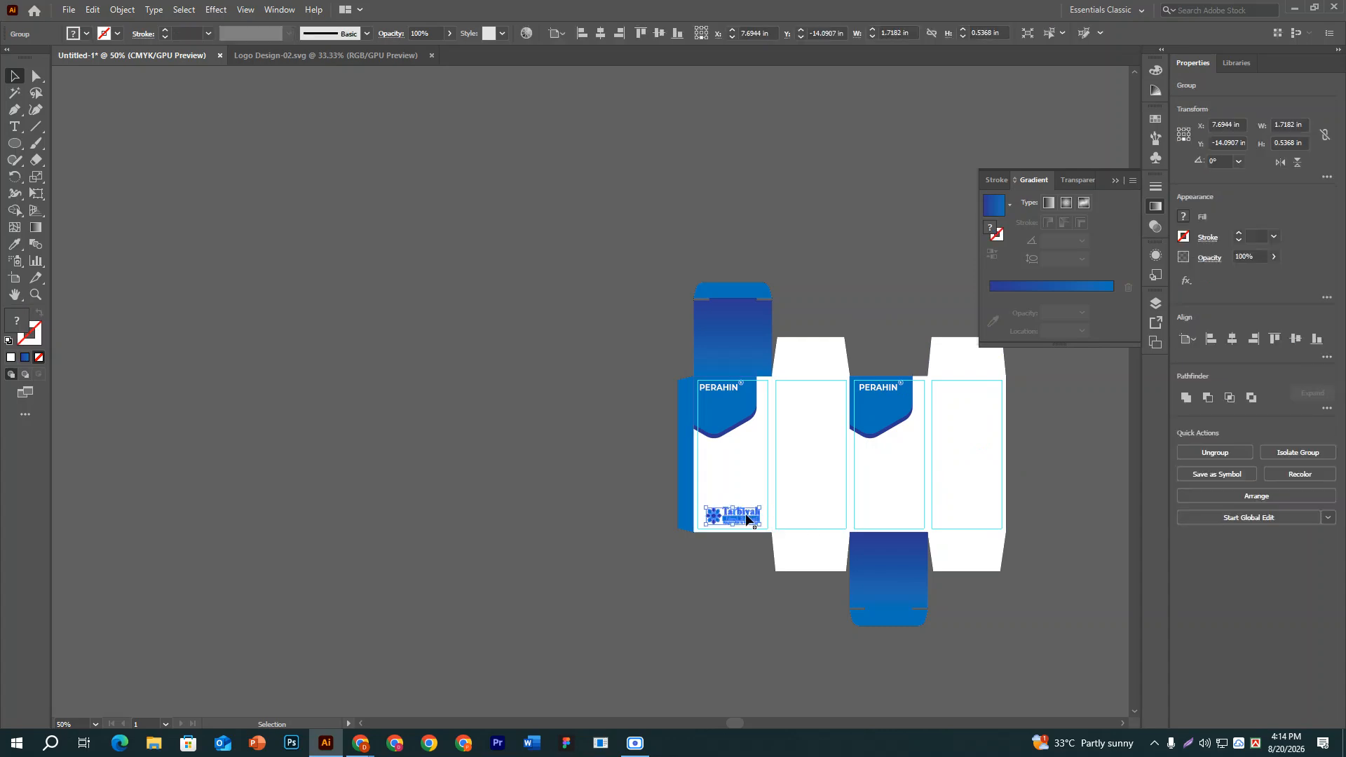
drag(748, 519, 904, 520)
click(912, 662)
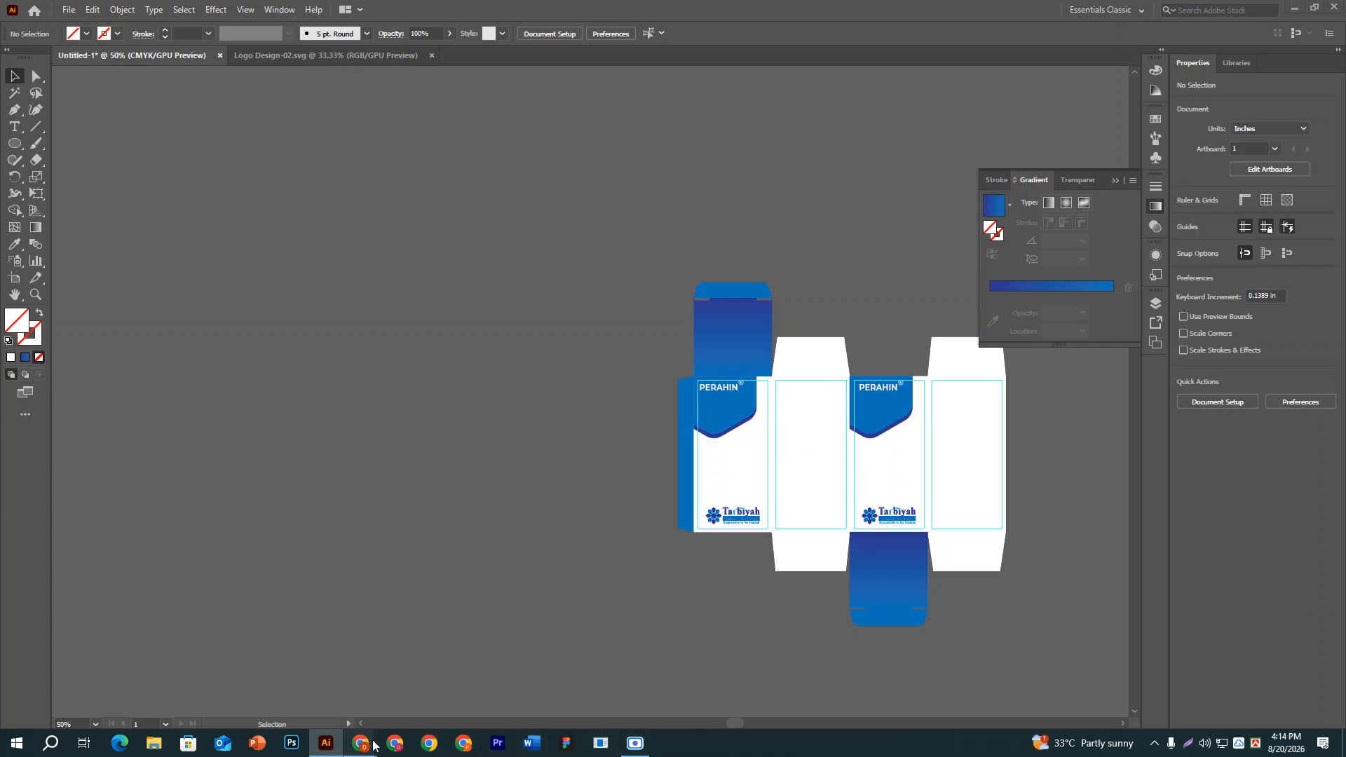
Examine the cough syrup box reference on Shutterstock in Chrome and return to Illustrator.
mouse_move(359, 745)
click(243, 705)
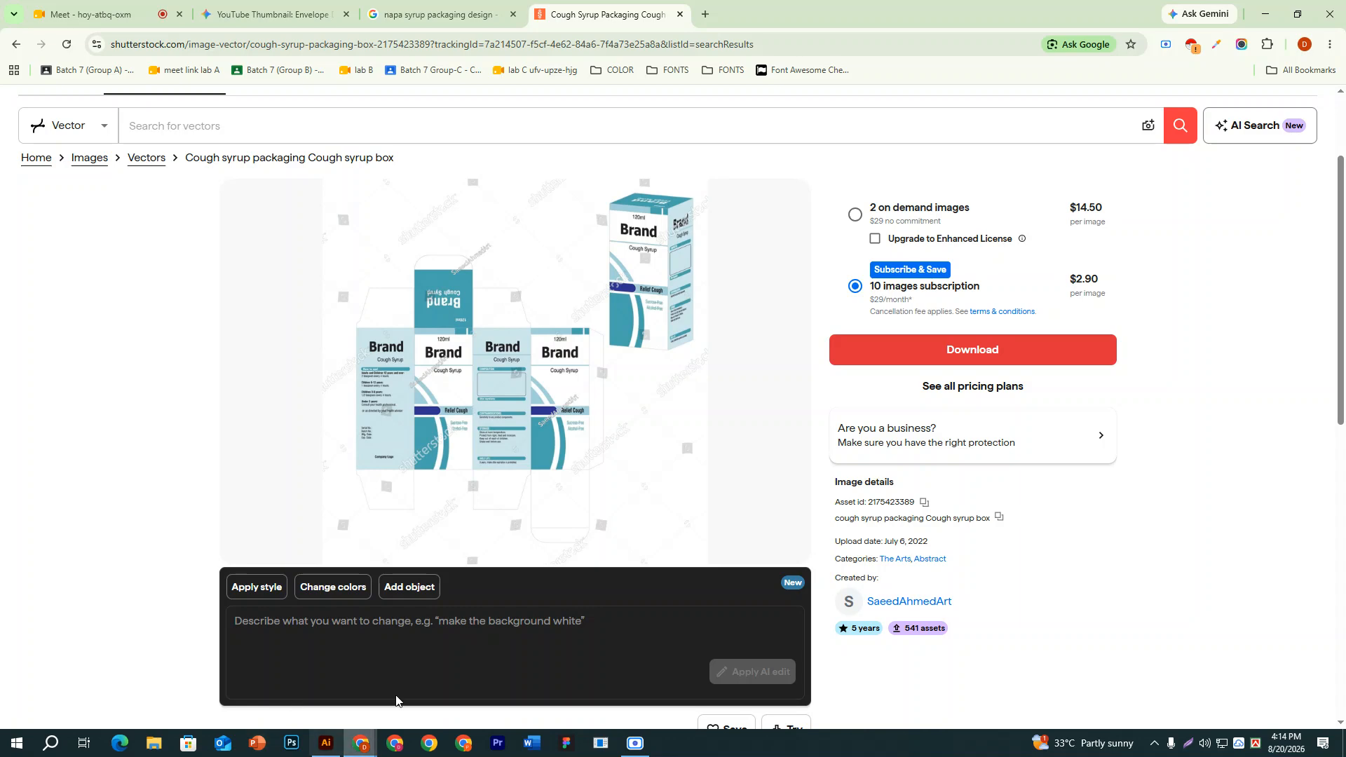
click(326, 743)
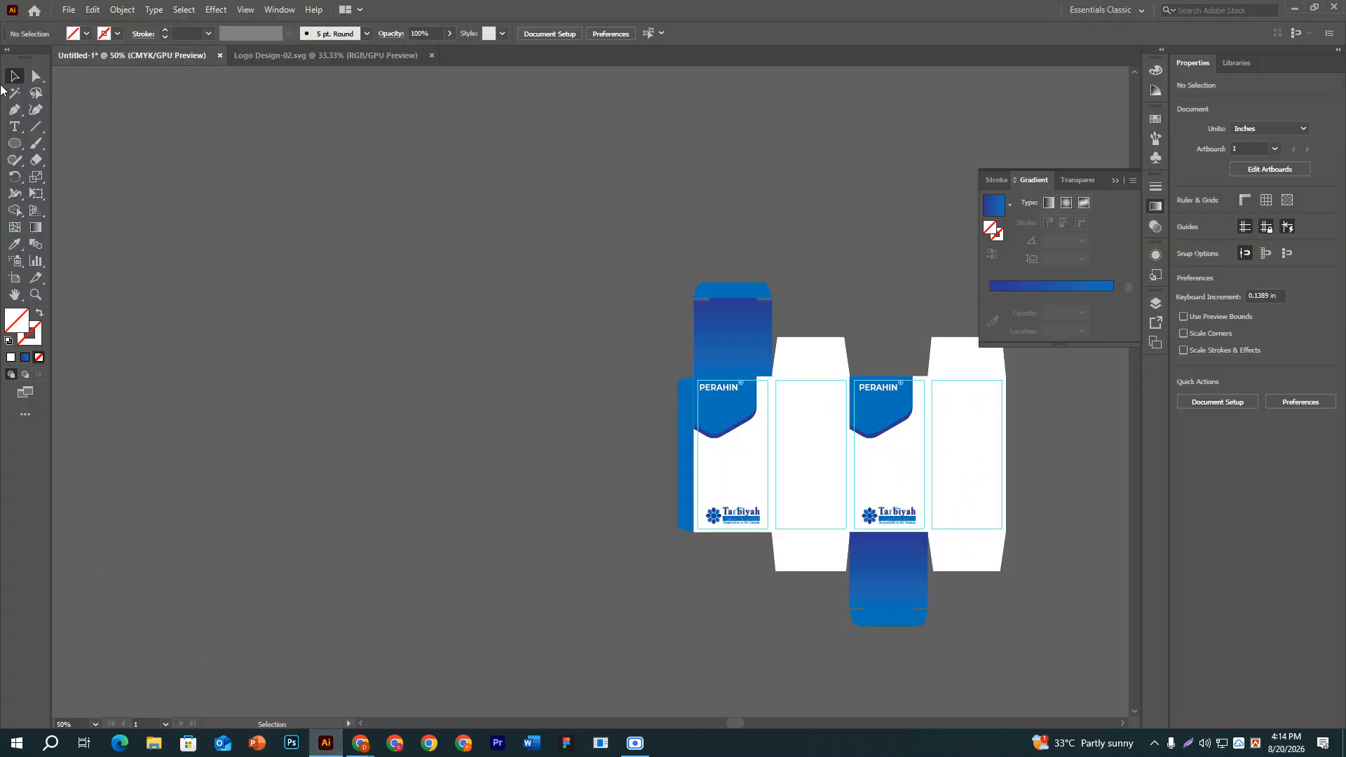
Start a new text object in the empty area above and left of the box template.
click(14, 127)
drag(464, 235, 469, 242)
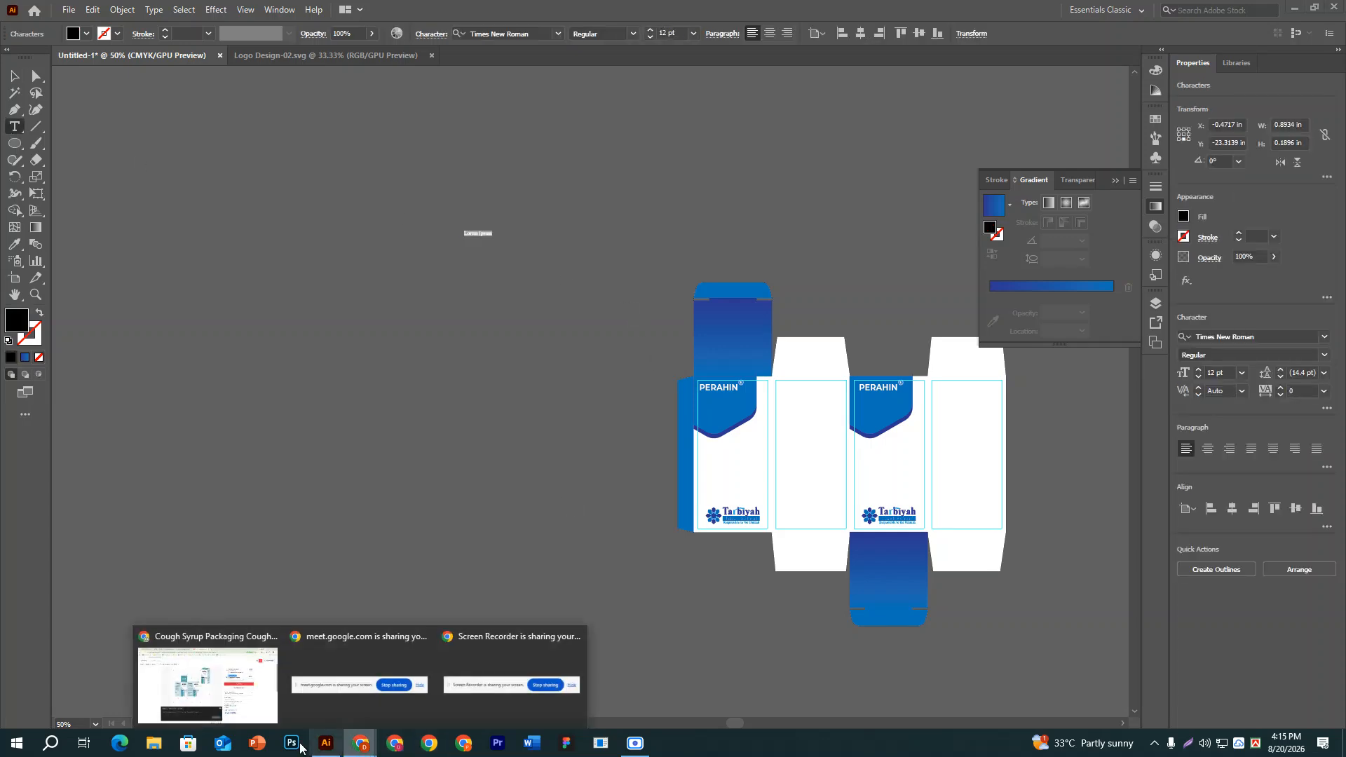
Switch to Chrome and search Google Images for "napa extend" in a new tab.
click(207, 676)
click(705, 16)
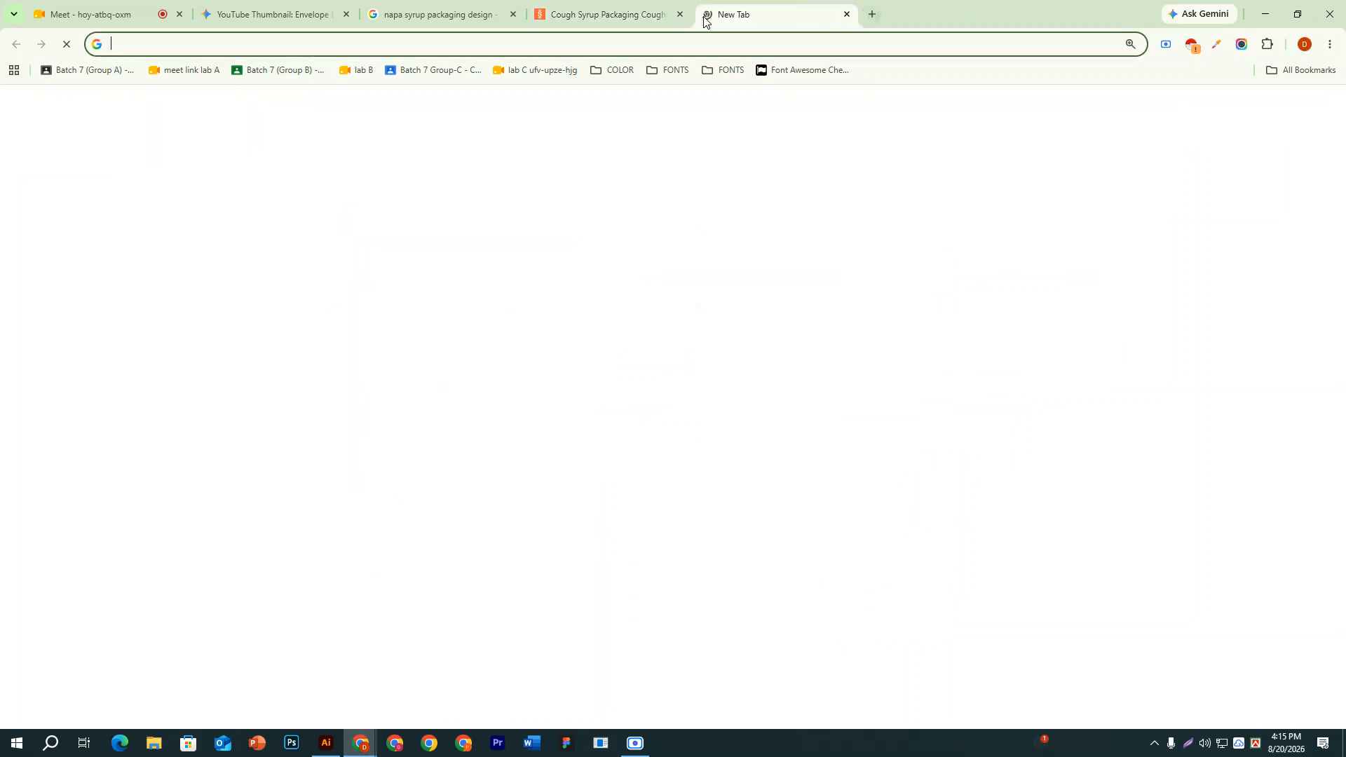
text(napa)
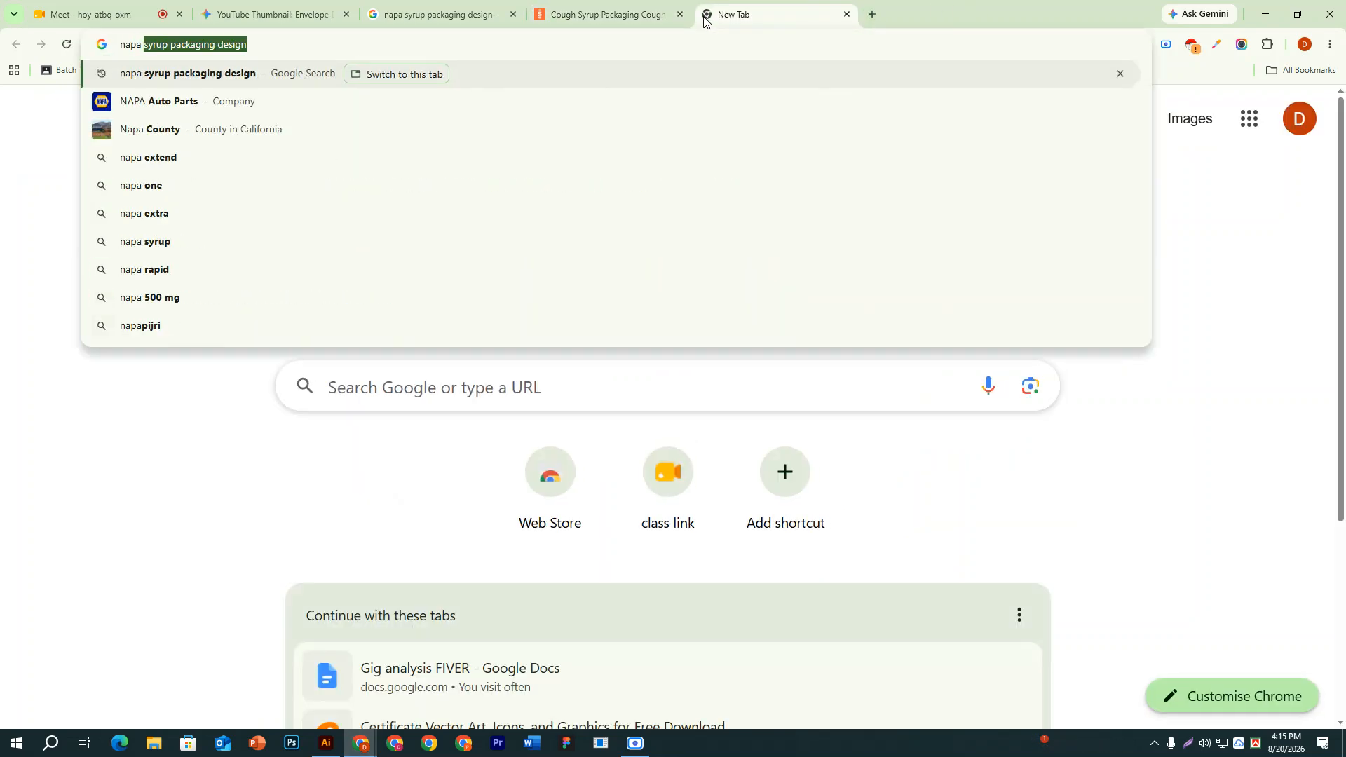
text( exten)
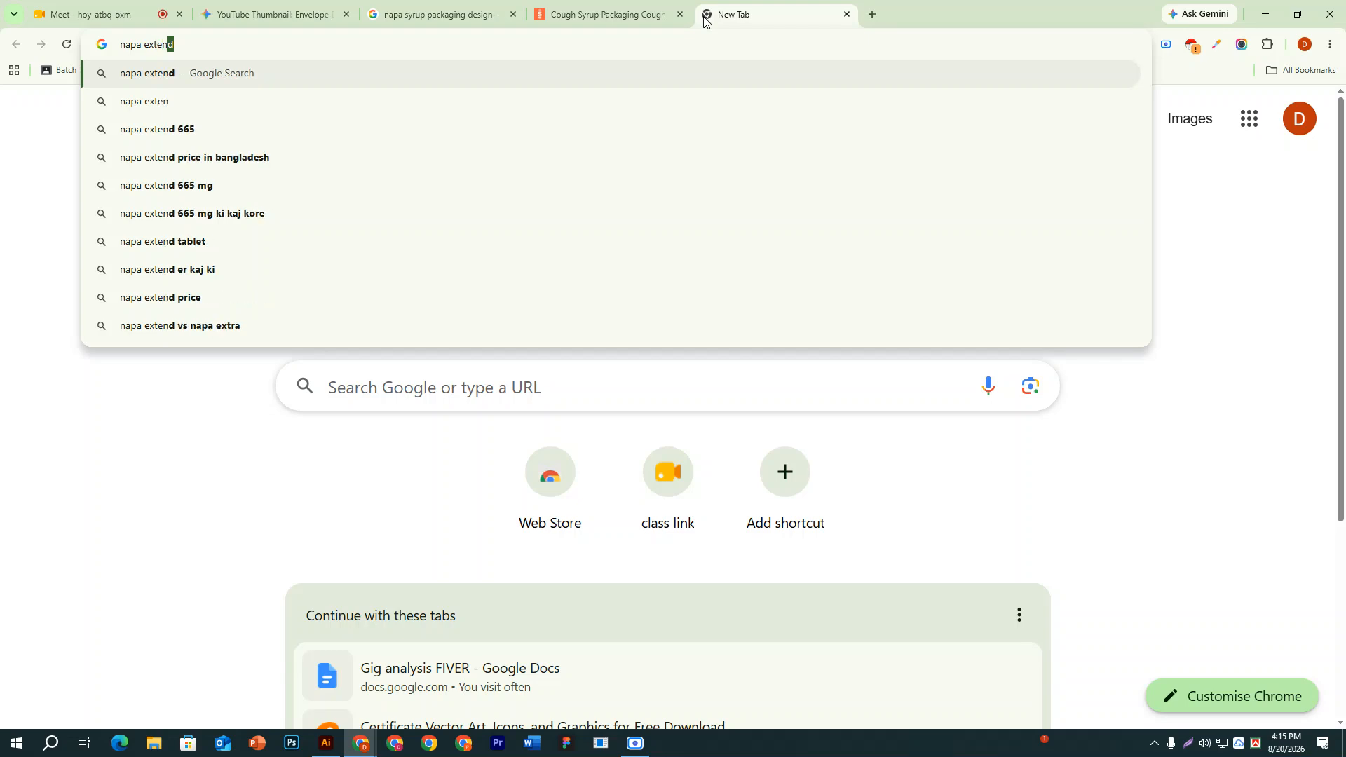
text(d)
key(Return)
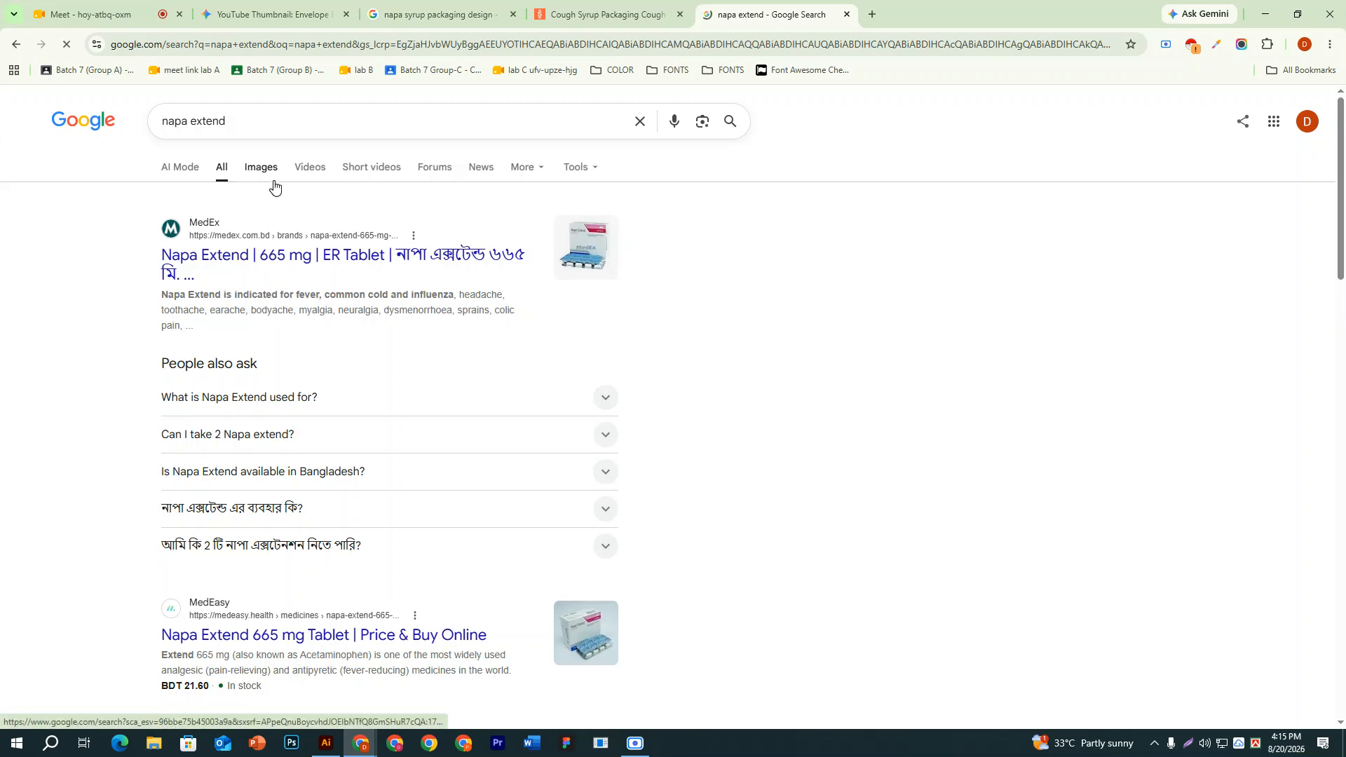
click(262, 169)
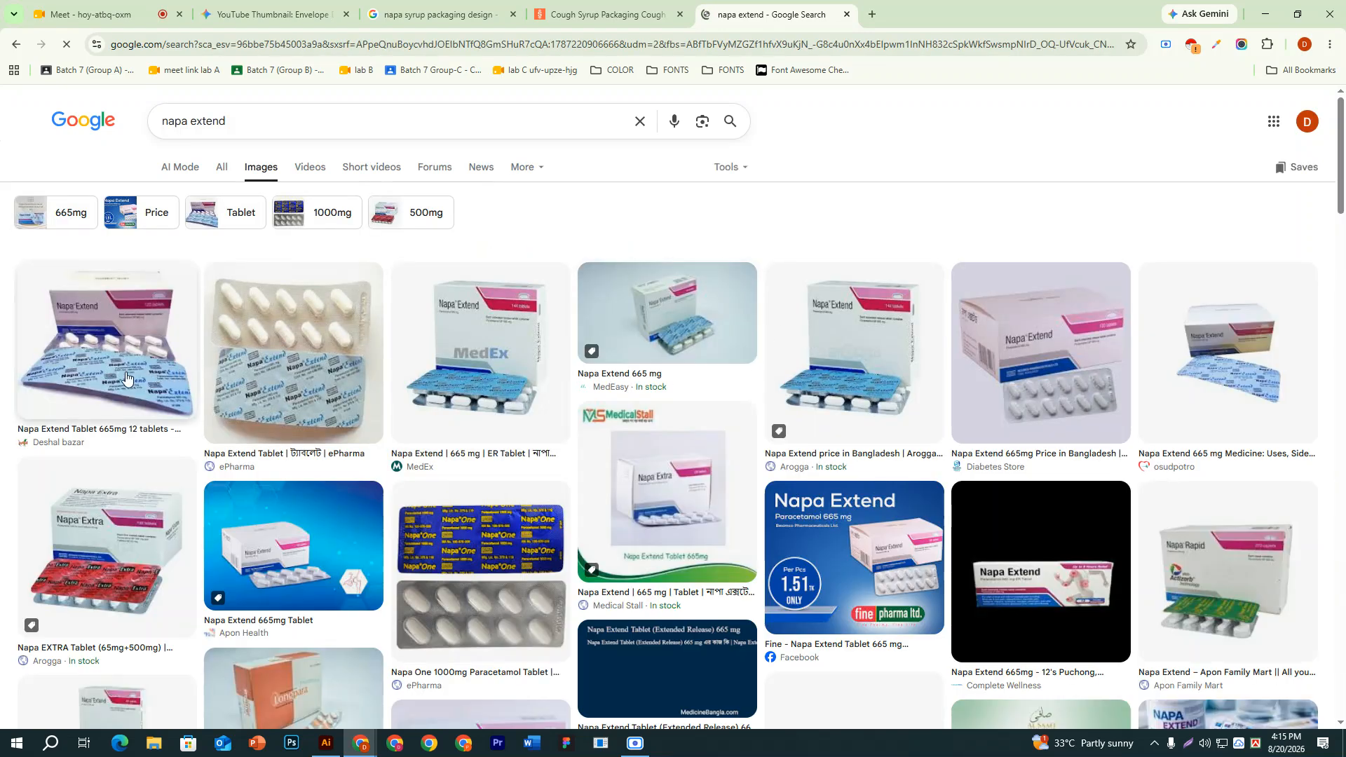
Browse the Napa Extend box images and open the osudpotro result's product page.
scroll(127, 379, down, 3)
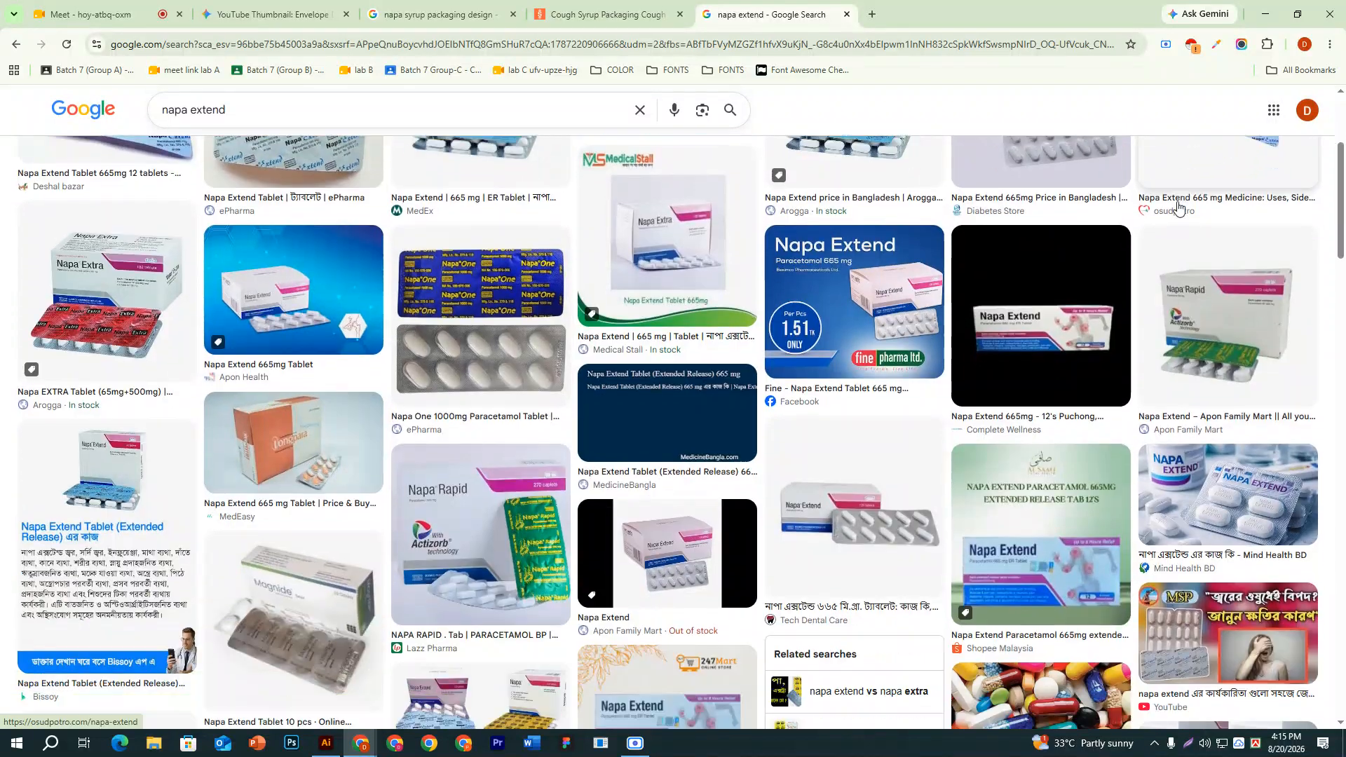
scroll(1178, 208, down, 4)
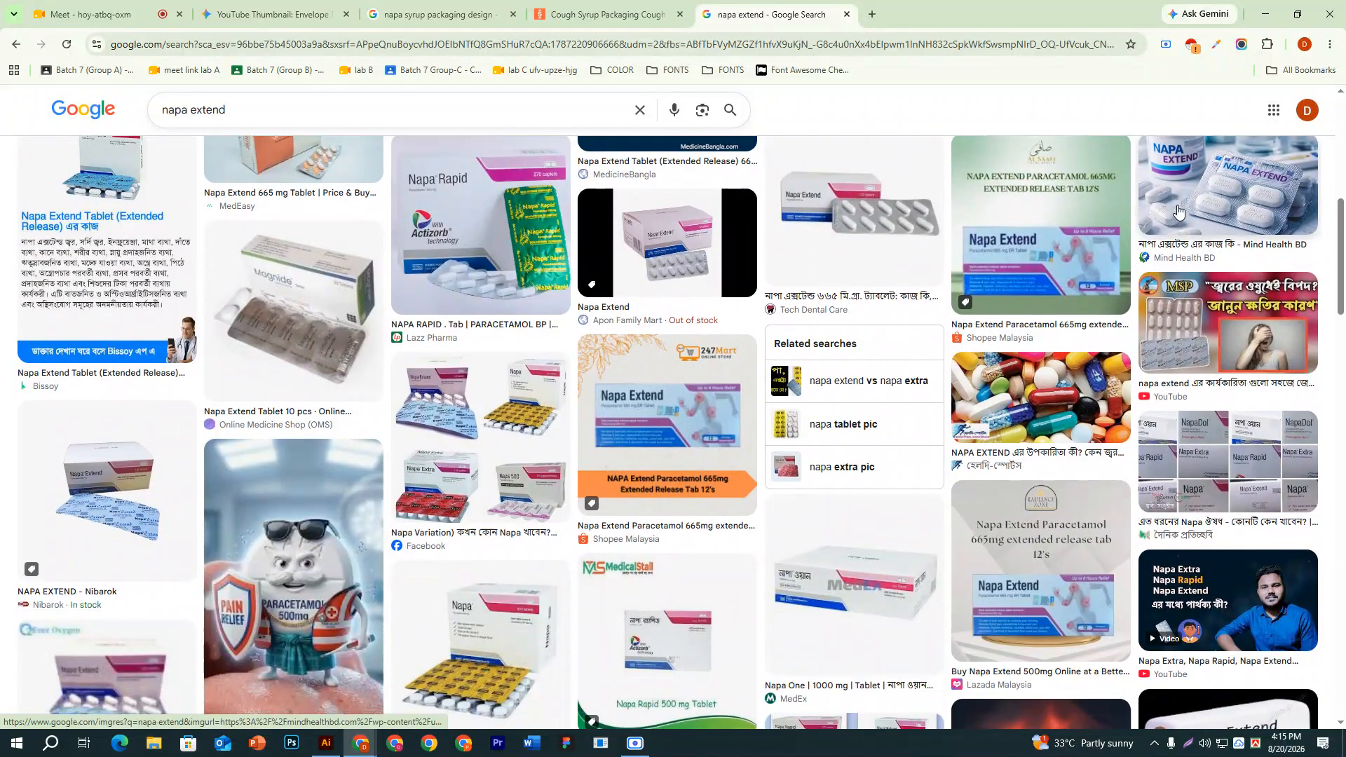
scroll(1177, 208, up, 5)
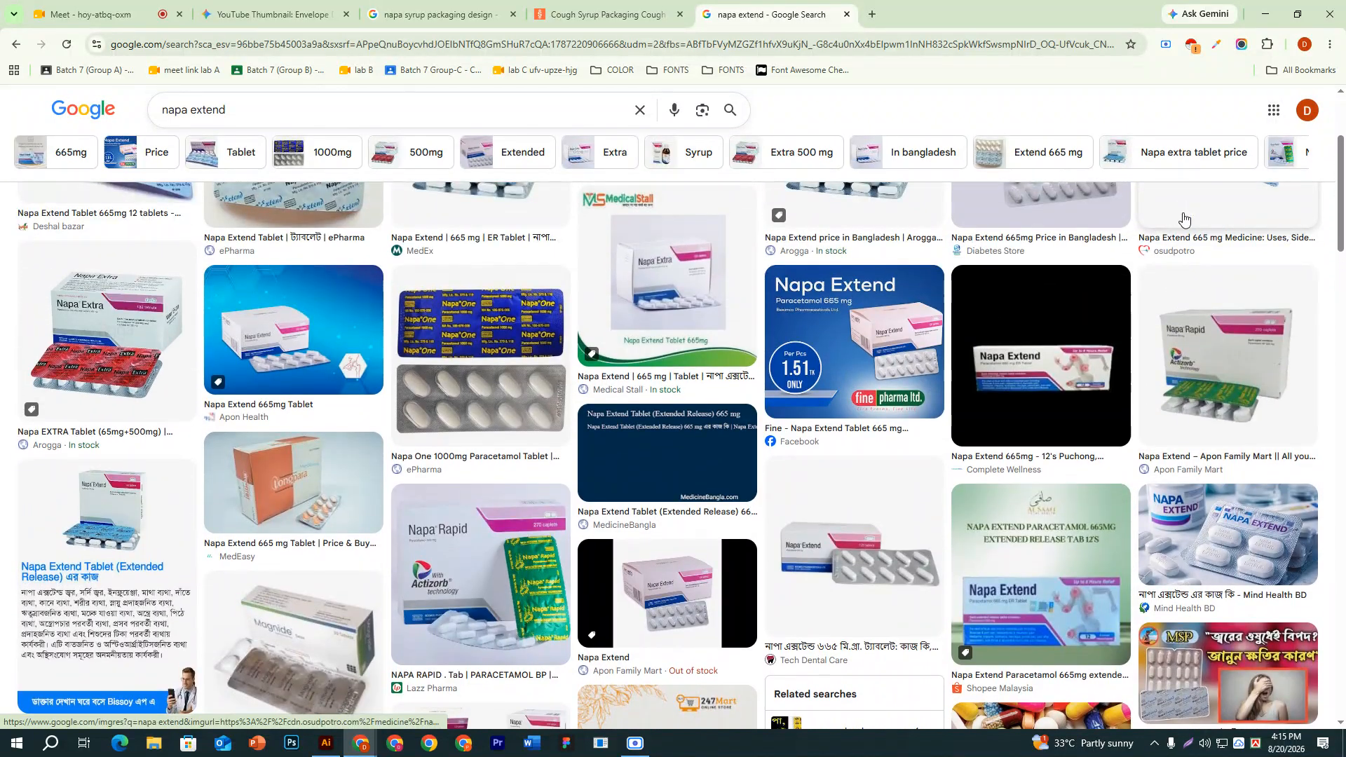
scroll(1183, 220, up, 2)
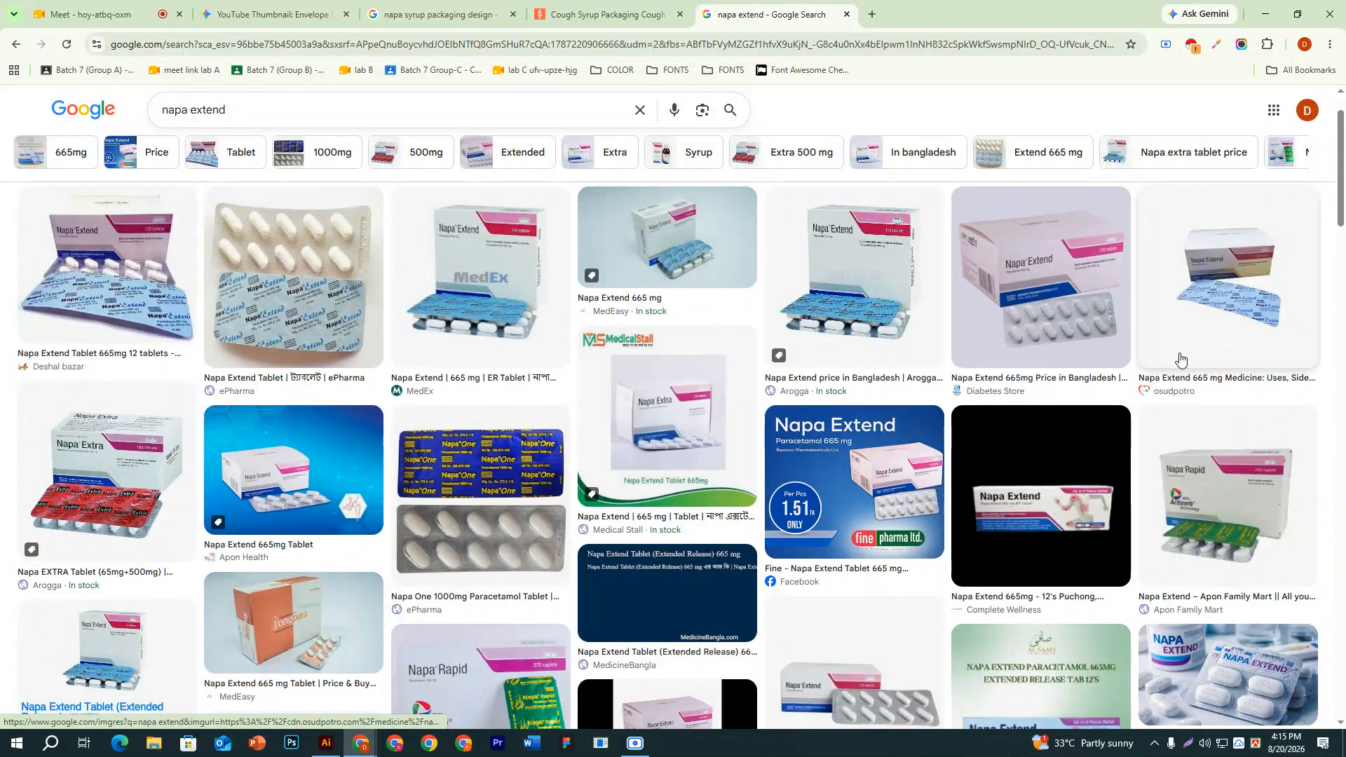
click(1180, 359)
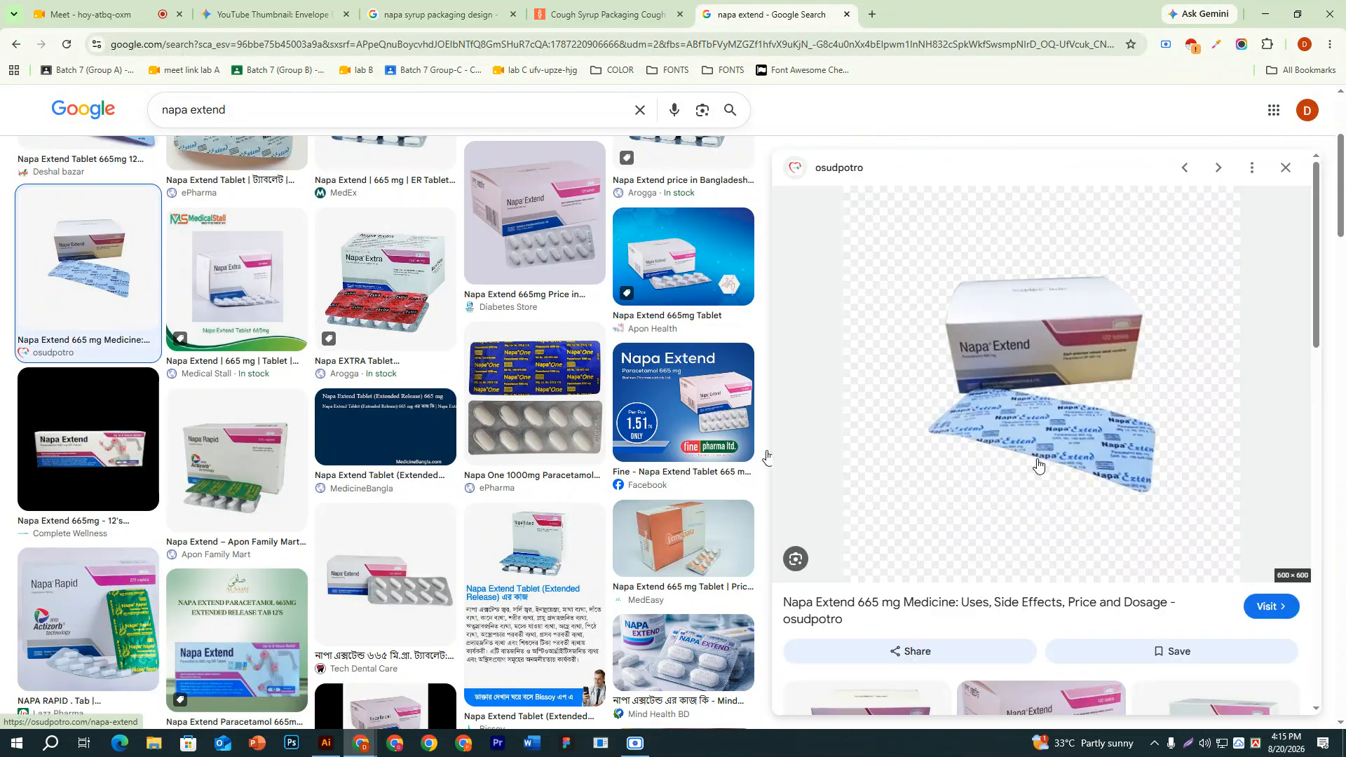
click(1046, 423)
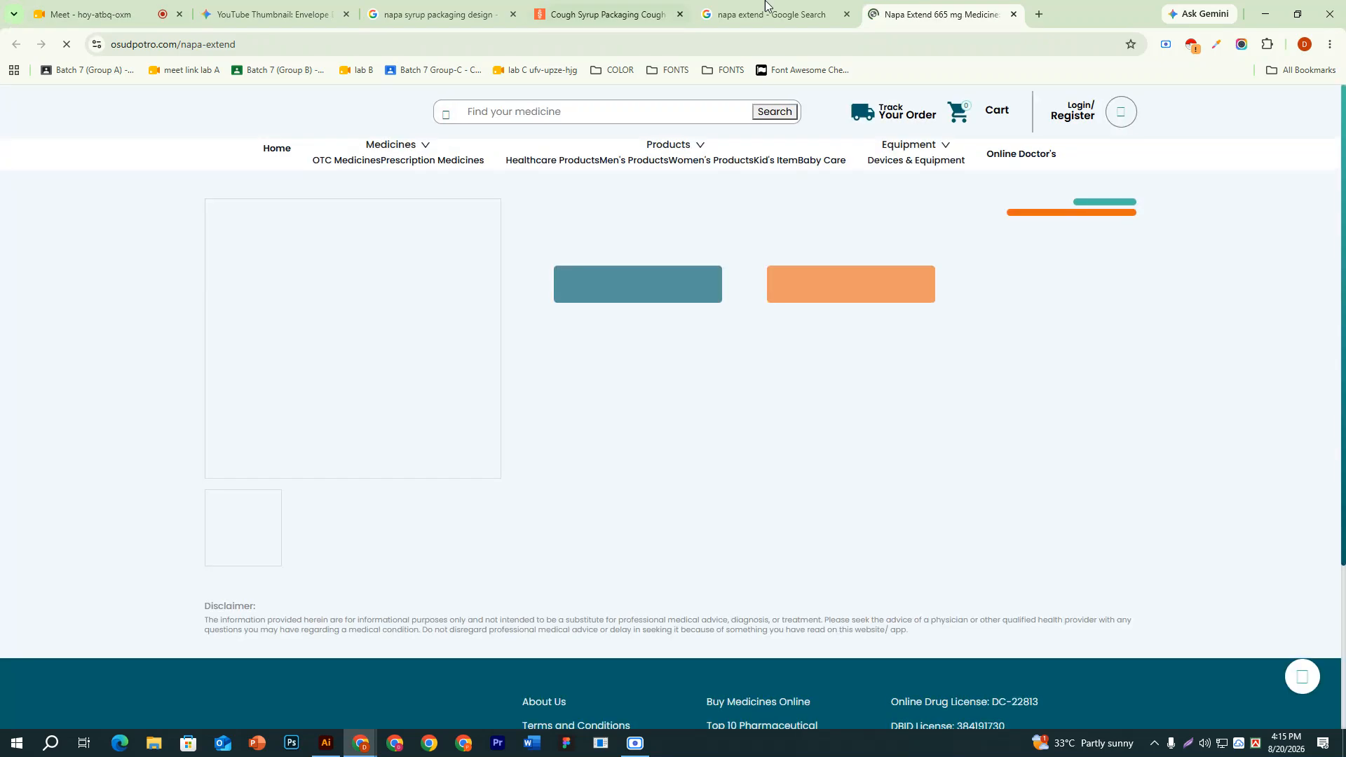
Search Google Images for "Napa Extra" in a new tab, examine the jibonmedical.com box photo and return to Illustrator.
click(1039, 14)
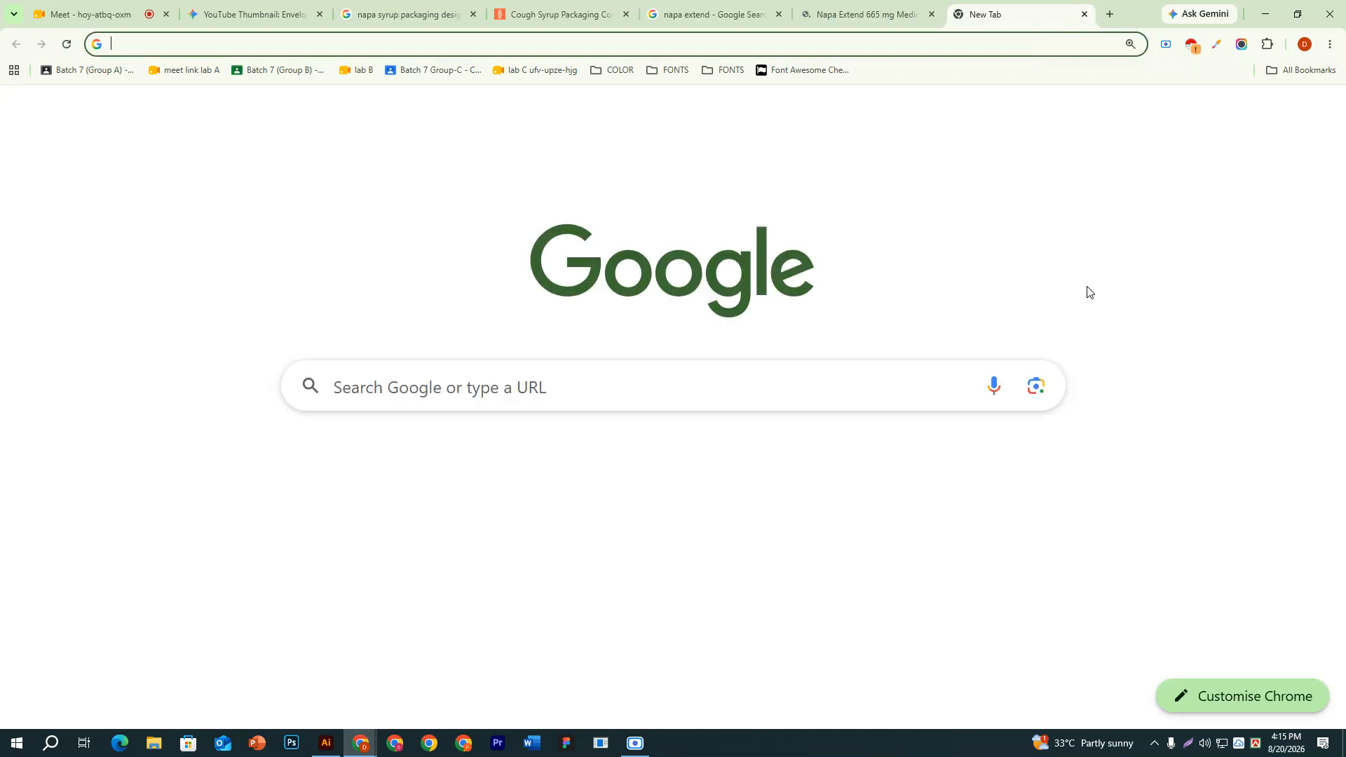
text(Napa)
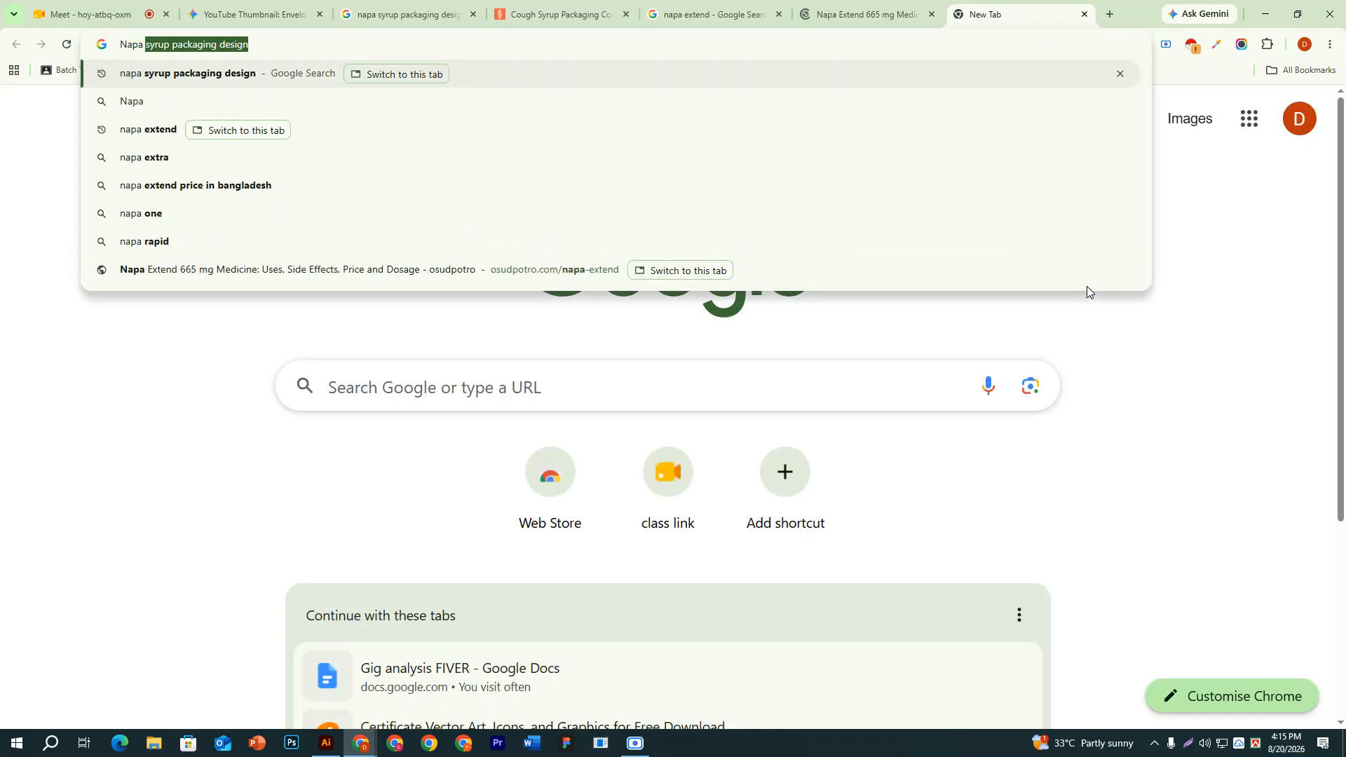
text( Extra)
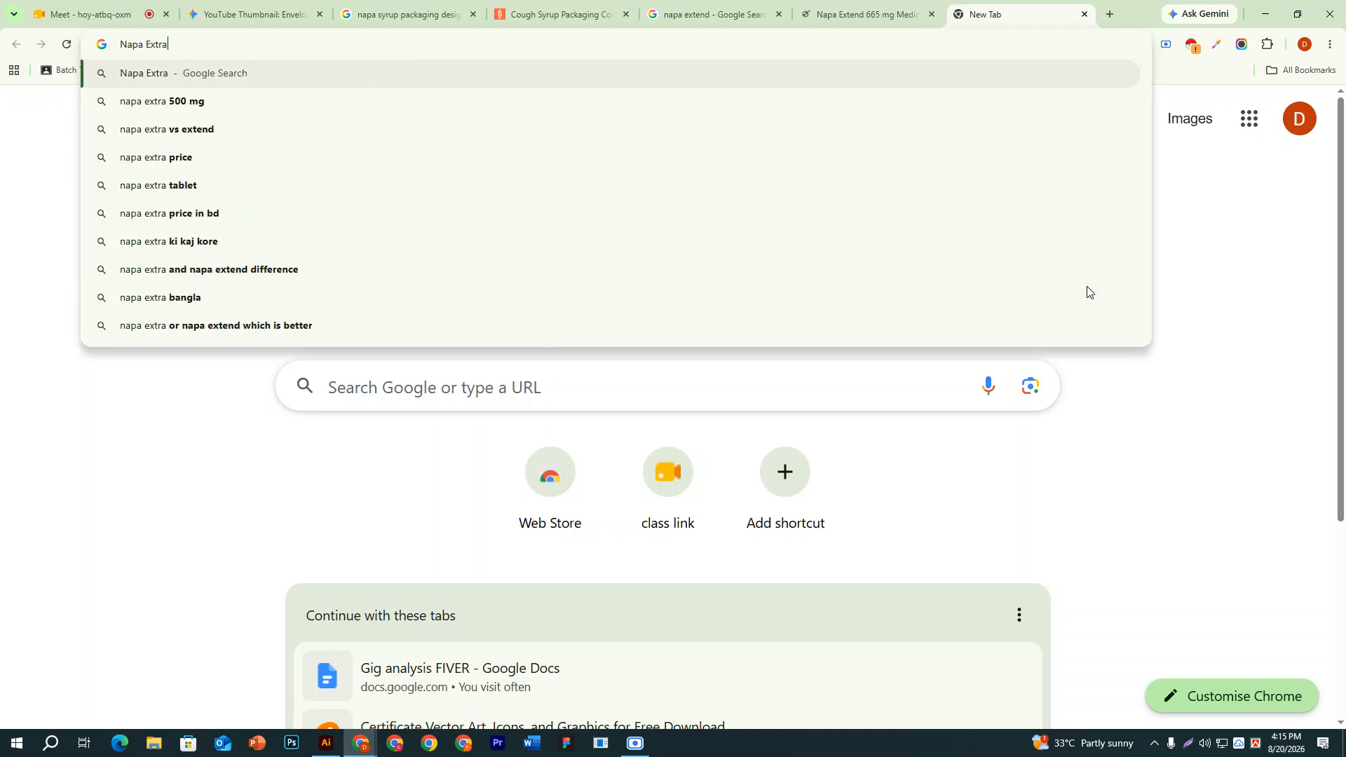
key(Return)
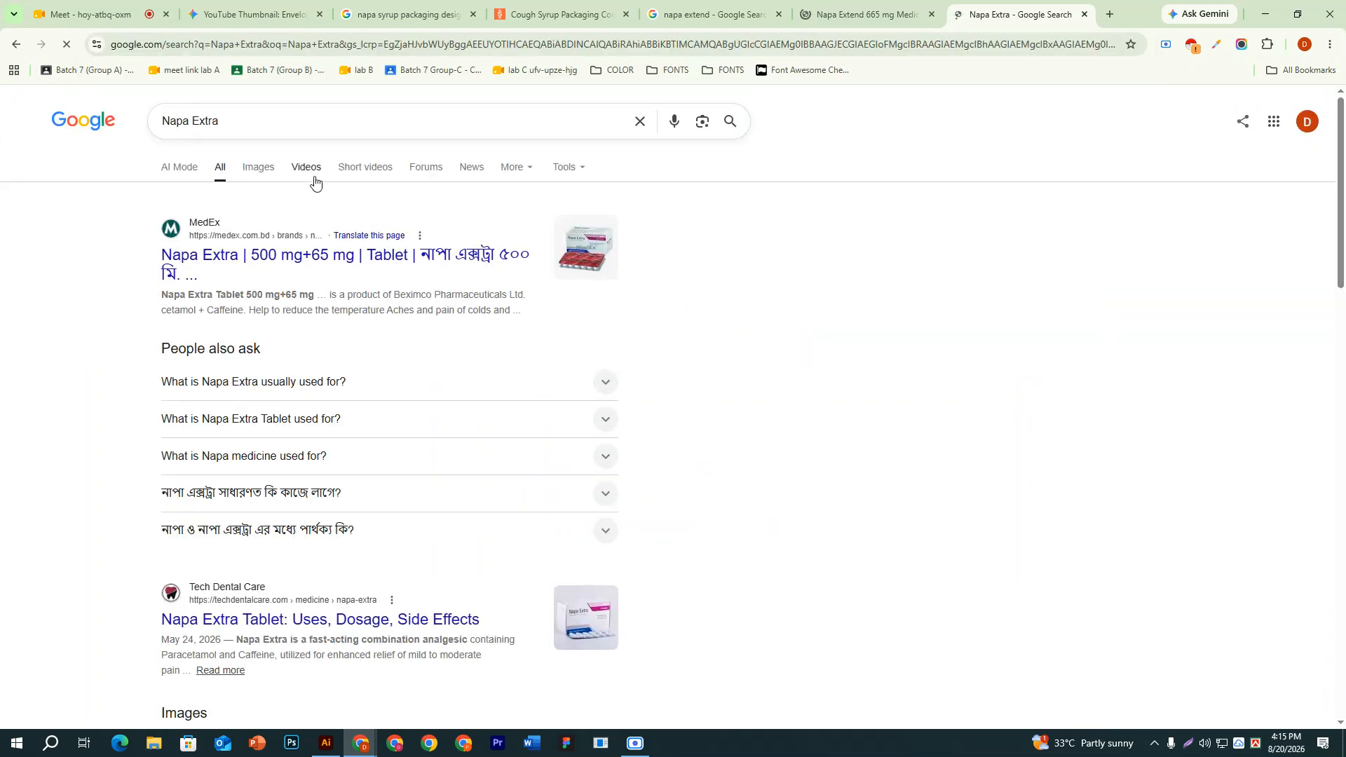
click(252, 169)
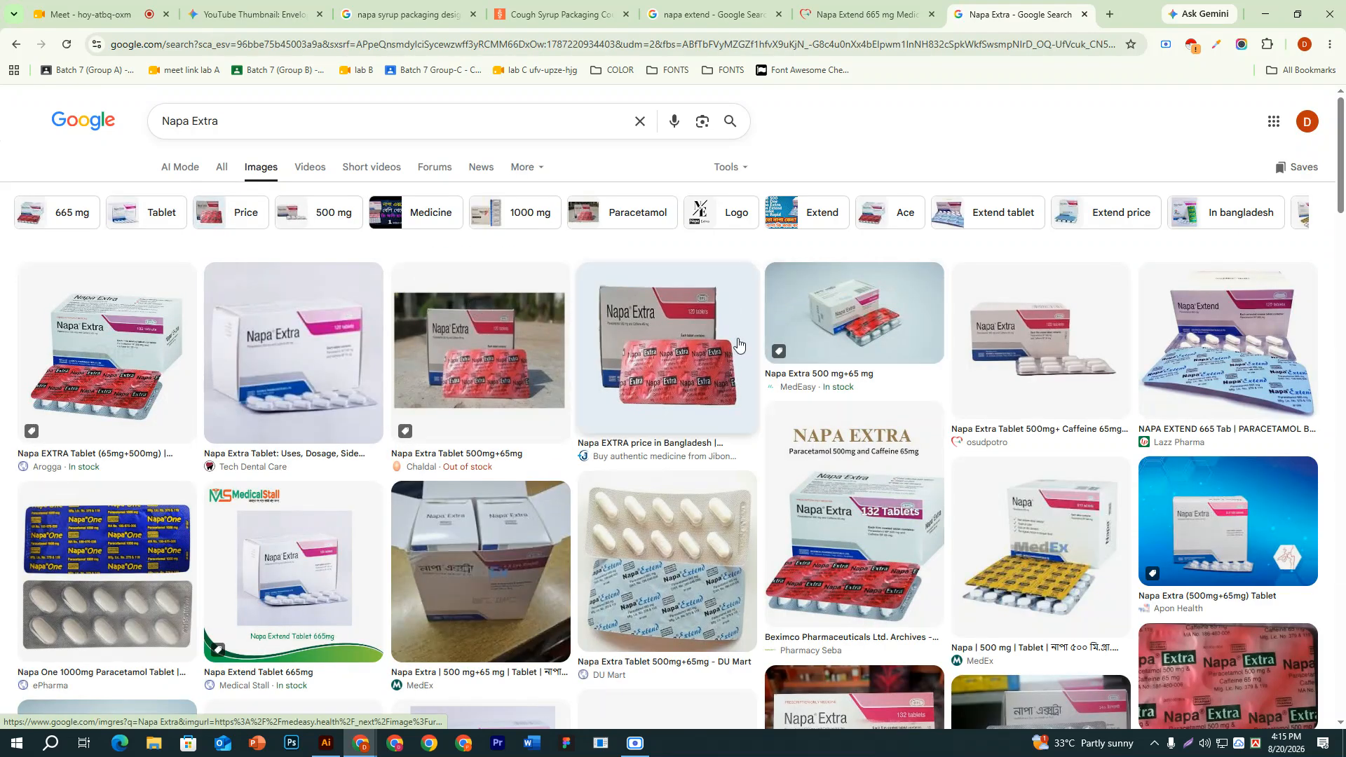
click(705, 362)
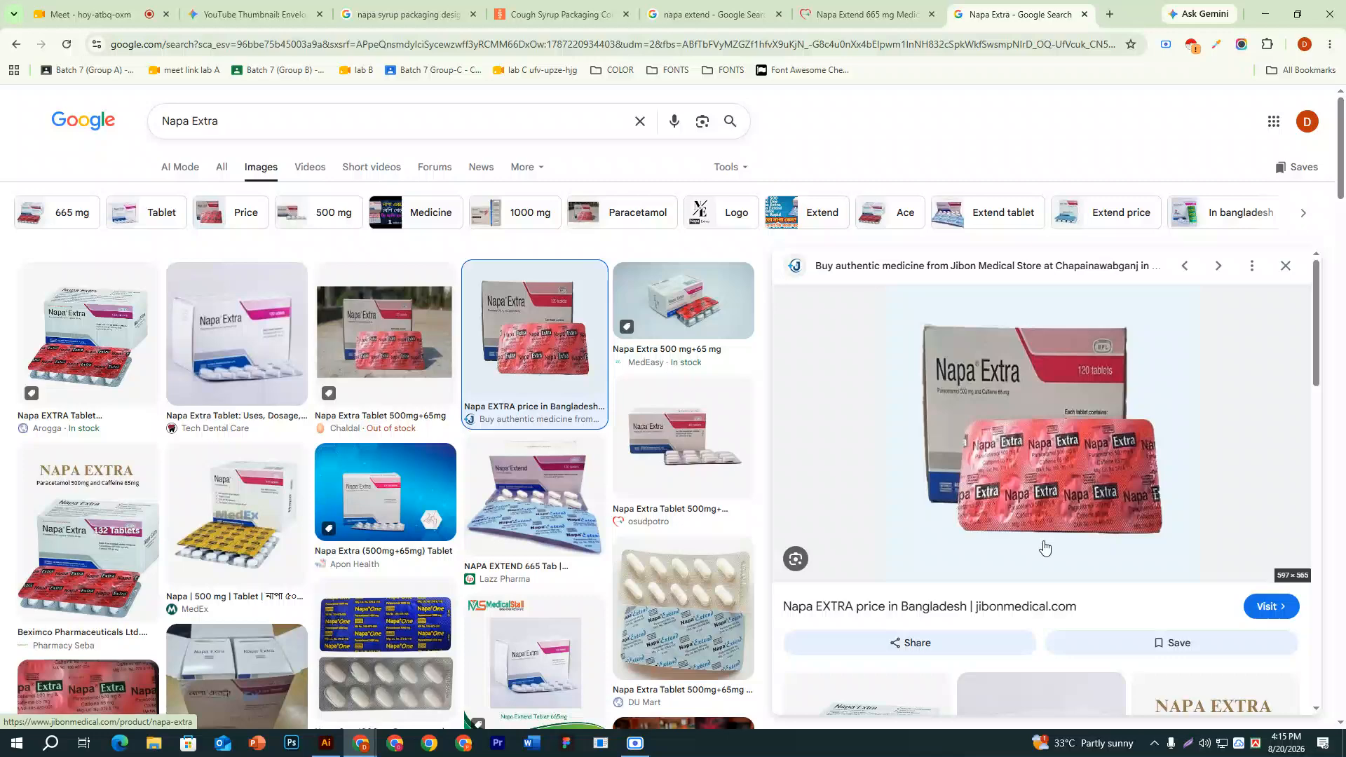
scroll(1004, 543, down, 3)
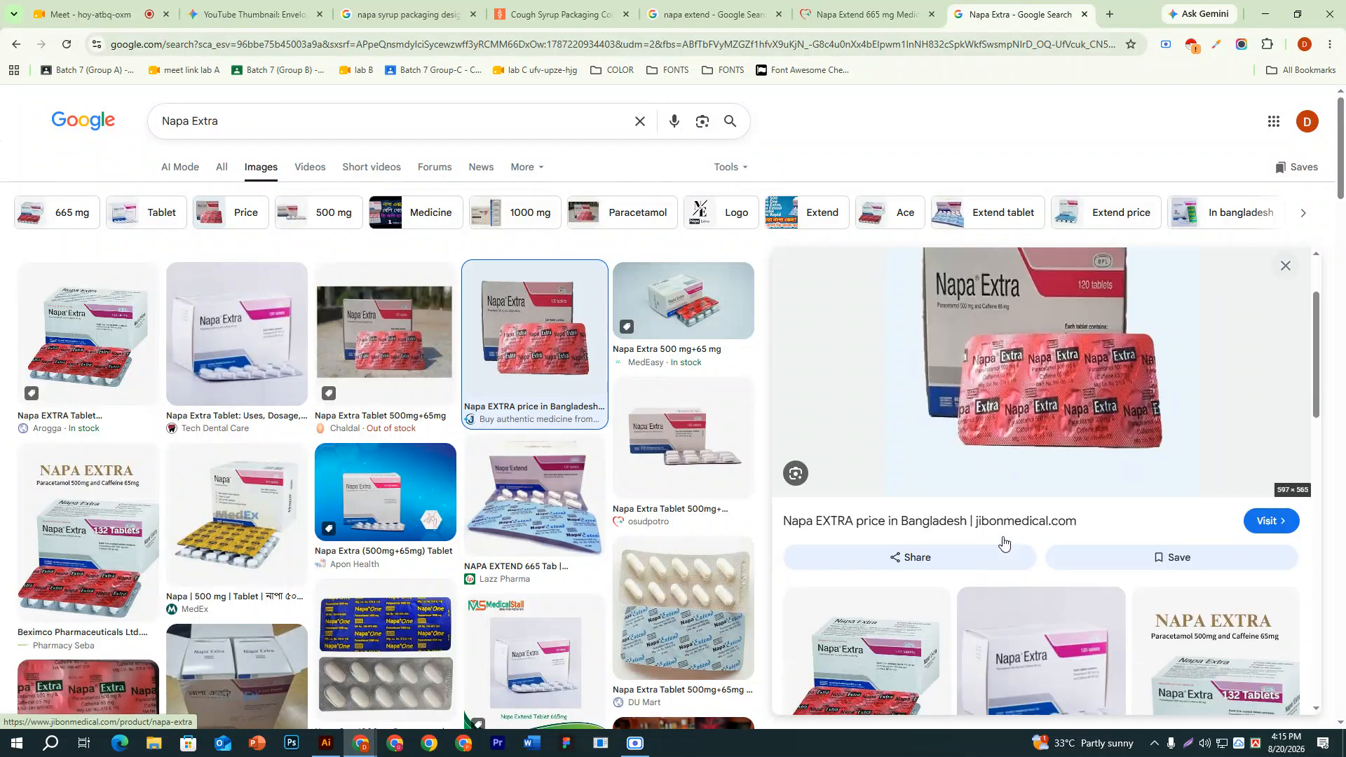
scroll(1004, 543, down, 1)
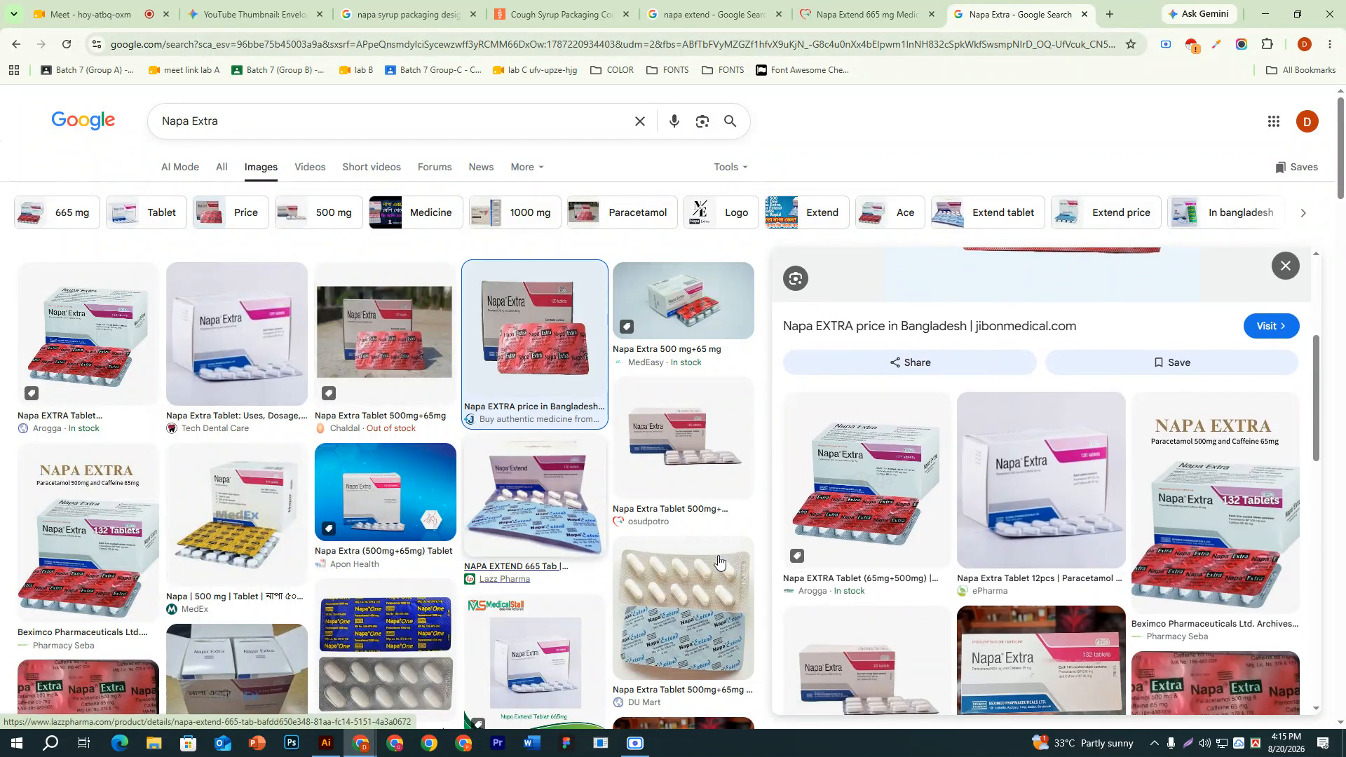
click(326, 743)
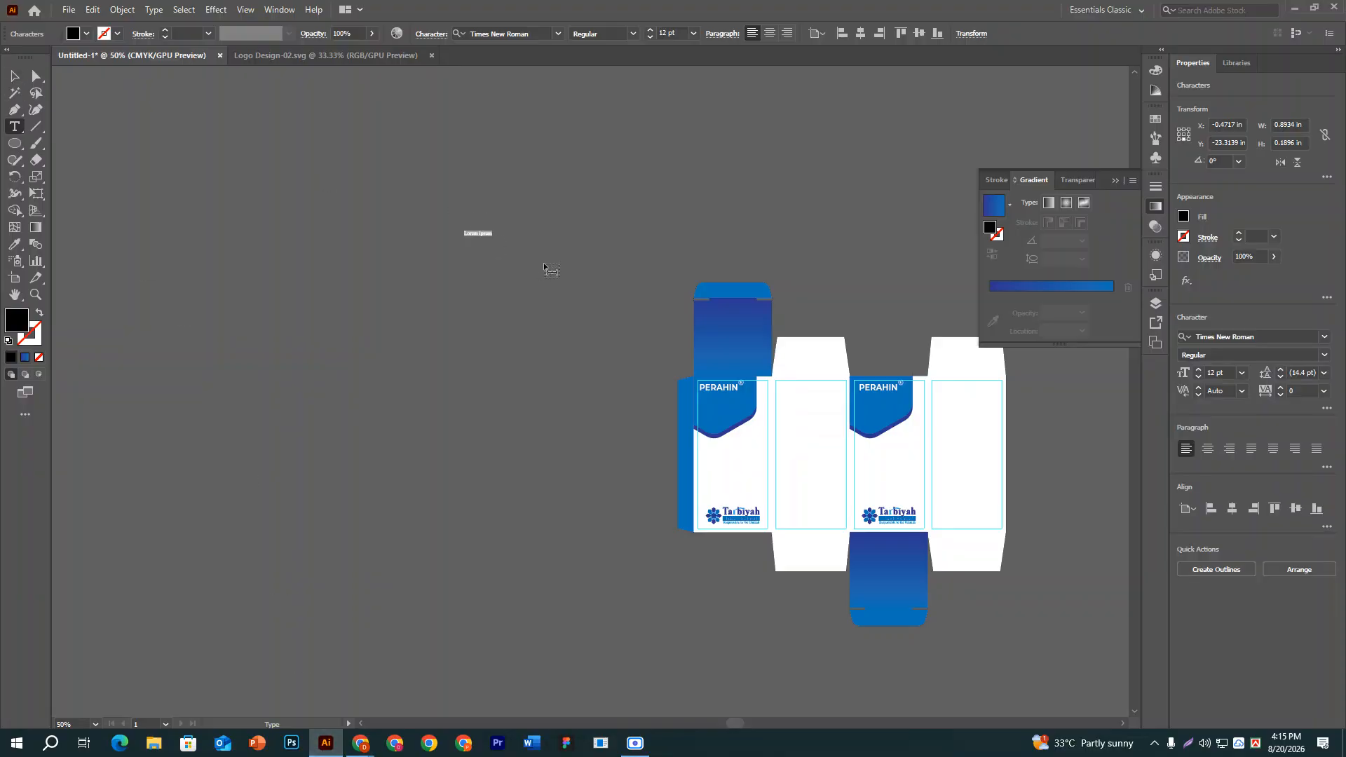
Replace the placeholder in the new text object with "Paracetemol 650mg".
key(BackSpace)
key(Escape)
key(ctrl+plus)
key(ctrl+plus)
key(ctrl+plus)
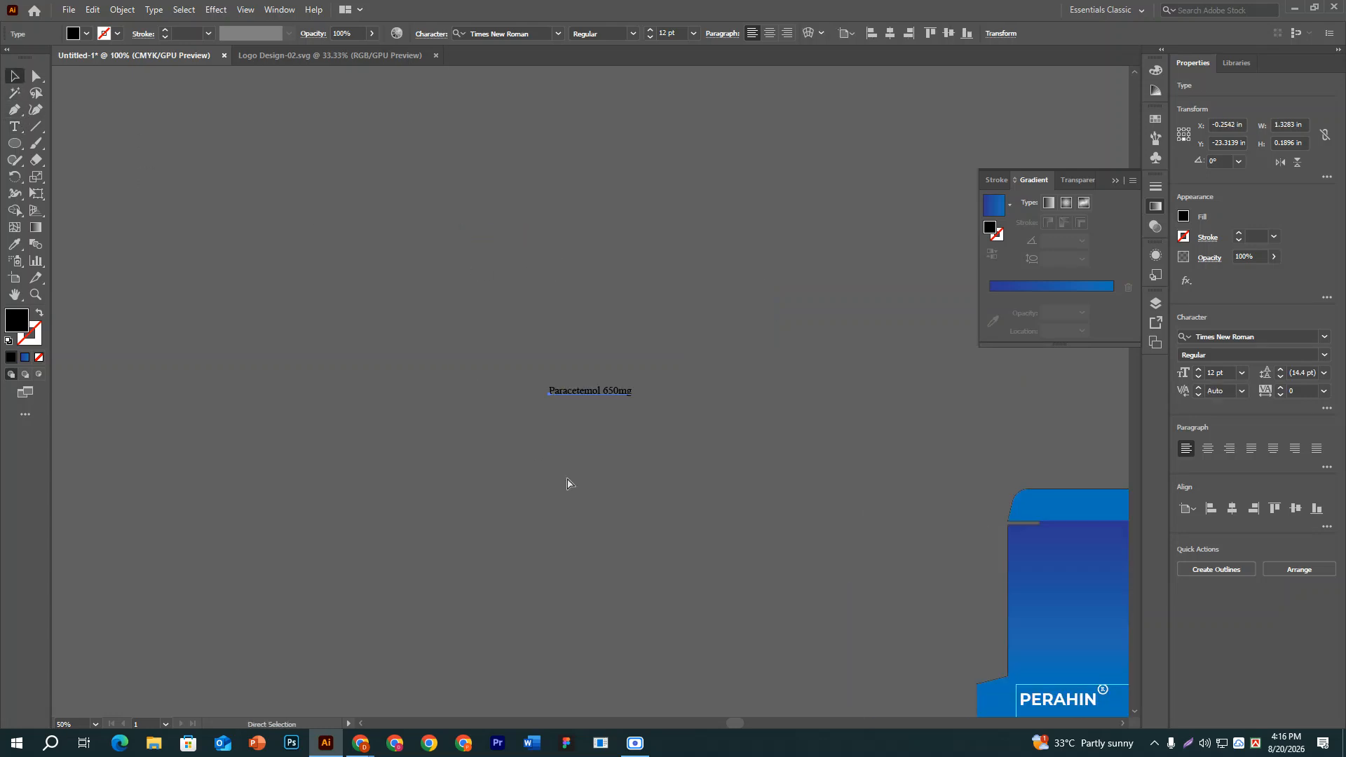
Insert a space before "mg" so the text reads "Paracetemol 650 mg".
drag(824, 529, 455, 376)
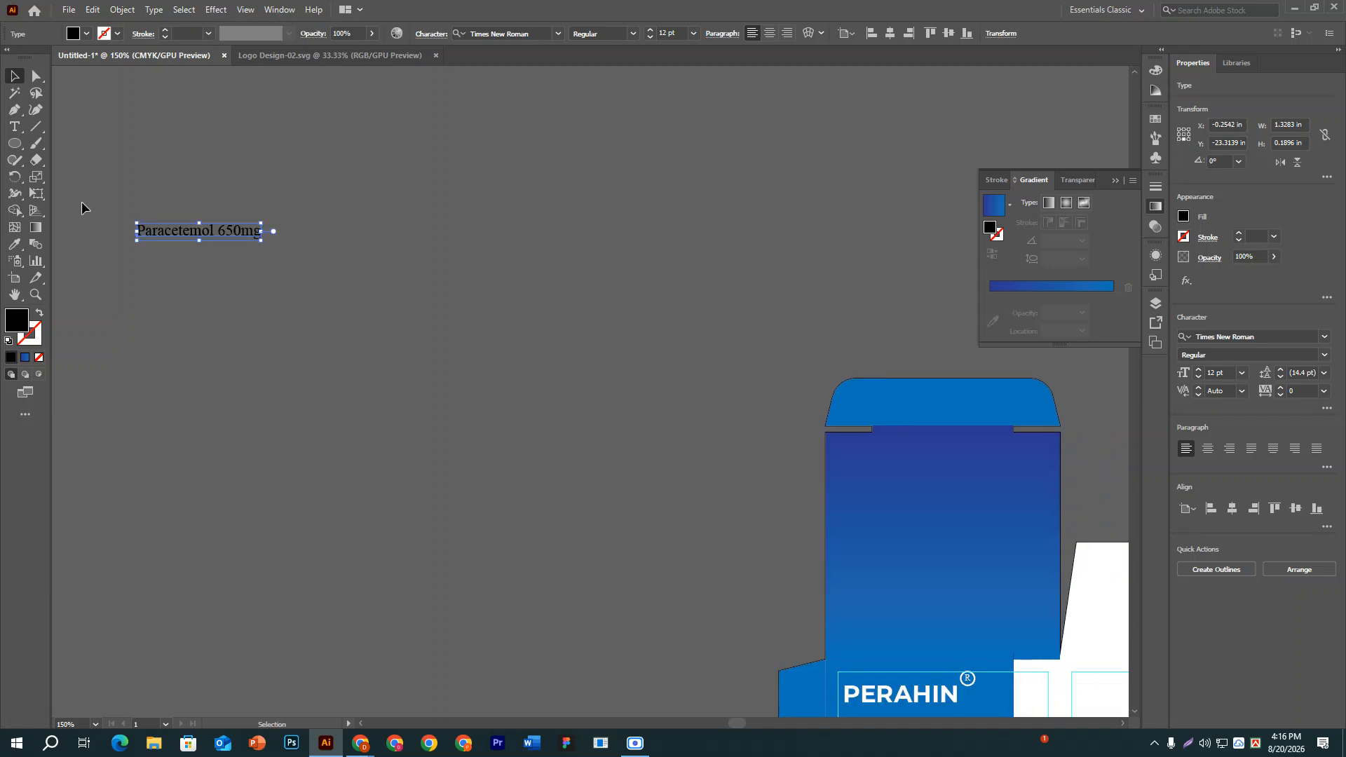
click(11, 128)
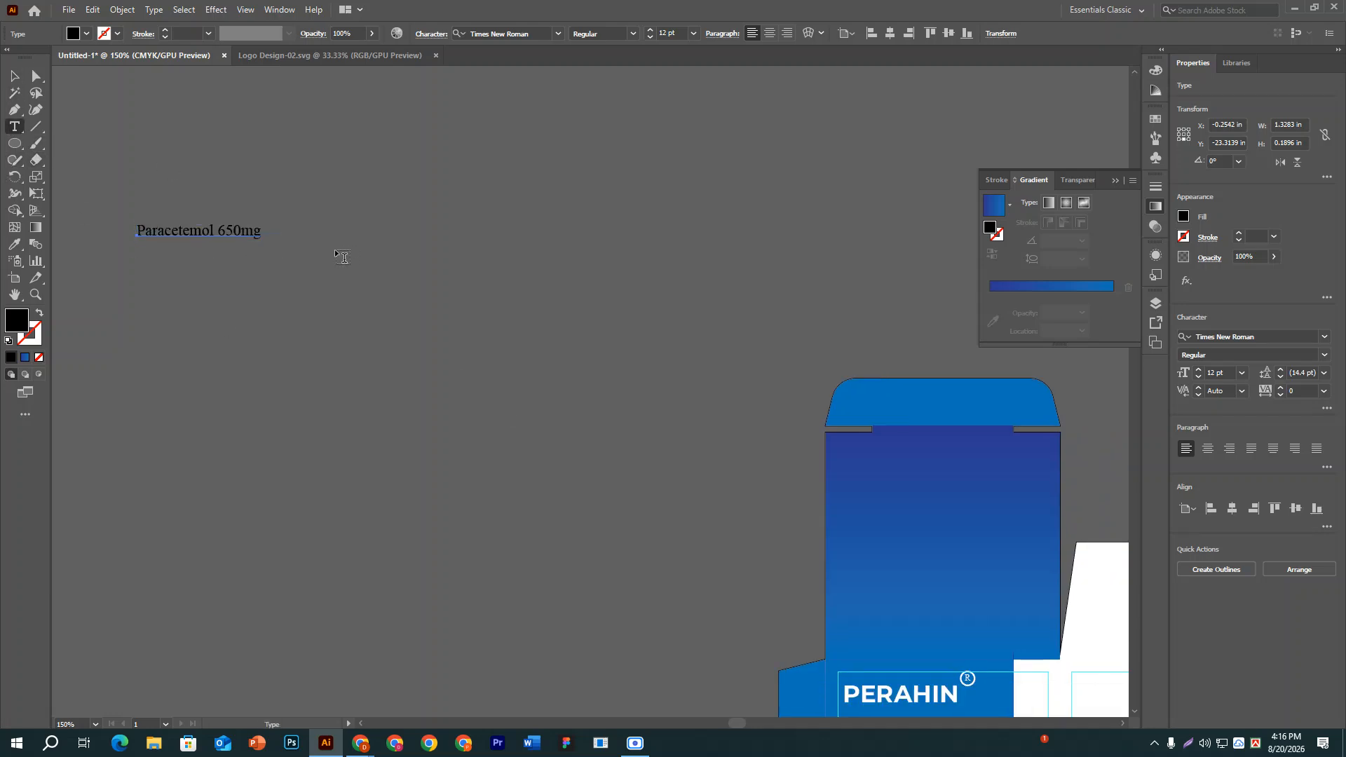
click(244, 232)
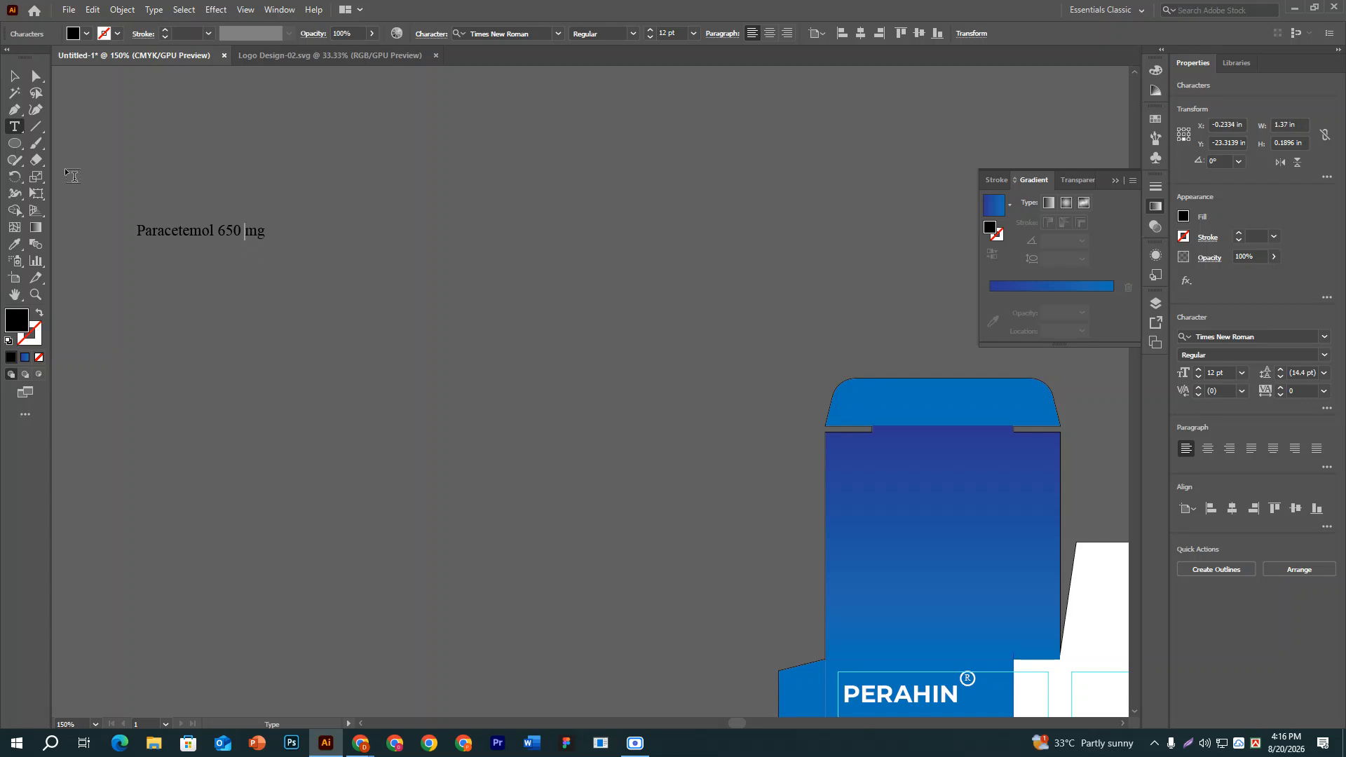
click(14, 76)
click(381, 243)
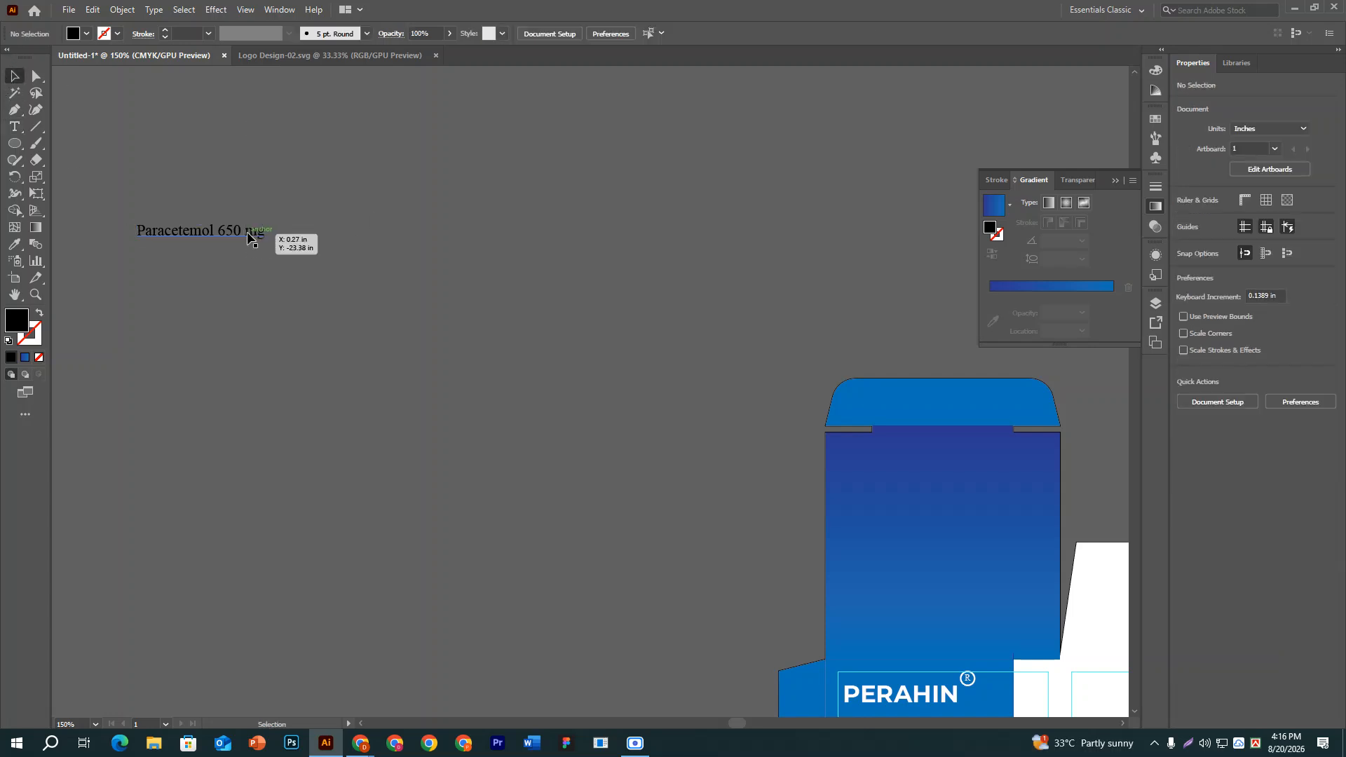
Add a second line reading "Caffeine 65 mg" to the Paracetemol text.
click(14, 127)
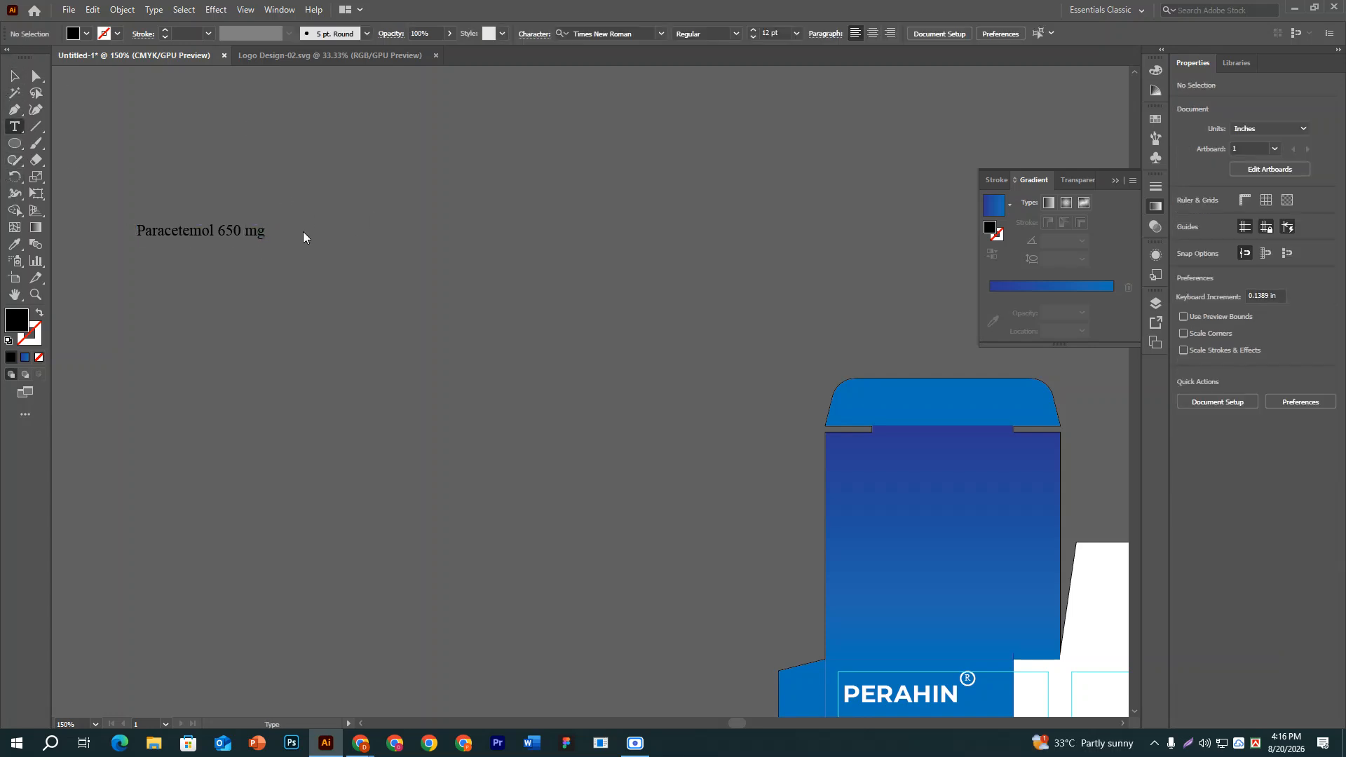
click(264, 228)
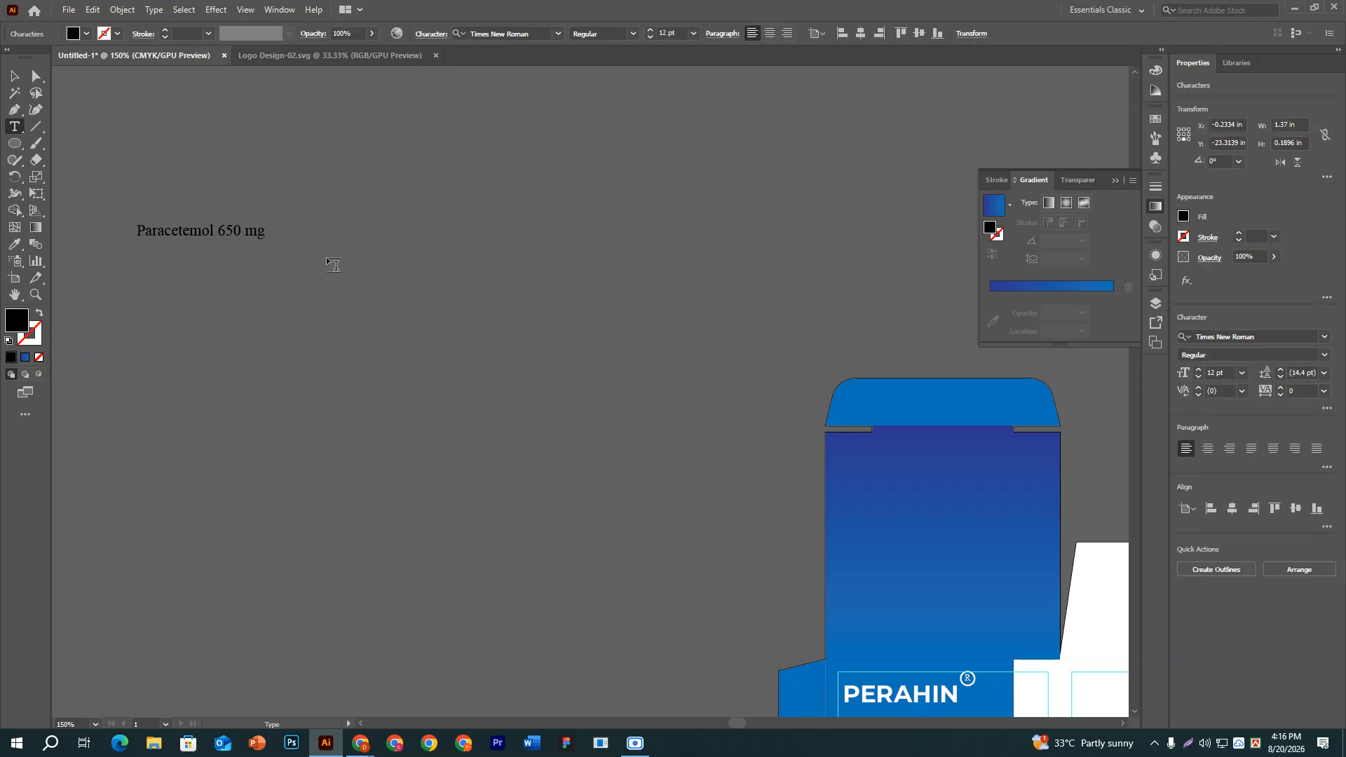
text(.)
key(BackSpace)
key(Return)
text(Caffeine 65 mg)
click(14, 75)
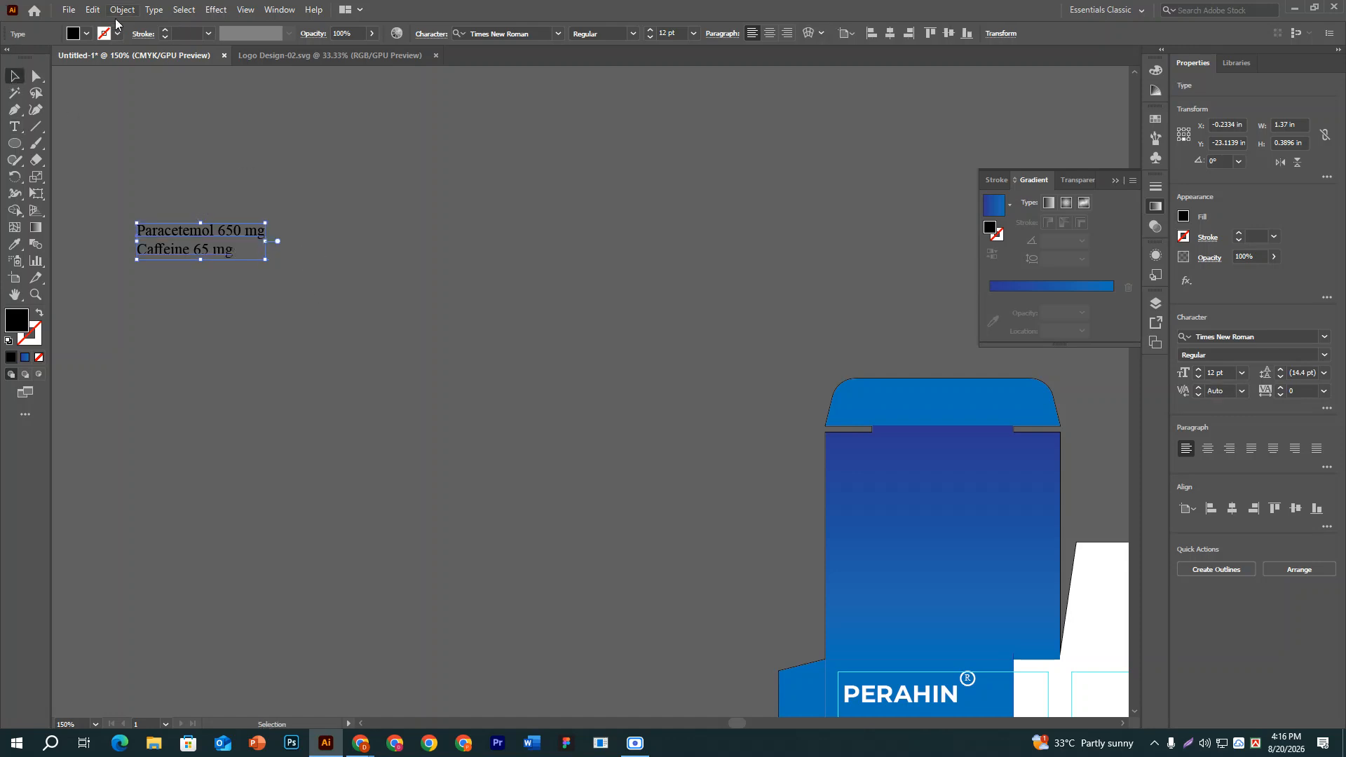
Set the fill colour of the two-line ingredient text to white.
click(86, 33)
click(29, 58)
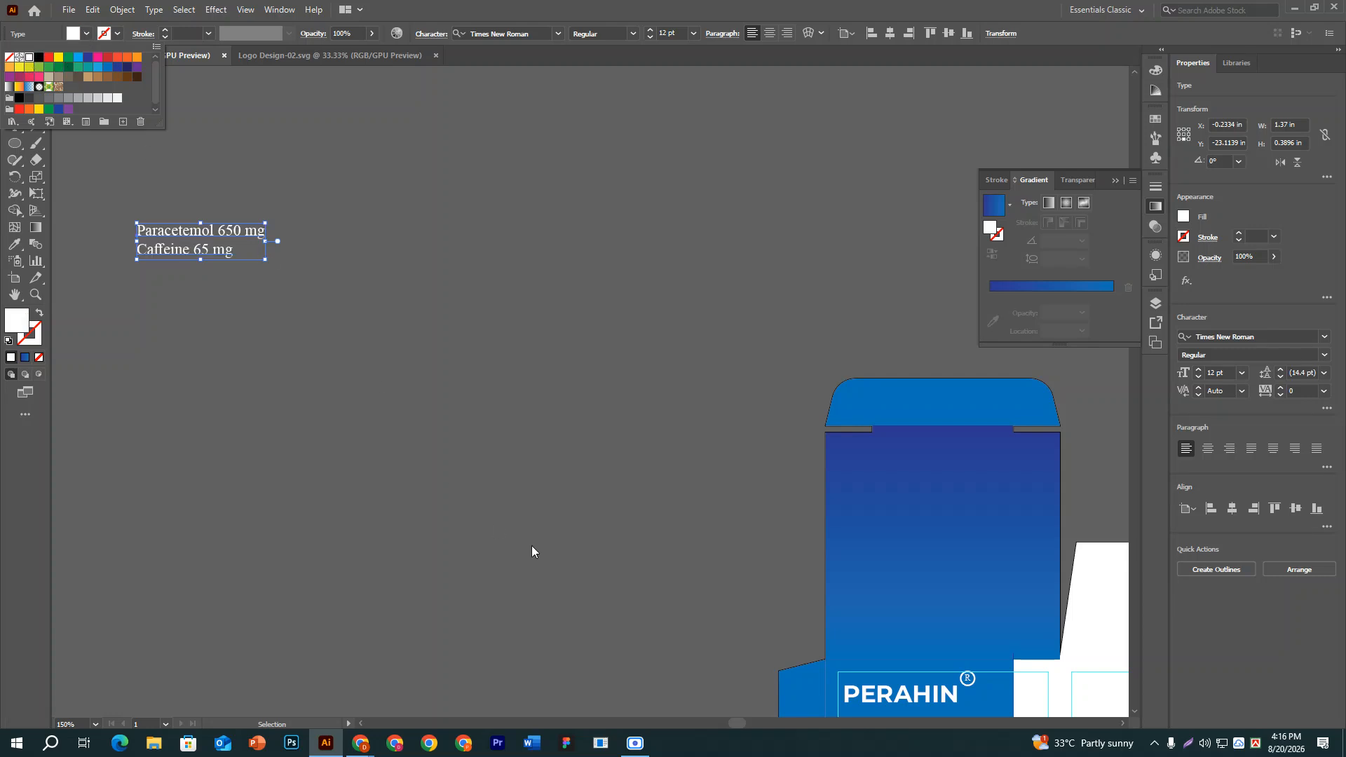
click(448, 472)
Scale the ingredient text to about 9.29 pt and place it directly beneath PERAHIN on the first panel's blue shape.
drag(448, 472, 714, 325)
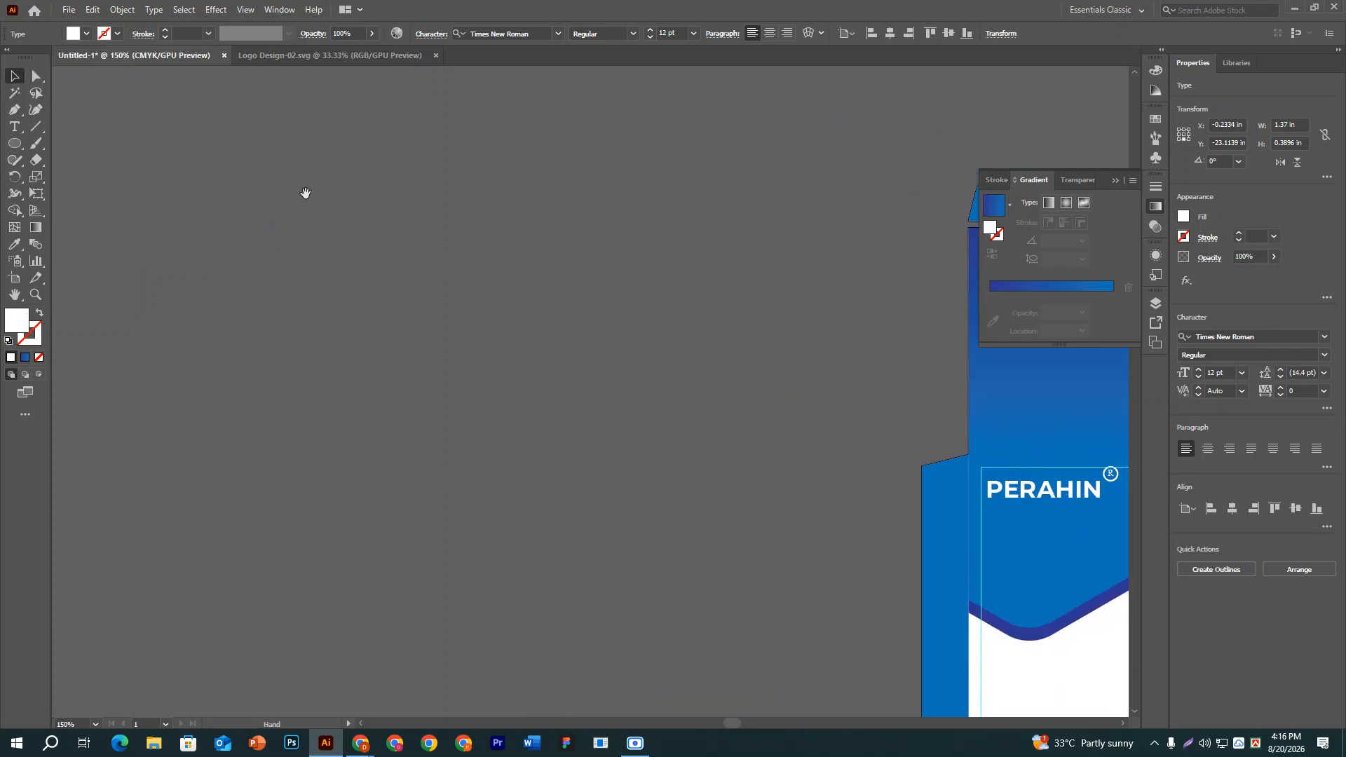
drag(305, 193, 371, 272)
drag(422, 108, 493, 339)
click(318, 403)
click(507, 353)
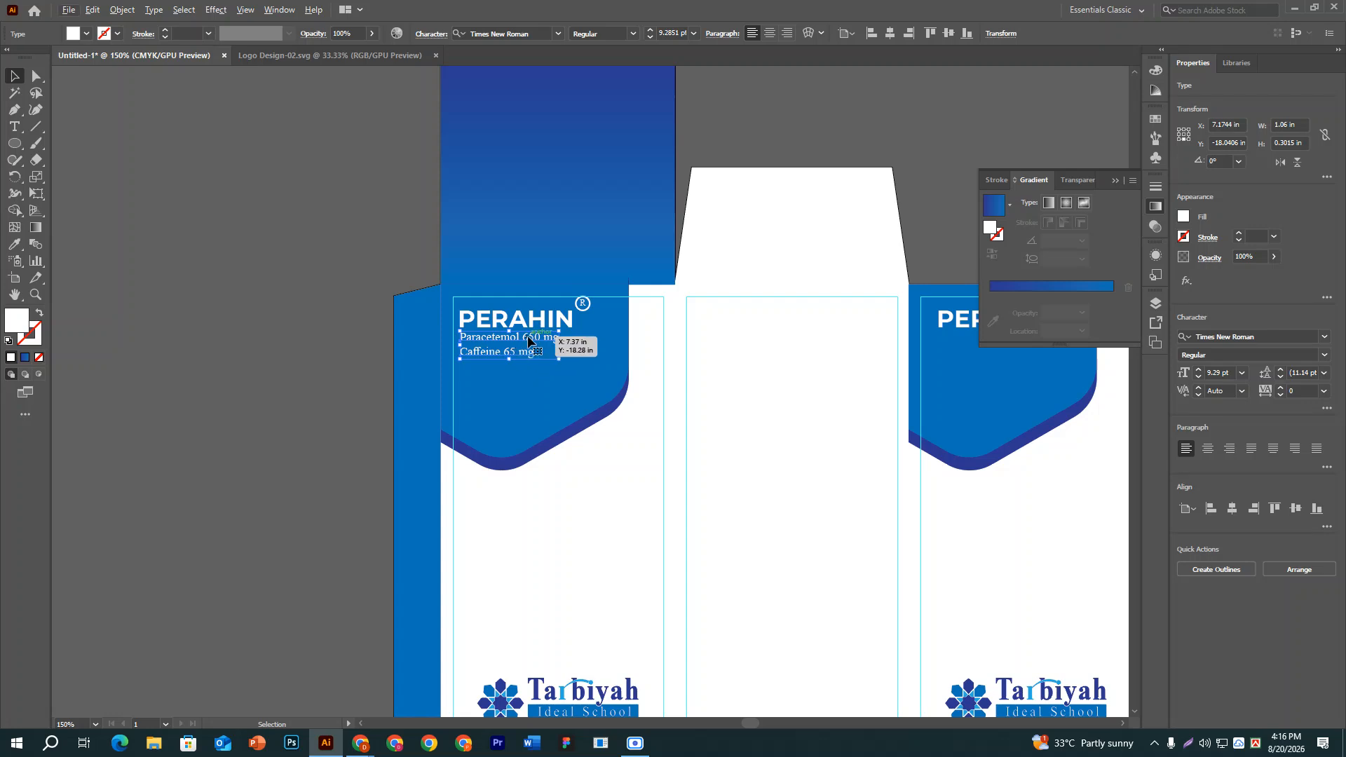
Shift the ingredient text slightly down to leave a small gap beneath PERAHIN on the first panel.
key(shift+Down)
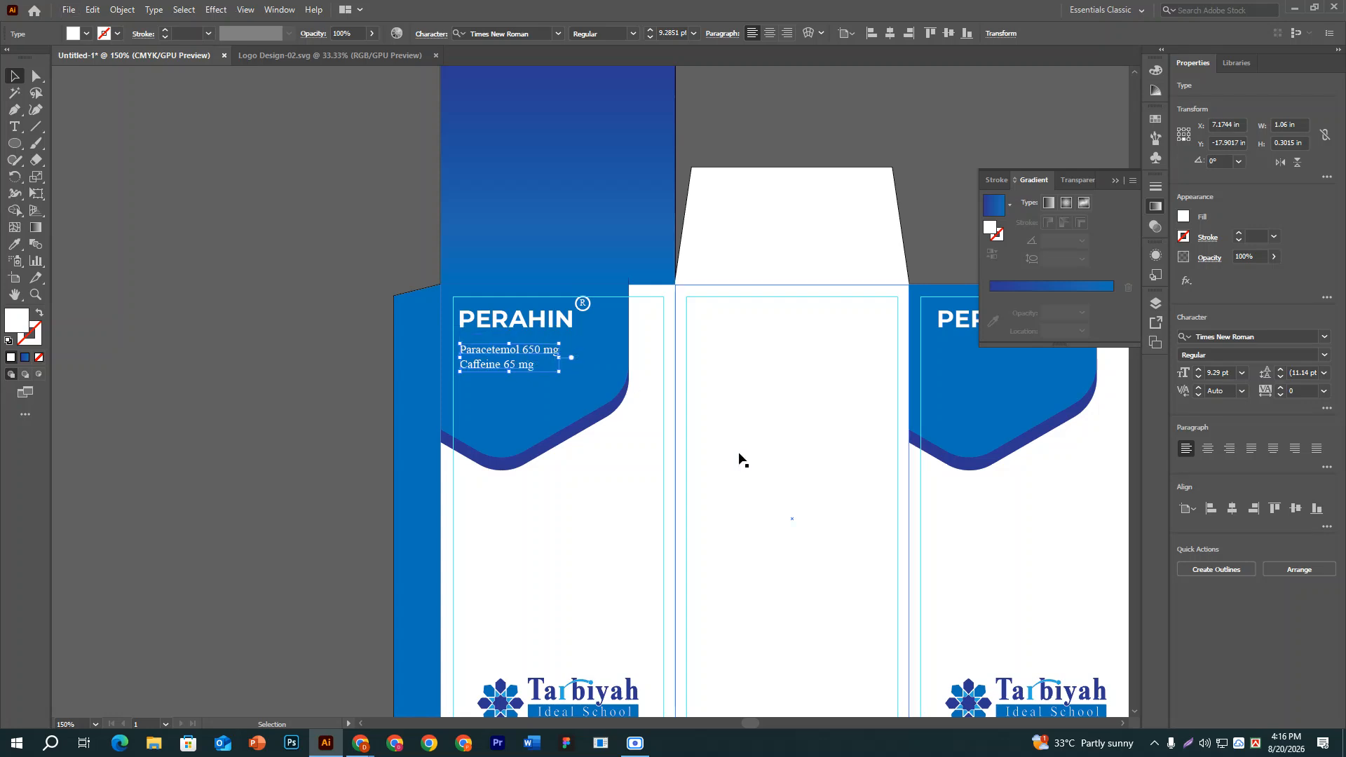
key(shift+Up)
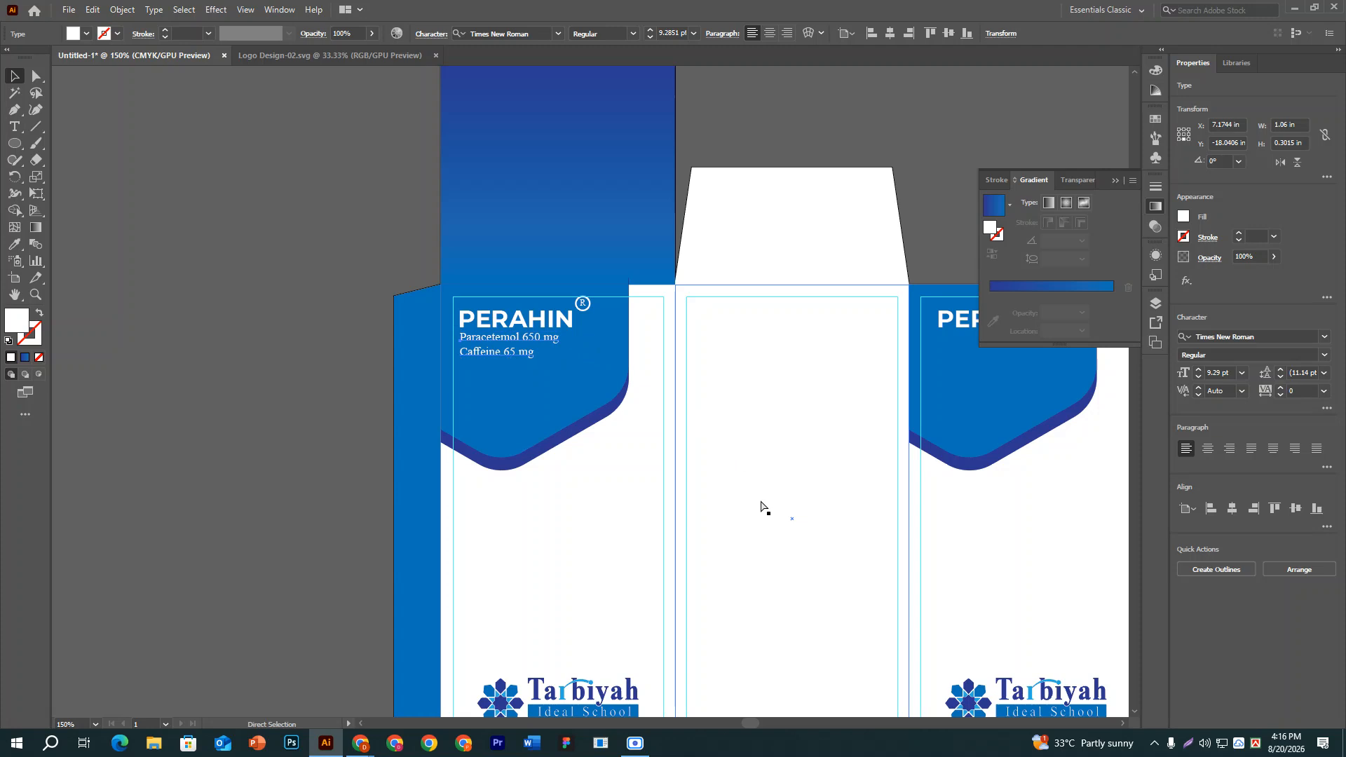
key(ctrl+equal)
drag(778, 520, 535, 450)
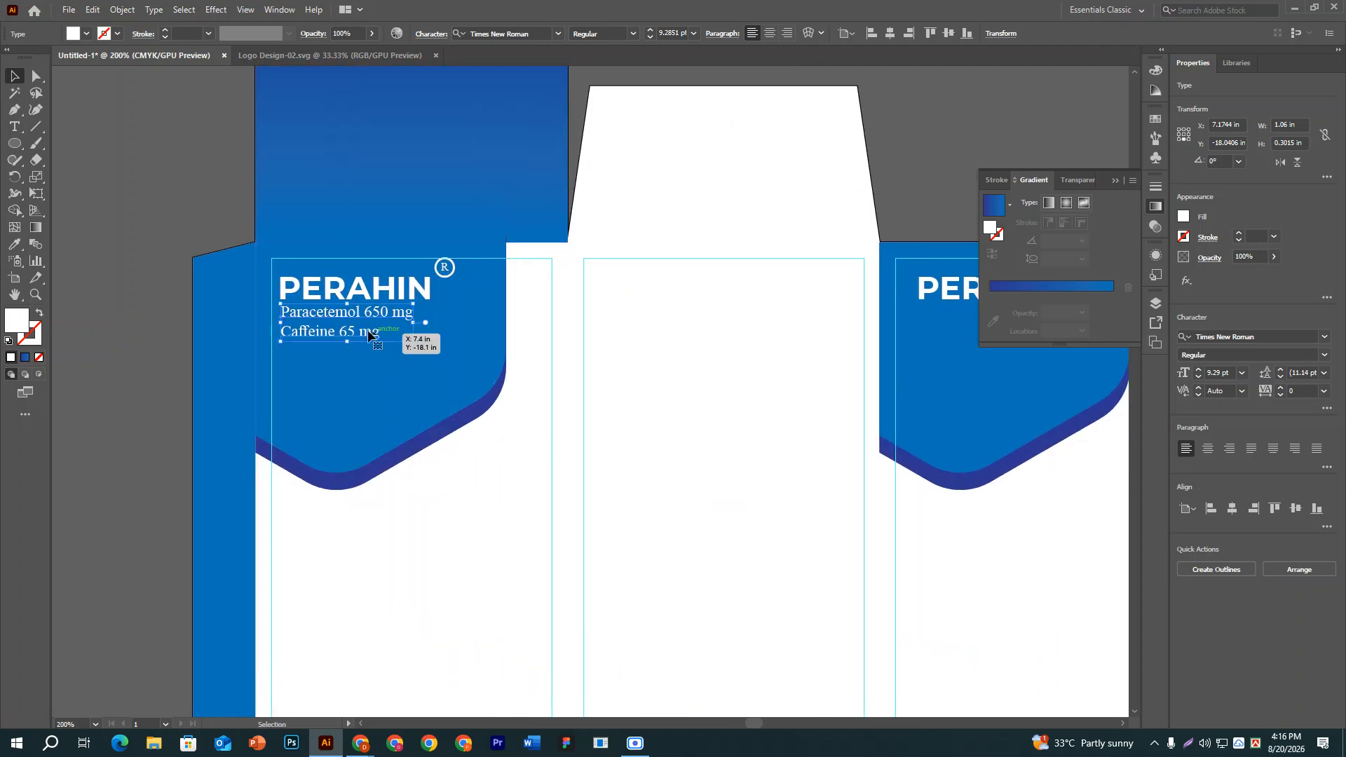
drag(354, 315, 352, 327)
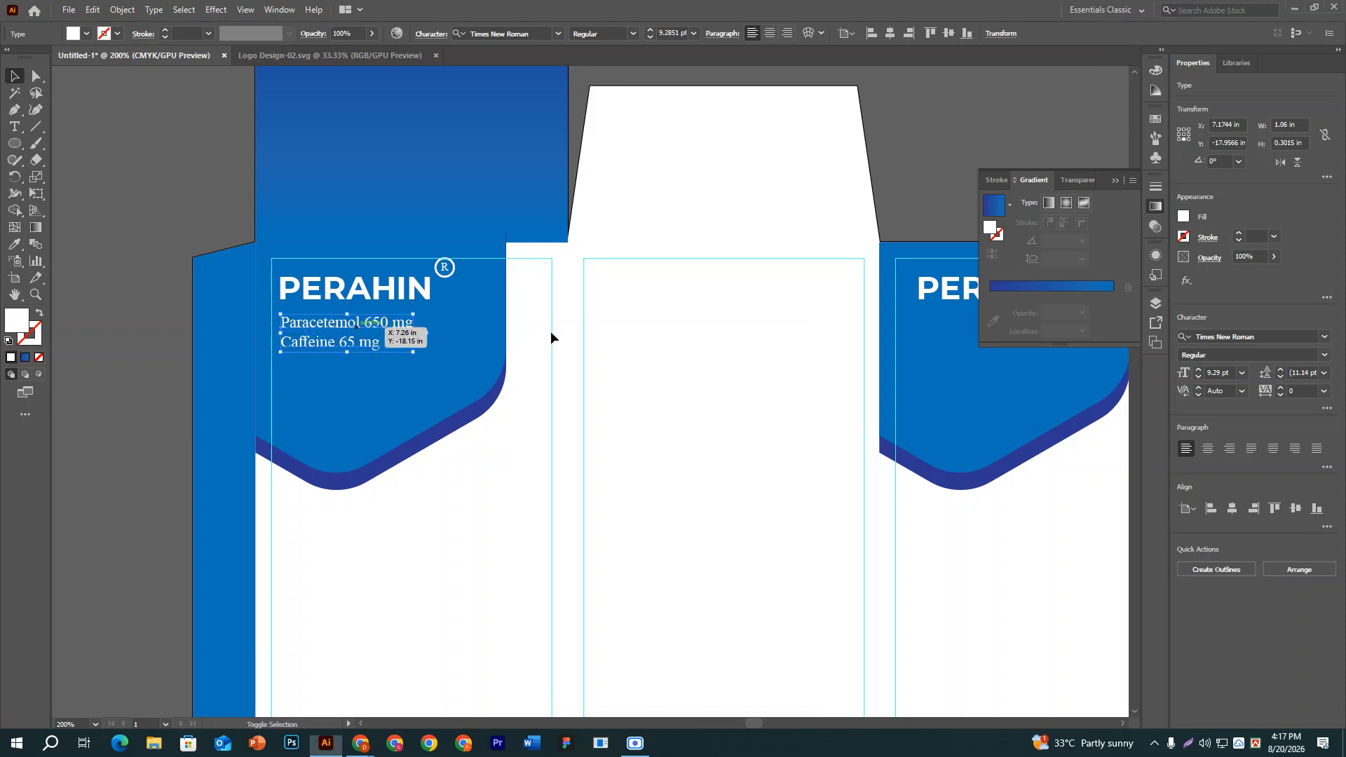
Duplicate the two-line ingredient text onto the third panel and align it beneath PERAHIN on the blue shape.
drag(332, 326, 989, 332)
drag(912, 427, 732, 436)
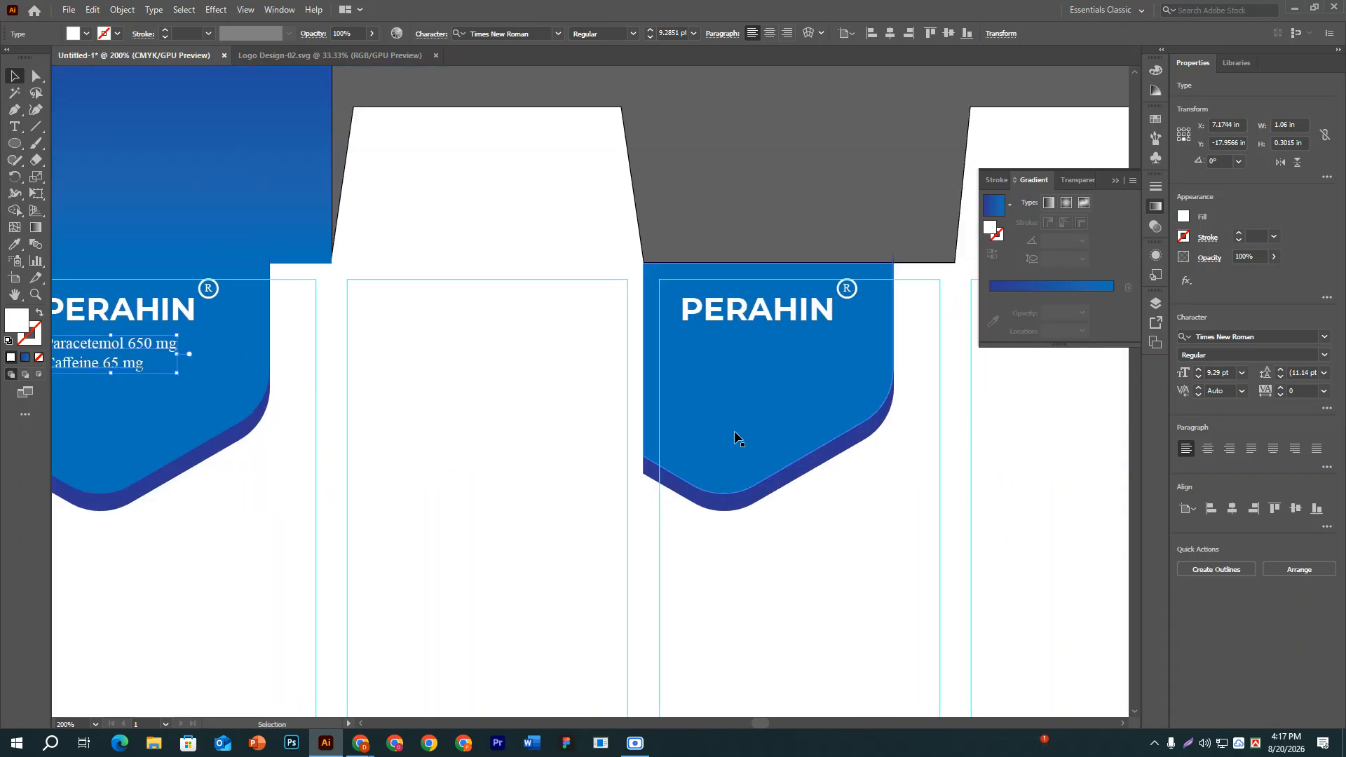
key(ctrl+minus)
drag(992, 540, 736, 451)
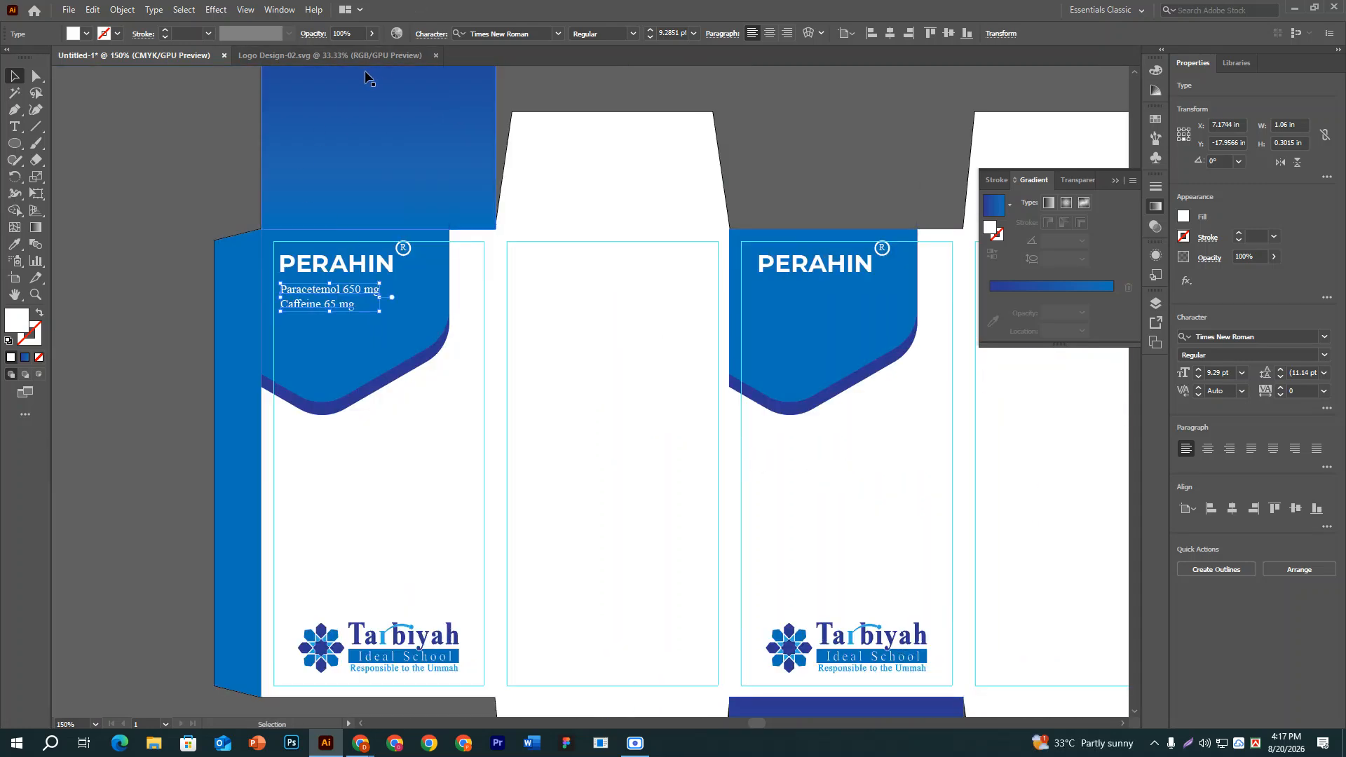
drag(294, 290, 774, 302)
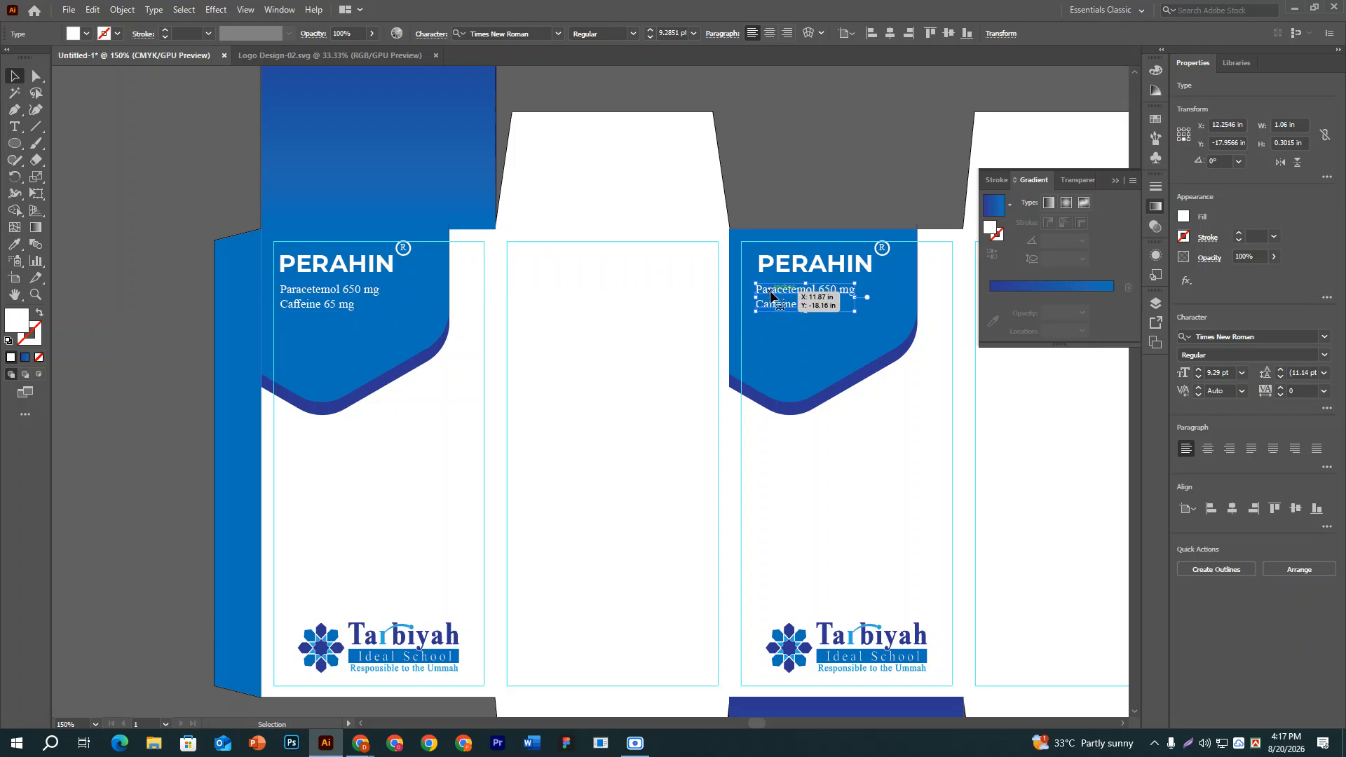
drag(773, 300, 772, 290)
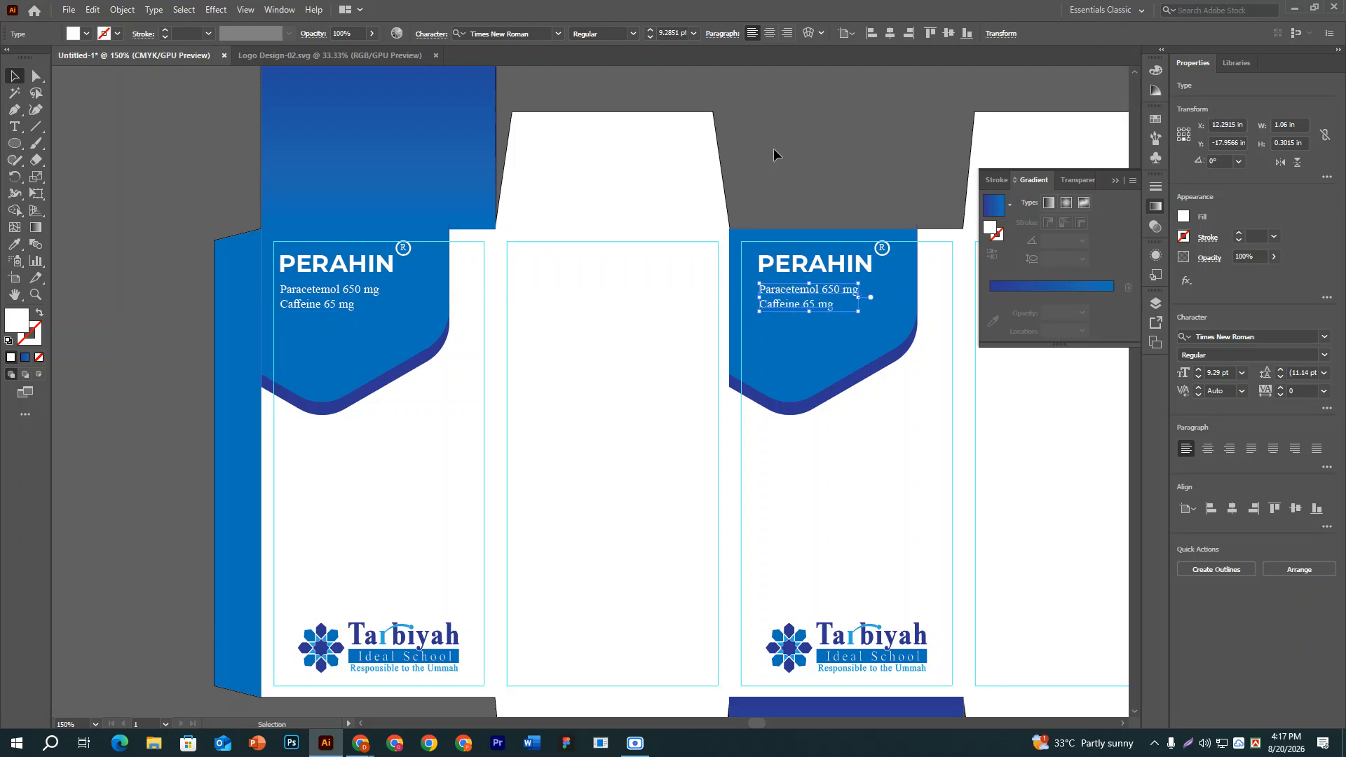
click(865, 412)
key(ctrl+minus)
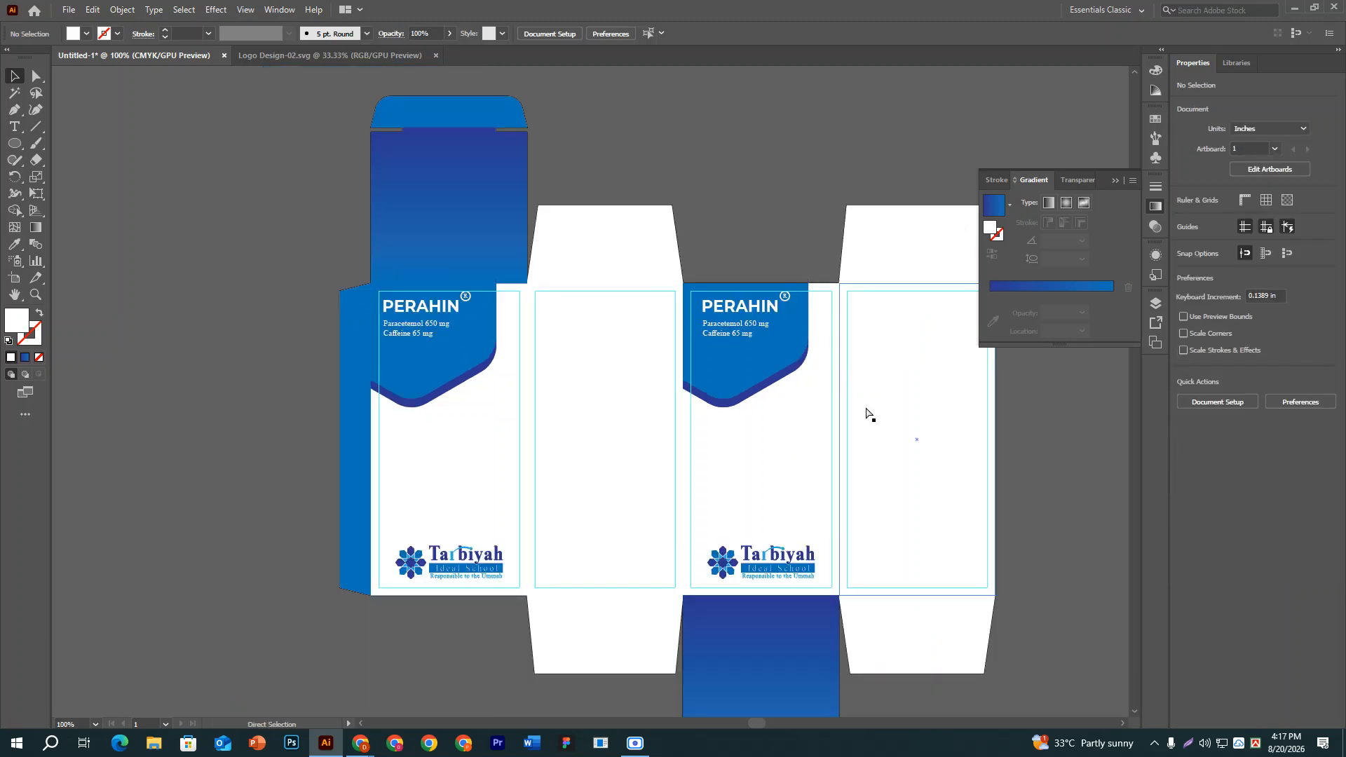
key(ctrl+minus)
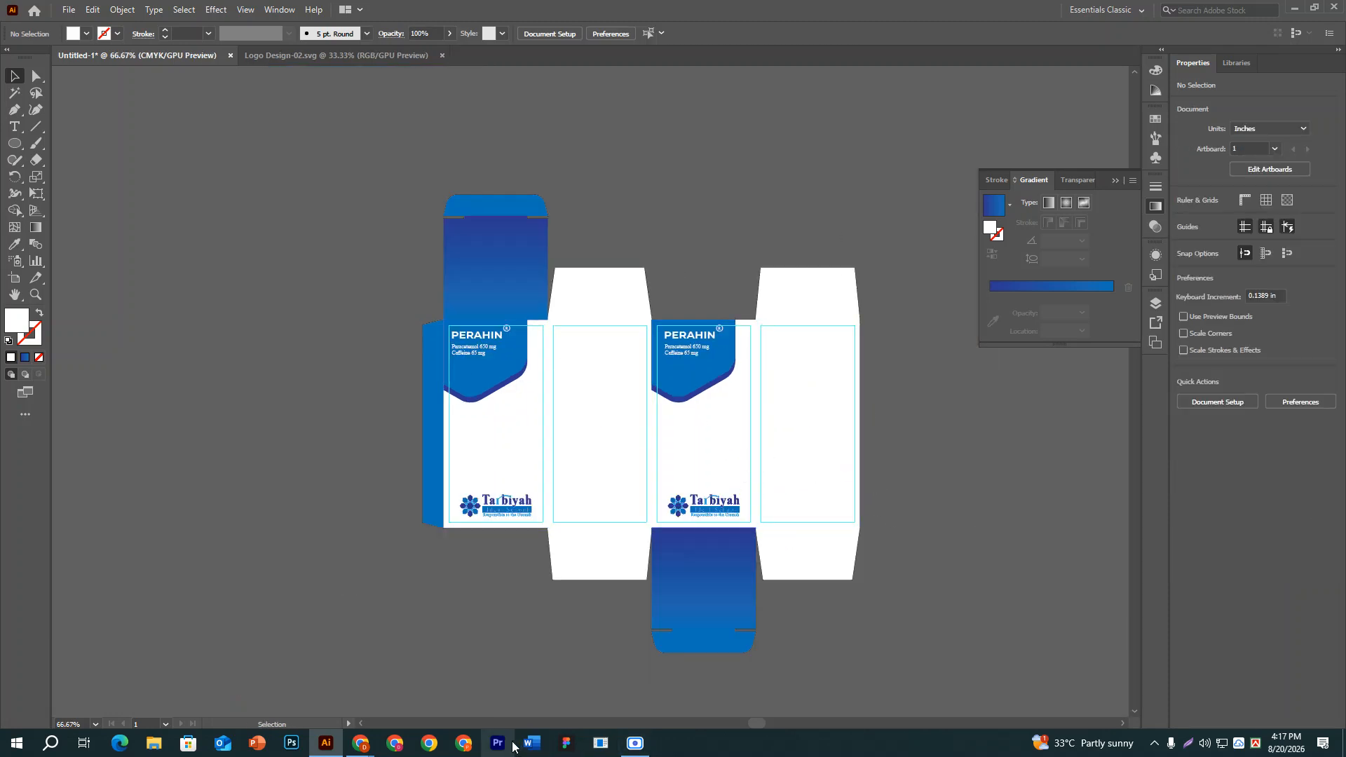
Switch to Chrome and return to the Shutterstock results for syrup box design to browse reference layouts.
mouse_move(348, 743)
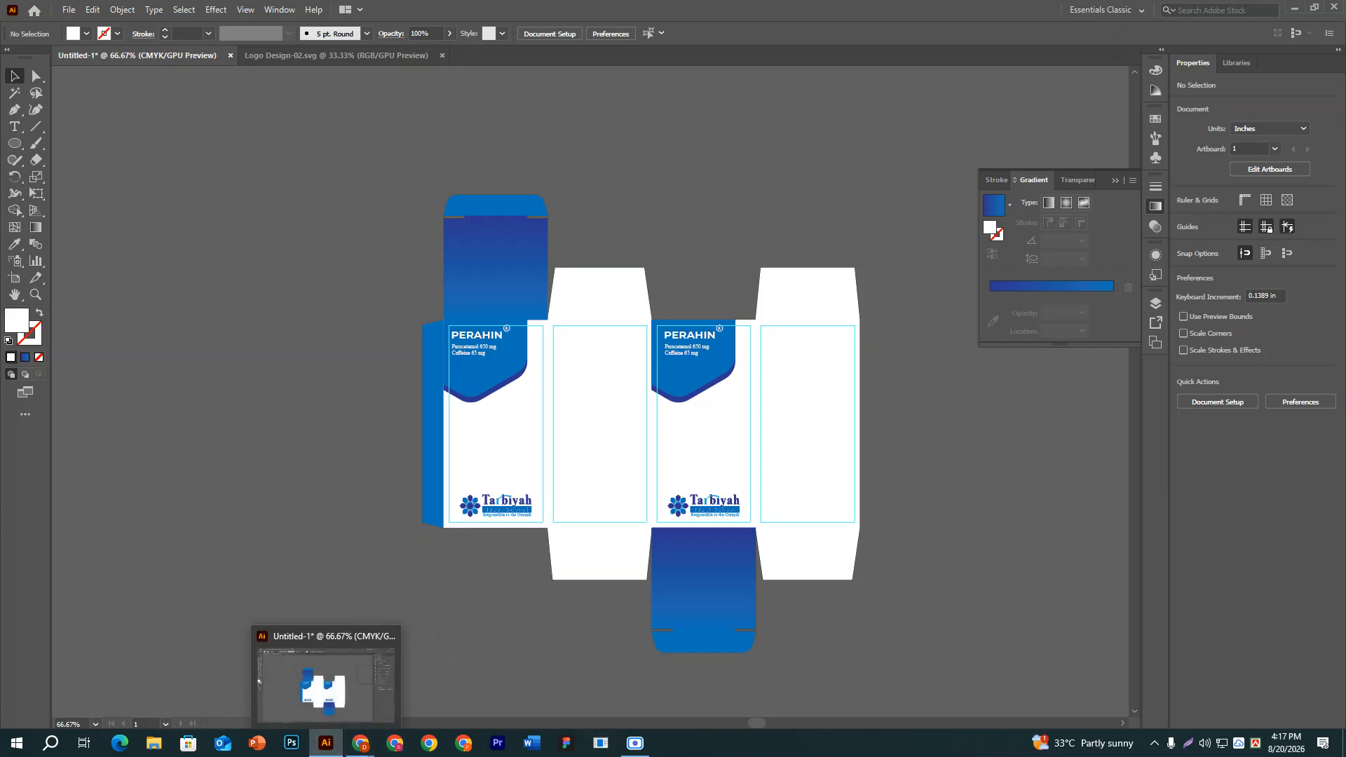
click(363, 749)
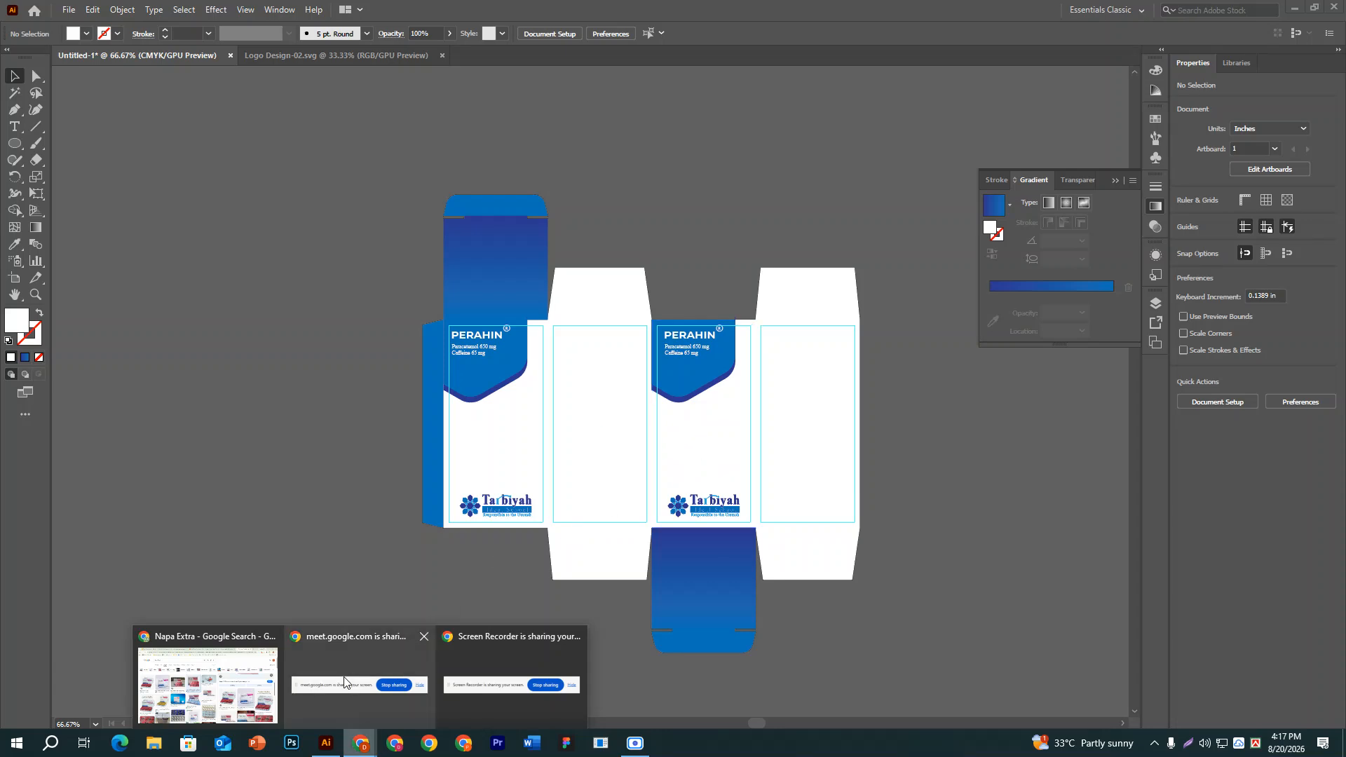
click(210, 708)
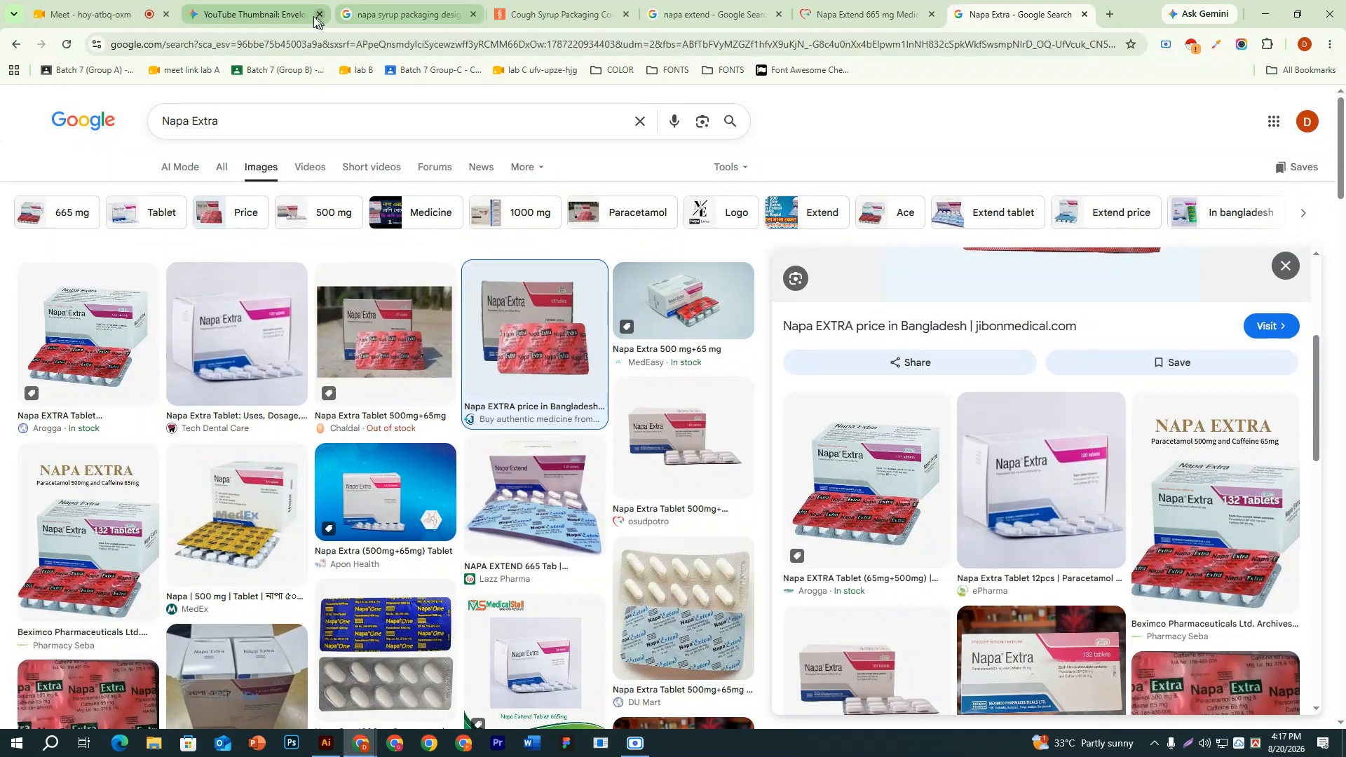
click(561, 14)
click(689, 10)
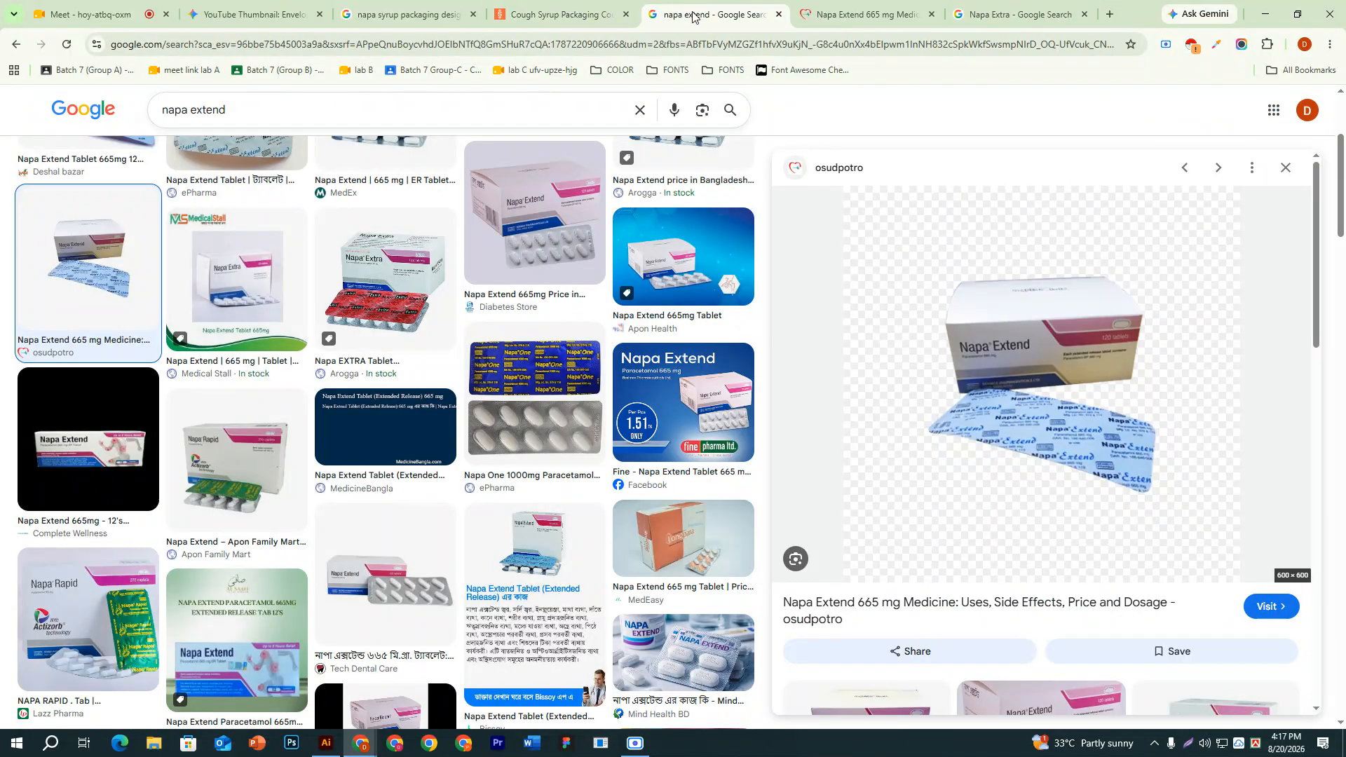
click(557, 14)
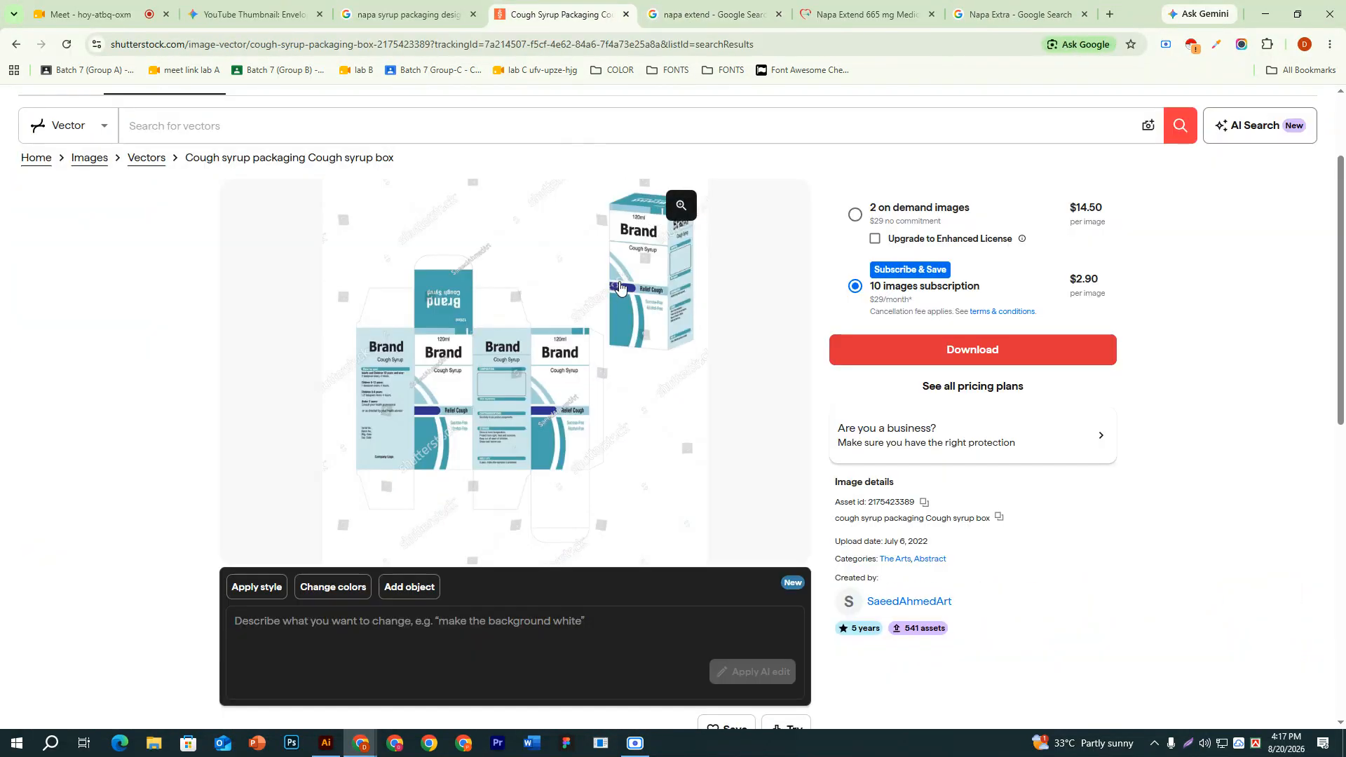
click(16, 45)
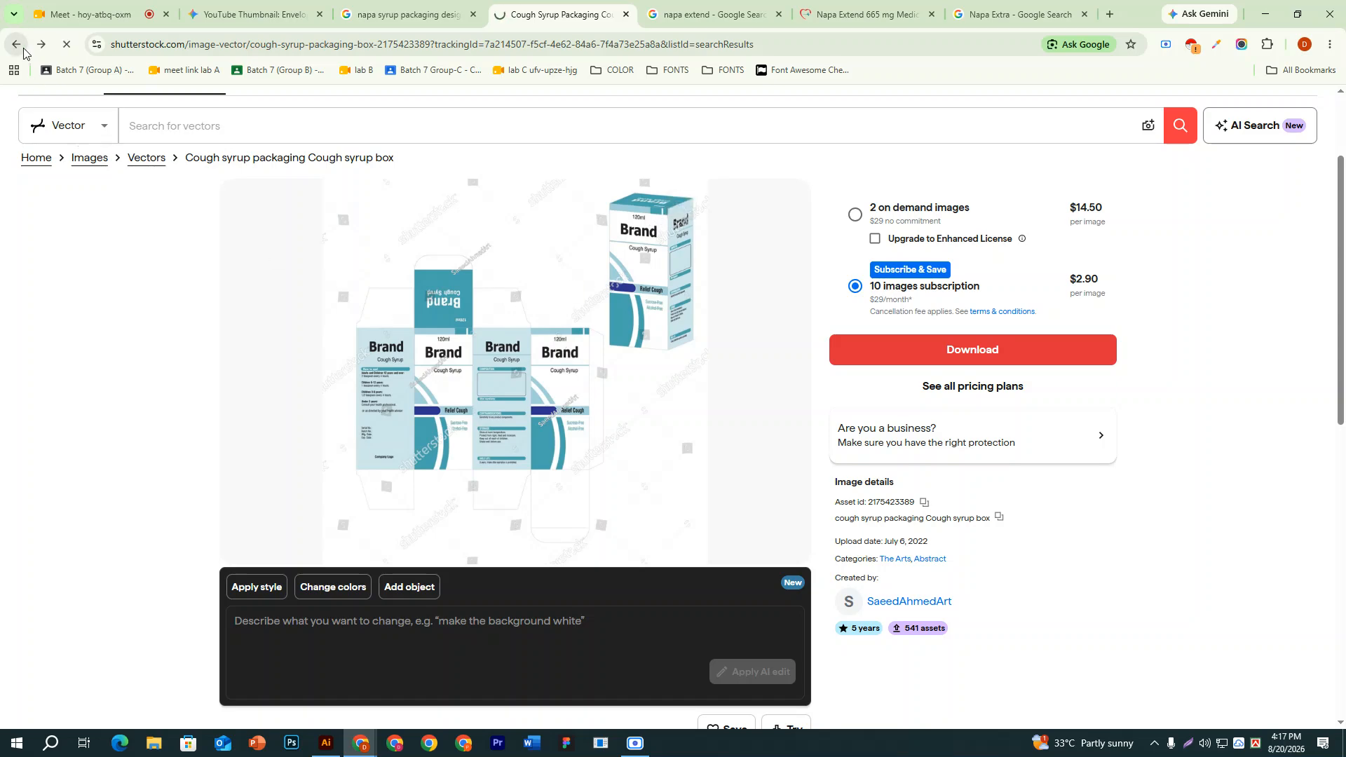
scroll(856, 517, down, 4)
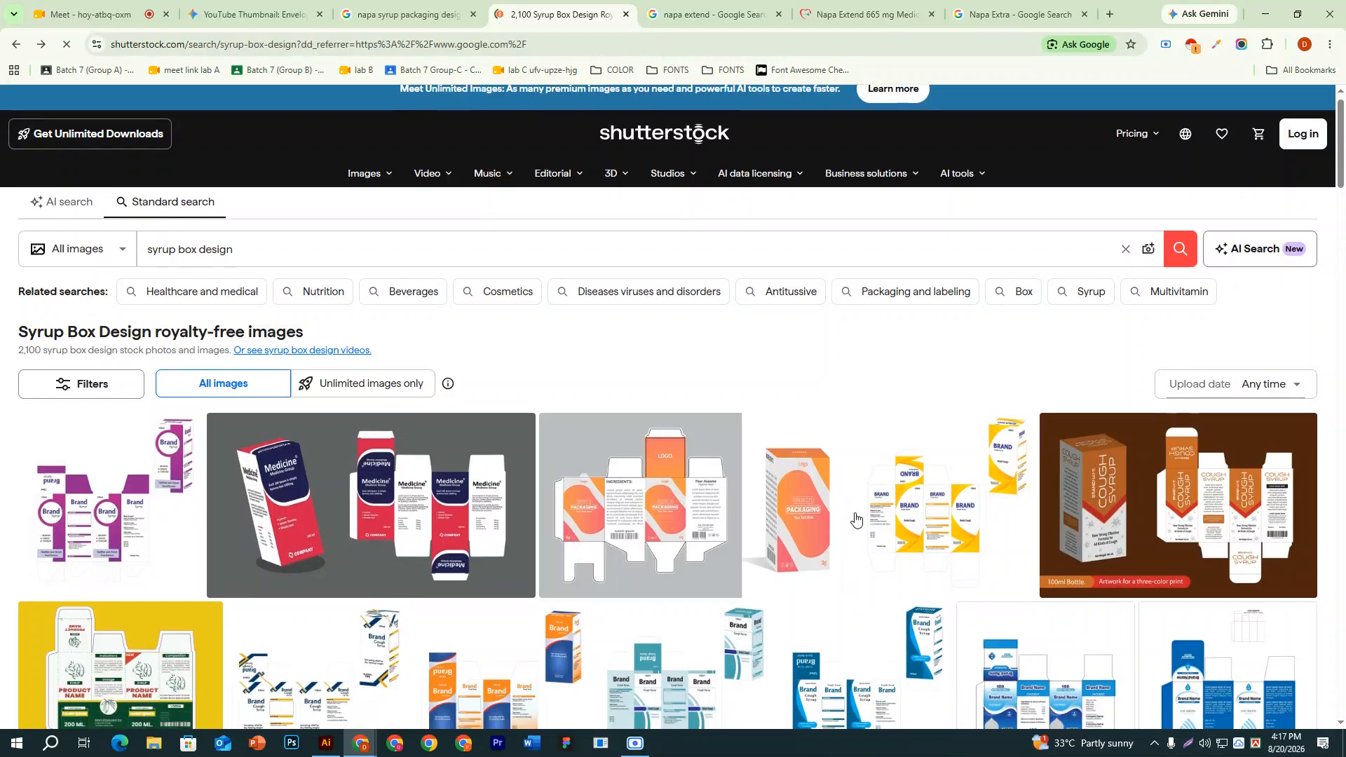
scroll(856, 497, up, 1)
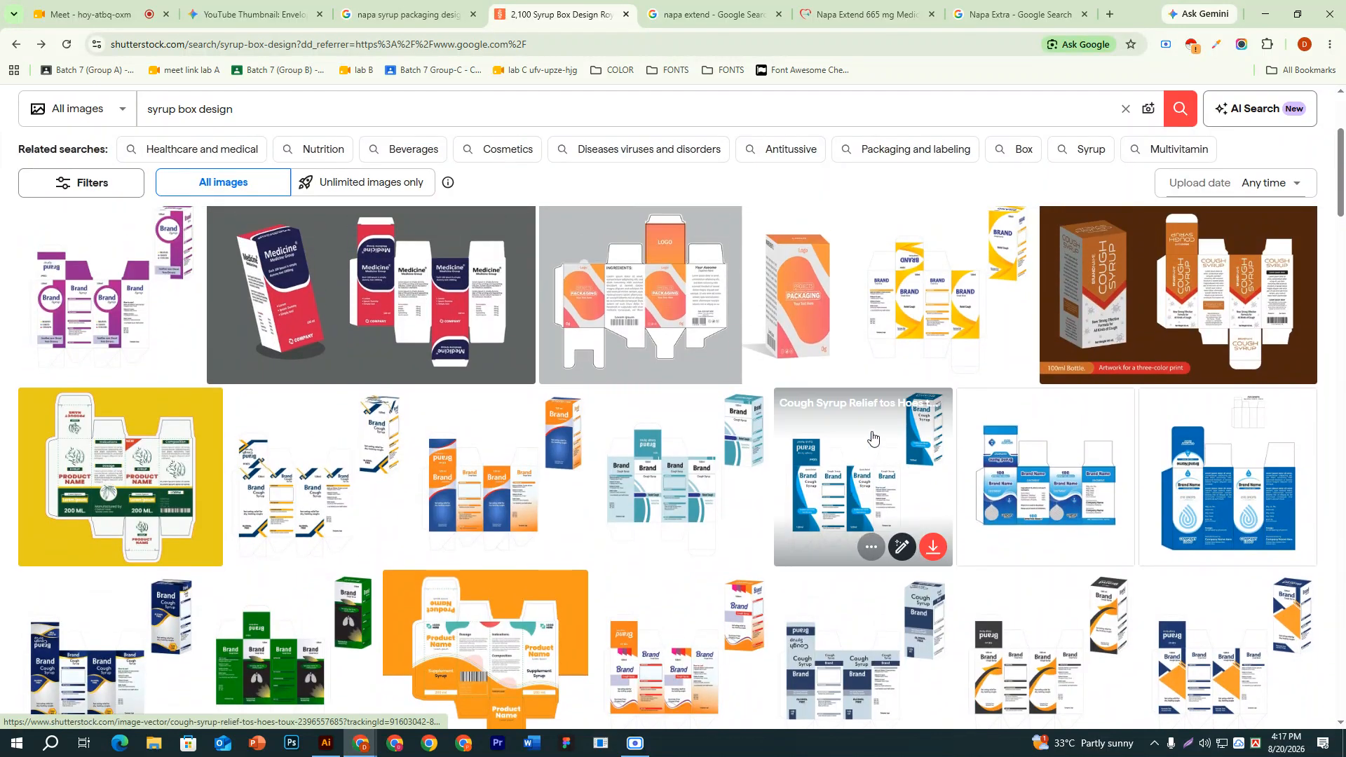
Examine the text layout on the red and navy Medicine syrup box template.
click(466, 338)
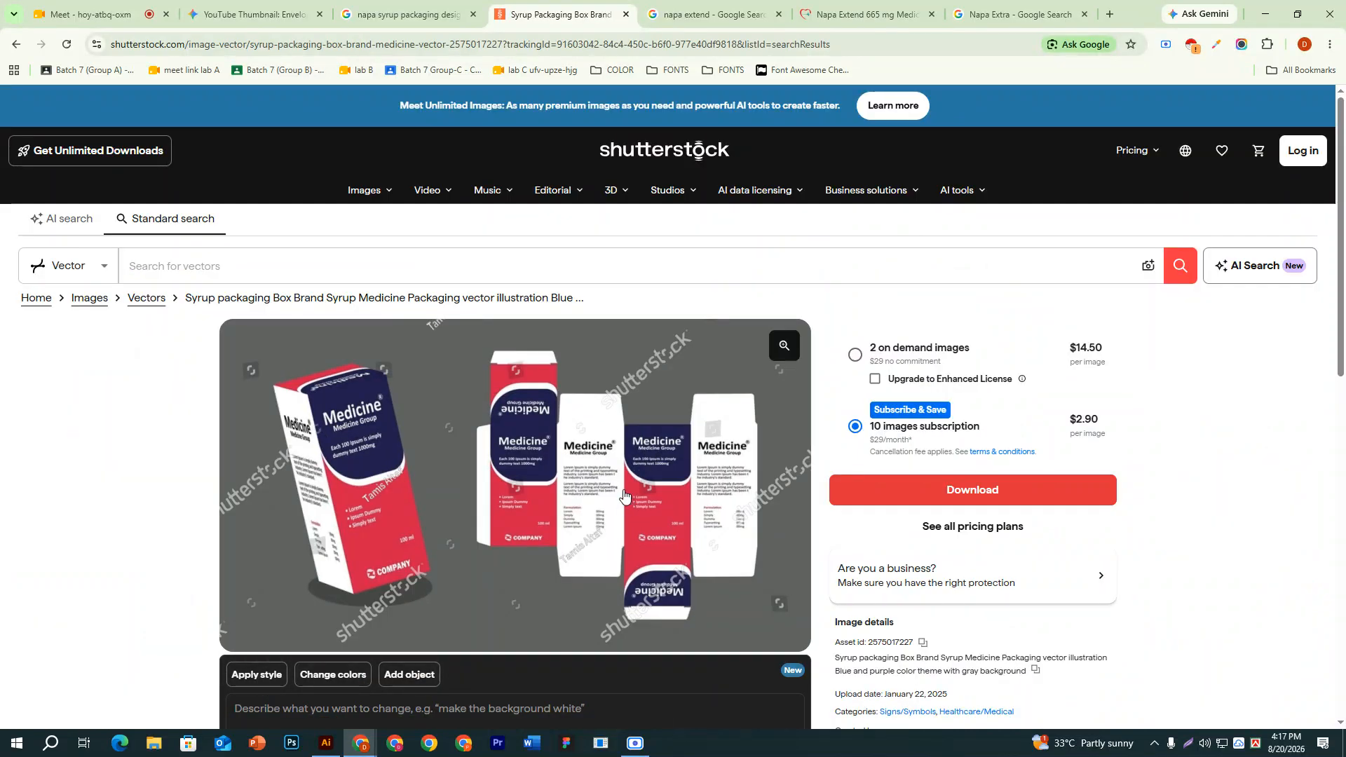
scroll(624, 497, down, 1)
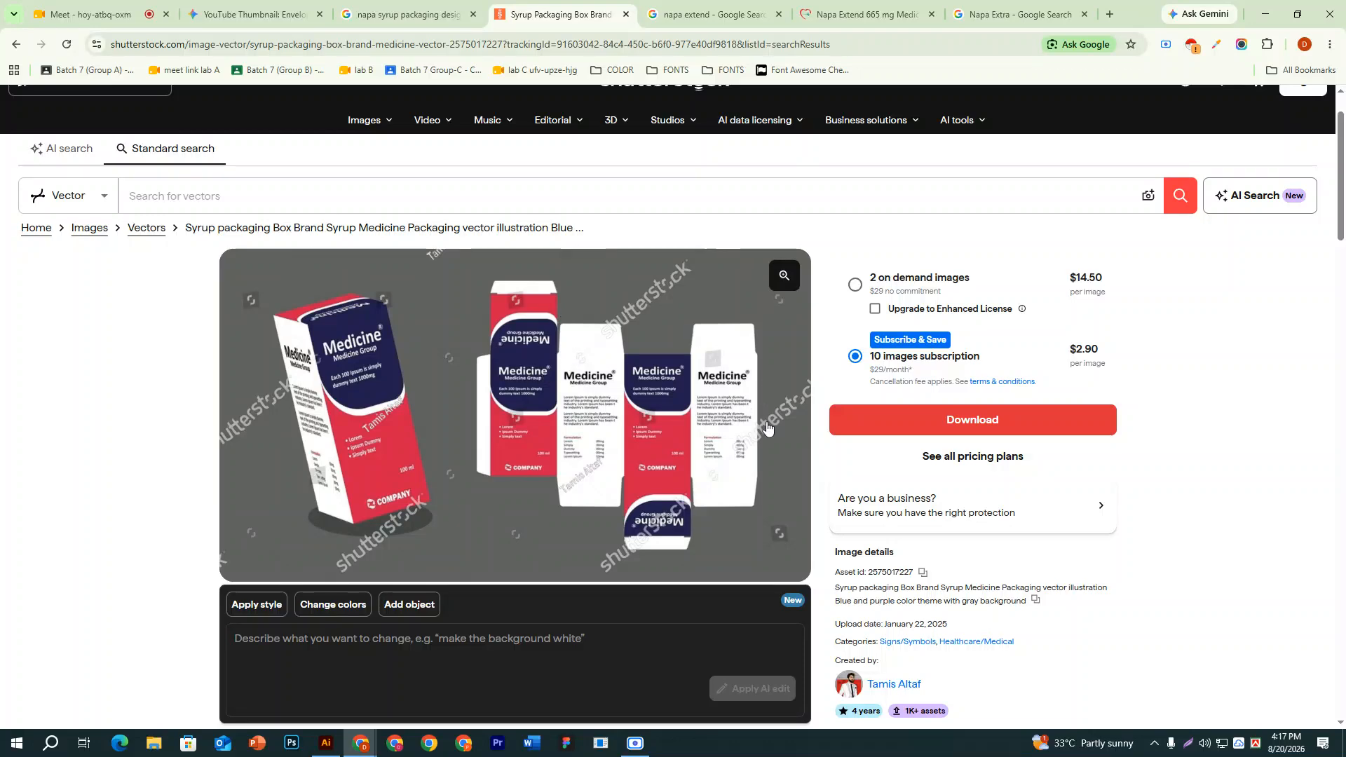
scroll(769, 415, down, 2)
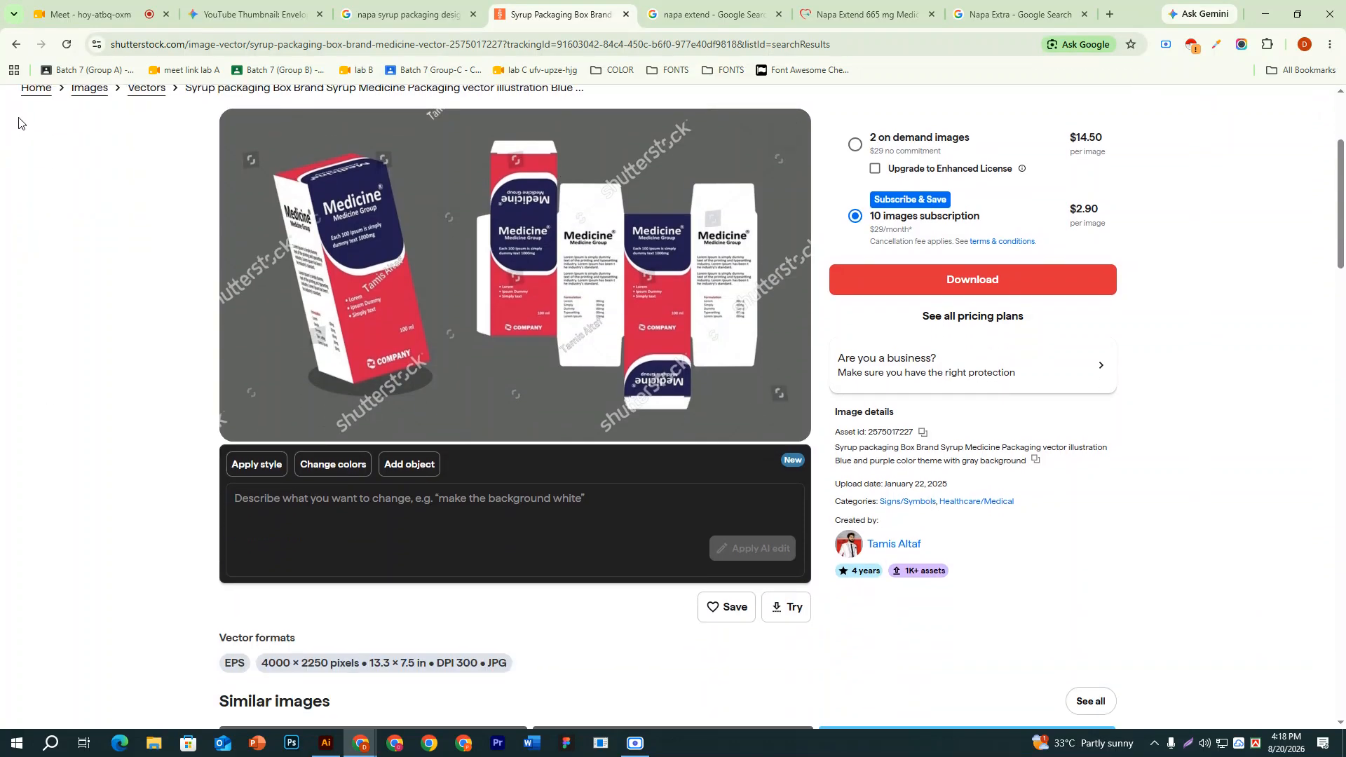
click(14, 44)
Examine the orange supplement syrup box and the Multivitamin 20 ml syrup box templates for product description wording.
scroll(388, 249, down, 2)
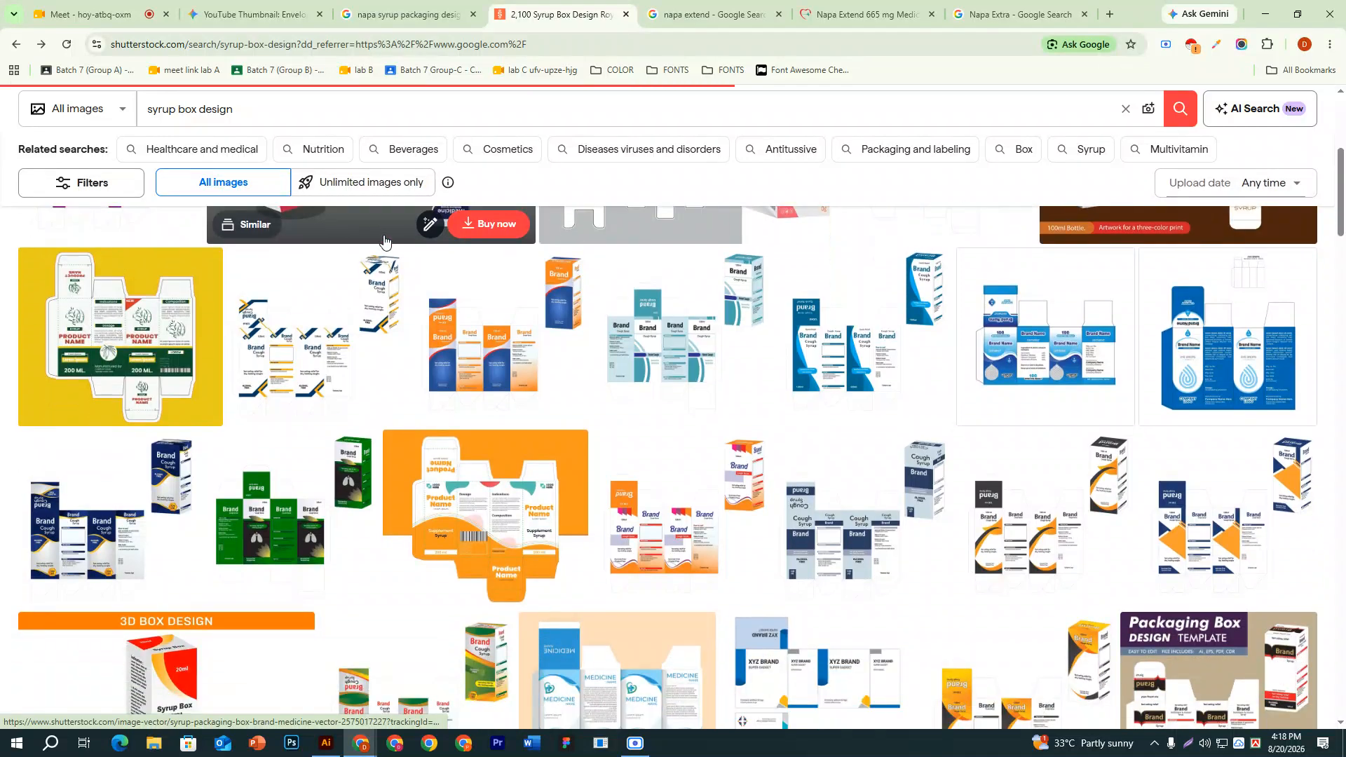
click(531, 538)
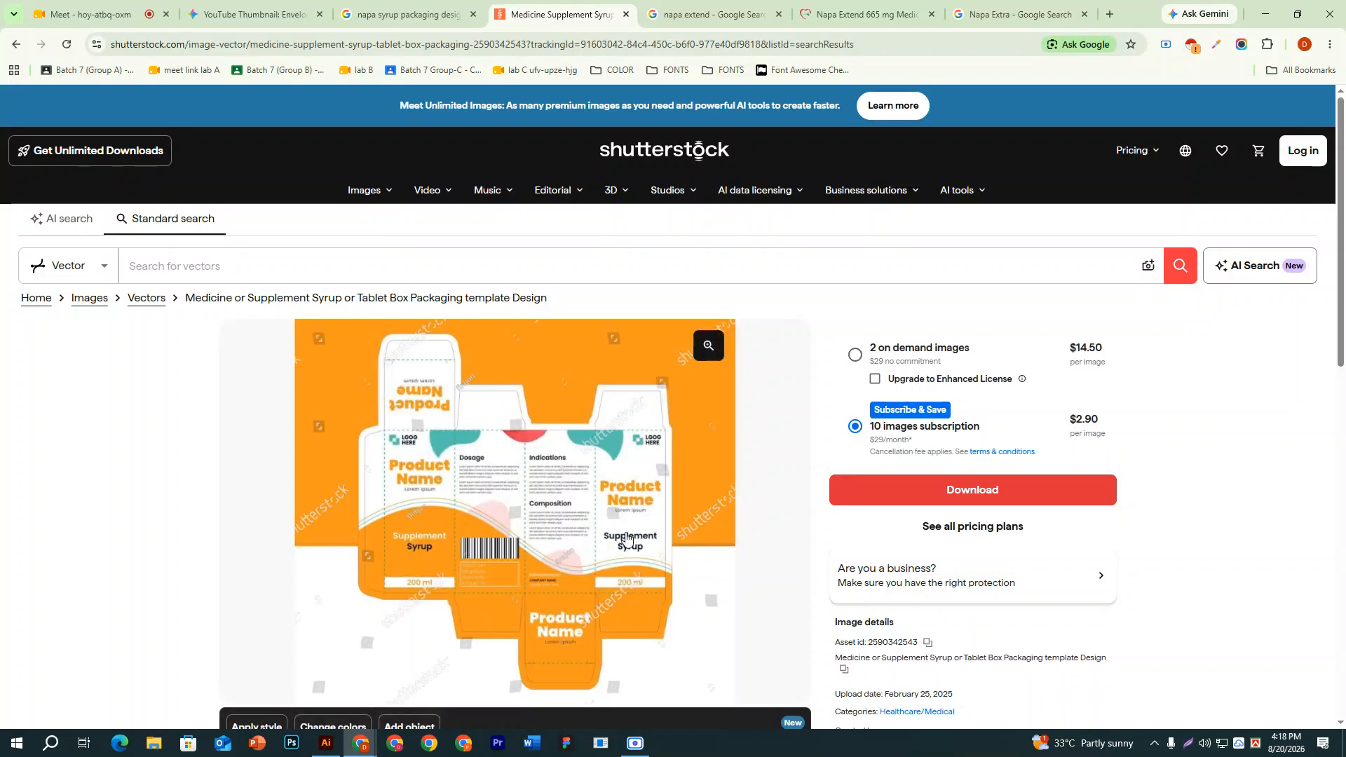
click(10, 43)
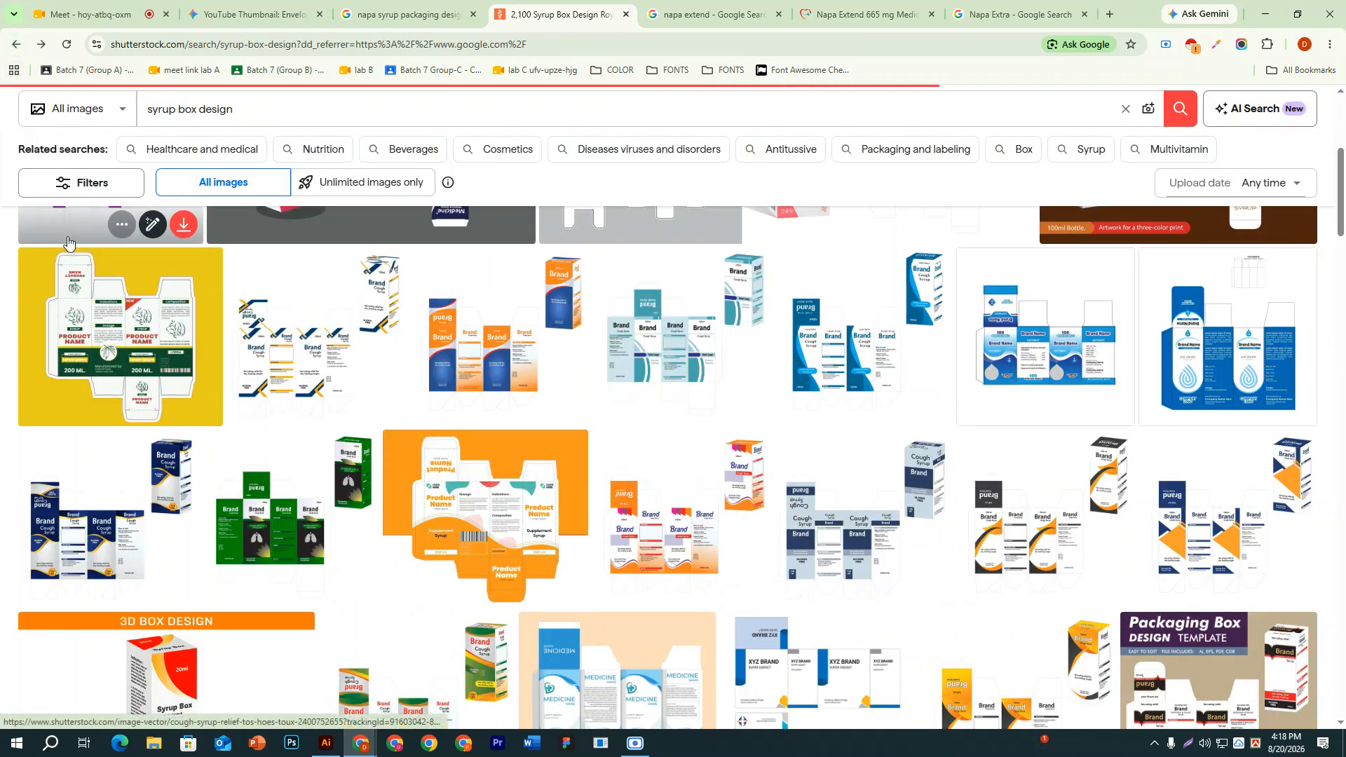
scroll(448, 482, down, 1)
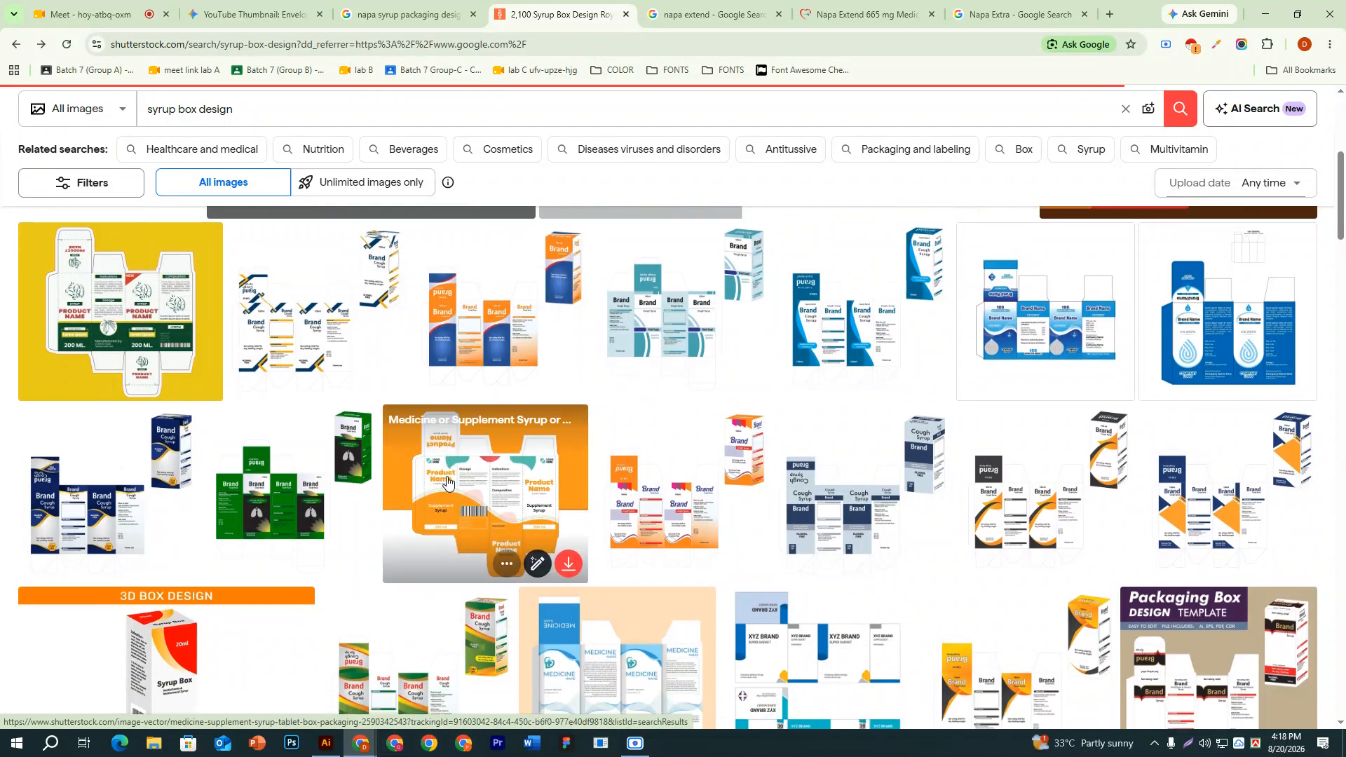
scroll(447, 482, down, 3)
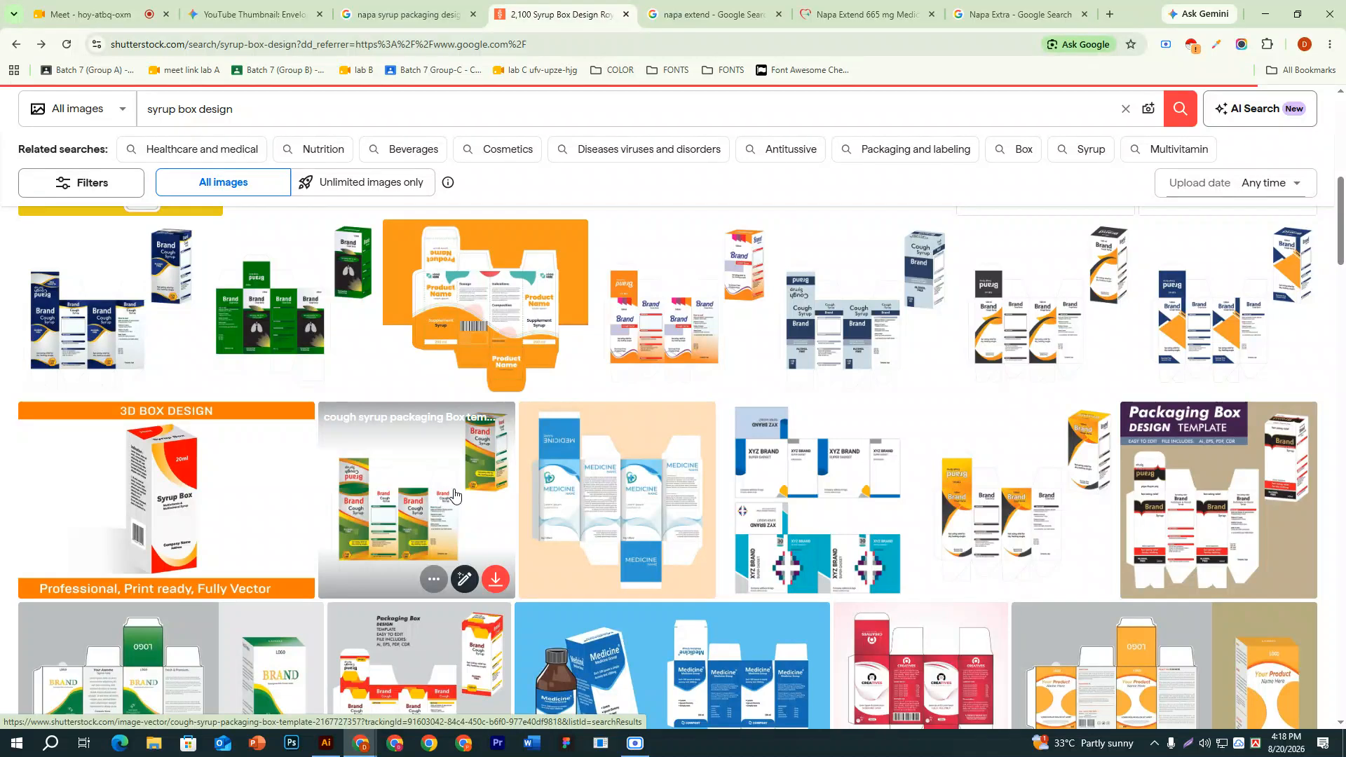
click(103, 575)
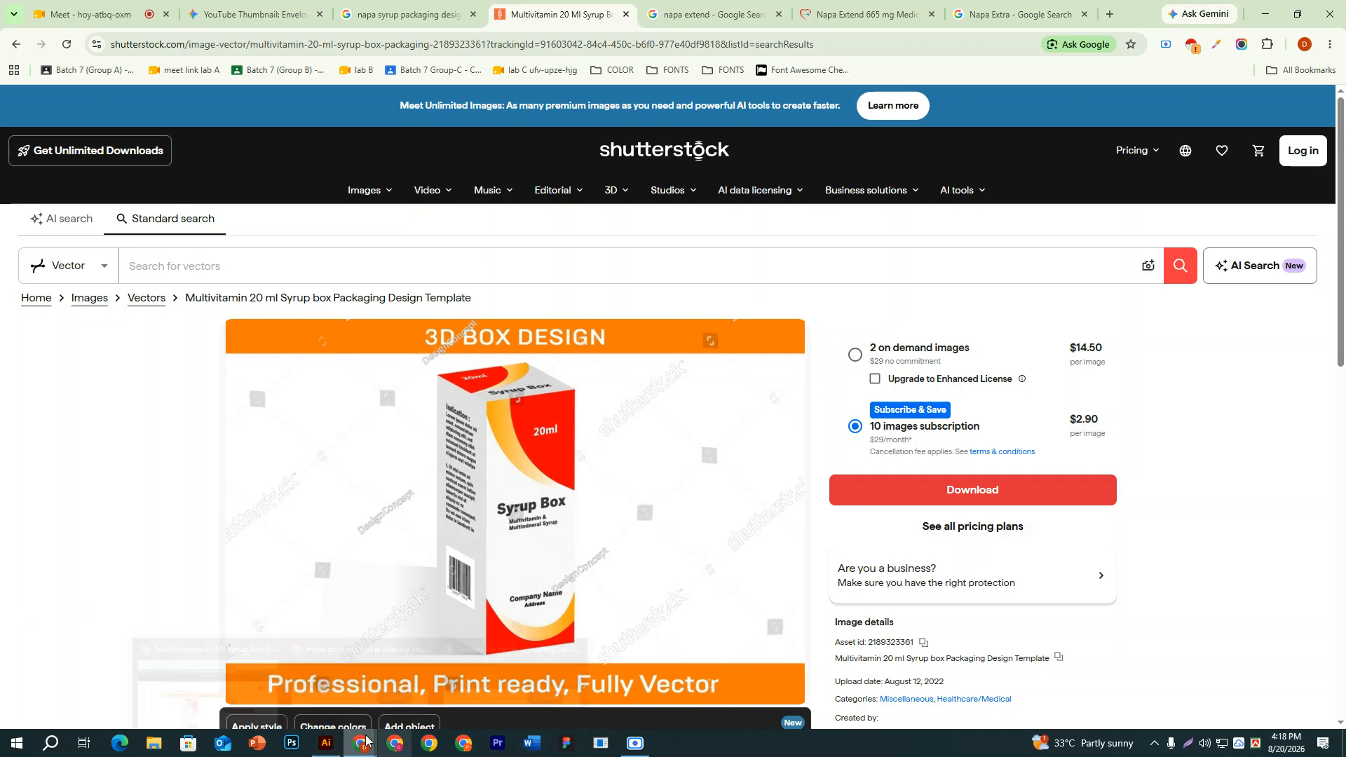
Switch back to Illustrator and add a text line reading "Multivitamin Syrup &" in the empty area beside the die-line.
click(325, 743)
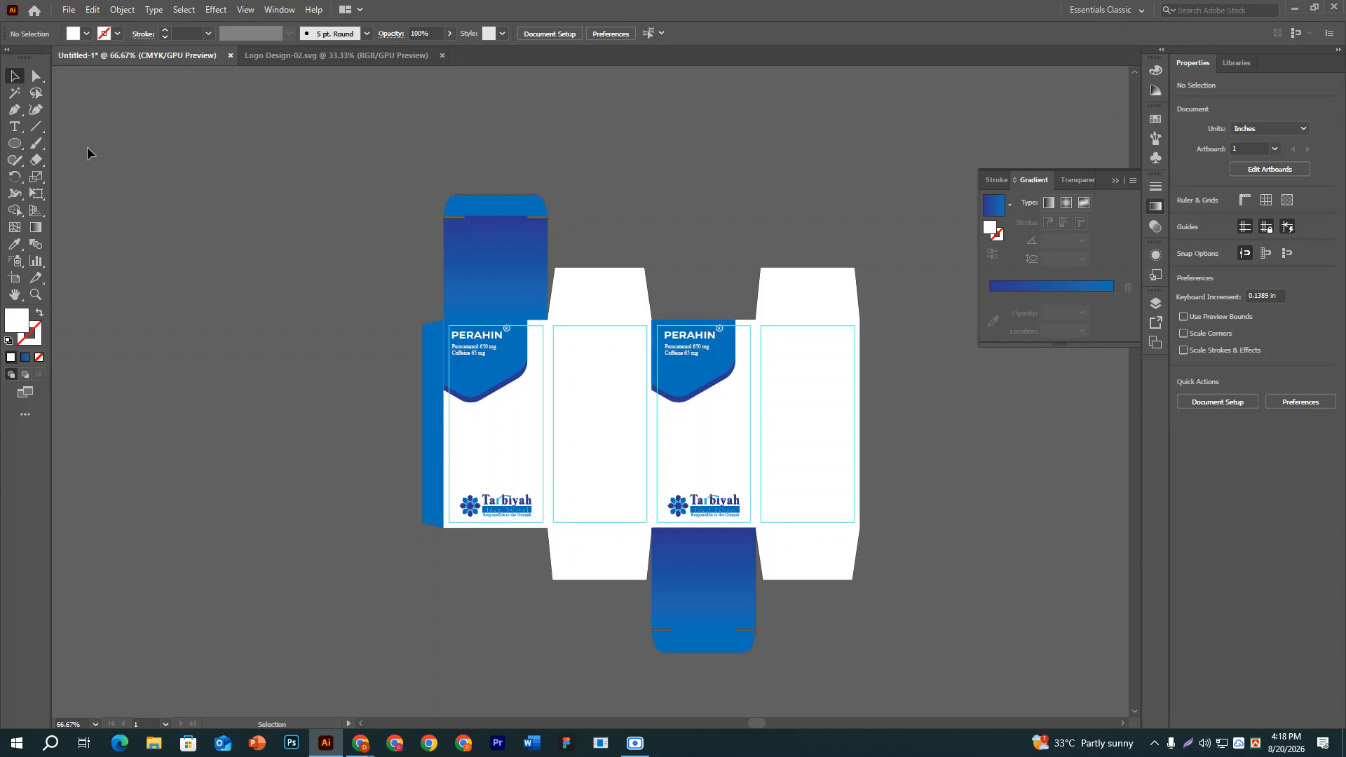
click(17, 126)
click(143, 199)
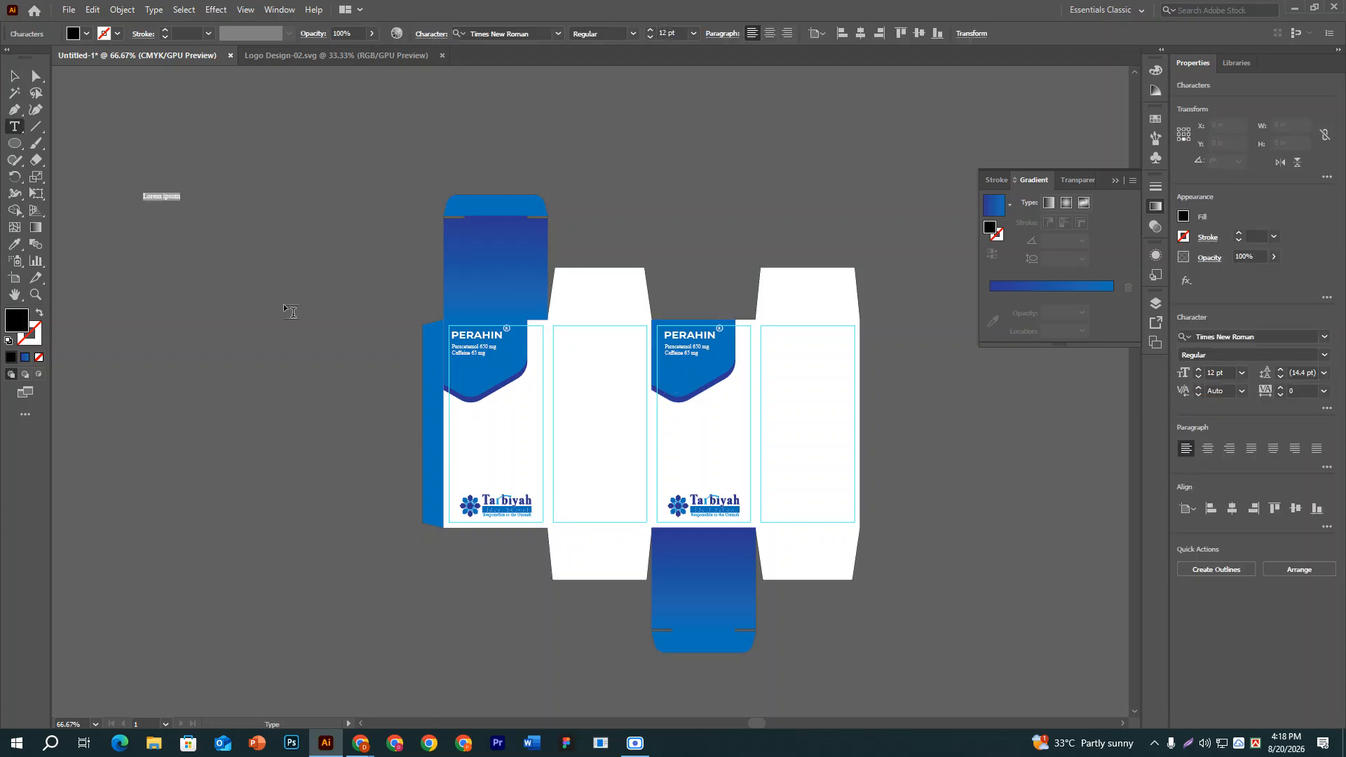
text(Mul)
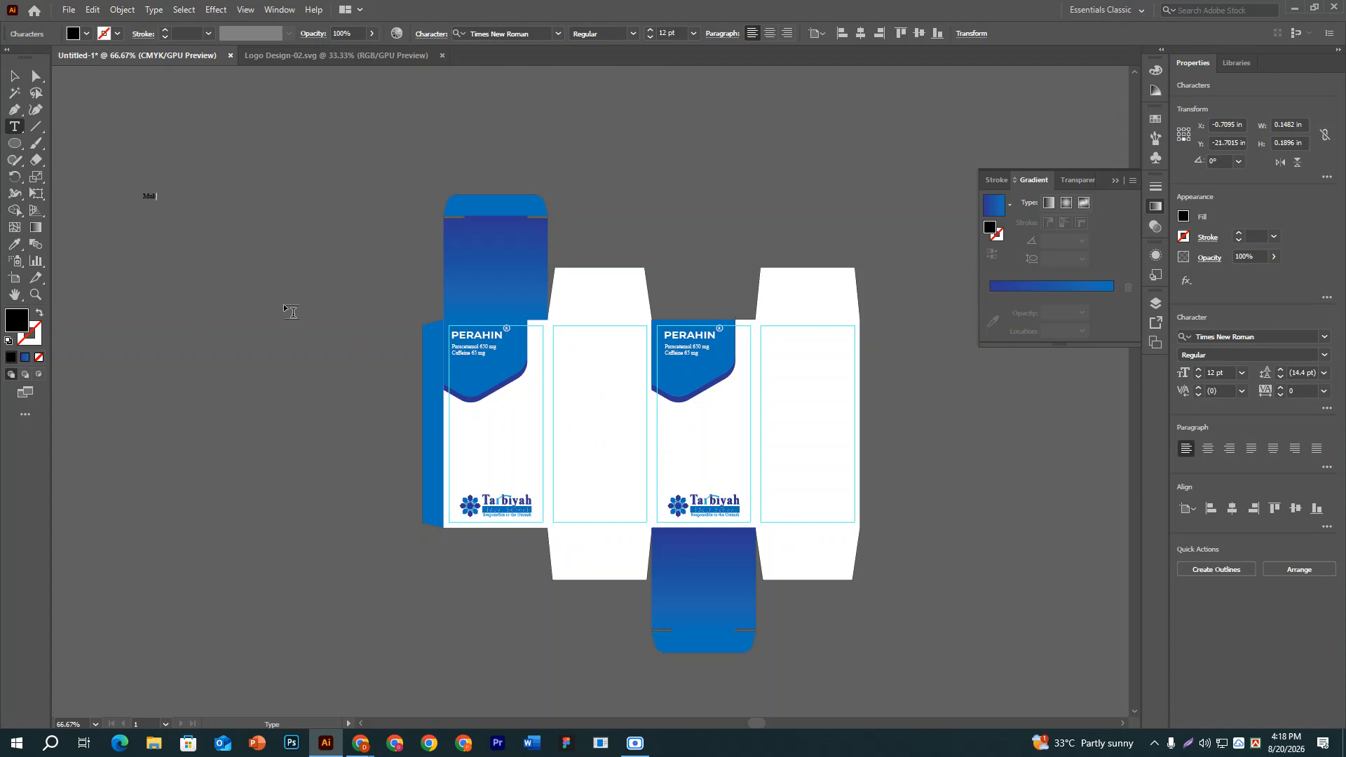
key(Escape)
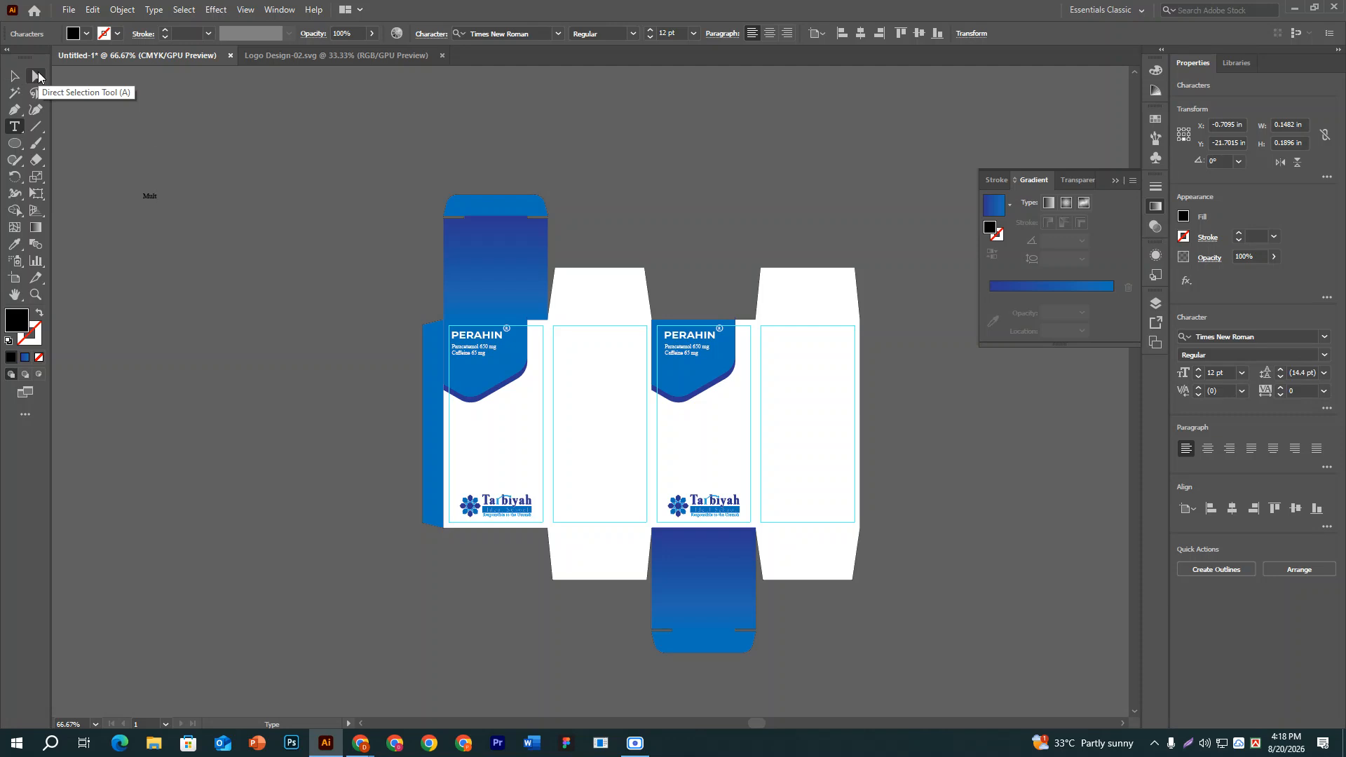
text(i)
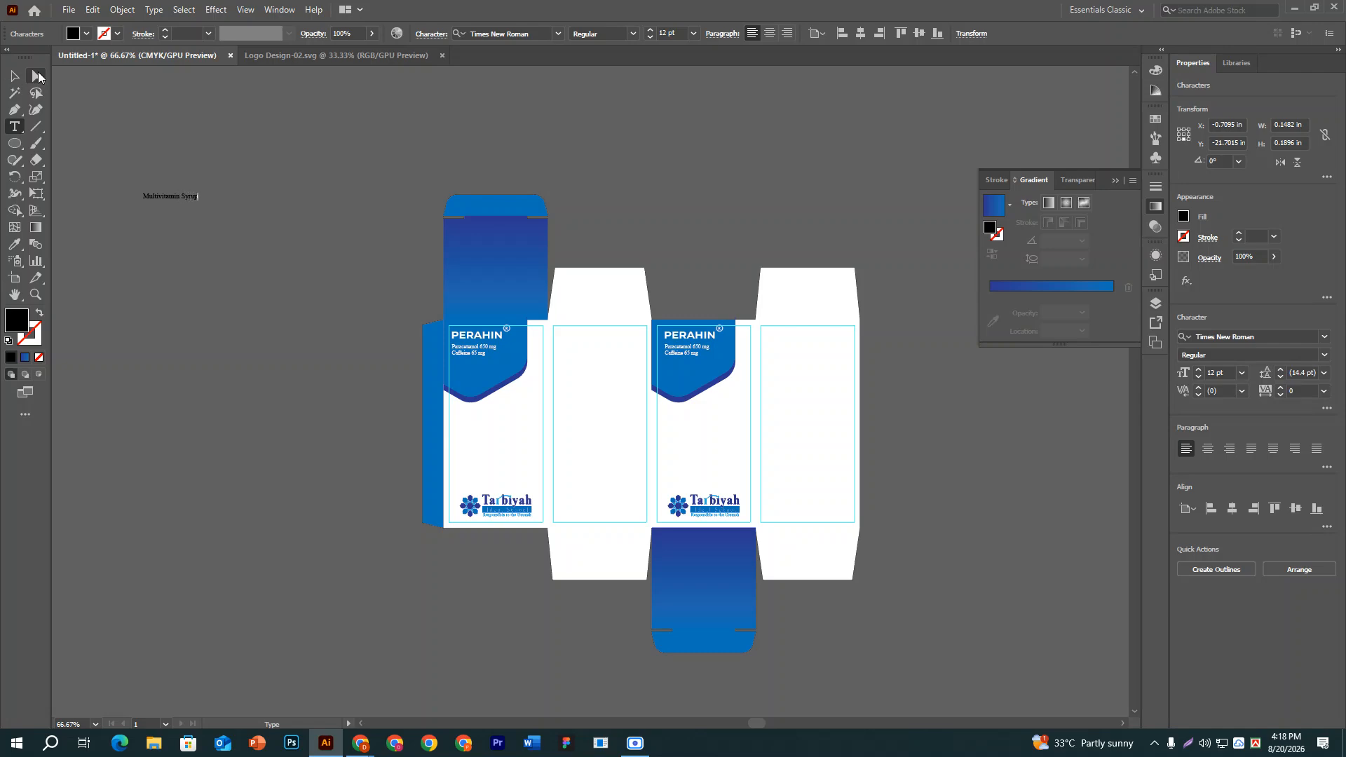
text(vitamin Syrup & )
Add a second line reading "Multimineral Syrup" to the Multivitamin text, correcting the capitalisation of its ending.
text(Mu)
text(ltimin)
text(erL)
text( sYR)
key(shift+Left)
key(shift+Left)
key(shift+Left)
key(shift+Left)
key(shift+Left)
key(shift+Left)
key(shift+Left)
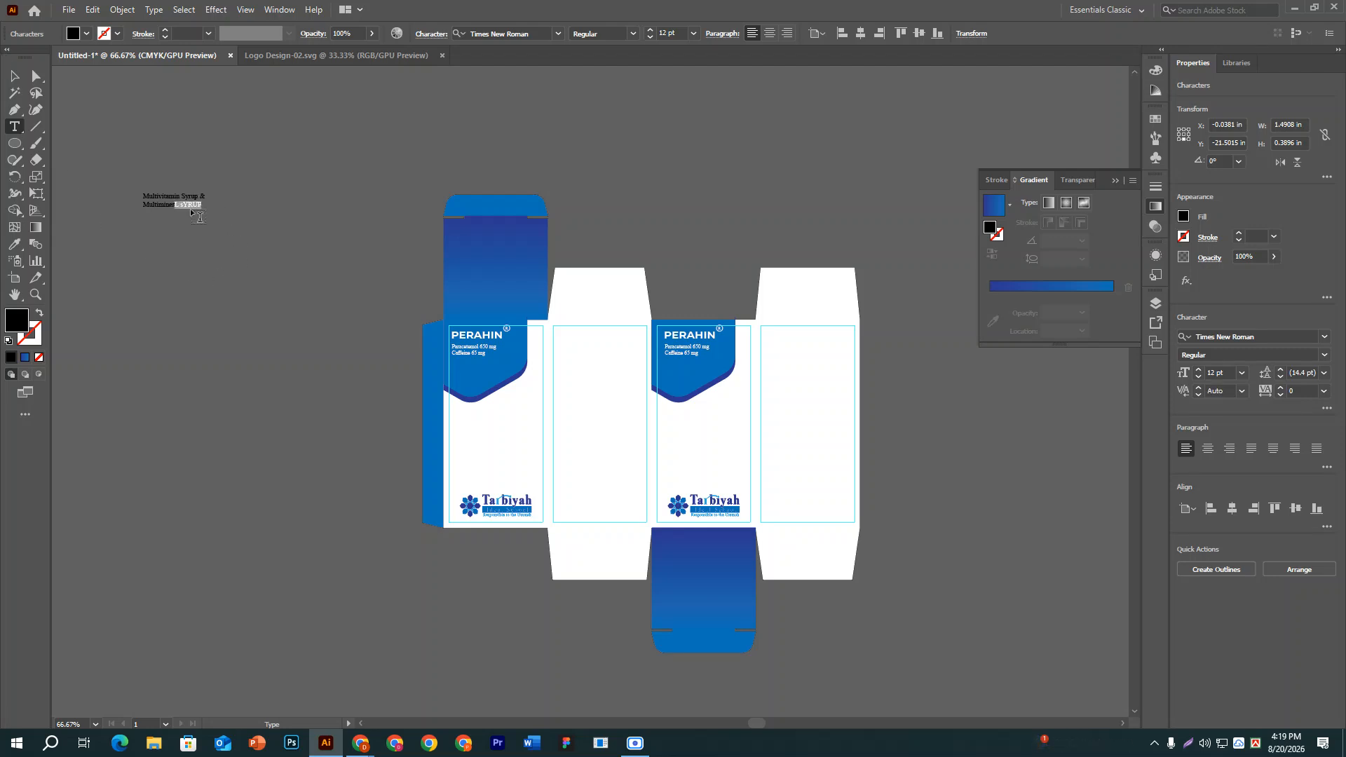
key(BackSpace)
text(AL sYRU)
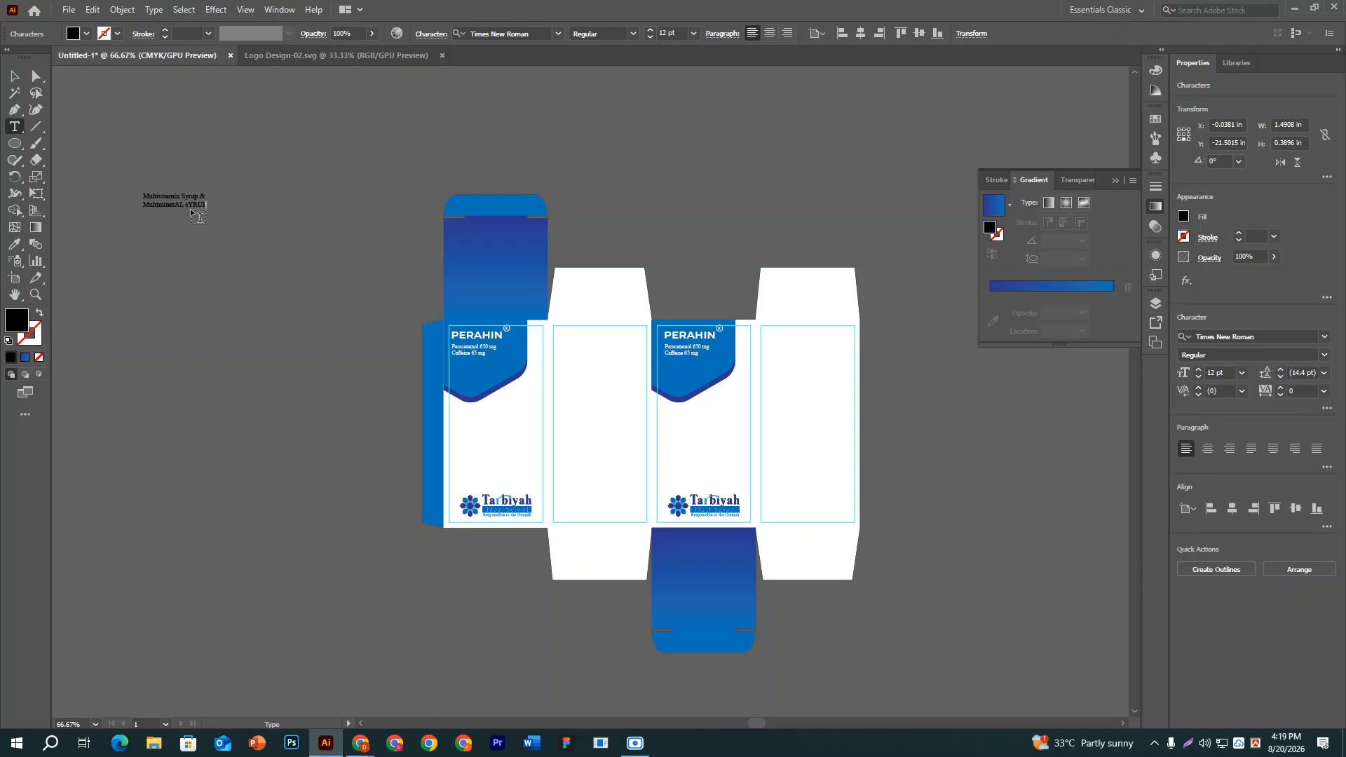
key(BackSpace)
key(BackSpace)
key(BackSpace)
key(BackSpace)
key(BackSpace)
text(al Syrup)
key(Escape)
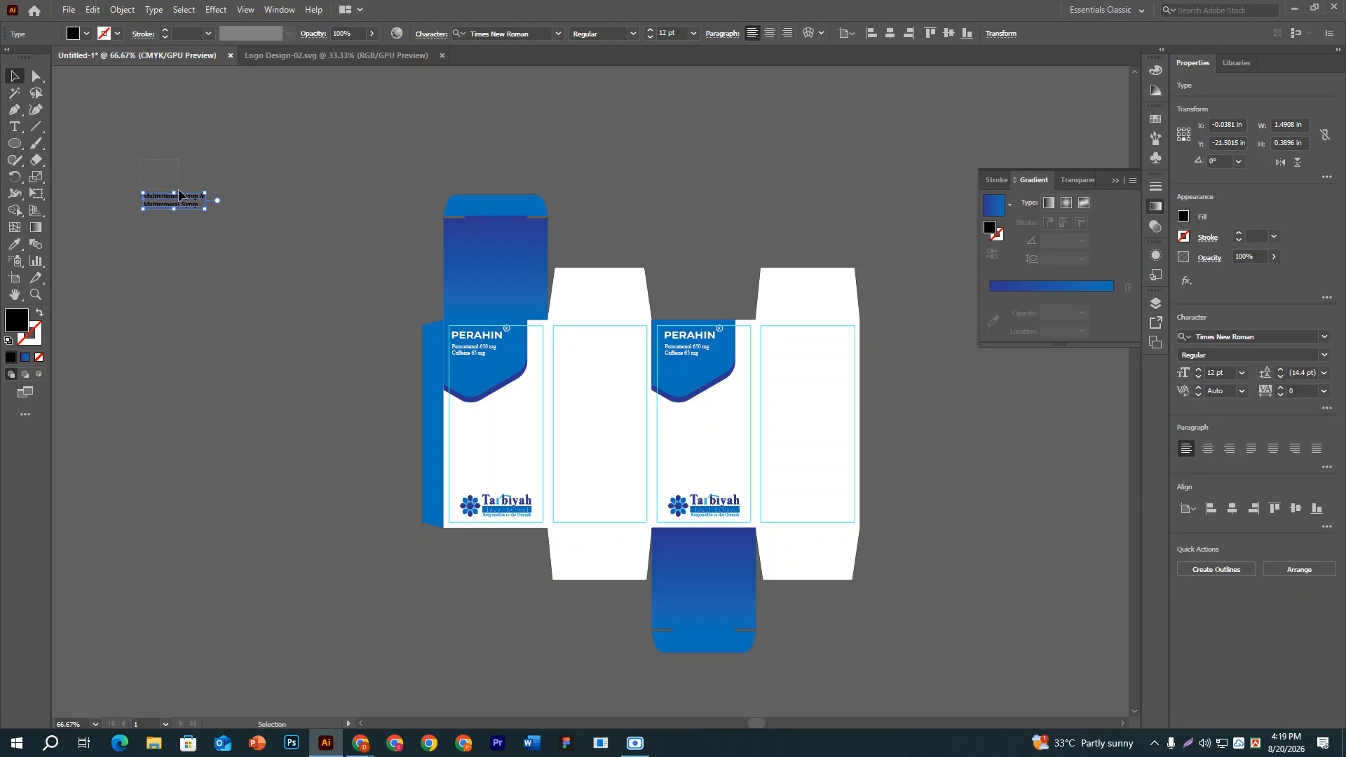
Centre-align the two-line Multivitamin text and move it closer to the die-line's upper flap.
click(773, 32)
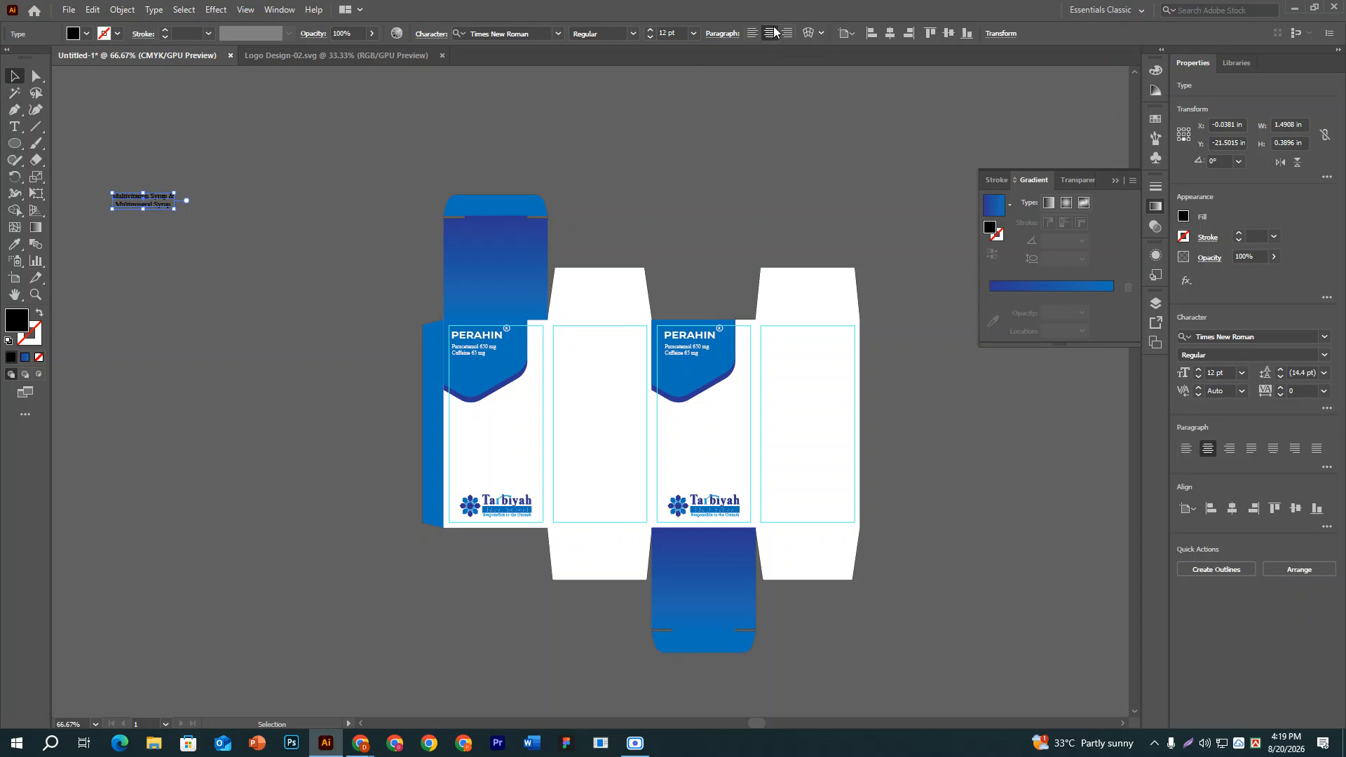
click(270, 149)
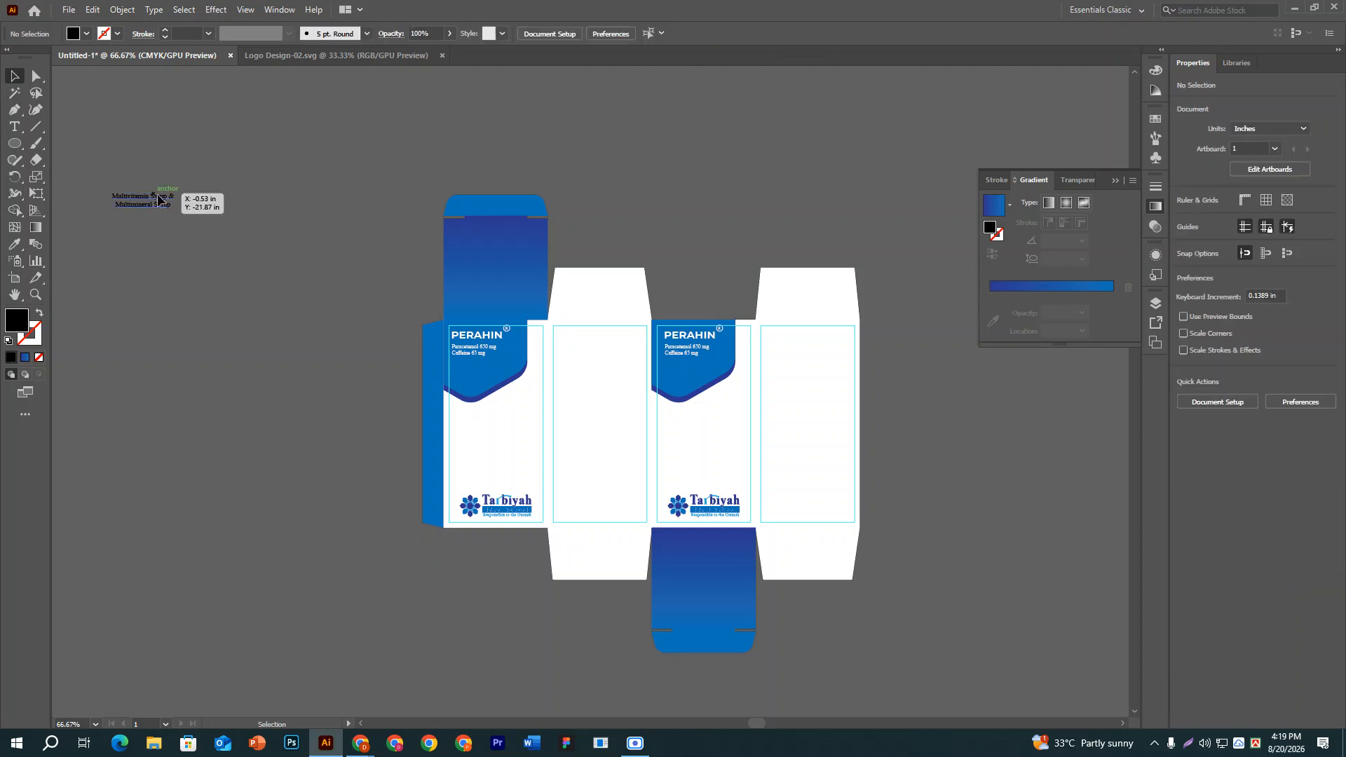
drag(158, 196, 334, 211)
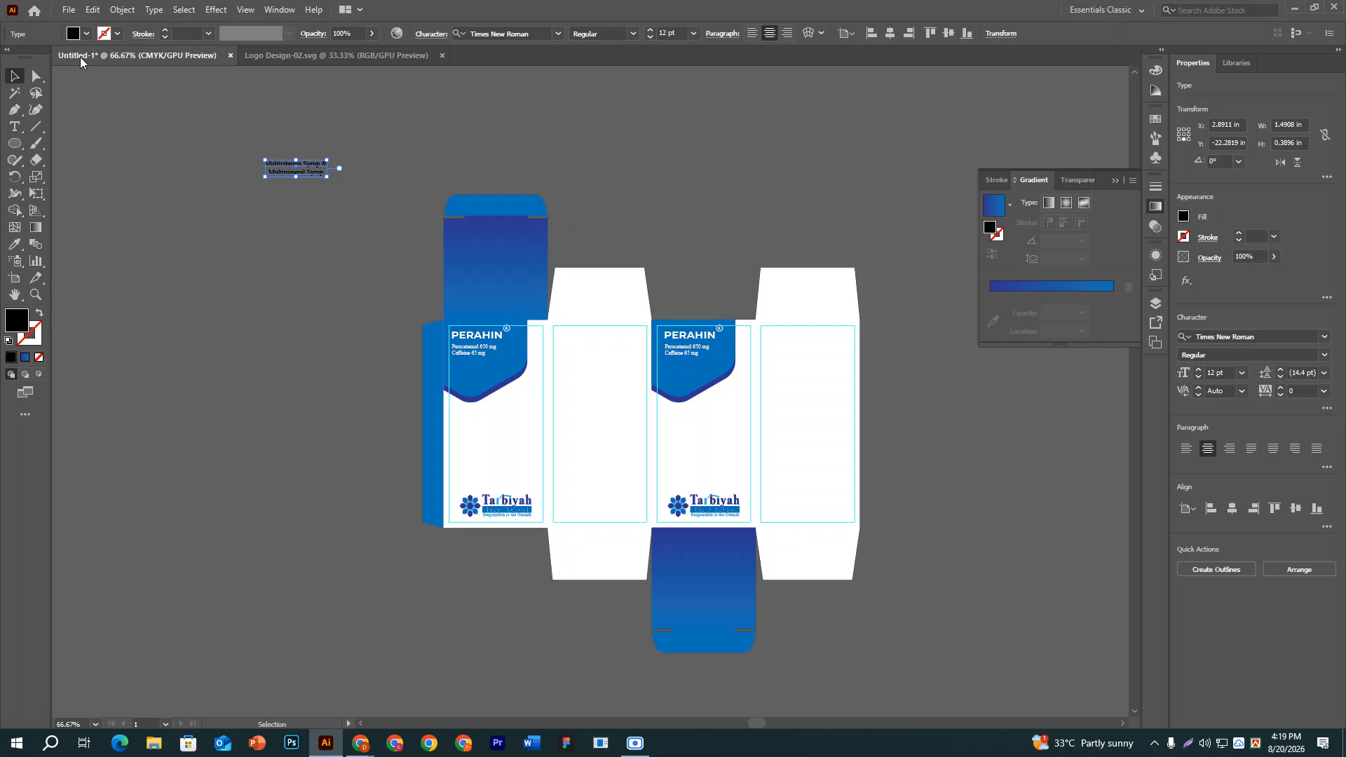
Make the Multivitamin text bold, scale it to about 13.71 pt and place it between the first panel's blue shape and Tarbiyah logo.
click(634, 33)
click(603, 67)
drag(329, 179, 536, 419)
click(382, 463)
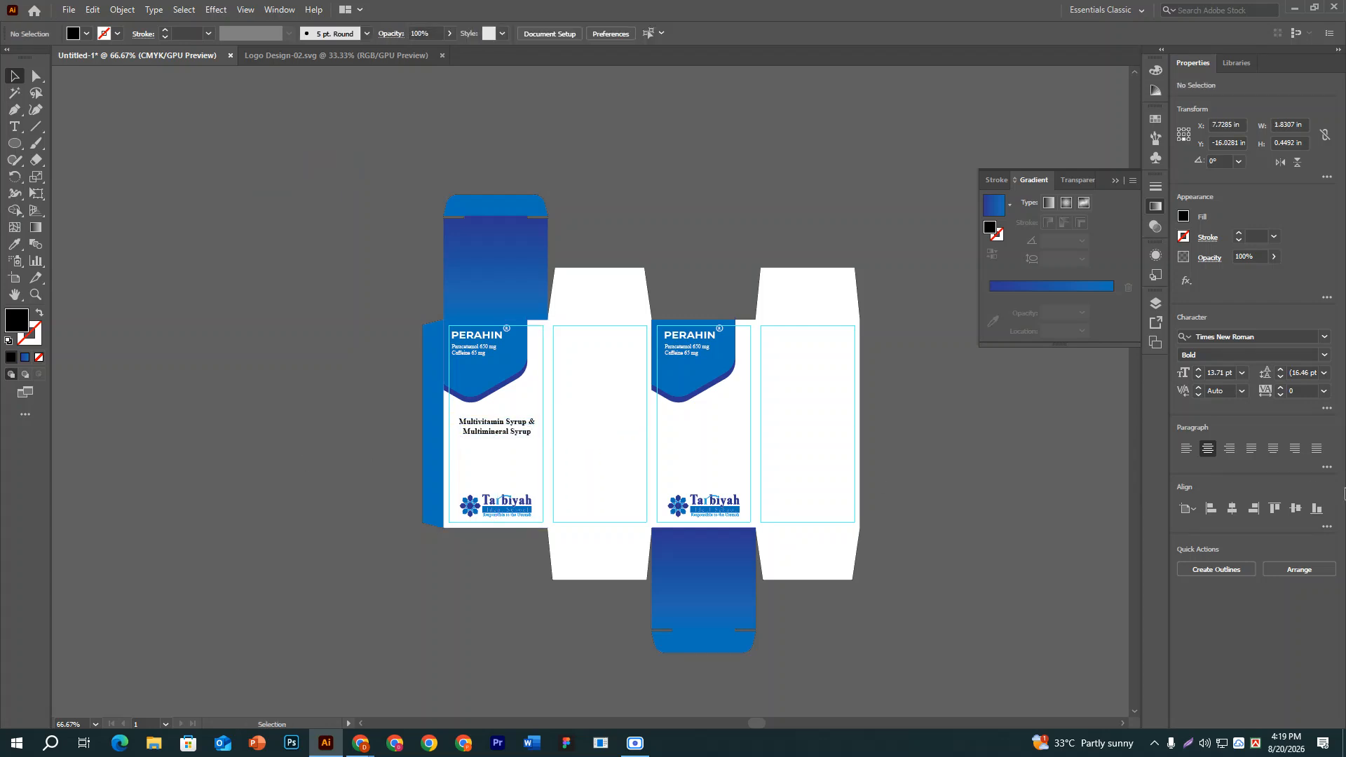
Copy the PERAHIN name's Montserrat Bold formatting onto the first panel's Multivitamin text and recolour the text black.
key(ctrl+equal)
key(ctrl+equal)
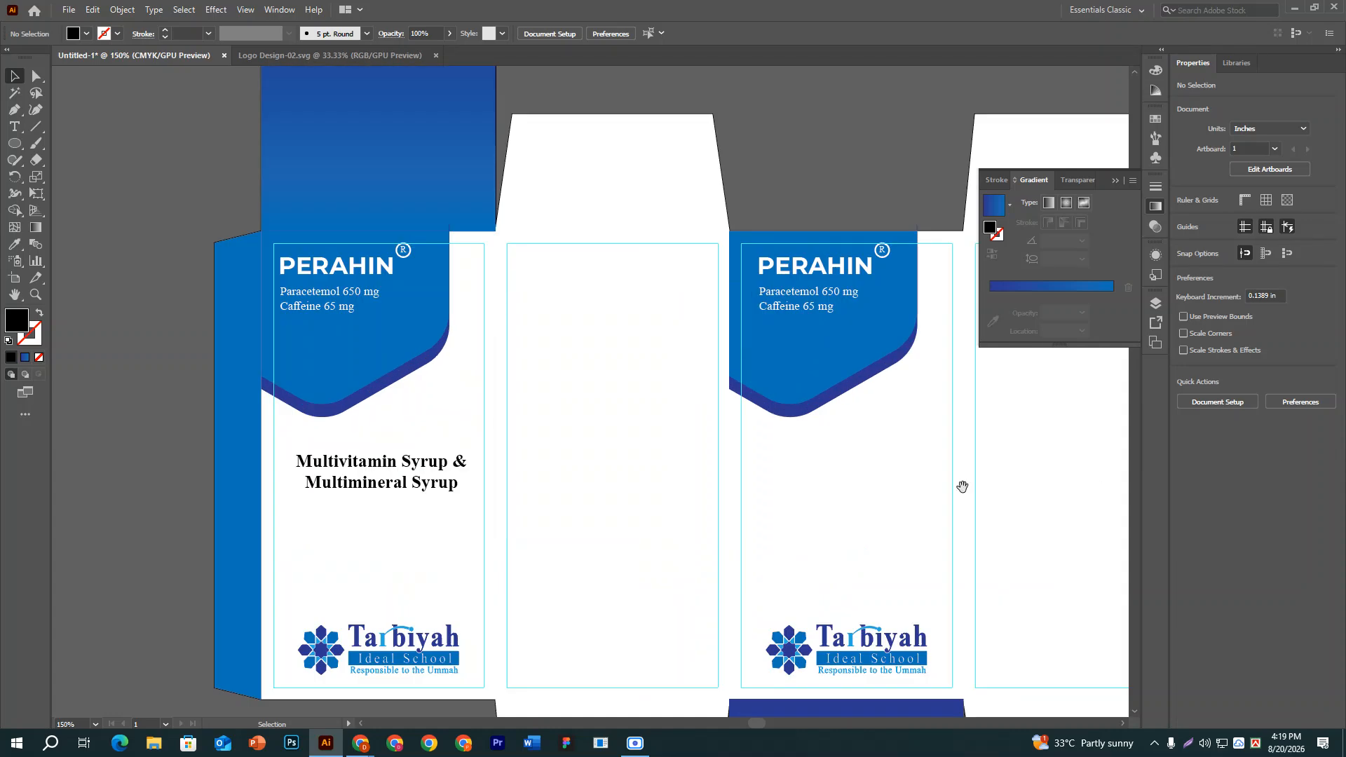
drag(750, 499, 776, 293)
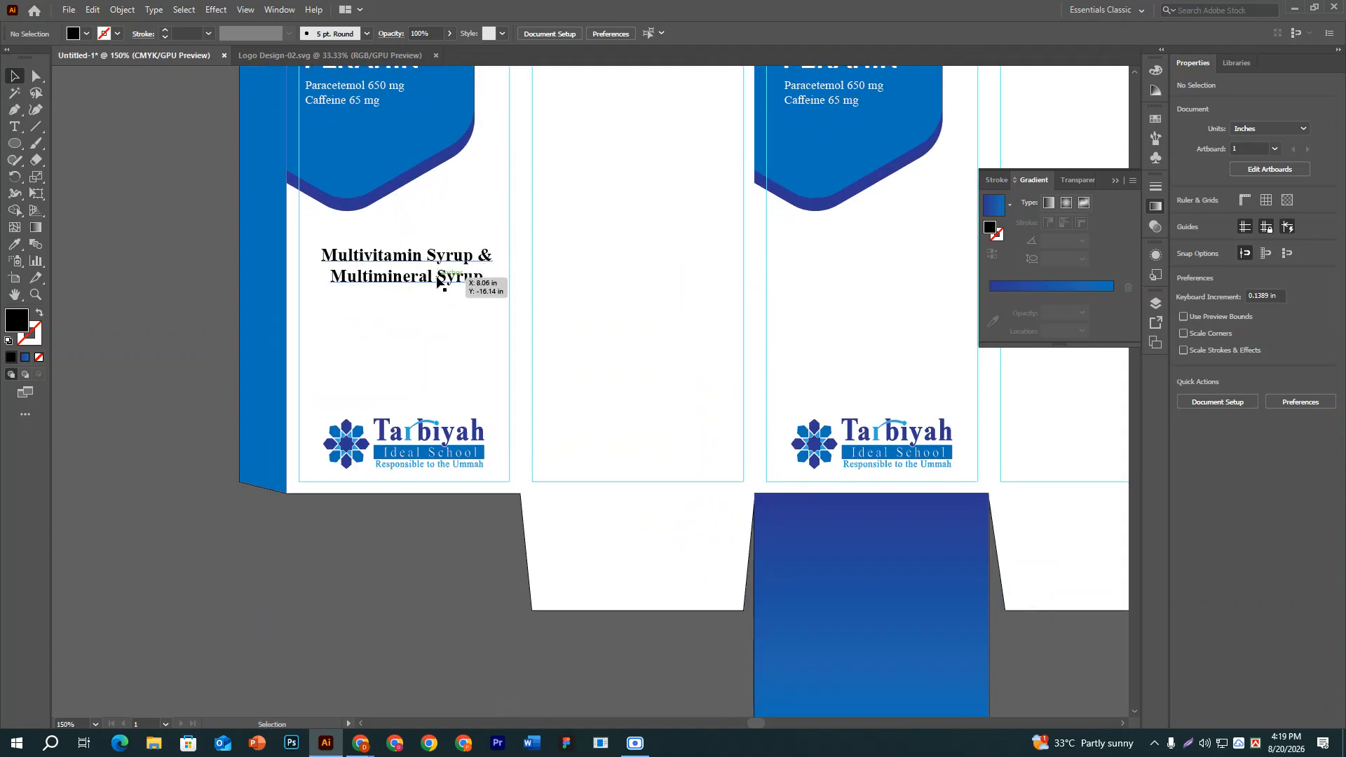
click(437, 280)
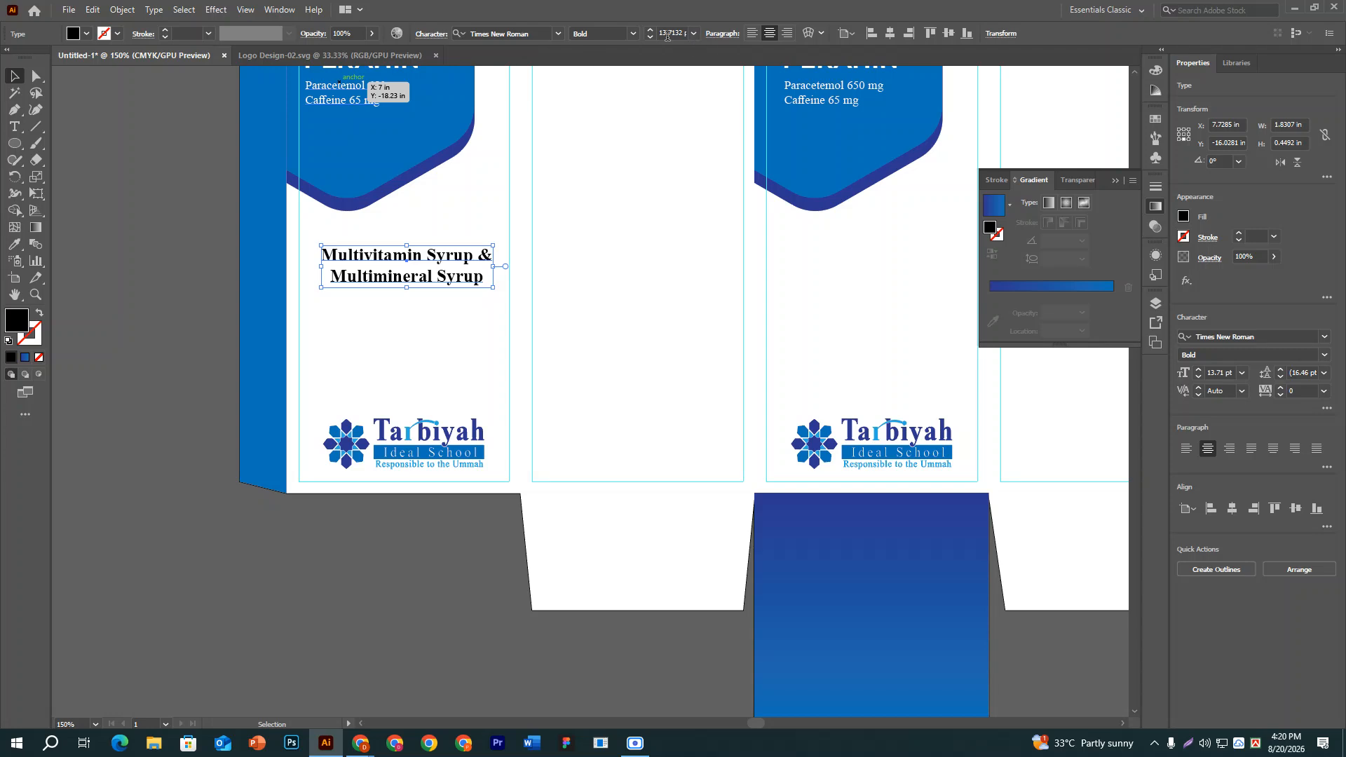
click(15, 241)
scroll(351, 175, up, 2)
click(334, 100)
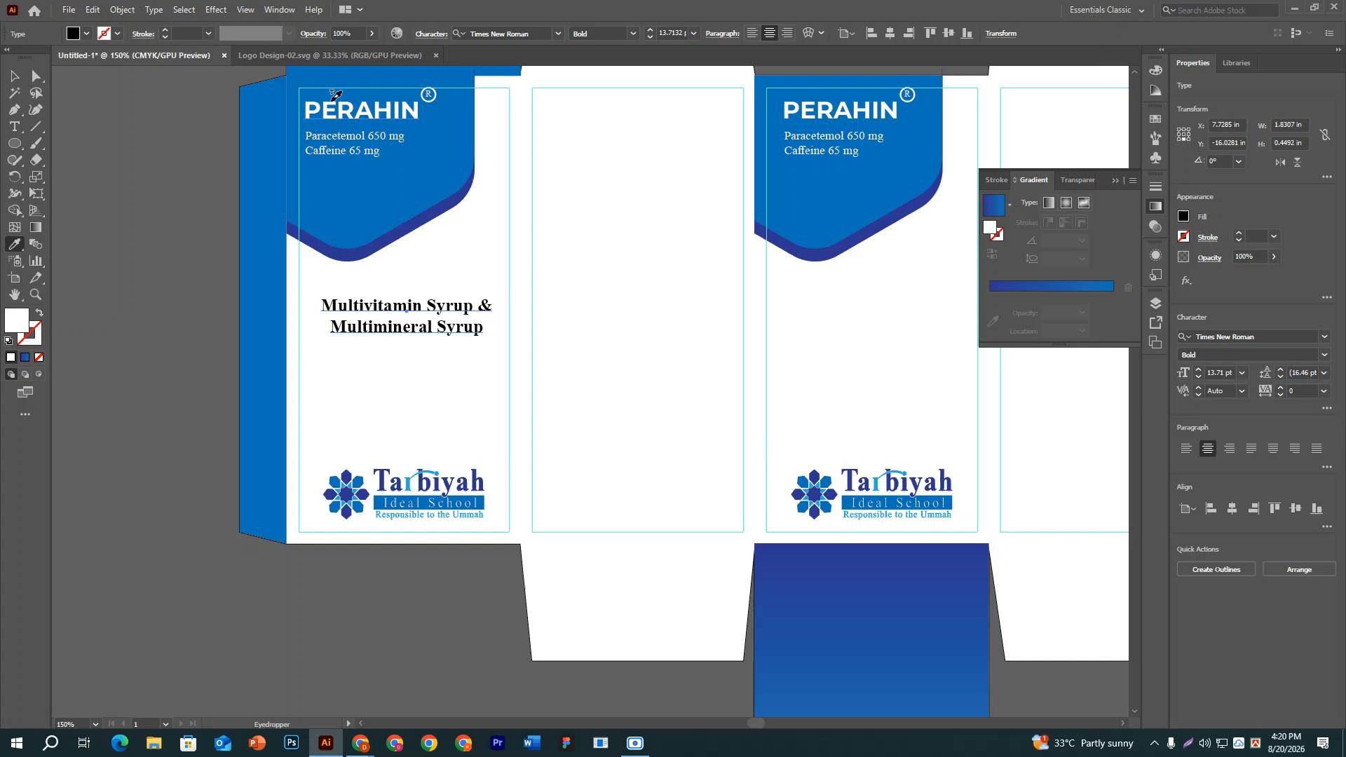
click(78, 33)
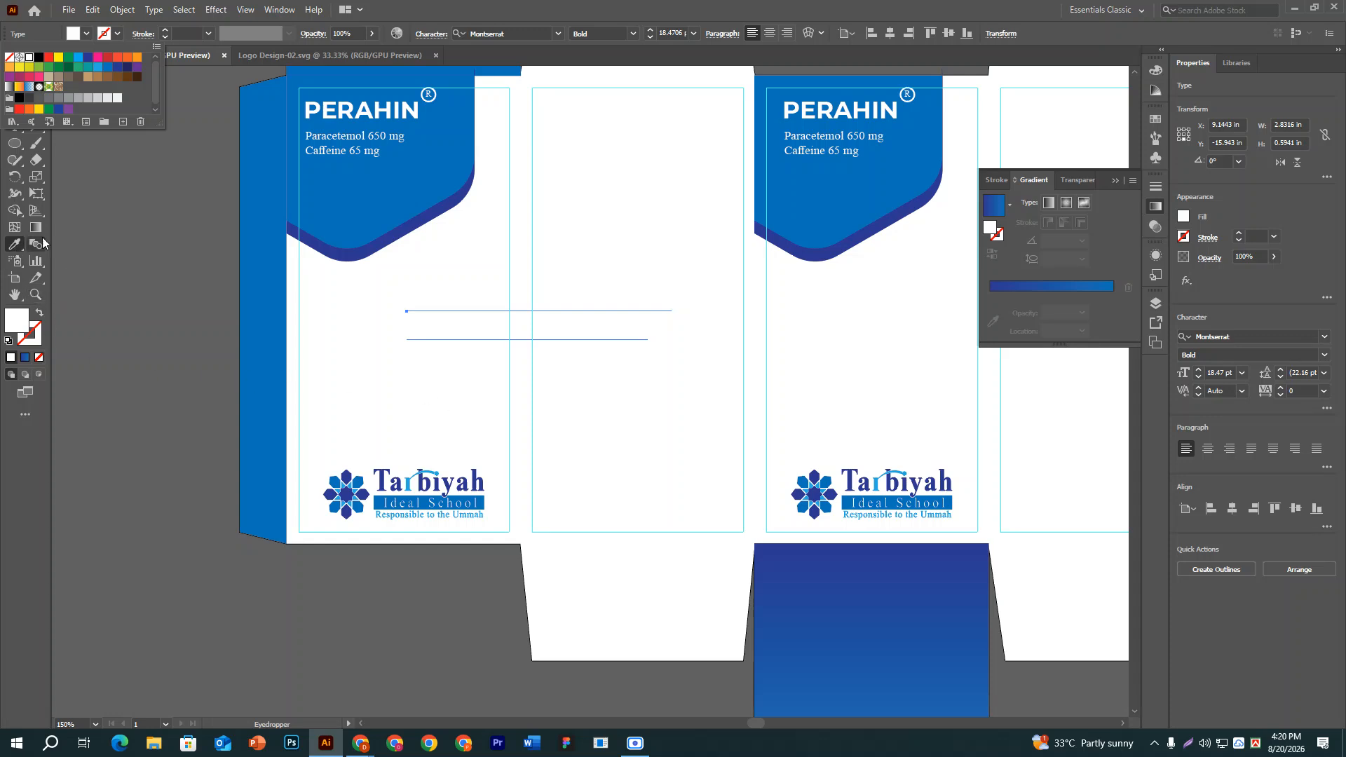
click(38, 59)
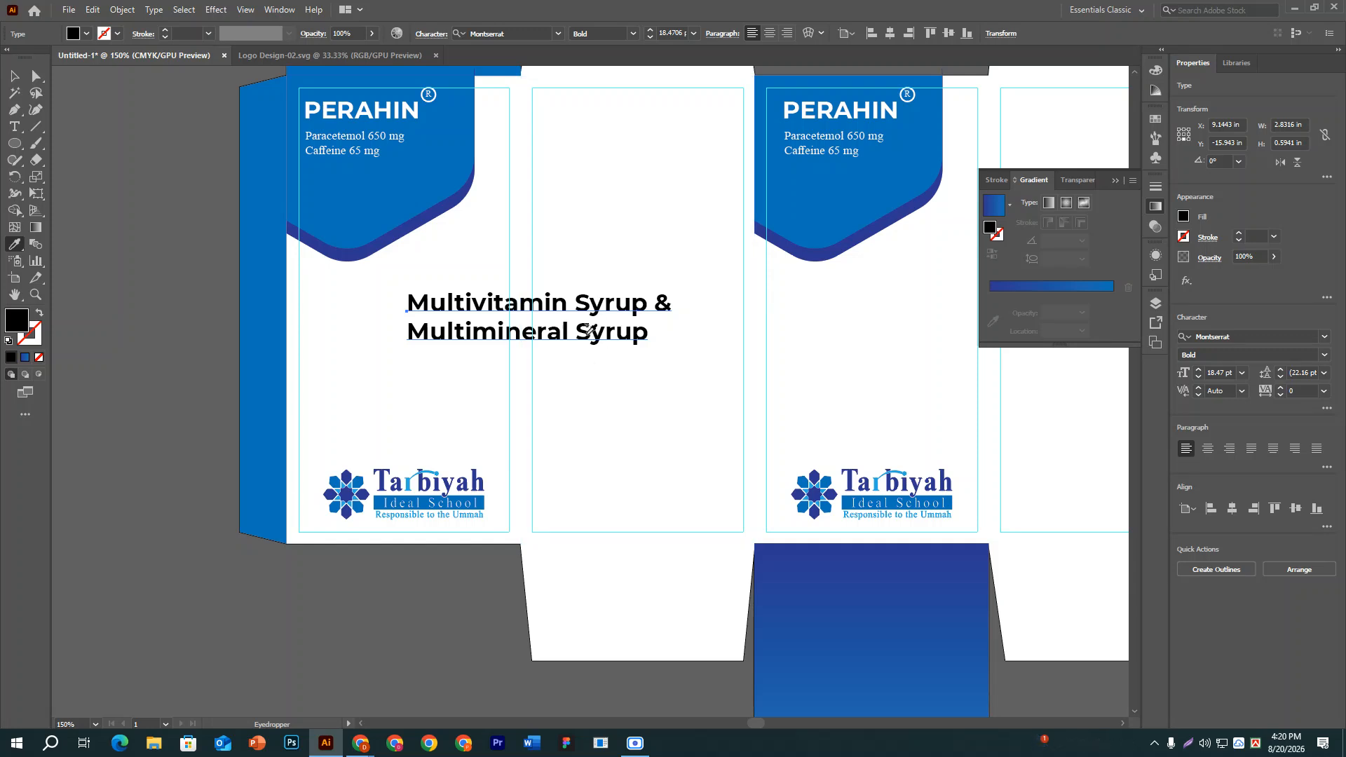
Move the Multivitamin text back into the first panel and scale it down to about 13.65 pt.
click(15, 73)
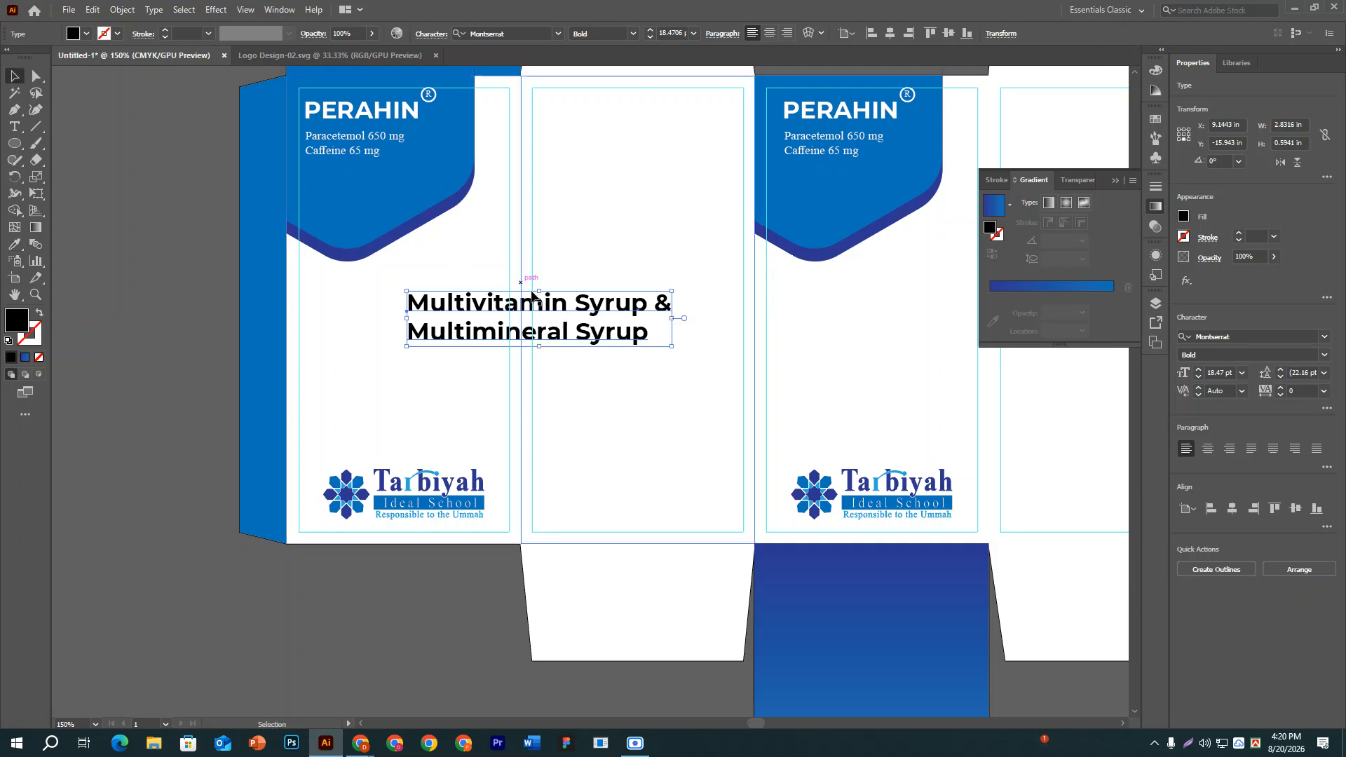
drag(571, 303, 437, 335)
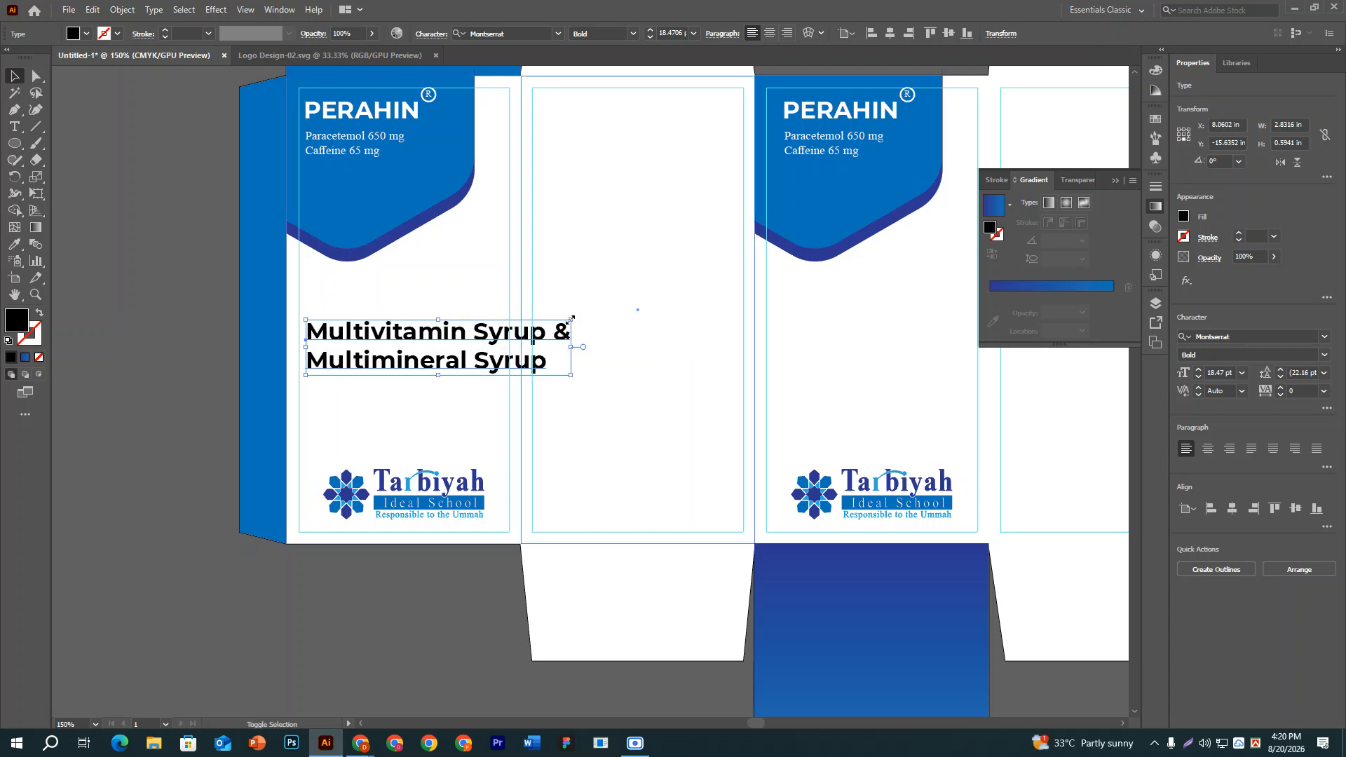
drag(546, 327, 502, 334)
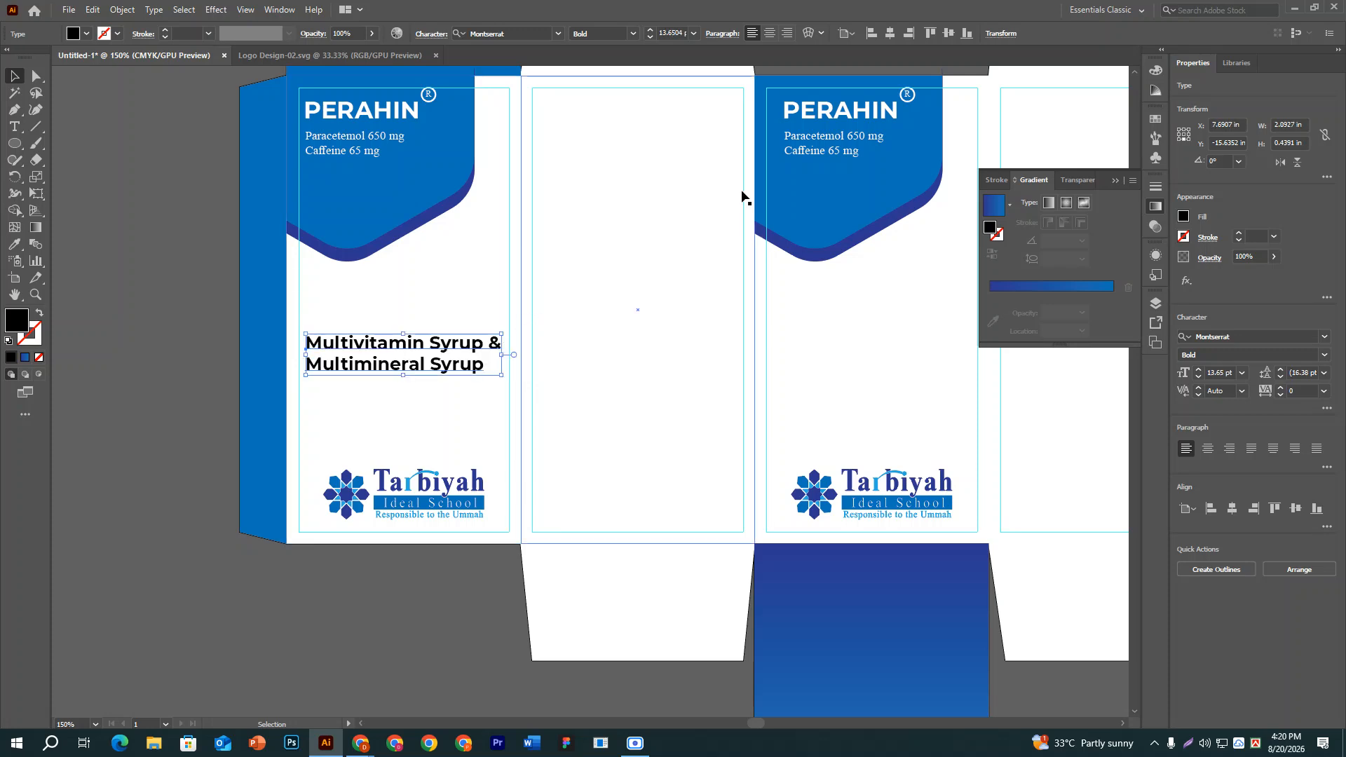
Centre-align the Multivitamin text's two lines and reposition it within the first panel's guides above the Tarbiyah logo.
click(889, 35)
key(ctrl+z)
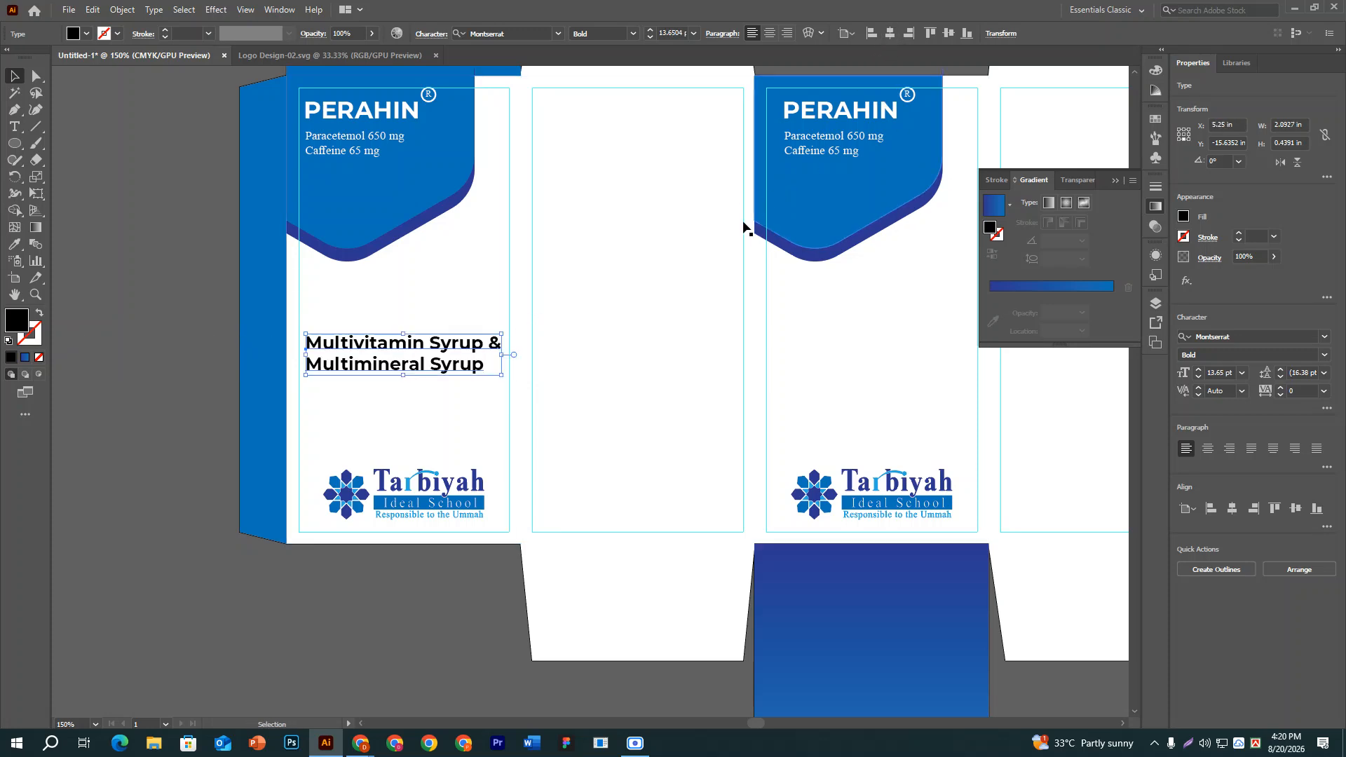
click(769, 33)
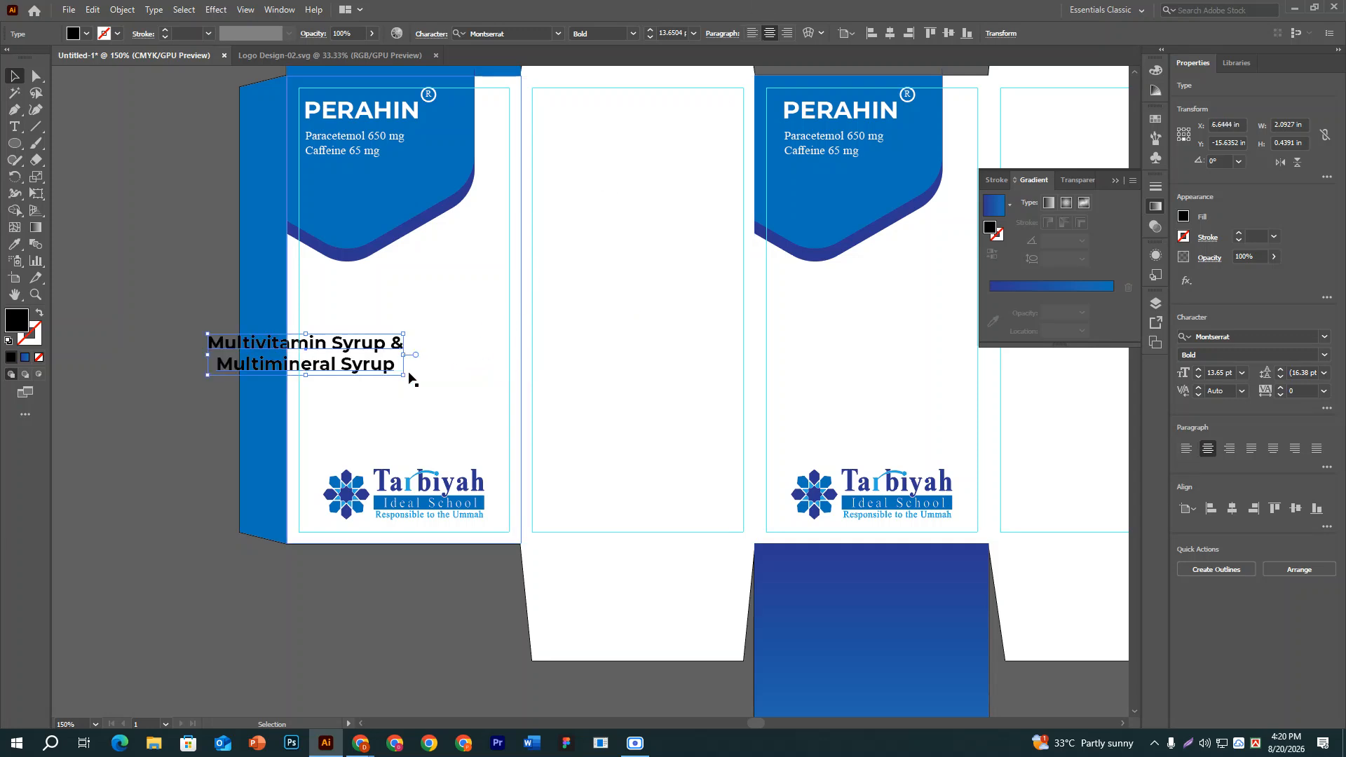
drag(349, 348, 446, 351)
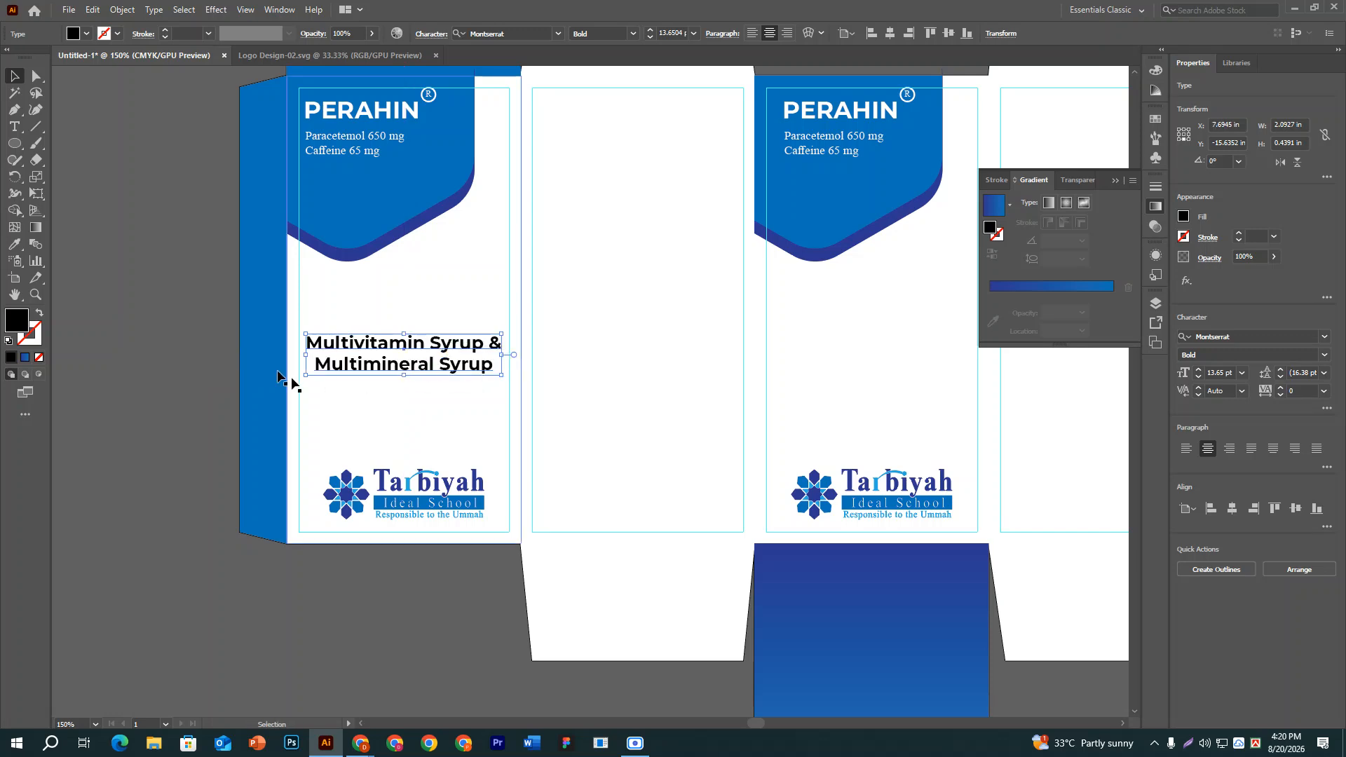
click(227, 348)
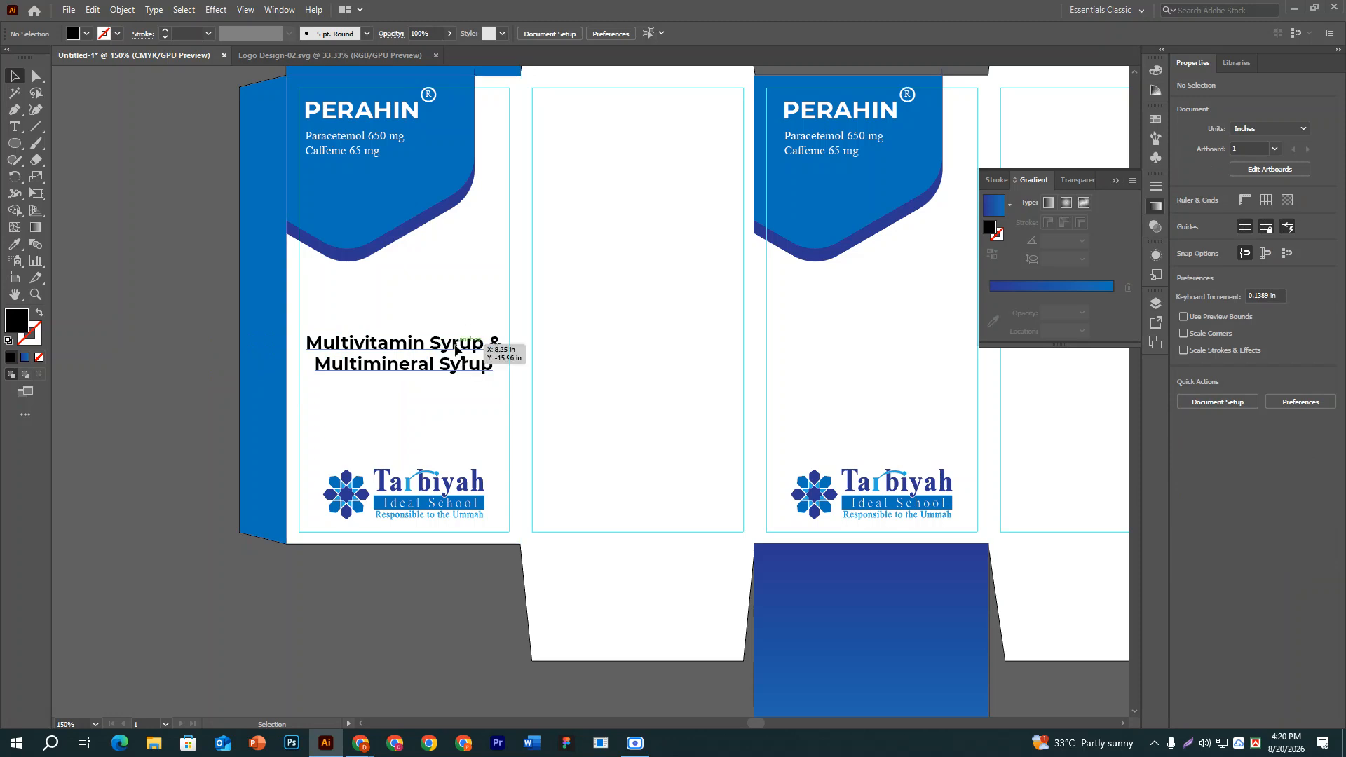
Add a new appearance fill to the Multivitamin text.
click(456, 349)
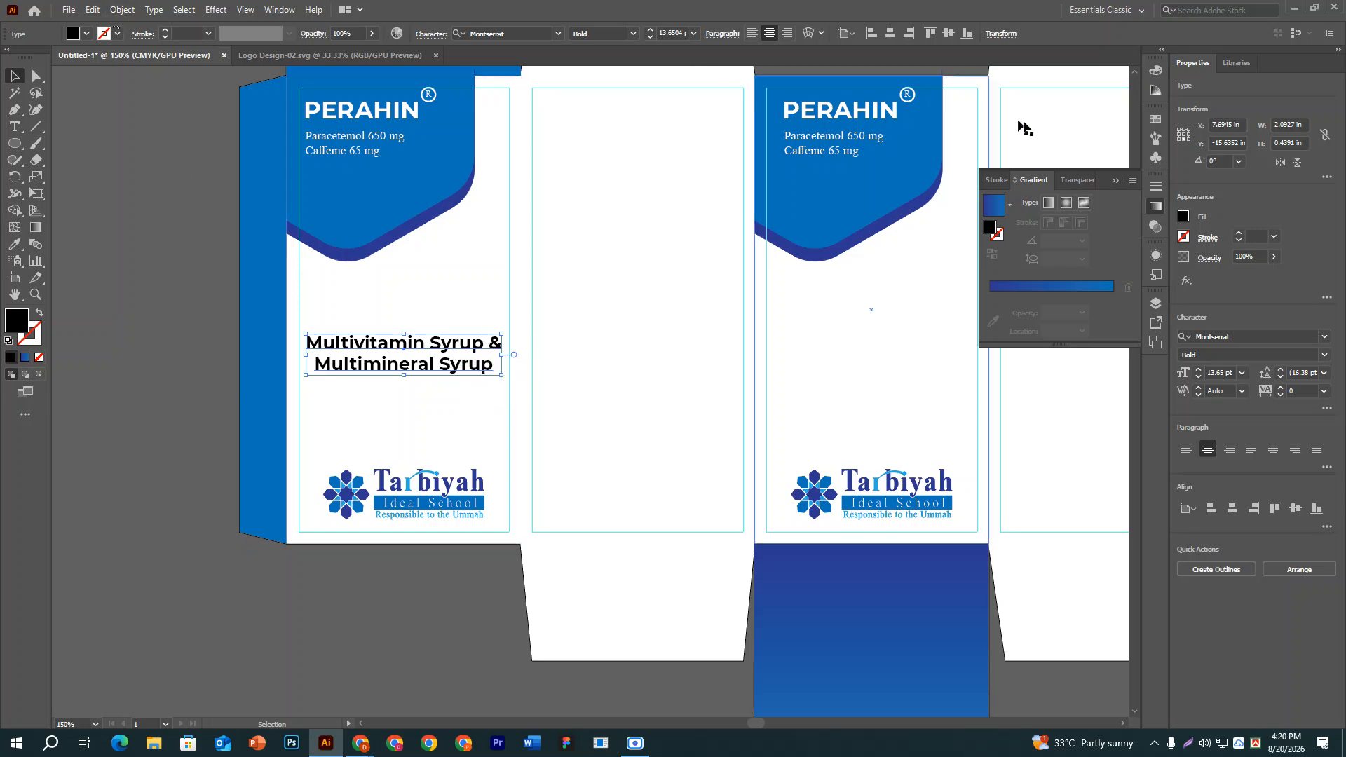
click(274, 12)
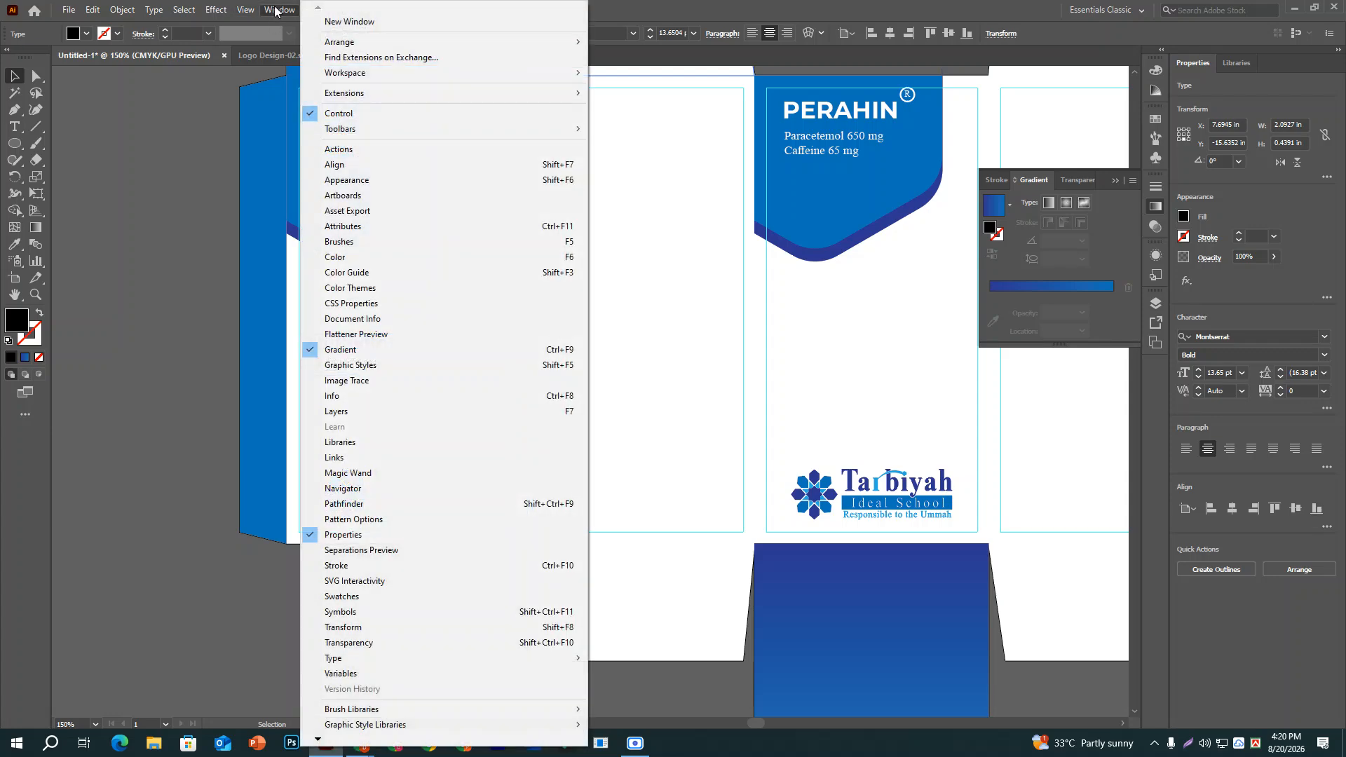
click(371, 182)
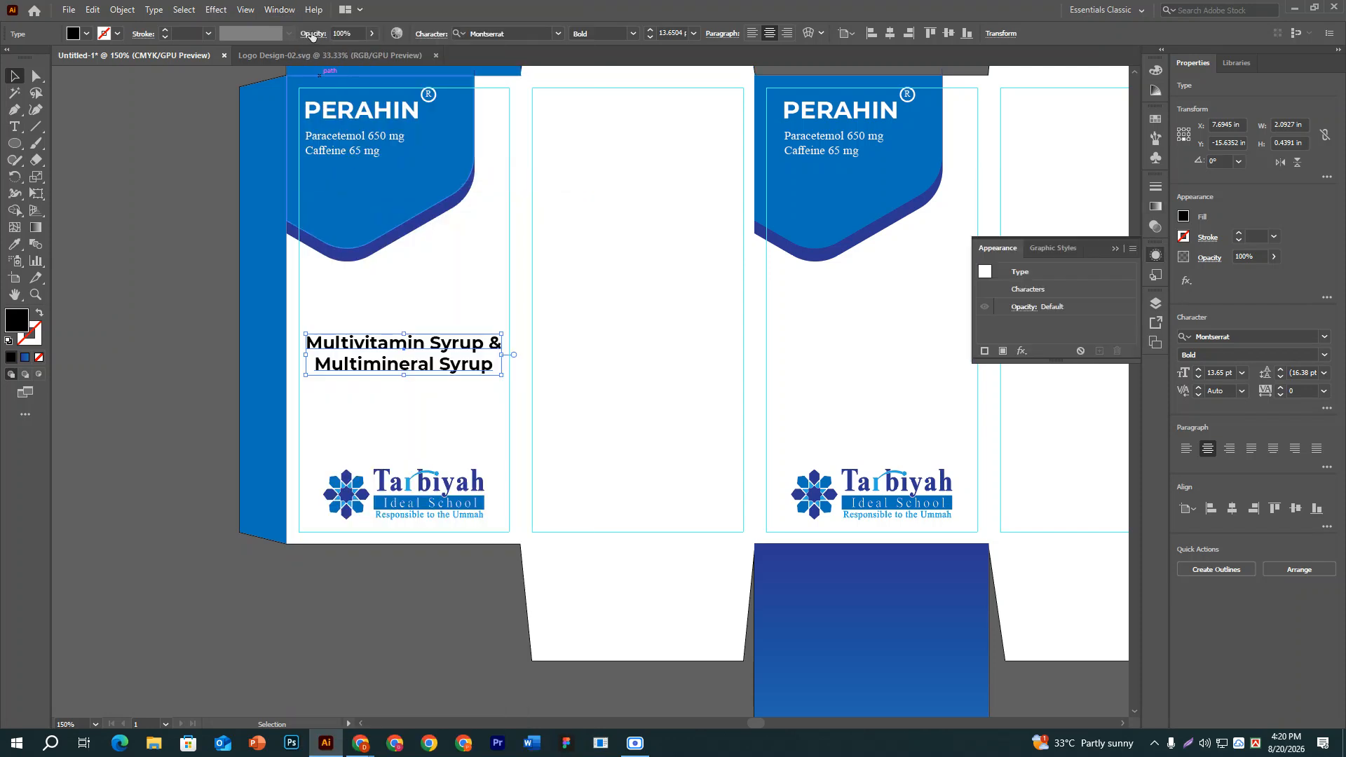
click(1003, 352)
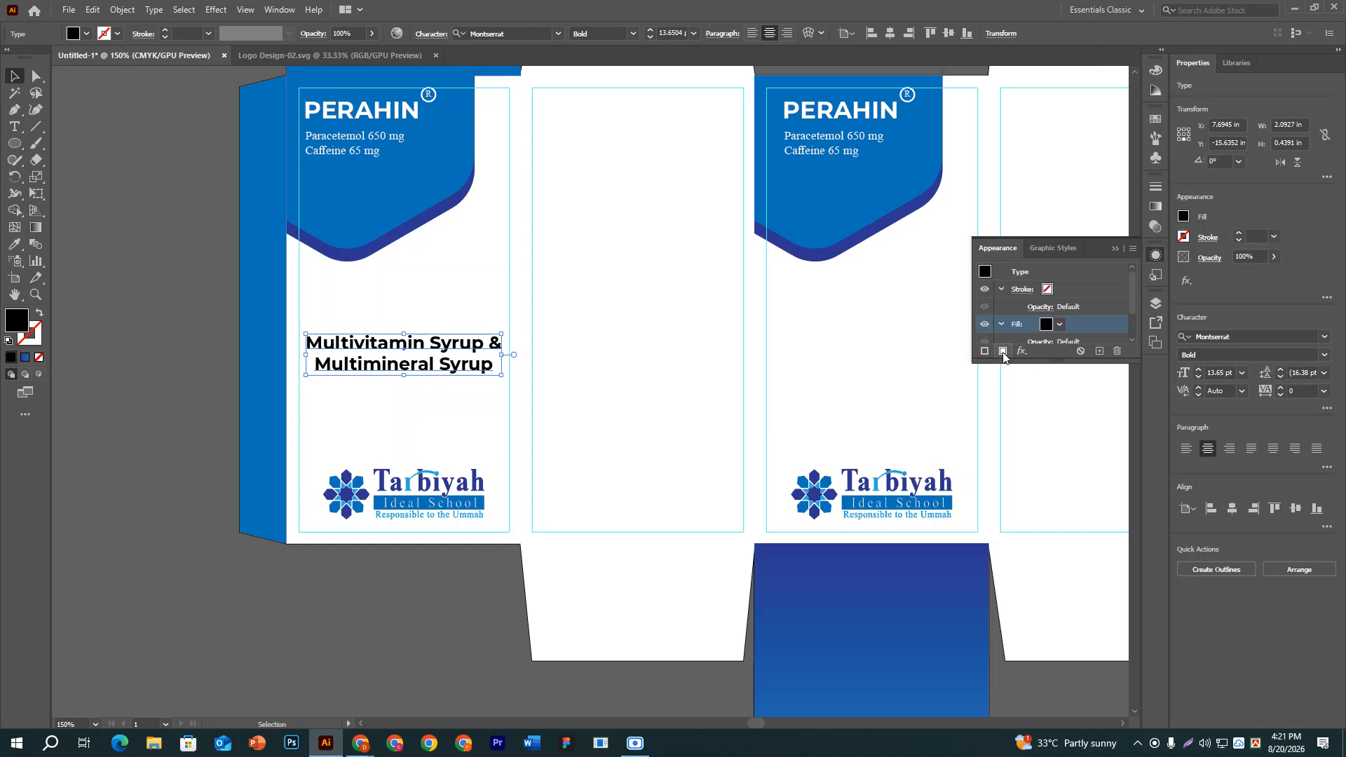
Try sampling the lower flap's blue gradient as the Multivitamin text's fill, inspect it up close, and undo it.
click(14, 244)
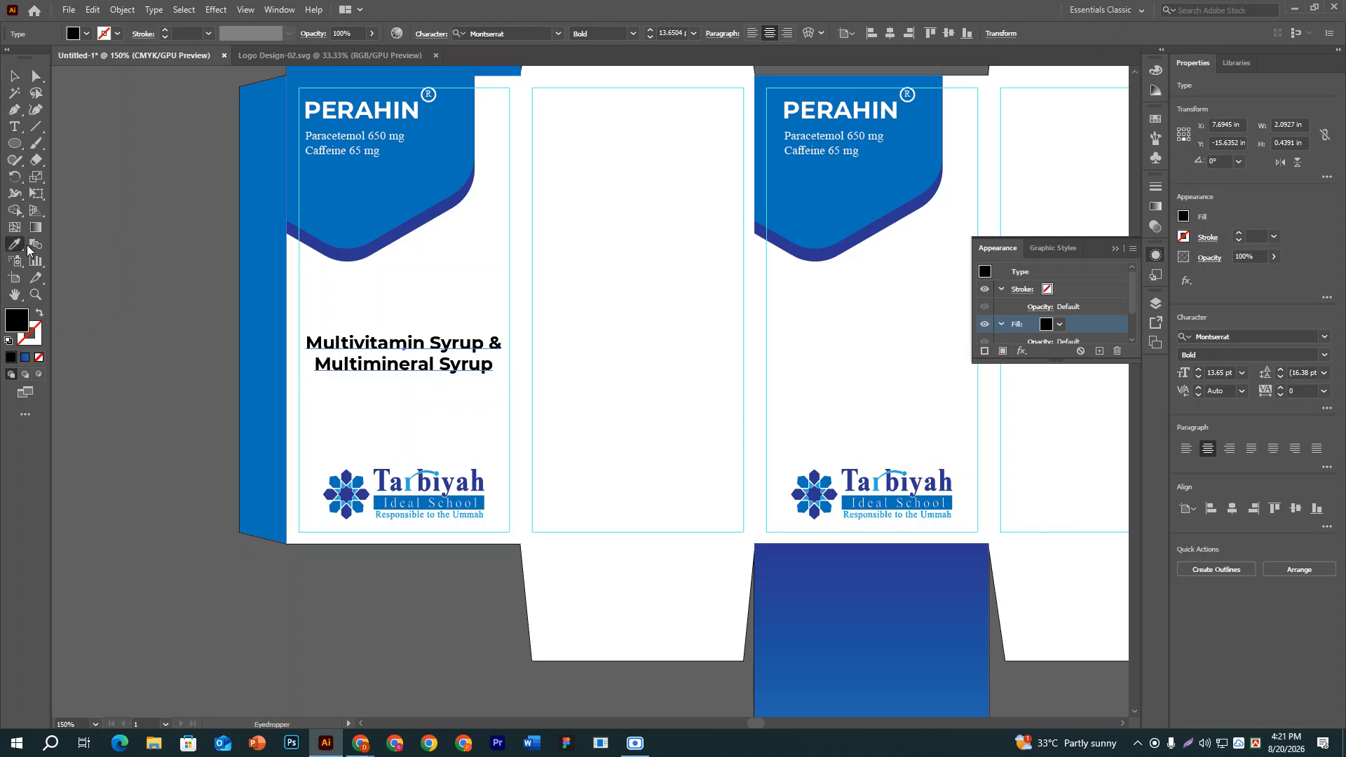
click(834, 579)
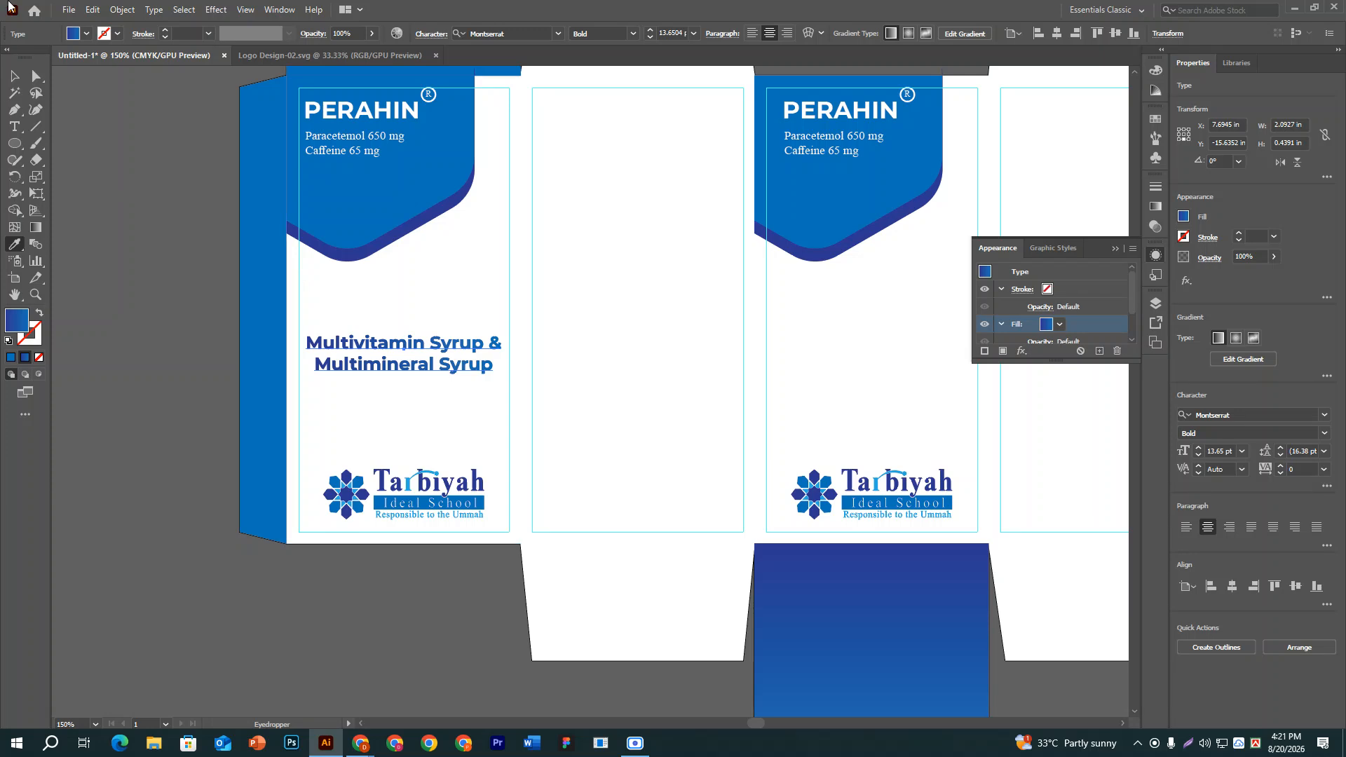
click(14, 75)
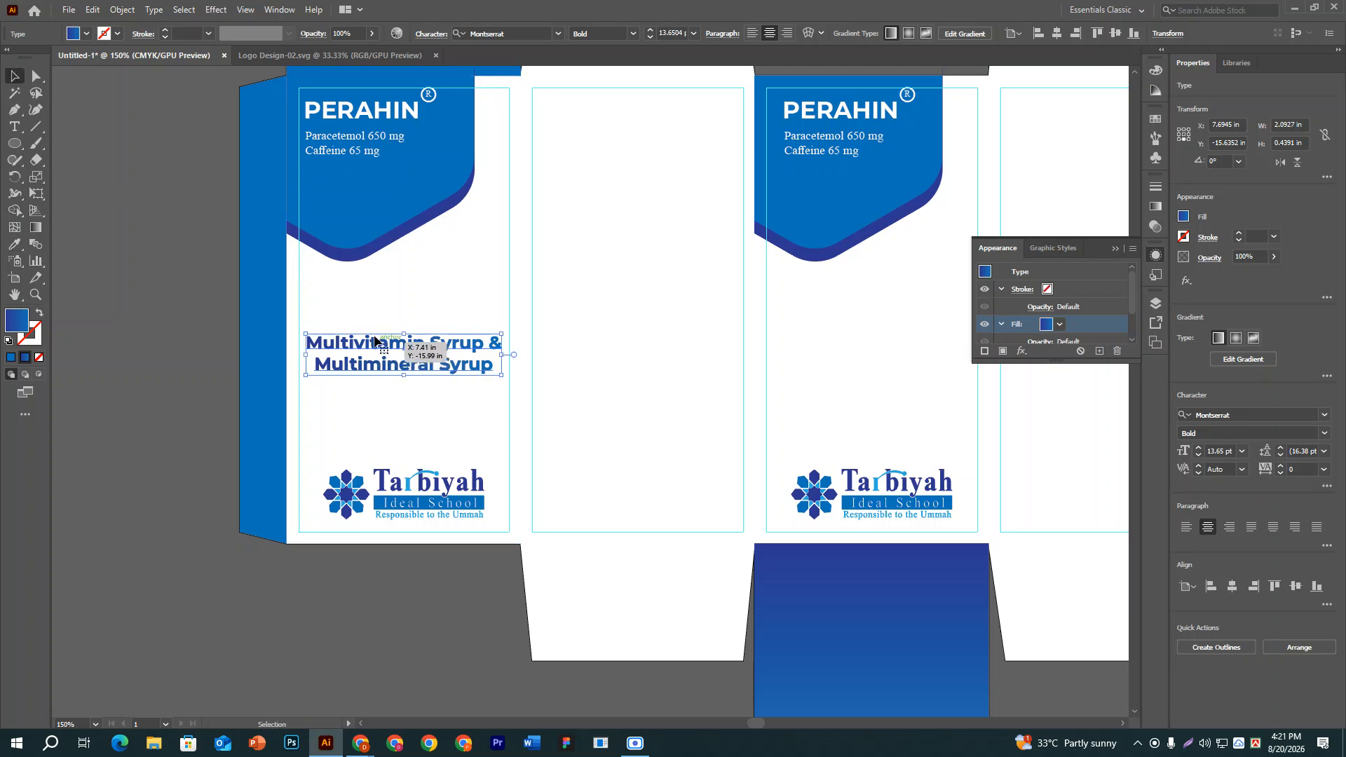
click(228, 354)
key(ctrl+equal)
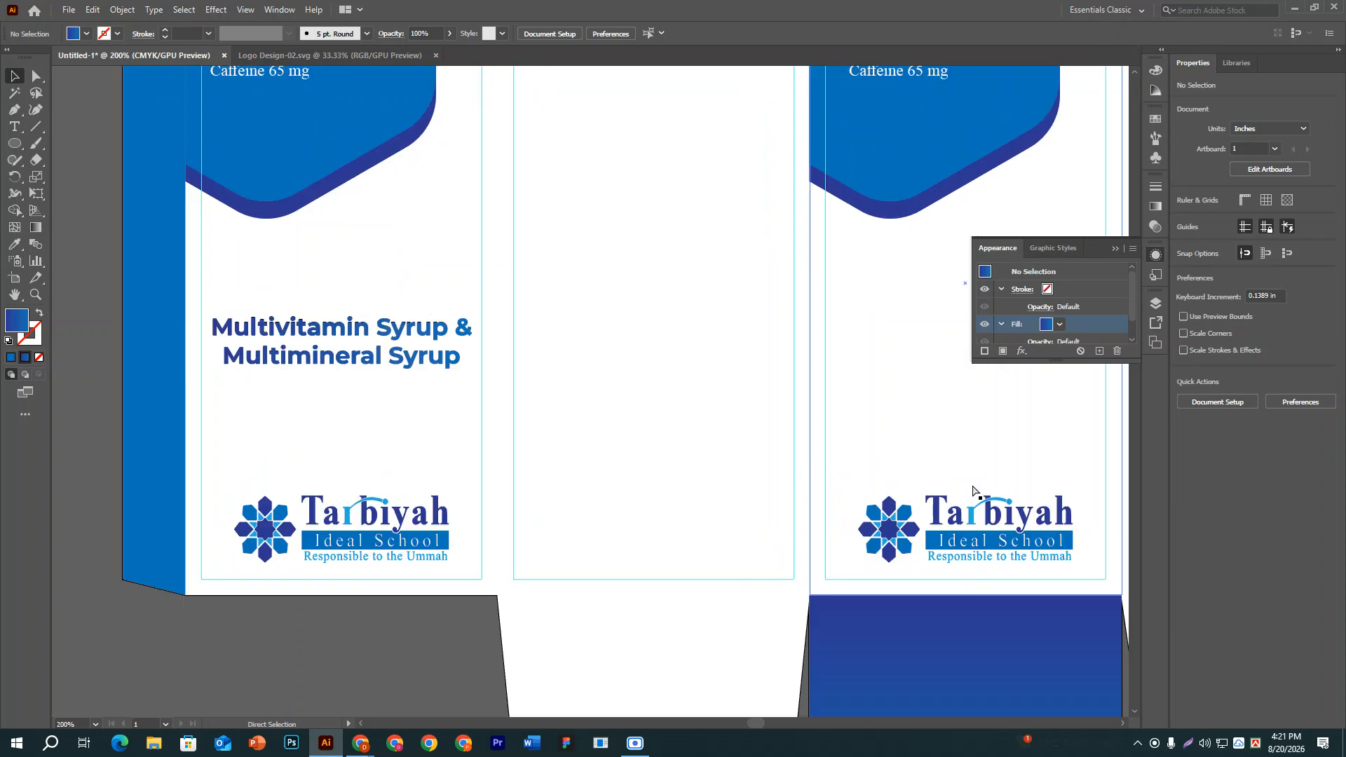
key(ctrl+equal)
drag(293, 322, 480, 325)
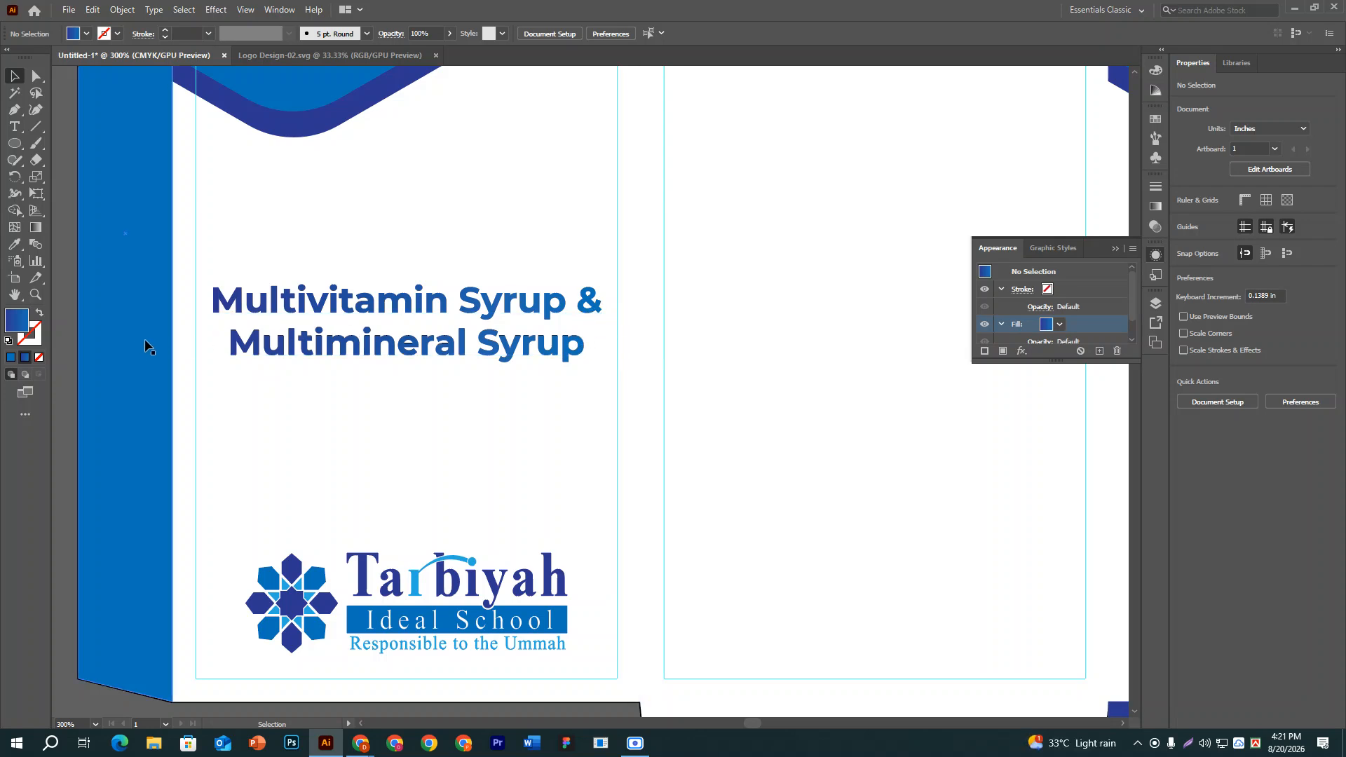
key(ctrl+minus)
key(ctrl+minus)
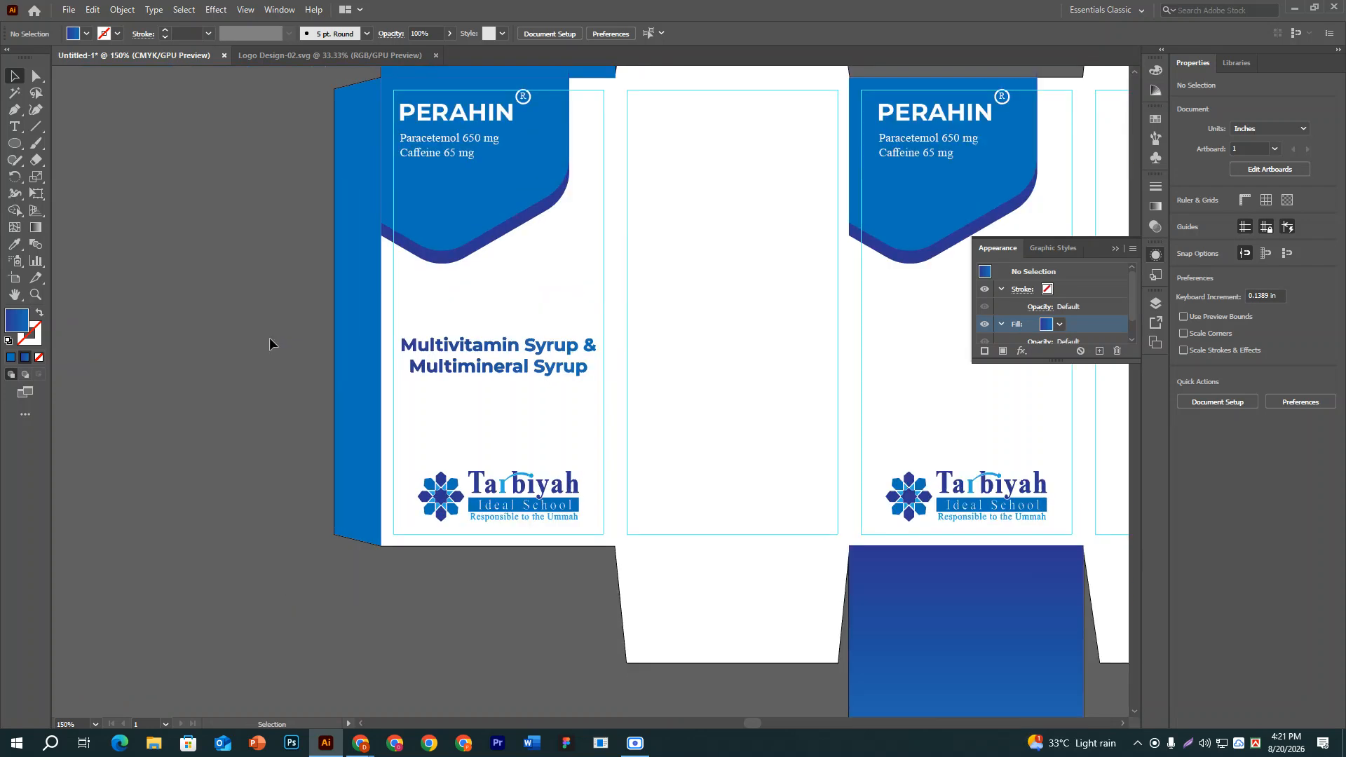
key(ctrl+z)
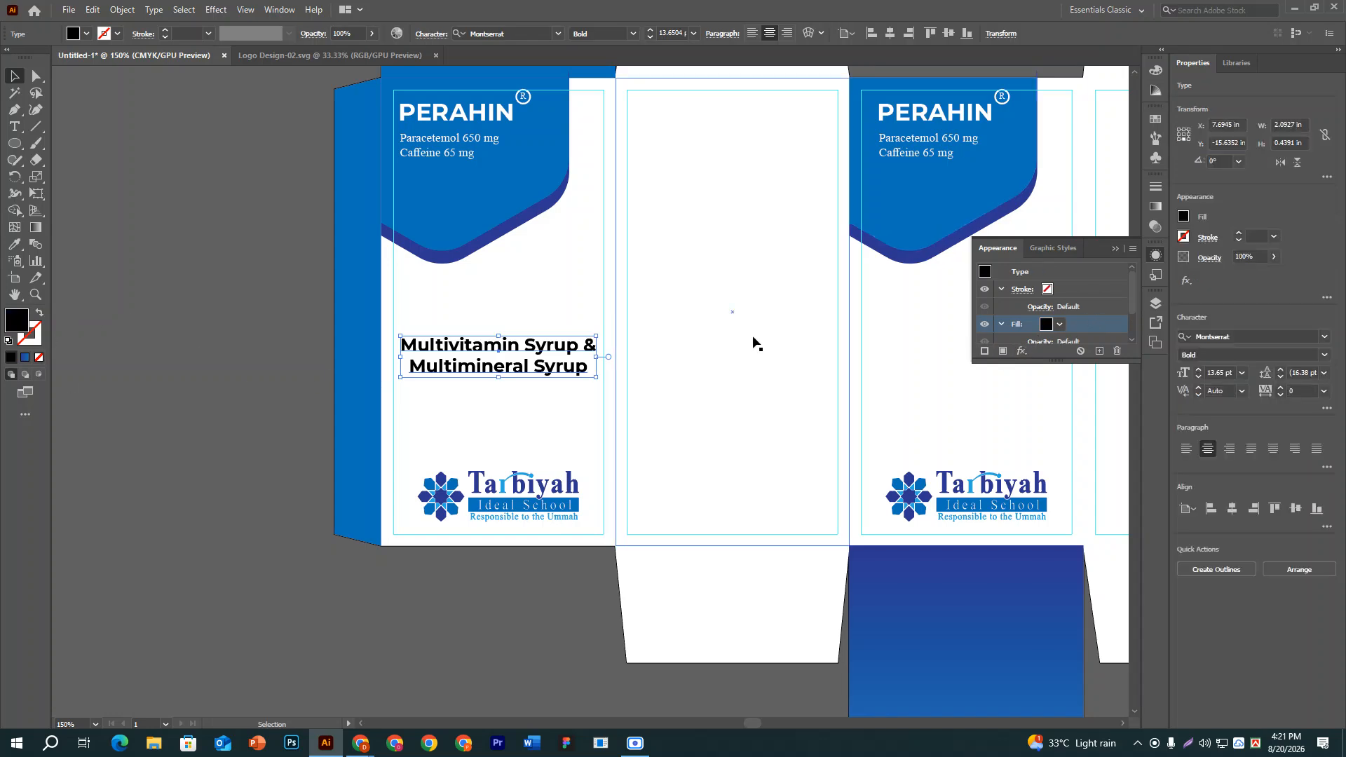
Fill the Multivitamin text with the blue gradient and add a middle colour stop at about 50.56% in the Tarbiyah logo's light blue.
click(26, 358)
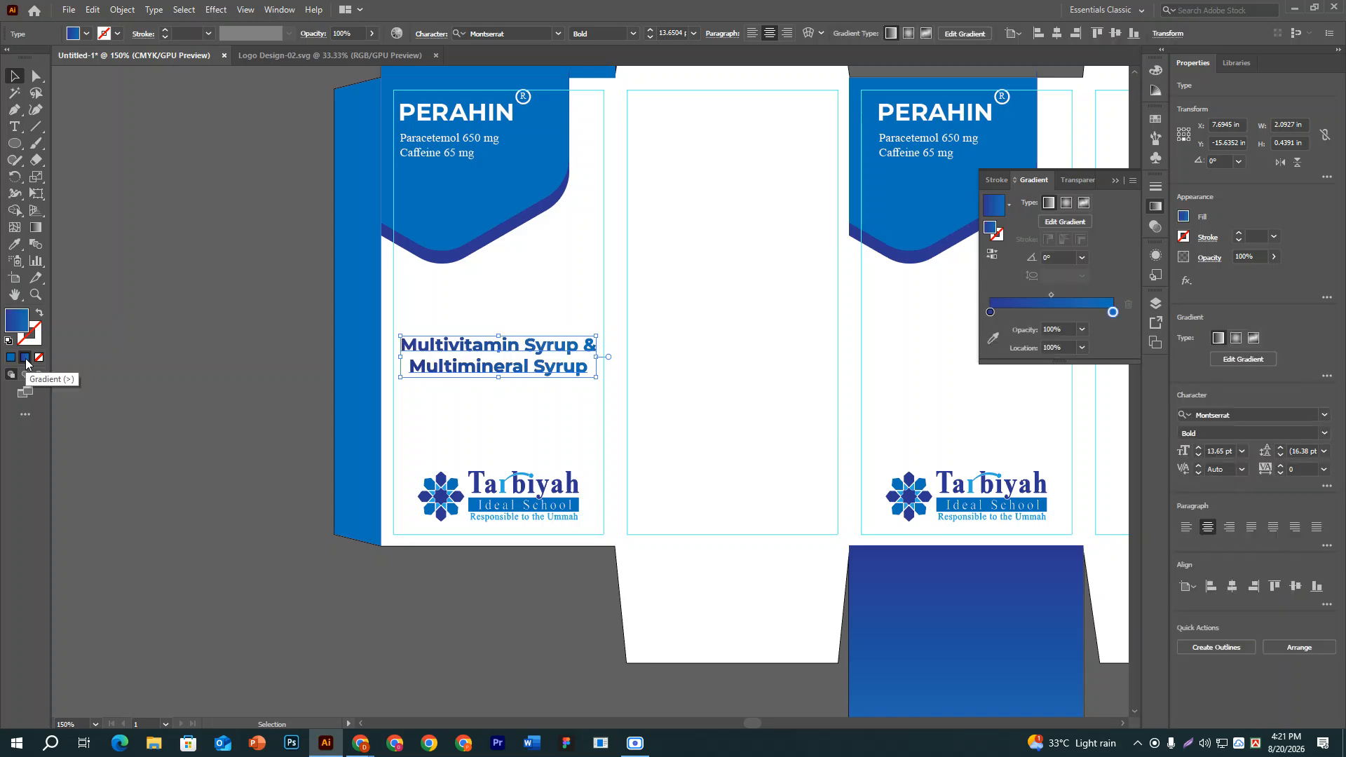
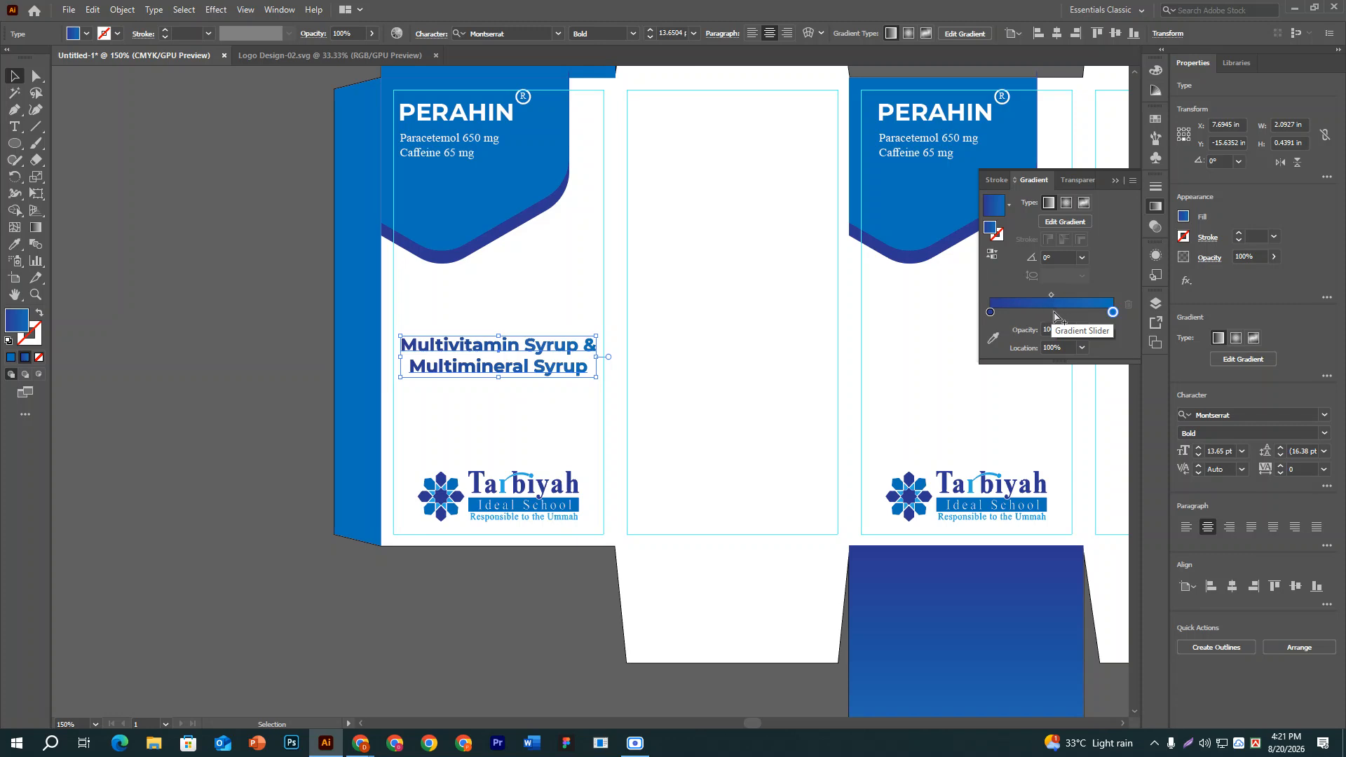
click(1053, 313)
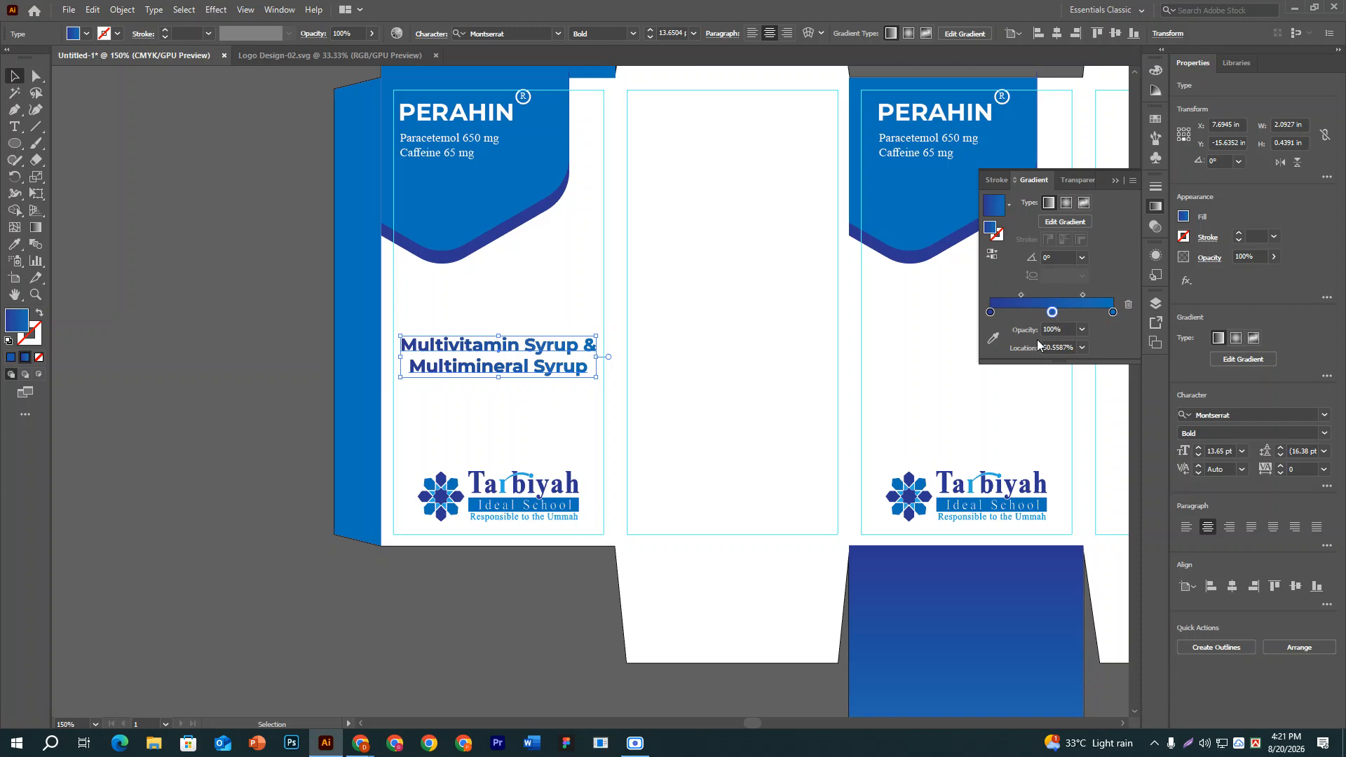
click(994, 340)
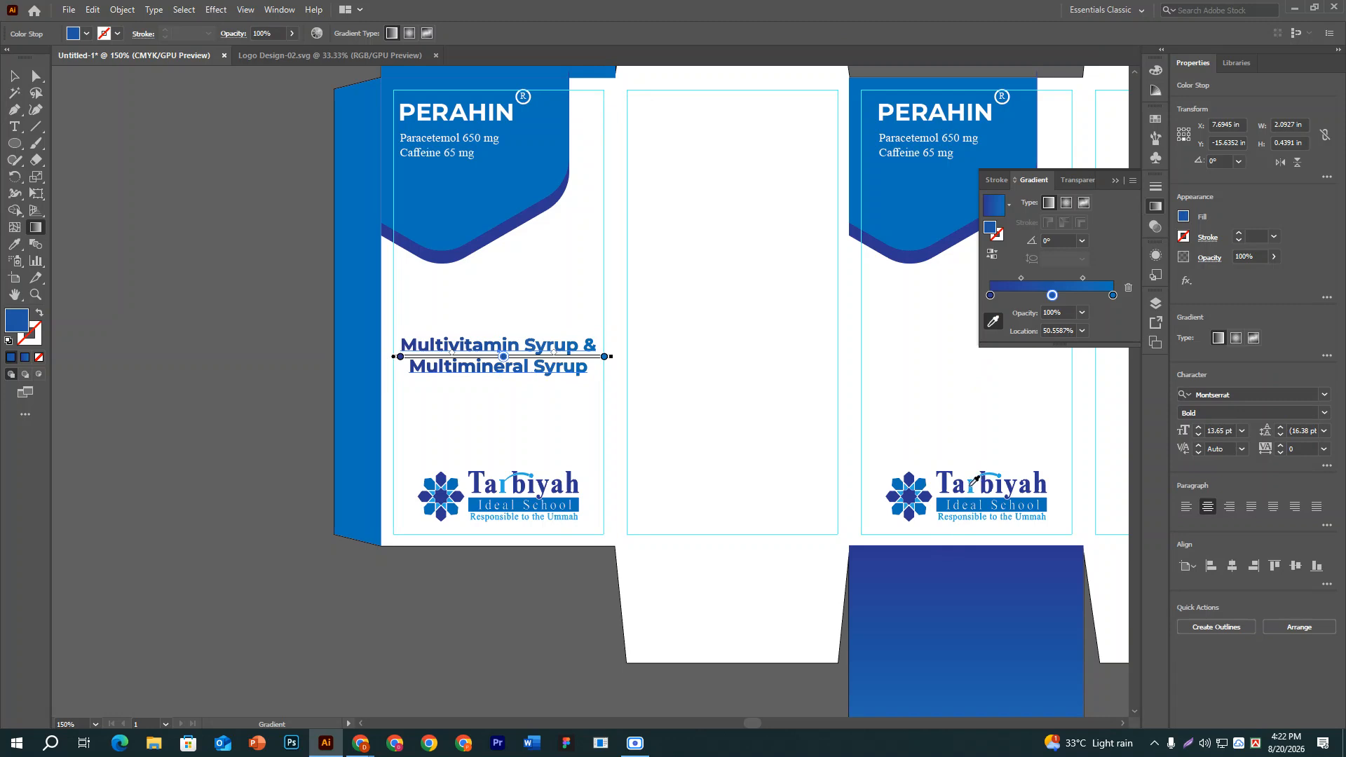
click(975, 483)
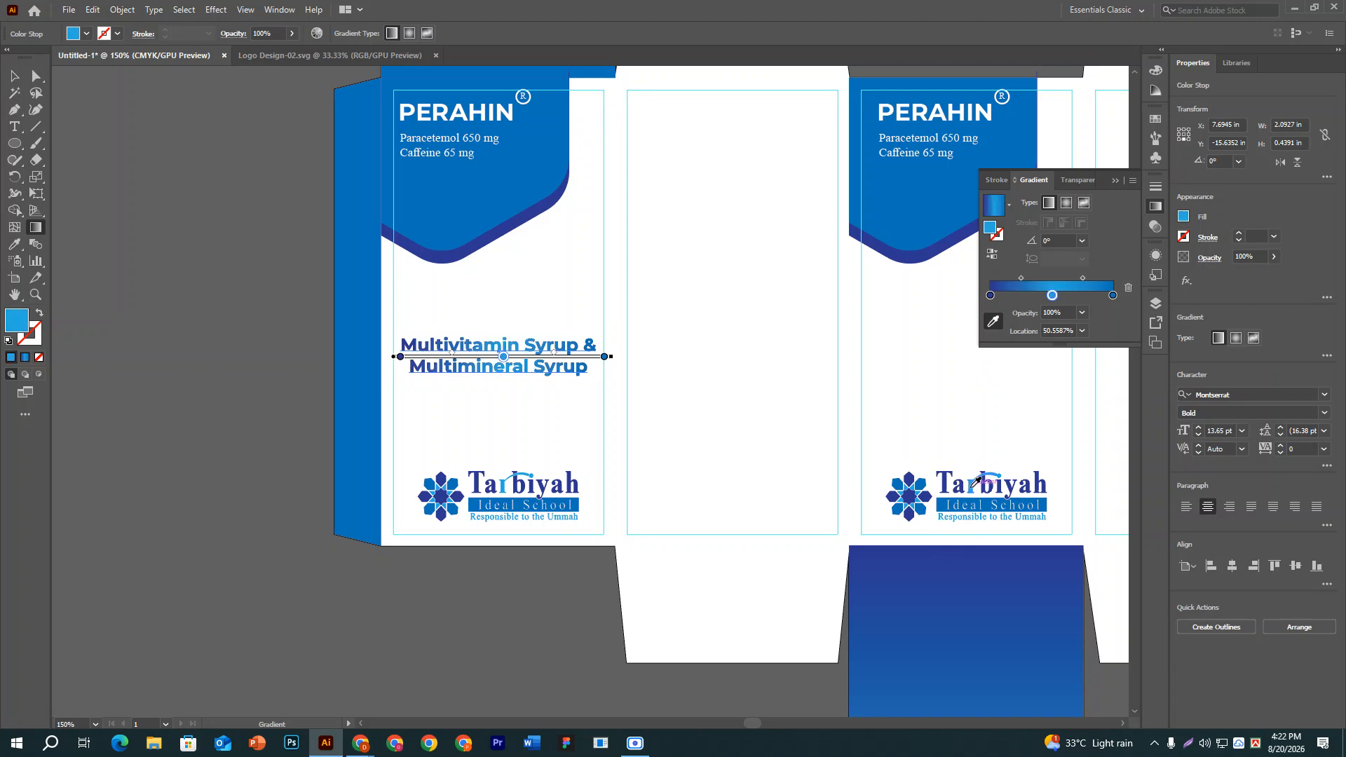
Recolour the end stop of the Multivitamin text's gradient with the dark blue sampled from the Tarbiyah logo's emblem.
click(1113, 295)
click(994, 321)
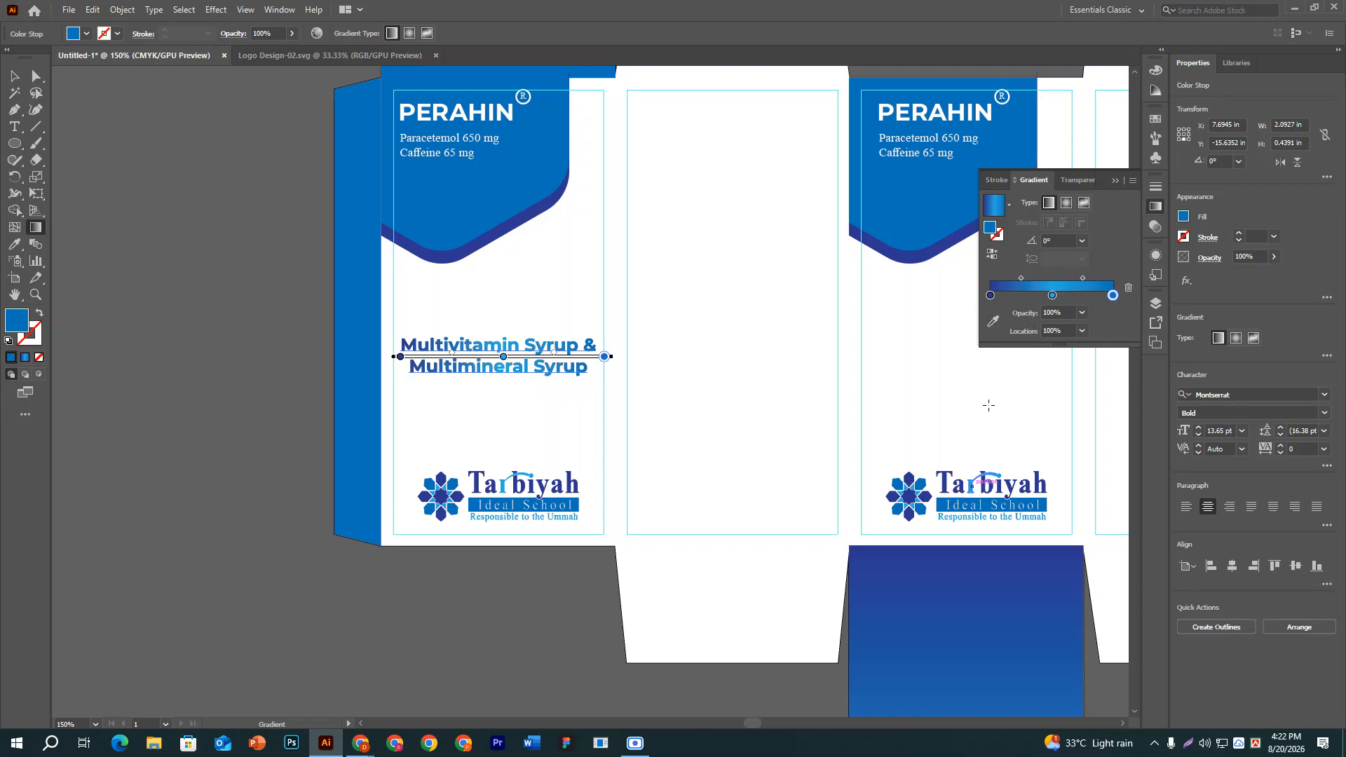
click(993, 321)
click(911, 476)
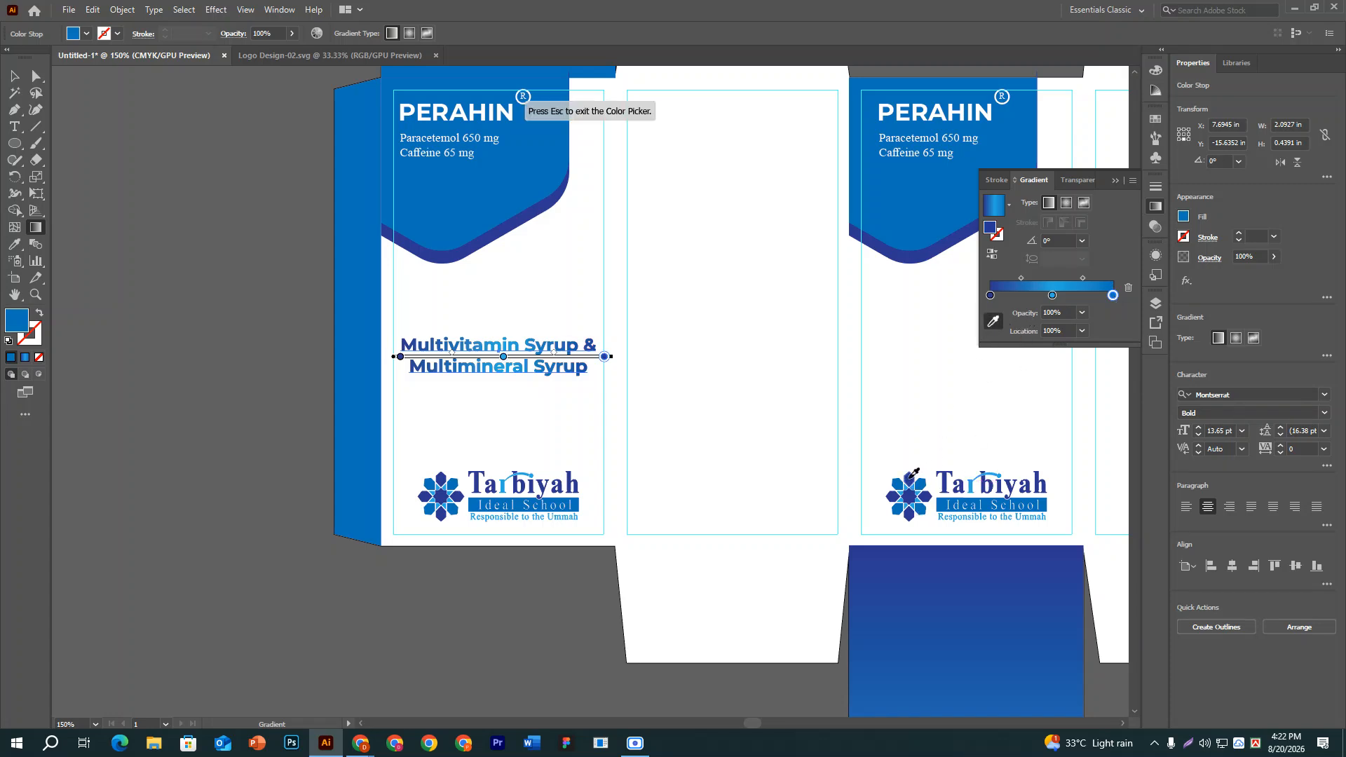
click(17, 76)
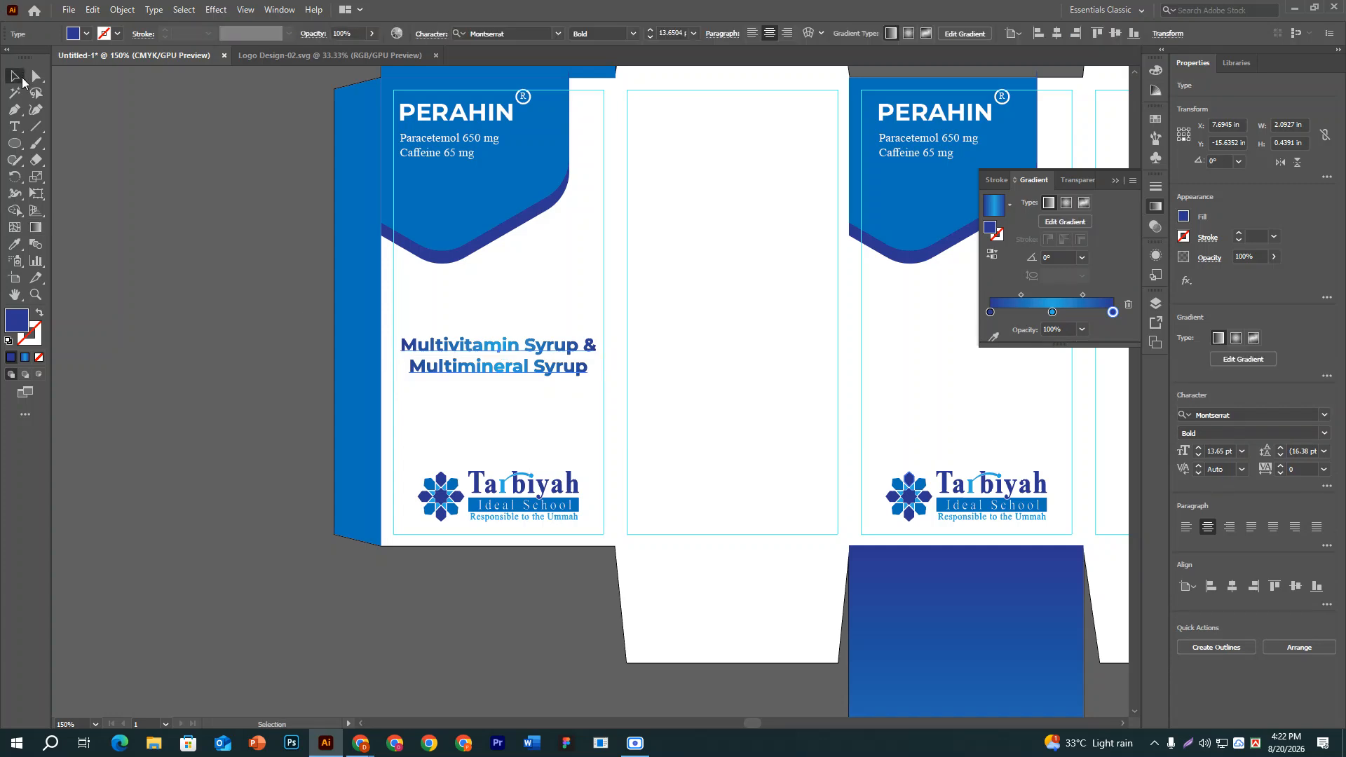
click(136, 219)
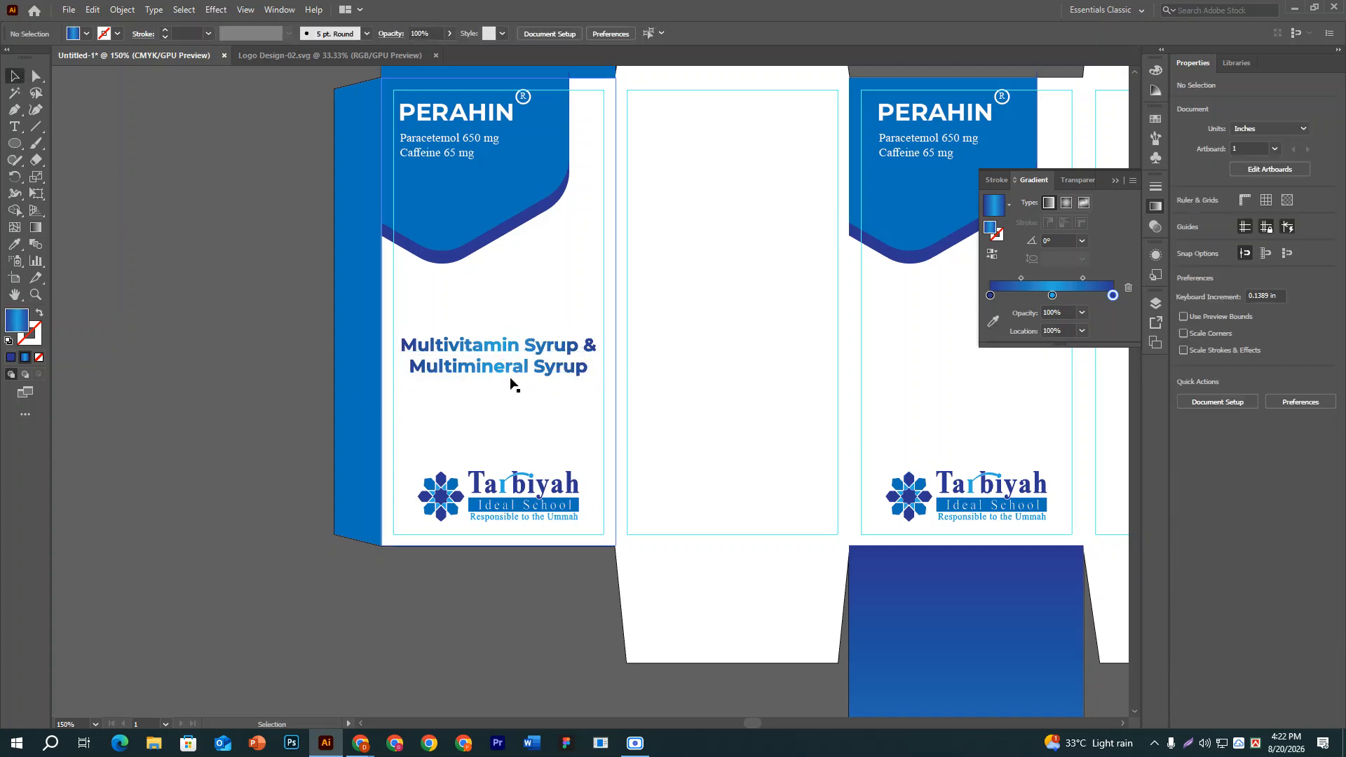
key(ctrl+1)
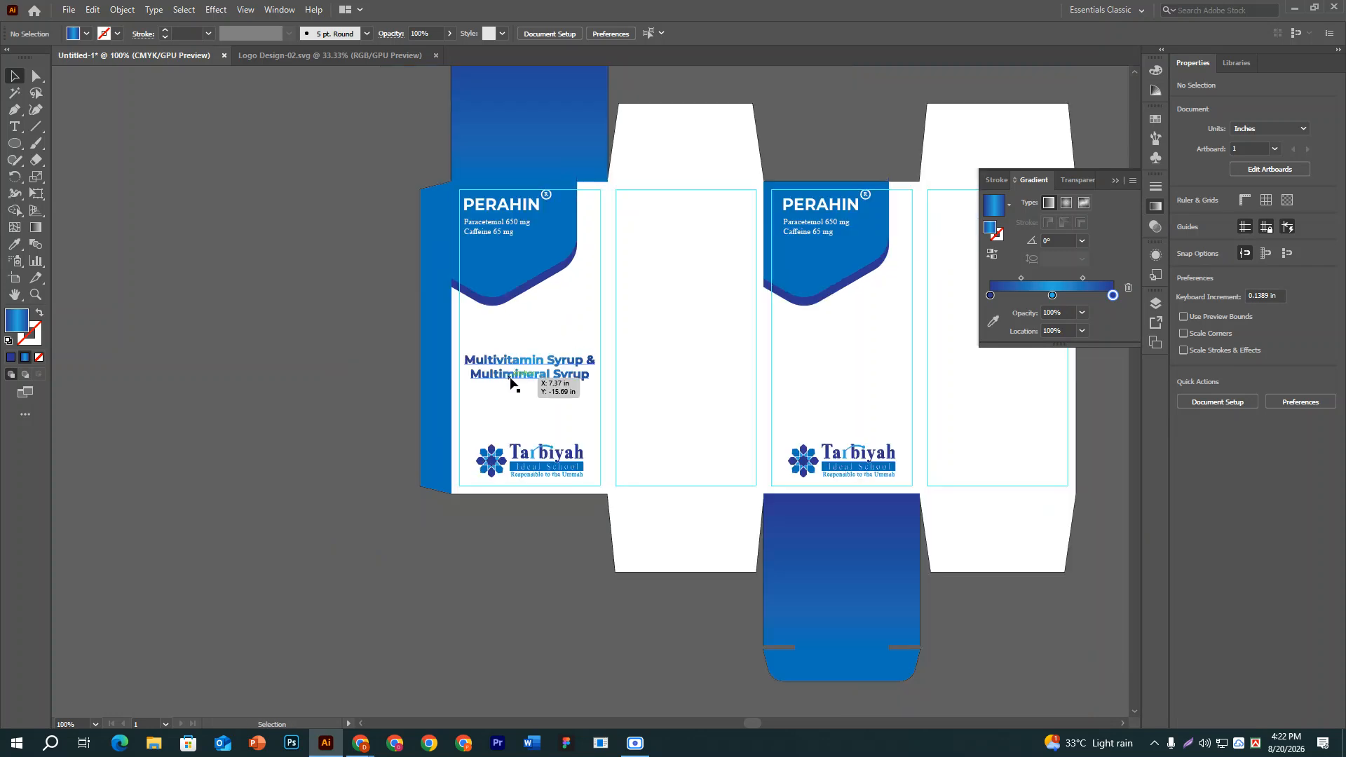
drag(771, 554, 613, 530)
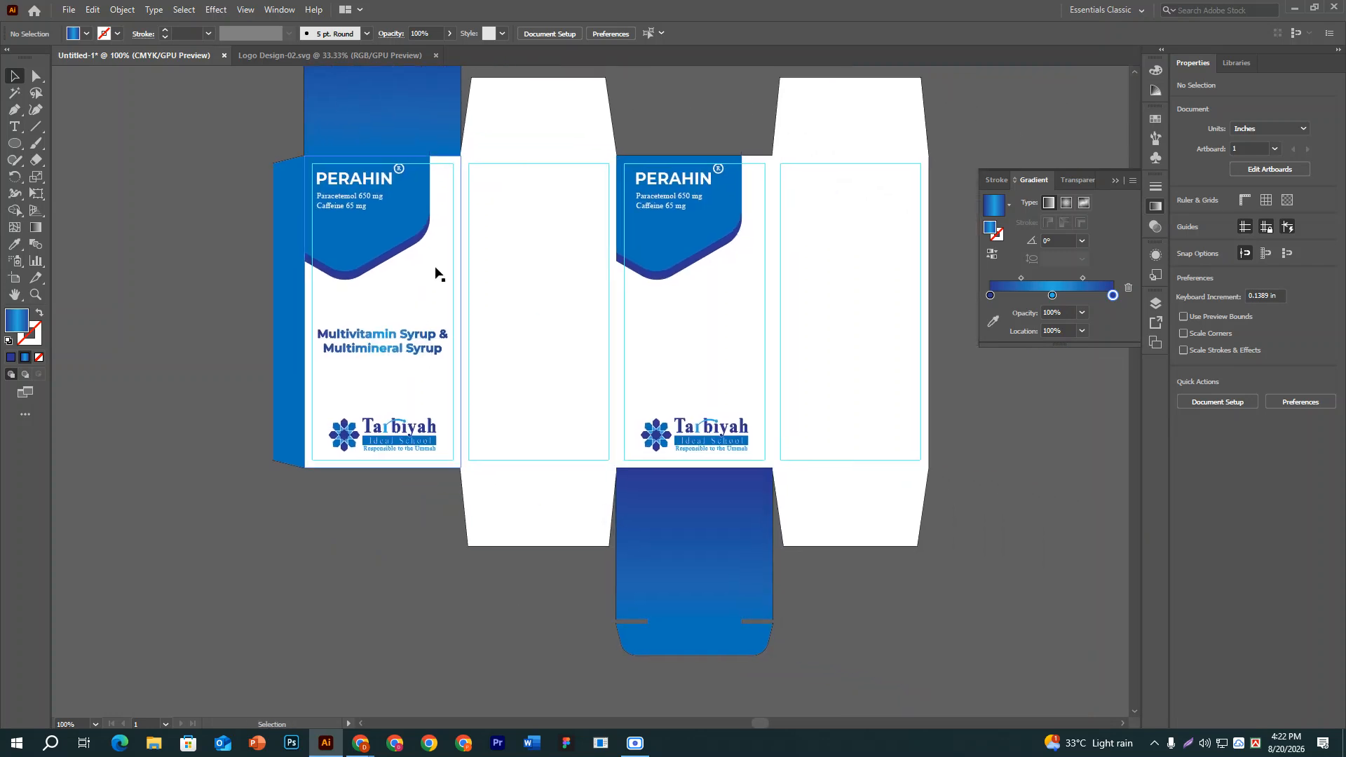
Duplicate the gradient-filled Multivitamin text onto the third panel at the same height and check the pair together.
click(412, 342)
drag(413, 342, 730, 359)
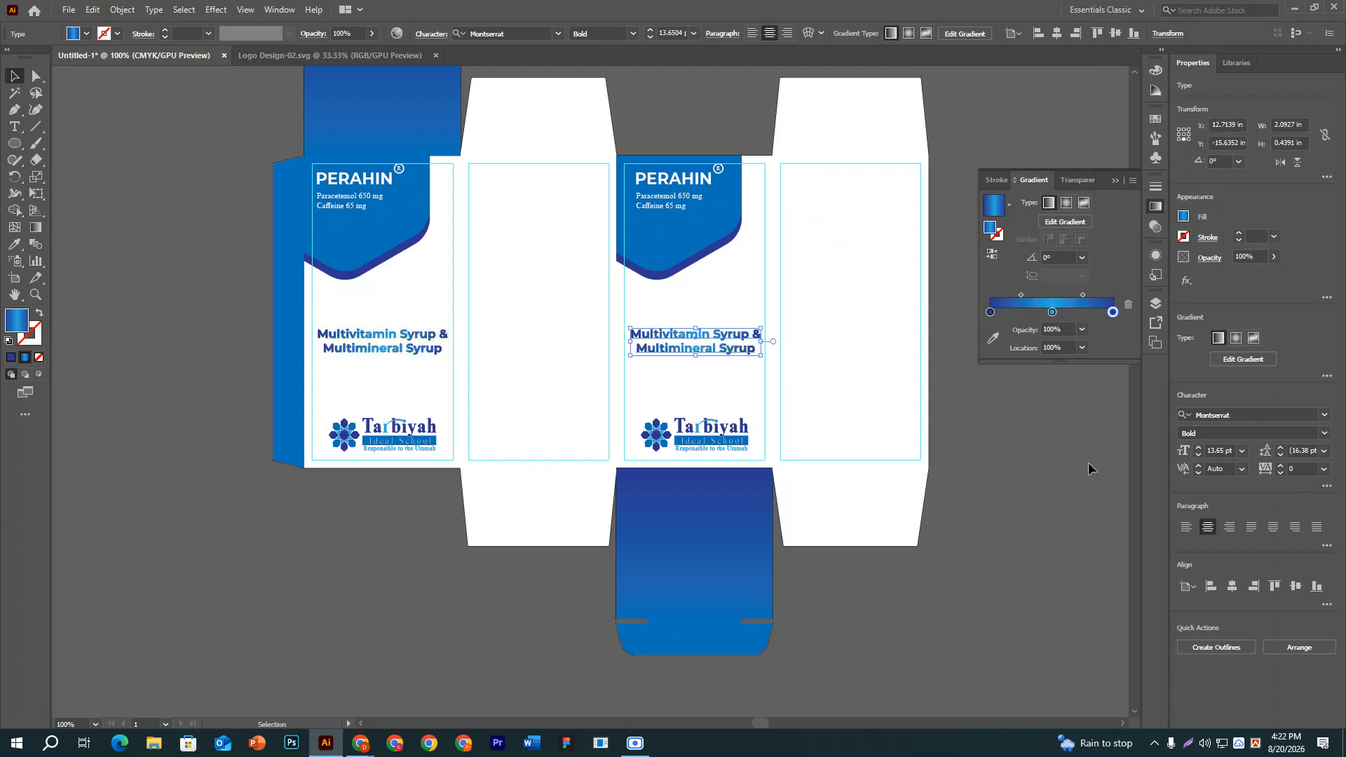
click(1085, 469)
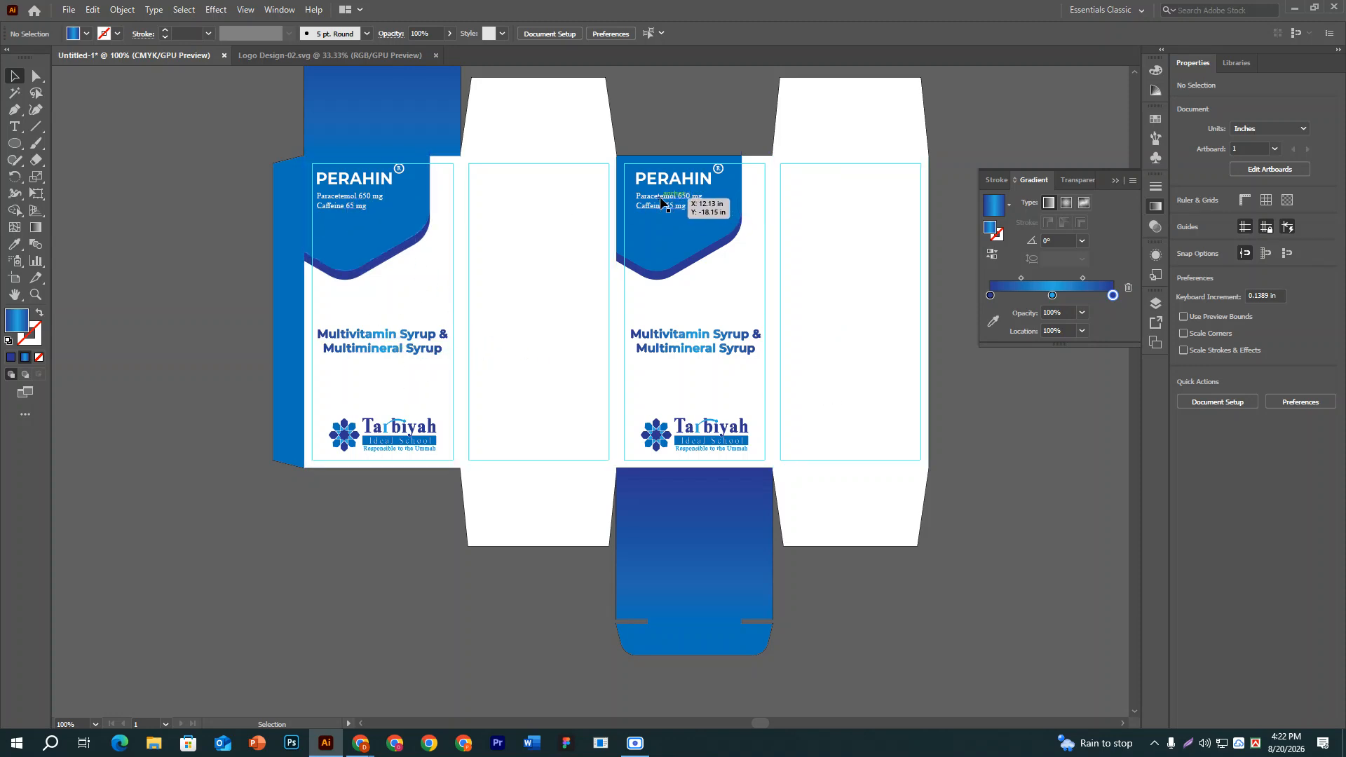
click(357, 344)
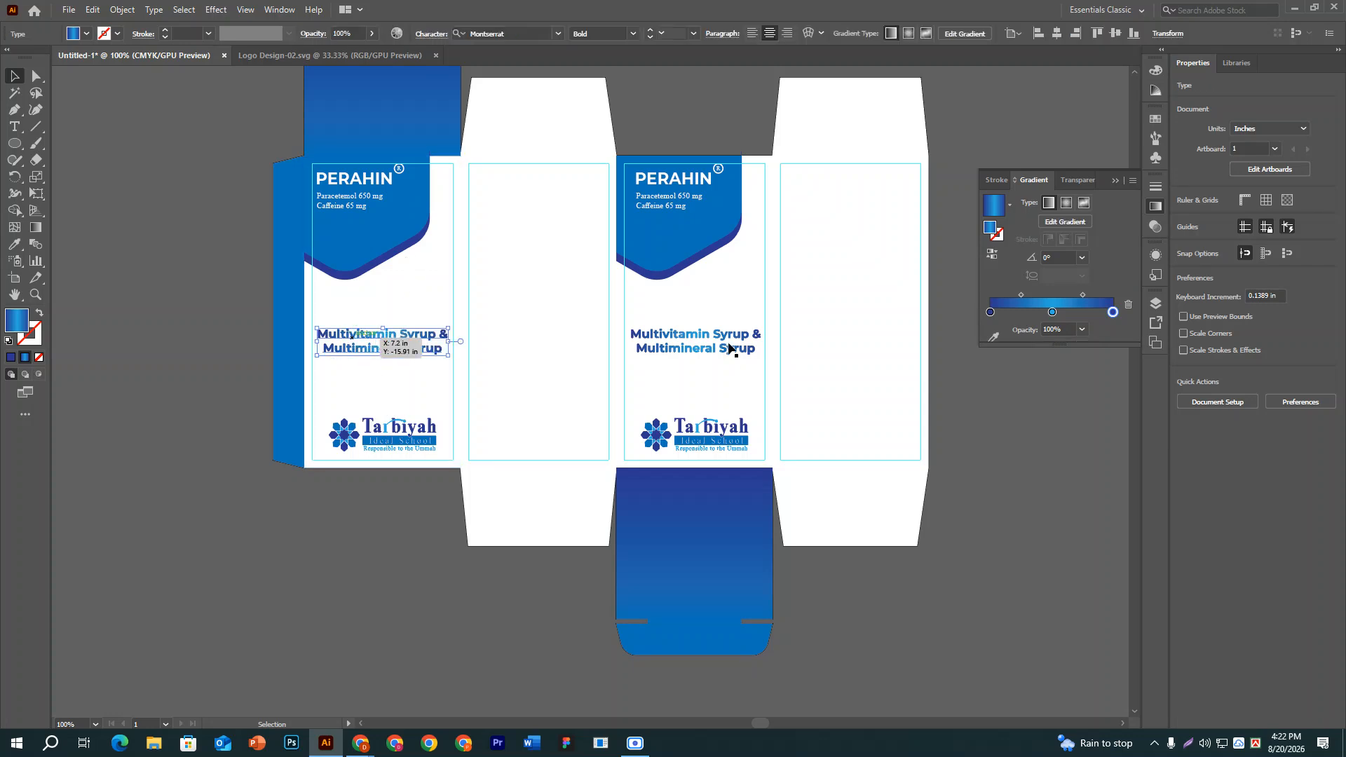
shift+click(730, 348)
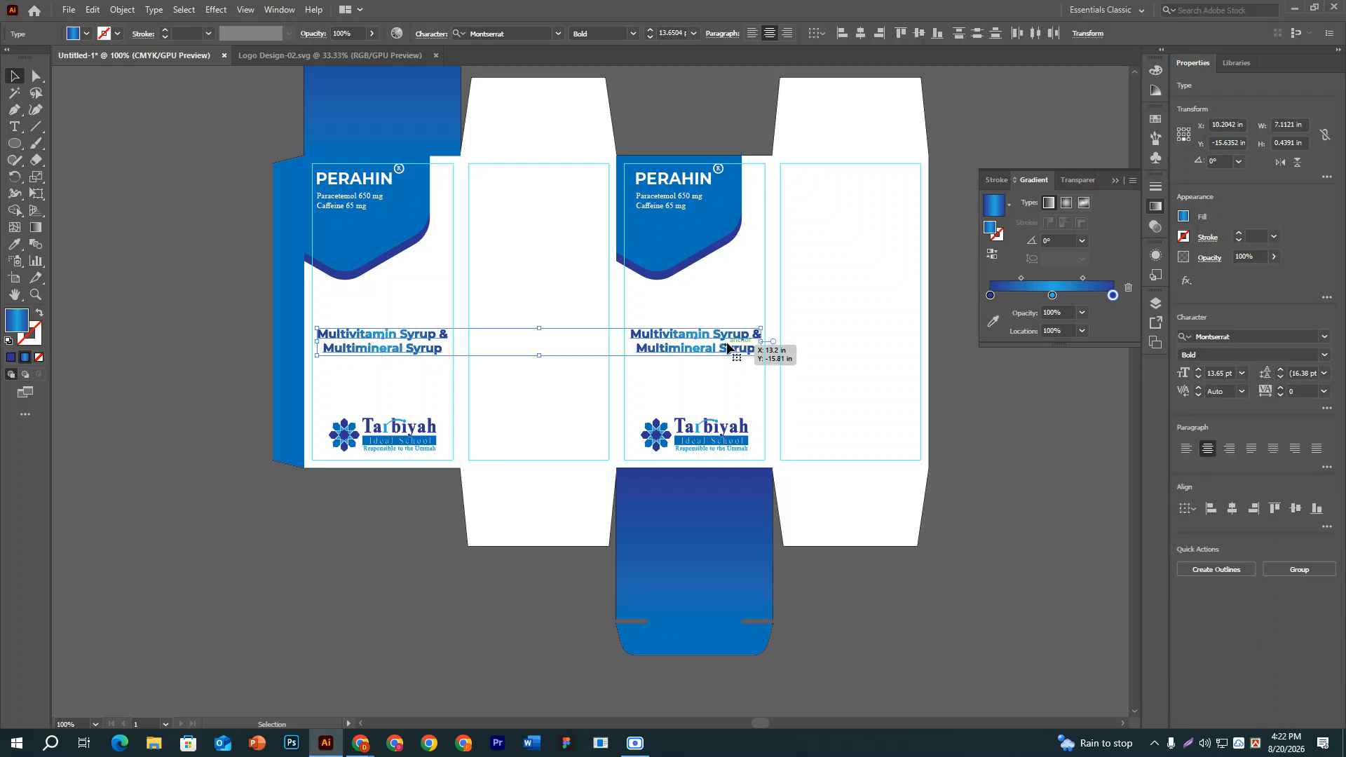
click(241, 329)
Add a new text reading "200ml" on the empty canvas beside the box's blue glue flap.
scroll(252, 333, down, 3)
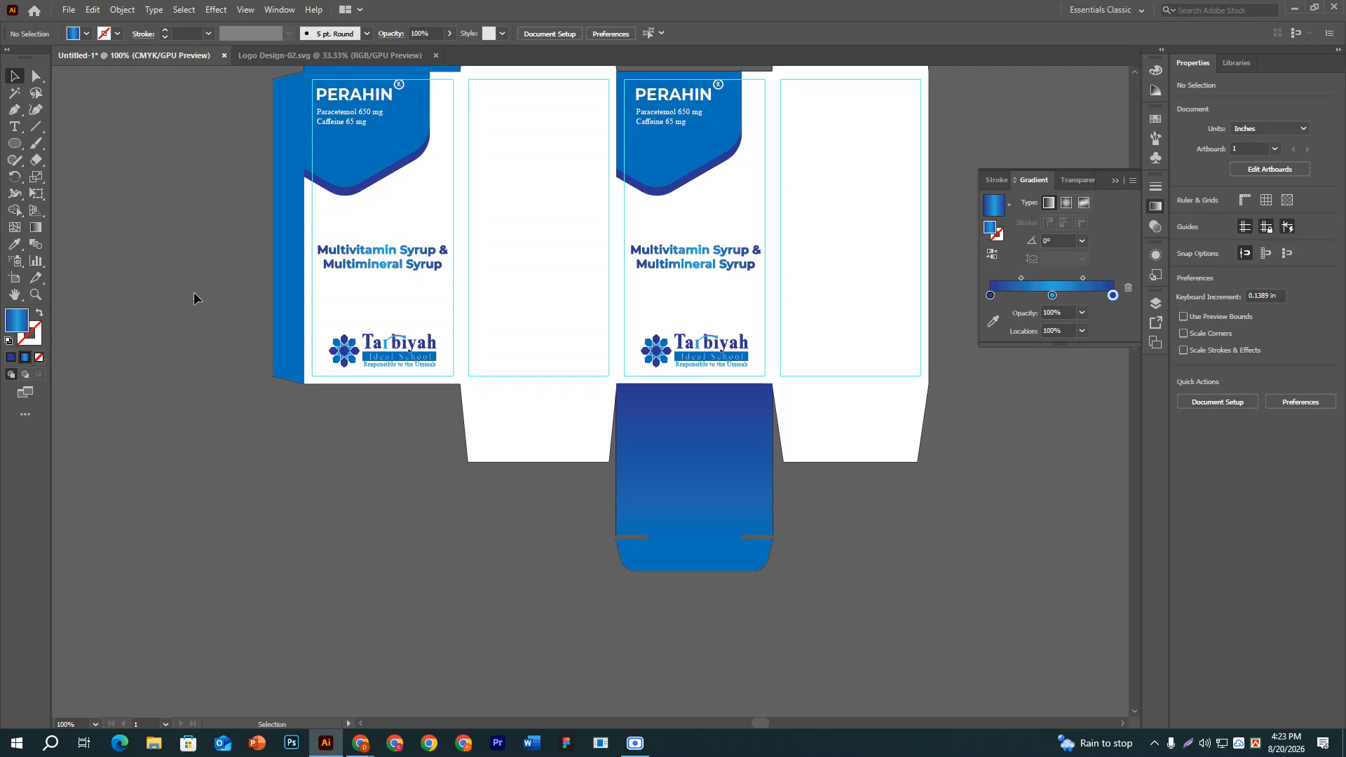
click(13, 128)
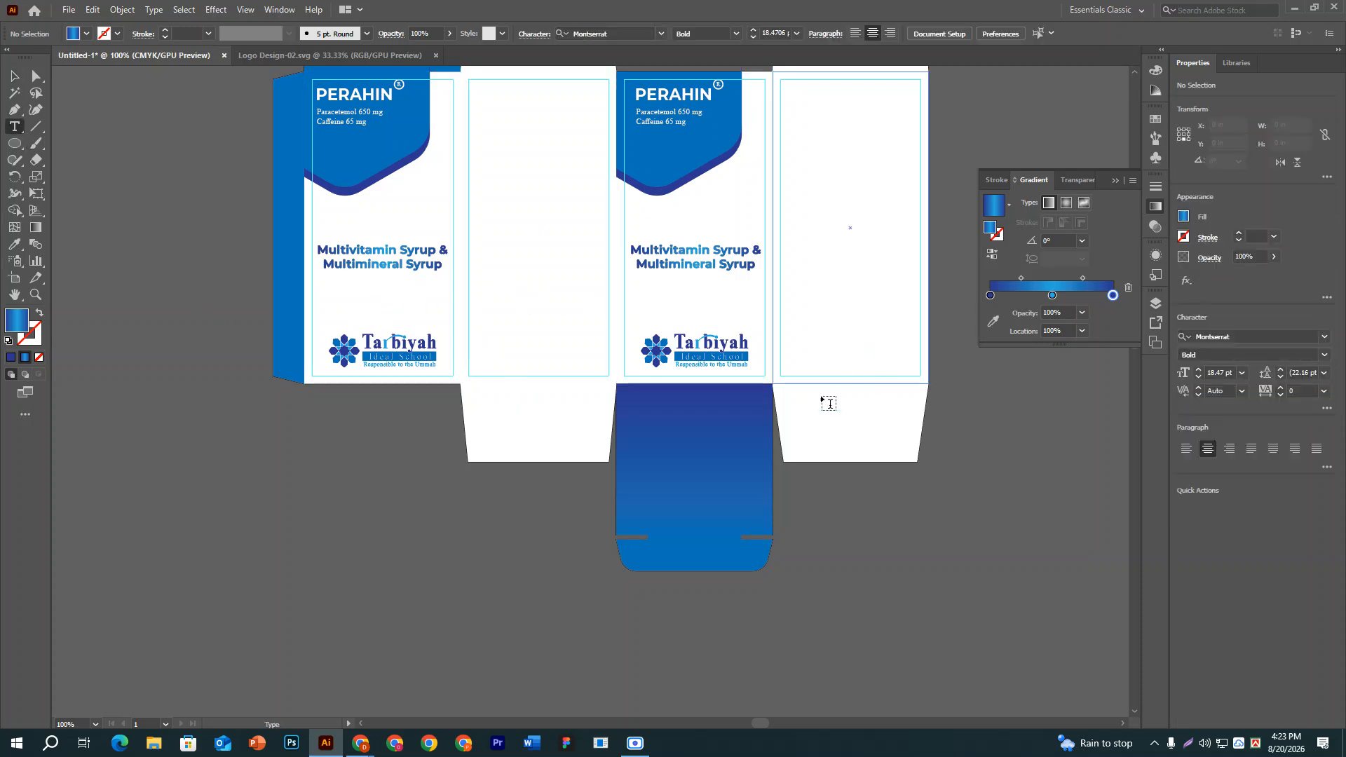
click(117, 164)
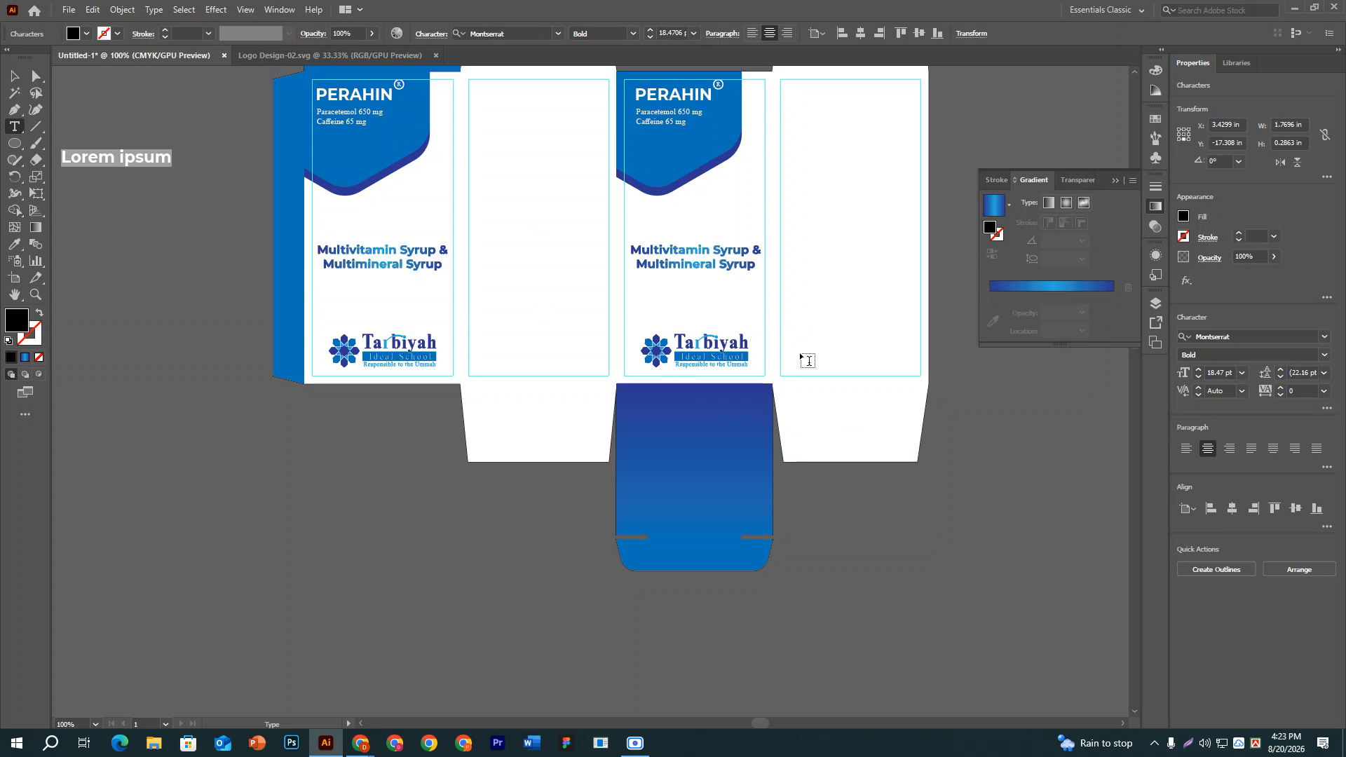
text(200)
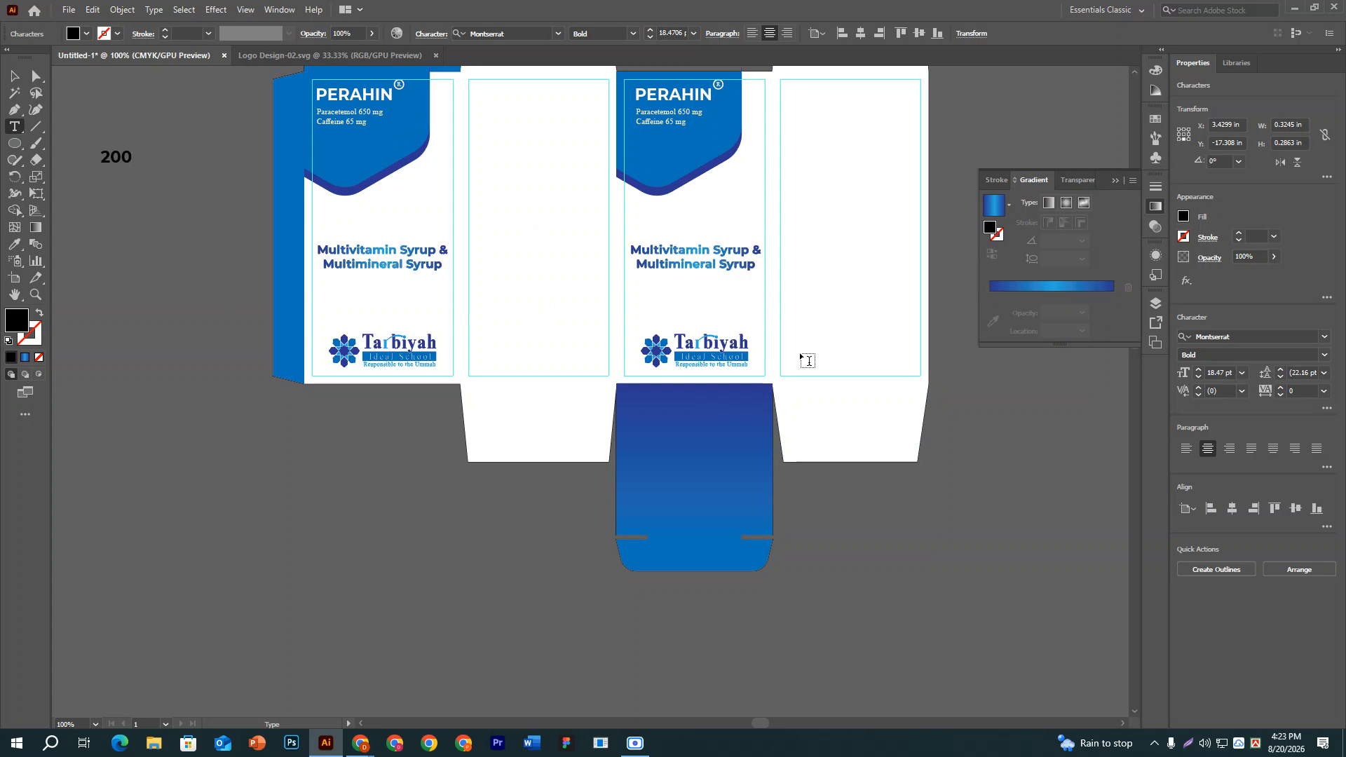
text(ml)
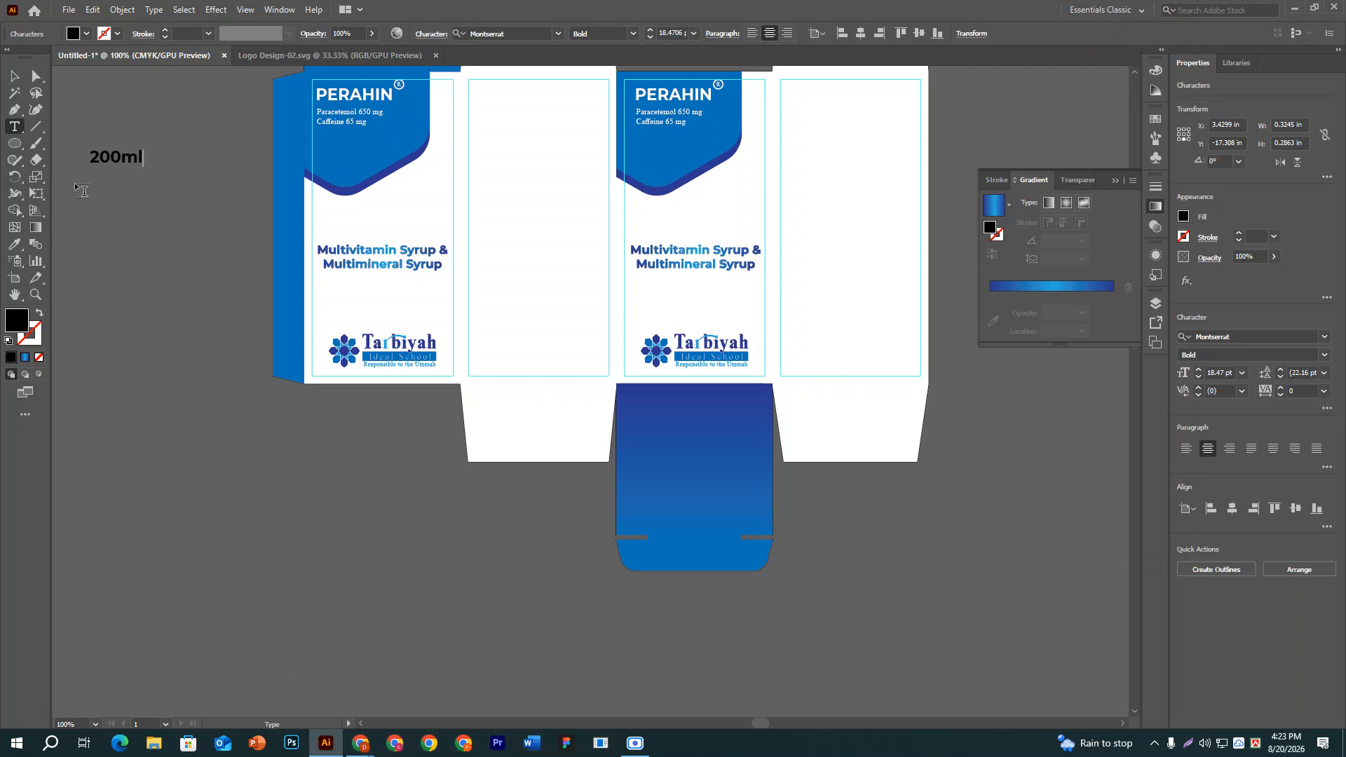
Change the volume text to "250 ml", on a single line with a space before the unit.
click(117, 157)
key(BackSpace)
key(Return)
key(Delete)
text(25)
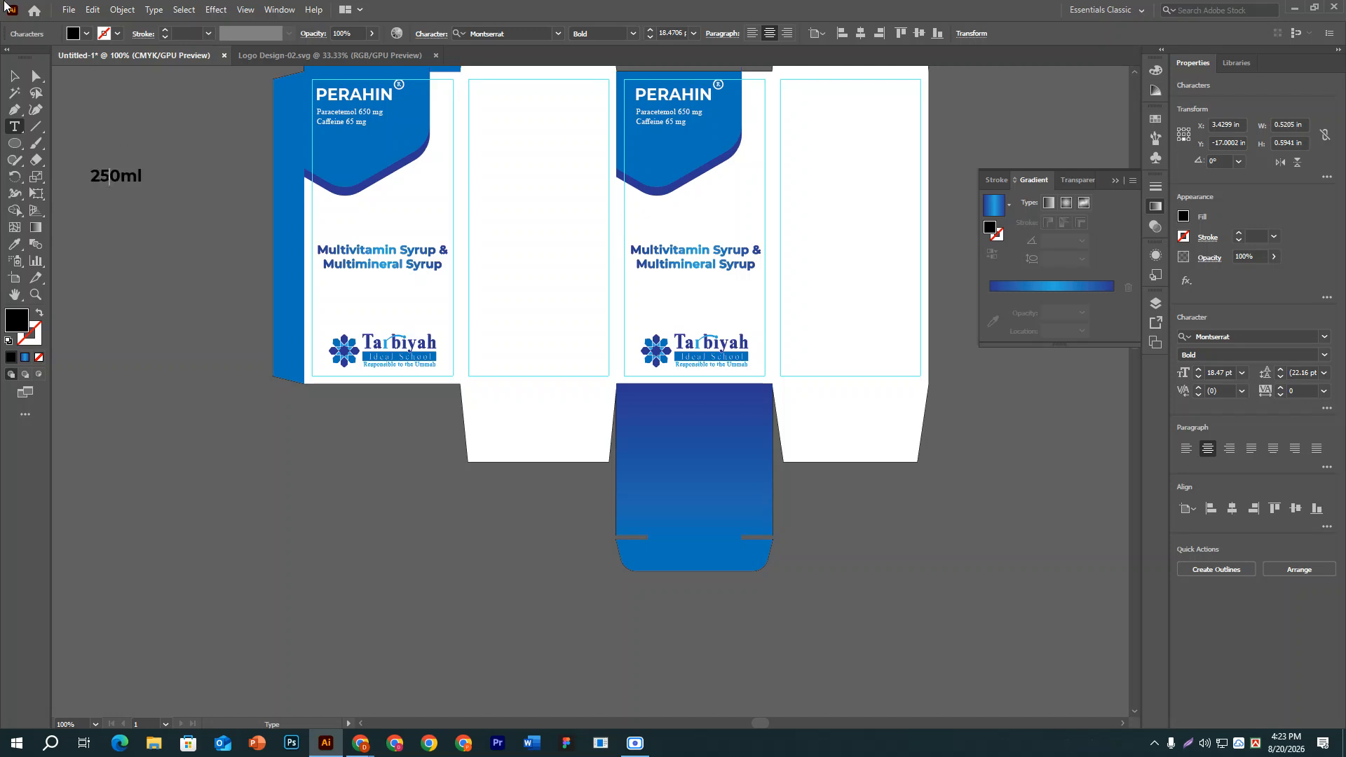
click(14, 75)
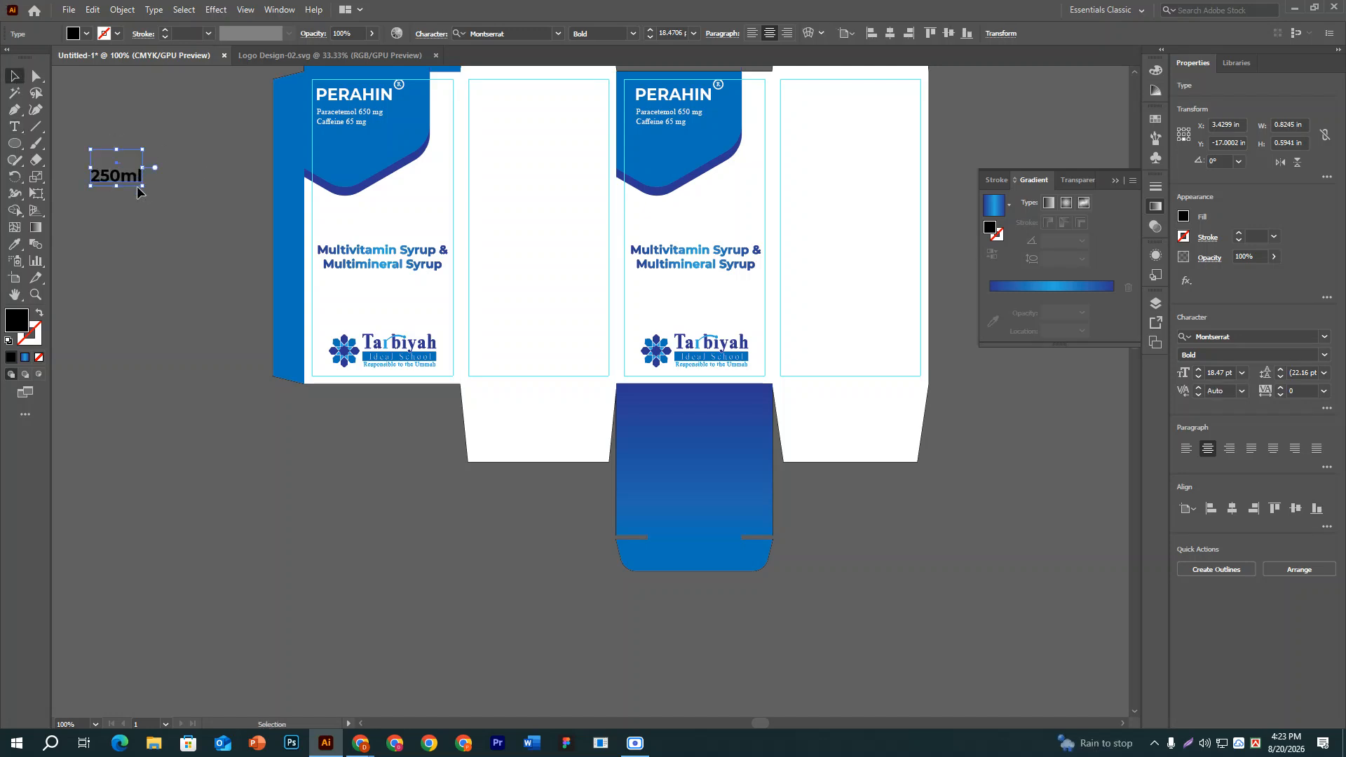
click(14, 127)
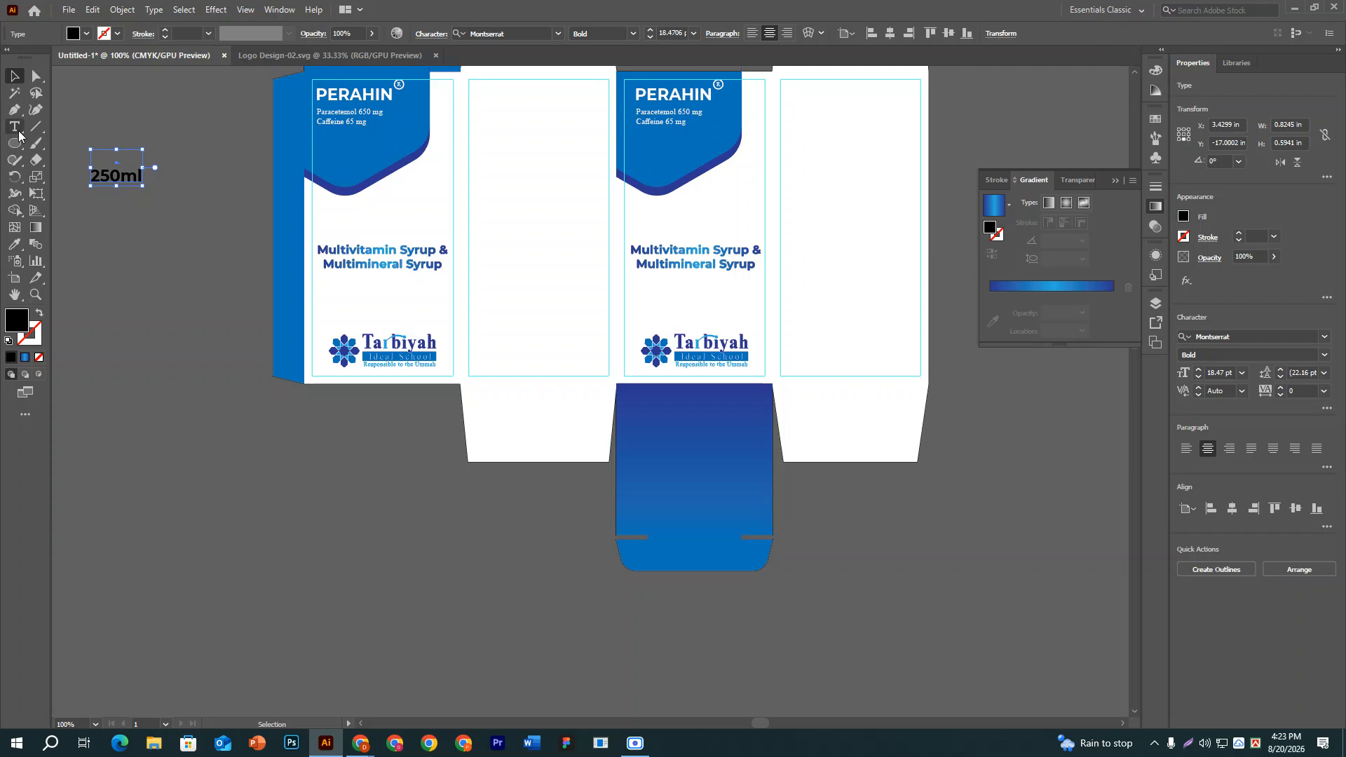
click(93, 176)
key(BackSpace)
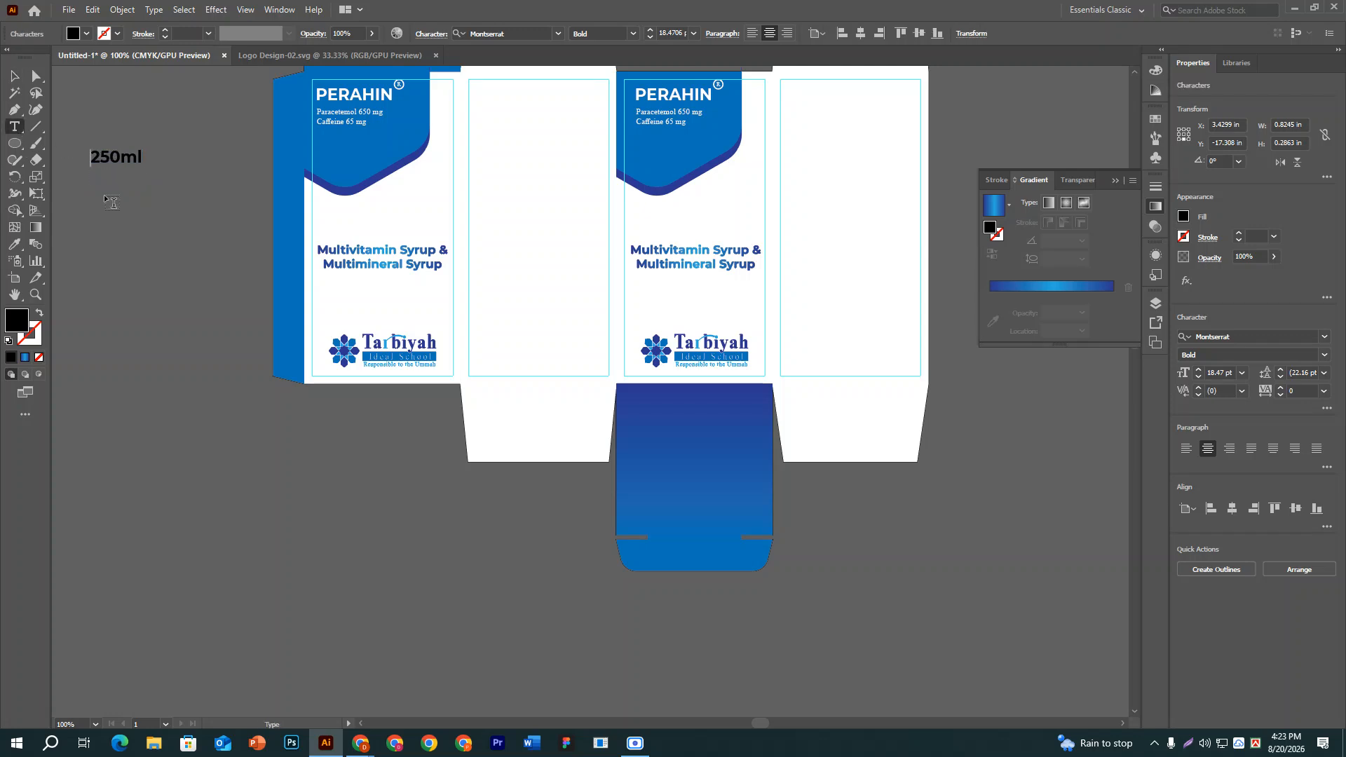
click(124, 155)
click(14, 75)
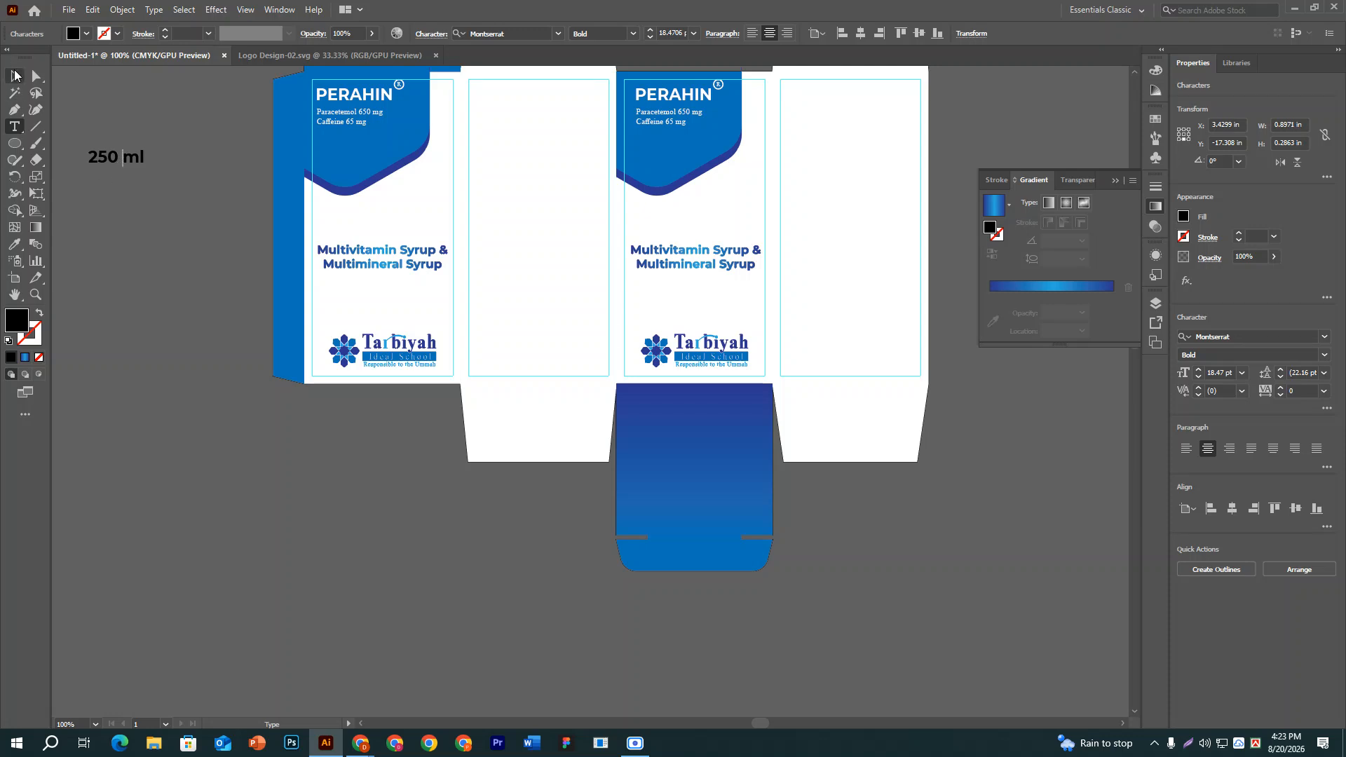
Insert "Net Weight: " in front of 250 ml in the volume text.
click(14, 126)
text(Net )
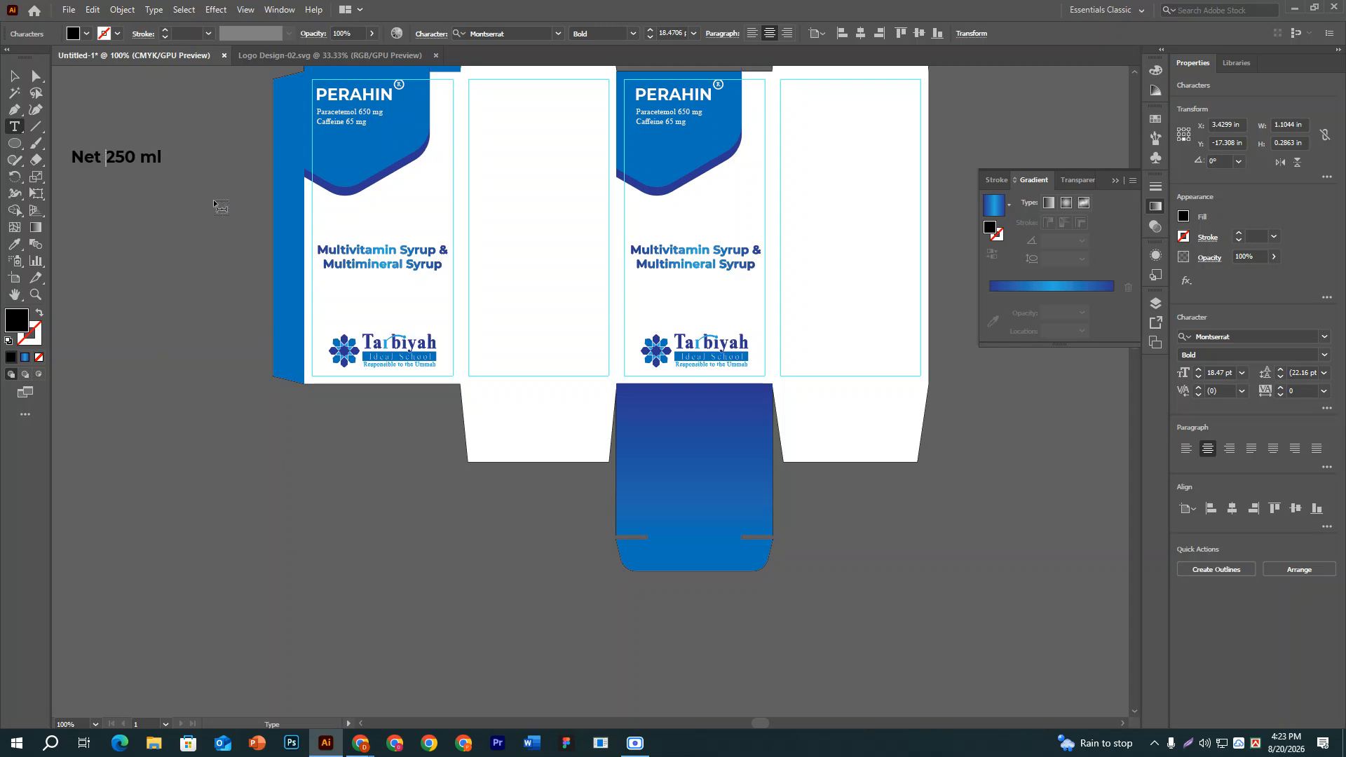
text(Weigh)
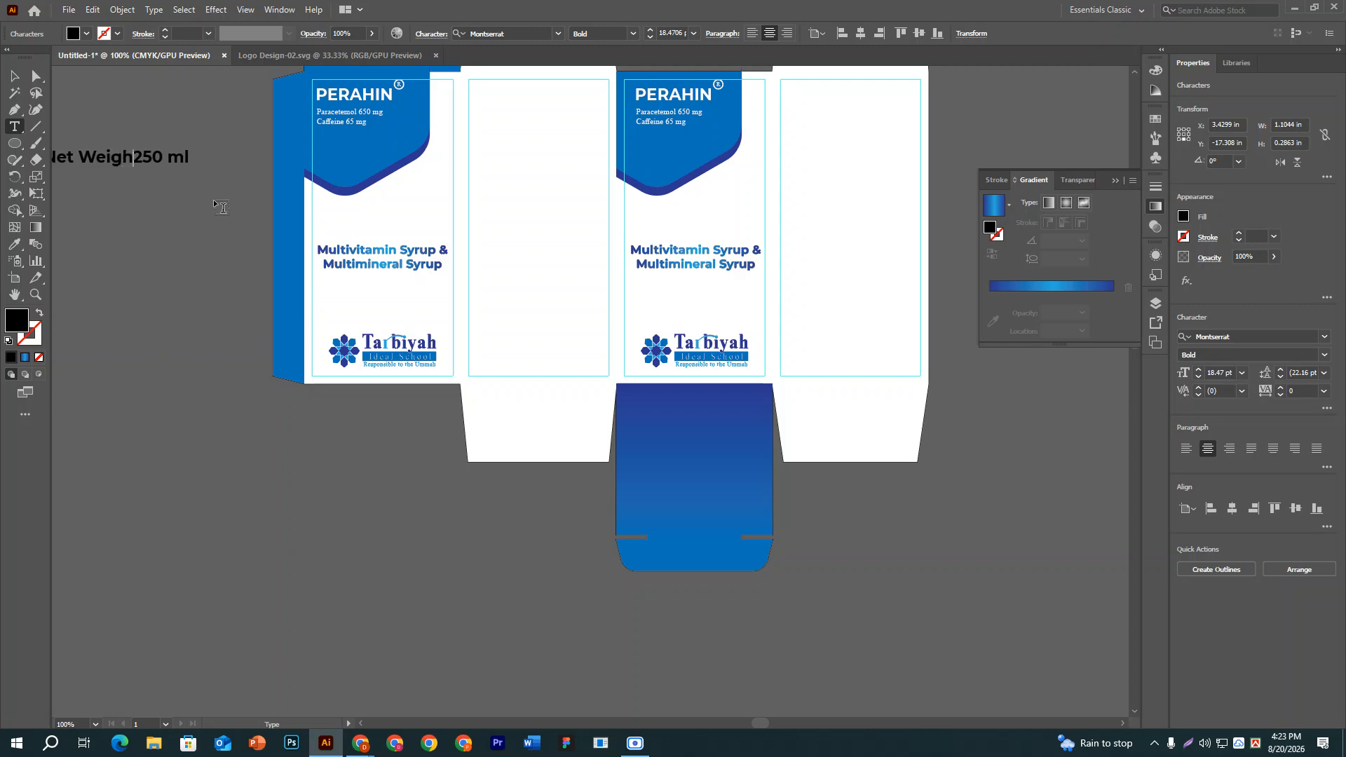
text(y)
key(BackSpace)
text(t)
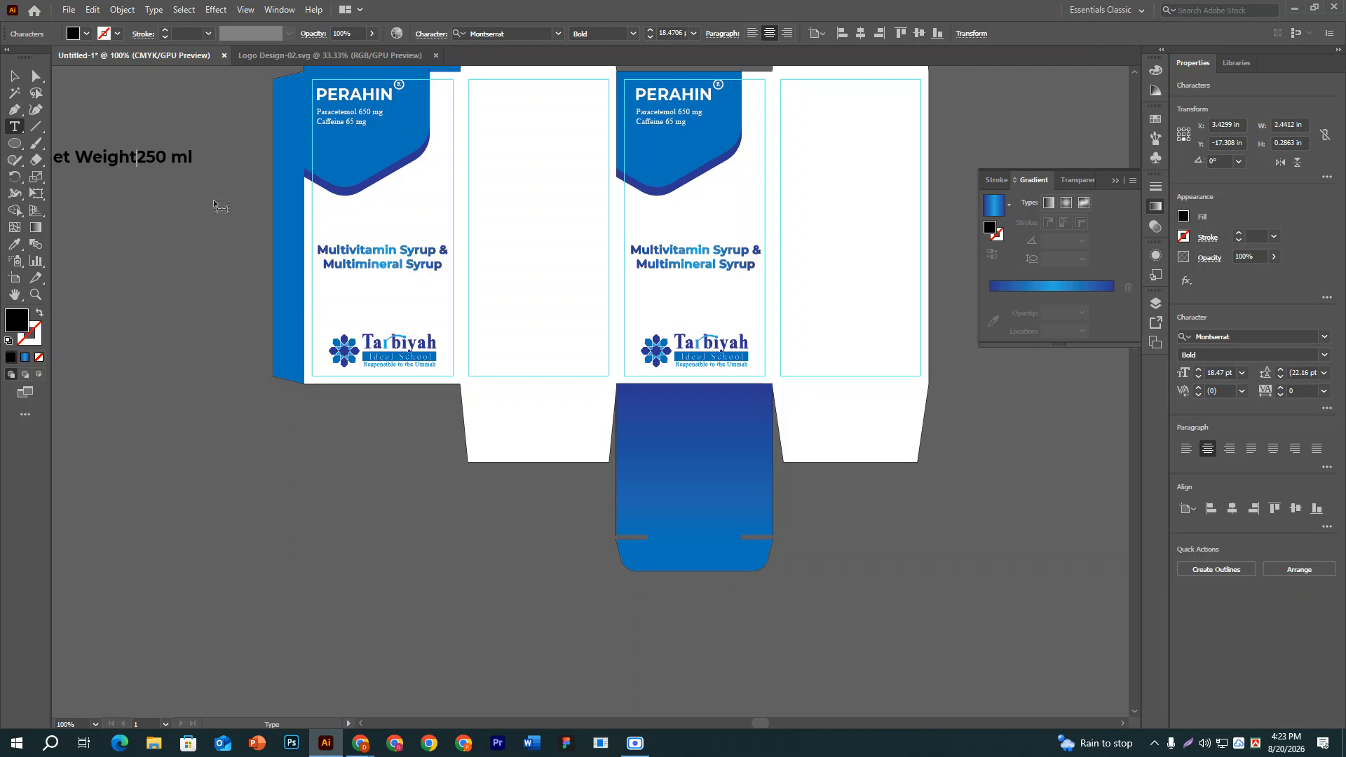
text(:)
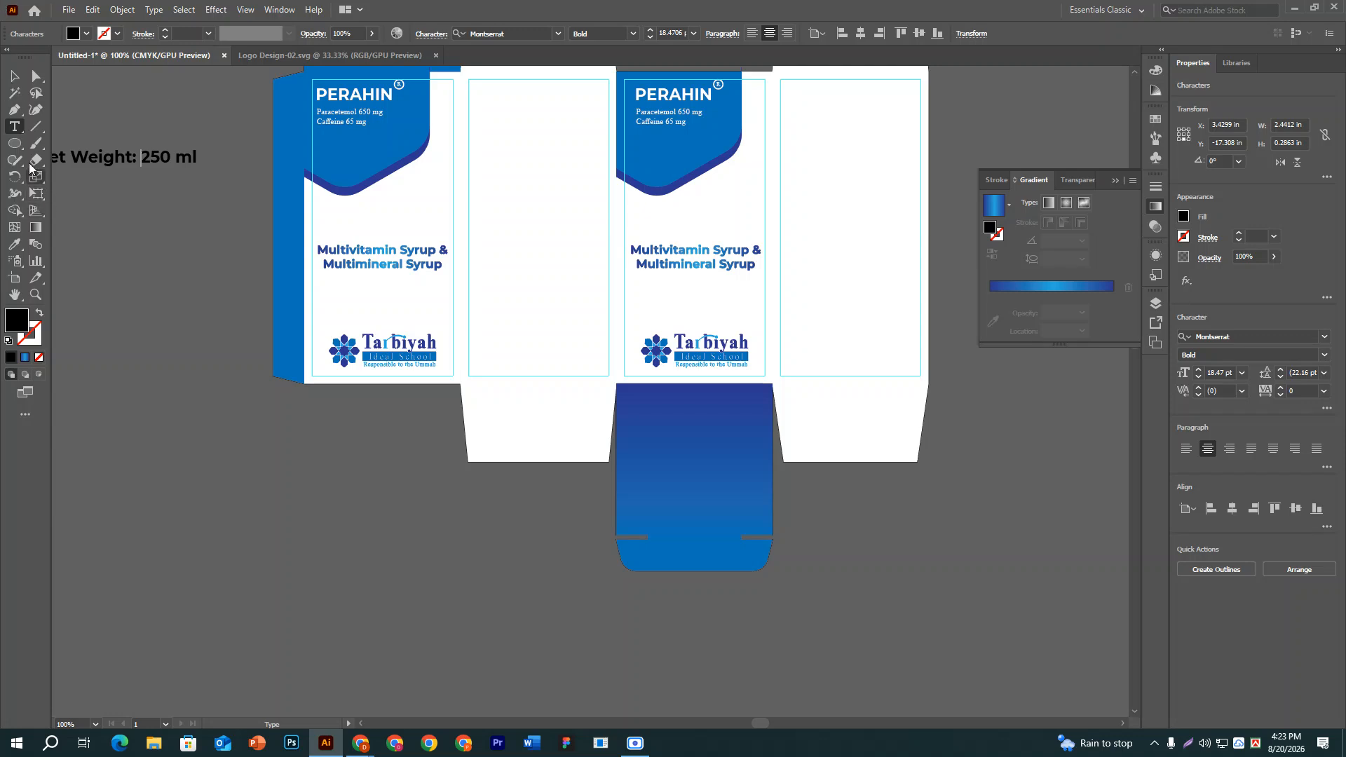
Move the net weight text down beside the glue flap and set it to Montserrat Regular at 15 pt.
click(14, 75)
drag(179, 159, 235, 280)
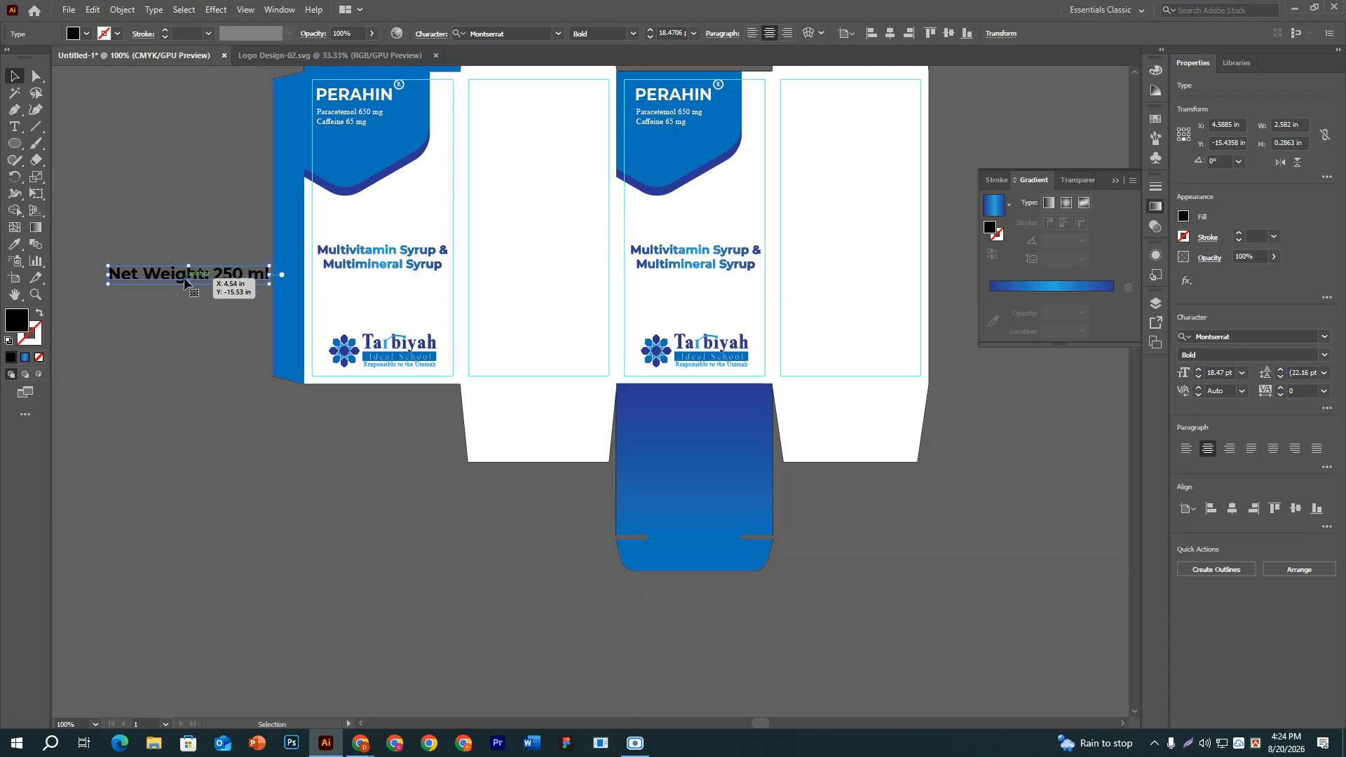
click(561, 33)
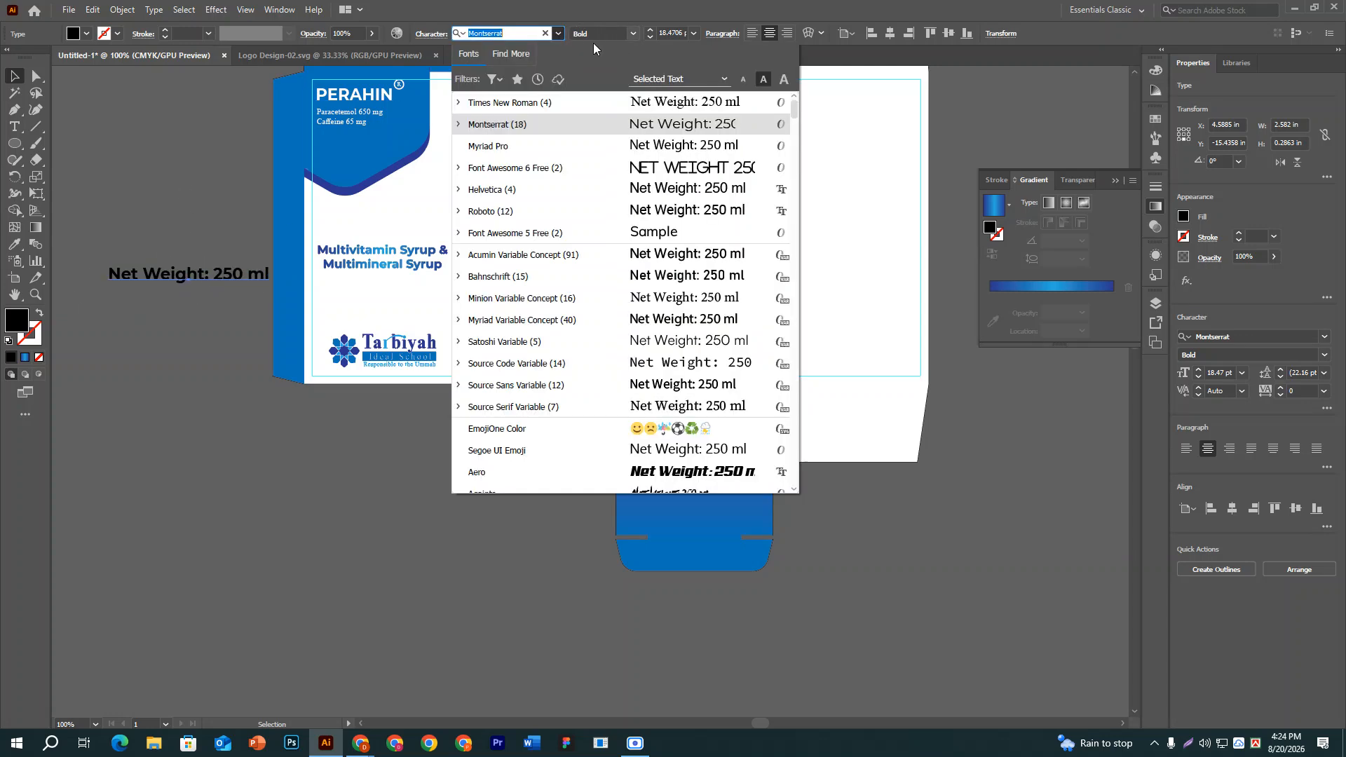
click(633, 35)
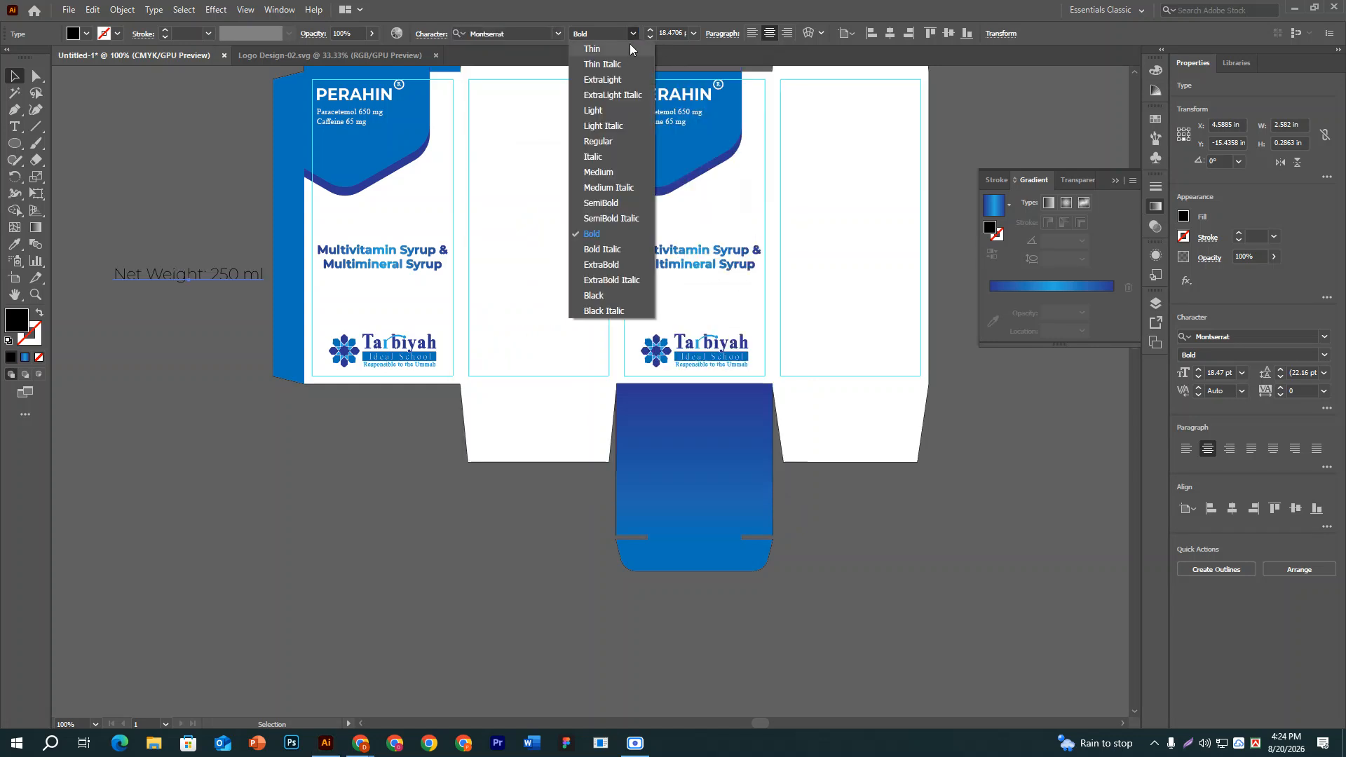
click(615, 140)
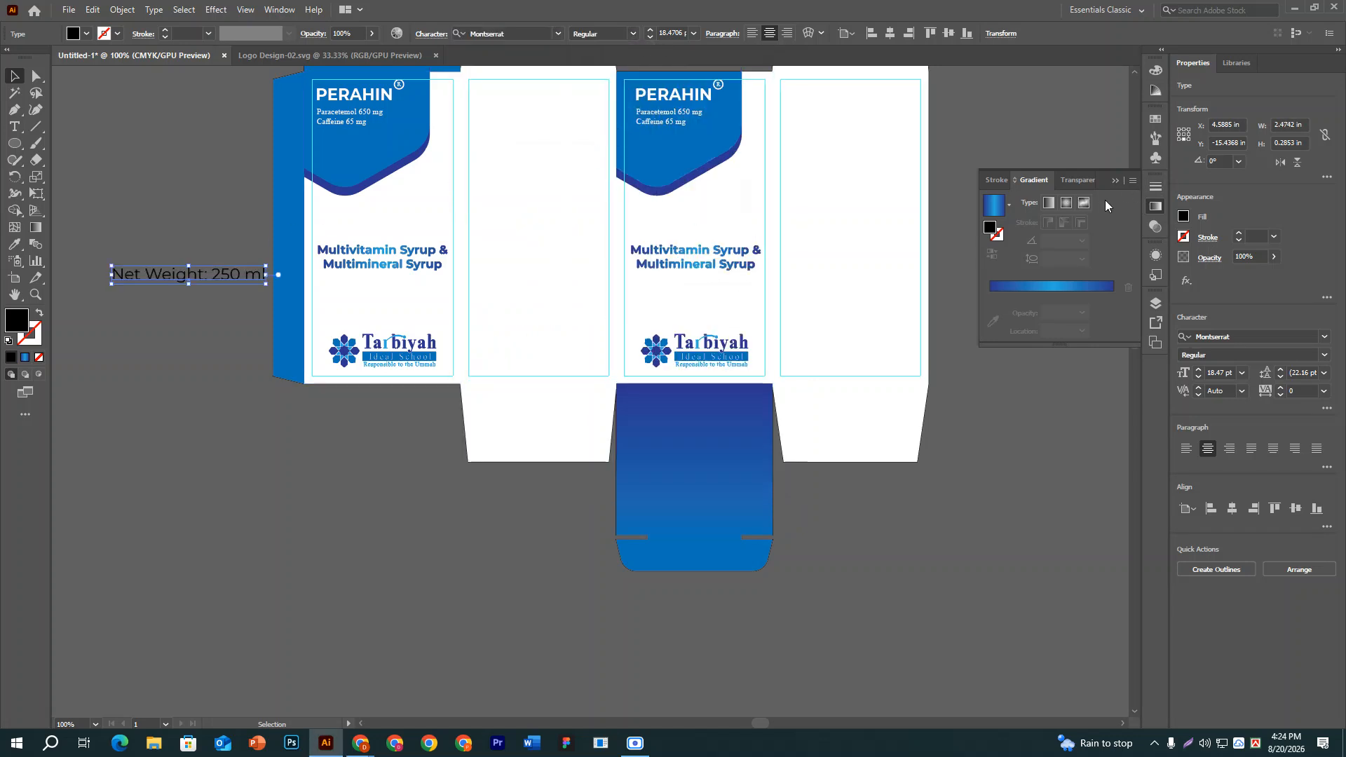
click(1215, 372)
text(15)
key(Return)
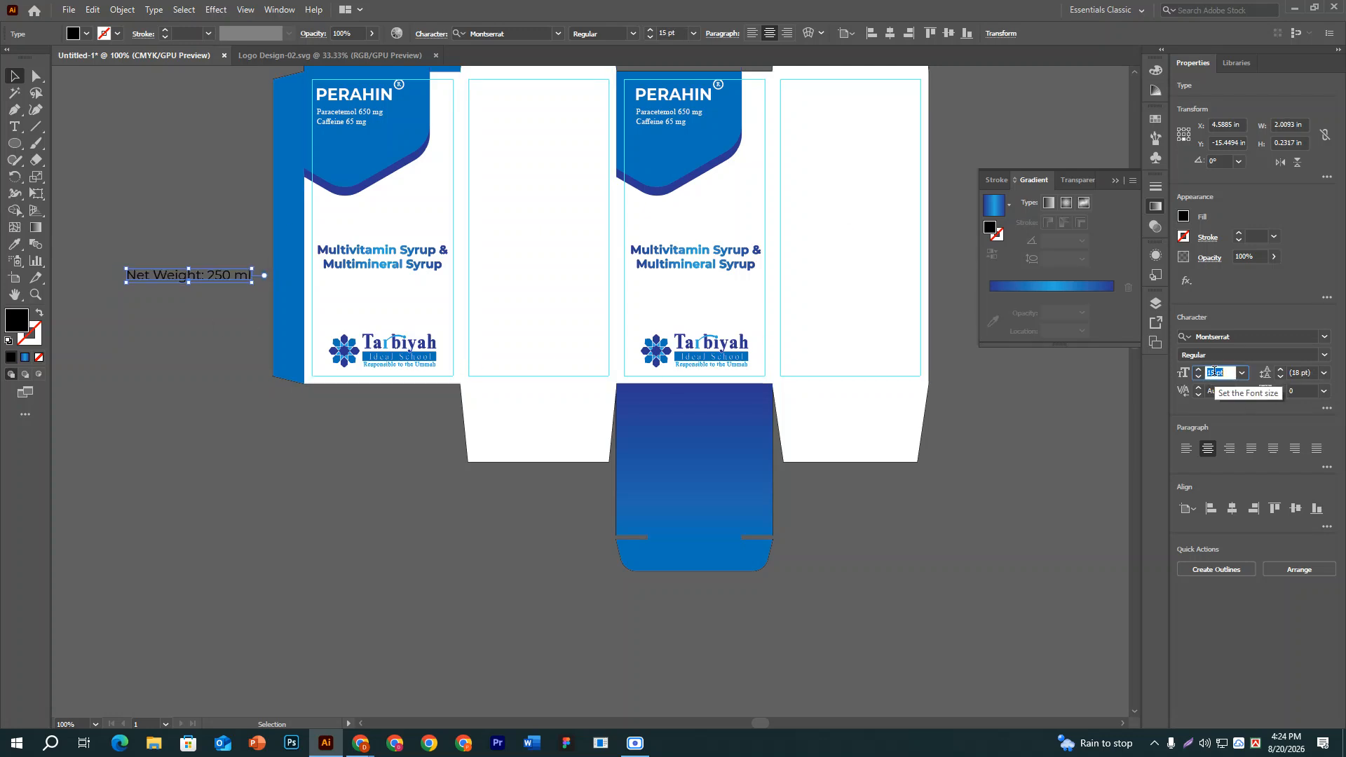
Change the net weight text's font to Times New Roman and place it above the first panel's Tarbiyah logo.
click(491, 34)
text(time)
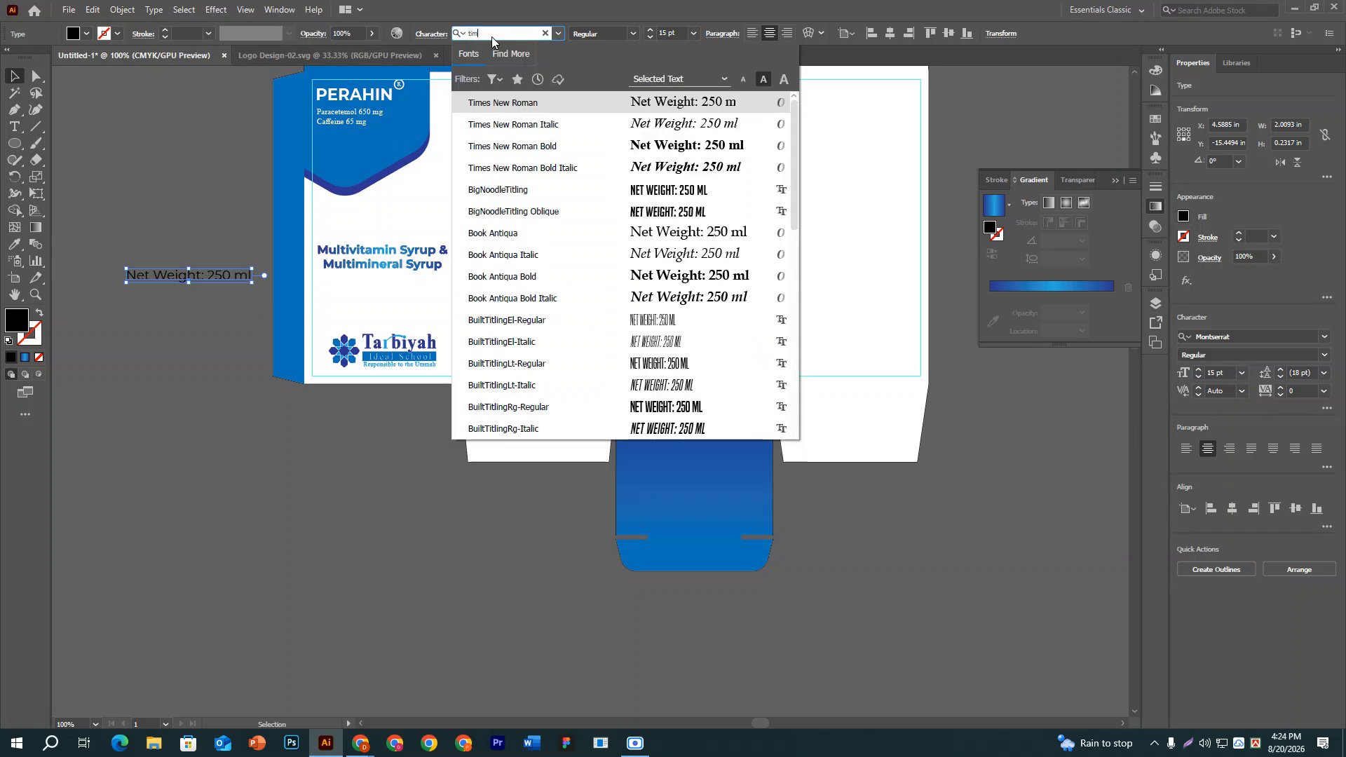
click(682, 103)
drag(213, 276, 403, 324)
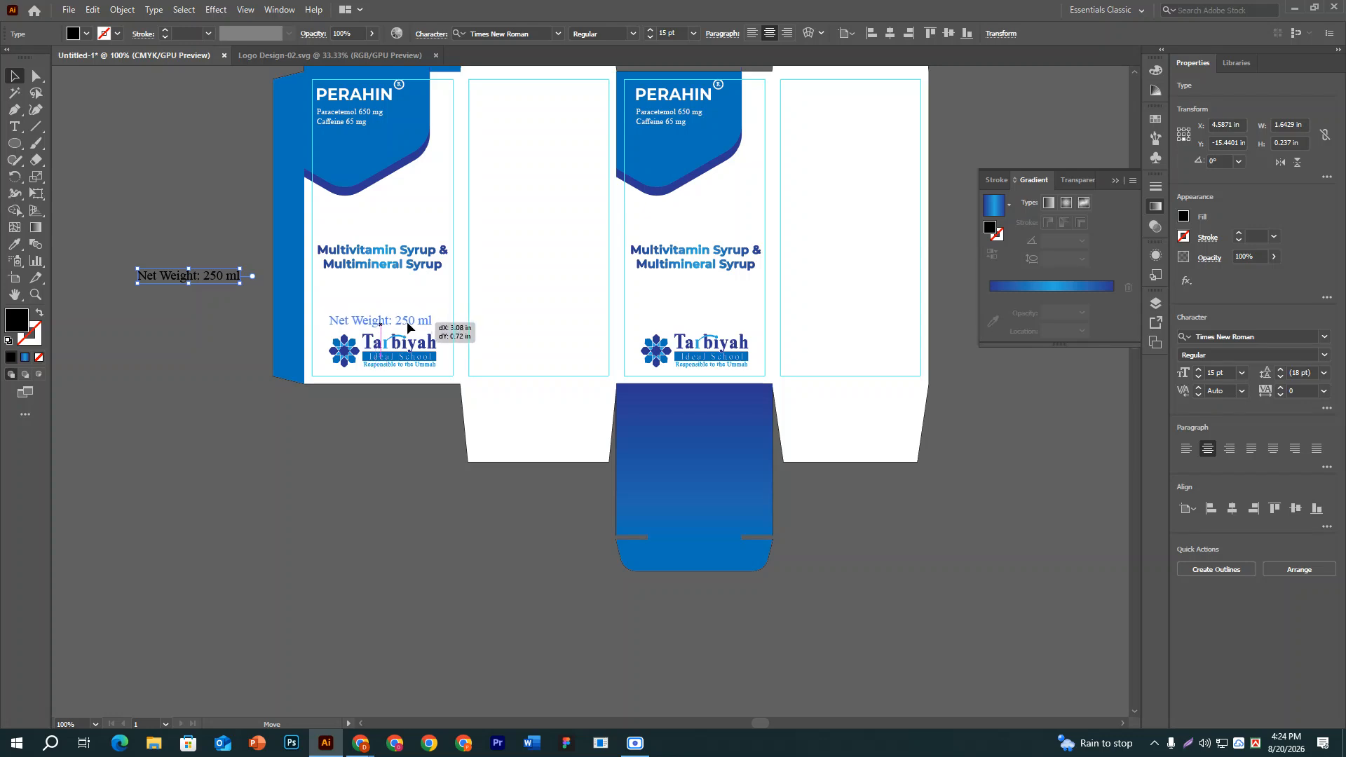
Delete the "Net Weight:" wording so the text reads only "250 ml".
drag(406, 323, 268, 303)
key(t)
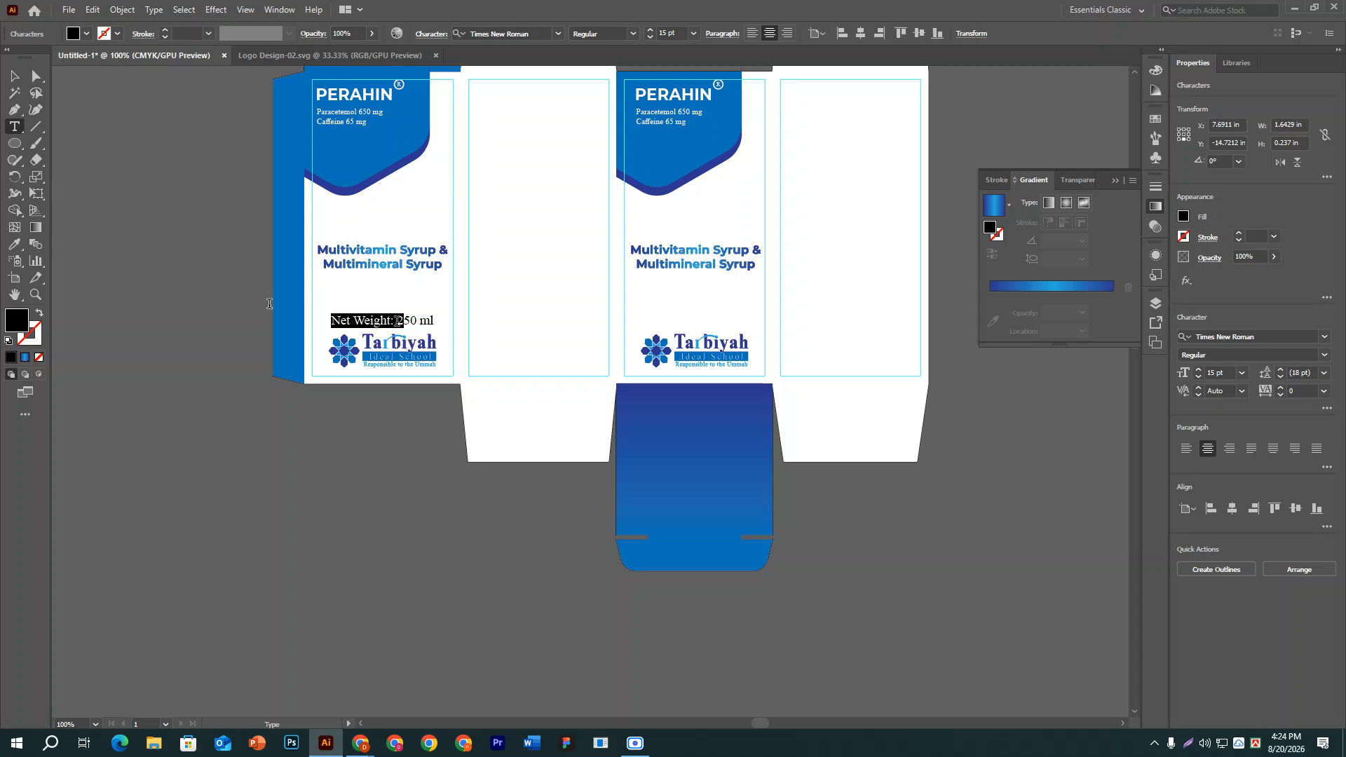
key(BackSpace)
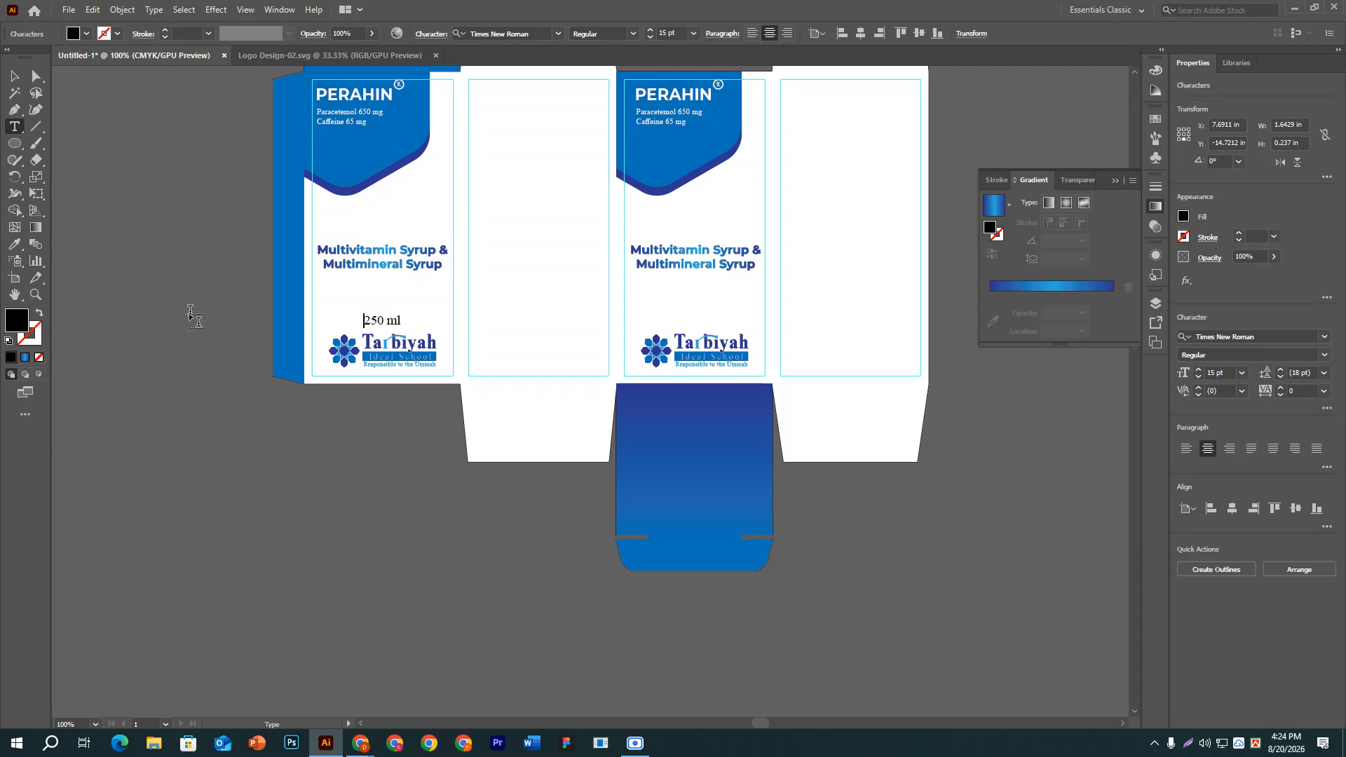
key(Escape)
click(172, 380)
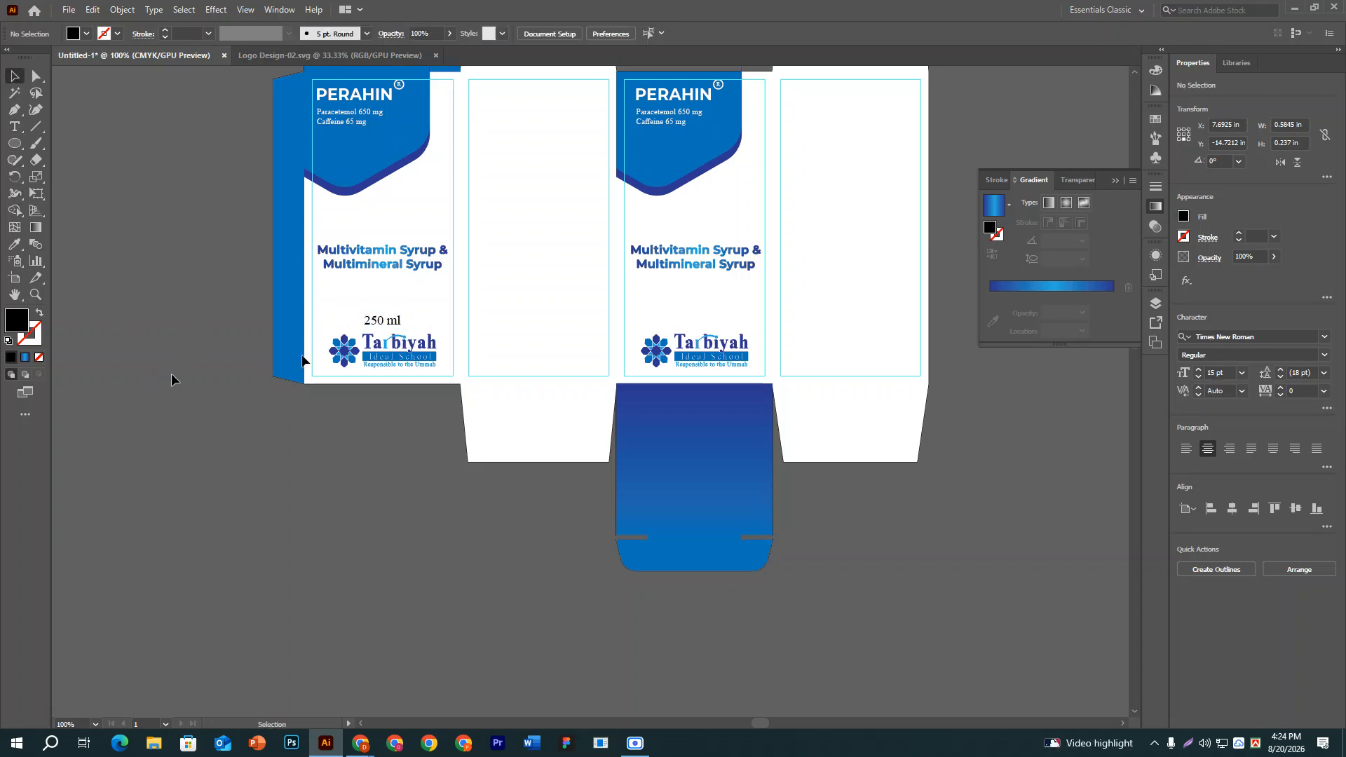
Duplicate the 250 ml text above the Tarbiyah logo on the third panel and nudge both texts slightly upward.
drag(391, 325, 700, 346)
click(387, 490)
click(380, 320)
click(943, 571)
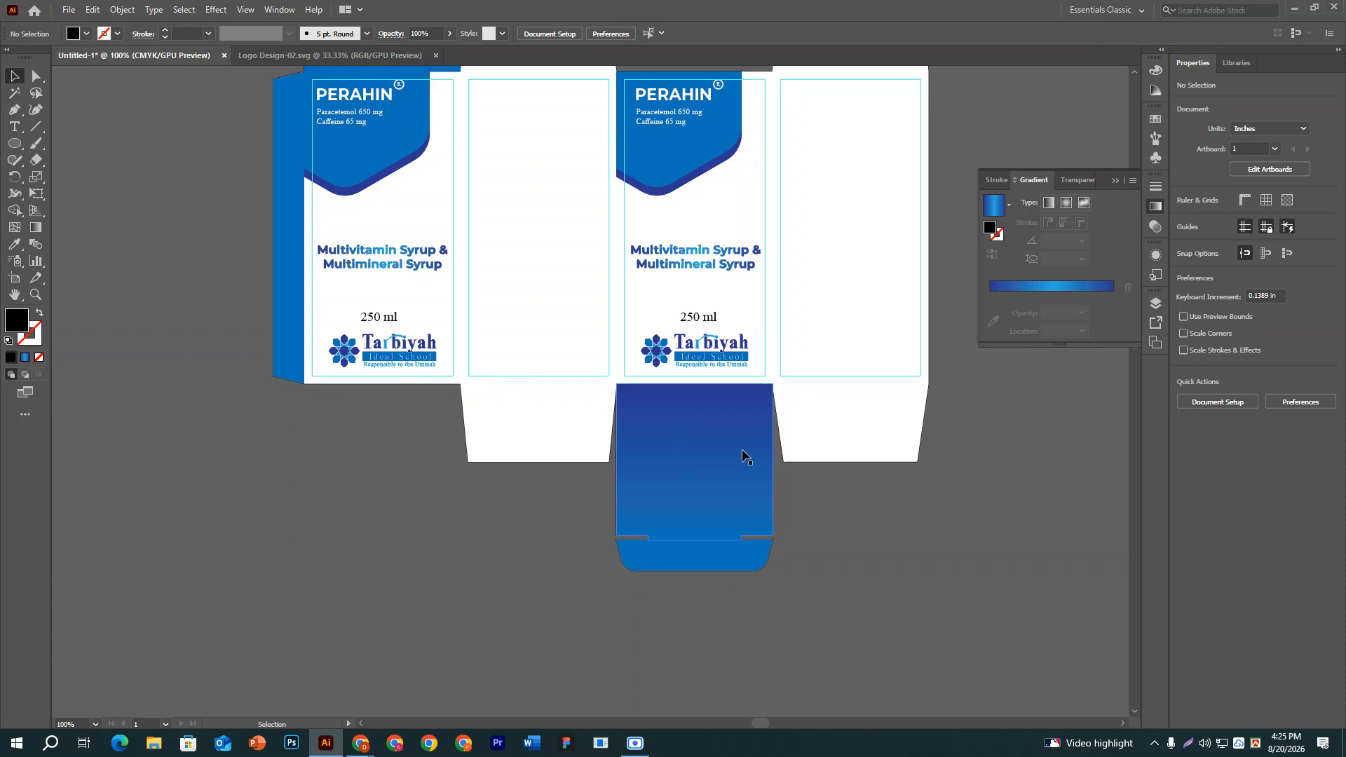
Switch to Chrome's Shutterstock page with the Multivitamin syrup box template and dismiss its discount offer.
scroll(701, 421, up, 2)
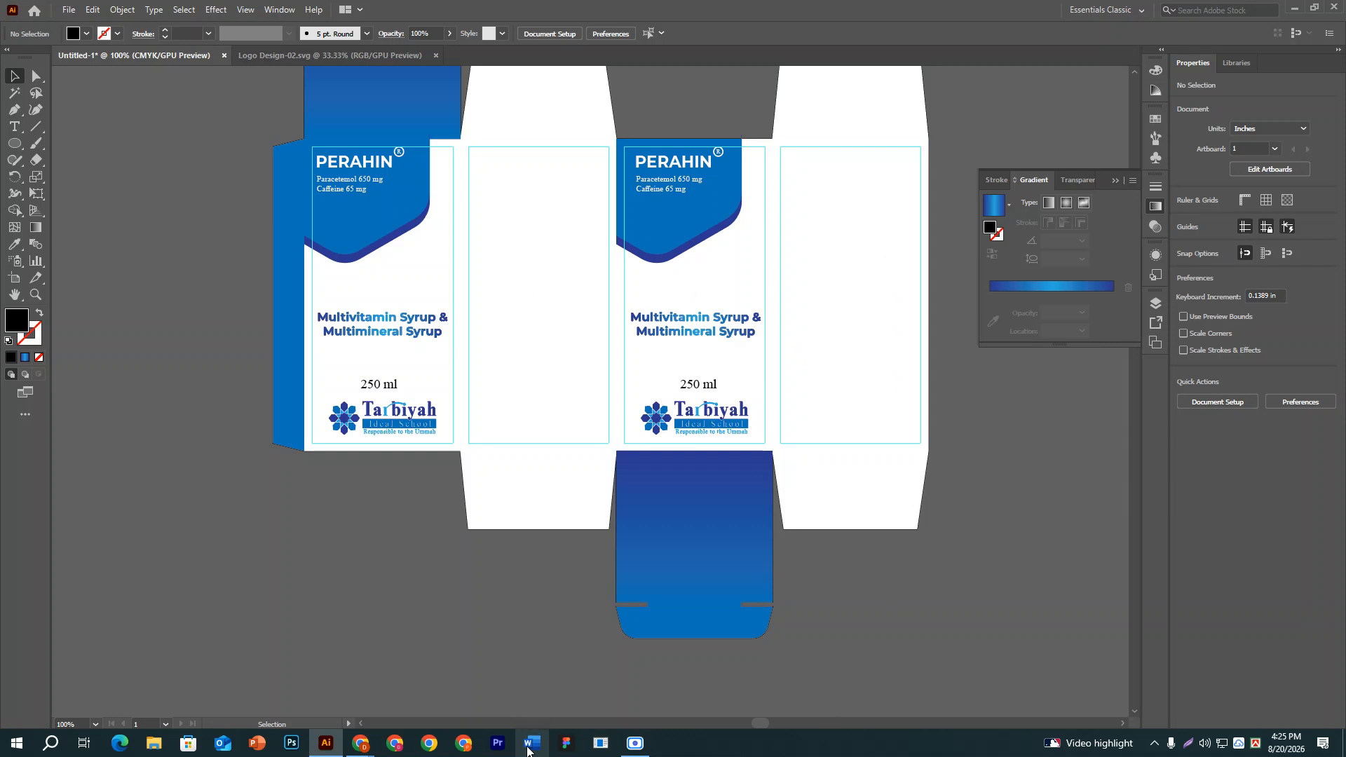
mouse_move(360, 743)
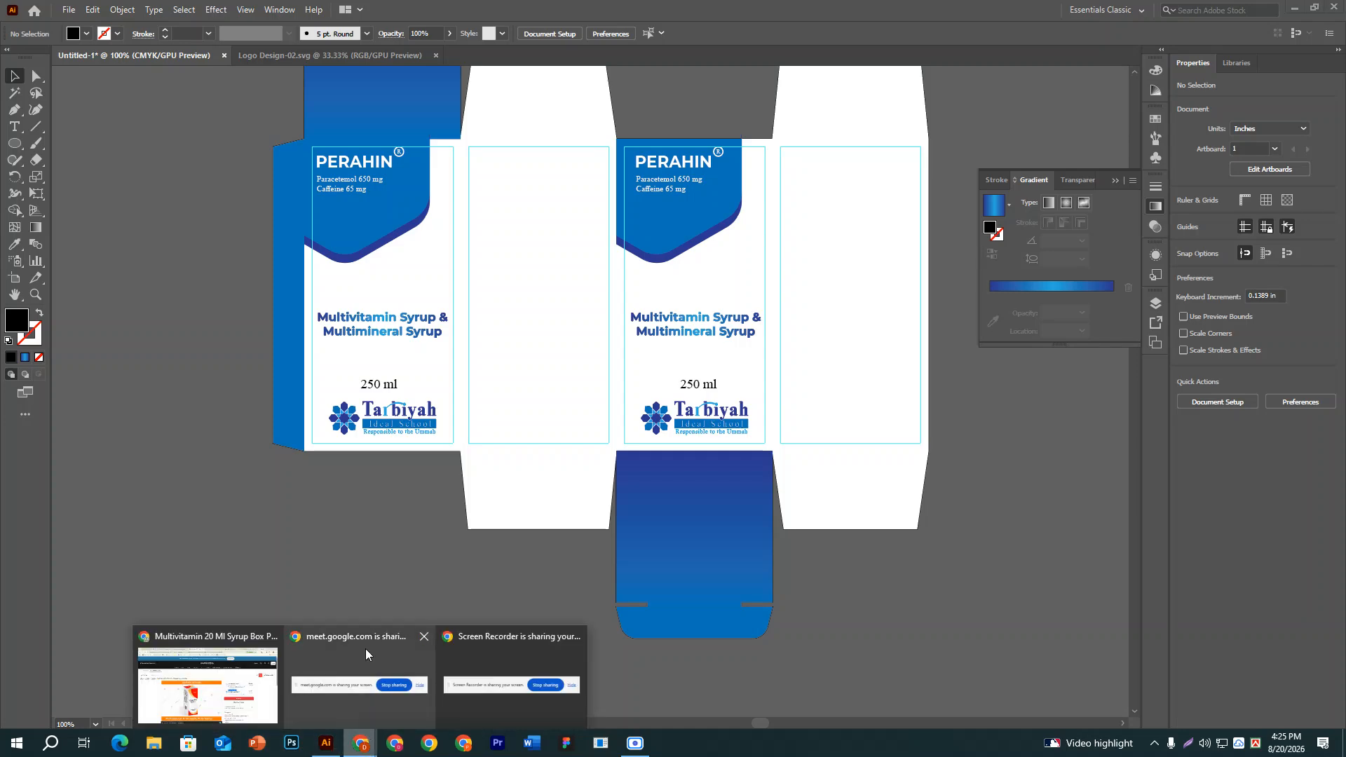
click(210, 673)
scroll(465, 531, down, 3)
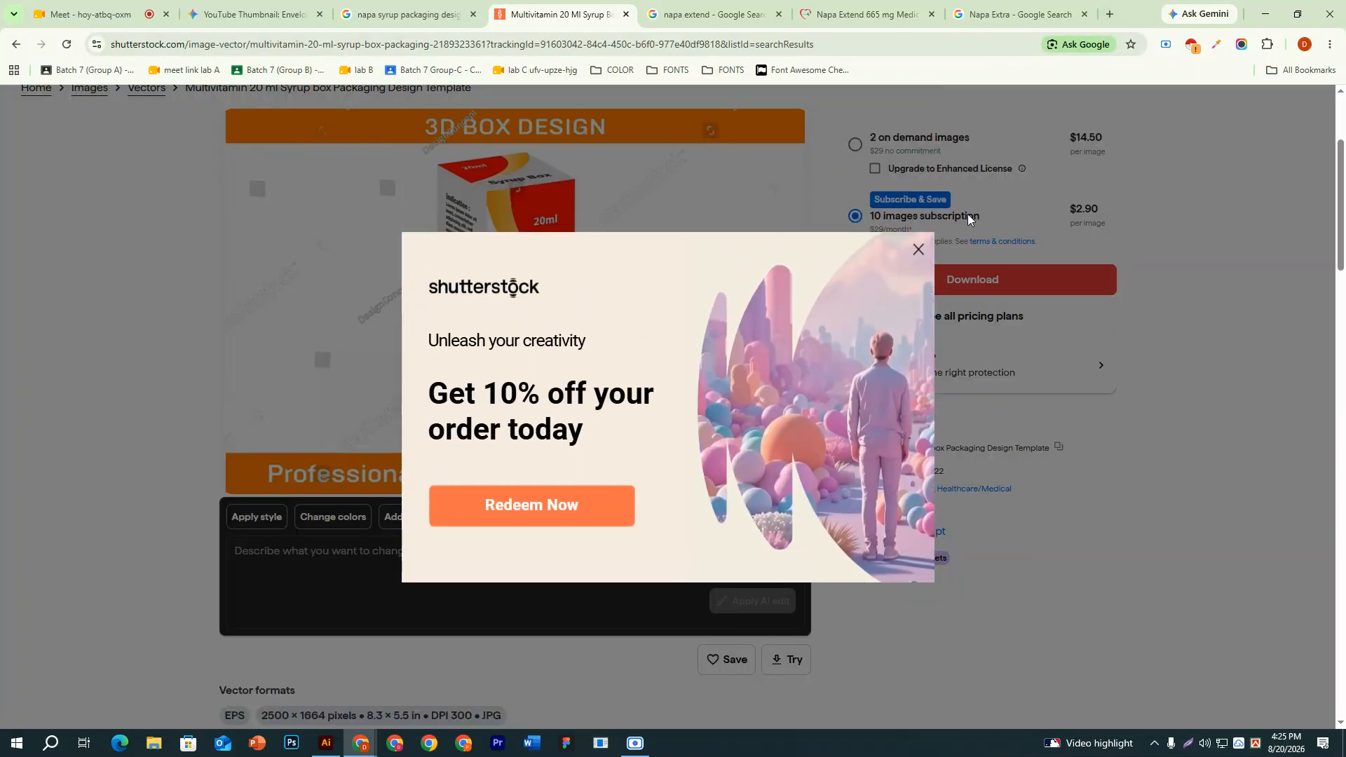
click(919, 249)
Open chatgpt.com in a new browser tab.
click(1116, 15)
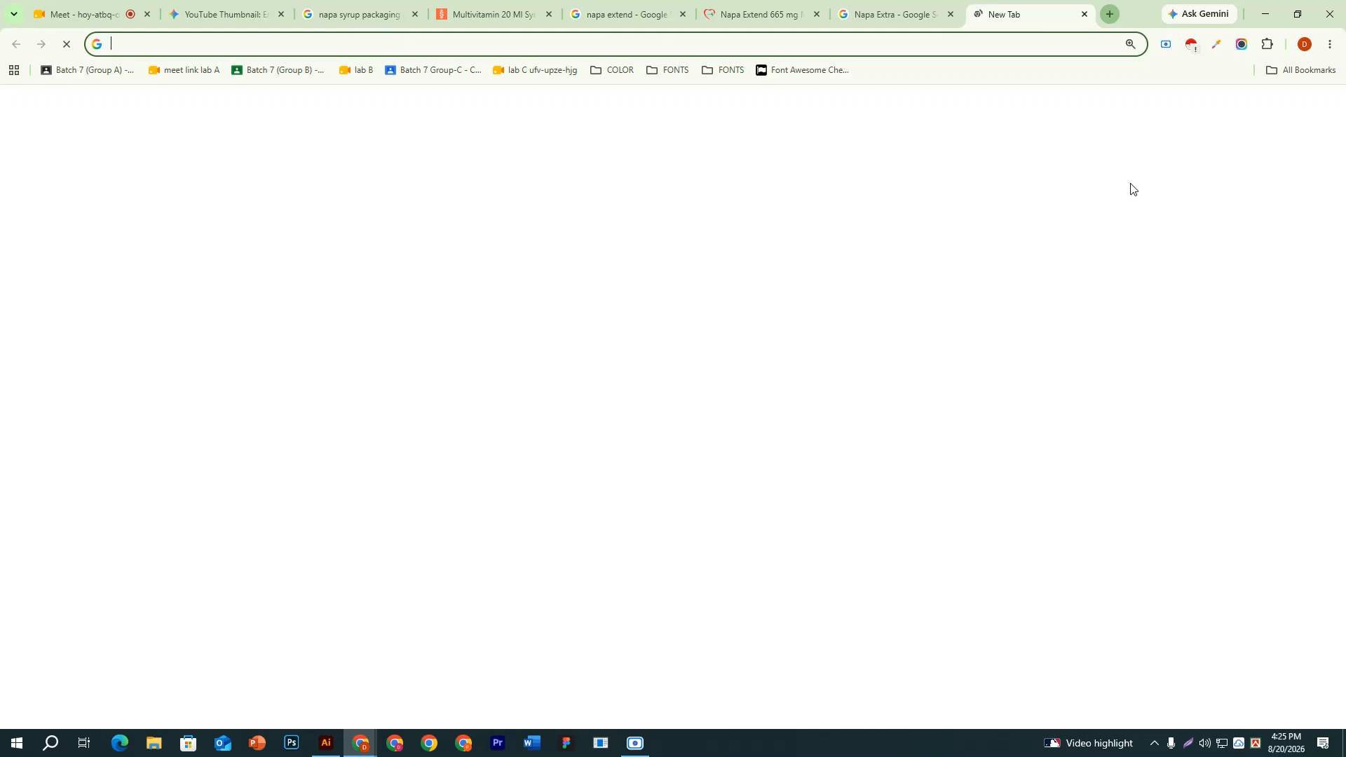
text(chatgpt.com)
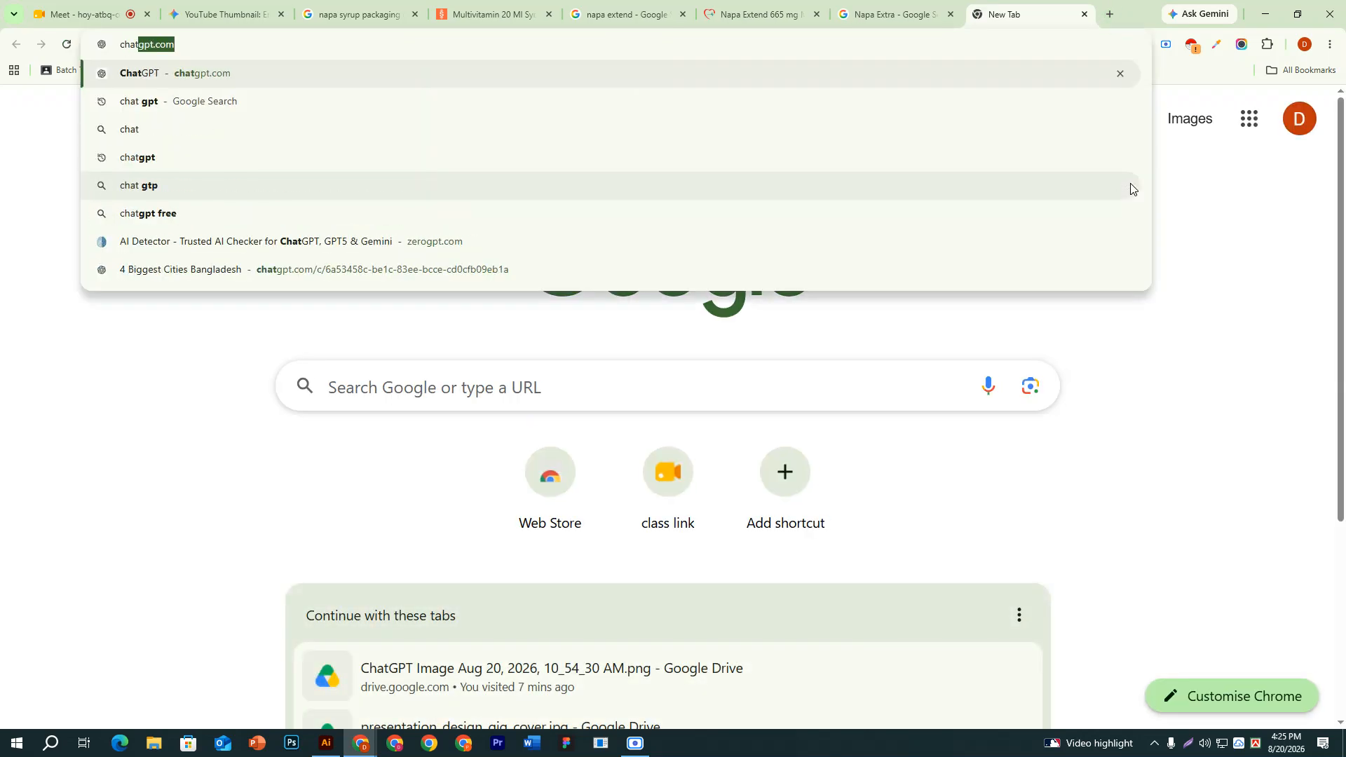
key(Return)
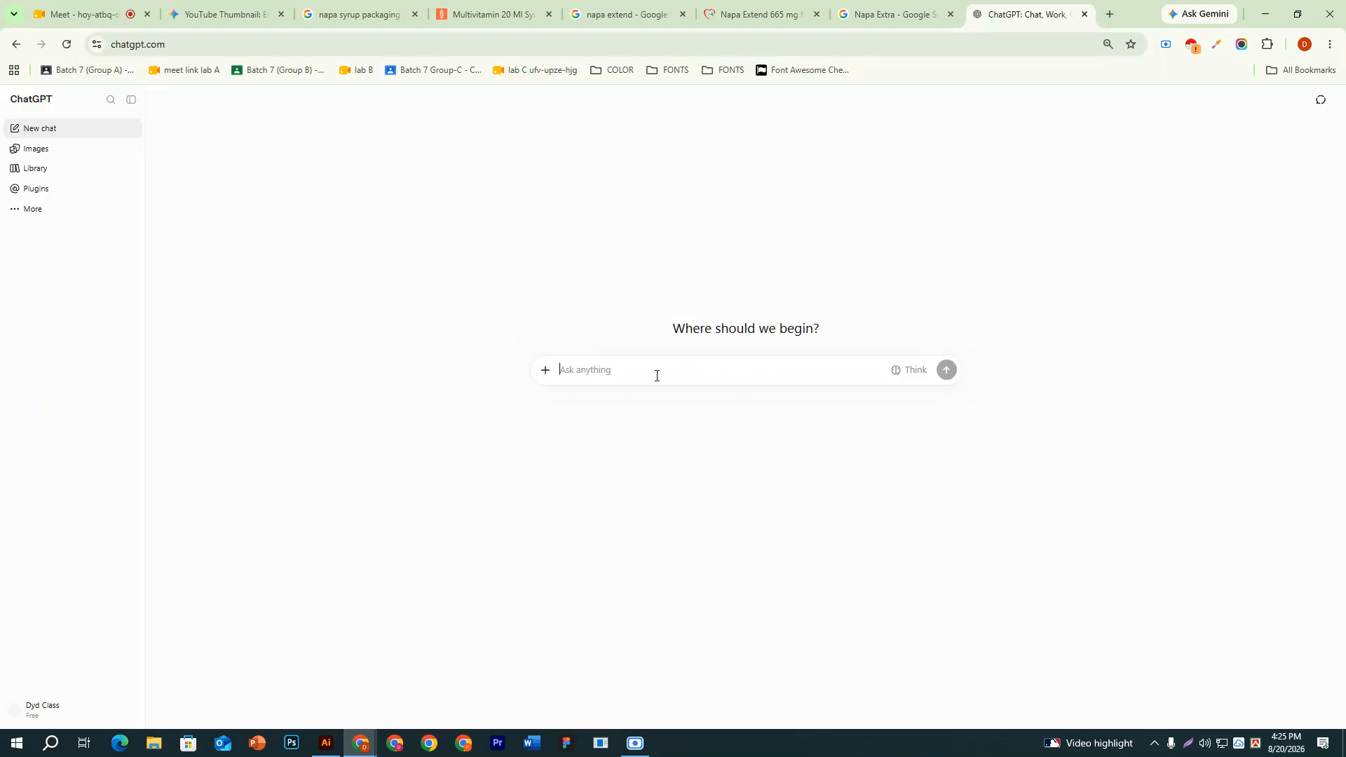
Ask ChatGPT: "I need a Syrup Box Text Content for 4 Side?? The Syrup Name is: "Perahin".".
text(I)
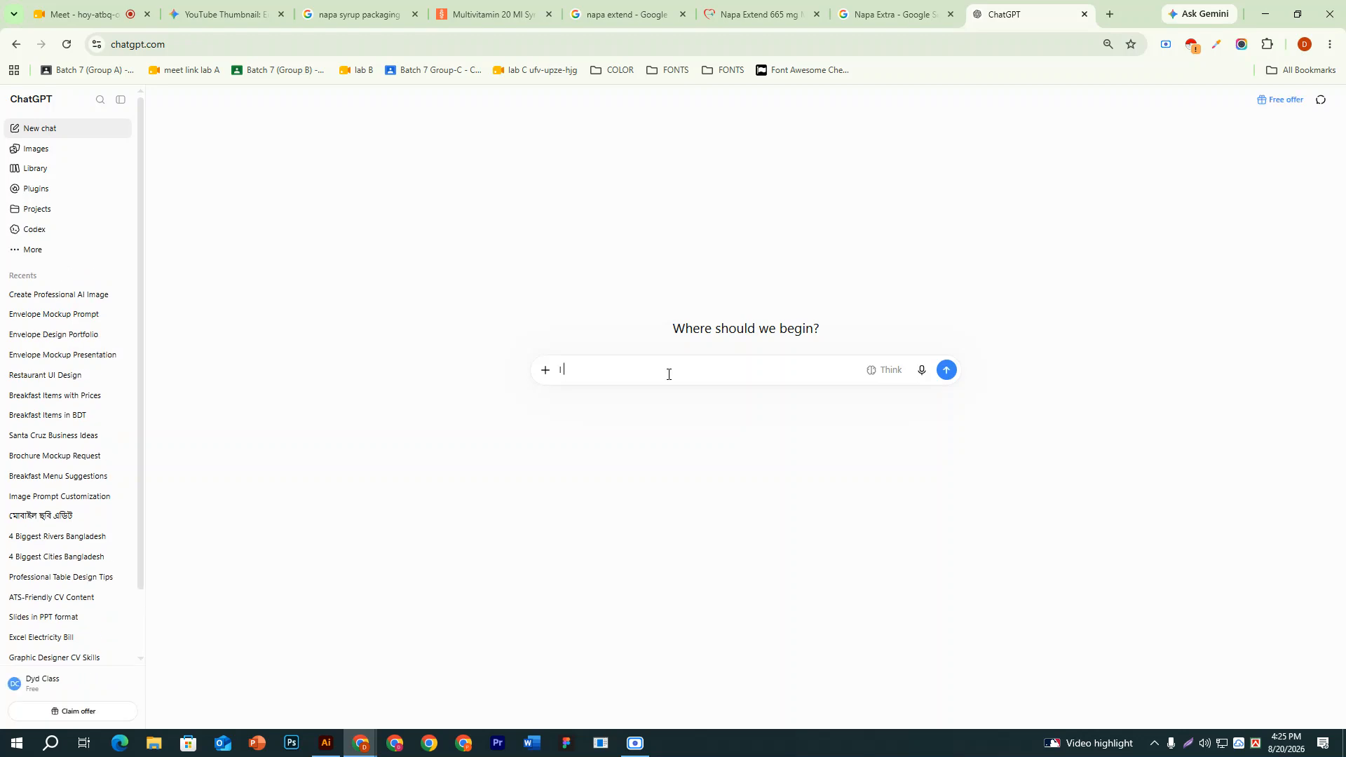
text( need )
text(a )
text(Syrup)
text( Box)
text( Content)
text( for )
text(44)
text(Side)
text(??)
text(Text)
text(he S)
text(yrup)
text( Nam)
text(e is: "Perahin)
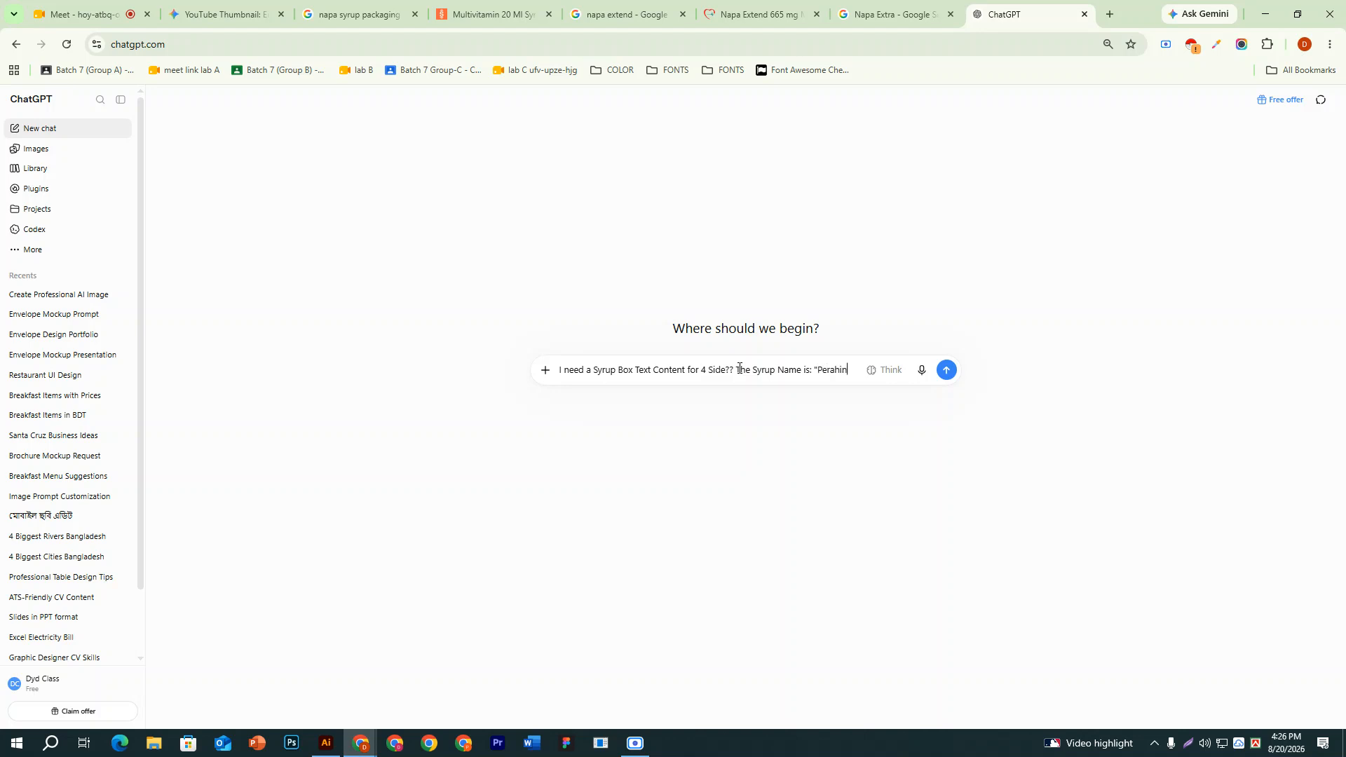
text(".)
click(949, 371)
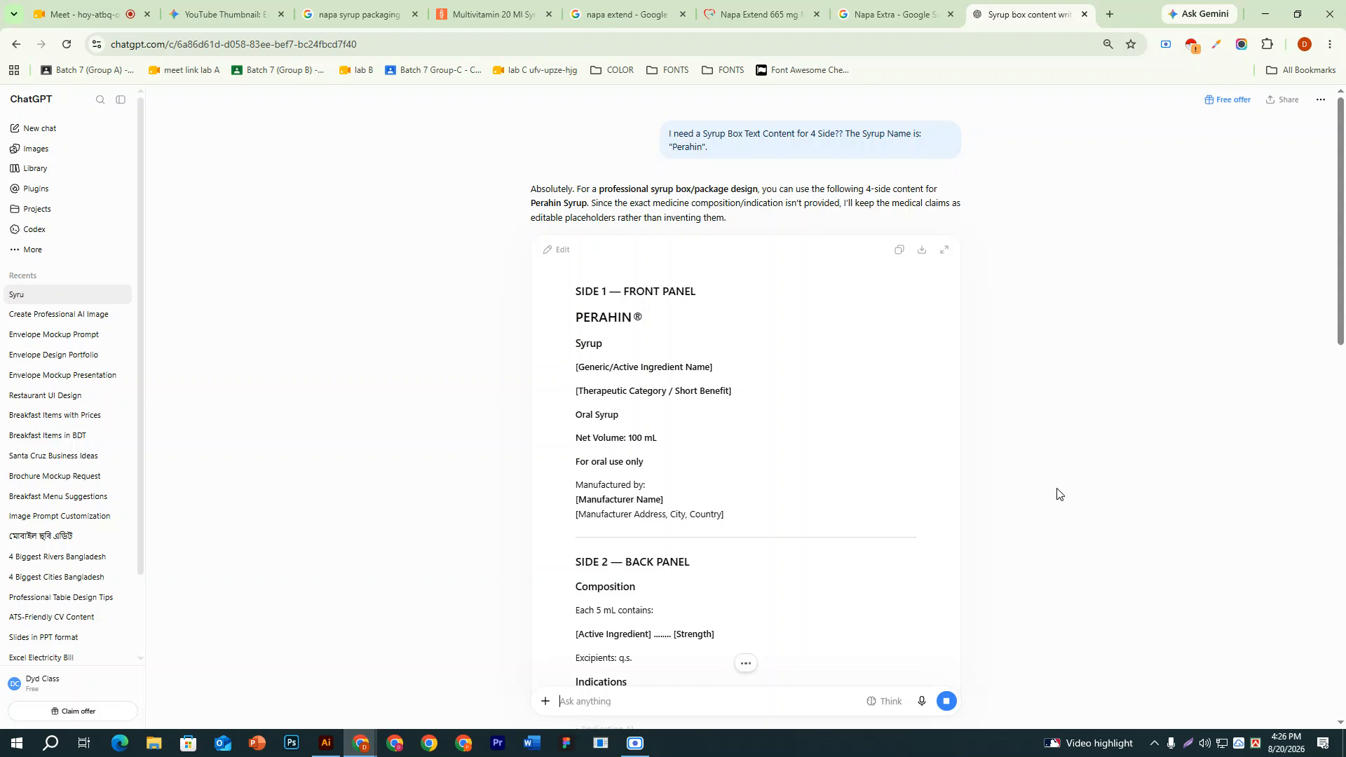
Read through the generated box text for the front, back, left and right panels.
scroll(1057, 494, down, 2)
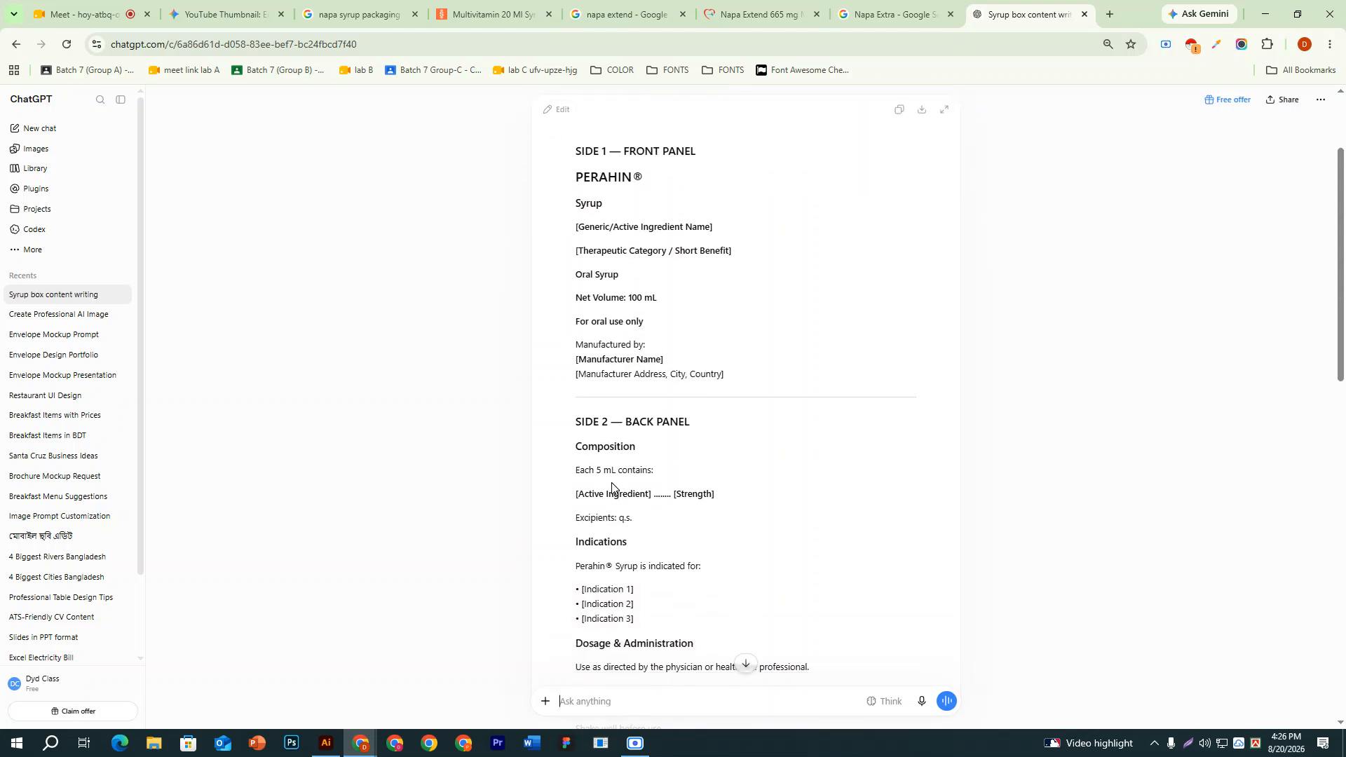
scroll(612, 483, down, 1)
scroll(612, 483, down, 5)
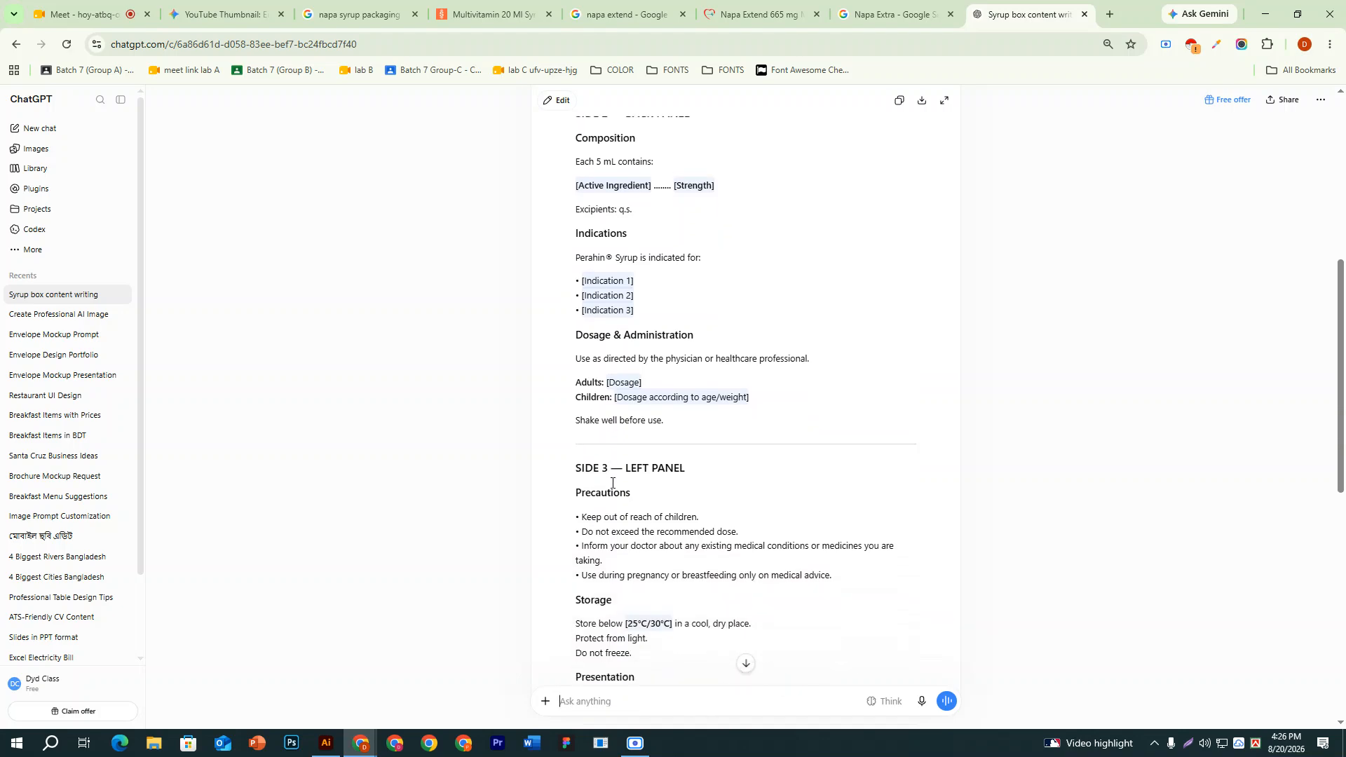
scroll(612, 483, up, 3)
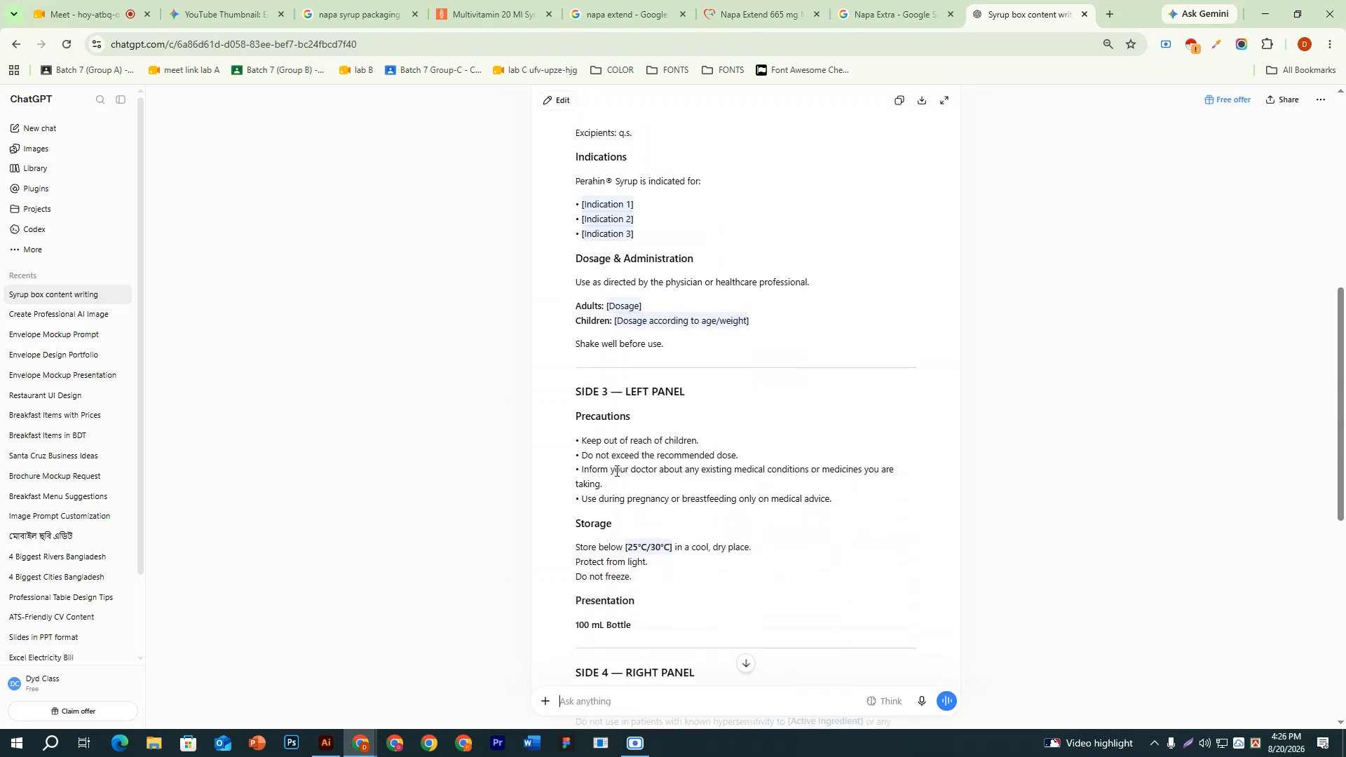
scroll(617, 471, up, 3)
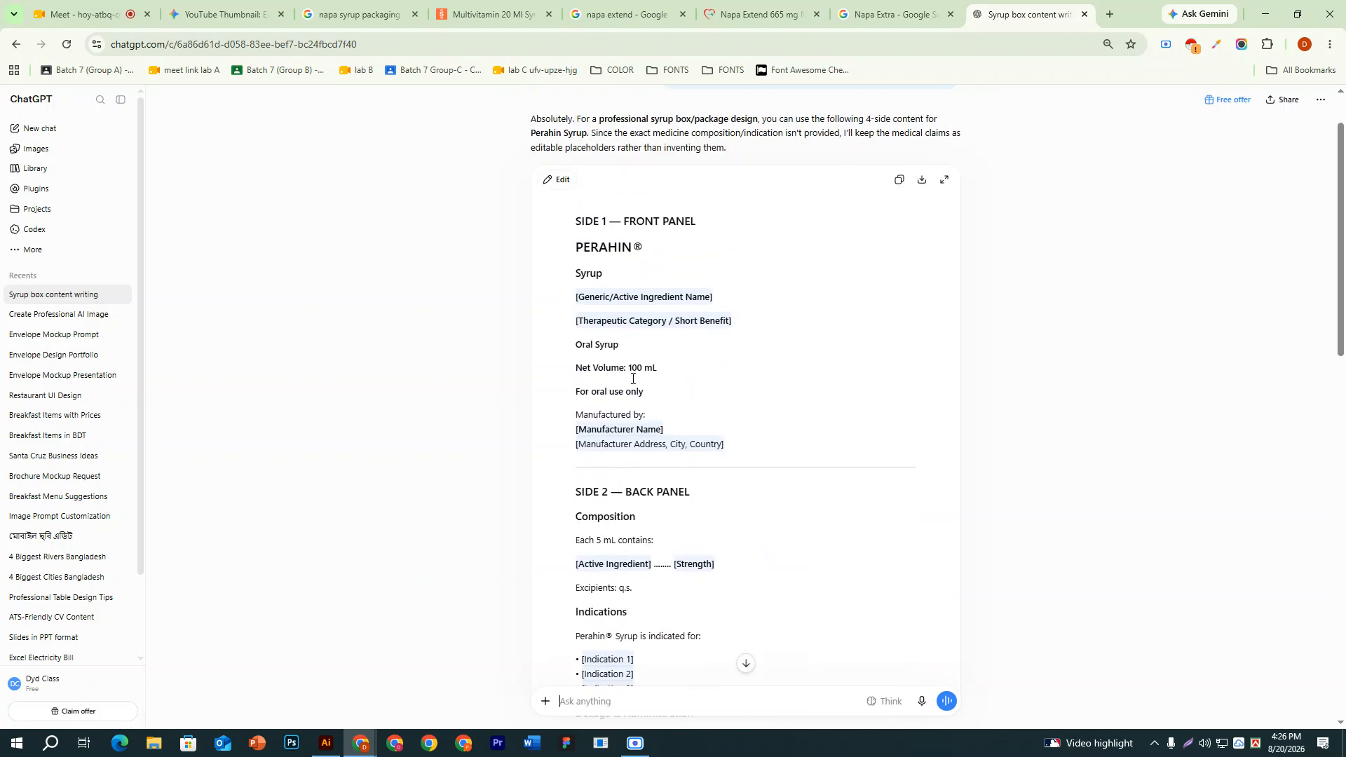
scroll(634, 376, down, 1)
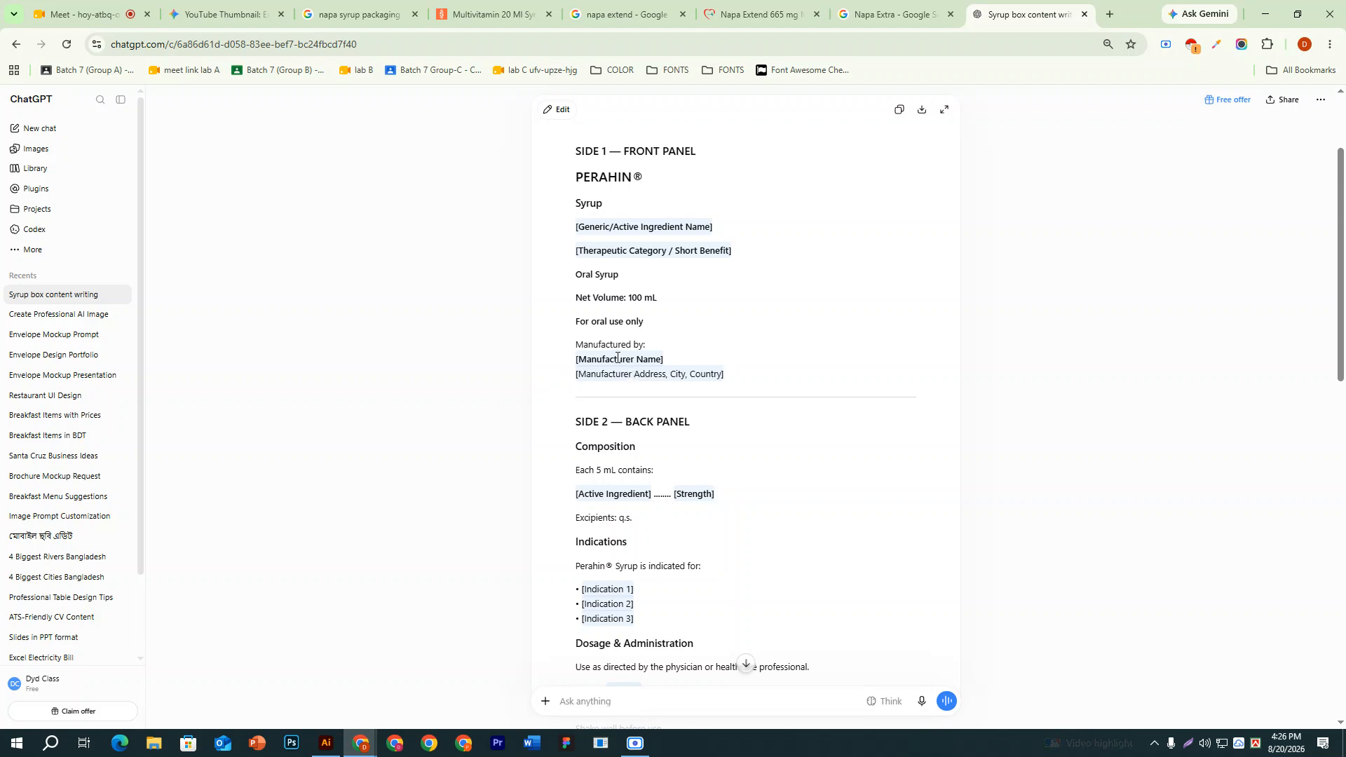
scroll(618, 356, down, 2)
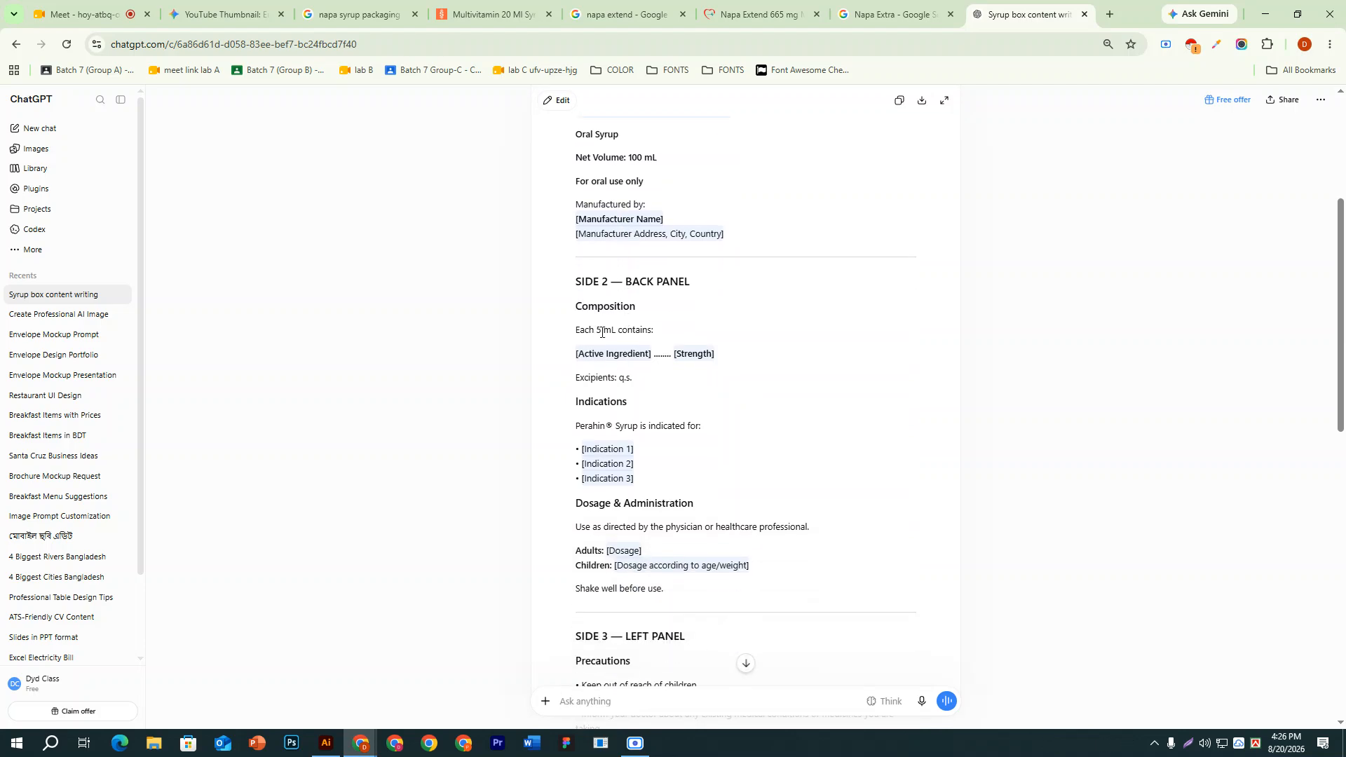
drag(576, 307, 732, 579)
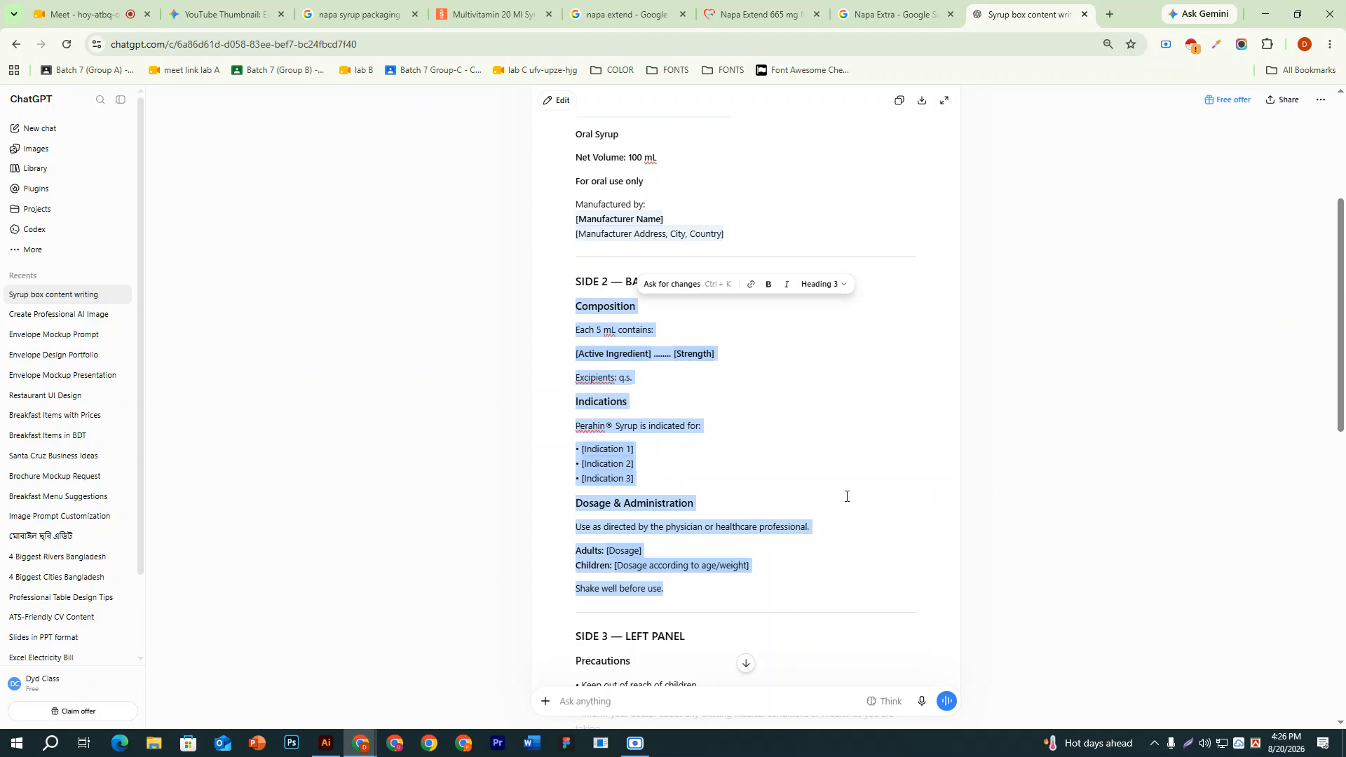
scroll(846, 497, down, 5)
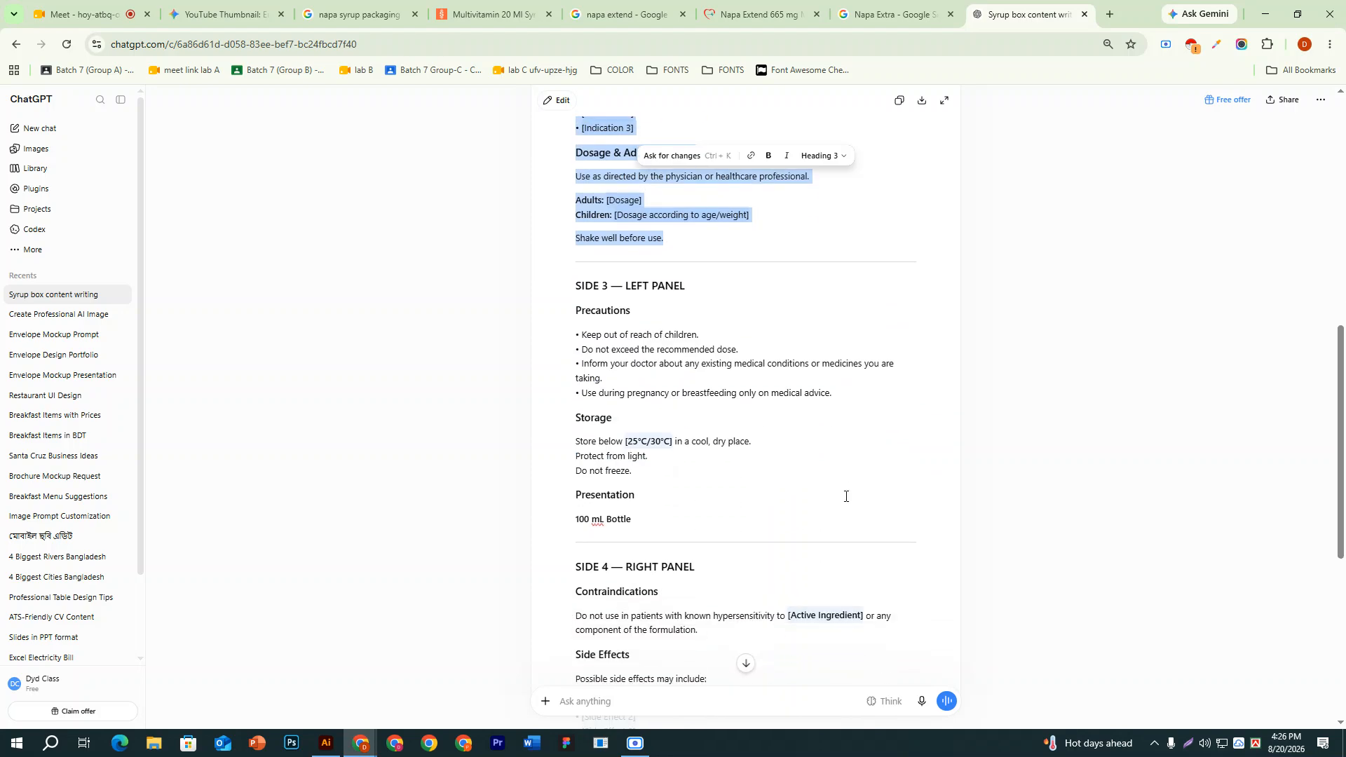
scroll(846, 496, down, 2)
scroll(847, 496, up, 2)
click(823, 499)
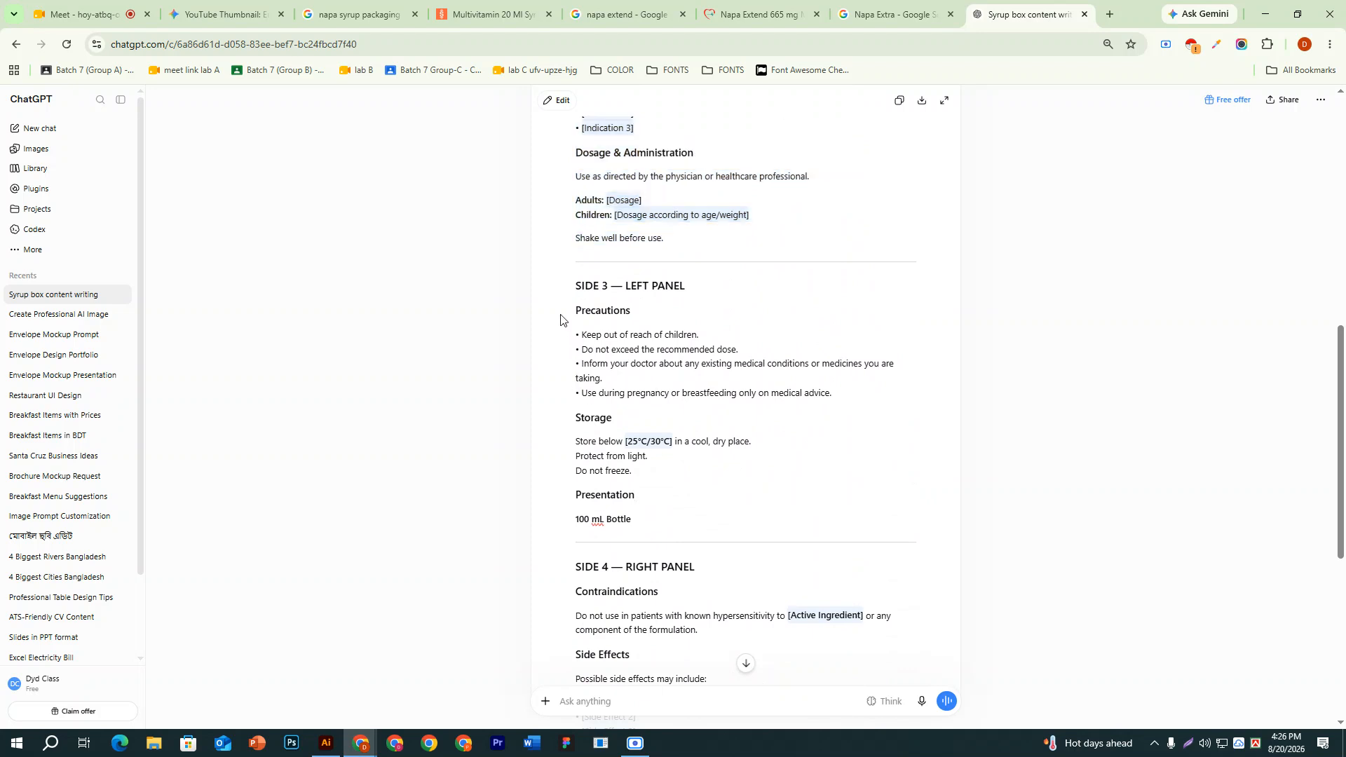
Copy the generated text from Precautions through the SIDE 4 heading and paste it into the box design in Illustrator.
drag(578, 309, 750, 549)
key(ctrl+c)
scroll(701, 540, down, 5)
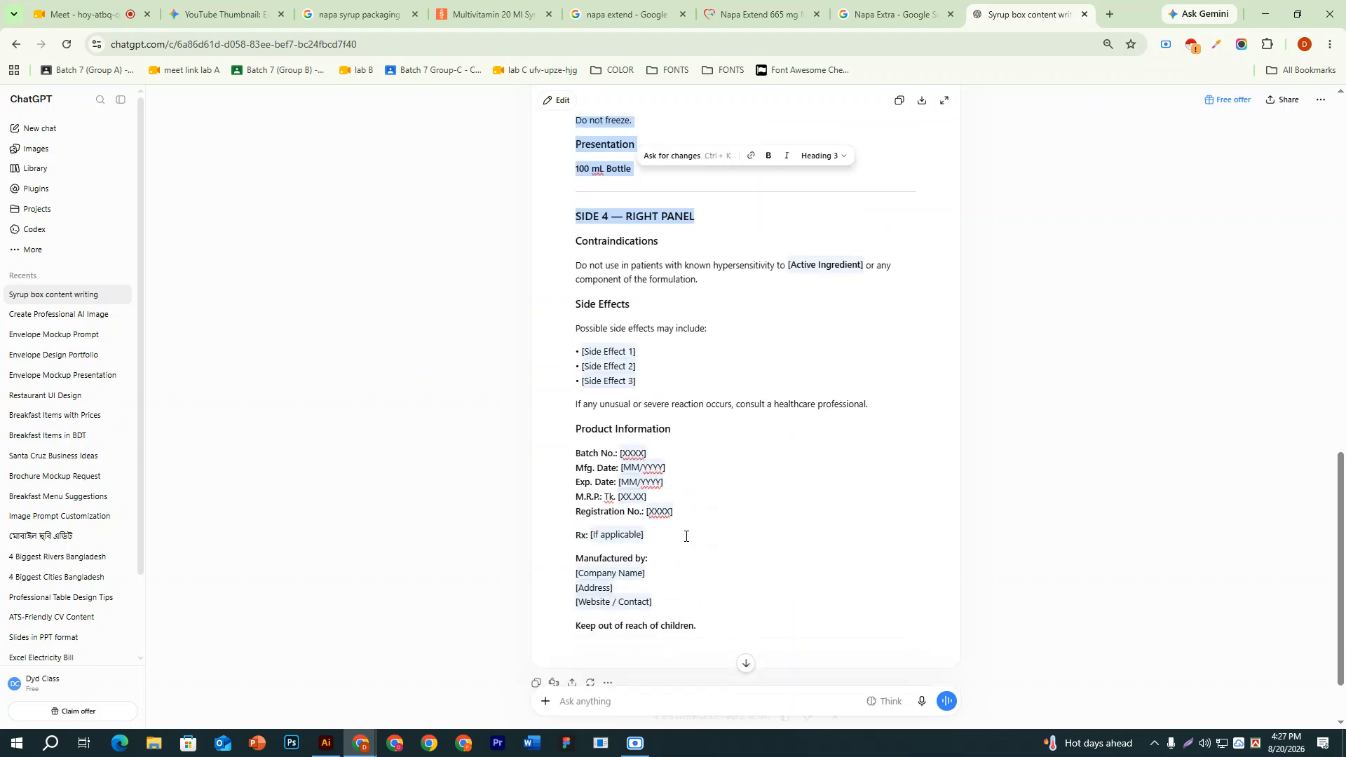
click(325, 743)
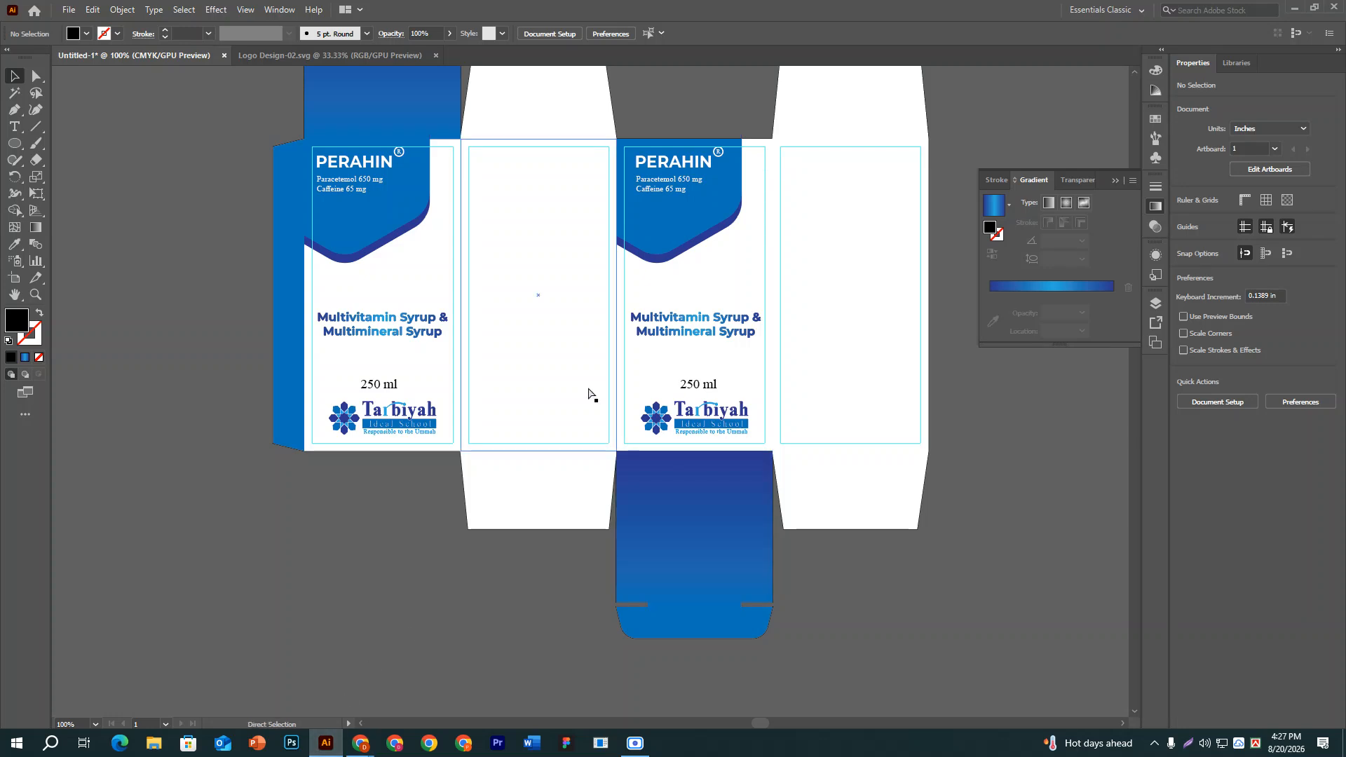
key(ctrl+v)
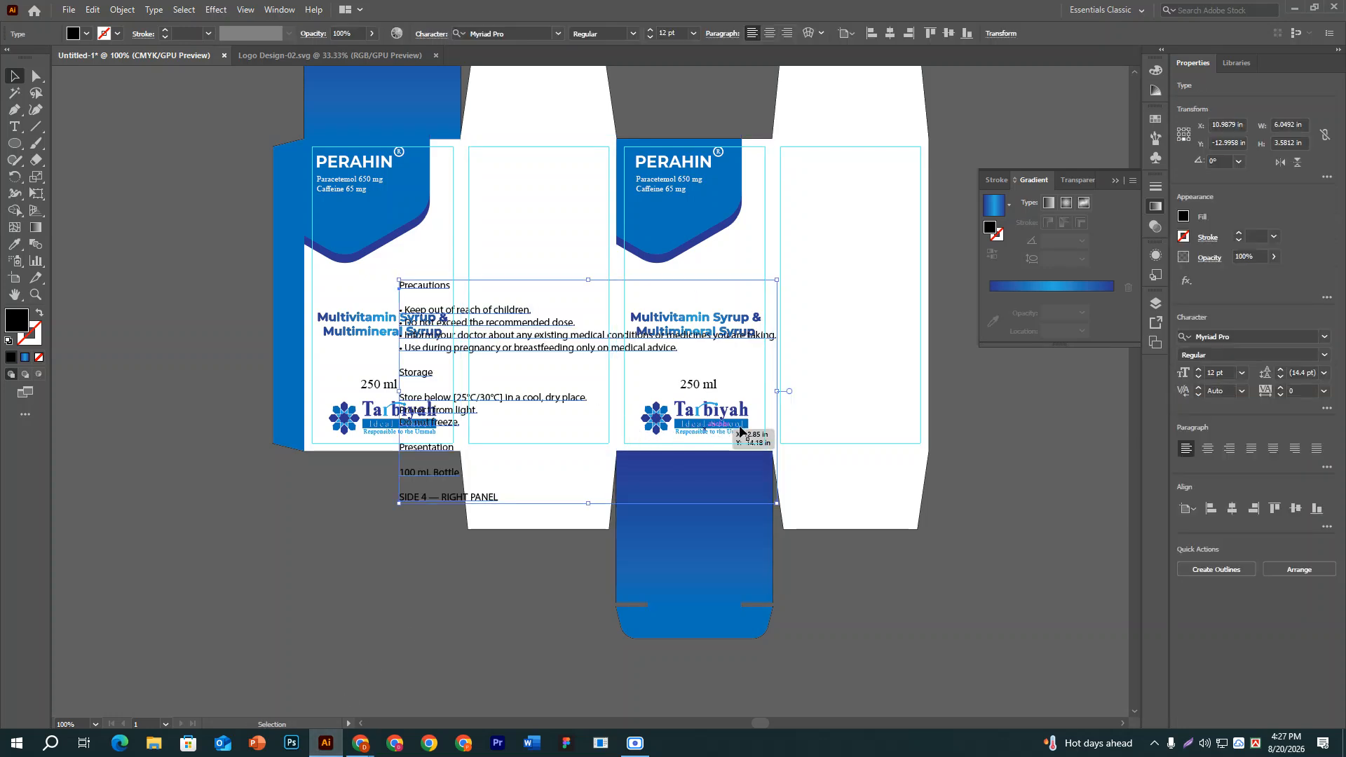
drag(552, 361, 193, 494)
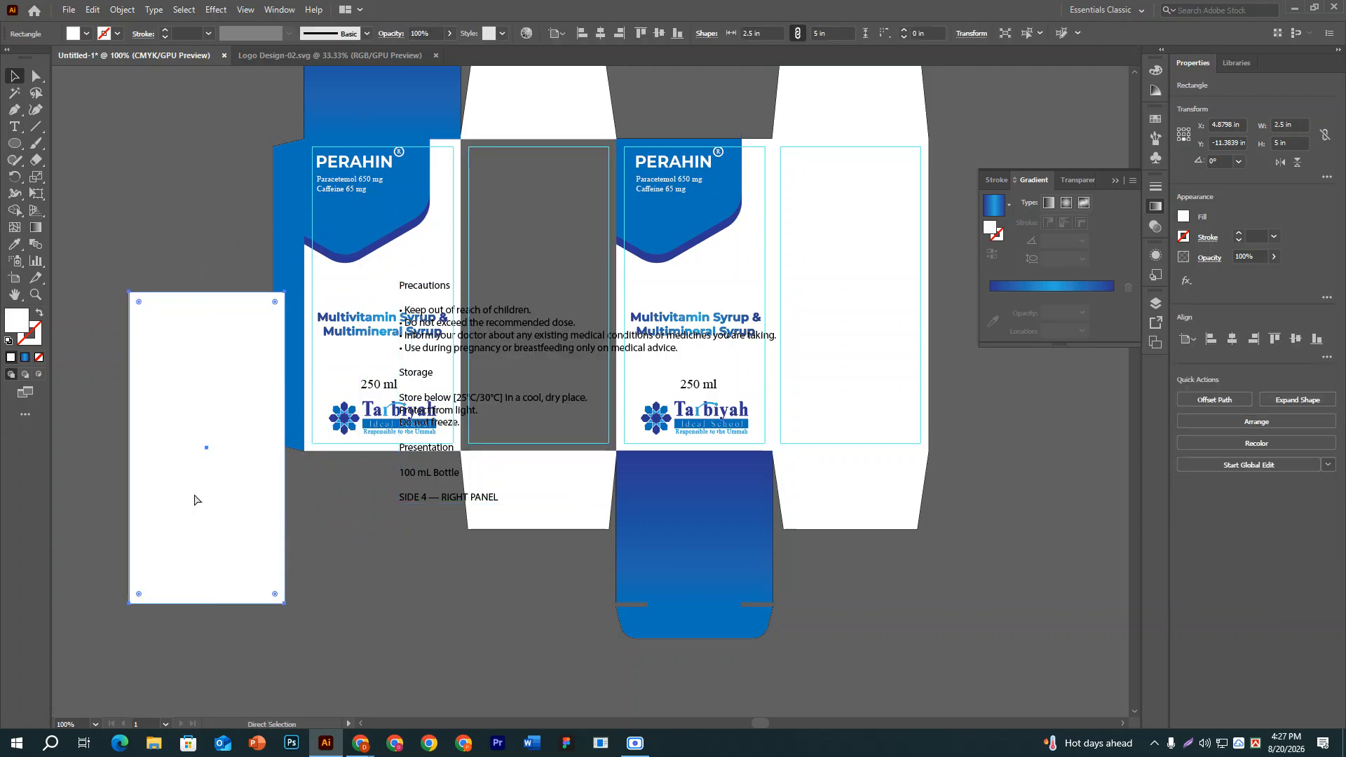
key(ctrl+z)
click(511, 541)
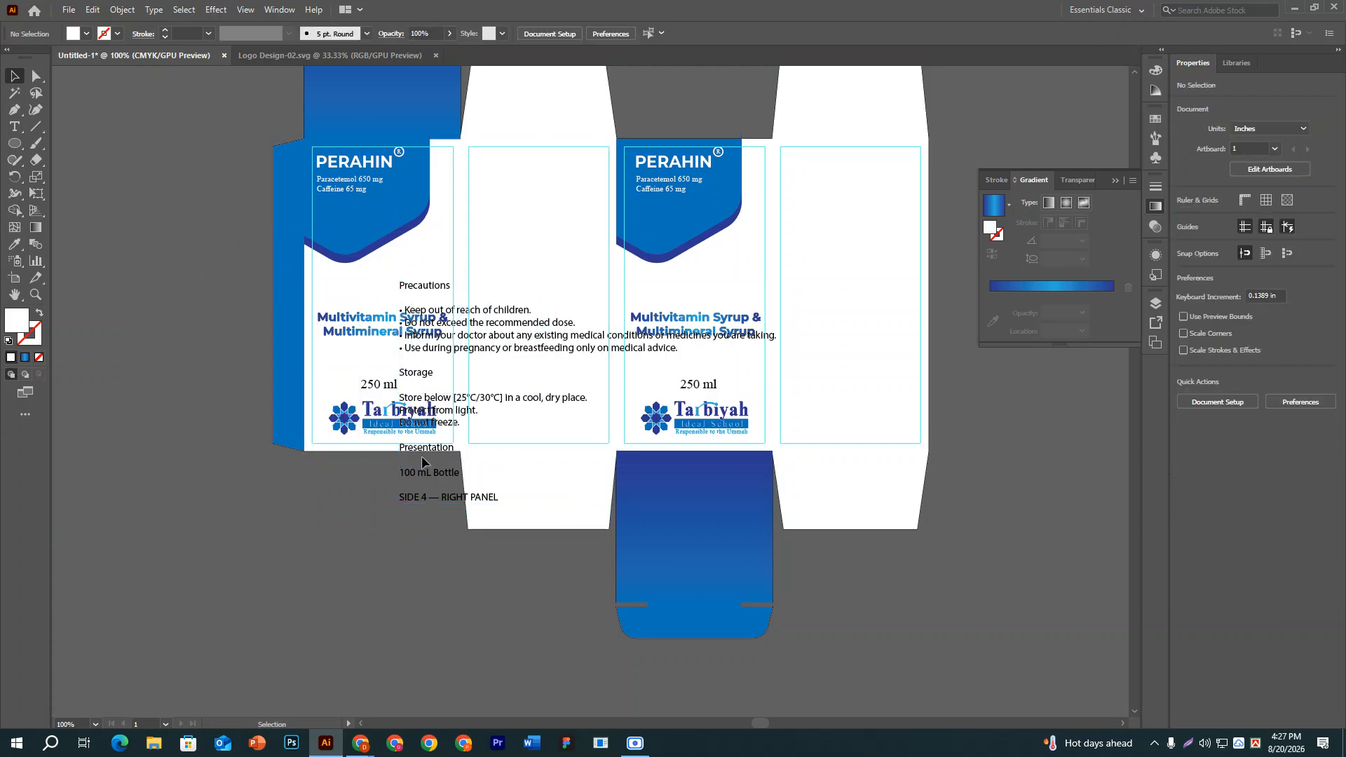
Move the pasted Precautions text block off the die-line onto the empty canvas beside the box.
drag(448, 403, 173, 569)
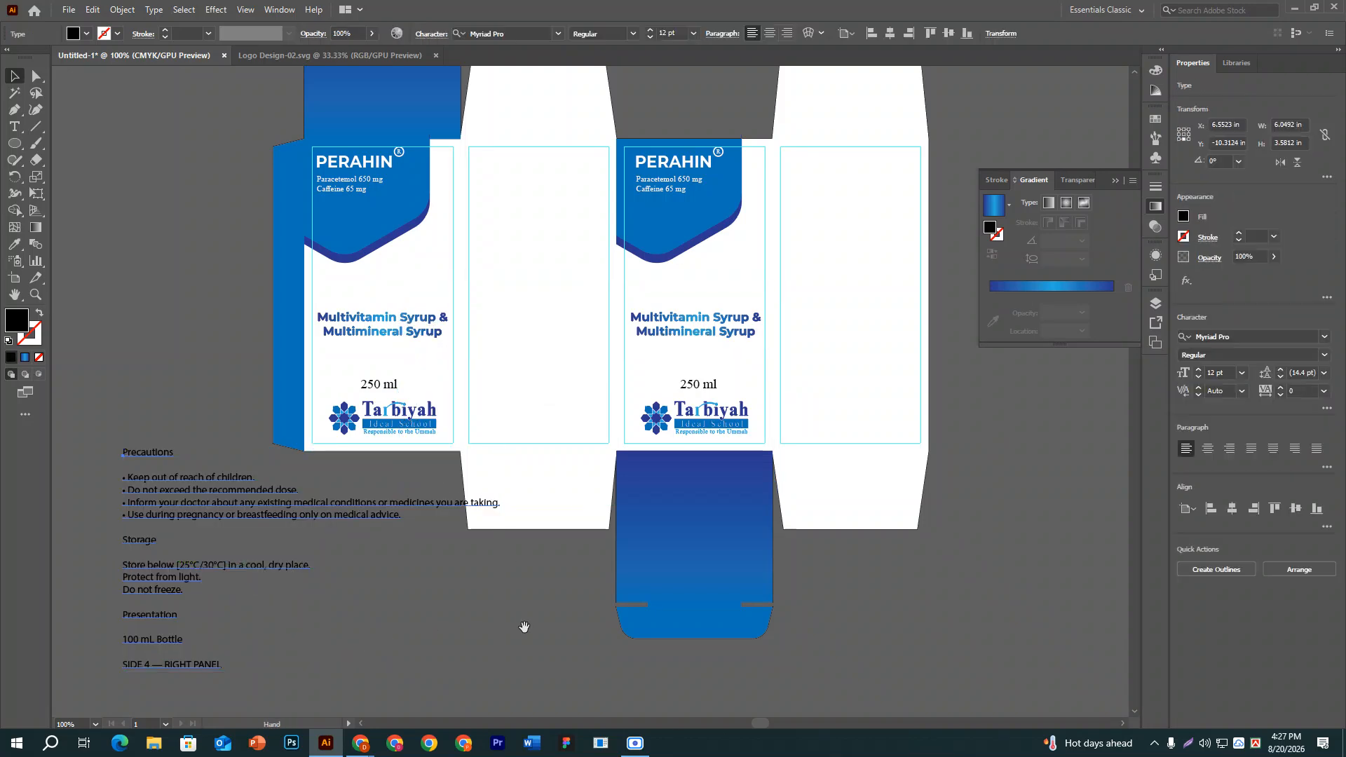
drag(633, 617, 1104, 450)
drag(744, 333, 469, 353)
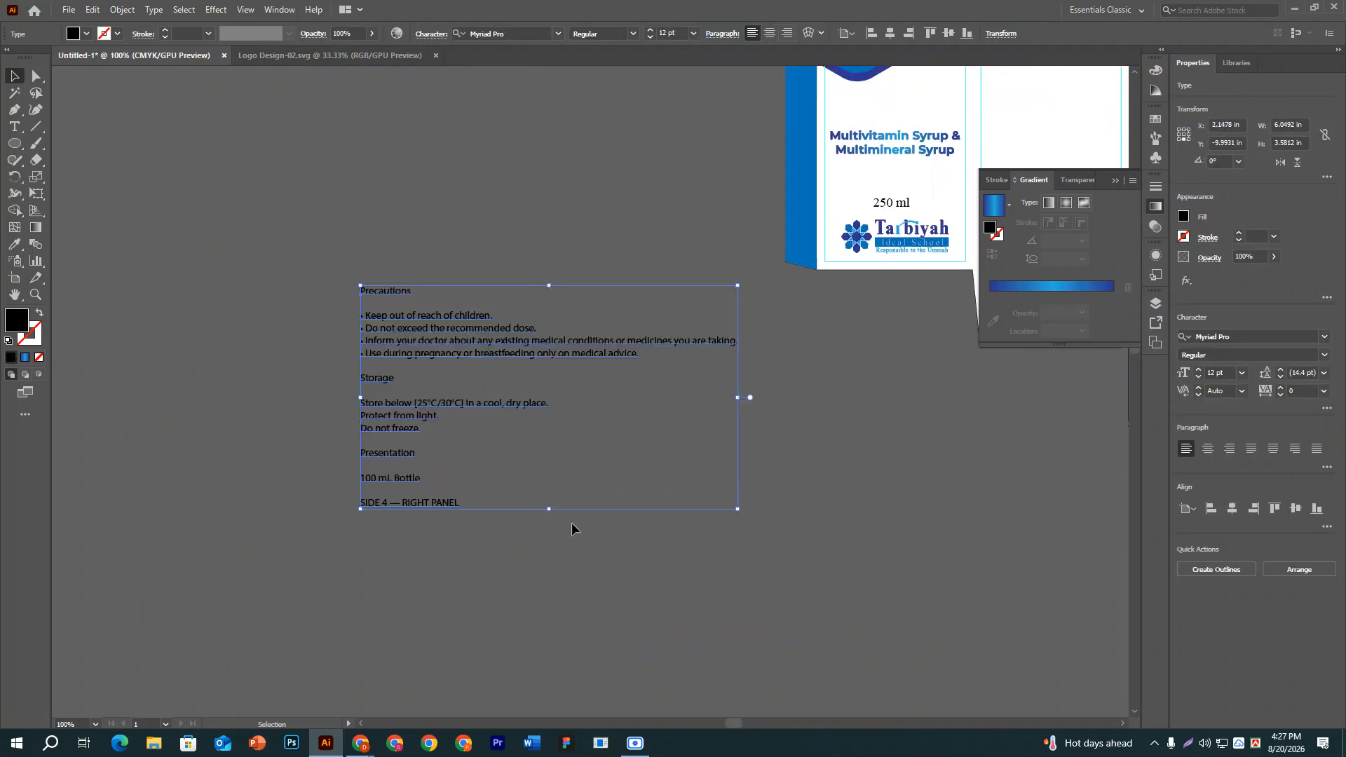
click(780, 491)
Draw an area text frame about 2.16 by 4.38 in inside the second panel's guides and fill it with the copied Precautions text.
key(ctrl+minus)
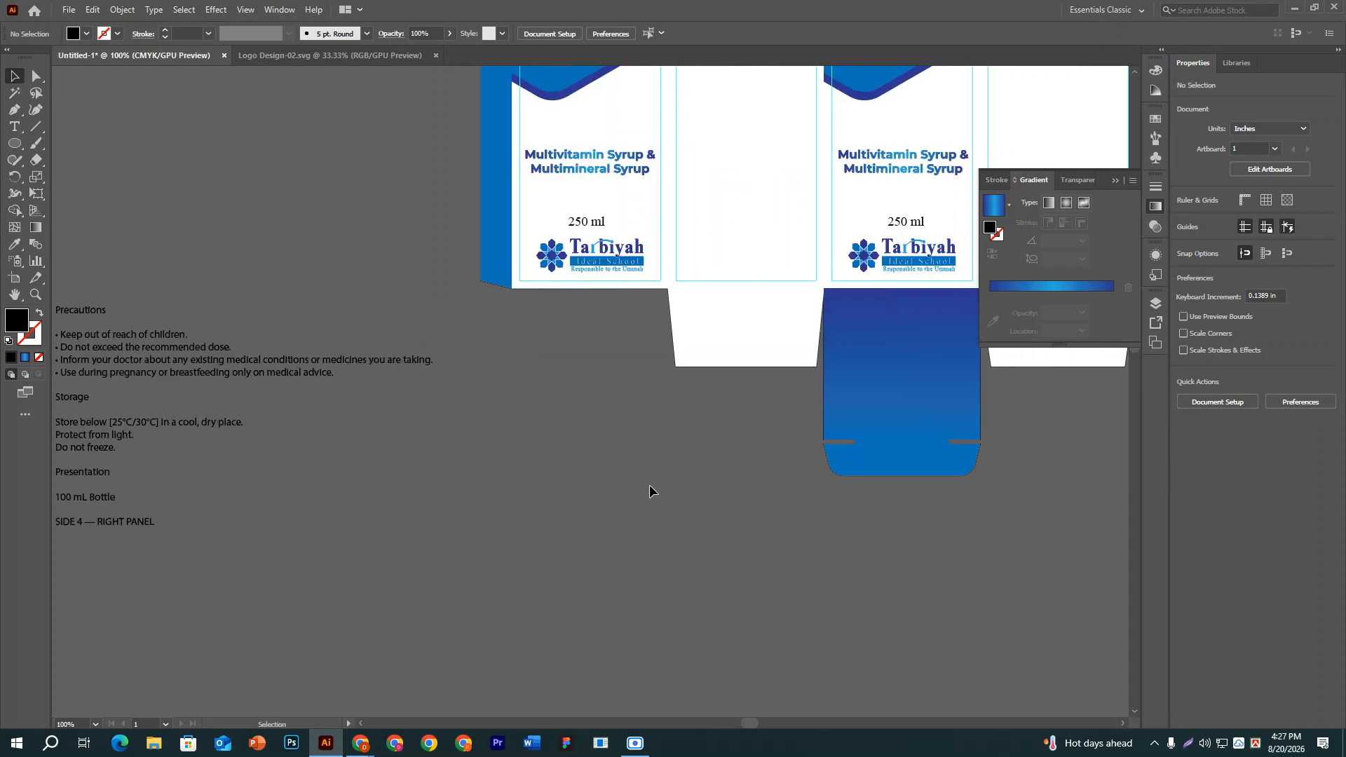
key(ctrl+minus)
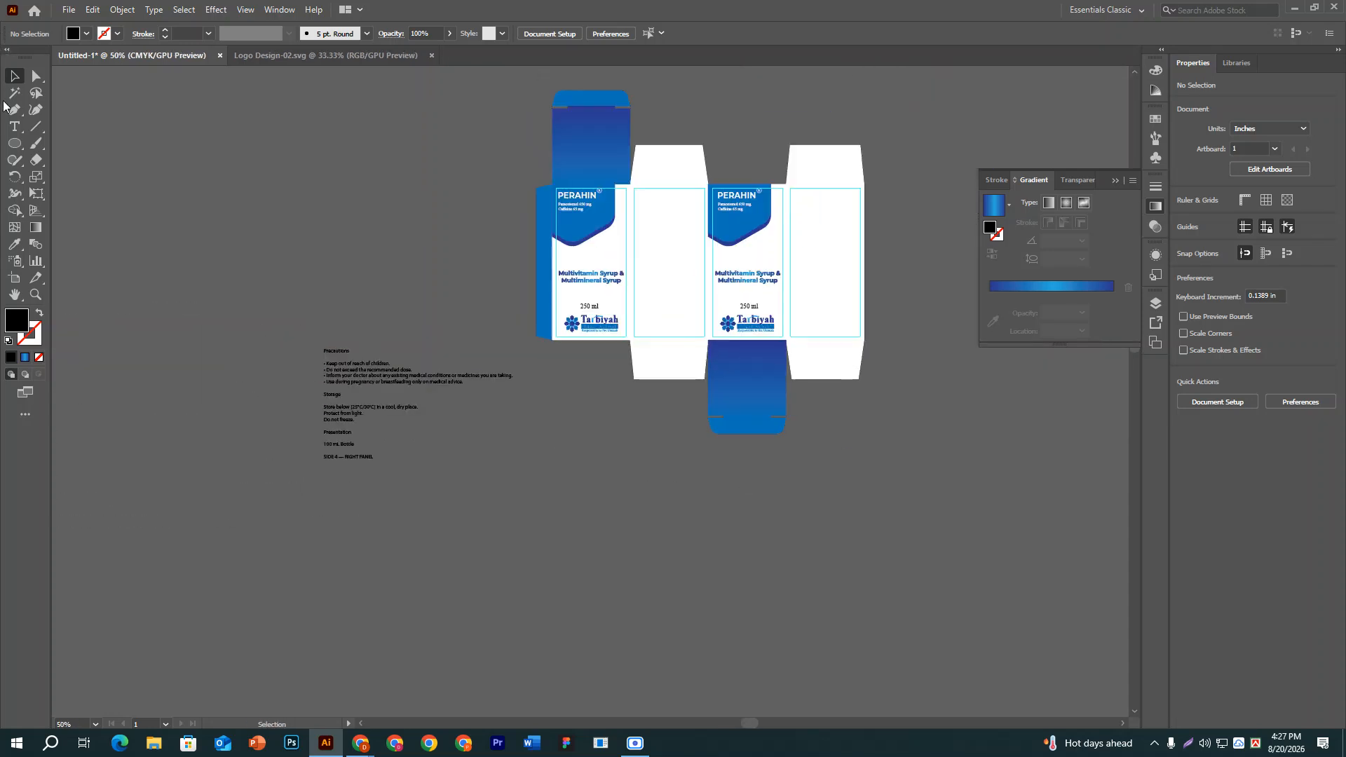
click(15, 127)
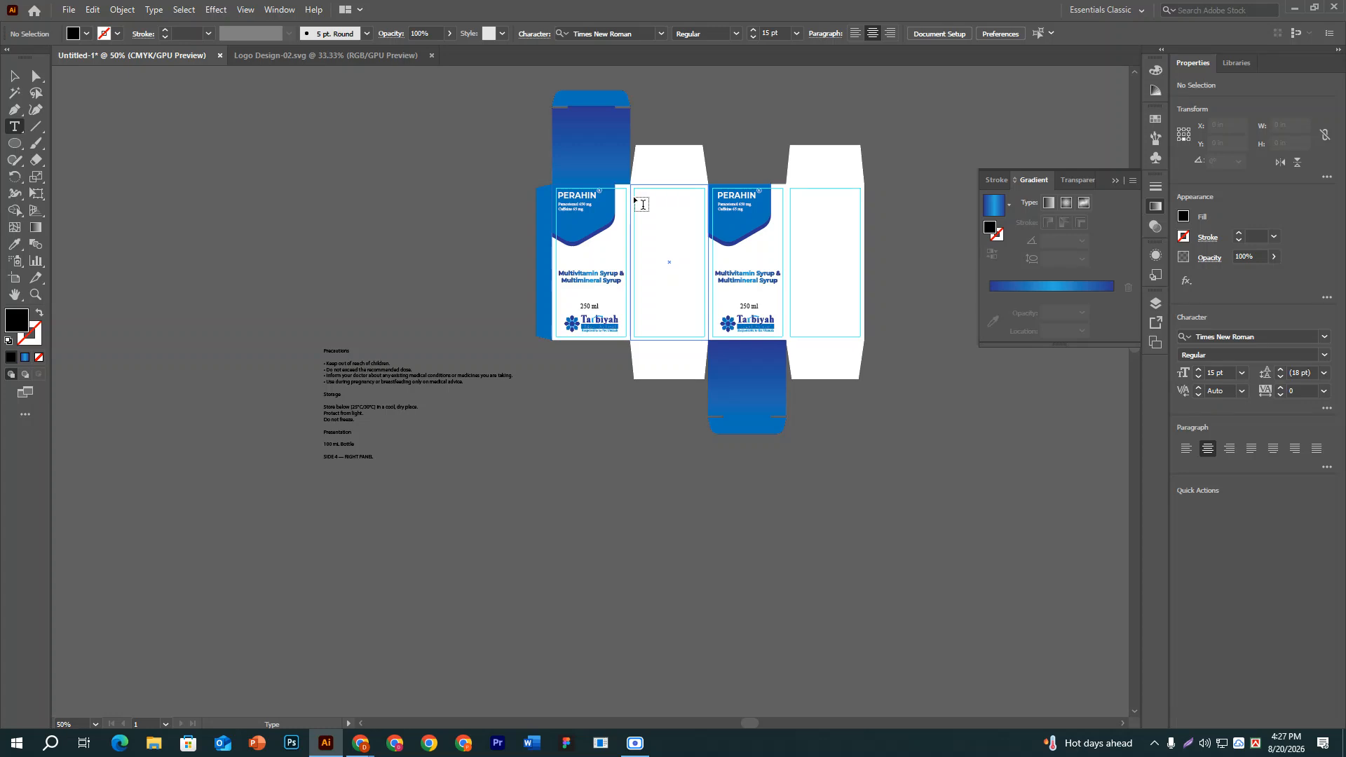
drag(644, 202, 710, 338)
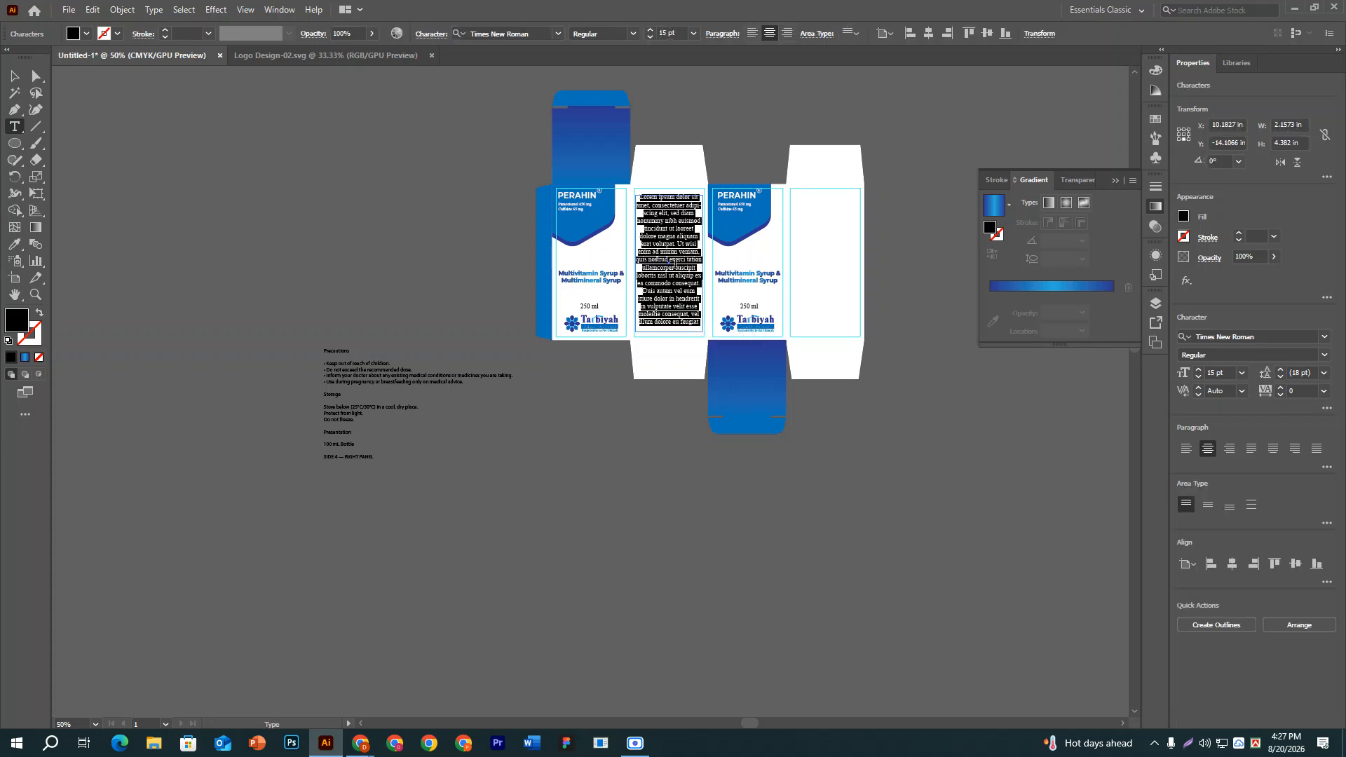
key(ctrl)
key(ctrl+v)
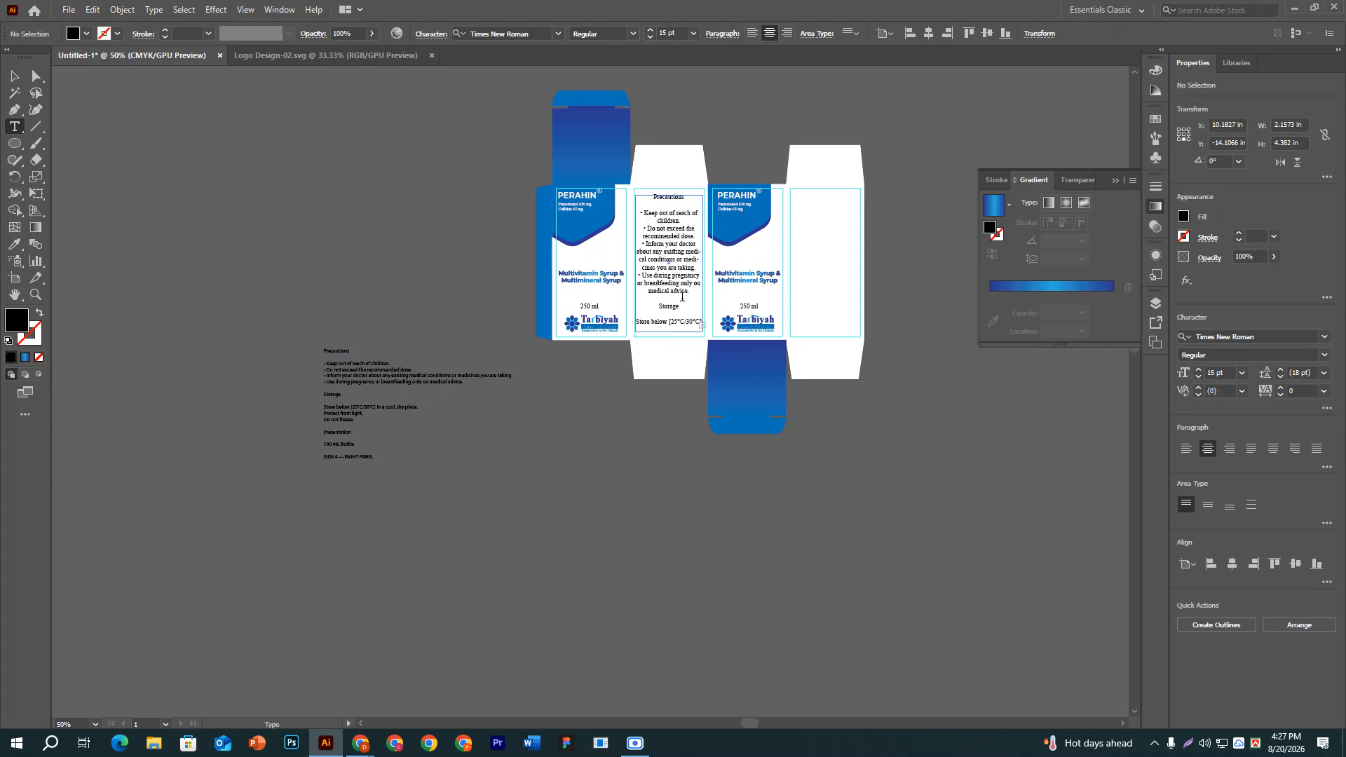
Justify all the text in the second panel's frame with the last lines aligned left.
key(ctrl+a)
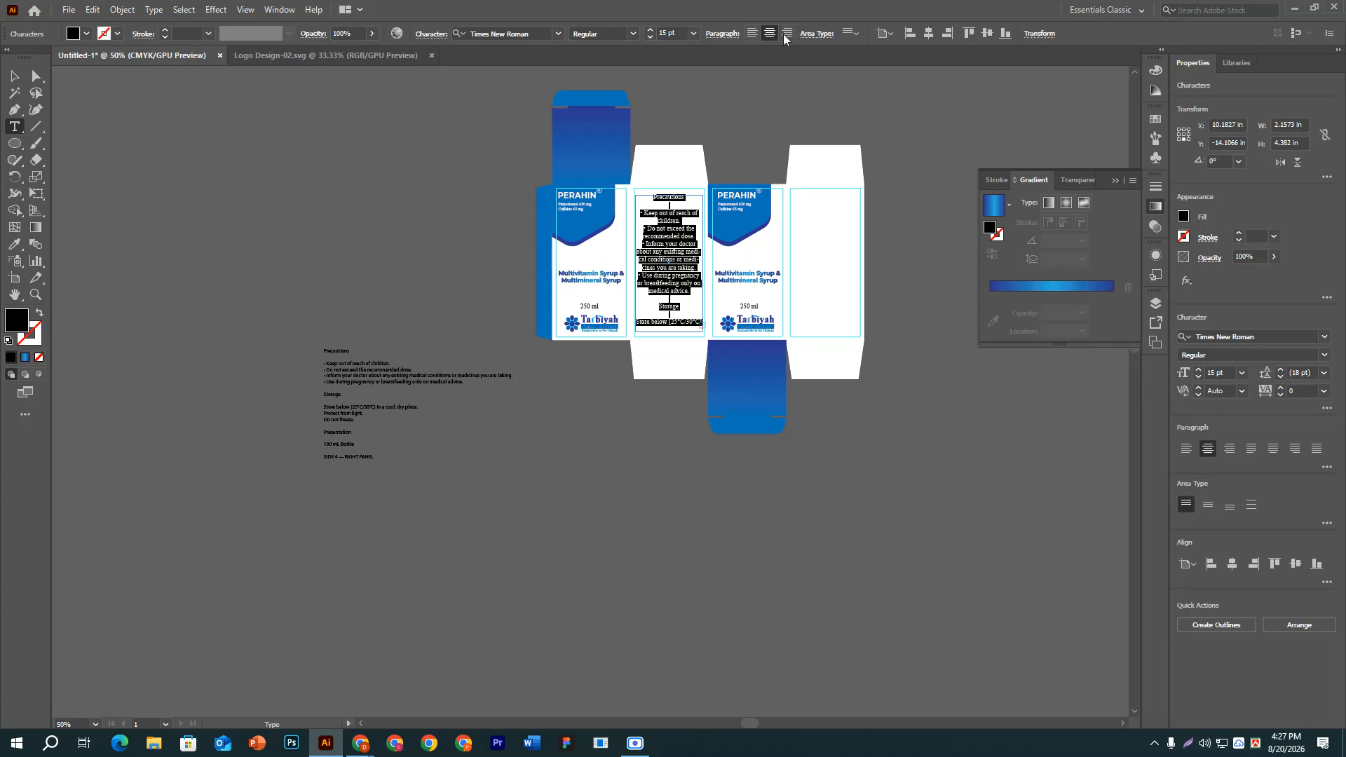
click(713, 38)
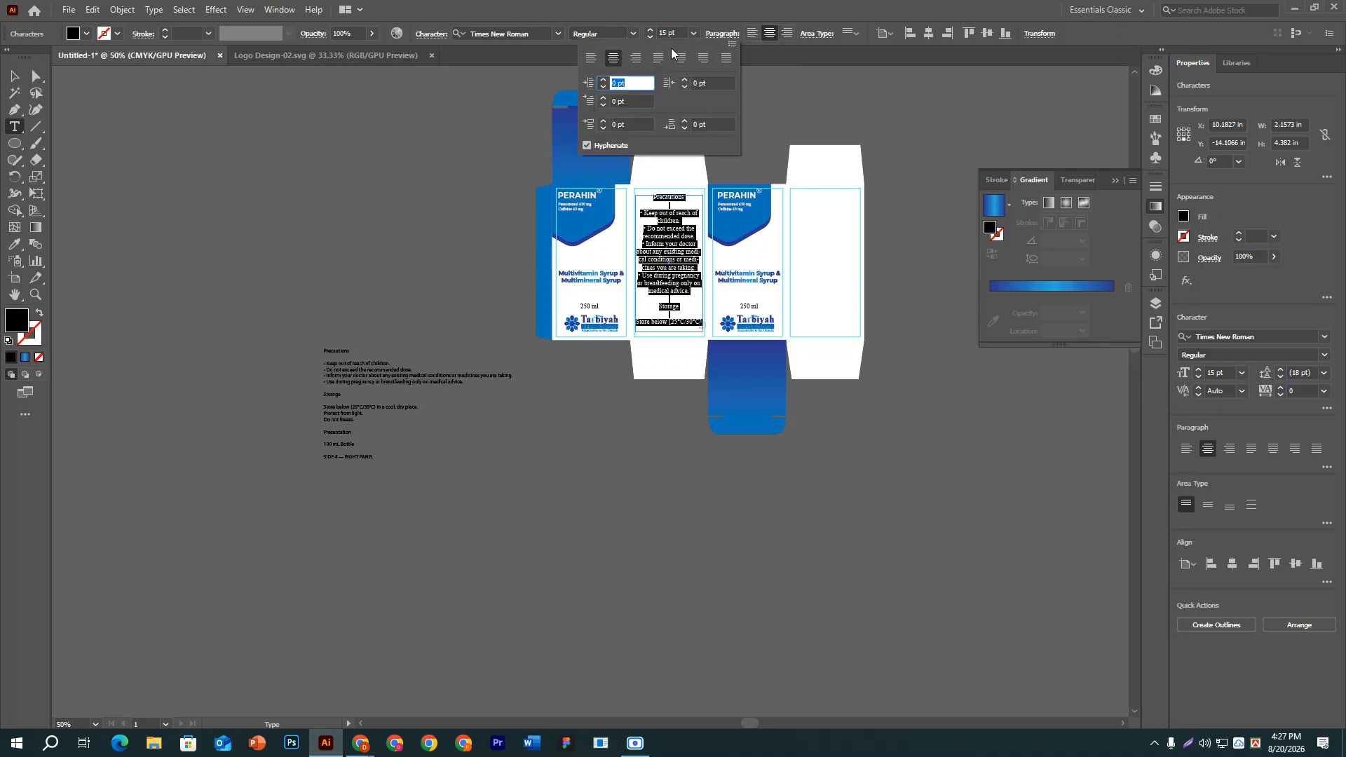
click(733, 34)
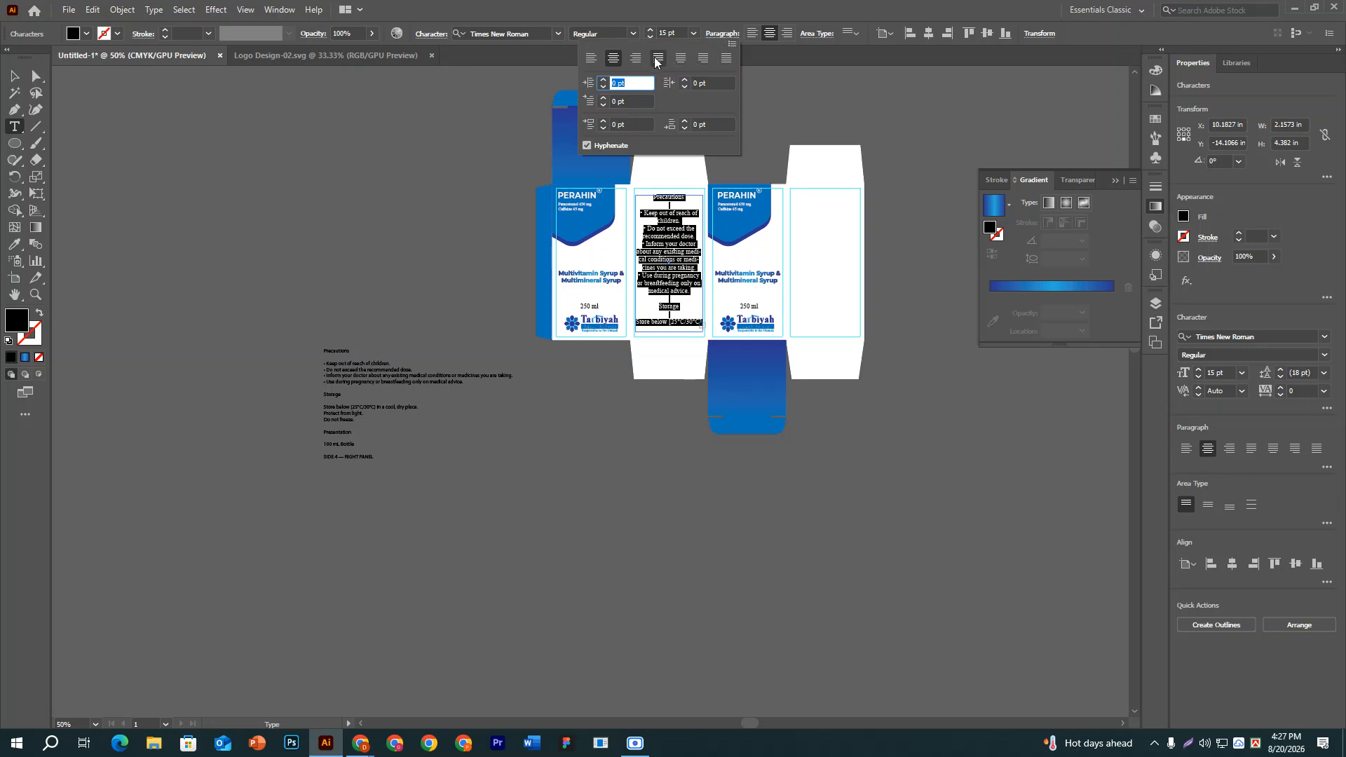
click(657, 60)
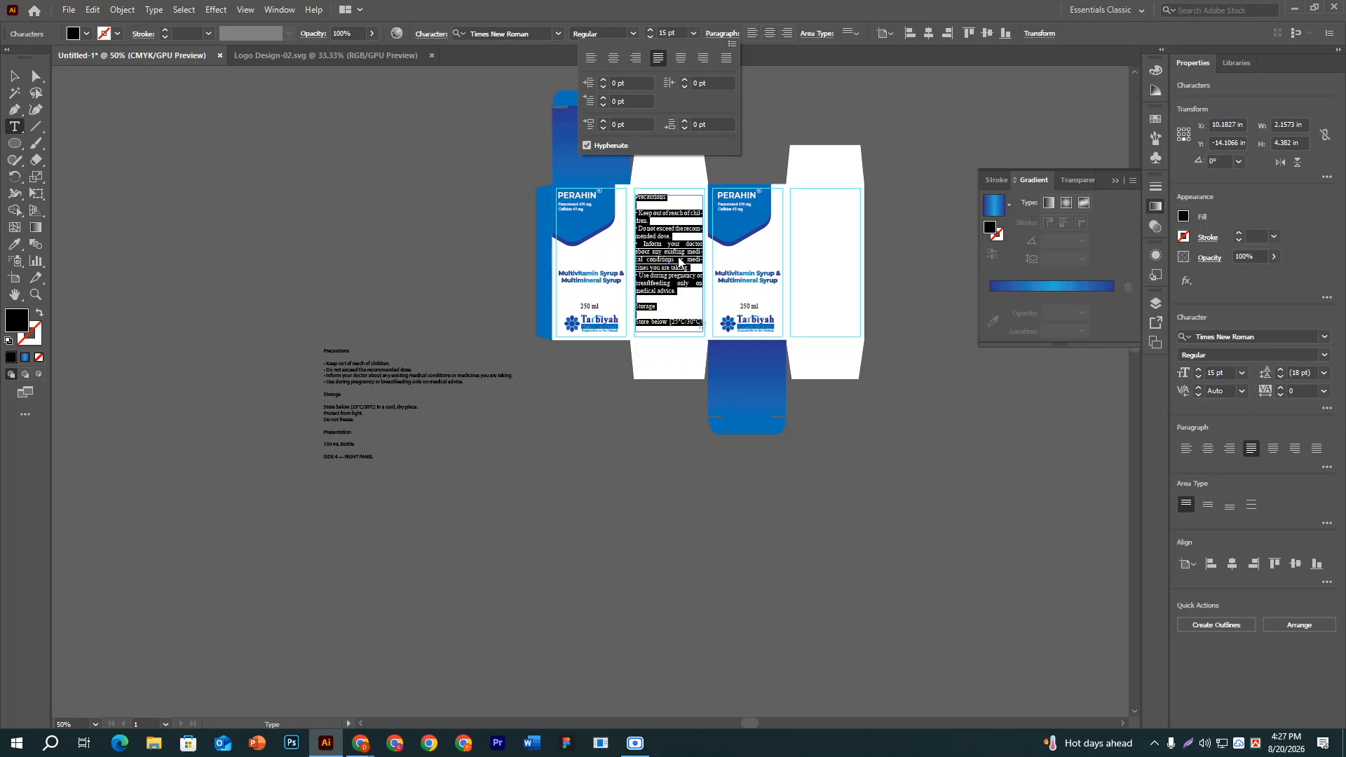
Set the font size of the second panel's text to 11 pt.
click(1222, 375)
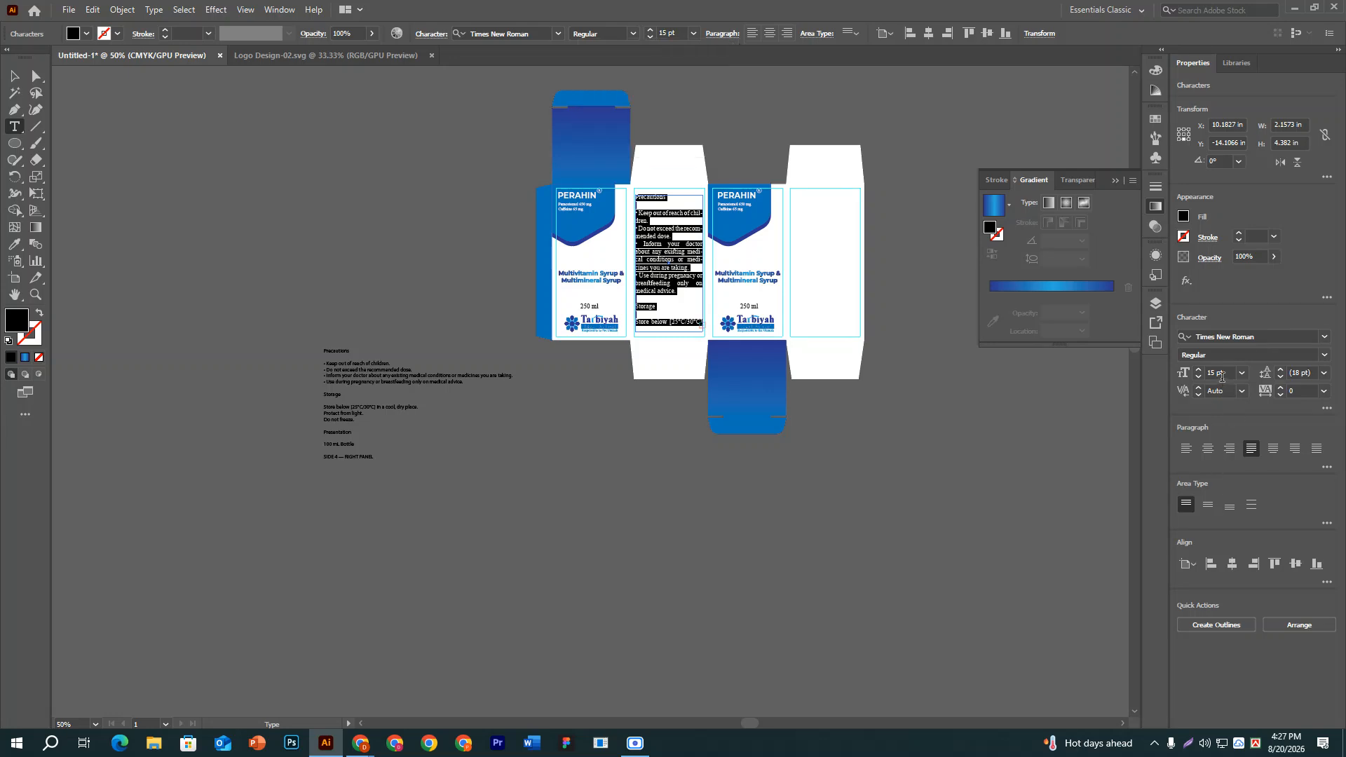
click(1227, 372)
key(Down)
key(Down)
key(Down)
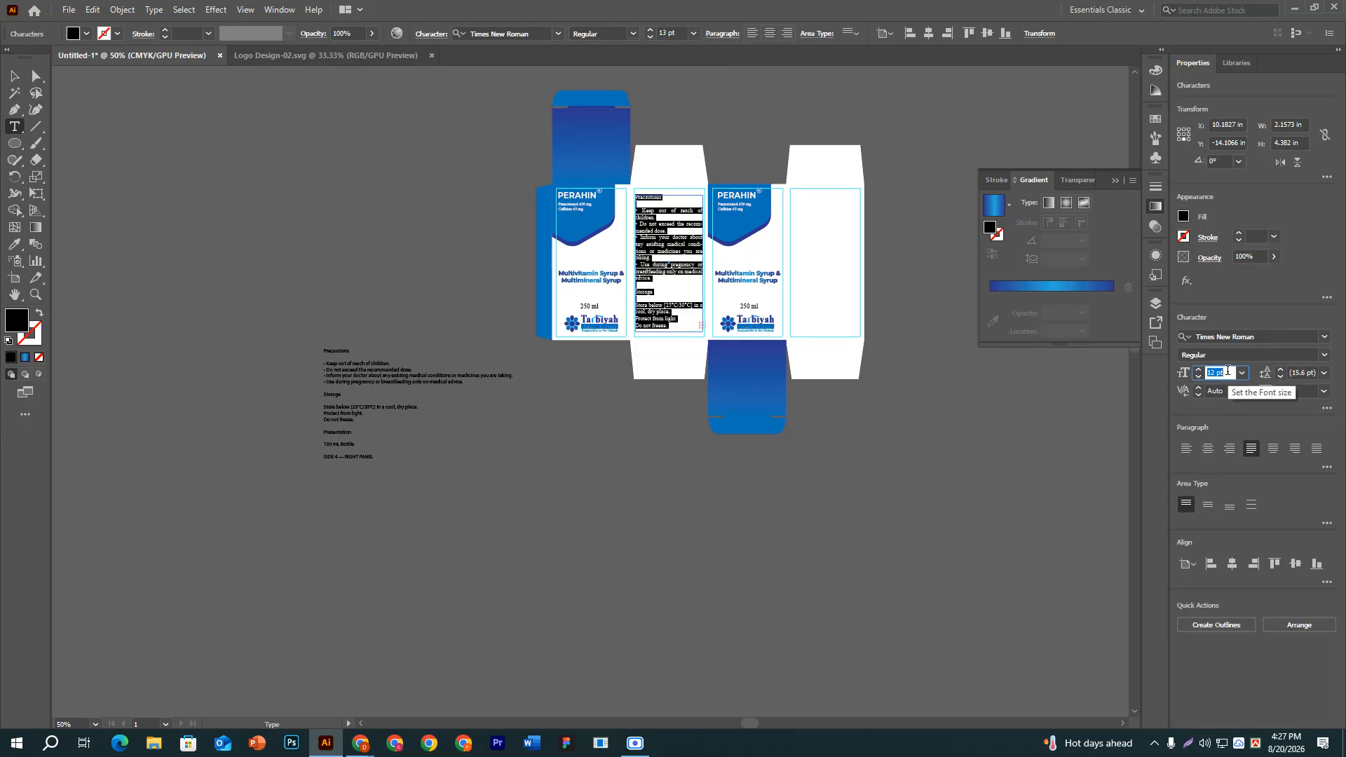
key(Down)
key(Down)
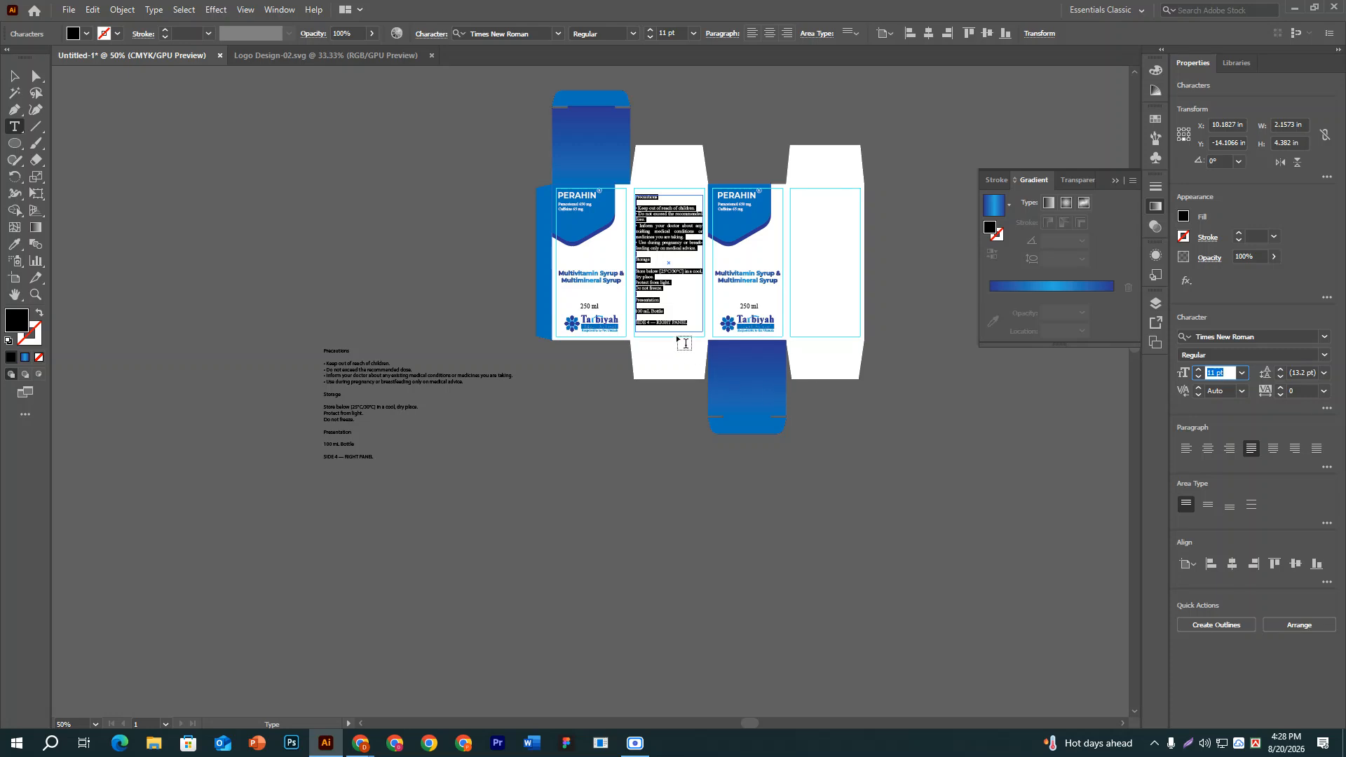
click(14, 75)
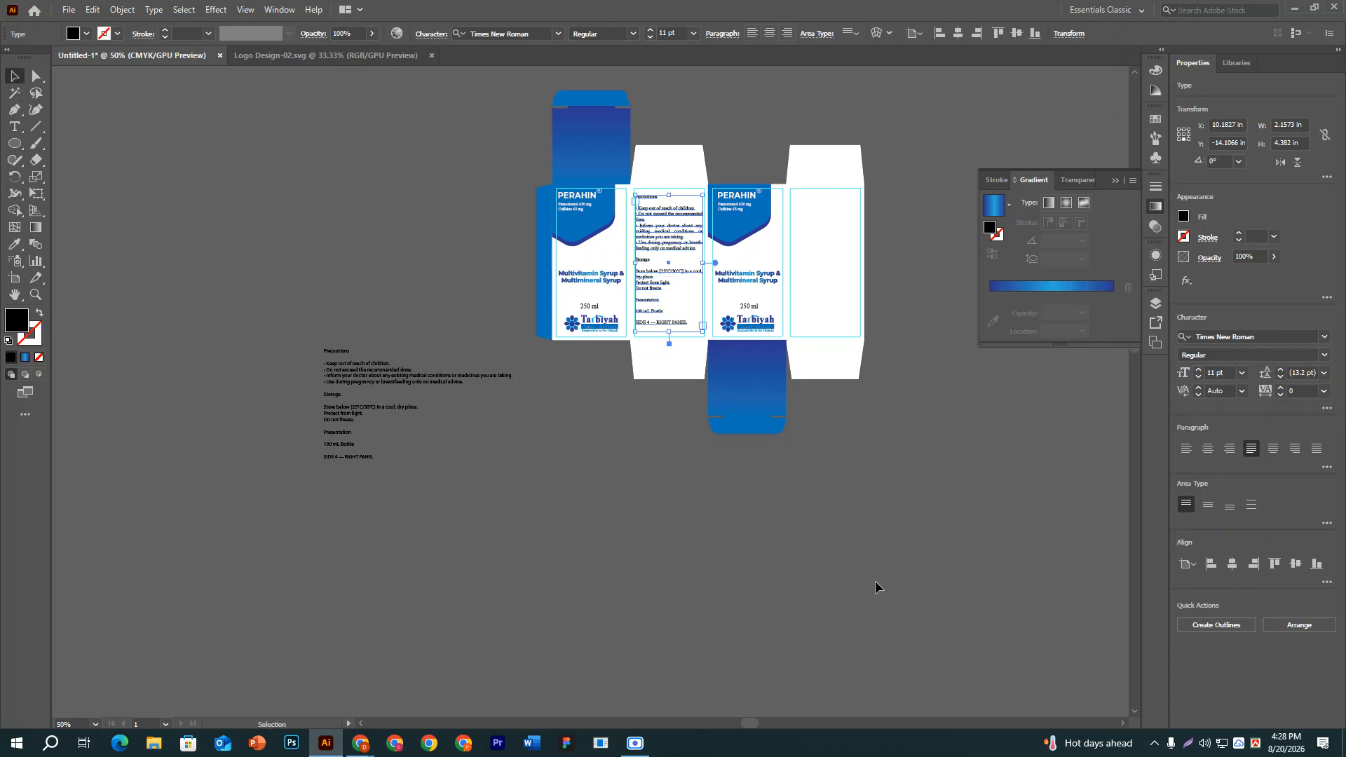
click(845, 557)
Examine the whole box layout and how the Precautions text fits in the second panel.
key(ctrl+minus)
key(ctrl+minus)
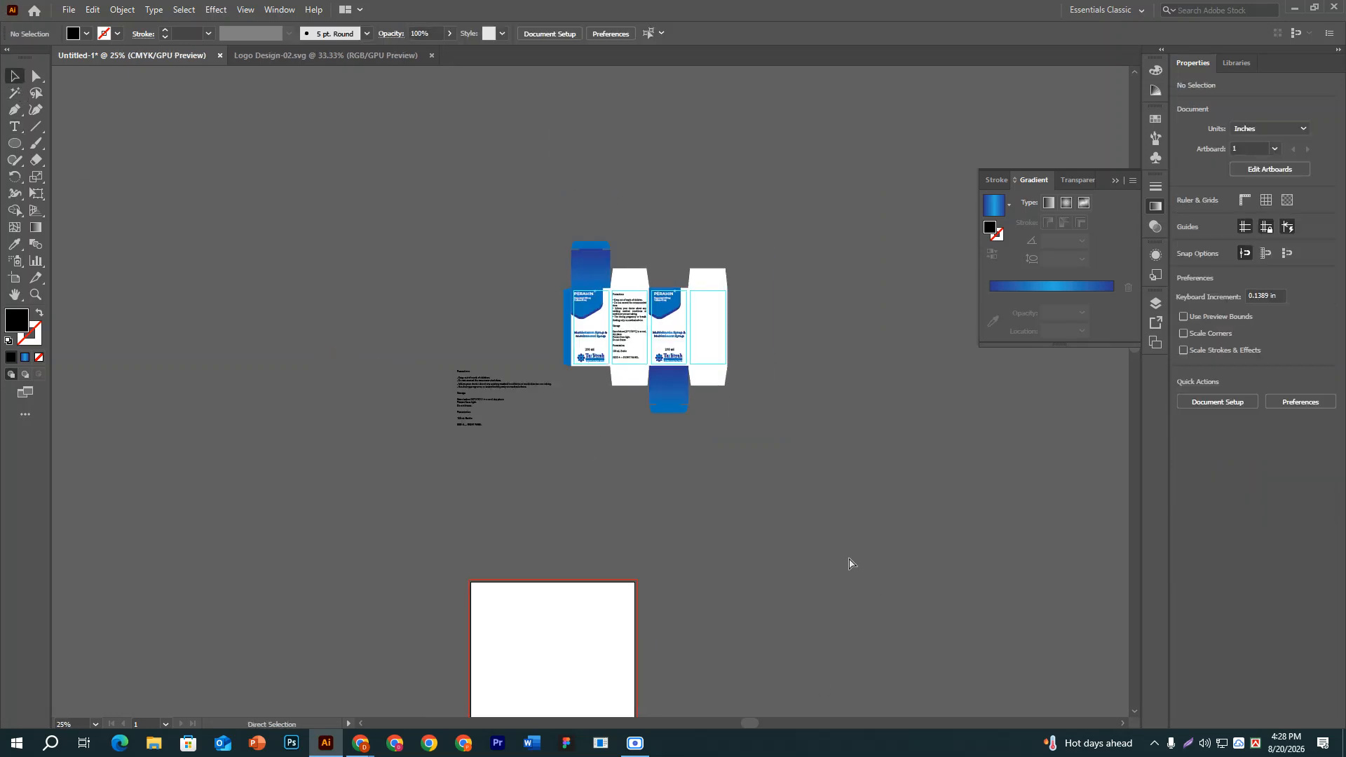
key(ctrl+plus)
key(ctrl+plus)
key(ctrl+plus)
key(ctrl+plus)
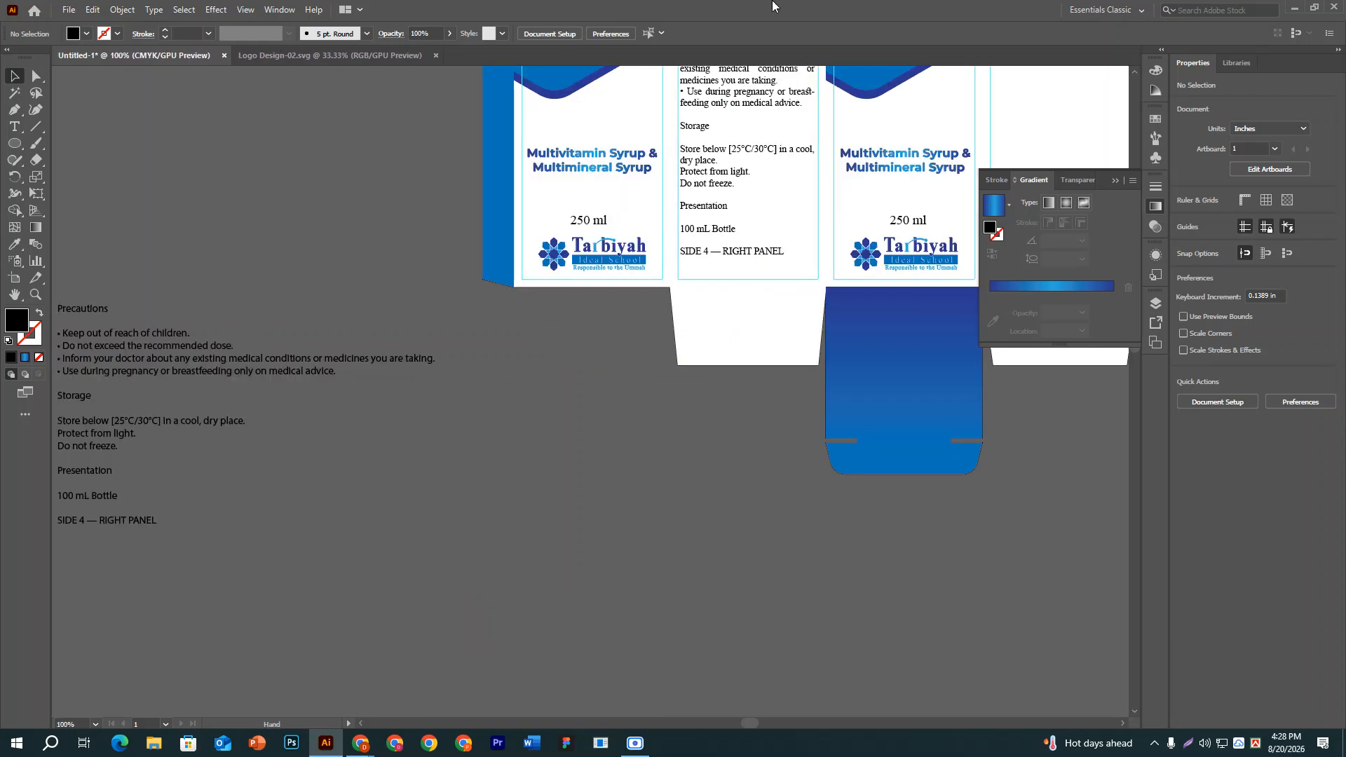
drag(849, 557, 834, 574)
drag(697, 353, 482, 583)
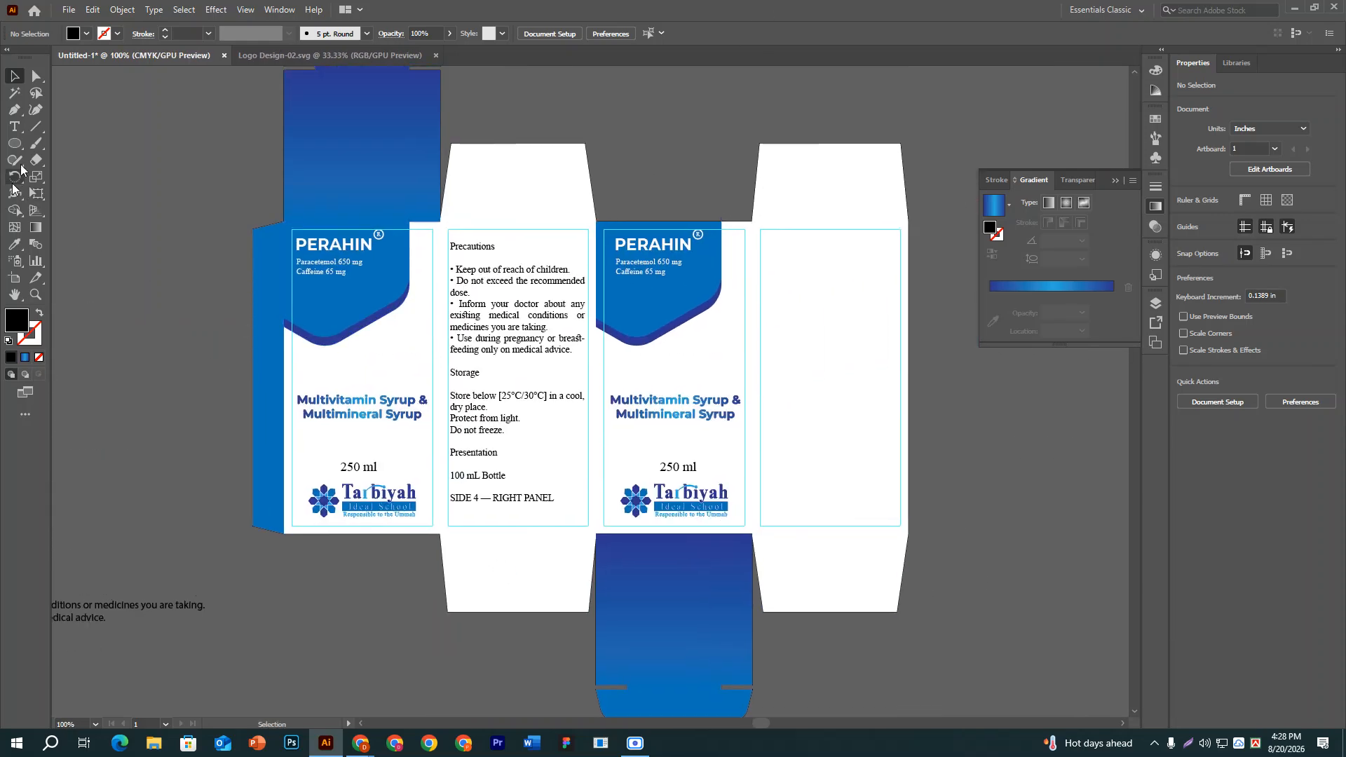
Delete the "SIDE 4 — RIGHT PANEL" line from the end of the second panel's text.
click(21, 130)
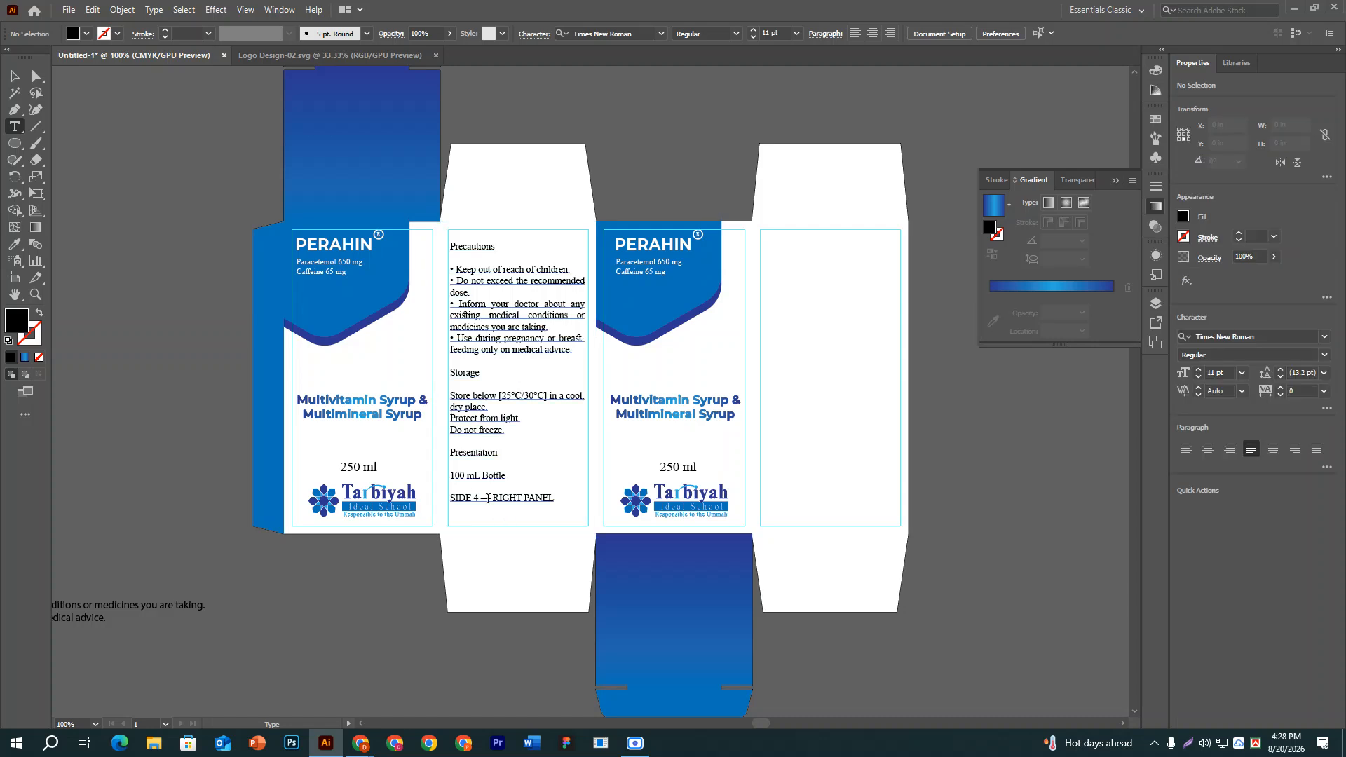
click(559, 498)
drag(559, 498, 429, 495)
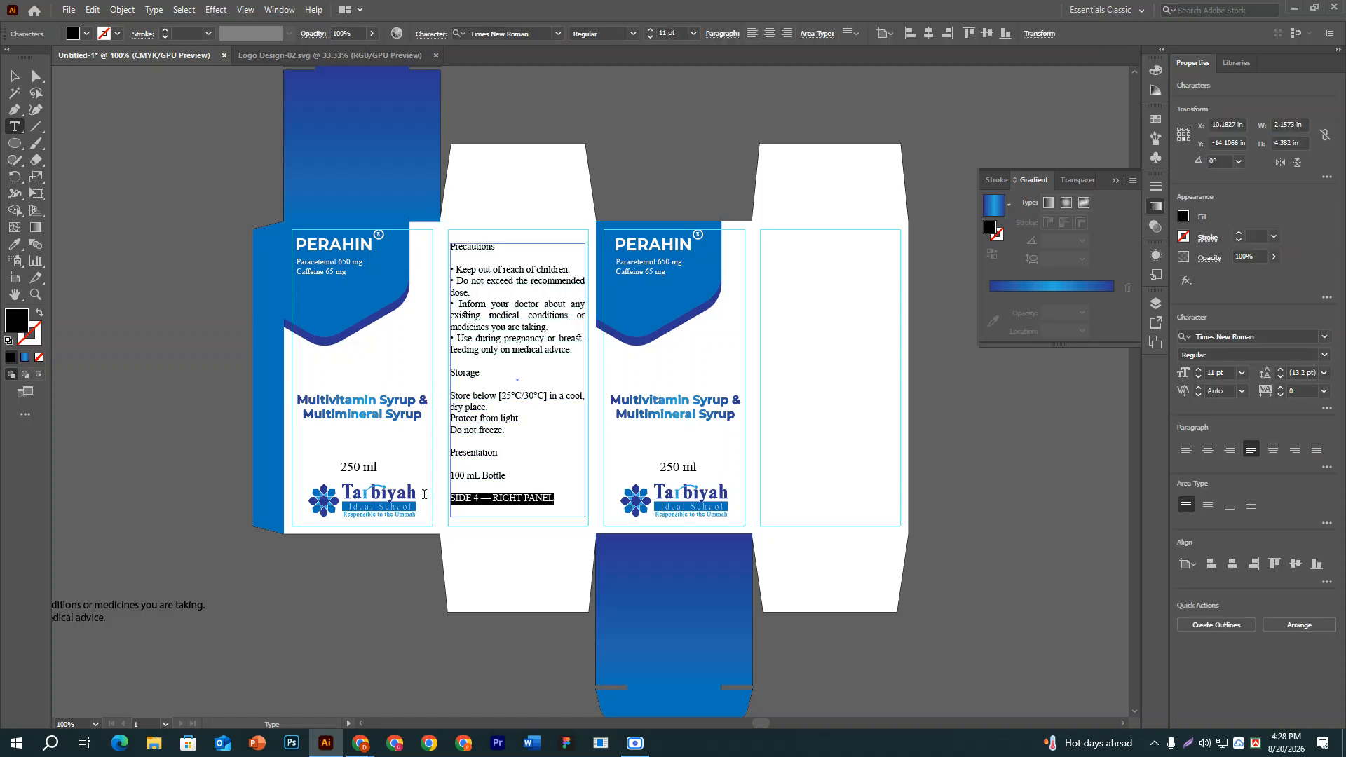
key(BackSpace)
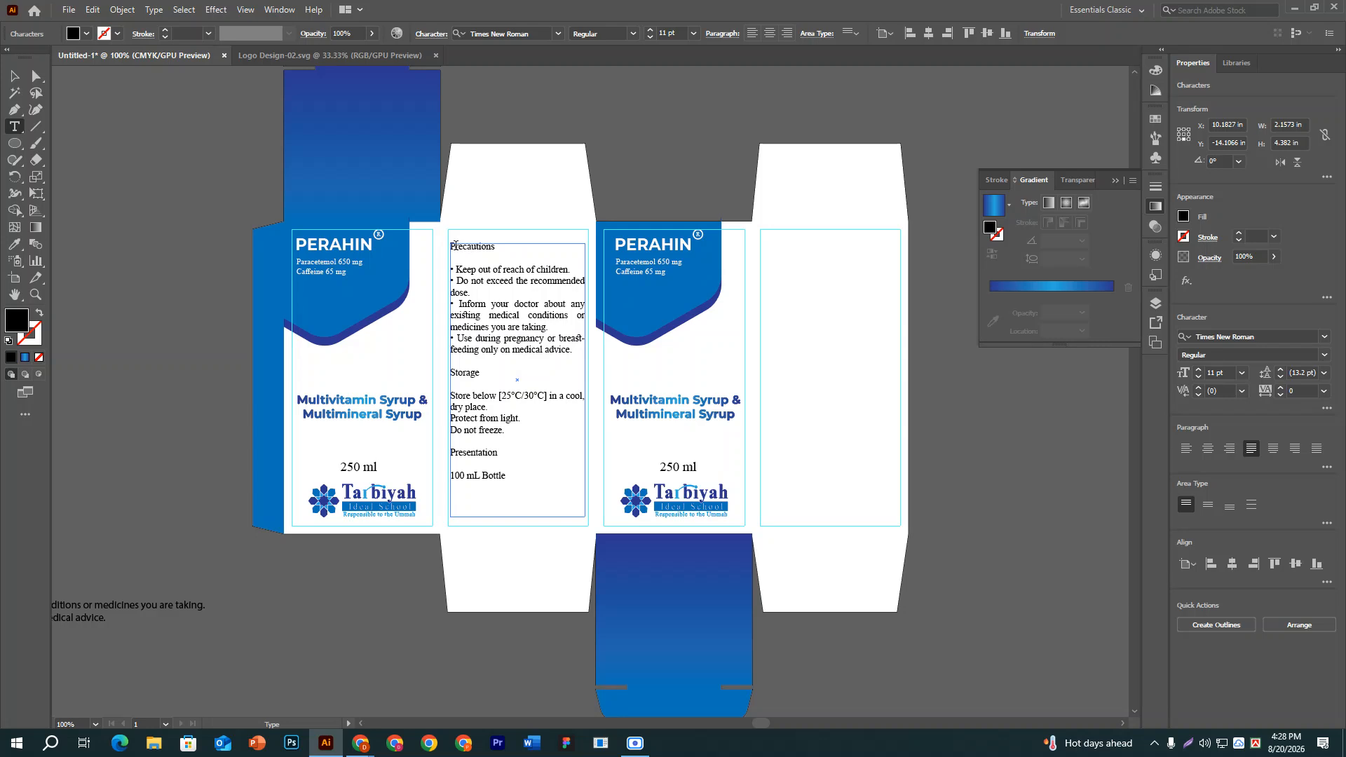
Change the font of all the text in the second panel's frame to Montserrat Medium.
drag(496, 249, 371, 248)
key(ctrl+a)
click(512, 33)
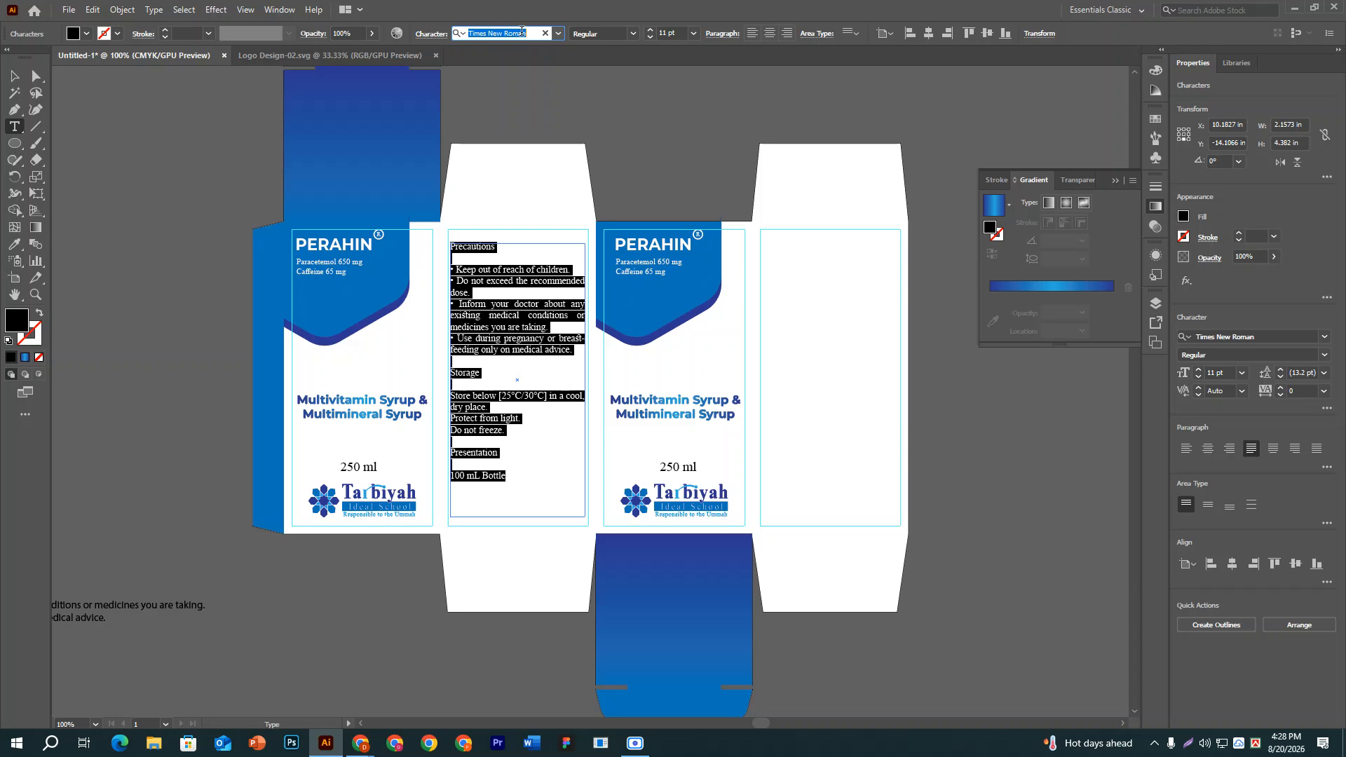
text(Mont)
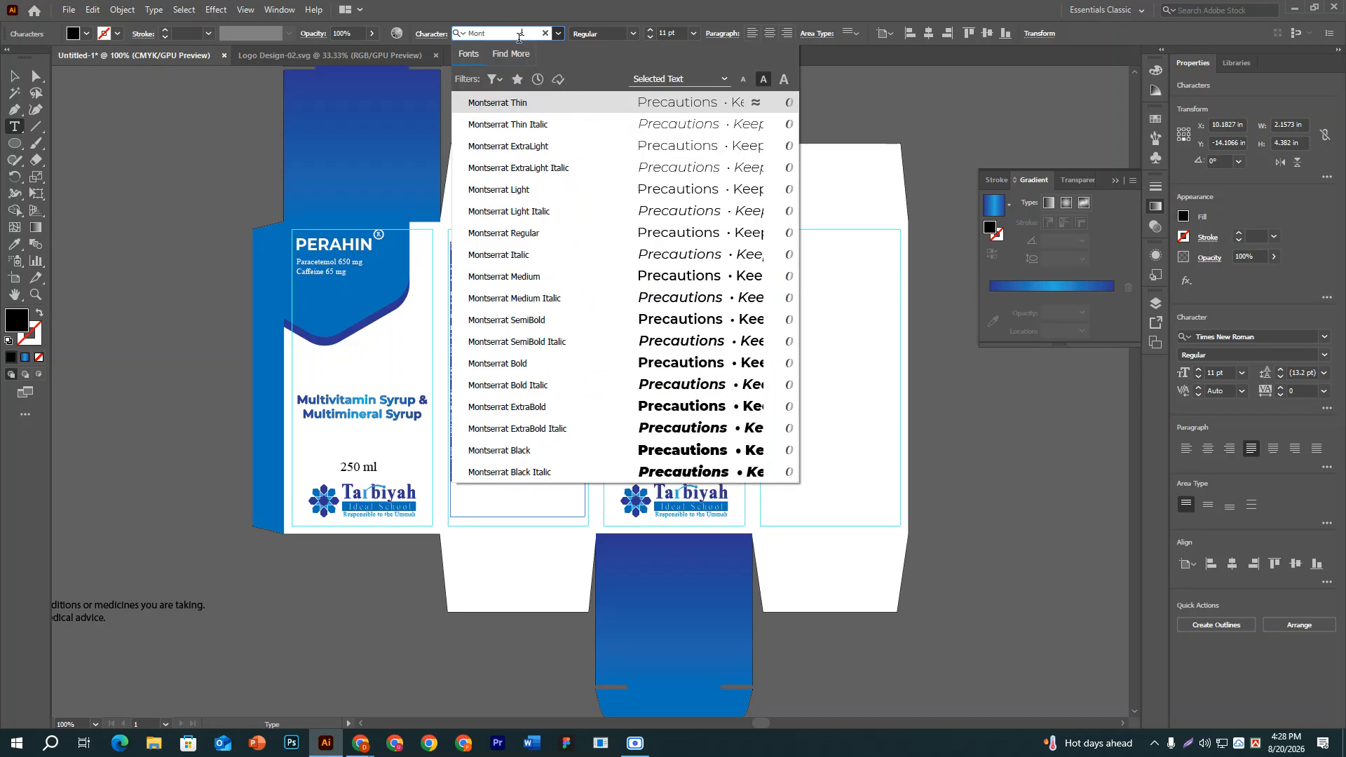
click(506, 277)
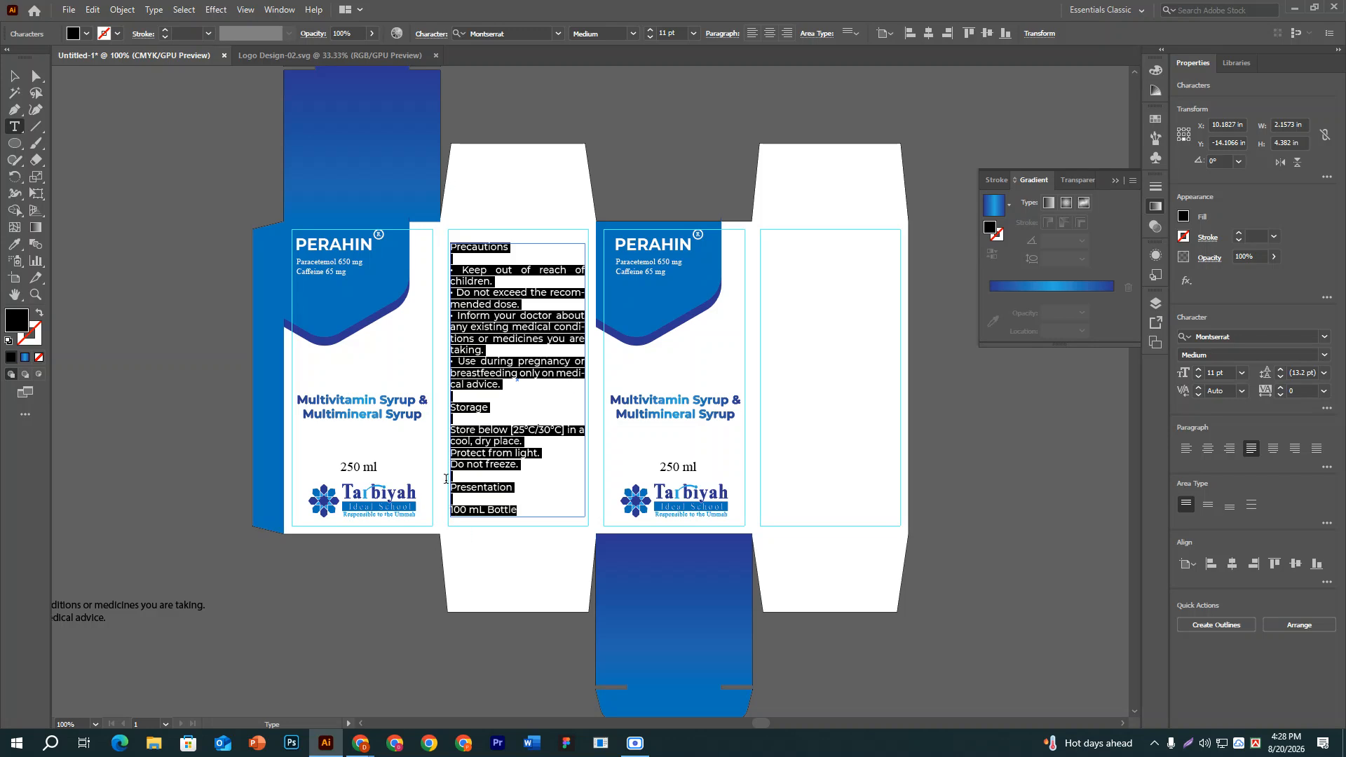
click(474, 270)
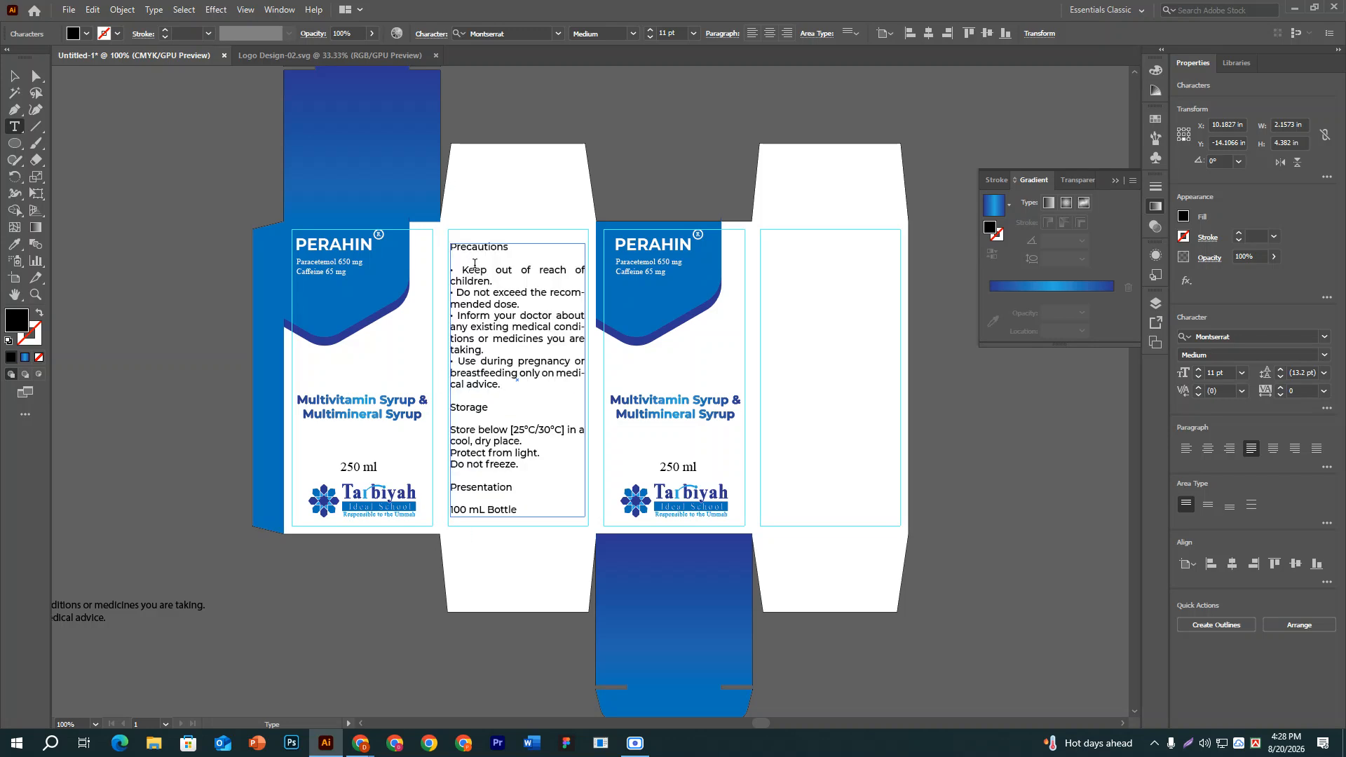
Reduce the font size of all the second panel's text to 8 pt, trying 10 pt and 9 pt first.
drag(519, 248, 451, 249)
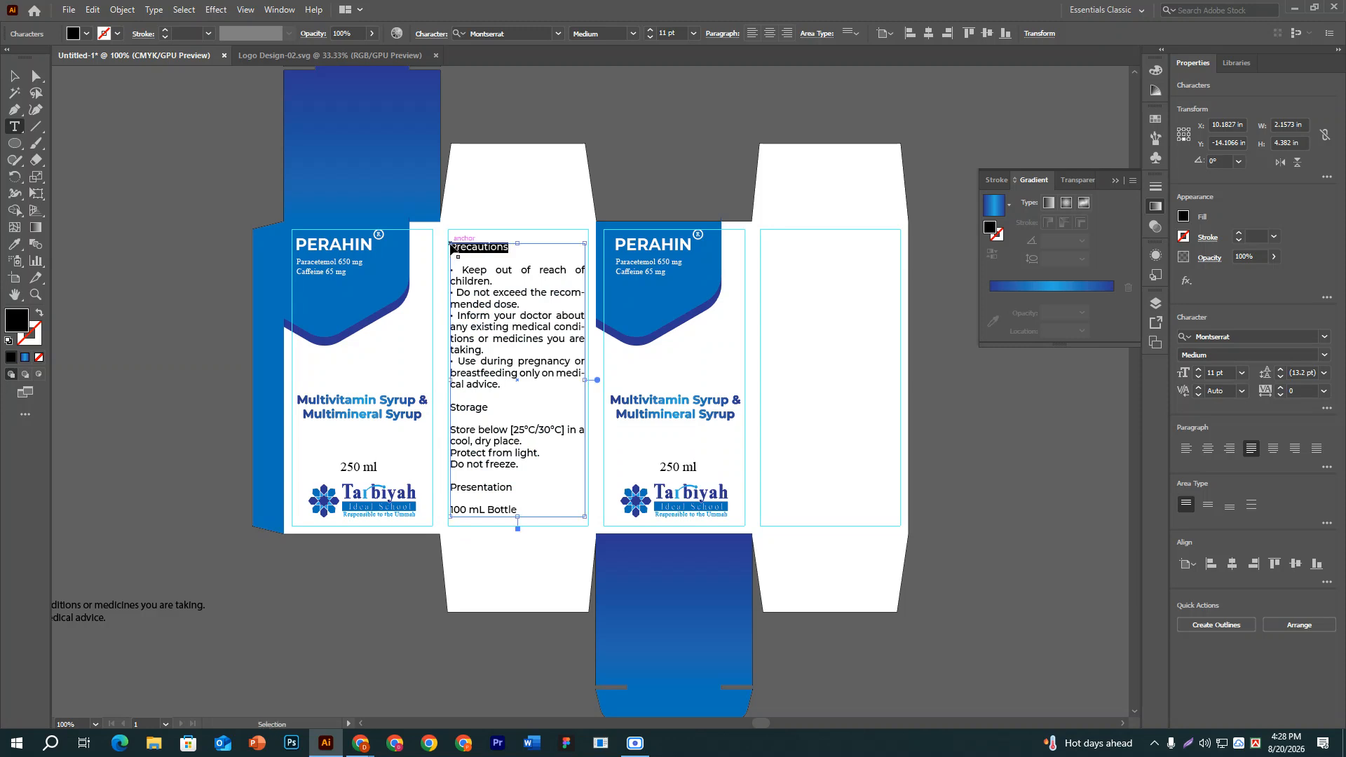
key(ctrl+a)
click(679, 33)
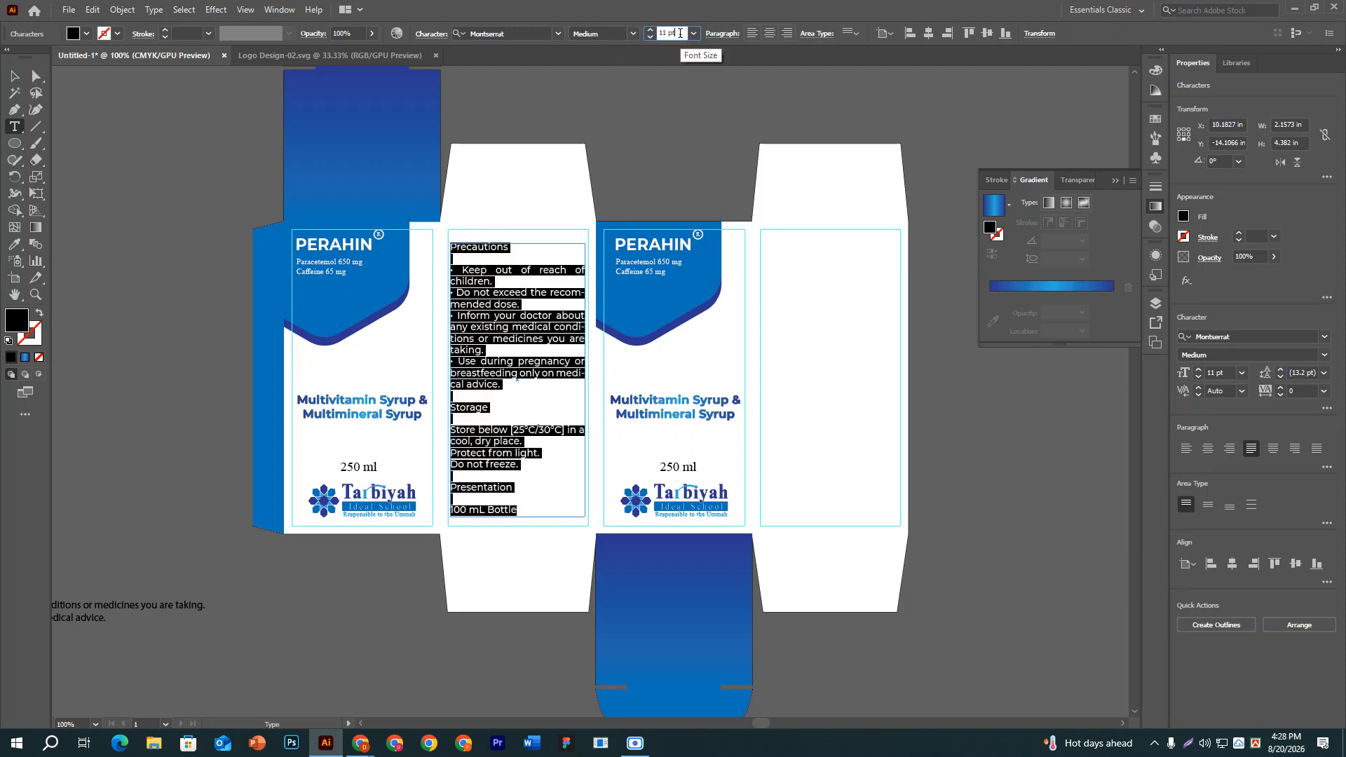
text(10)
key(Return)
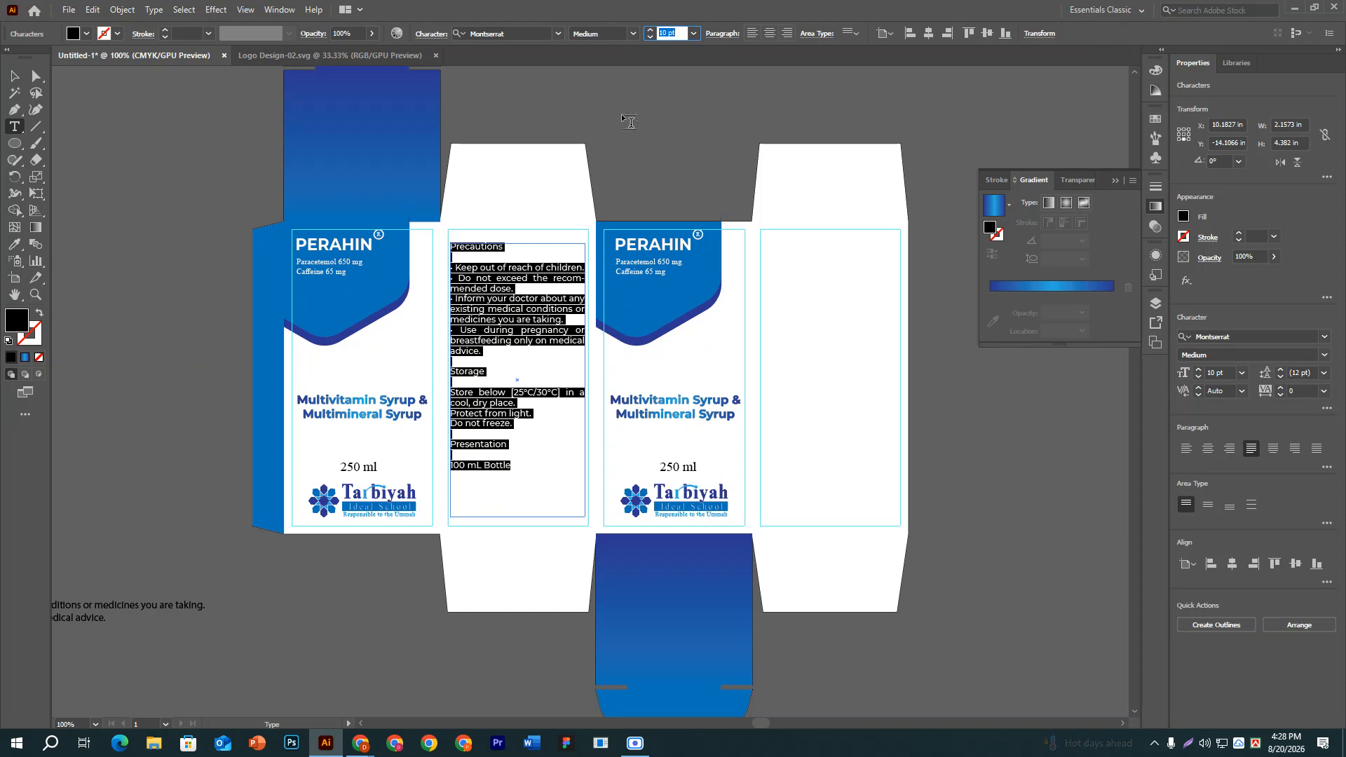
text(9)
key(Return)
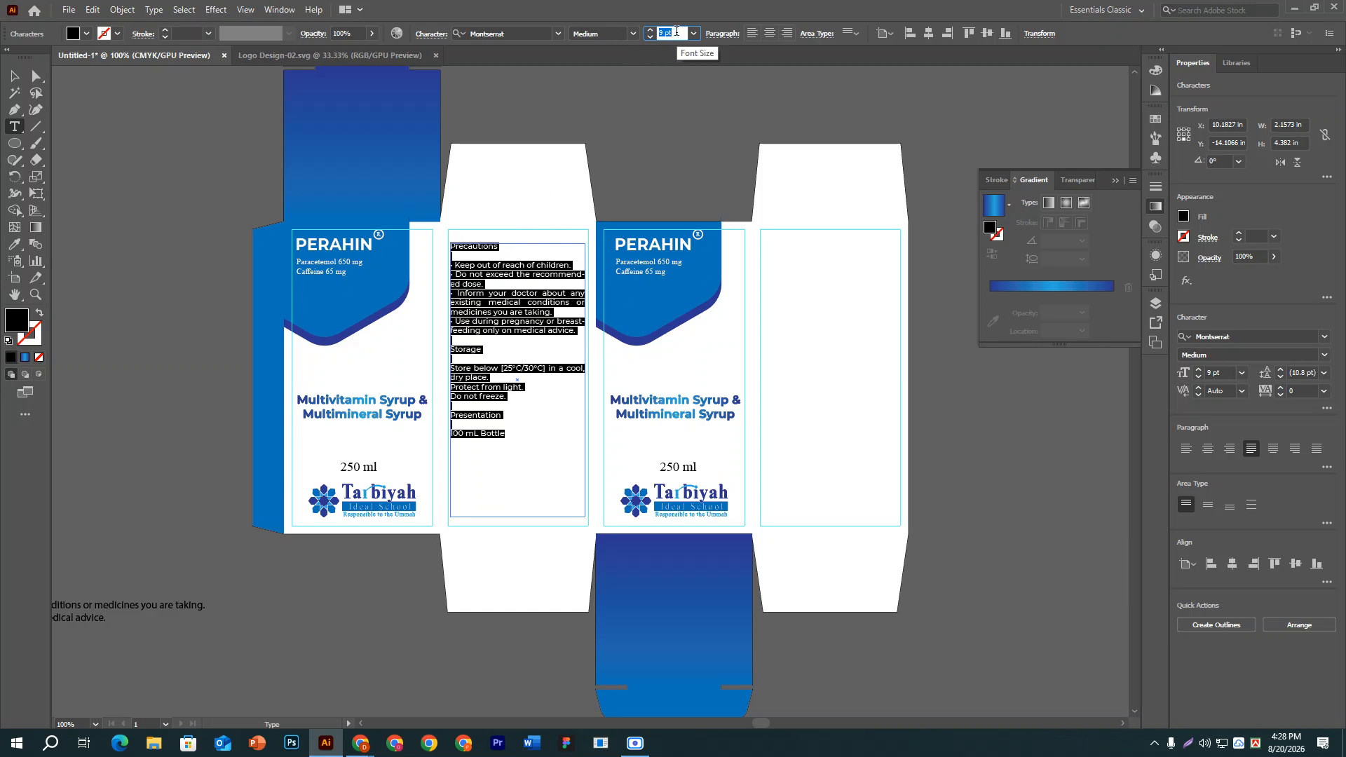
text(8)
key(Return)
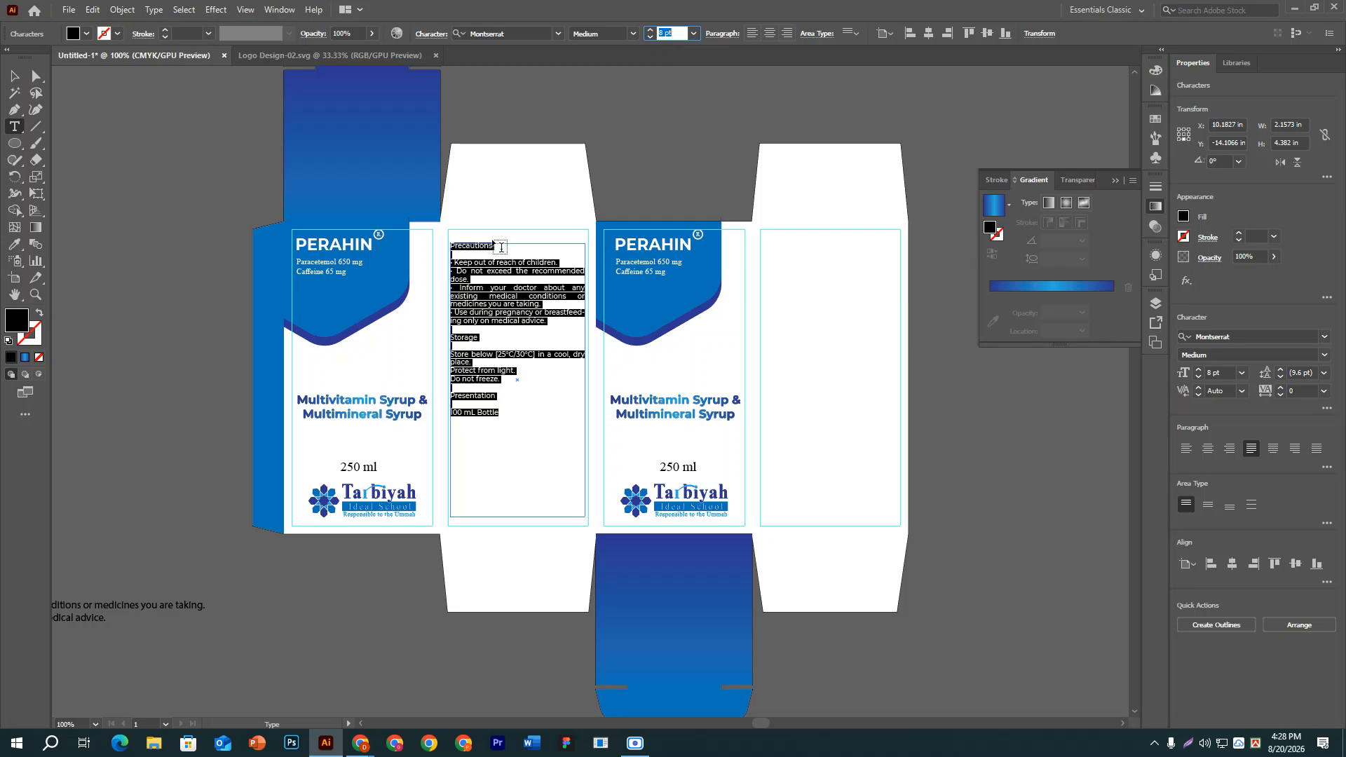
click(462, 269)
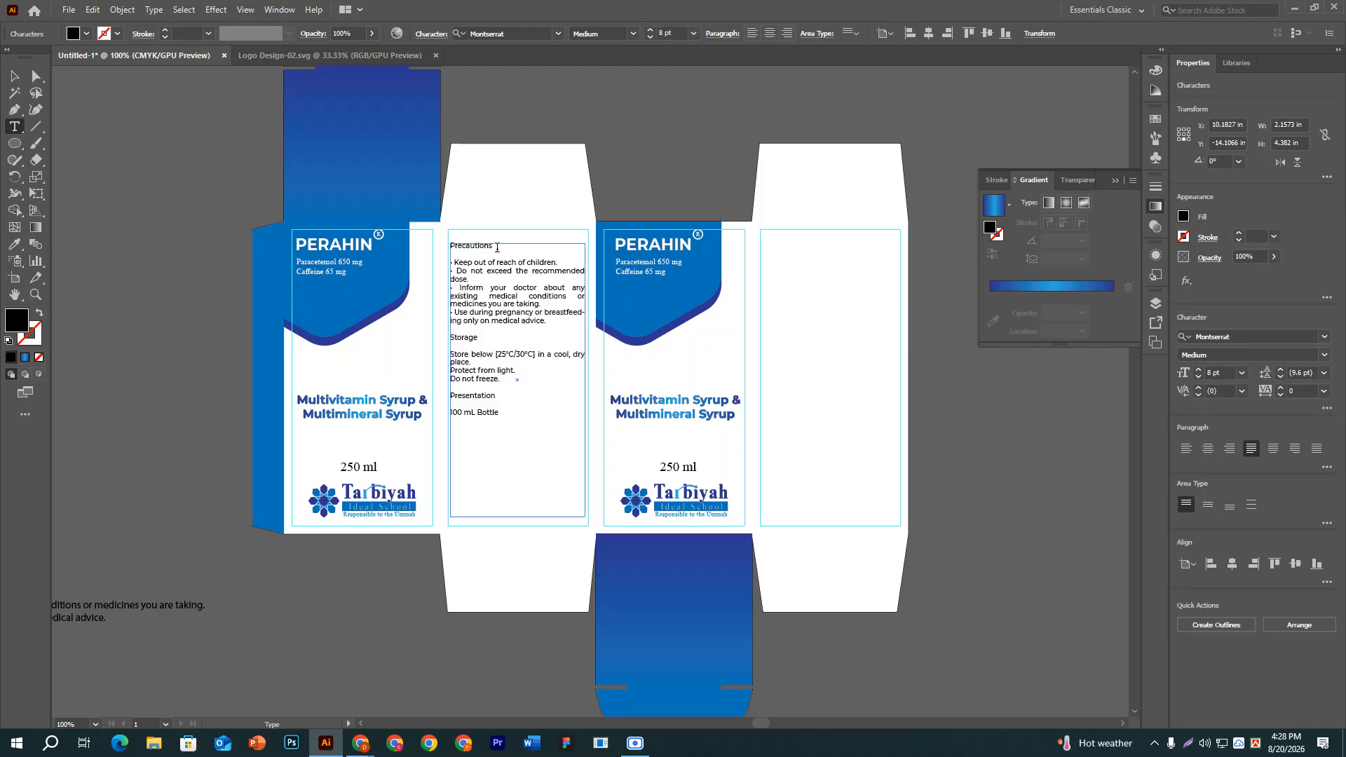
Make the "Precautions" heading Montserrat Bold at 11 pt.
drag(494, 248, 397, 247)
click(560, 34)
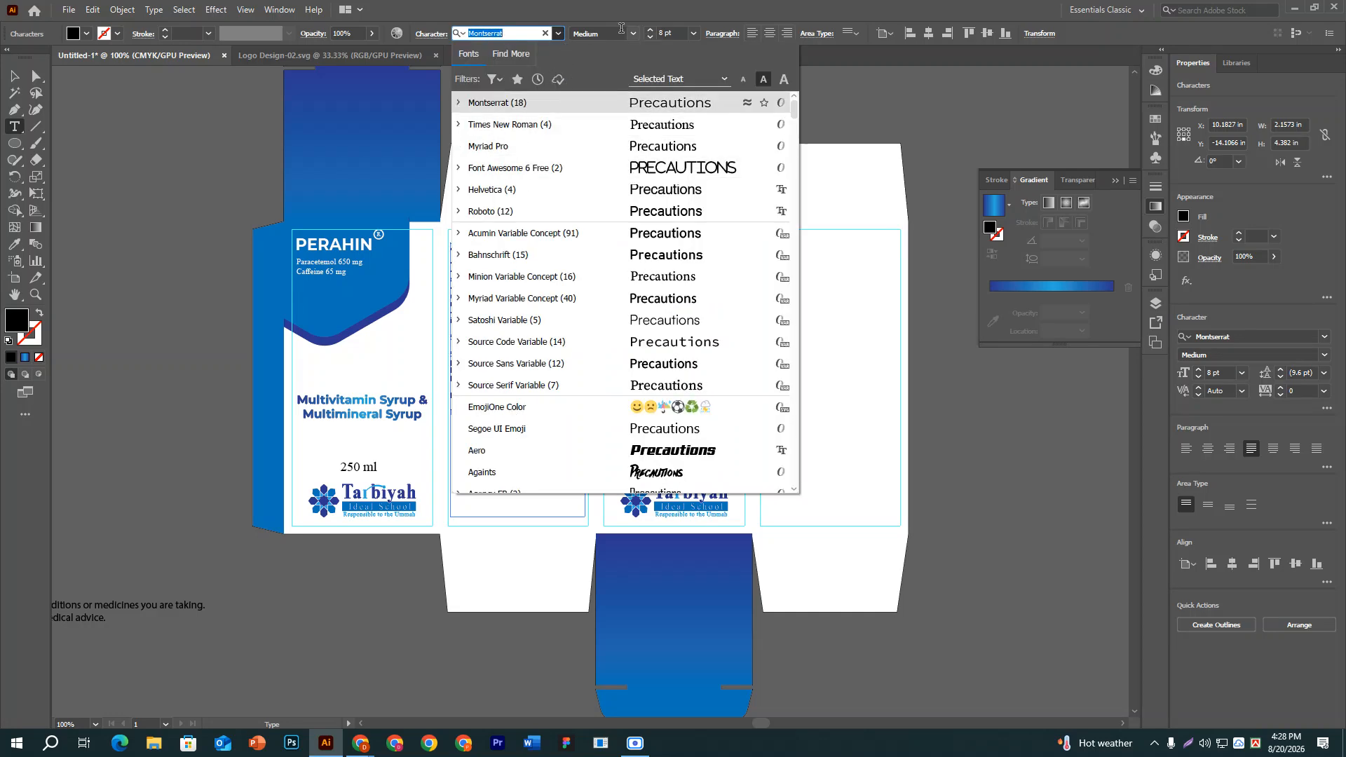
click(638, 34)
click(638, 34)
click(606, 230)
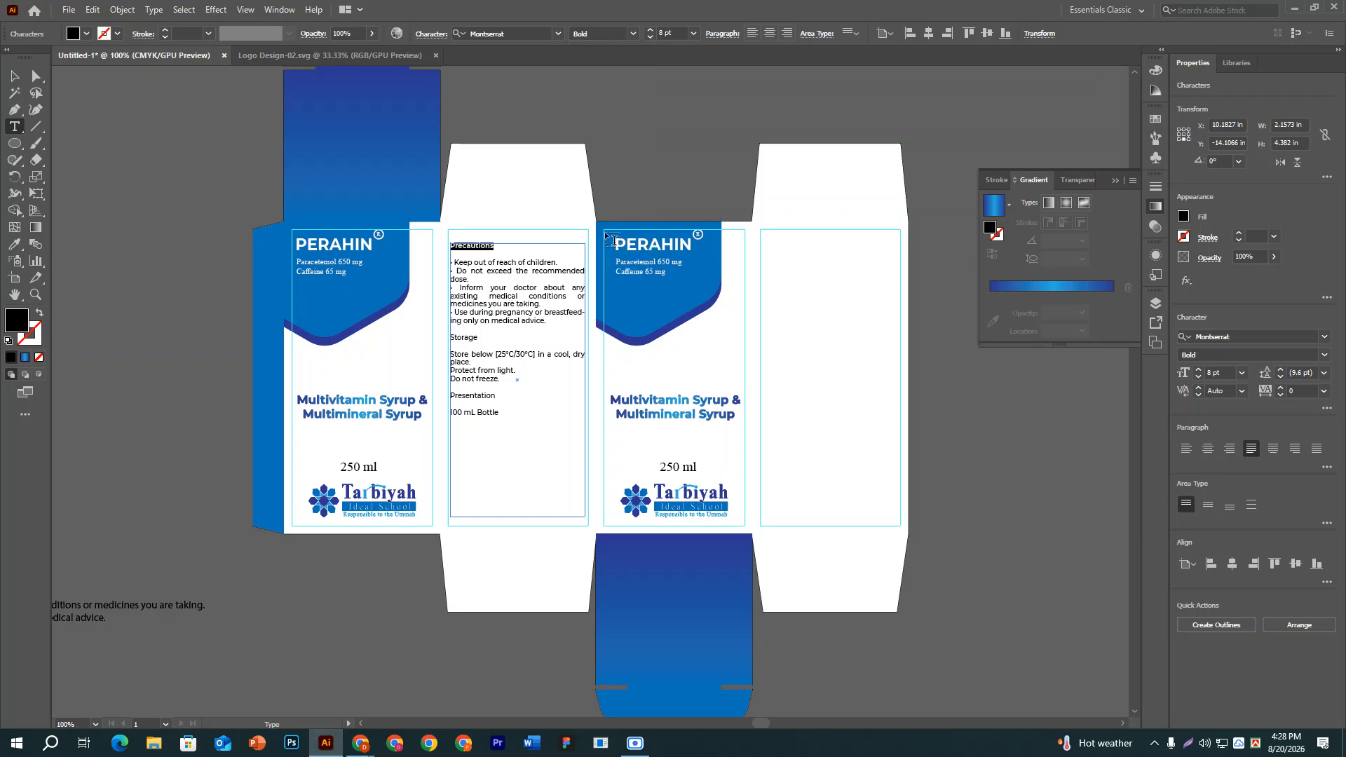
click(673, 33)
scroll(677, 30, up, 2)
scroll(677, 29, up, 1)
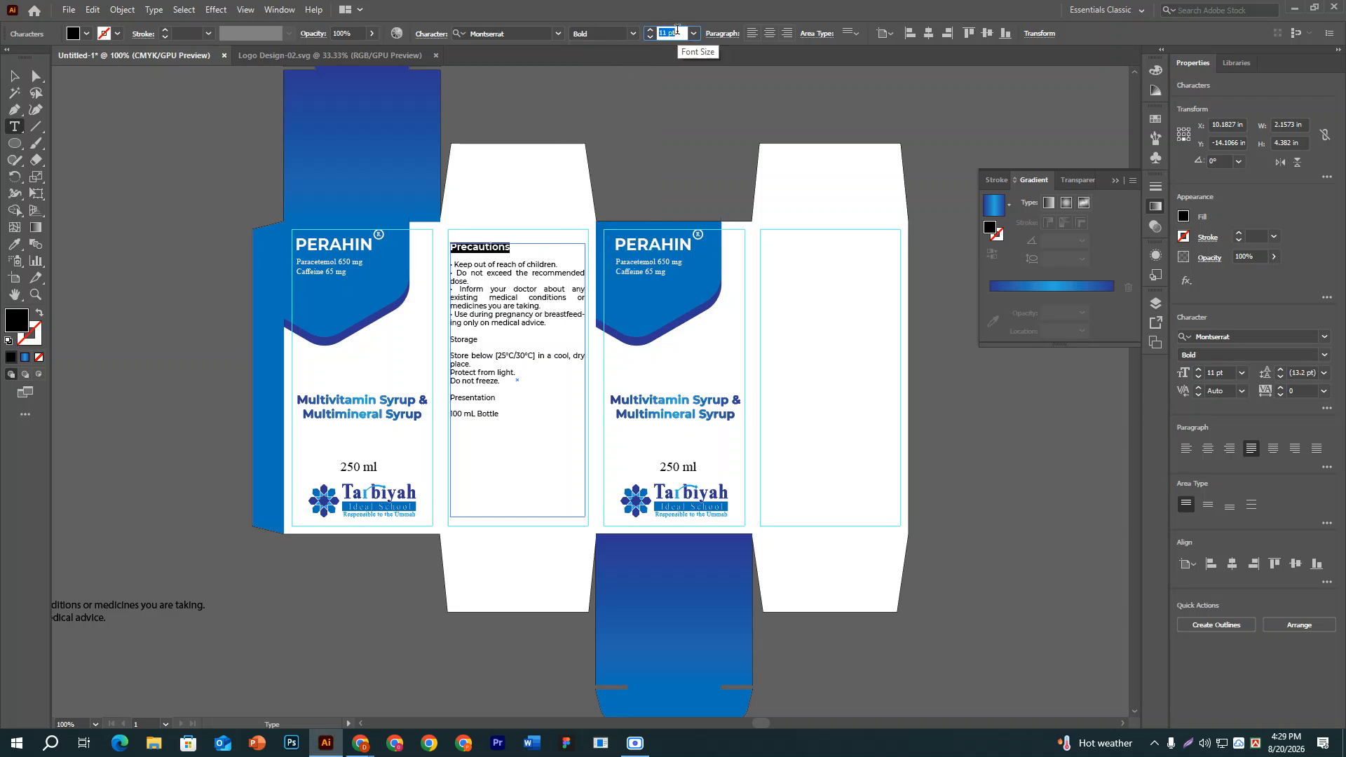
Color the "Precautions" heading with the dark blue sampled from the lower edge of the first panel's blue shape.
click(15, 244)
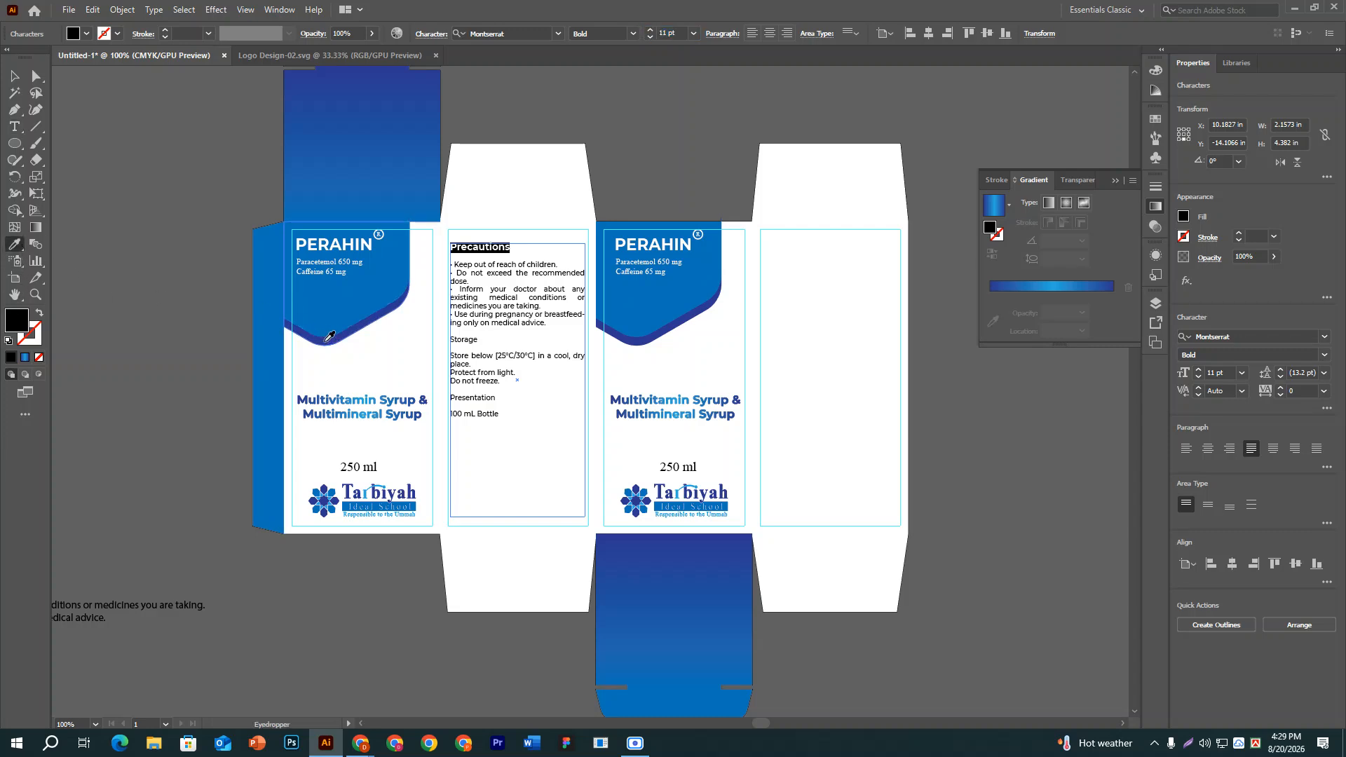
click(326, 343)
click(14, 76)
click(135, 148)
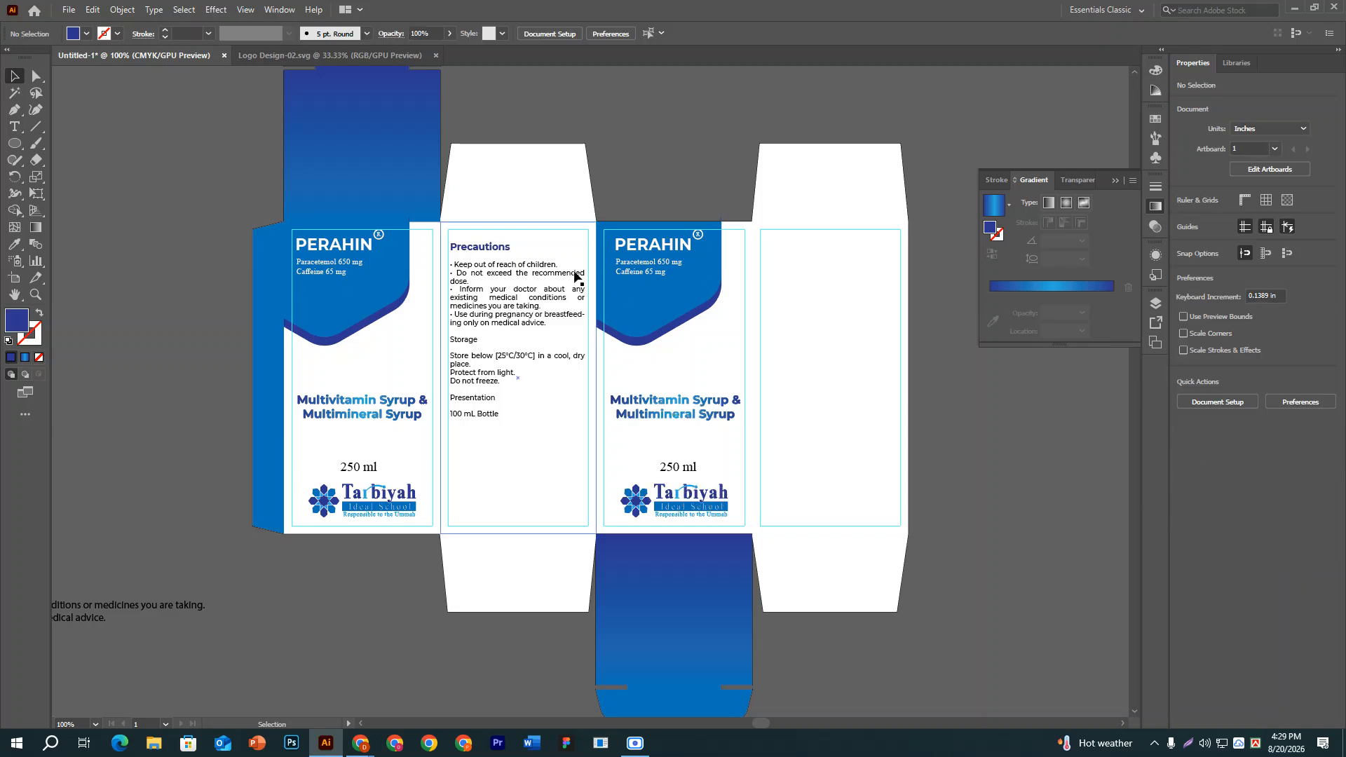
Set the leading of the bulleted lines under "Precautions" to 12 pt.
key(ctrl+=)
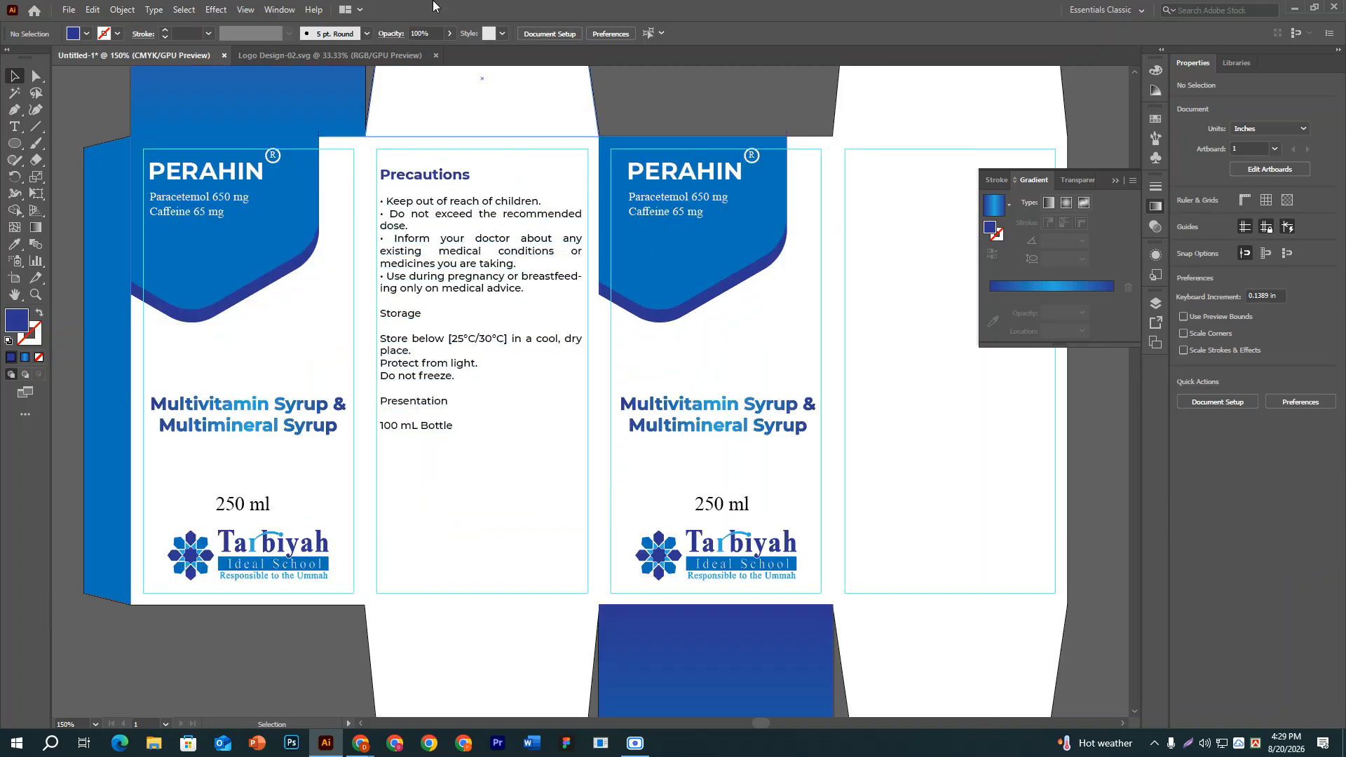
click(15, 127)
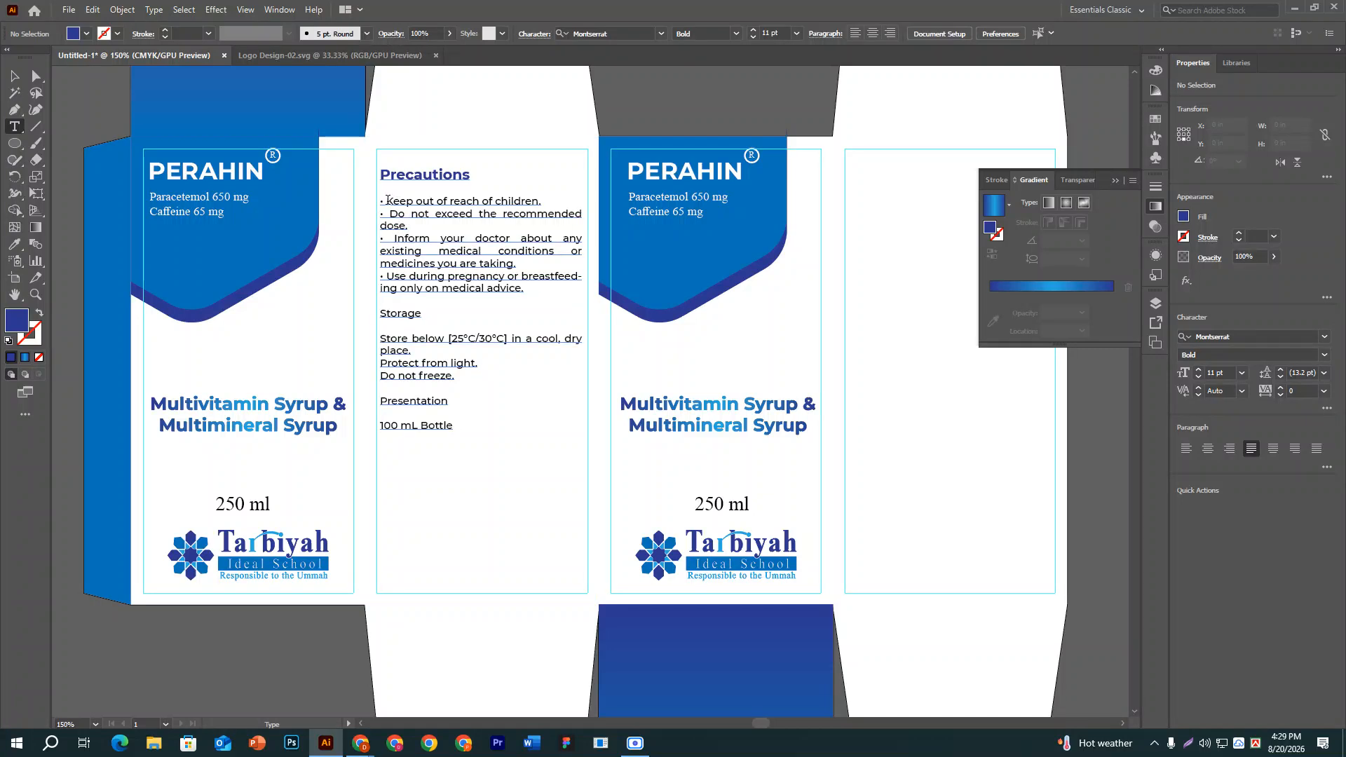
drag(387, 201, 526, 289)
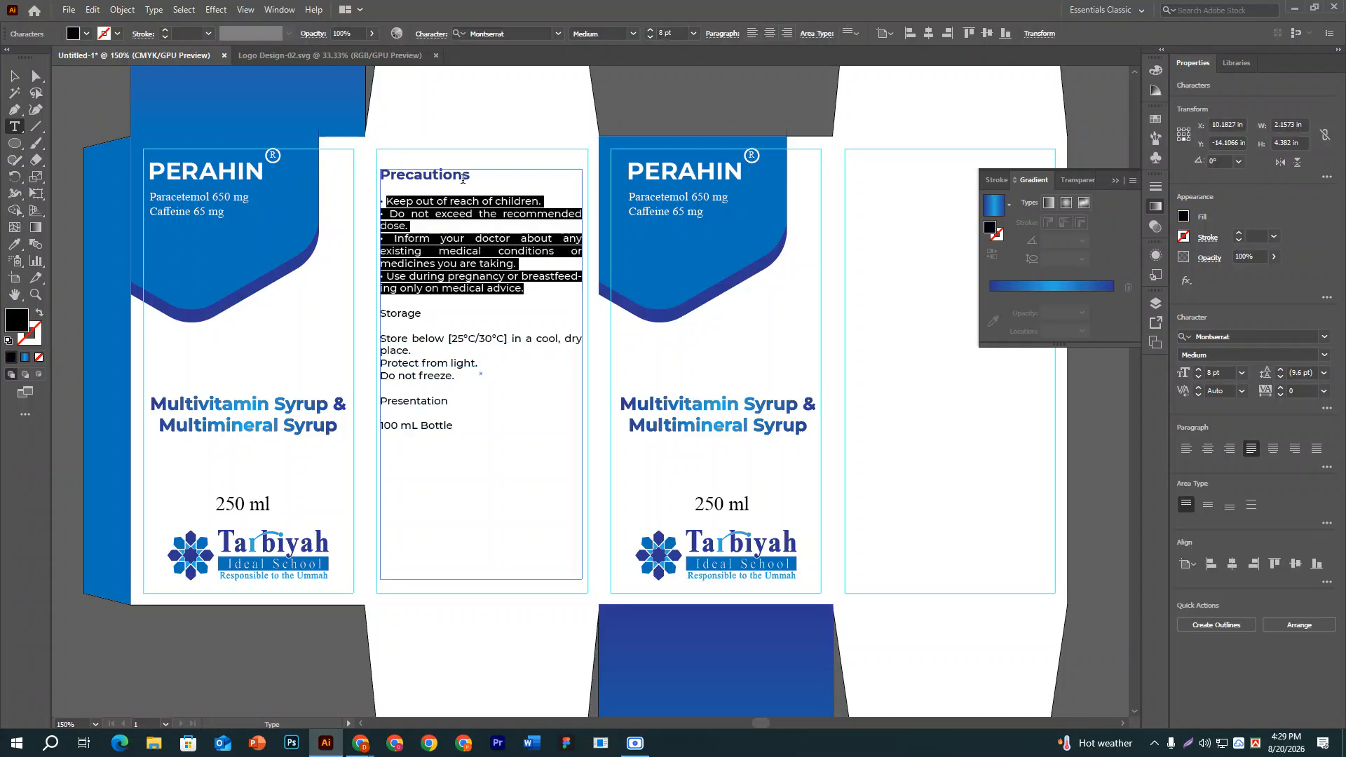
click(382, 198)
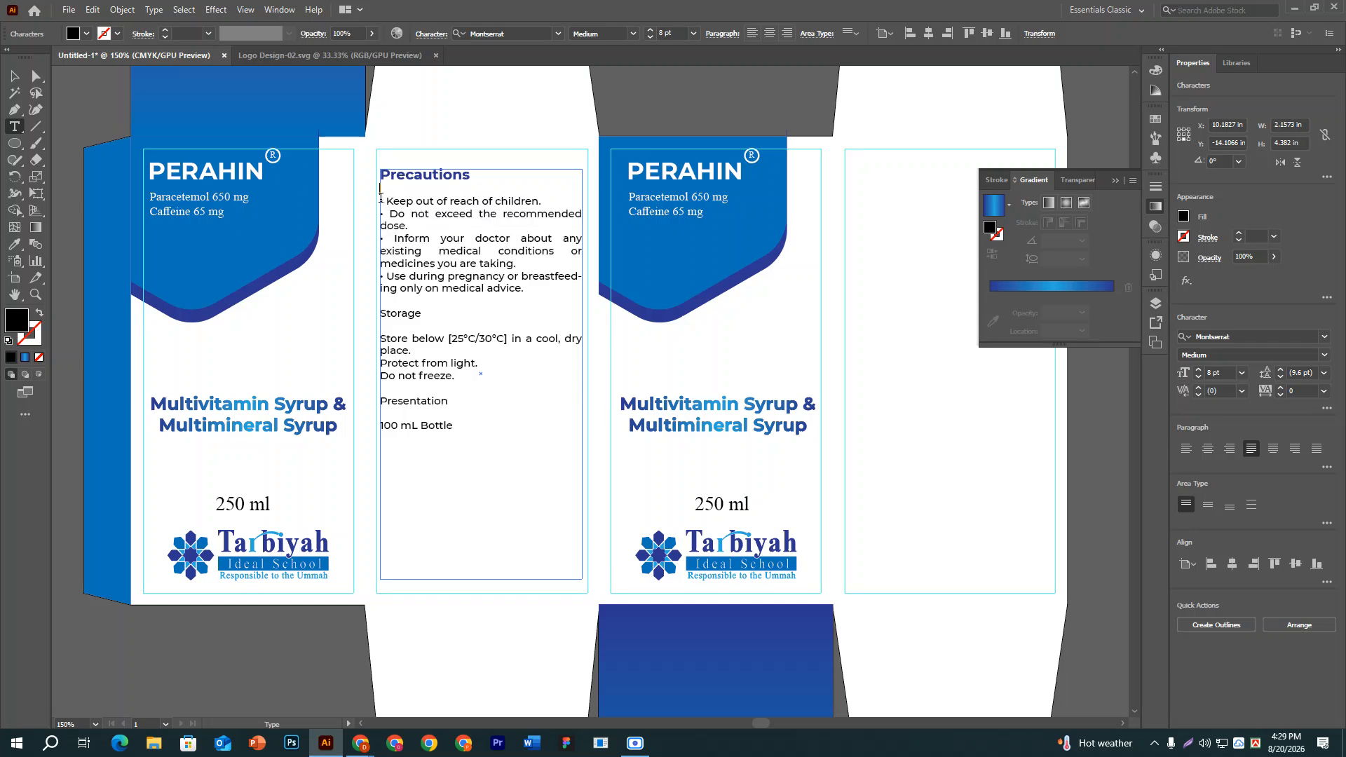
drag(380, 200, 478, 305)
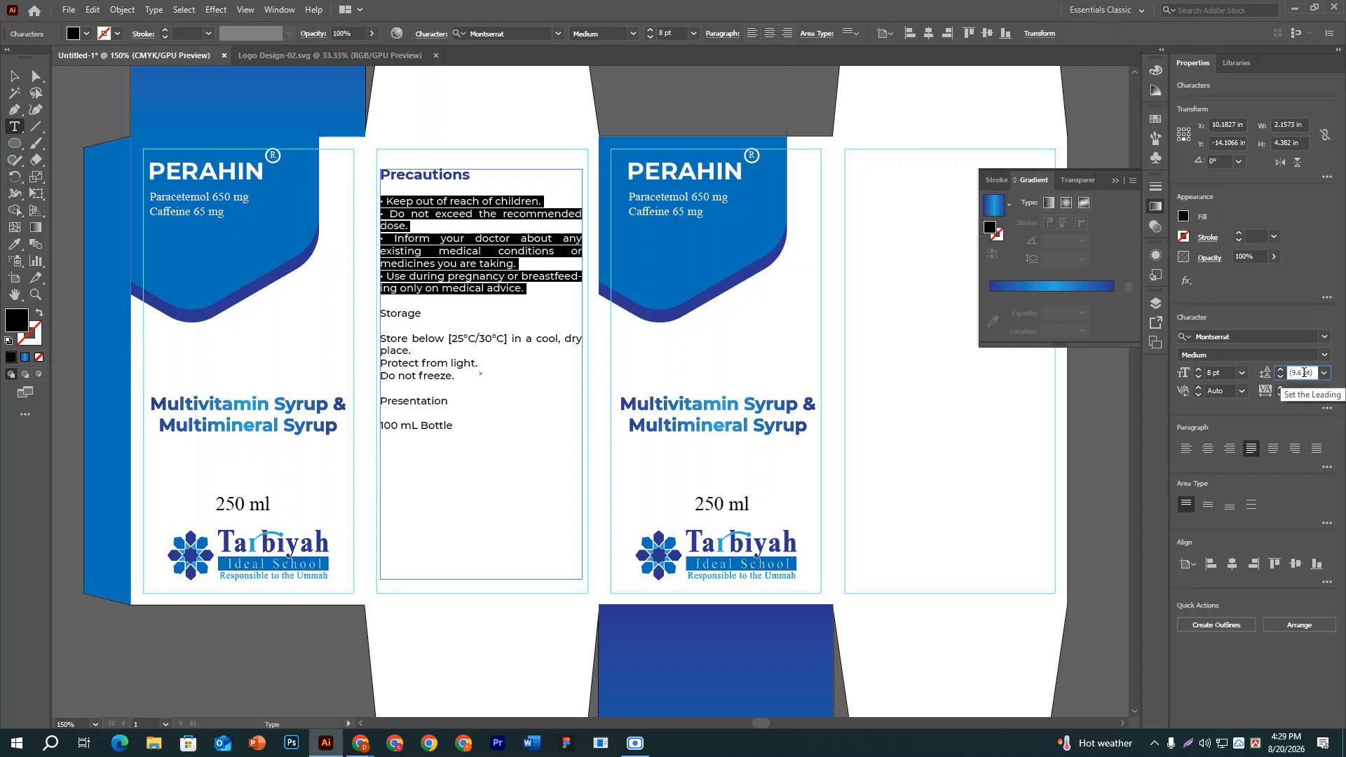
scroll(1304, 372, up, 3)
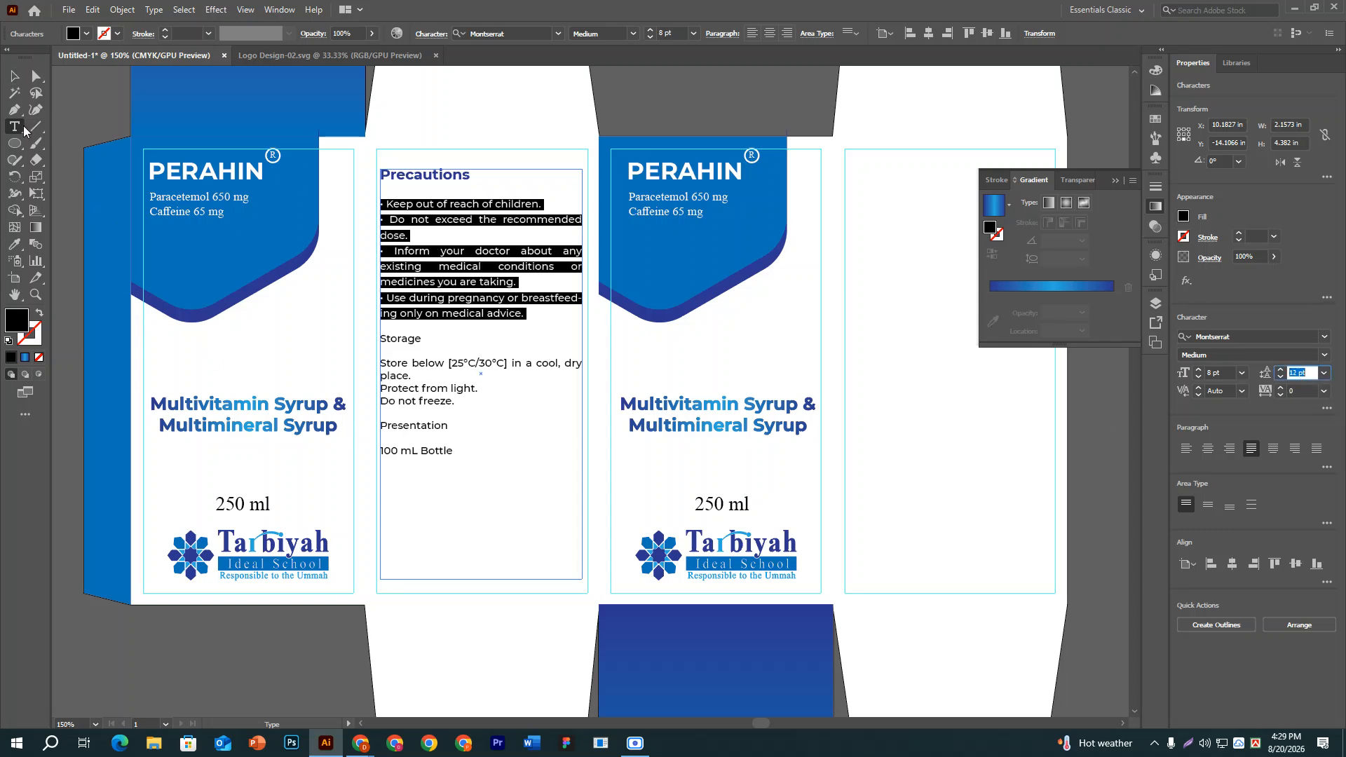
Remove the blank line below the "Precautions" heading and add an extra blank line above "Storage".
click(381, 206)
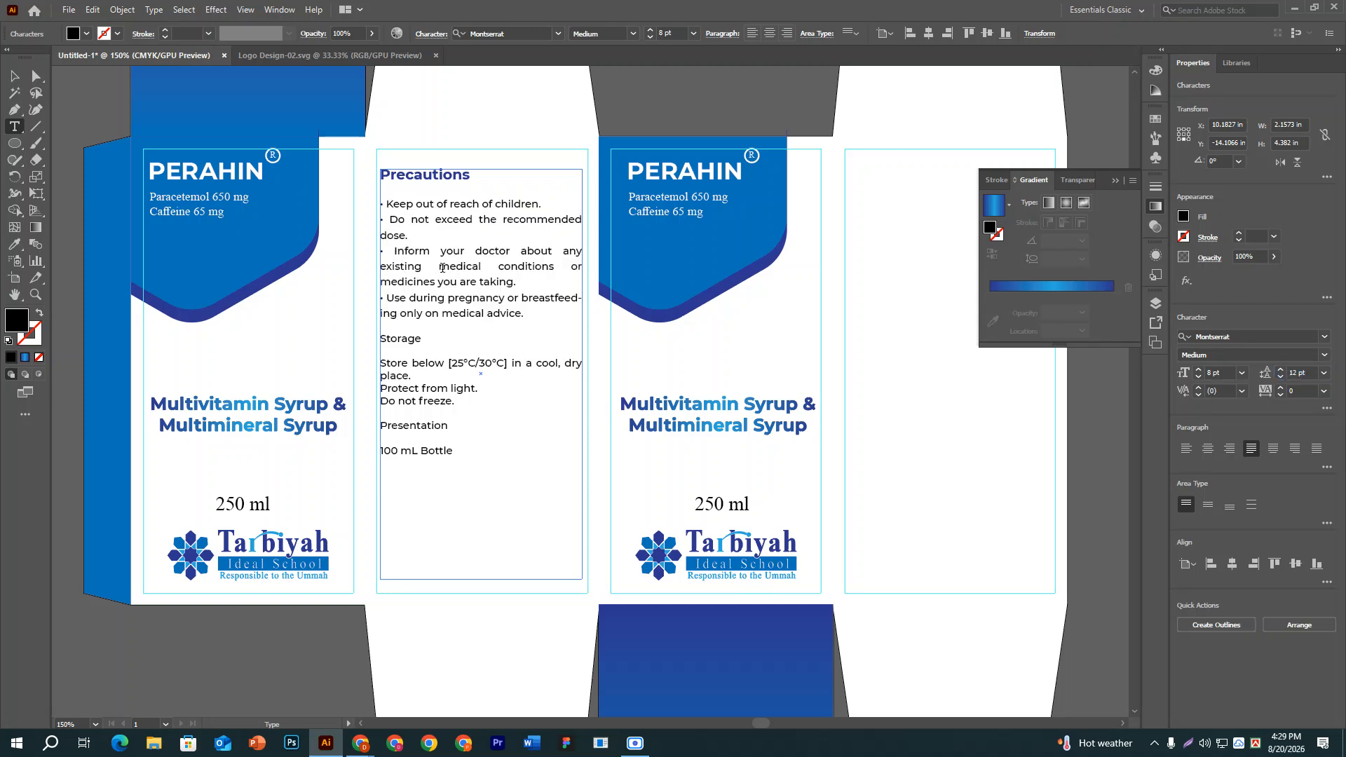
key(BackSpace)
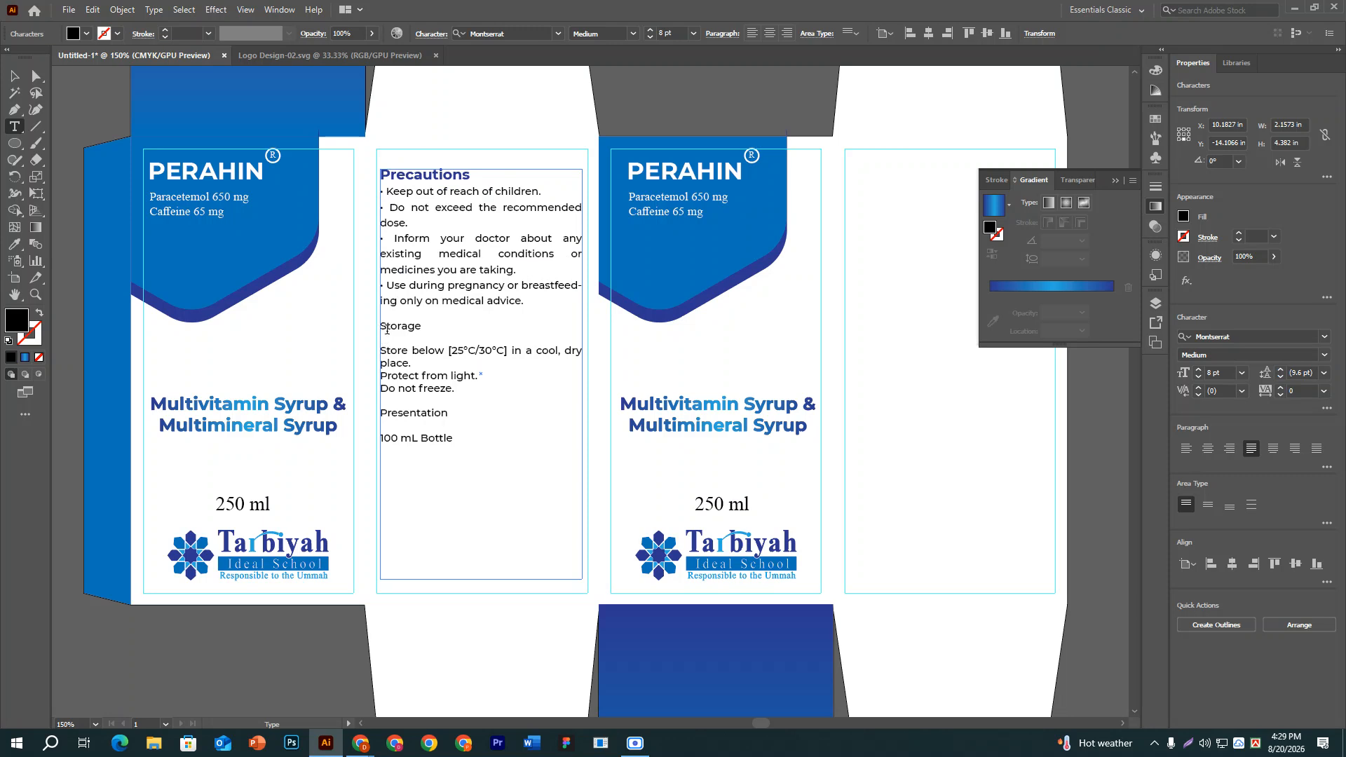
key(Return)
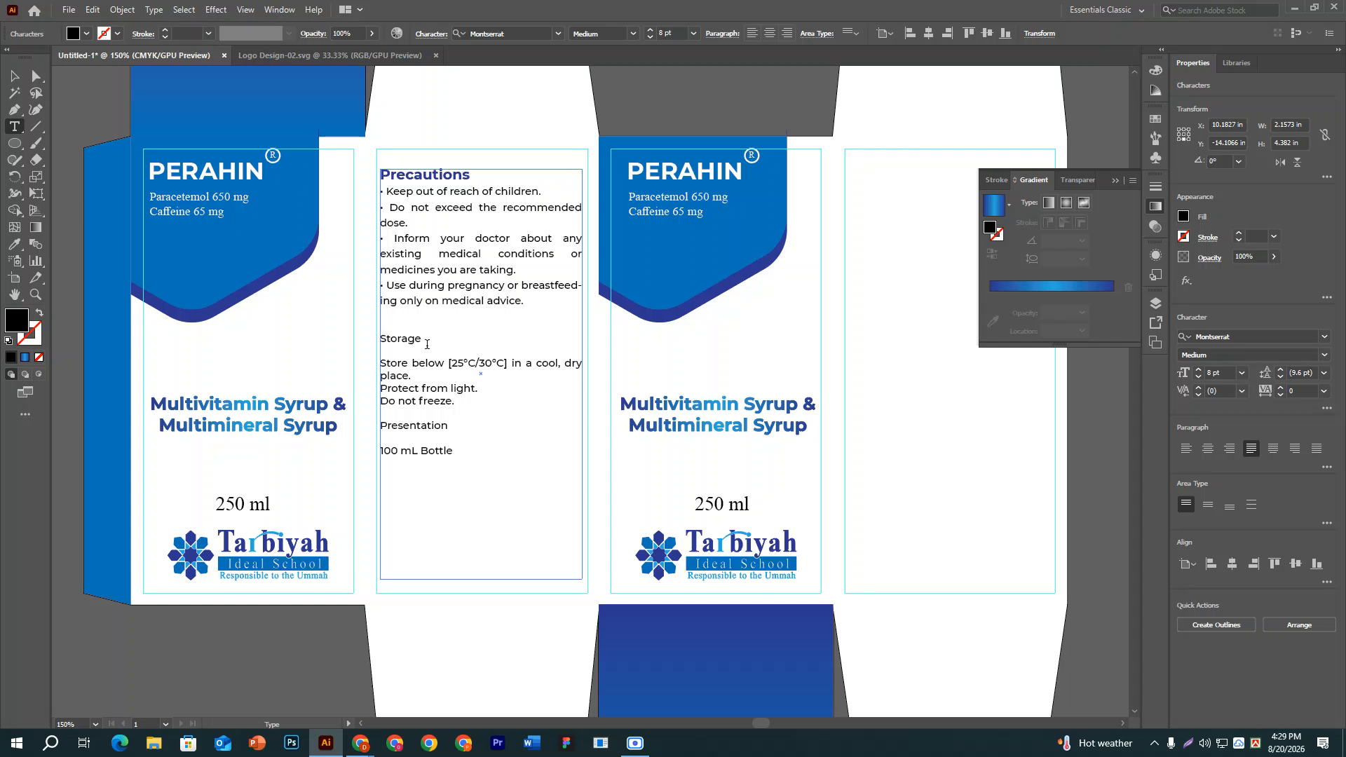
Apply the "Precautions" heading's bold blue 11 pt style to the "Storage" heading with the Eyedropper.
drag(427, 345, 377, 339)
click(14, 244)
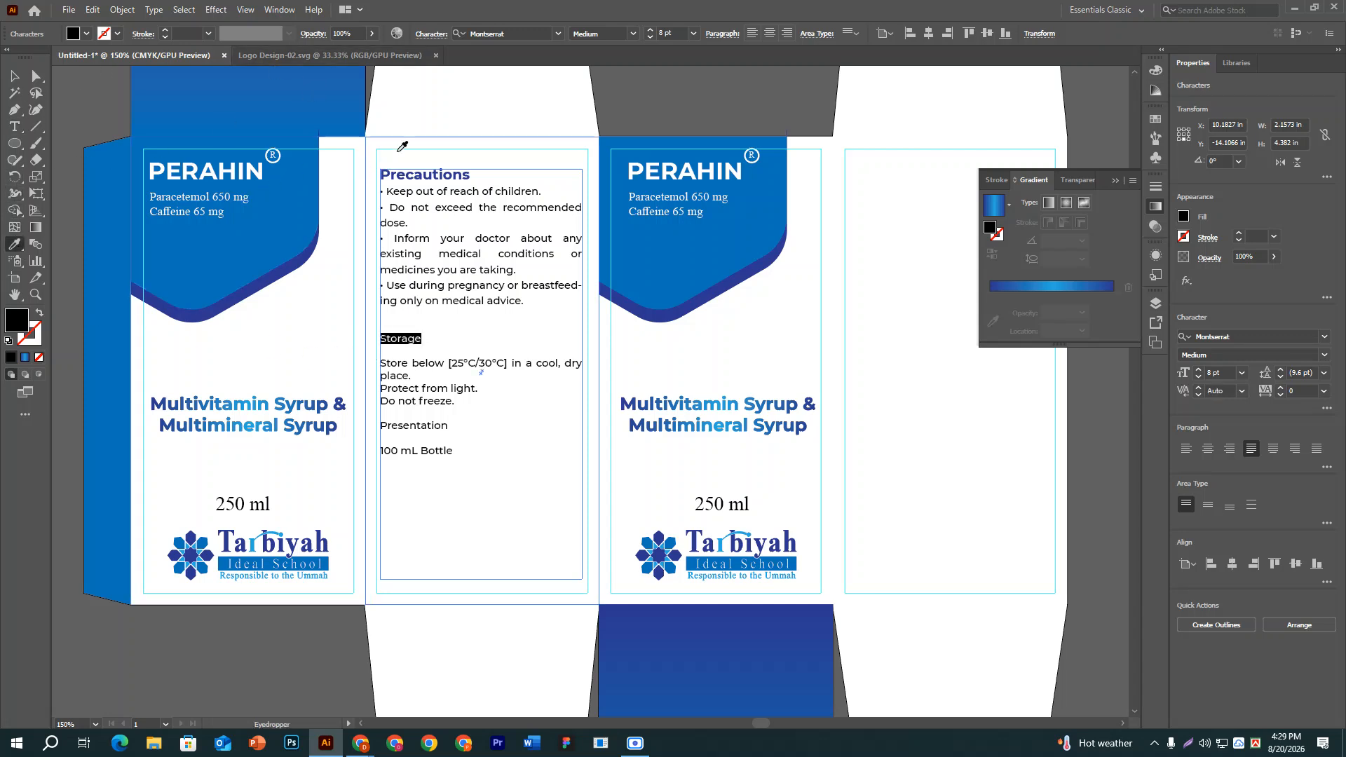
click(422, 179)
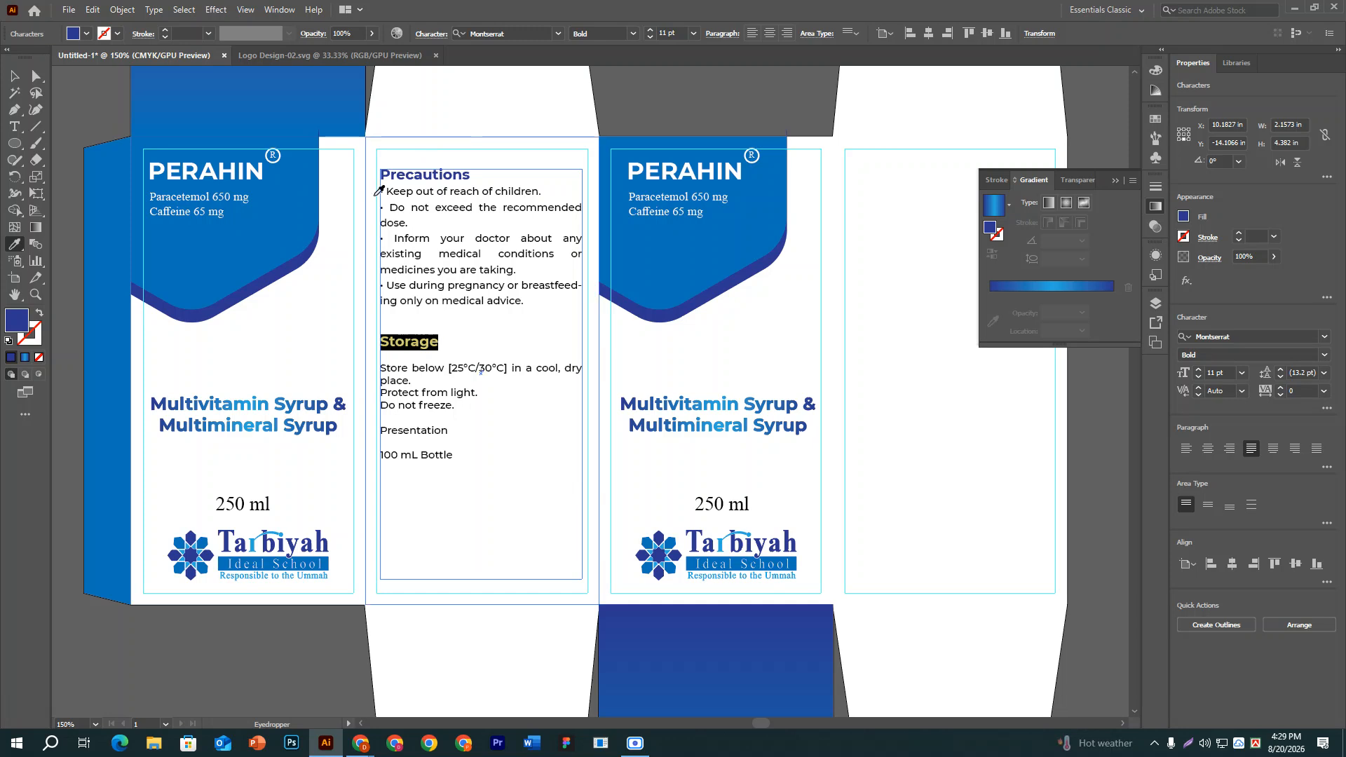
click(14, 75)
click(359, 333)
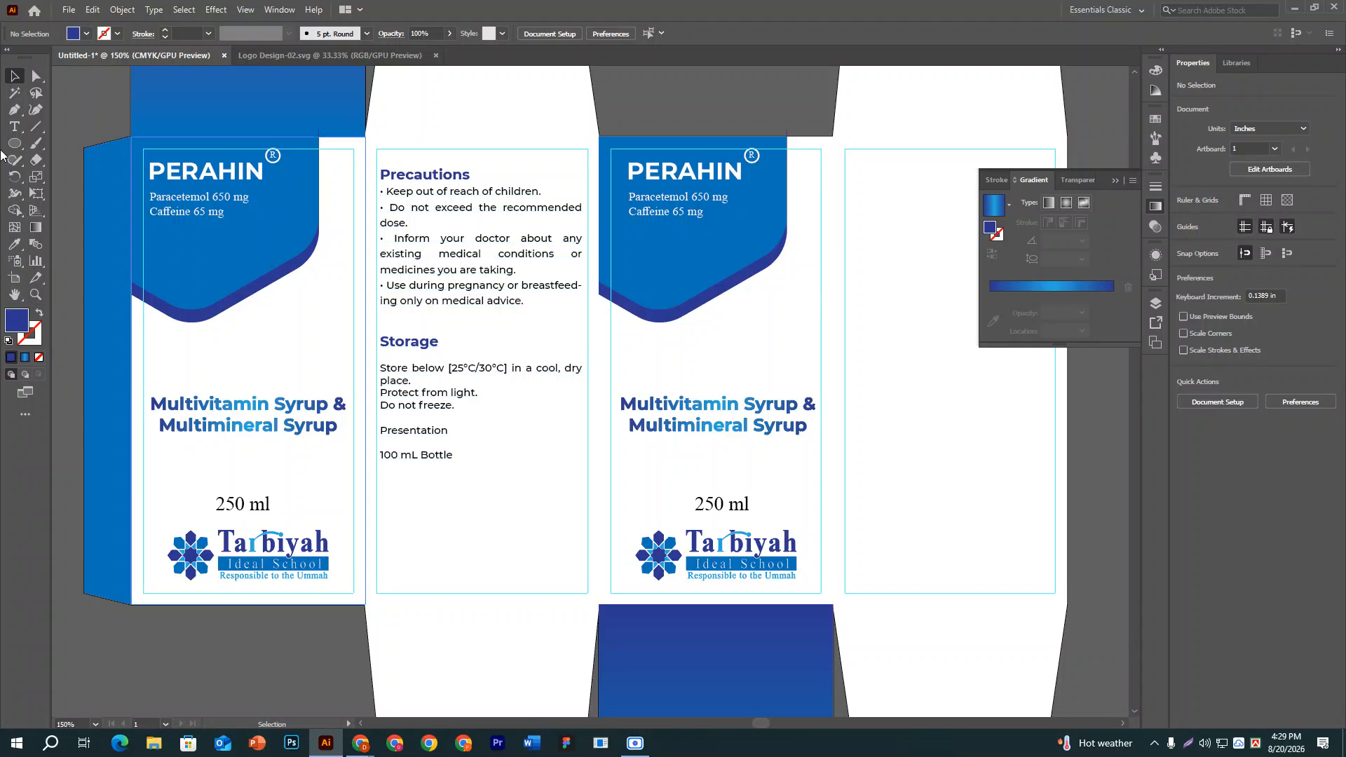
Match the storage instructions, from "Store below" to "Do not freeze.", to the precaution bullets' 8 pt text style with the Eyedropper.
key(t)
click(382, 367)
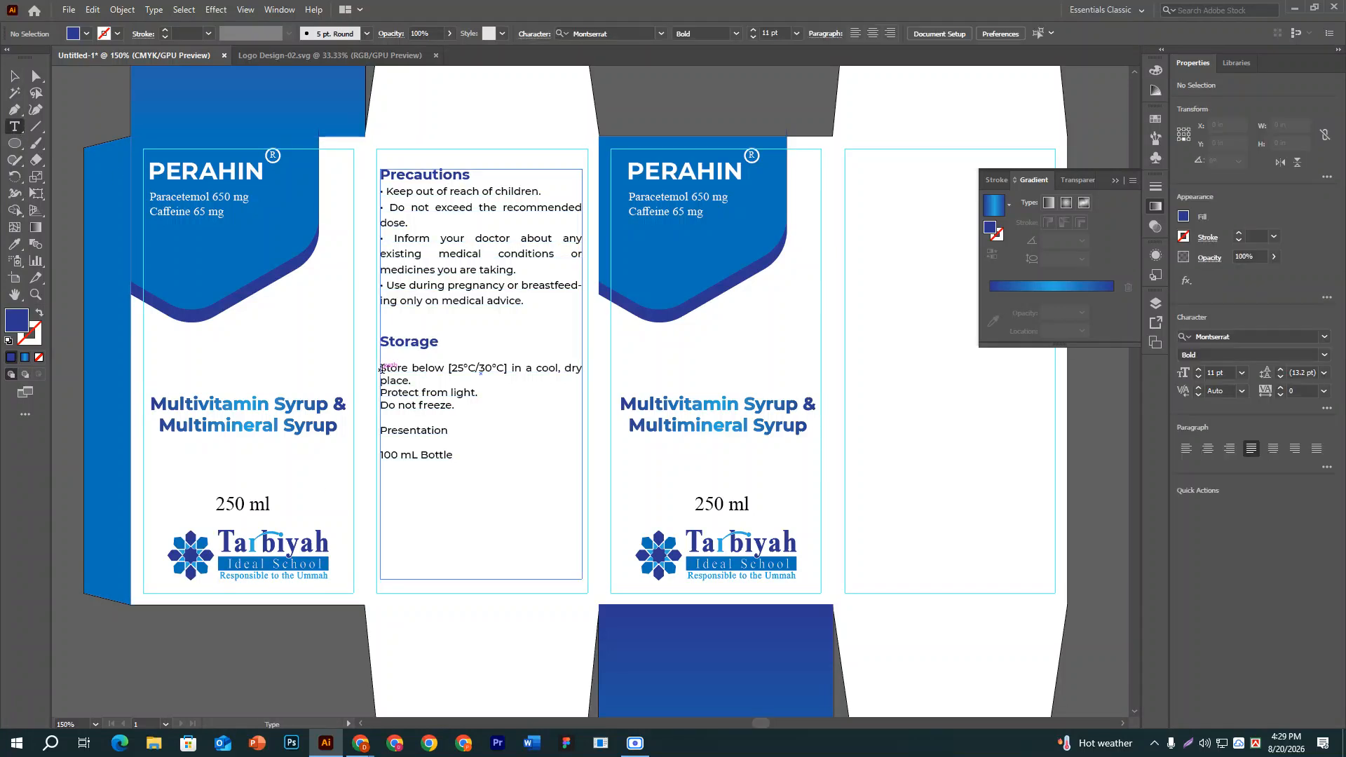
drag(381, 368, 454, 407)
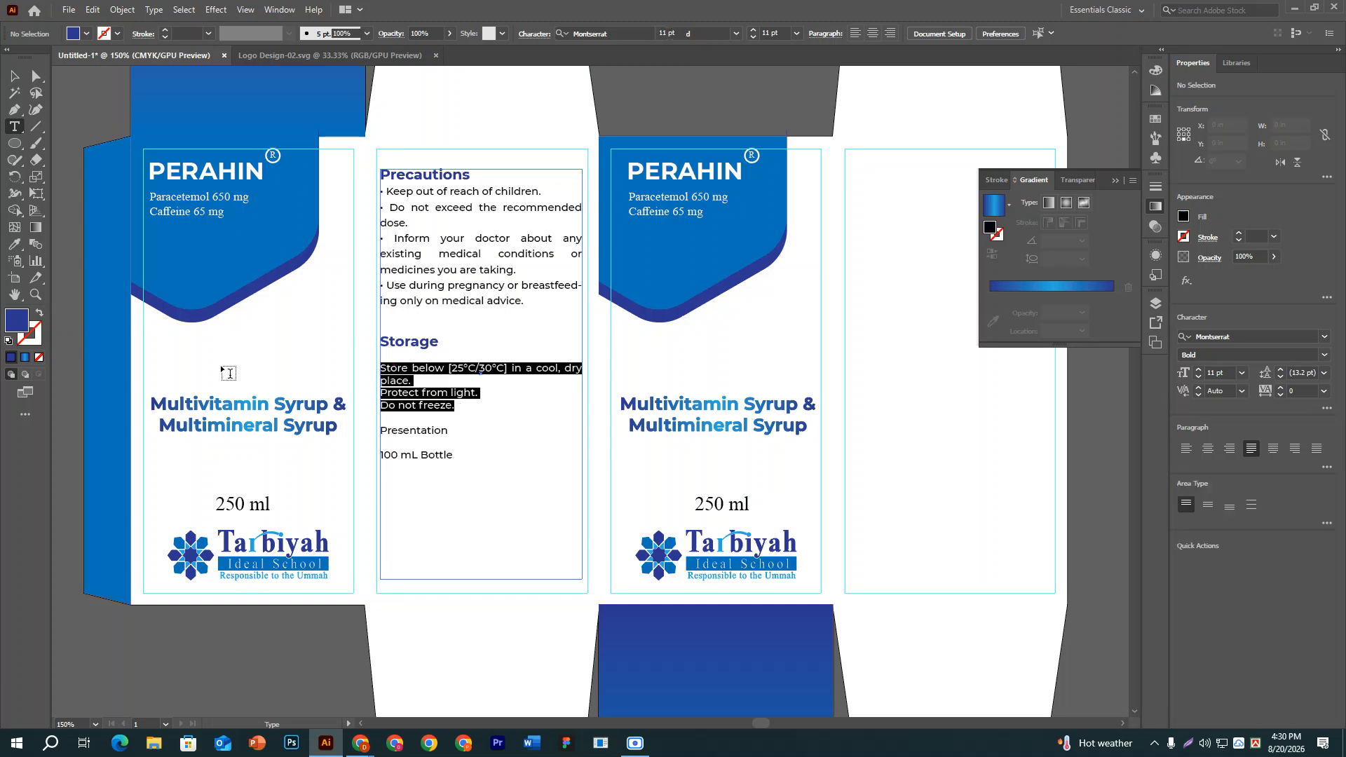
click(14, 244)
click(409, 236)
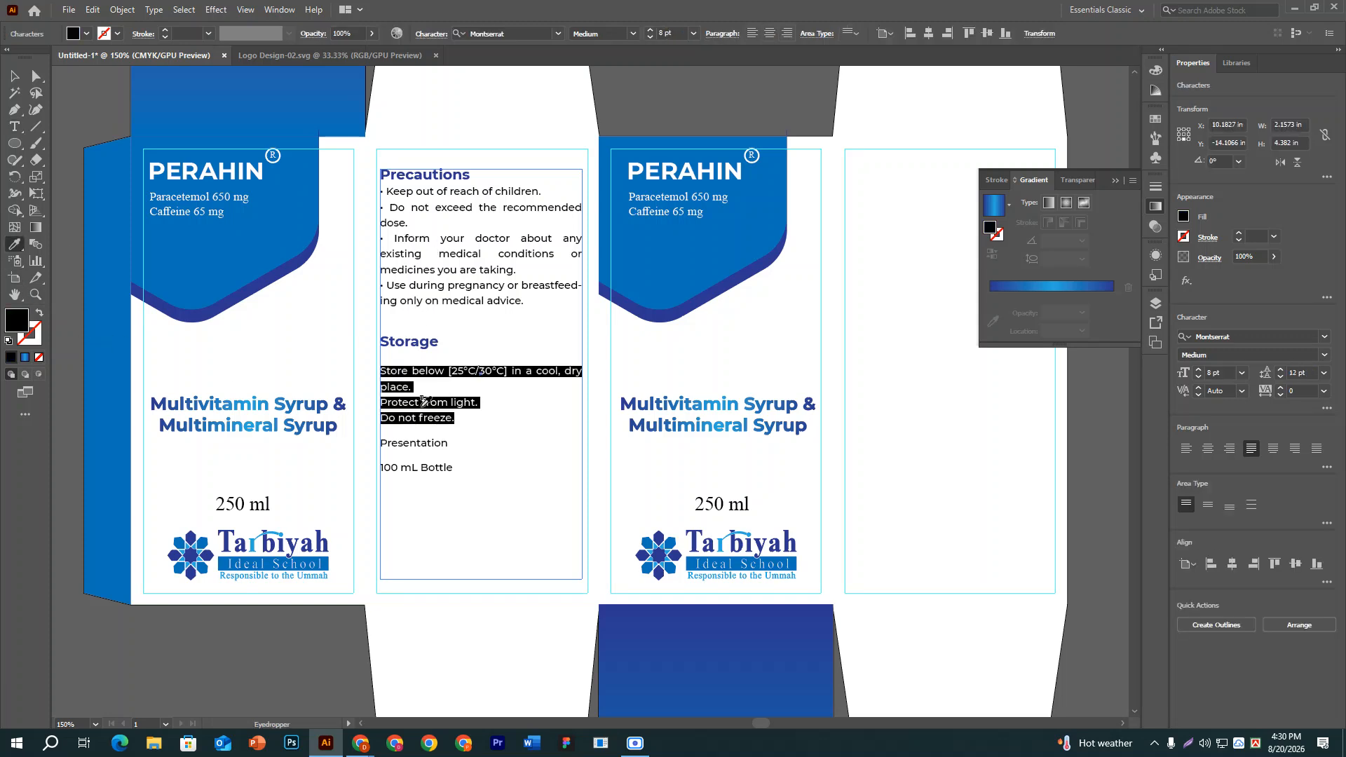
click(14, 126)
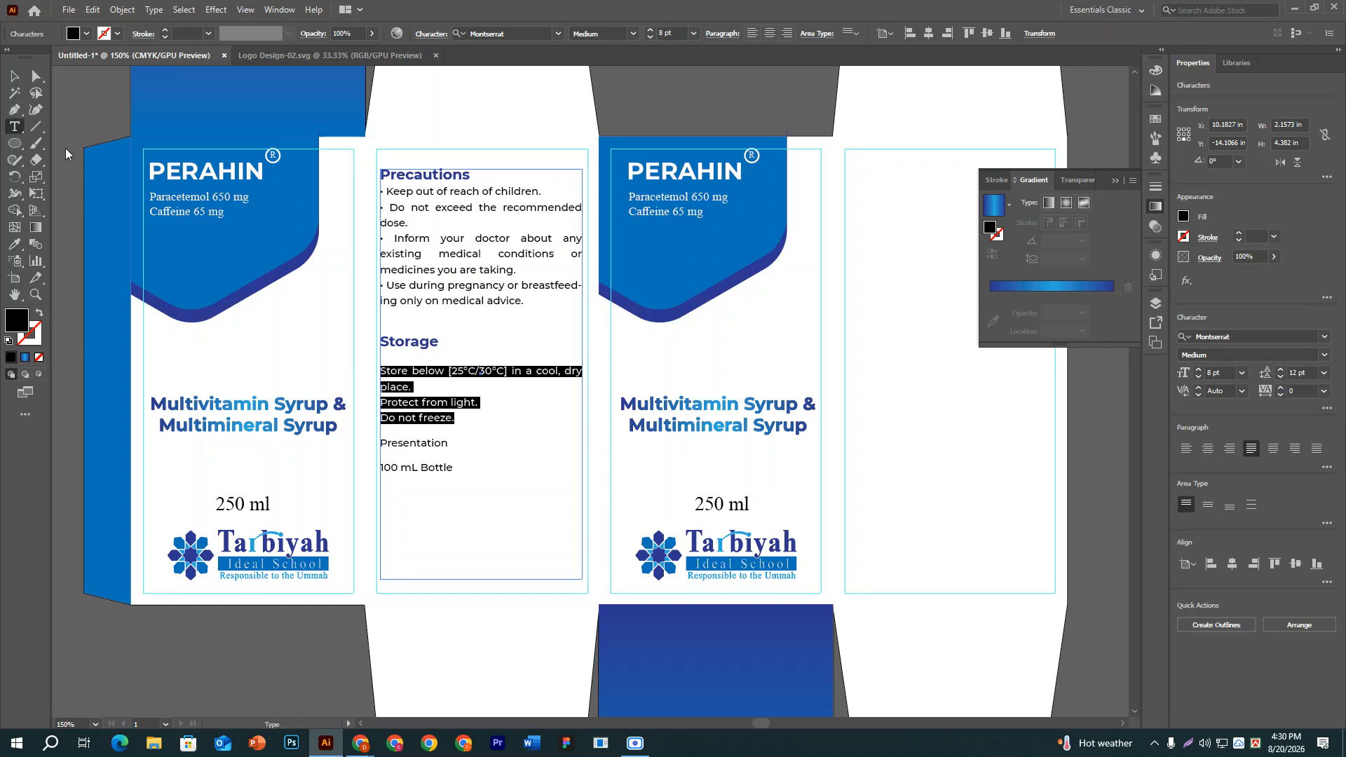
click(385, 372)
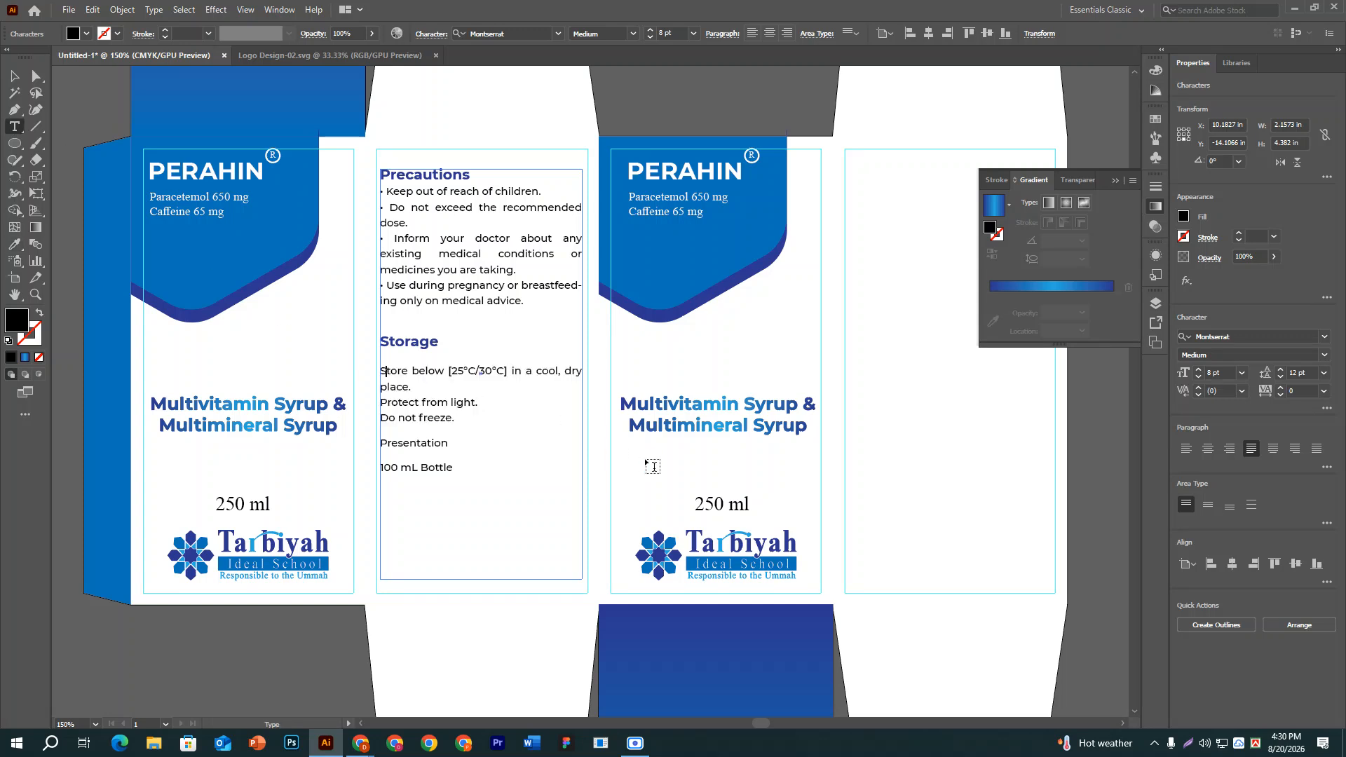
Remove the blank line below the "Storage" heading and delete the word "Presentation" beneath the storage instructions.
key(BackSpace)
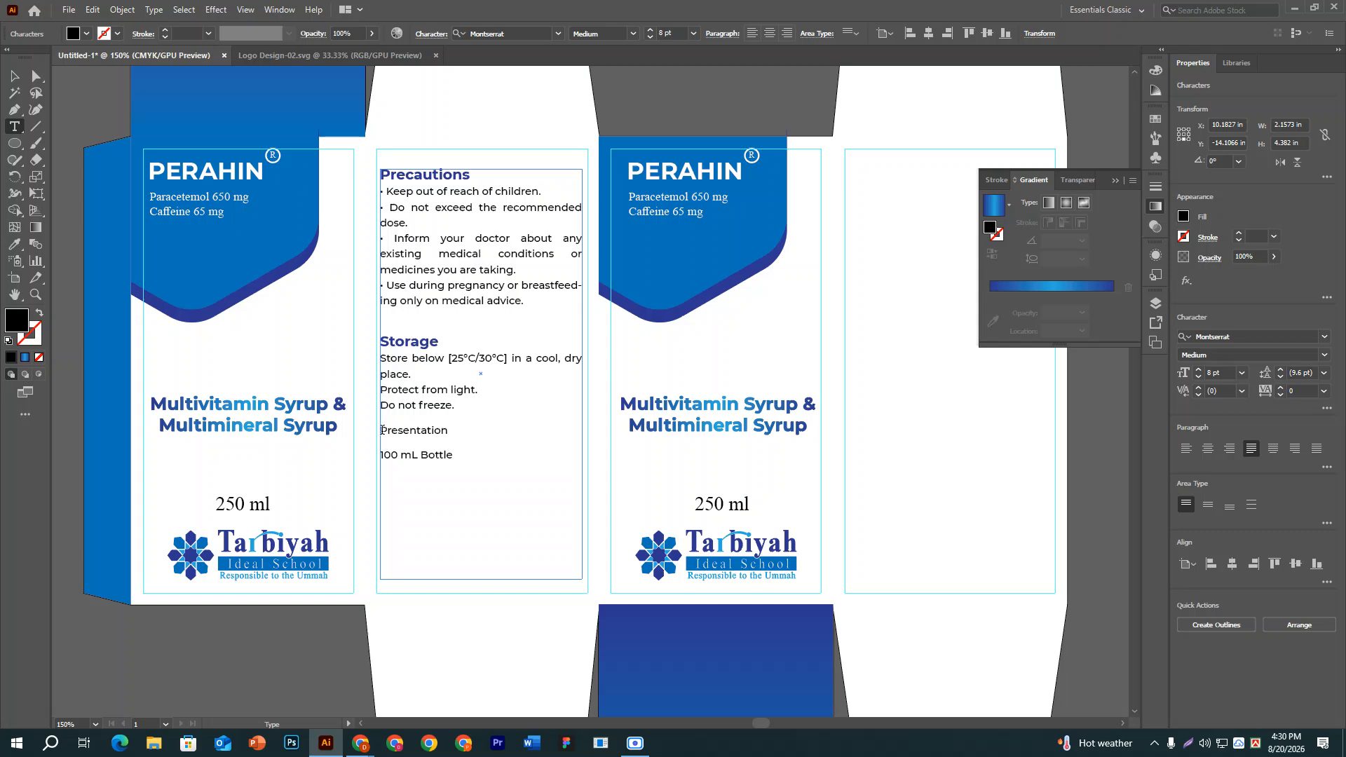
drag(380, 429, 457, 436)
key(BackSpace)
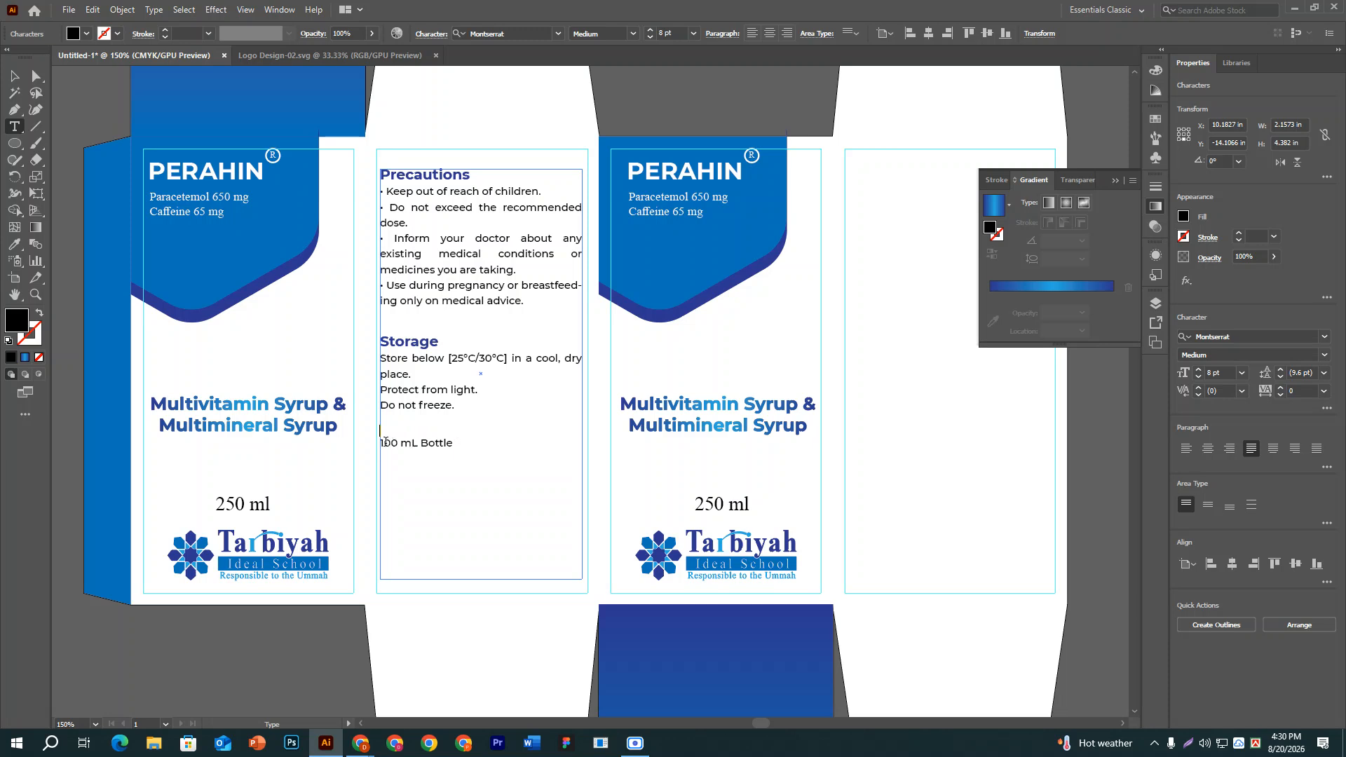
Change the bottle volume in the last line of the precautions and storage text to read "250 mL Bottle".
drag(381, 442, 456, 445)
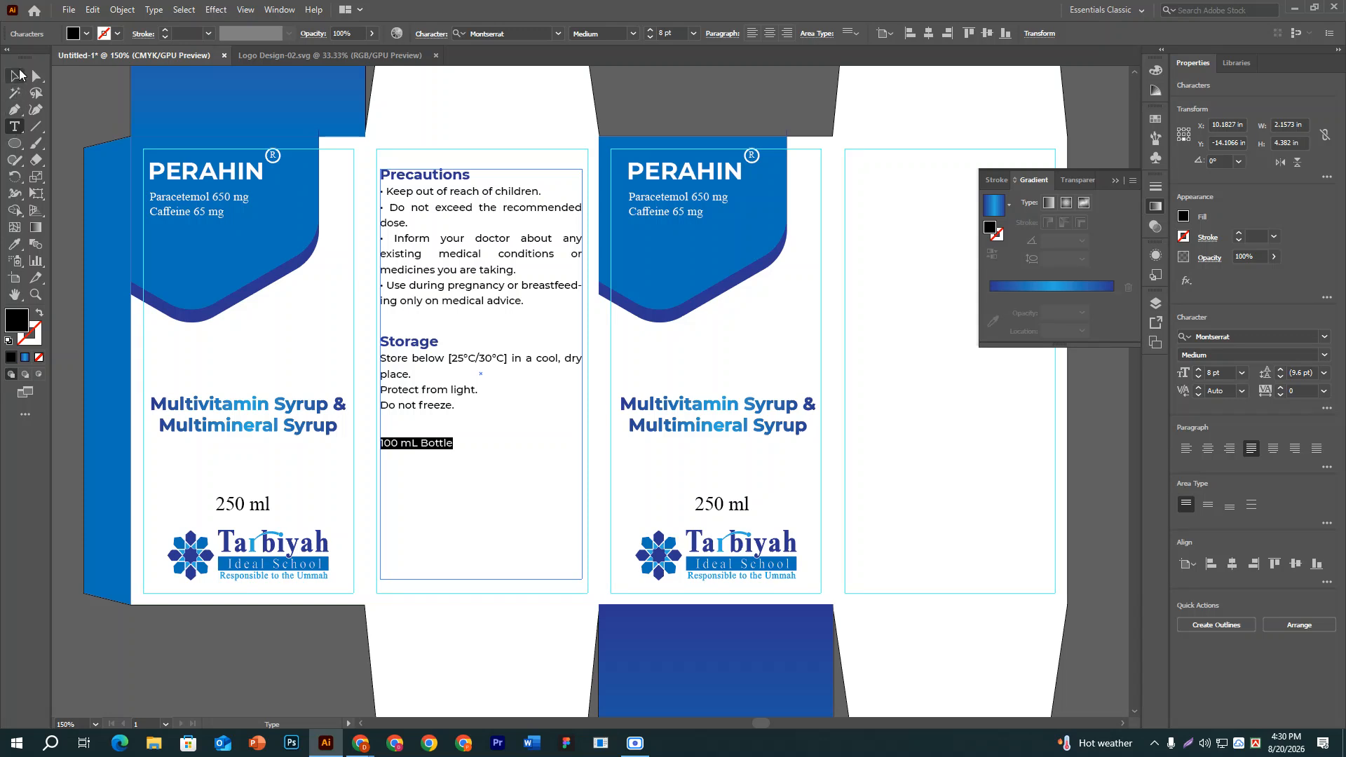
click(19, 75)
click(14, 126)
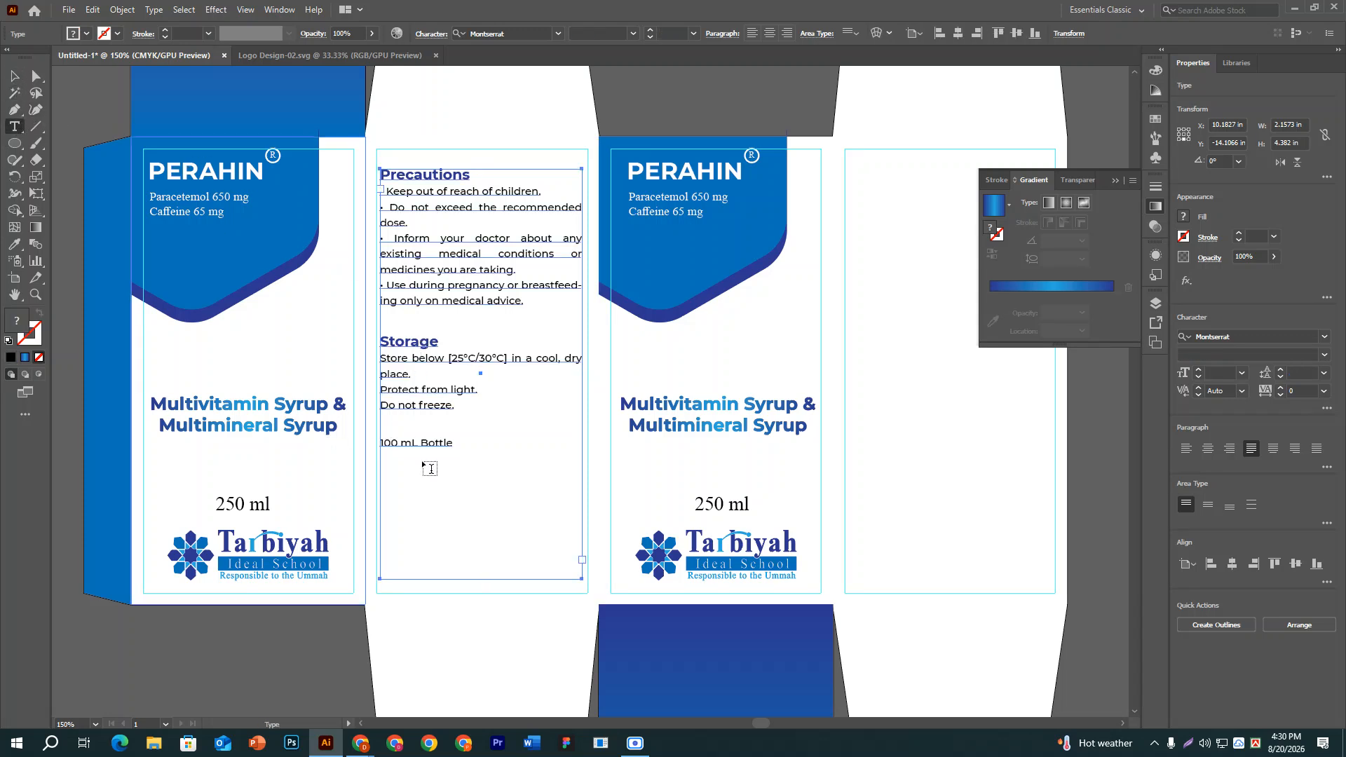
click(452, 444)
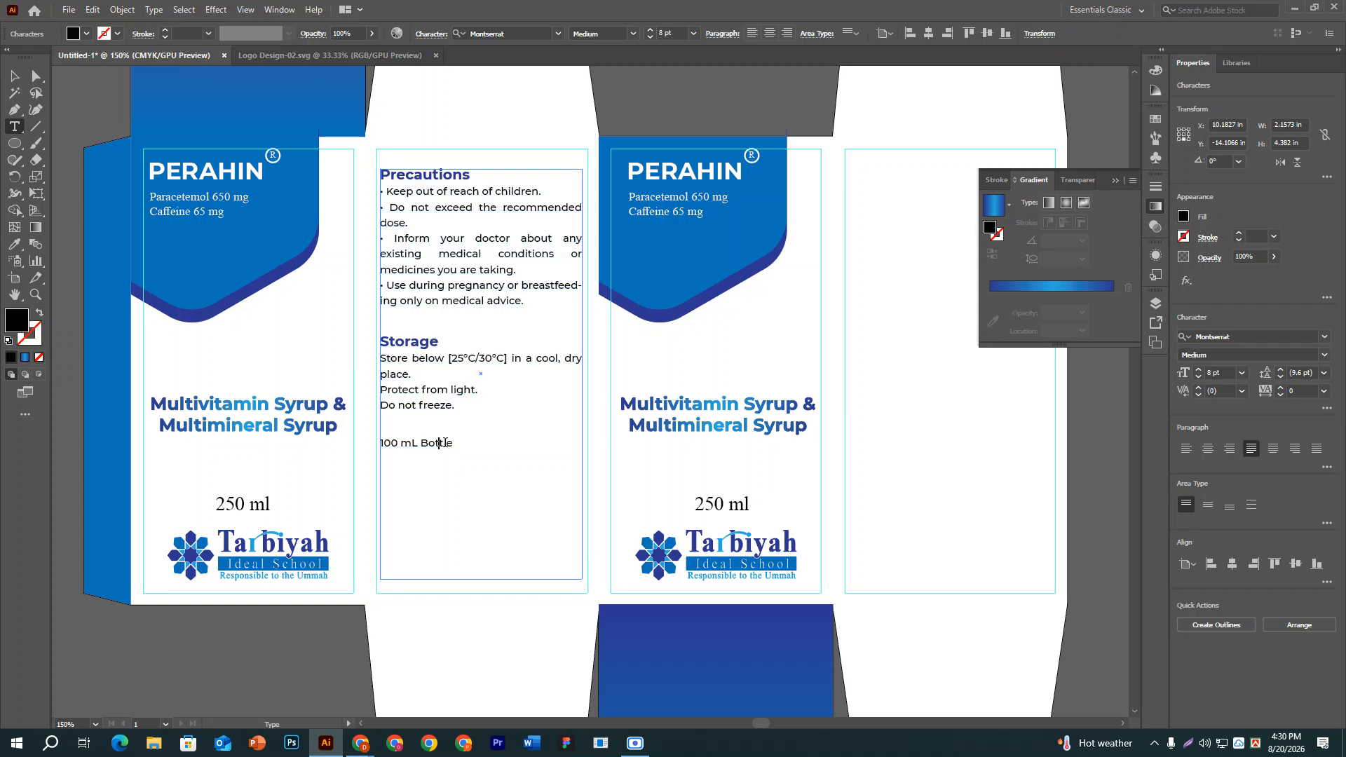
triple_click(438, 444)
drag(385, 443, 372, 443)
text(25)
key(Delete)
click(12, 76)
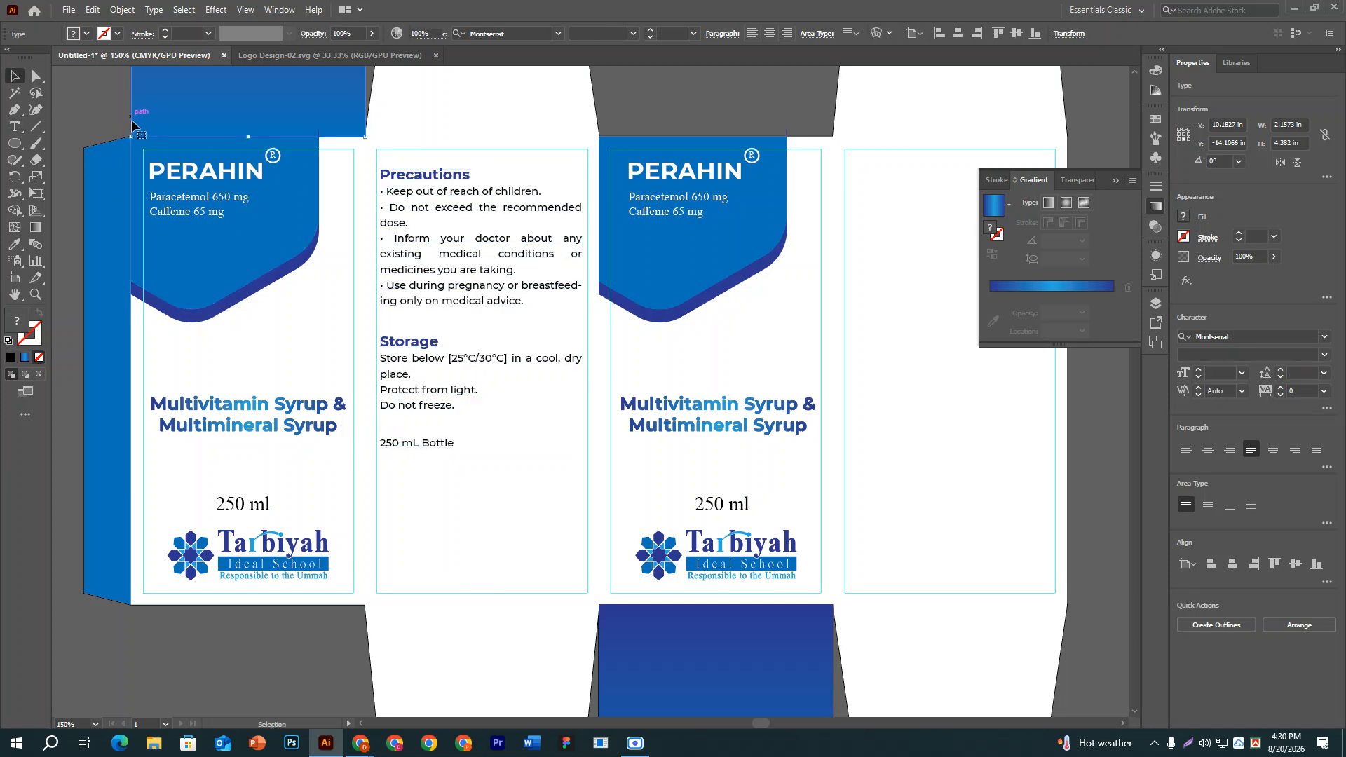
click(141, 120)
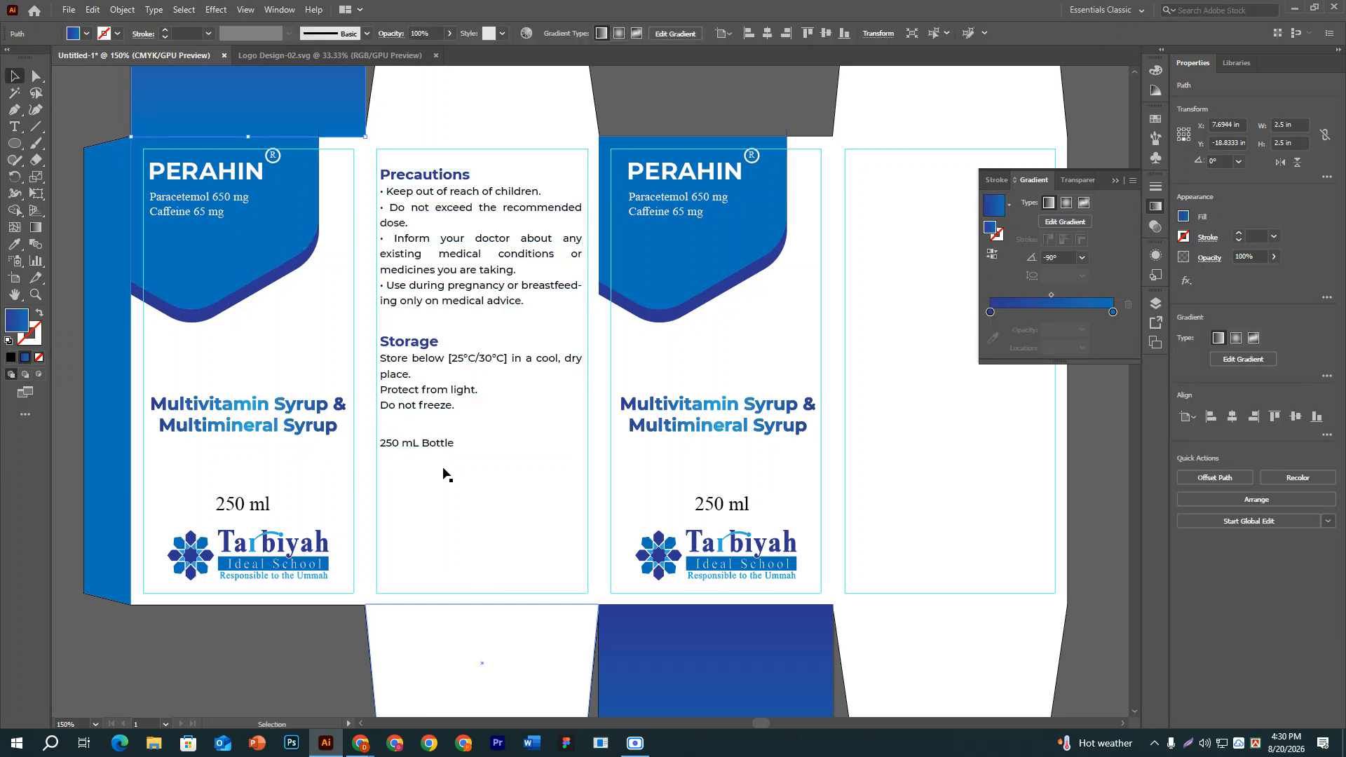
Resize the precautions and storage text frame to about 2.02 in wide and 3.05 in high, keeping it horizontally centred on its panel.
click(444, 365)
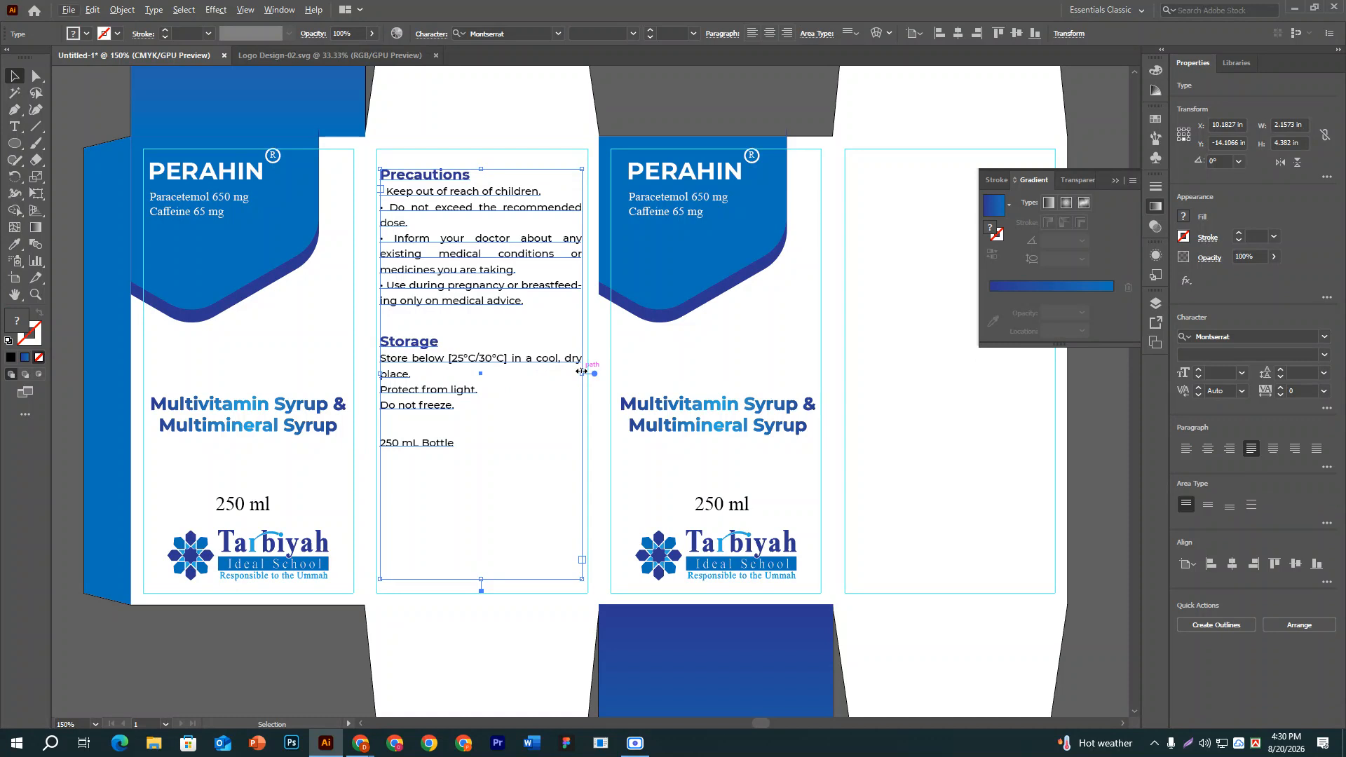
drag(582, 371, 576, 371)
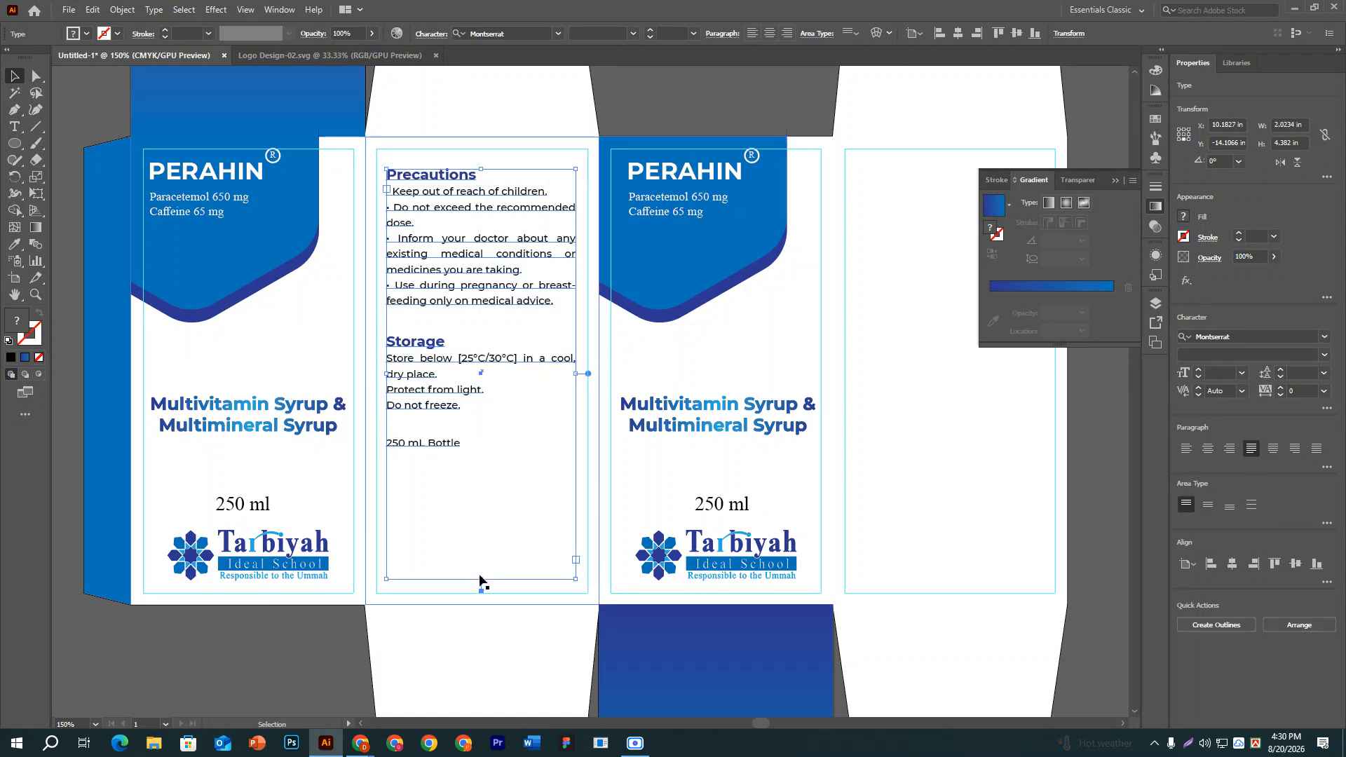
drag(481, 579, 472, 454)
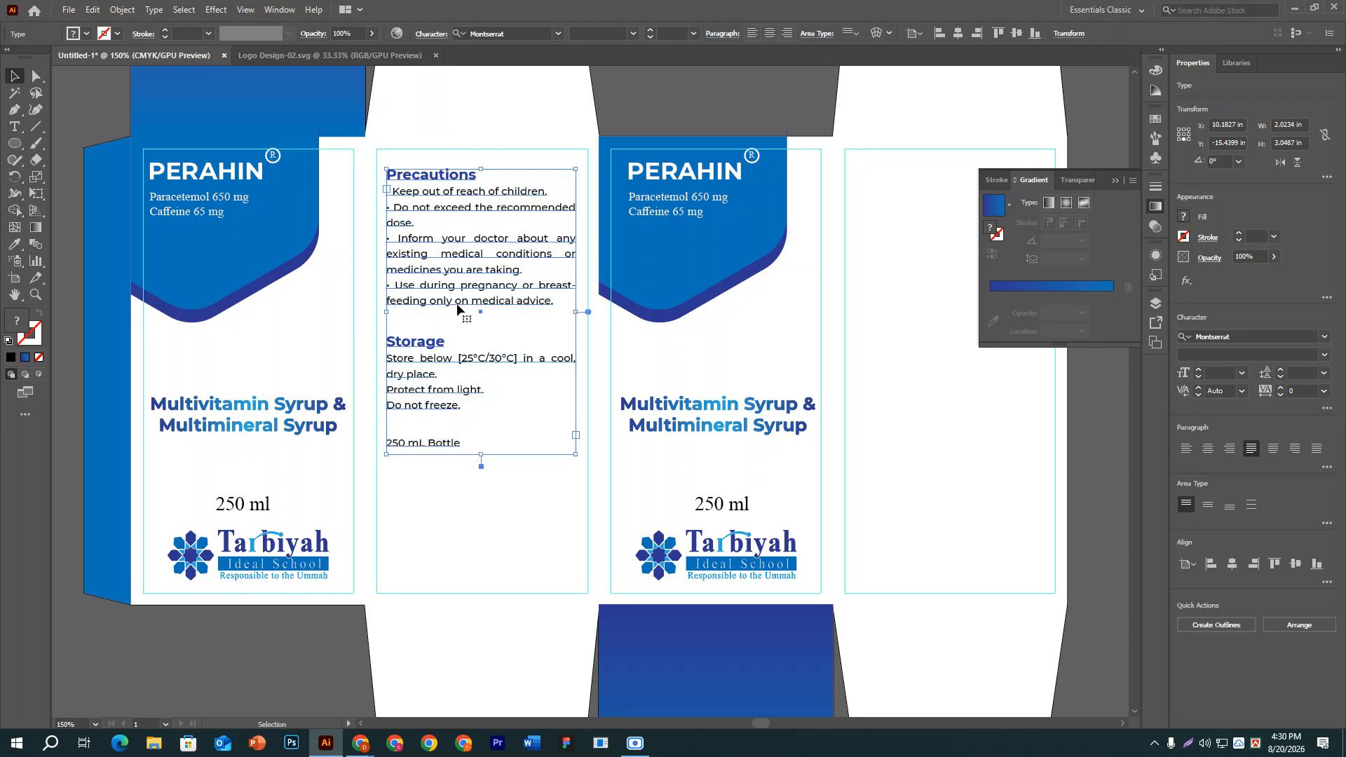
Adjust the vertical position of the precautions and storage text block so it sits just inside the panel's upper guide.
key(shift+Down)
key(shift+Down)
key(shift+Down)
key(shift+Down)
key(shift+Down)
key(shift+Down)
key(shift+Down)
key(shift+Down)
key(shift+Down)
key(shift+Down)
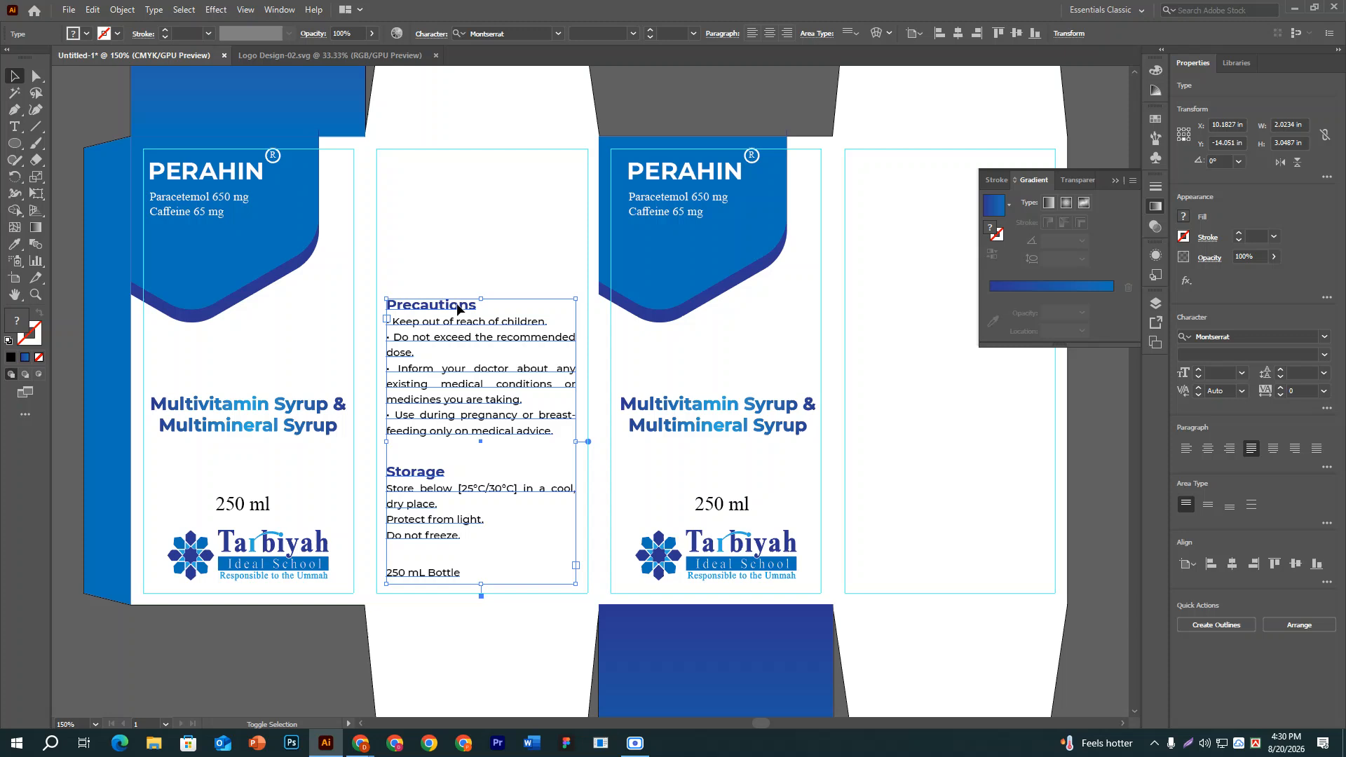
key(shift+Up)
key(shift+Up)
key(shift+Up)
key(shift+Up)
key(shift+Up)
key(shift+Up)
key(shift+Up)
key(shift+Up)
key(shift+Up)
key(shift+Down)
key(shift+Down)
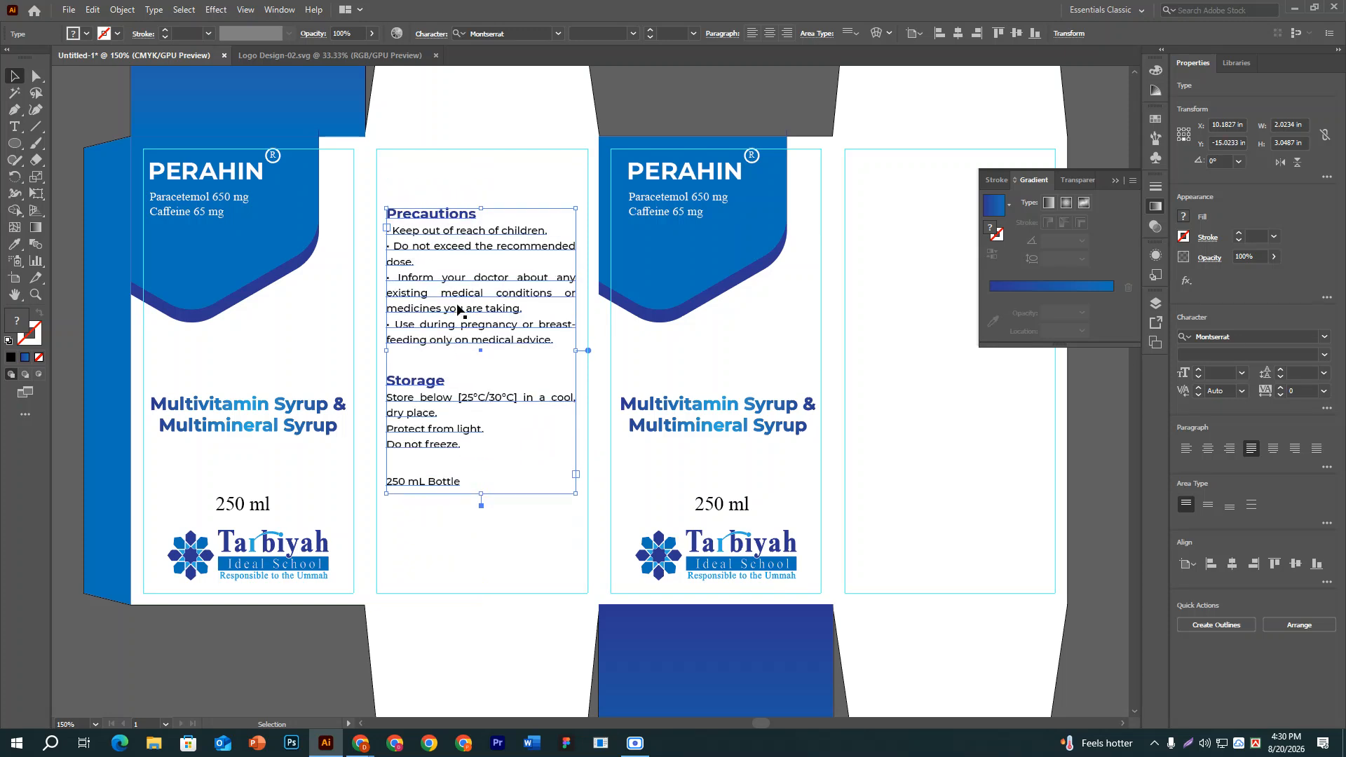
key(shift+Up)
key(shift+Up)
key(shift+Up)
key(shift+Up)
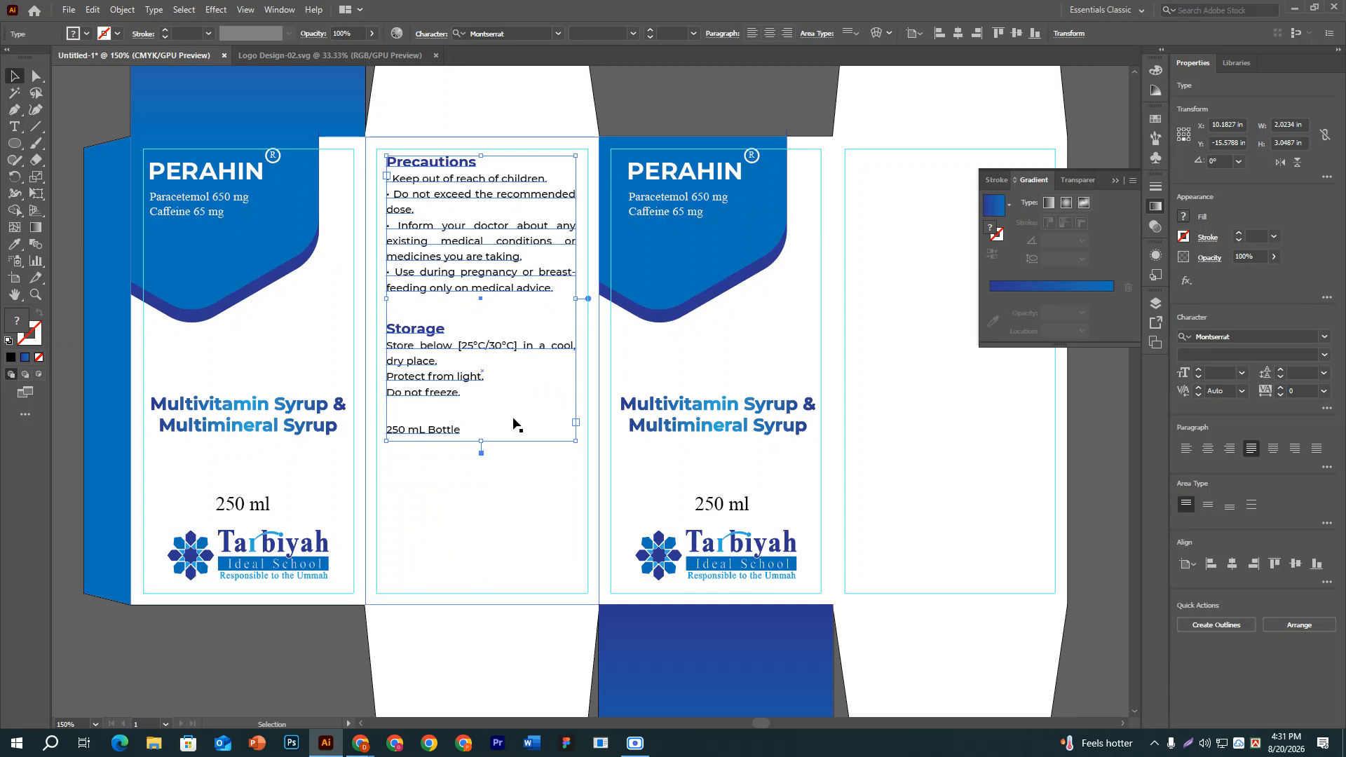
Switch to the ChatGPT syrup box content in Chrome and find the "Product Information" section under "SIDE 4 — RIGHT PANEL".
drag(453, 529, 671, 470)
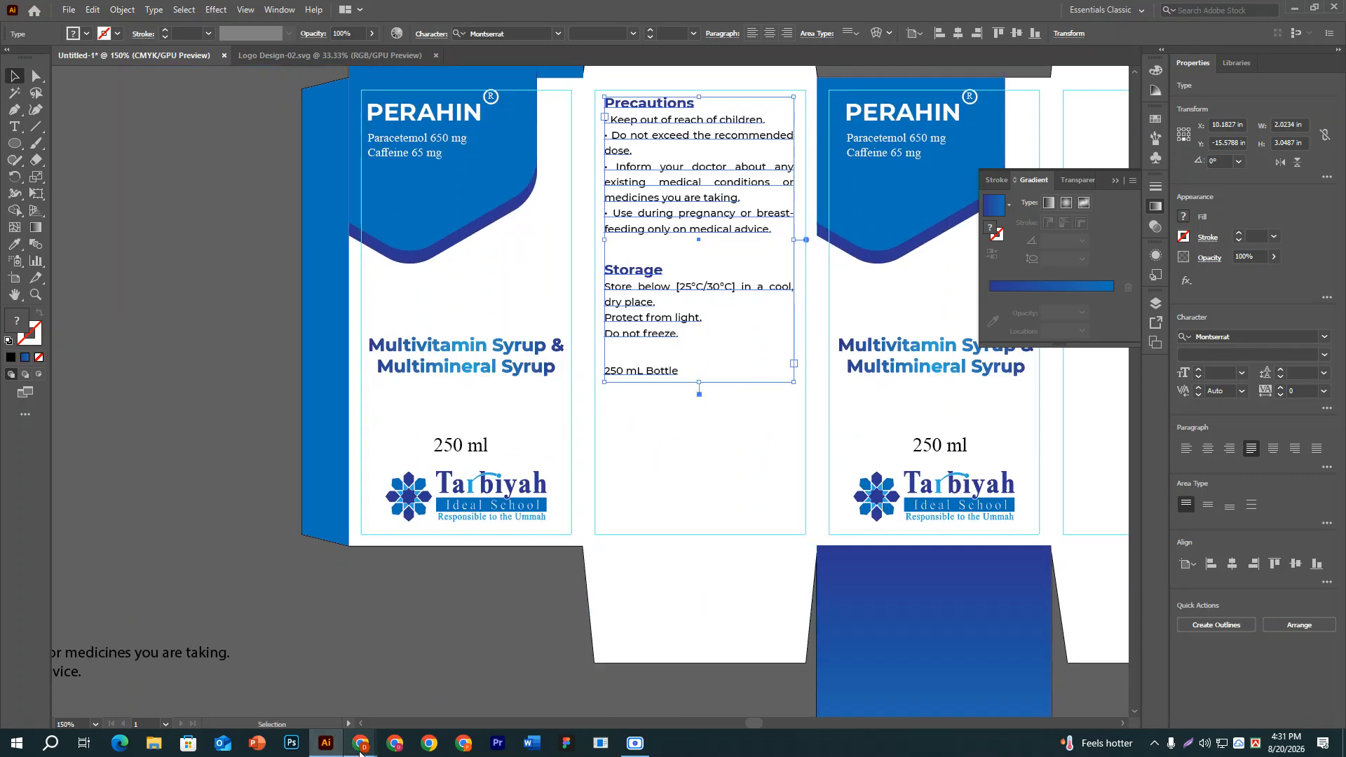
click(224, 680)
scroll(675, 387, down, 1)
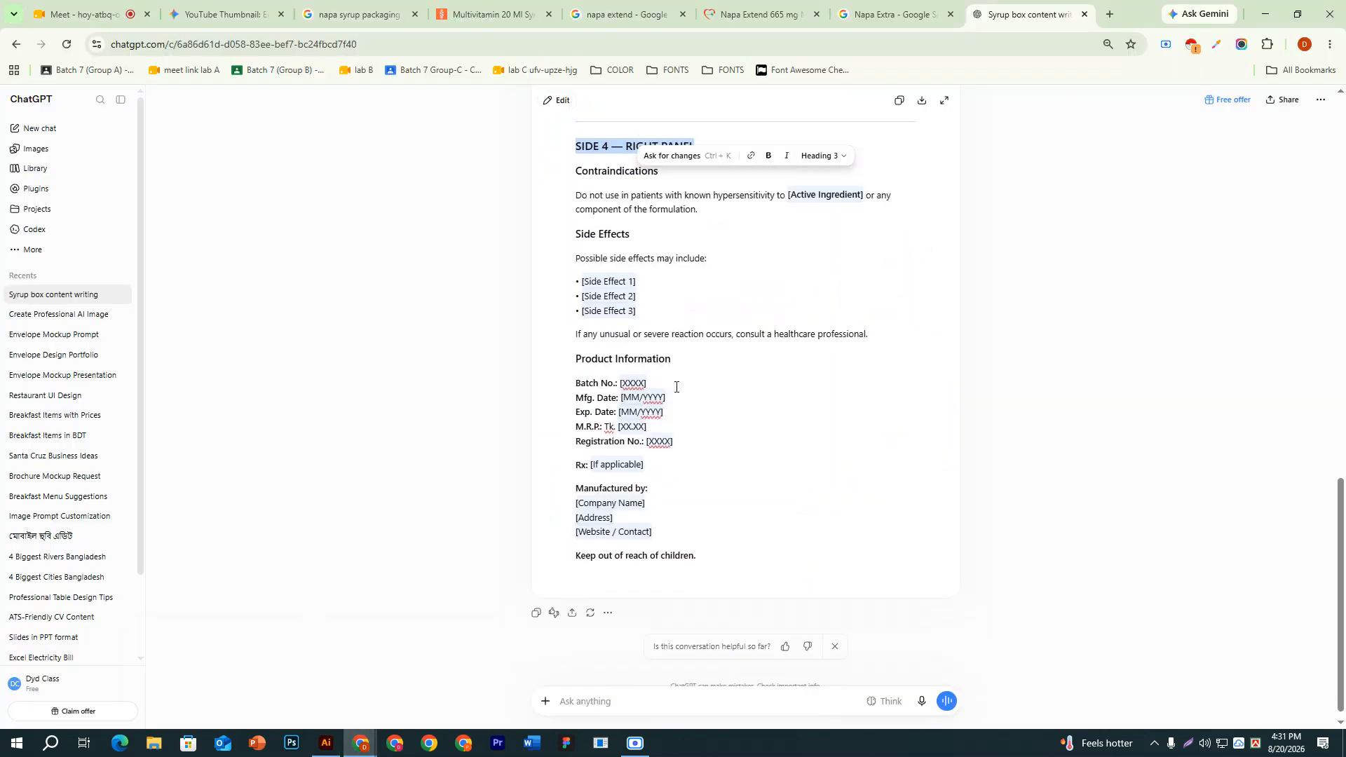
scroll(676, 386, down, 1)
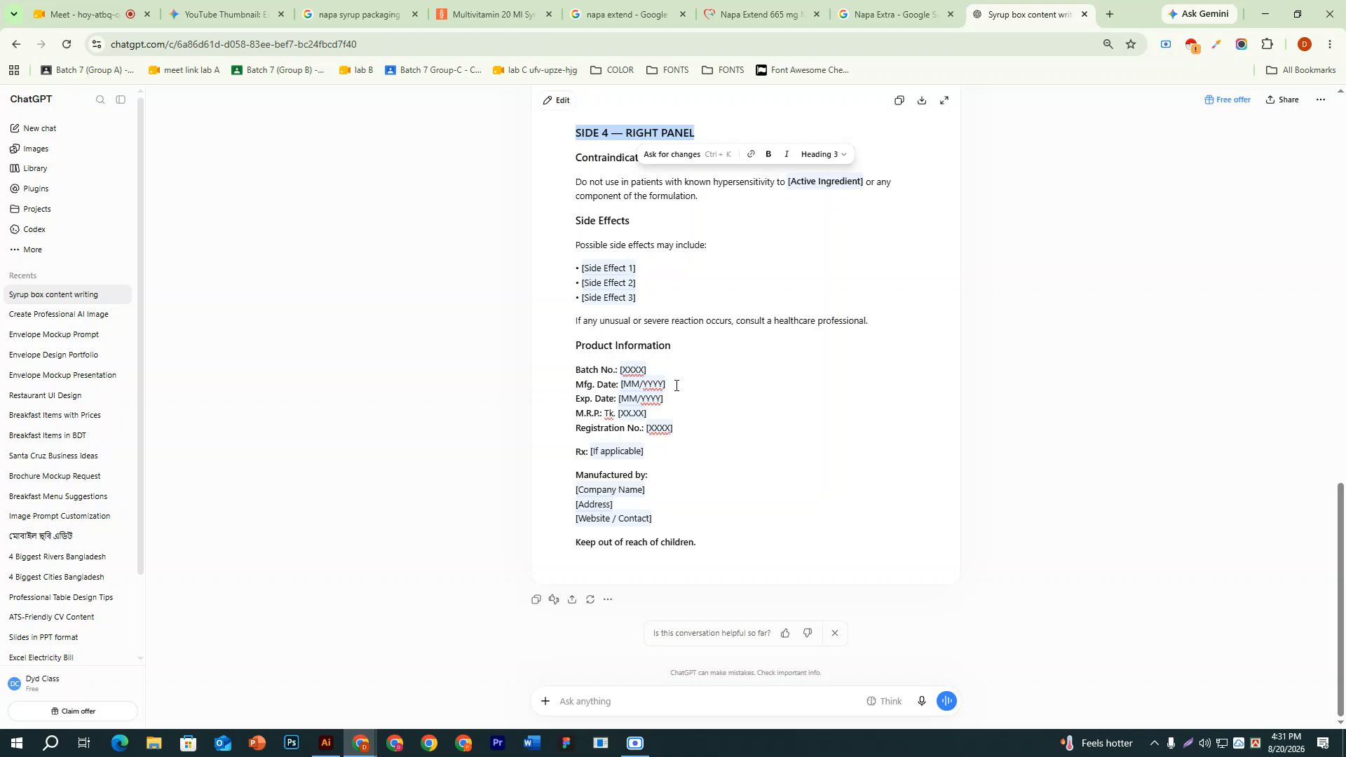
click(643, 366)
click(552, 363)
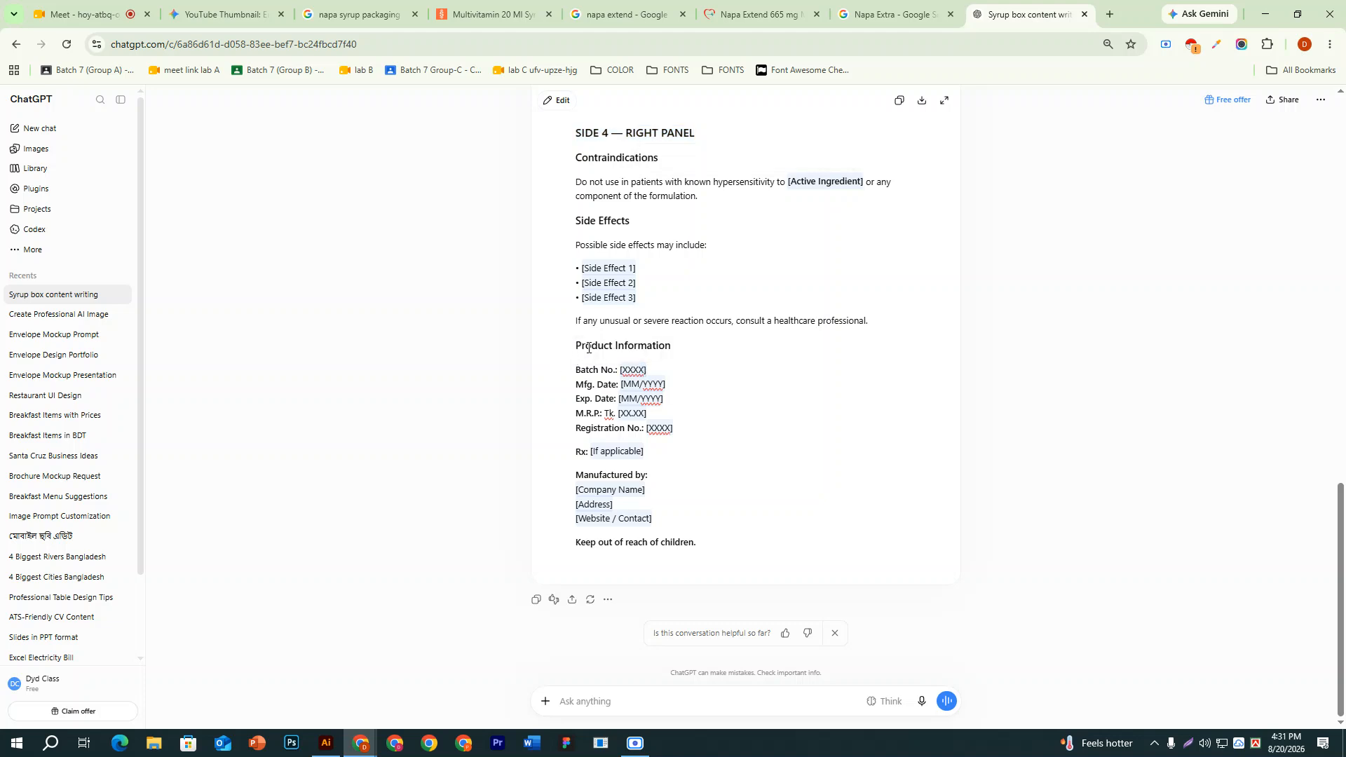
Select the "Dosage & Administration" heading and its "Use as directed by the physician or healthcare professional." line in the ChatGPT syrup box copy.
drag(576, 345, 698, 428)
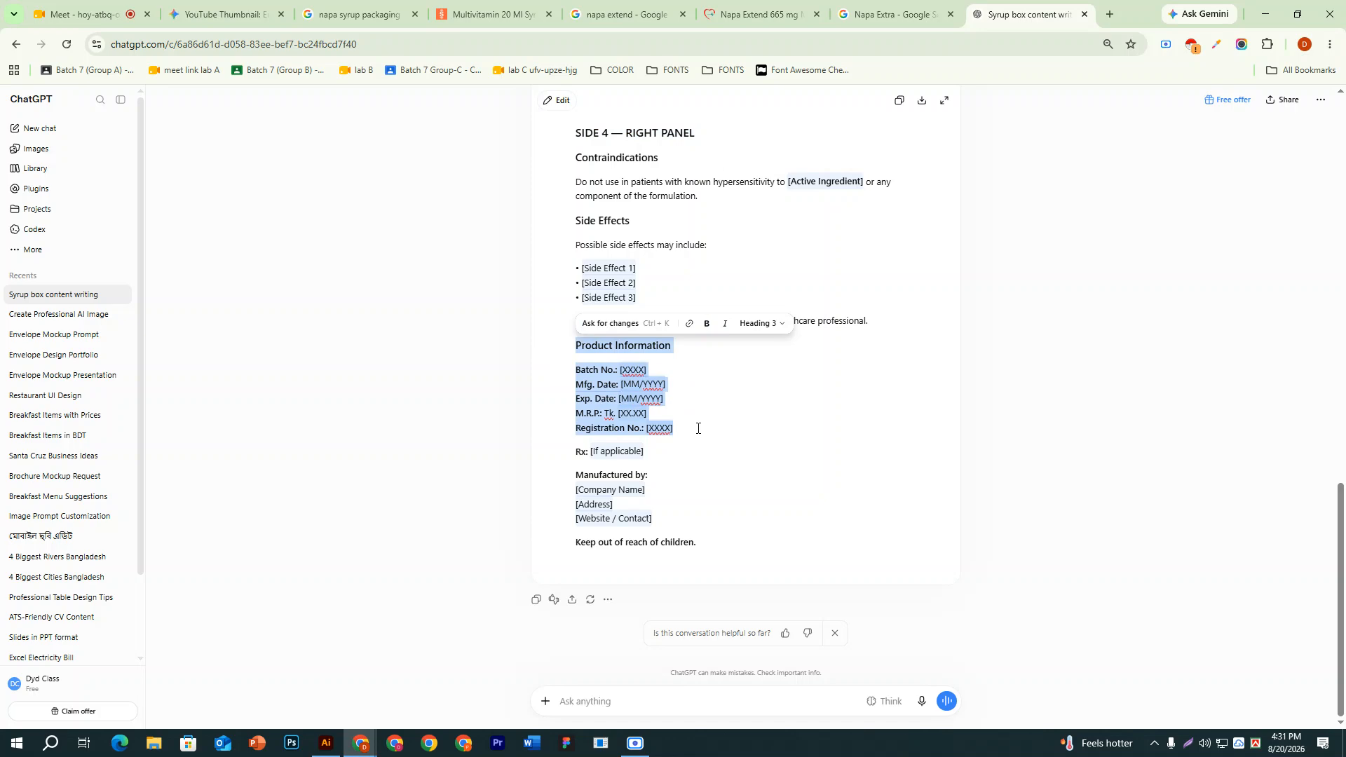
click(690, 414)
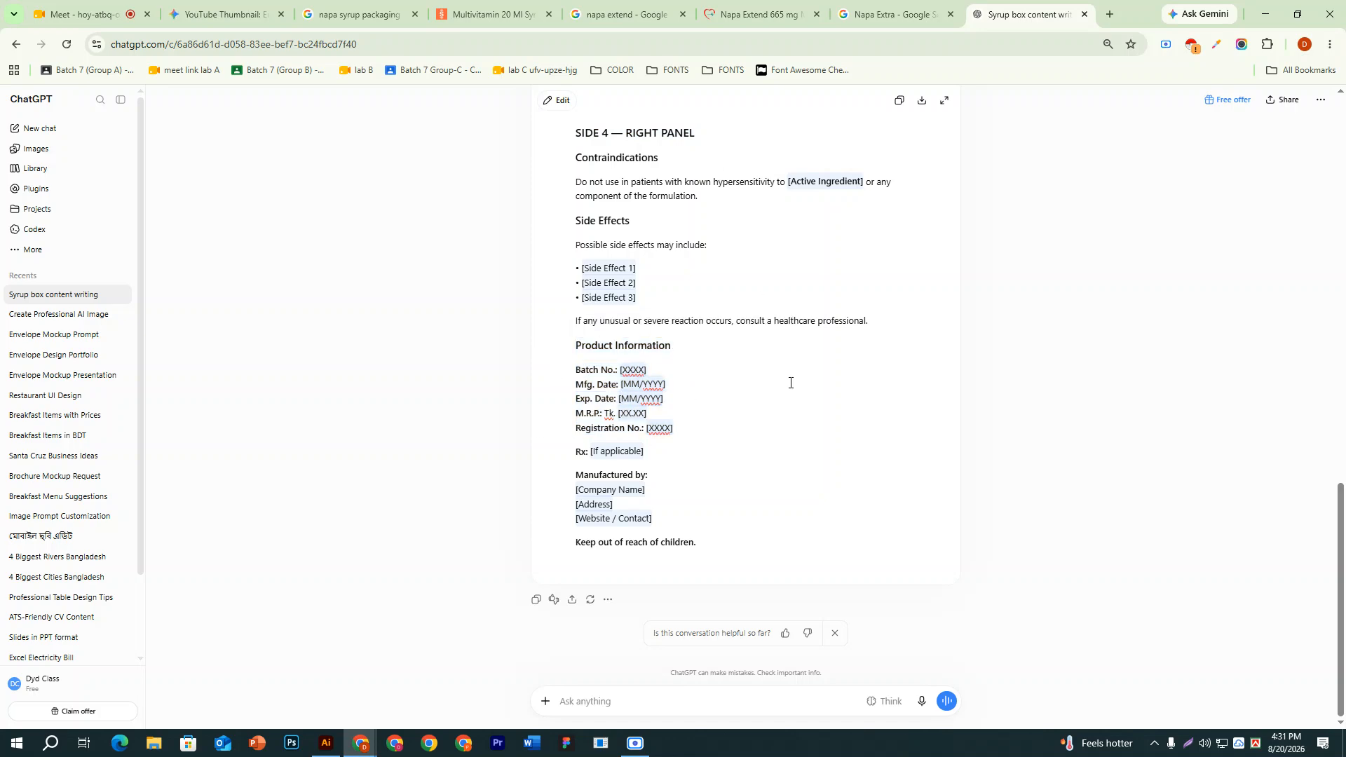
scroll(673, 326, up, 3)
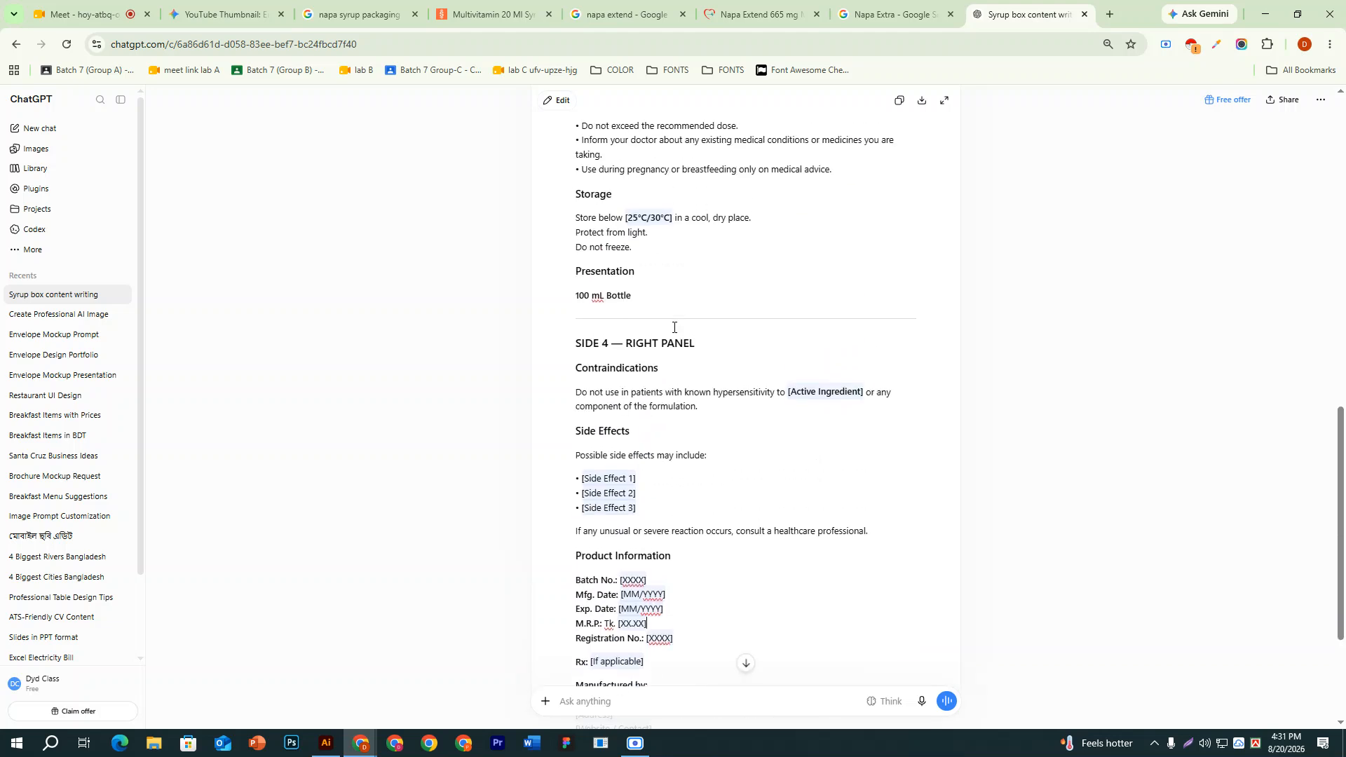
scroll(674, 327, up, 3)
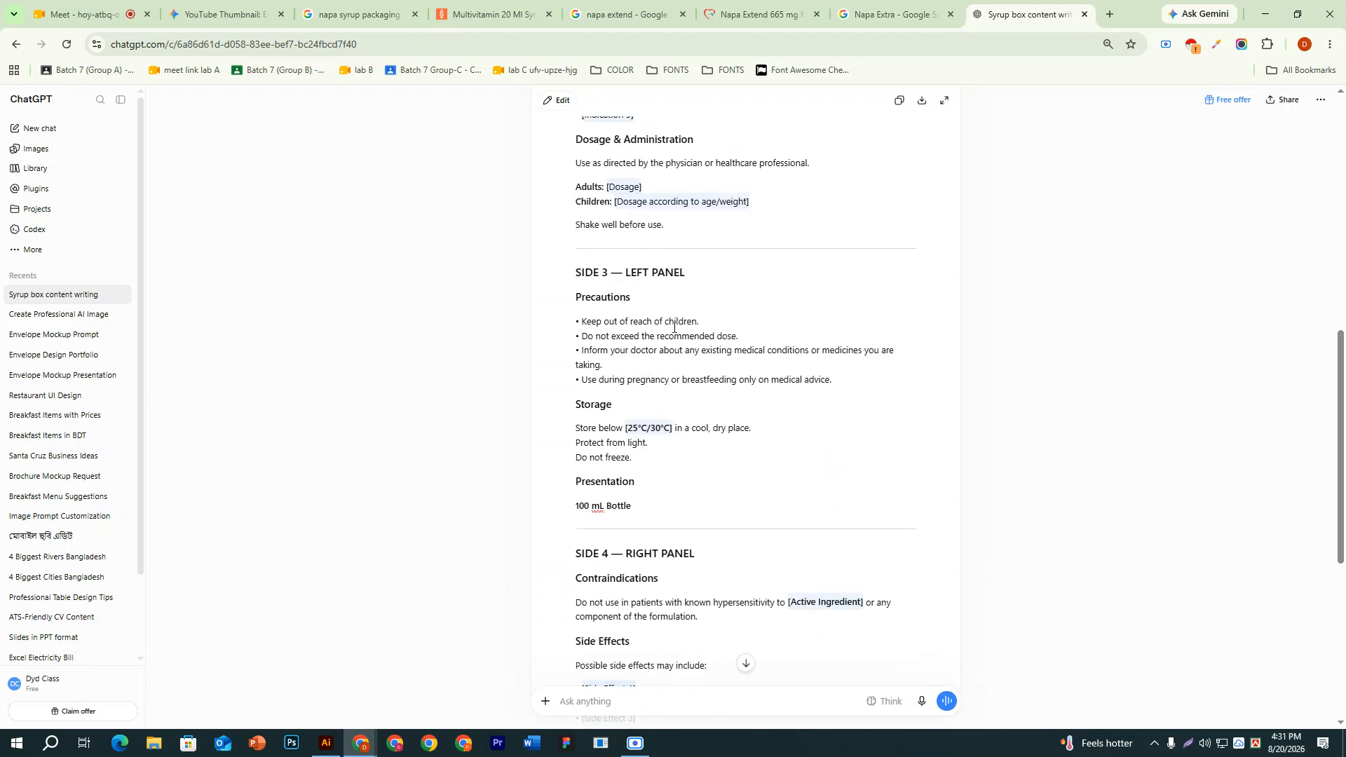
scroll(674, 326, up, 2)
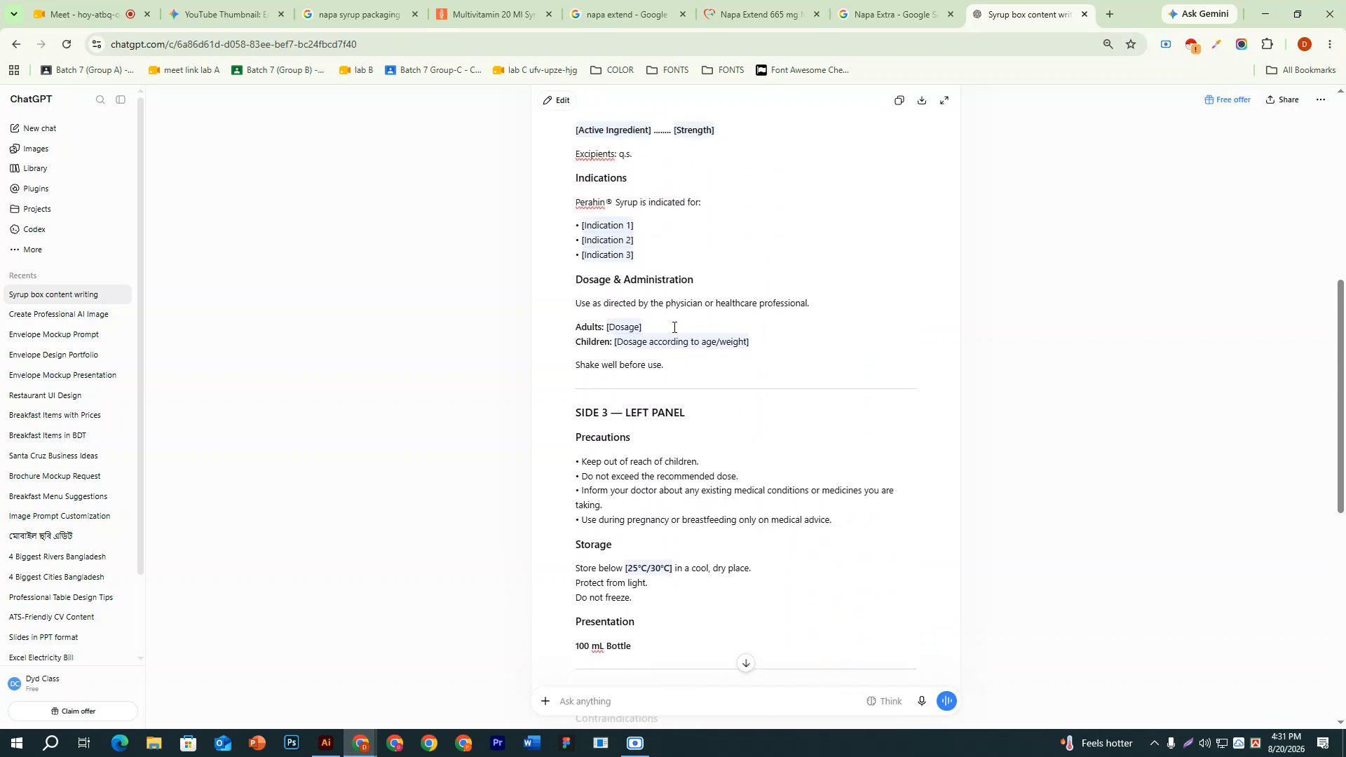
drag(580, 280, 832, 309)
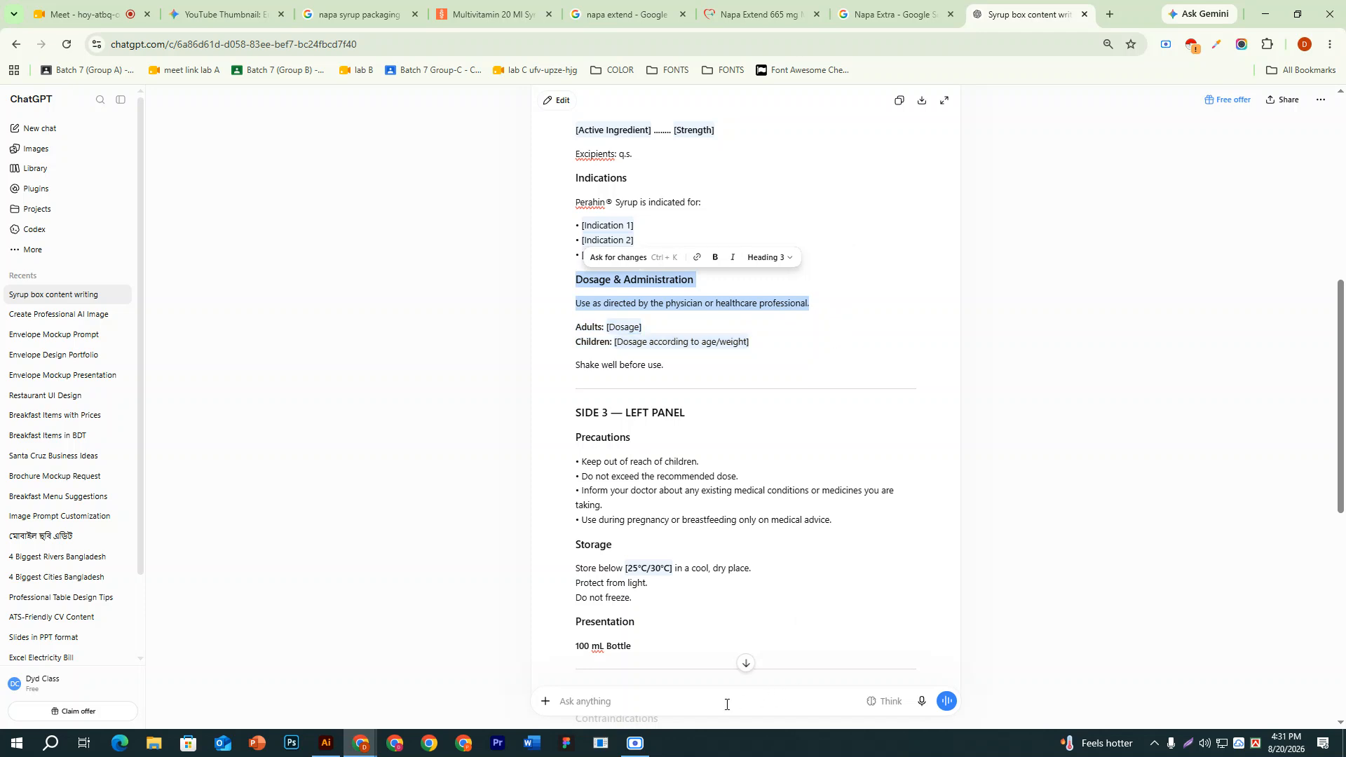
Switch to Illustrator and insert the Dosage & Administration heading and its direction line below "Do not freeze." in the side panel text.
click(325, 743)
click(14, 126)
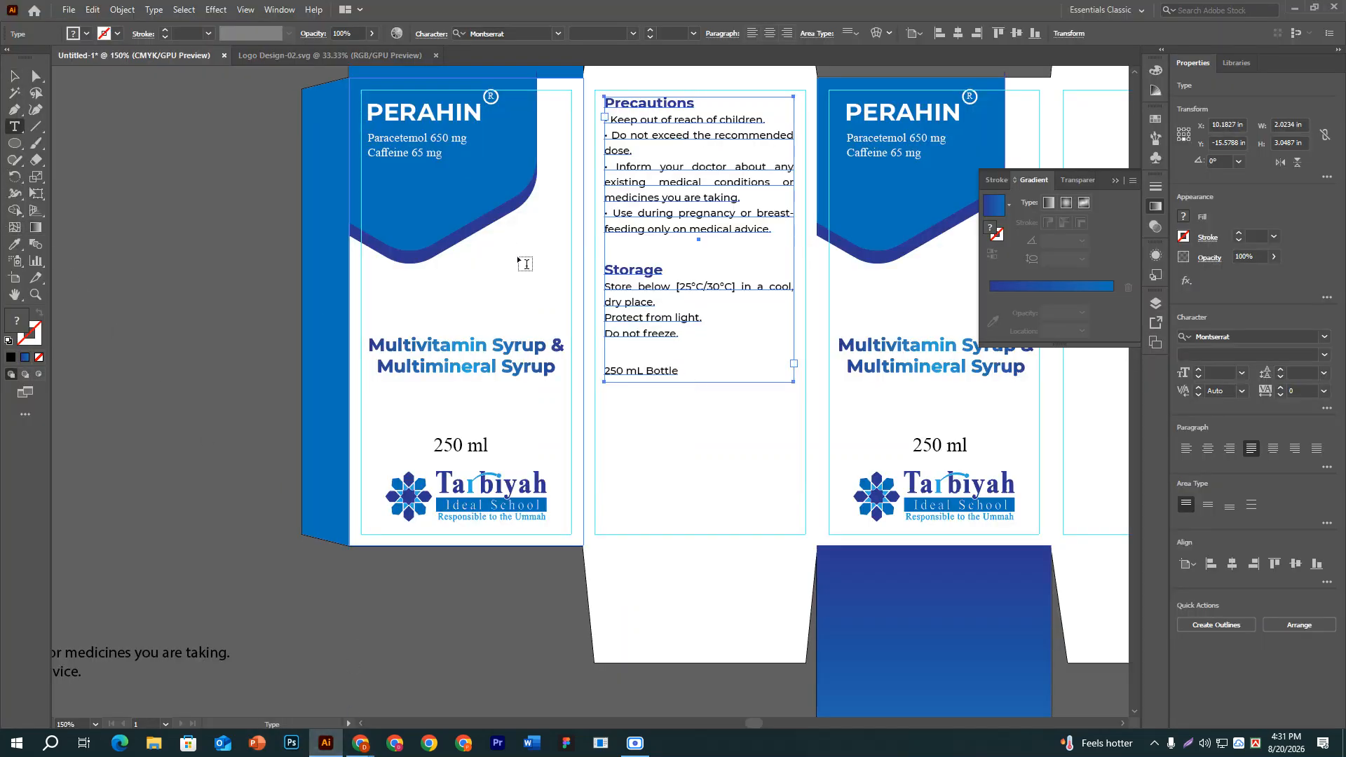
click(690, 343)
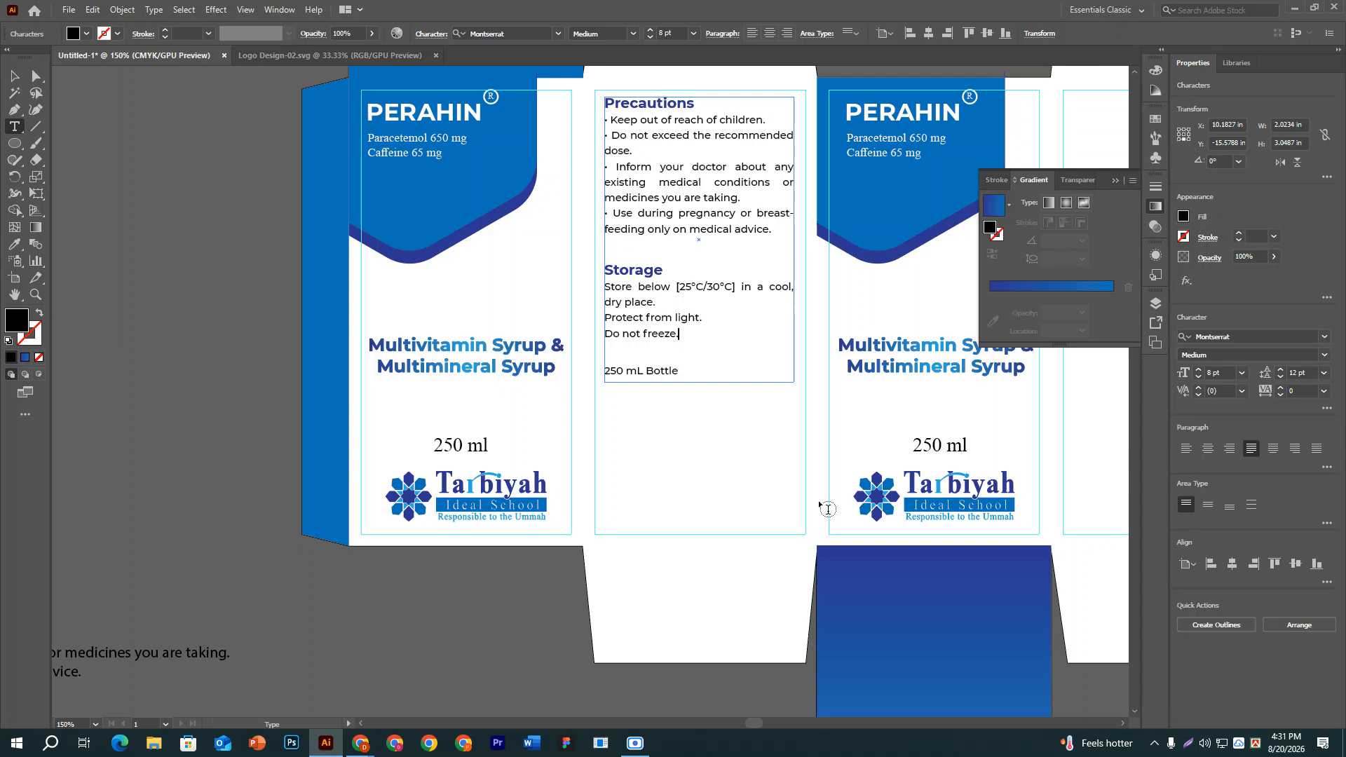
key(Return)
text(Dosage & Administration)
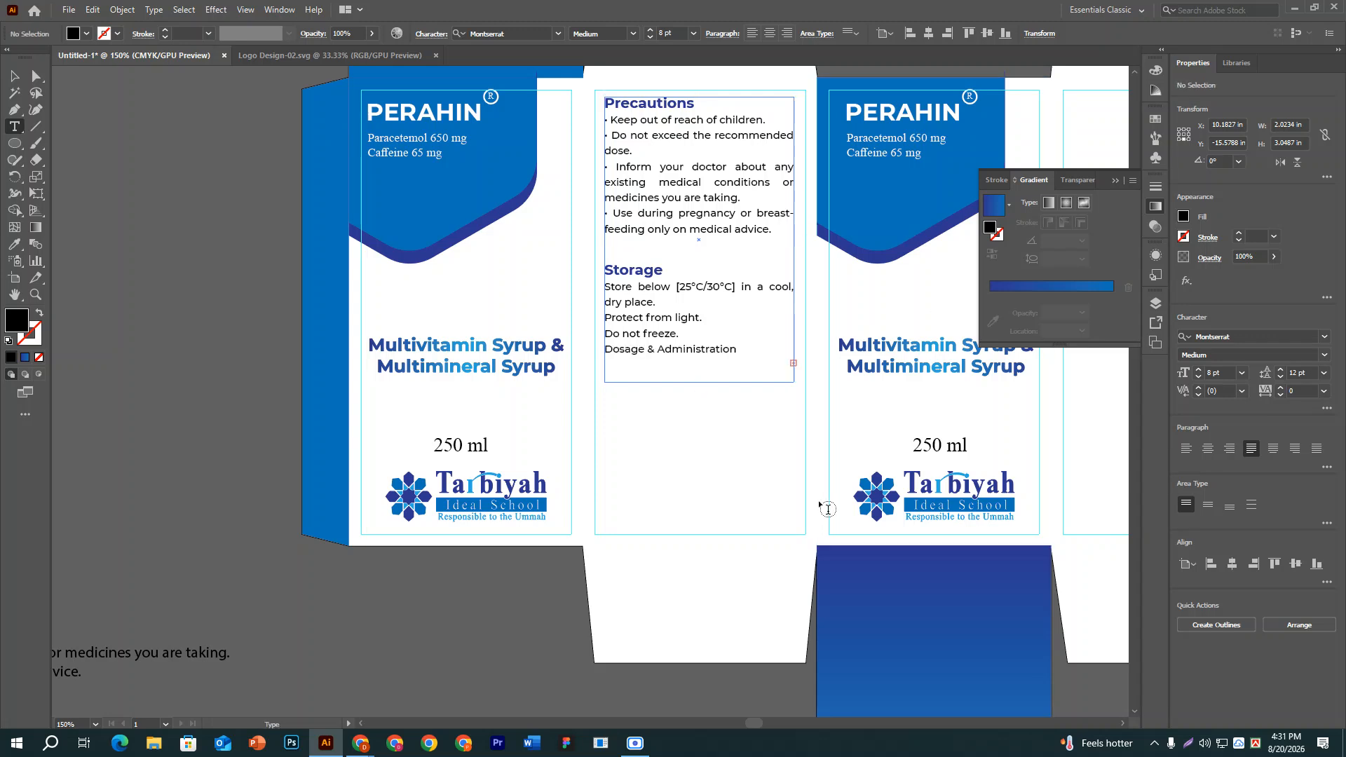
Extend the side panel's text frame downward to about 4.13 in high and add a blank line above Dosage & Administration.
click(14, 75)
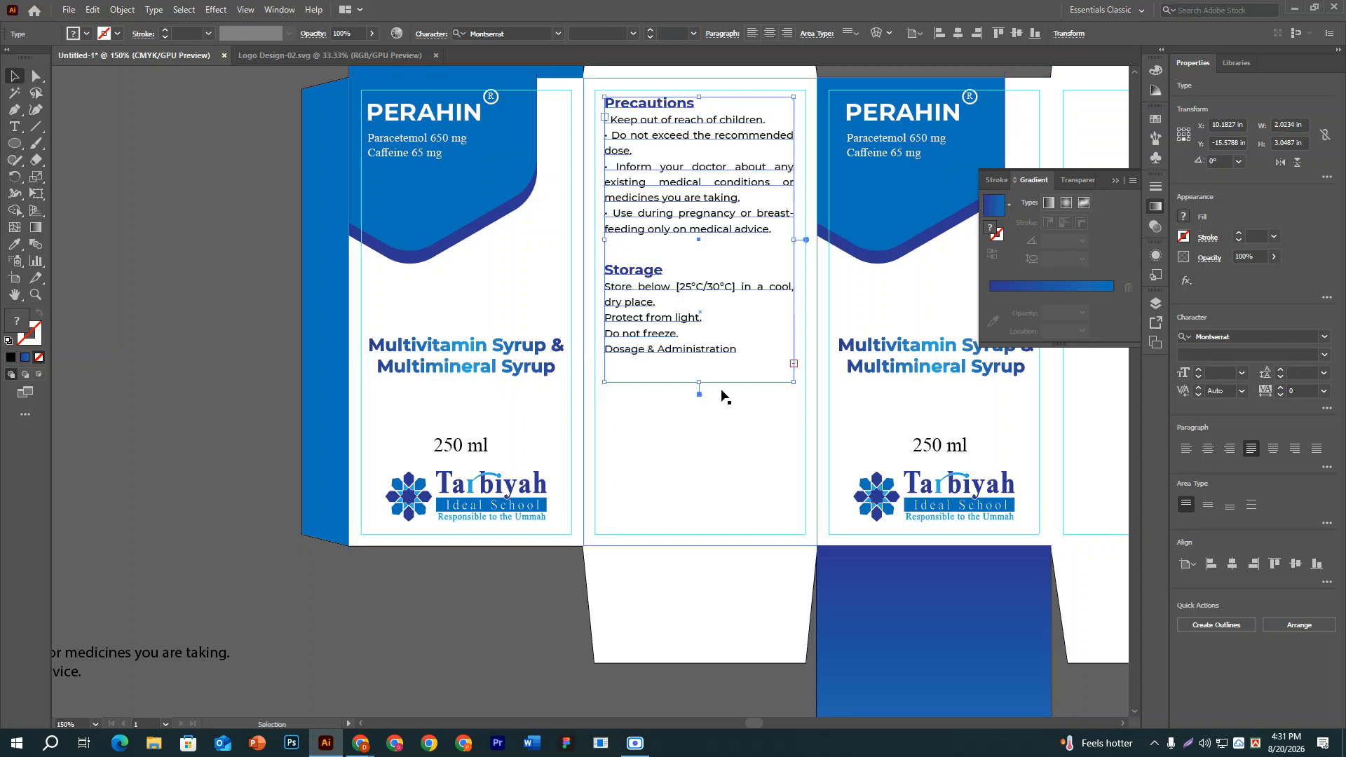
drag(699, 382, 699, 483)
click(14, 126)
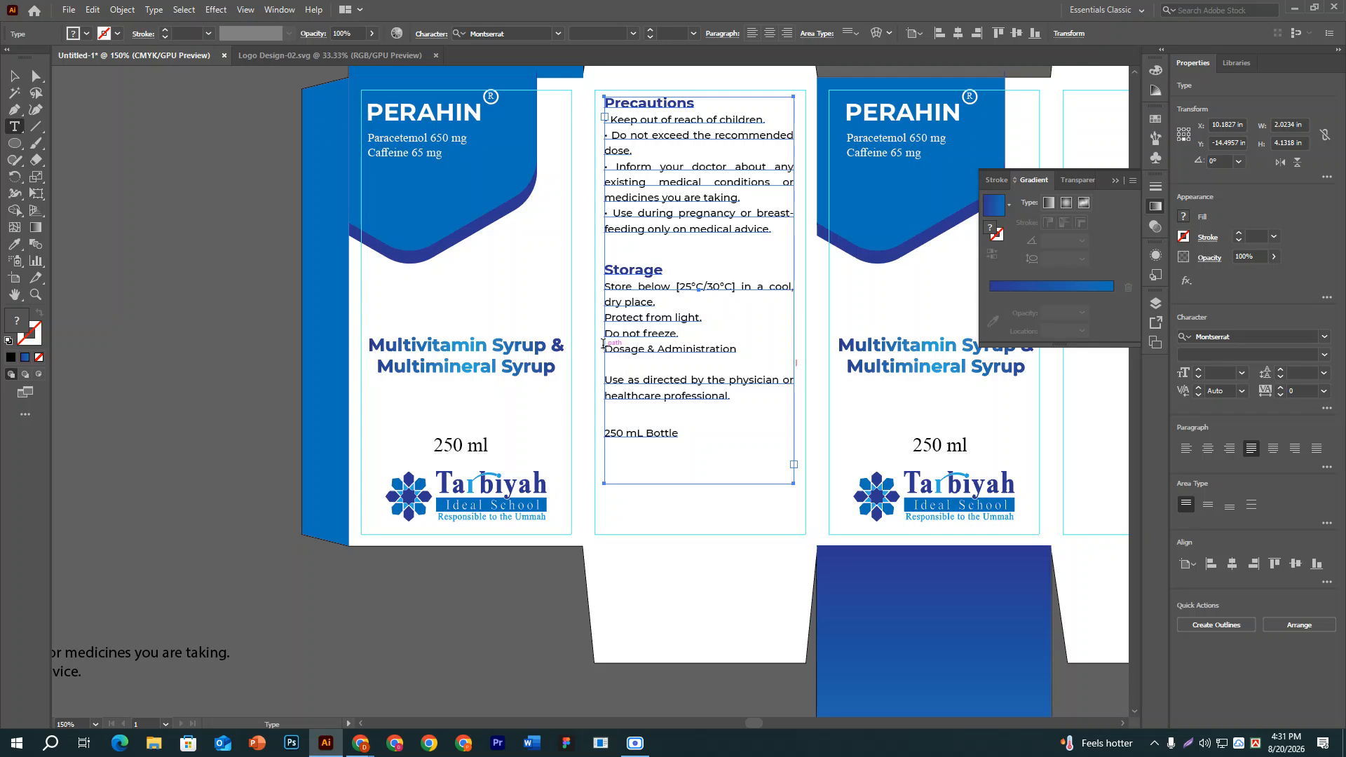
click(729, 419)
key(Return)
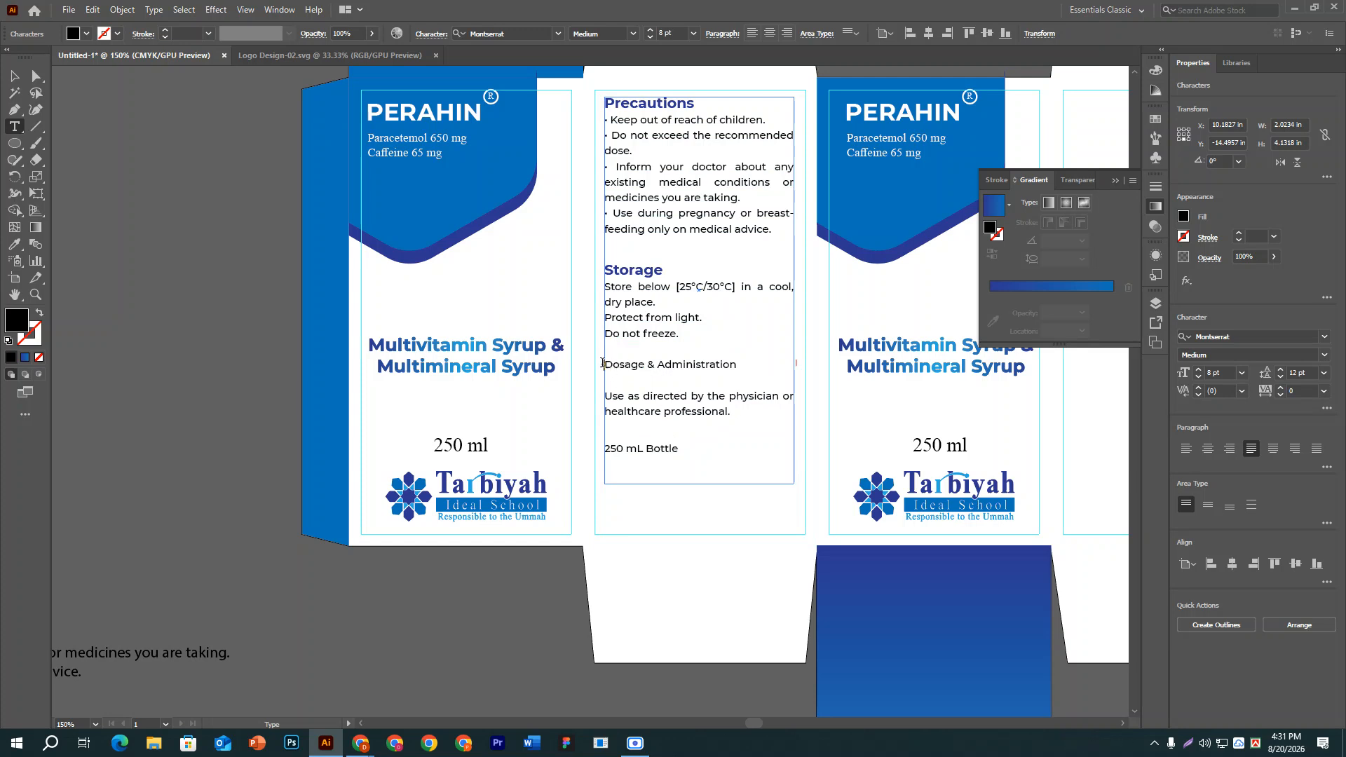
Match the Dosage & Administration heading to the blue bold Precautions heading style with the Eyedropper.
drag(603, 362, 739, 364)
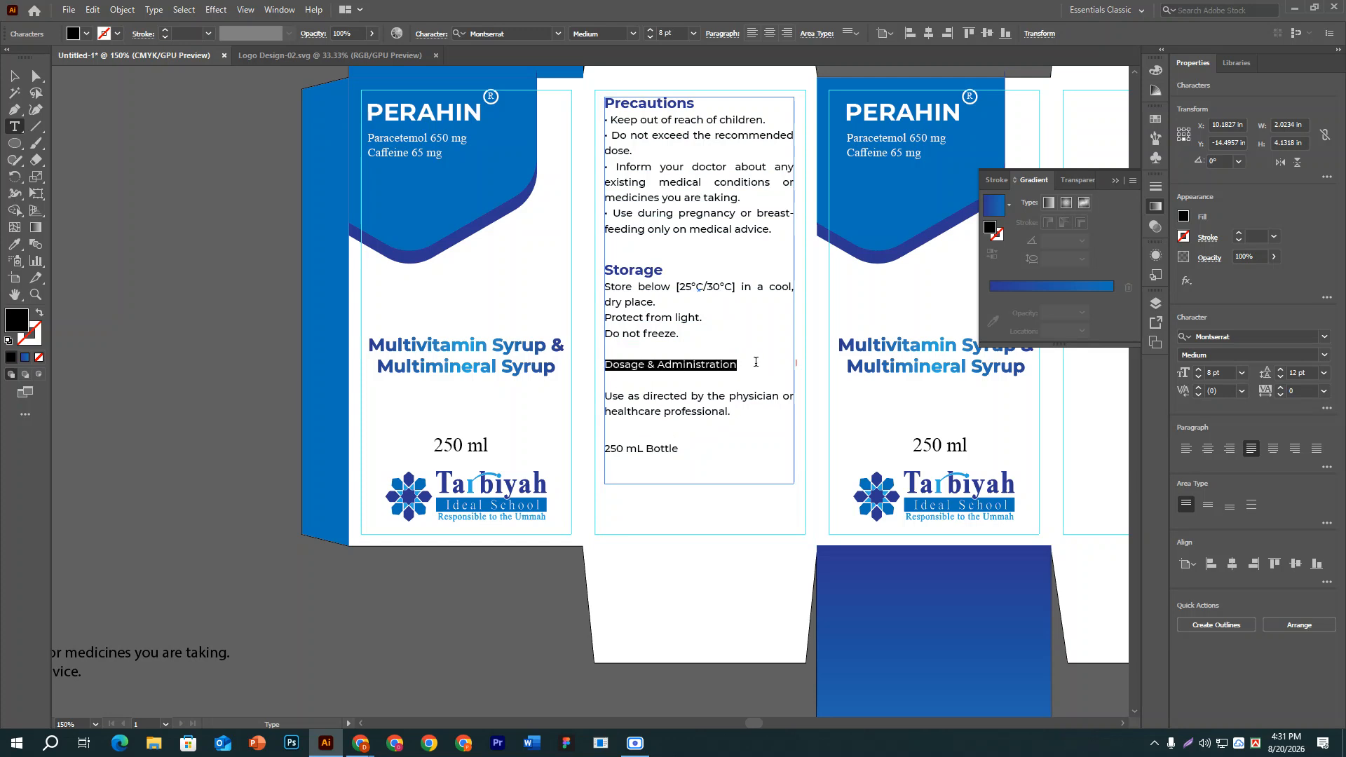
click(15, 244)
click(667, 99)
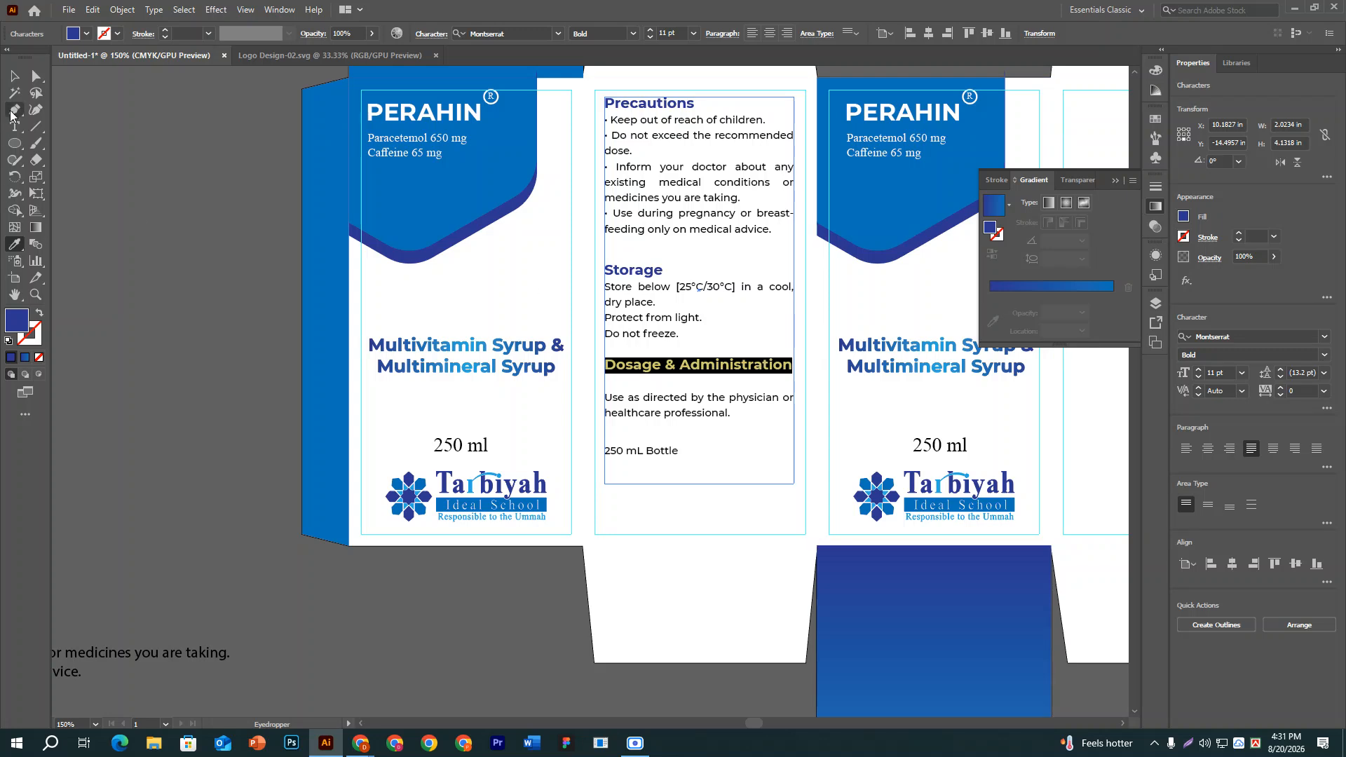
click(14, 76)
click(122, 312)
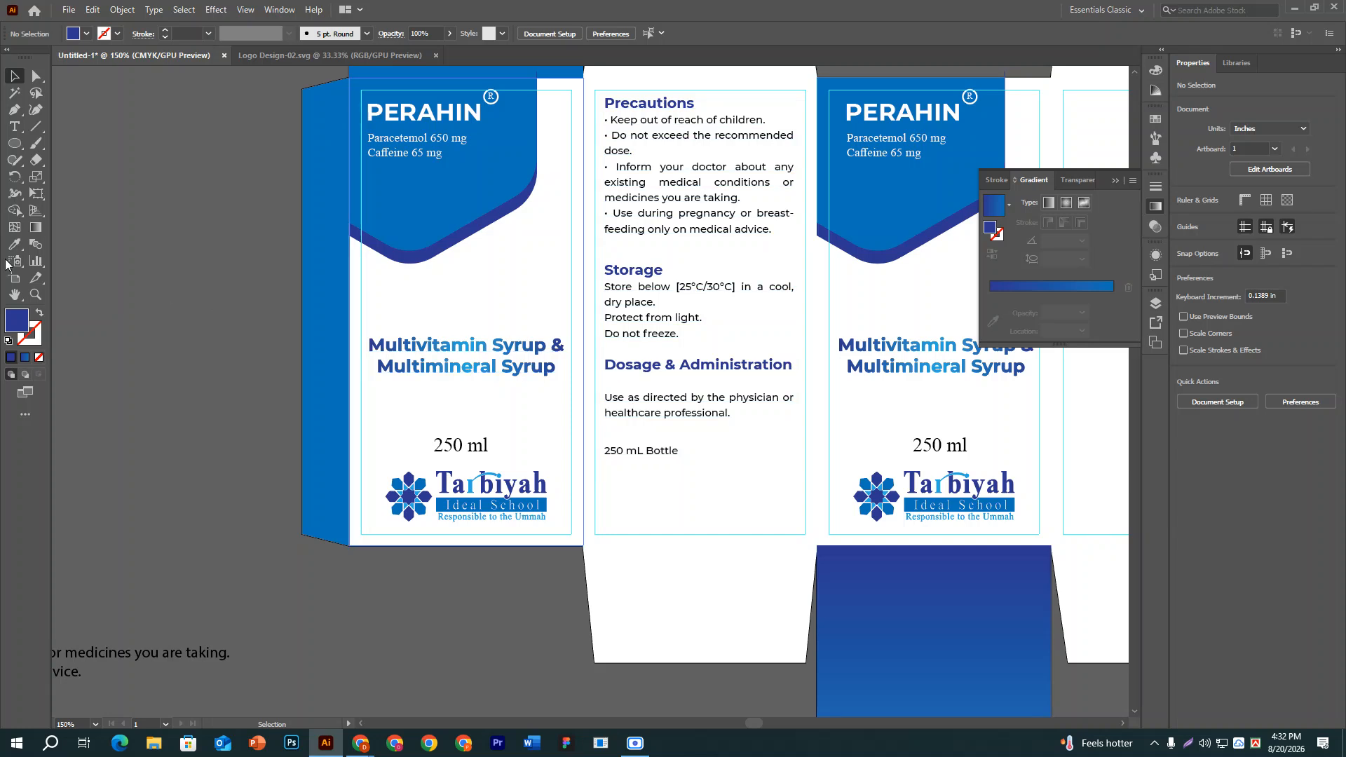
Remove the blank line between the Dosage & Administration heading and its paragraph.
key(t)
click(607, 401)
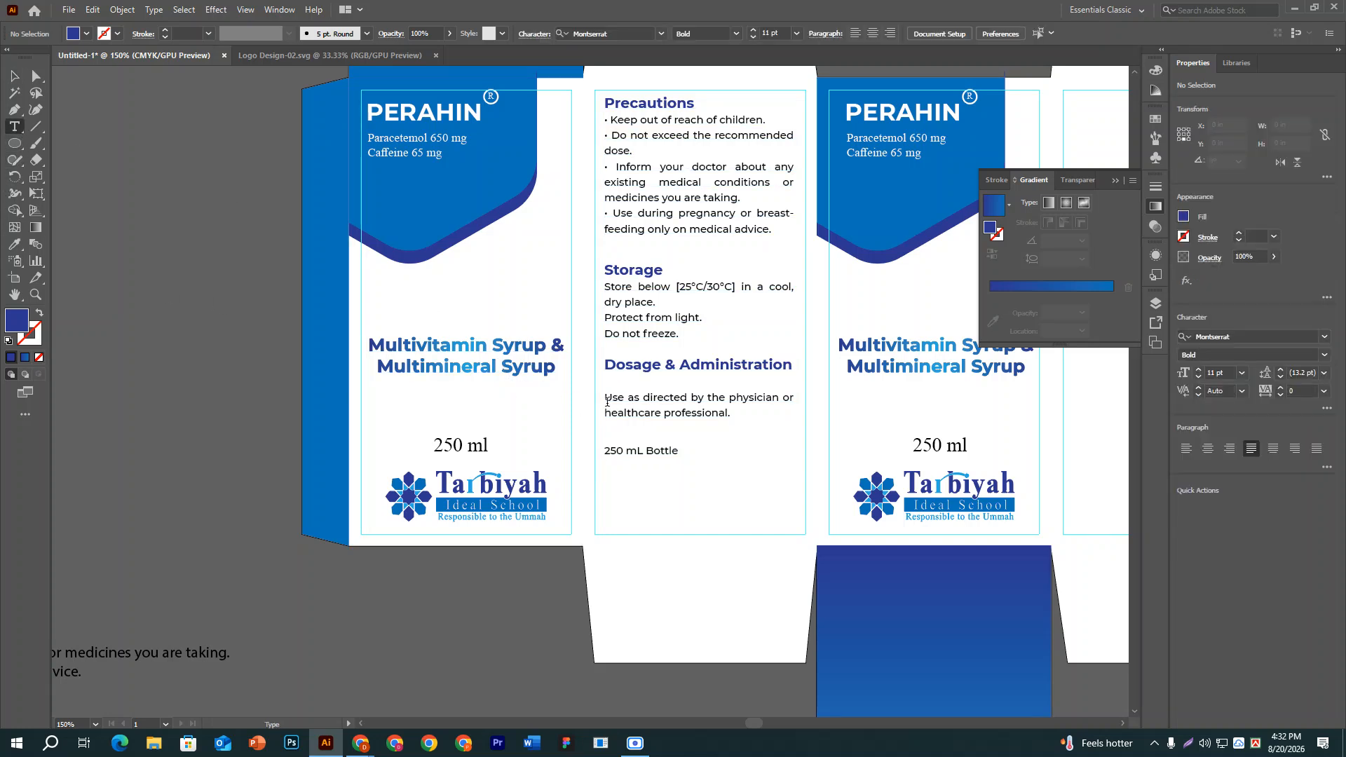
key(BackSpace)
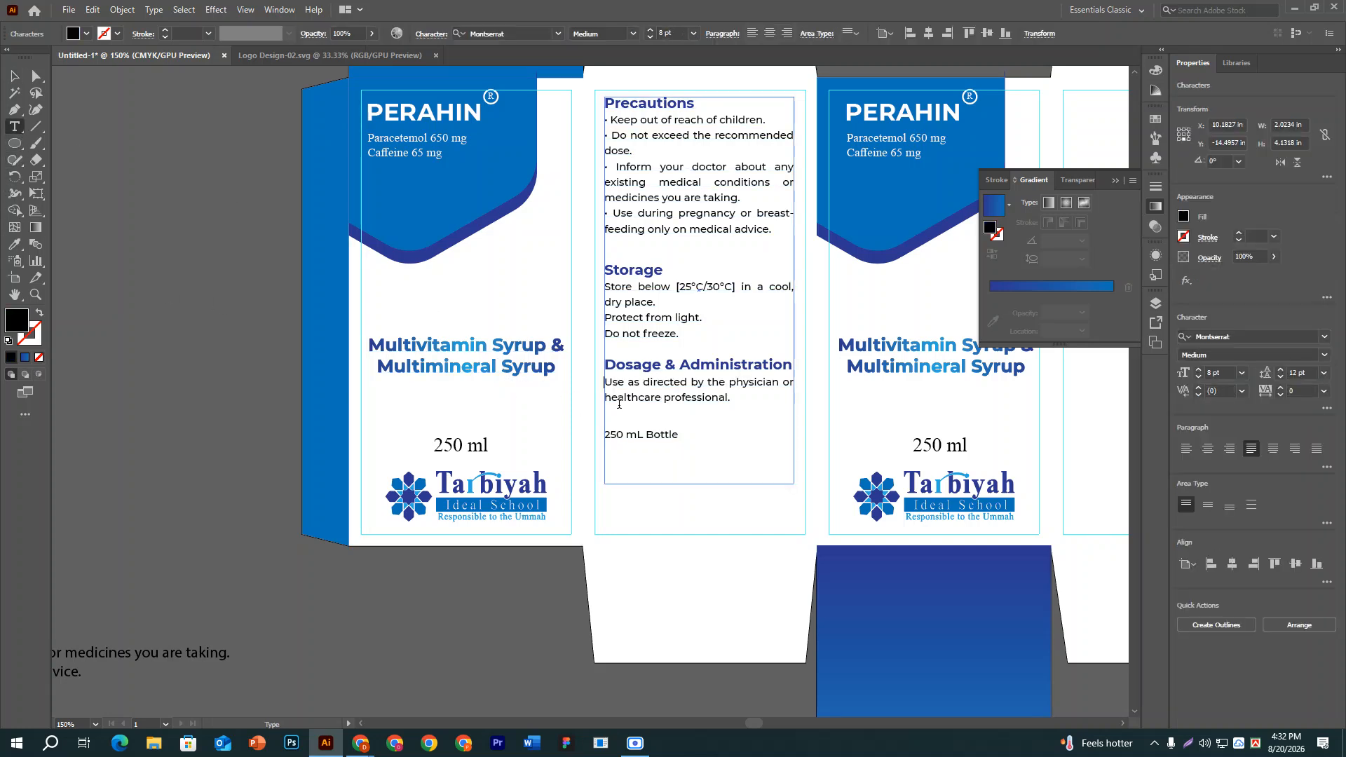
drag(604, 383, 775, 415)
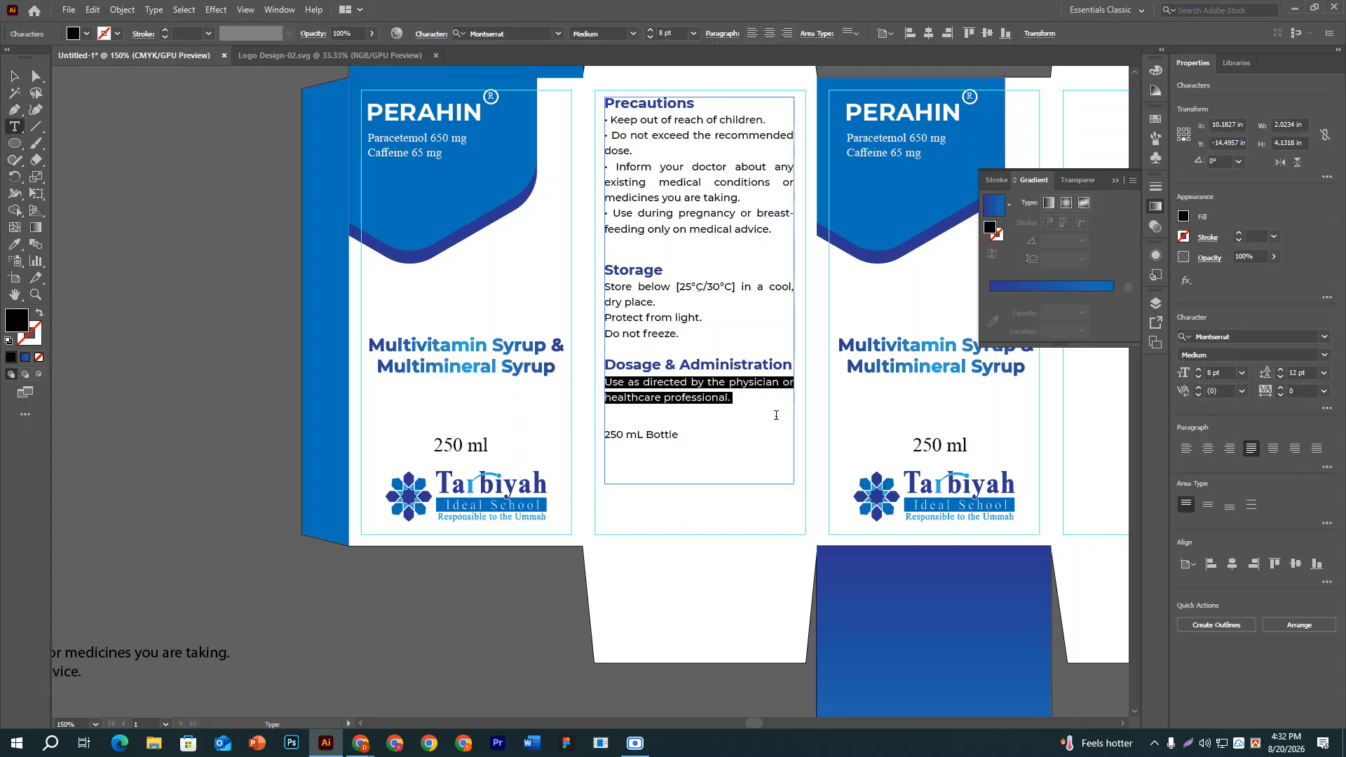
click(15, 244)
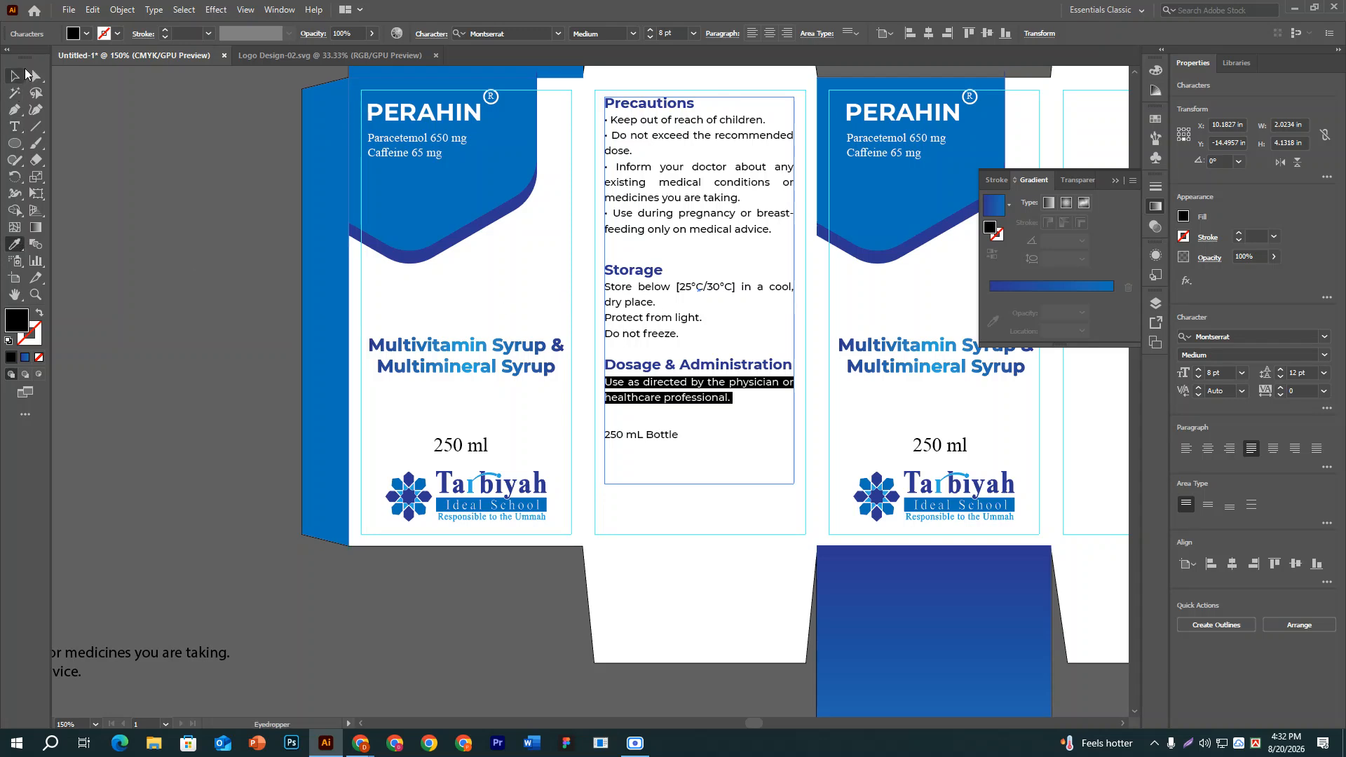
click(20, 74)
click(144, 146)
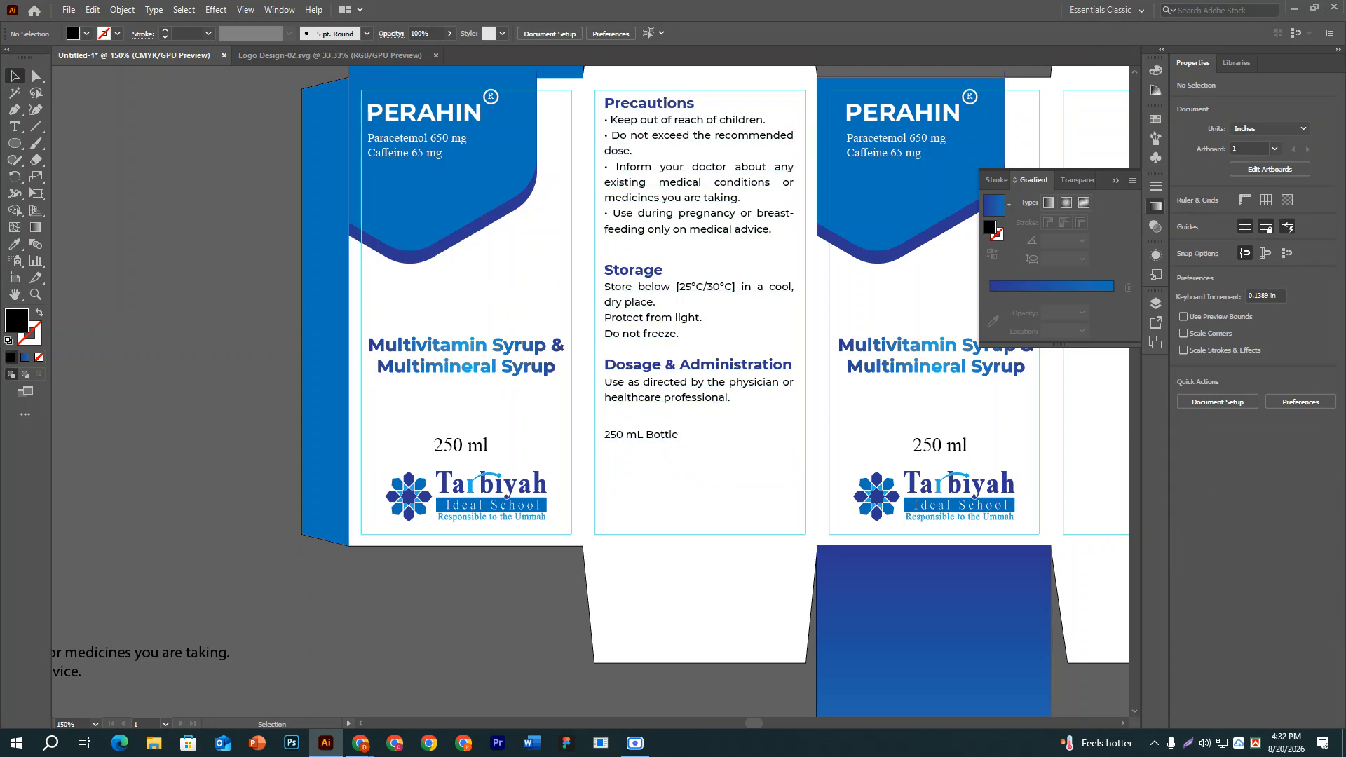
Switch to ChatGPT to review the back panel copy for the syrup box and return to Illustrator.
mouse_move(360, 743)
click(208, 673)
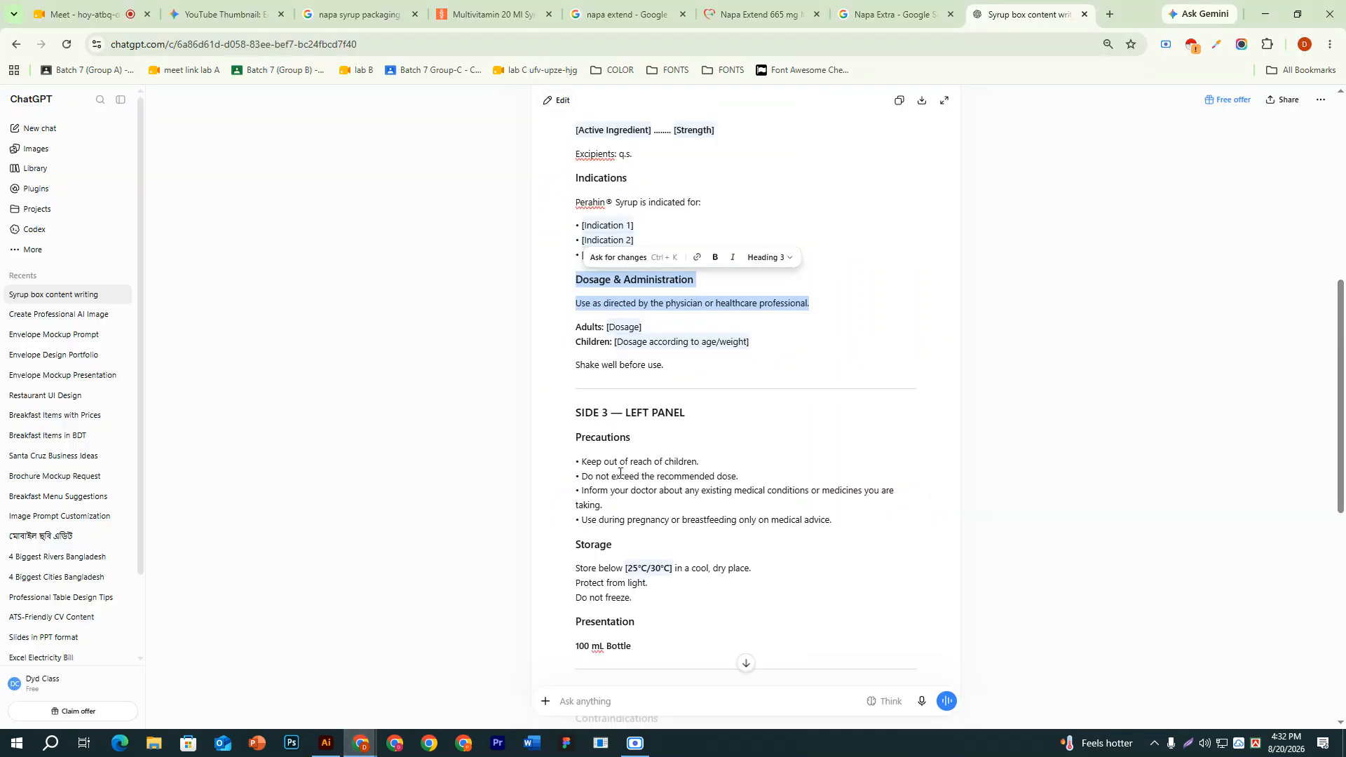
scroll(619, 473, up, 2)
scroll(620, 473, down, 1)
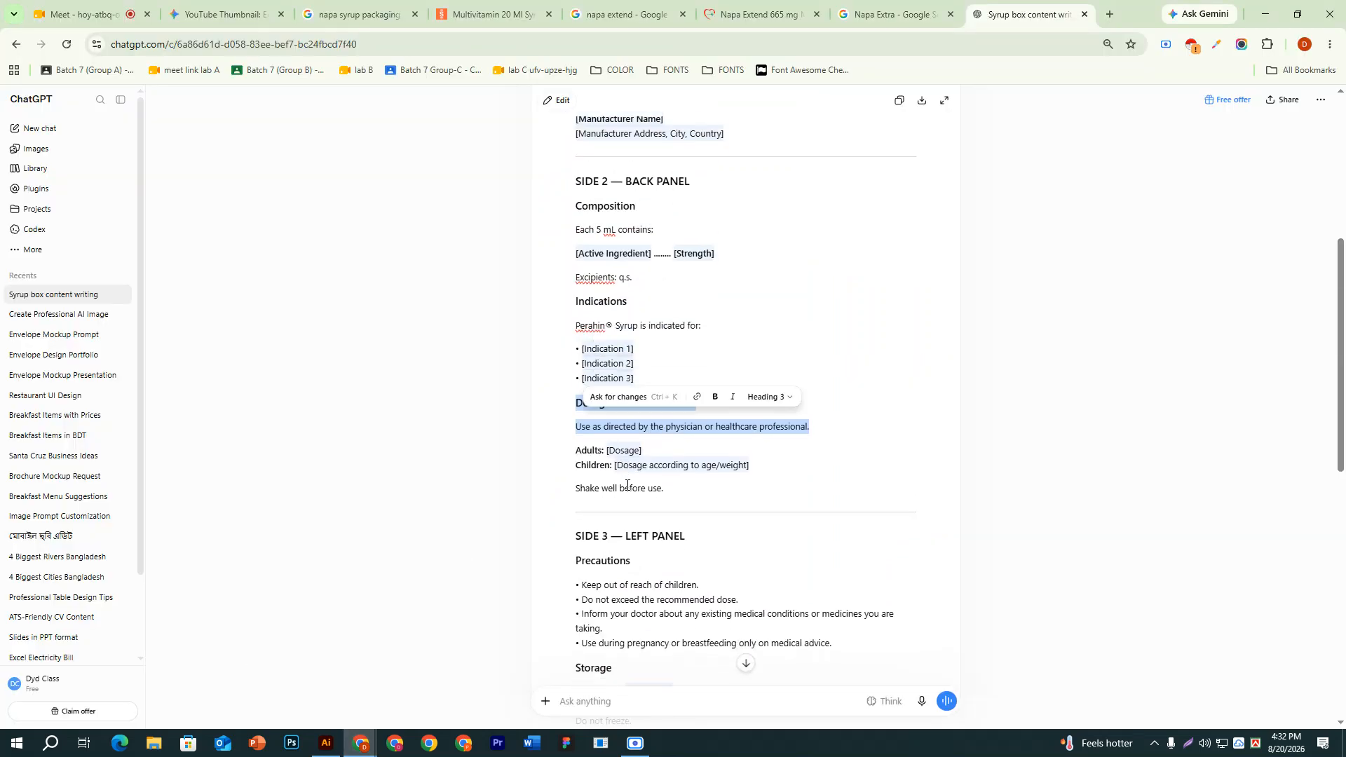
scroll(626, 486, up, 2)
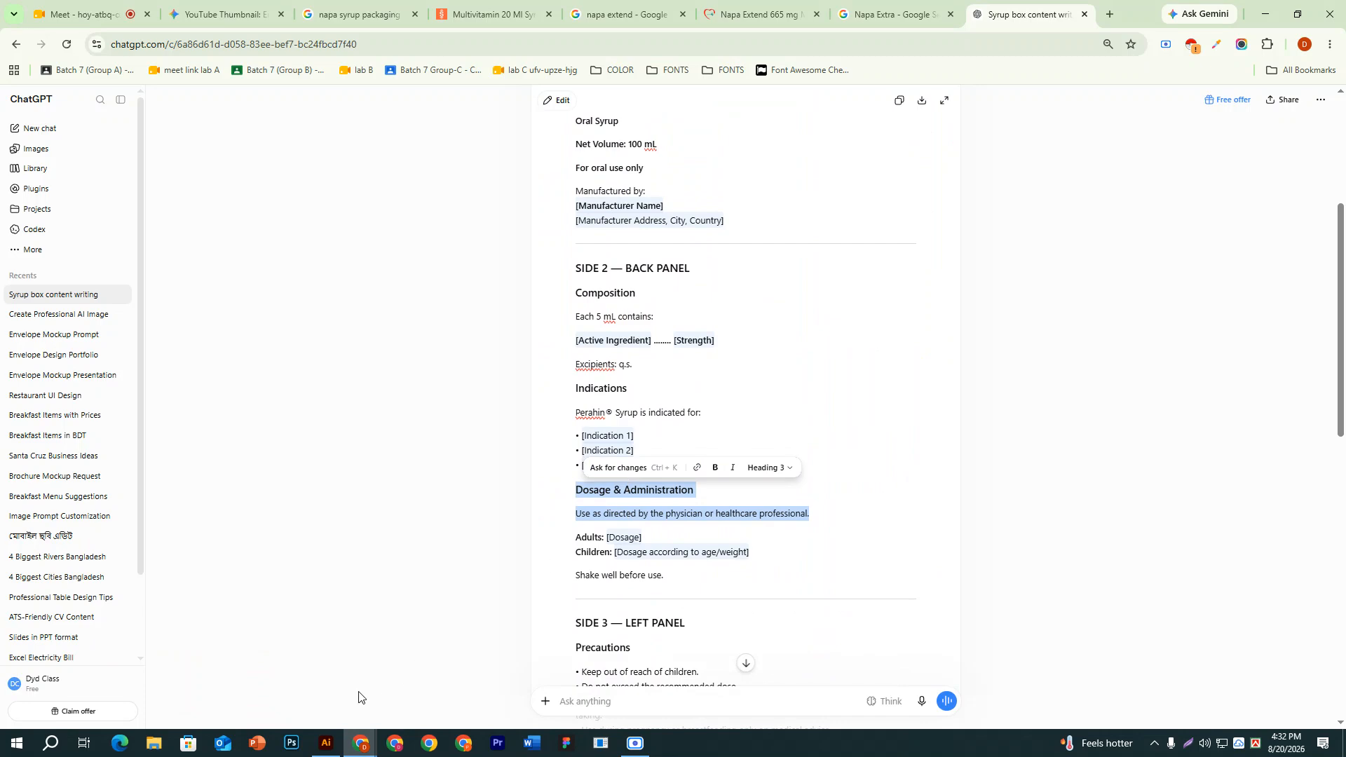
click(326, 743)
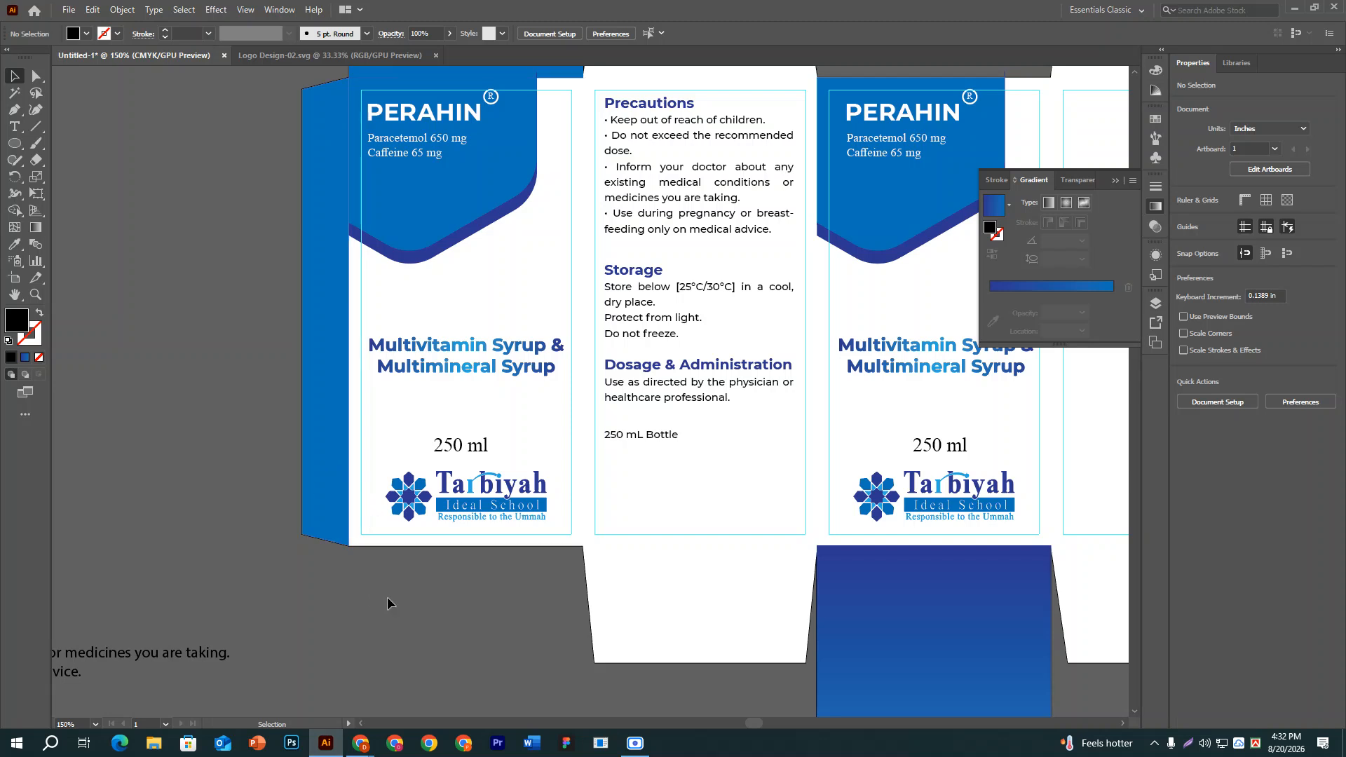
Copy and remove the "250 mL Bottle" line from the side panel text, and shorten its frame to about 3.34 in high.
click(14, 126)
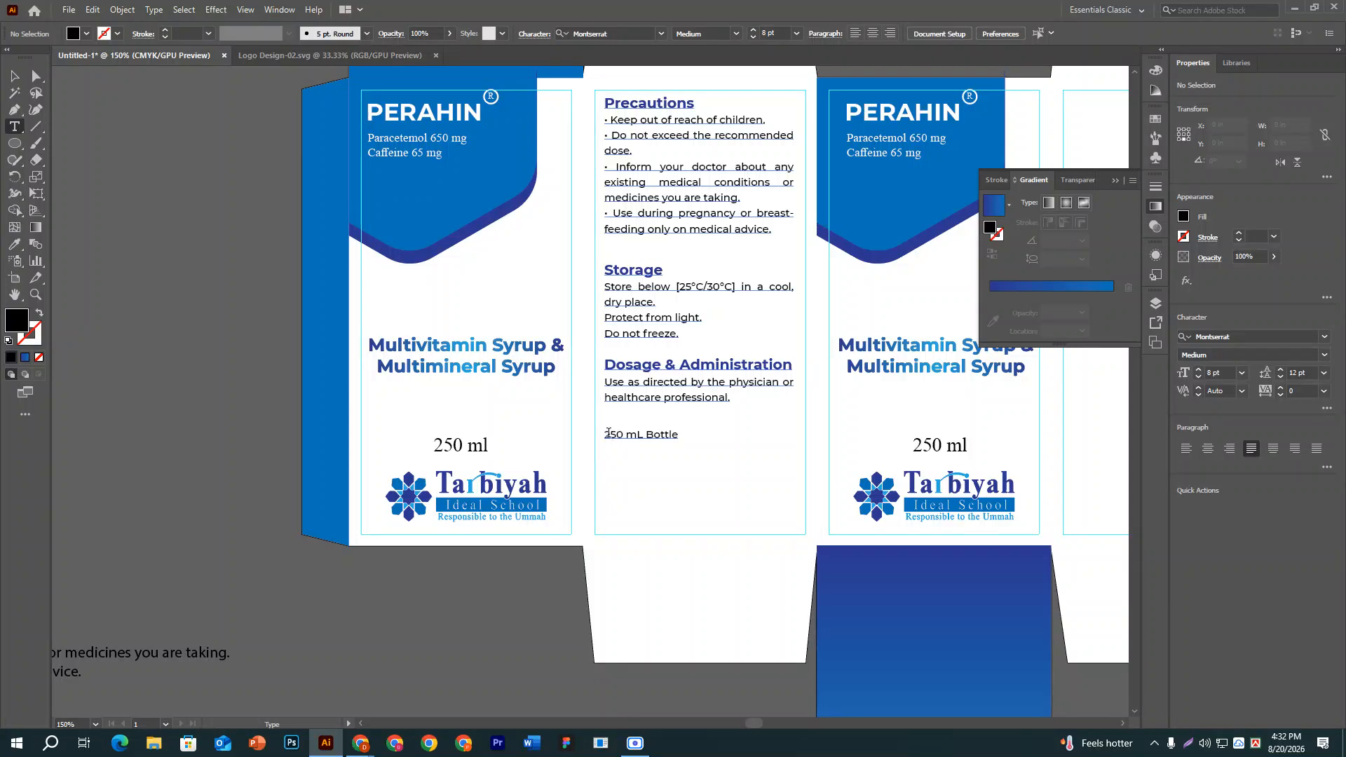
drag(608, 432, 688, 433)
key(ctrl+c)
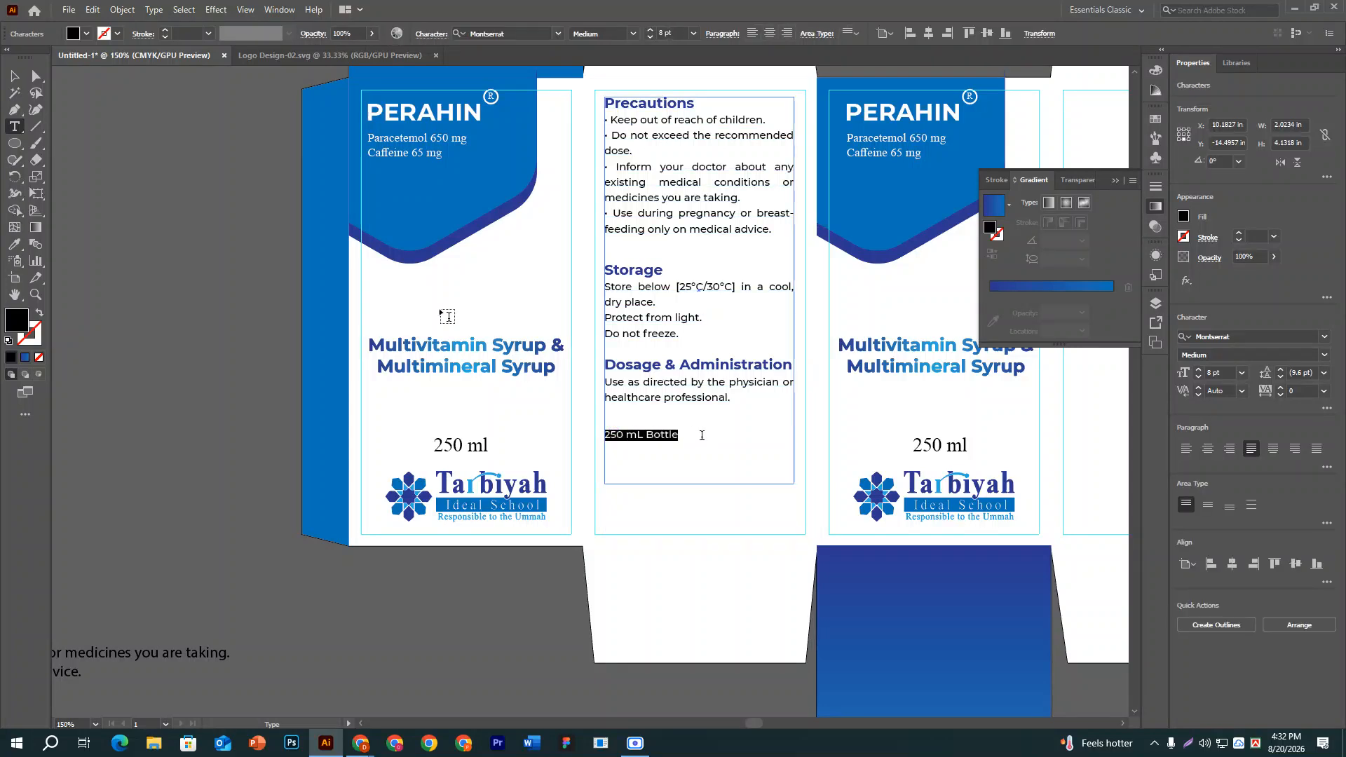
key(BackSpace)
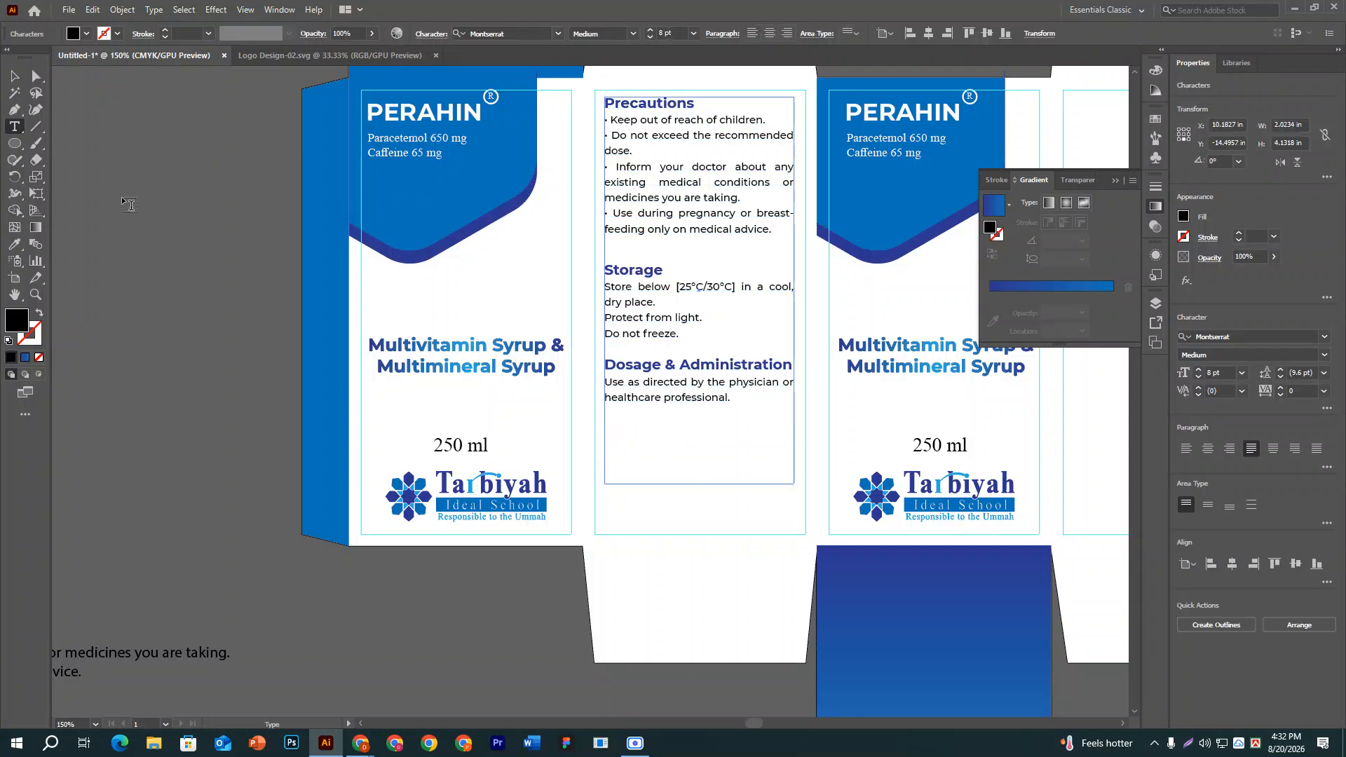
click(17, 72)
drag(700, 483, 701, 409)
Try placing "250 mL Bottle" as a separate text object beneath the dosage paragraph, and delete it.
click(14, 126)
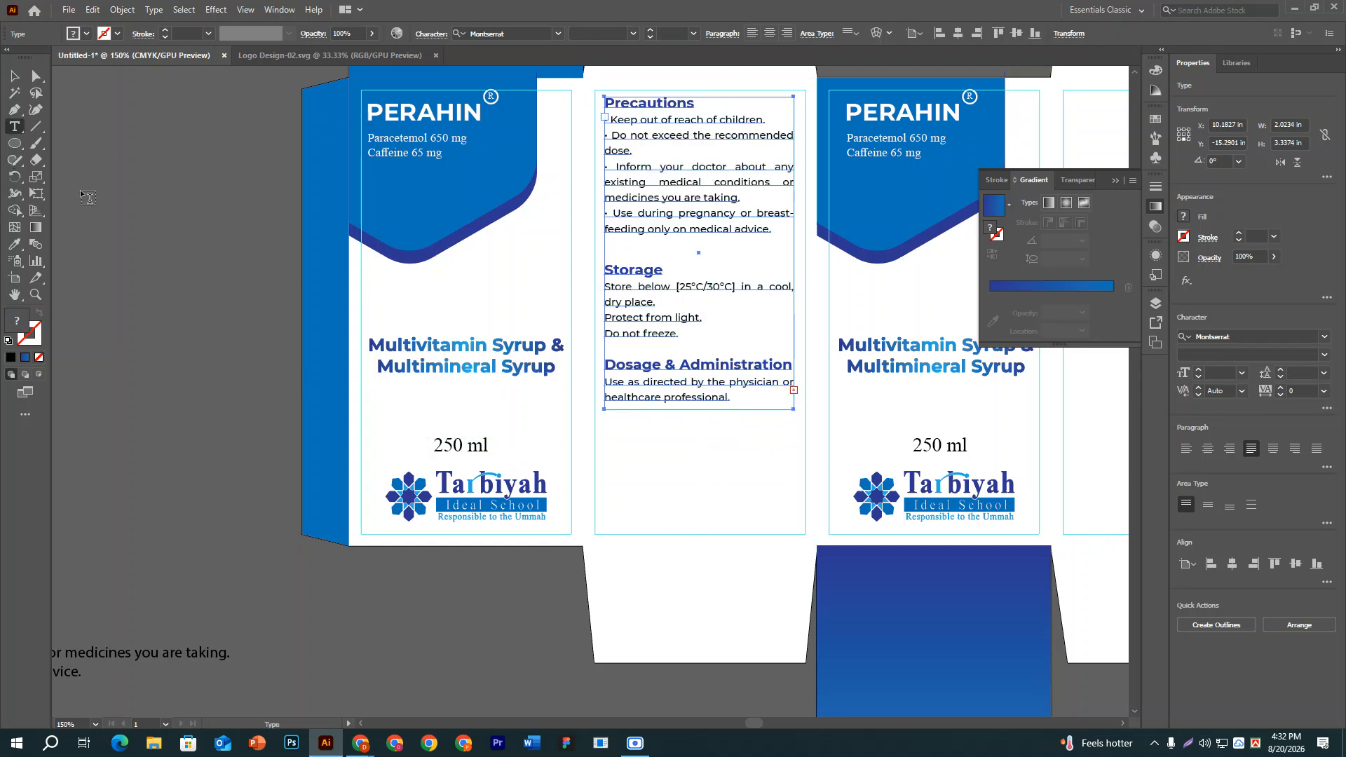
click(124, 195)
key(ctrl+v)
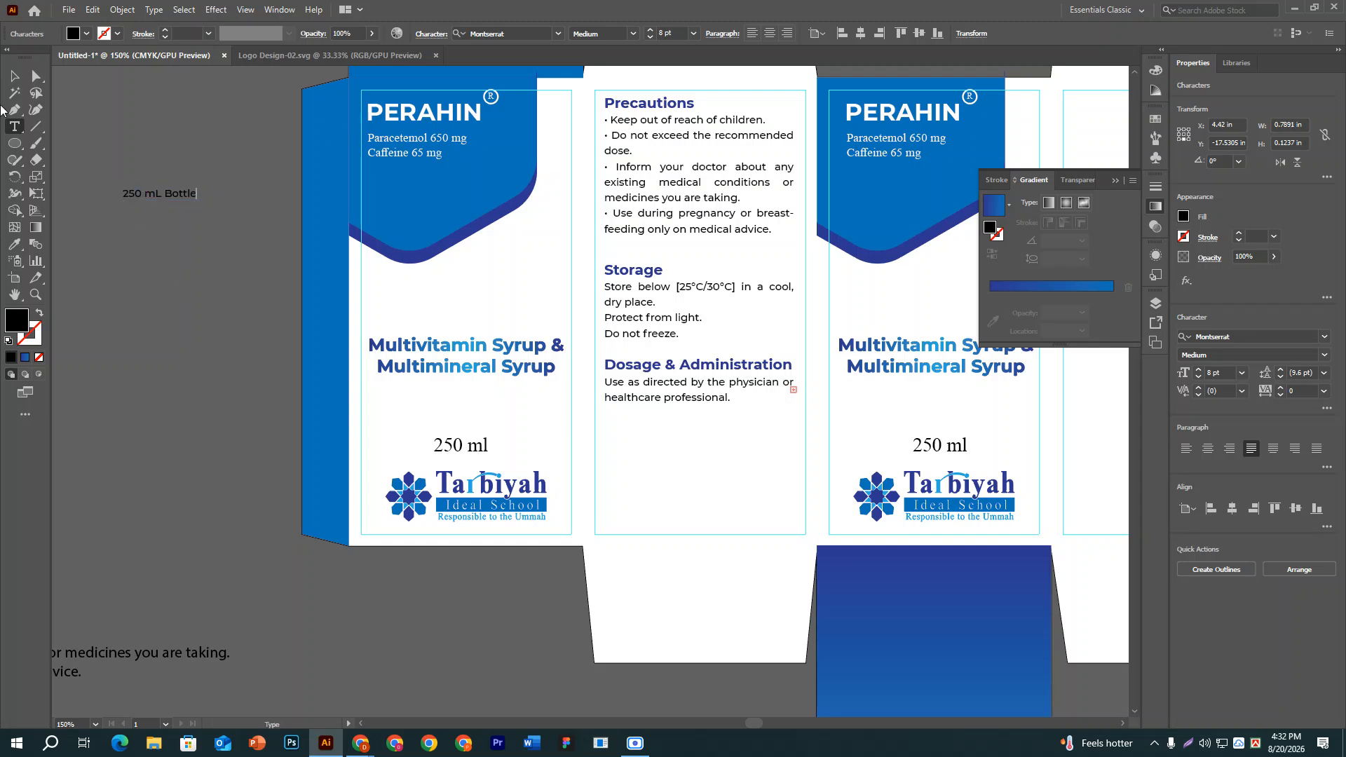
click(14, 75)
drag(194, 204, 662, 421)
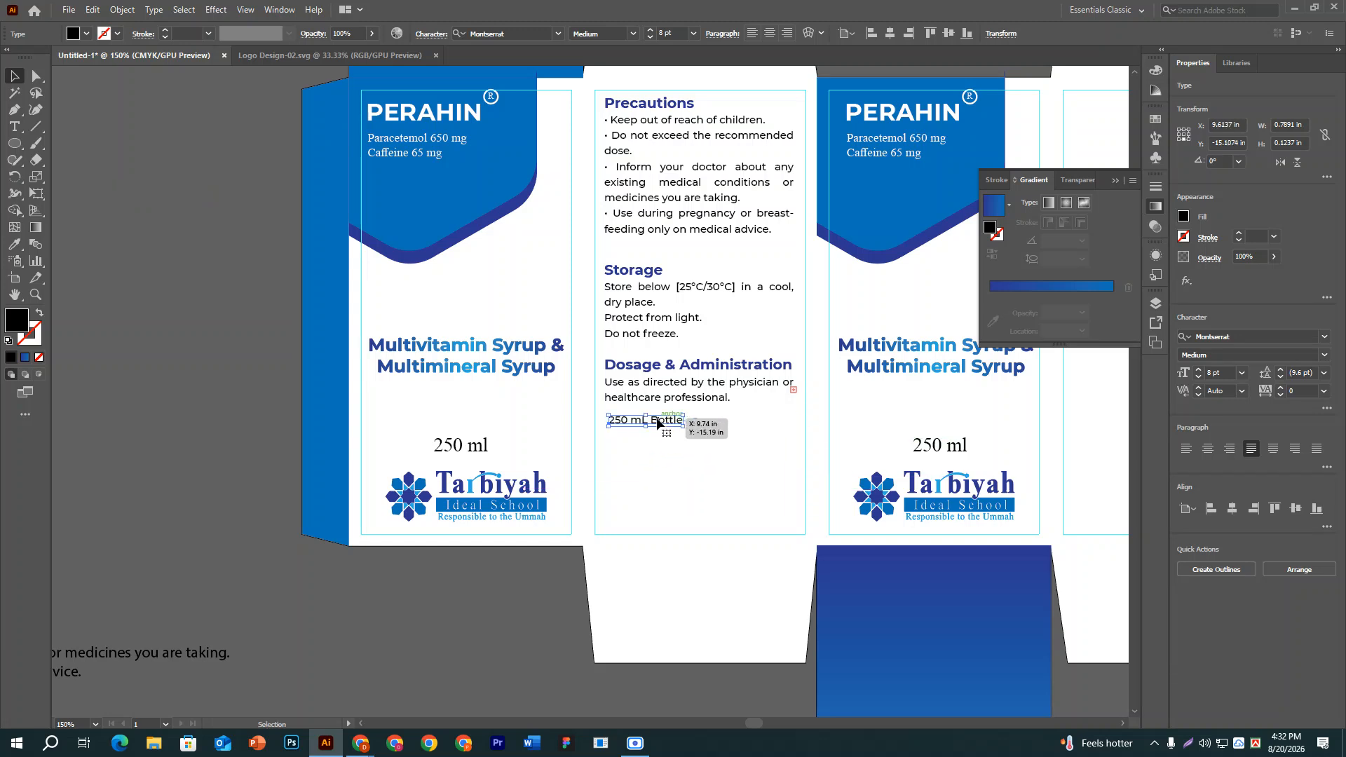
key(Delete)
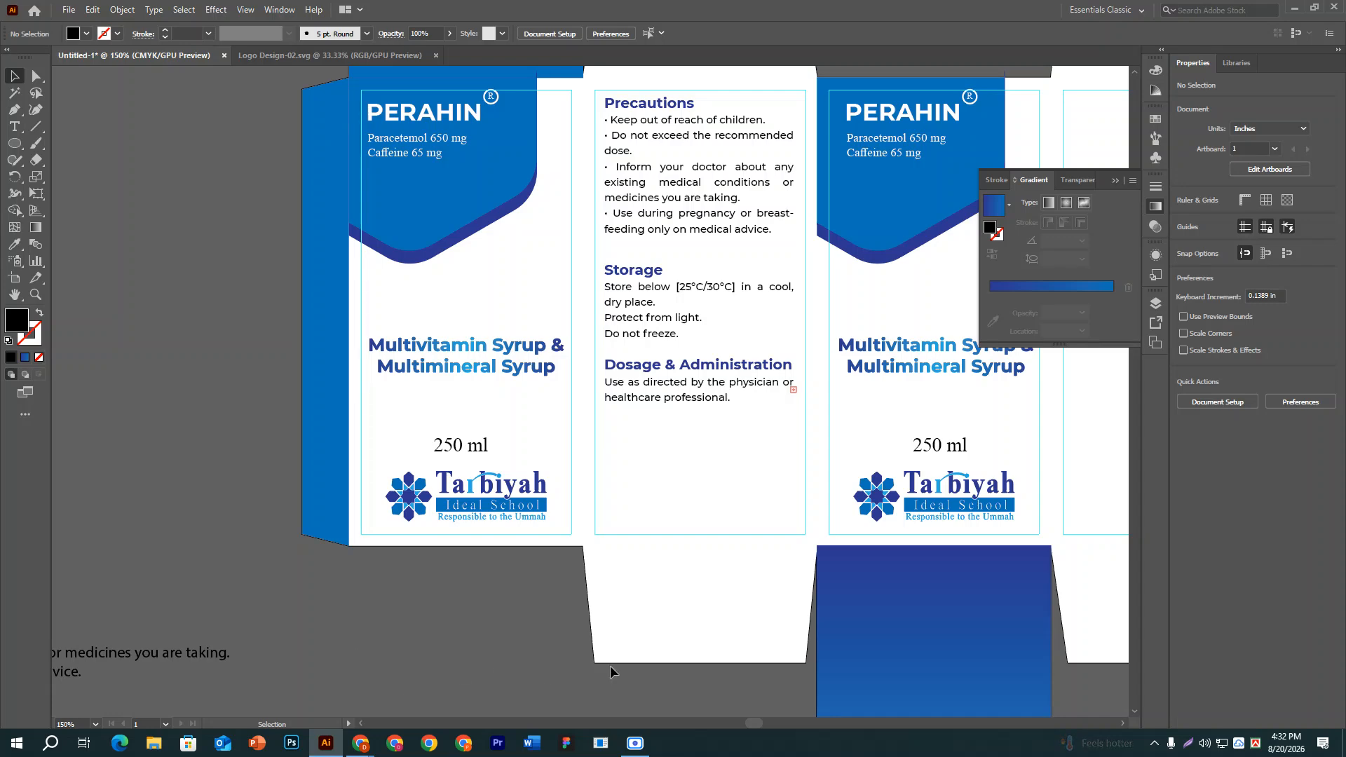
Extend the side panel's text frame slightly downward to about 3.48 in high.
drag(824, 600, 573, 646)
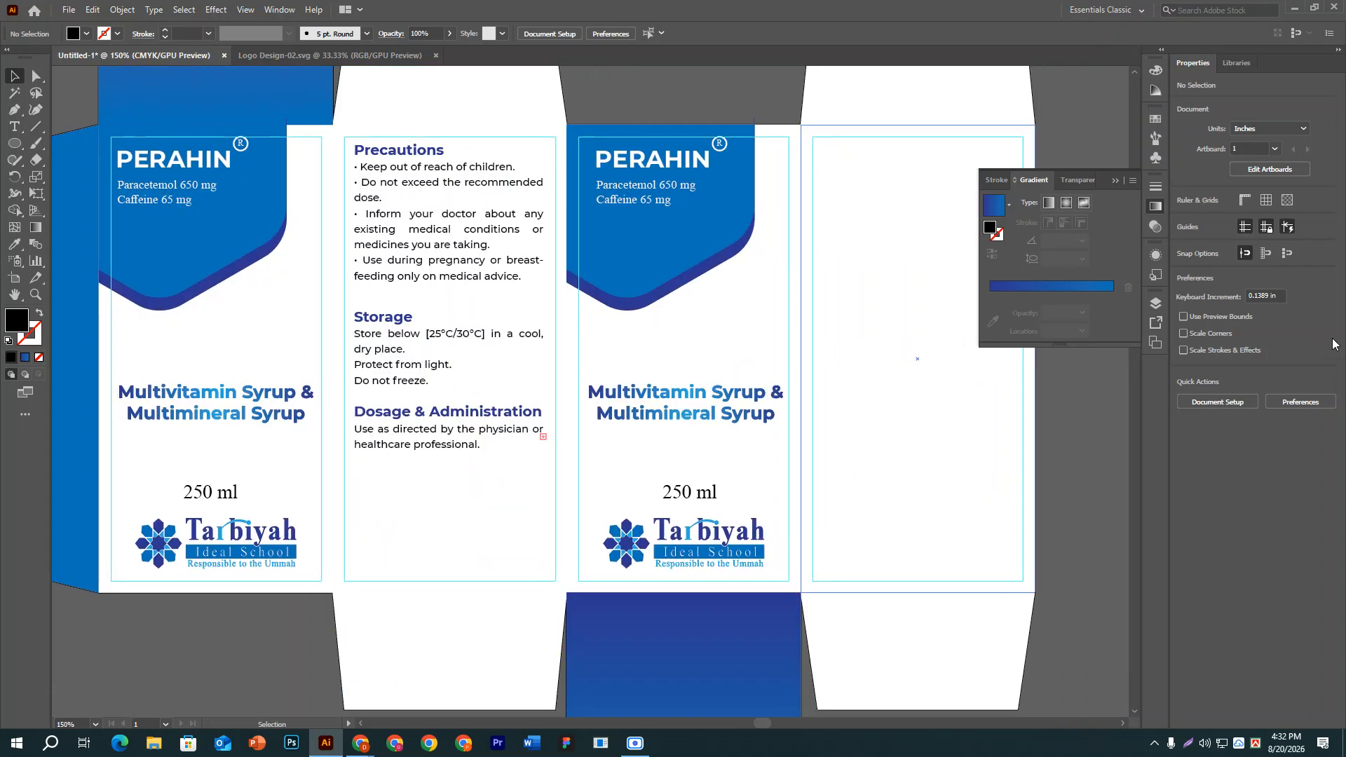
key(ctrl+minus)
key(ctrl+minus)
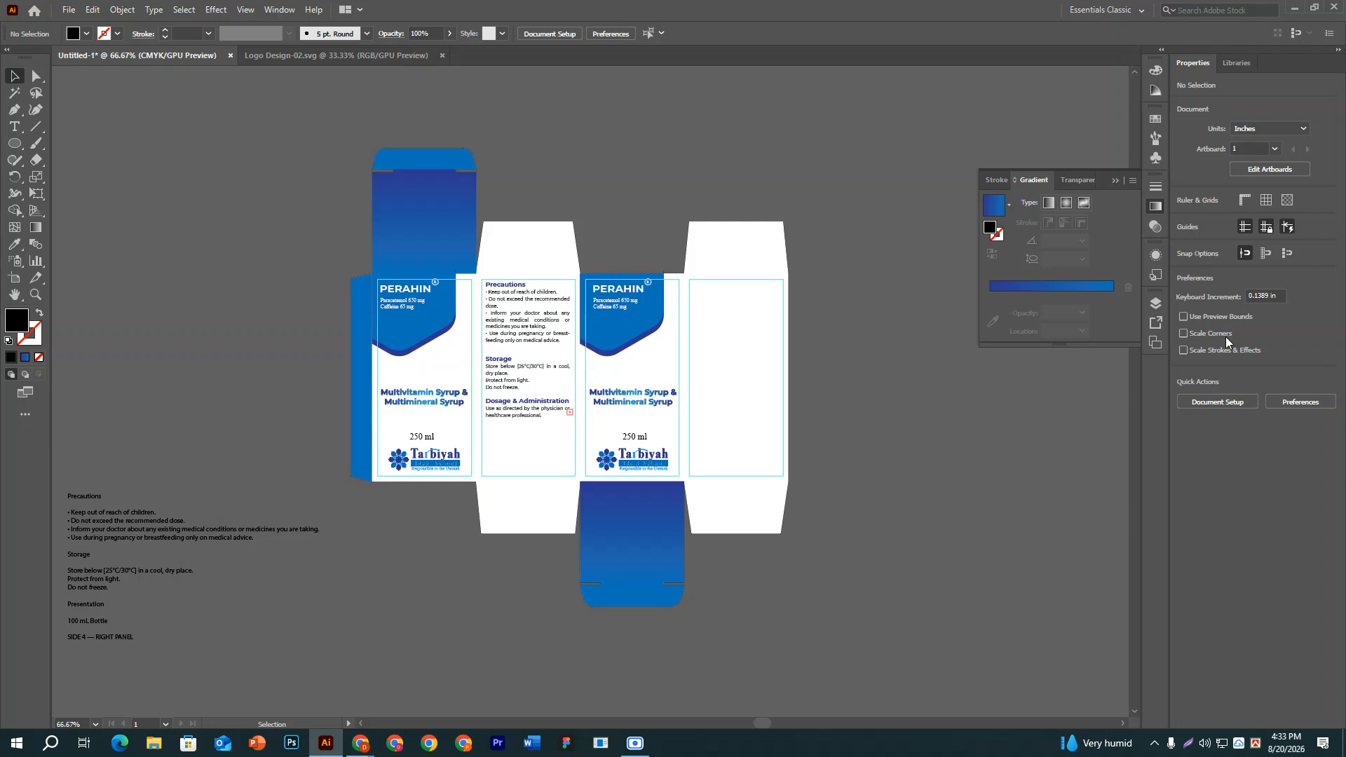
click(524, 417)
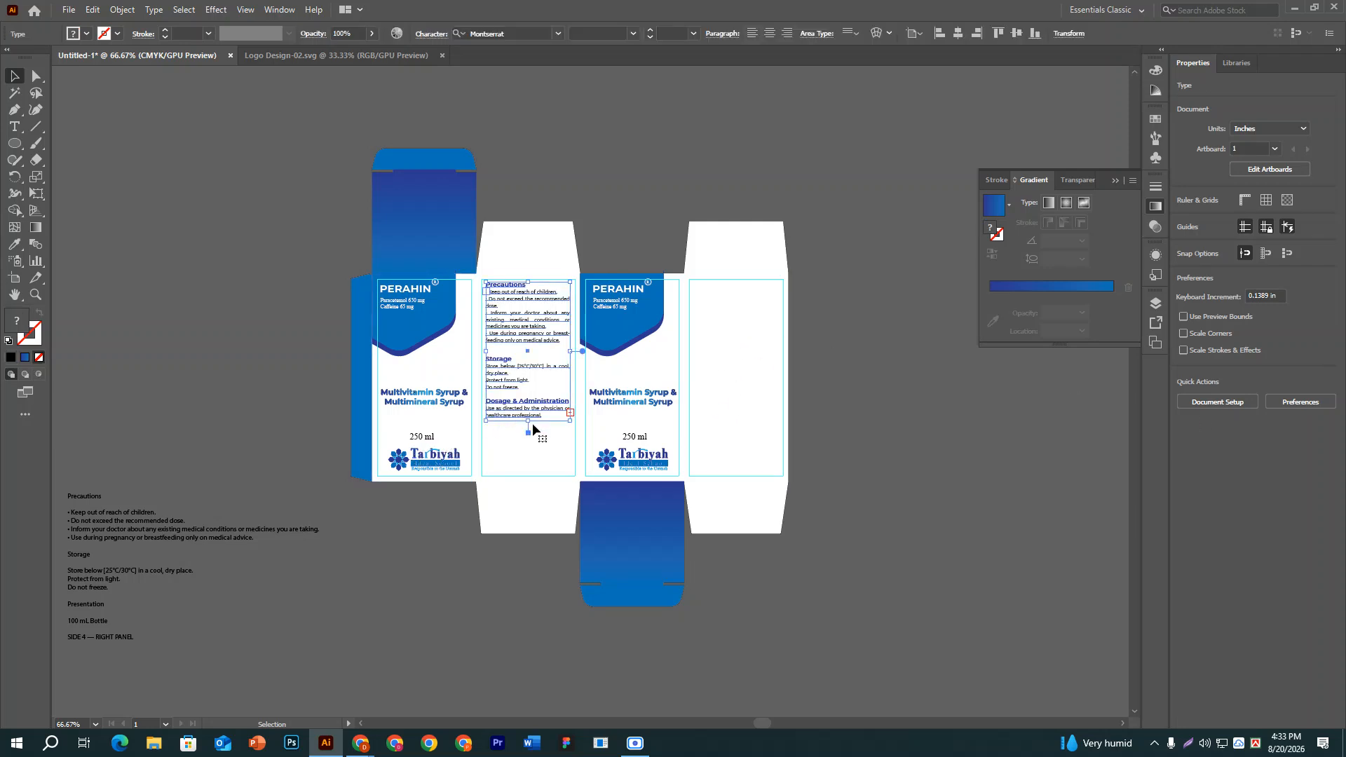
mouse_move(529, 421)
mouse_down()
mouse_move(528, 448)
mouse_move(528, 426)
mouse_up()
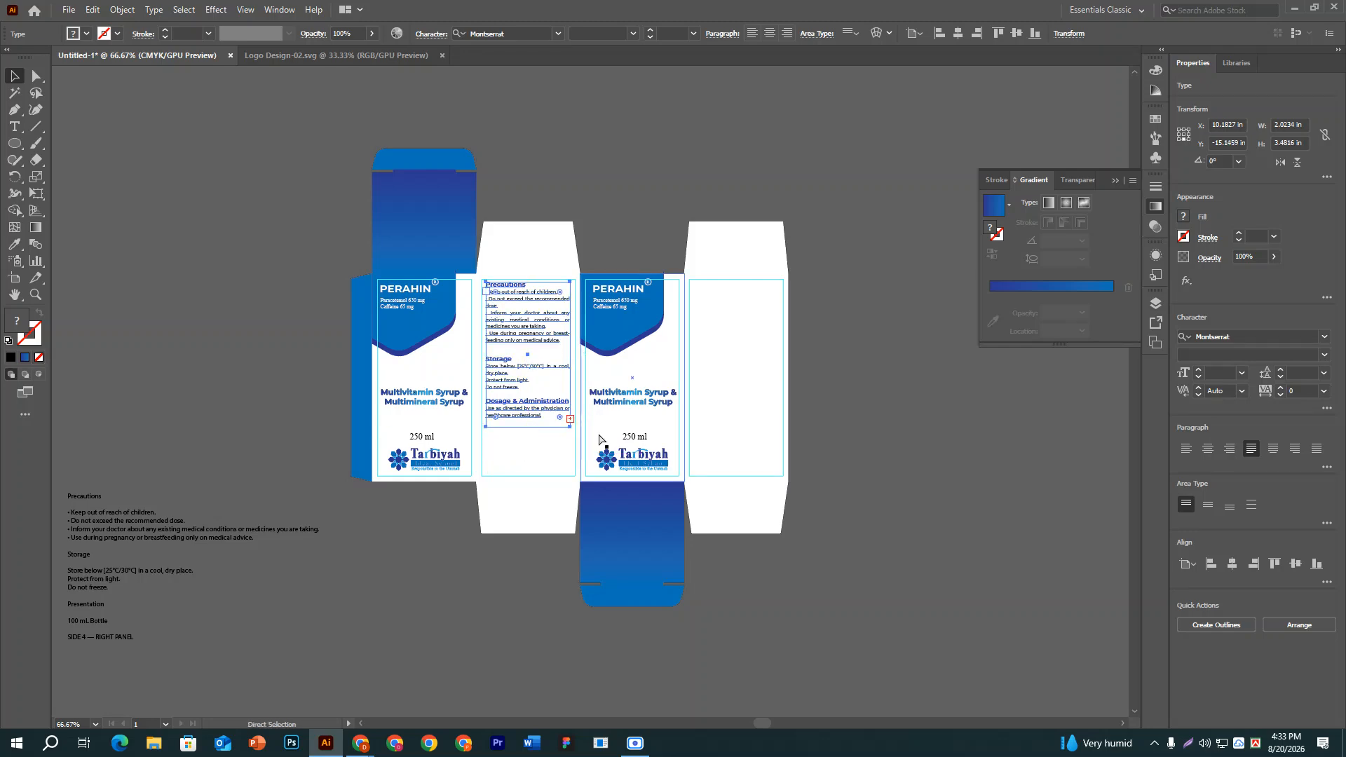
Try widening the side panel's text frame to about 2.81 in, and undo that change.
key(ctrl+equal)
key(ctrl+equal)
key(ctrl+equal)
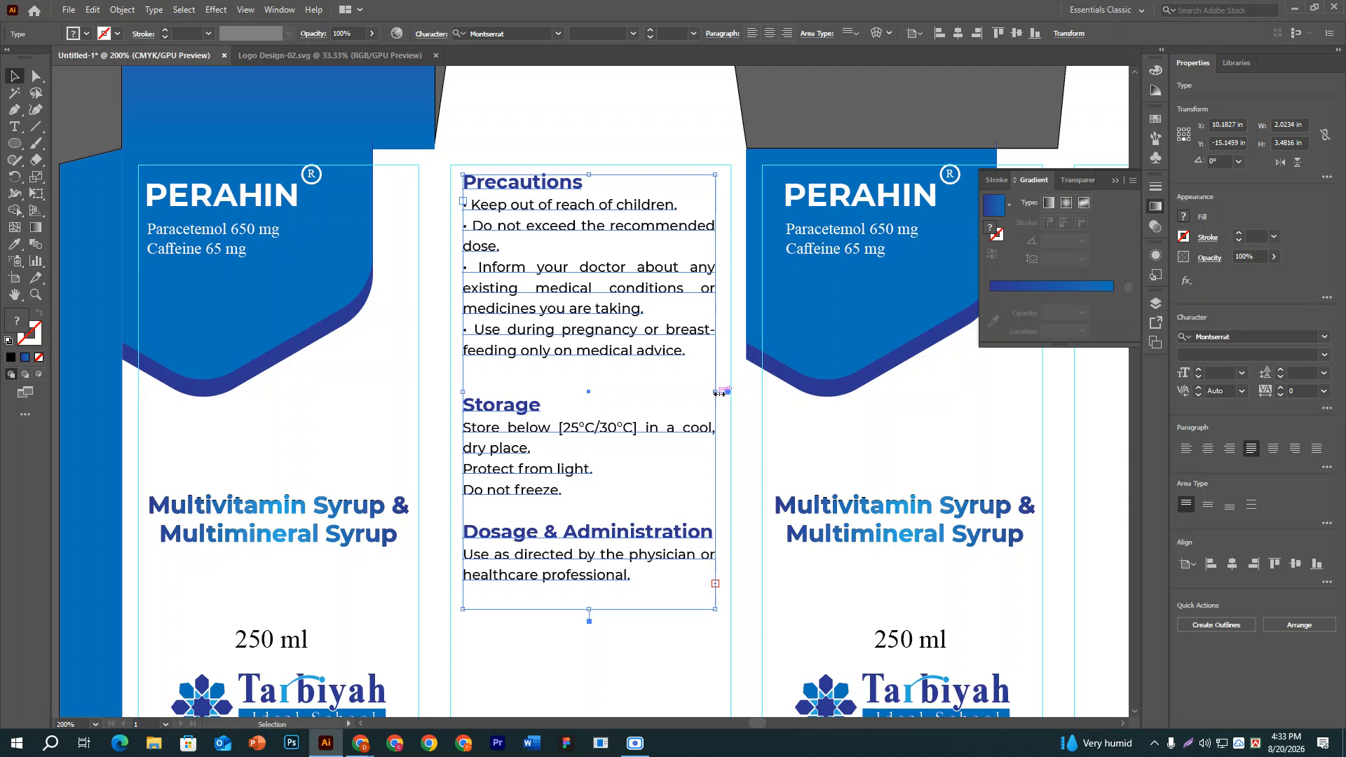
drag(719, 394, 814, 392)
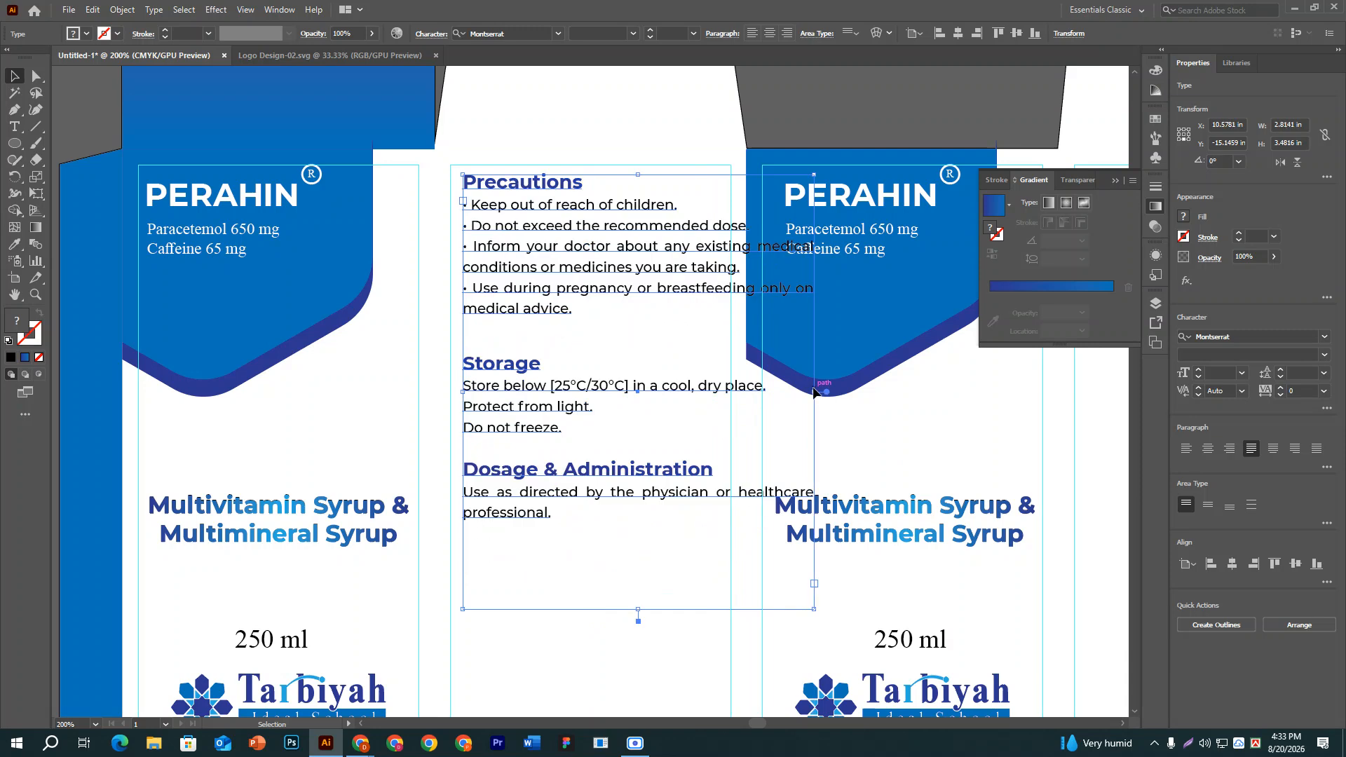
key(ctrl+z)
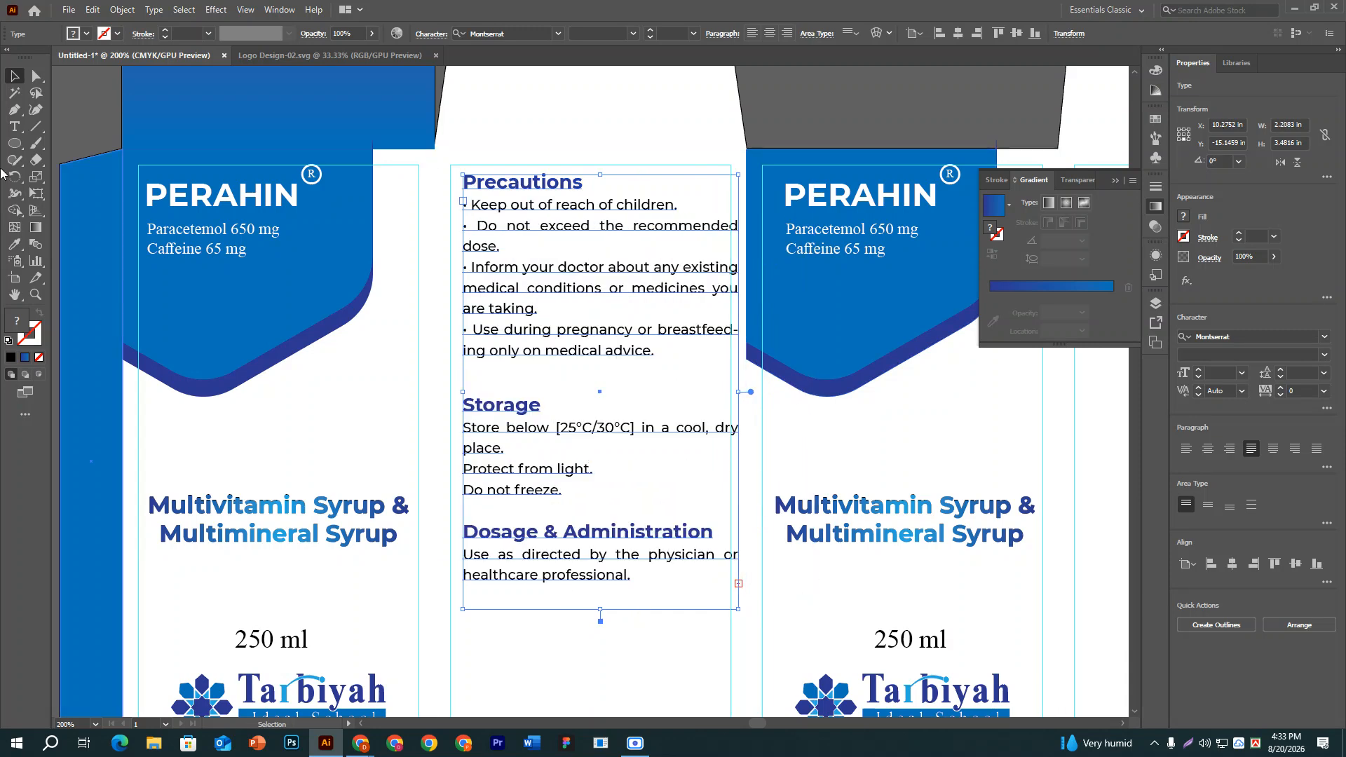
Remove the leftover blank text after the dosage paragraph and shorten the side panel's text frame to about 3.33 in high.
click(14, 126)
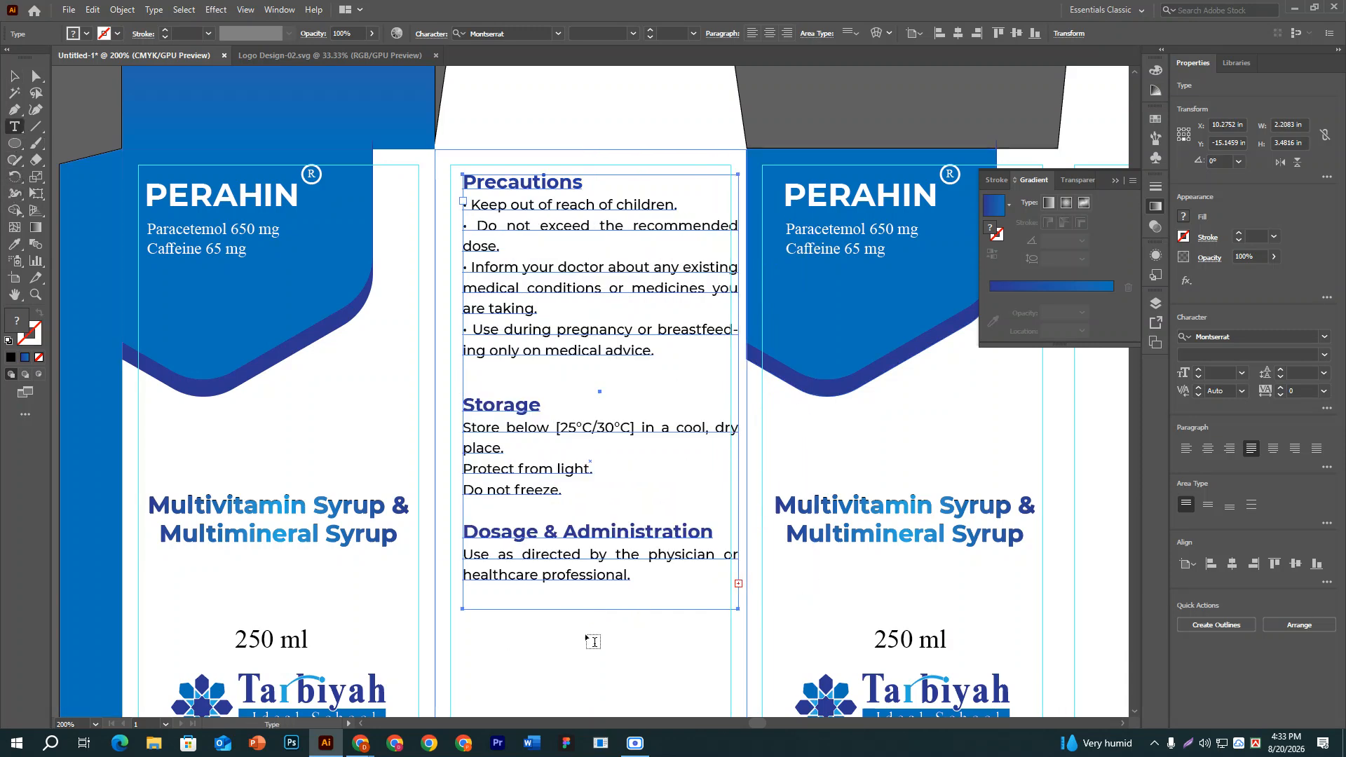
click(630, 574)
key(Escape)
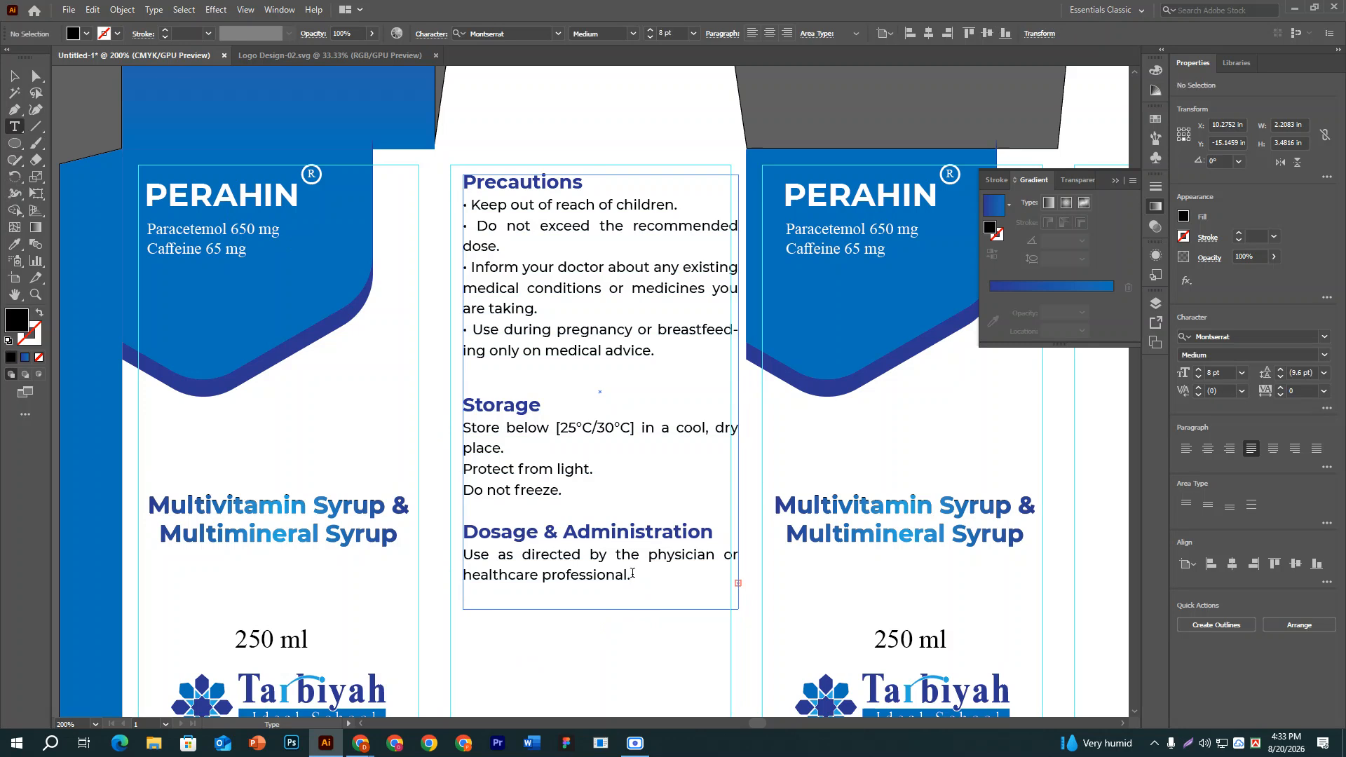
click(633, 573)
click(14, 79)
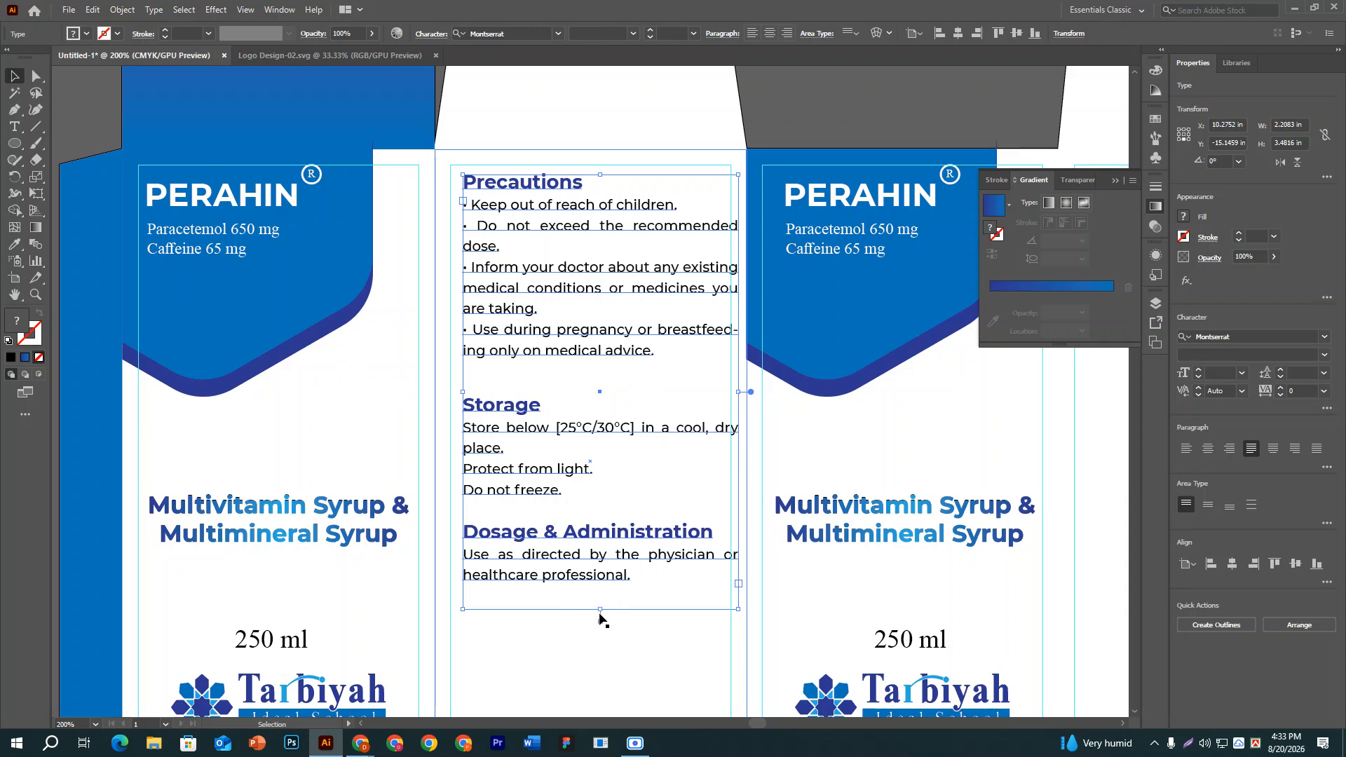
drag(600, 616, 600, 591)
Resize the side panel's text frame to about 2.06 in wide and 3.27 in high, keeping it within the guides.
click(635, 743)
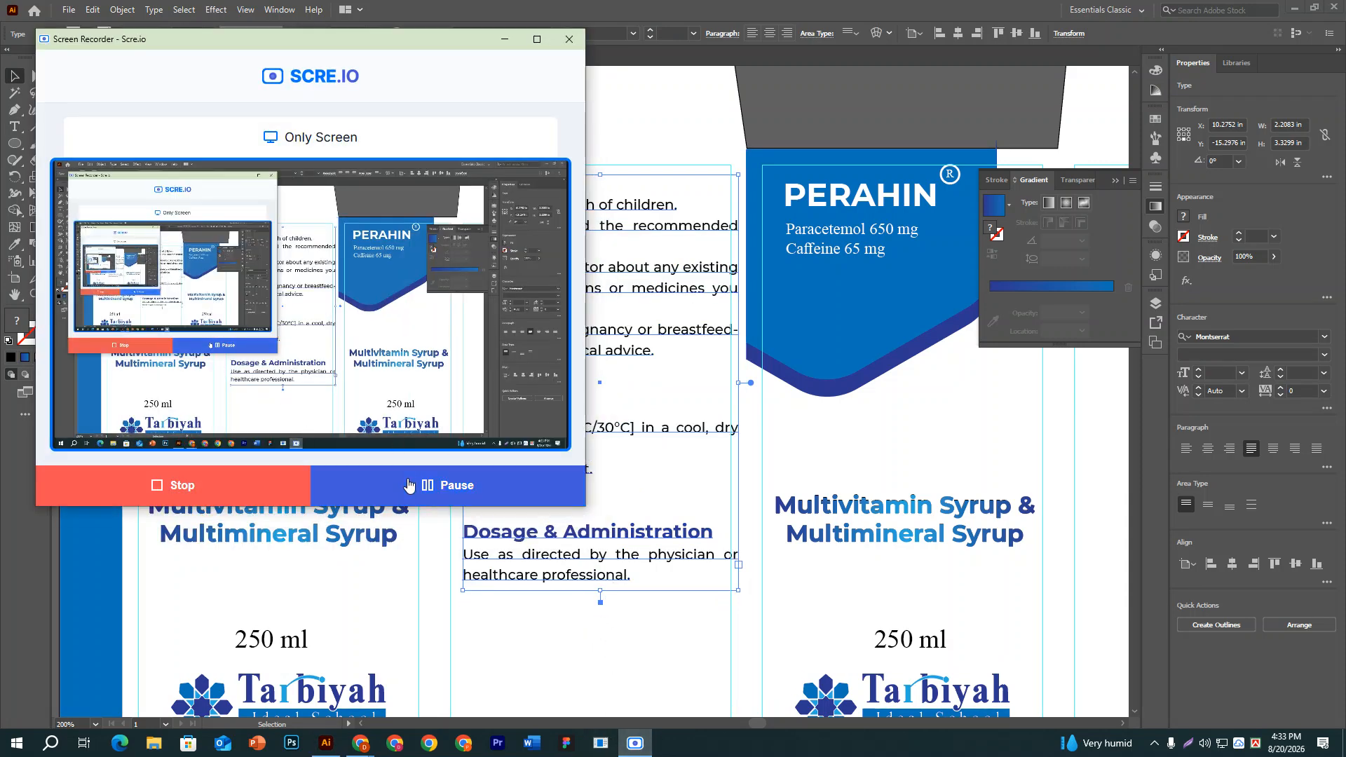
click(504, 38)
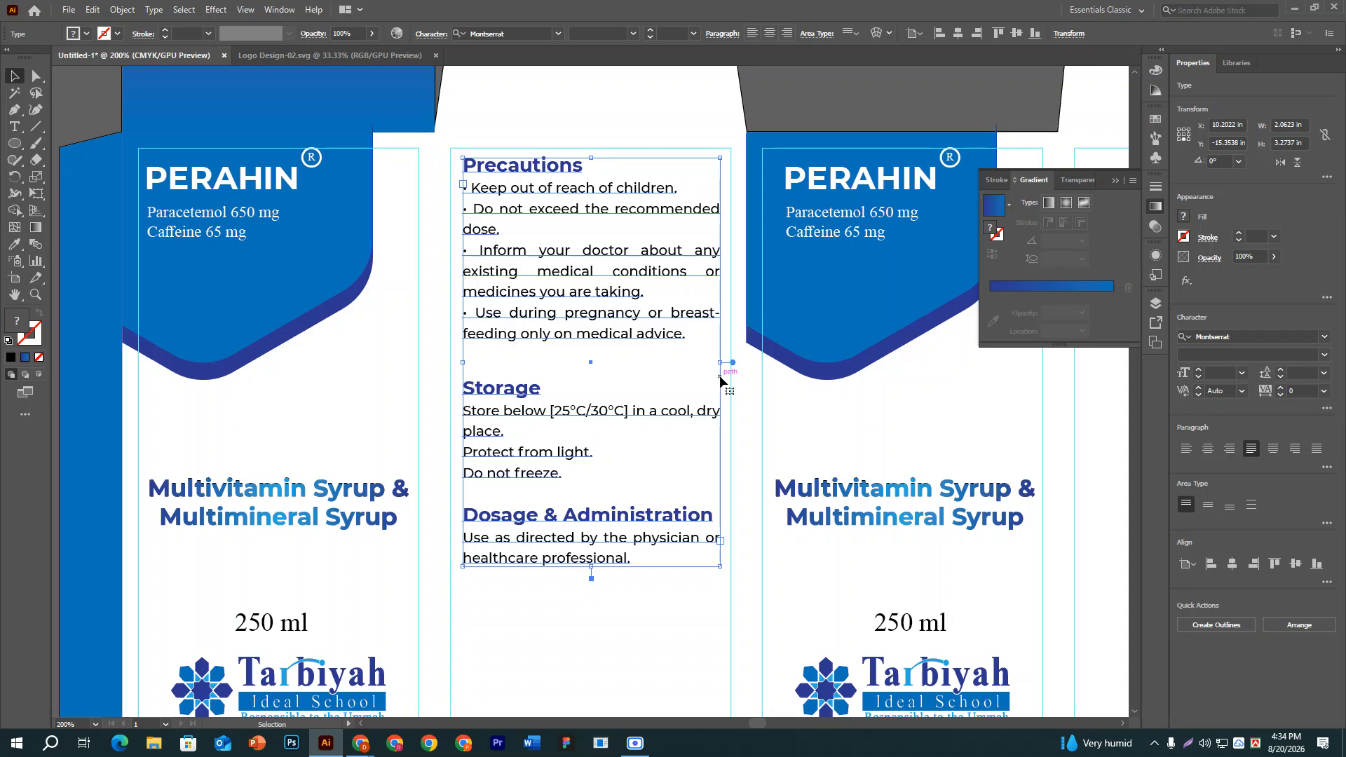
mouse_move(720, 362)
mouse_down()
mouse_move(985, 344)
mouse_move(820, 390)
mouse_move(720, 388)
mouse_up()
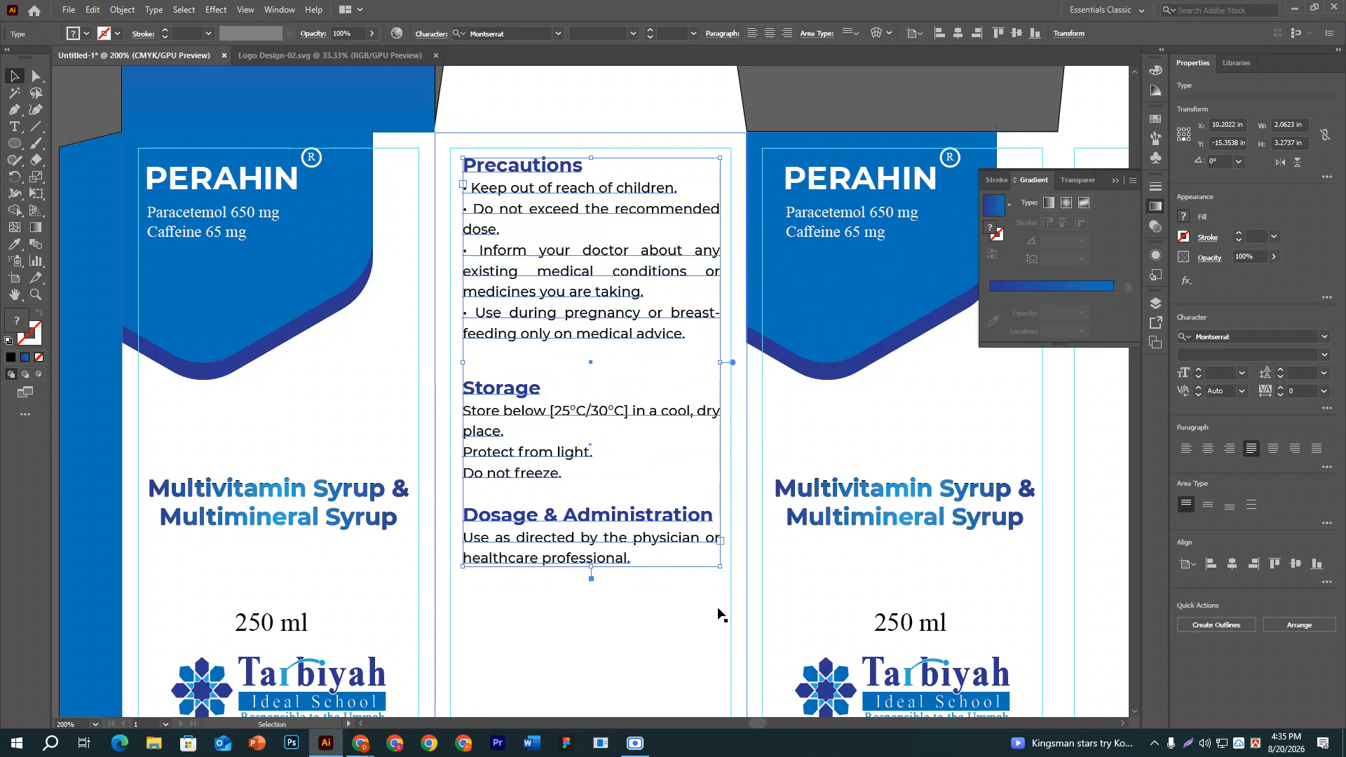
scroll(718, 614, down, 2)
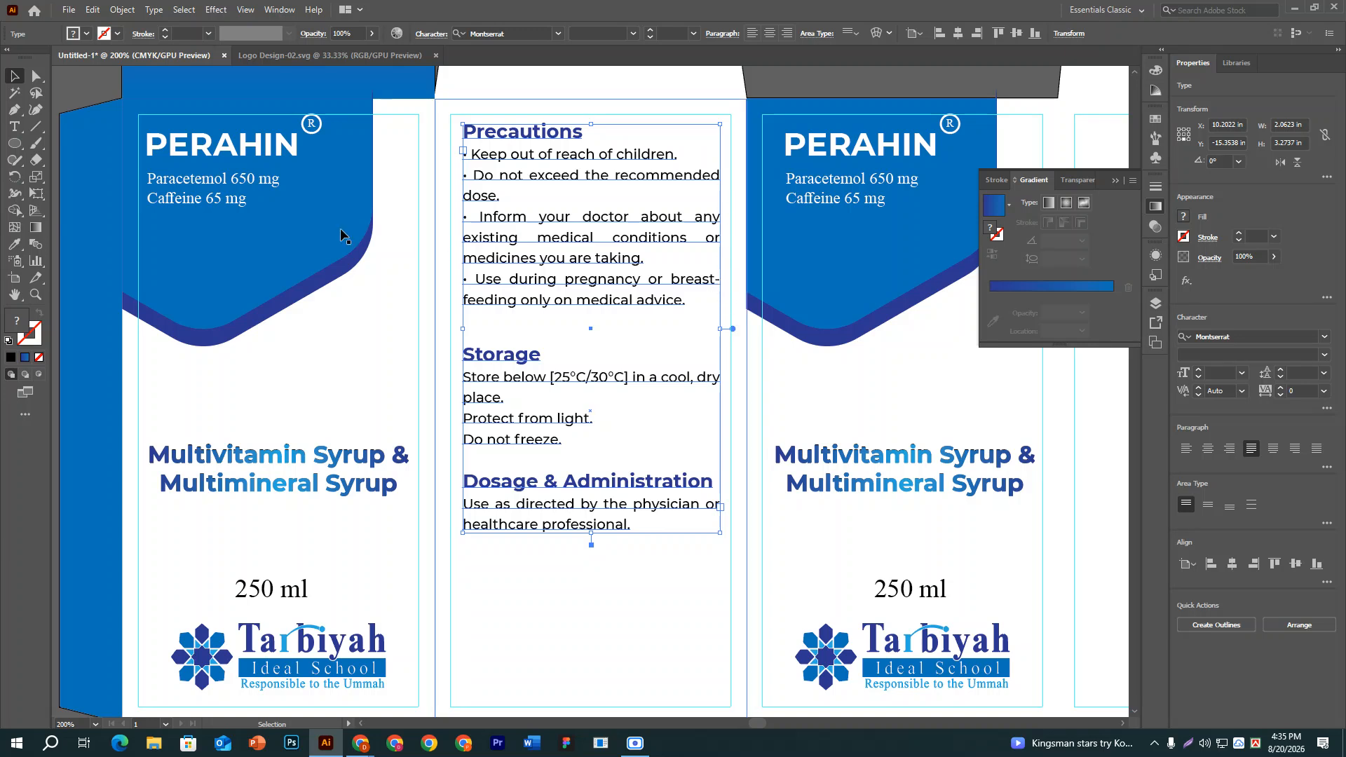
key(t)
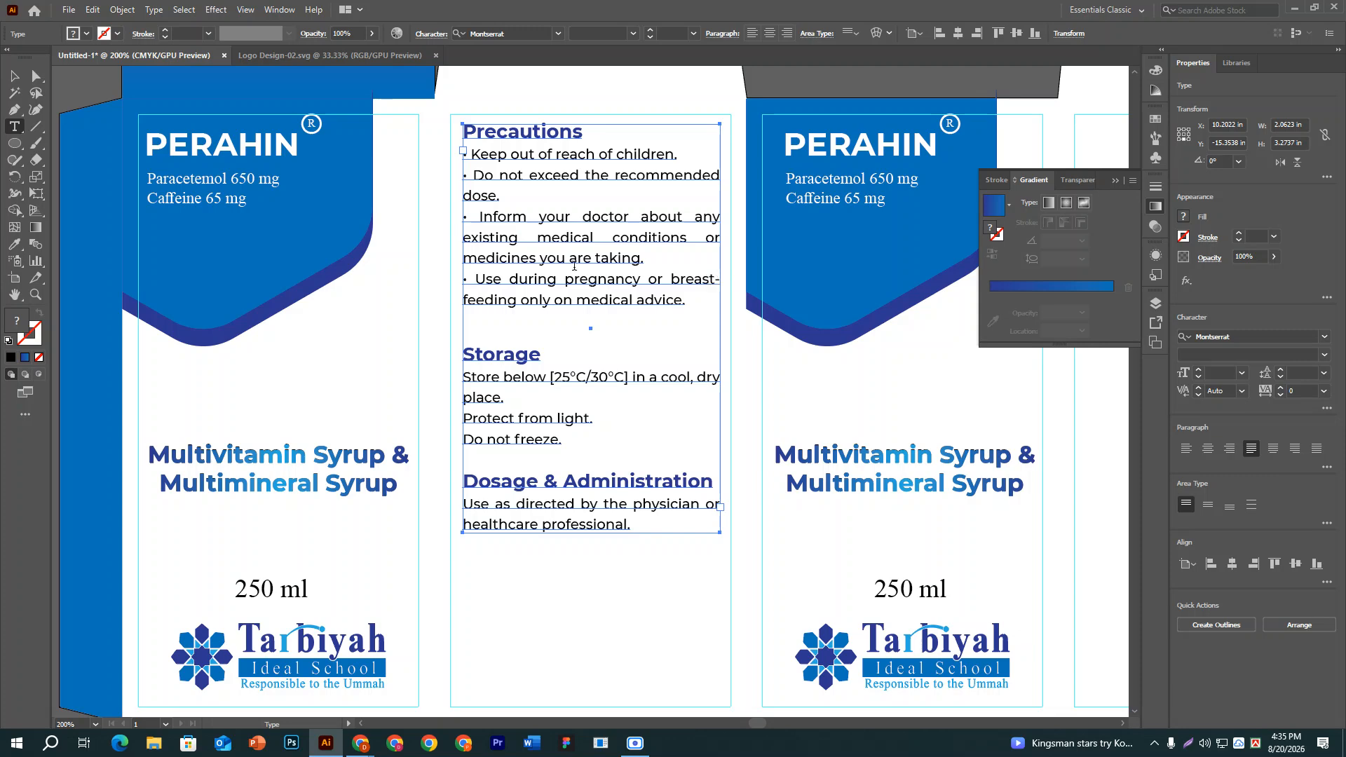
key(v)
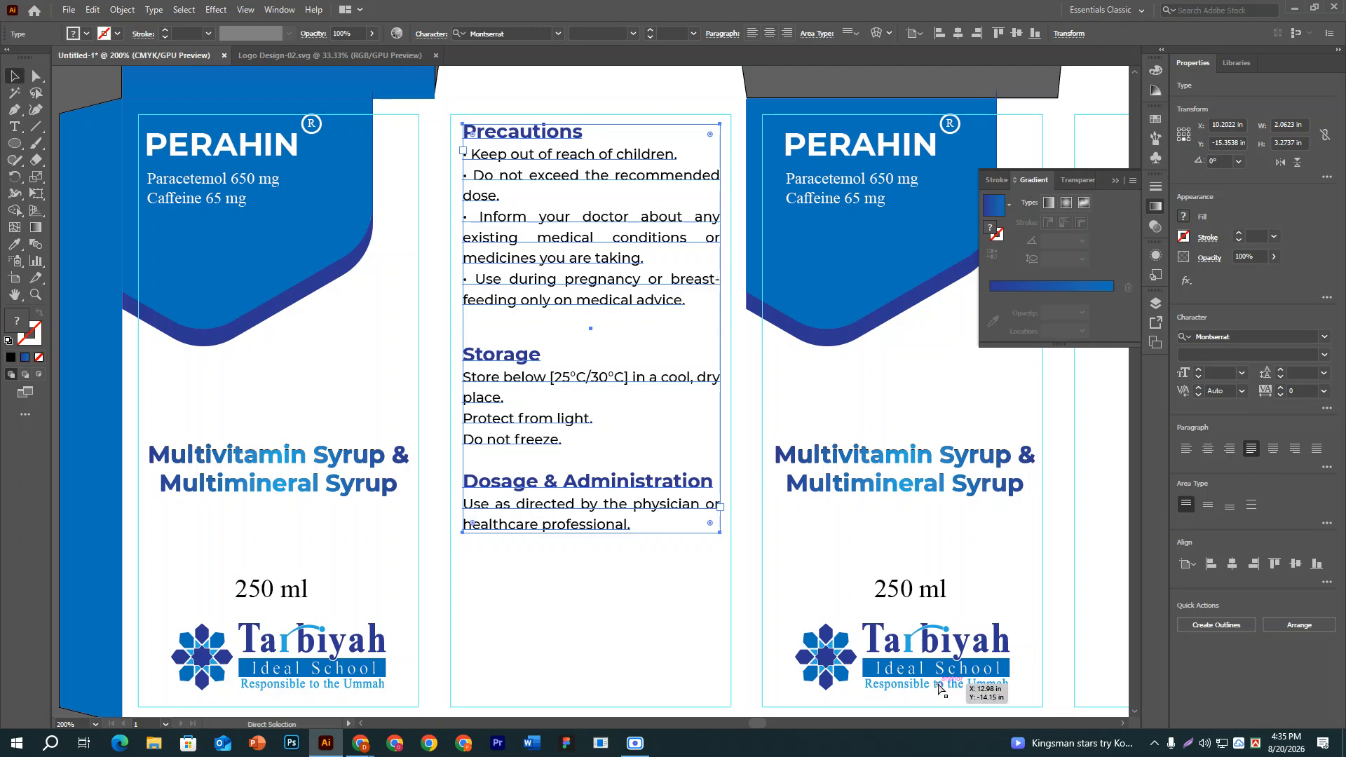
key(ctrl+minus)
key(ctrl+minus)
key(ctrl+minus)
key(ctrl+equal)
key(ctrl+equal)
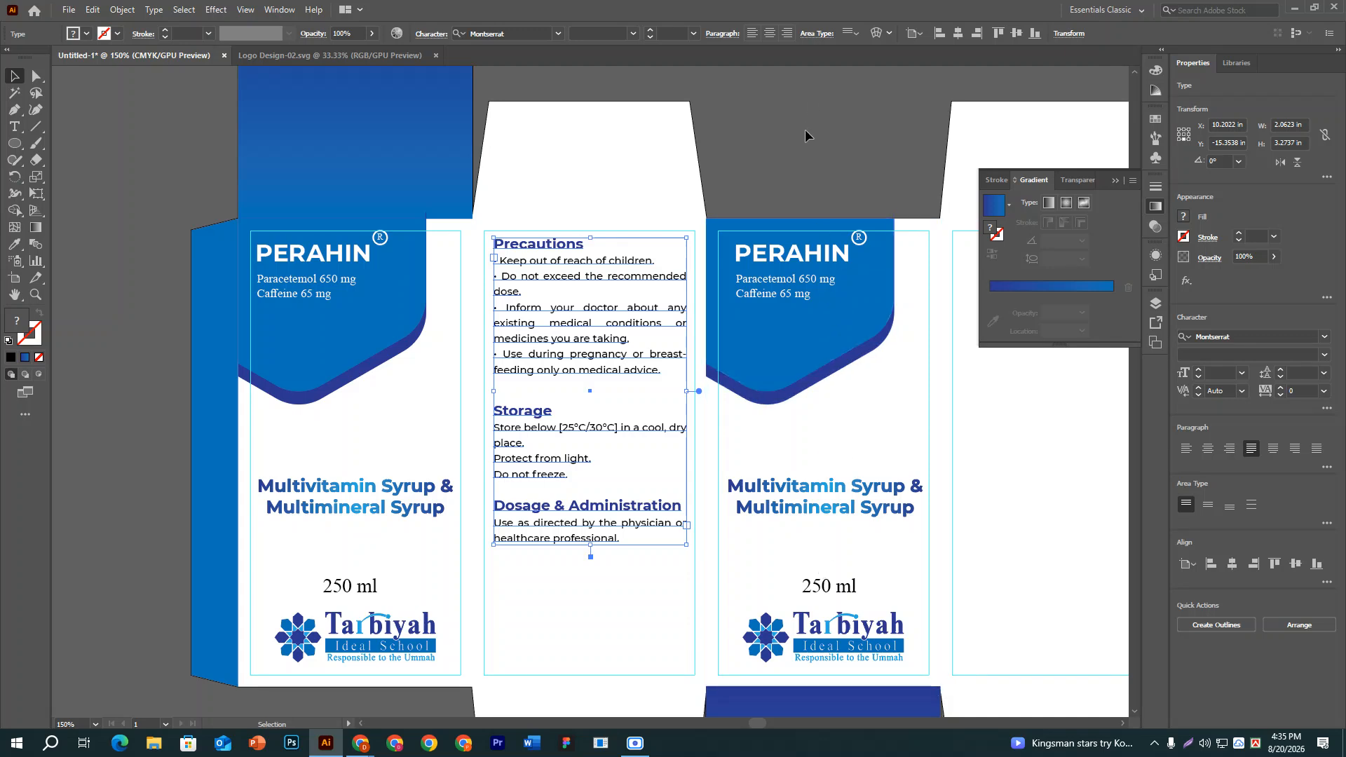
click(577, 583)
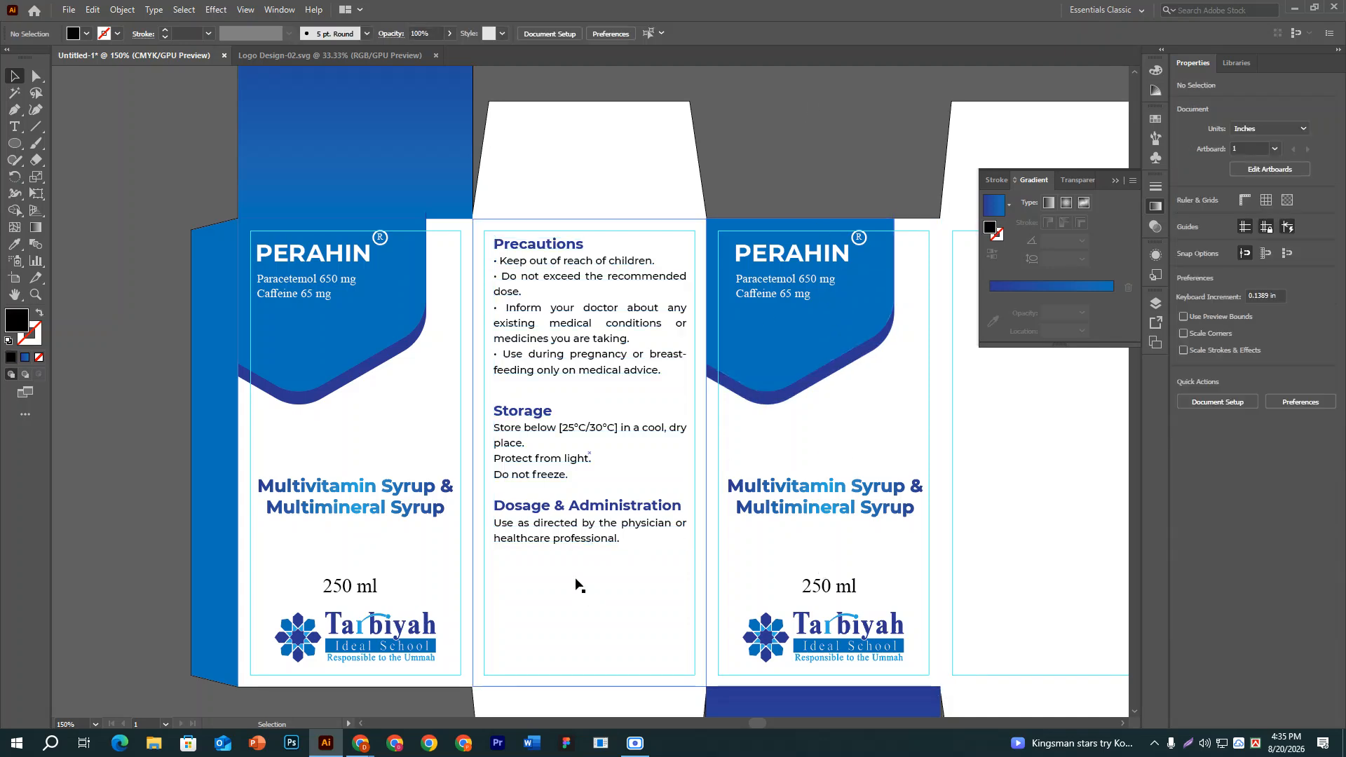
click(14, 126)
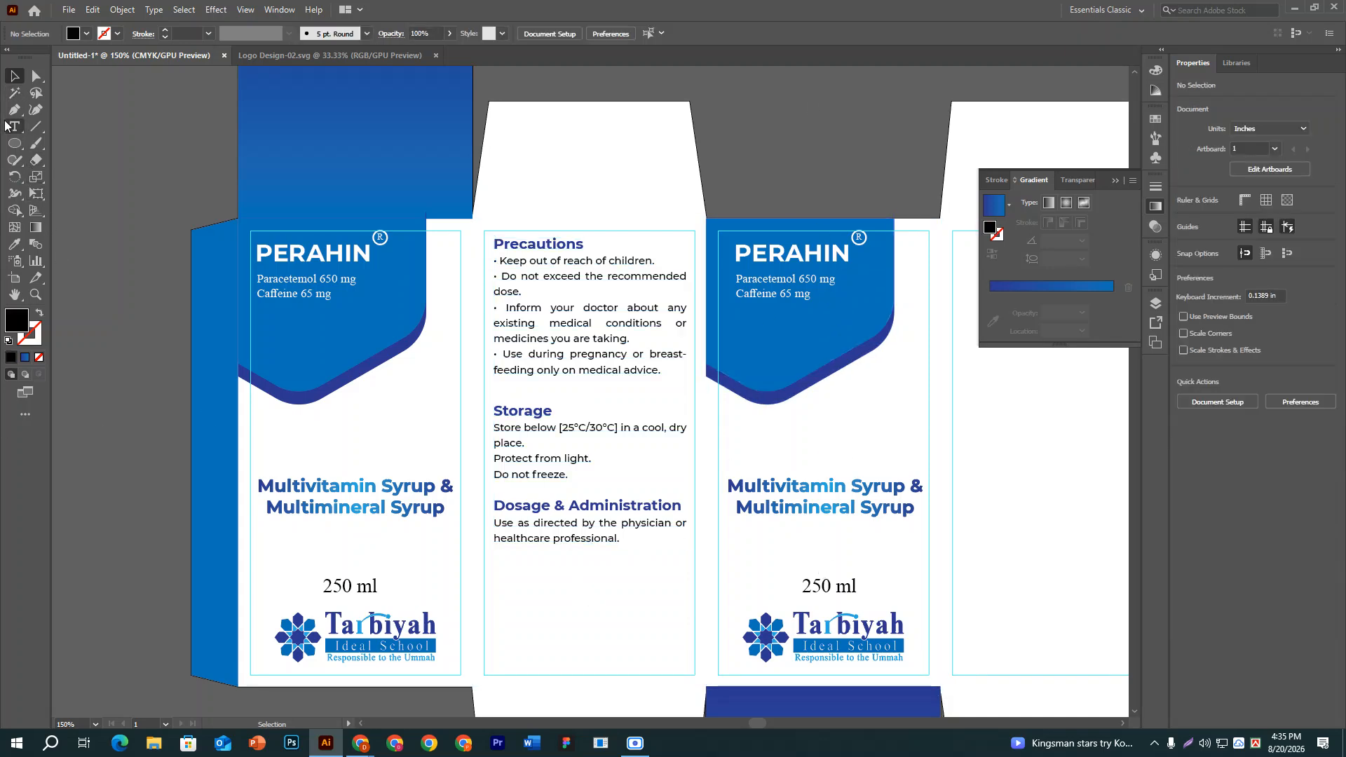
click(618, 539)
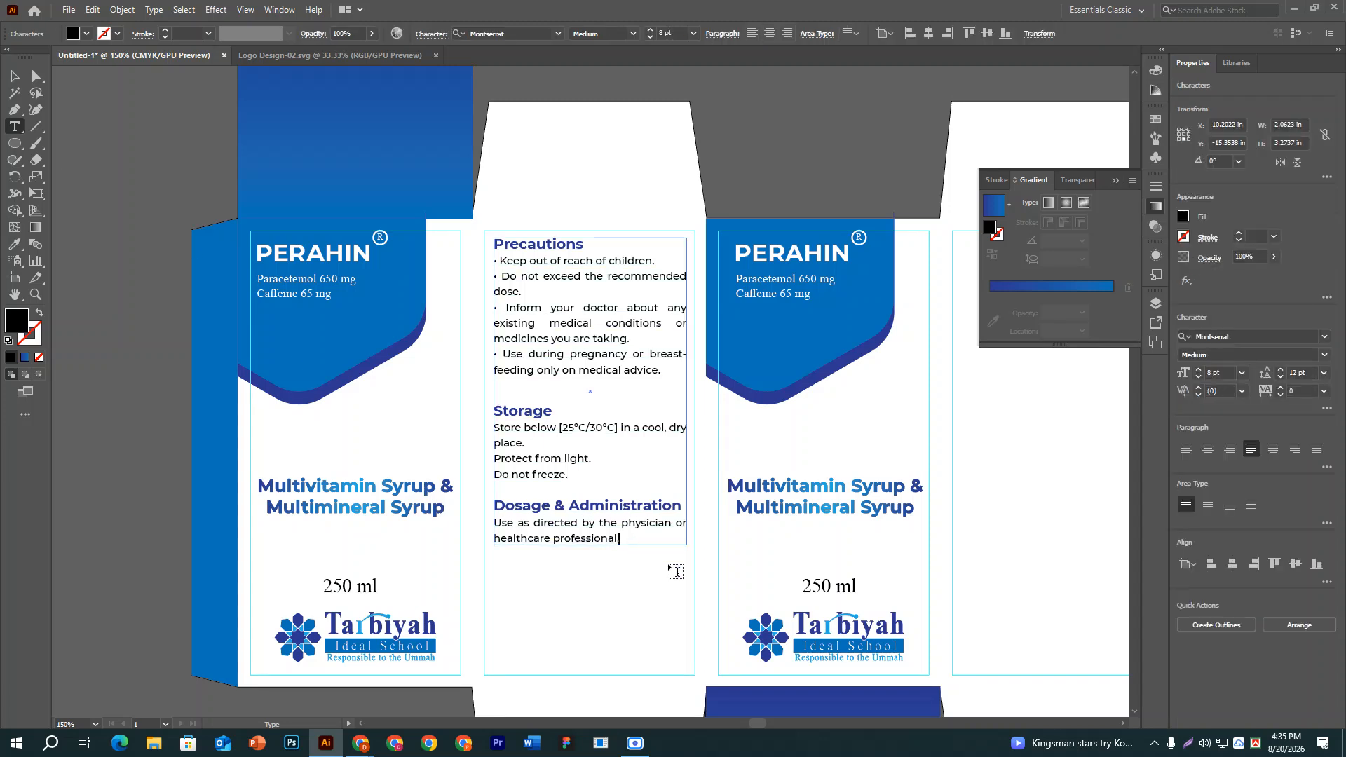
click(677, 572)
click(639, 544)
Extend the side panel's text frame to about 3.46 in high and add a blank line above the "Dosage & Administration" heading.
click(14, 77)
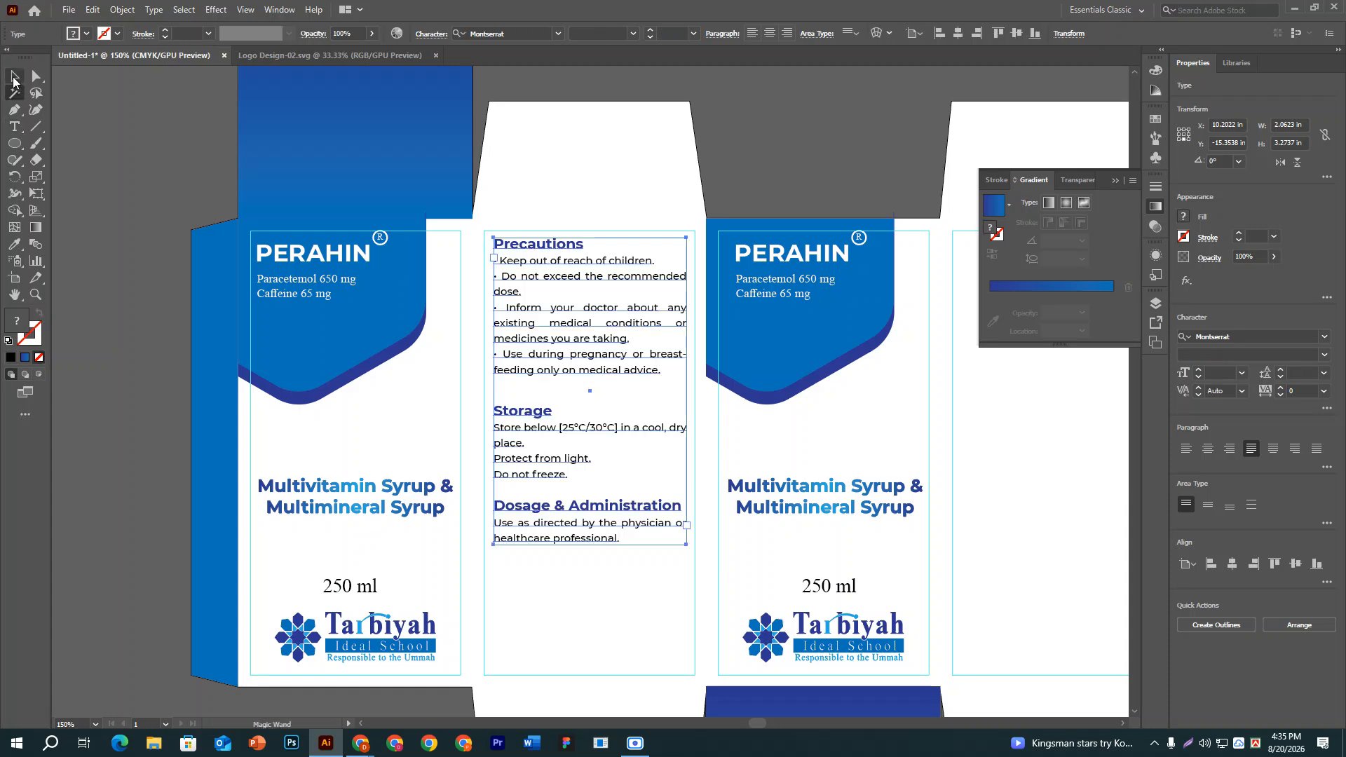
drag(590, 545, 591, 562)
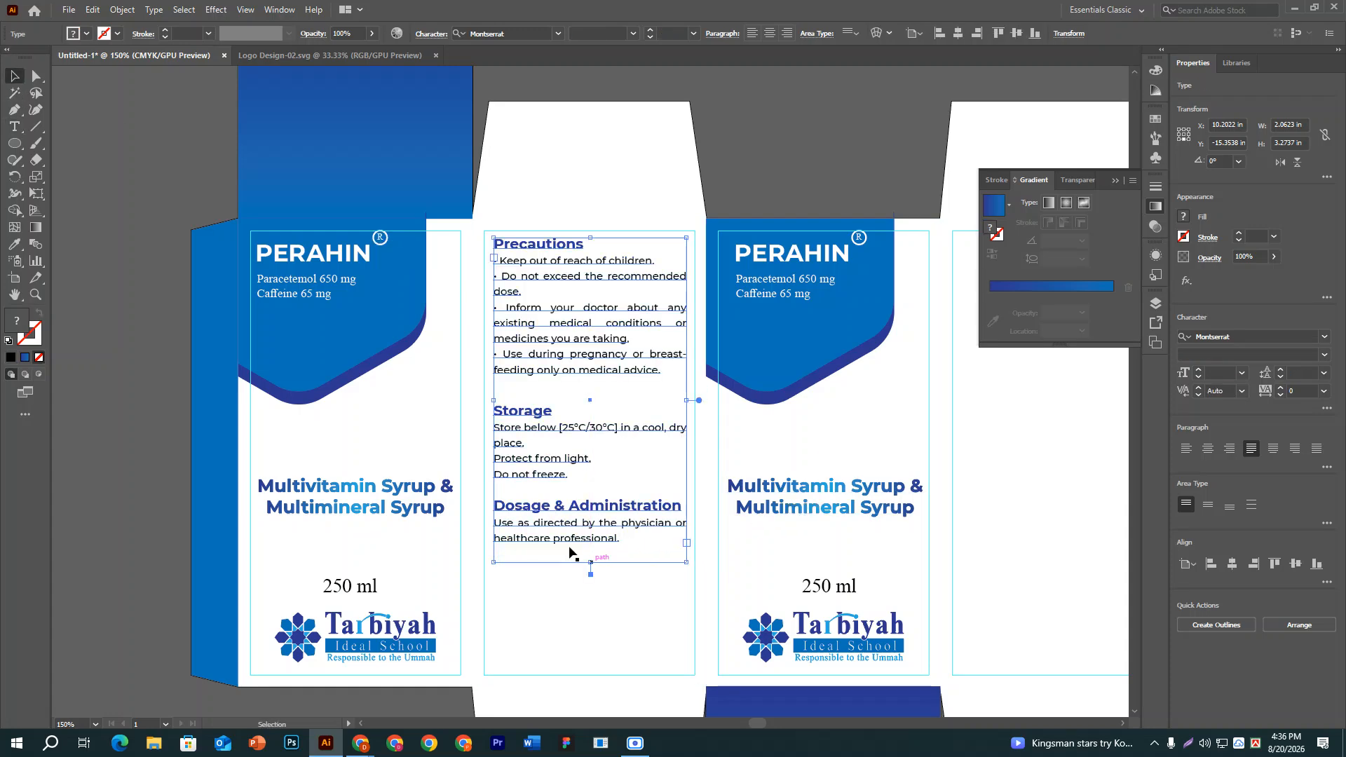
click(14, 126)
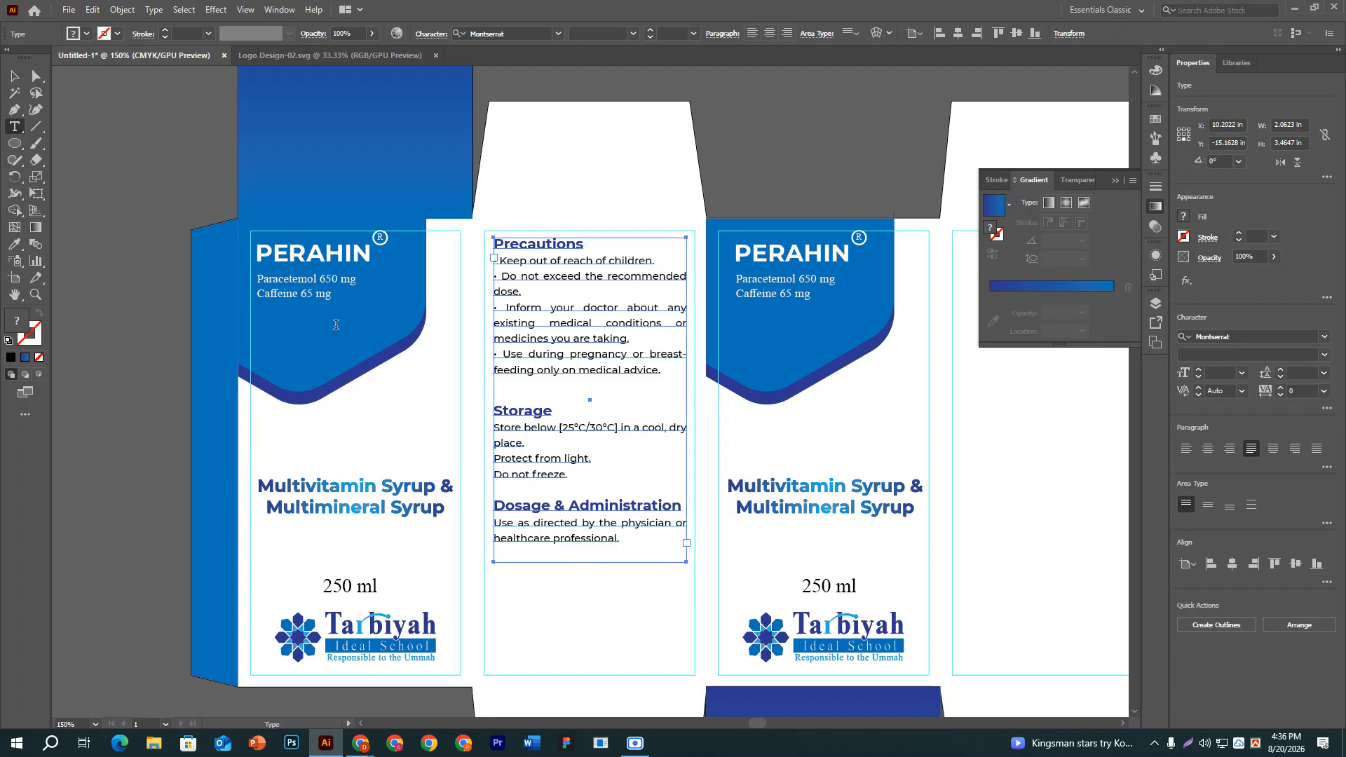
click(495, 507)
key(Return)
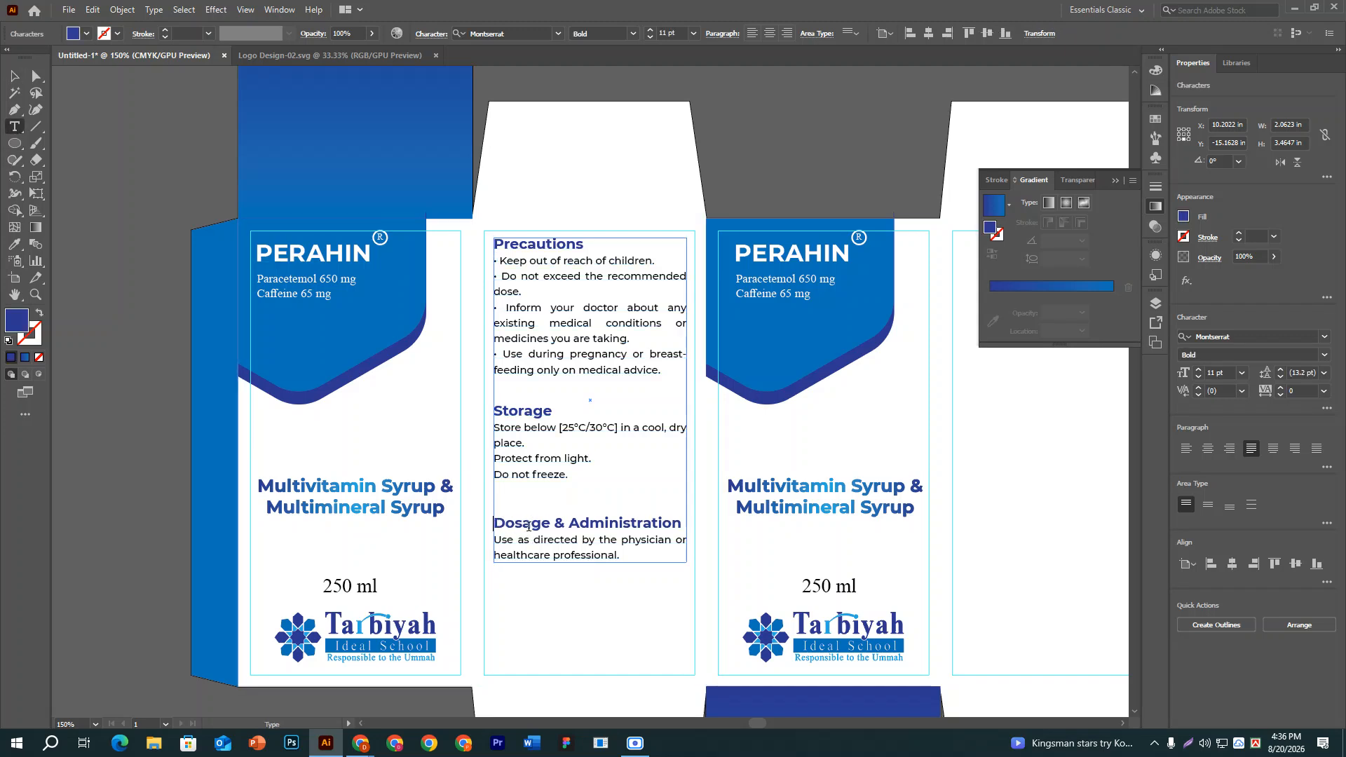
click(14, 76)
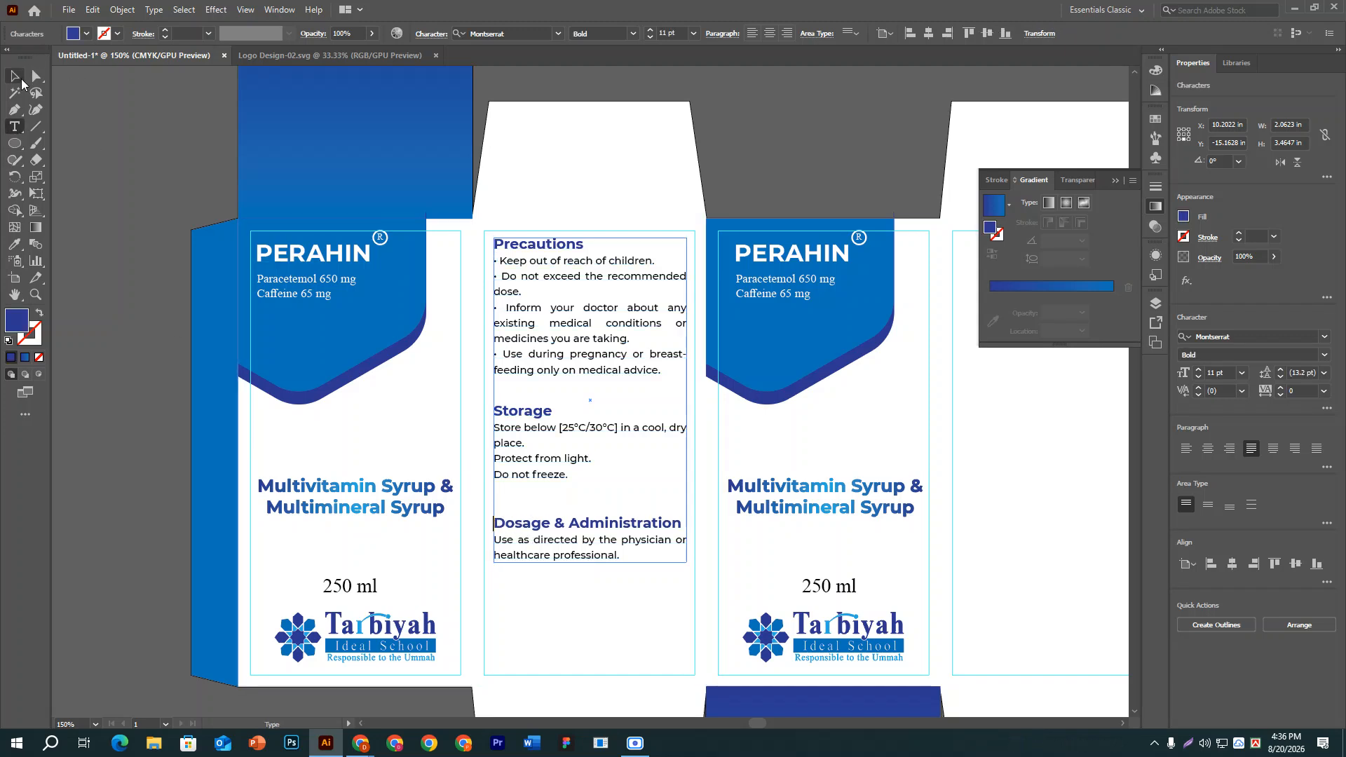
click(882, 160)
Switch to ChatGPT, copy the Side 4 right panel text from "Contraindications" through "Keep out of reach of children.", and return to Illustrator.
key(ctrl+1)
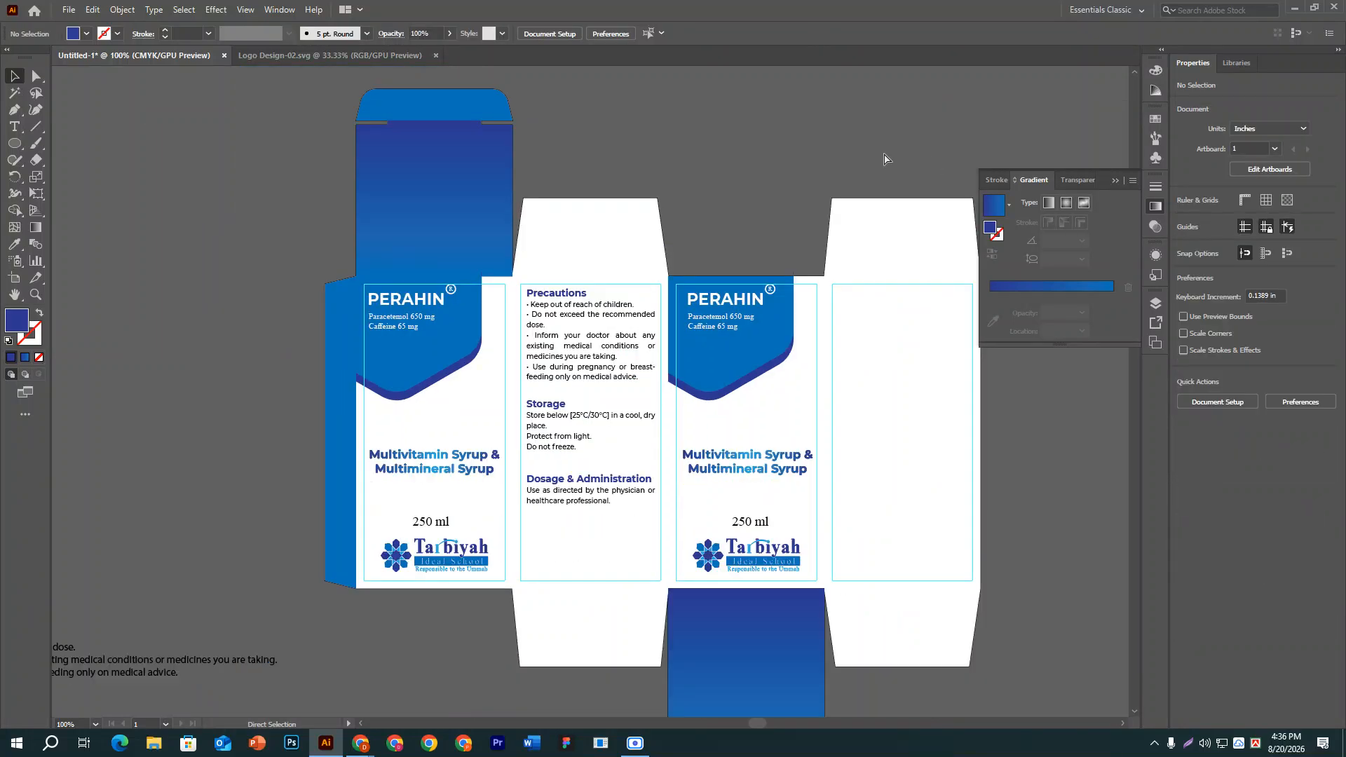
key(ctrl+minus)
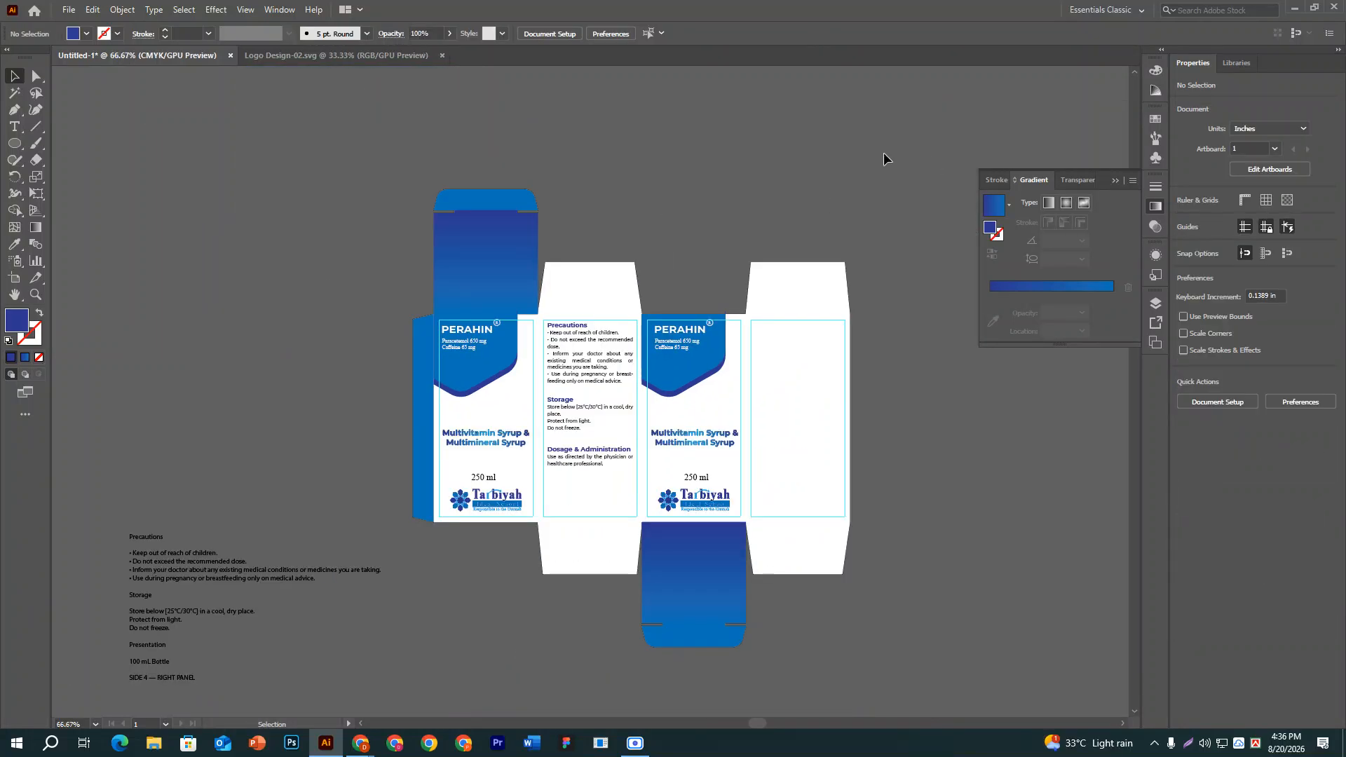
drag(774, 367, 692, 419)
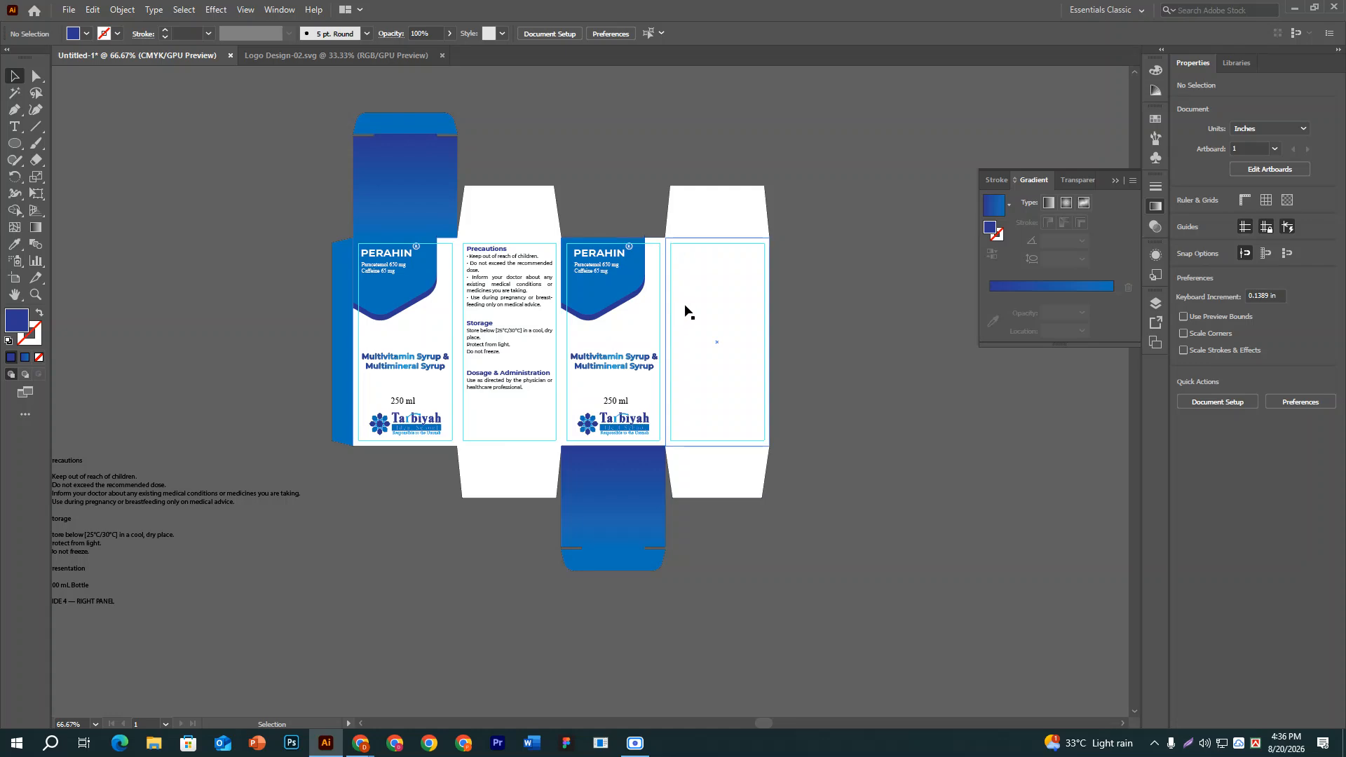
mouse_move(360, 743)
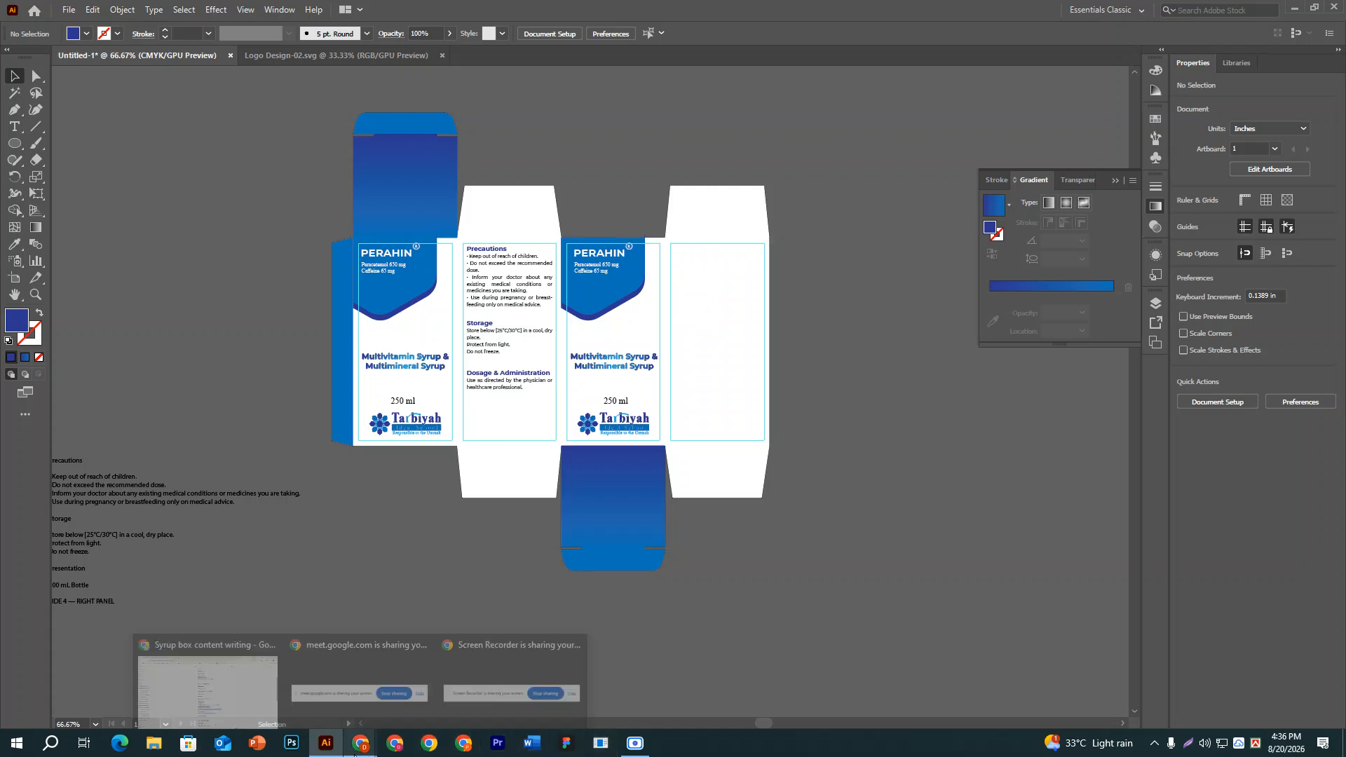
click(210, 673)
scroll(540, 281, down, 10)
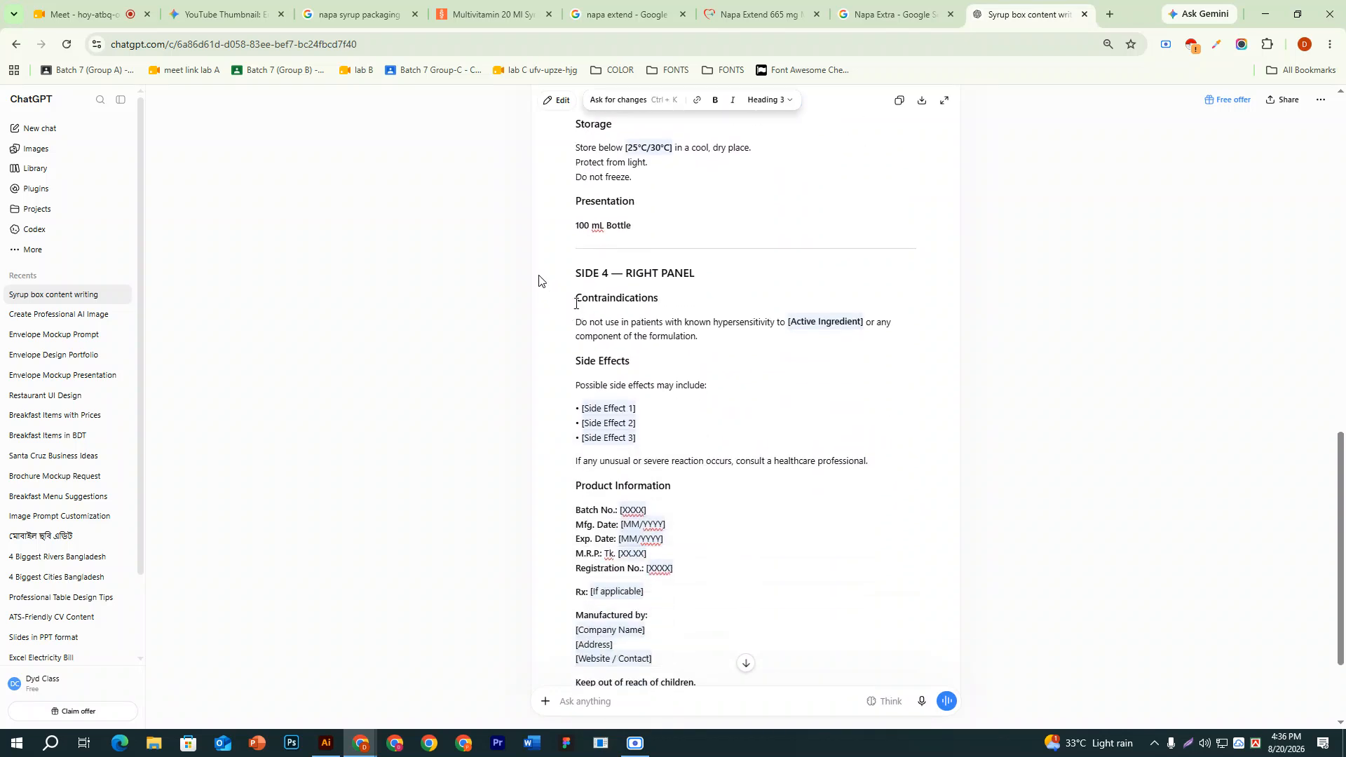
drag(575, 302, 704, 559)
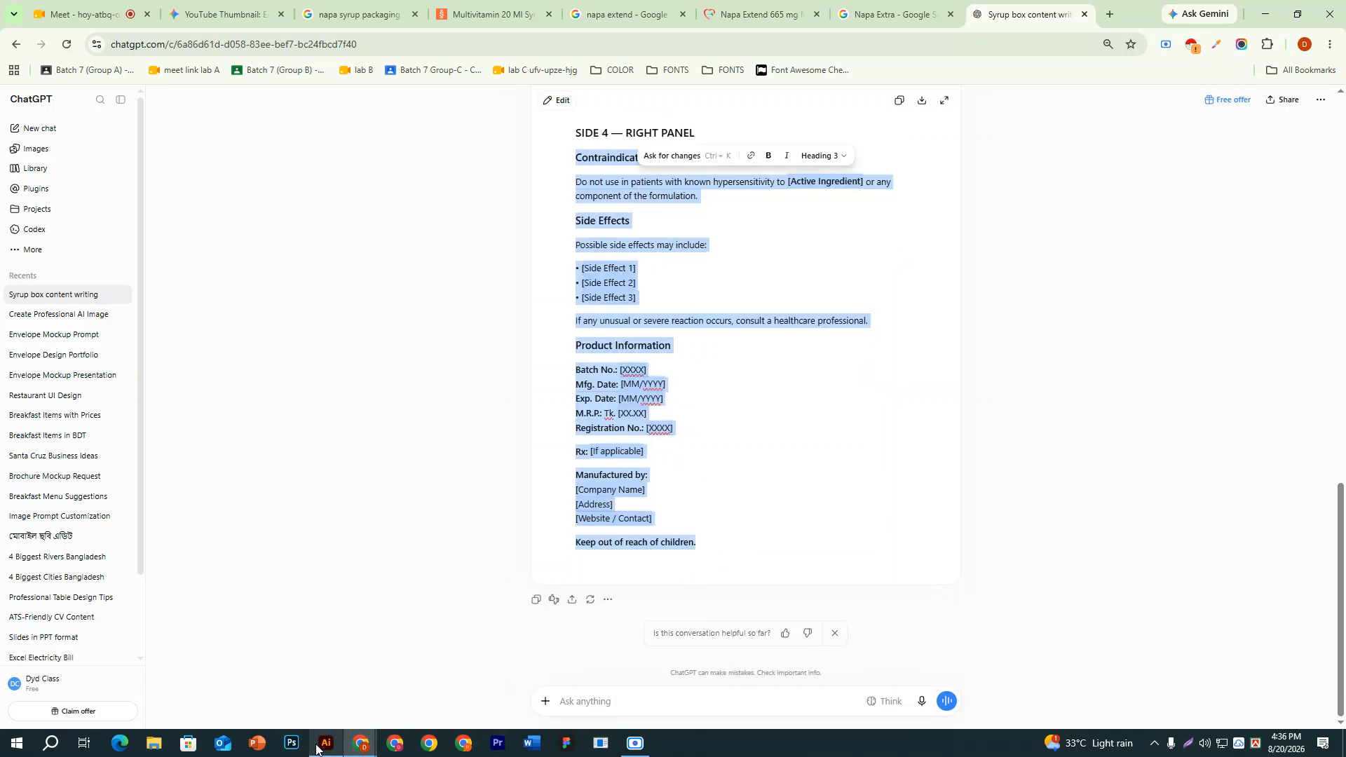
click(287, 633)
Draw a text frame about 2.09 by 4.31 in on the empty fourth panel and paste the copied text into it.
click(14, 126)
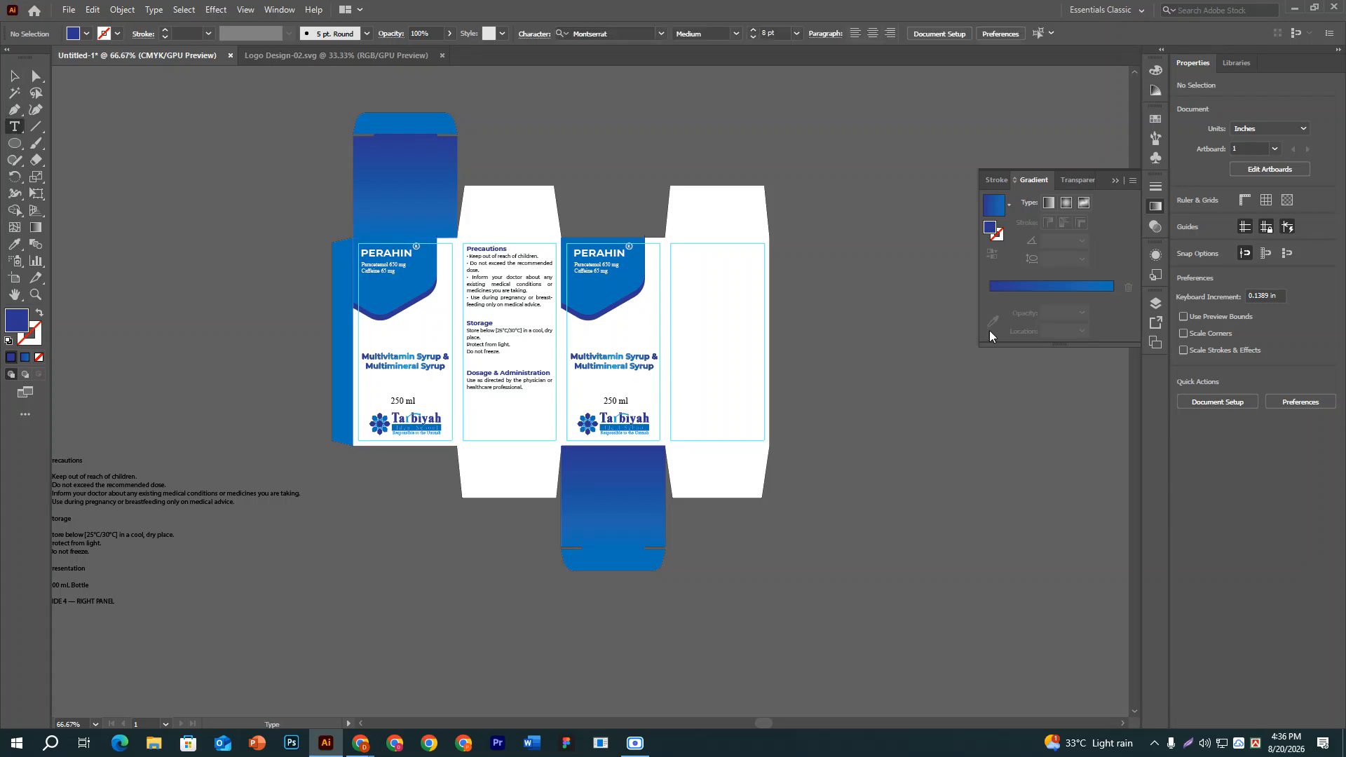
drag(682, 258, 769, 438)
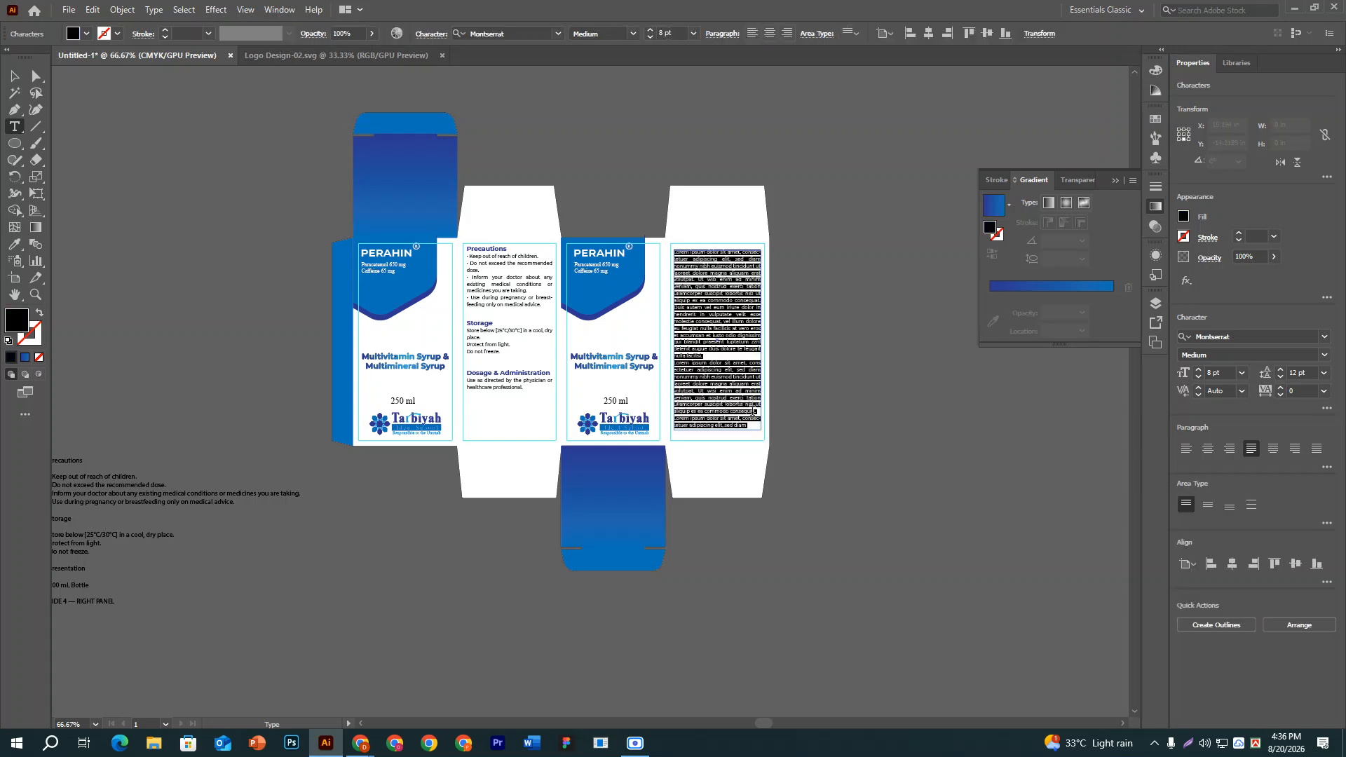
key(ctrl+v)
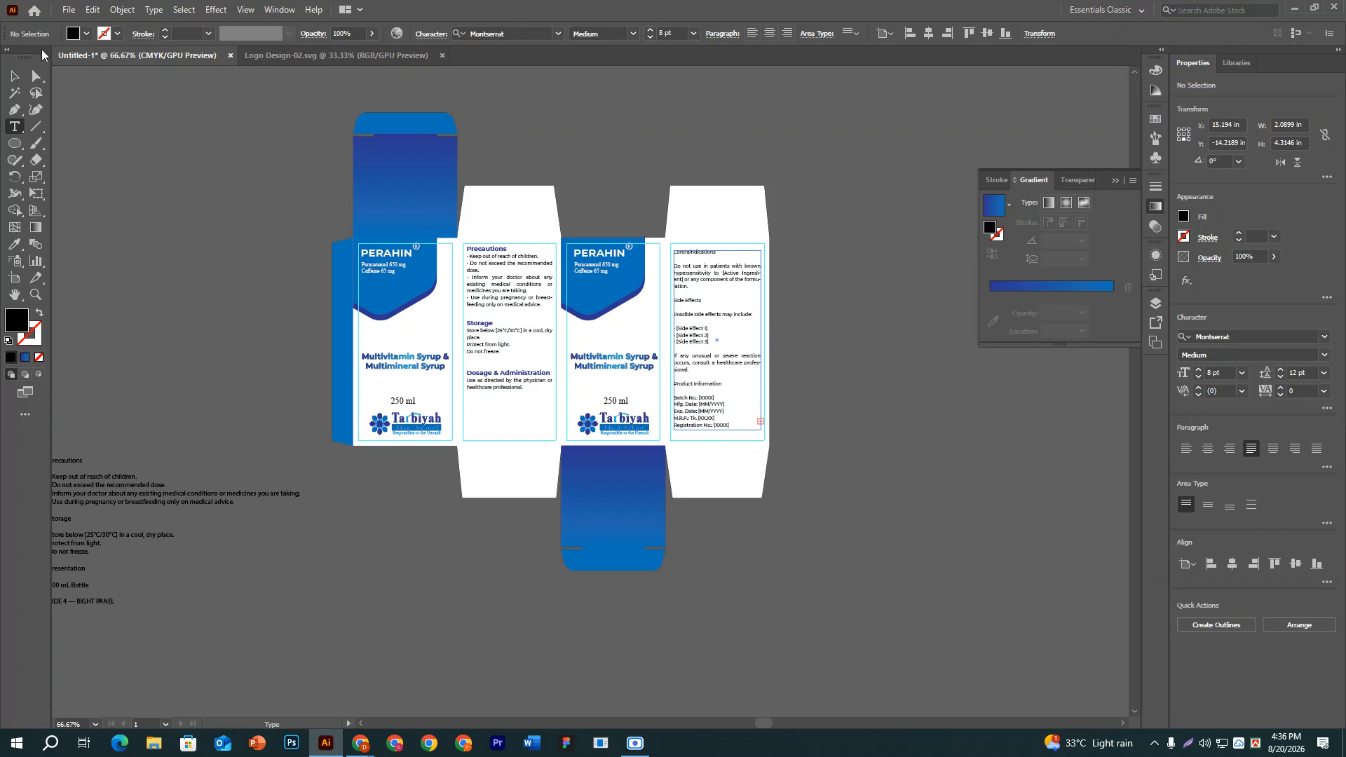
Extend the fourth panel's text frame downward to about 5.85 in high so it holds all the pasted text.
click(14, 76)
key(ctrl+equal)
key(ctrl+equal)
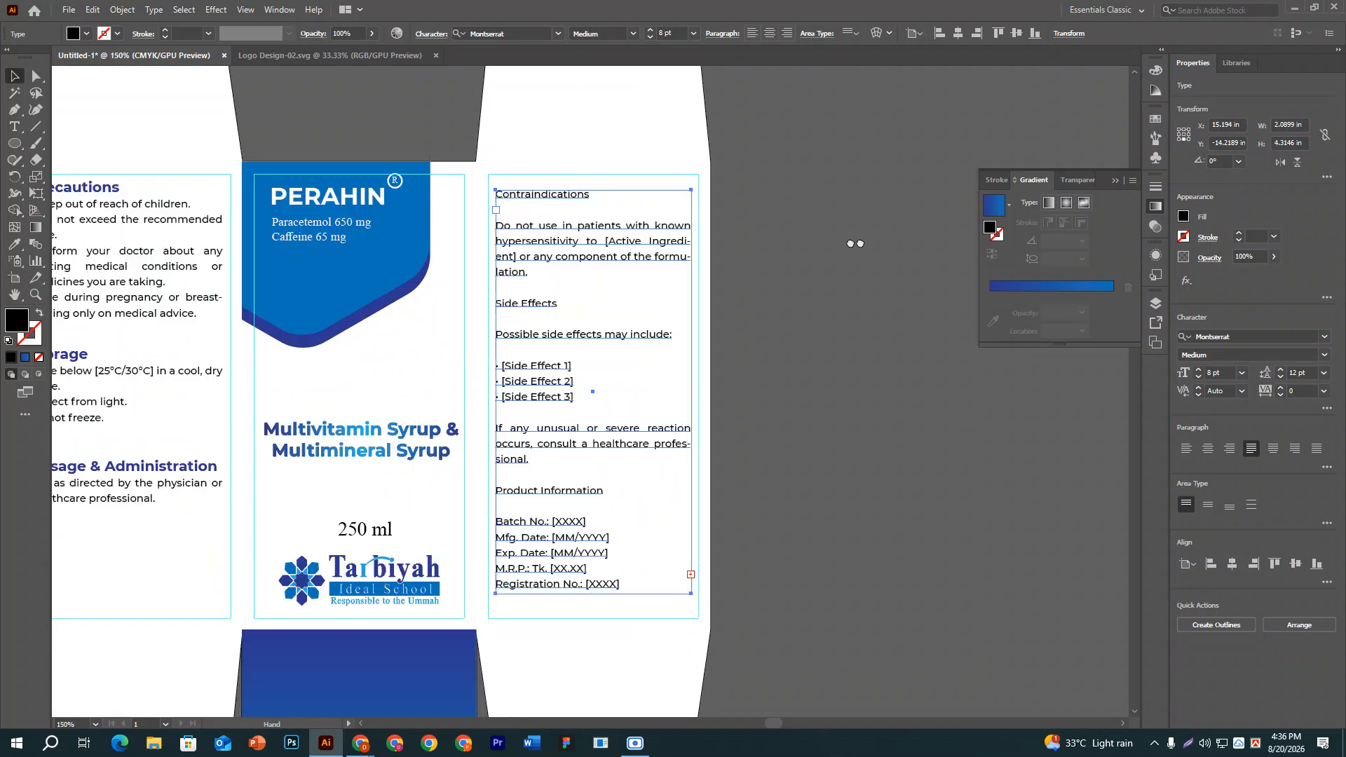
drag(813, 235, 946, 211)
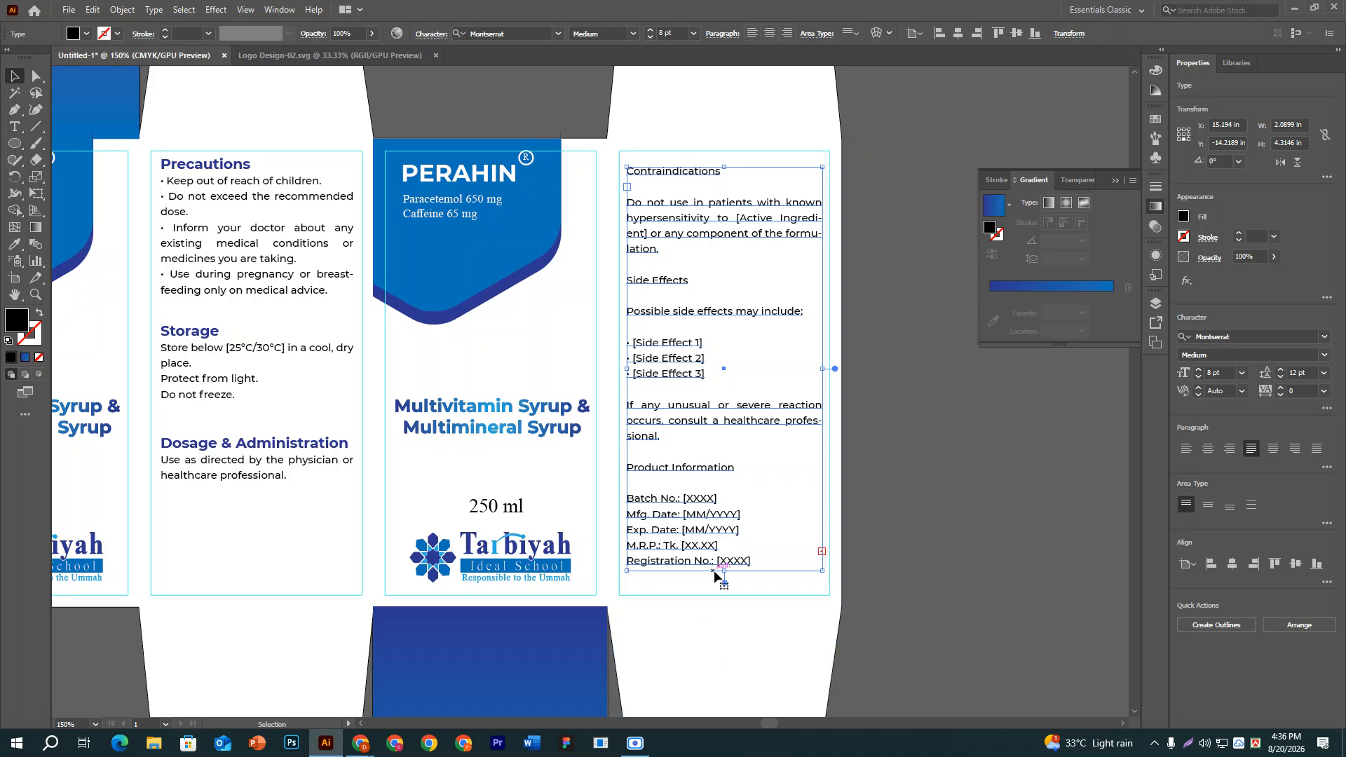
drag(724, 570, 725, 649)
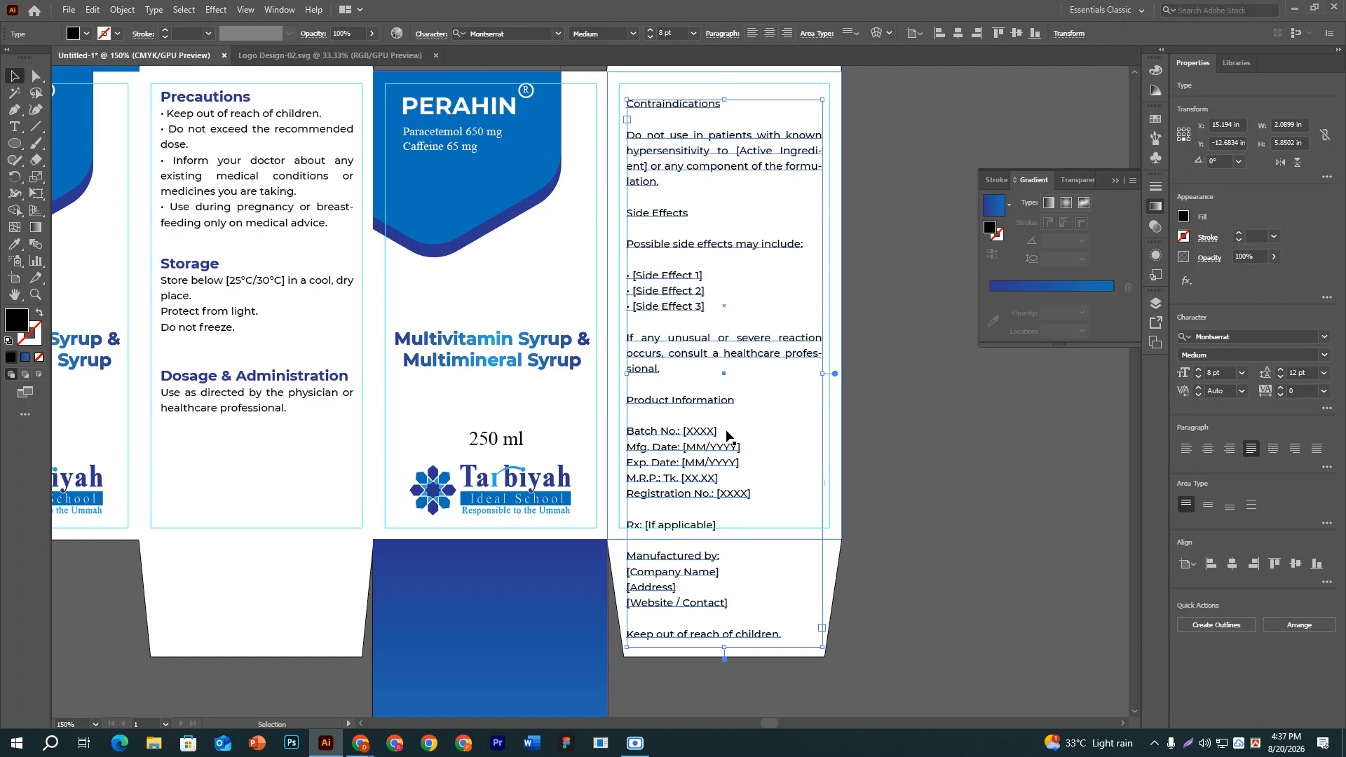
Remove the blank lines below "Contraindications", "Side Effects", "Possible side effects may include:" and "Product Information" in the fourth panel's text.
click(14, 243)
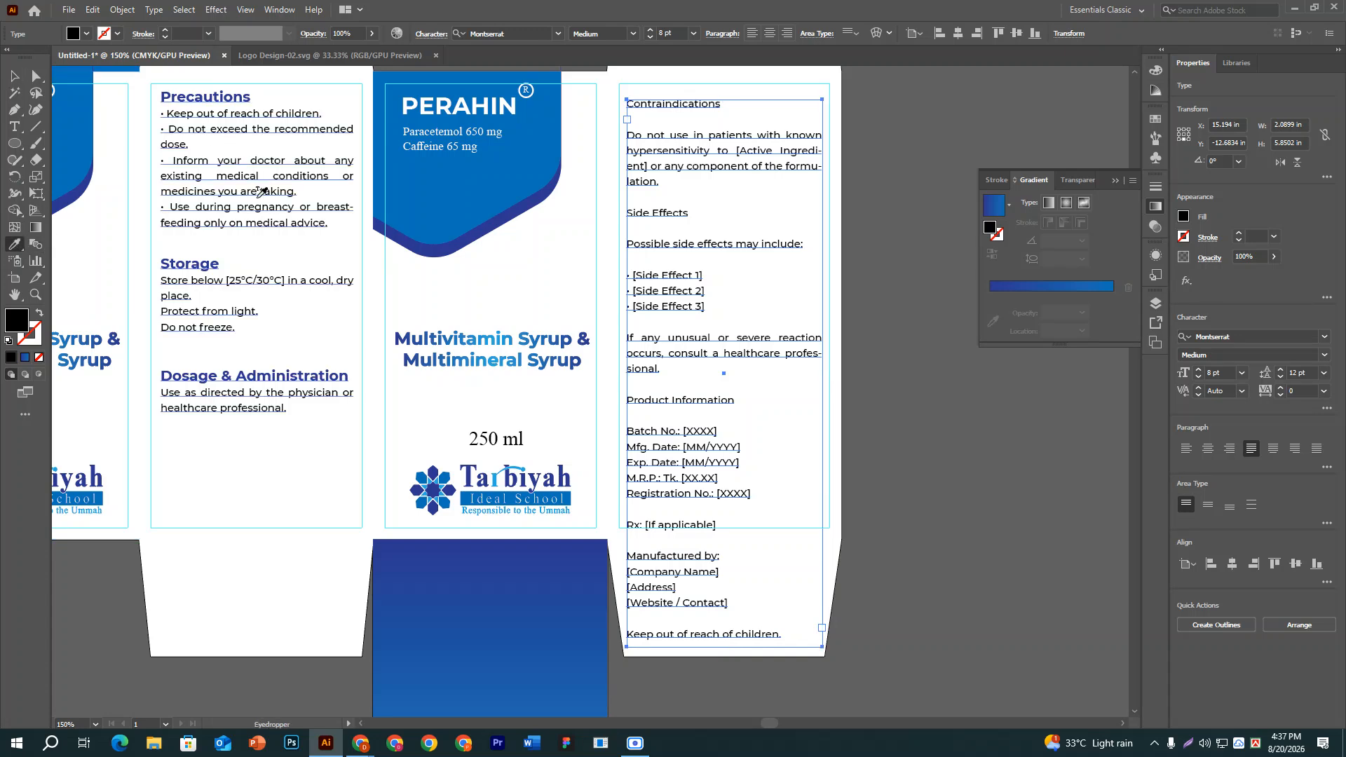
click(15, 126)
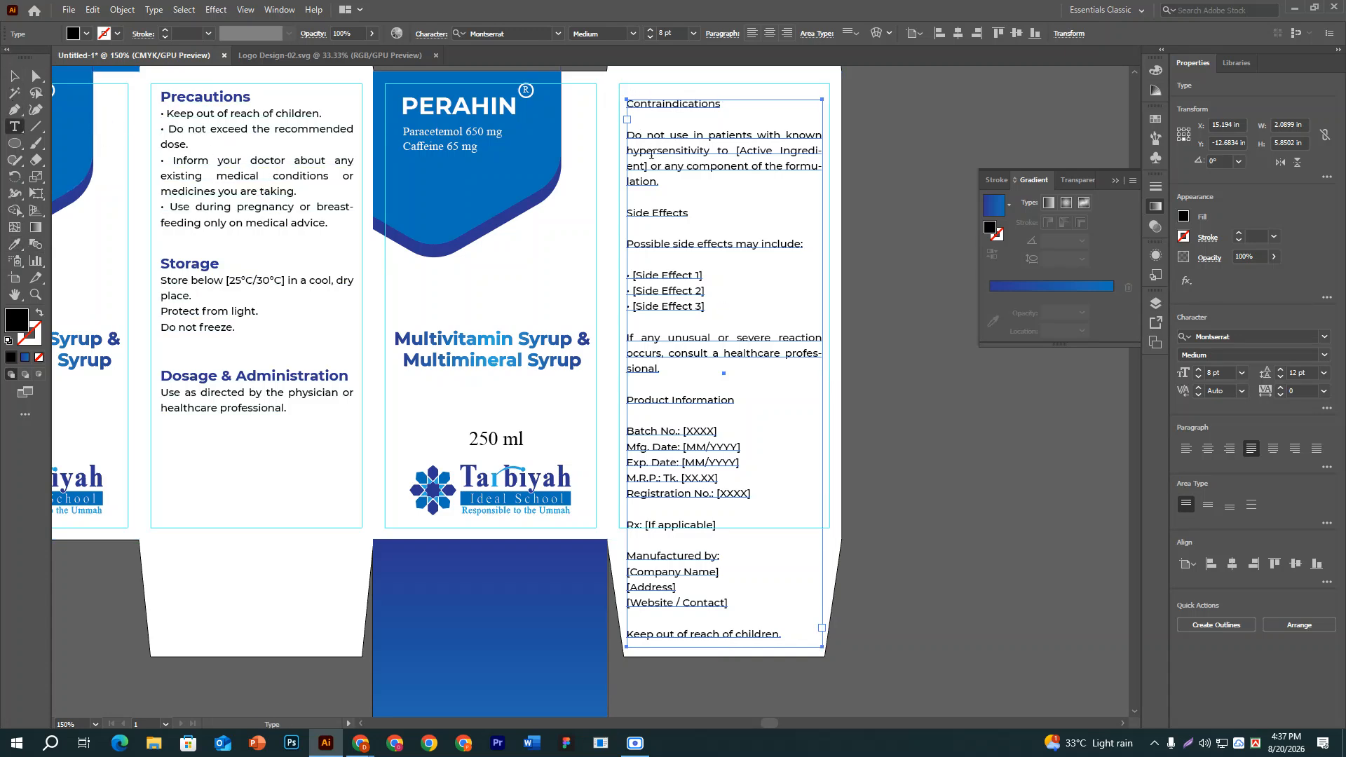
click(627, 122)
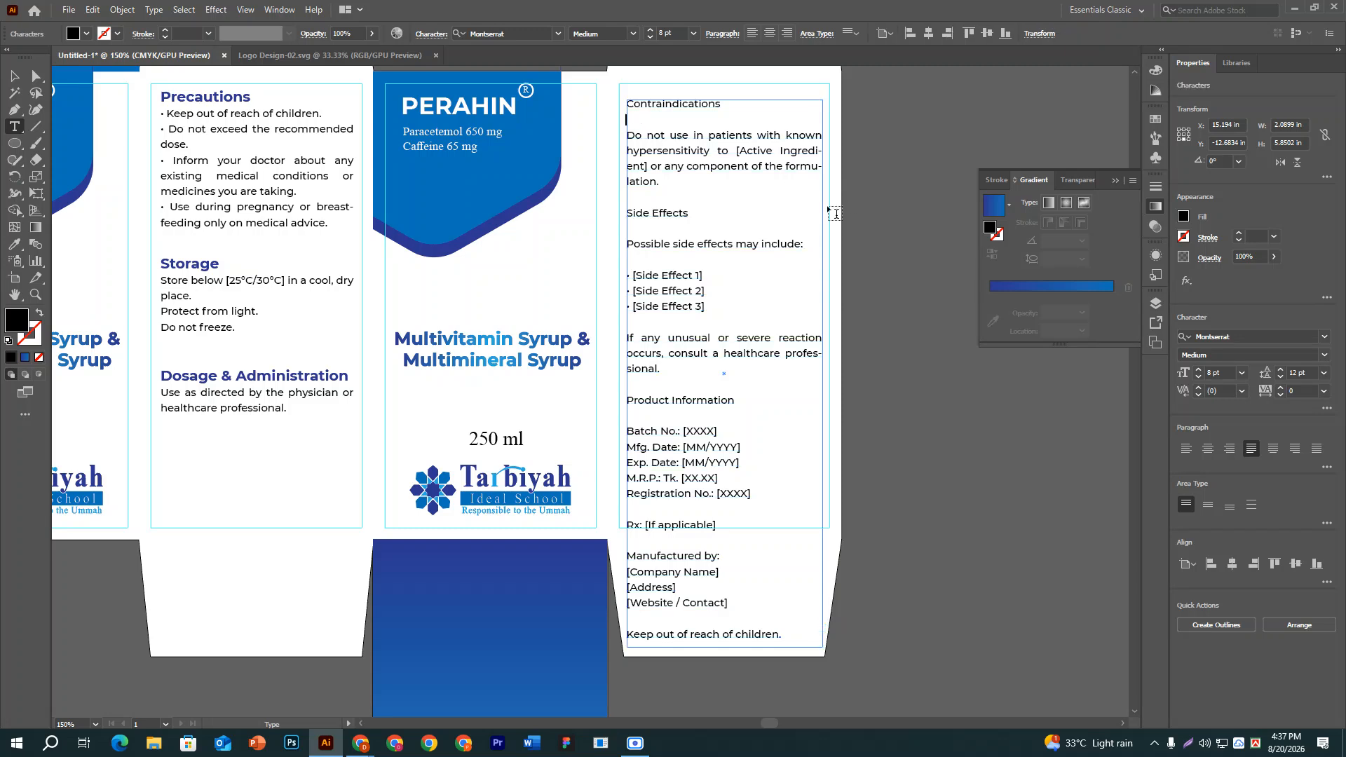
click(629, 140)
key(BackSpace)
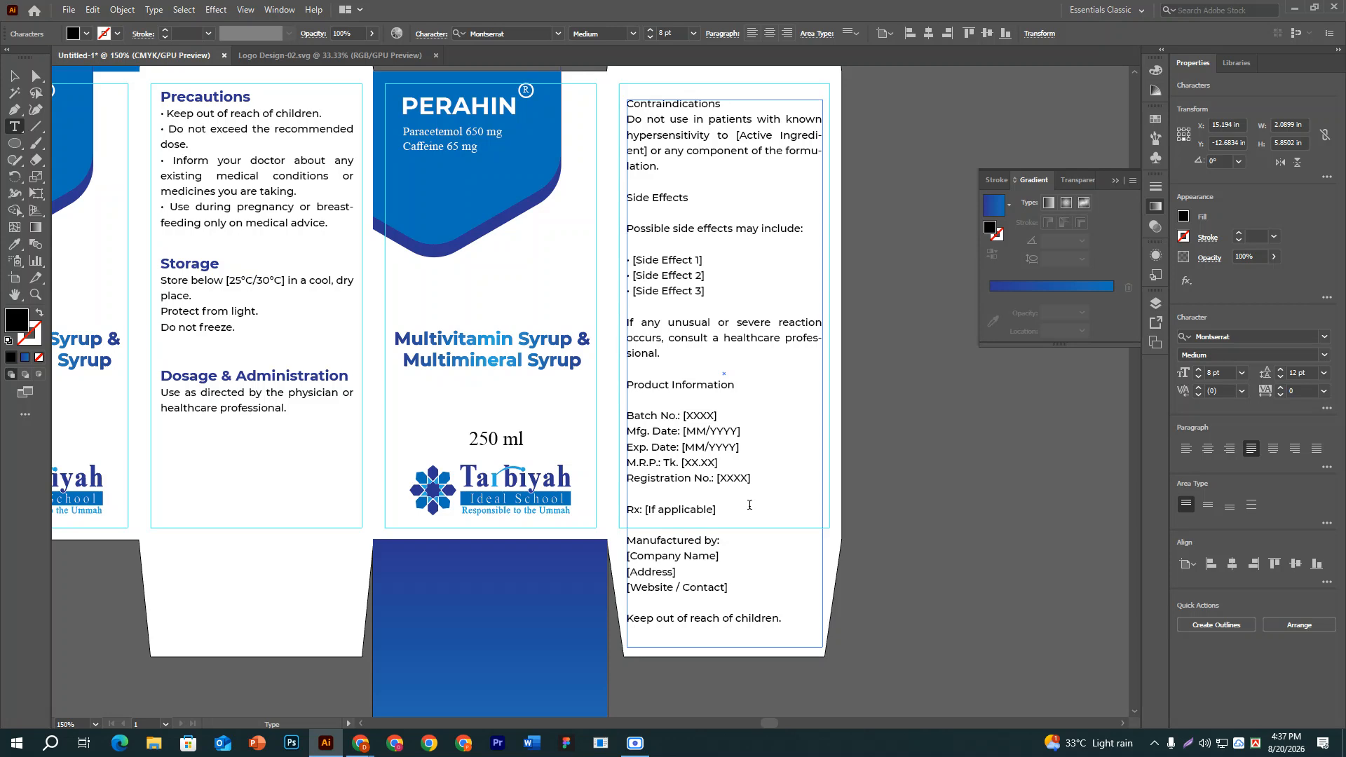
key(BackSpace)
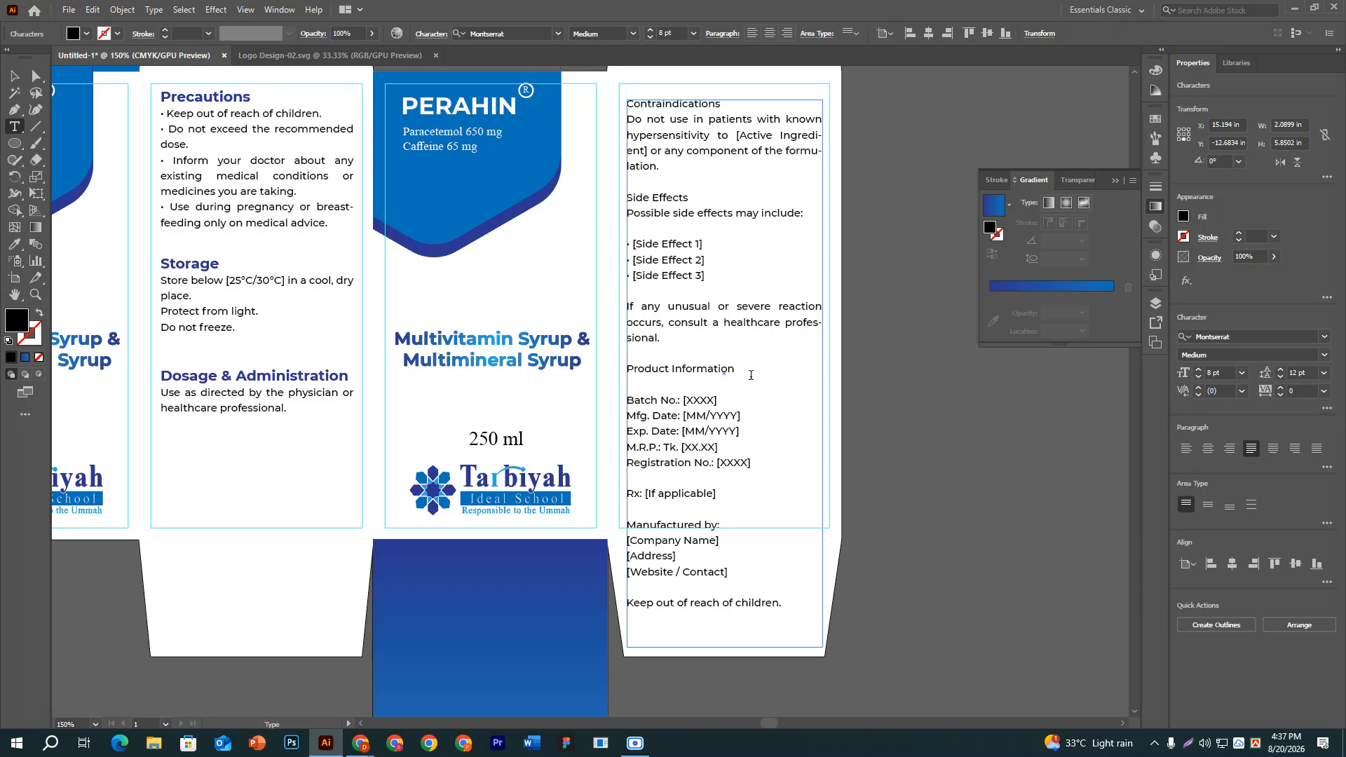
key(BackSpace)
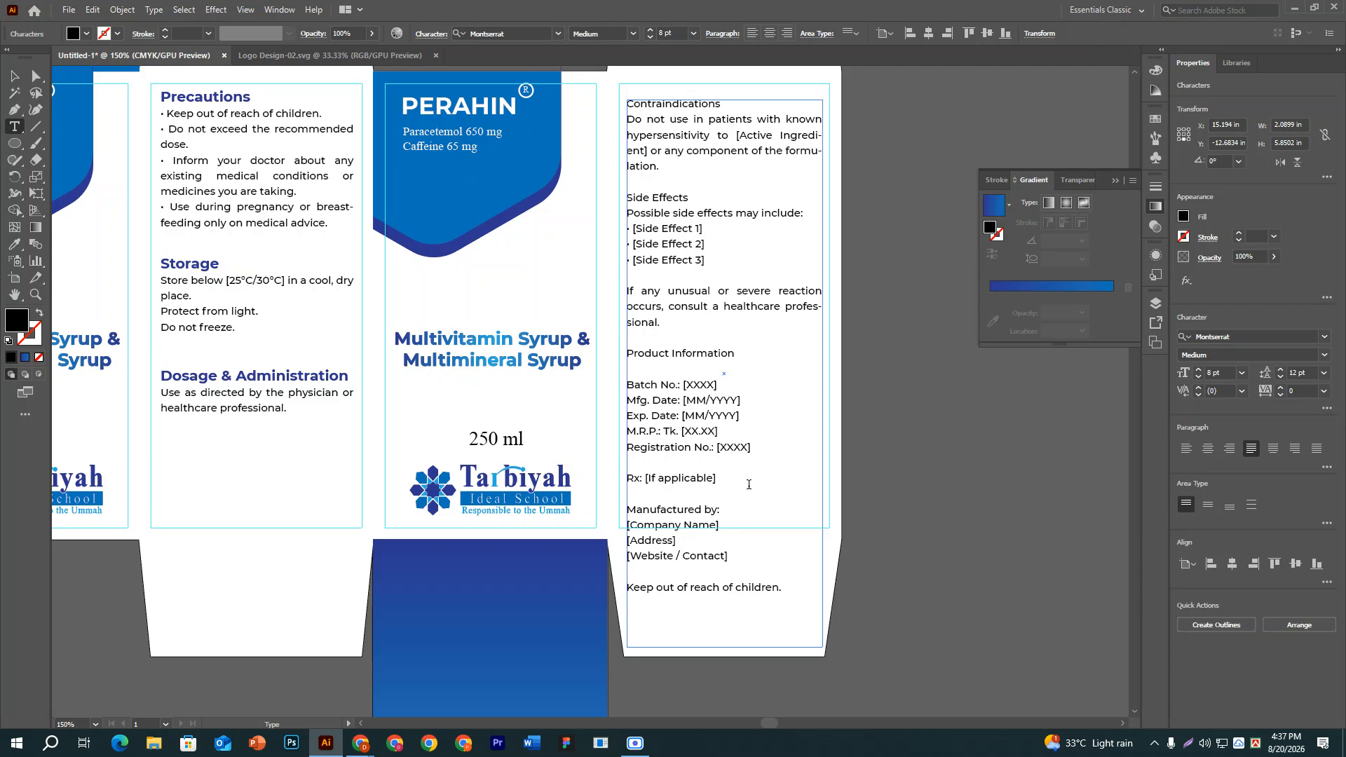
key(BackSpace)
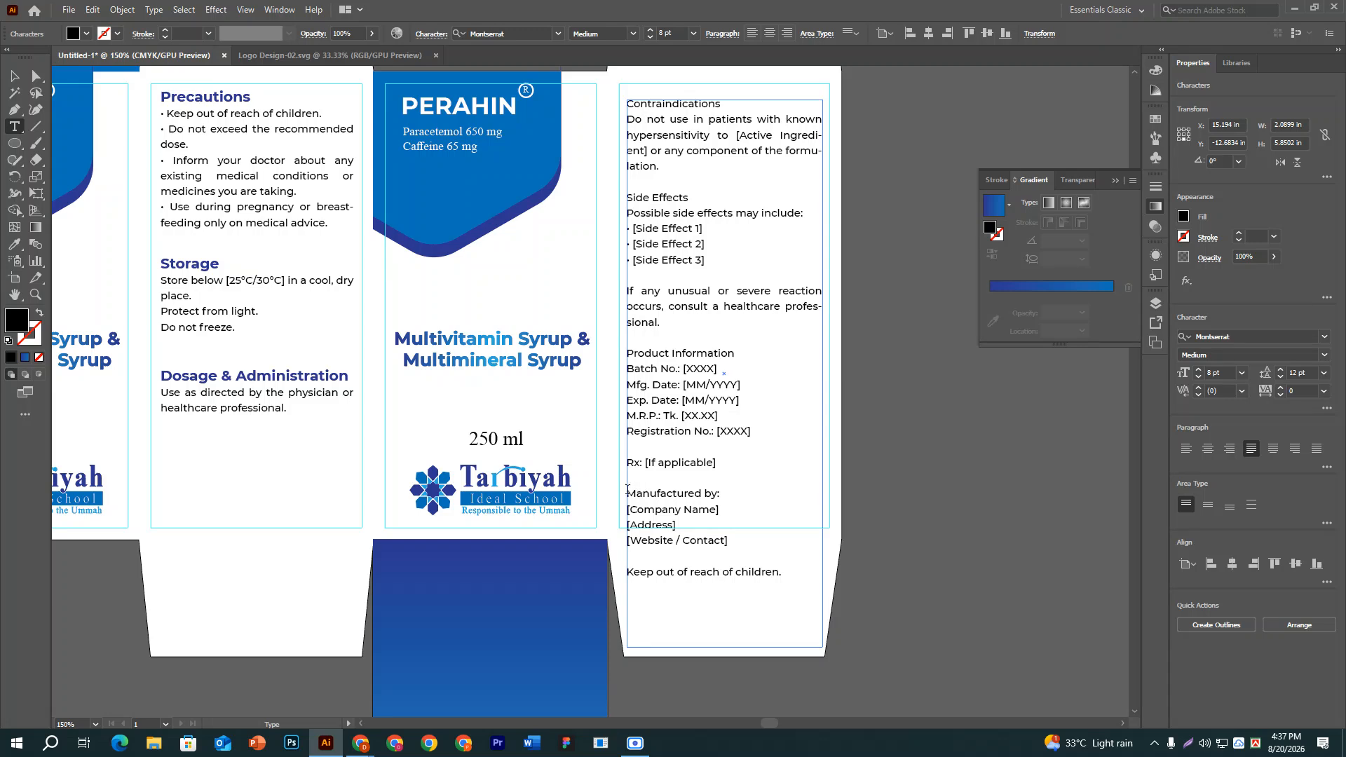
Copy the Contraindications heading and paragraph on the fourth panel, then delete them along with the blank lines above "Side Effects".
drag(627, 490, 783, 622)
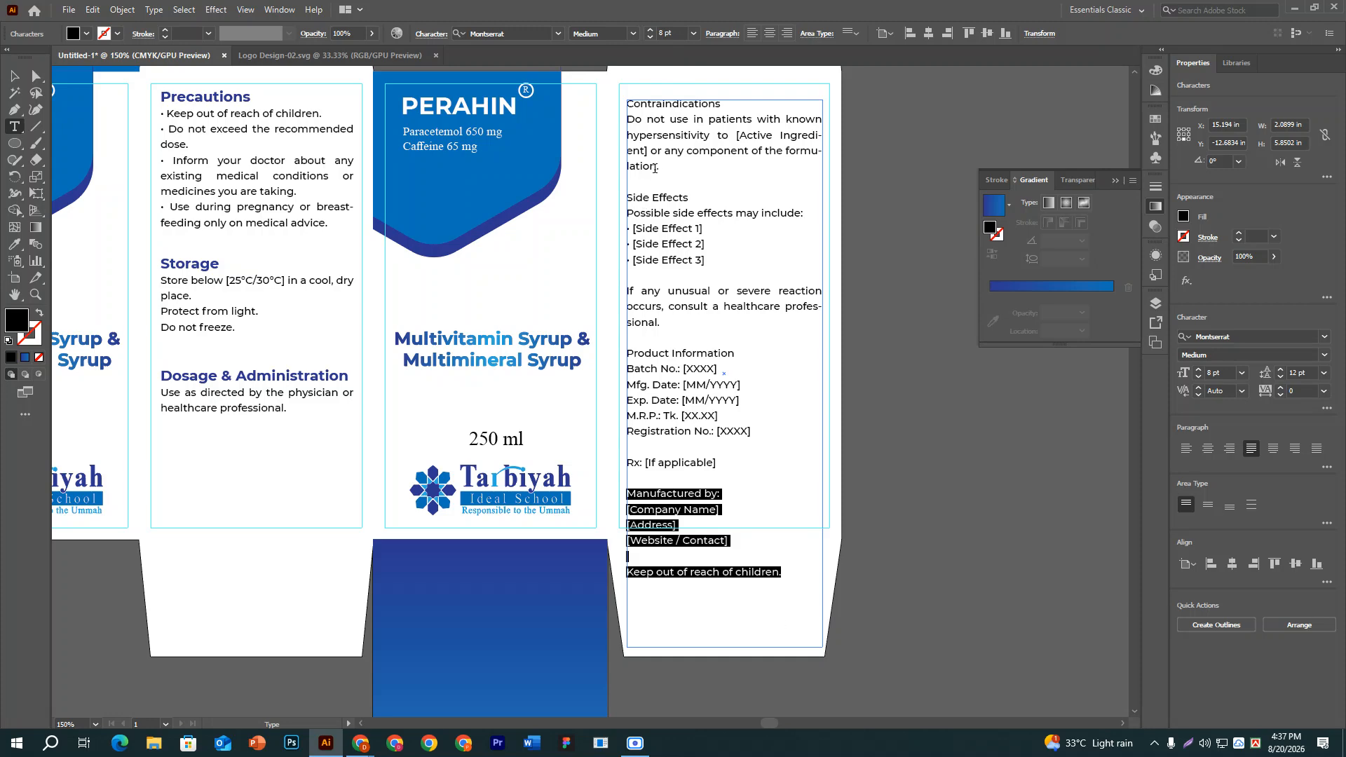
drag(658, 167, 631, 77)
key(ctrl+c)
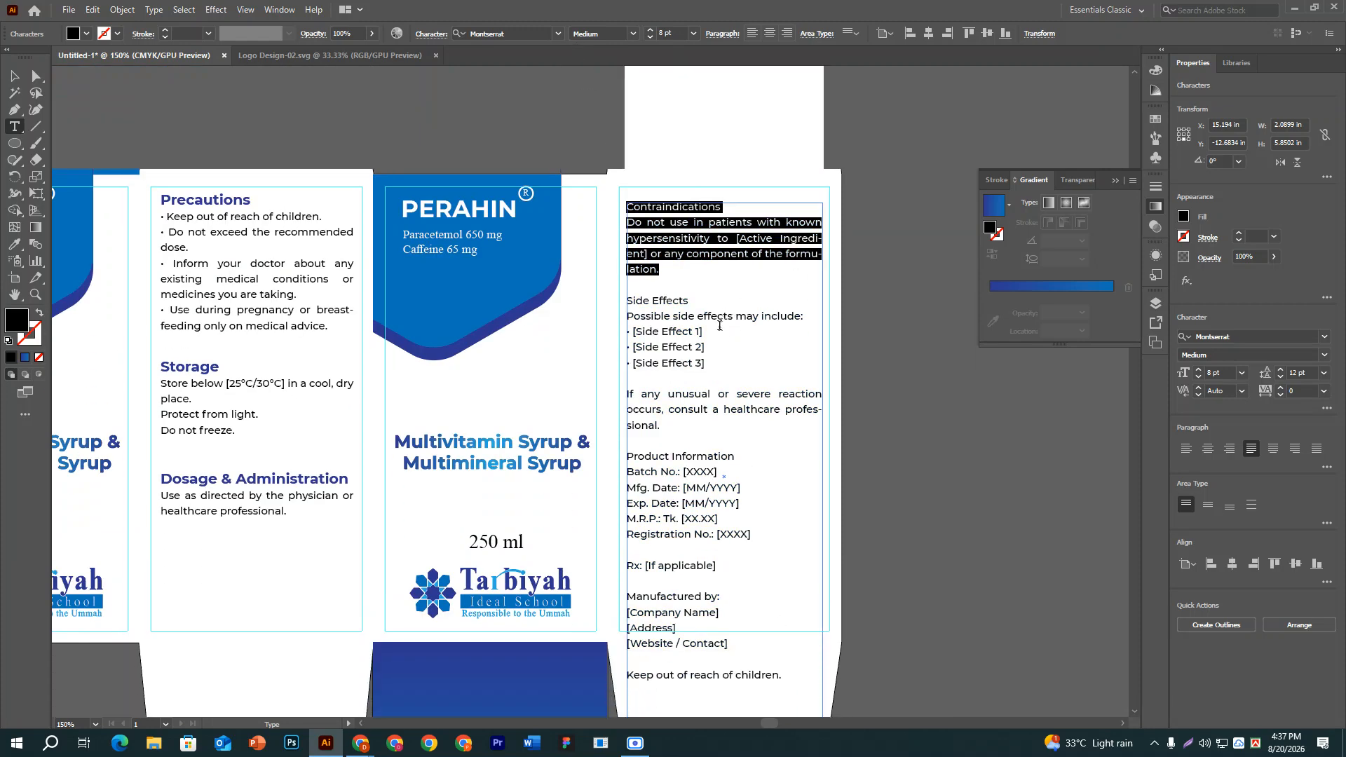
scroll(693, 290, down, 3)
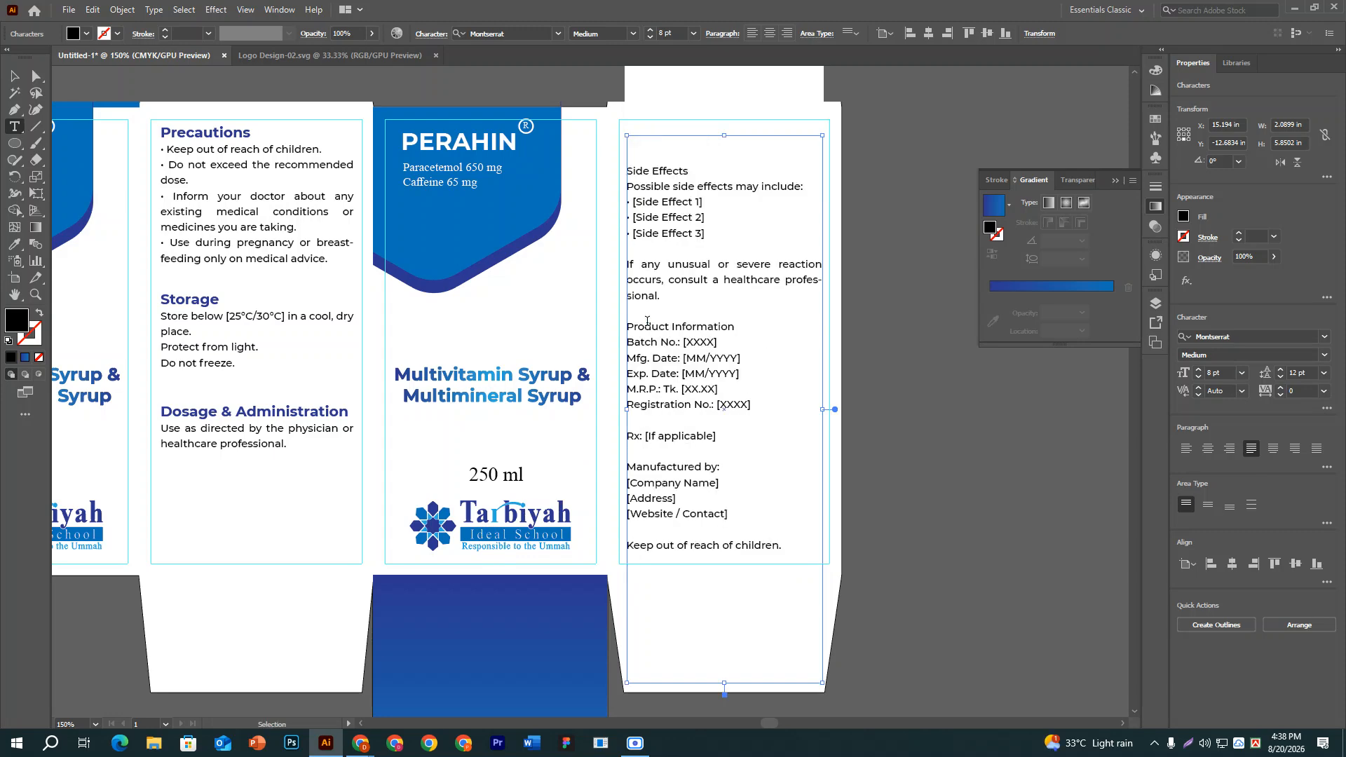
key(BackSpace)
key(Delete)
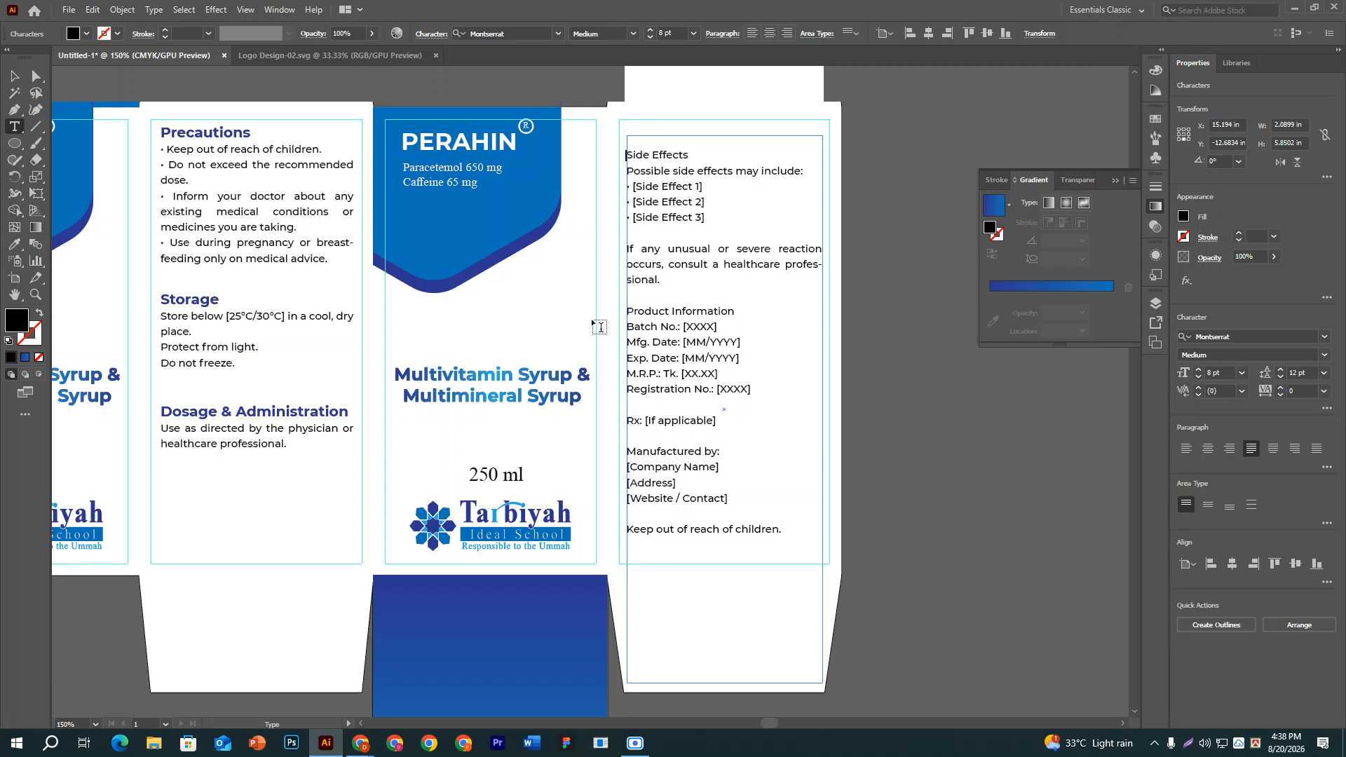
key(Delete)
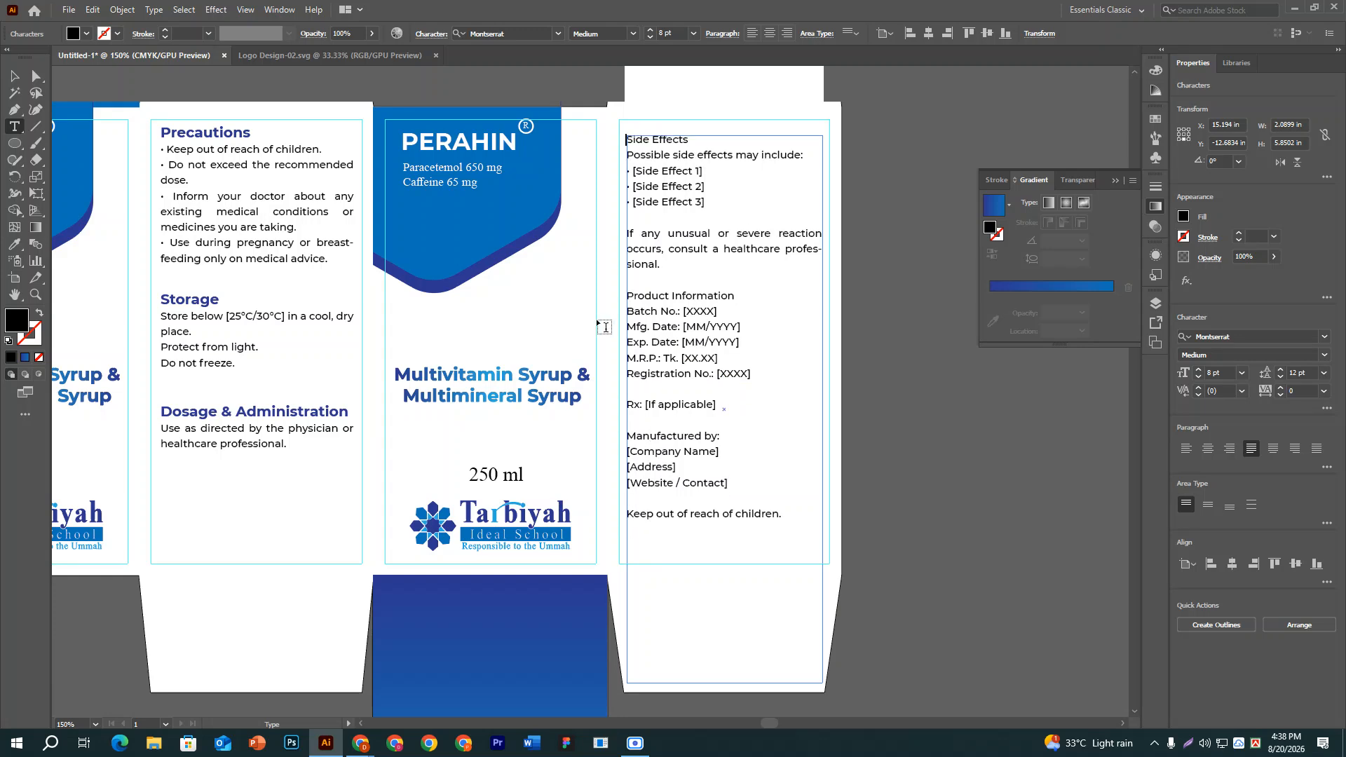
Extend the Precautions panel's text frame to about 4.54 in high and paste the Contraindications section below the Dosage & Administration text.
click(260, 444)
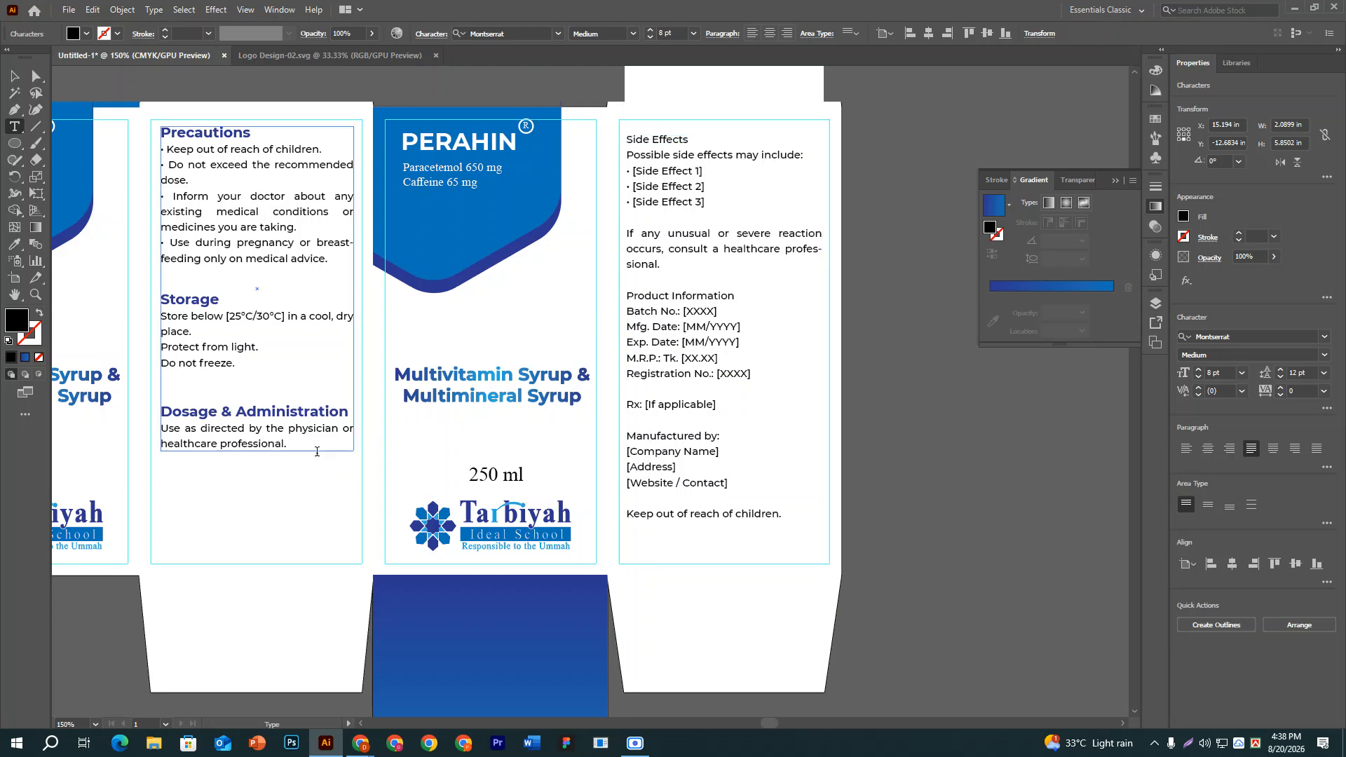
click(14, 76)
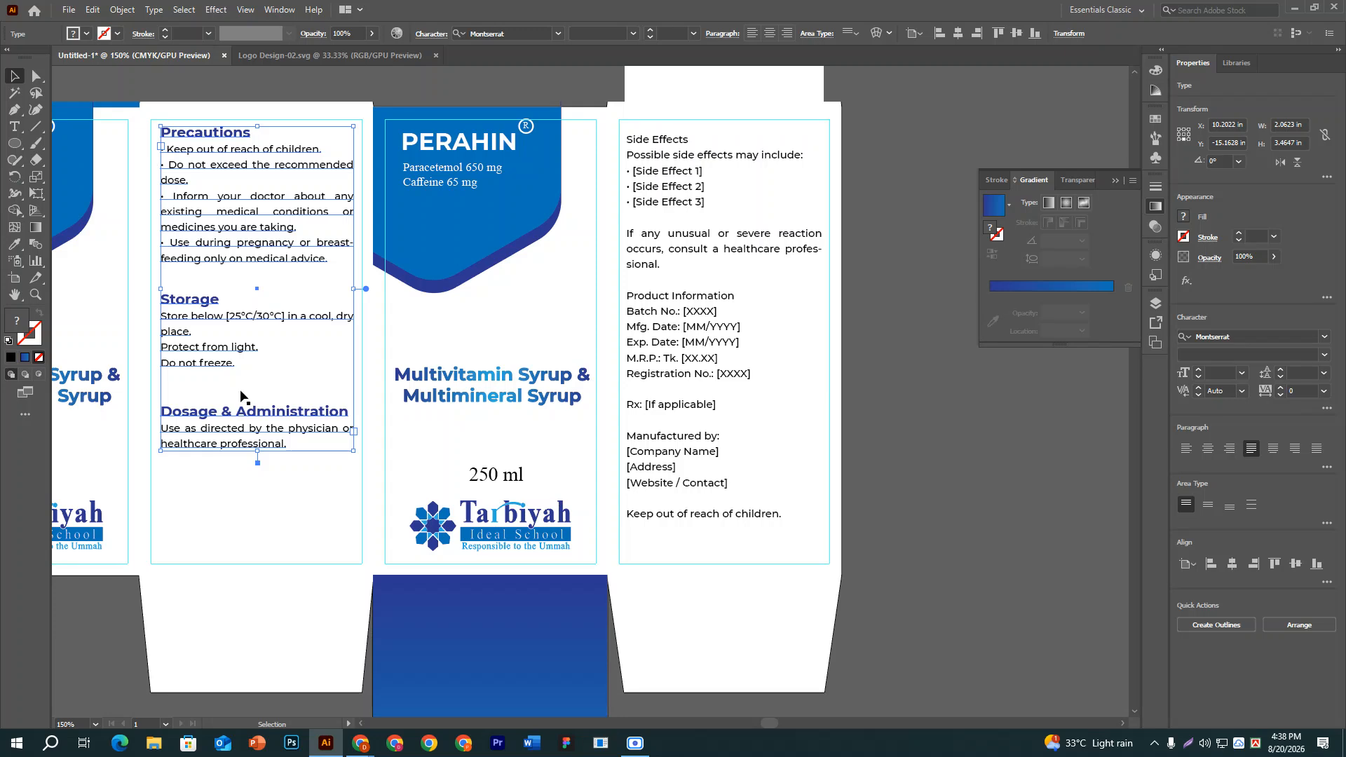
drag(255, 449, 258, 551)
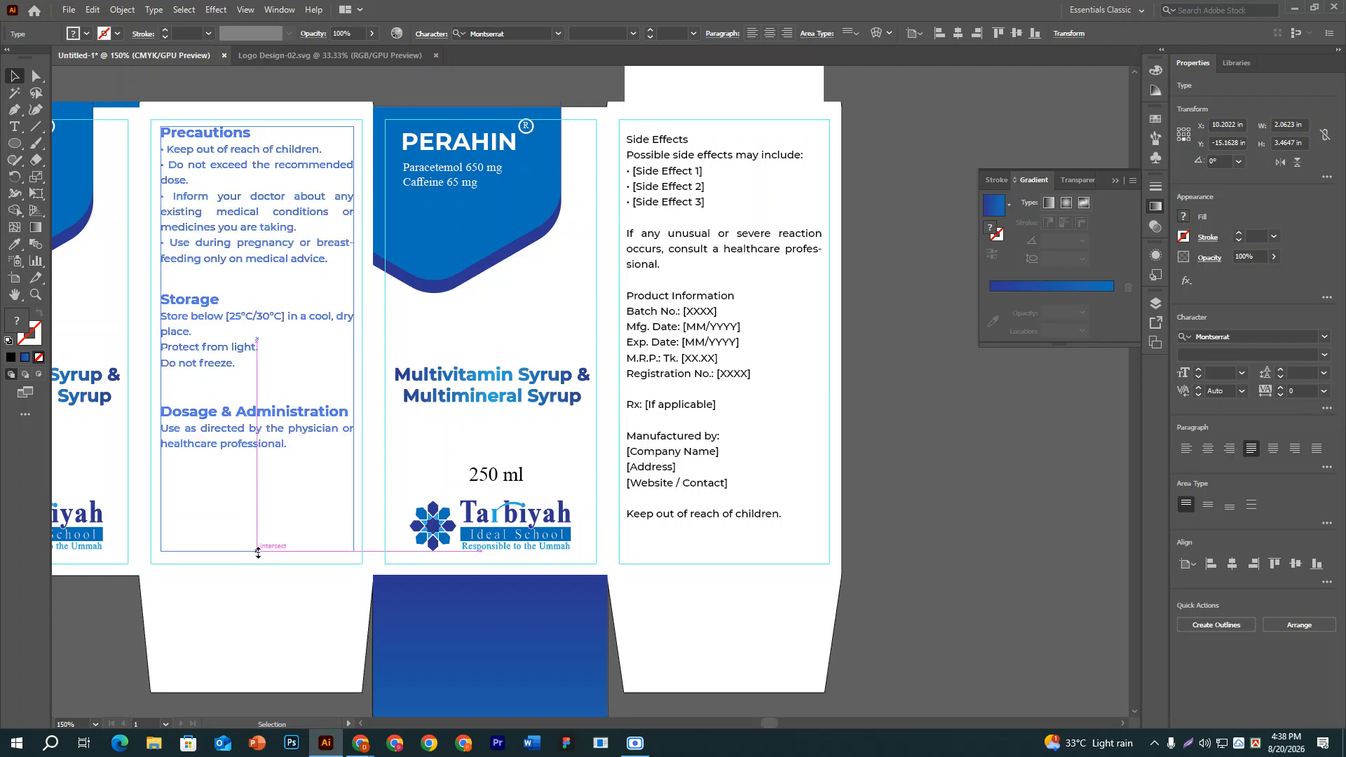
click(14, 126)
click(286, 442)
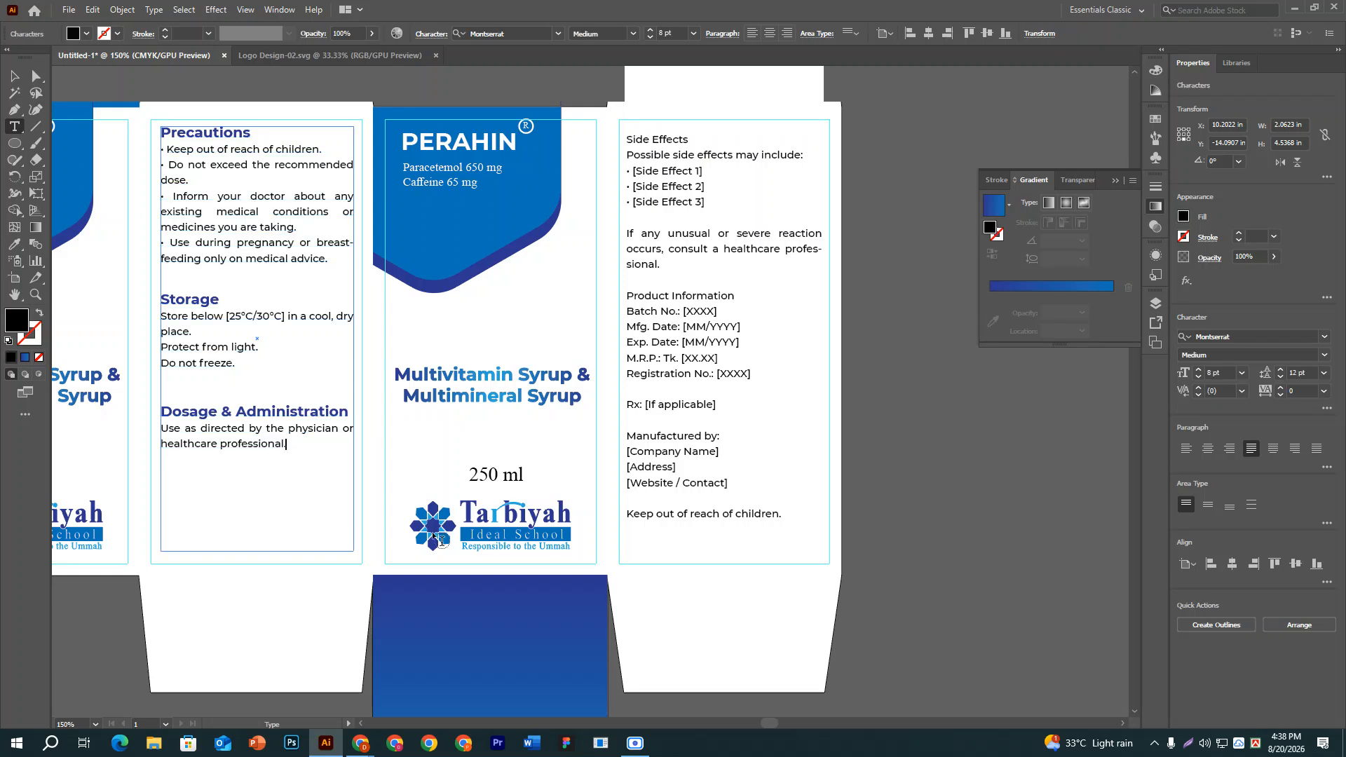
key(ctrl+v)
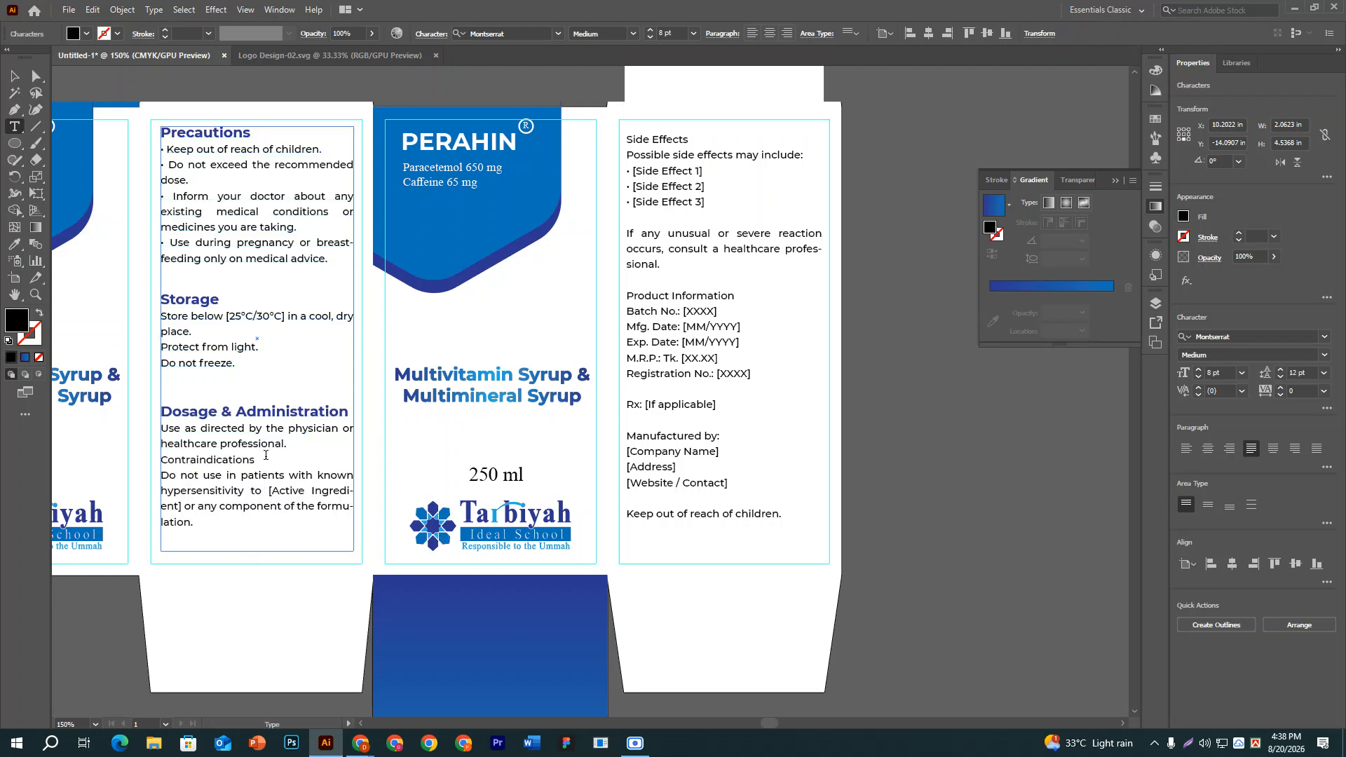
Give the pasted "Contraindications" heading the same text style as the "Precautions" heading using the Eyedropper.
drag(260, 460, 161, 460)
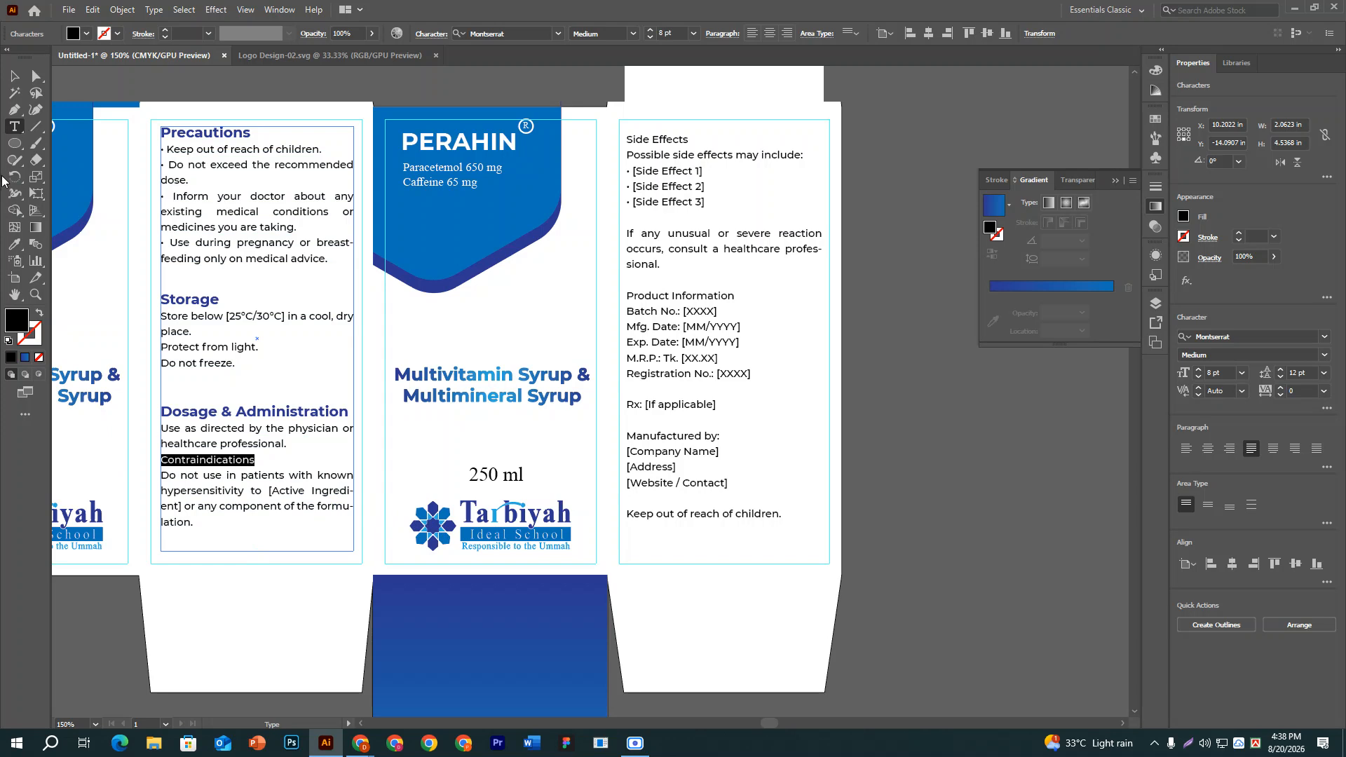
click(14, 244)
click(172, 132)
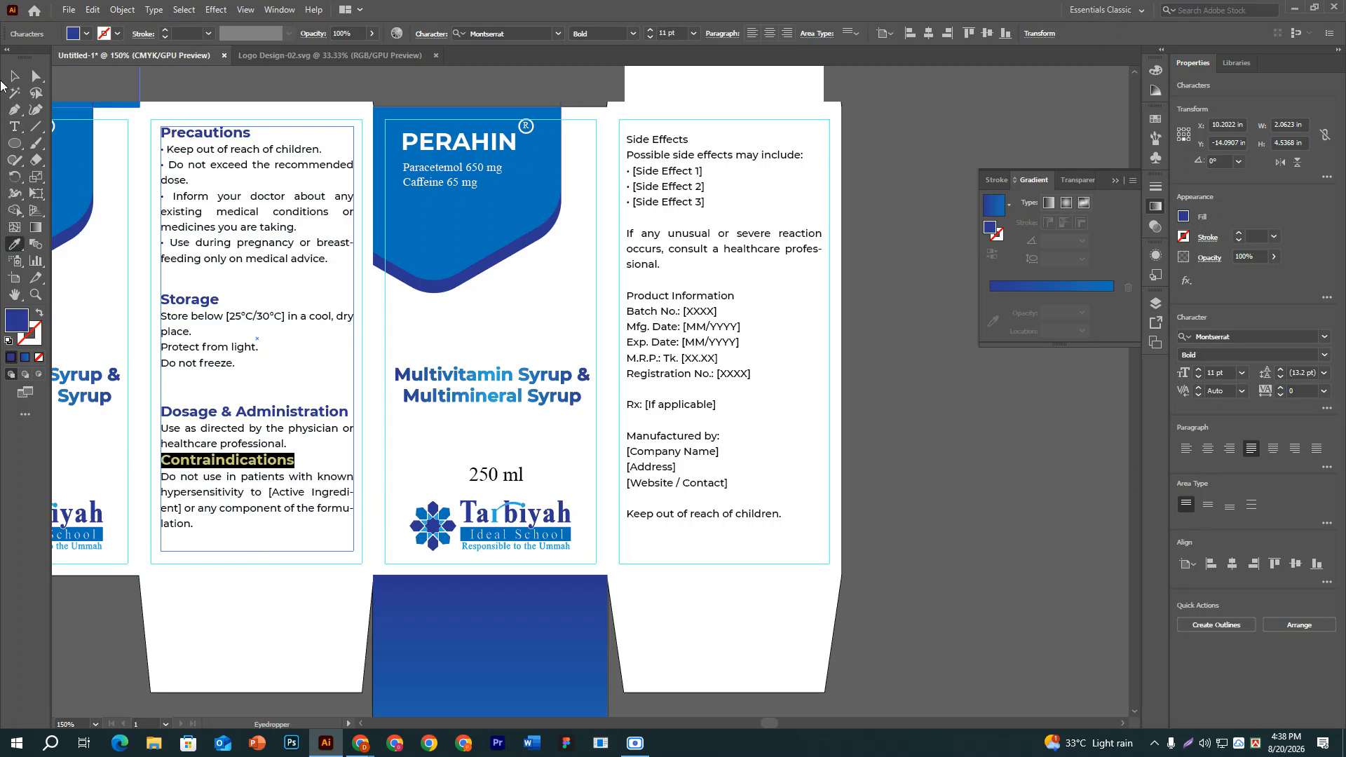
Remove one blank line above "Dosage & Administration" and add a blank line above the "Contraindications" heading.
click(16, 126)
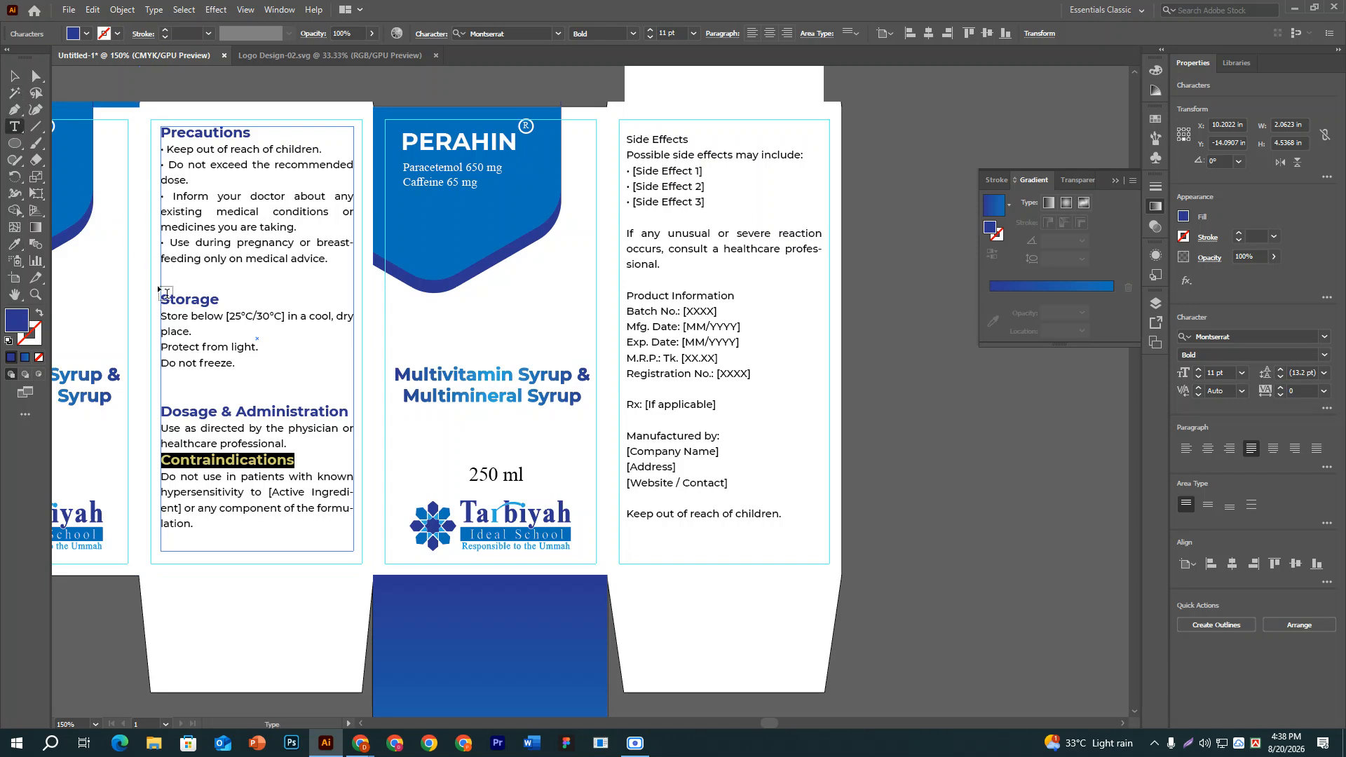
click(174, 411)
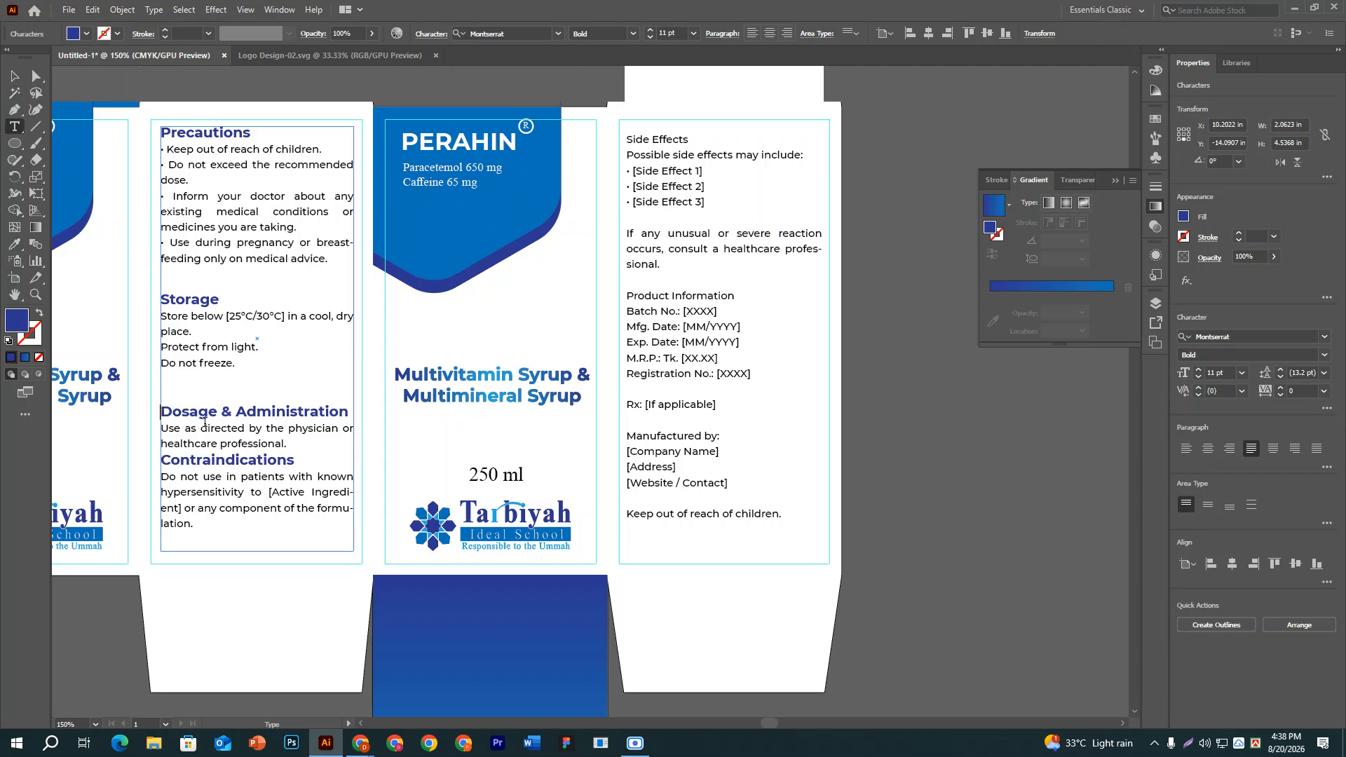
key(BackSpace)
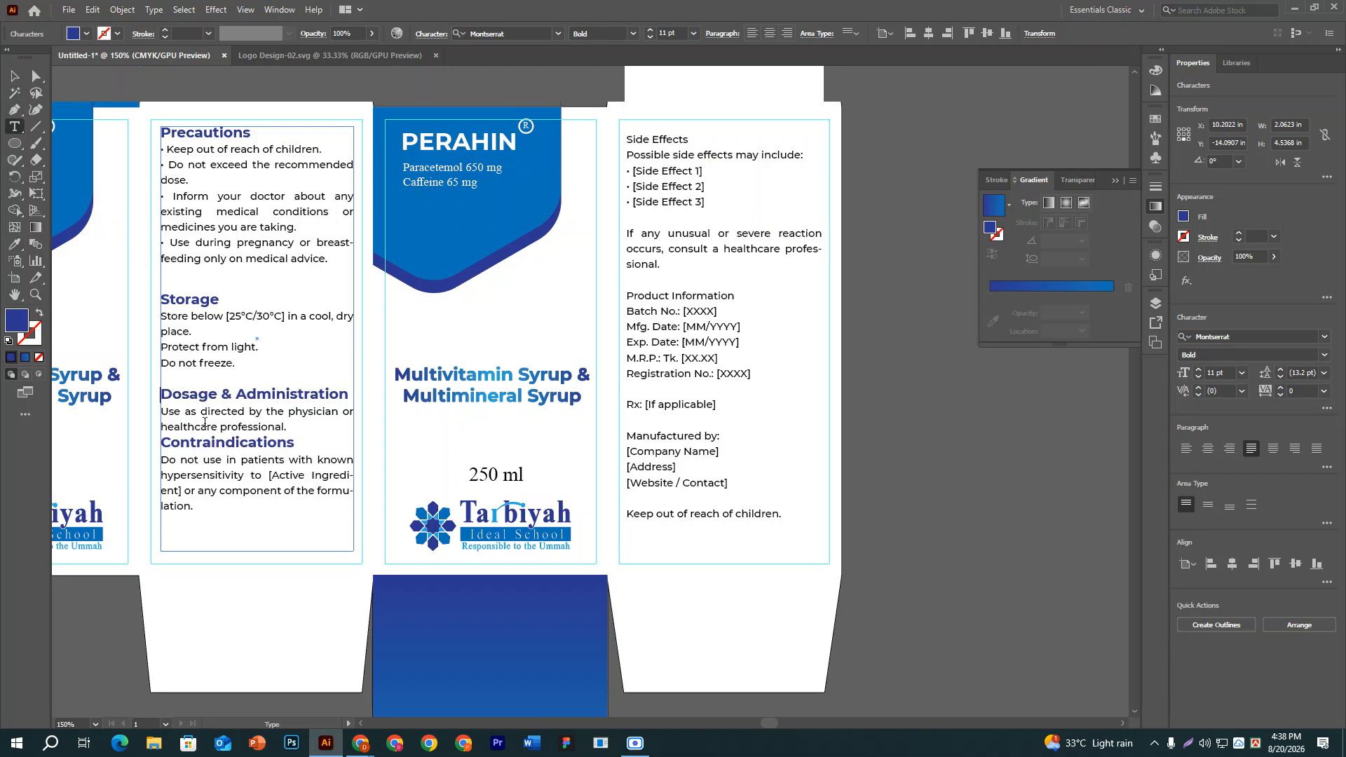
click(163, 443)
key(Return)
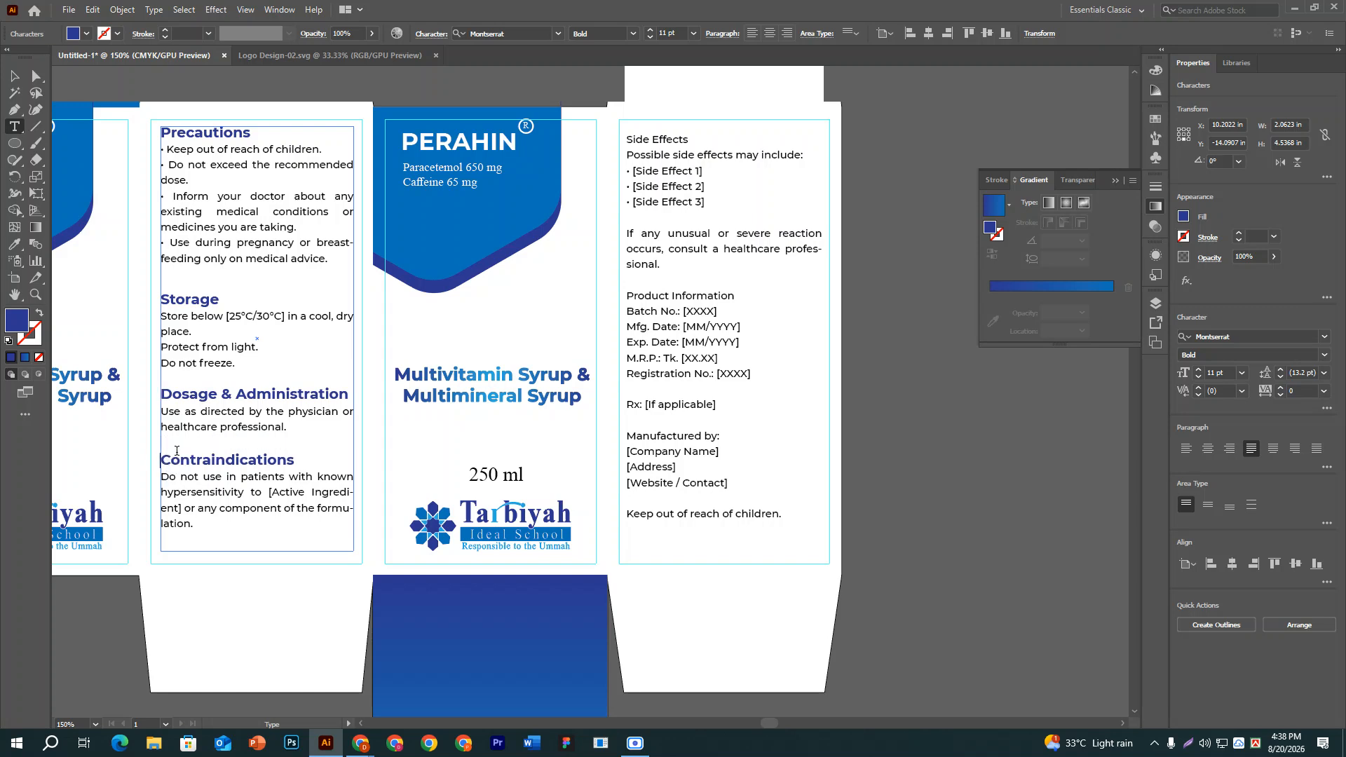
Shorten the Precautions panel's text frame so it ends just below the Contraindications paragraph, and deselect it.
click(14, 75)
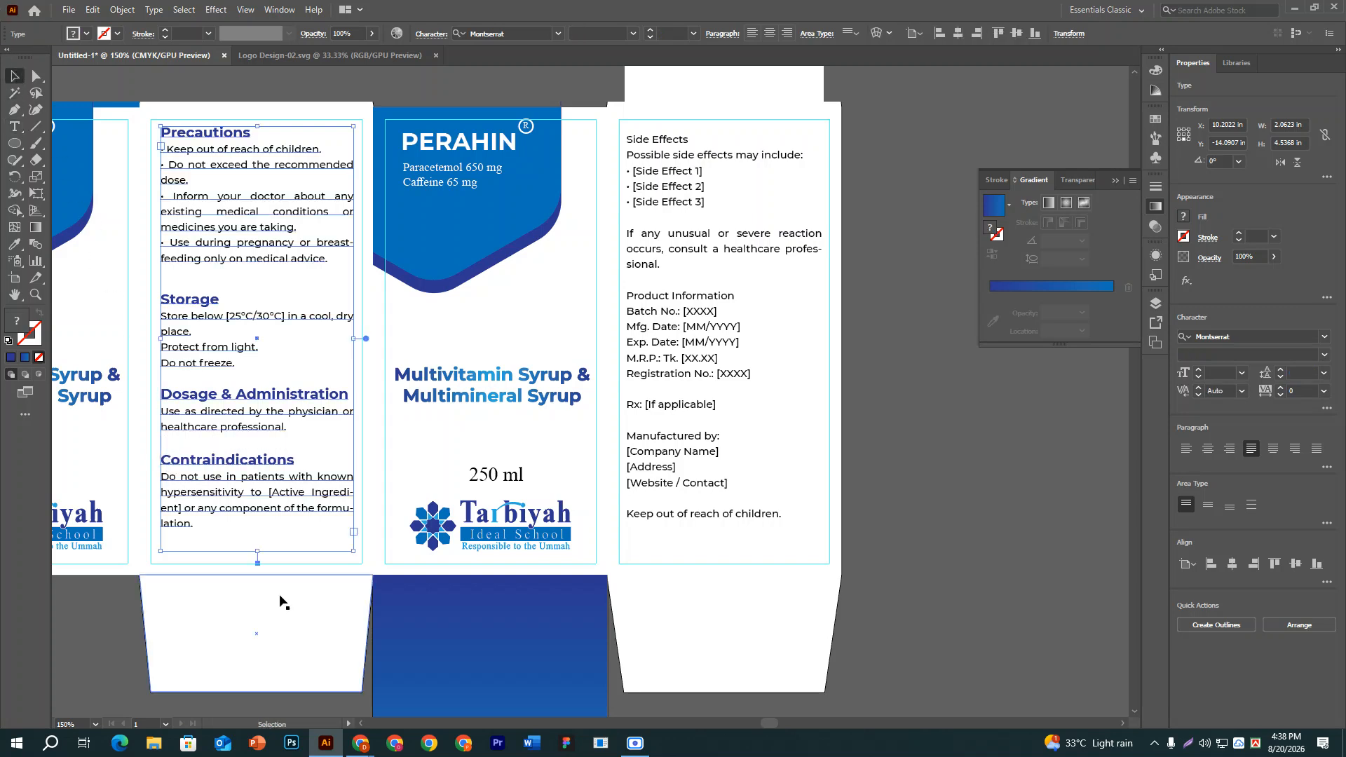
drag(258, 551, 256, 534)
click(951, 487)
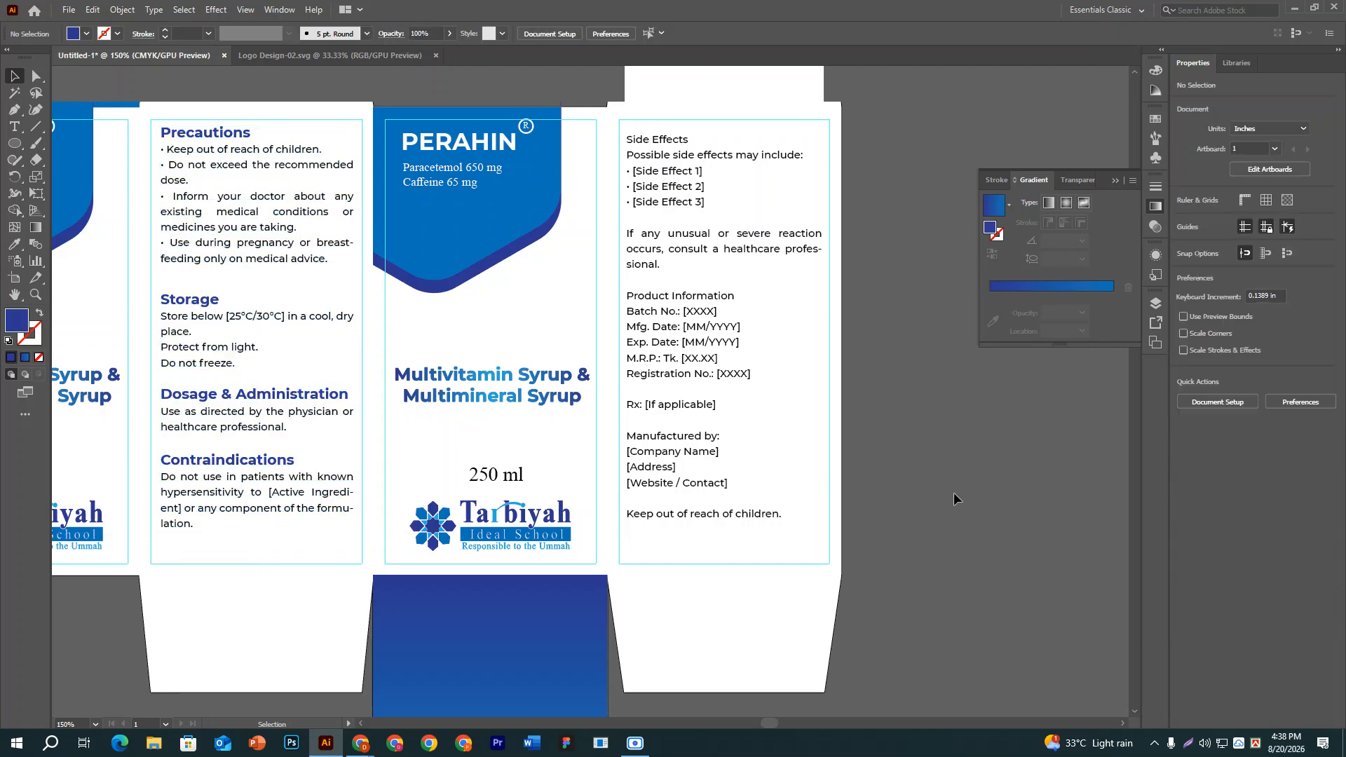
key(space)
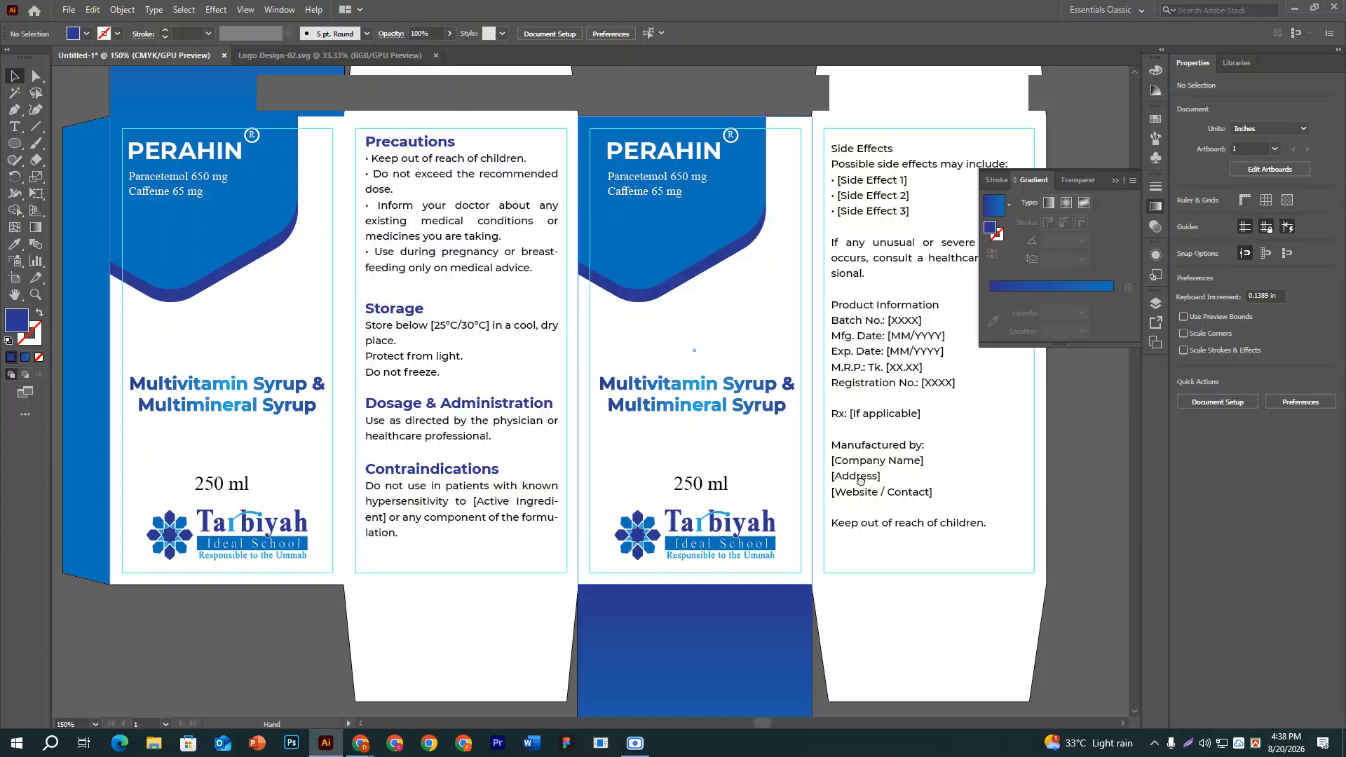
drag(859, 480, 885, 687)
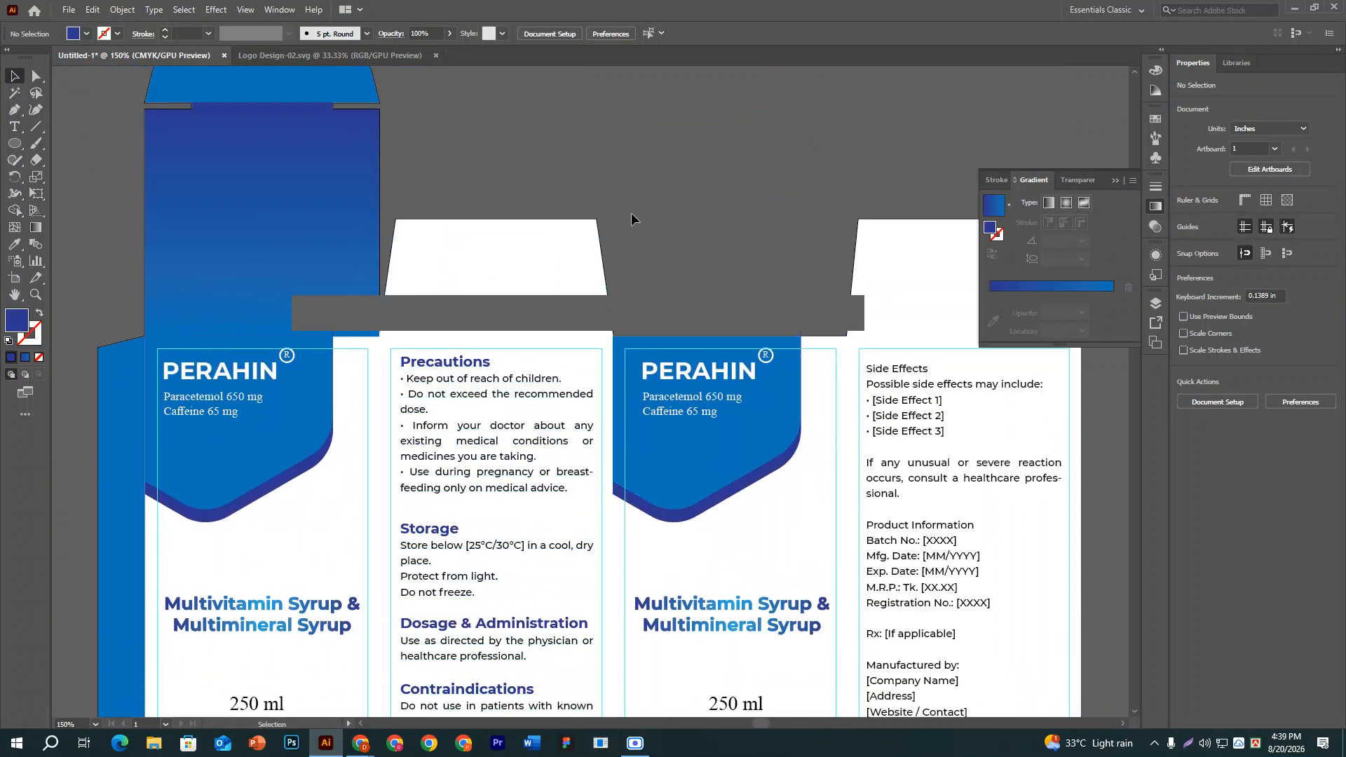
drag(534, 287, 588, 220)
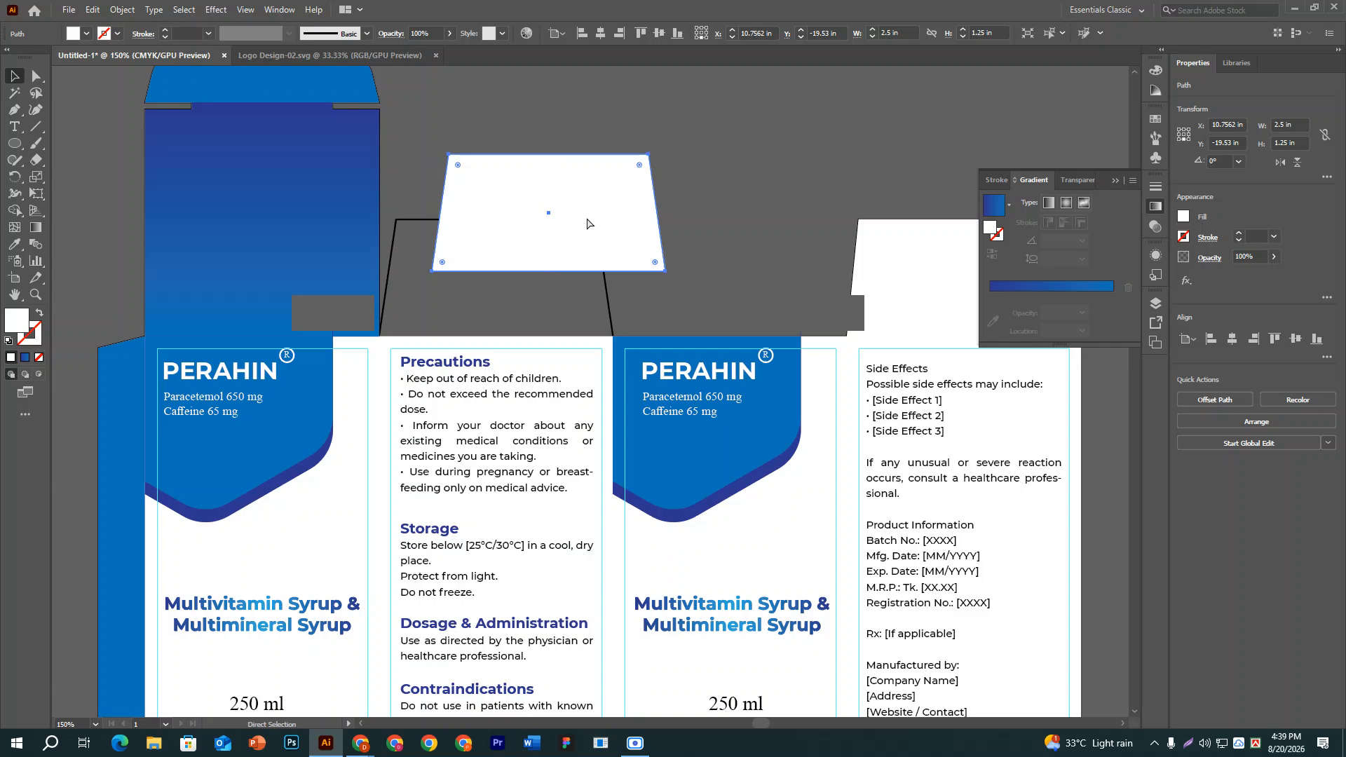
key(ctrl+z)
key(a)
key(ctrl+equal)
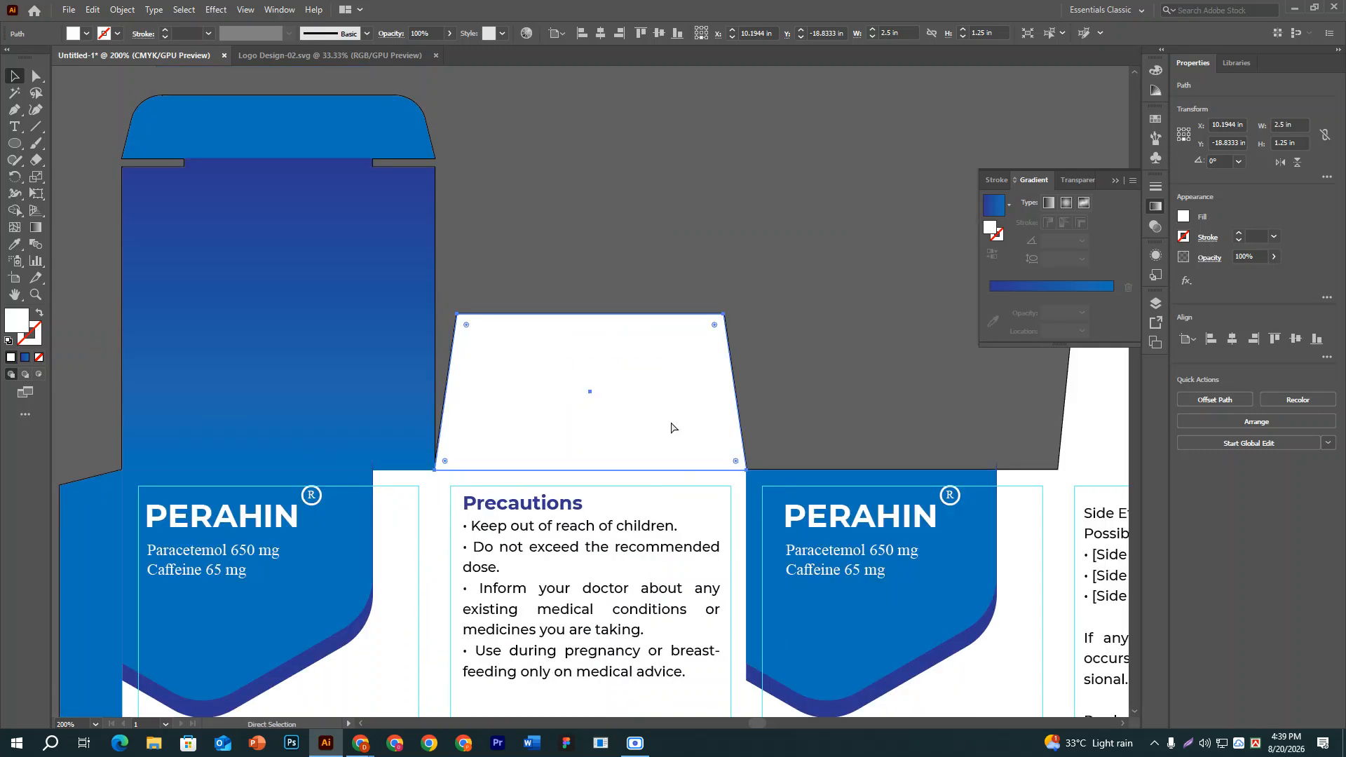
key(ctrl+minus)
key(ctrl+minus)
key(v)
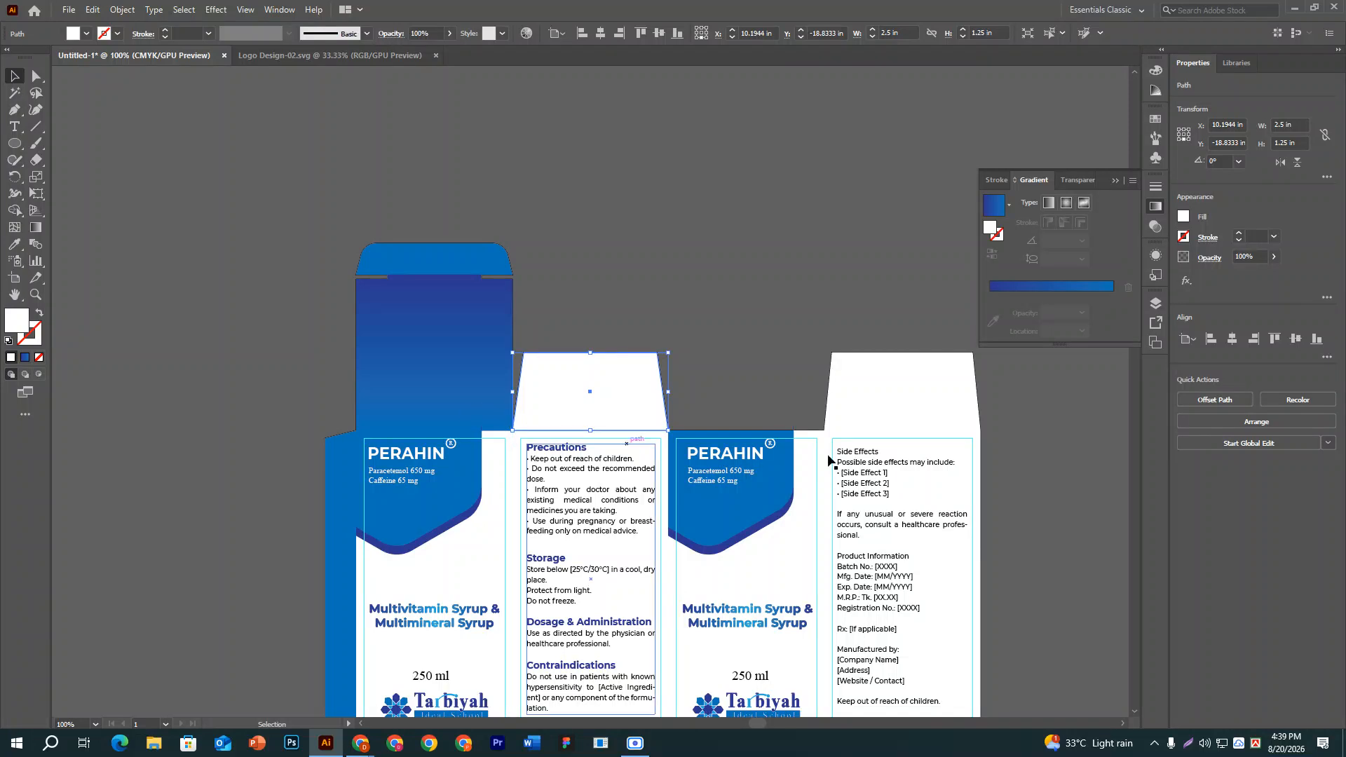
Set the "Side Effects" heading on the fourth panel to the Bold font style.
drag(885, 538, 655, 364)
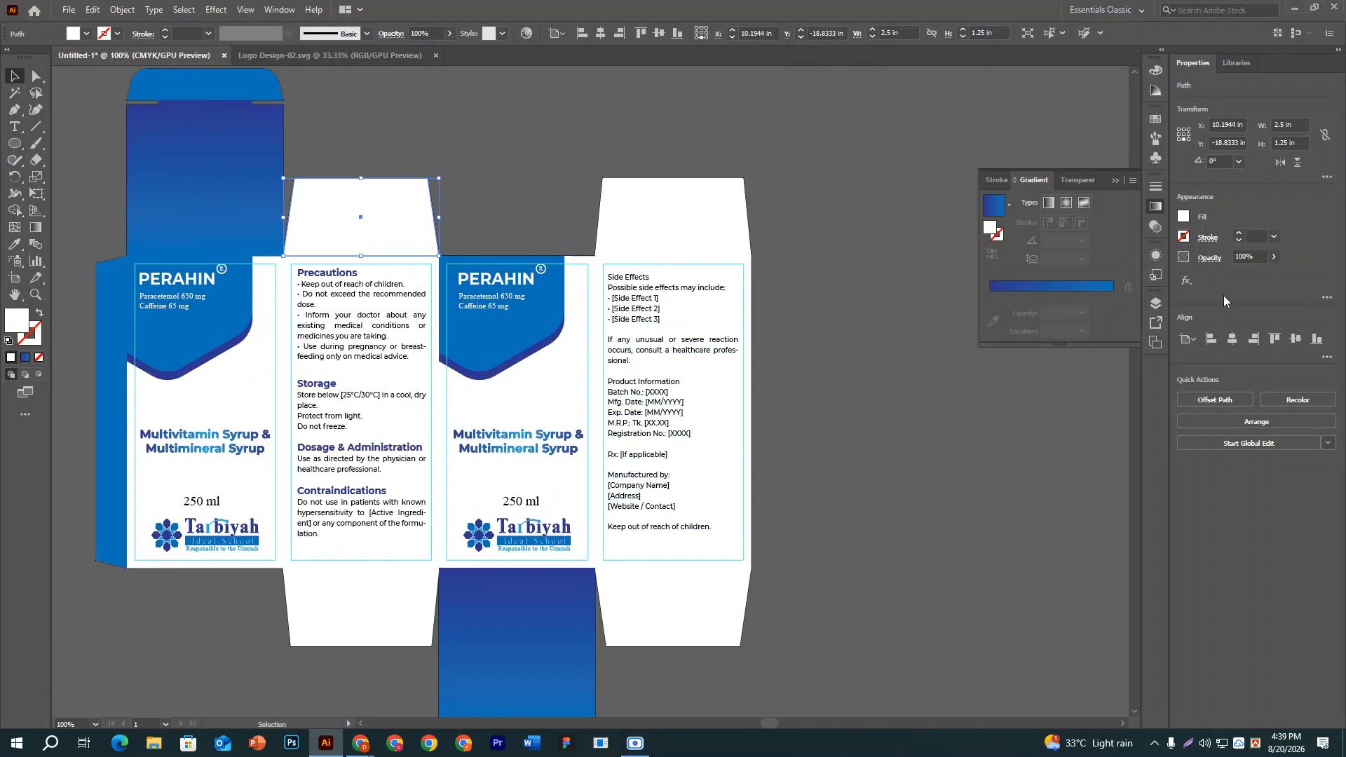
scroll(810, 265, down, 1)
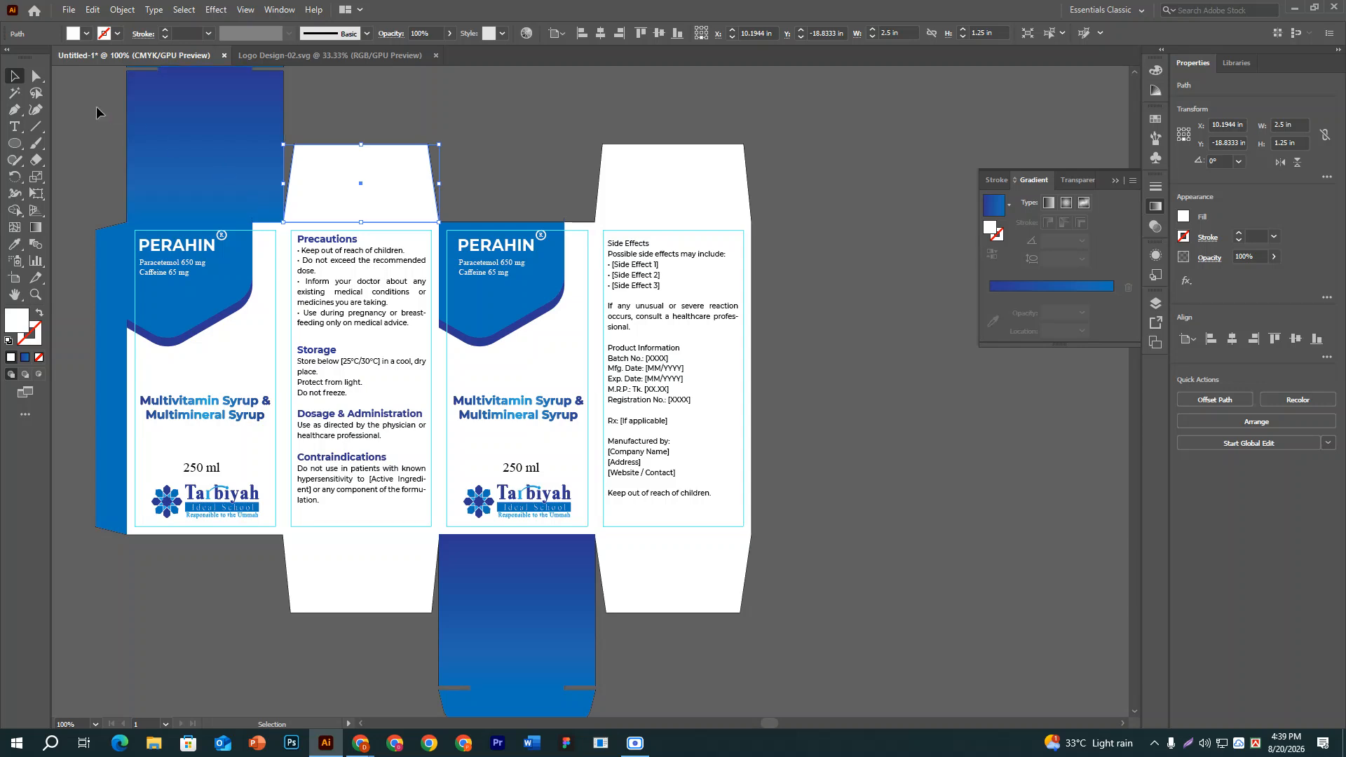
click(14, 125)
drag(651, 244, 566, 239)
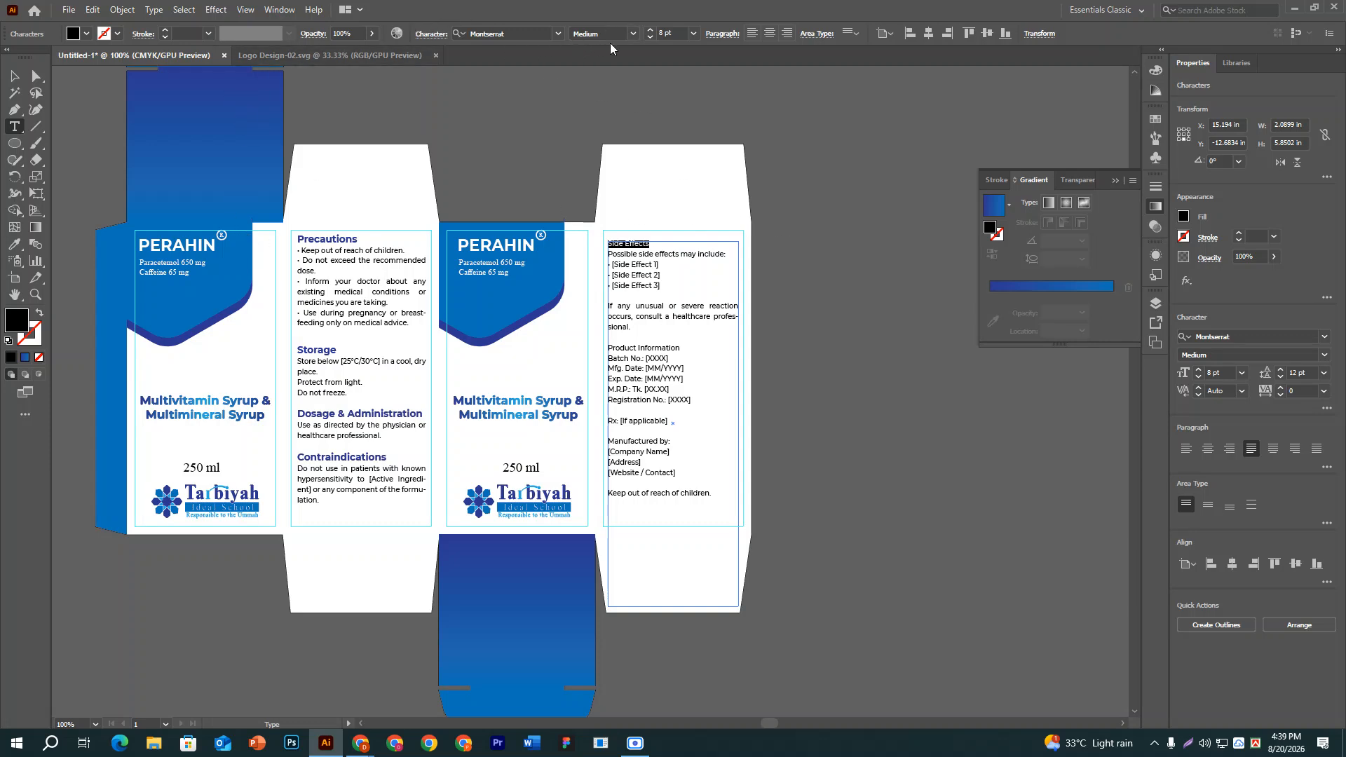
click(633, 35)
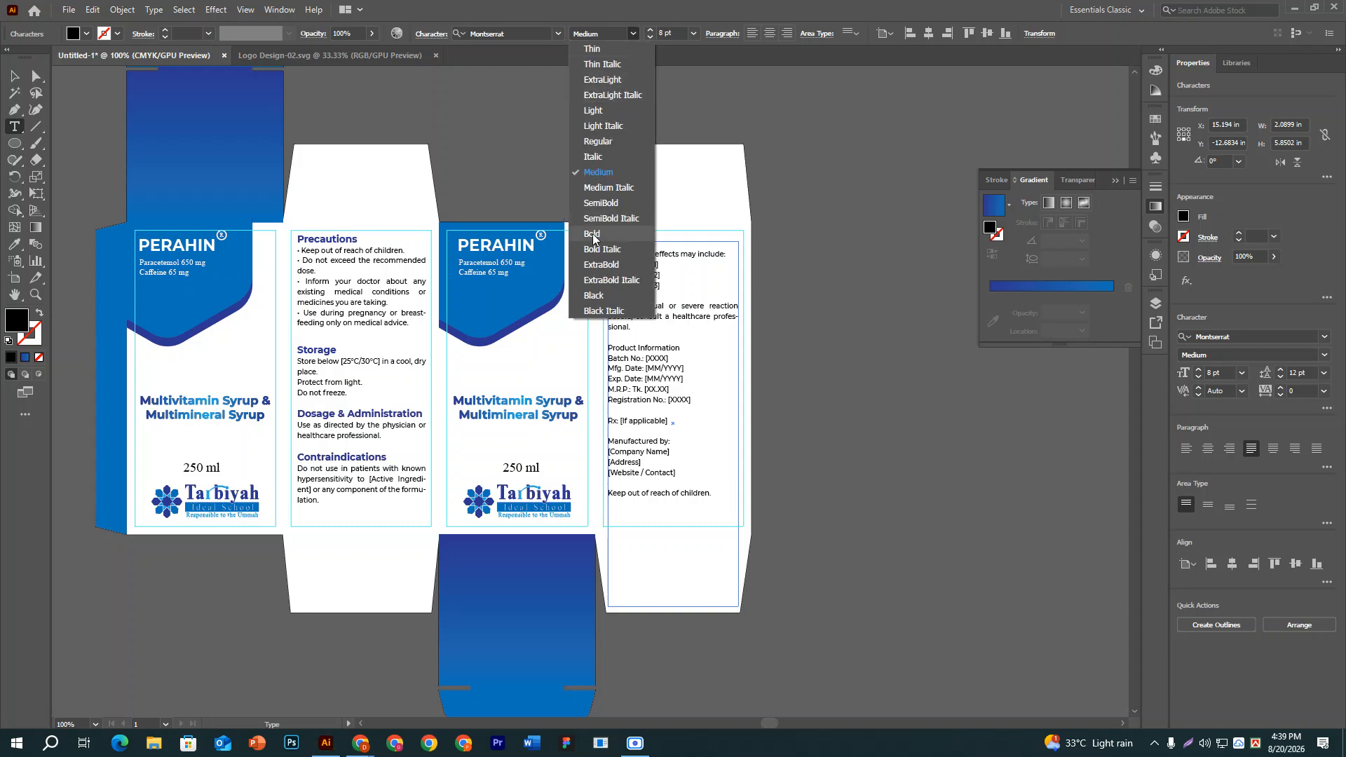
click(592, 239)
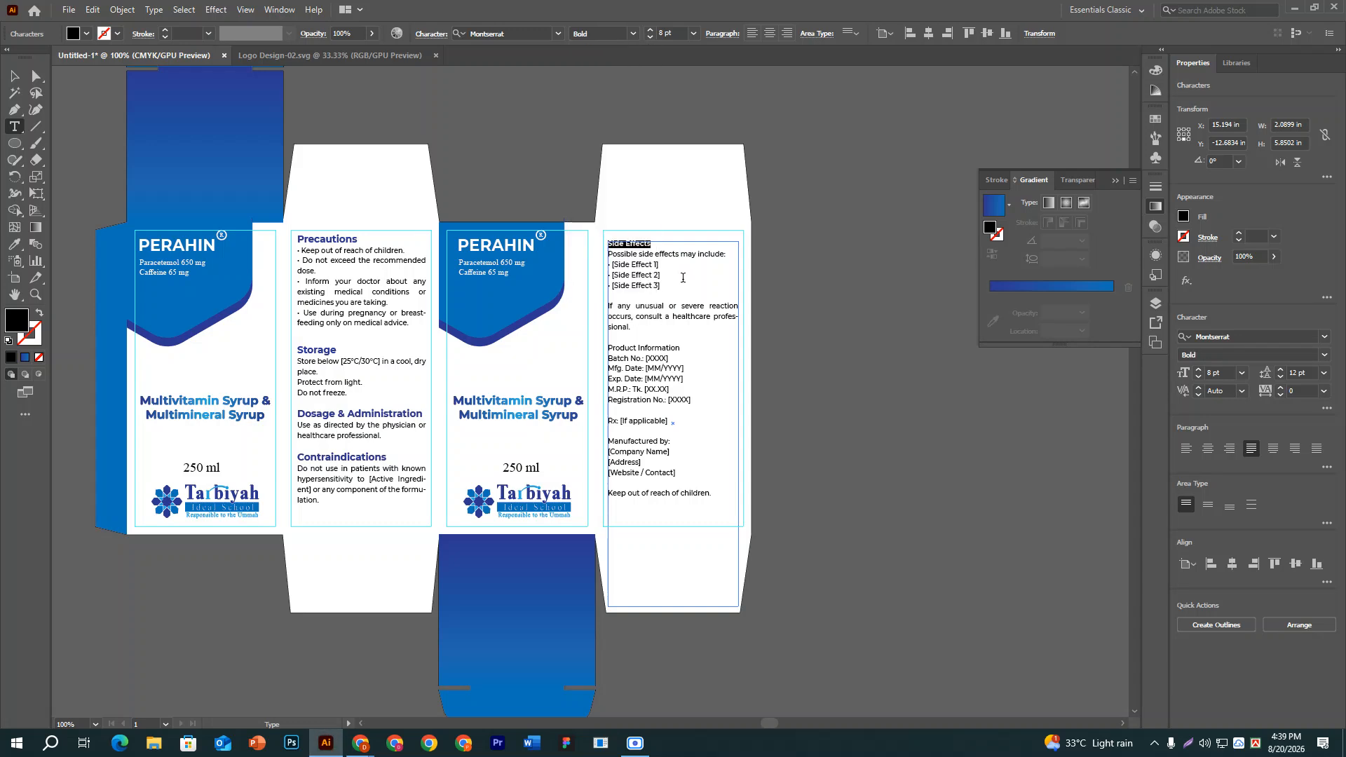
Copy the "Precautions" heading's text style onto the "Side Effects" heading with the Eyedropper, and set its fill to black.
click(14, 244)
click(344, 234)
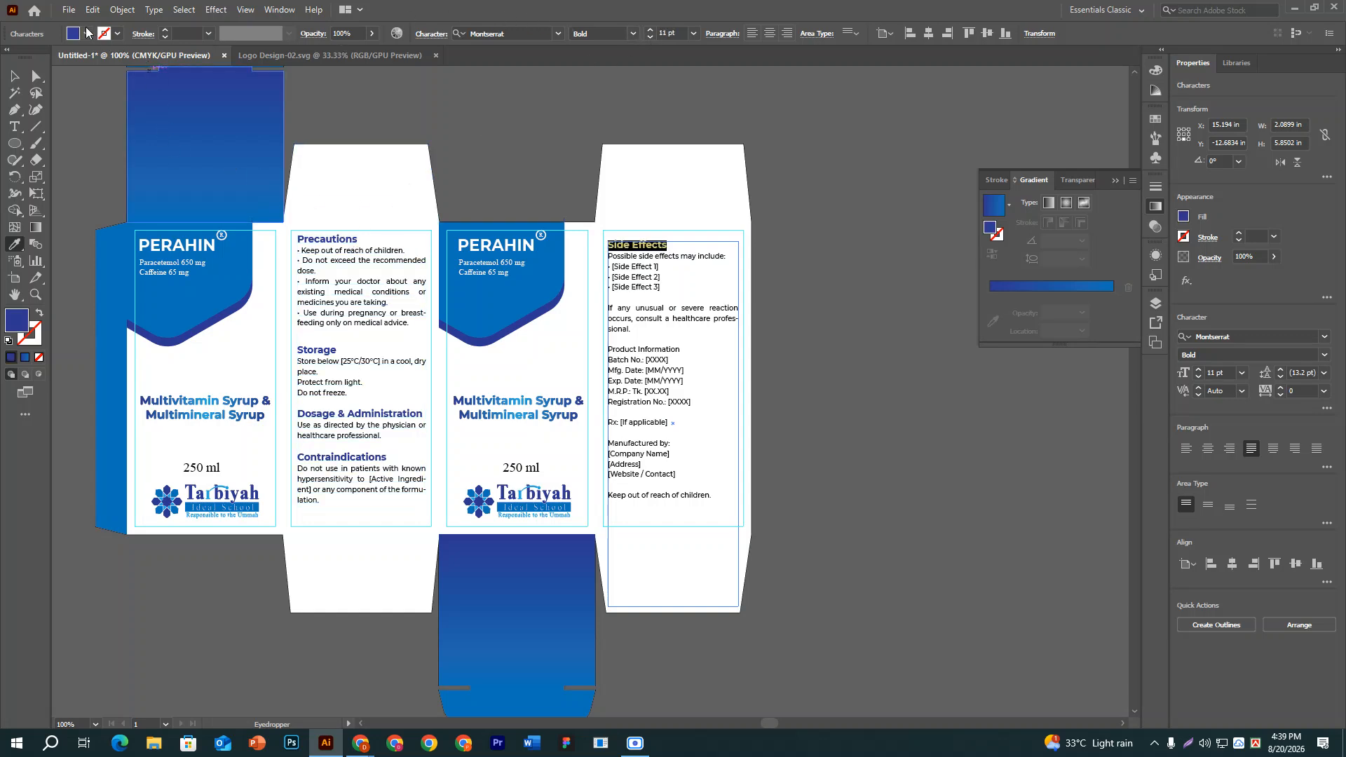
click(86, 33)
click(39, 57)
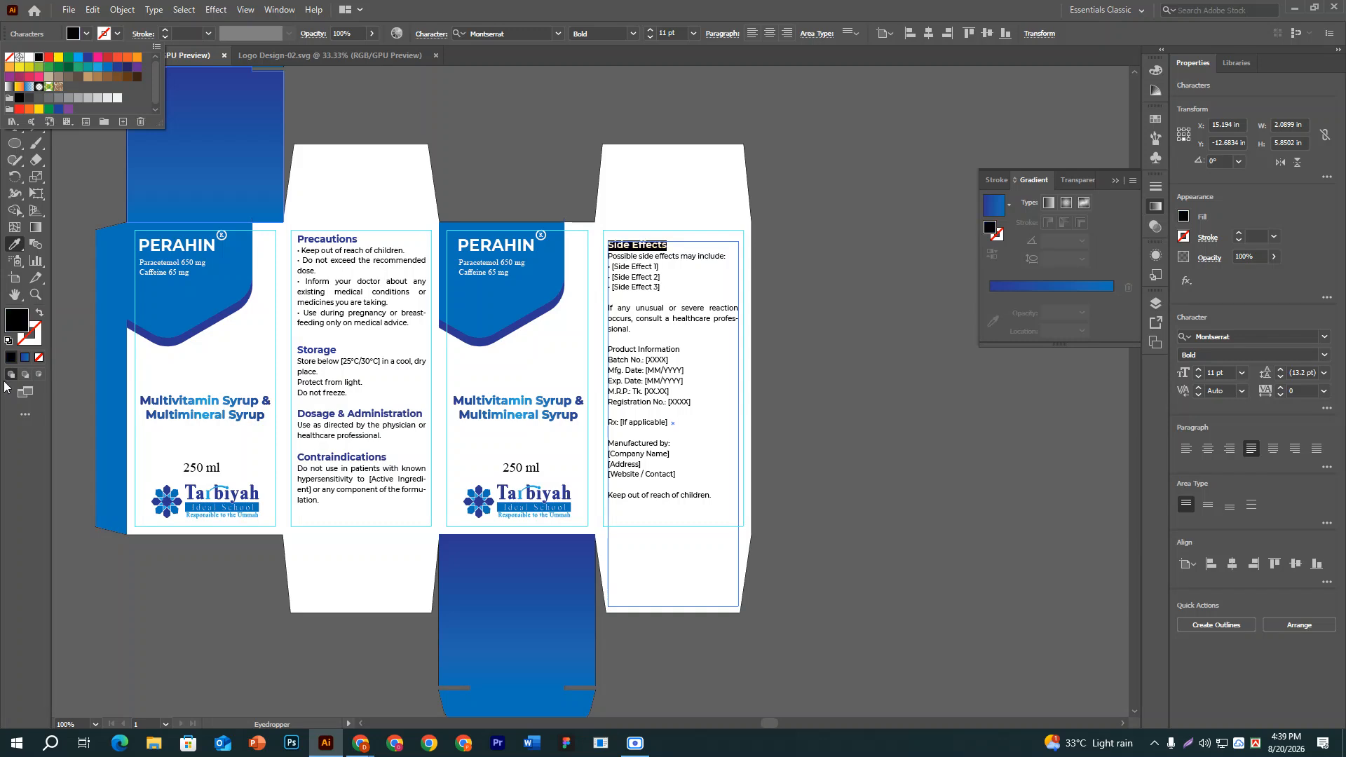
click(19, 325)
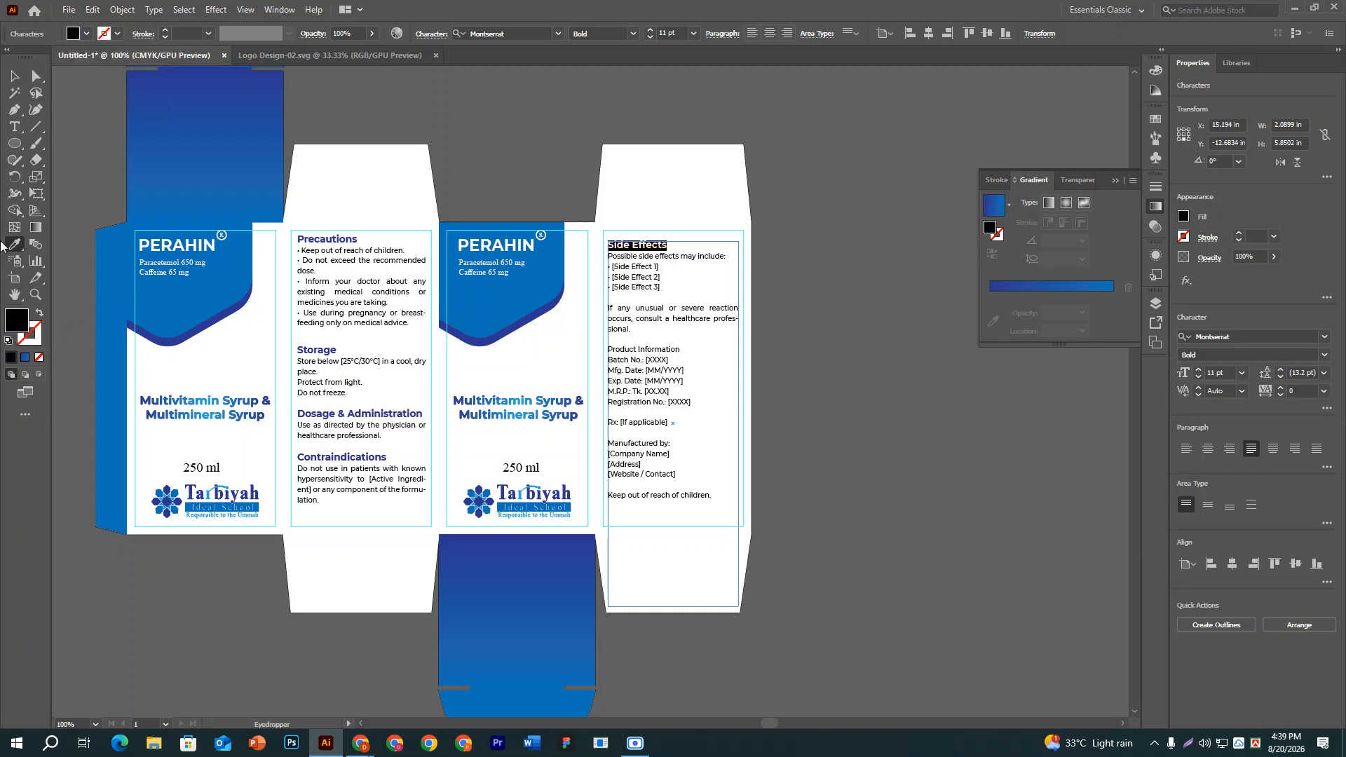
Try to apply the "Side Effects" heading's style to the "Product Information" line with the Eyedropper.
click(12, 126)
drag(681, 353, 601, 353)
click(15, 245)
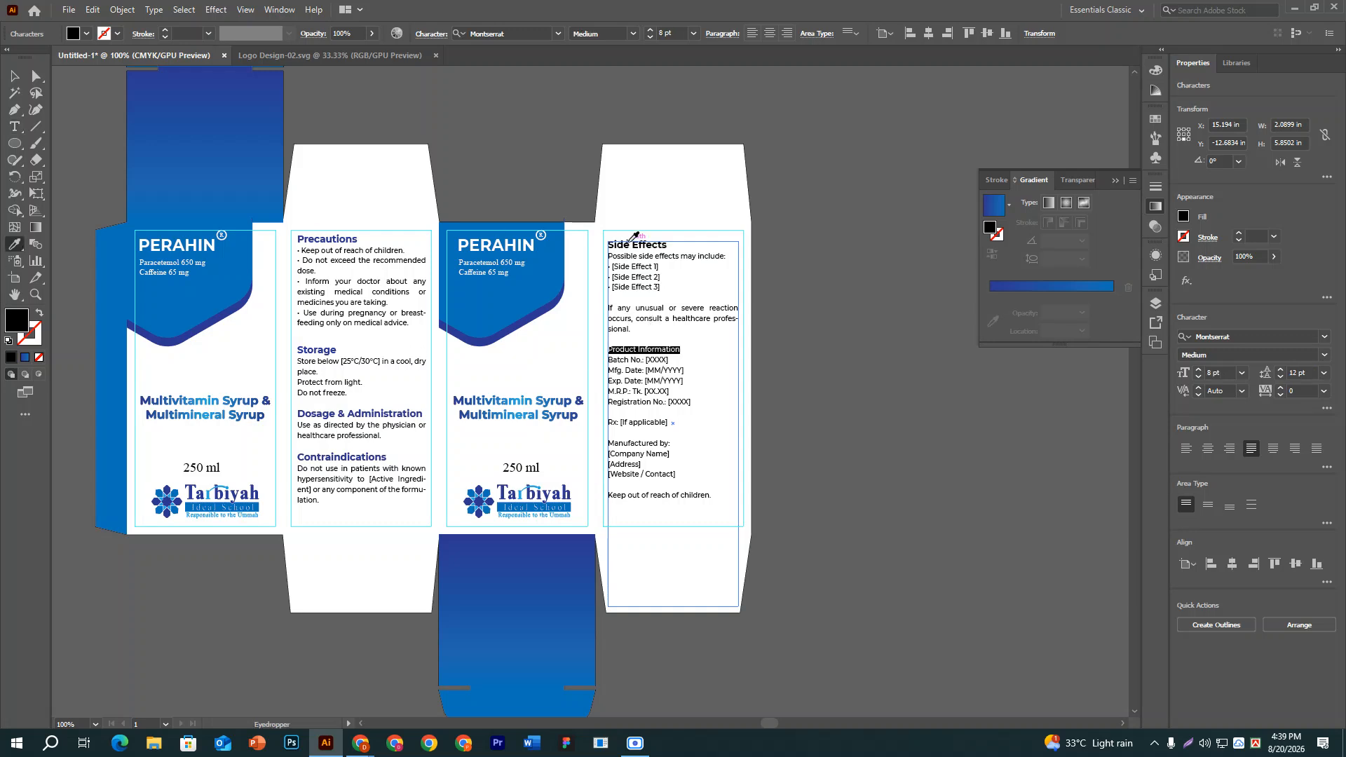
click(634, 238)
click(25, 78)
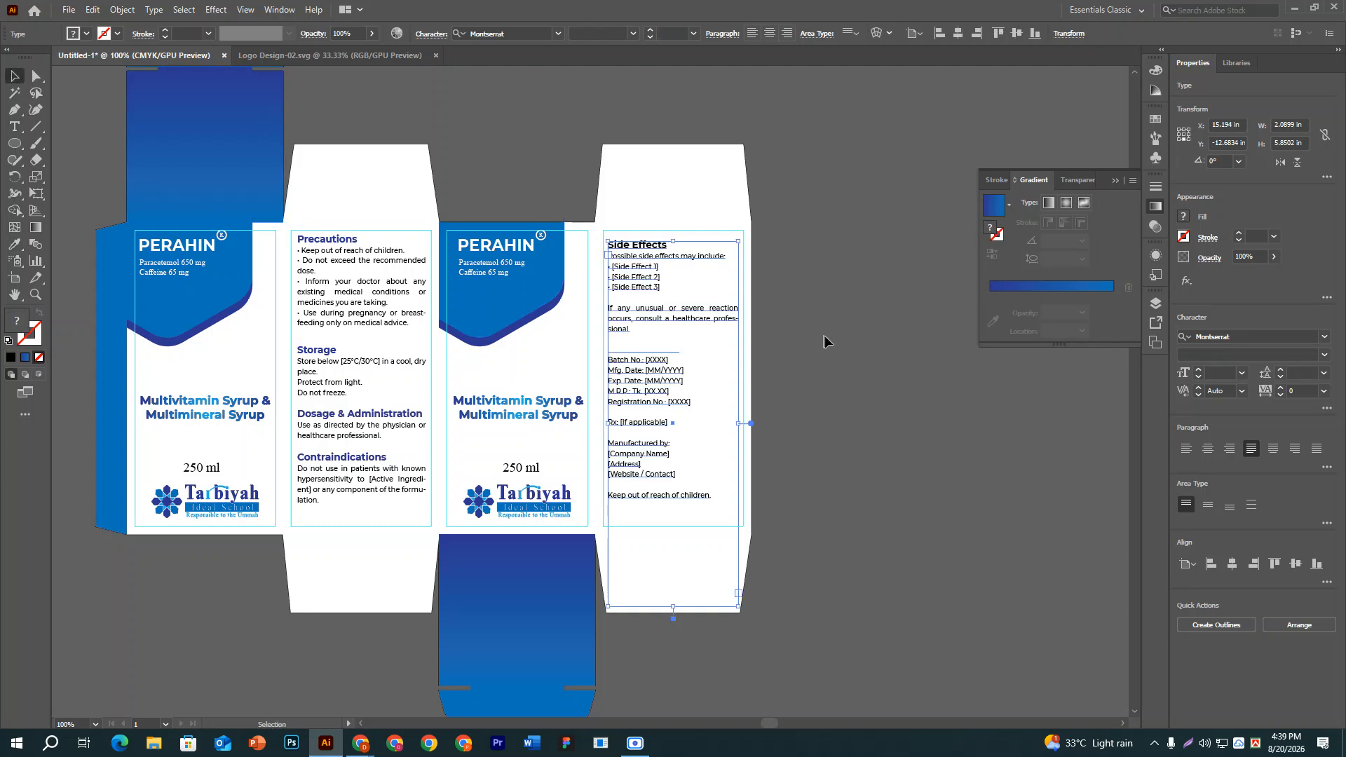
Give the "Product Information" heading the same text style as the "Side Effects" heading using the Eyedropper, and deselect the text.
click(14, 126)
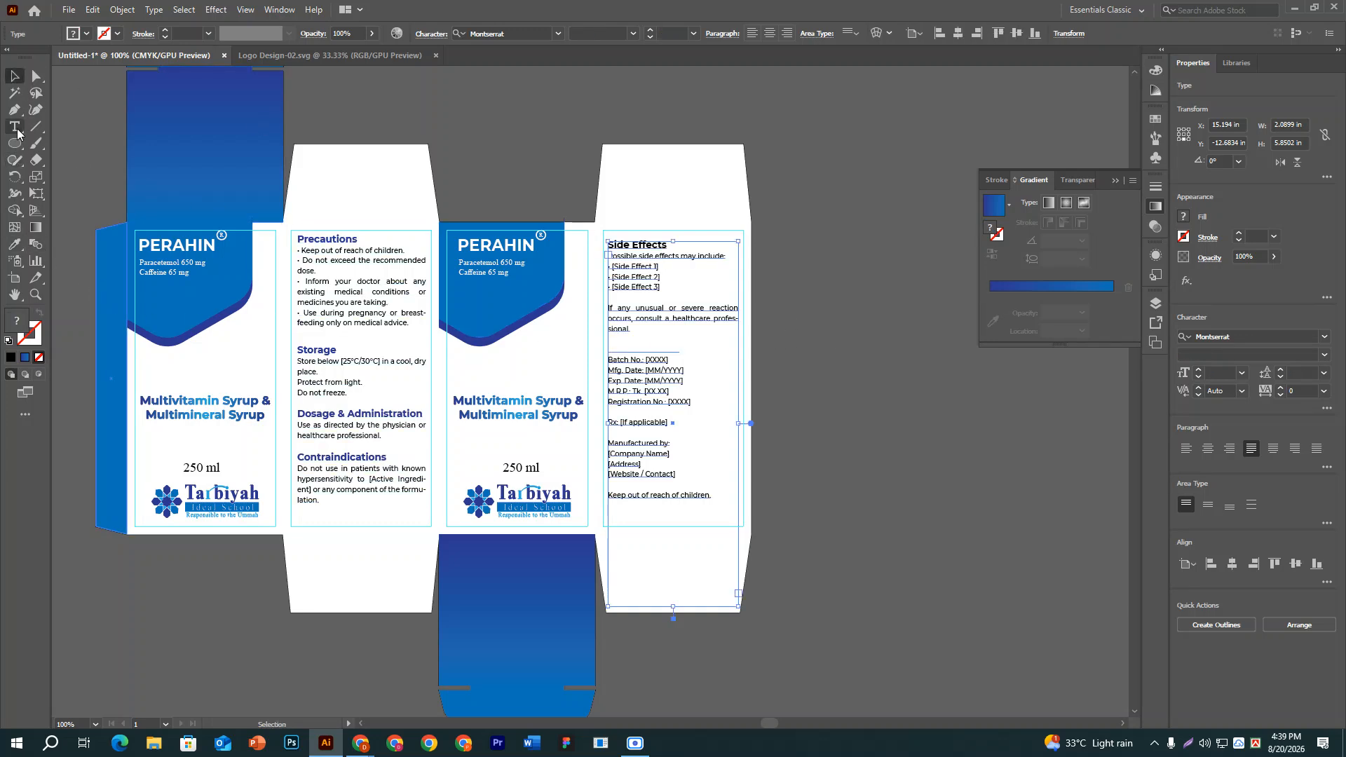
drag(681, 349, 591, 337)
click(14, 244)
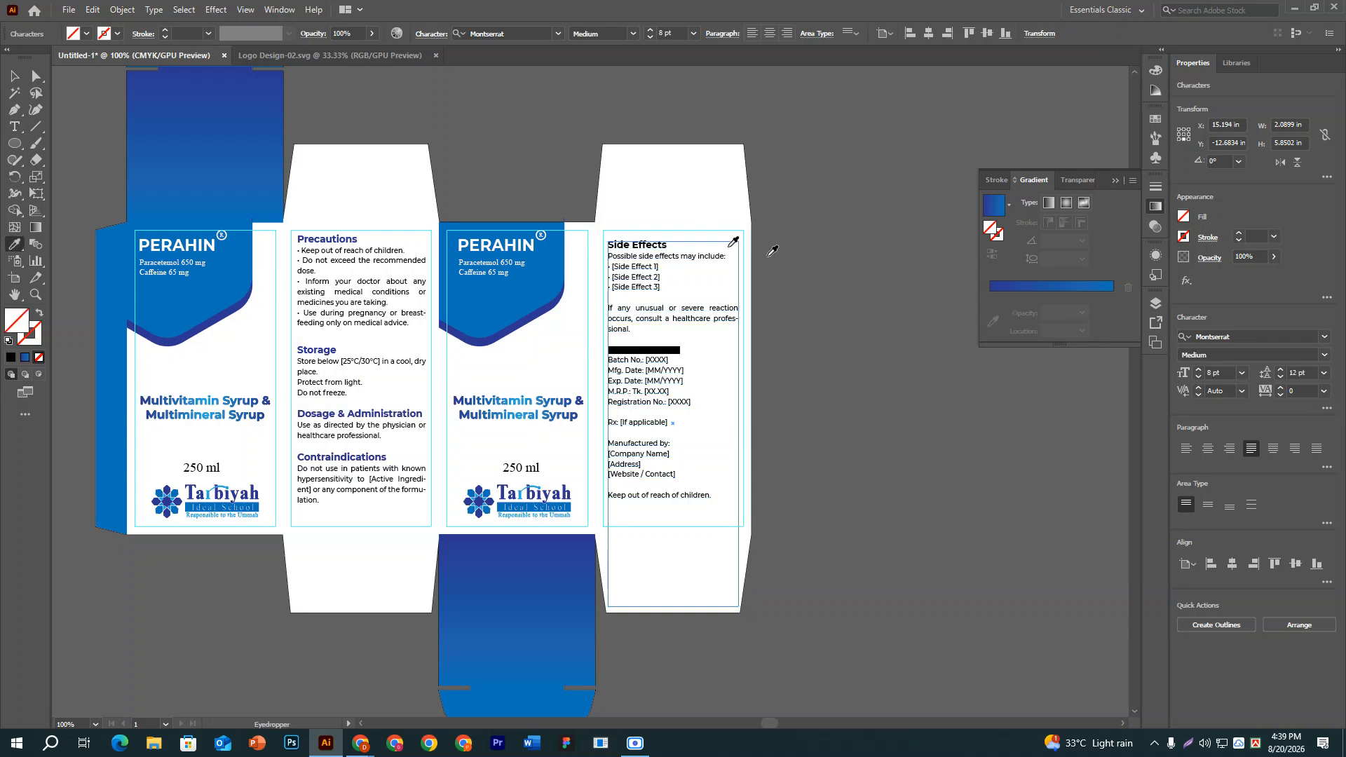
click(639, 243)
click(15, 75)
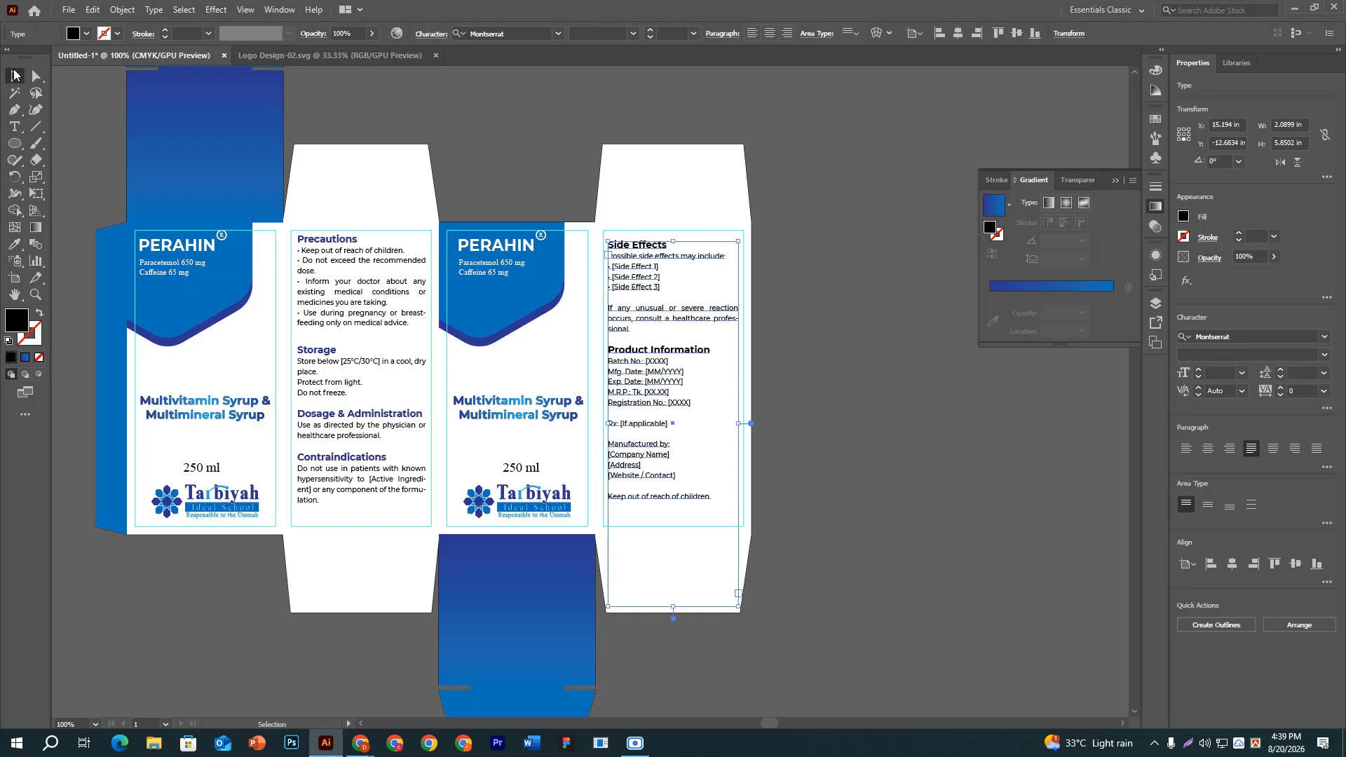
click(916, 413)
Match the "Manufactured by:" heading to the "Side Effects" heading's text style with the Eyedropper, and deselect the text.
scroll(704, 321, down, 1)
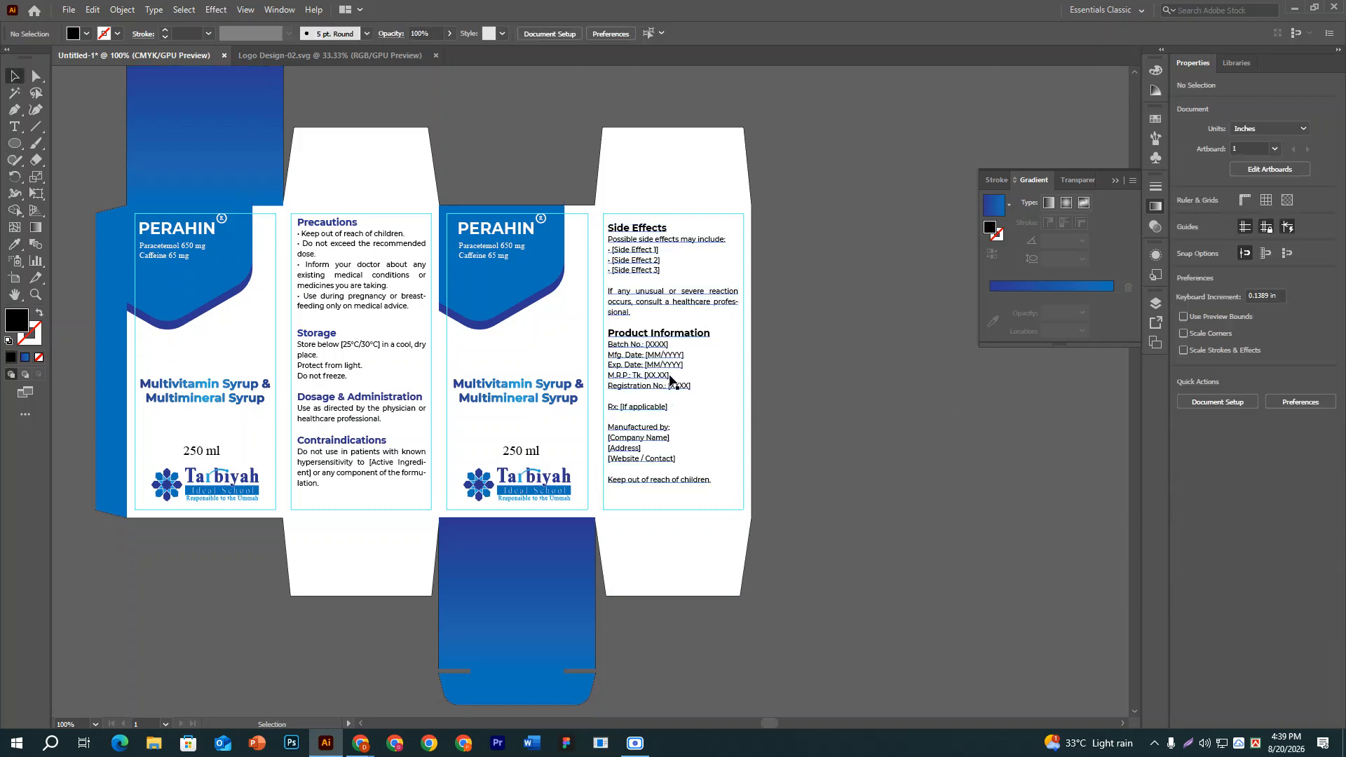
click(14, 130)
scroll(661, 389, down, 2)
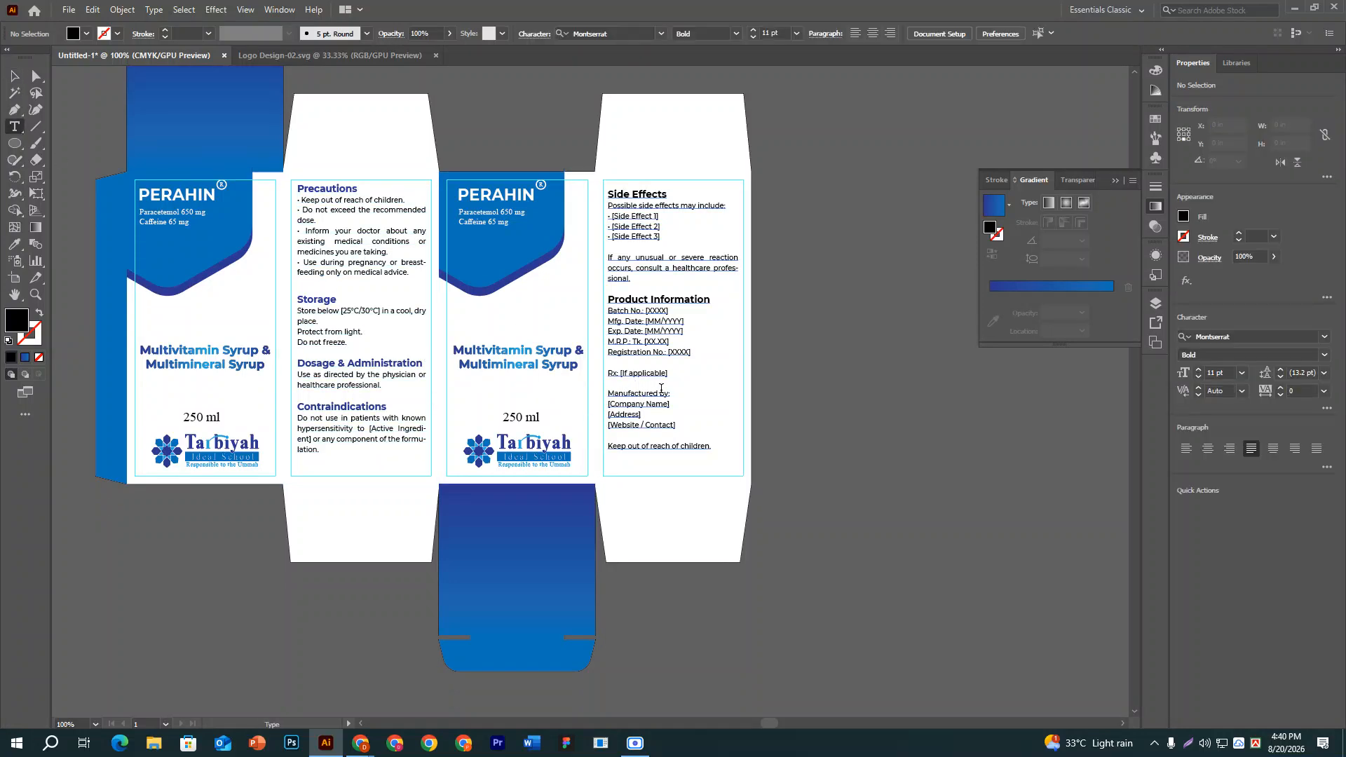
click(668, 392)
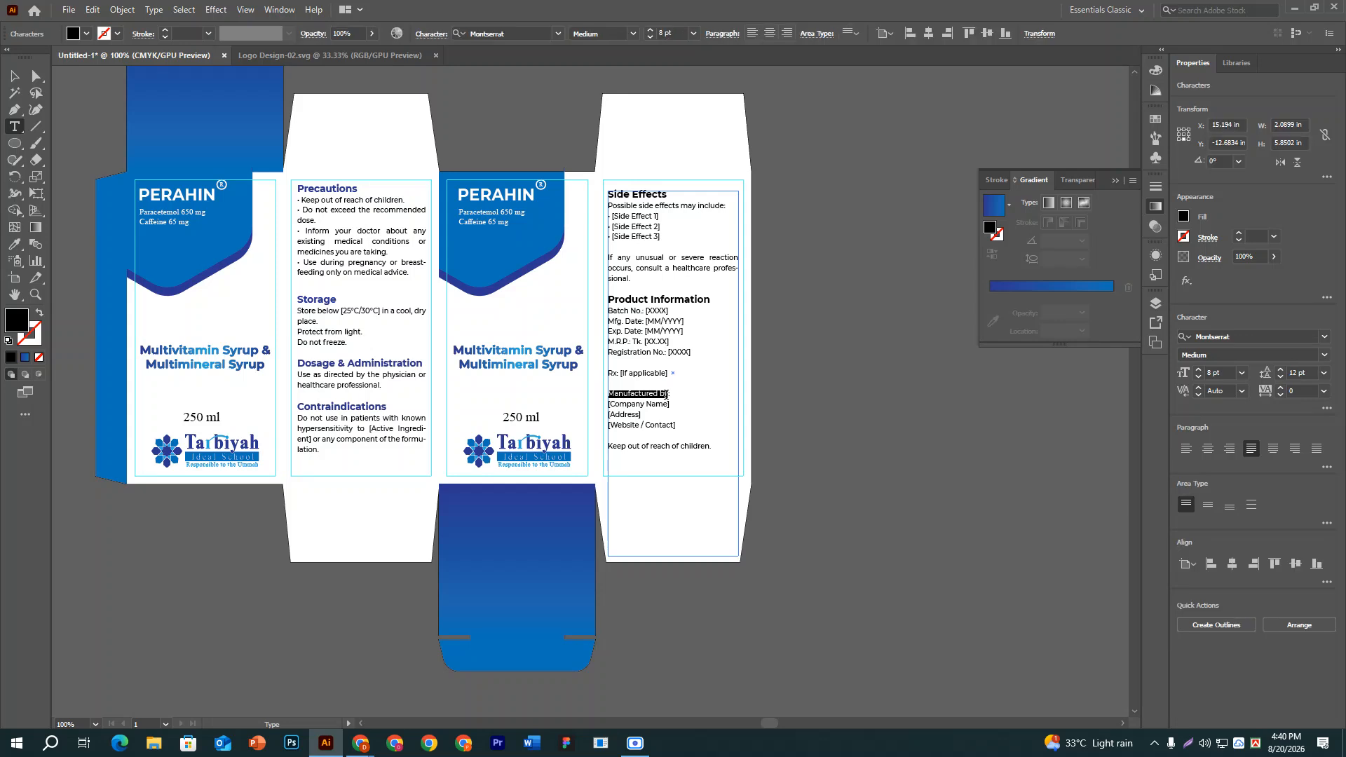
drag(674, 395, 592, 394)
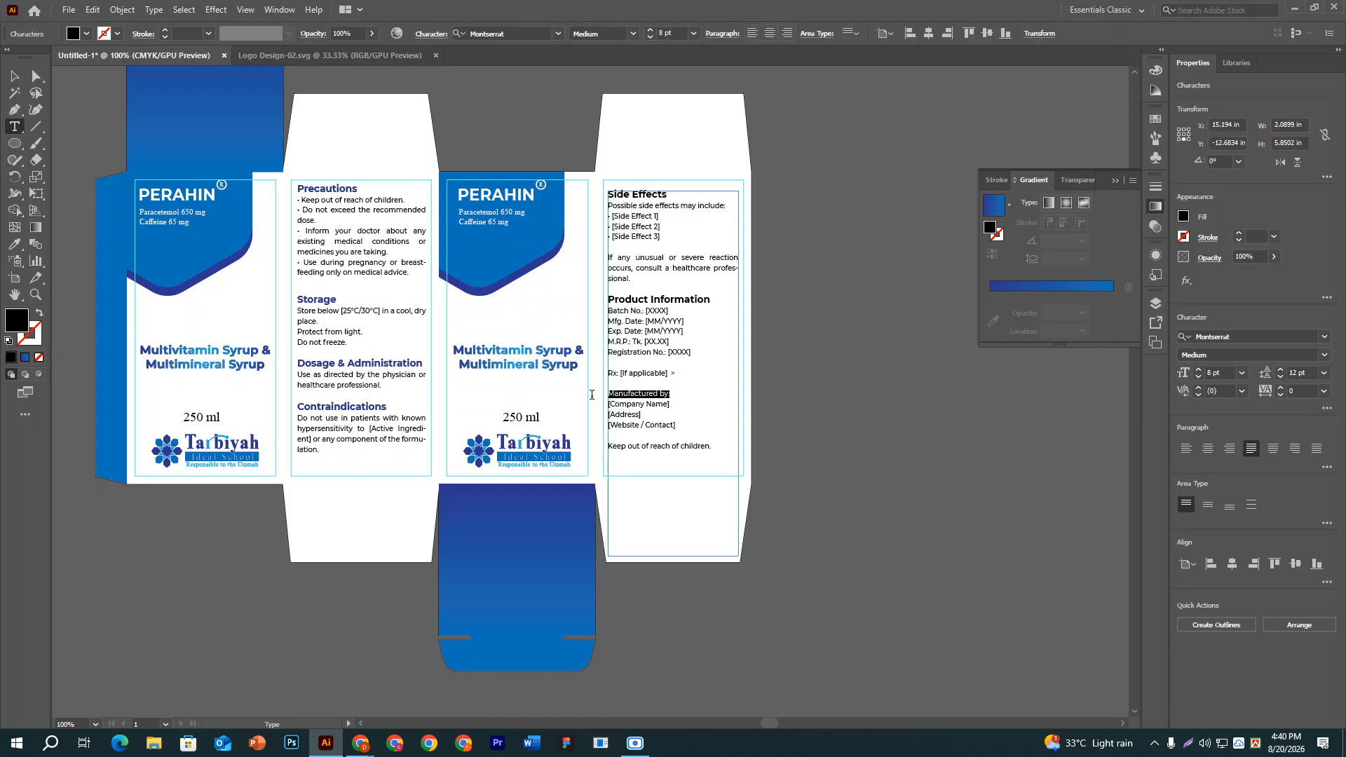
click(14, 244)
click(639, 193)
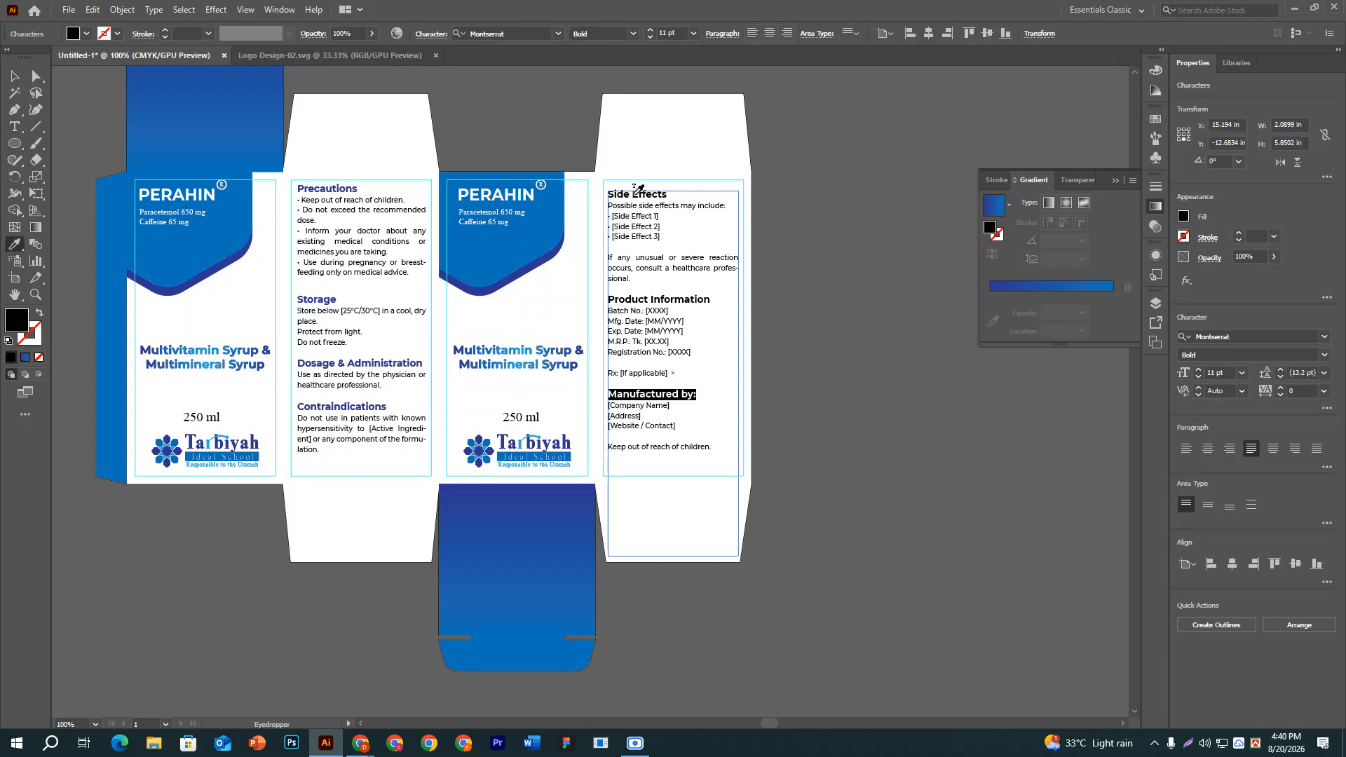
click(14, 76)
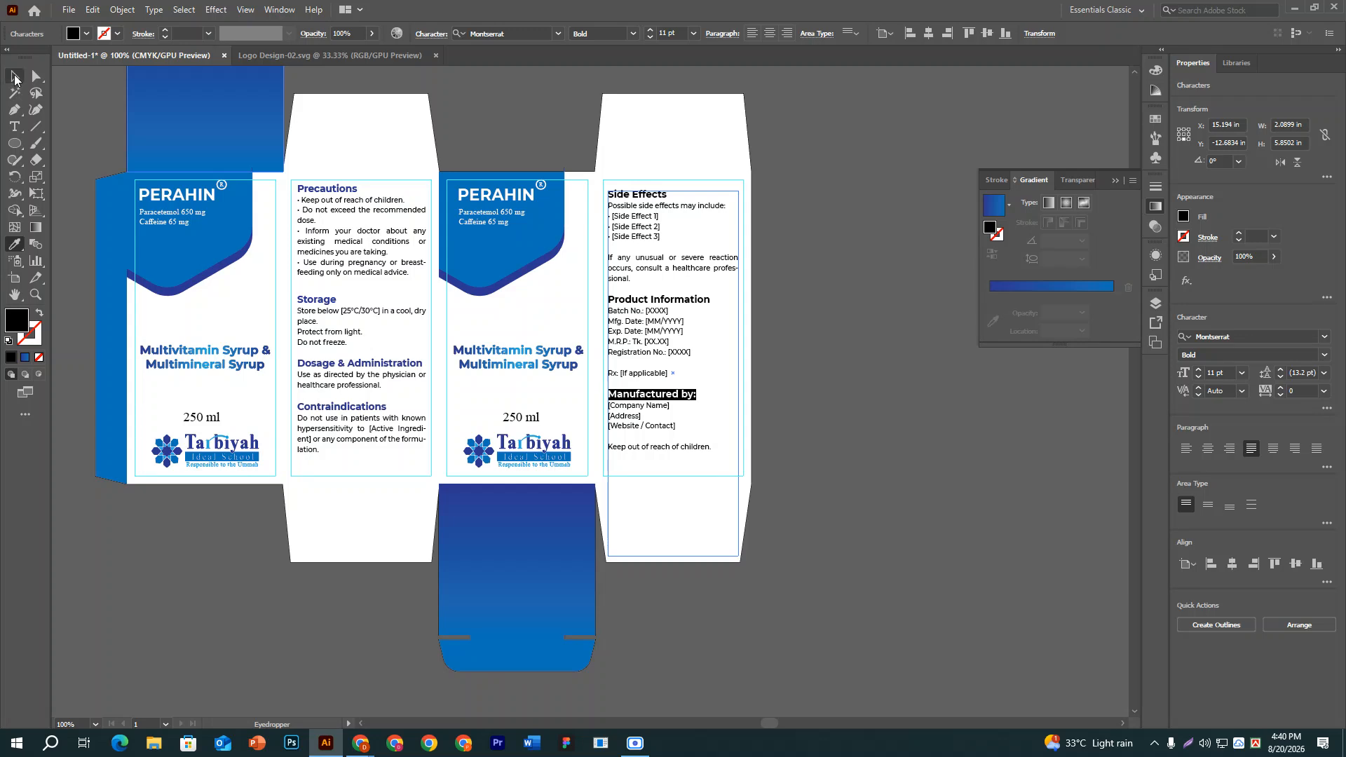
click(848, 367)
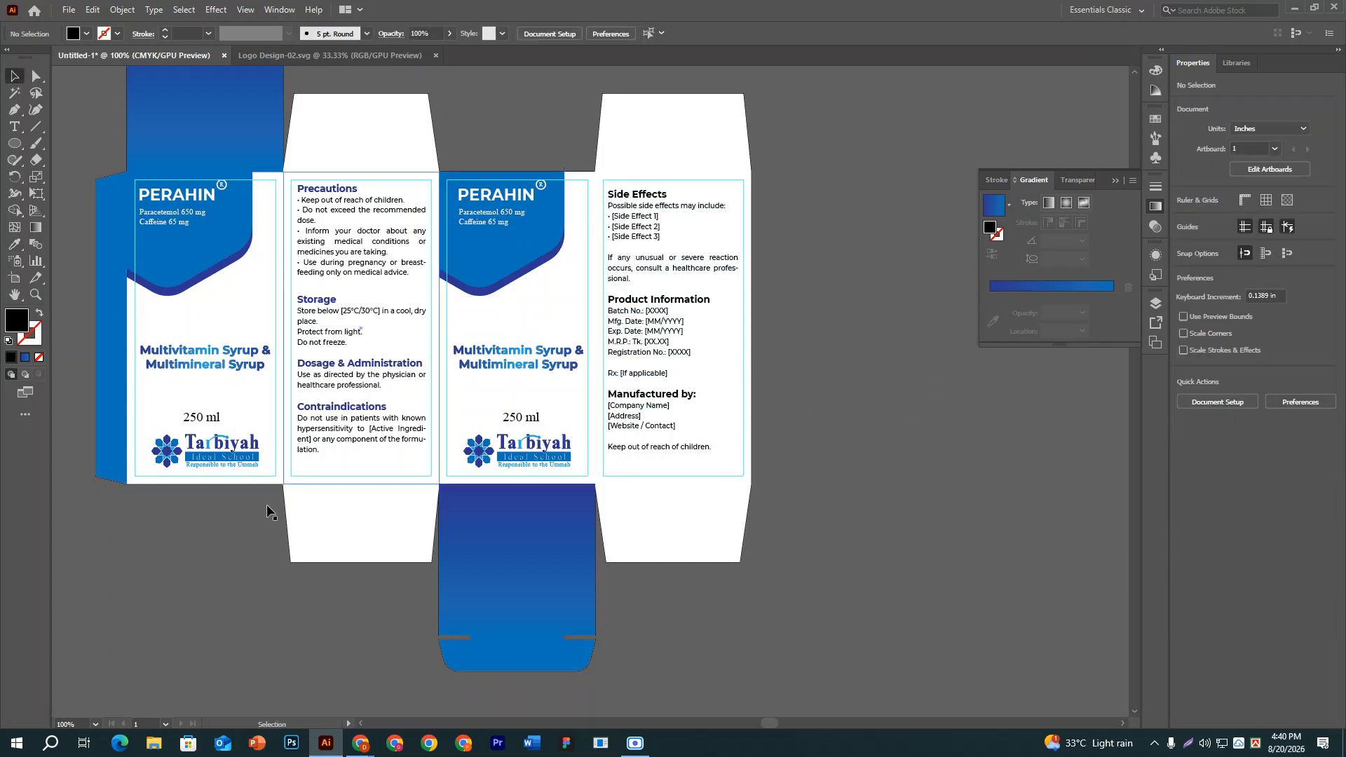
Set the "Keep out of reach of children." line at the end of the fourth panel to the Bold font style.
key(t)
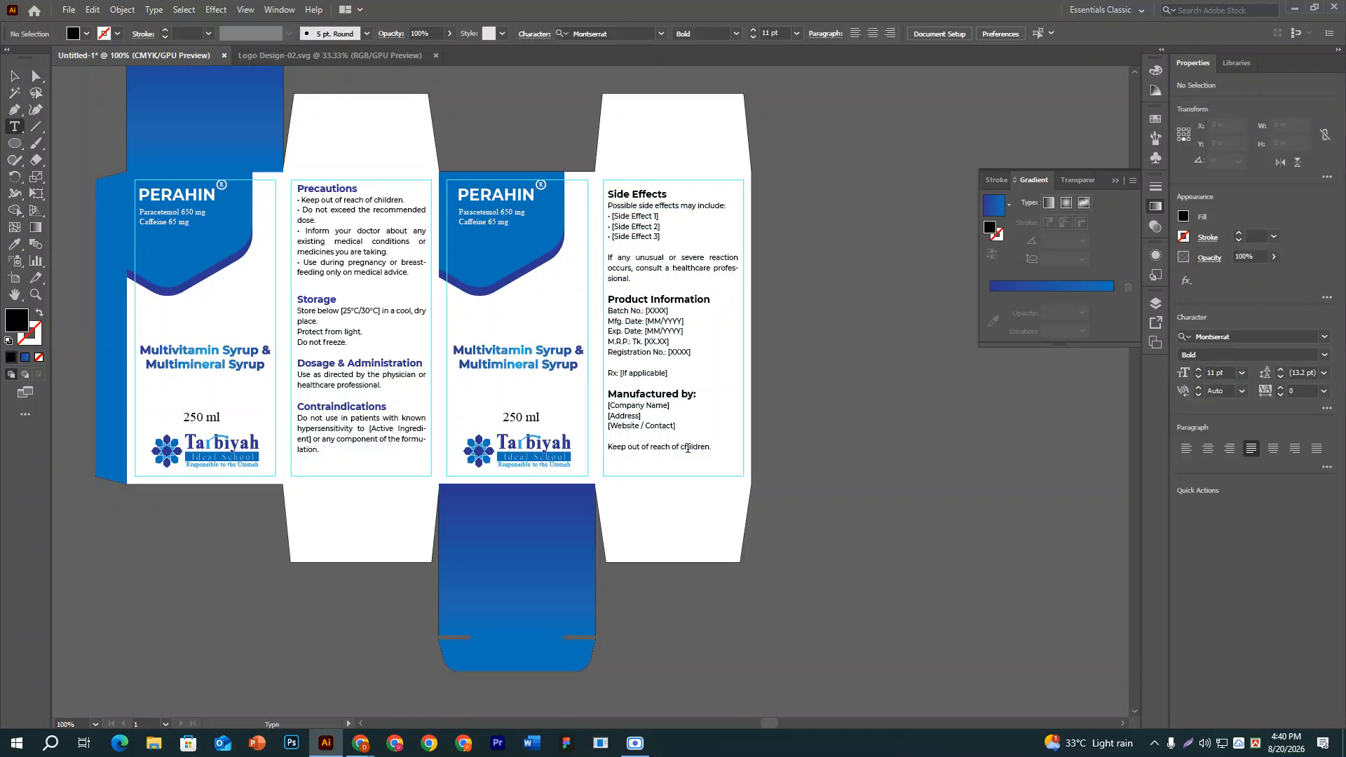
drag(714, 447, 599, 448)
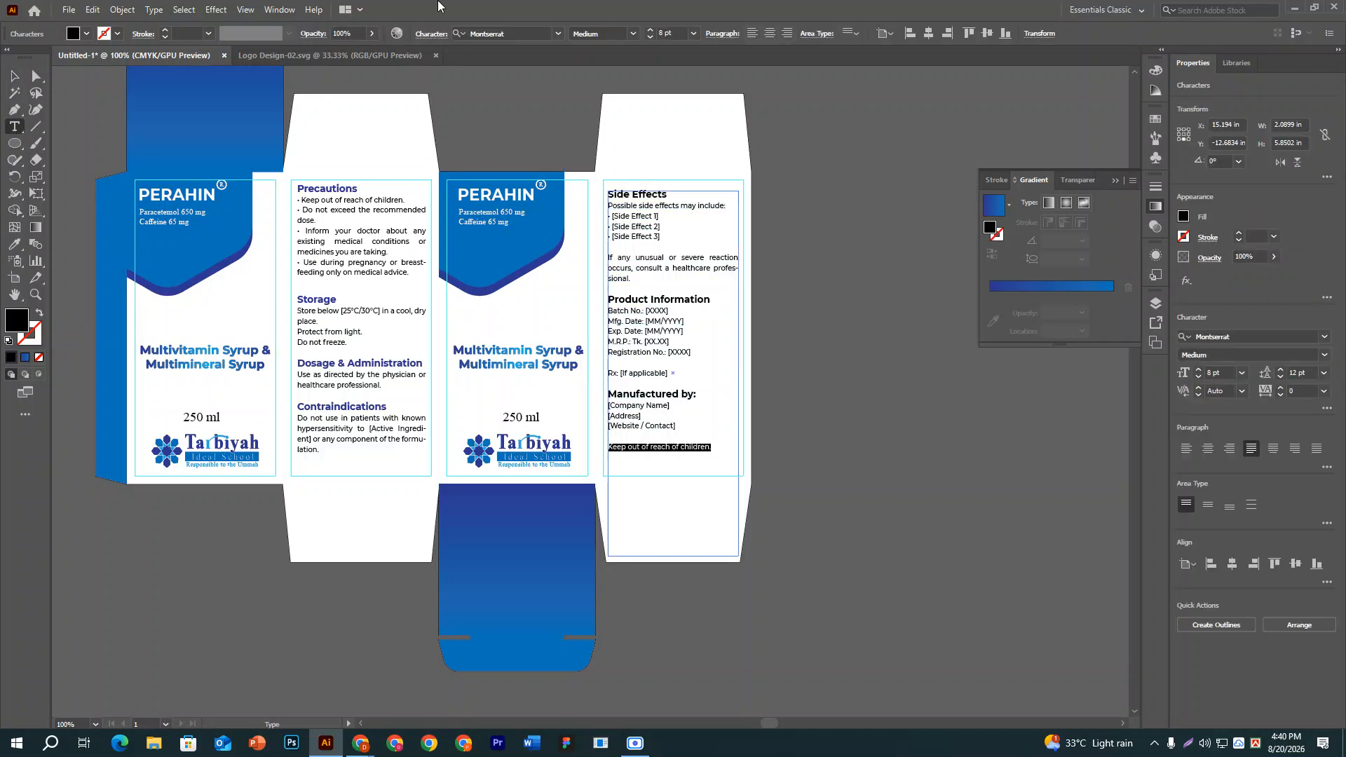
click(633, 33)
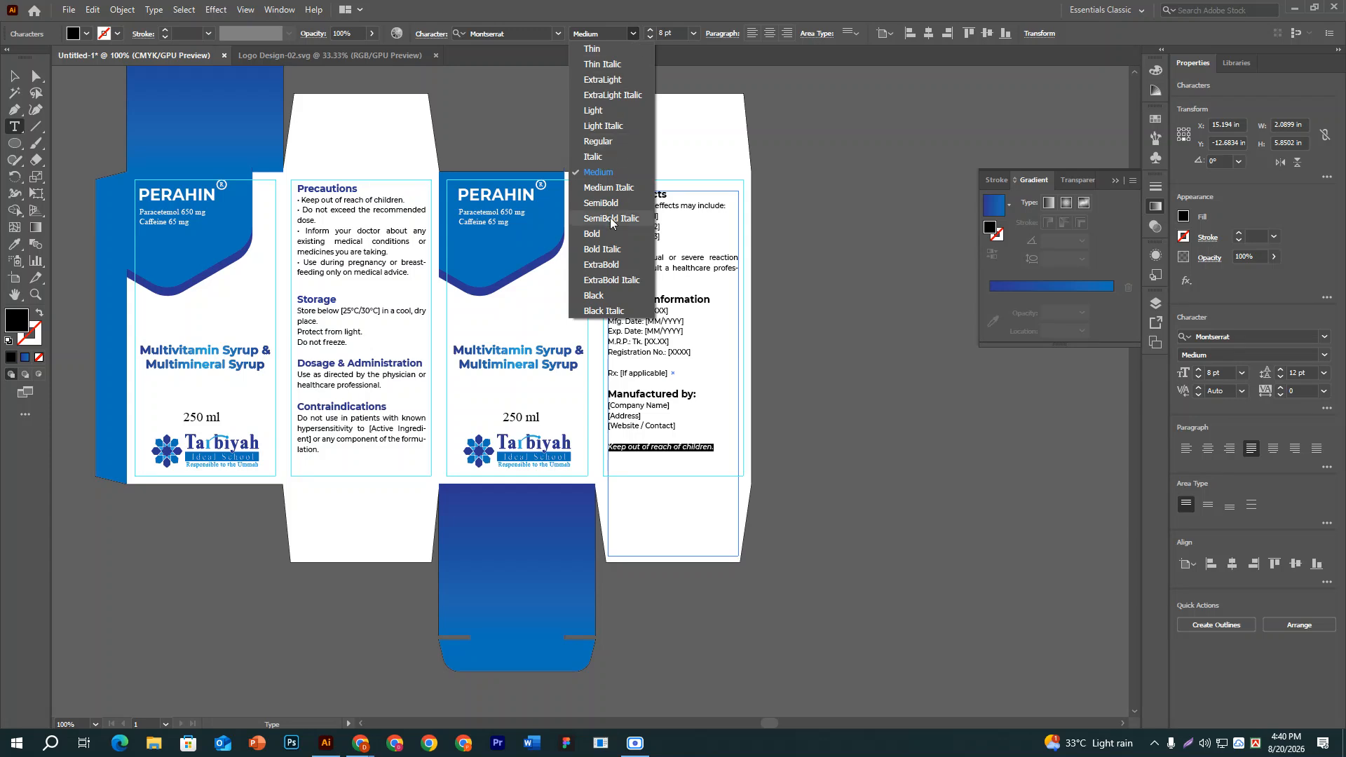
click(609, 241)
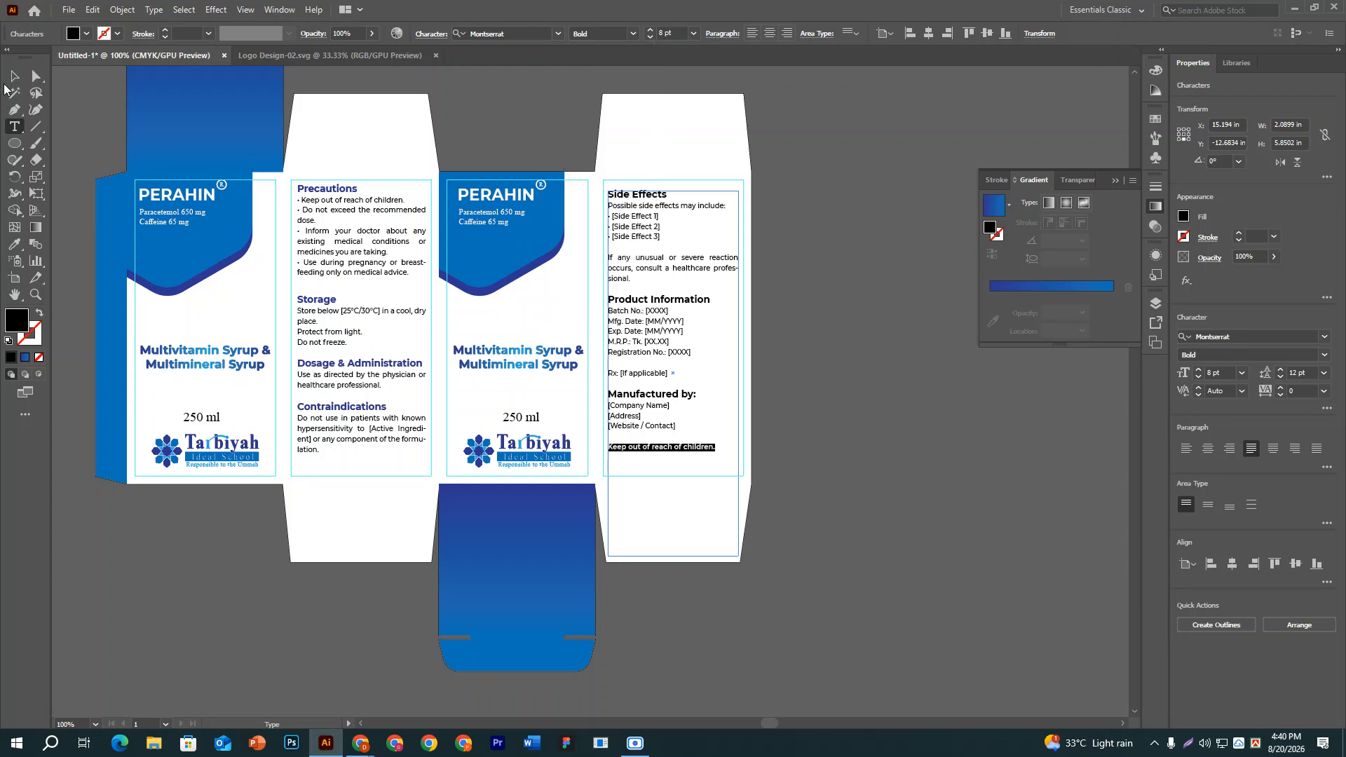
Shorten the Side Effects panel's text frame so it ends just below the "Keep out of reach of children." line, and deselect it.
click(14, 76)
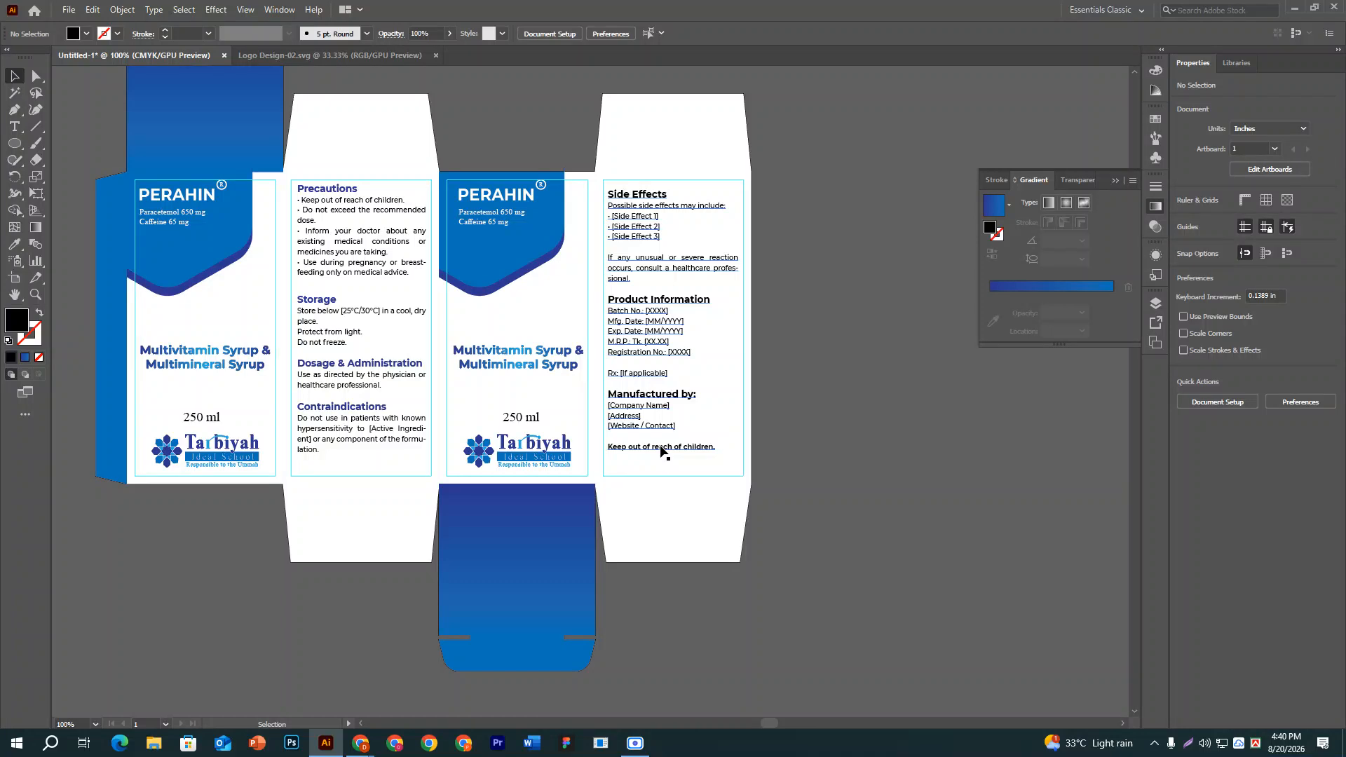
drag(675, 559, 671, 456)
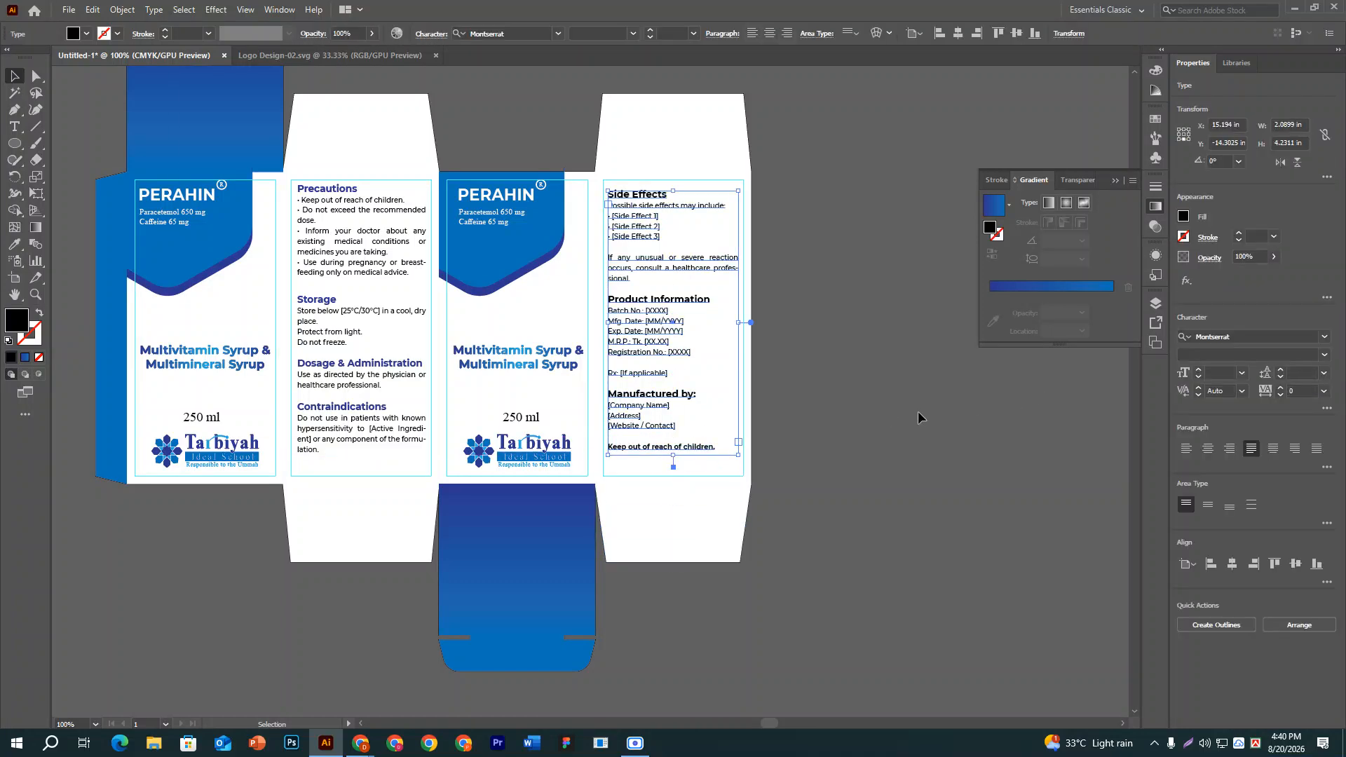
click(984, 405)
Examine the complete box layout, from the upper blue flap across the four panels to the lower blue flap.
key(ctrl+minus)
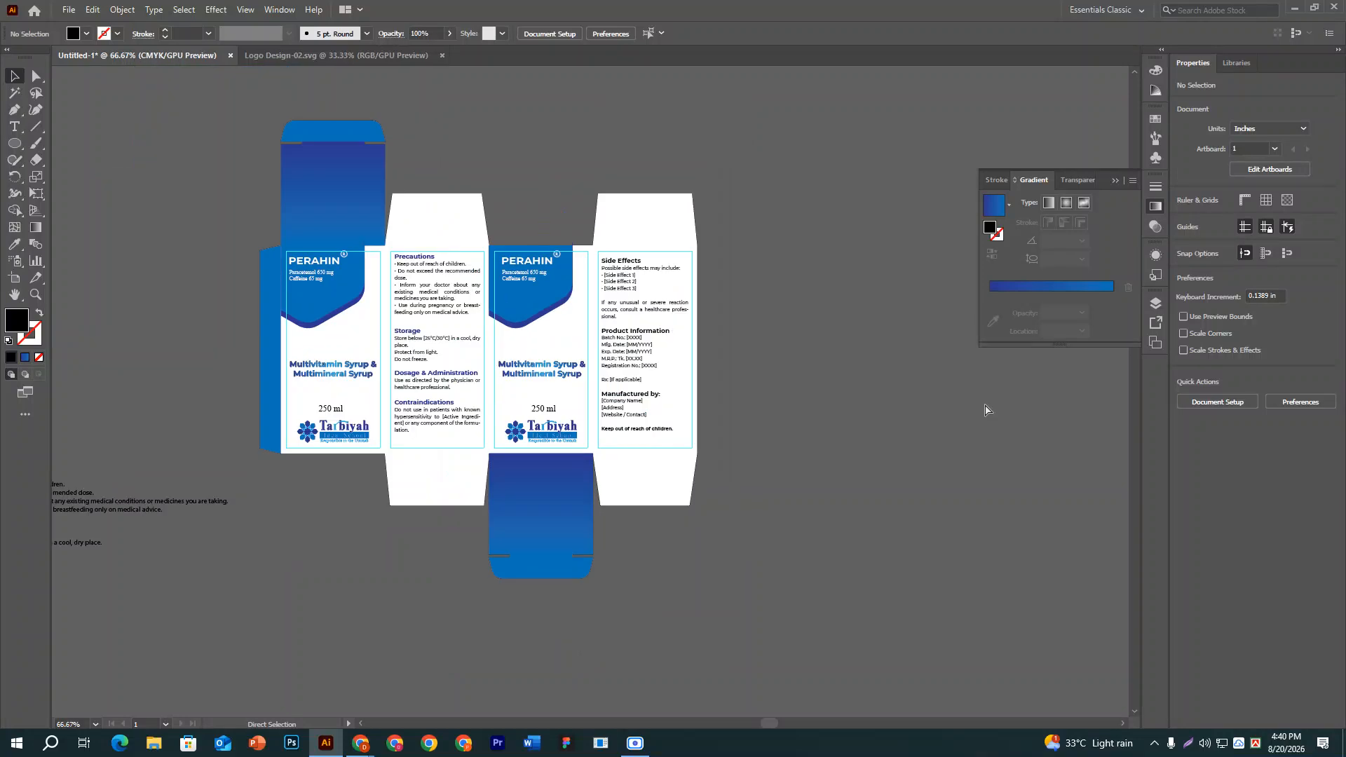
key(ctrl+plus)
key(ctrl+minus)
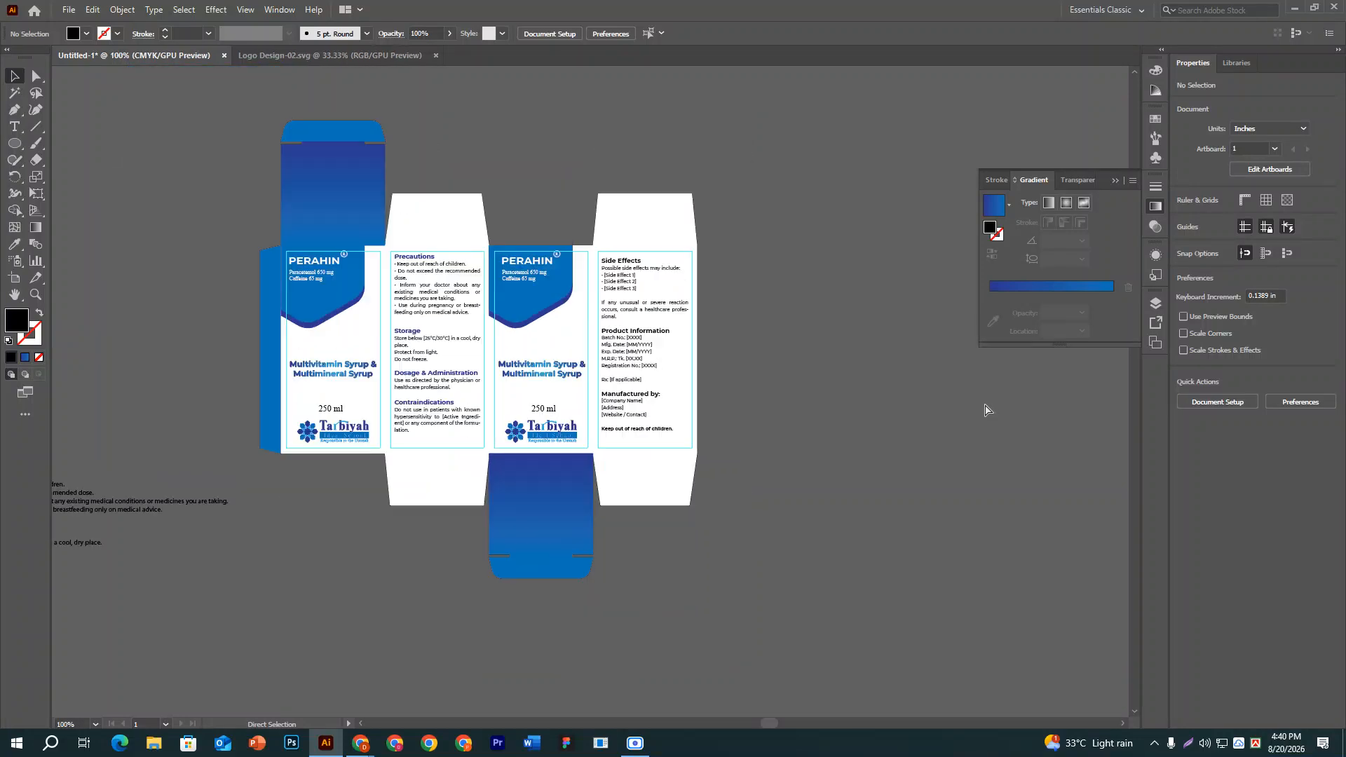
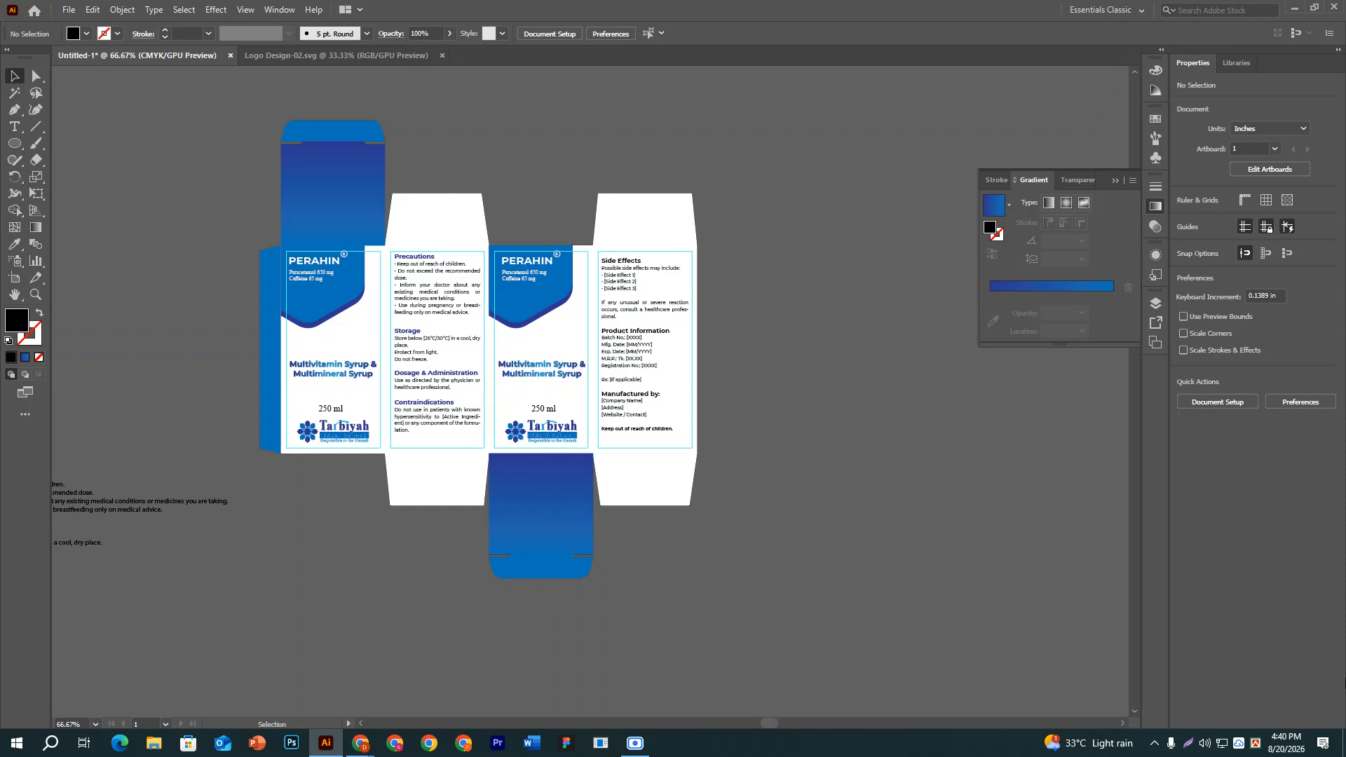
key(ctrl+1)
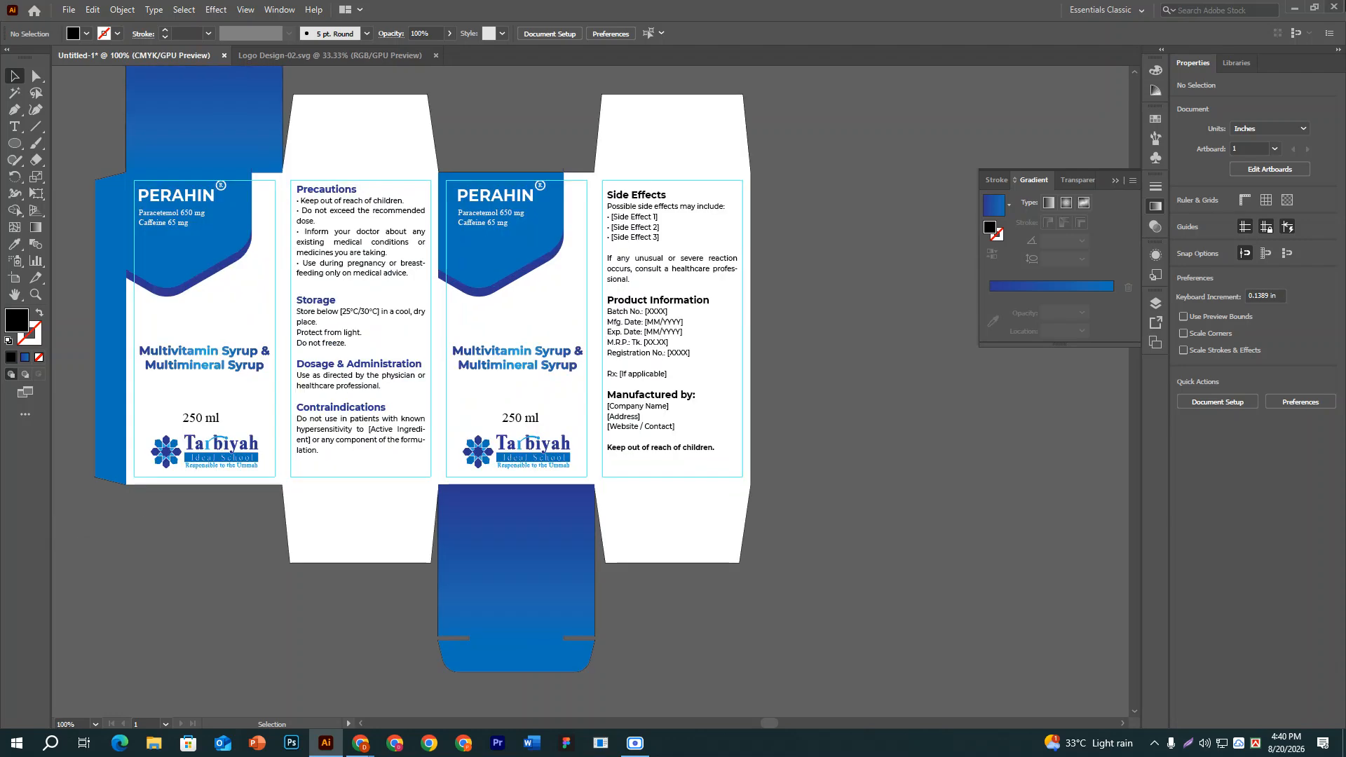
drag(166, 257, 262, 394)
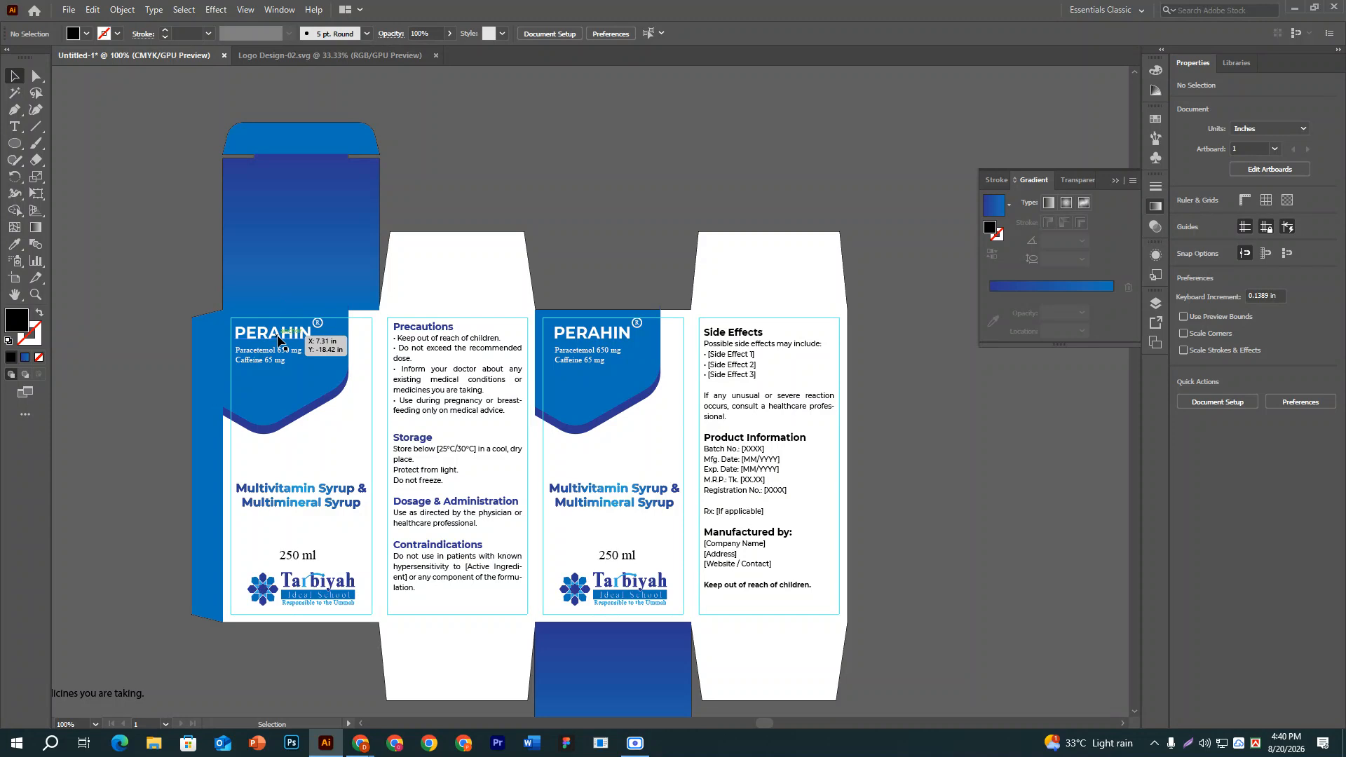
scroll(278, 342, down, 3)
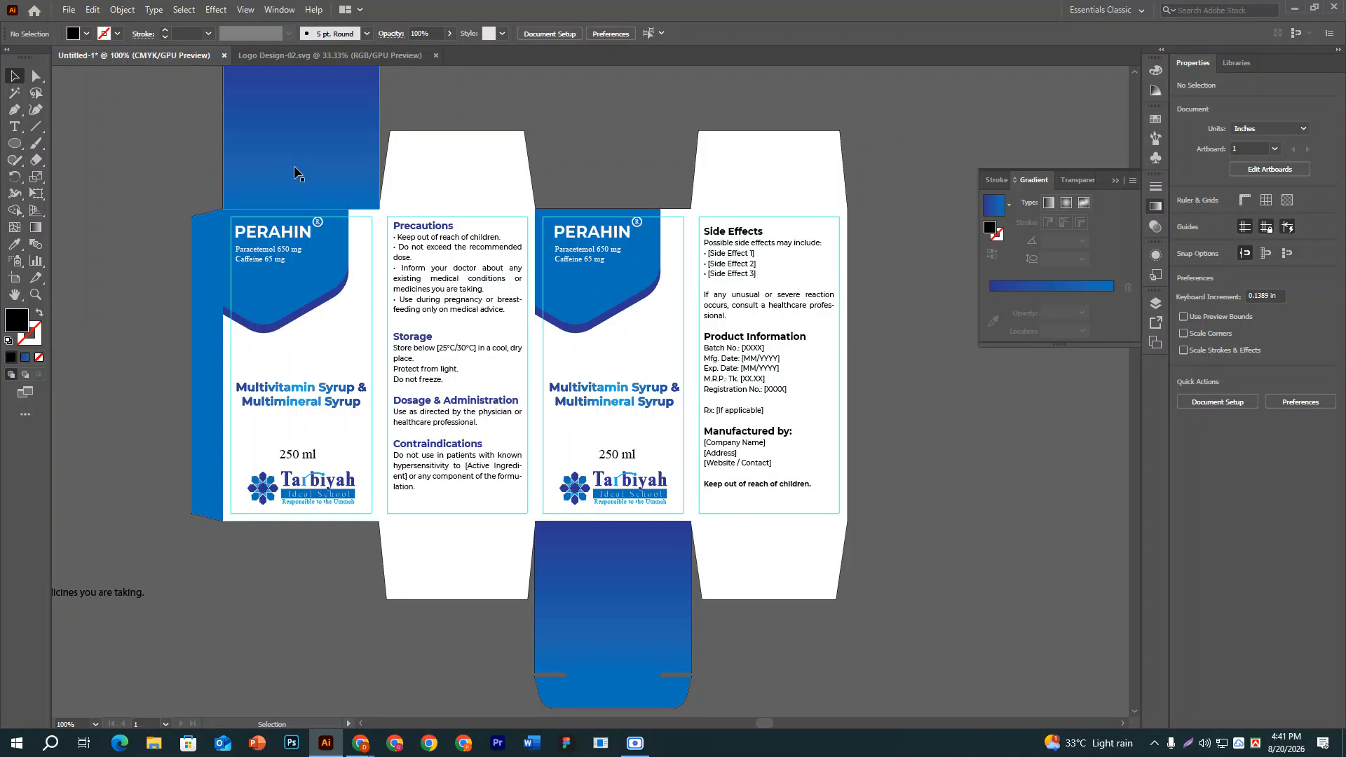
scroll(295, 172, down, 1)
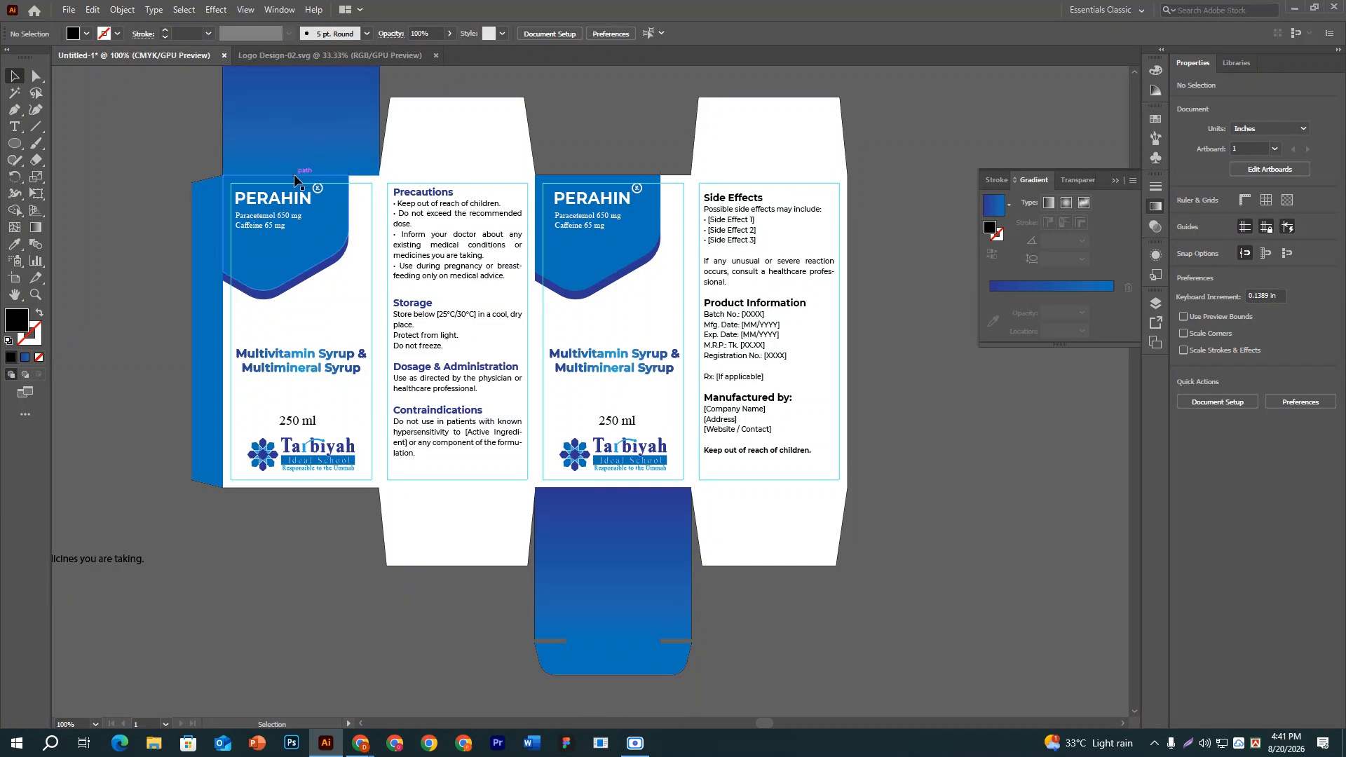
scroll(294, 179, down, 2)
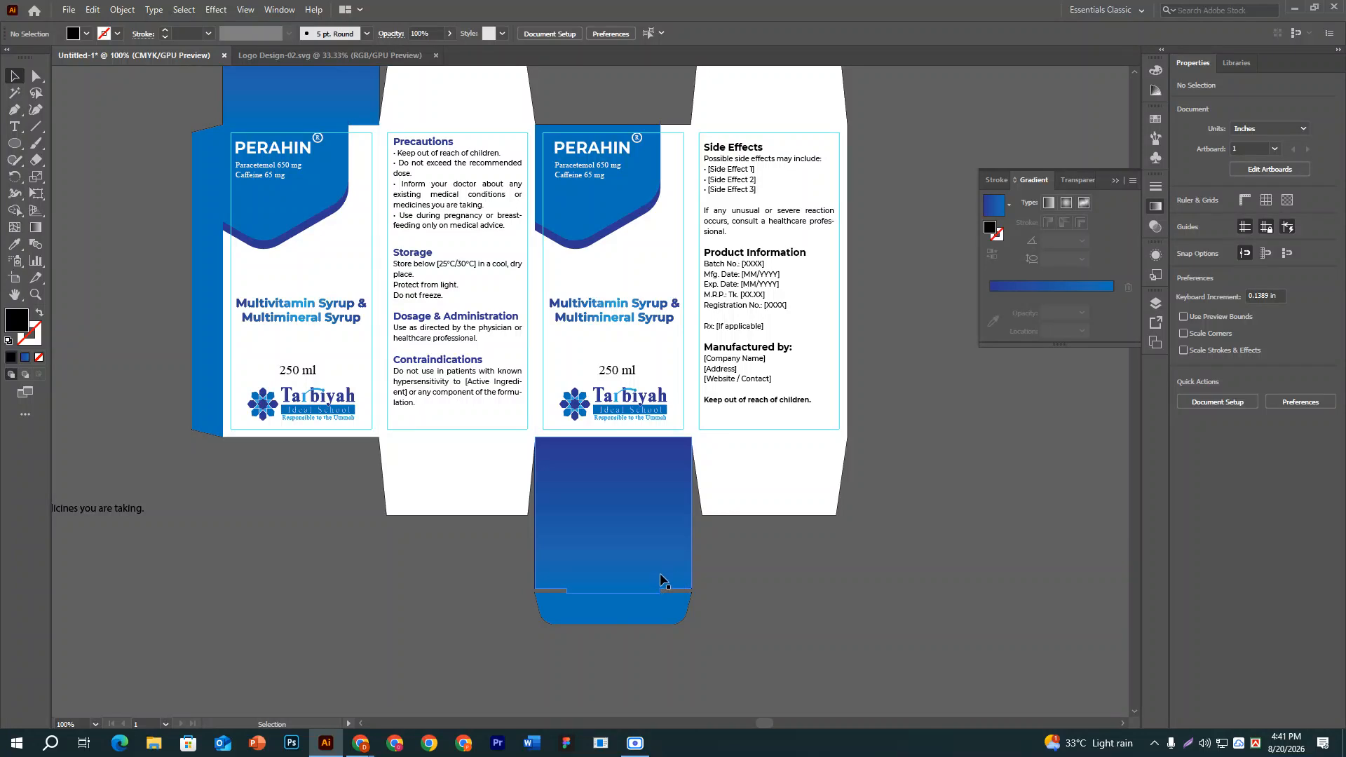
scroll(547, 526, up, 4)
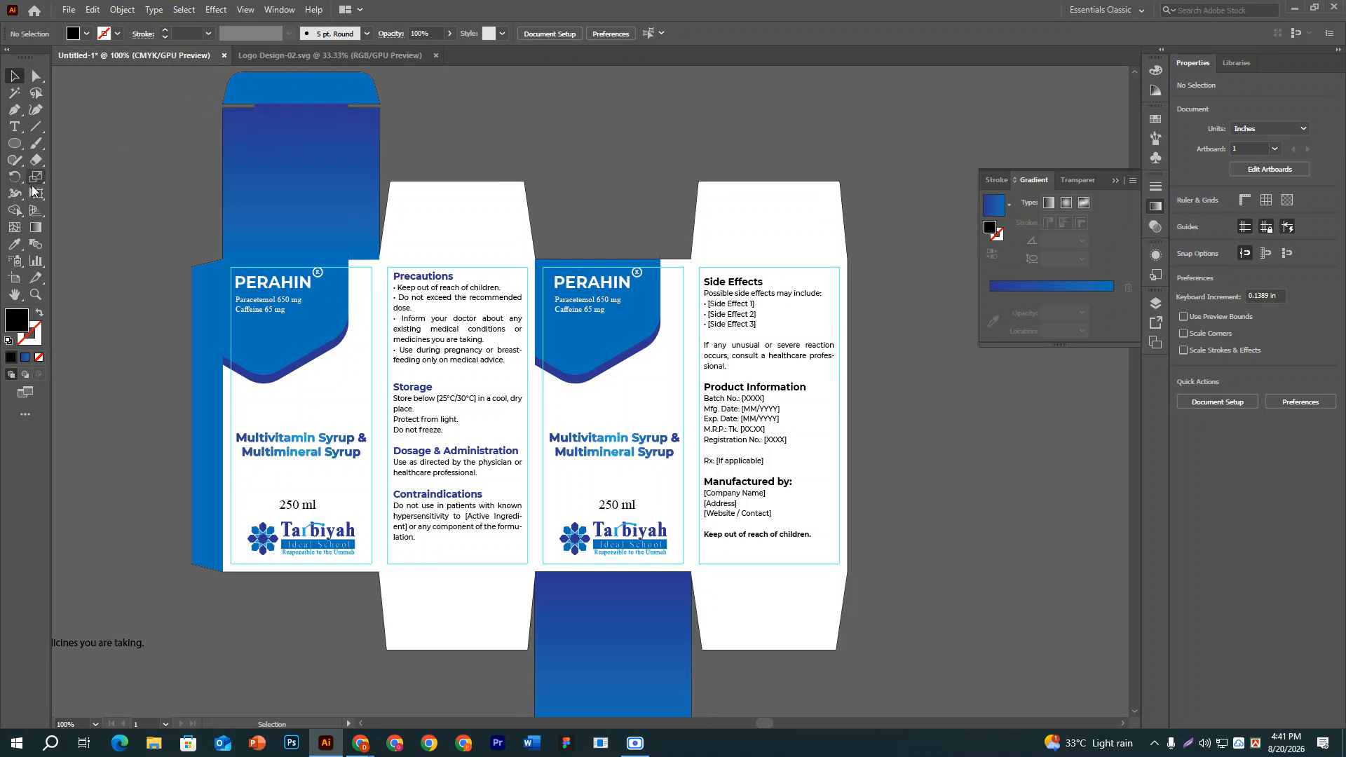
Draw a six-sided polygon with a 0.6944 in radius above the third panel, and rotate it a quarter turn so a corner points up.
drag(14, 143, 78, 194)
click(572, 145)
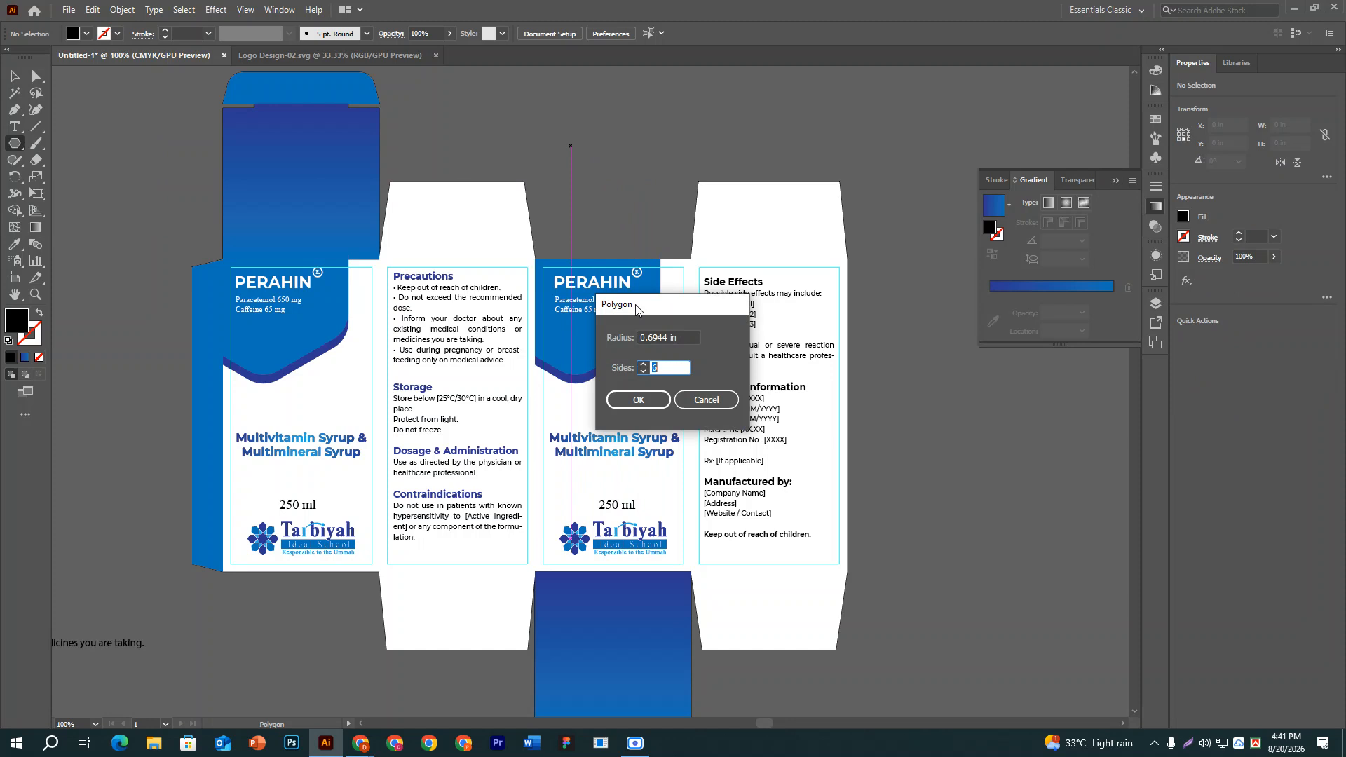
click(638, 400)
key(ctrl)
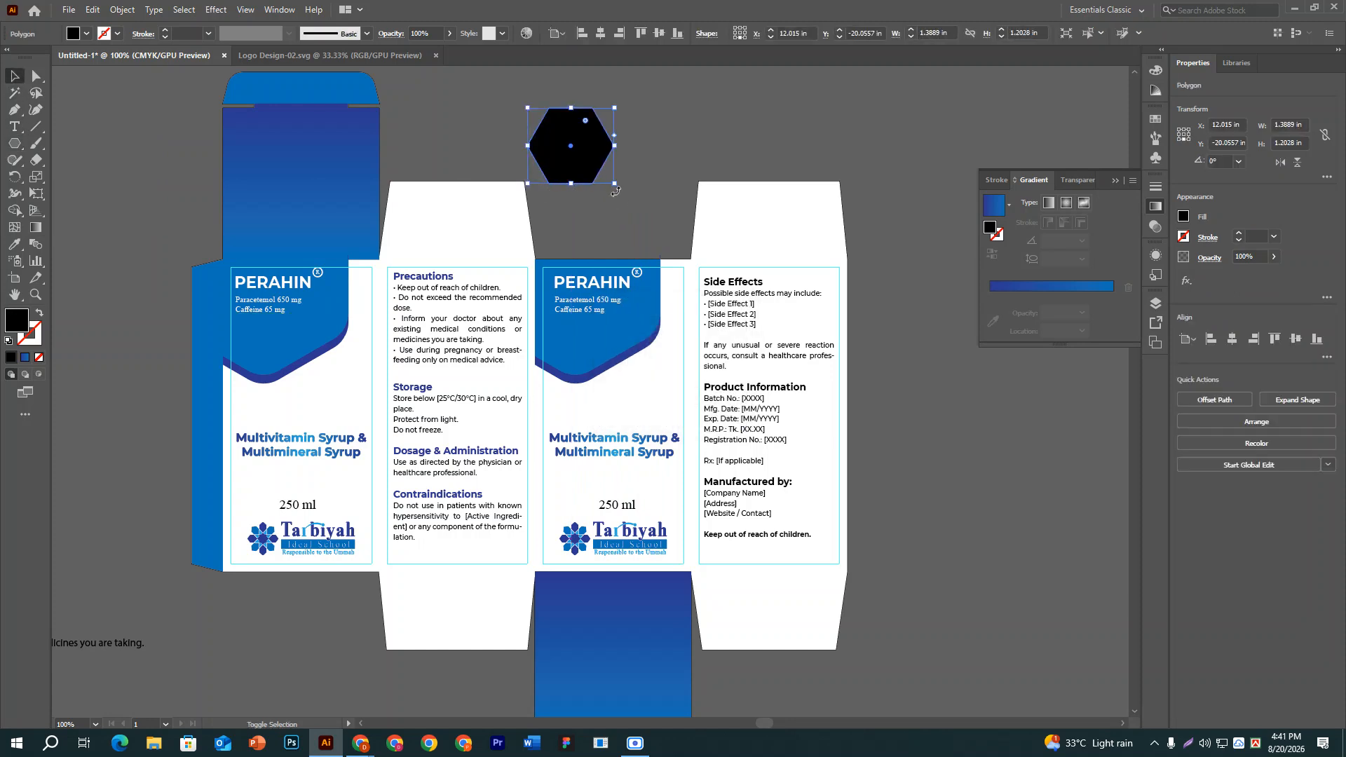
drag(617, 195, 532, 190)
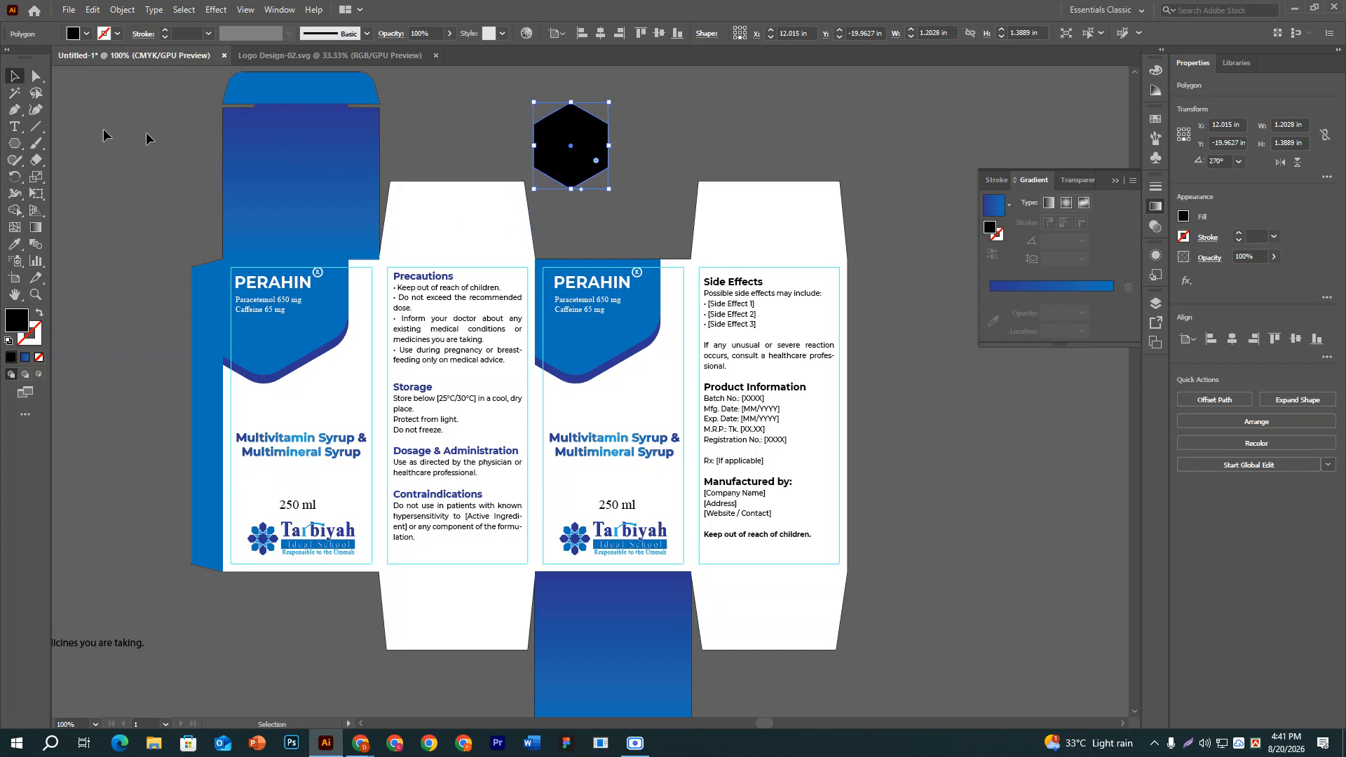
Round all corners of the hexagon to a radius of about 0.23 in and fill it with white.
click(36, 76)
drag(600, 135, 570, 123)
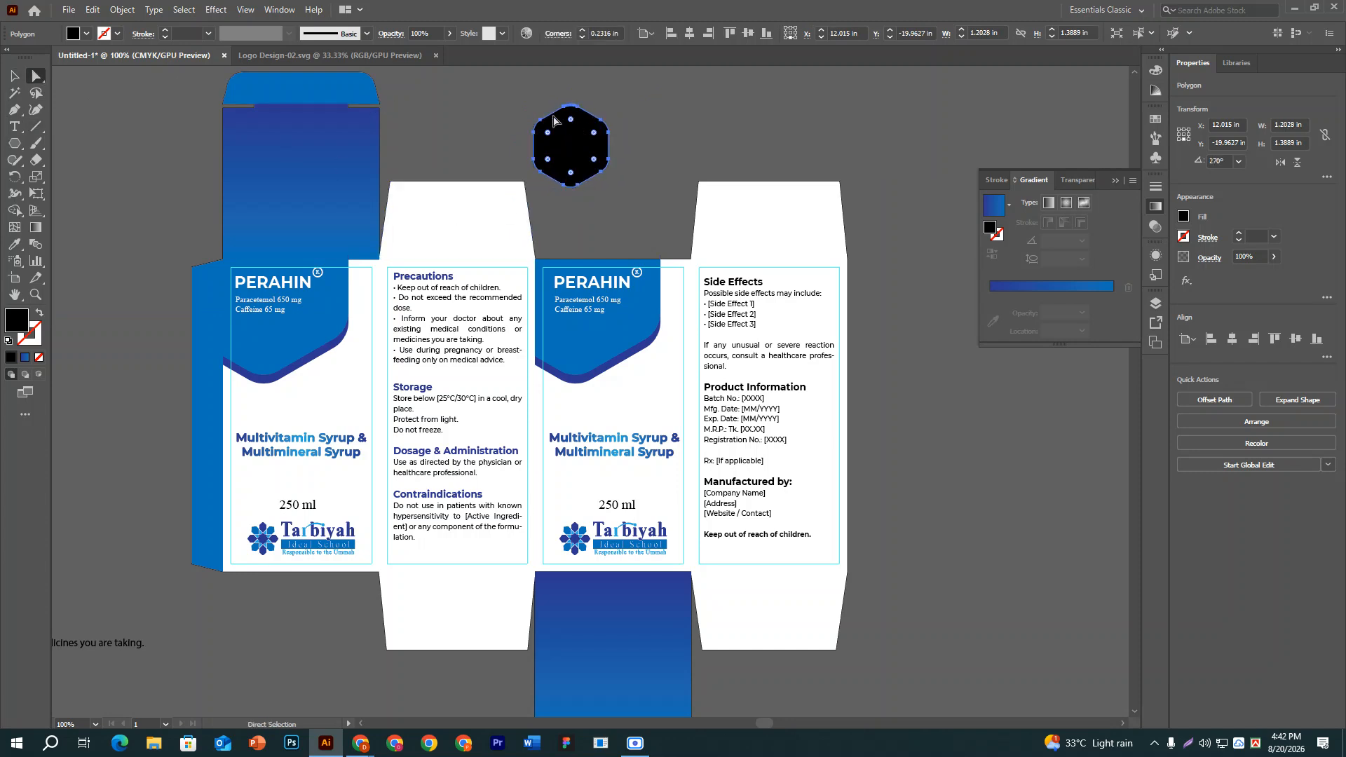
click(85, 34)
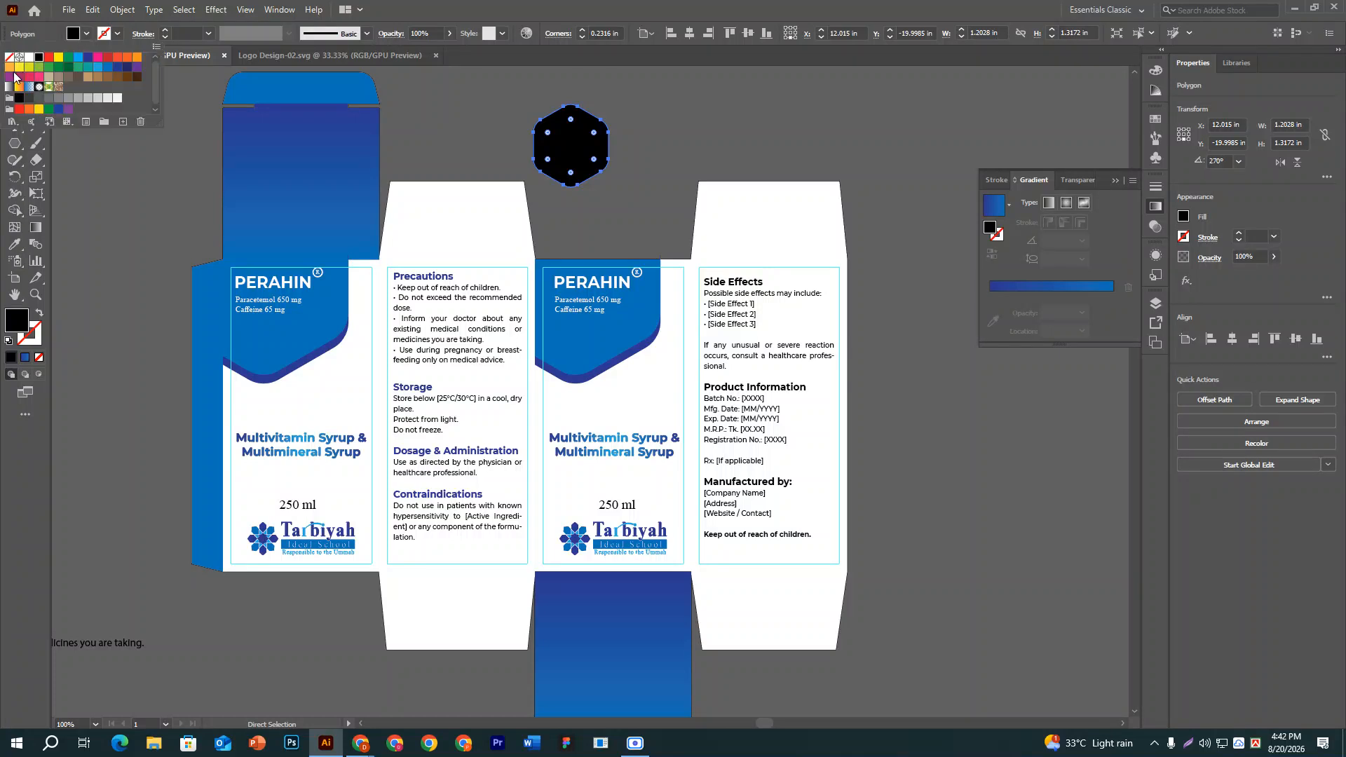
click(28, 57)
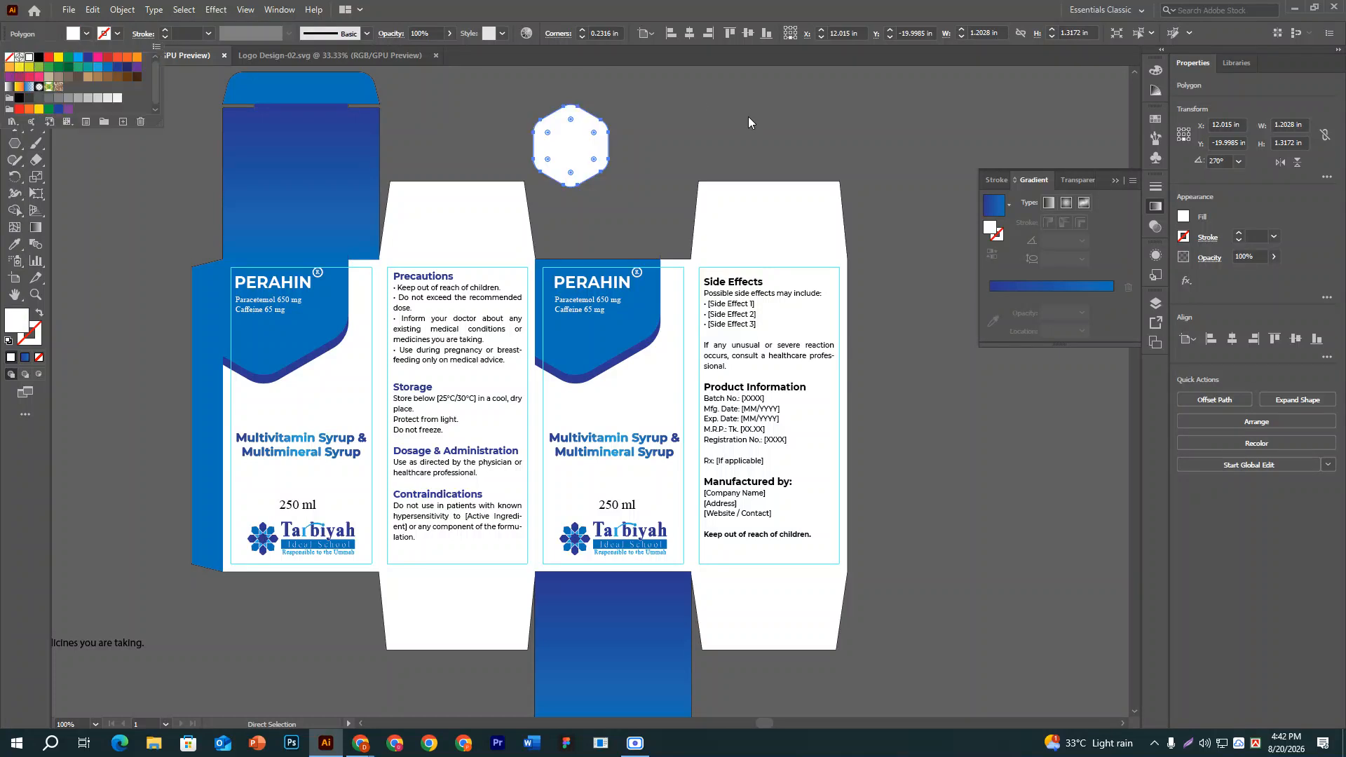
click(18, 325)
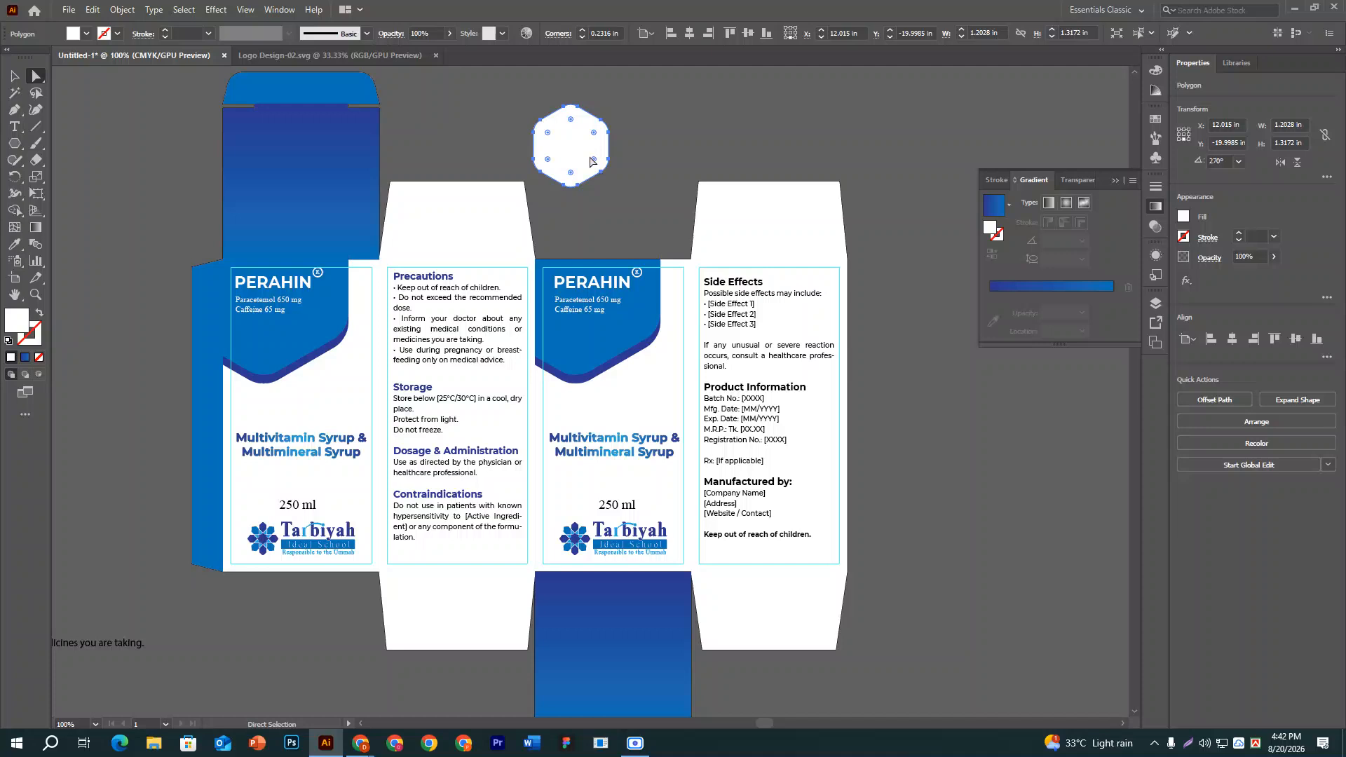
Move the white hexagon over the left edge of the upper gradient flap near its top, and enlarge it to about 1.45 by 1.60 in.
click(15, 75)
drag(570, 144, 232, 131)
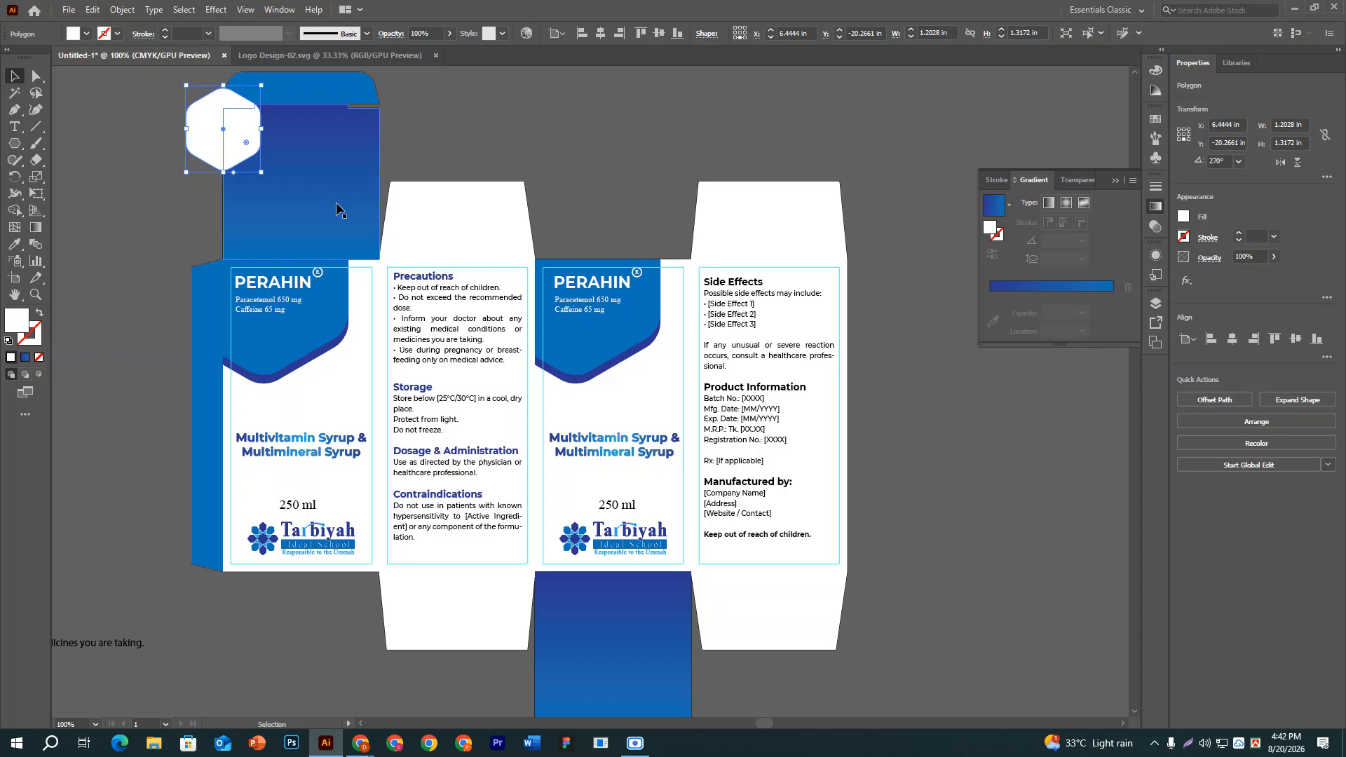
key(ctrl+plus)
key(ctrl+plus)
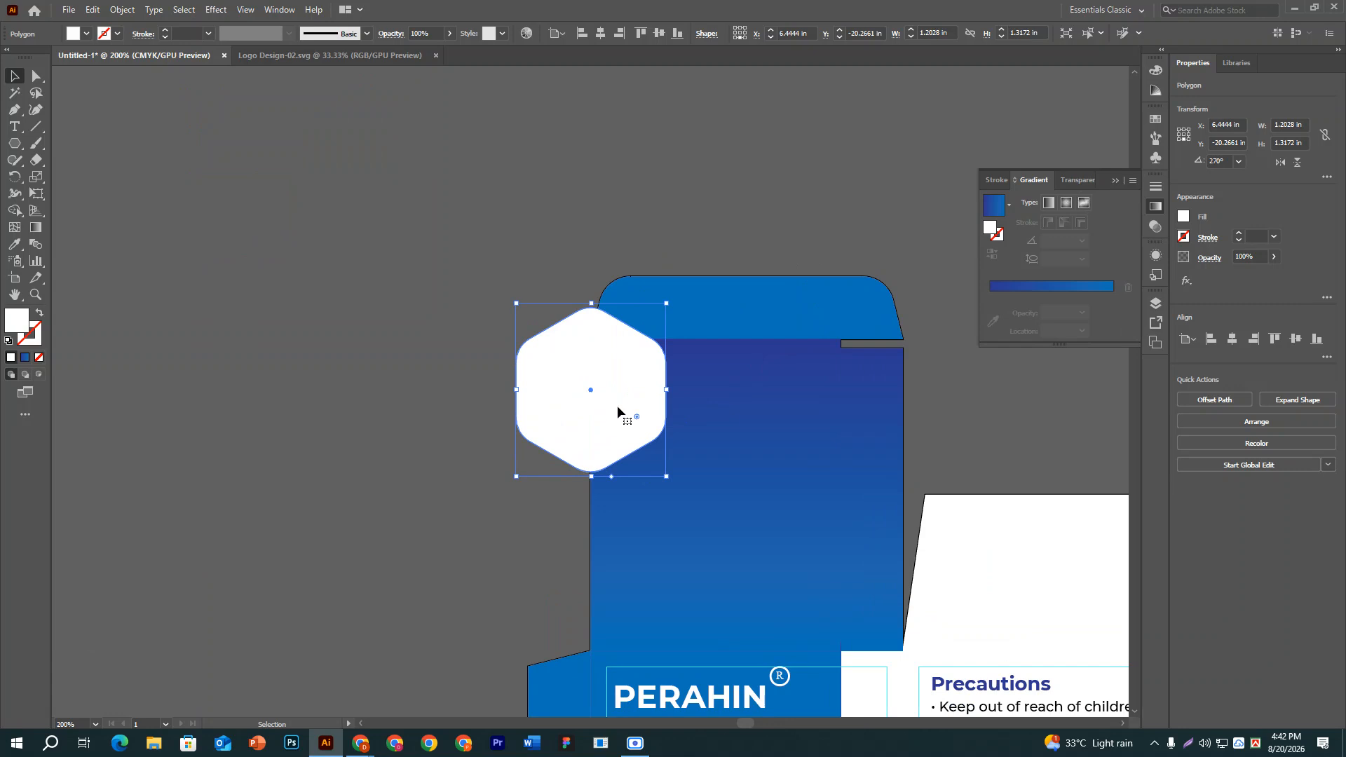
scroll(617, 405, down, 3)
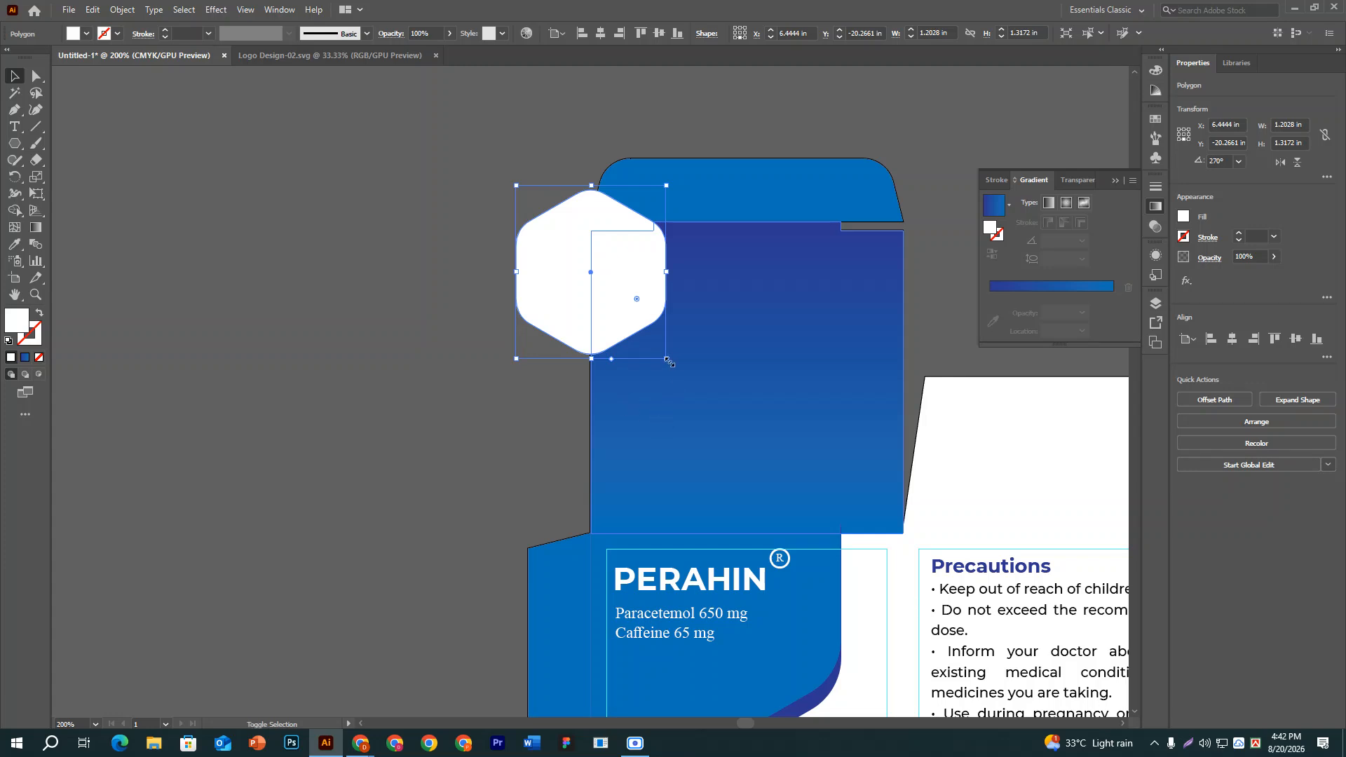
drag(666, 360, 715, 395)
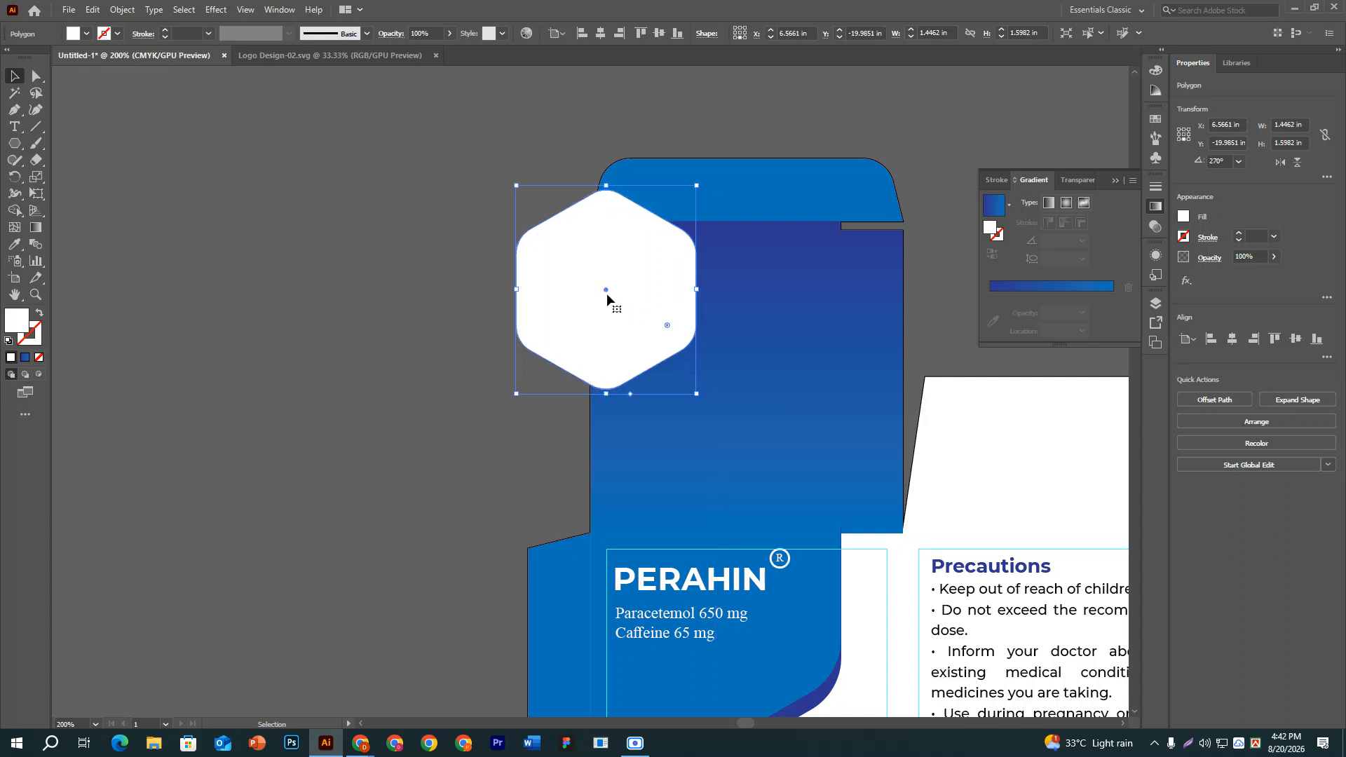
drag(608, 293, 638, 285)
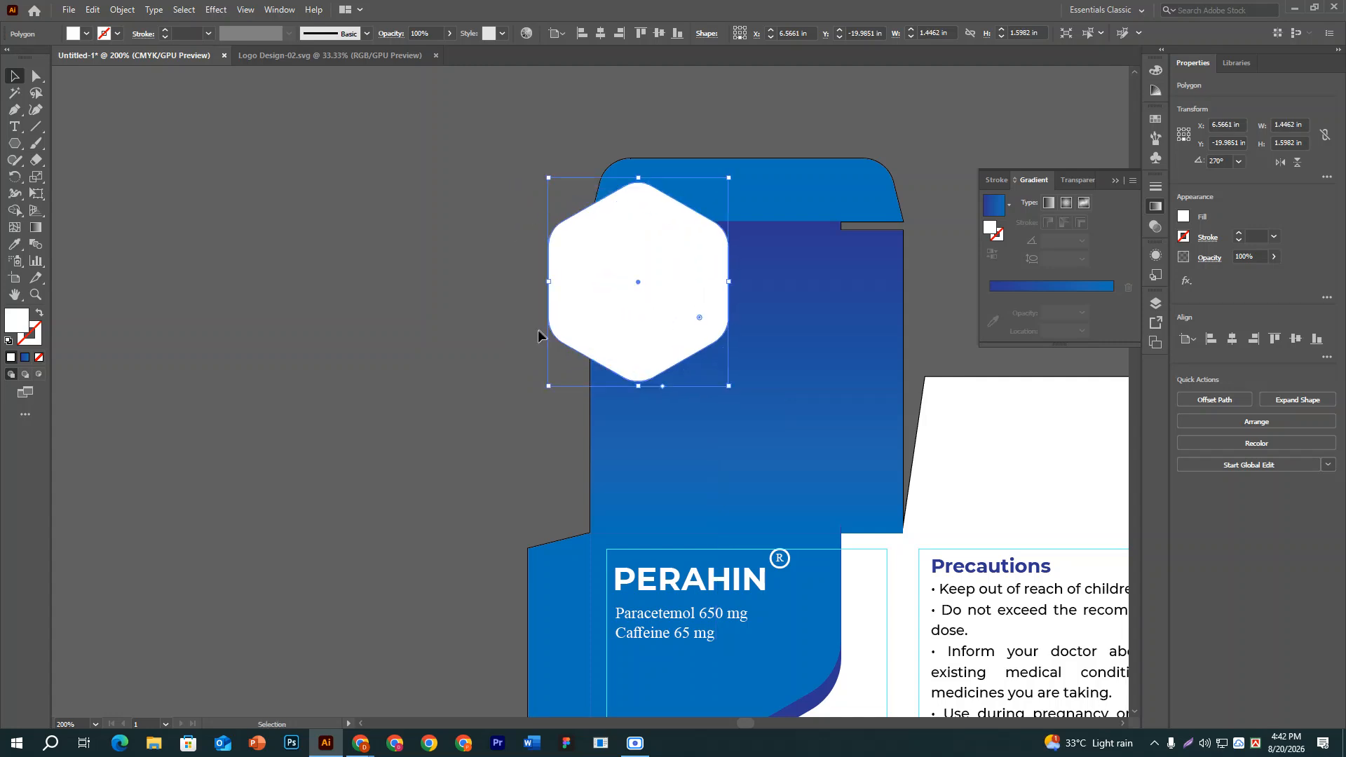
Widen the white hexagon symmetrically to about 1.63 in and deselect it.
click(443, 348)
click(620, 335)
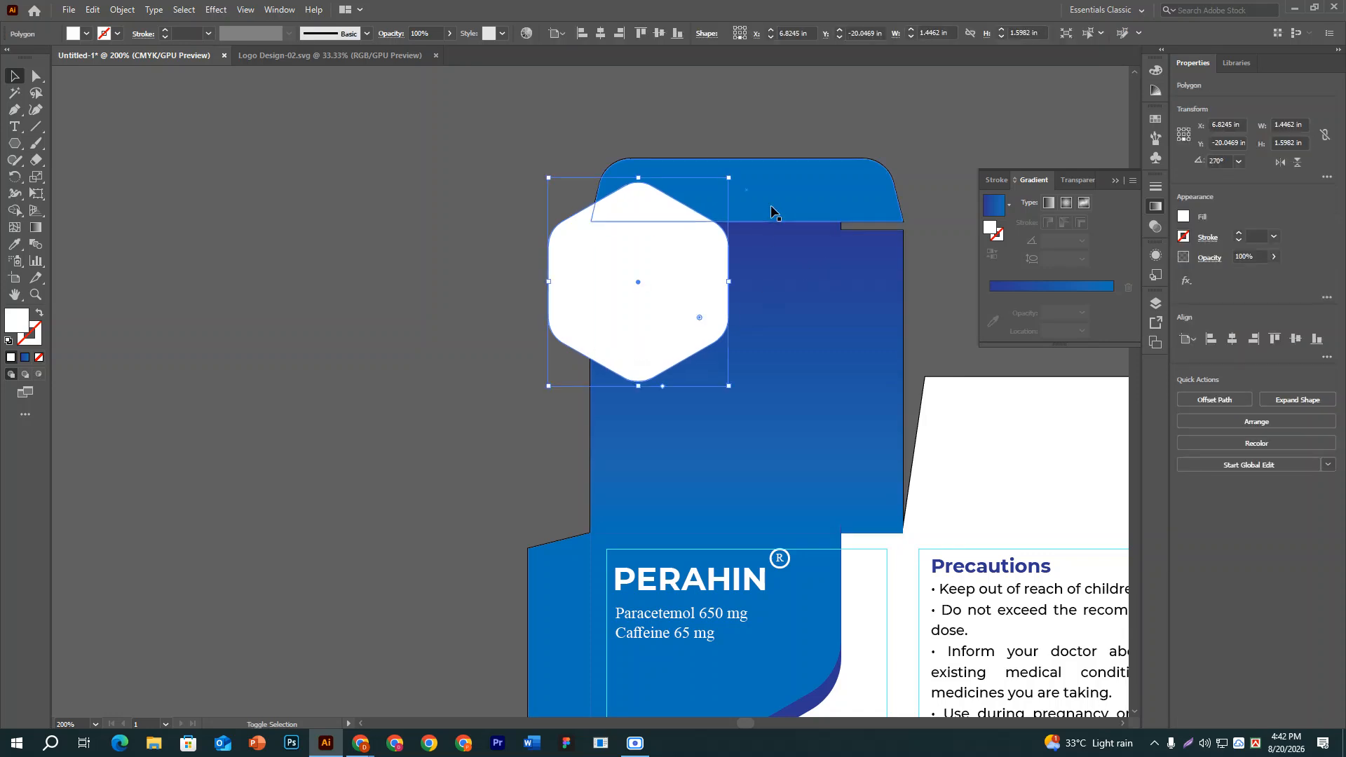
shift+click(750, 270)
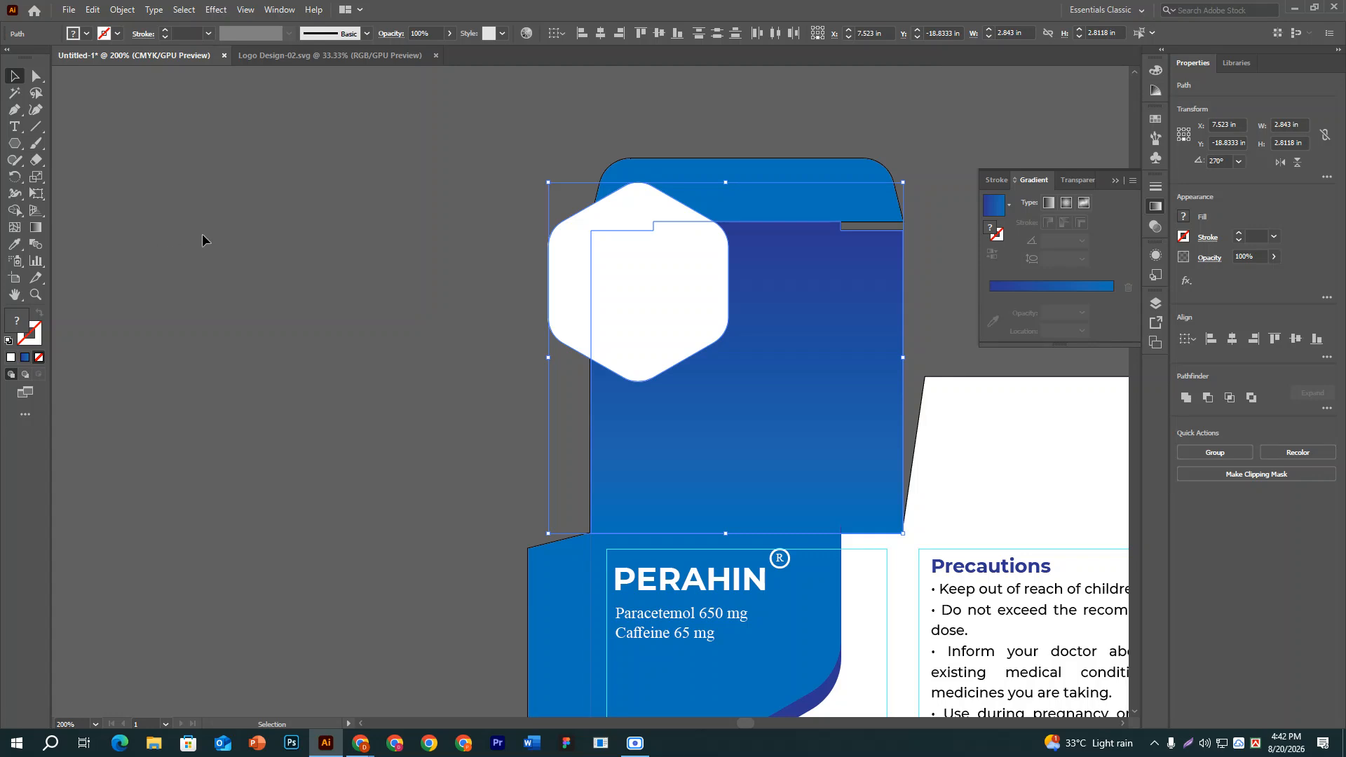
click(709, 276)
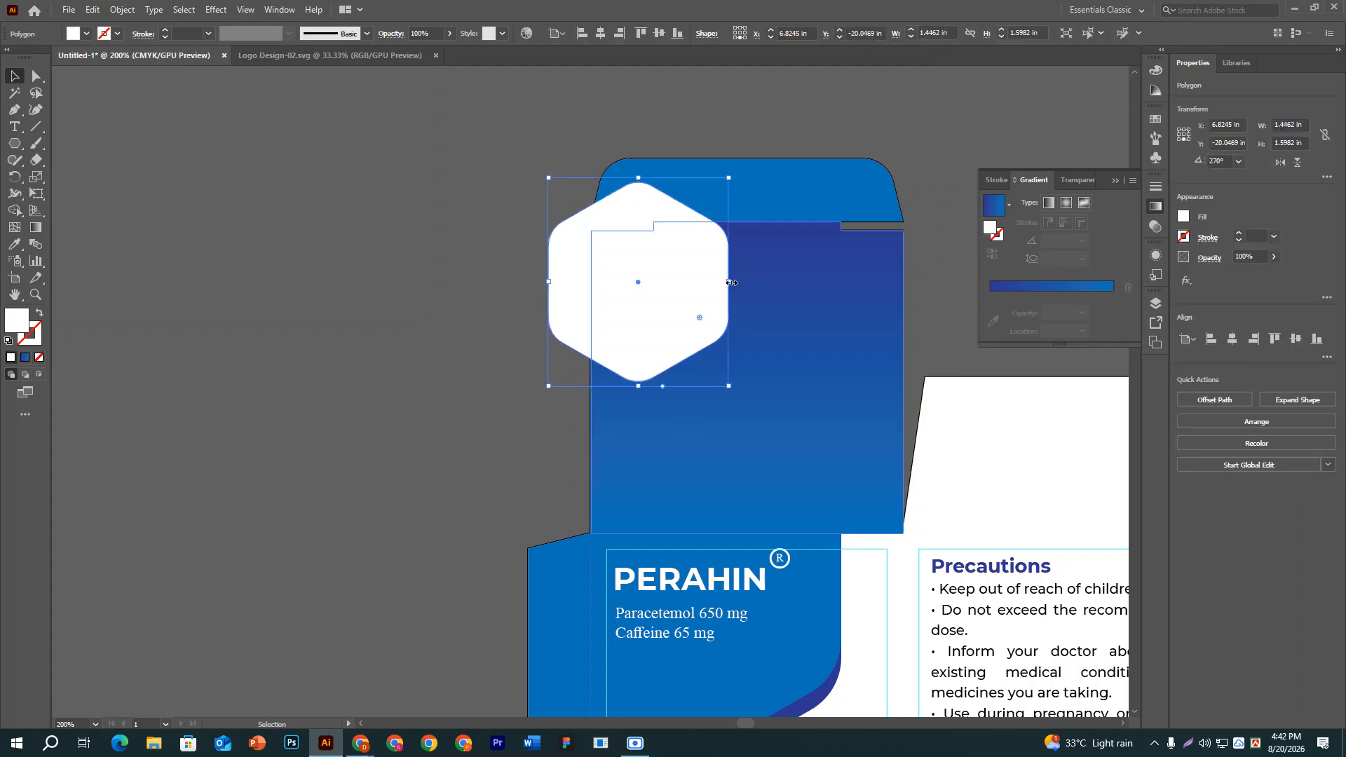
drag(731, 281, 741, 282)
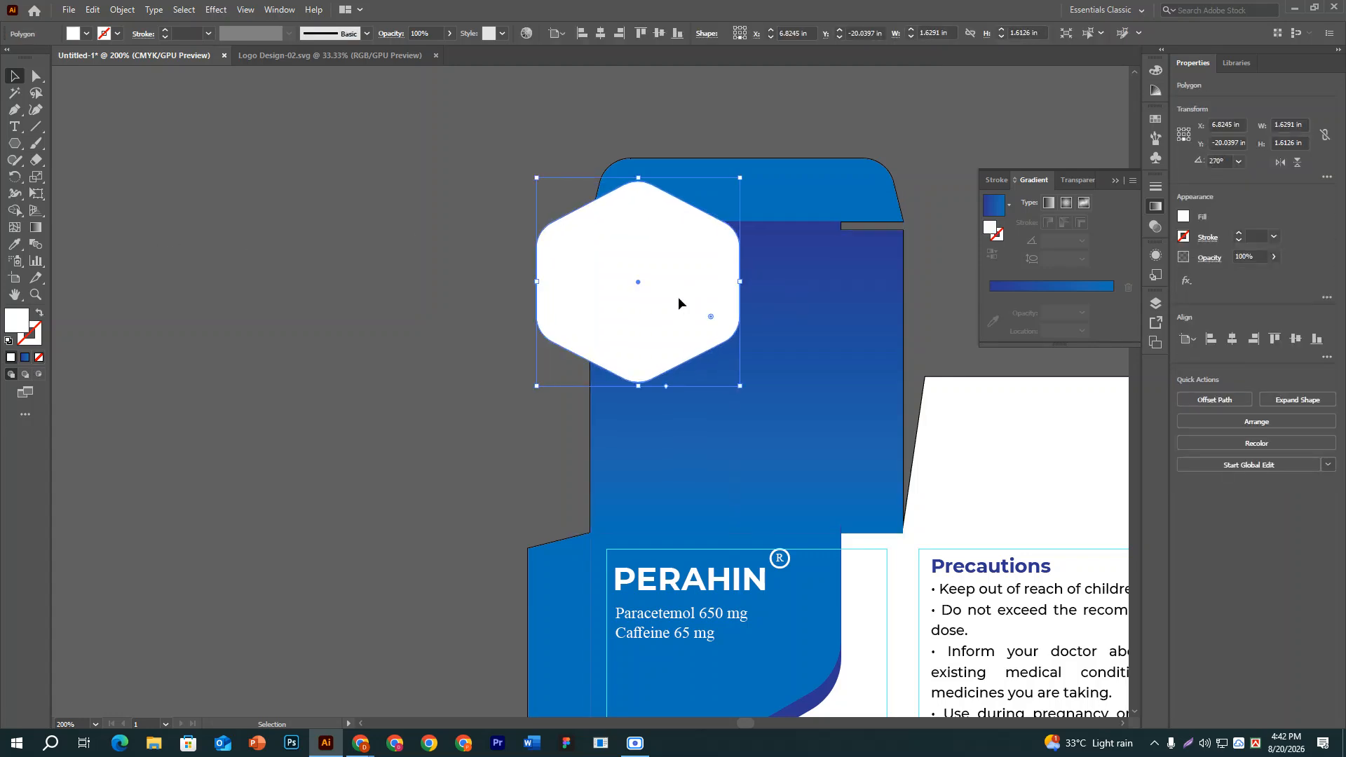
click(477, 279)
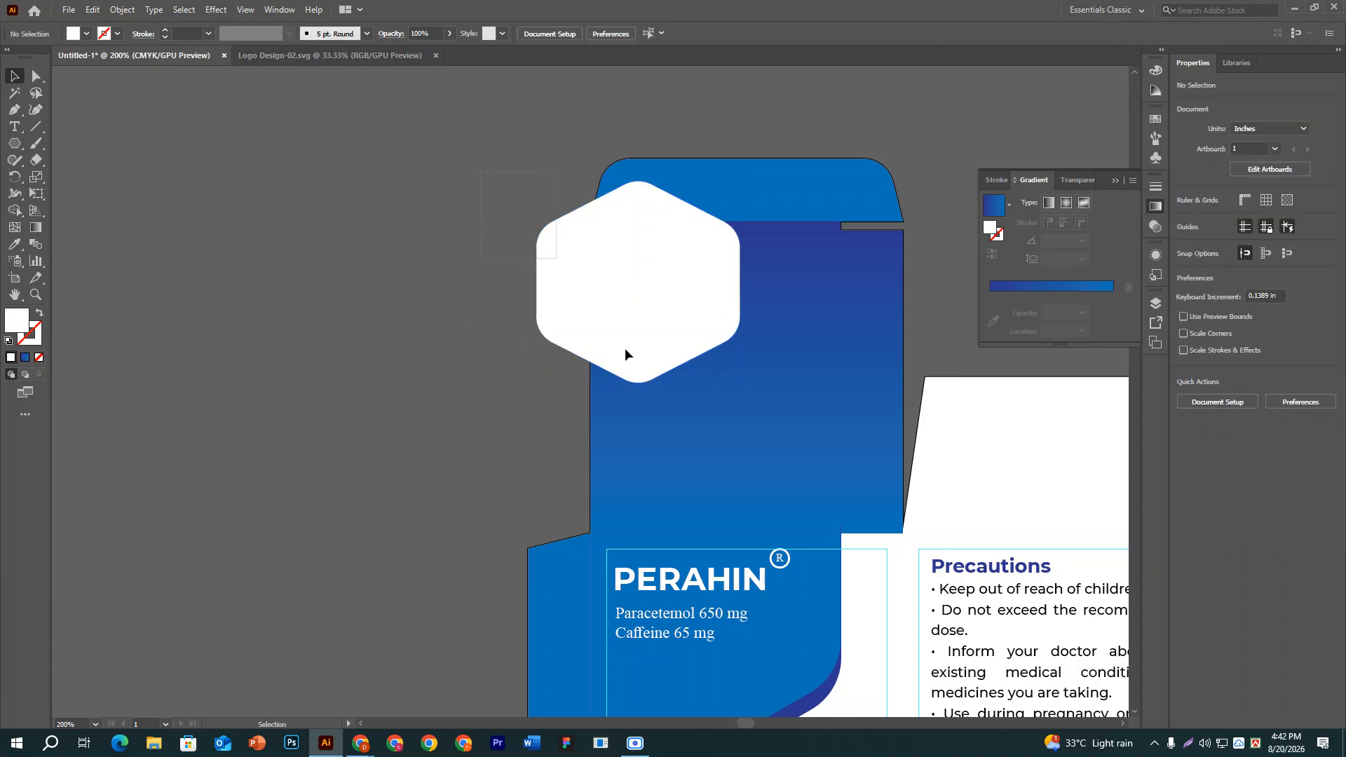
drag(624, 348, 648, 309)
click(557, 371)
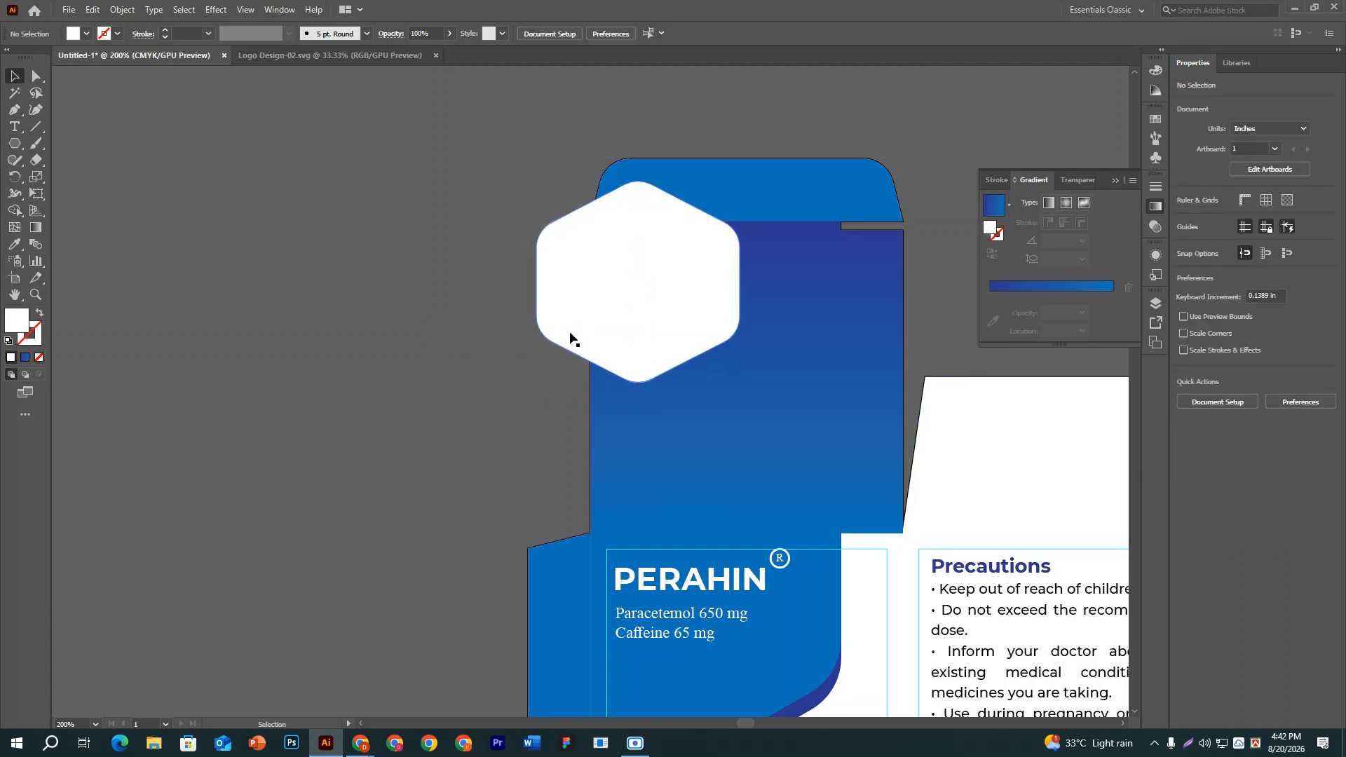
Cut away the part of the hexagon outside the gradient flap with the Shape Builder, and deselect the shapes.
click(570, 338)
shift+click(610, 409)
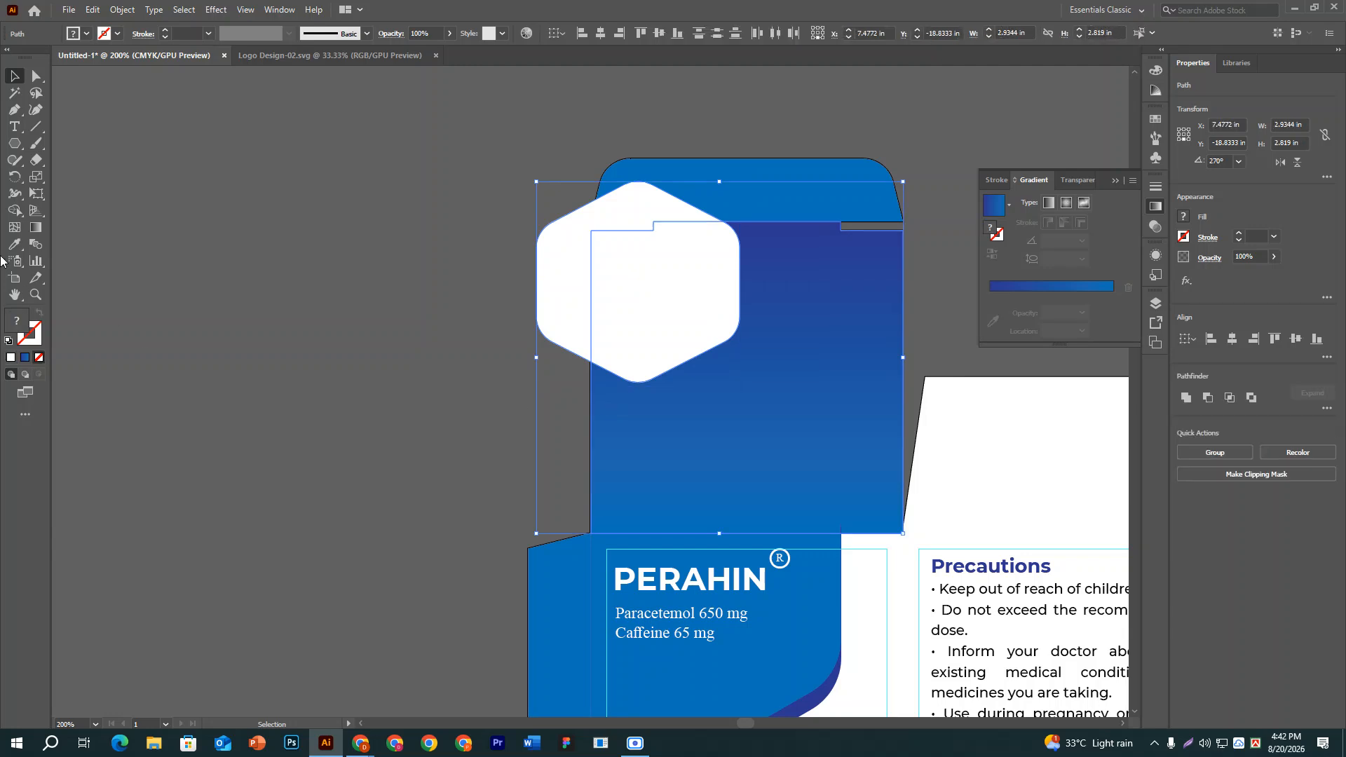
click(16, 207)
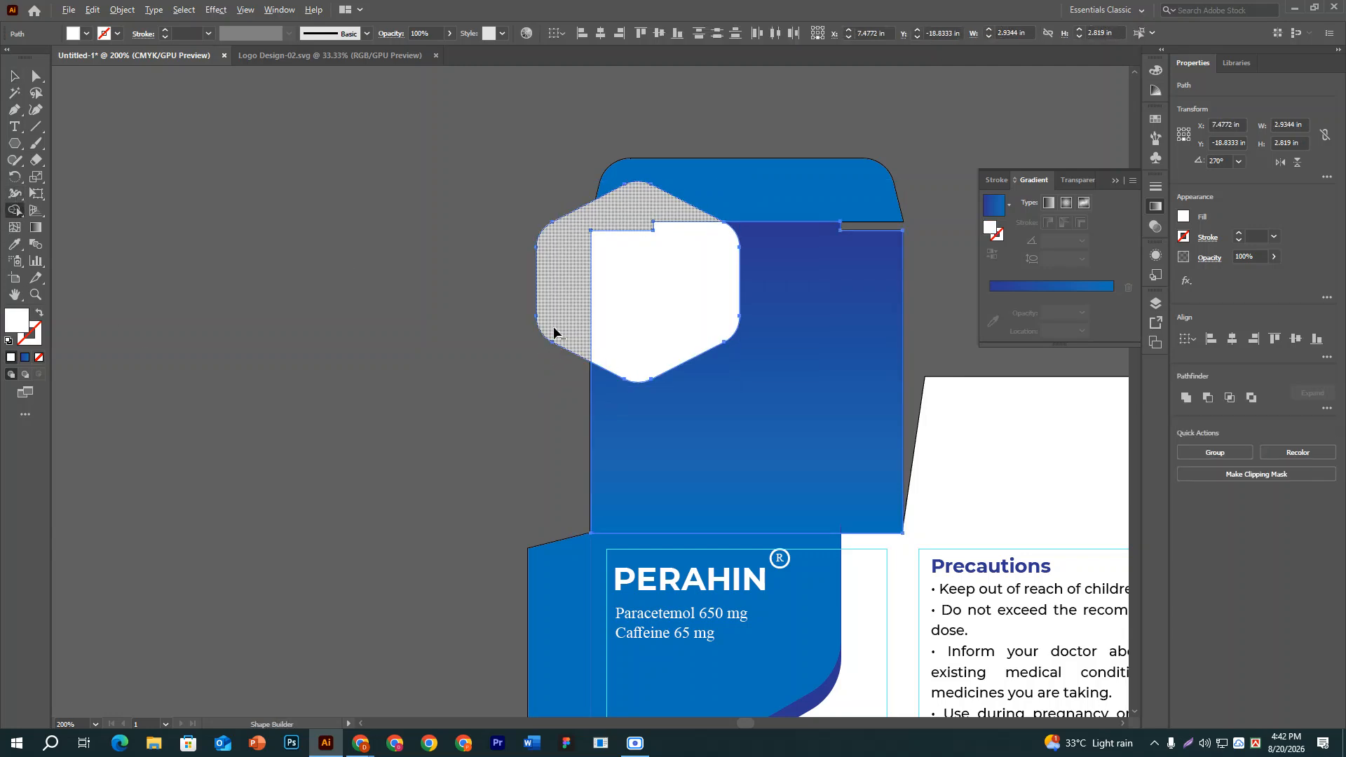
alt+click(549, 256)
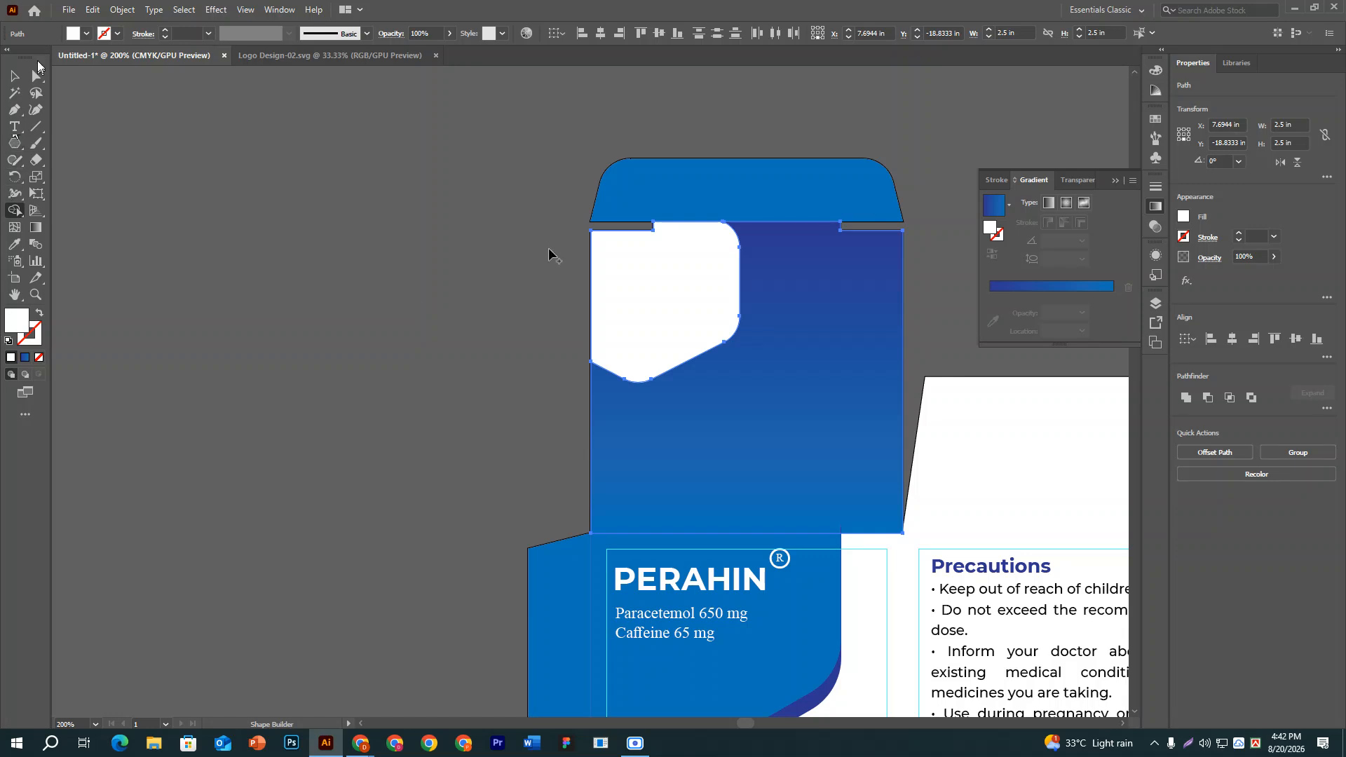
click(14, 75)
click(191, 260)
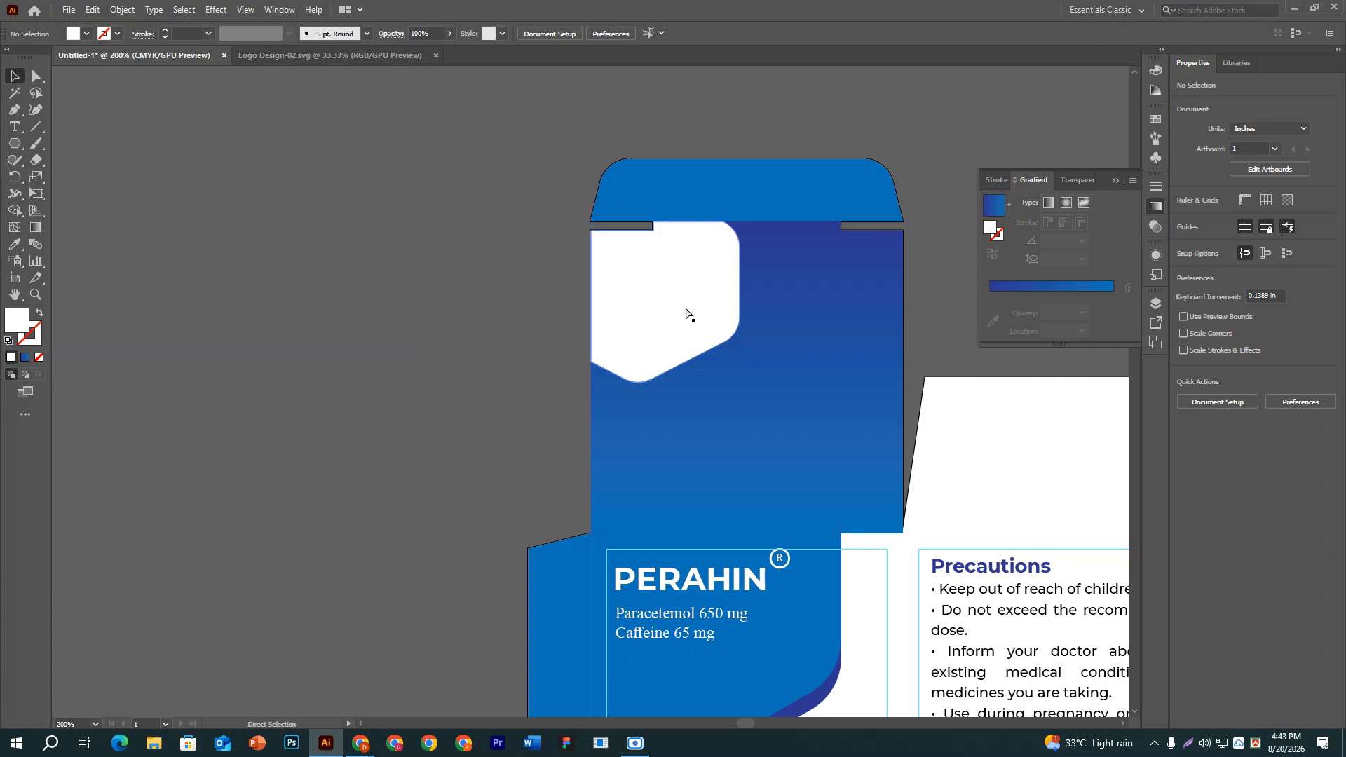
Place a copy of the first panel's Tarbiyah Ideal School logo, about 1.56 in wide, over the white shape on the upper flap.
key(ctrl+minus)
key(ctrl+minus)
key(ctrl+minus)
key(ctrl+minus)
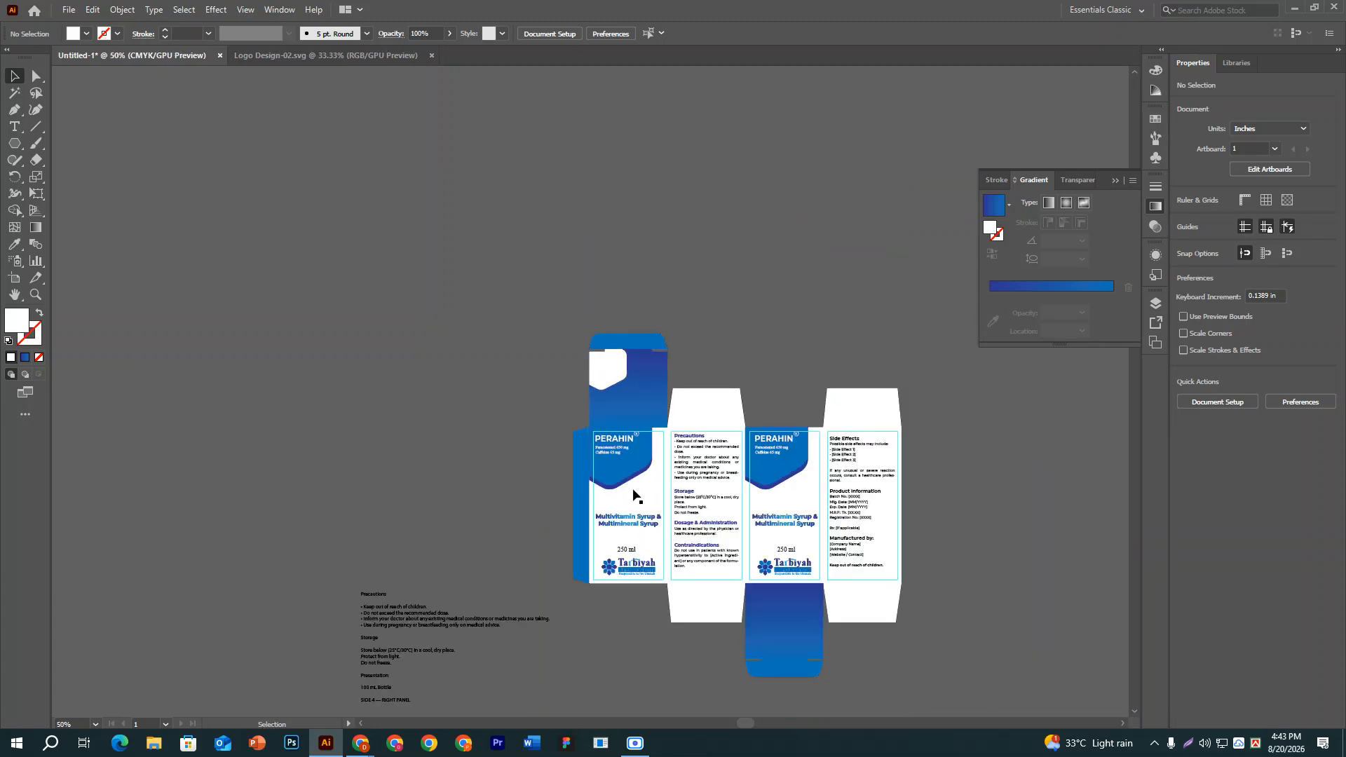
click(631, 568)
drag(635, 570, 633, 377)
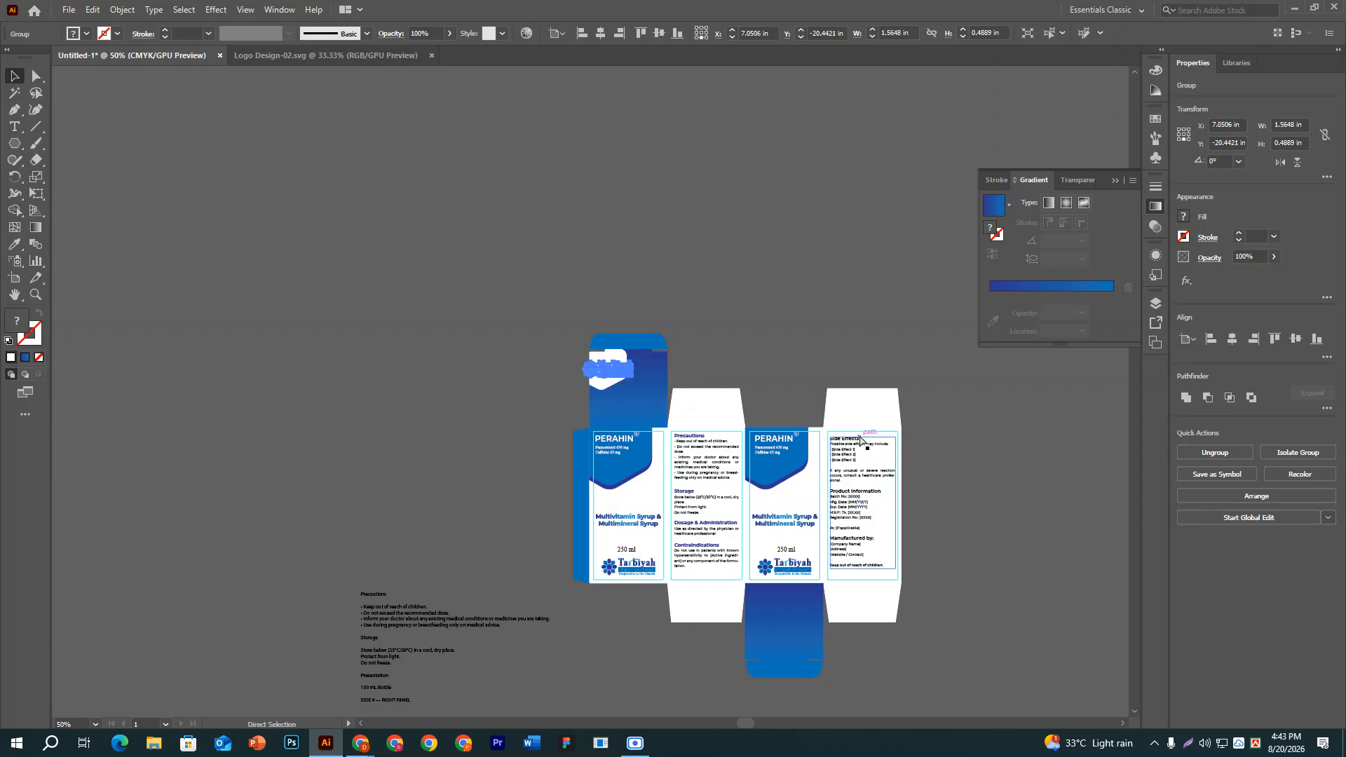
Bring the copied logo to the front of the upper flap artwork and deselect it.
key(ctrl+plus)
key(ctrl+plus)
key(ctrl+plus)
key(ctrl+plus)
key(ctrl+plus)
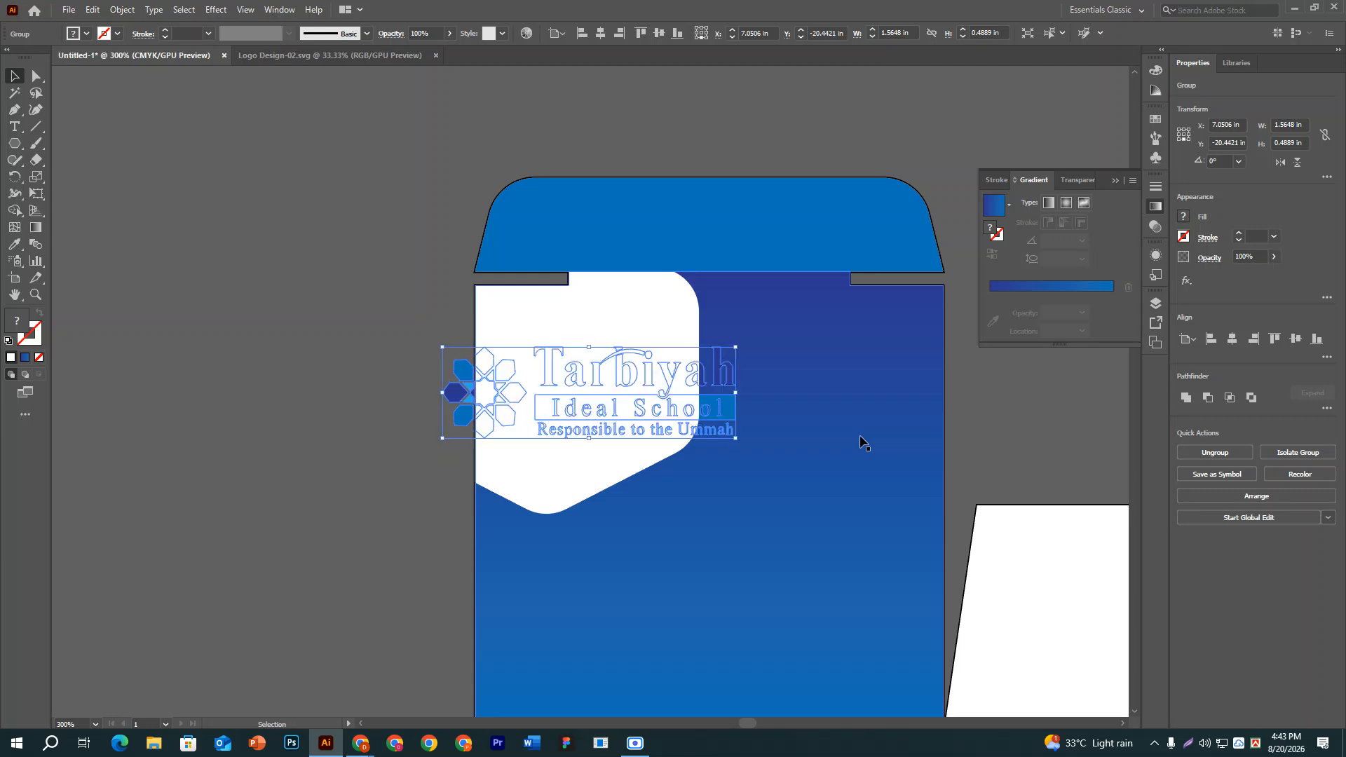
key(a)
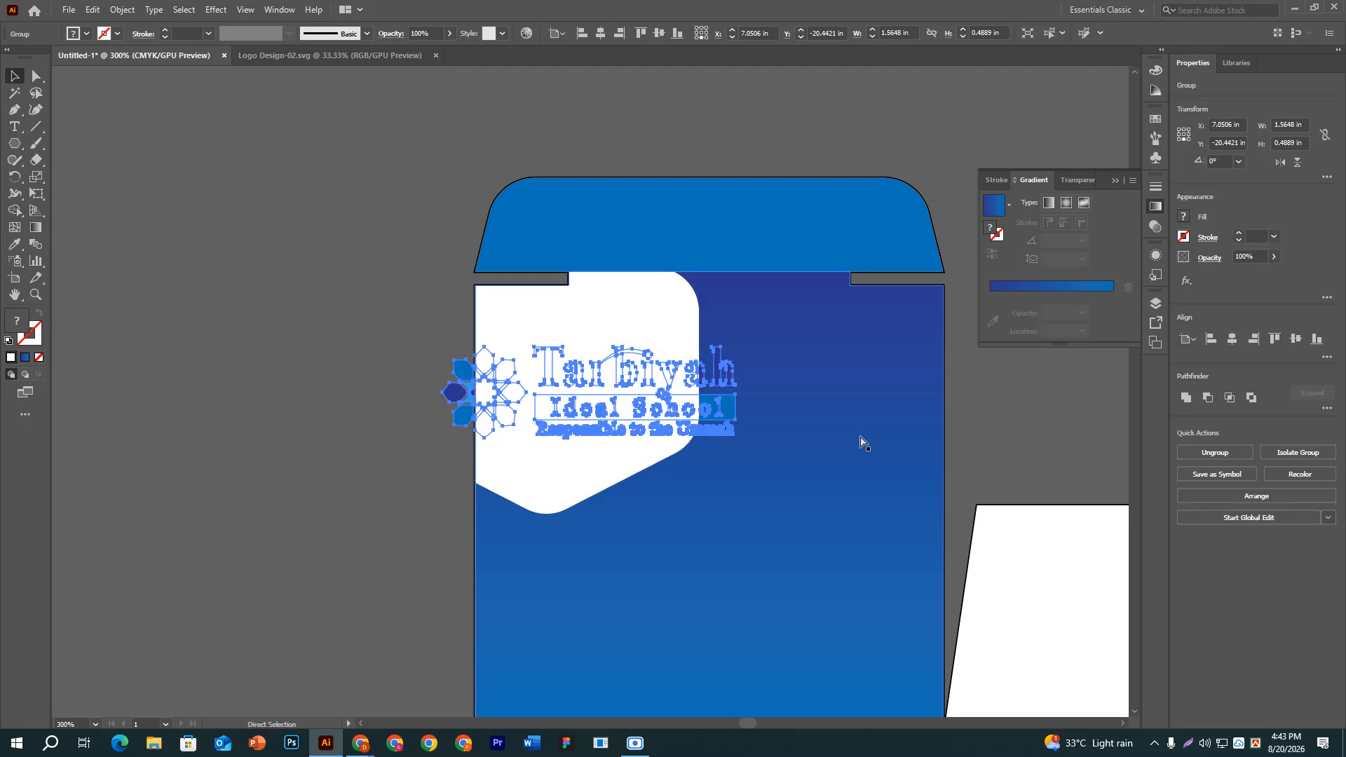
key(v)
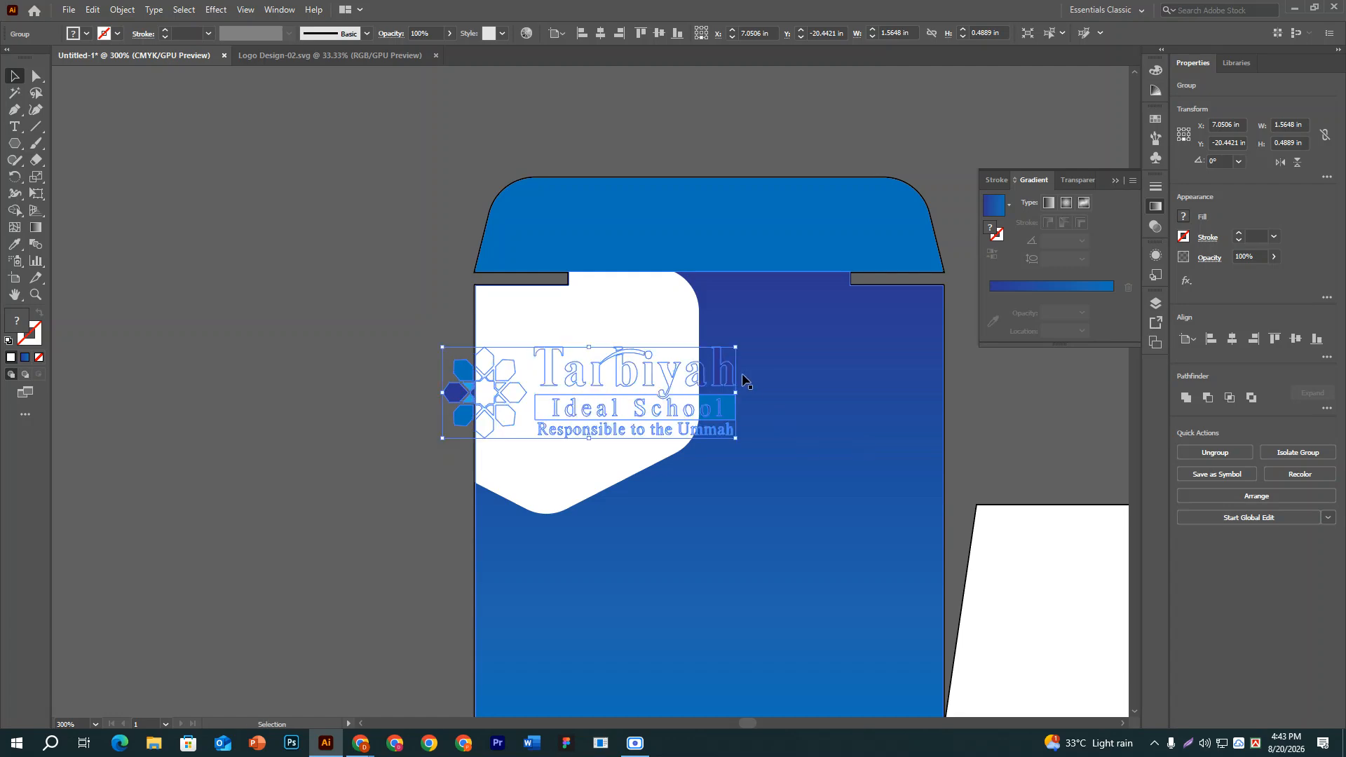
right_click(722, 387)
mouse_move(806, 558)
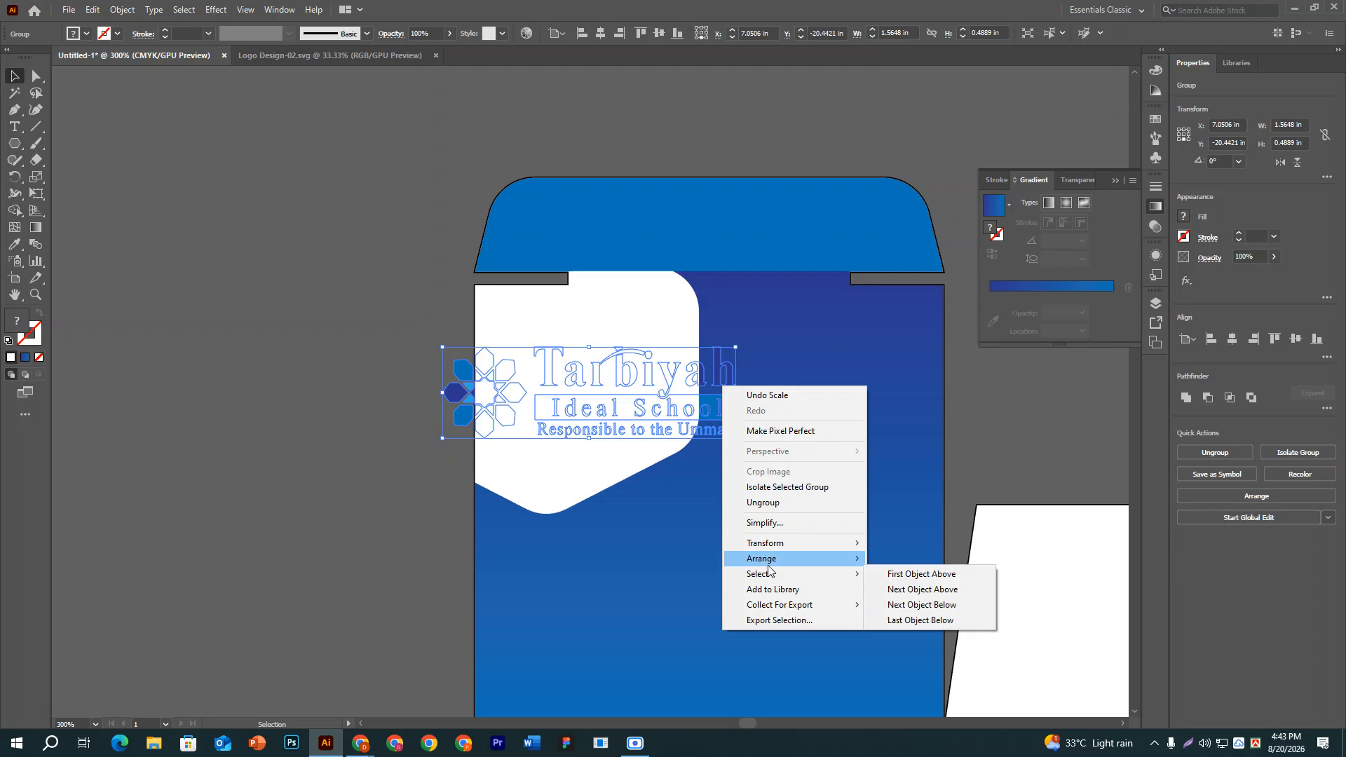
click(913, 559)
click(283, 457)
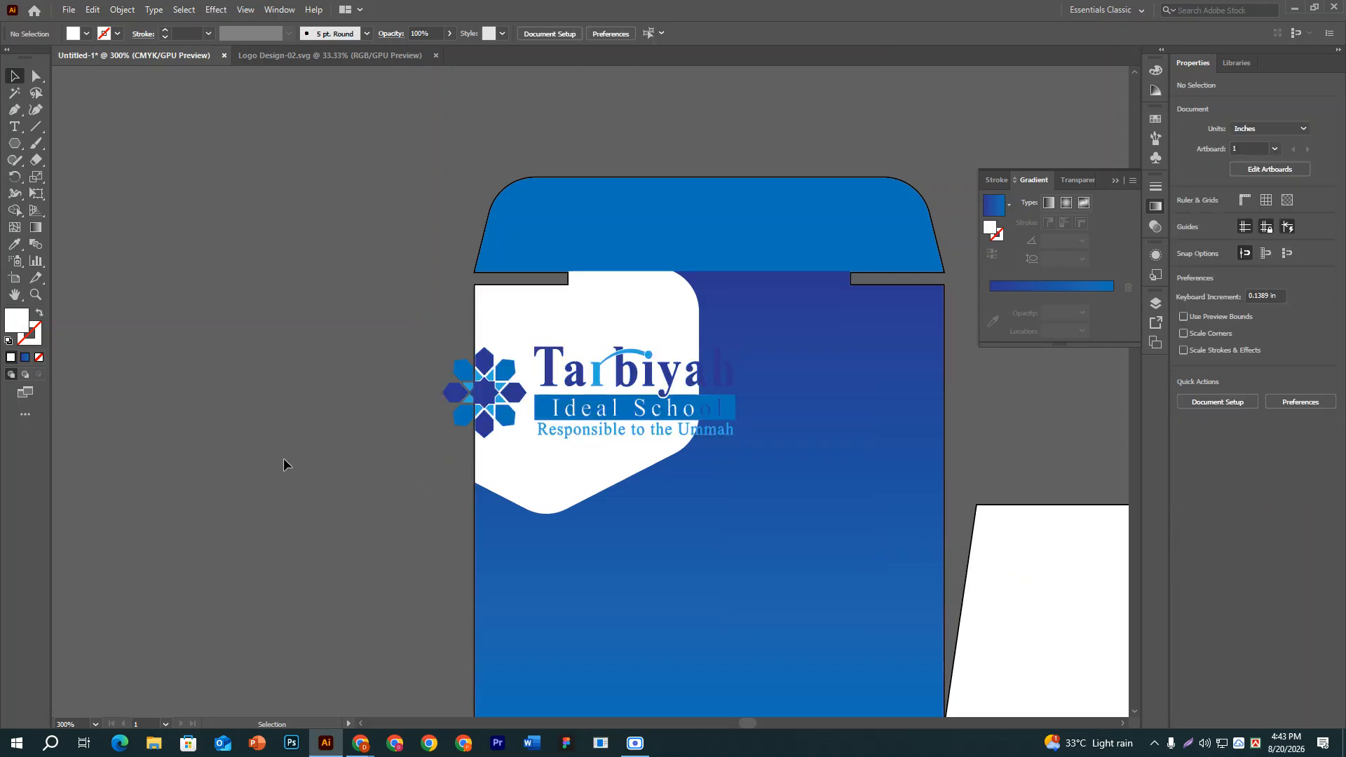
Move the copied logo off the box beside the upper flap, and delete the trimmed white hexagon shape.
click(613, 465)
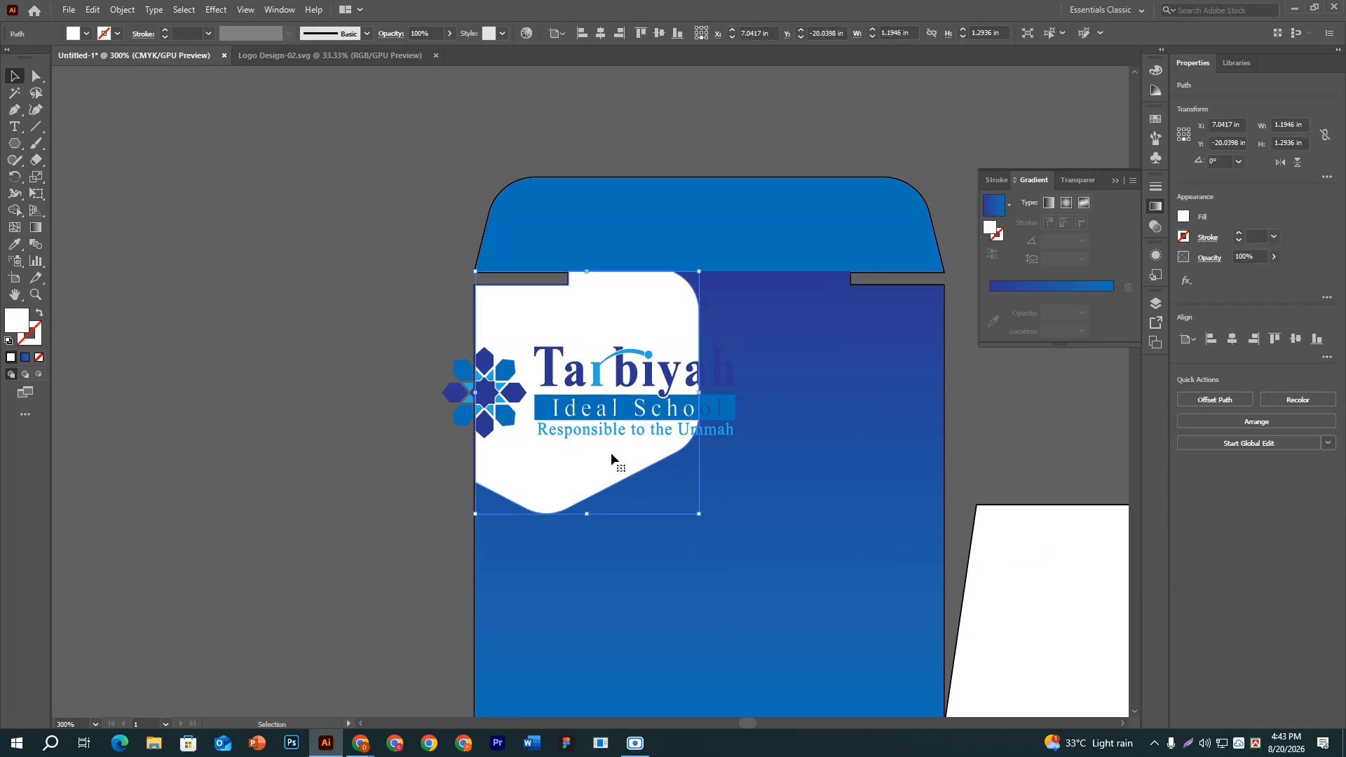
drag(581, 373, 329, 106)
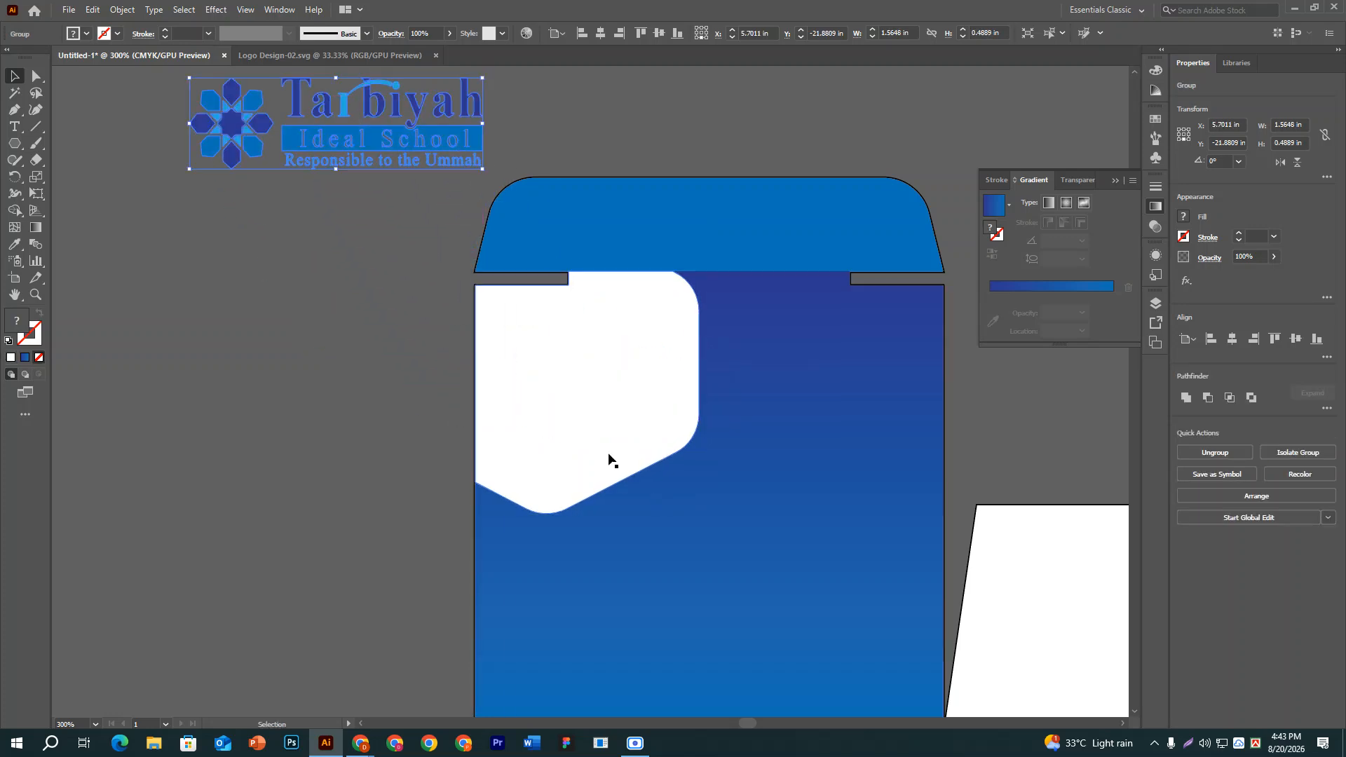
click(613, 452)
key(Delete)
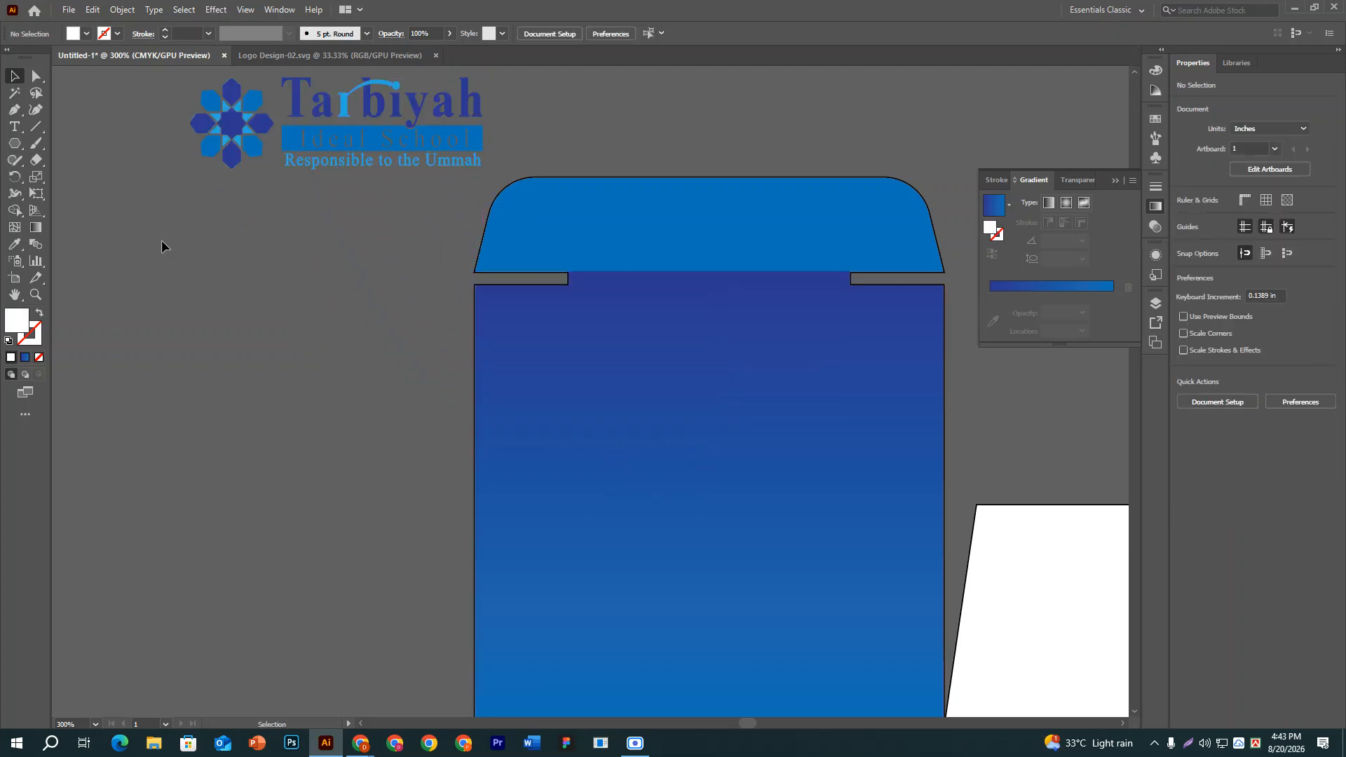
Draw a white rectangle 2.5 in wide and about 0.53 in high across the top of the gradient flap.
click(13, 144)
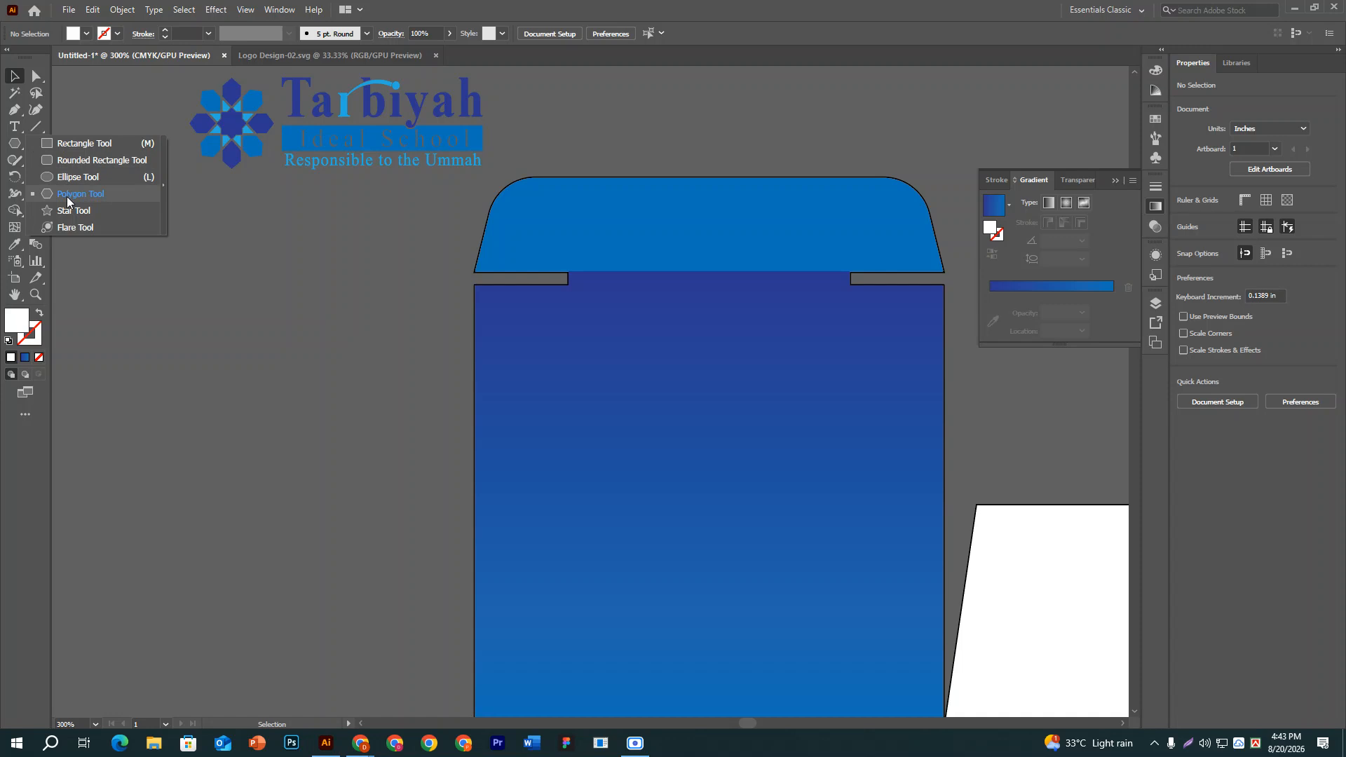
click(78, 144)
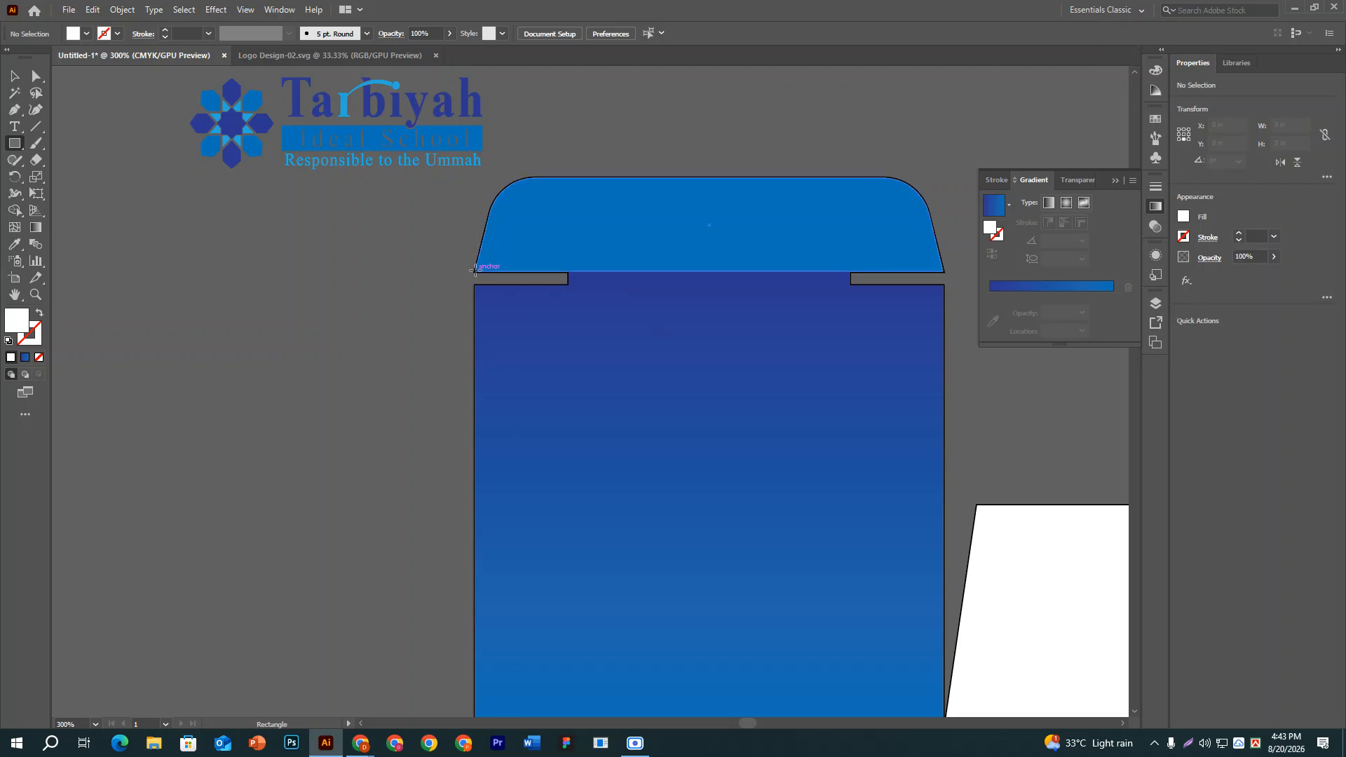
drag(475, 270, 943, 370)
key(v)
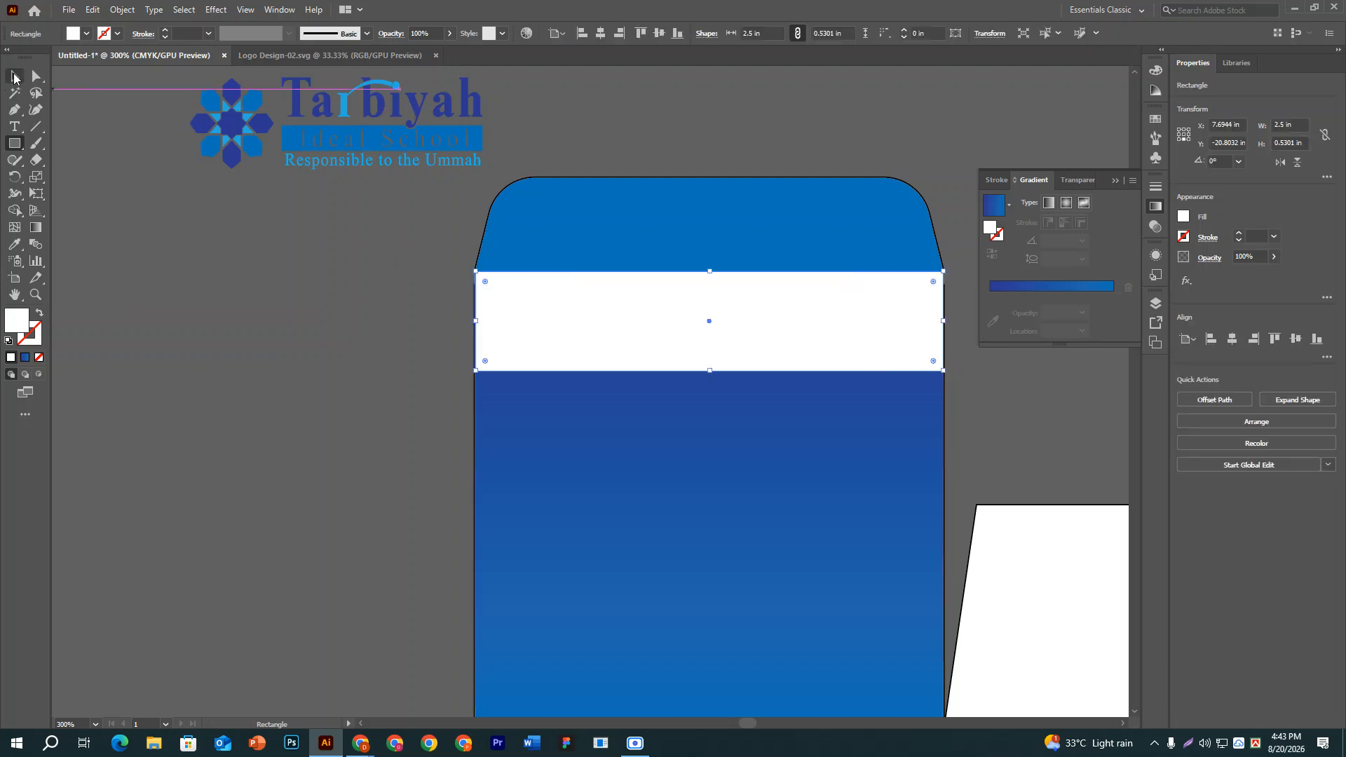
Move the copied logo onto the middle of the white band and bring it to the front.
drag(327, 115, 686, 313)
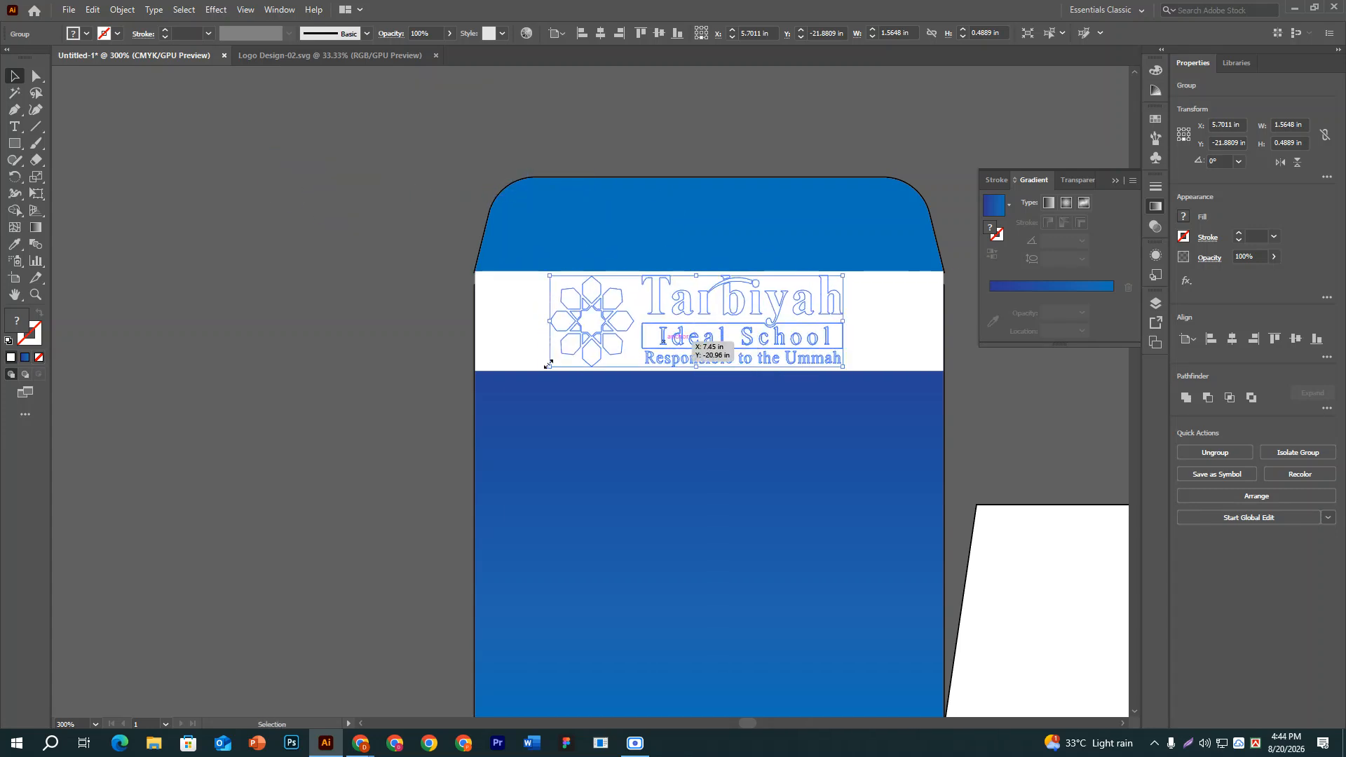
right_click(692, 328)
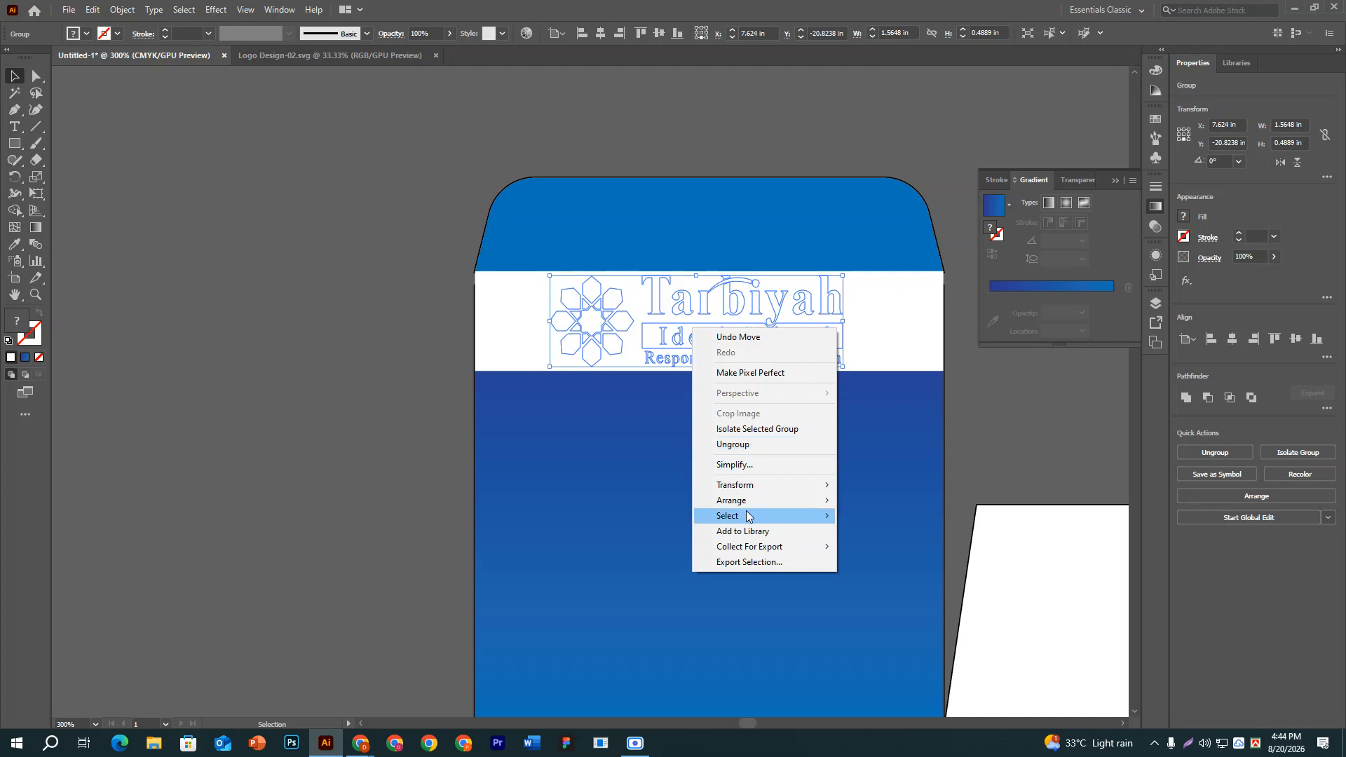
mouse_move(744, 499)
click(869, 499)
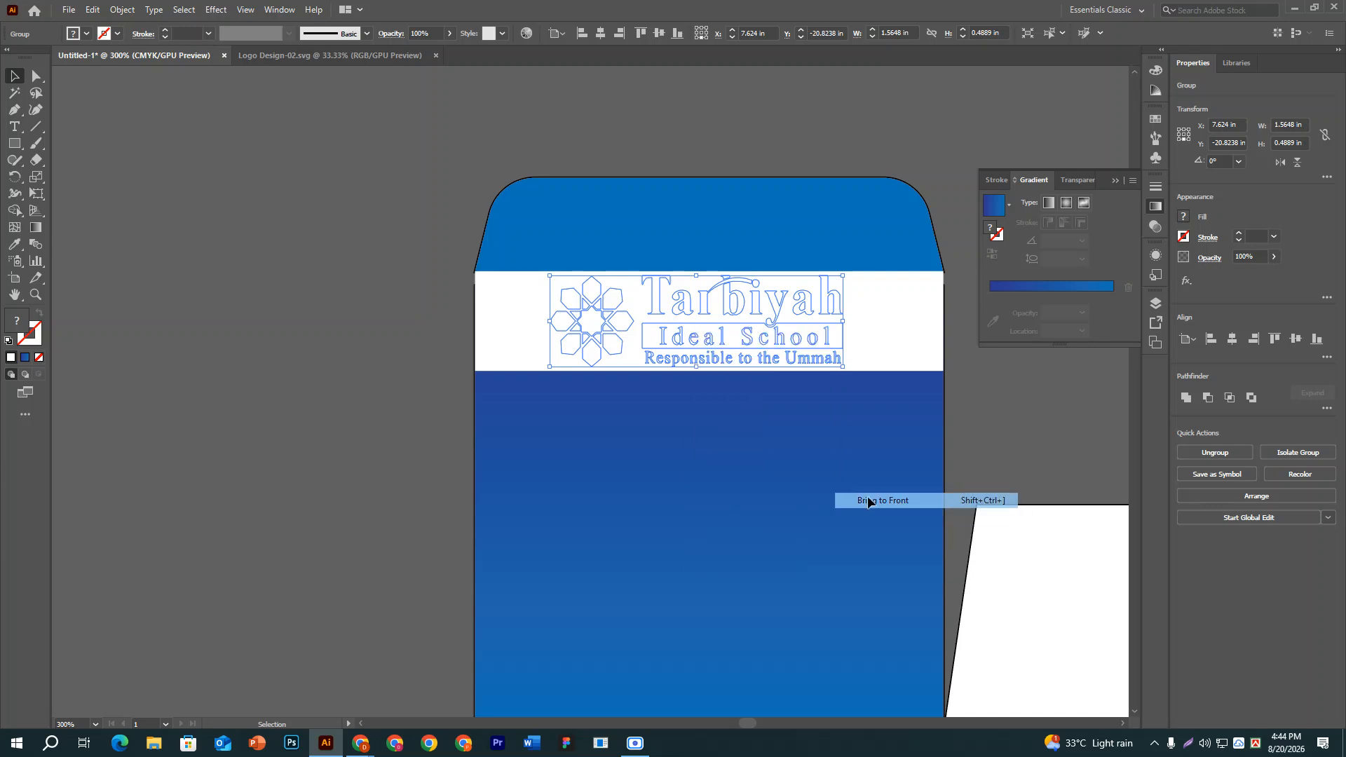
Stretch the white band's left edge slightly outward so the band is about 2.52 in wide.
click(419, 465)
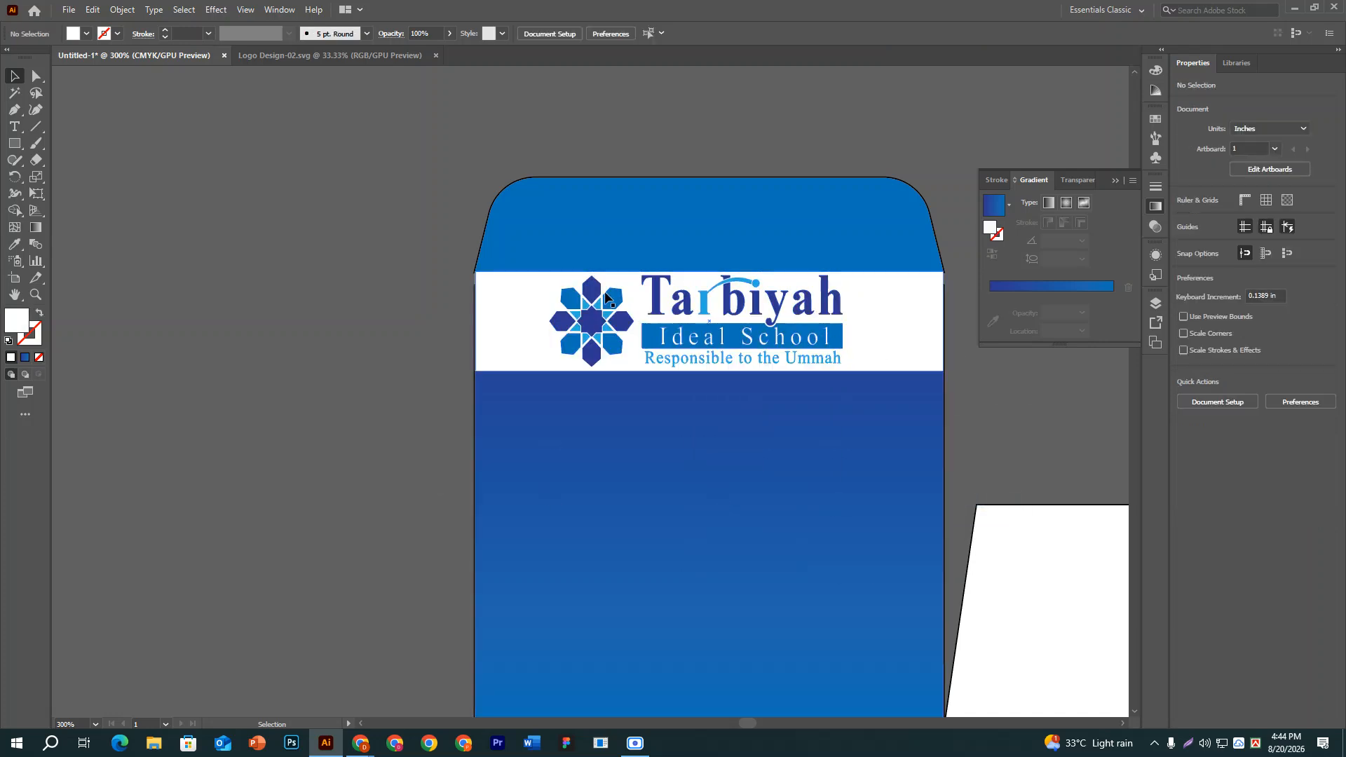
click(495, 297)
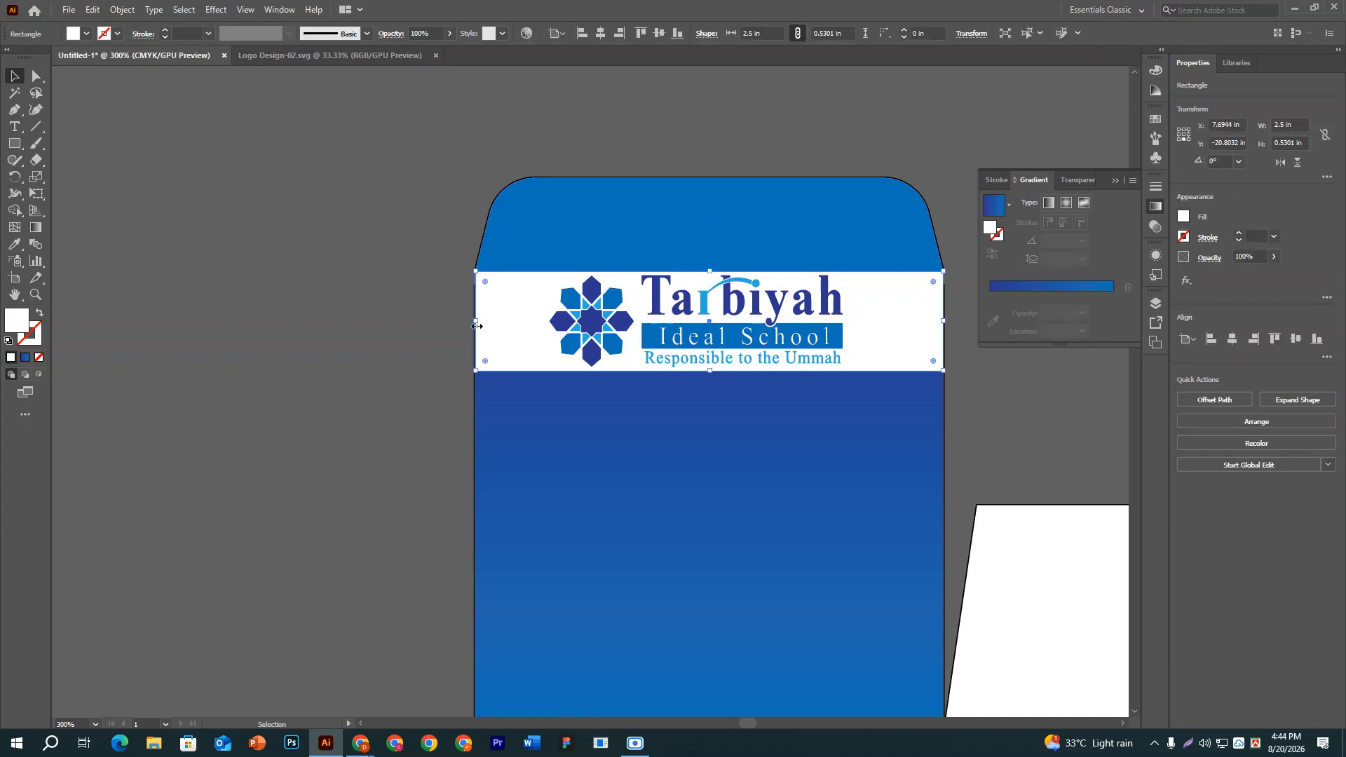
drag(477, 326, 473, 326)
click(413, 364)
click(494, 348)
Set the white band's width to 2.5 in and its height to 0.55 in.
click(1292, 125)
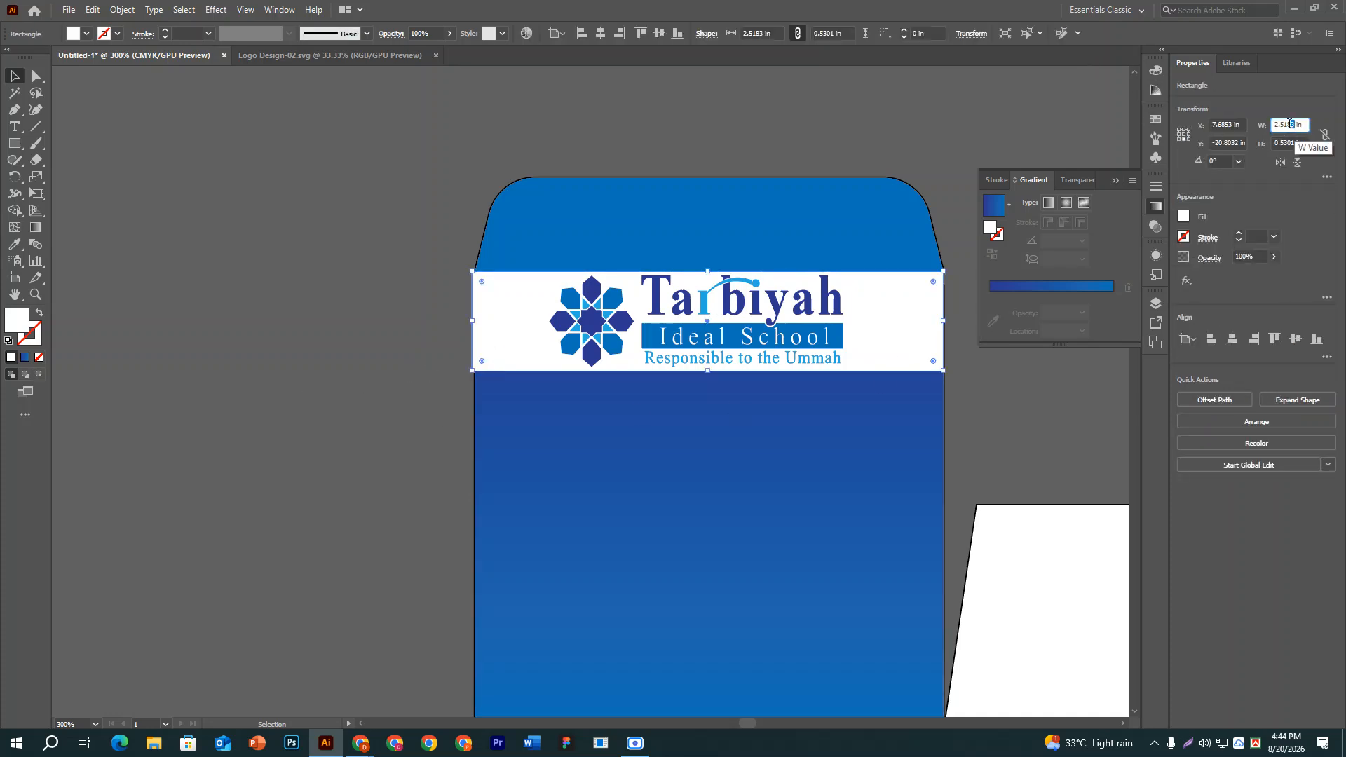
double_click(1292, 125)
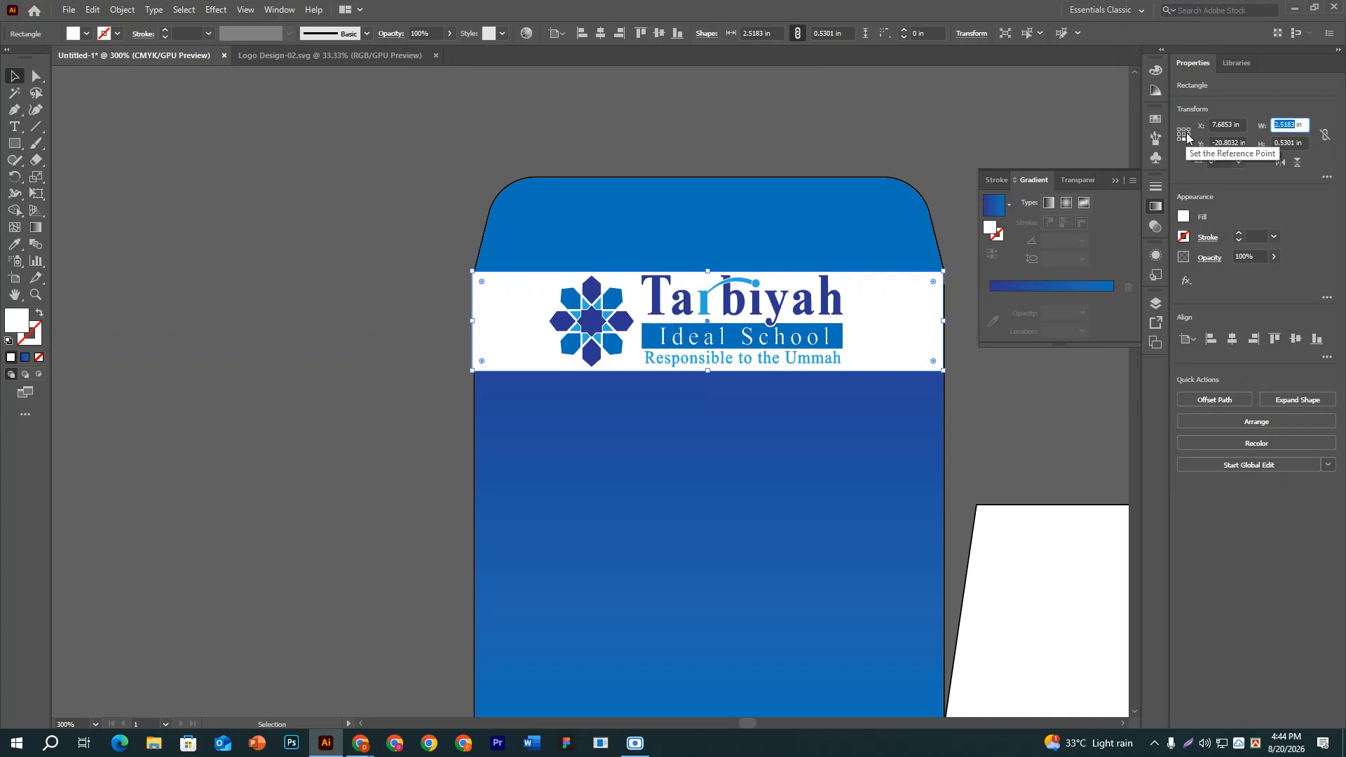
text(2.5)
key(Return)
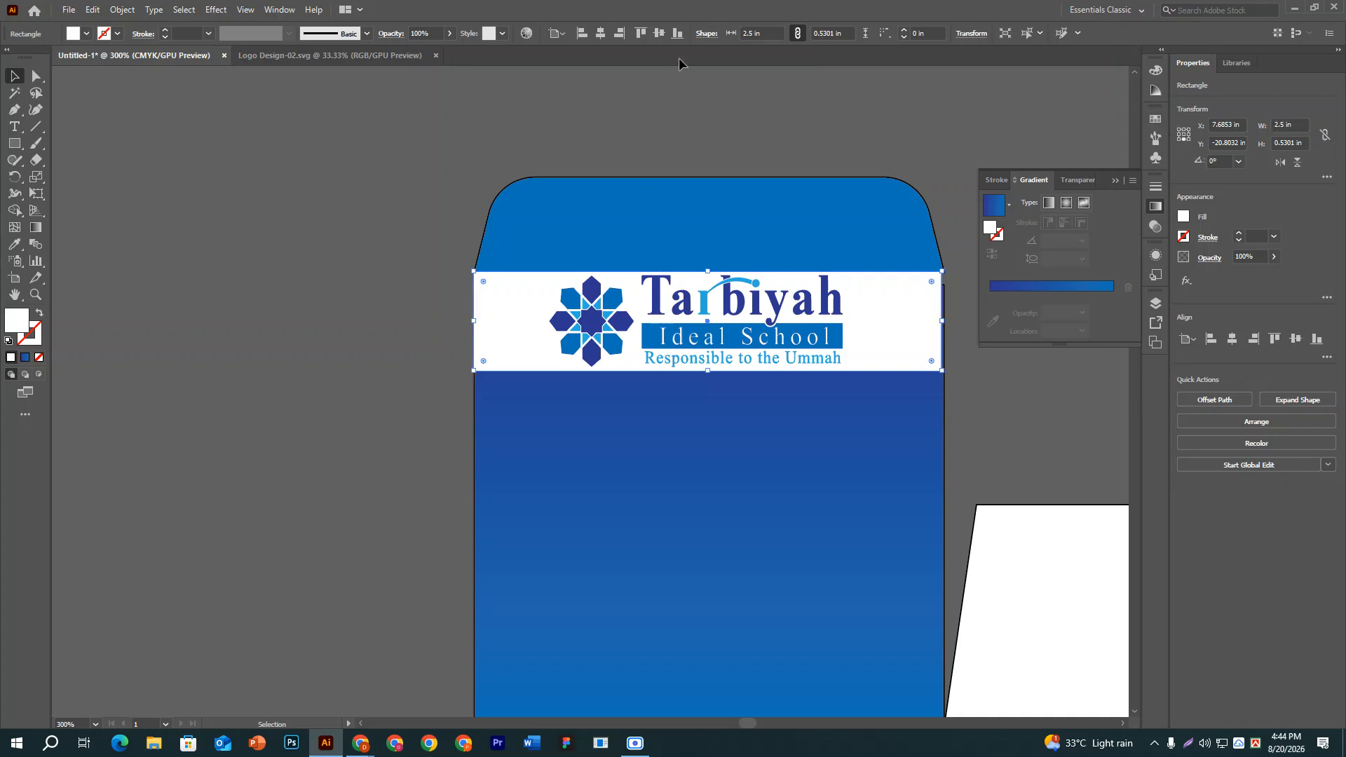
click(1294, 143)
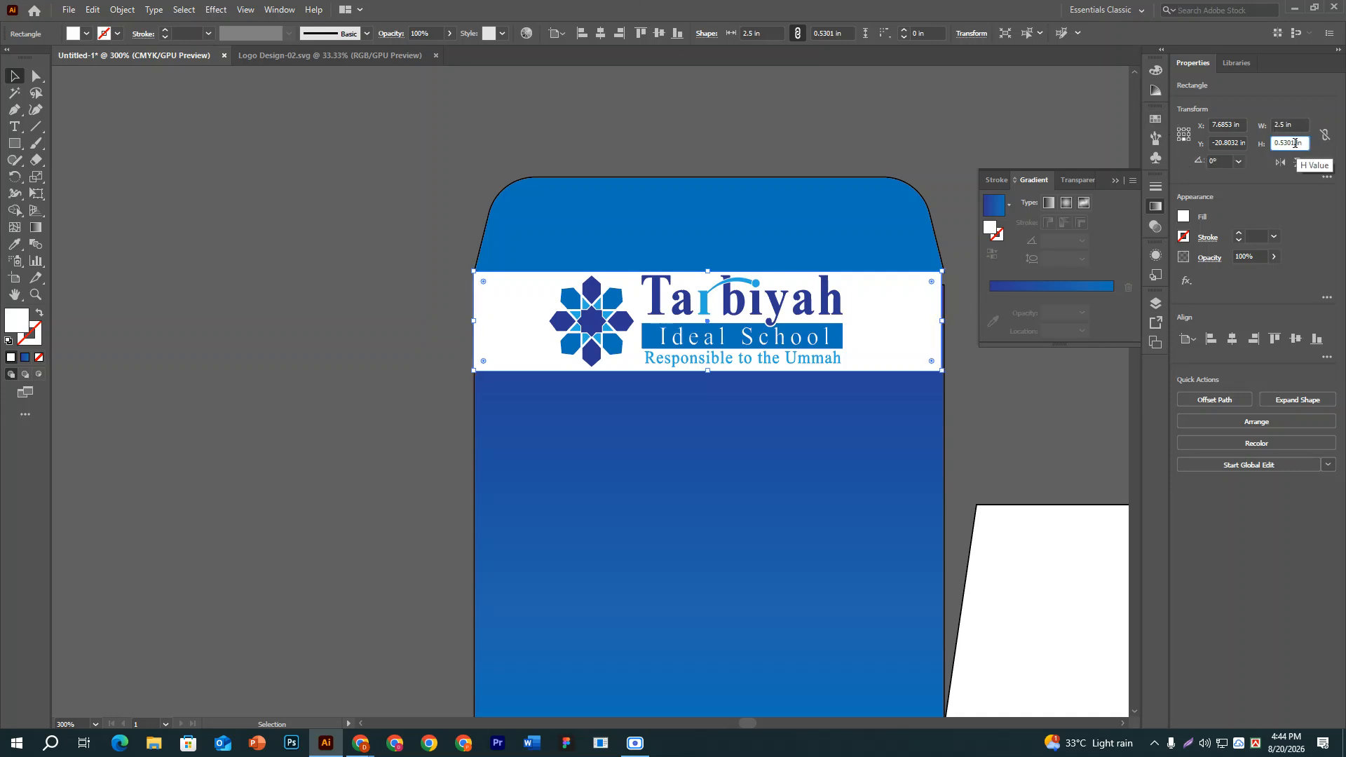
drag(1295, 142, 1198, 148)
text(0)
key(Return)
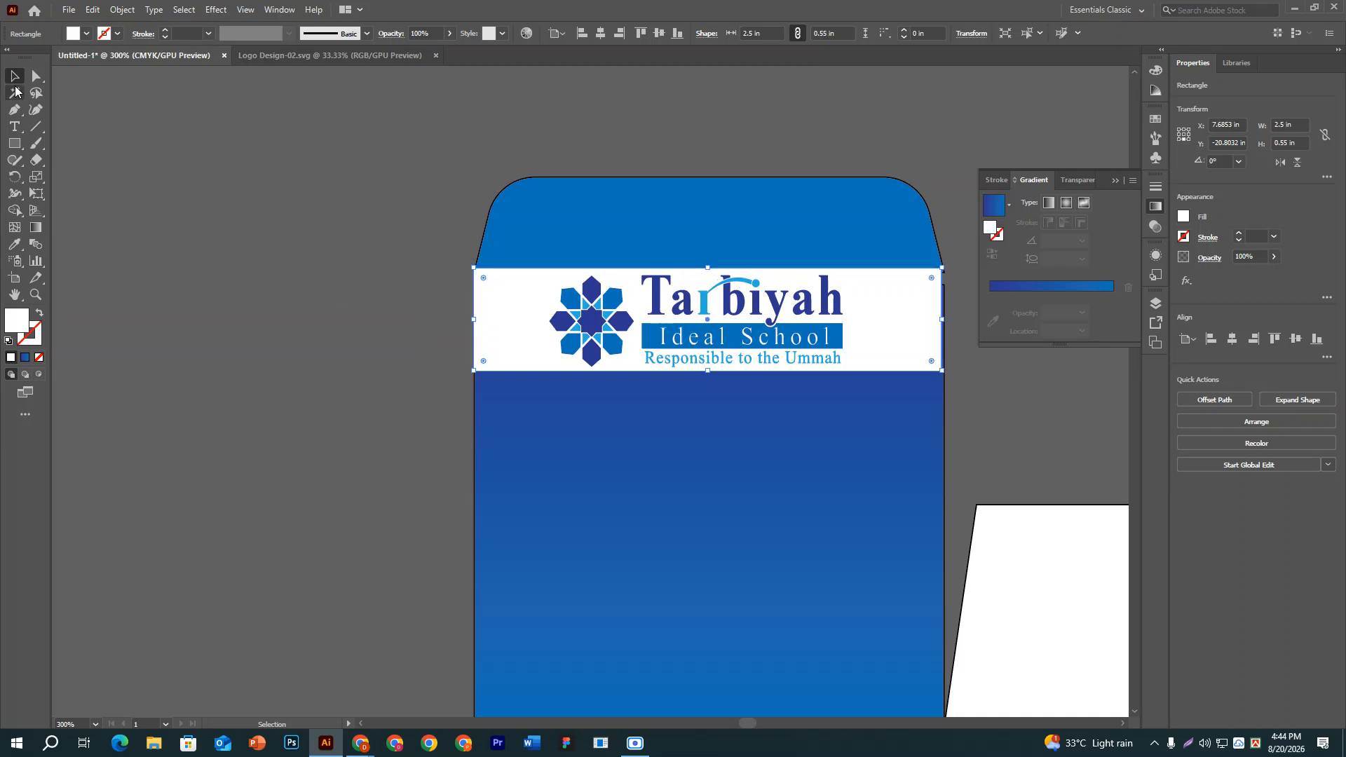
click(222, 220)
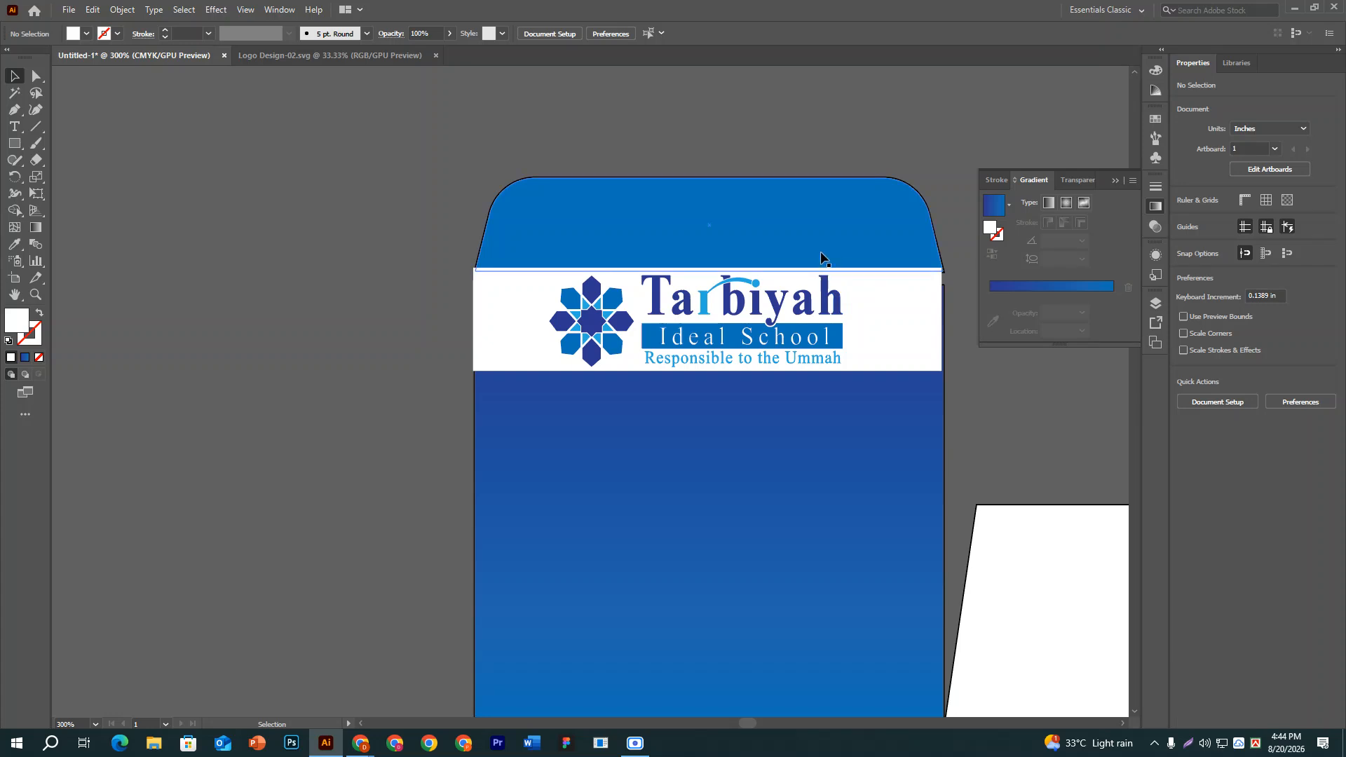
click(912, 308)
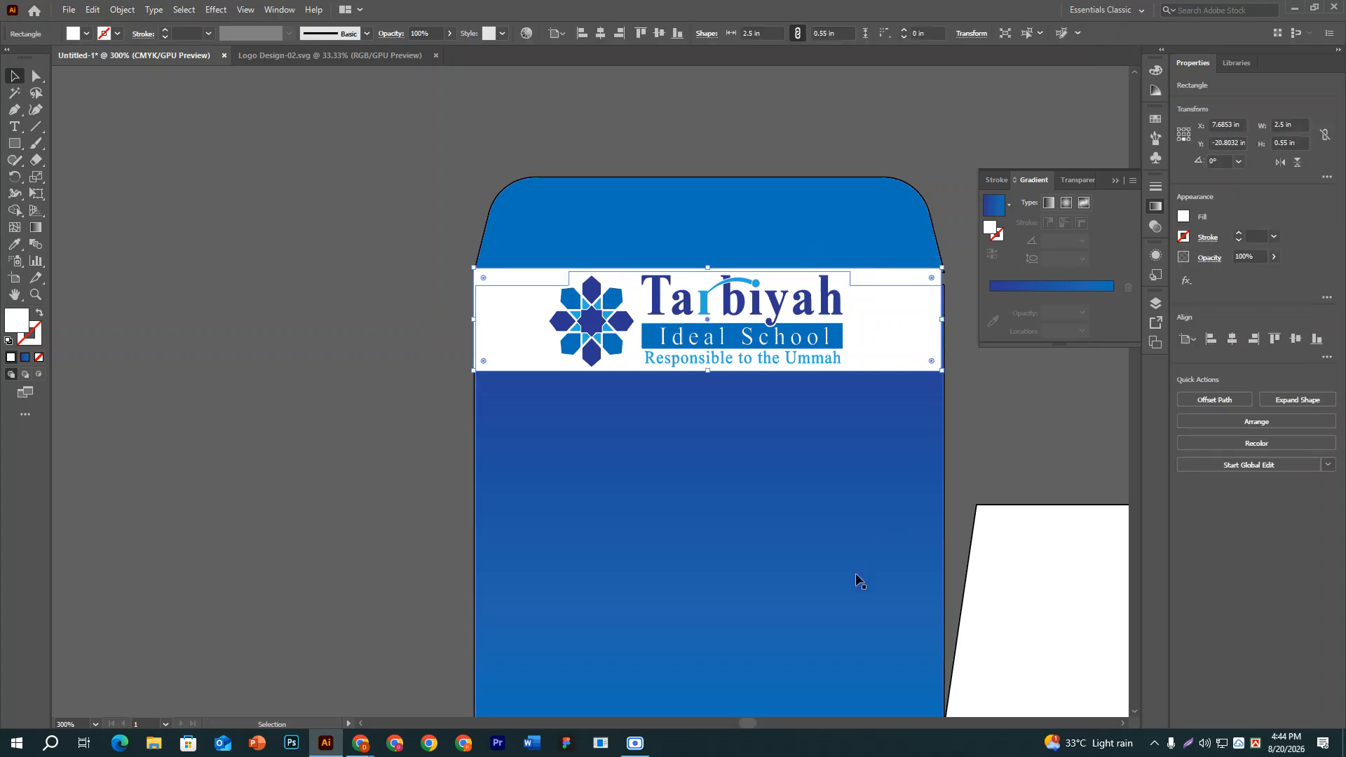
click(384, 345)
click(484, 300)
shift+click(524, 547)
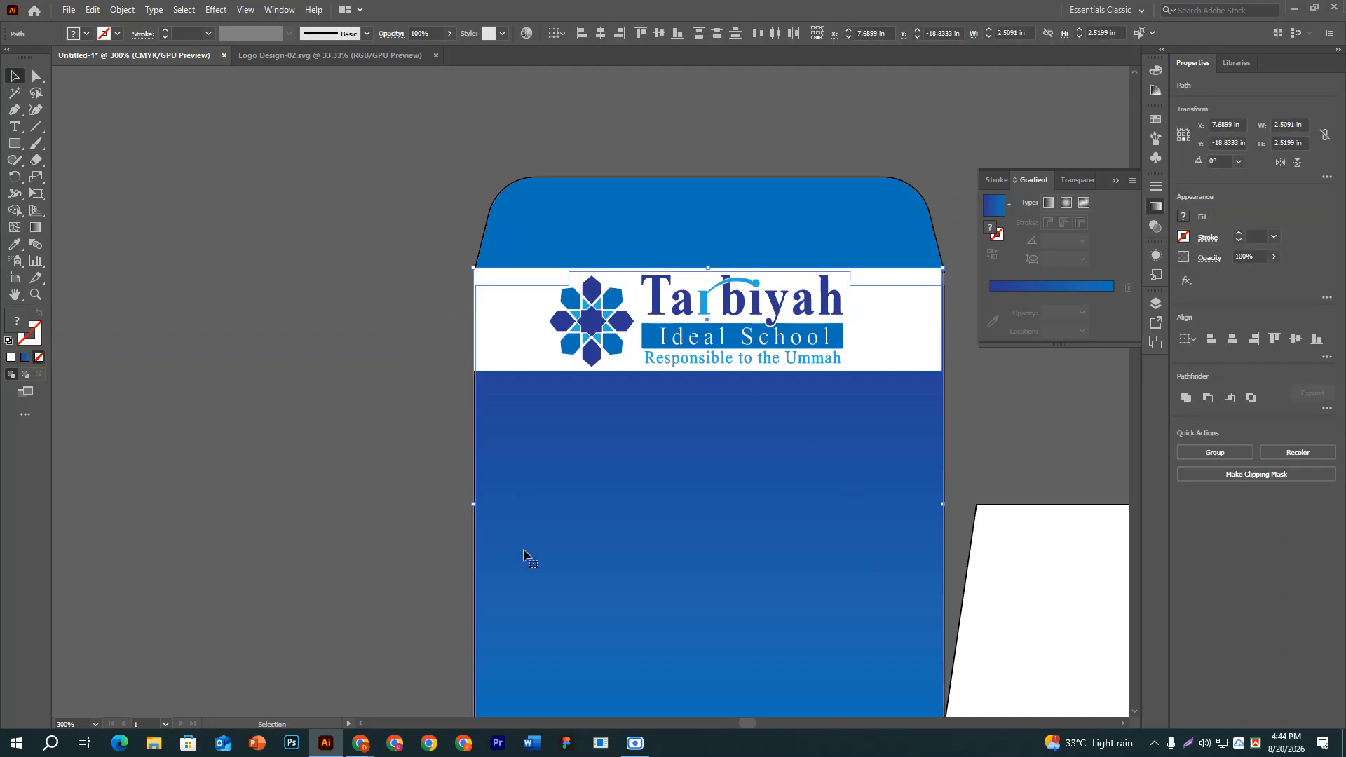
click(347, 478)
Align the white band with the gradient flap by horizontal centers and top edges.
click(499, 329)
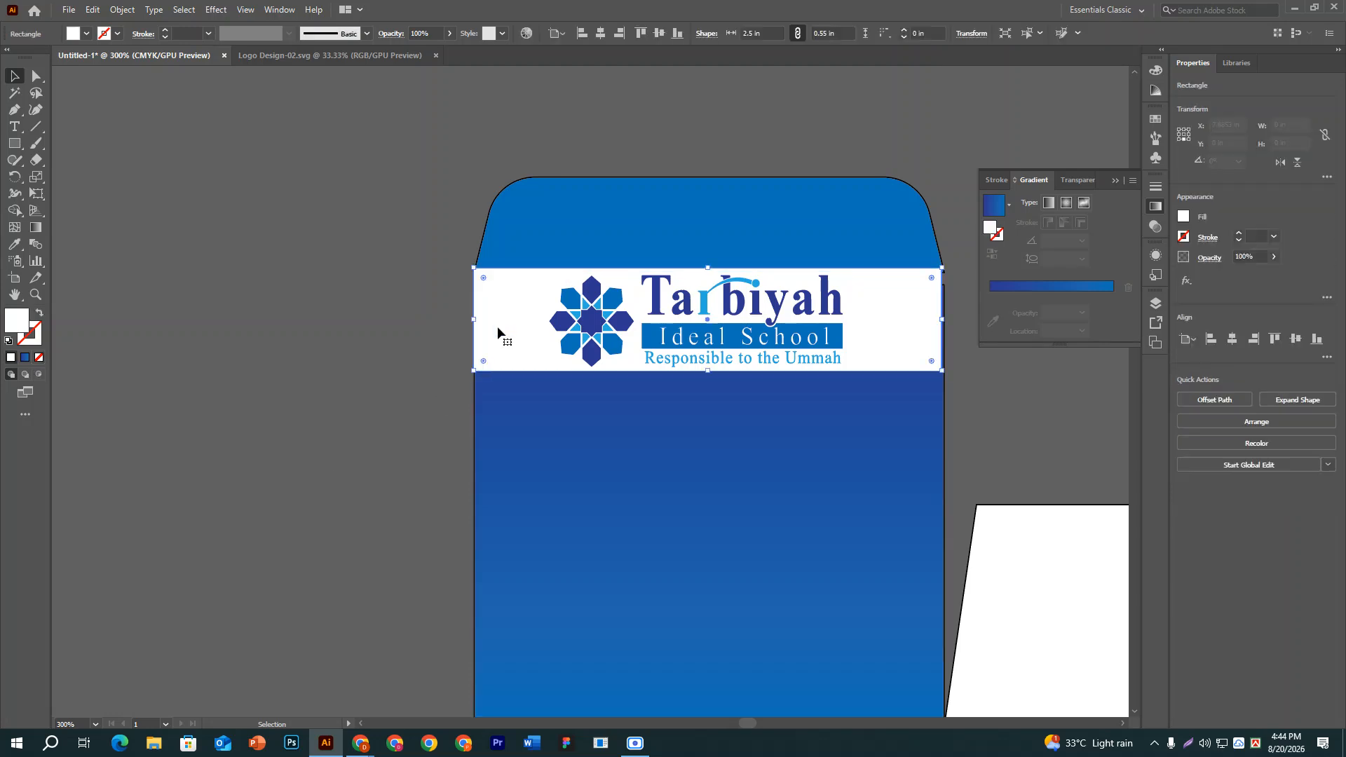
shift+click(541, 455)
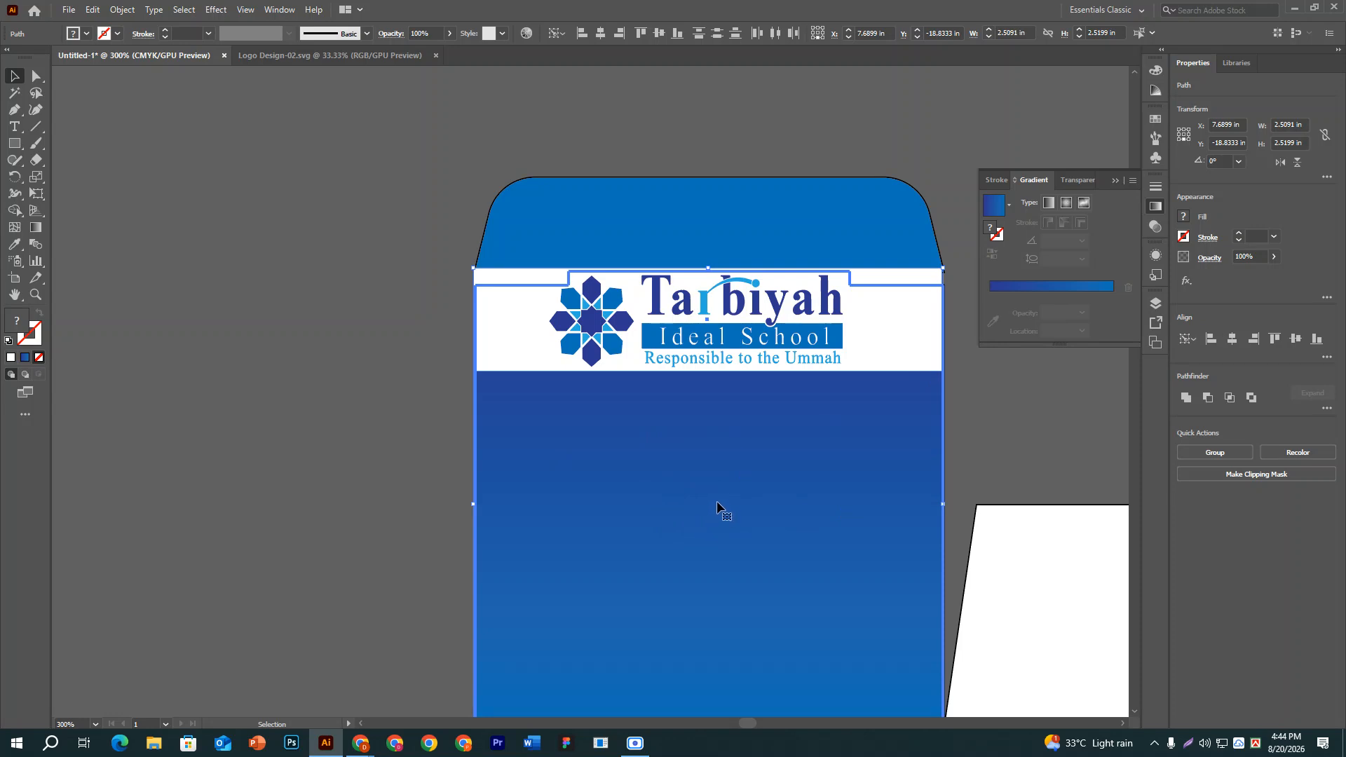
click(1232, 341)
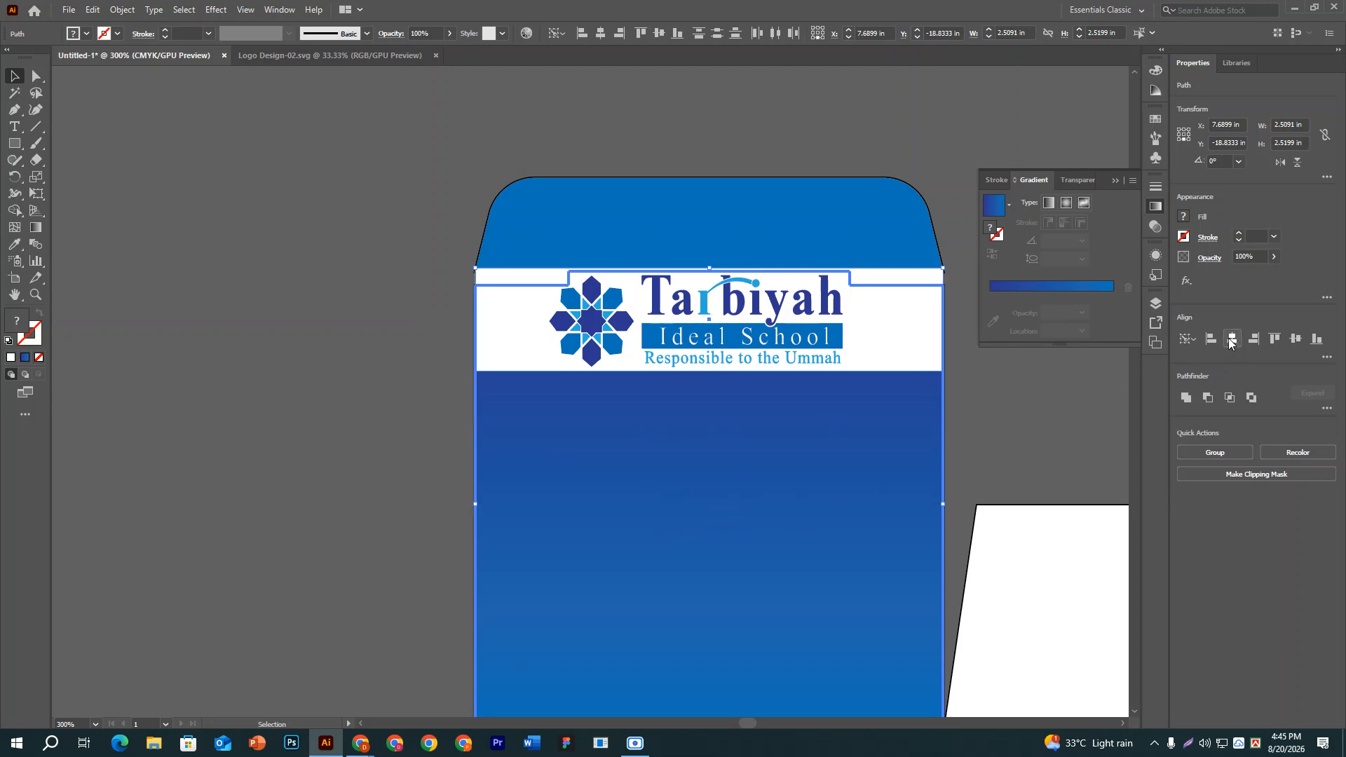
click(1272, 341)
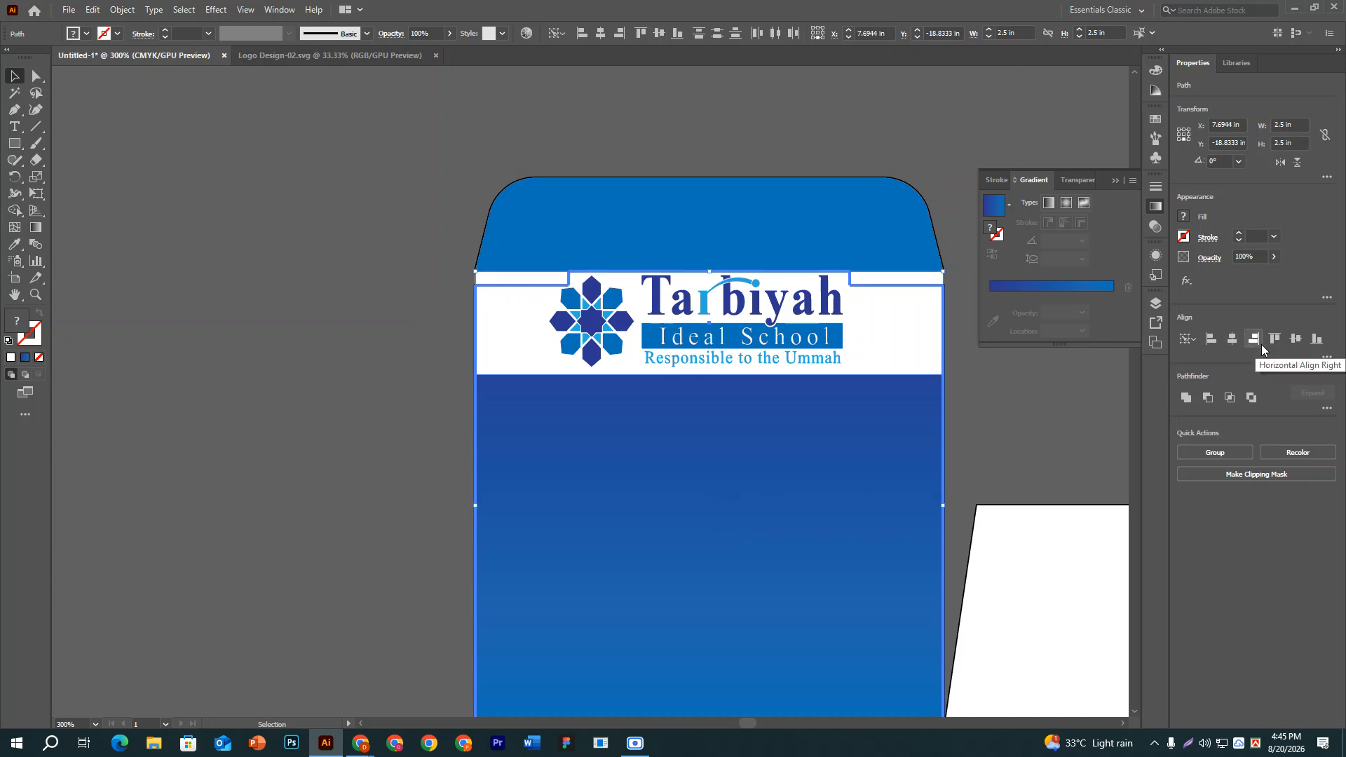
Remove the white band's two upper corner strips over the flap notches with the Shape Builder tool.
click(15, 210)
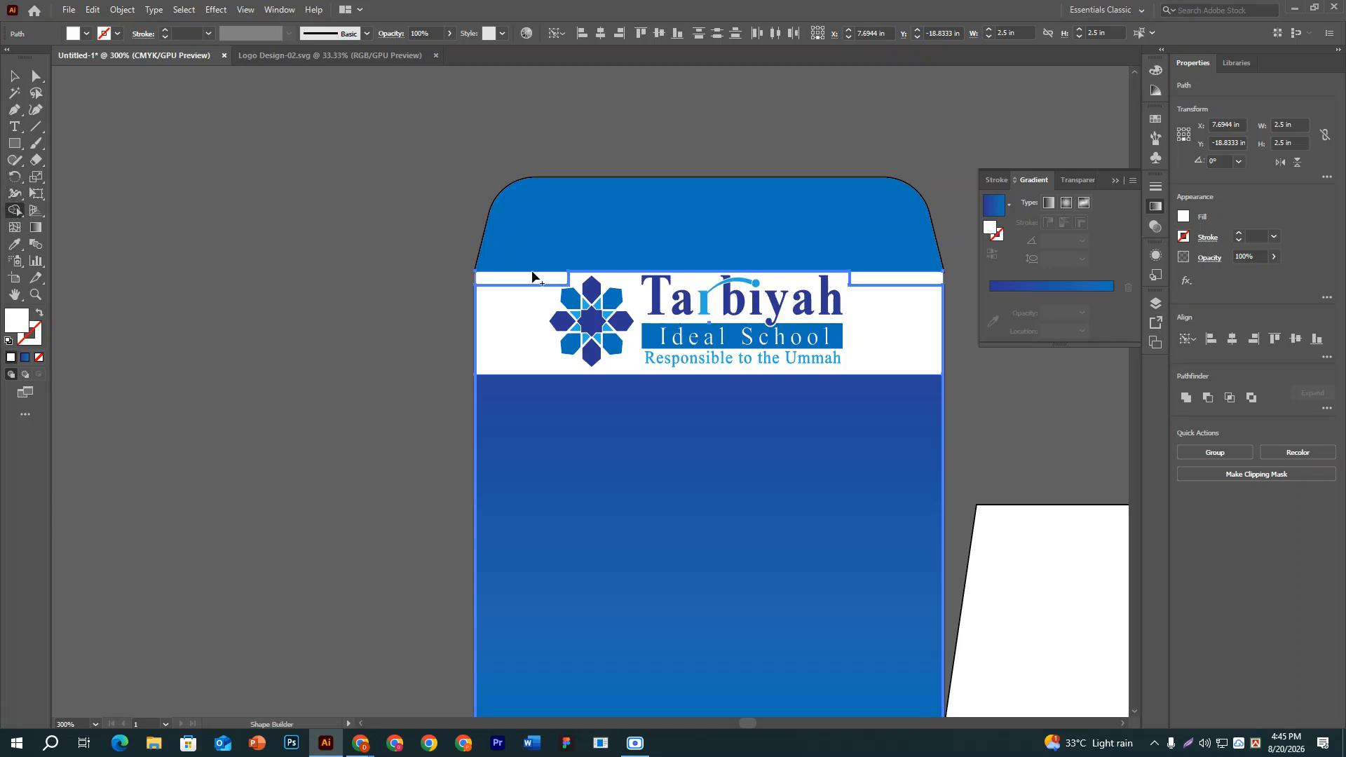
alt+click(496, 279)
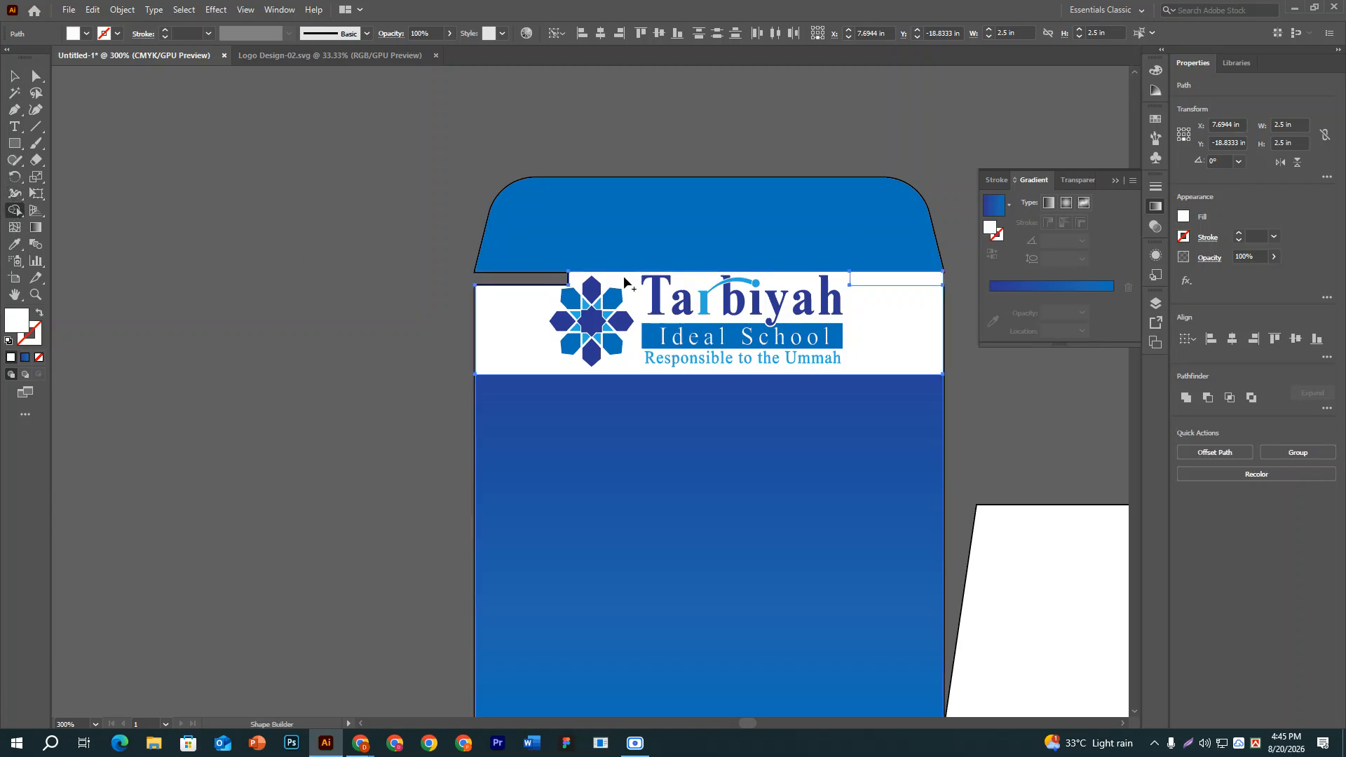
alt+click(876, 277)
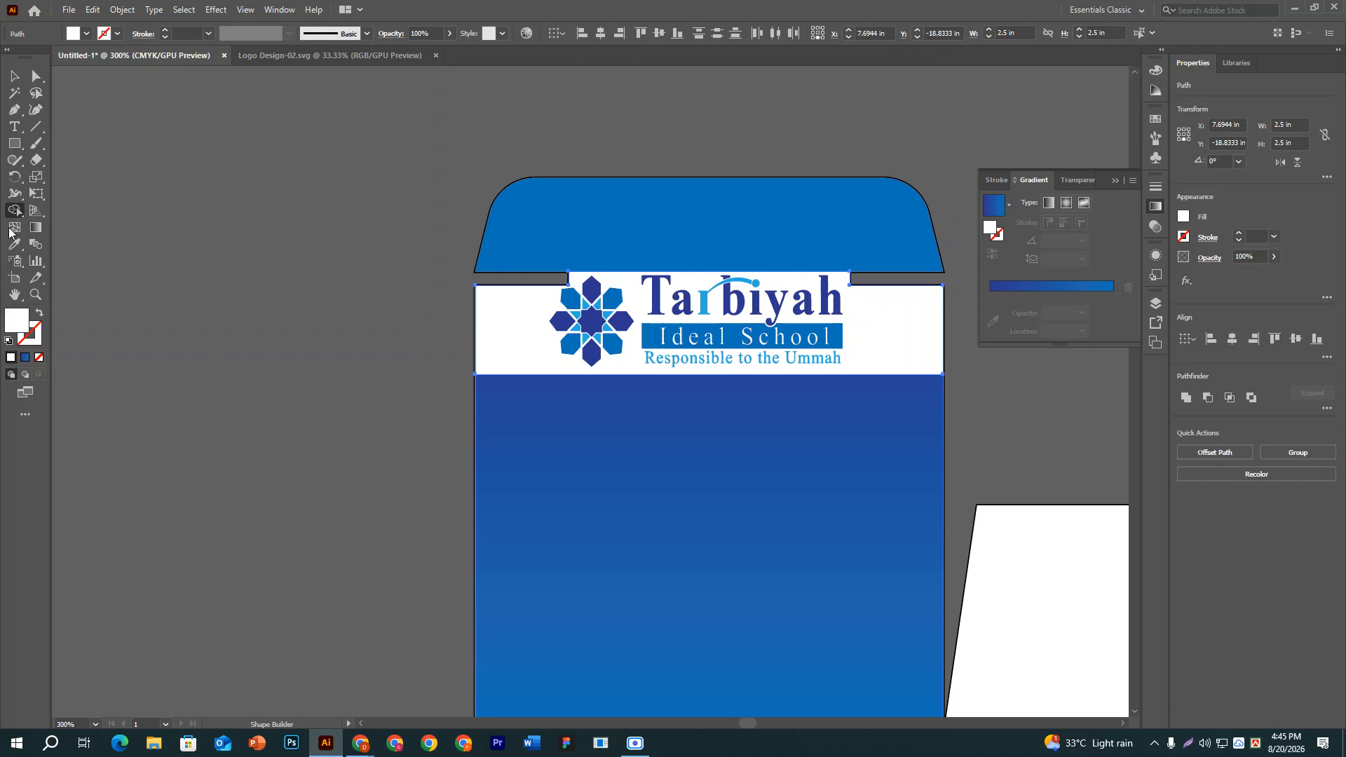
click(19, 77)
click(190, 264)
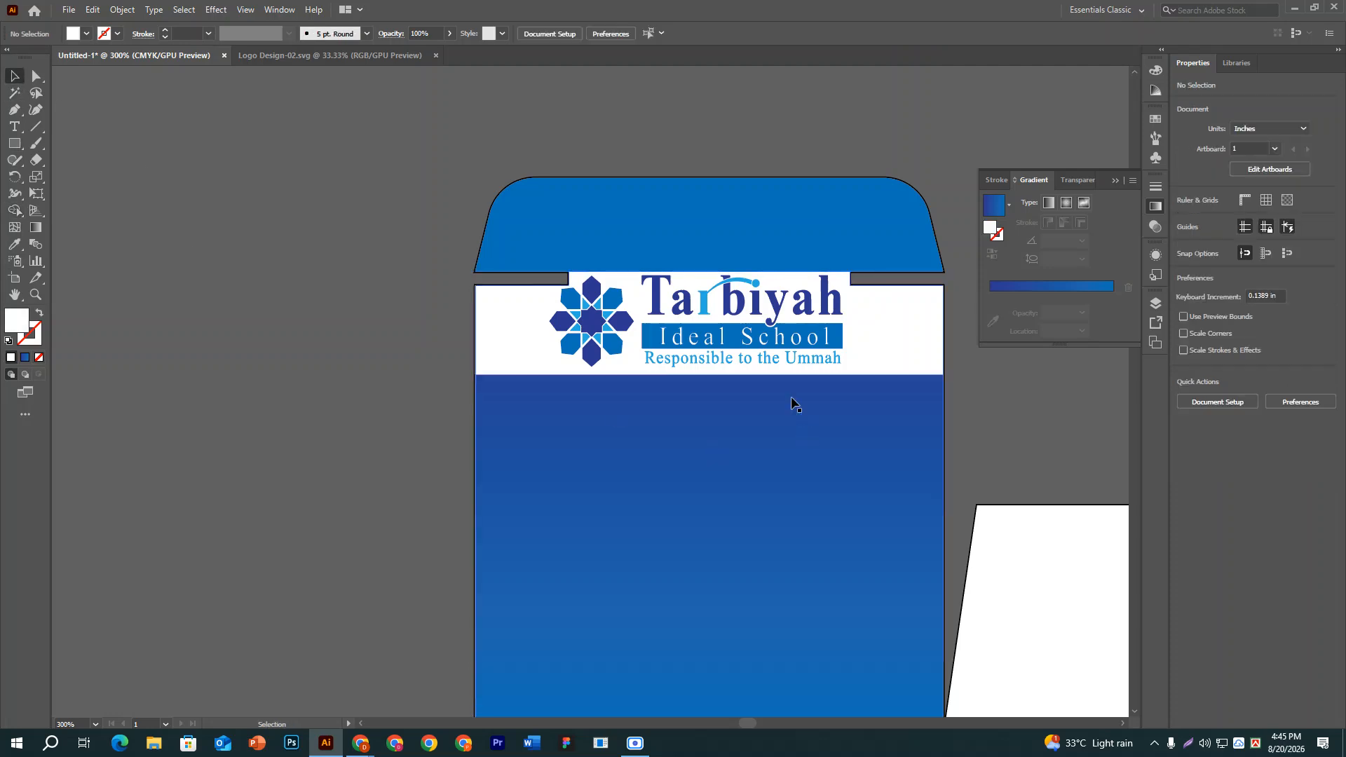
Try to center the logo horizontally with the gradient flap, and undo the alignment.
click(813, 329)
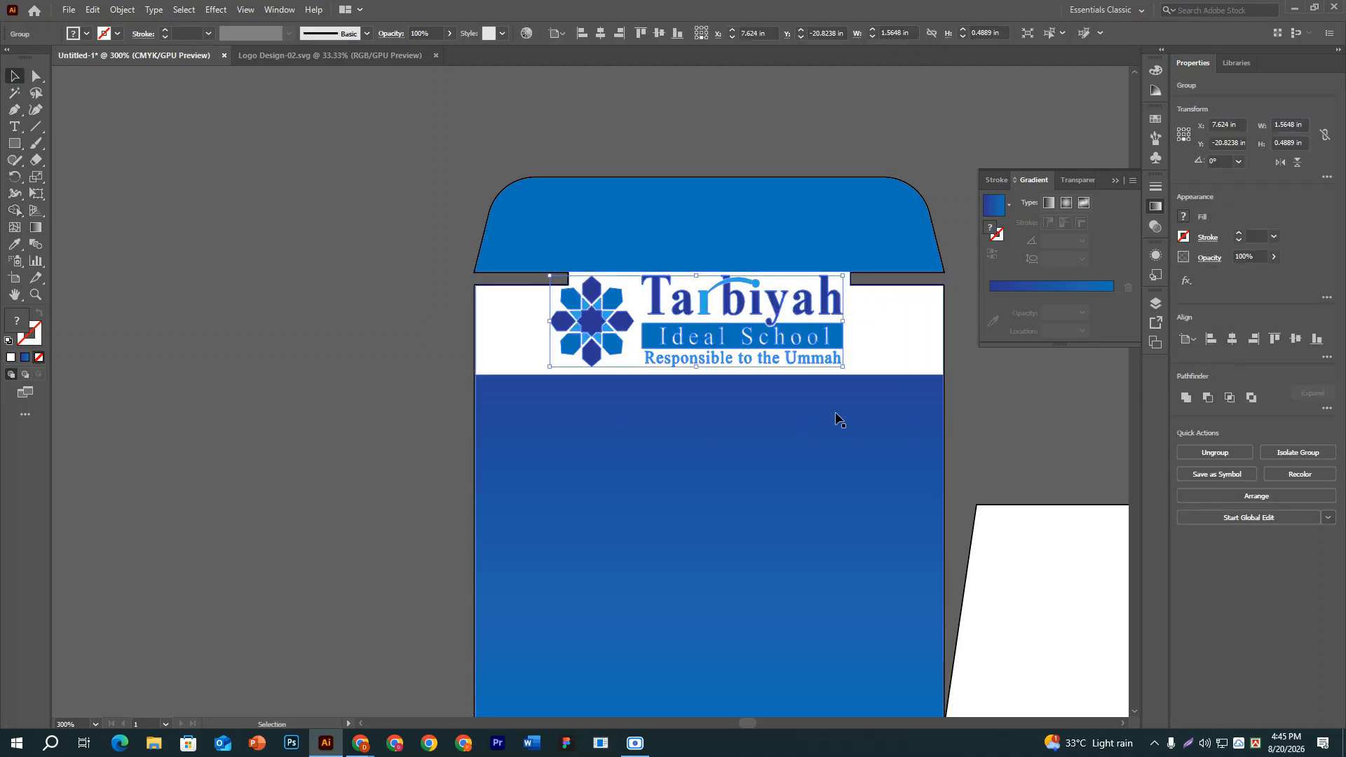
shift+click(706, 482)
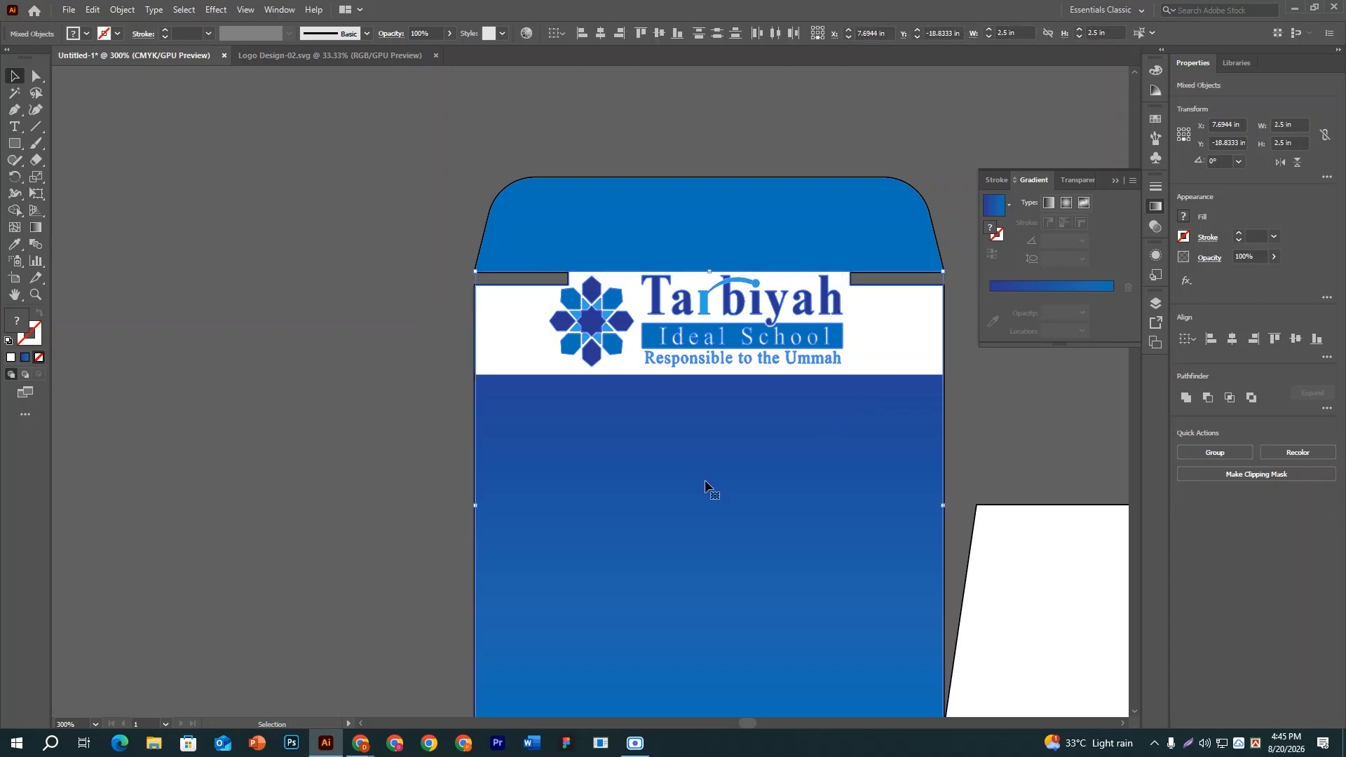
click(1232, 339)
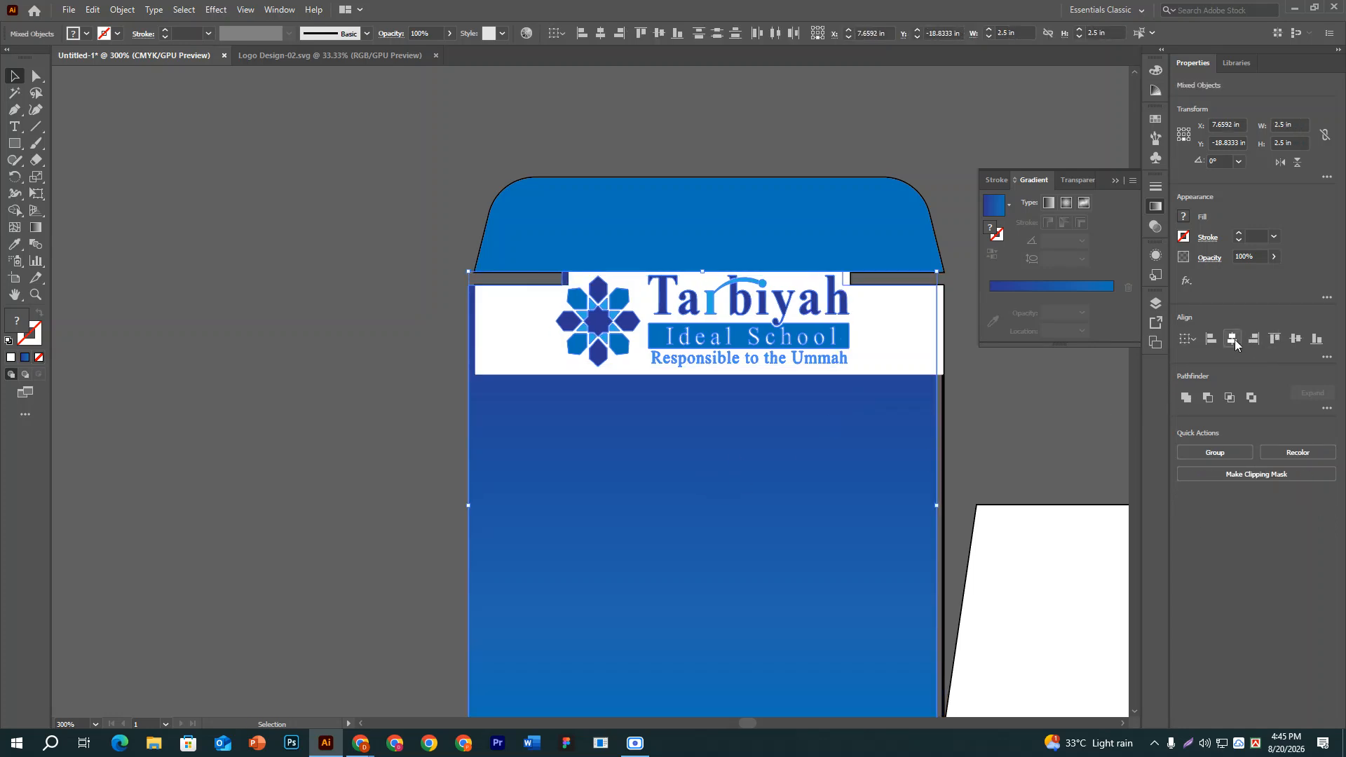
key(ctrl+z)
click(321, 436)
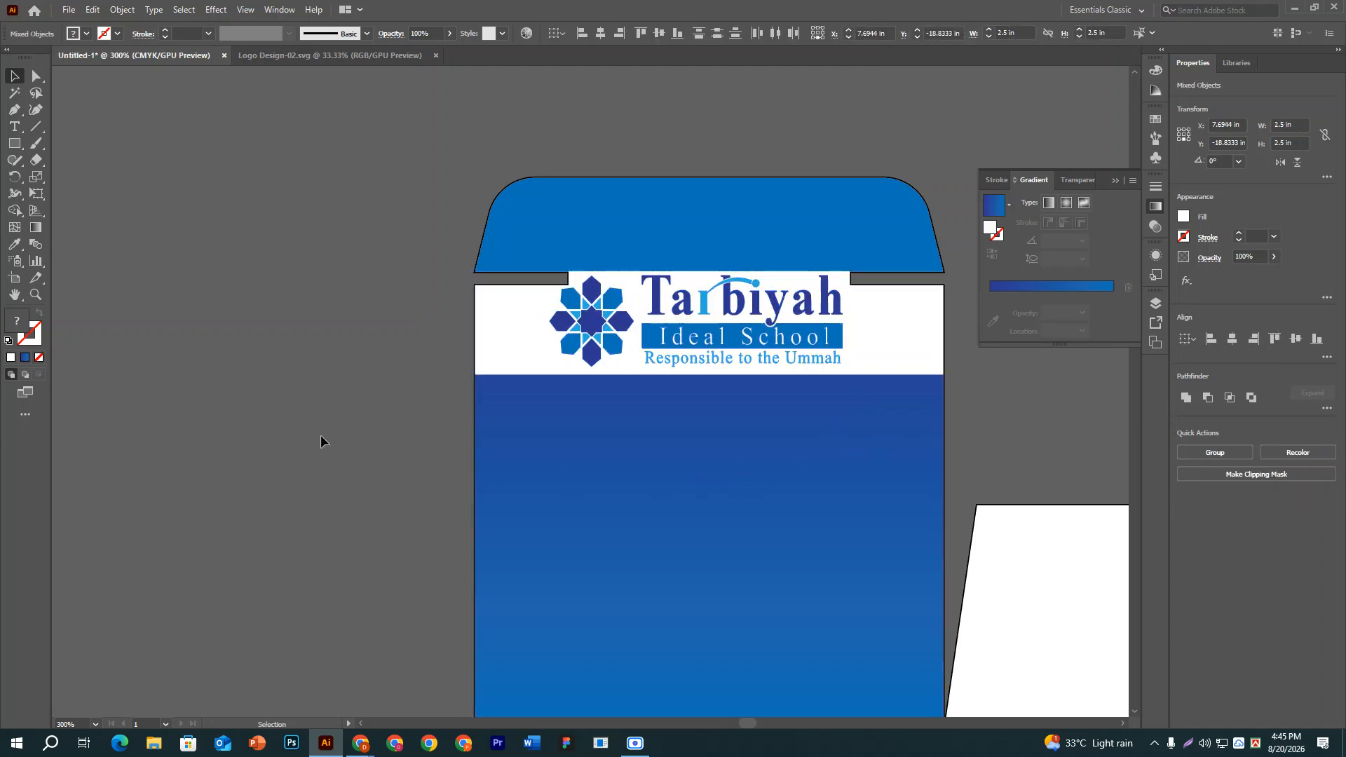
Center the logo horizontally on the gradient flap, keeping the flap fixed as the alignment reference.
click(635, 350)
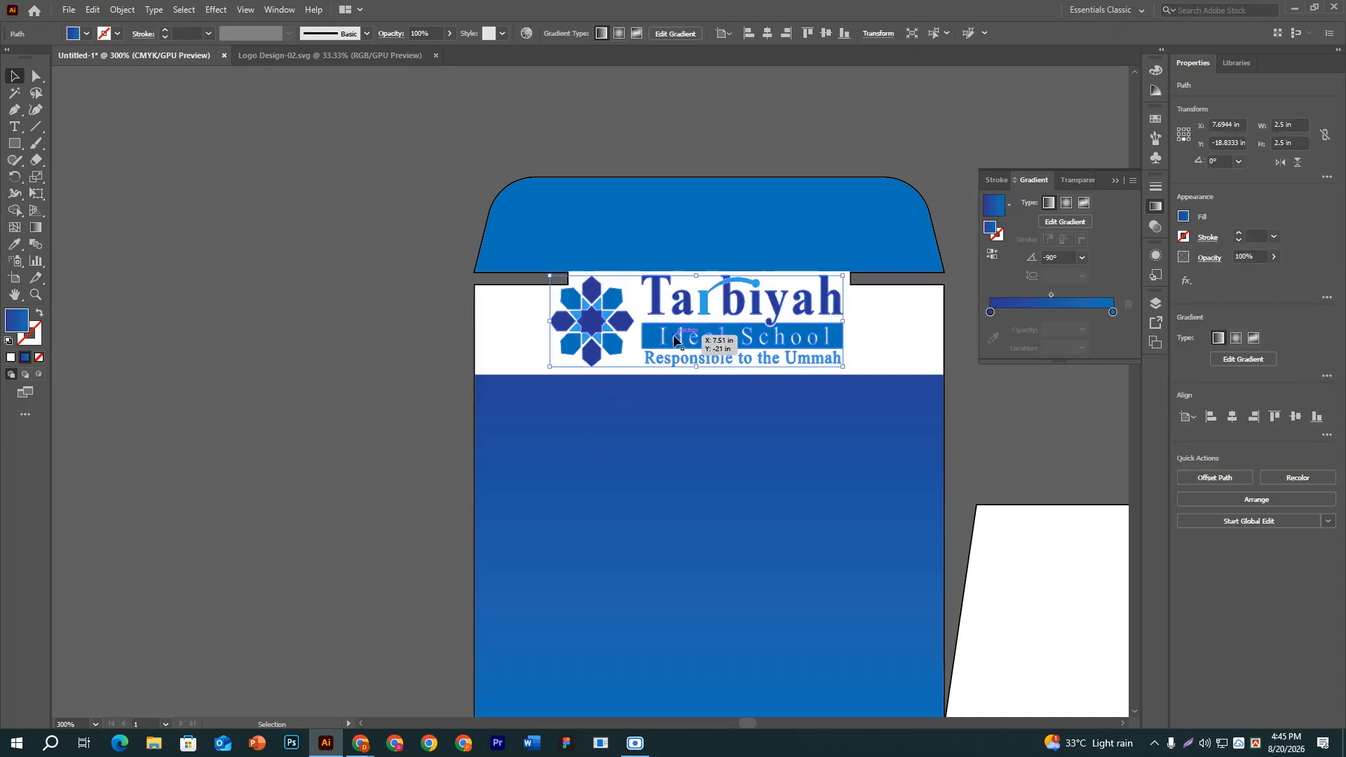
shift+click(644, 468)
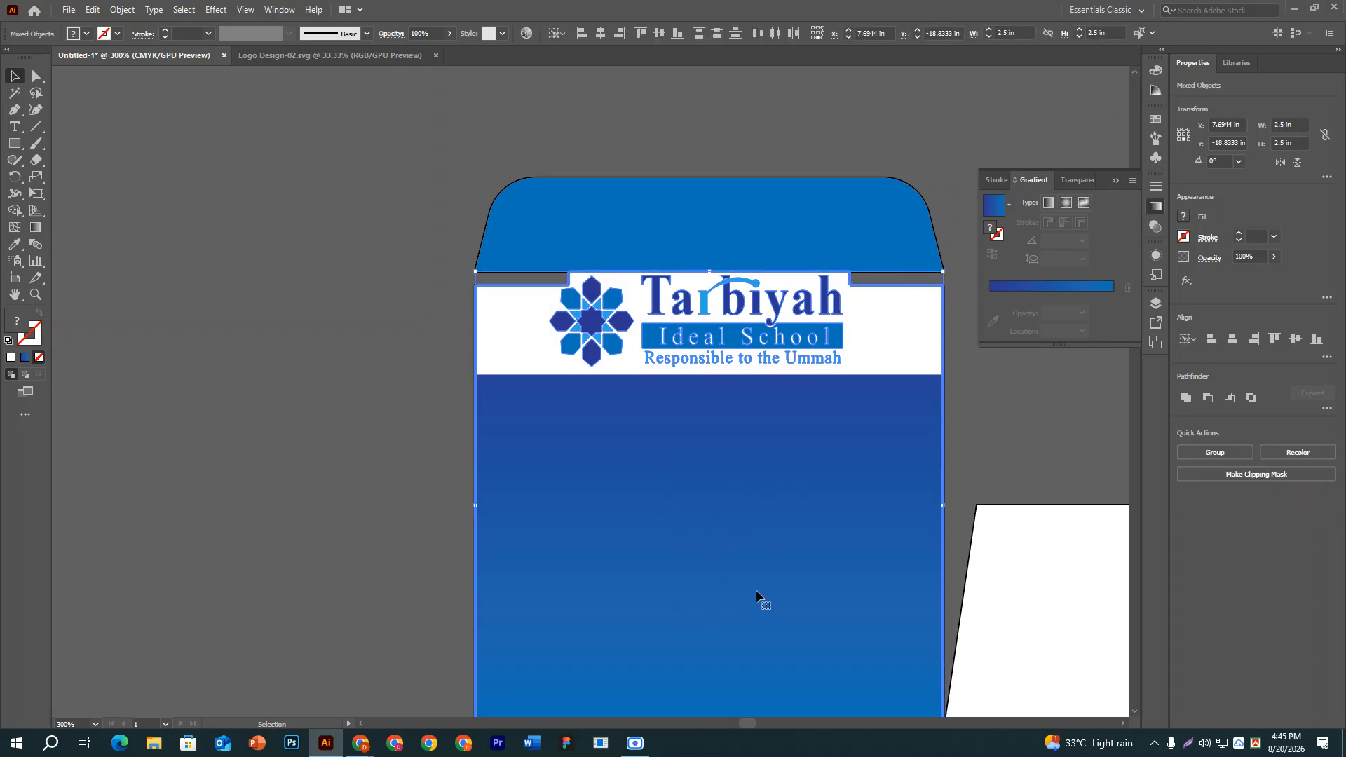
click(1234, 340)
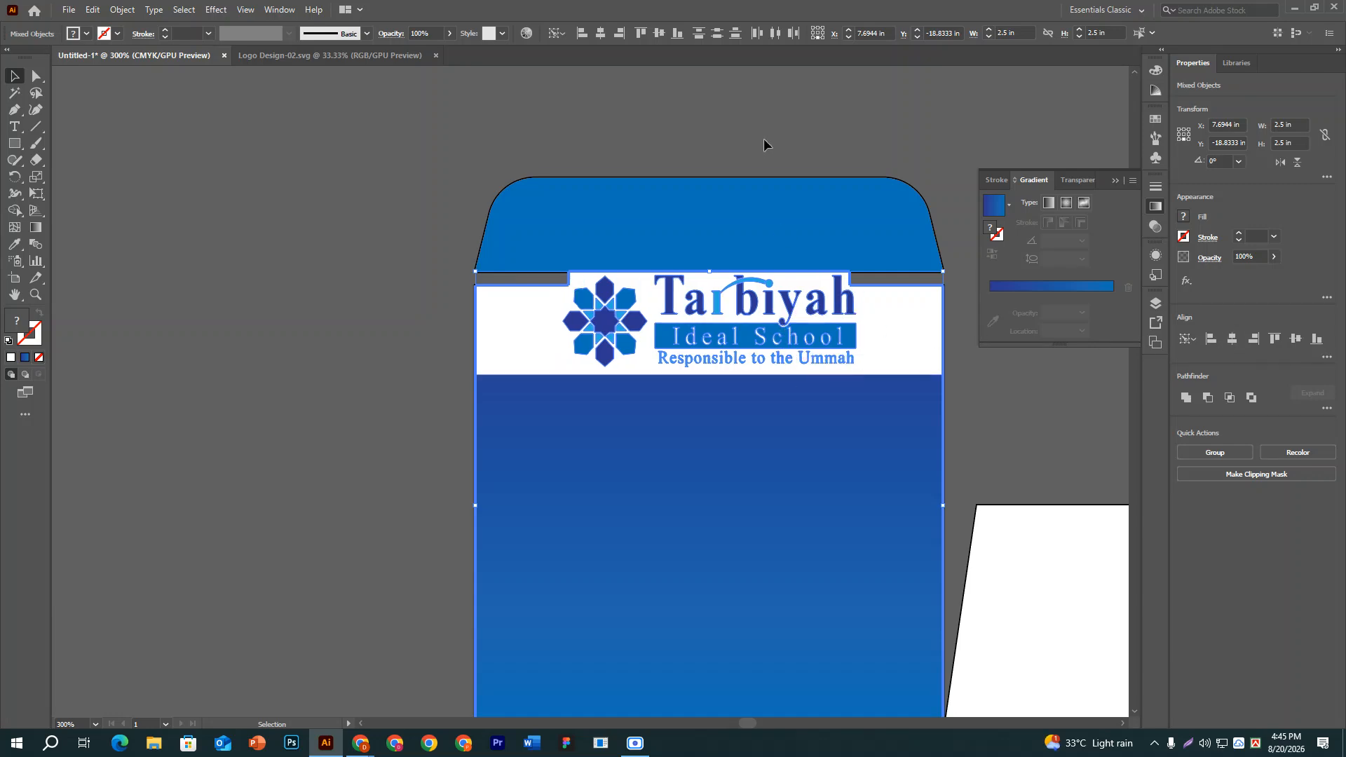
click(782, 231)
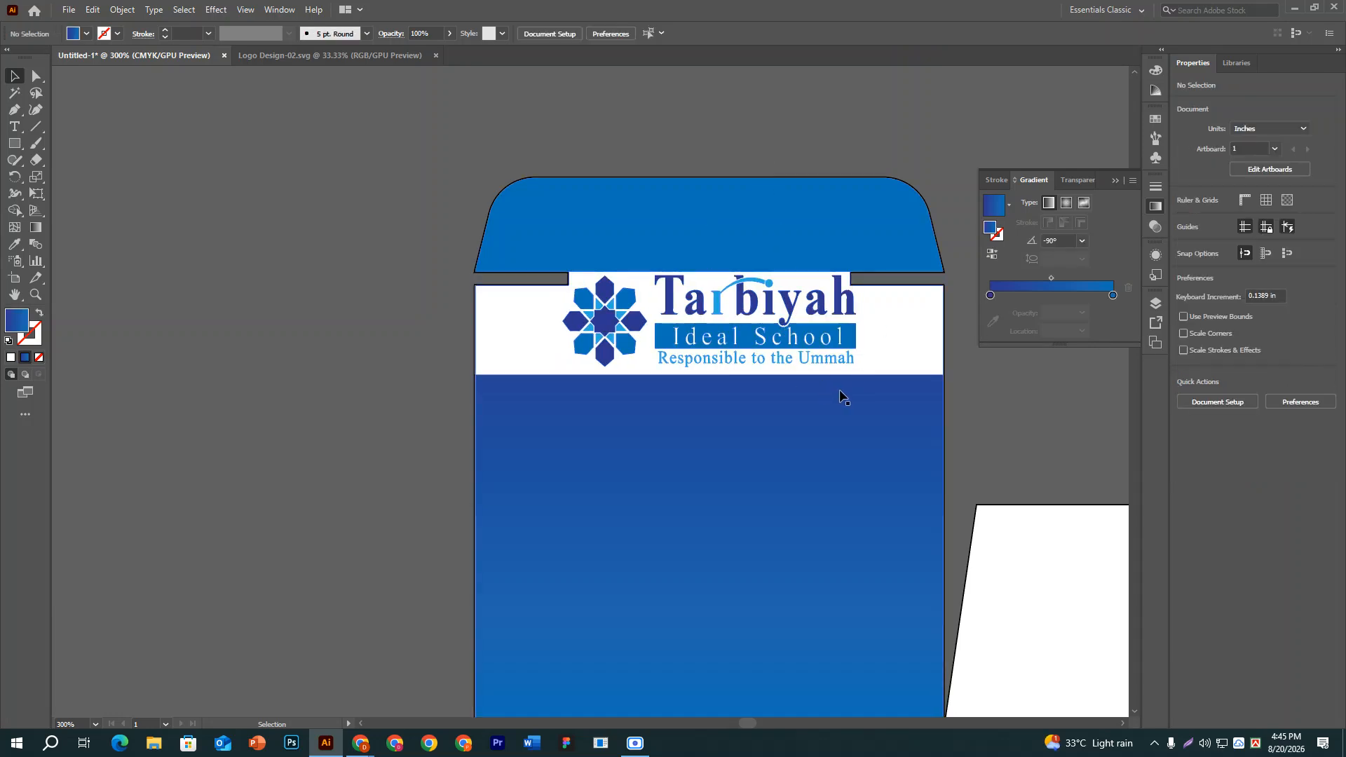
Duplicate the upper flap's logo and white band together straight down to the empty area below the front panel.
key(ctrl+minus)
key(ctrl+minus)
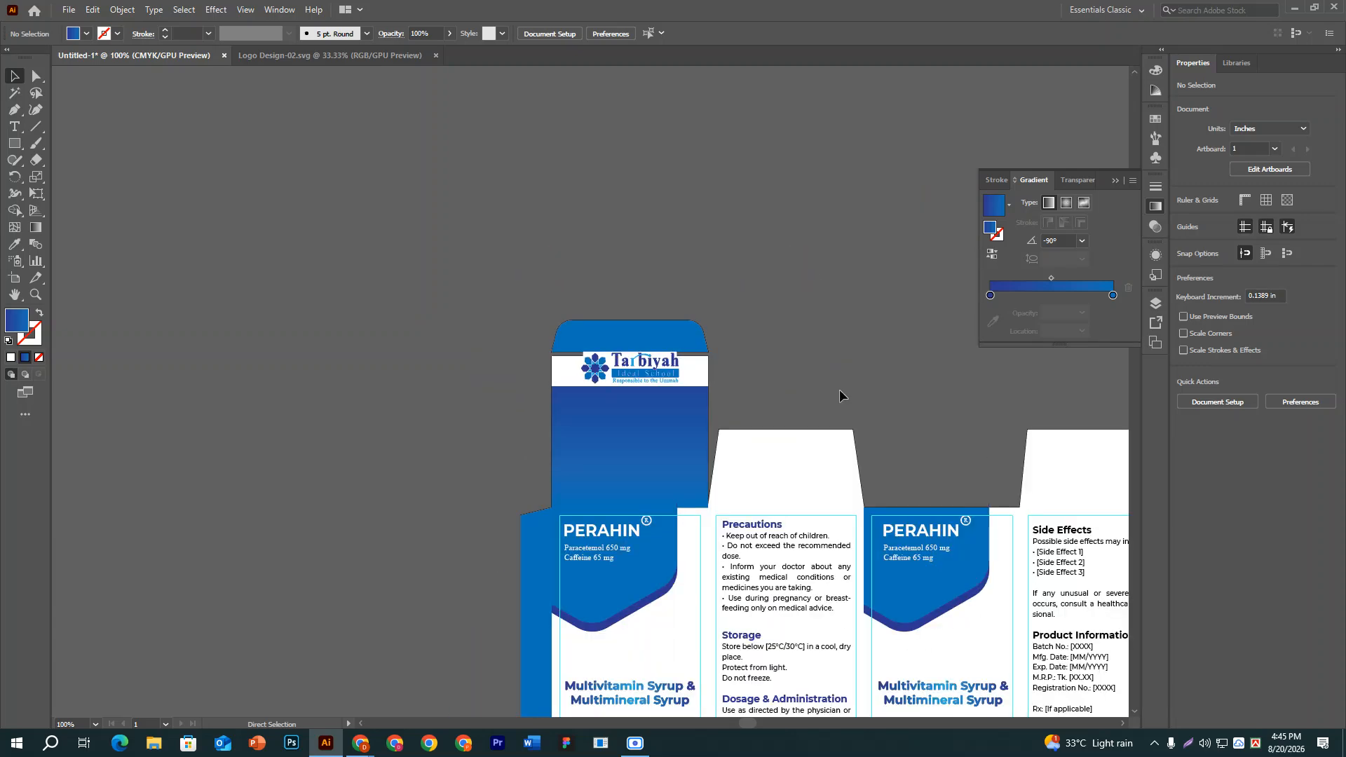
scroll(818, 262, down, 5)
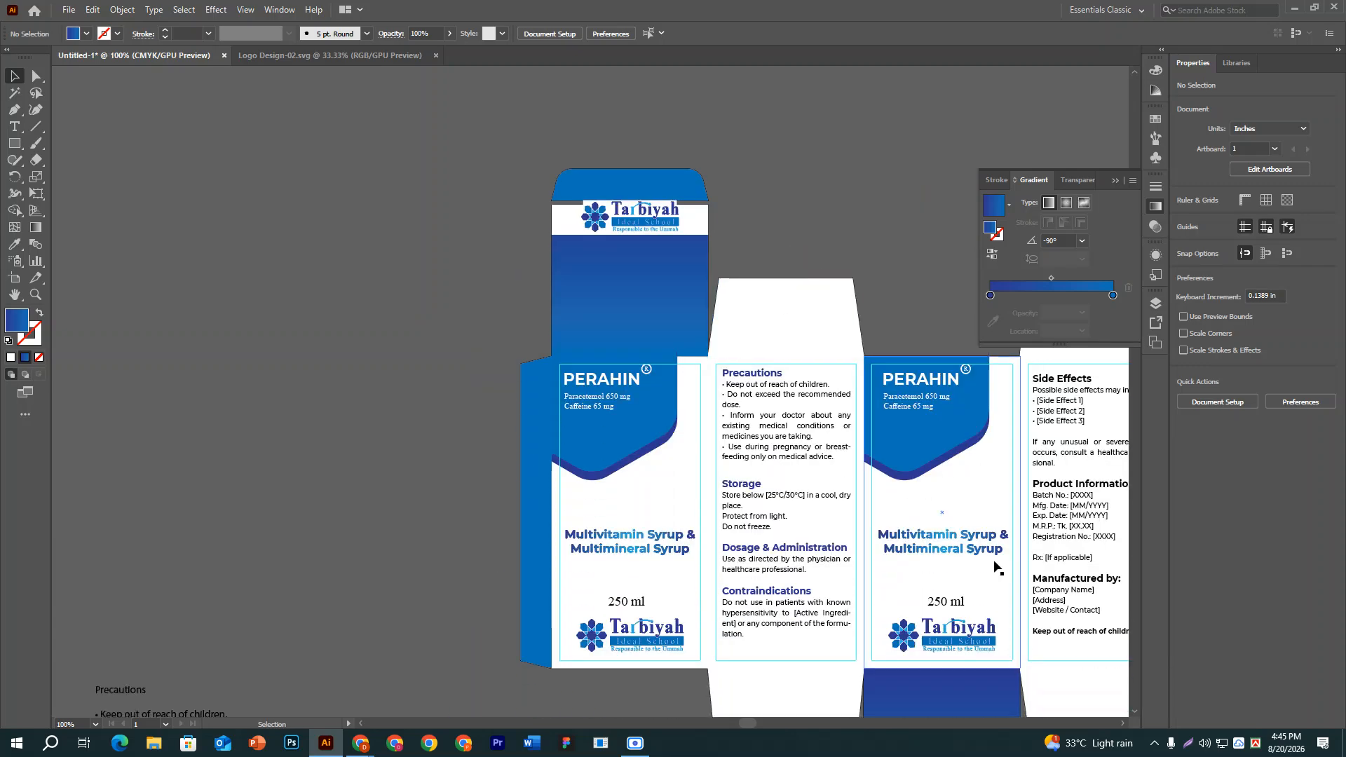
scroll(964, 690, down, 2)
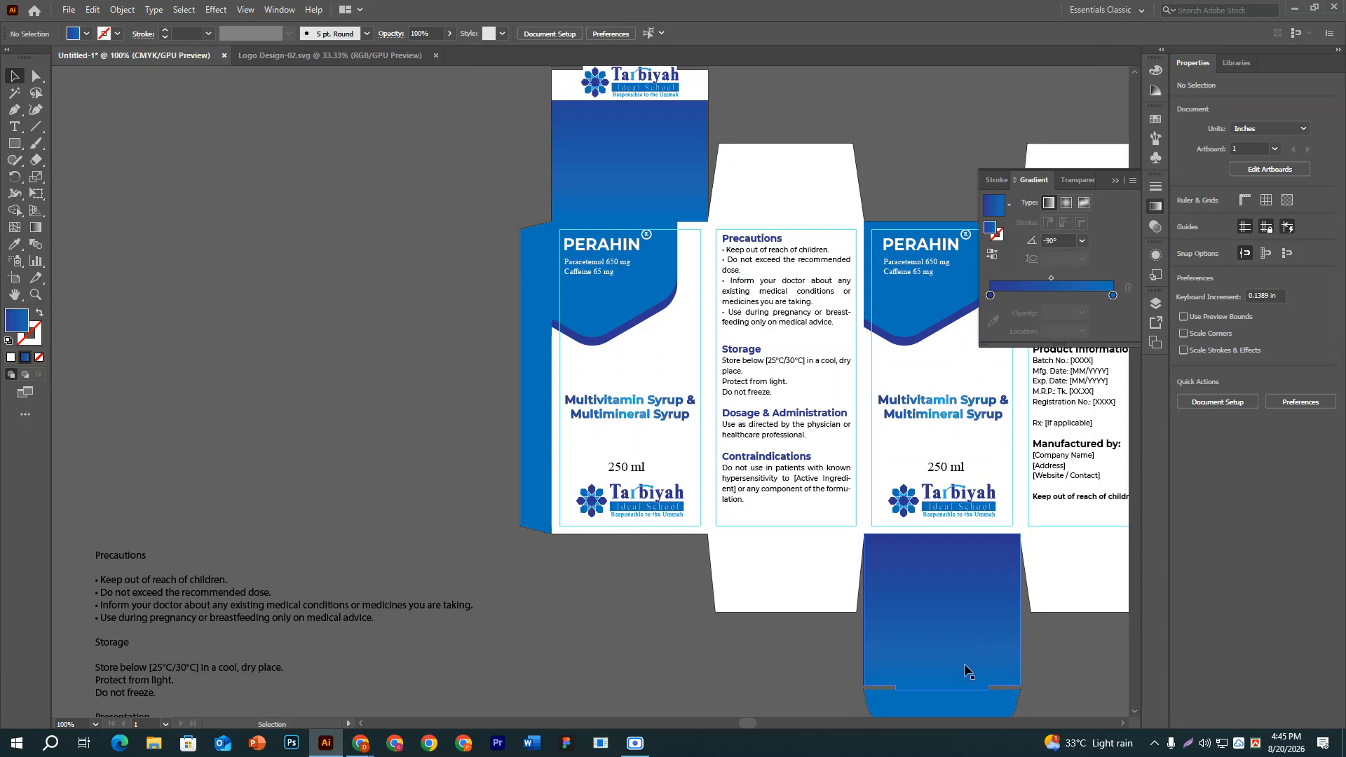
scroll(955, 710, up, 2)
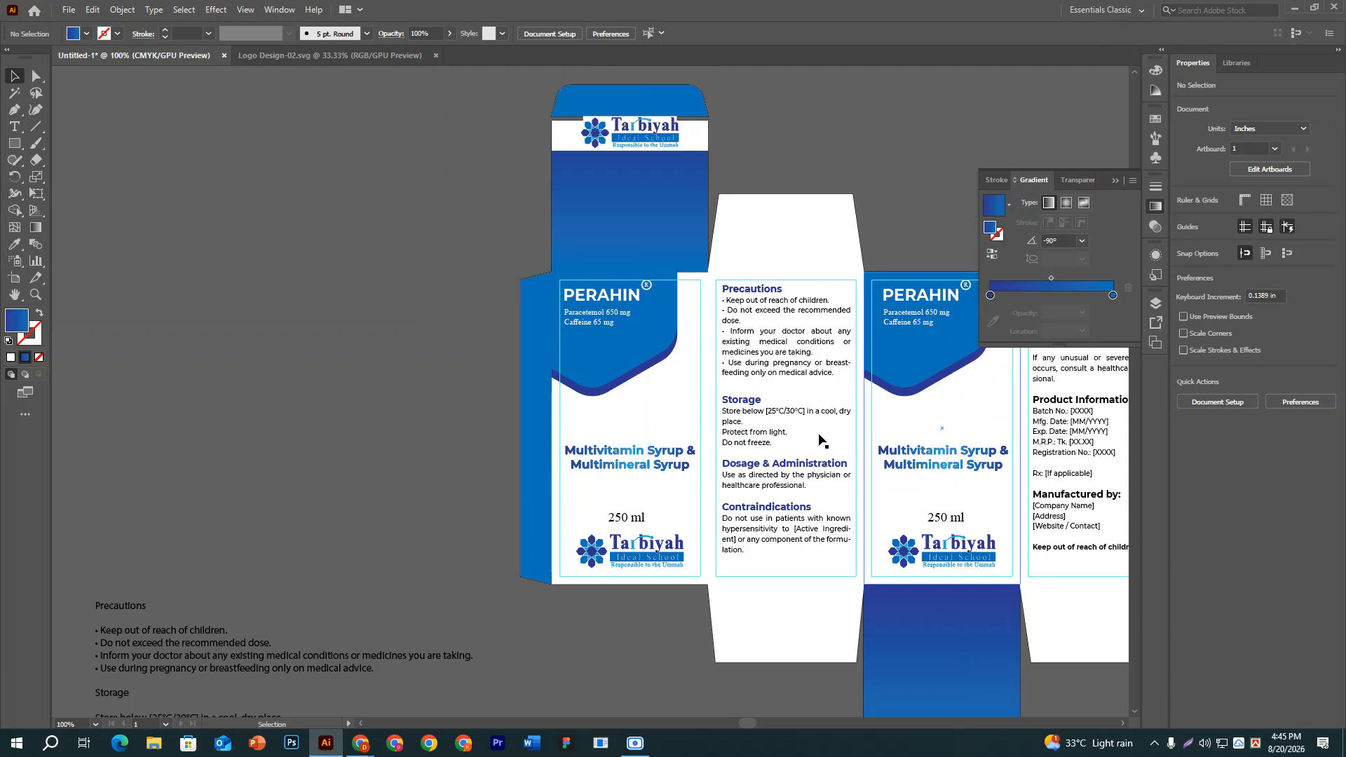
click(644, 129)
shift+click(701, 146)
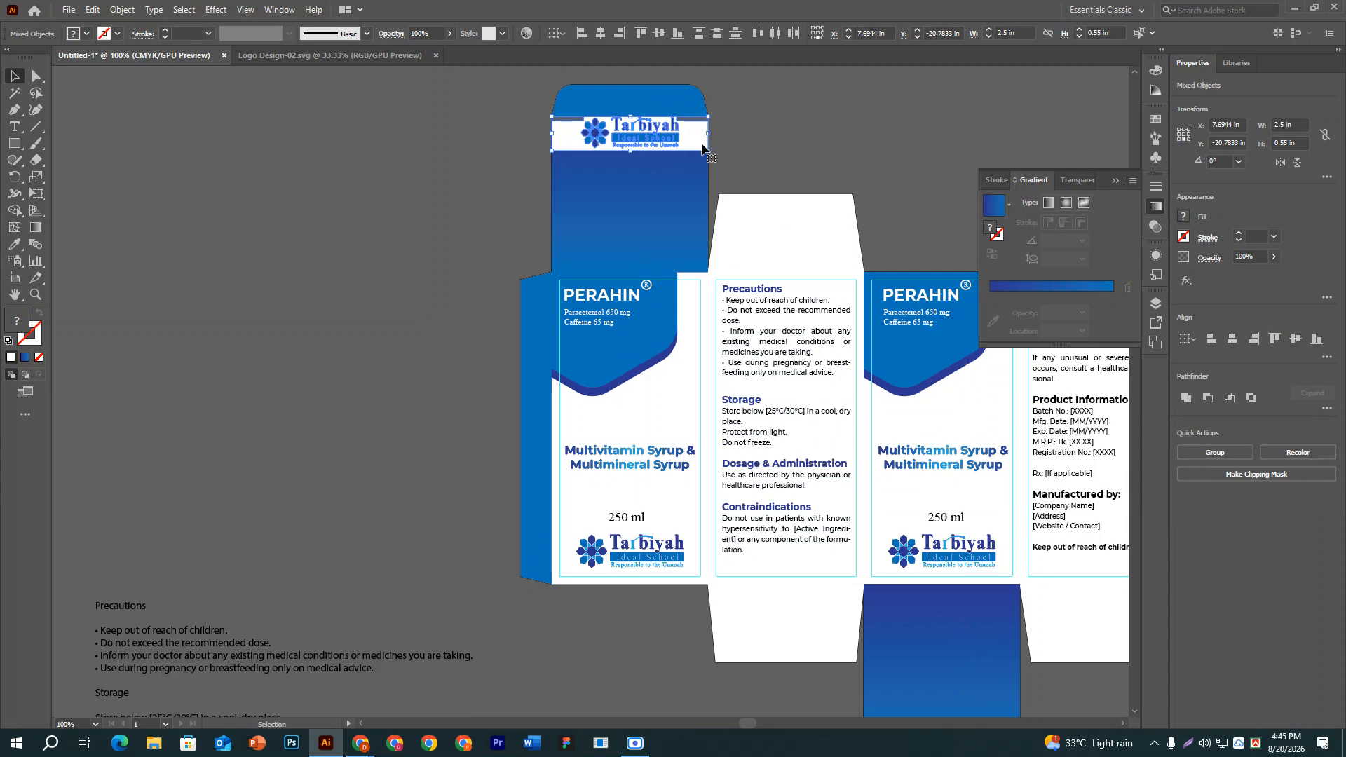
drag(701, 145, 684, 646)
scroll(705, 486, down, 5)
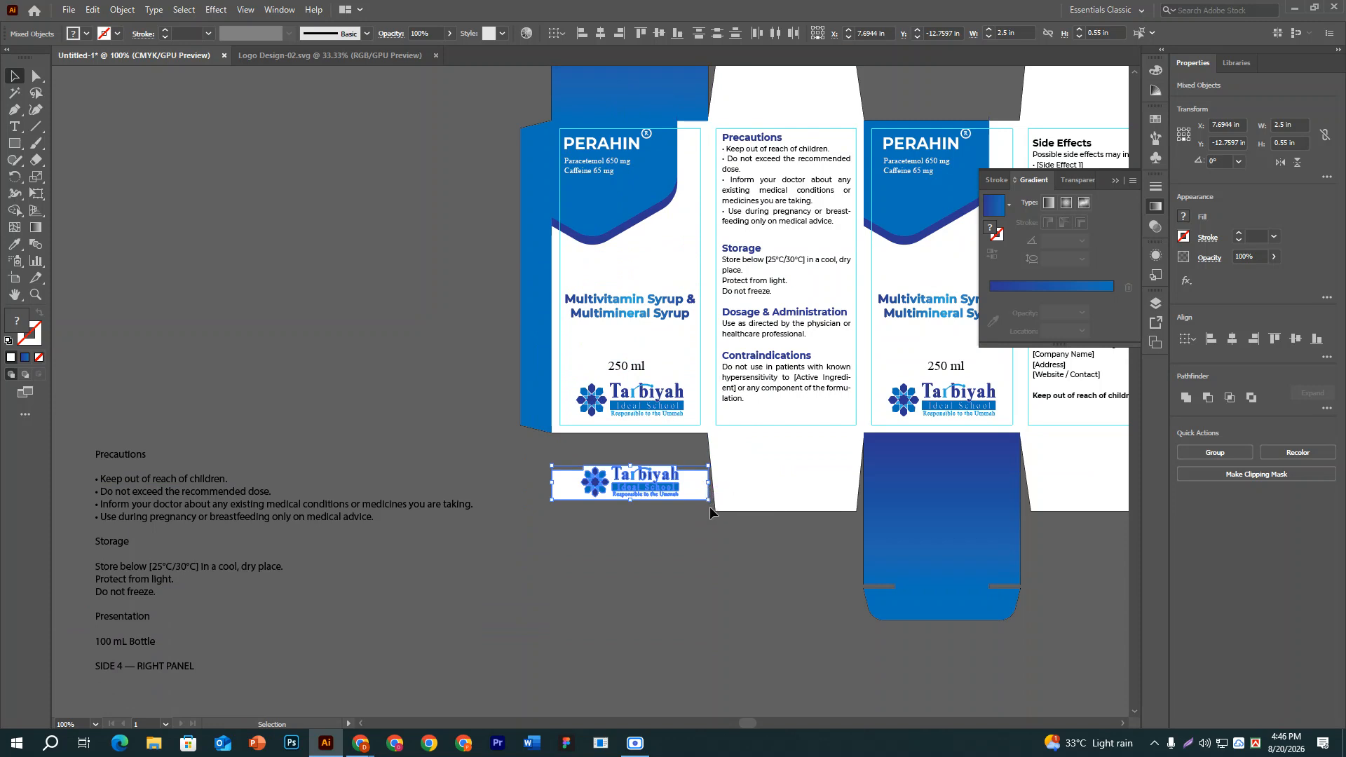
Rotate the duplicated logo and white band 180° below the front panel, and reselect them.
drag(710, 504, 486, 493)
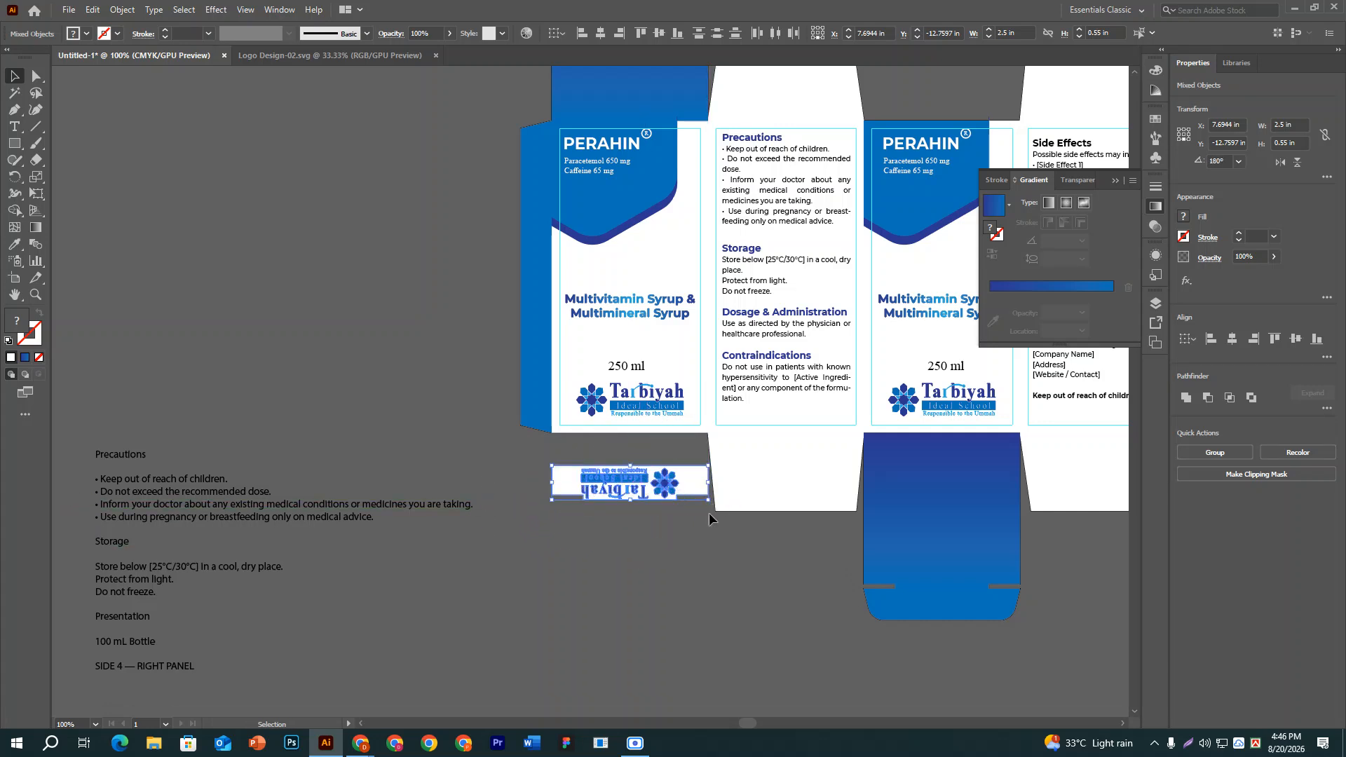
click(697, 553)
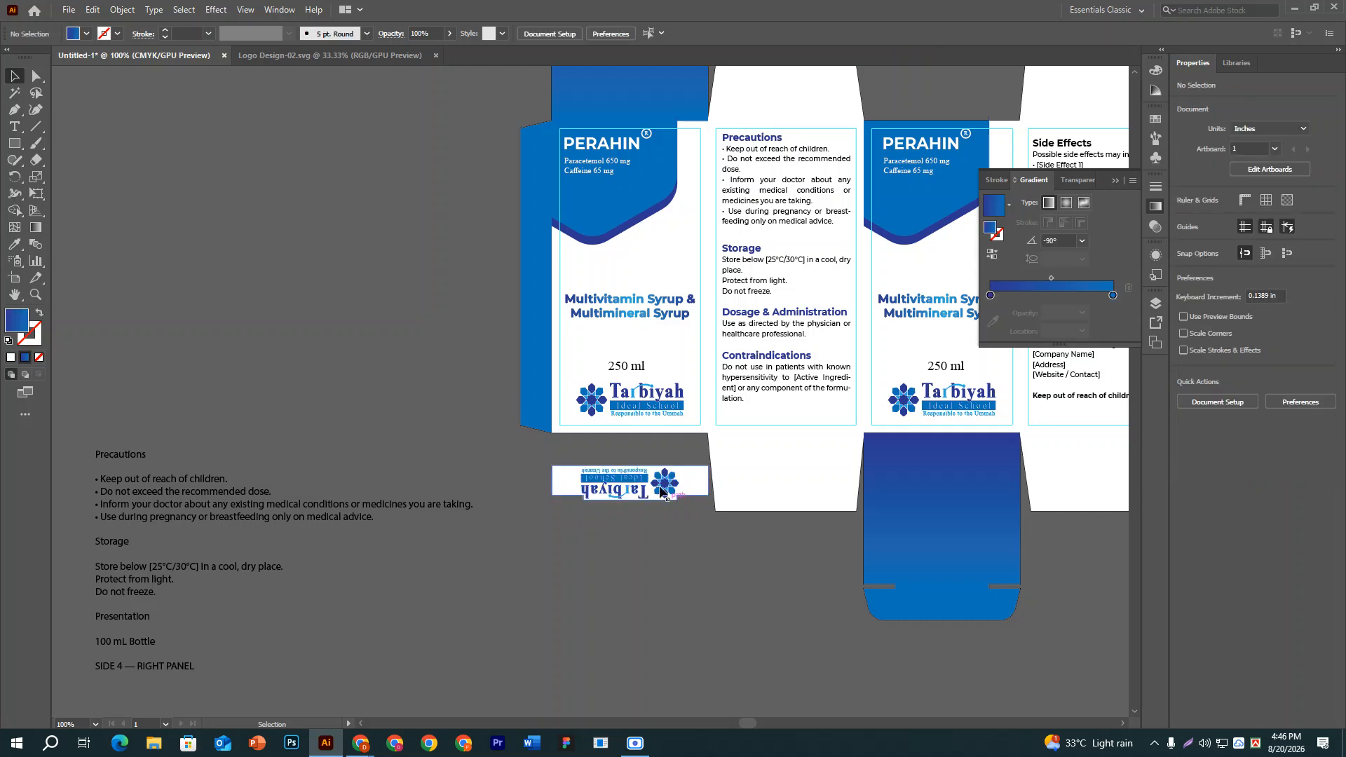
click(659, 491)
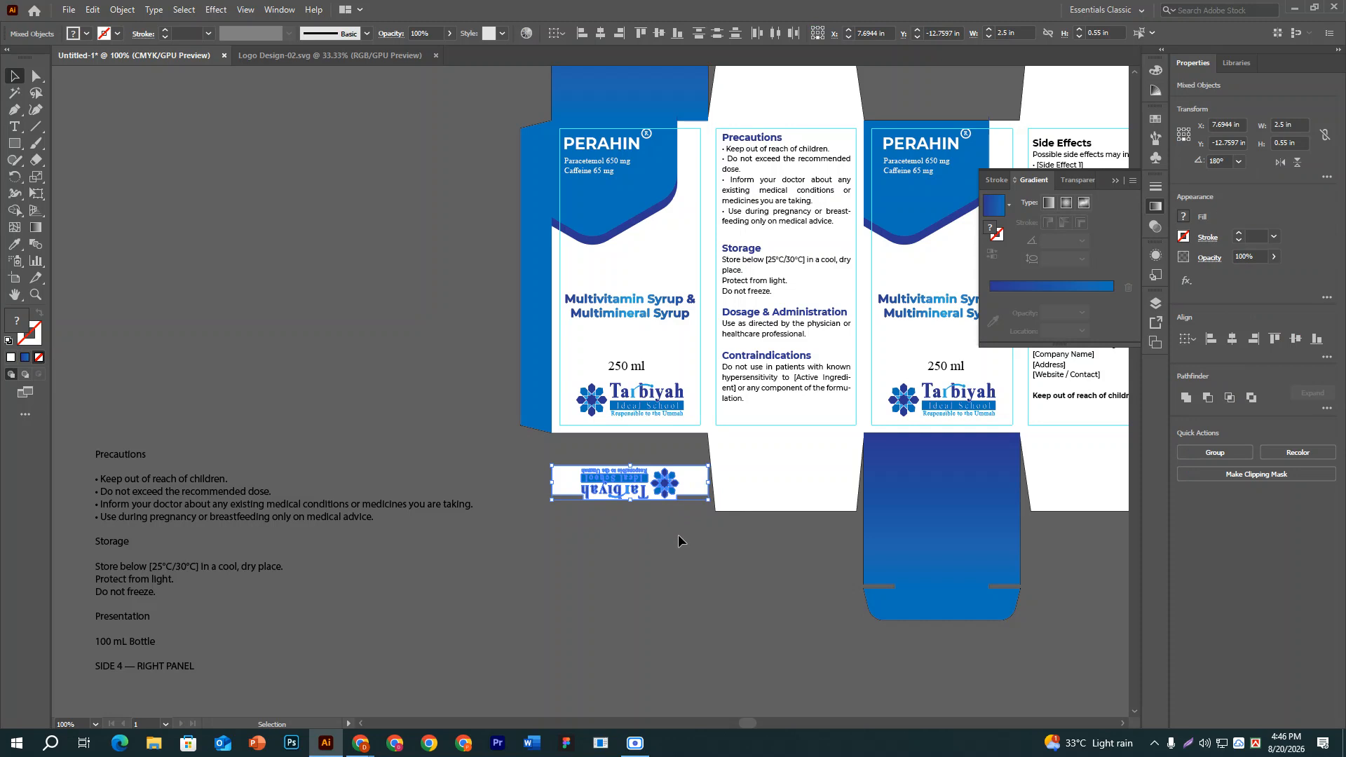
Align the rotated logo and white band to the horizontal center and bottom edge of the lower gradient flap.
shift+click(965, 564)
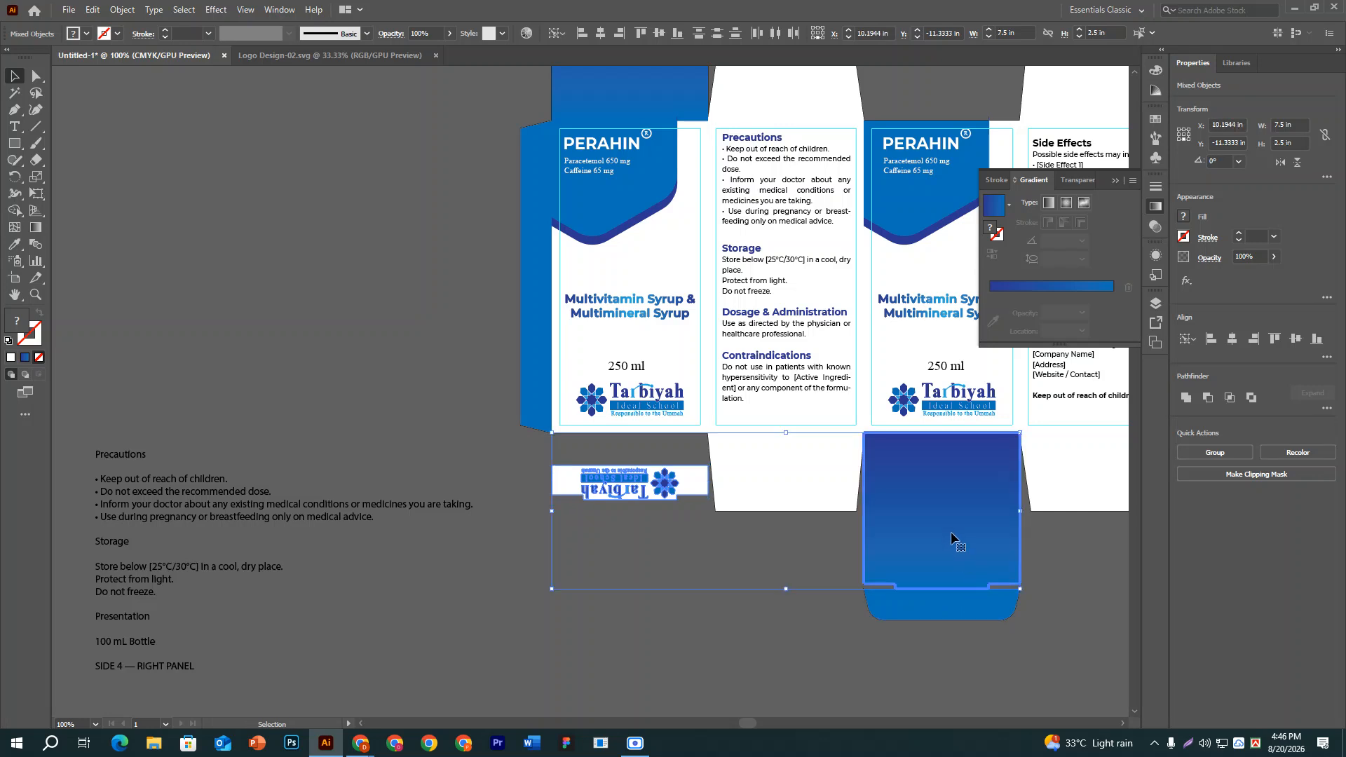
click(1239, 341)
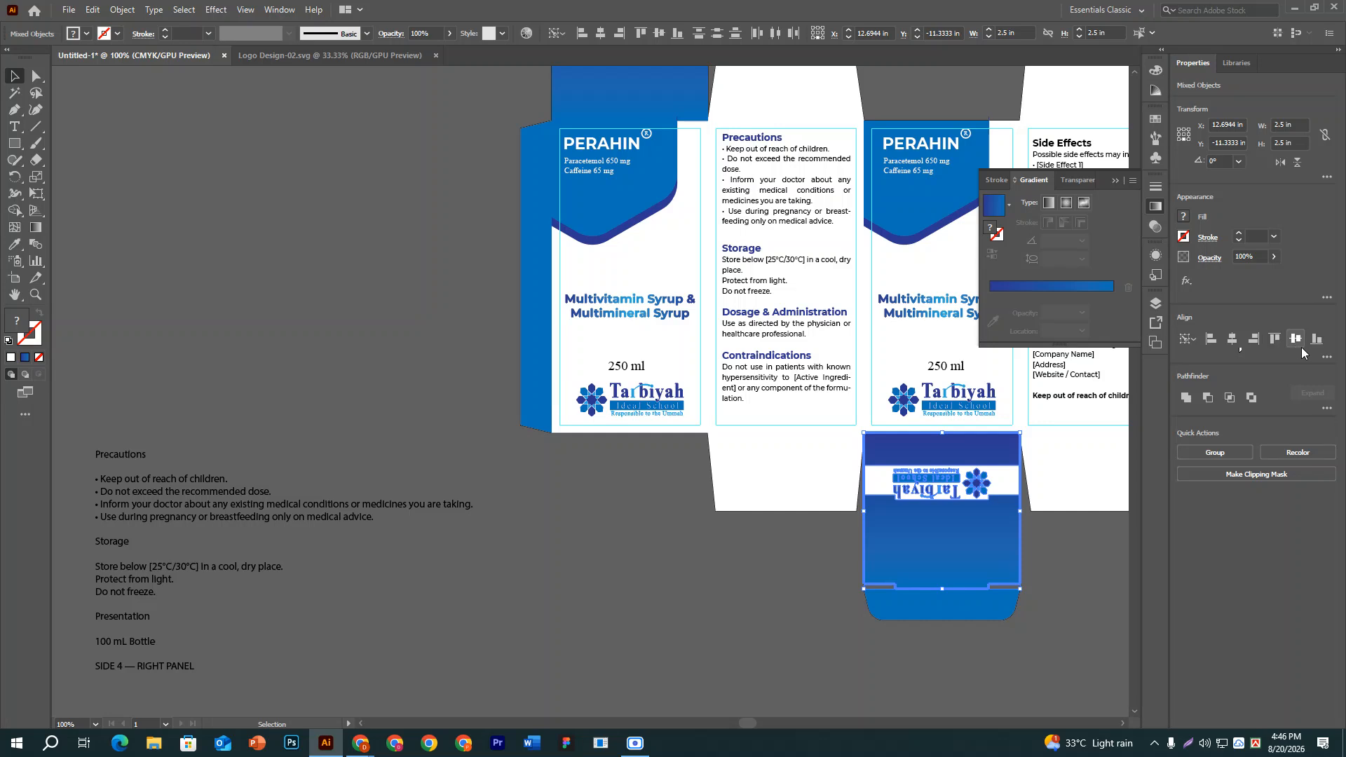
click(1317, 340)
click(1112, 583)
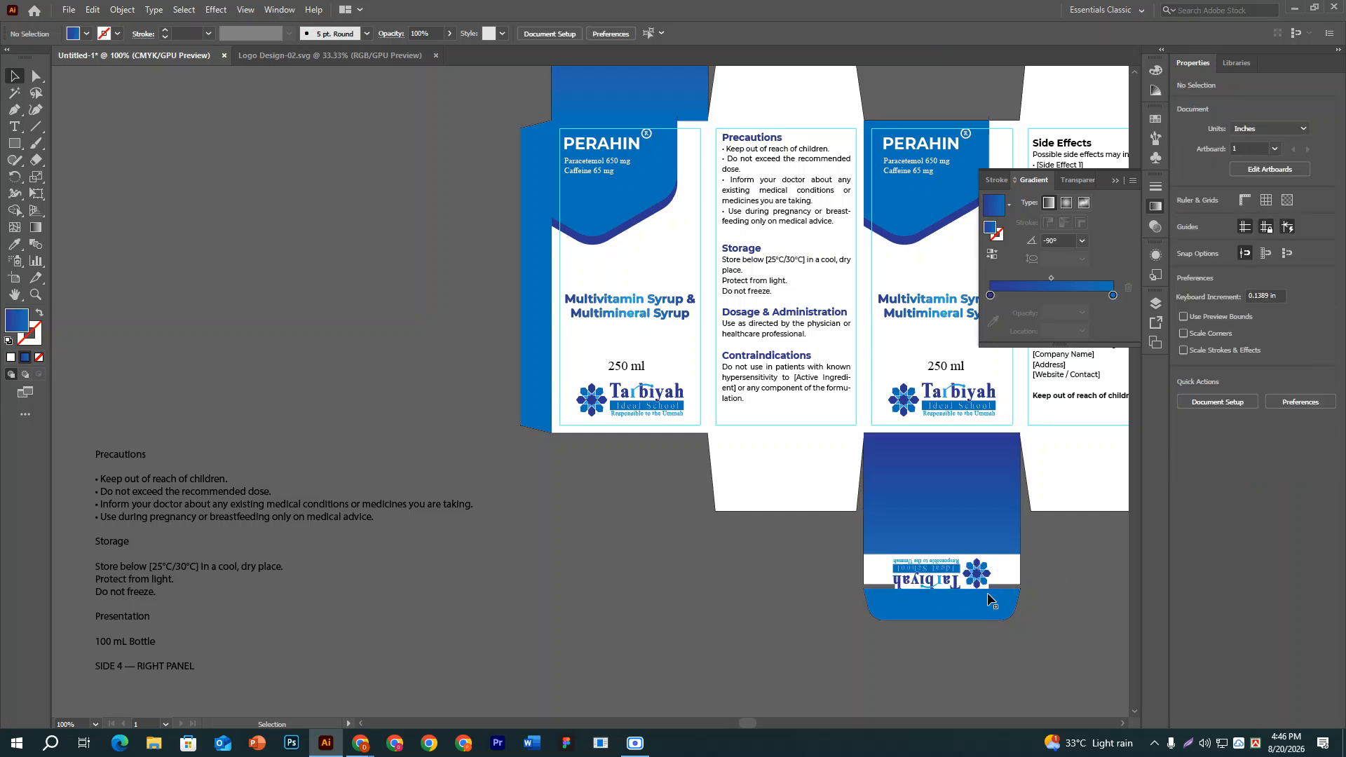
Duplicate the front panel's PERAHIN title and dosage text together to the empty area beside the upper flap.
key(ctrl+minus)
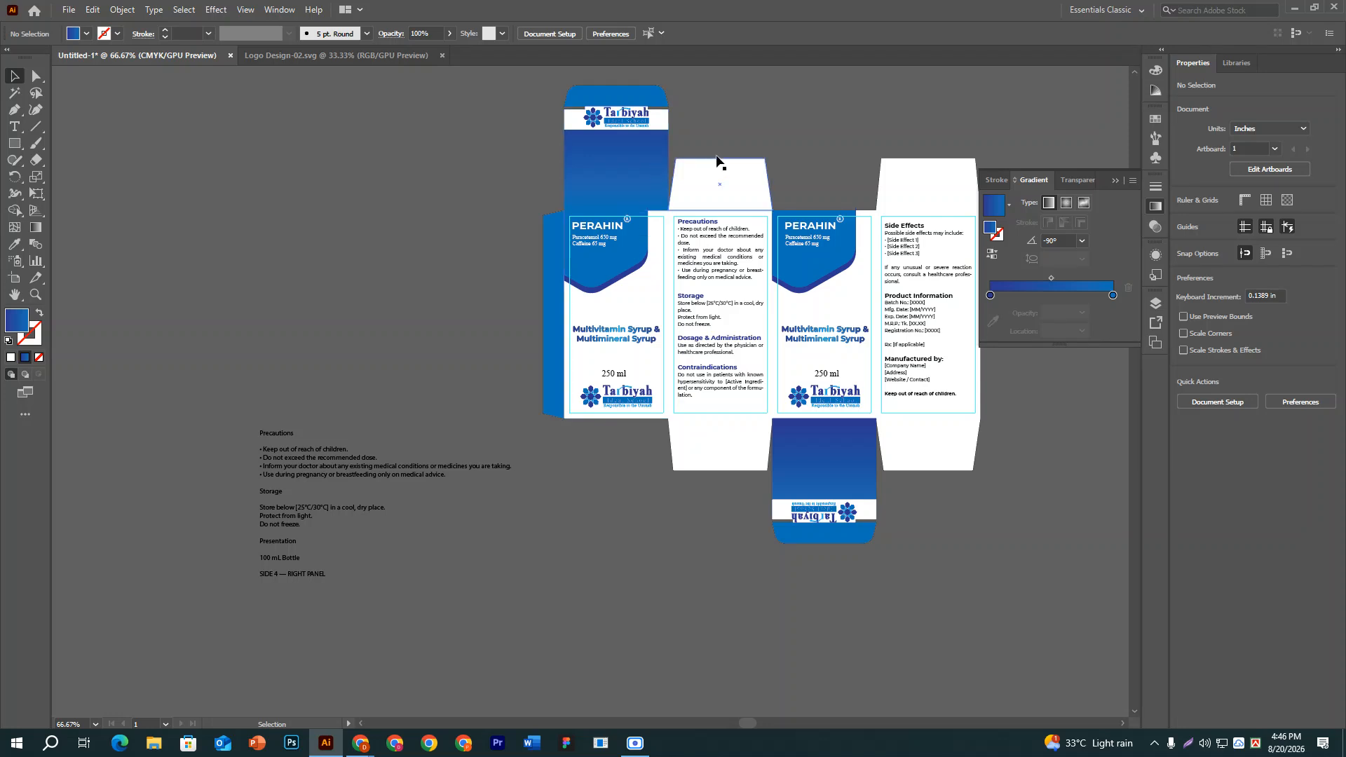
click(601, 247)
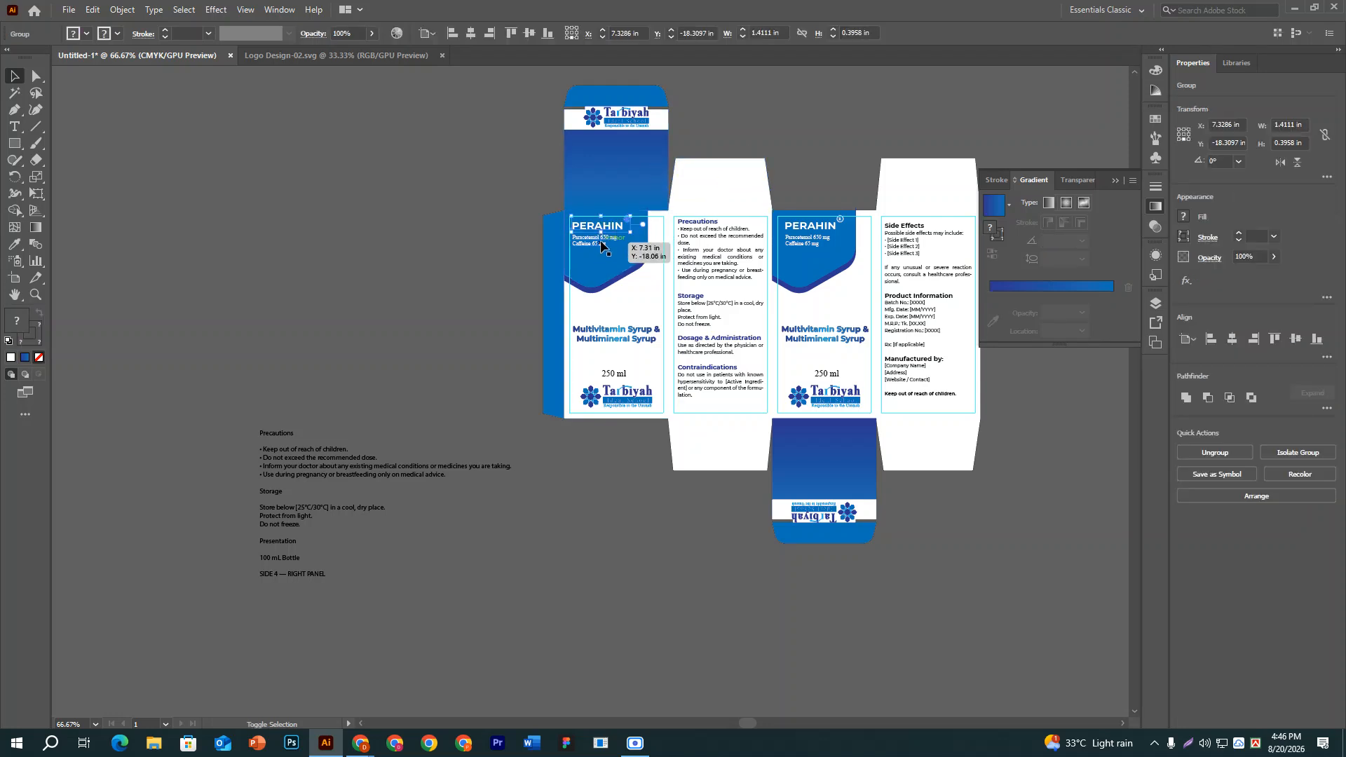
shift+click(601, 241)
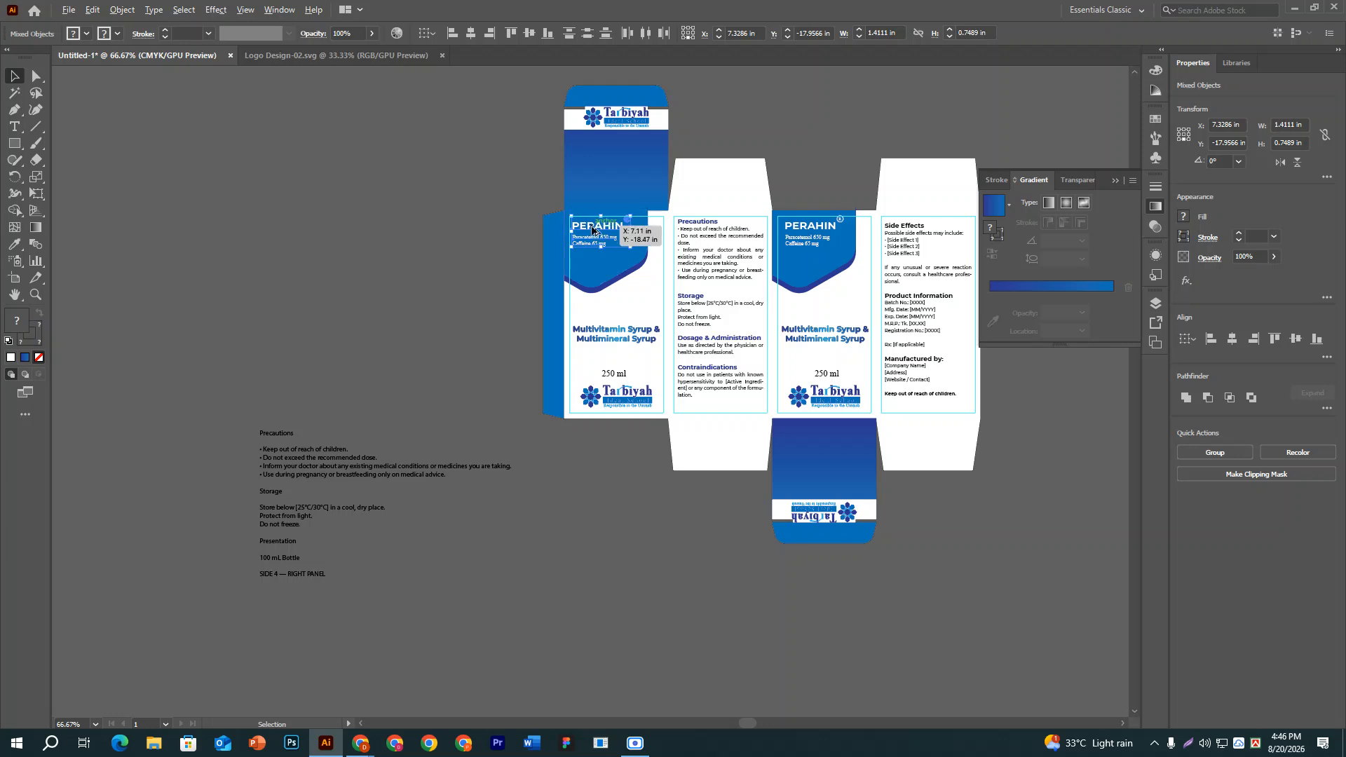
drag(590, 223, 394, 168)
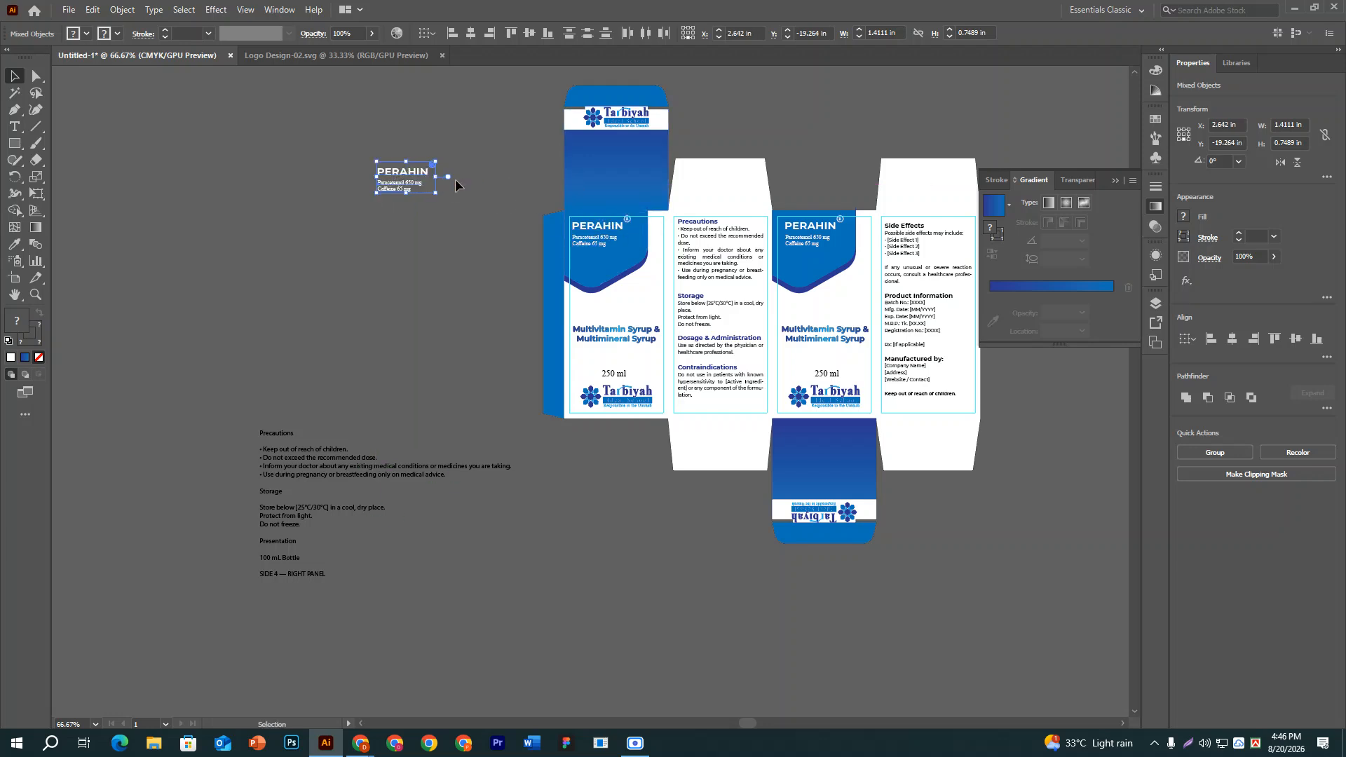
Set the duplicated dosage text to centered paragraph alignment, and center it horizontally with the PERAHIN title.
click(409, 236)
drag(409, 236, 420, 170)
click(1232, 339)
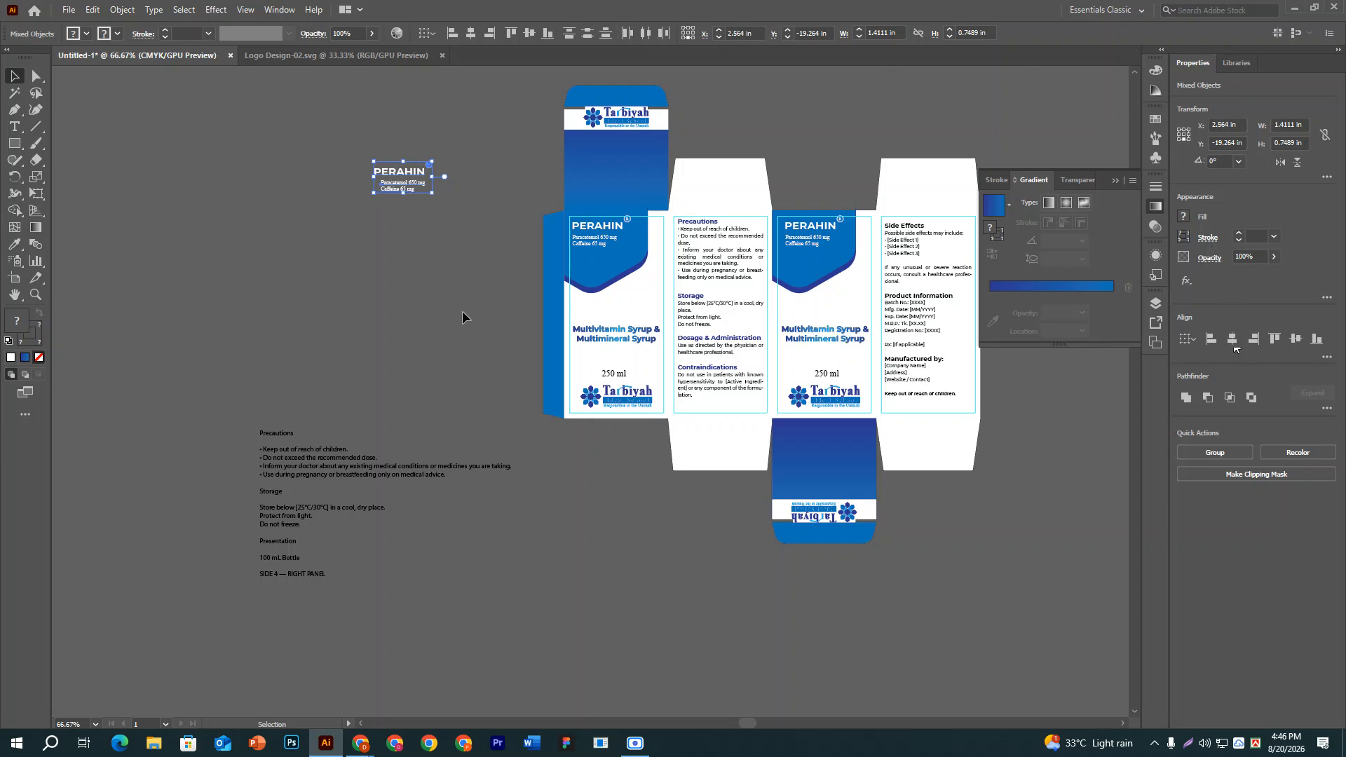
click(418, 274)
click(397, 188)
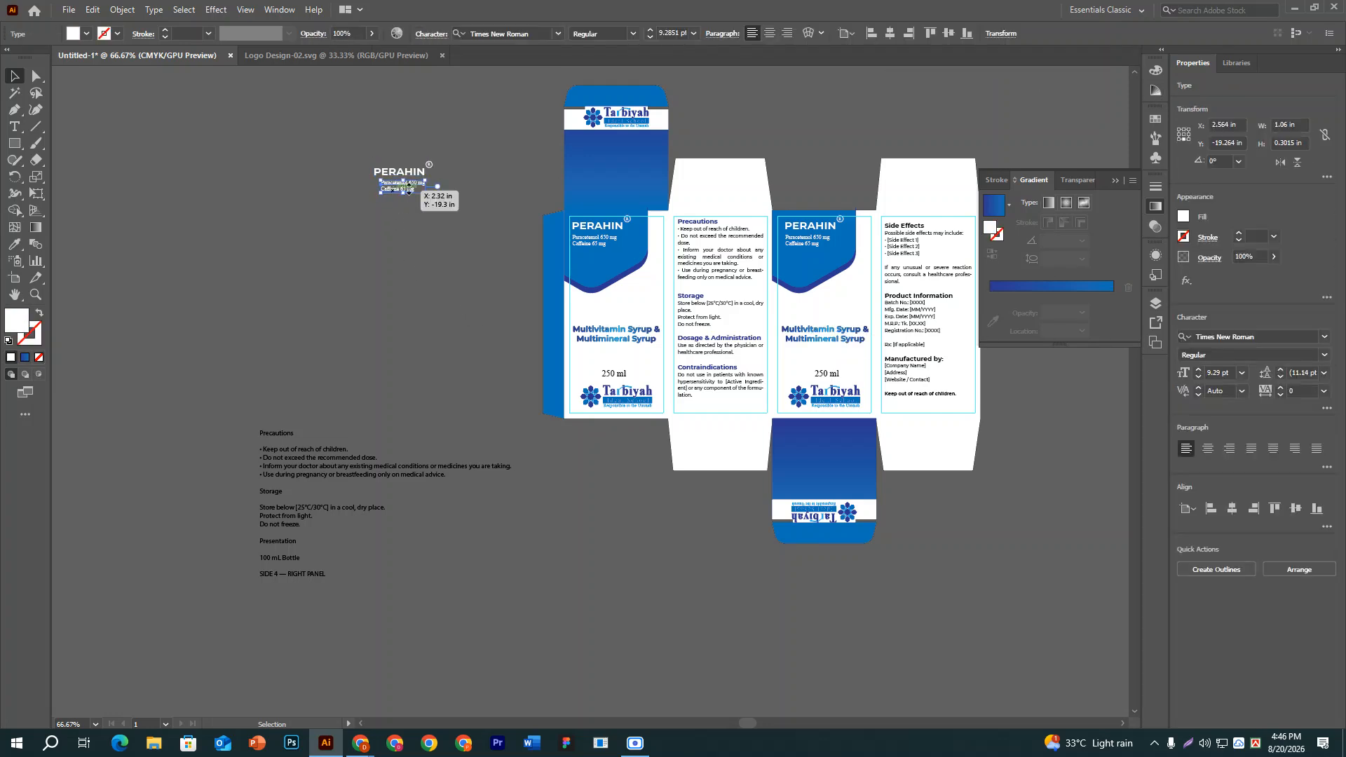
click(774, 32)
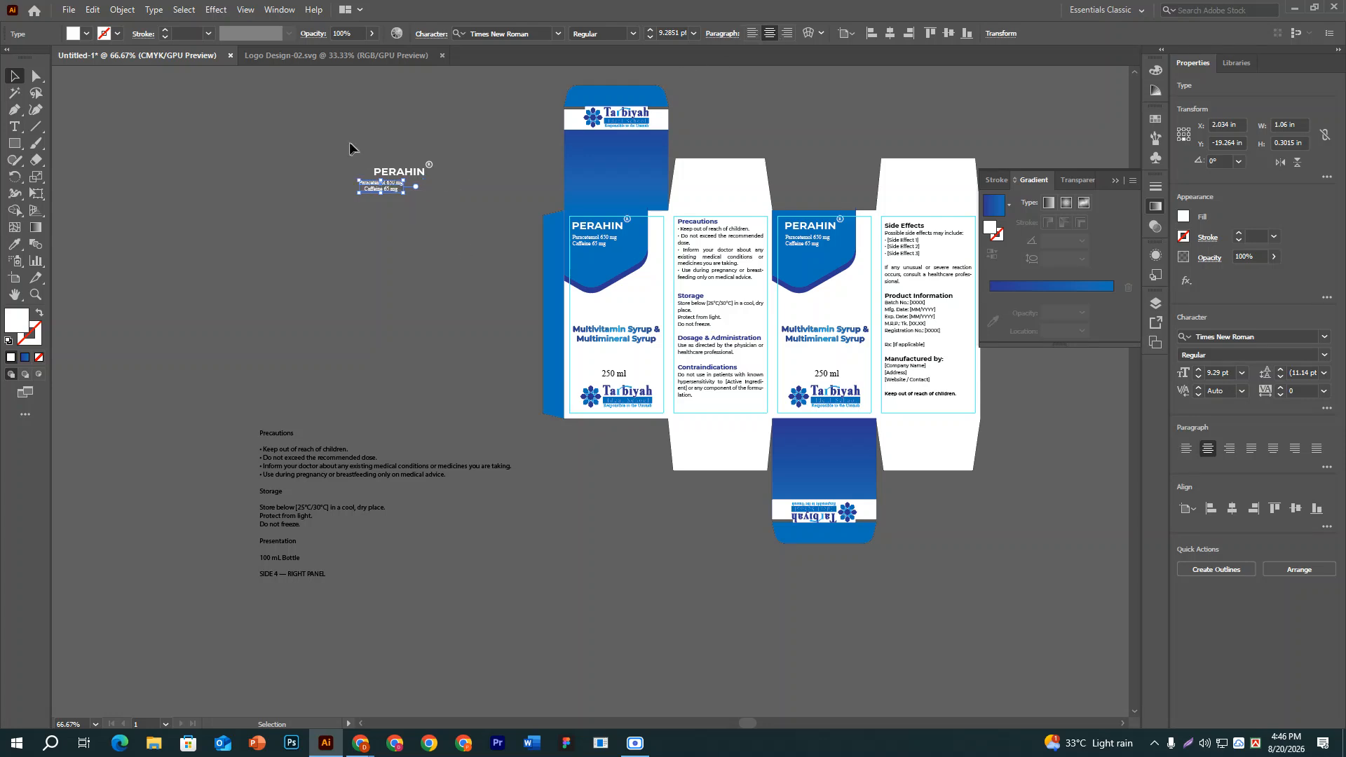
shift+click(410, 173)
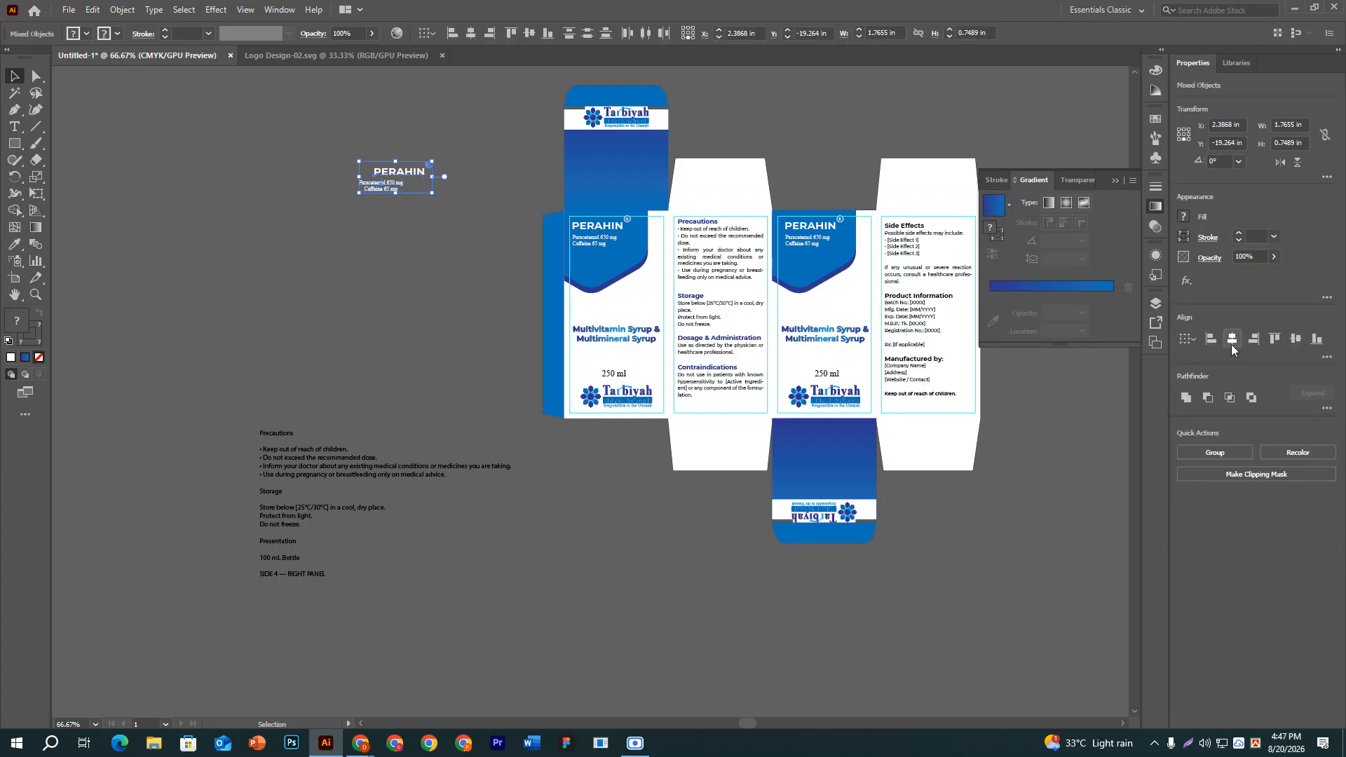
click(1232, 340)
Place the centered PERAHIN title and dosage text on the upper gradient flap, with a duplicate on the lower gradient flap.
click(409, 329)
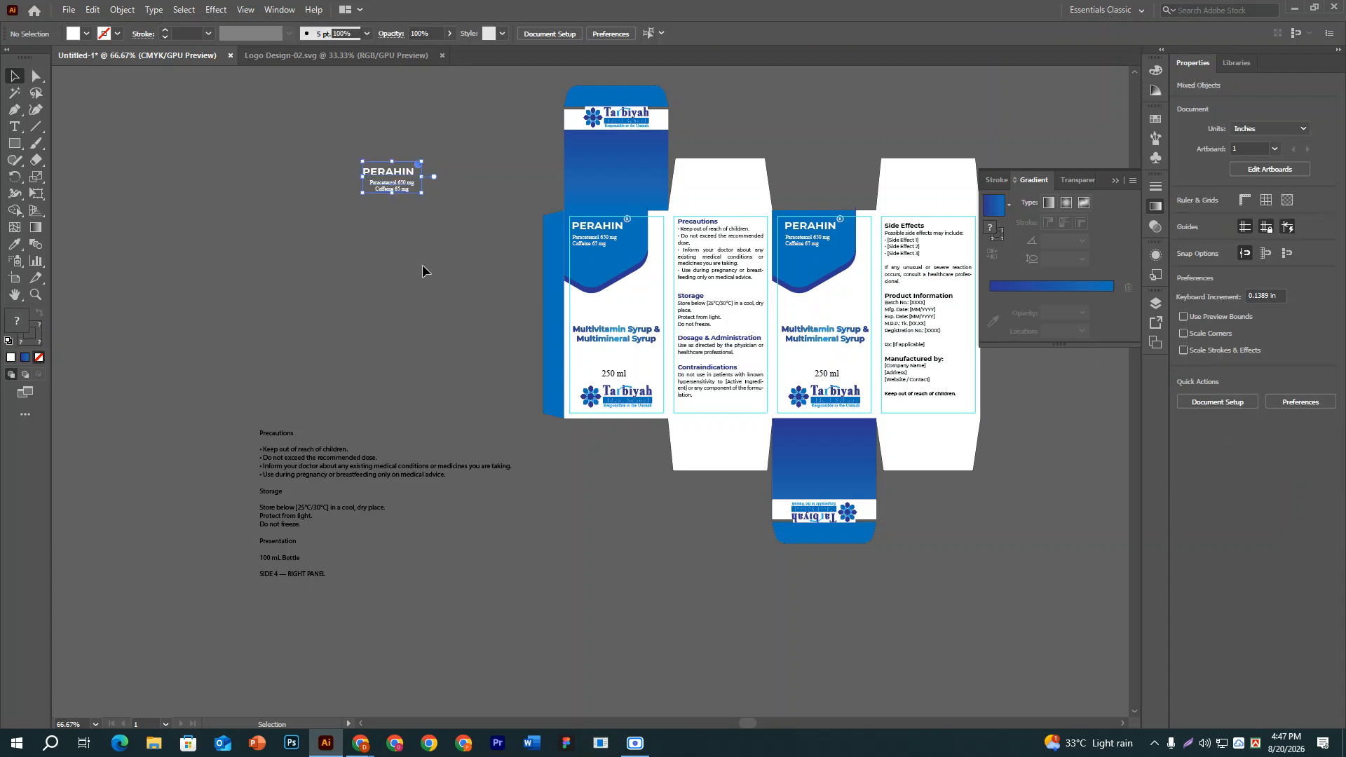
drag(402, 176, 825, 479)
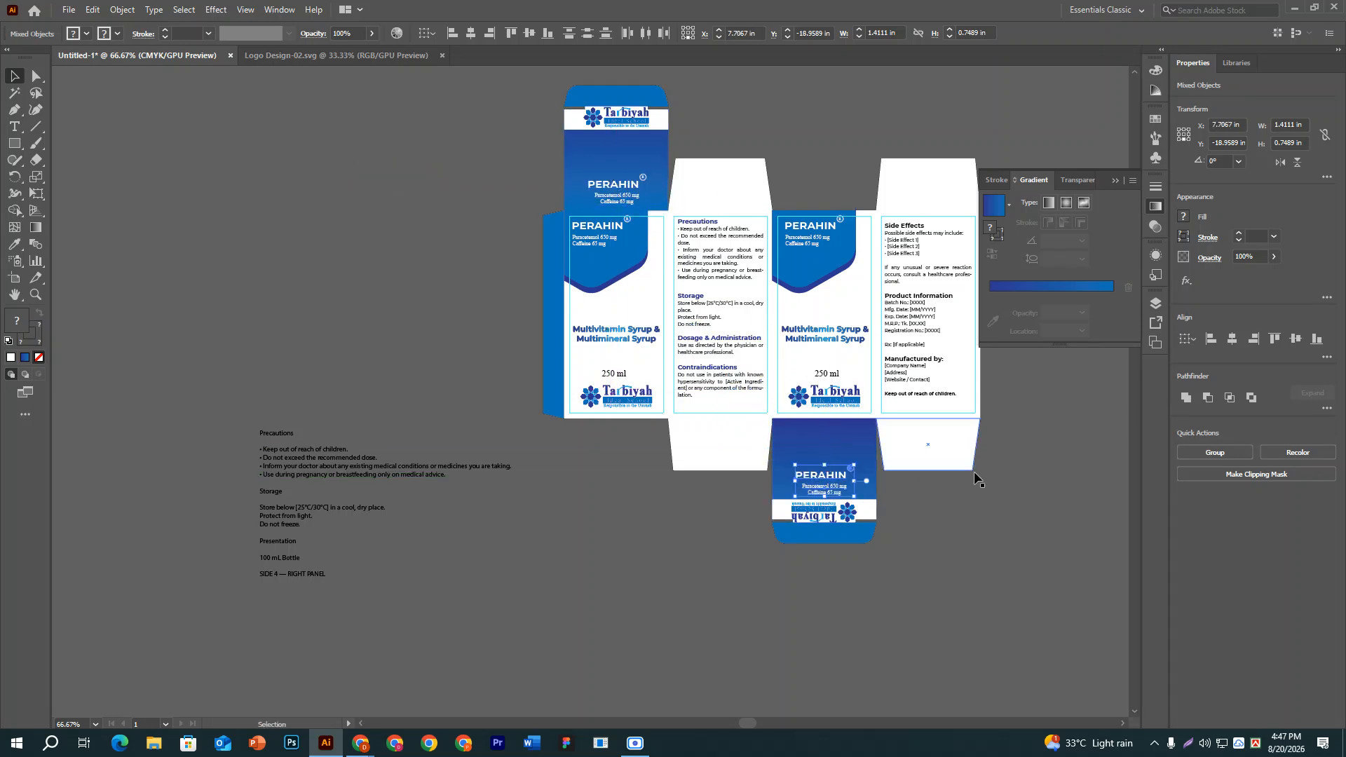
click(999, 506)
Rotate the lower flap's PERAHIN title and dosage text 180° and move them up near the flap's fold edge.
key(ctrl+plus)
key(space)
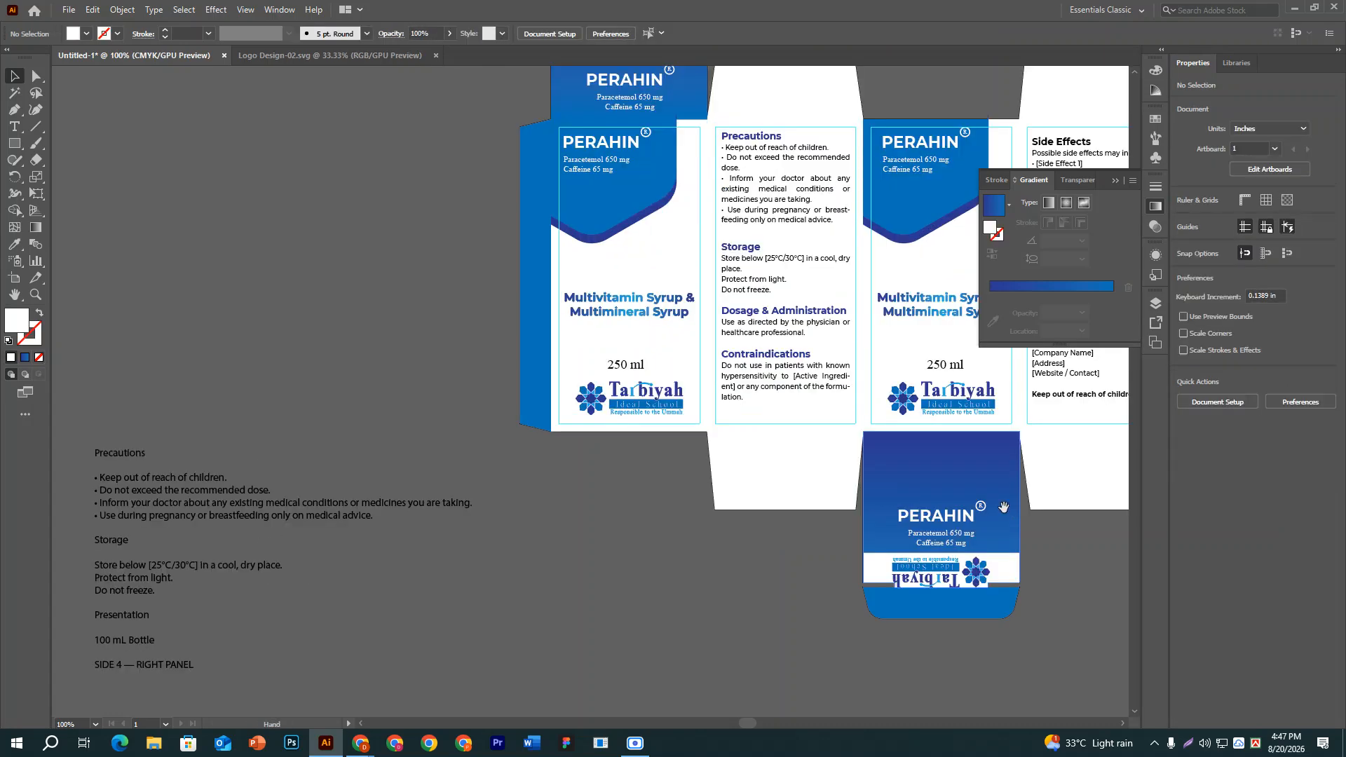
drag(1004, 507, 950, 582)
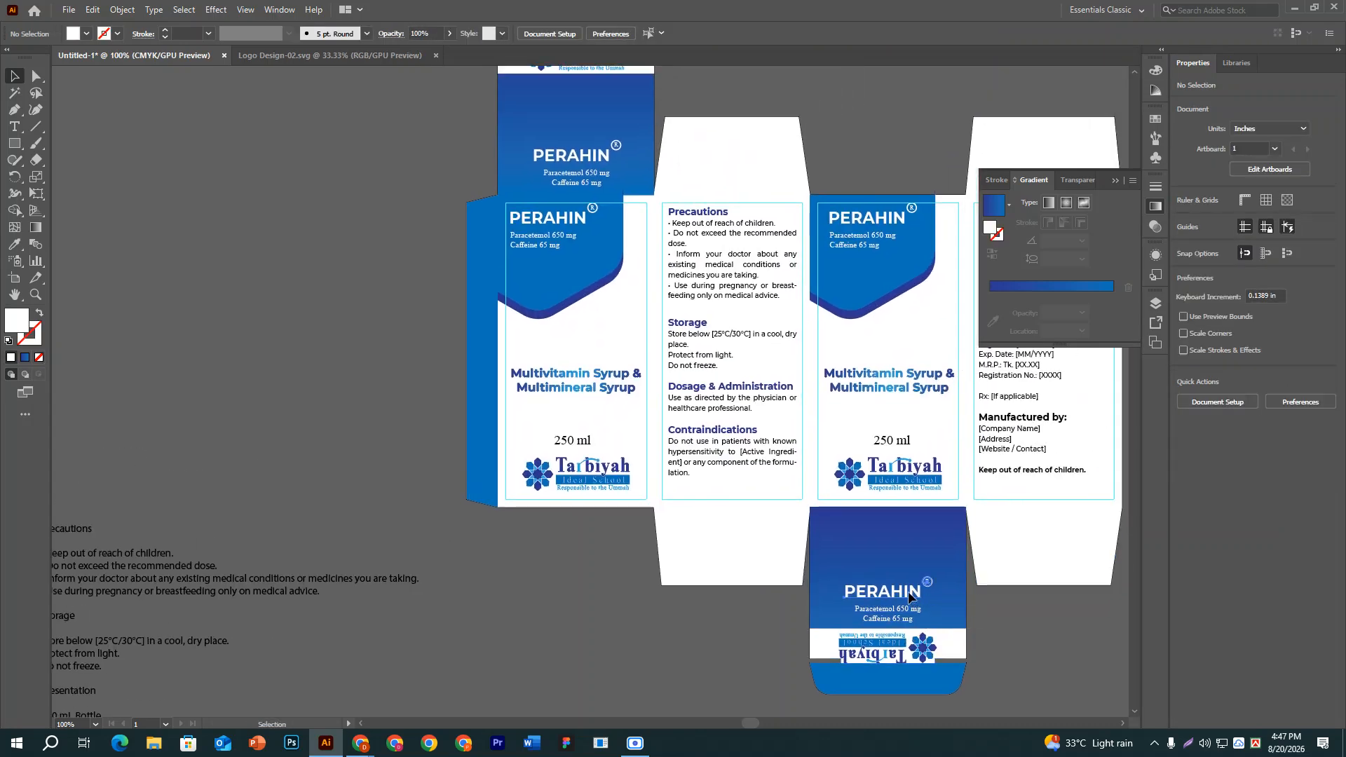
click(909, 596)
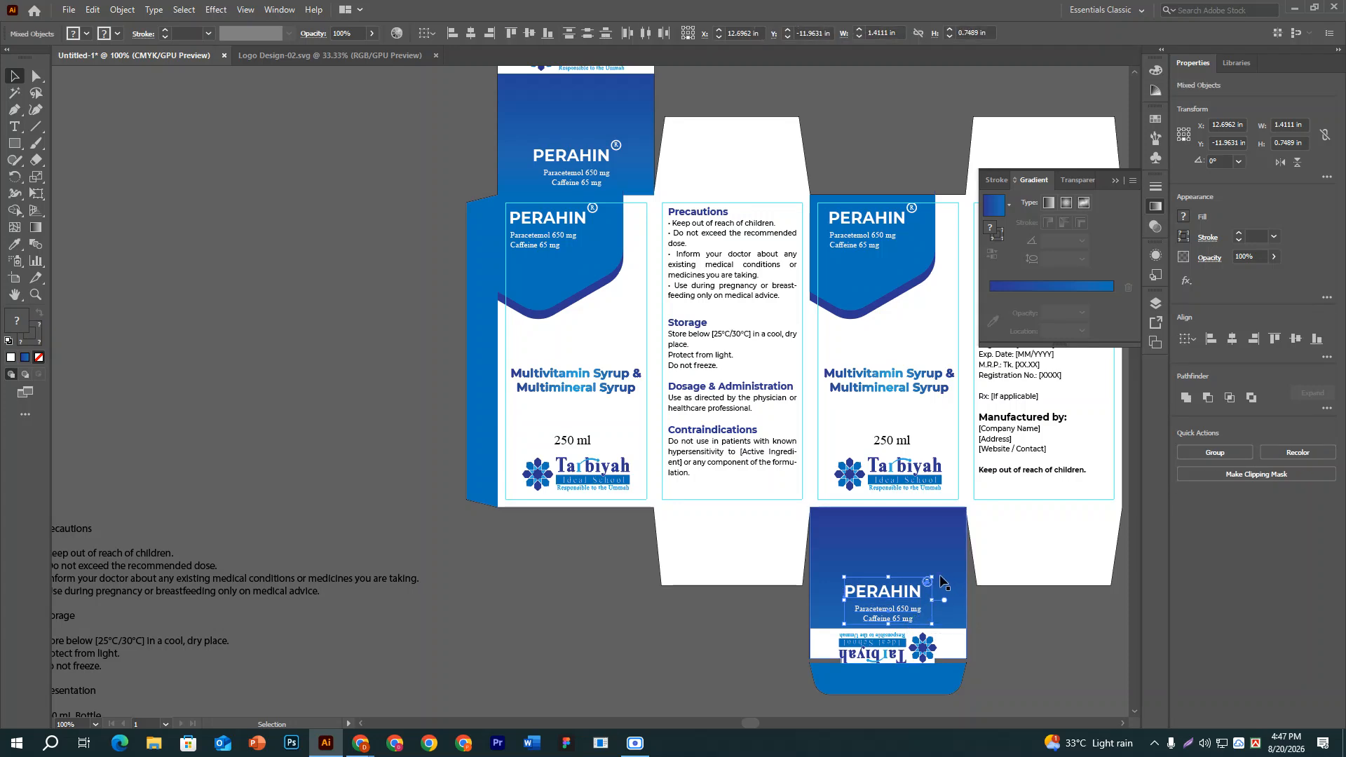
drag(945, 584, 821, 620)
drag(880, 583, 885, 516)
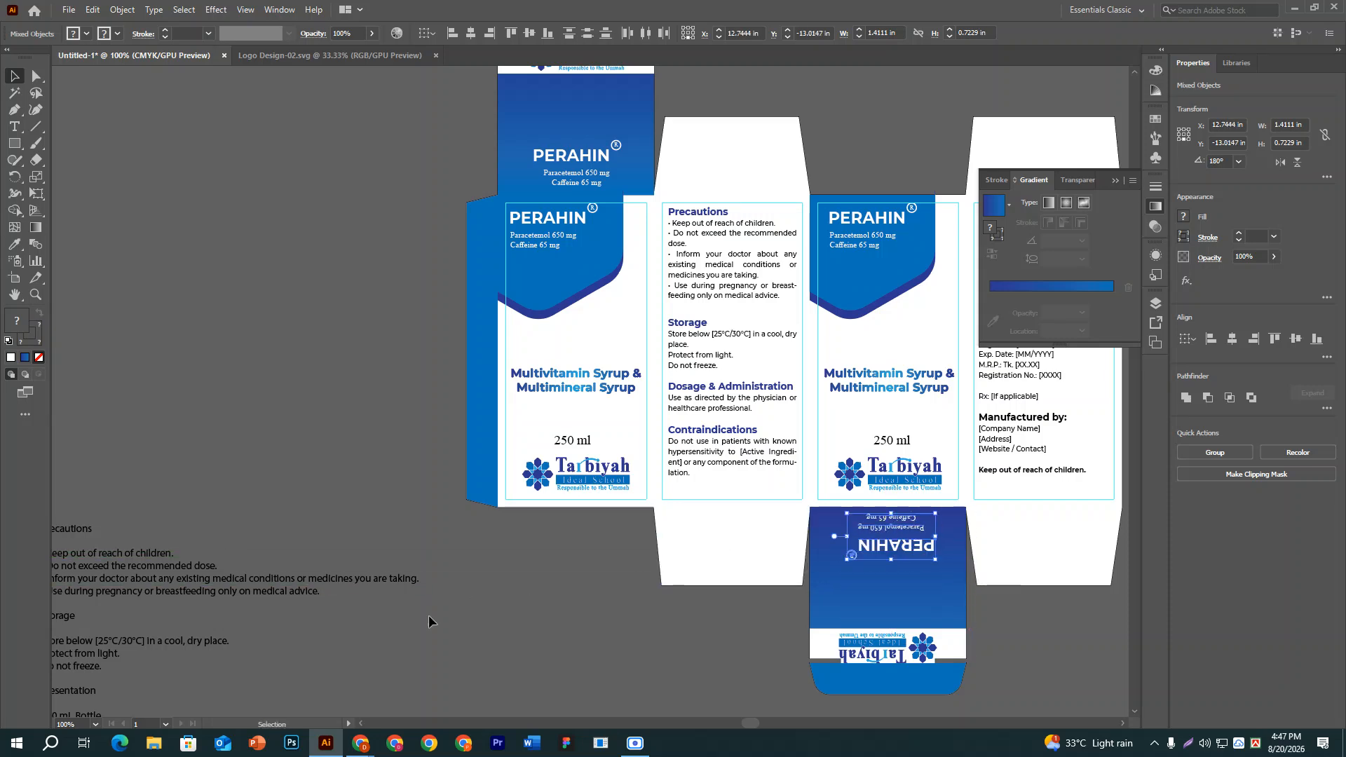
click(536, 640)
Center the Multivitamin Syrup heading, 250 ml text and logo horizontally on the front panel, using the panel as the alignment reference.
key(ctrl+minus)
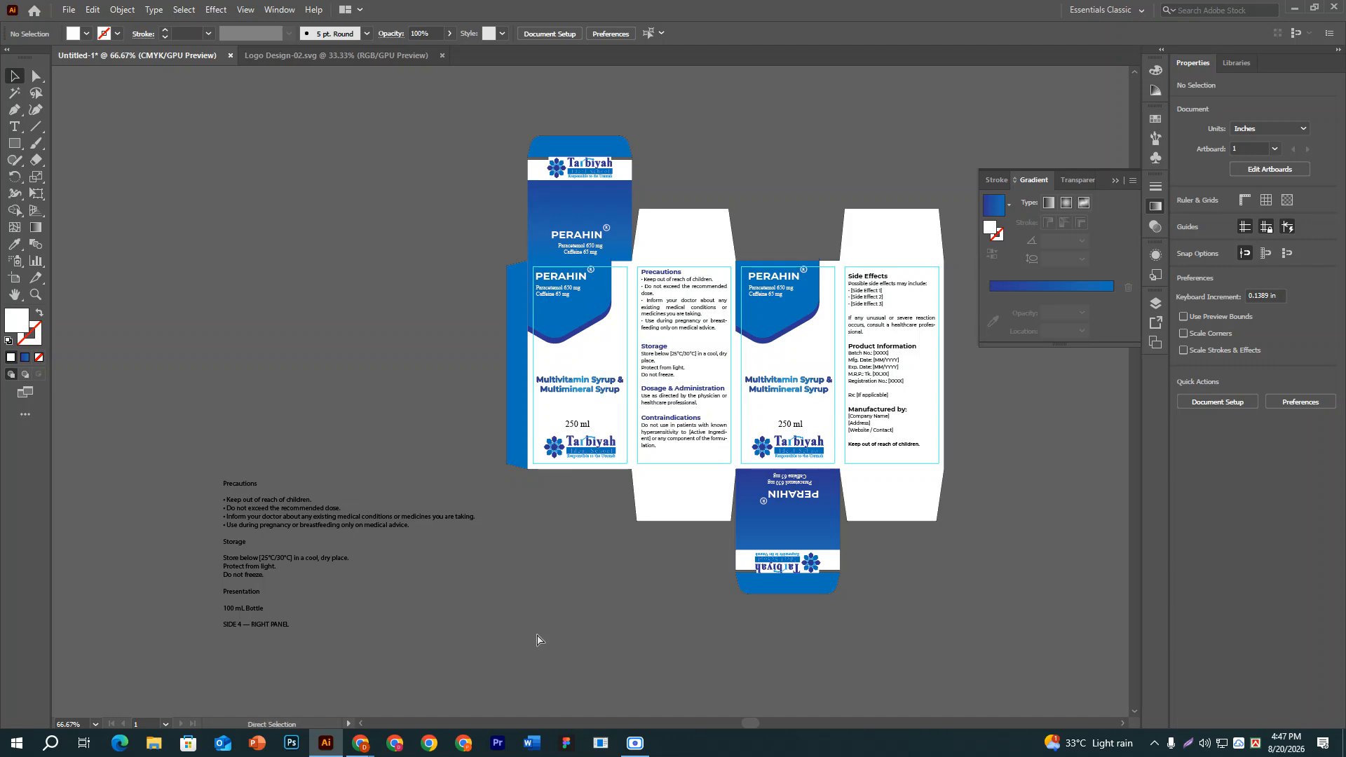
key(ctrl+plus)
key(ctrl+plus)
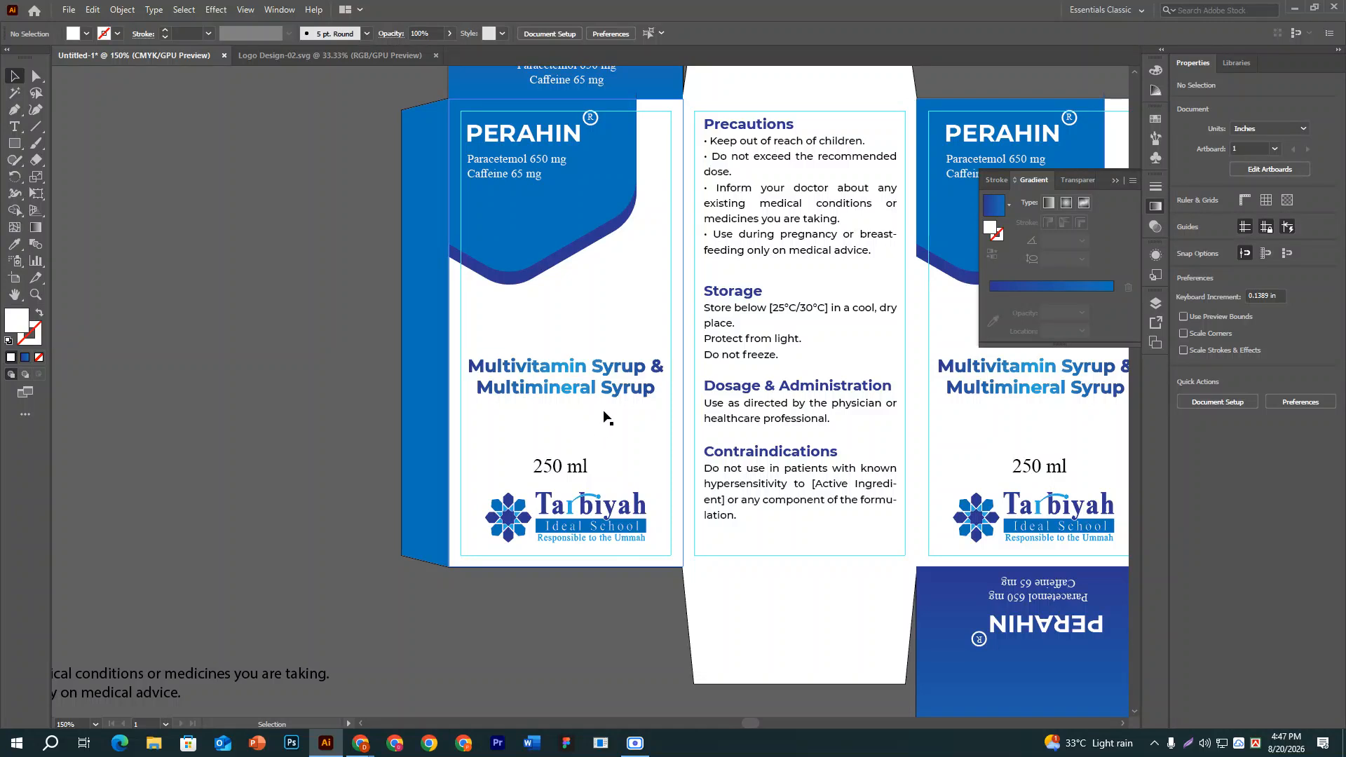
click(490, 429)
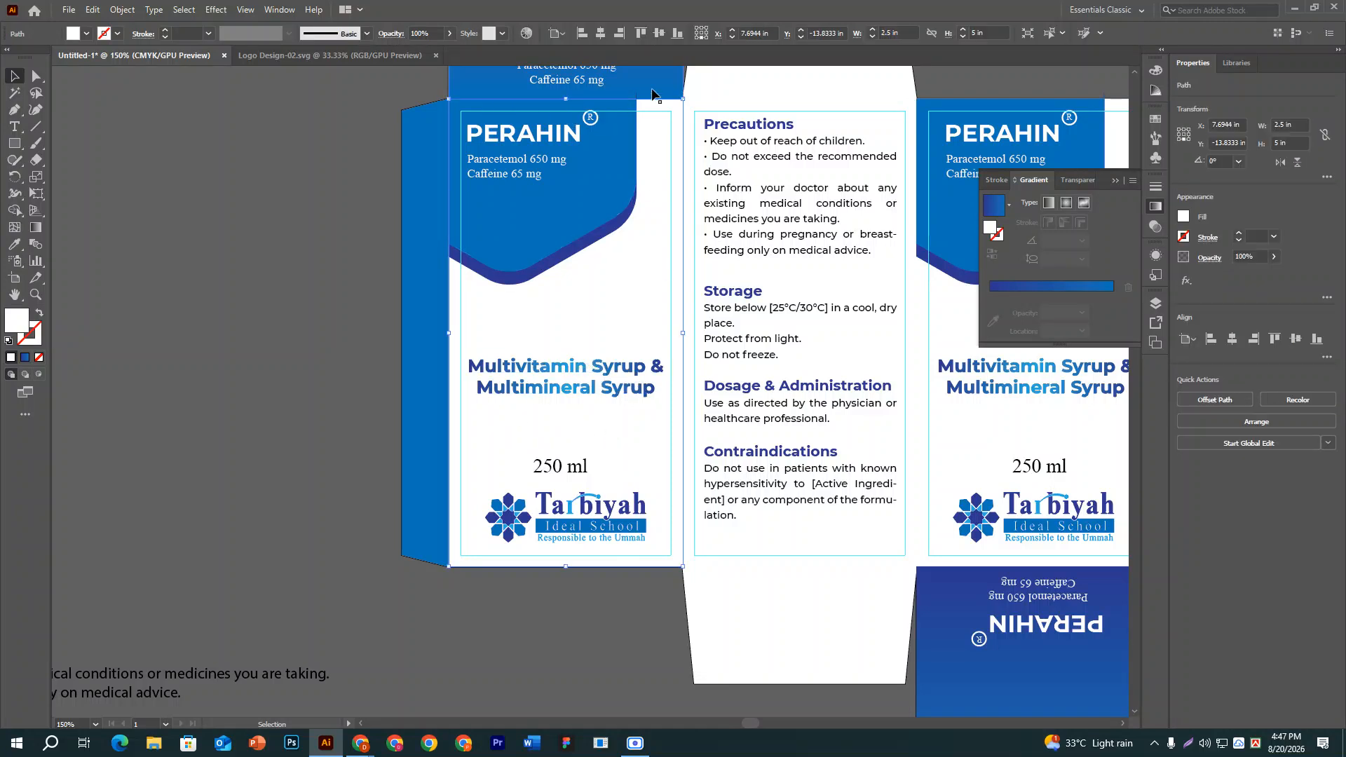
shift+click(619, 506)
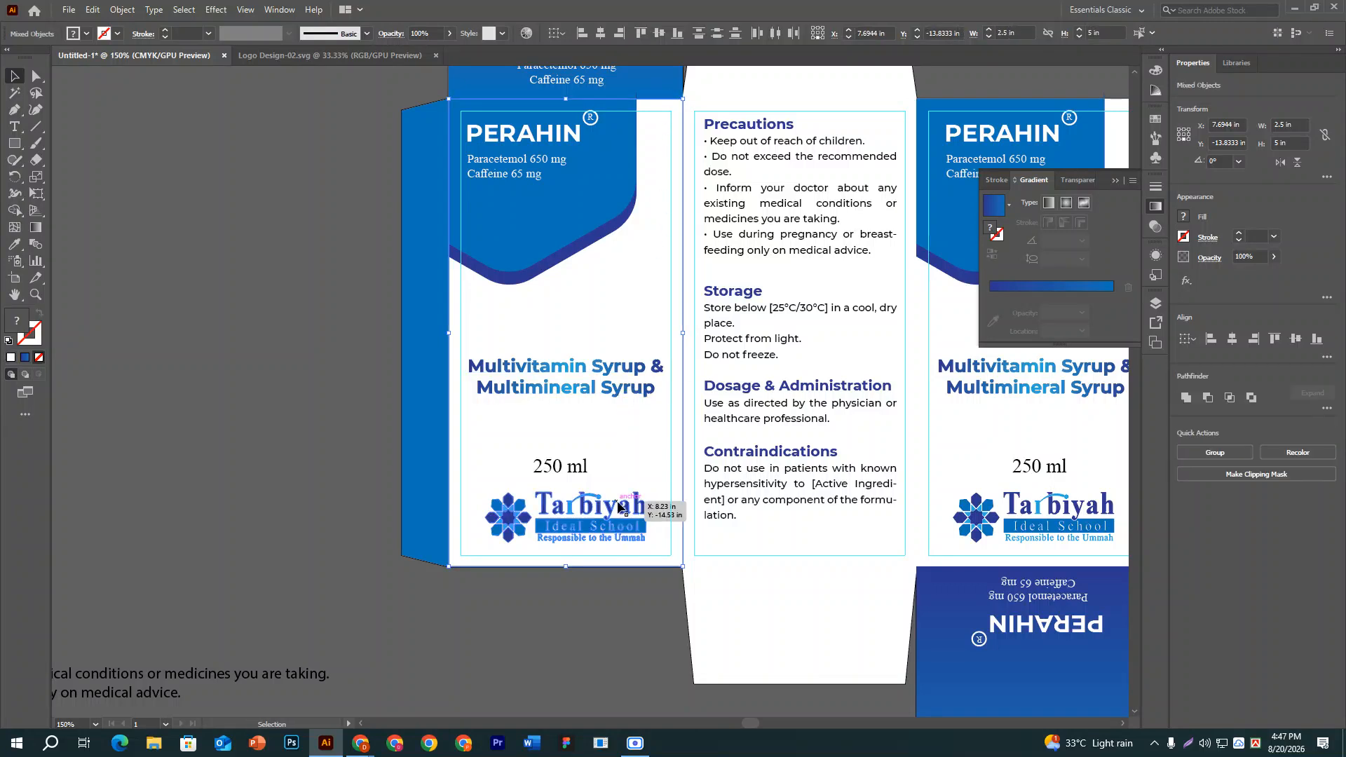
shift+click(556, 466)
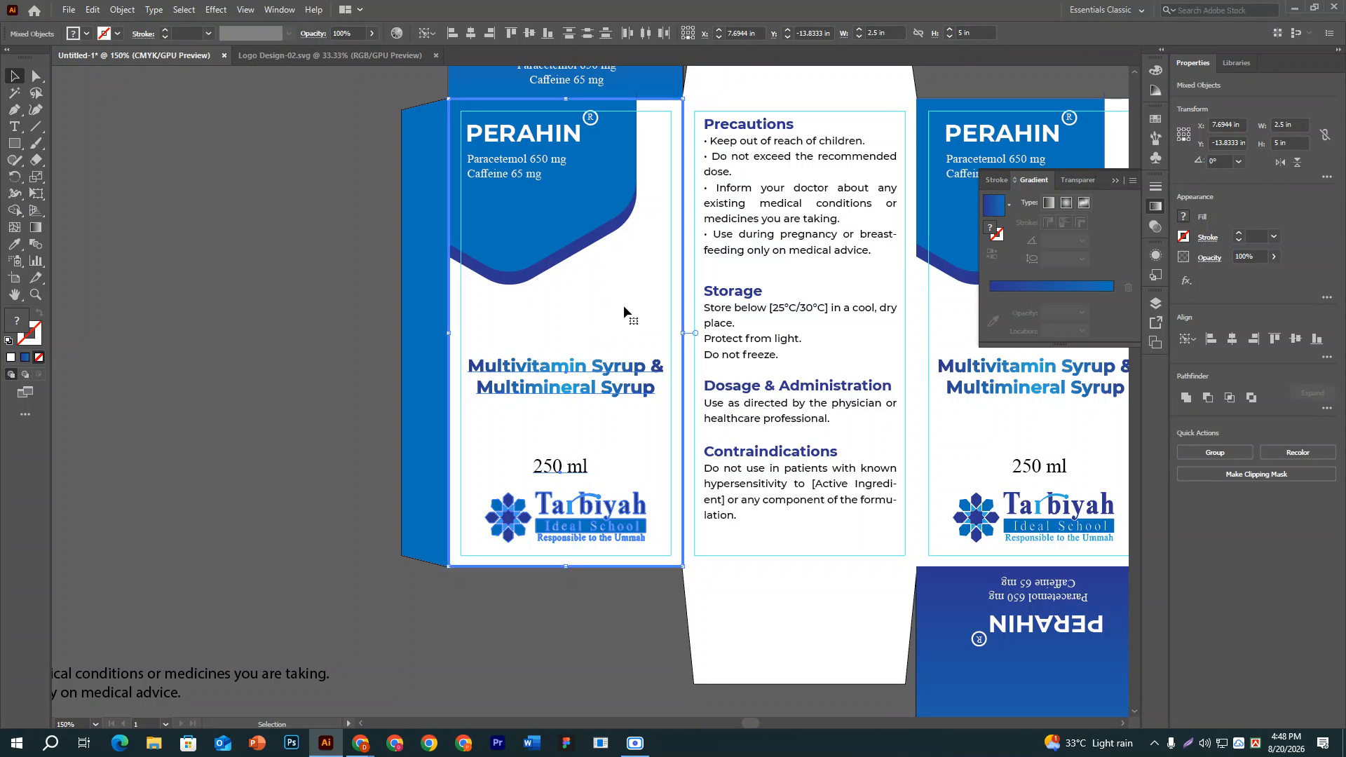
click(1234, 339)
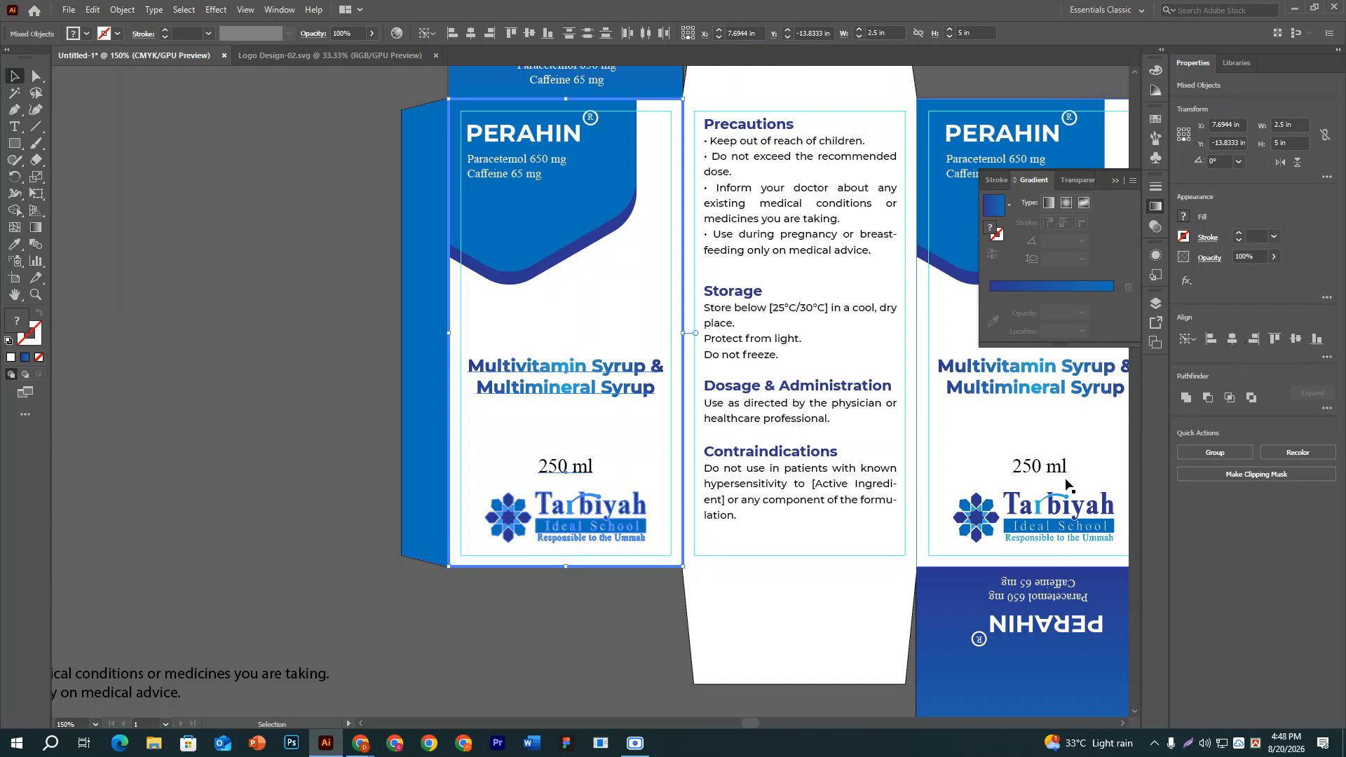
click(233, 442)
Try the front panel's PERAHIN title and dosage text slightly lower, and move them back up.
scroll(561, 364, up, 2)
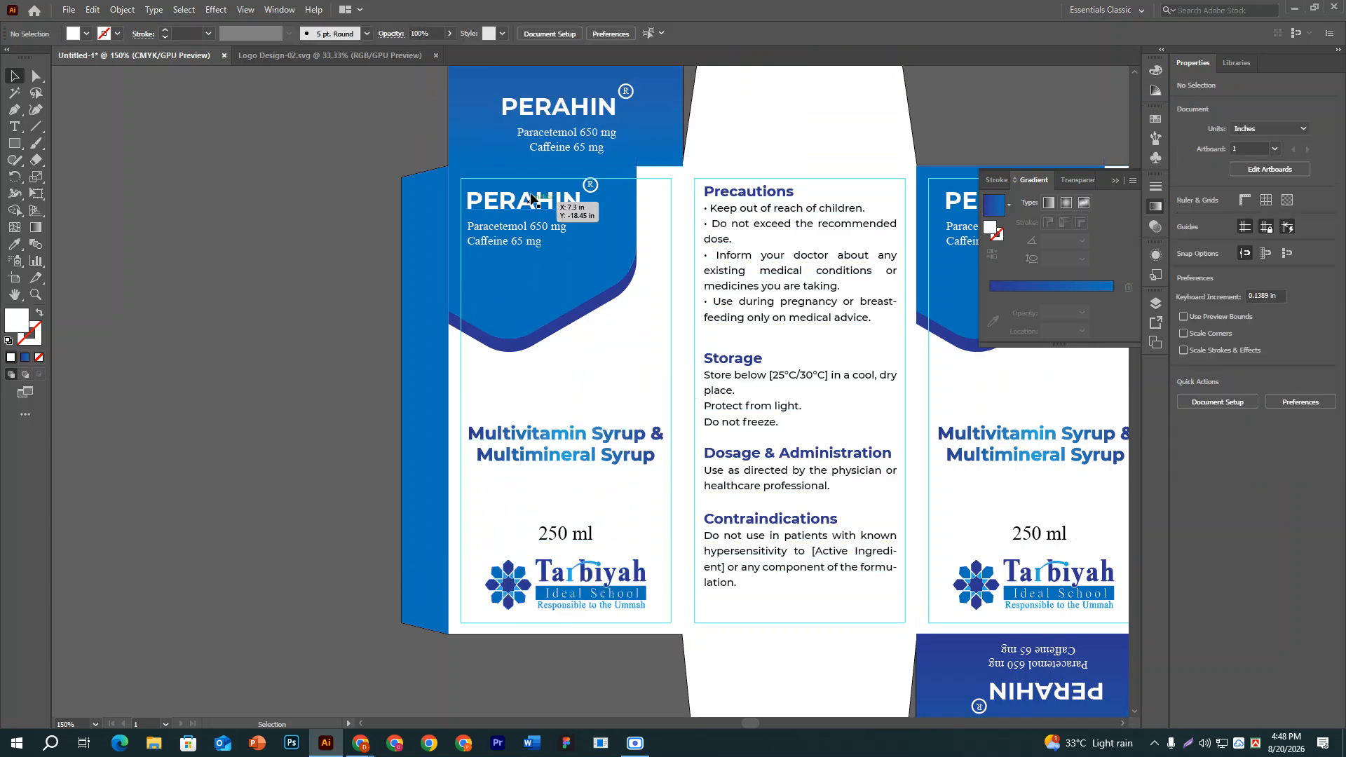
click(529, 194)
shift+click(534, 226)
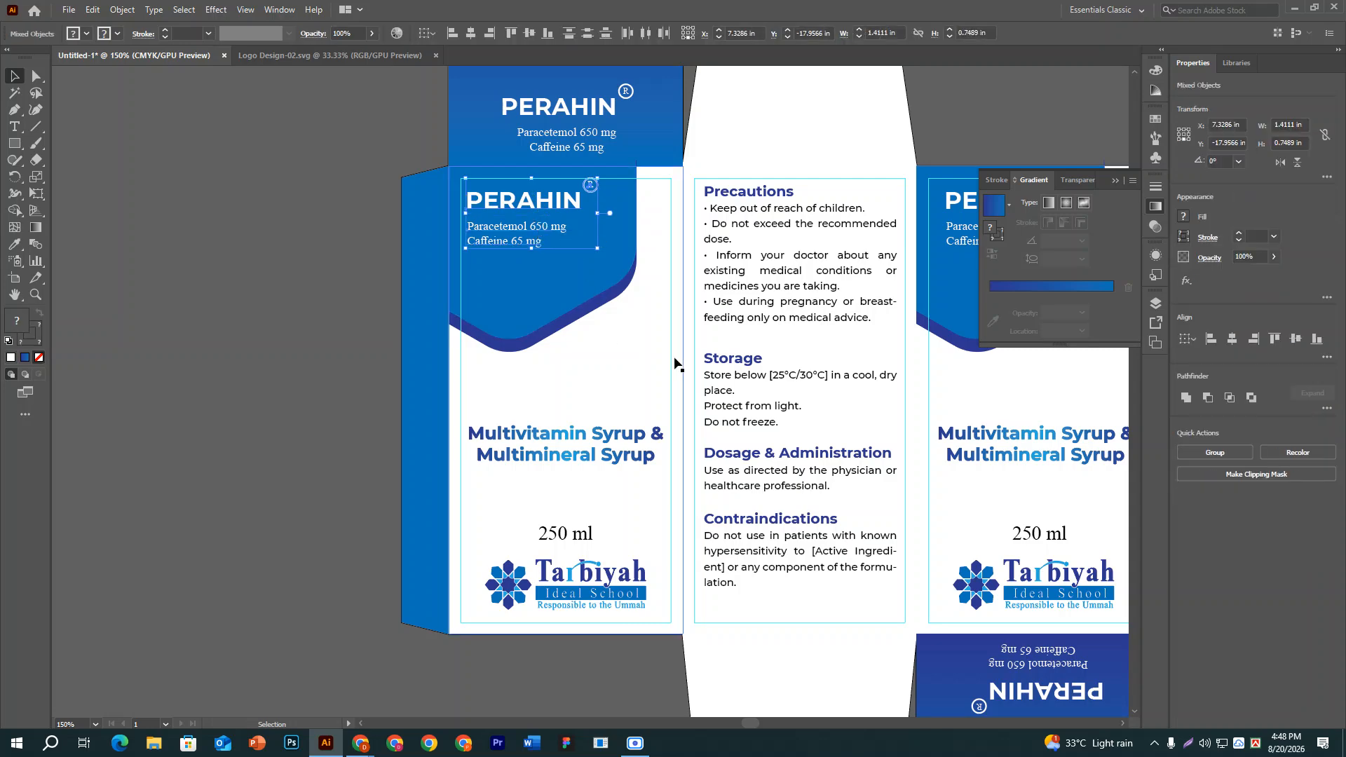
key(shift+Down)
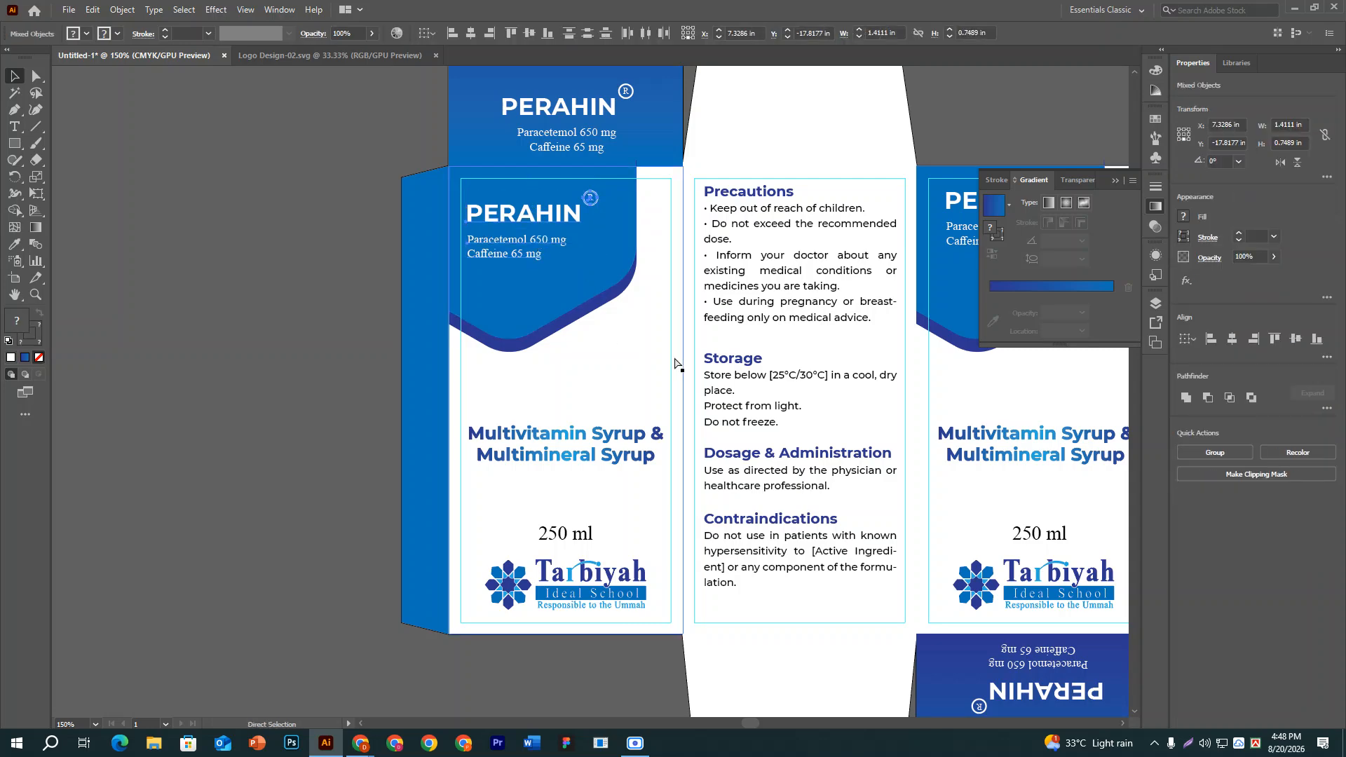
key(ctrl+equal)
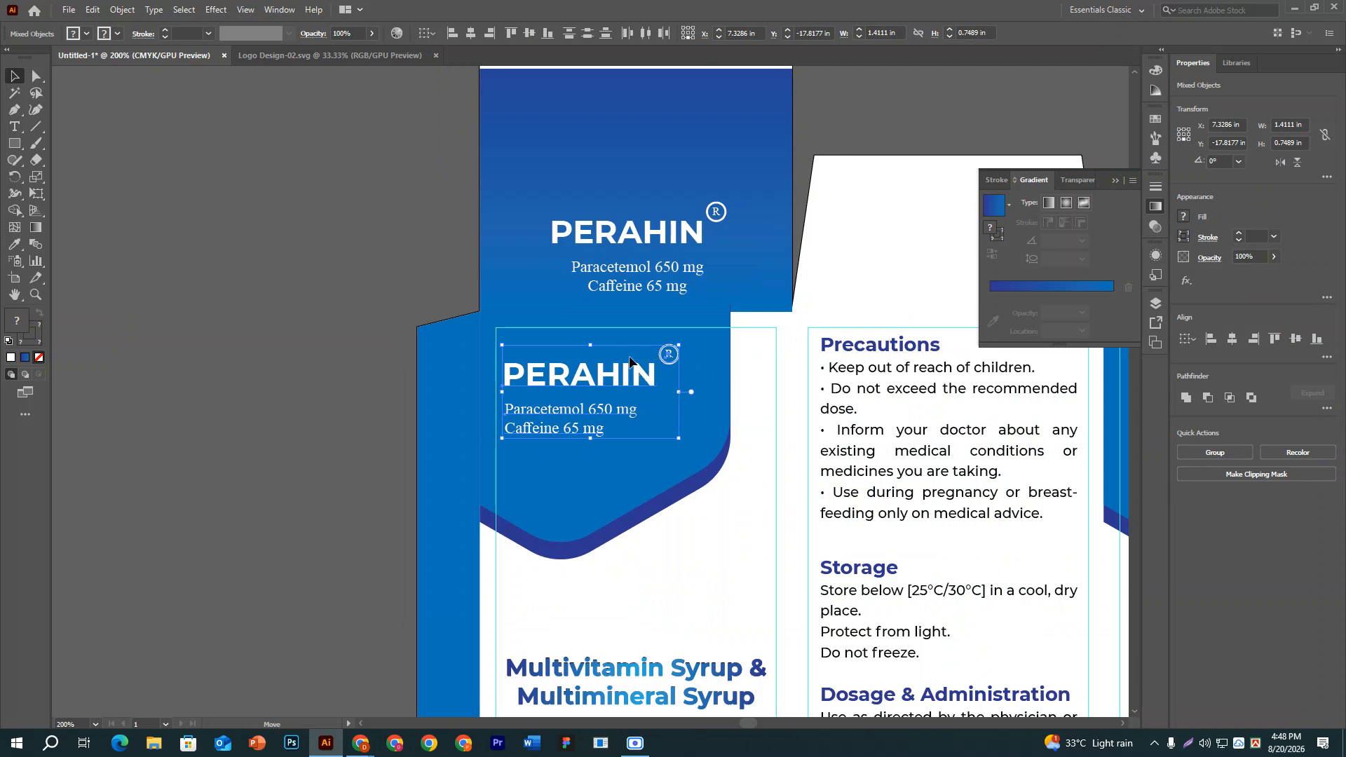
drag(628, 368, 625, 350)
click(309, 356)
Center the PERAHIN title and dosage text horizontally on the upper gradient flap, using the flap as the alignment reference.
drag(890, 484, 805, 622)
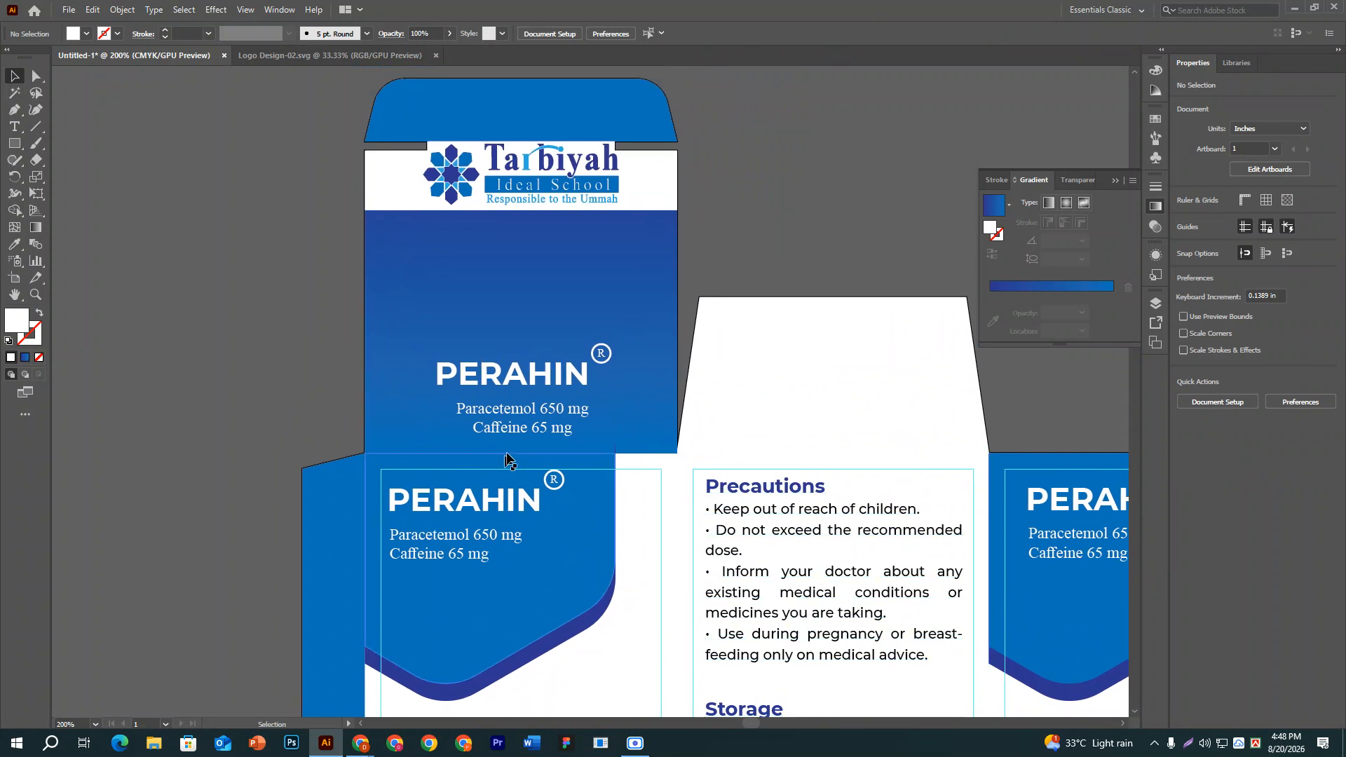
click(521, 384)
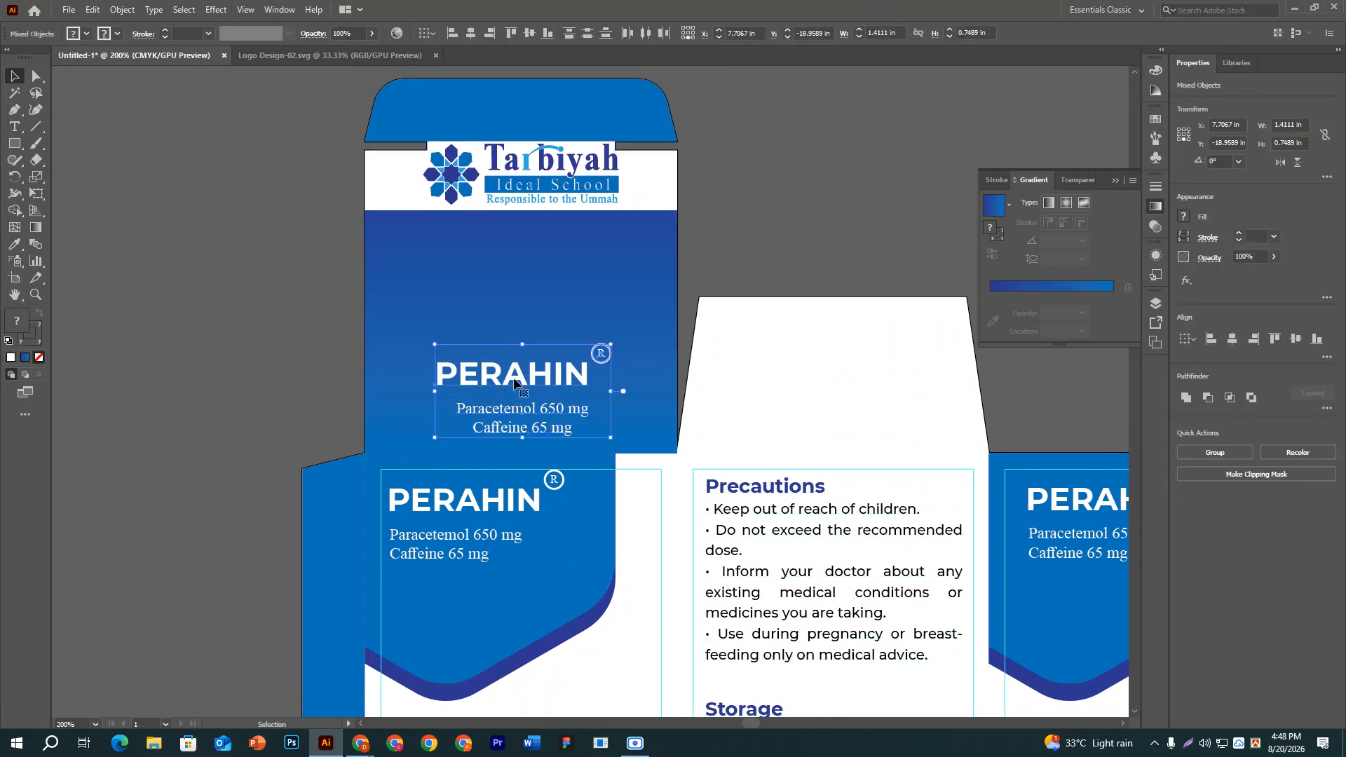
shift+click(400, 311)
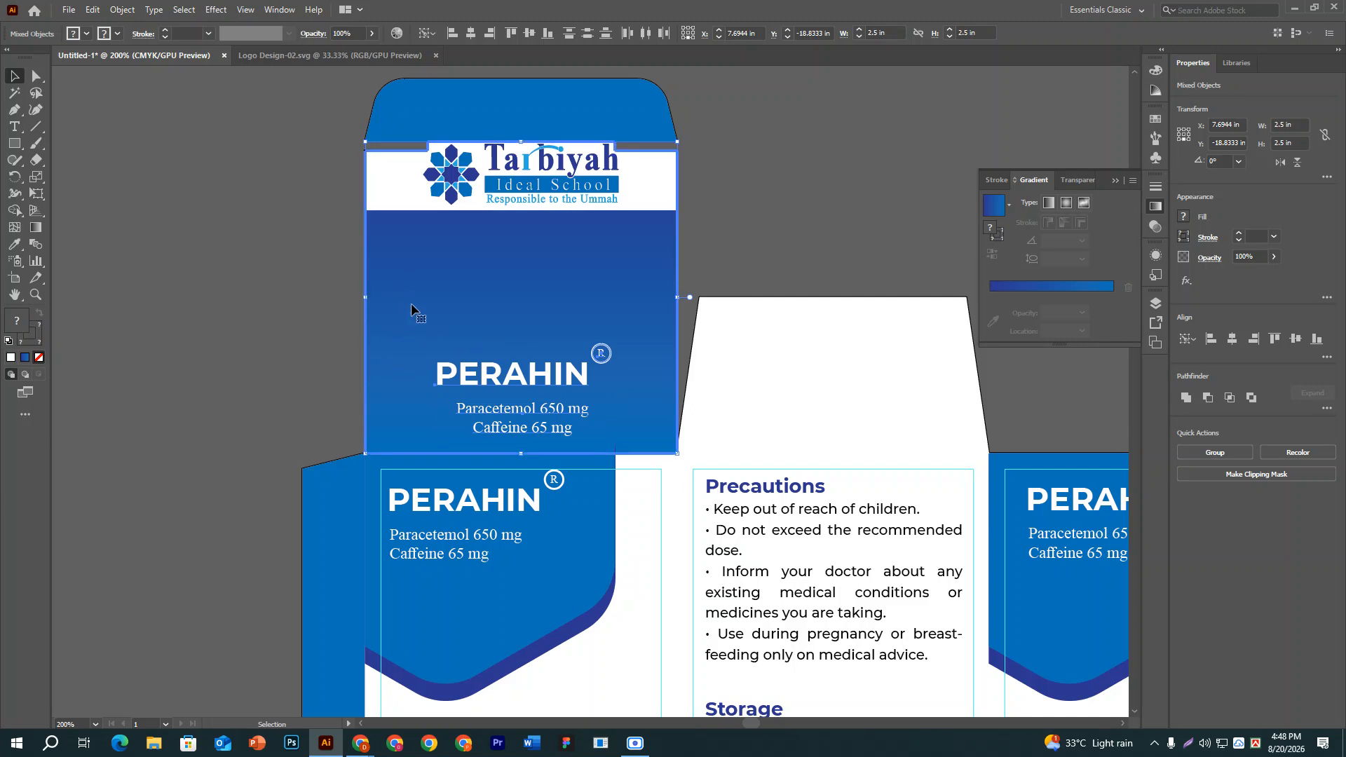
click(1232, 339)
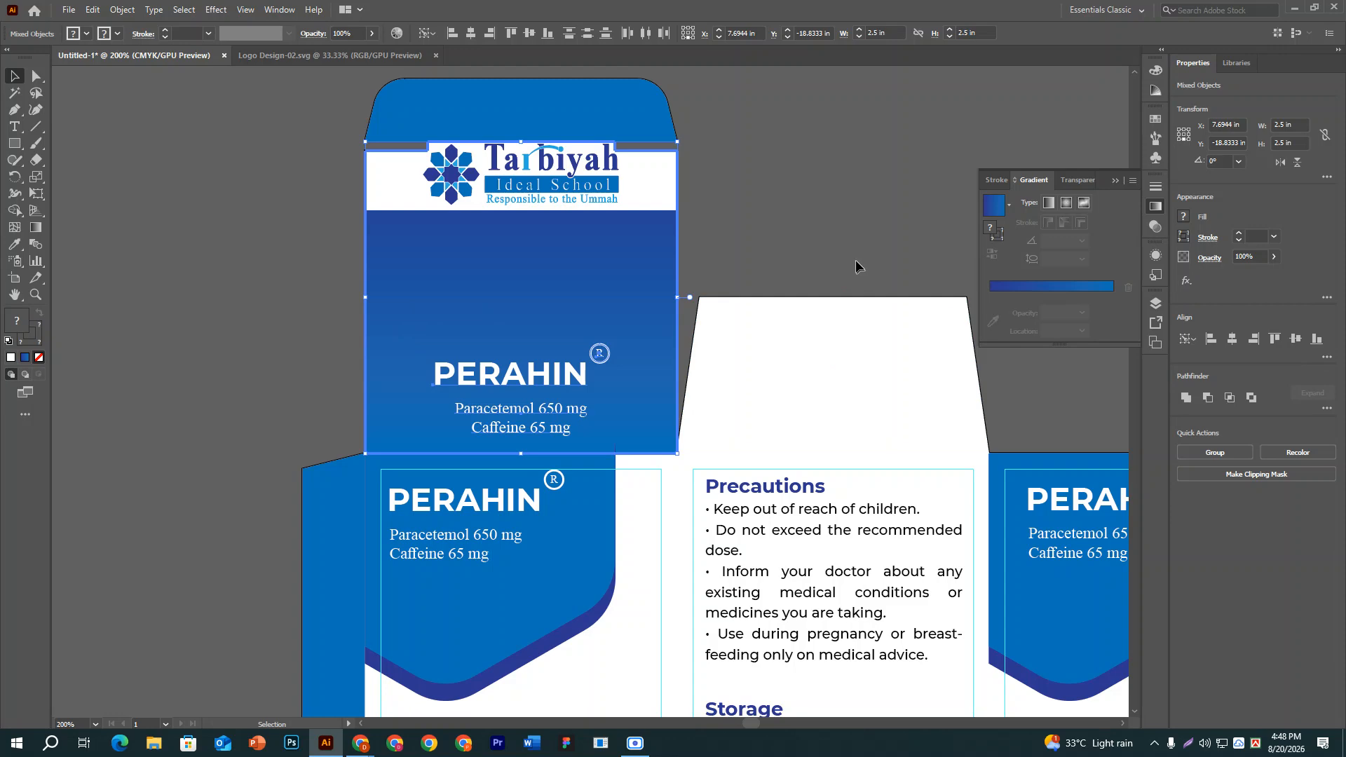
click(844, 238)
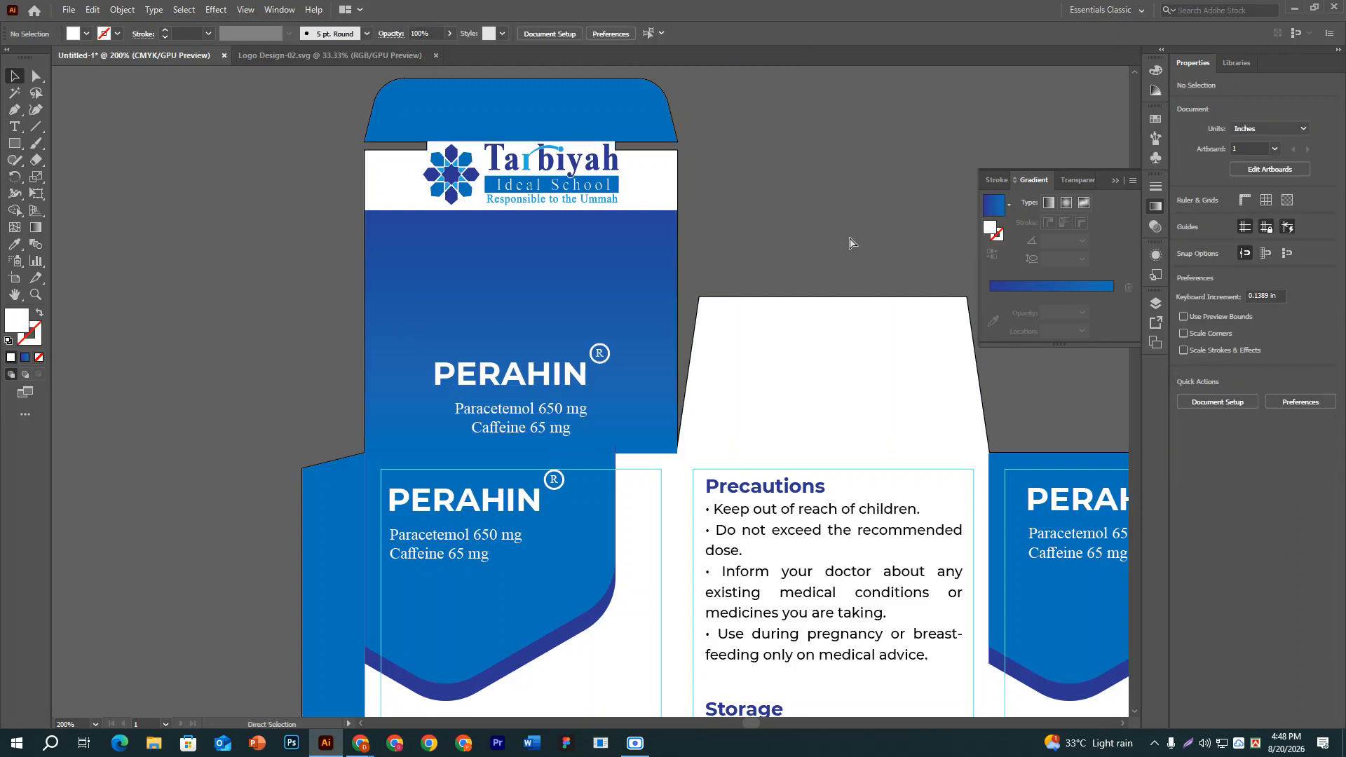
Center the Precautions and Storage text block horizontally on its side panel, using the panel as the alignment reference.
key(ctrl+minus)
key(ctrl+minus)
key(ctrl+minus)
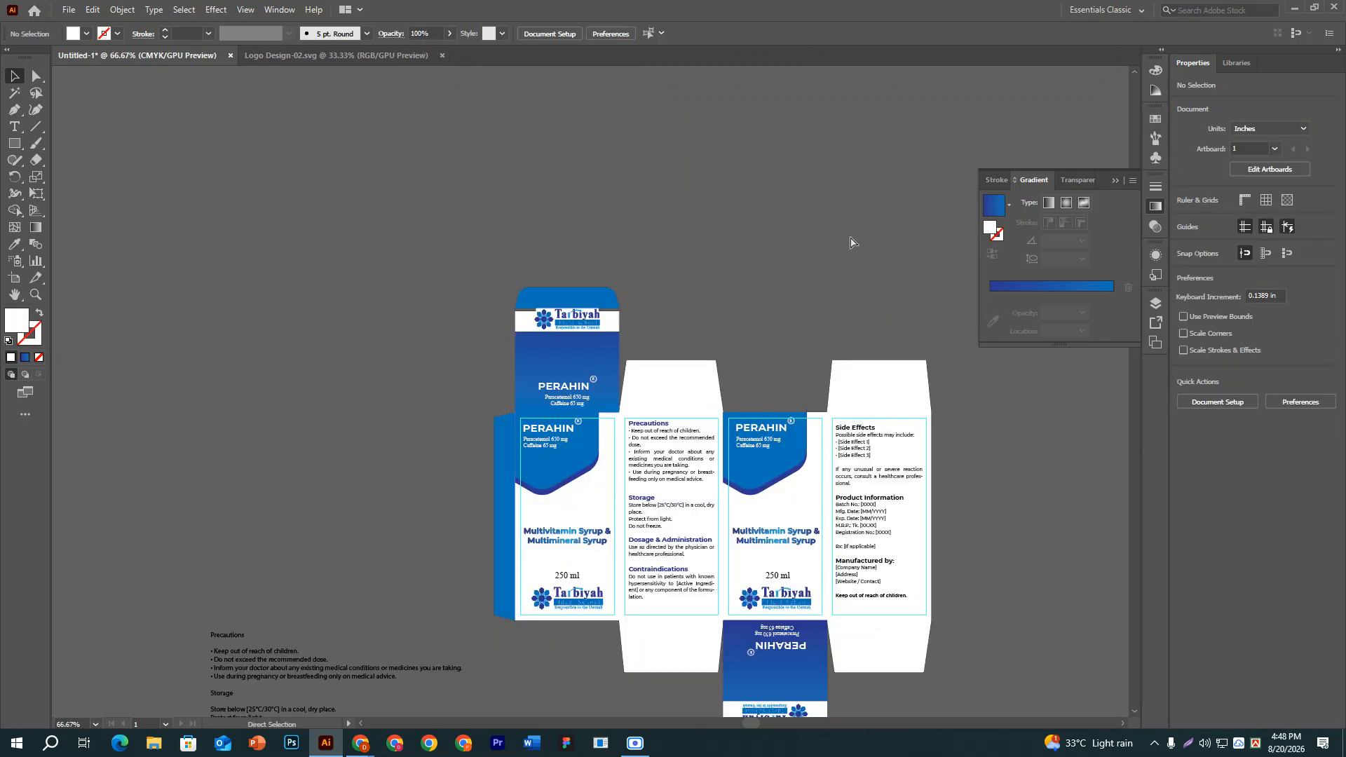
key(ctrl+plus)
key(ctrl+plus)
drag(695, 220, 674, 130)
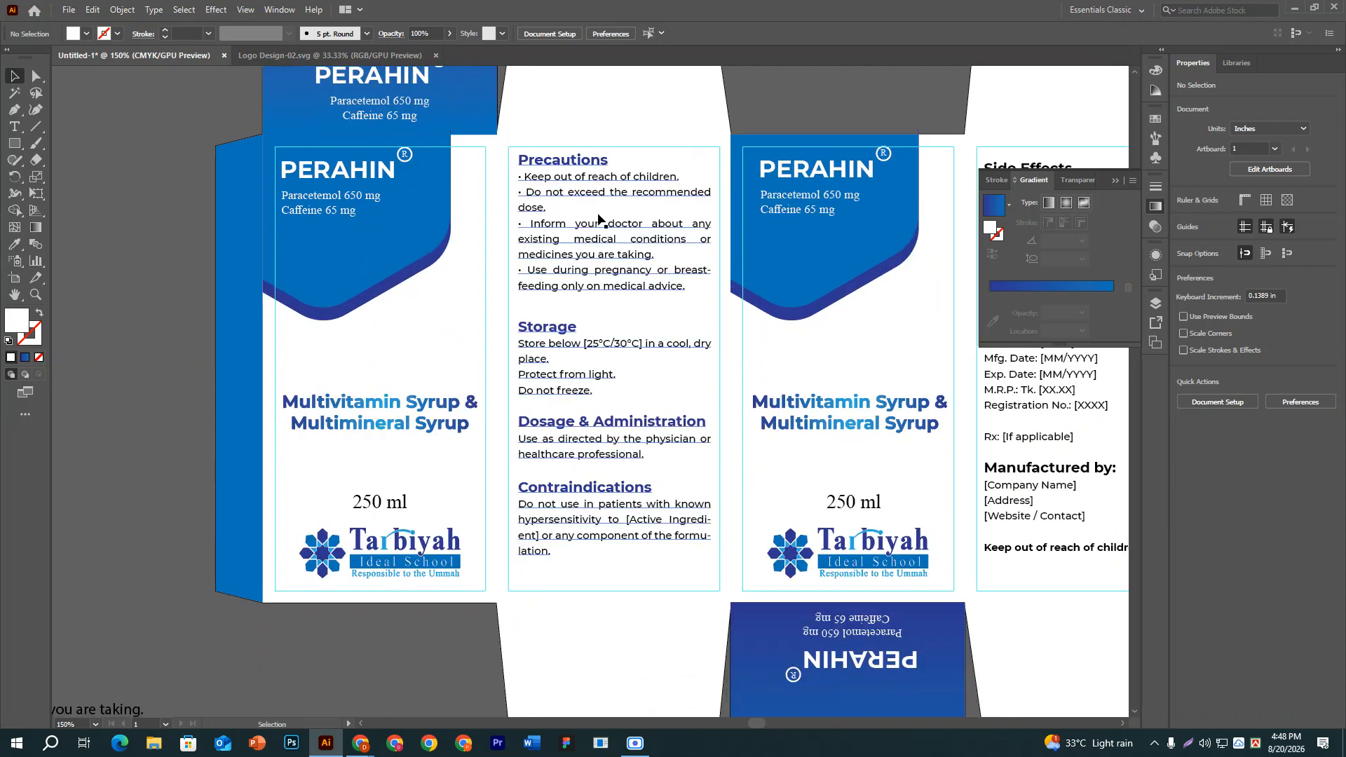
click(597, 224)
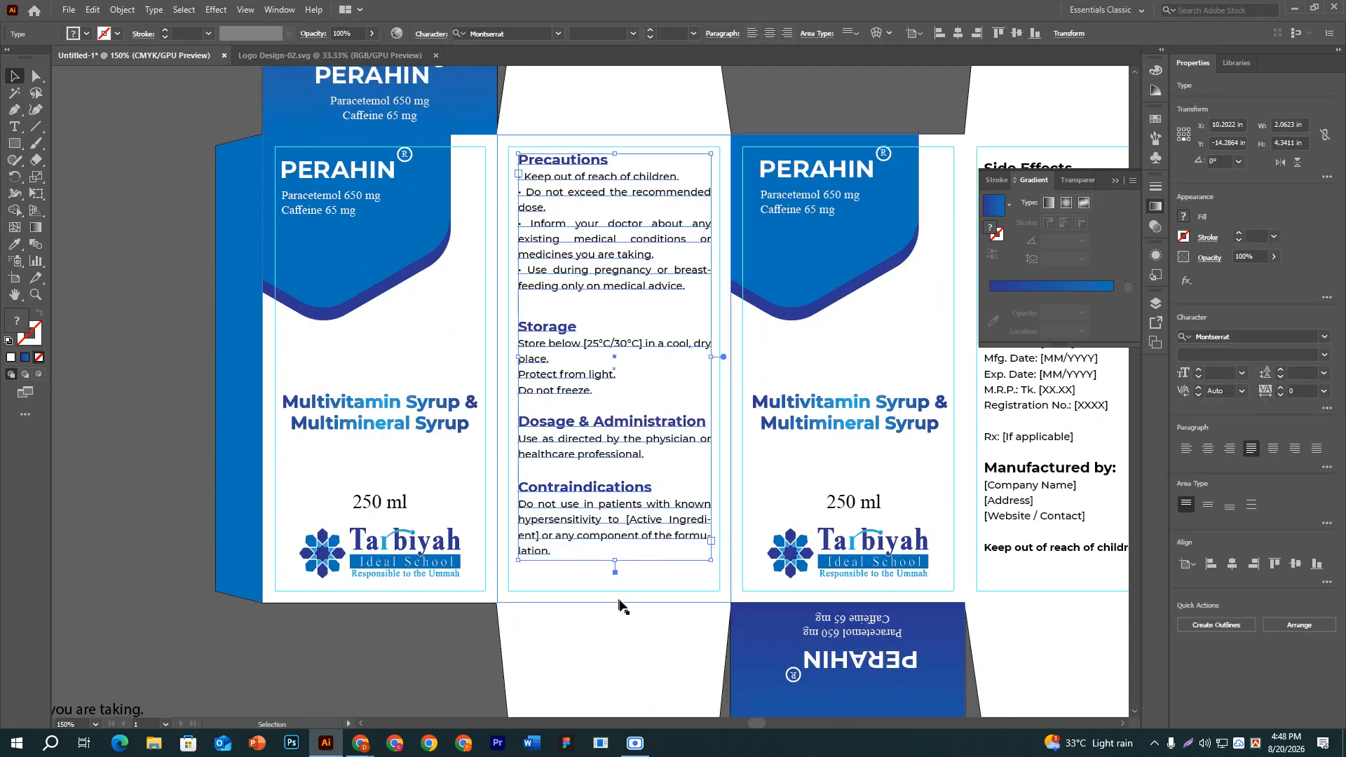
shift+click(642, 586)
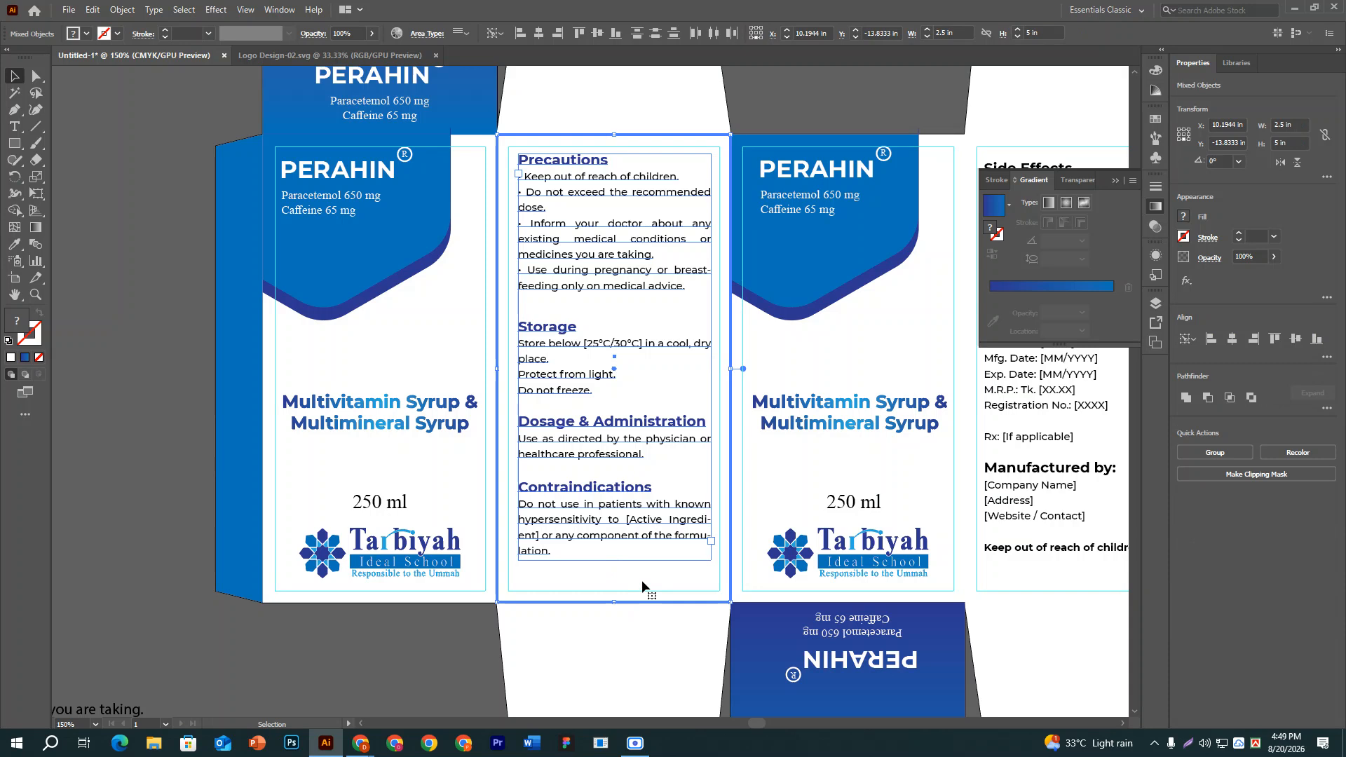
click(1234, 343)
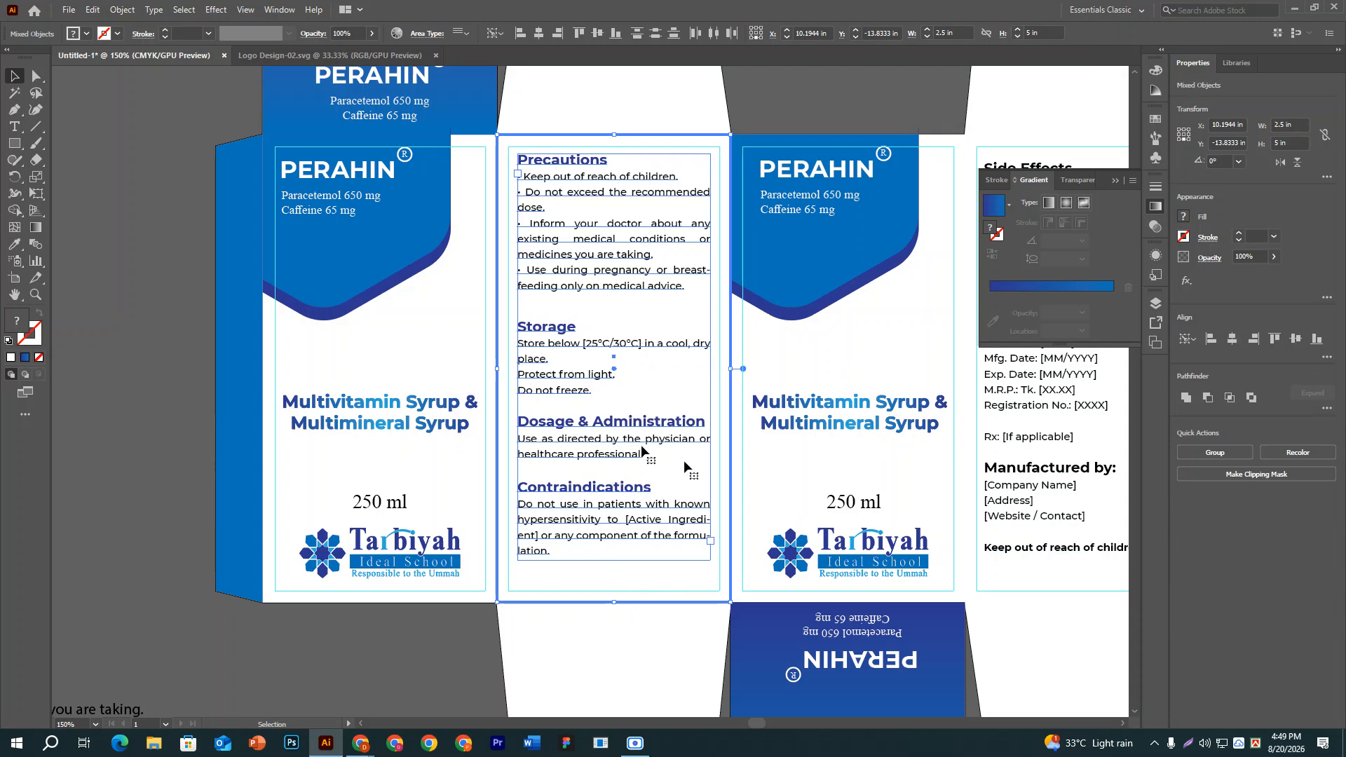
Center the back panel's Multivitamin Syrup heading, 250 ml text and logo horizontally, using the panel as the alignment reference.
drag(940, 541, 719, 426)
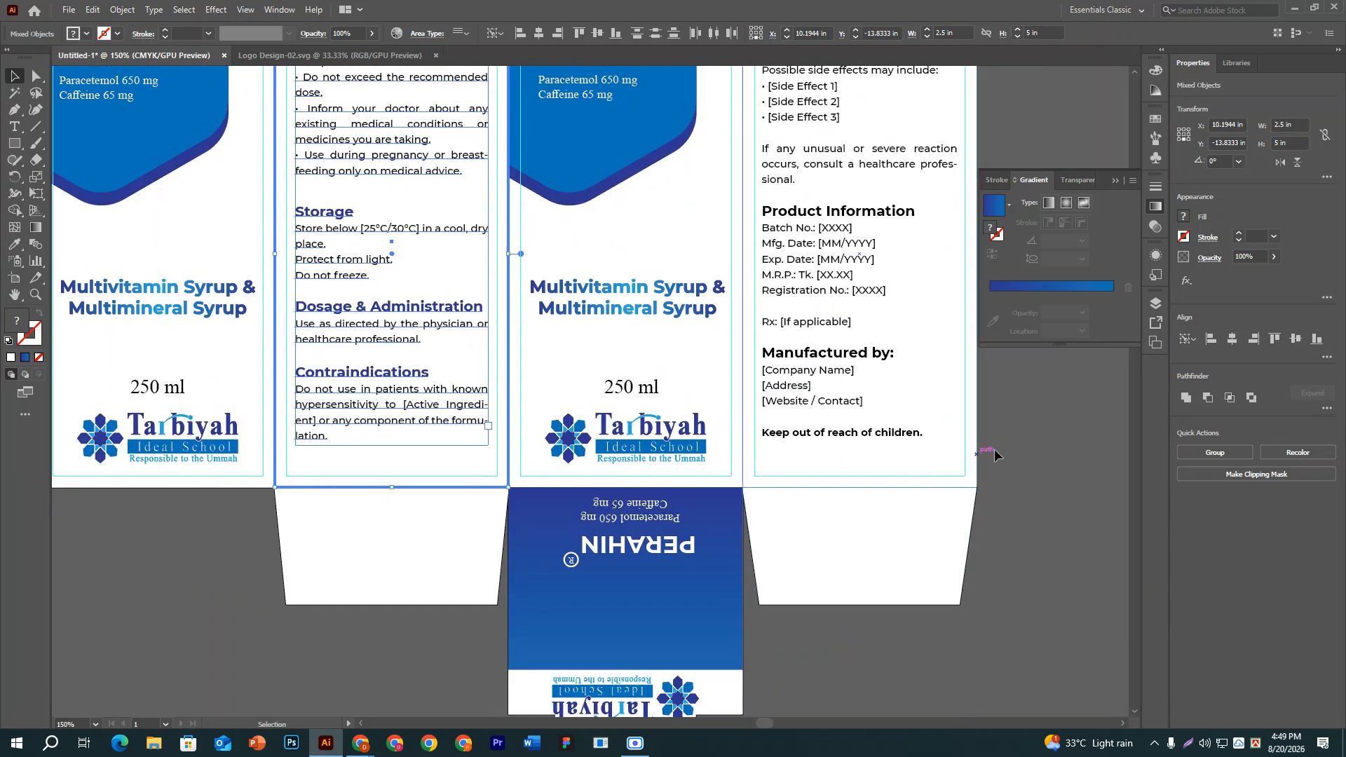
click(718, 426)
click(659, 432)
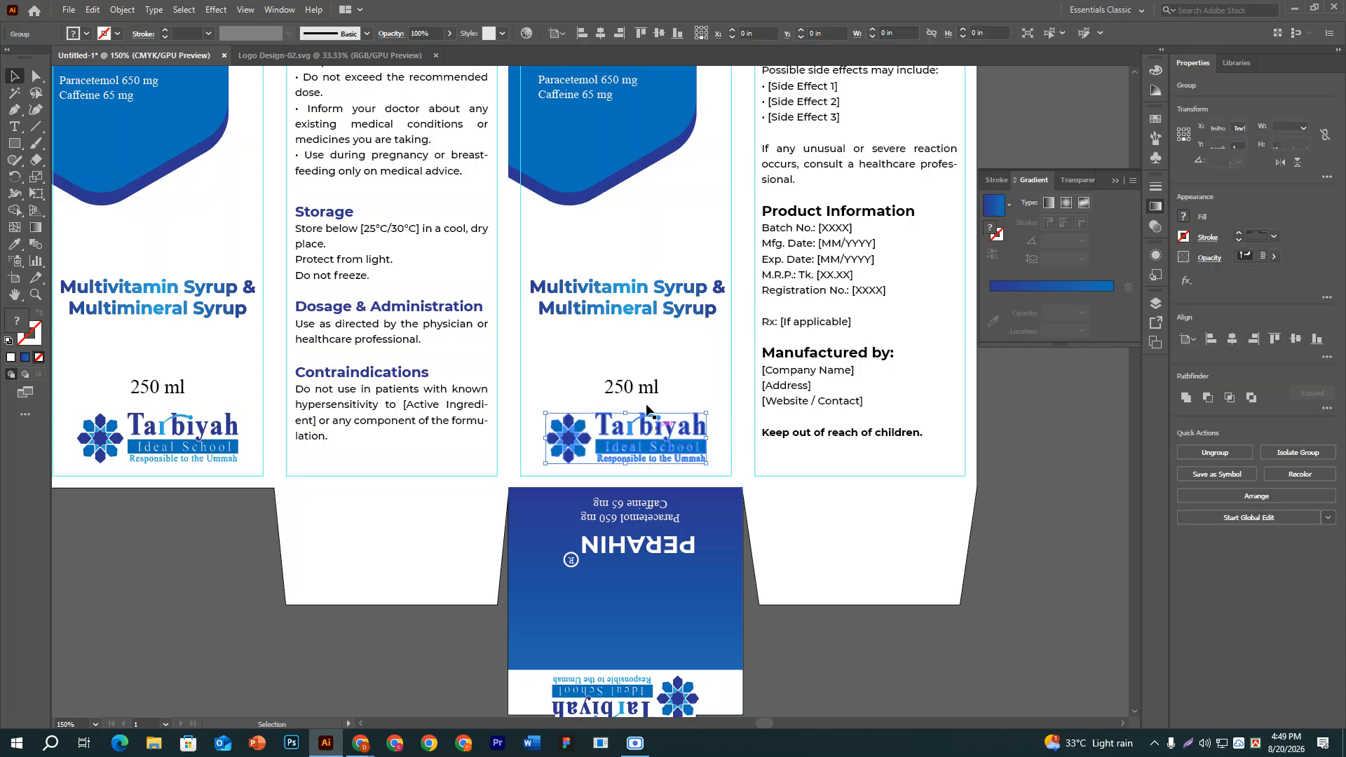
shift+click(644, 394)
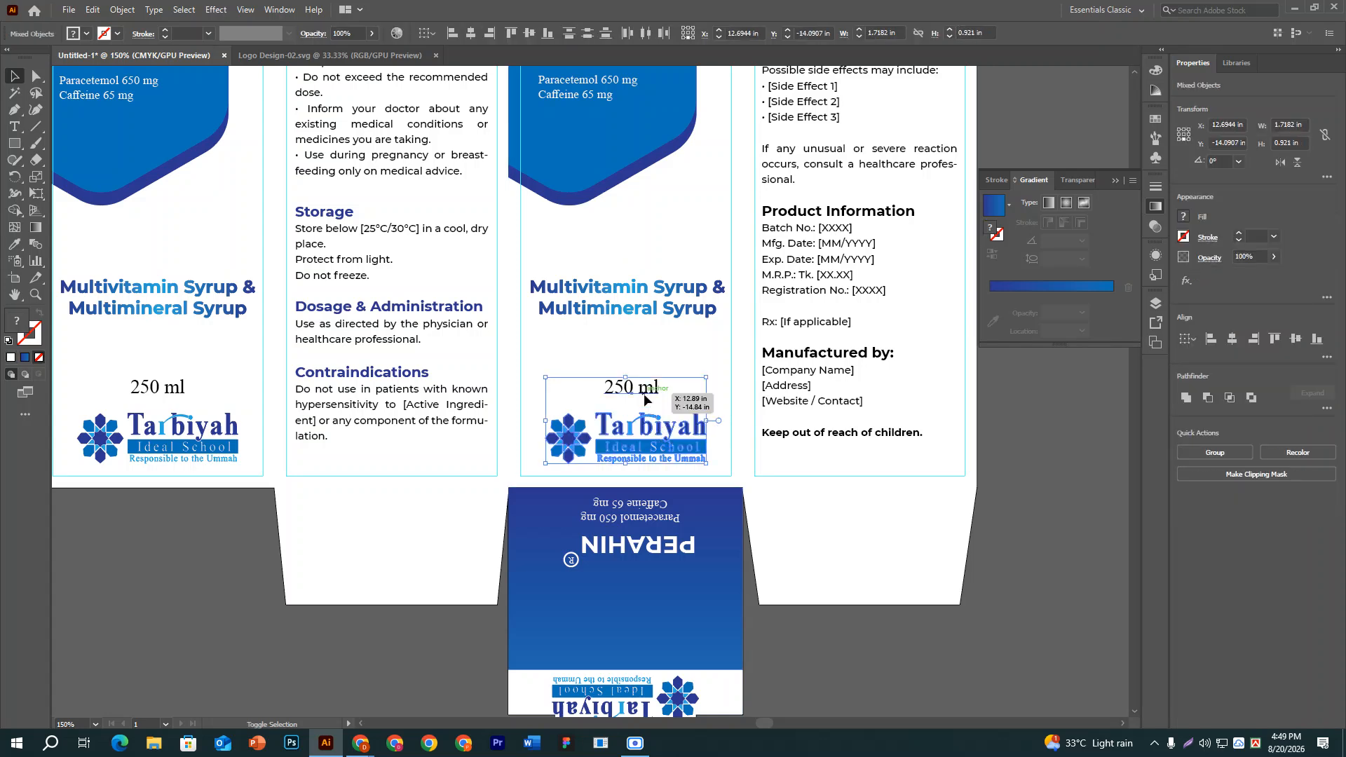
shift+click(612, 311)
scroll(612, 310, up, 1)
scroll(612, 314, up, 3)
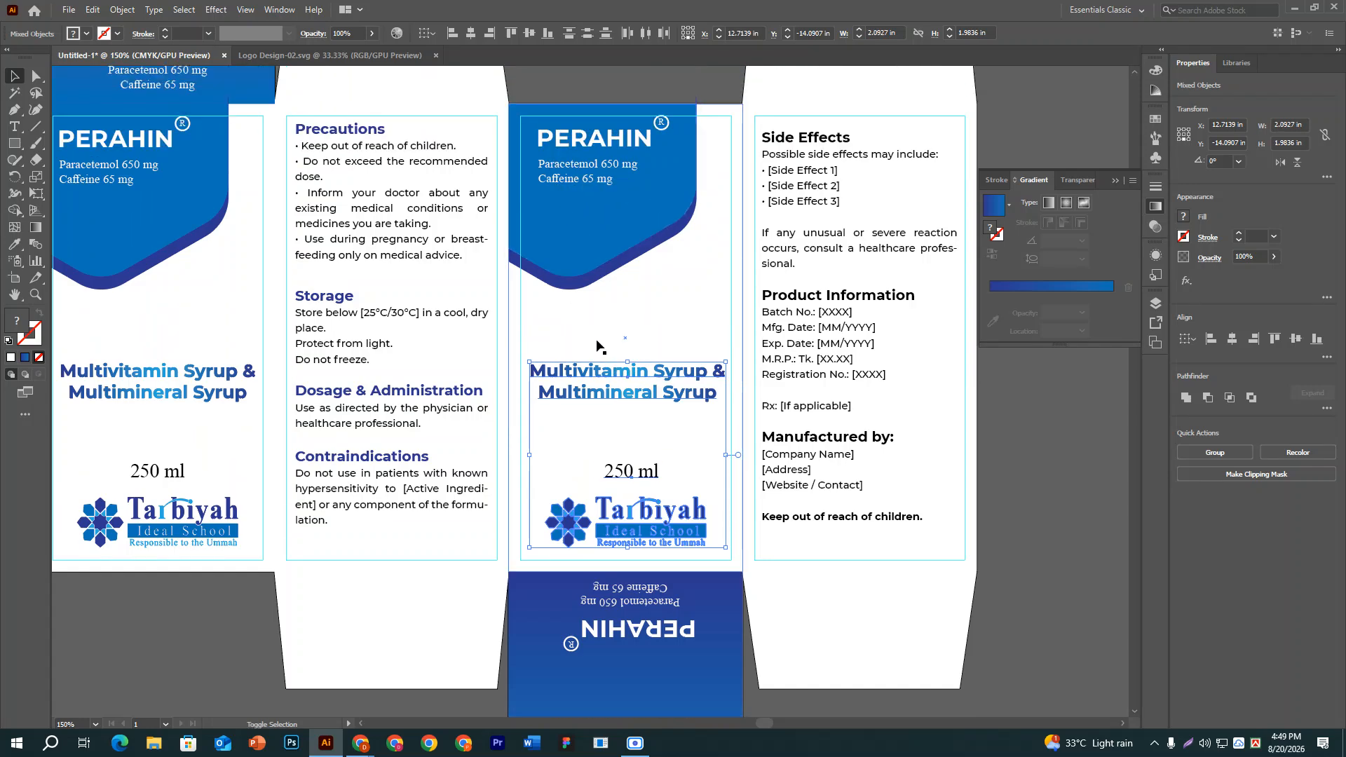
shift+click(714, 317)
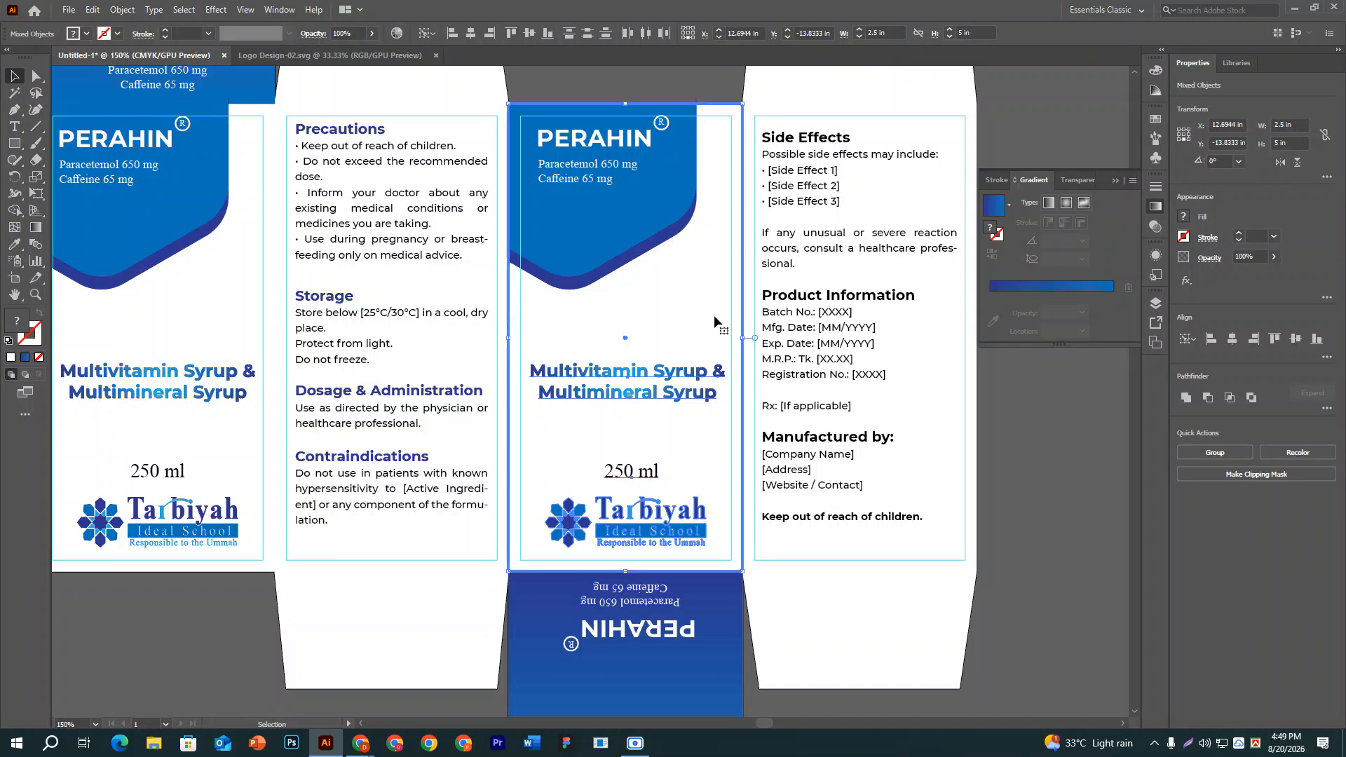
click(1232, 340)
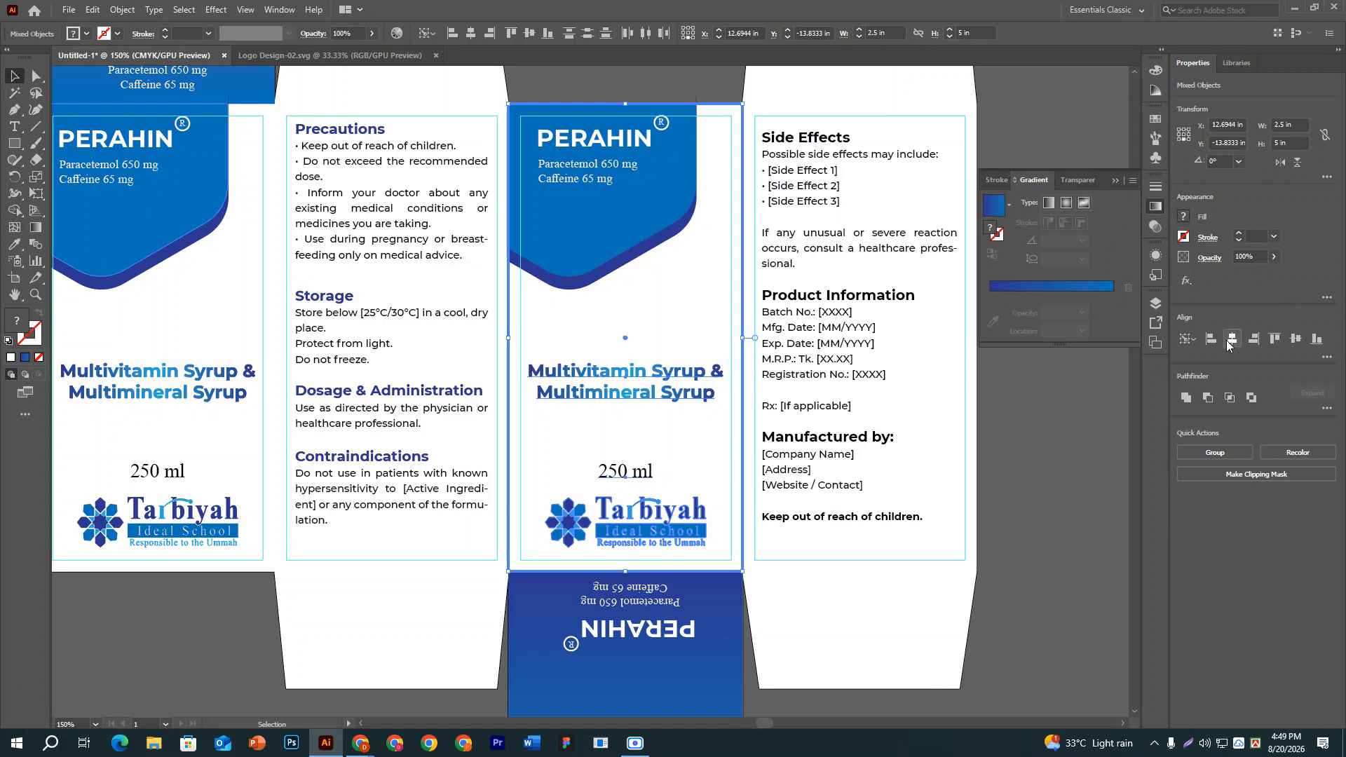
click(1010, 428)
Center the rotated PERAHIN title and dosage text horizontally on the lower gradient flap, using the flap as the alignment reference.
scroll(1010, 429, down, 2)
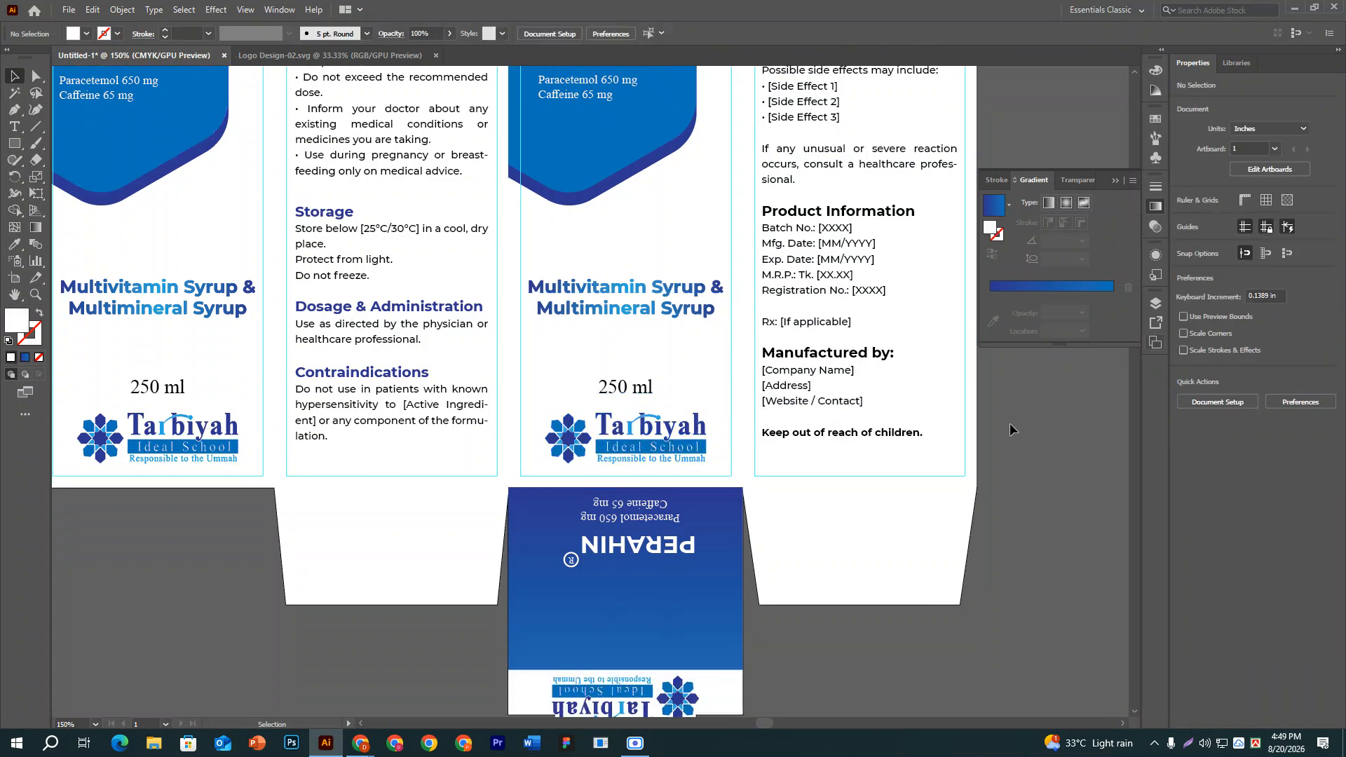
scroll(1010, 428, down, 1)
click(633, 479)
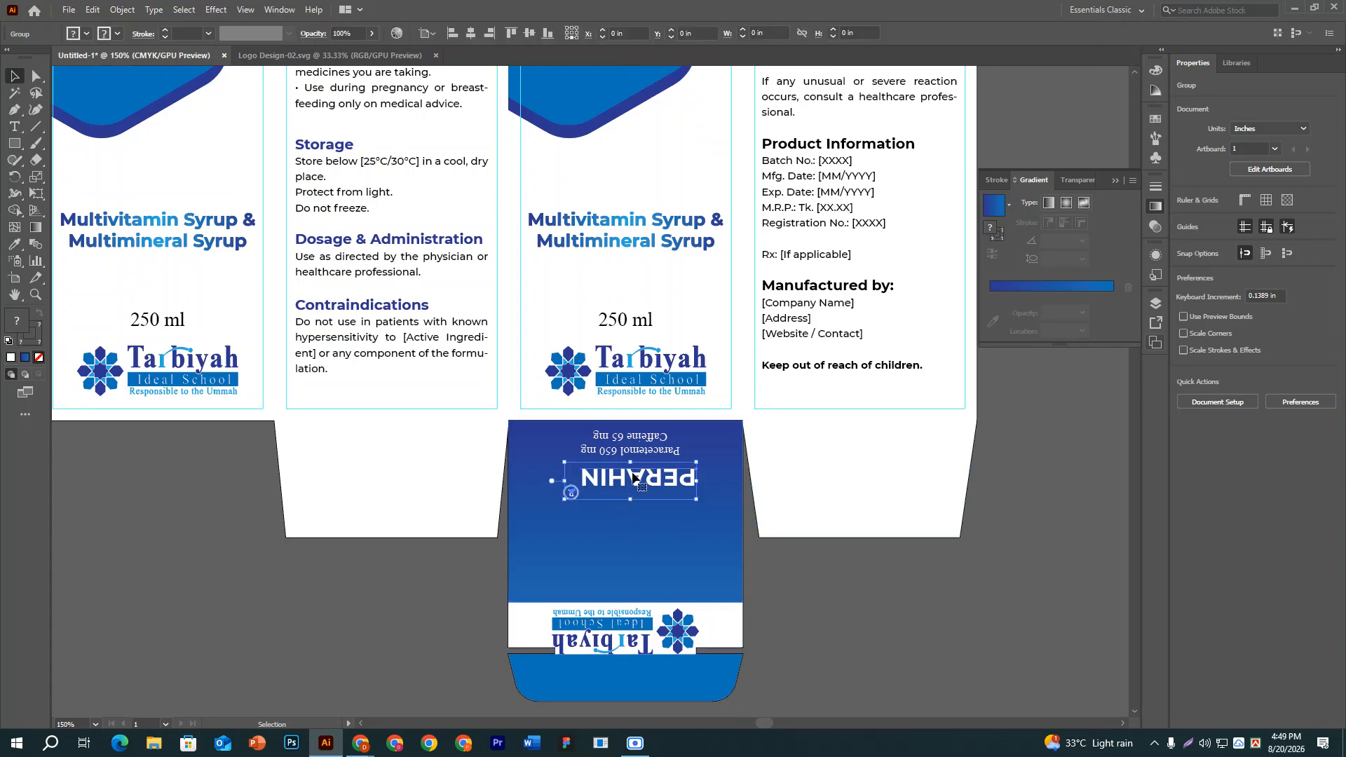
shift+click(637, 452)
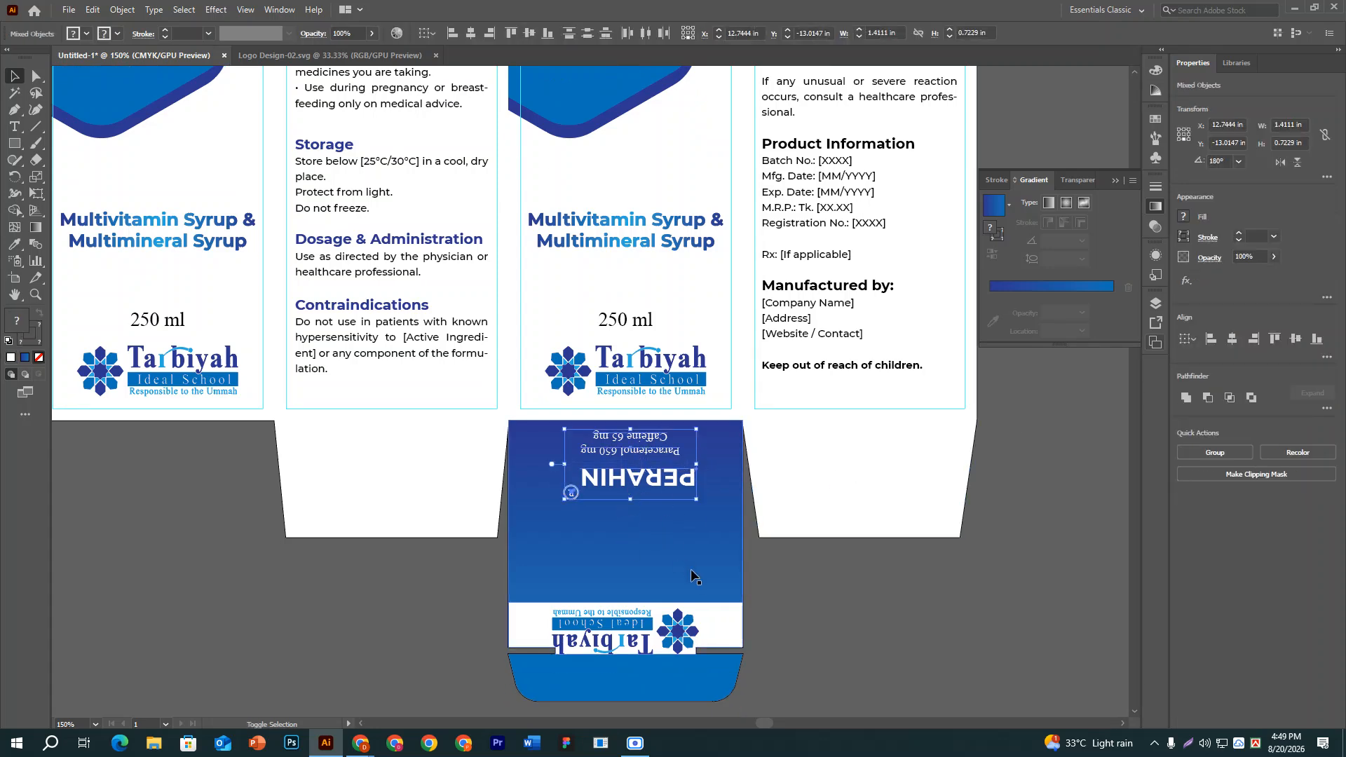
shift+click(691, 570)
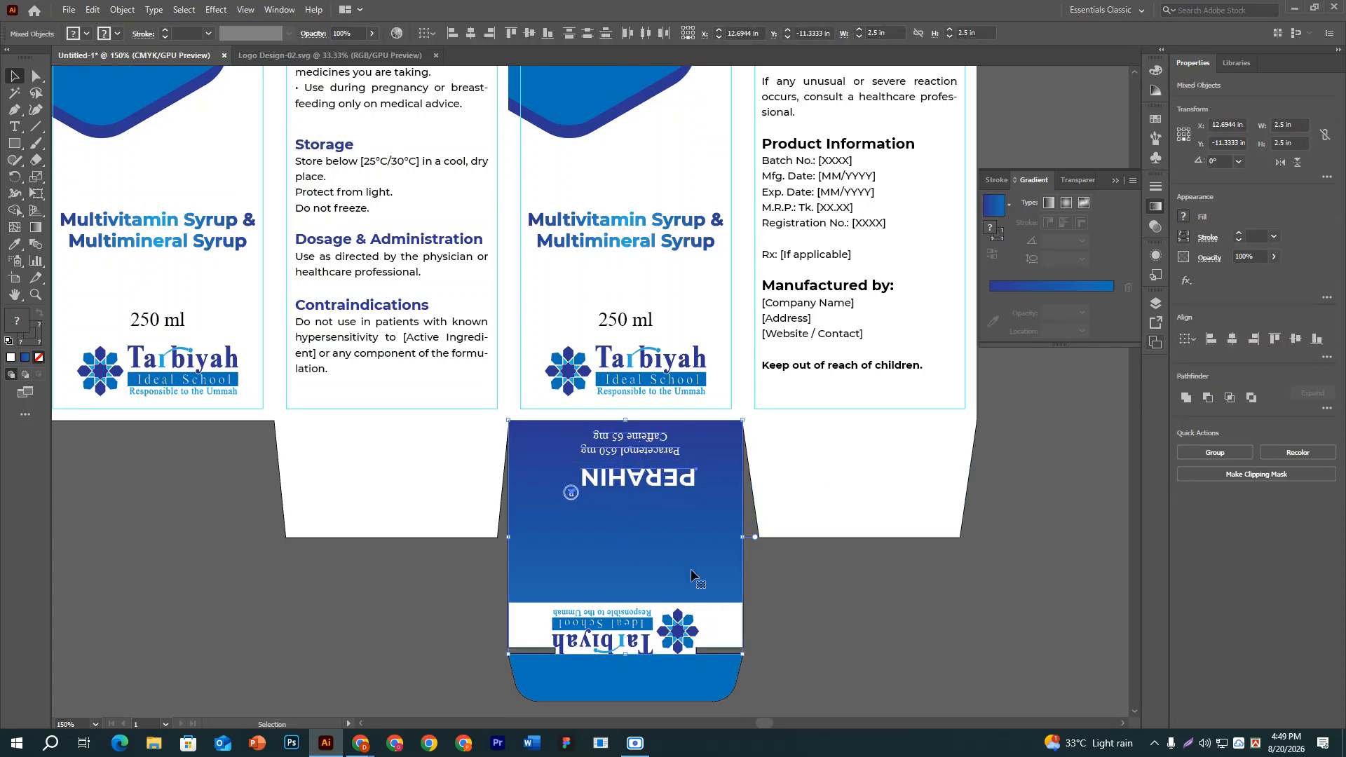
click(691, 569)
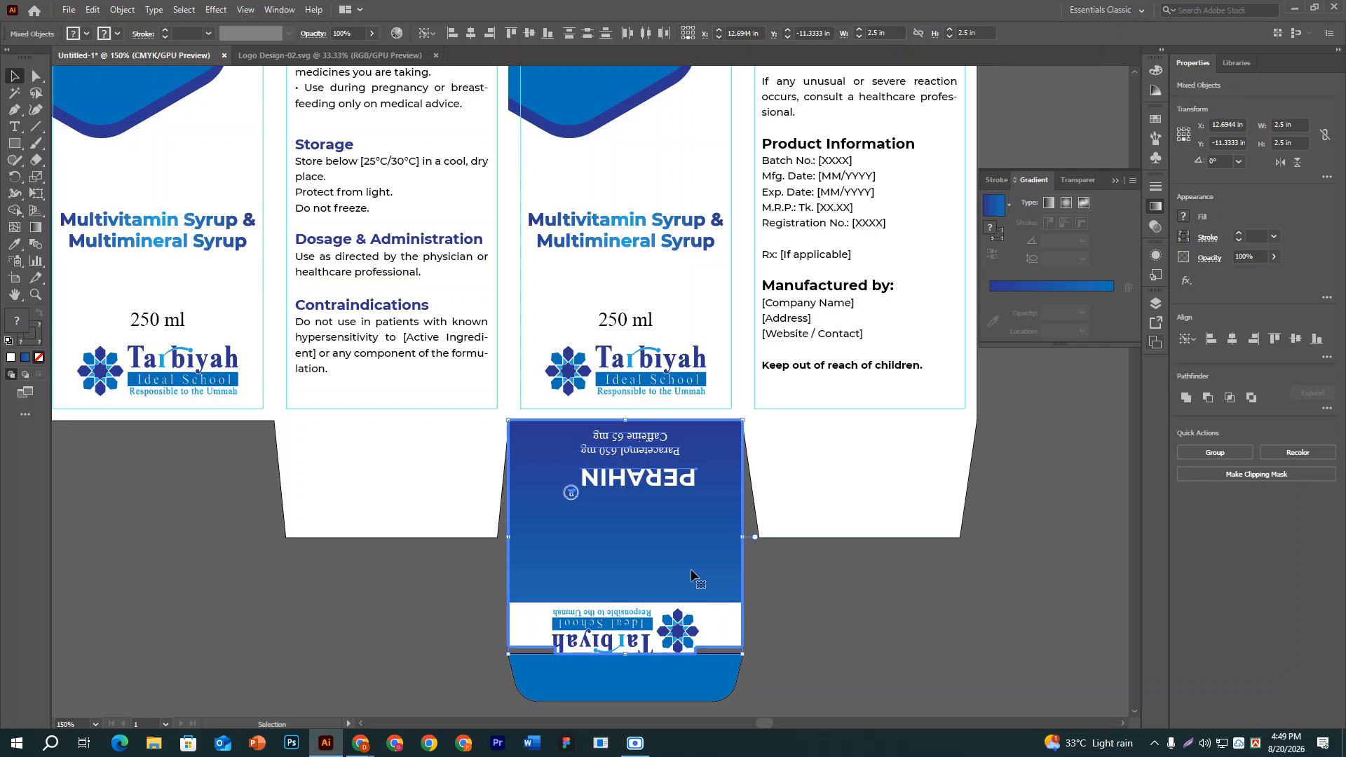
click(1236, 342)
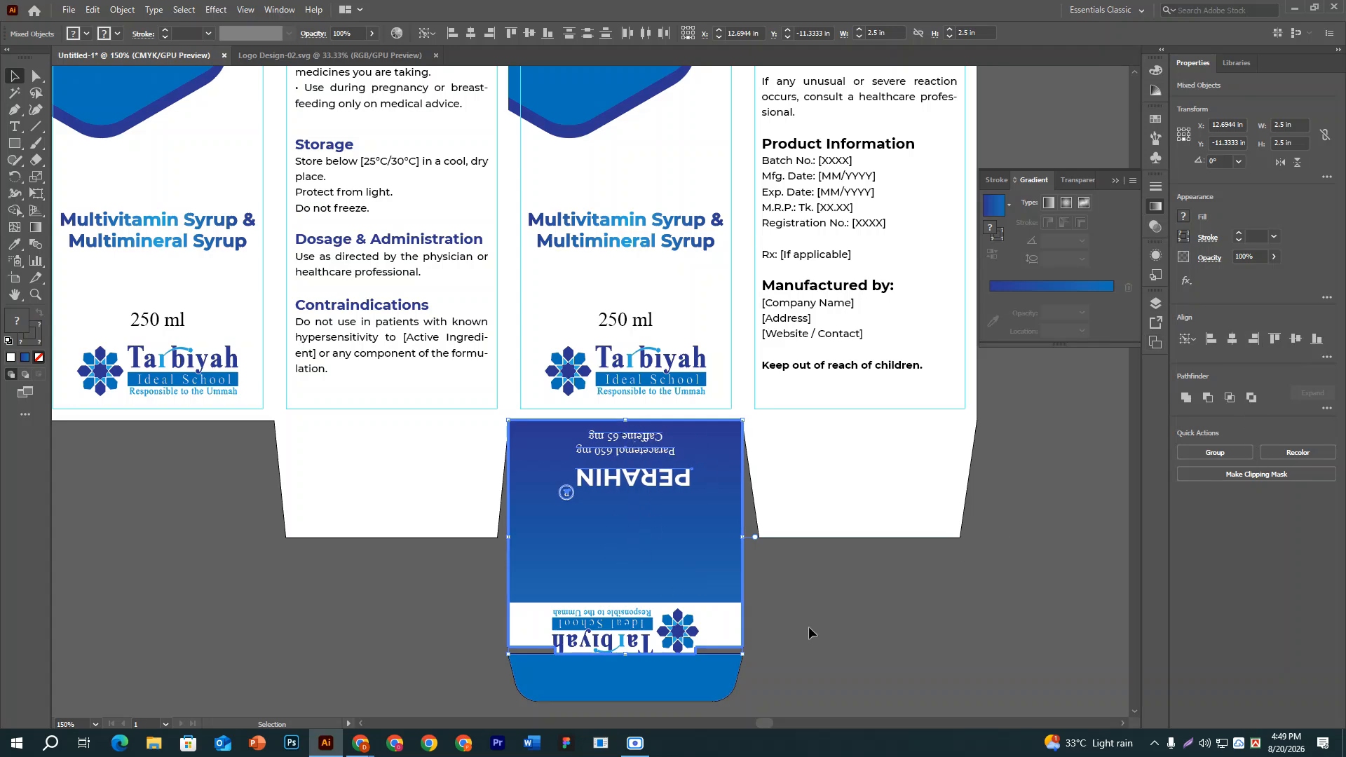
click(852, 628)
Move the lower flap's PERAHIN title and dosage text about 0.14 in down, away from the fold edge.
click(658, 476)
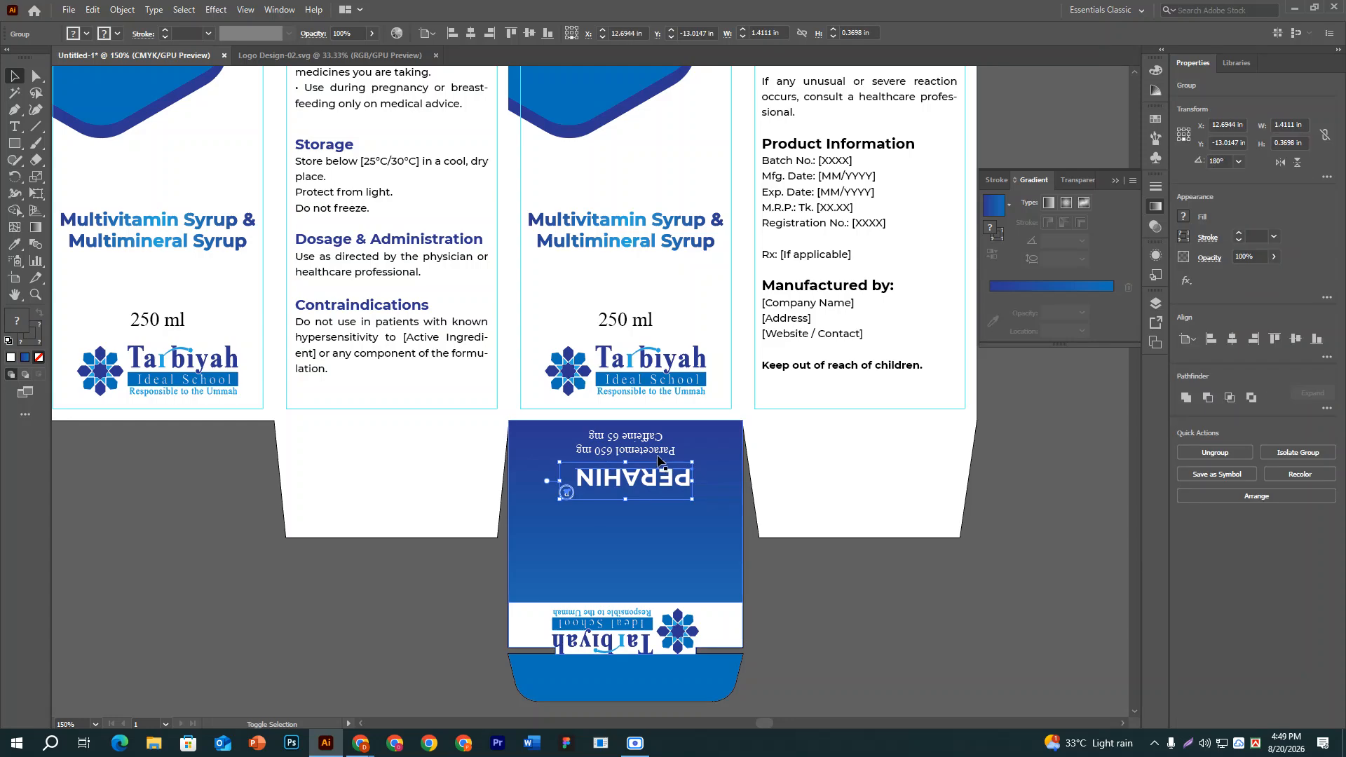
shift+click(665, 454)
key(shift+Down)
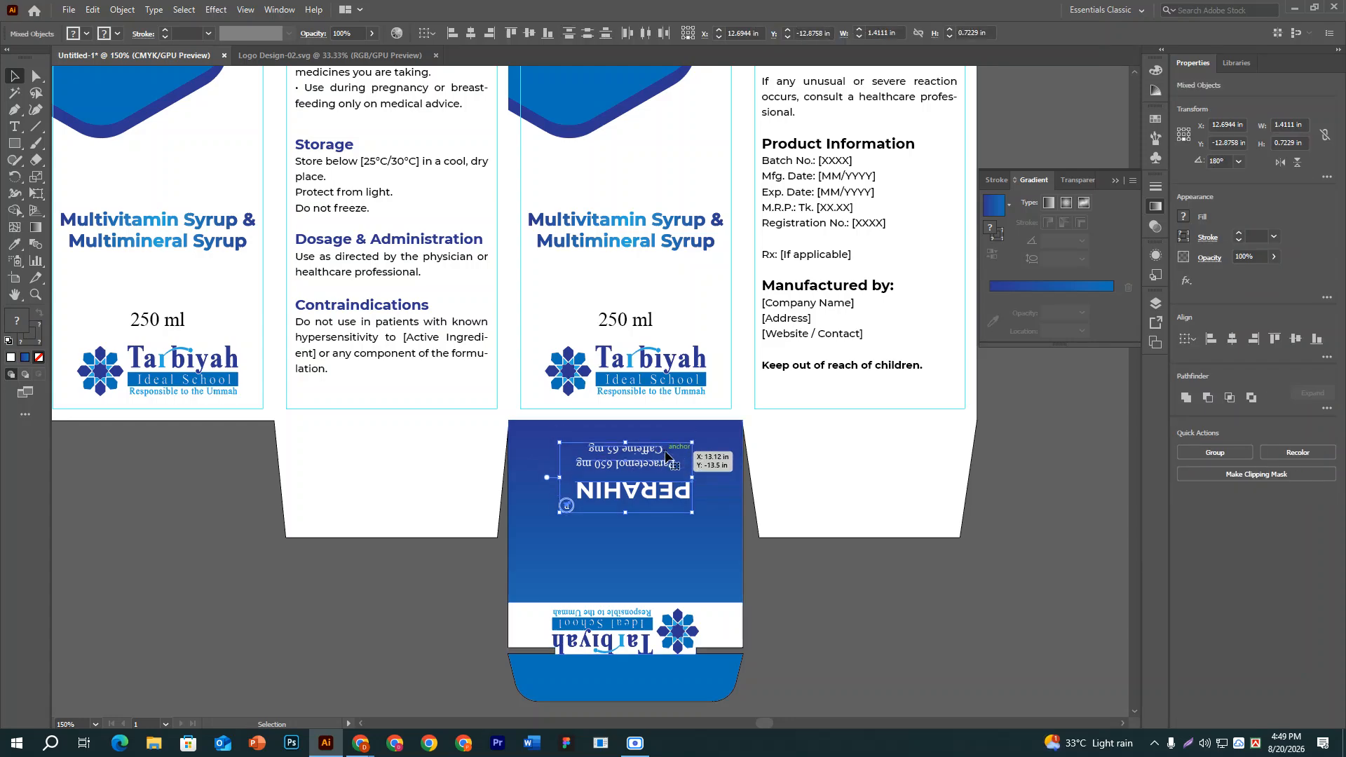
Move the upper flap's PERAHIN title and dosage text about 0.14 in up, away from the fold edge.
drag(479, 497, 769, 531)
drag(708, 356, 649, 670)
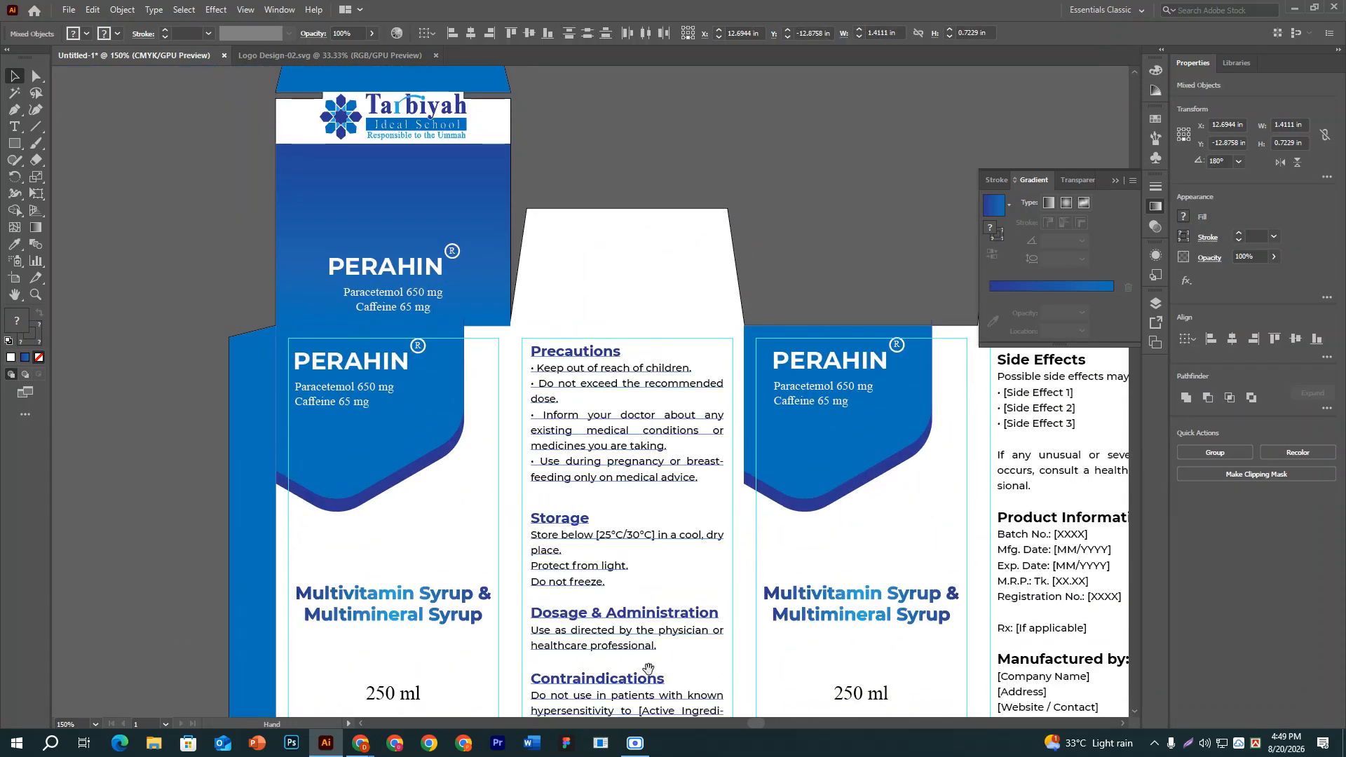
click(410, 309)
shift+click(405, 262)
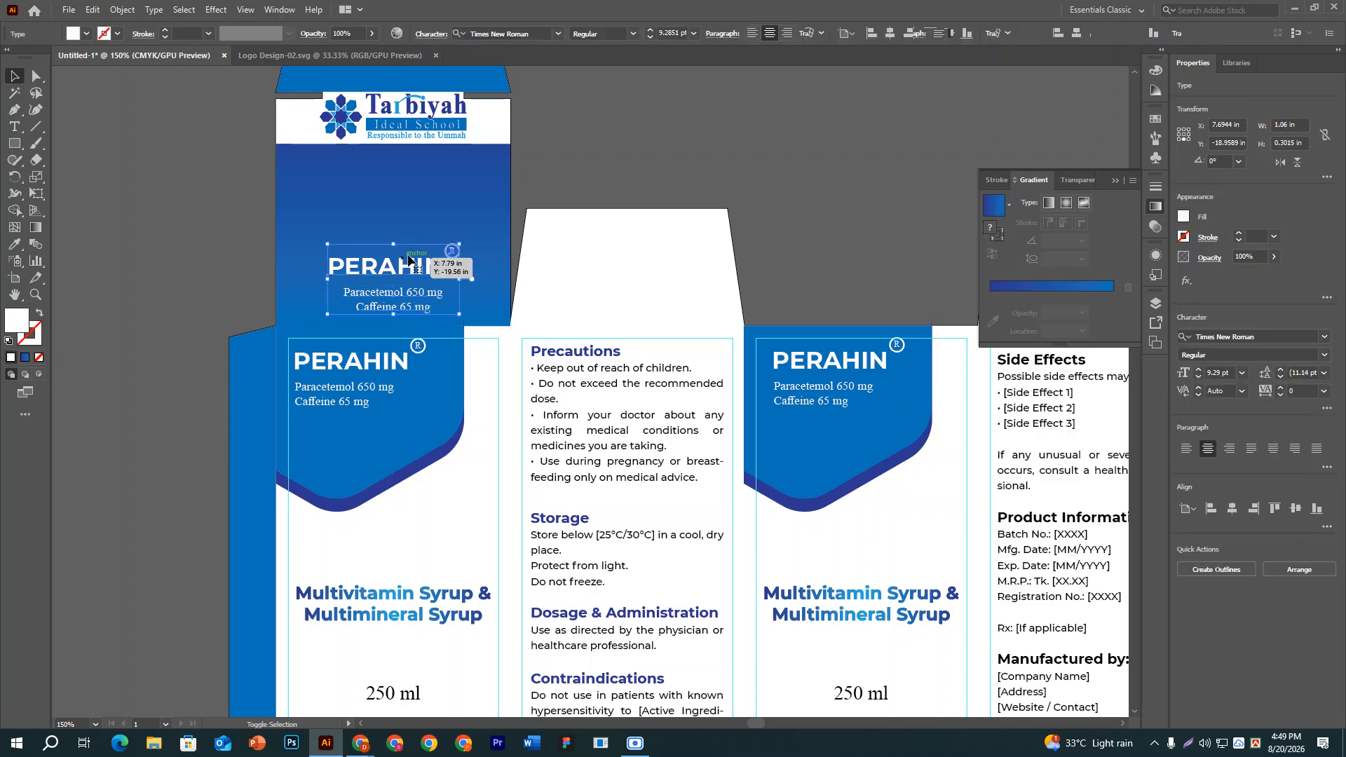
key(shift+Up)
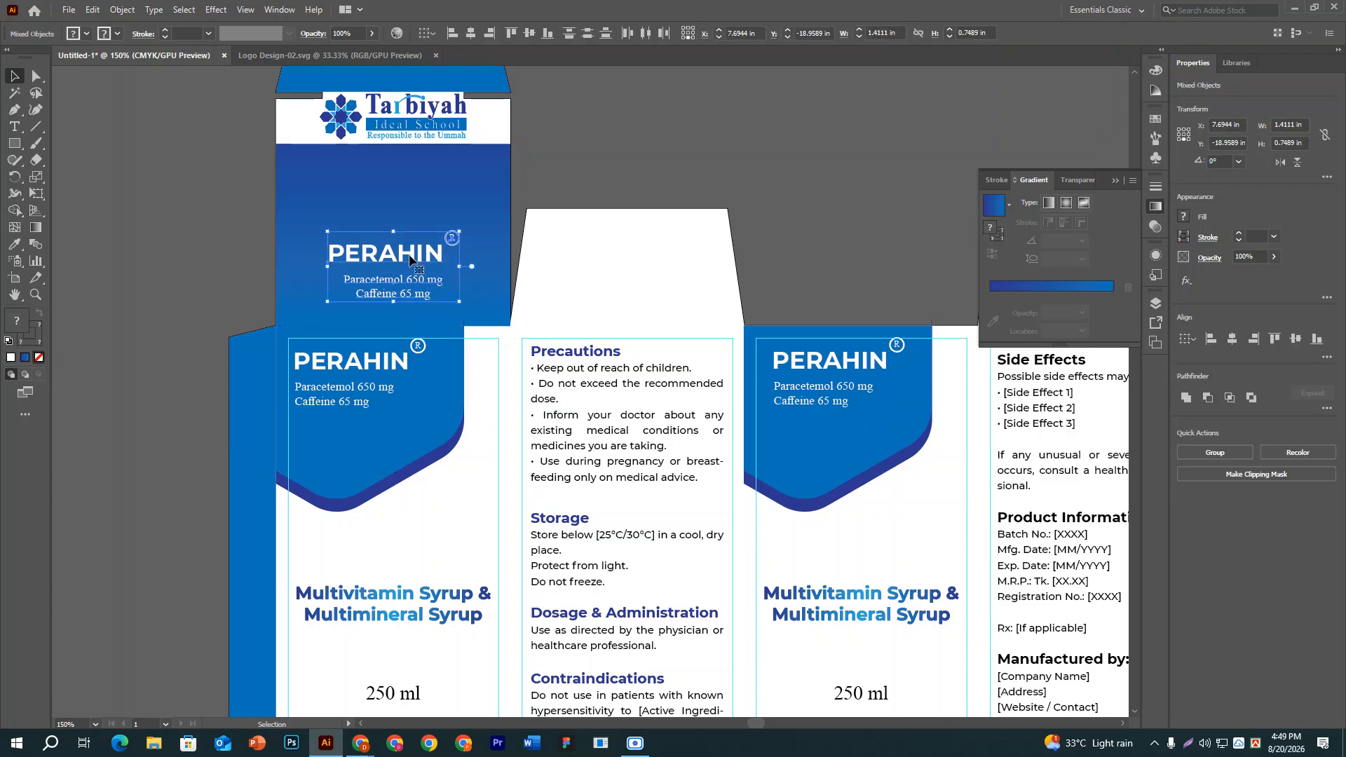
click(854, 150)
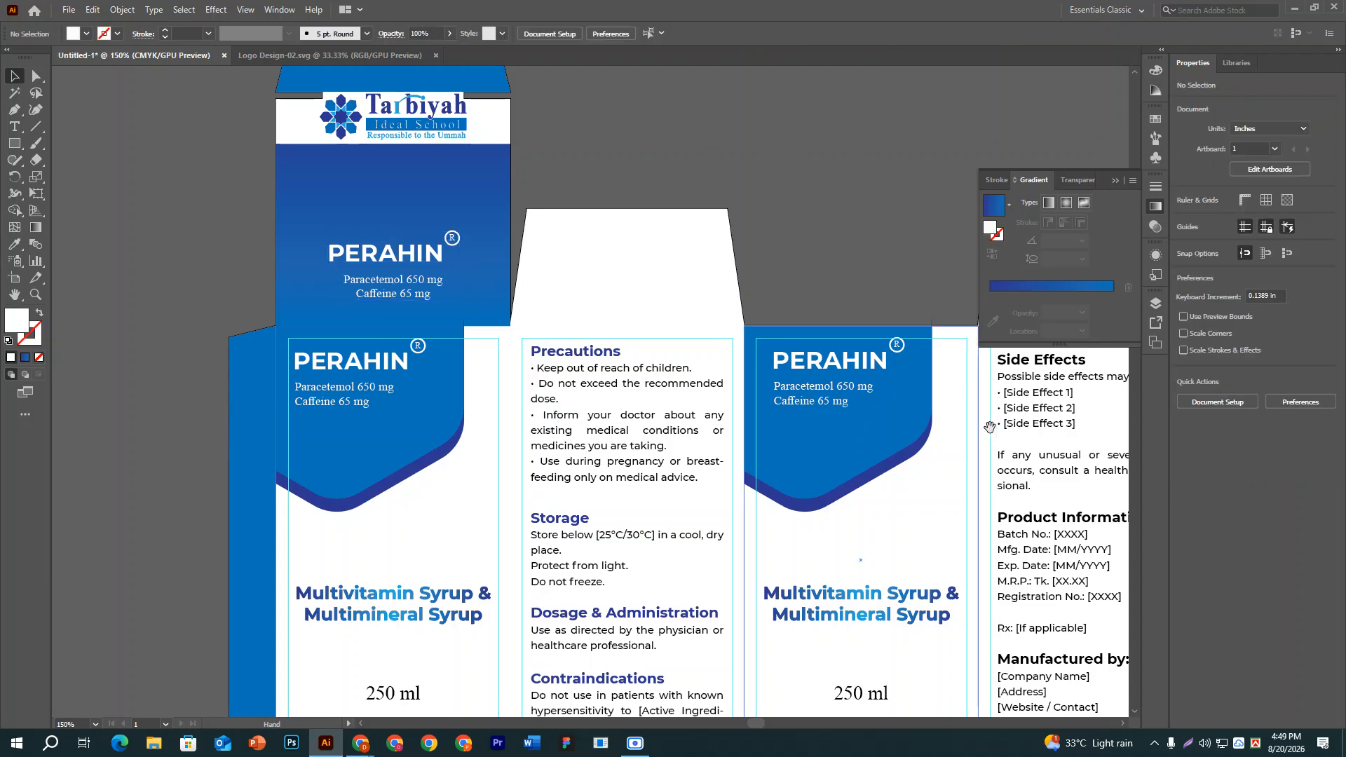
Center the Side Effects and Product Information text block horizontally on its side panel, using the panel as the alignment reference.
drag(971, 431, 580, 280)
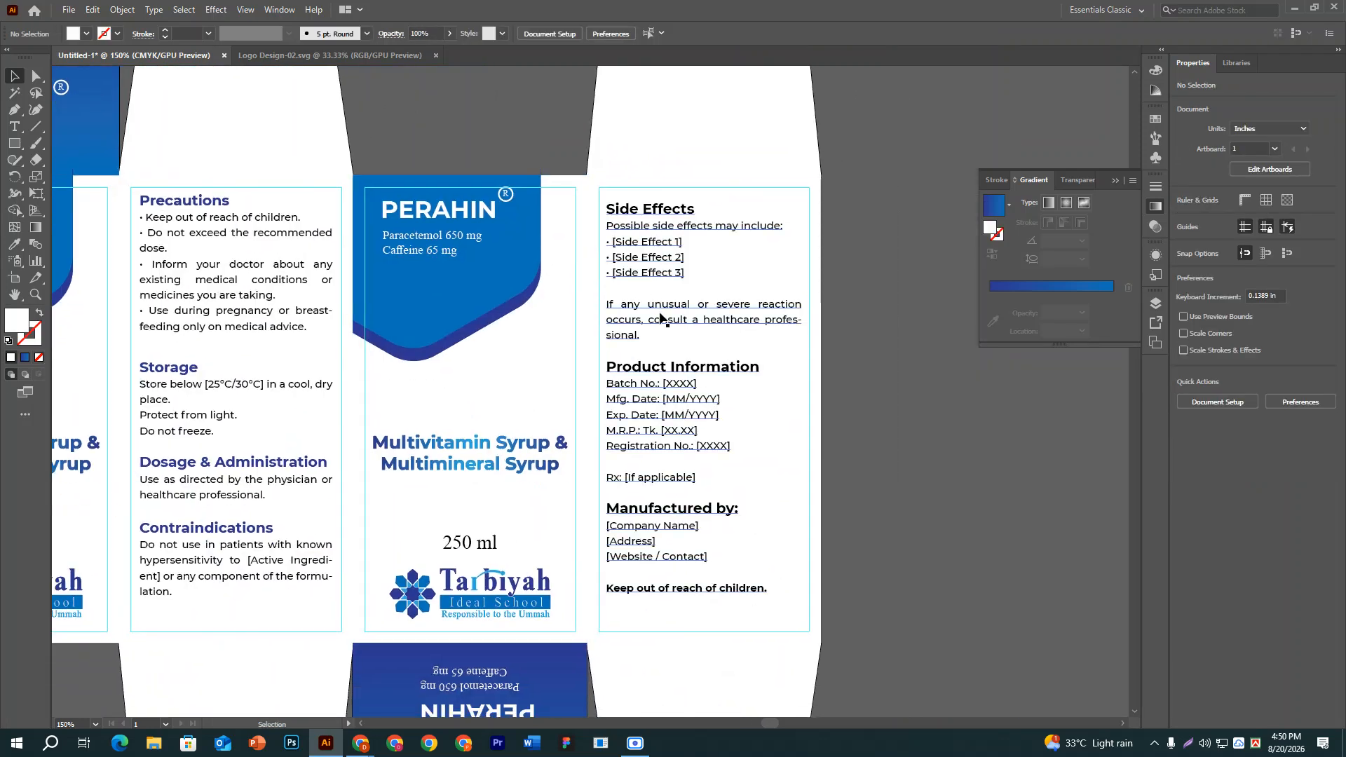
click(652, 267)
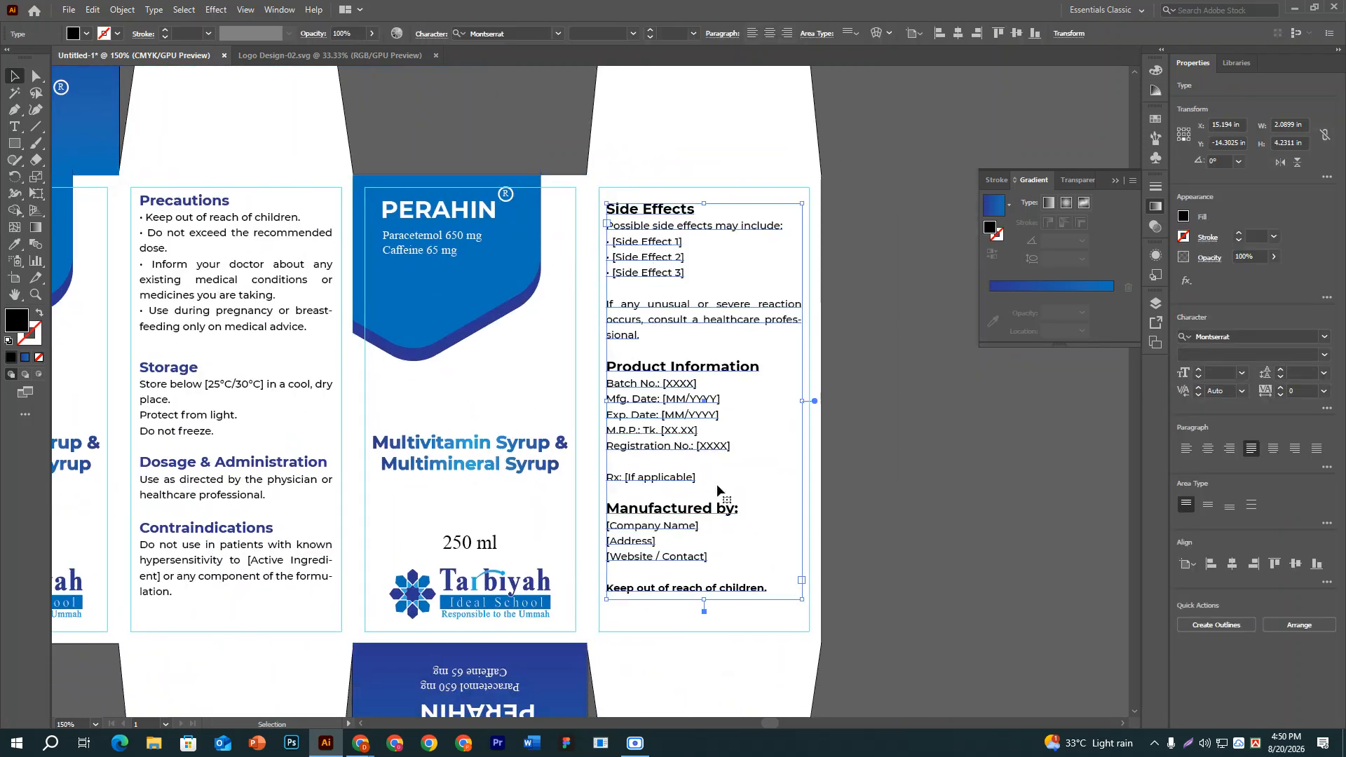
shift+click(767, 629)
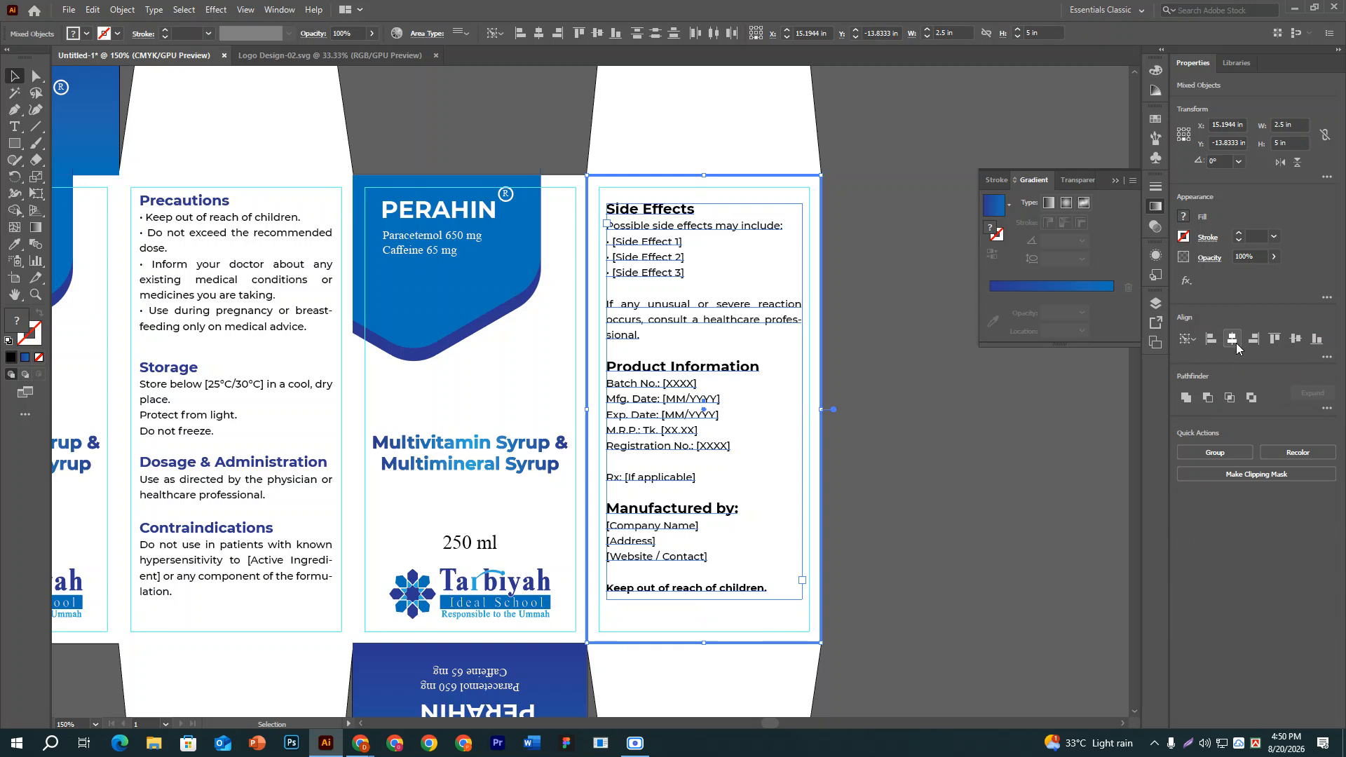
click(927, 391)
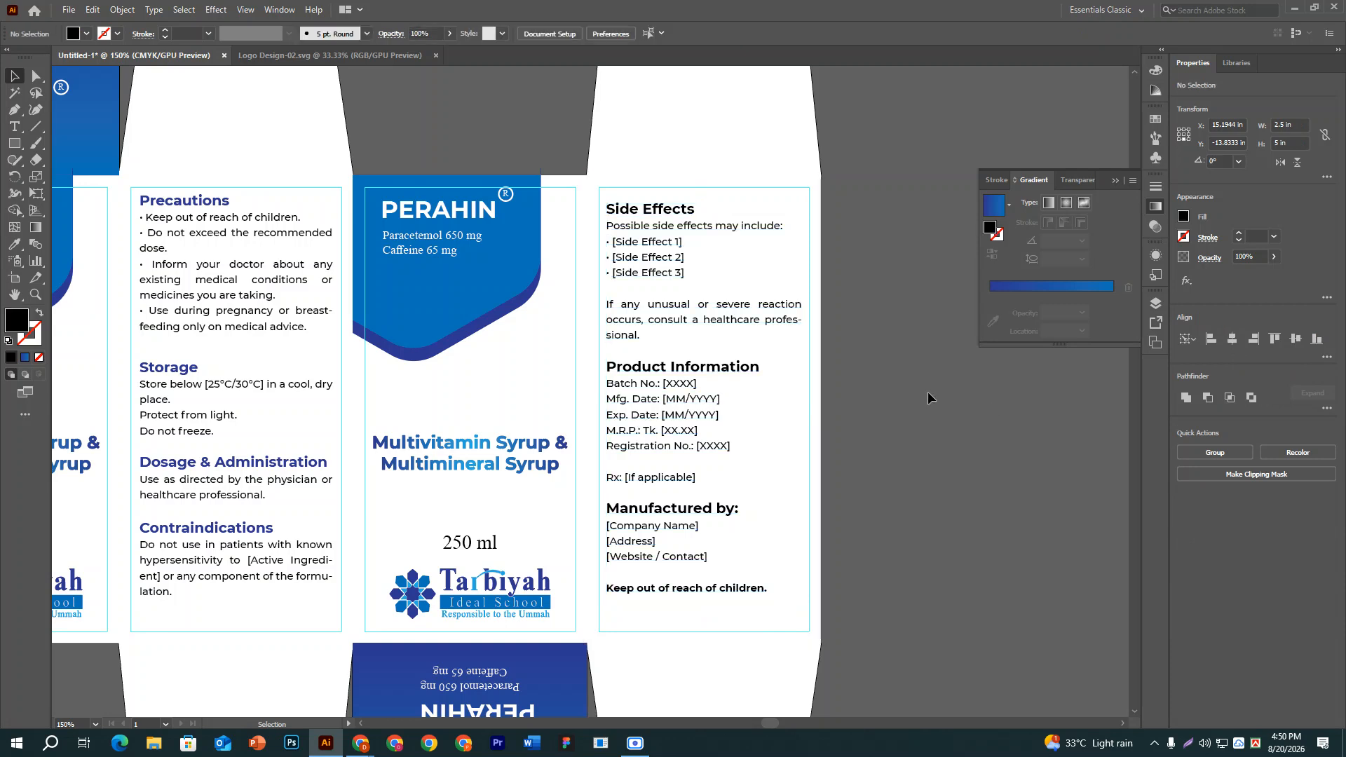
Move the back panel's PERAHIN title and dosage text about 0.15 in left, close to the panel's left margin guide.
click(427, 243)
shift+click(551, 280)
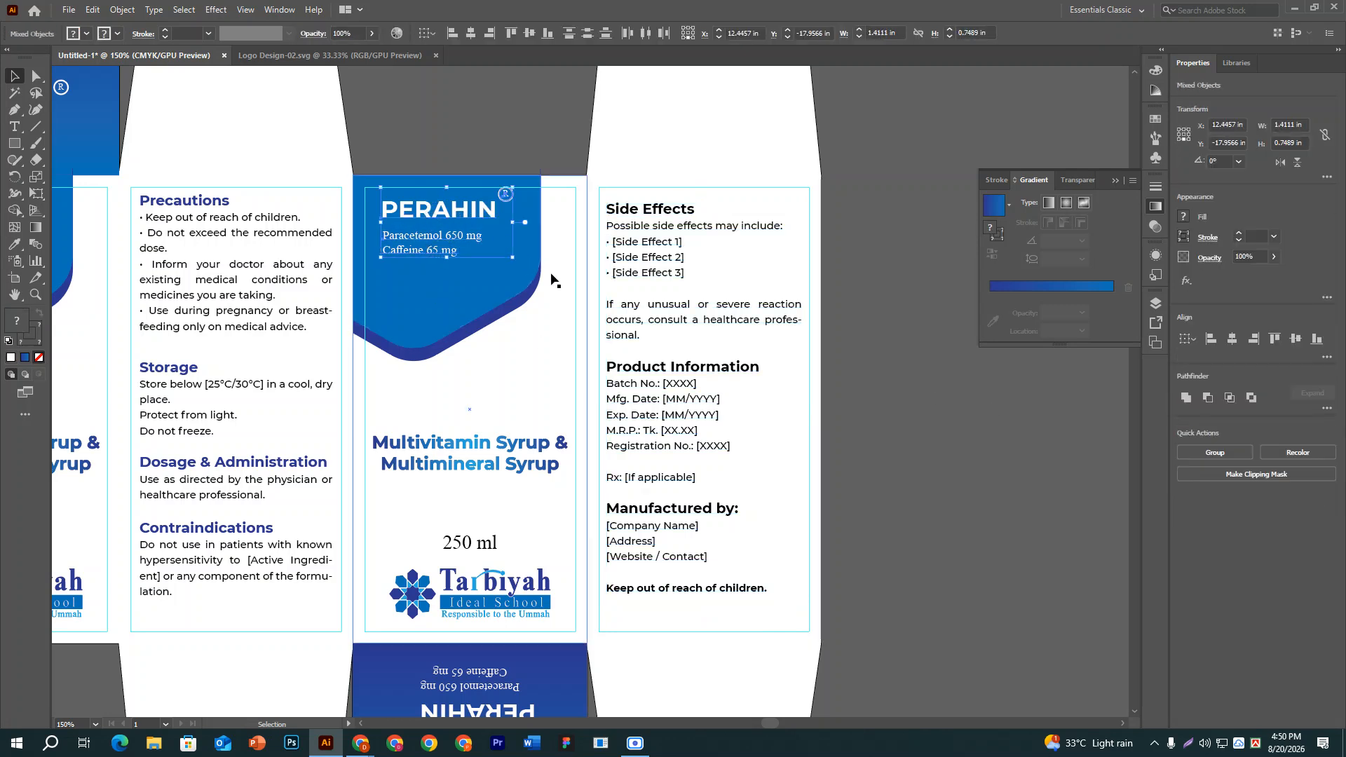
key(ctrl+equal)
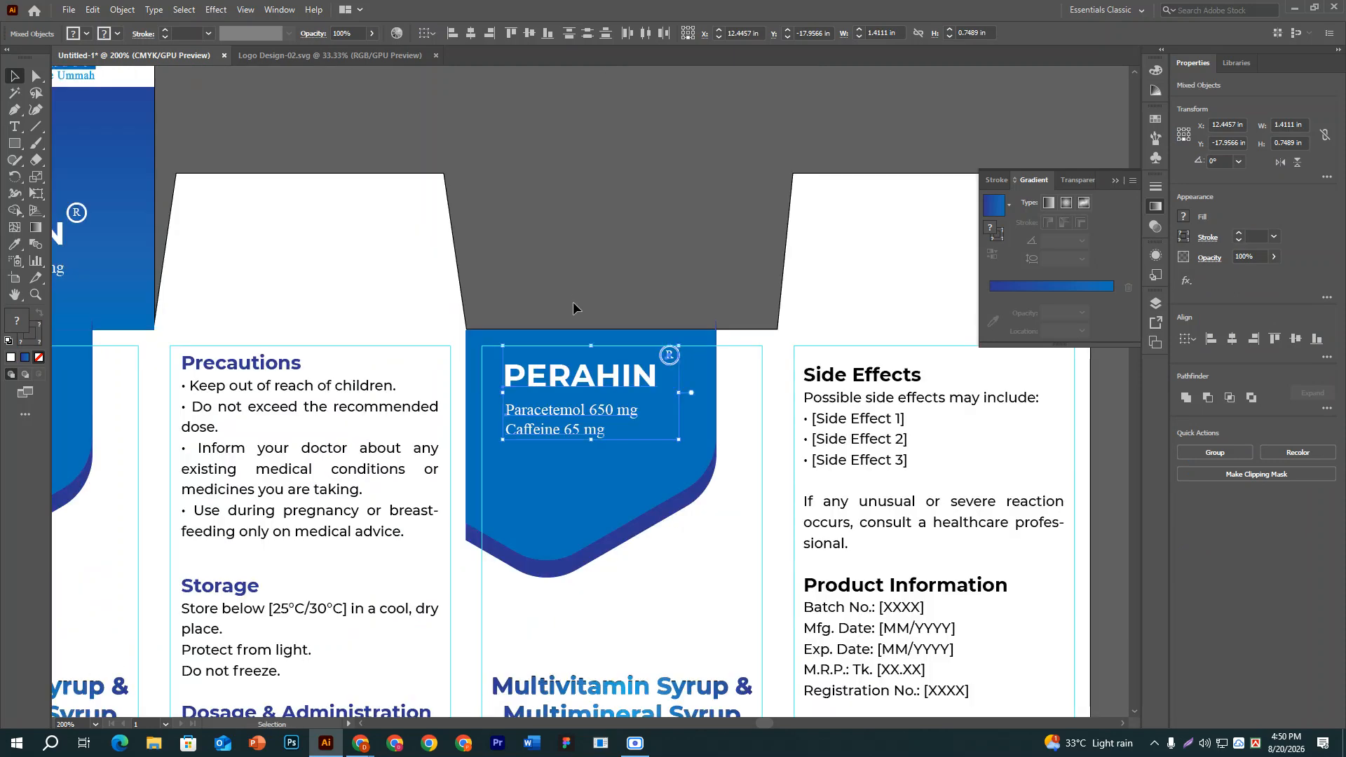
drag(575, 375, 558, 373)
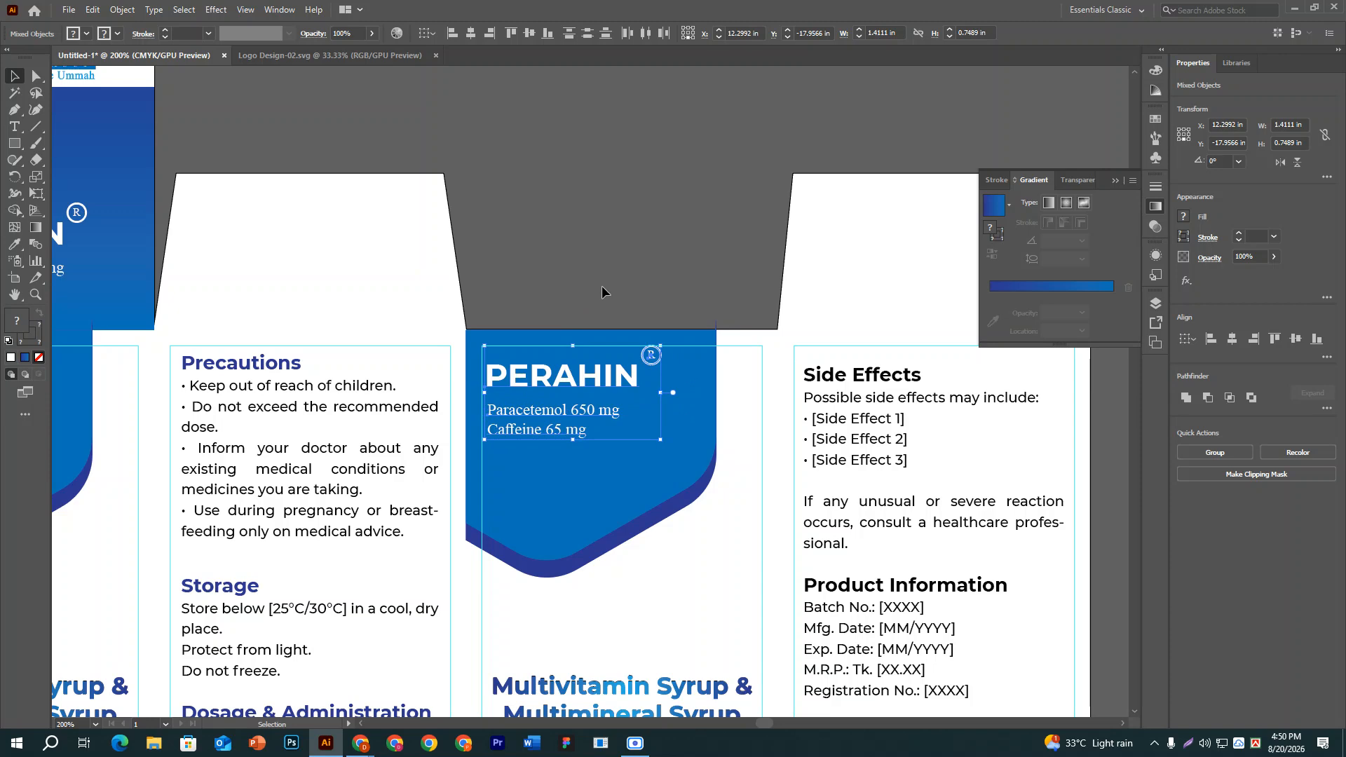
key(ctrl+minus)
key(ctrl+minus)
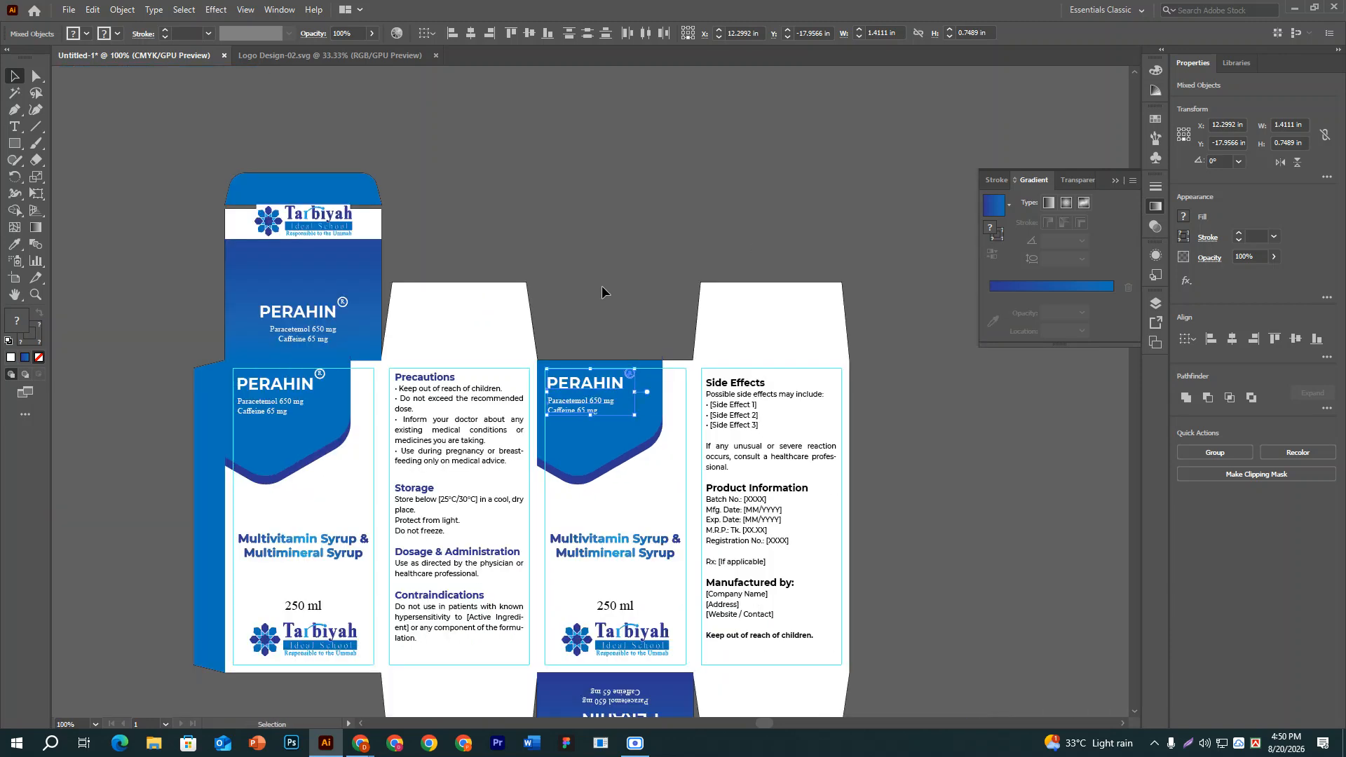
click(601, 284)
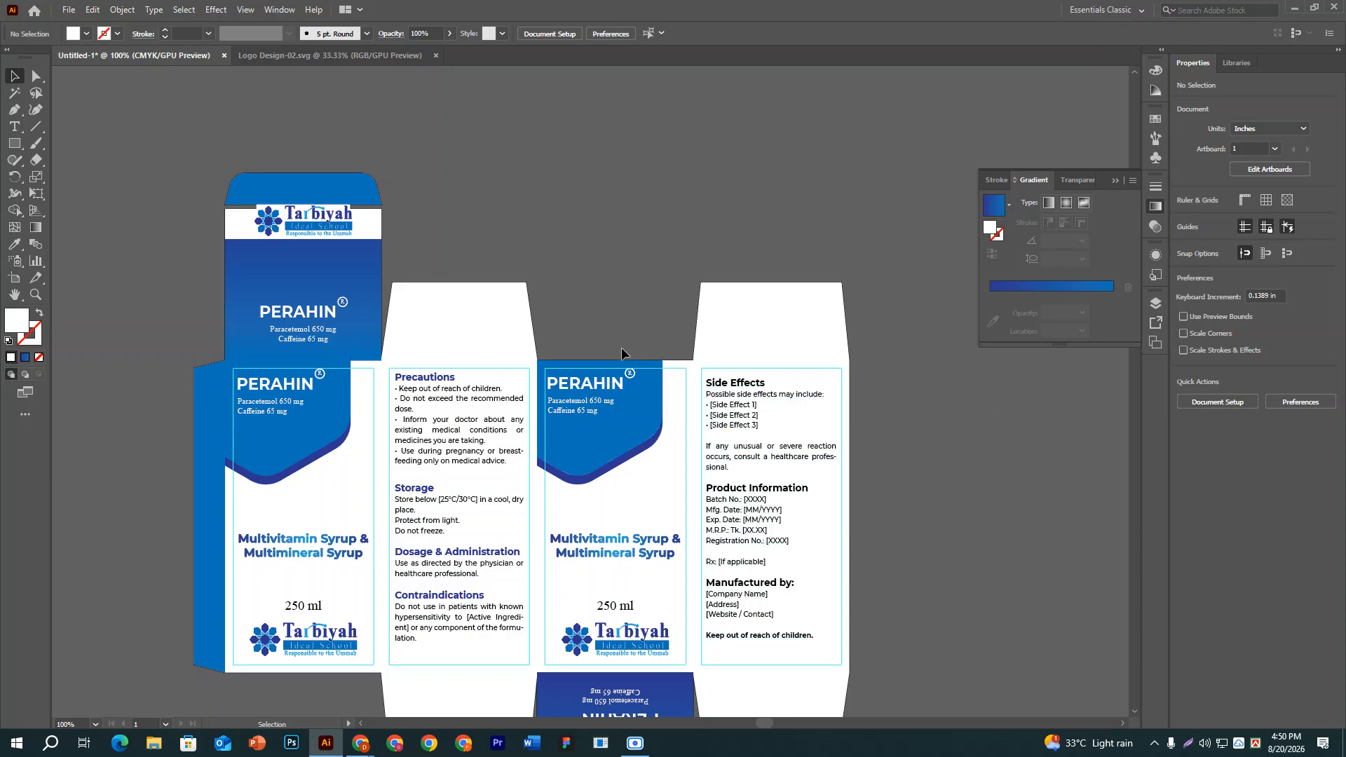
Delete the leftover source text lying beside the box layout.
scroll(622, 347, down, 2)
key(ctrl+minus)
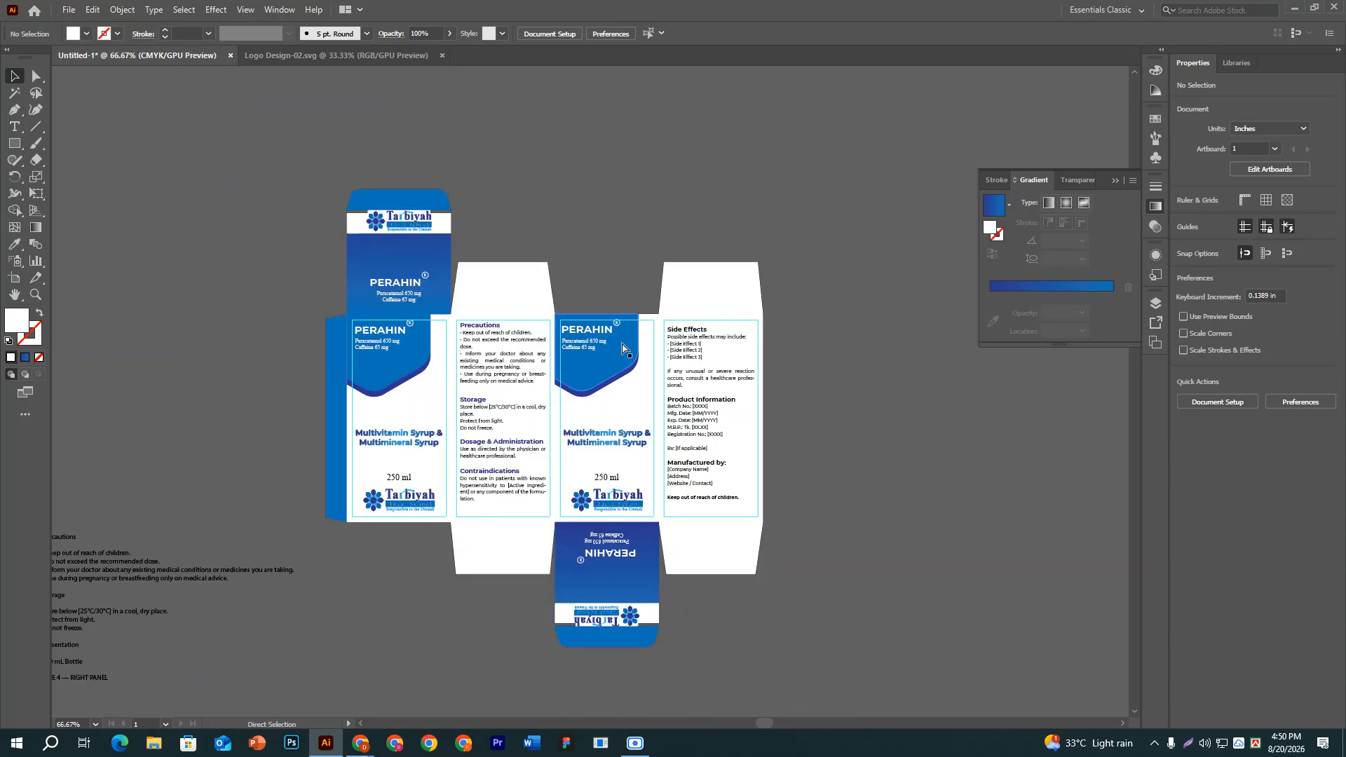
key(ctrl+minus)
key(ctrl+minus)
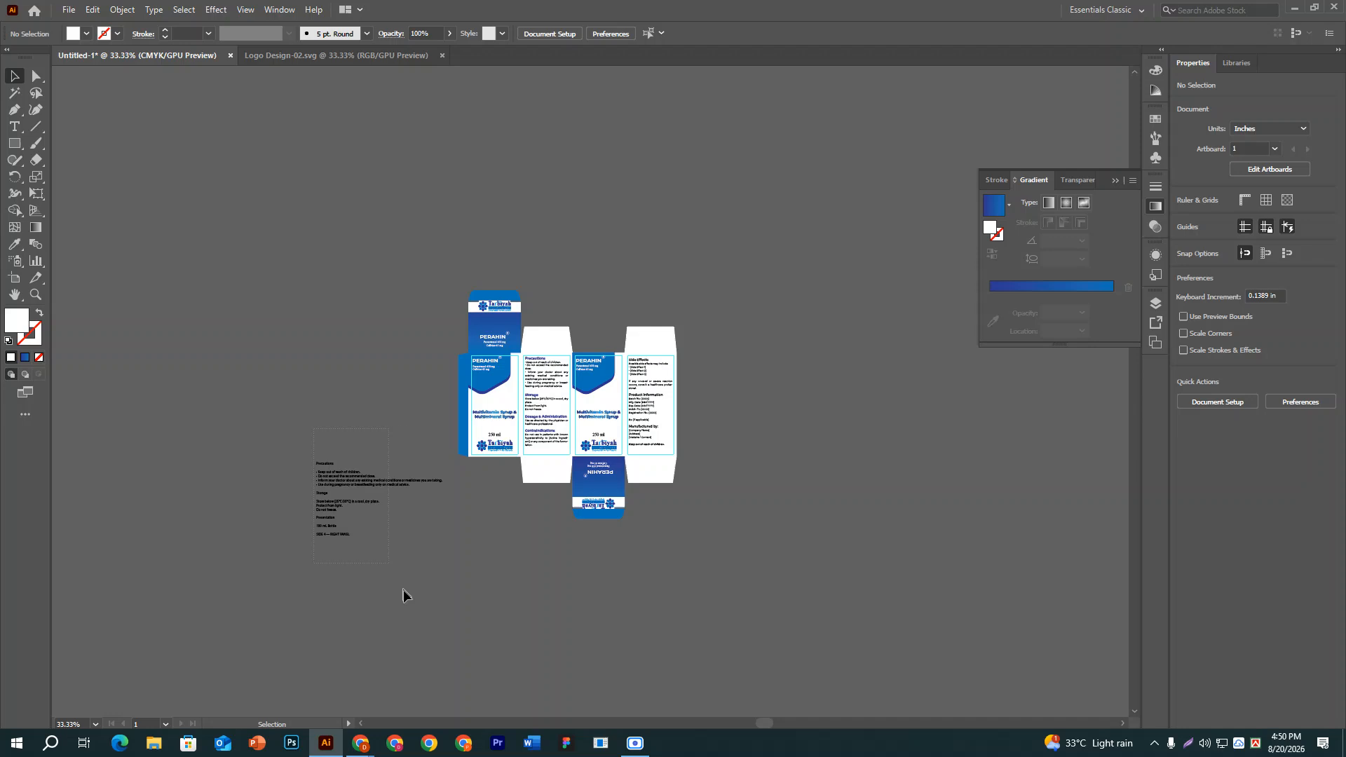
drag(402, 590, 422, 591)
key(Delete)
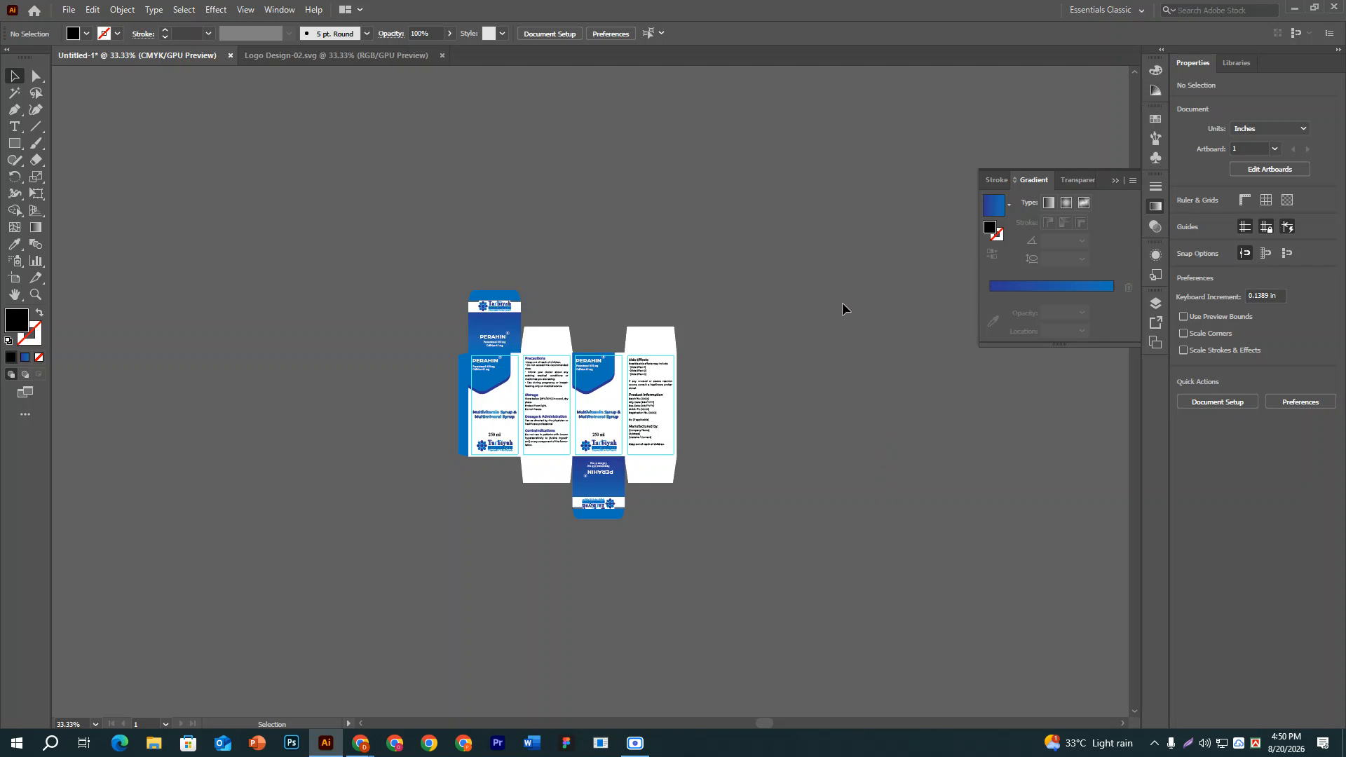
Unlock the guides and group the whole box layout together with its panel margin guides.
right_click(728, 285)
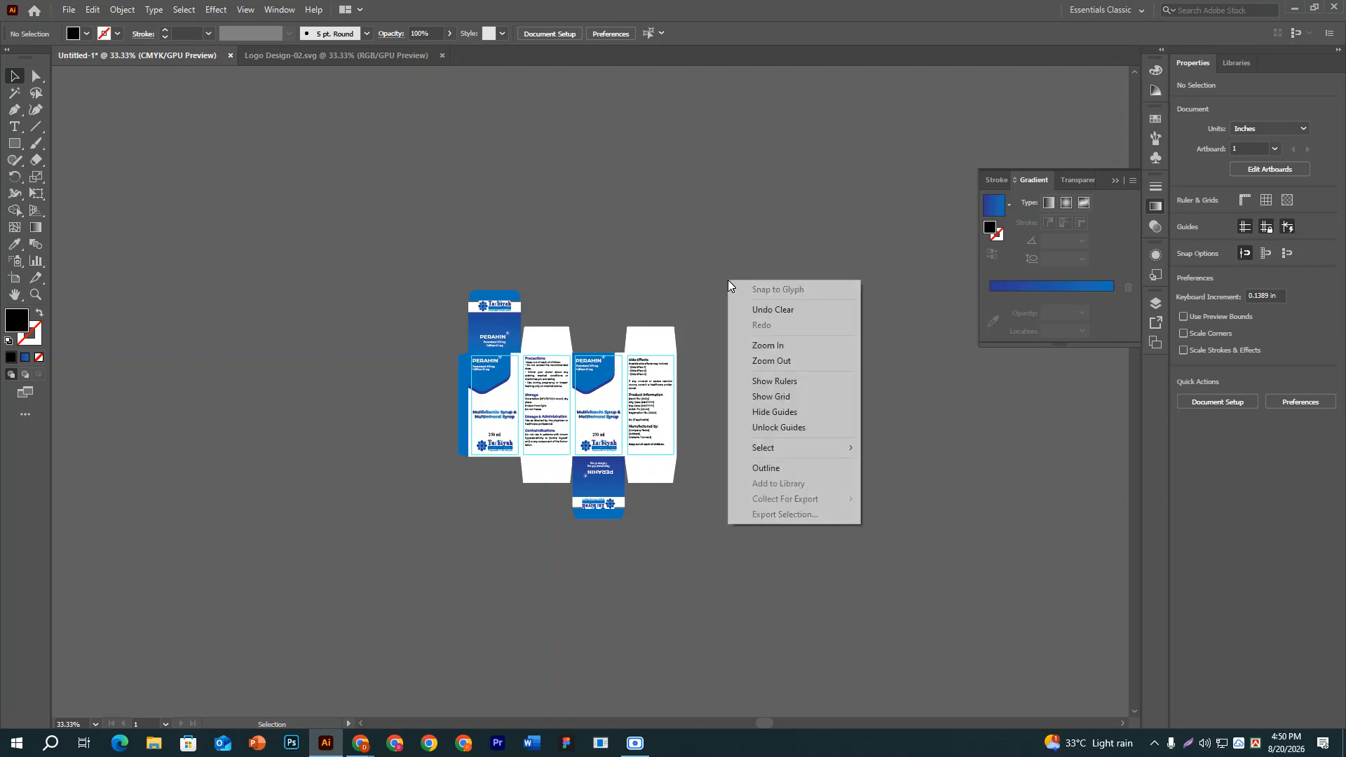
click(767, 429)
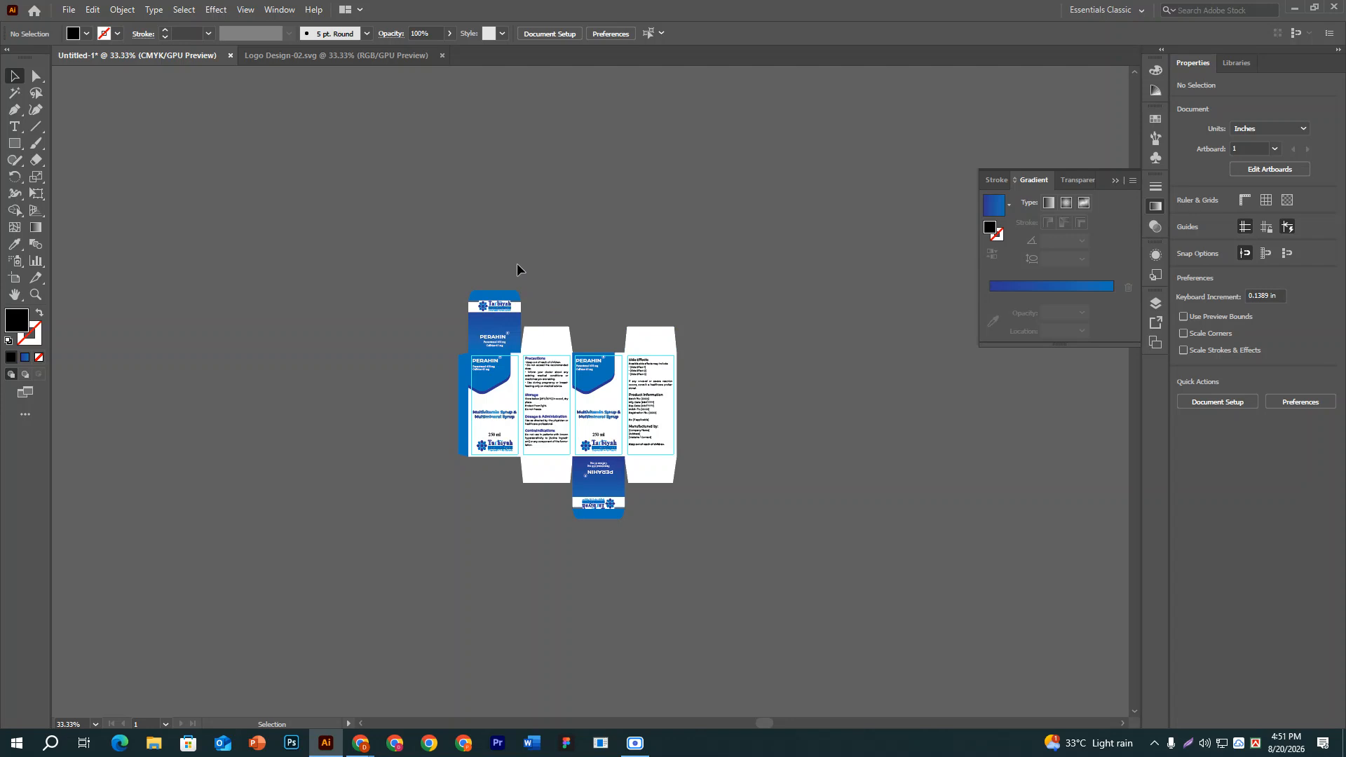
key(a)
key(v)
drag(320, 197, 807, 593)
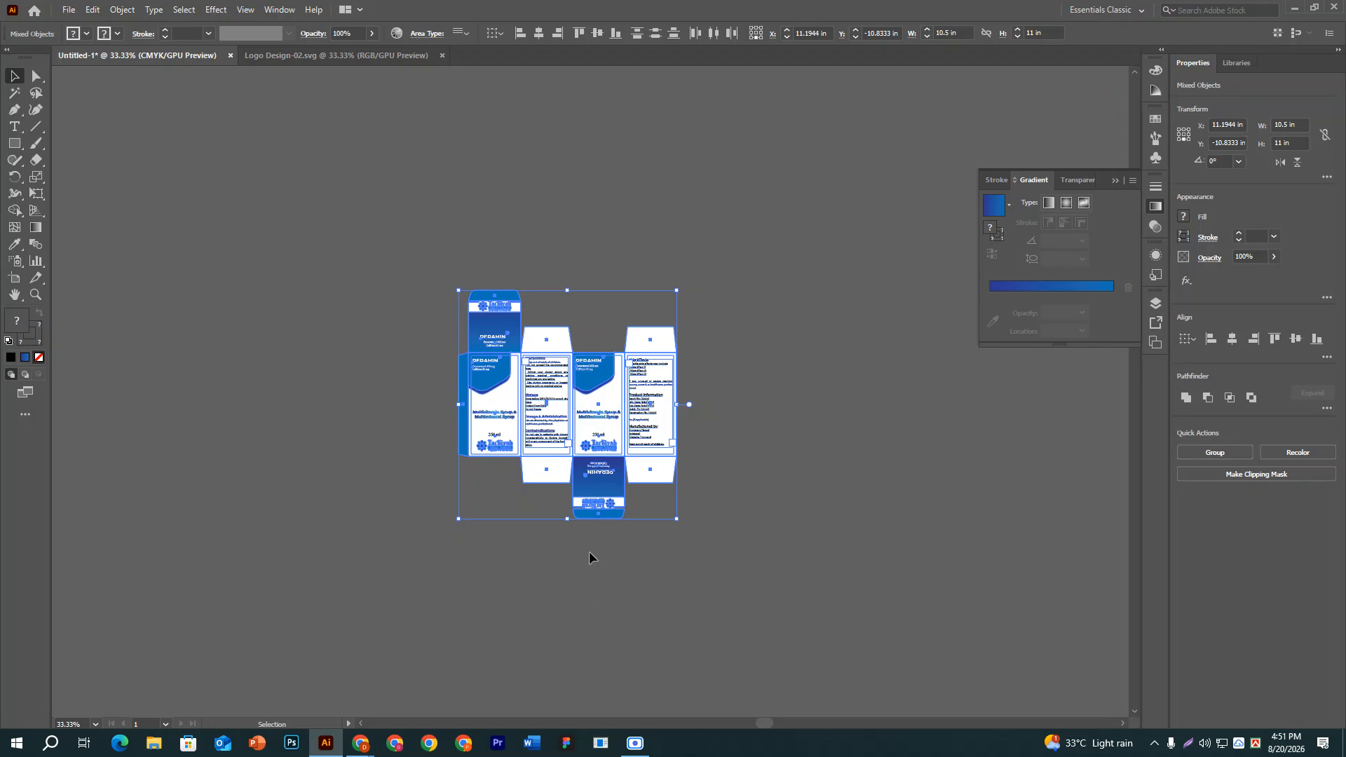
key(a)
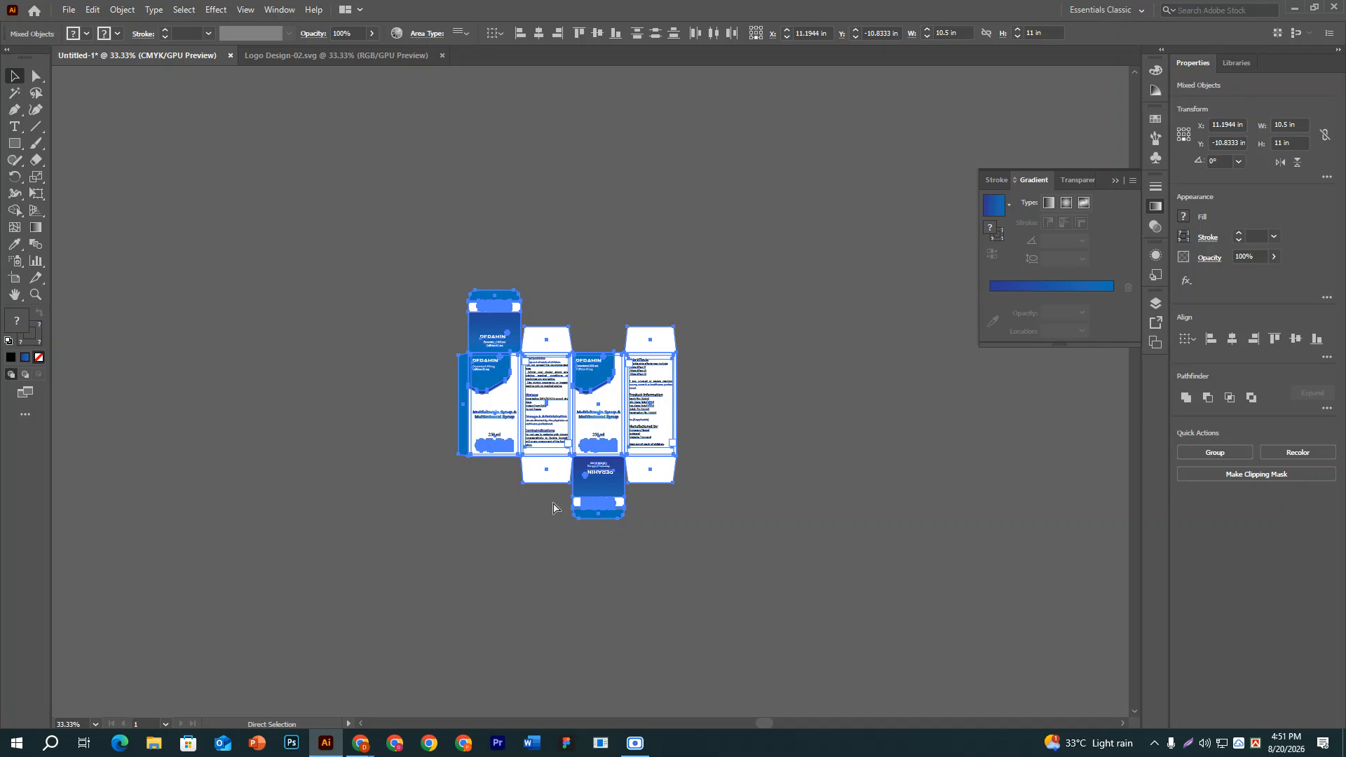
key(v)
key(ctrl+g)
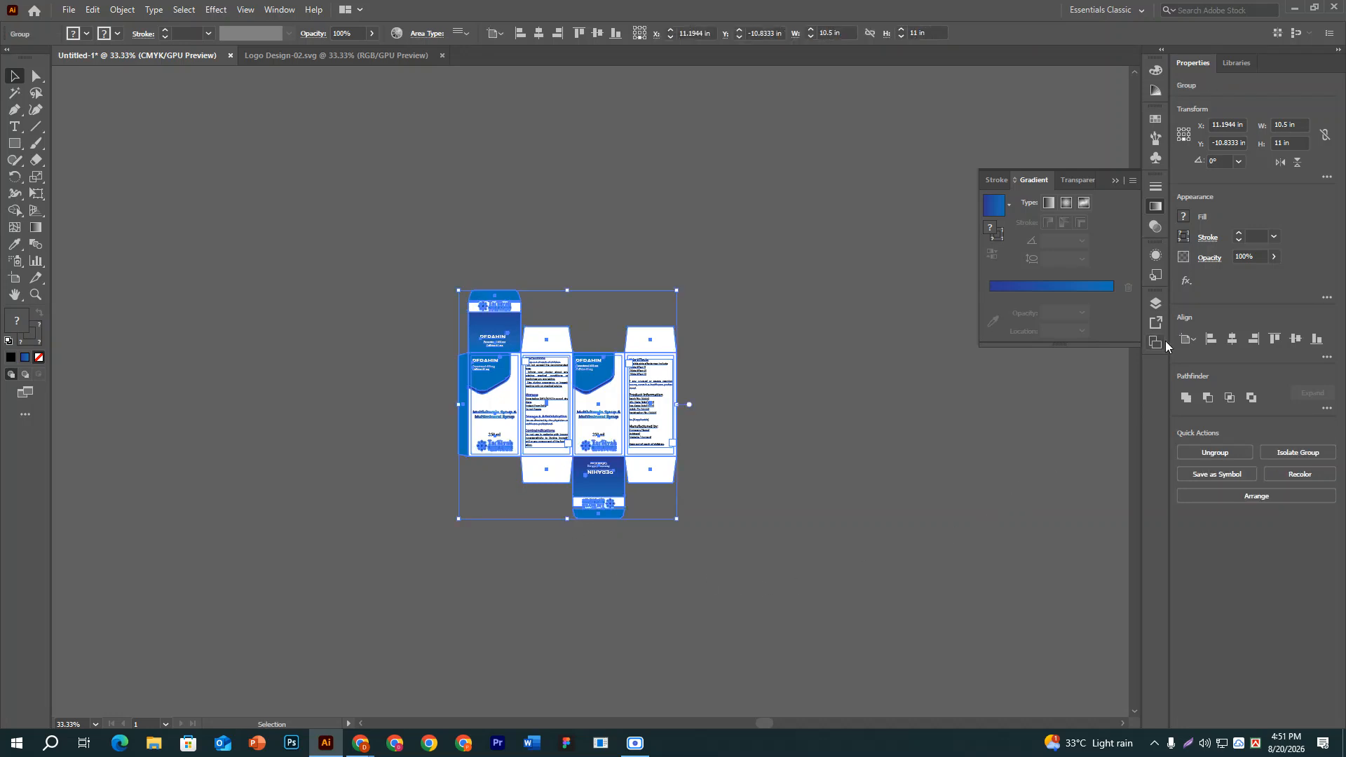
Center the grouped box layout horizontally and vertically on the artboard.
click(1225, 344)
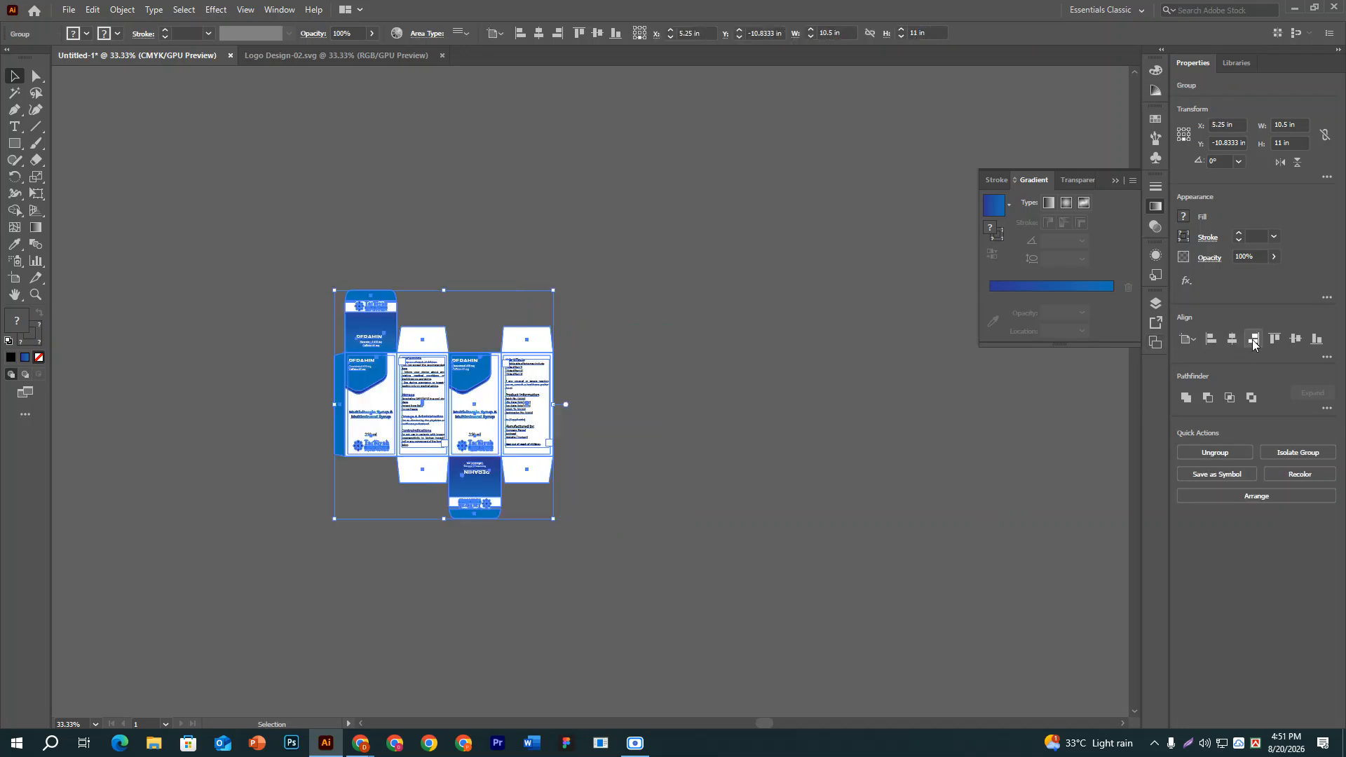
click(1295, 339)
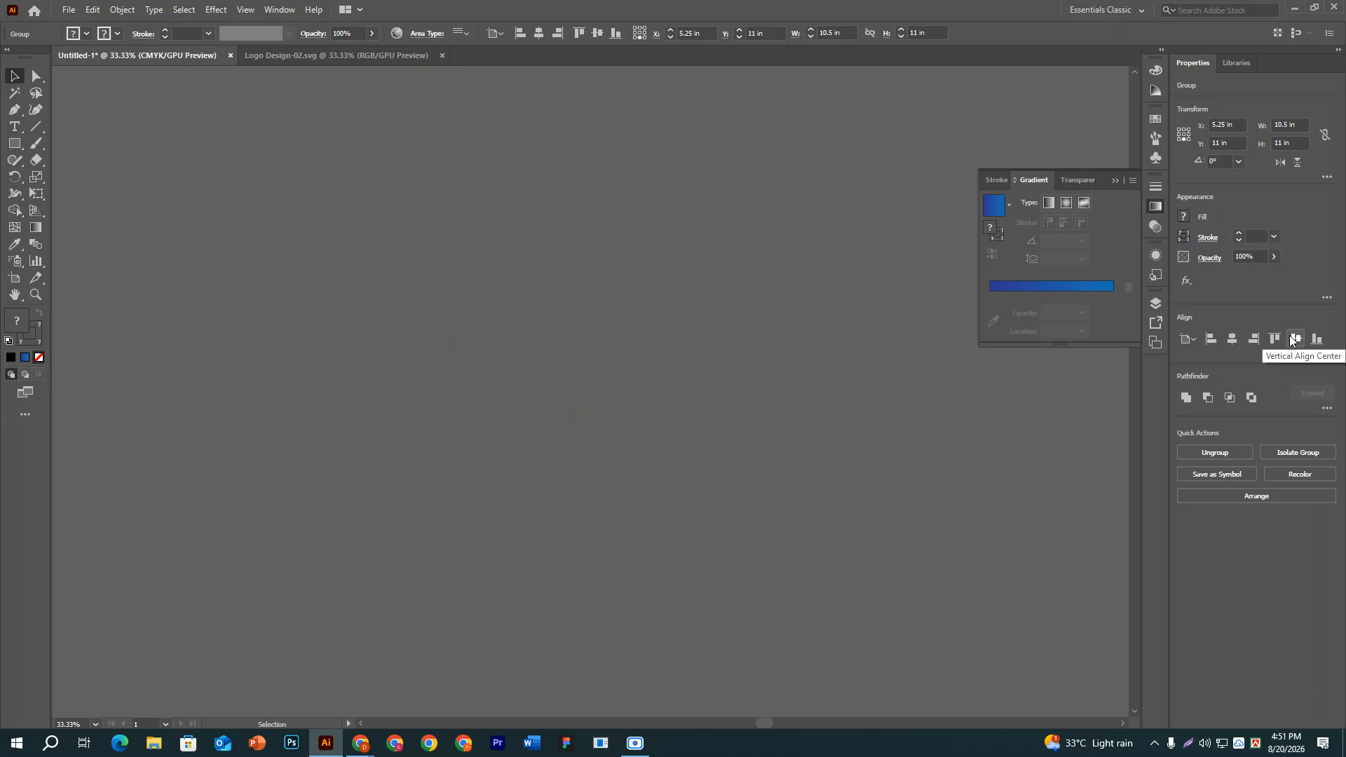
key(ctrl+minus)
key(ctrl+minus)
key(ctrl+plus)
key(ctrl+plus)
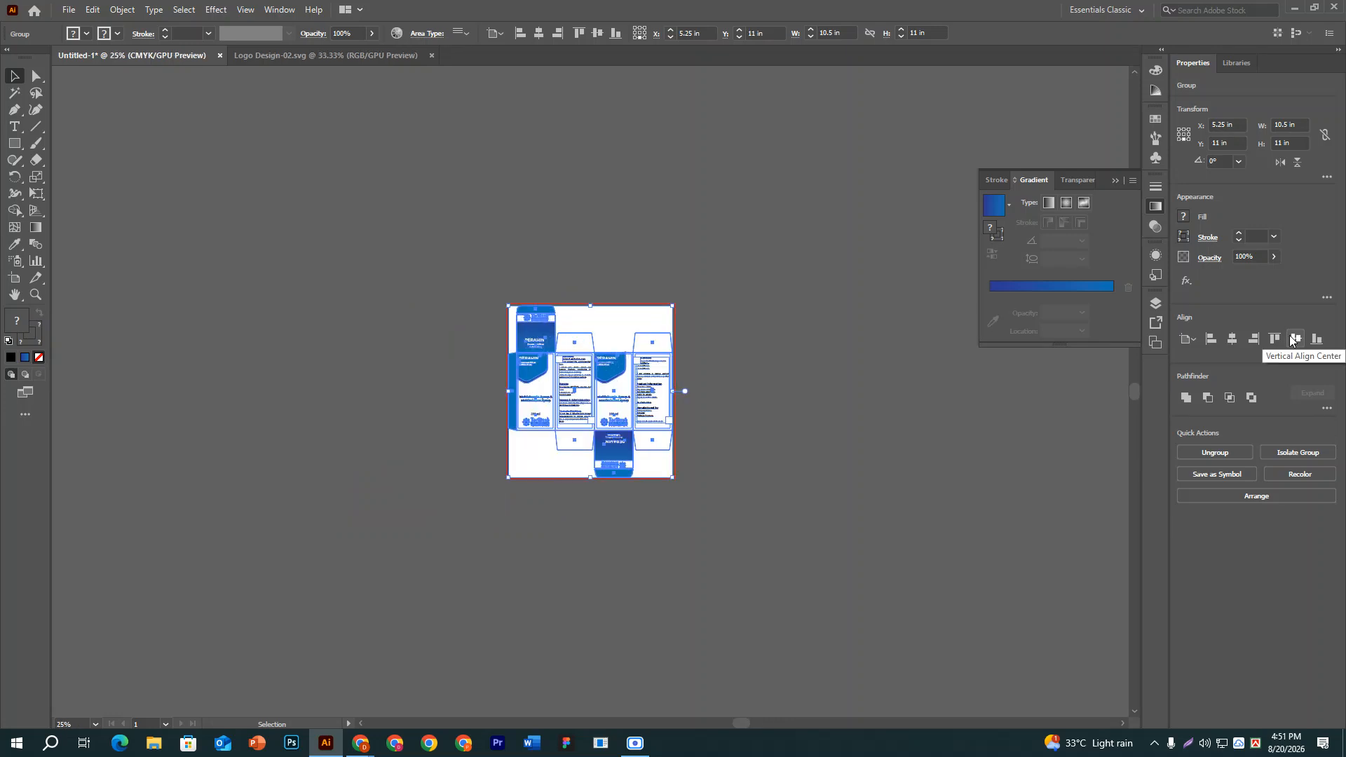
click(808, 390)
key(ctrl+plus)
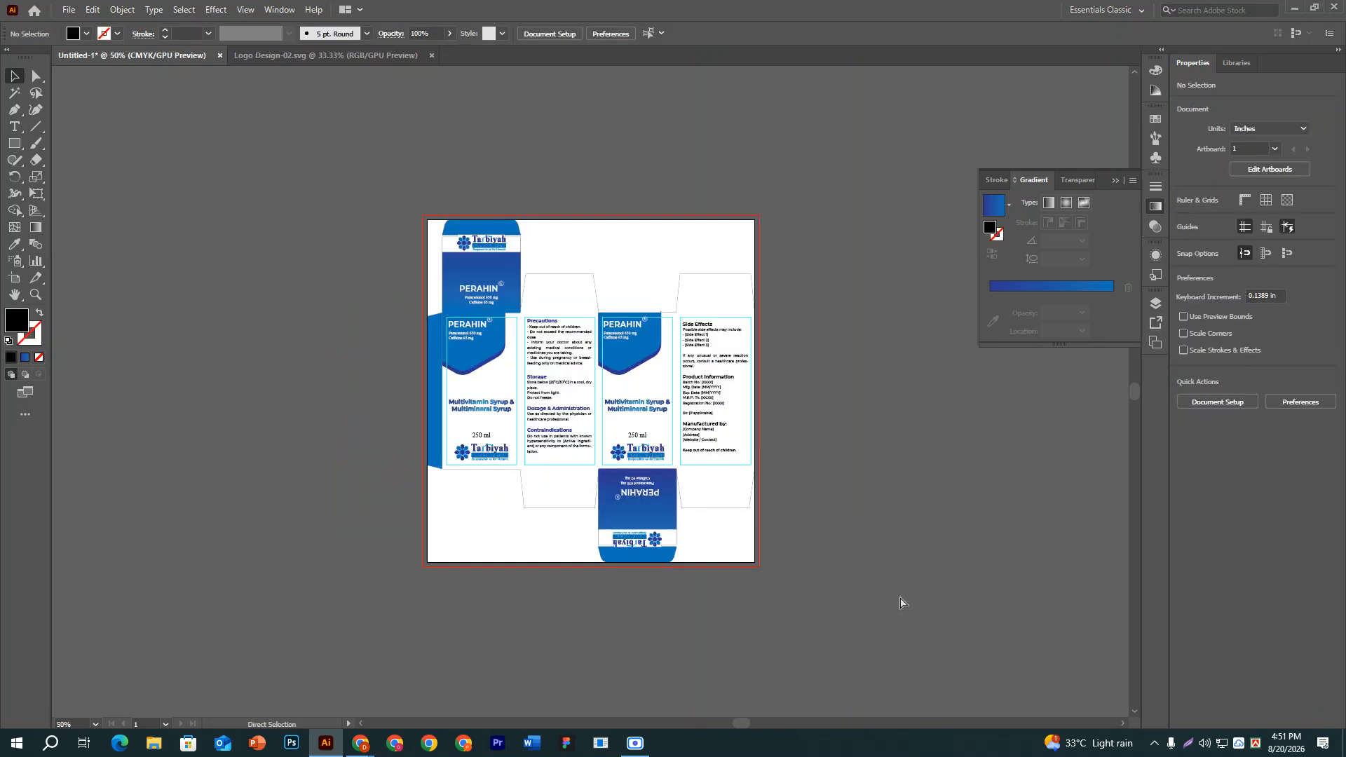
key(ctrl+plus)
key(ctrl+plus)
key(ctrl+minus)
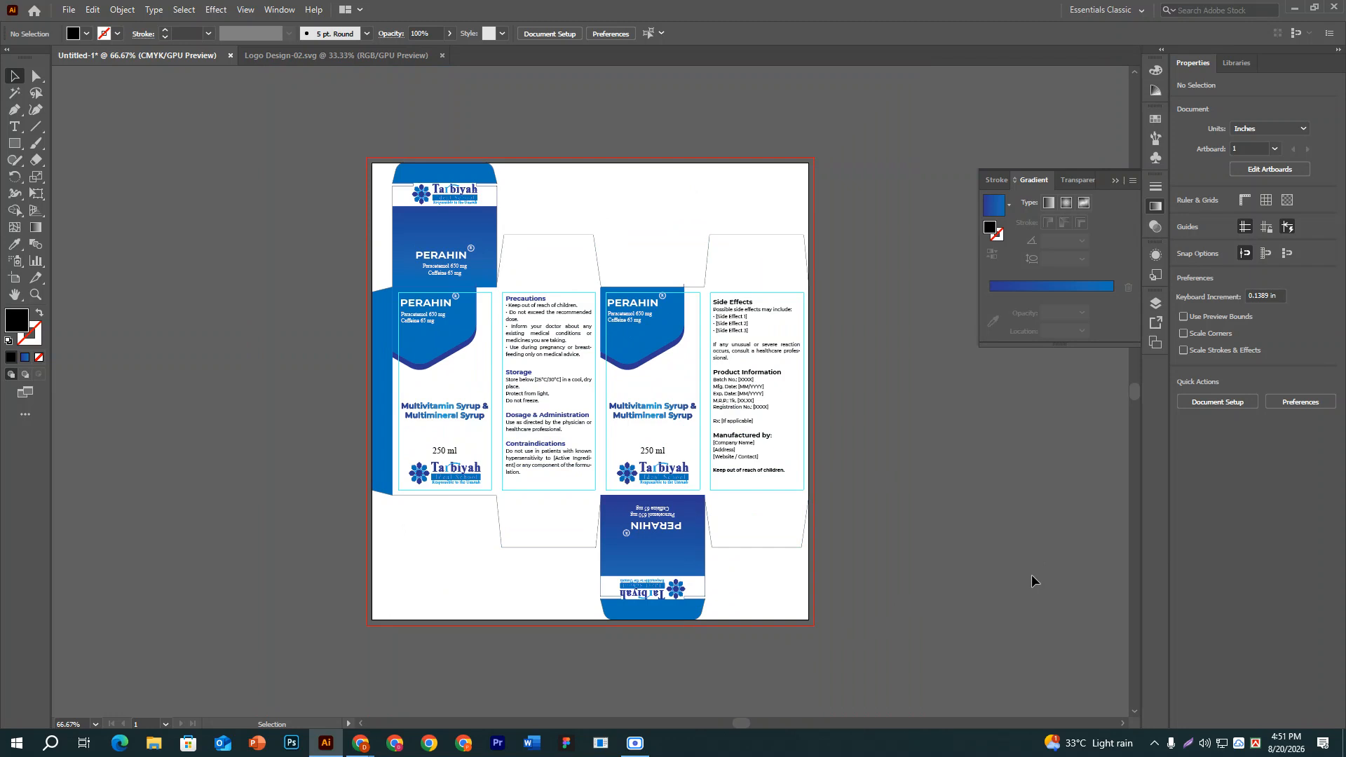
drag(317, 129, 886, 620)
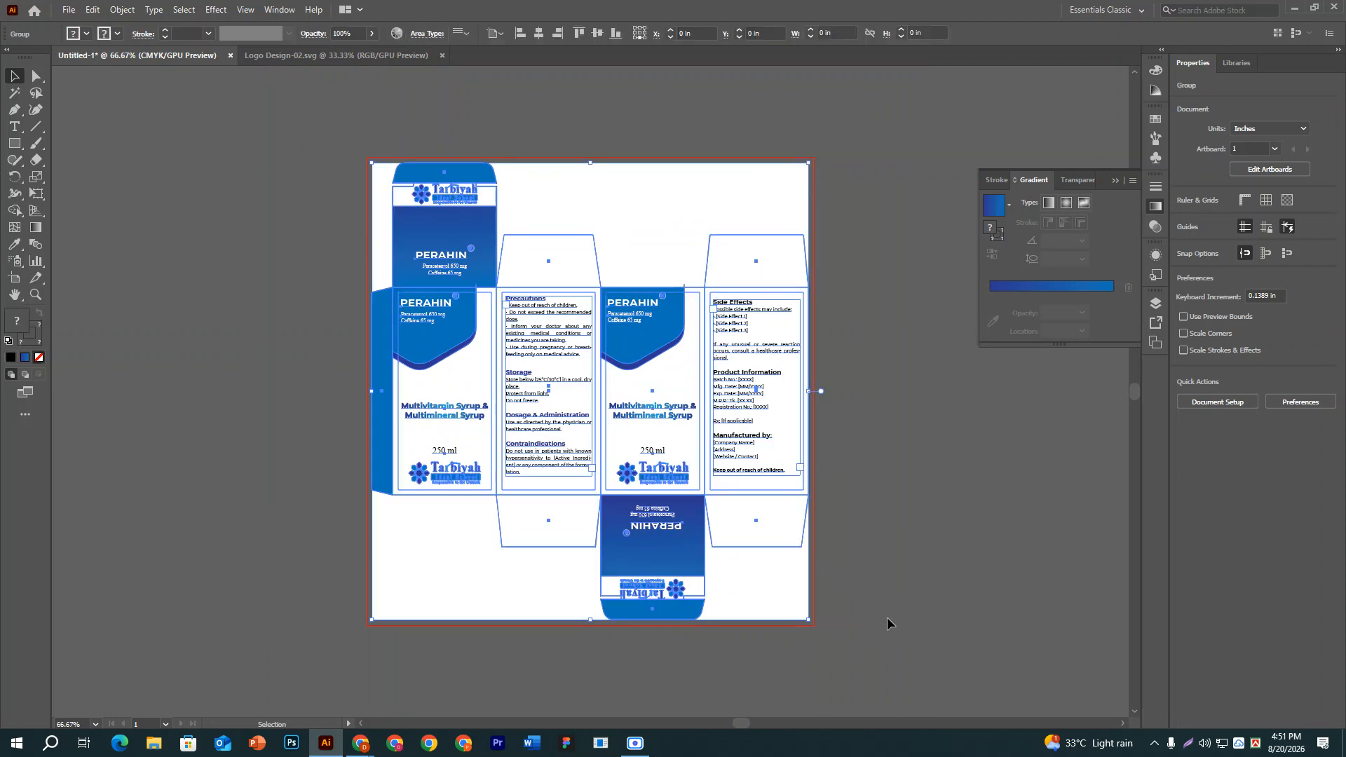
click(869, 412)
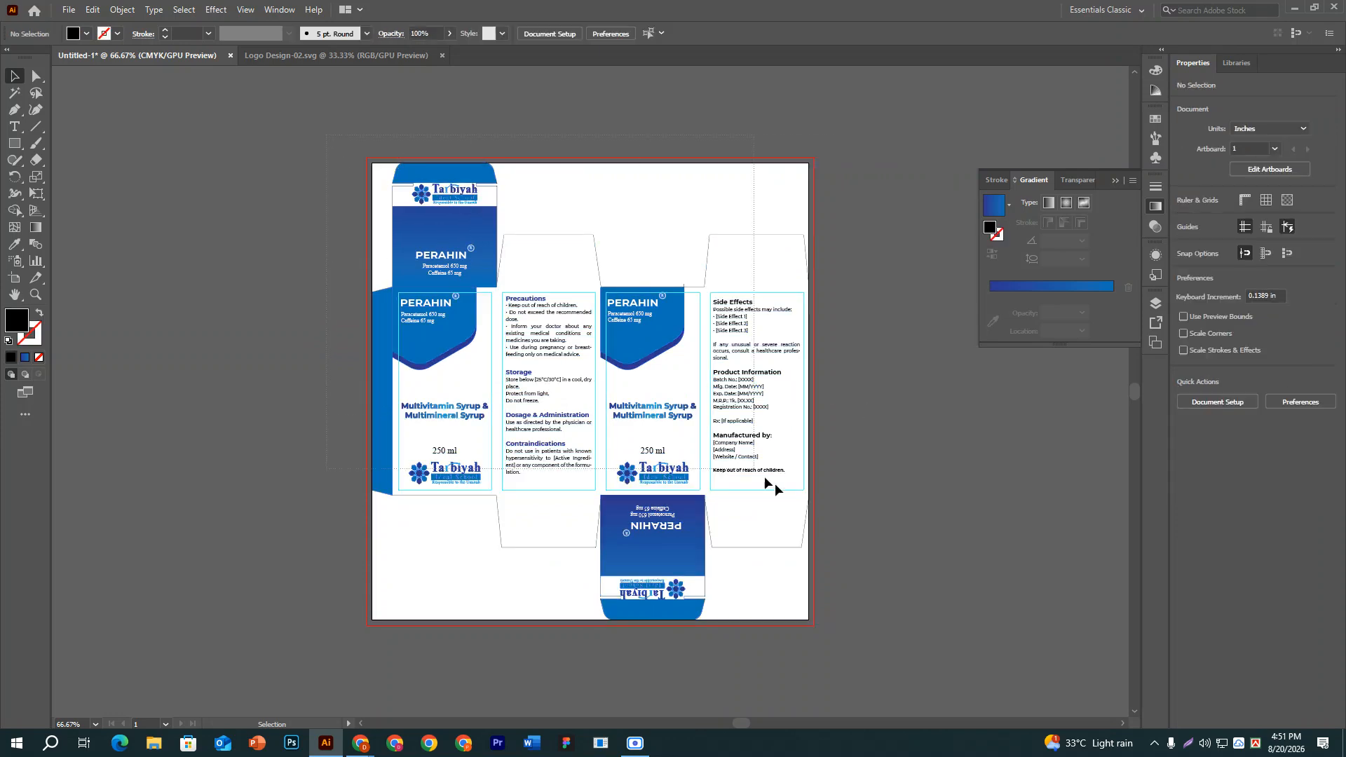
drag(892, 639, 894, 641)
click(104, 112)
Save the document as Syrup Packaging Design in the Logo Design folder, in Adobe Illustrator format with Illustrator 2020 compatibility.
click(68, 10)
click(99, 139)
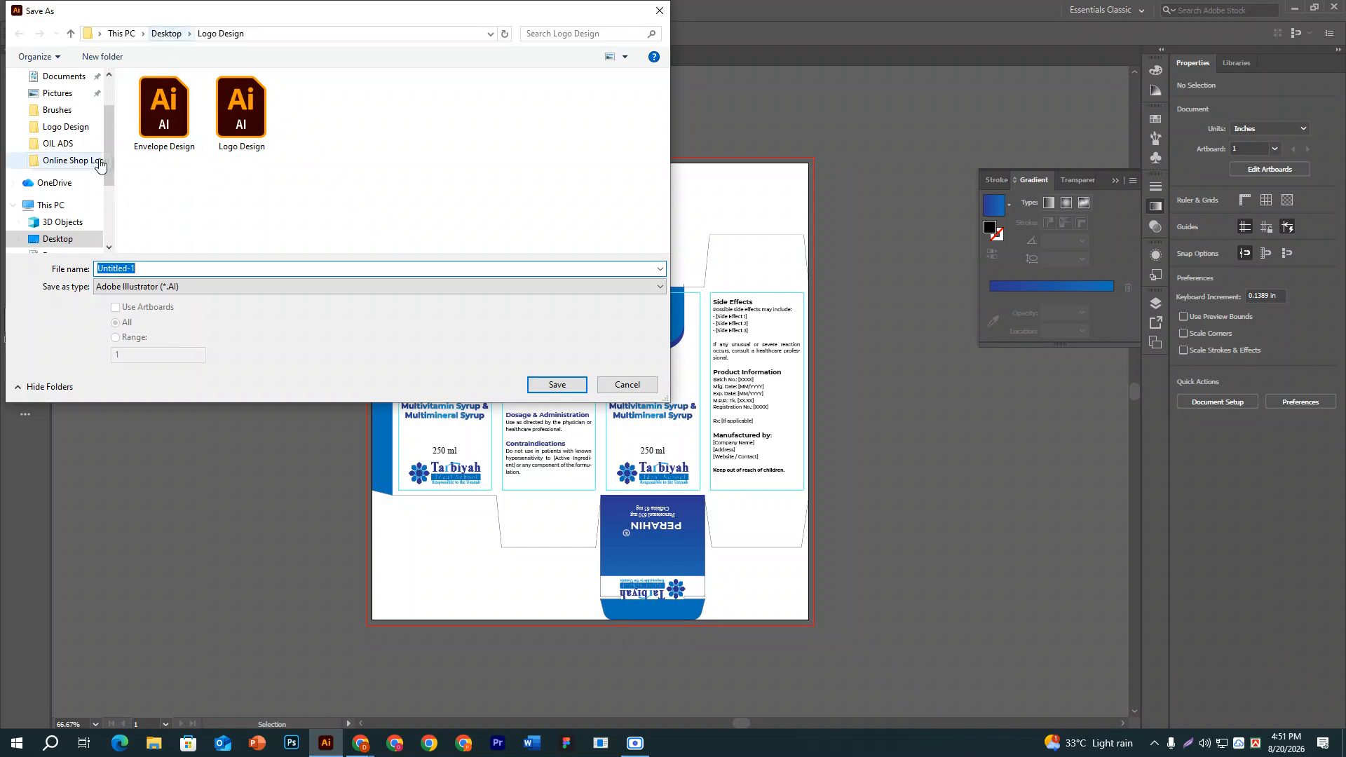
scroll(84, 178, down, 1)
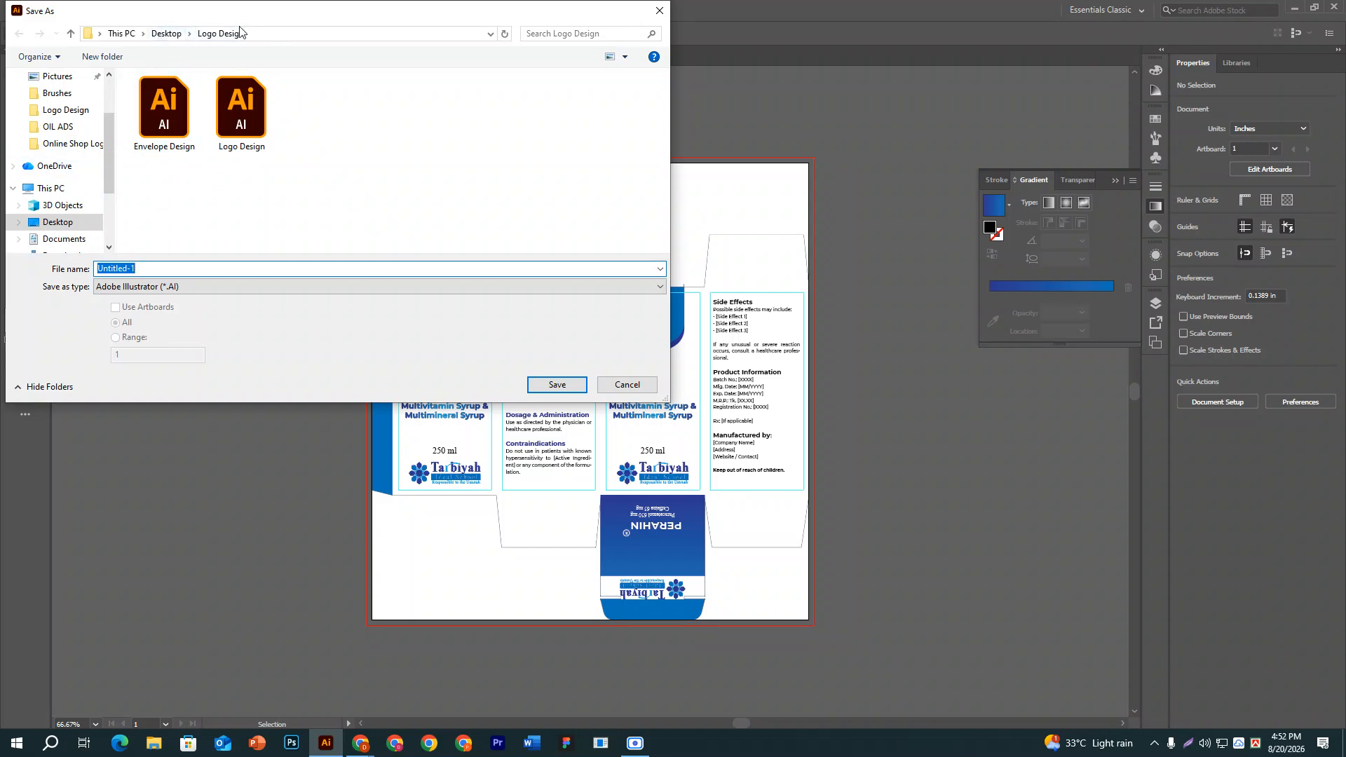
text(Packaging Design)
click(97, 269)
text(Syrup)
click(556, 385)
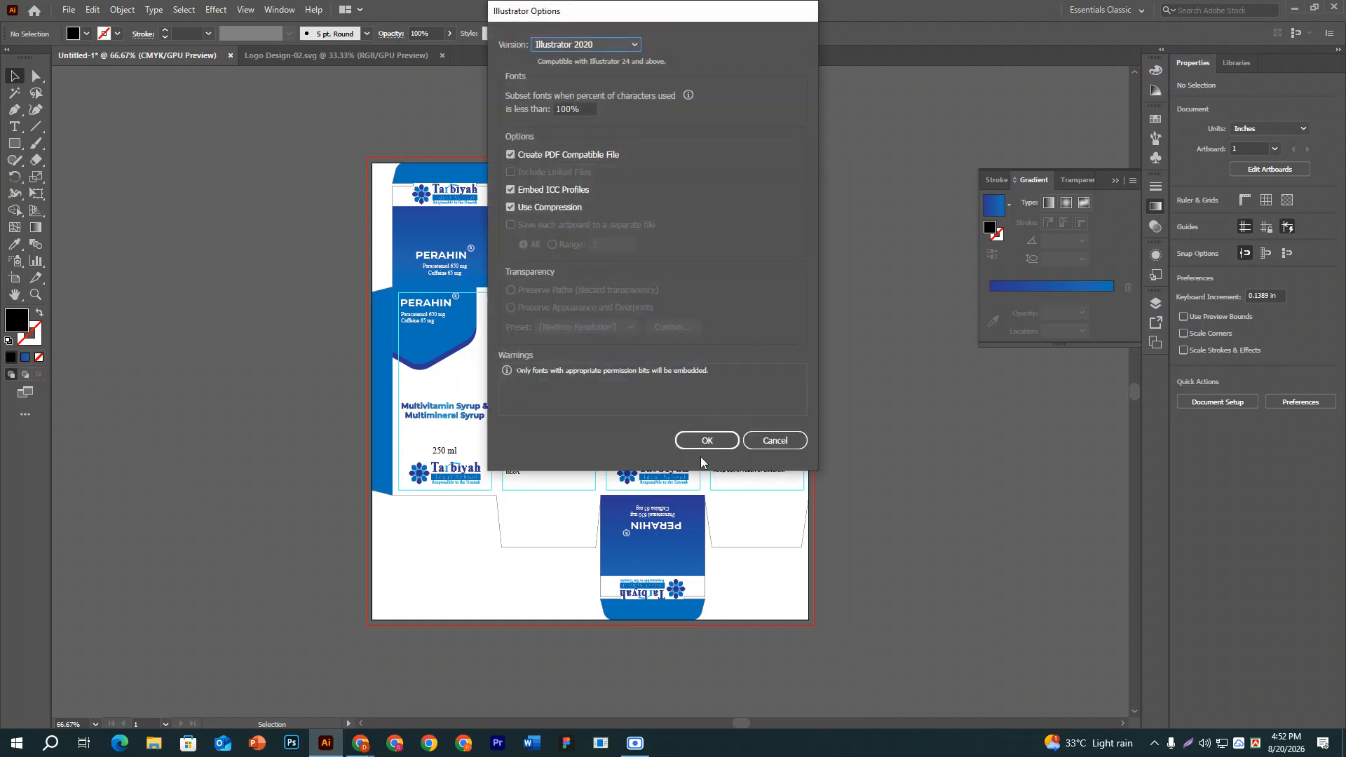
click(698, 440)
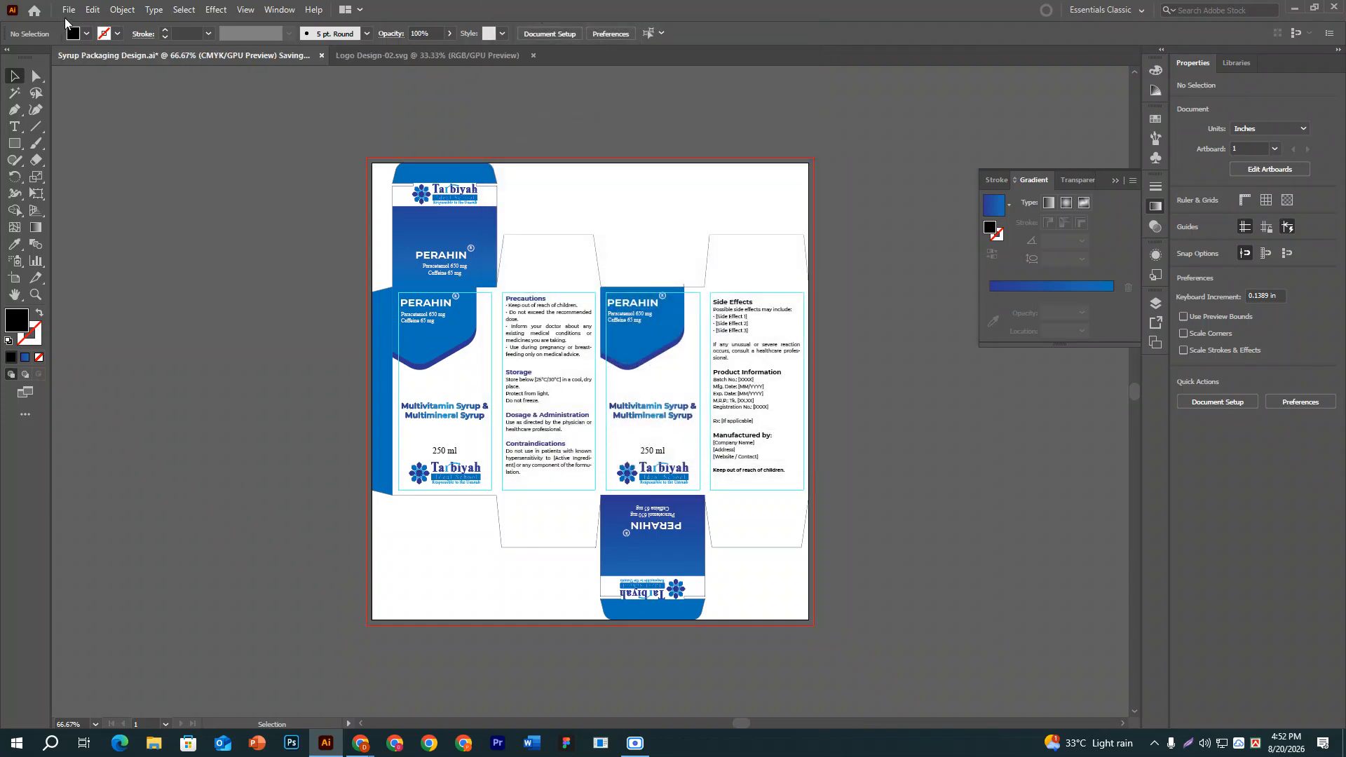
Export the design as a JPEG named Syrup Packaging Design to the Logo Design folder, using all artboards.
click(68, 10)
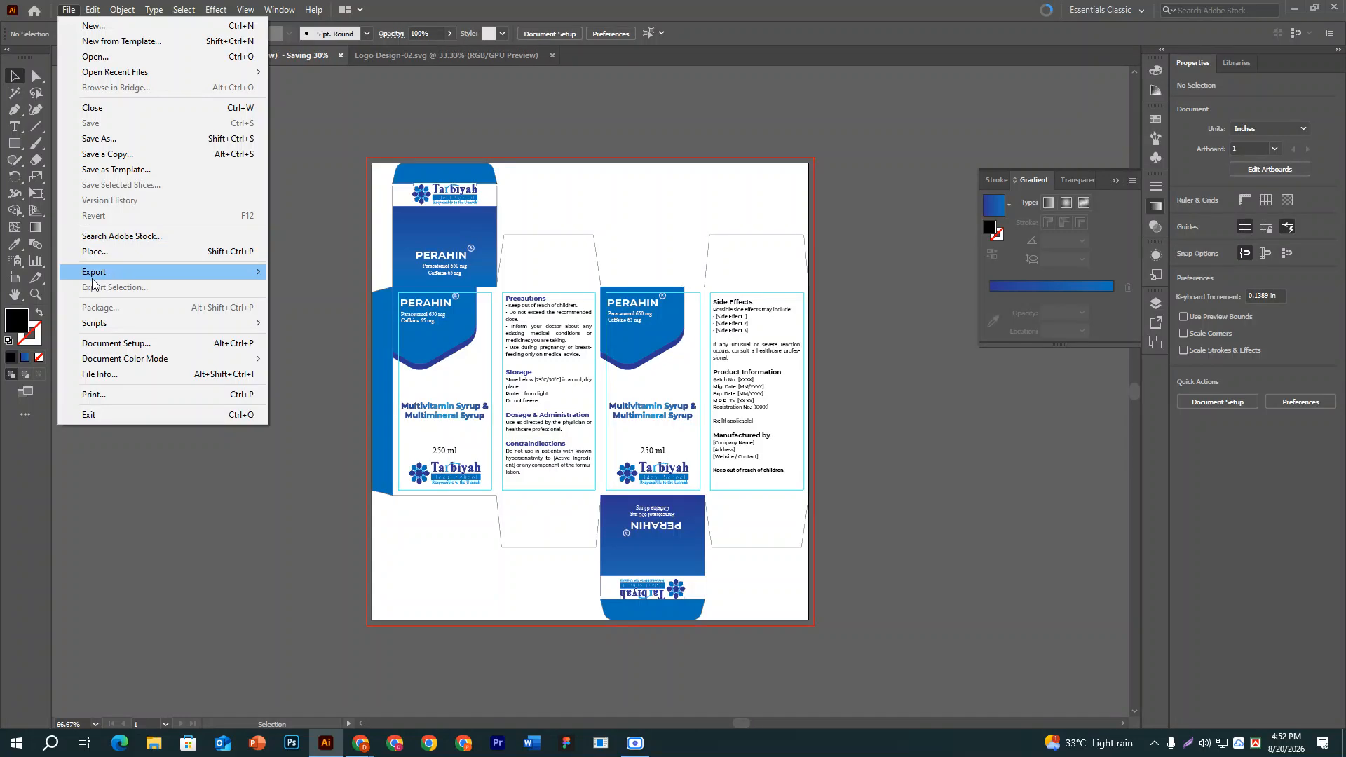
mouse_move(93, 274)
click(315, 289)
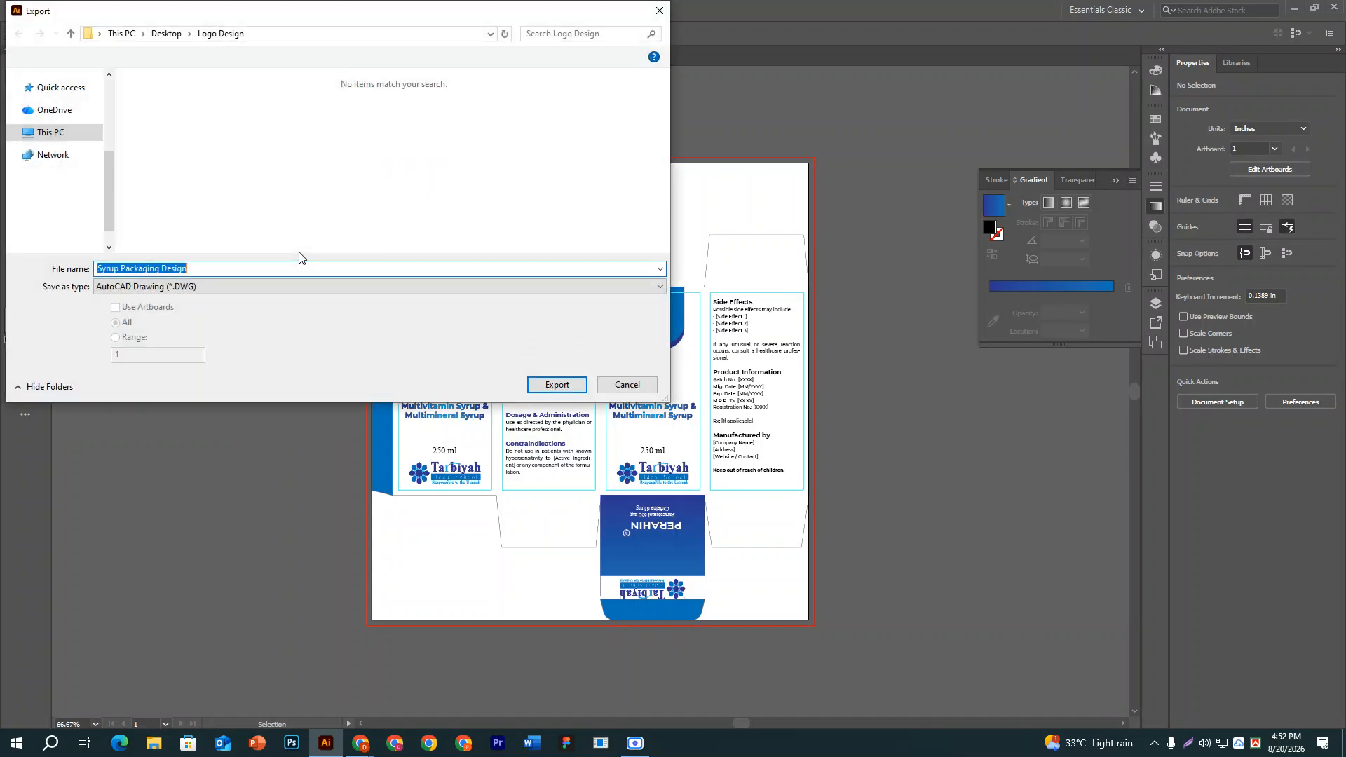
click(194, 289)
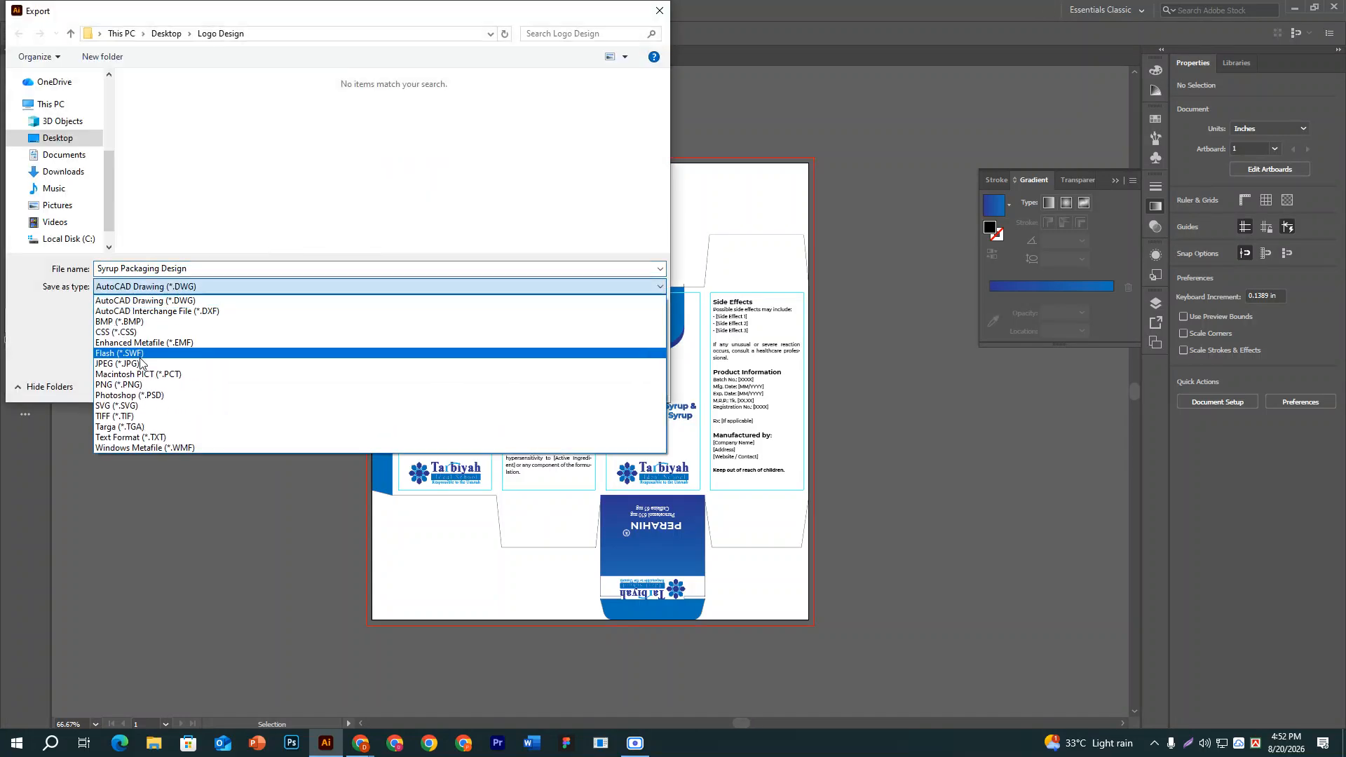
click(139, 364)
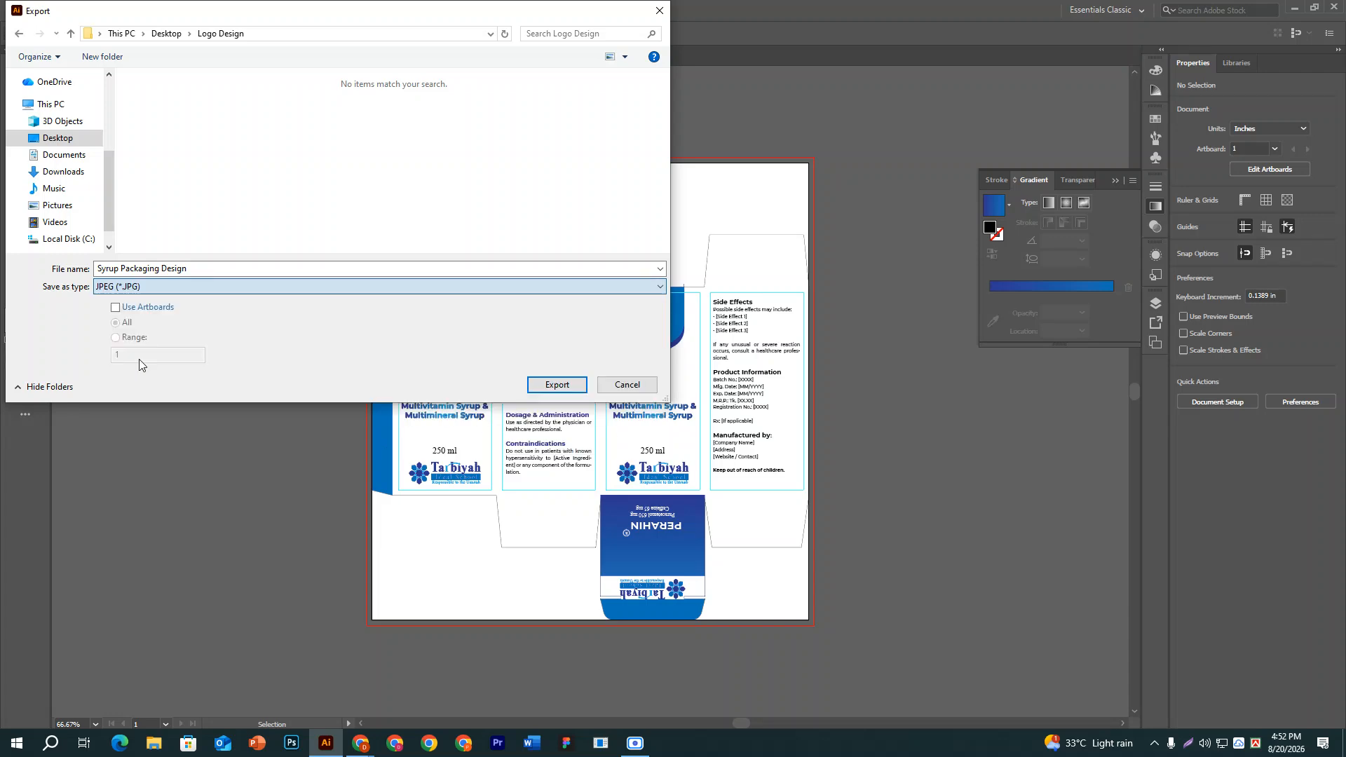
click(116, 309)
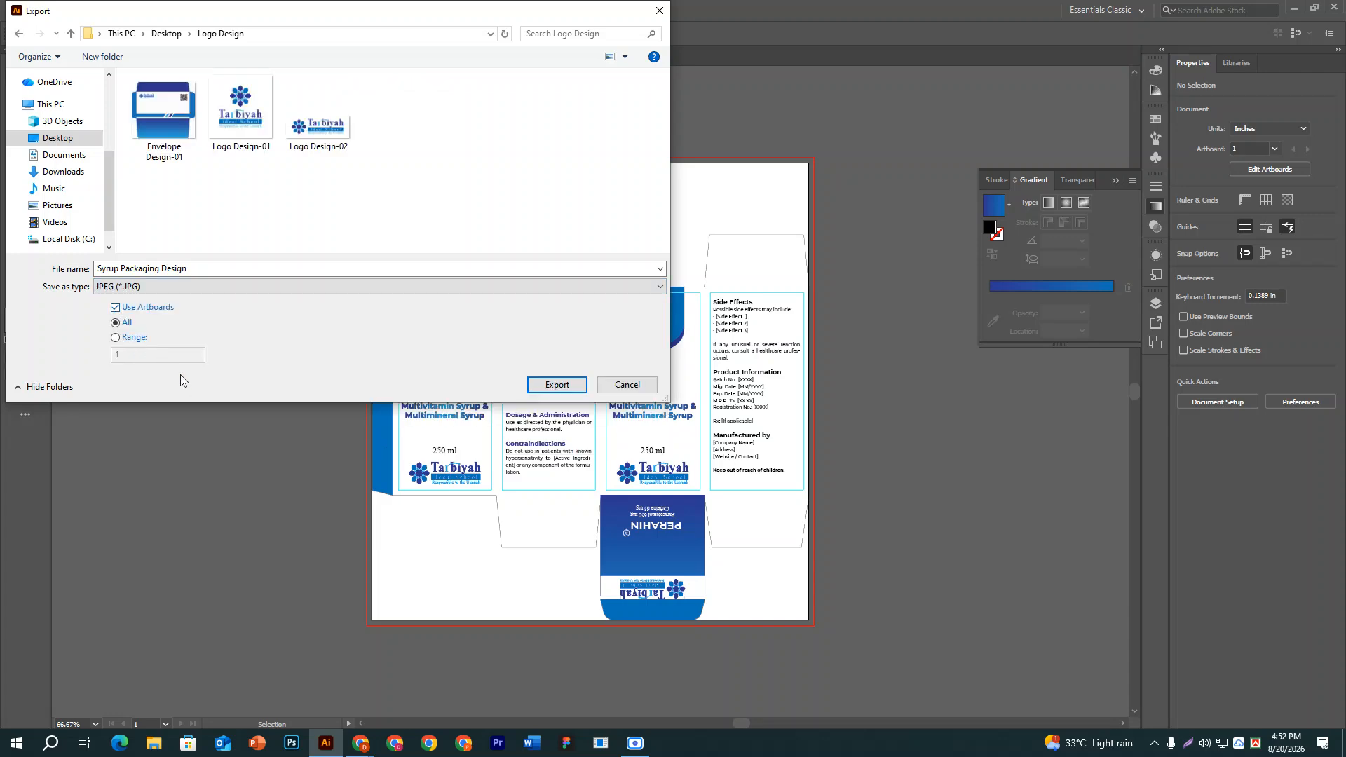
click(553, 386)
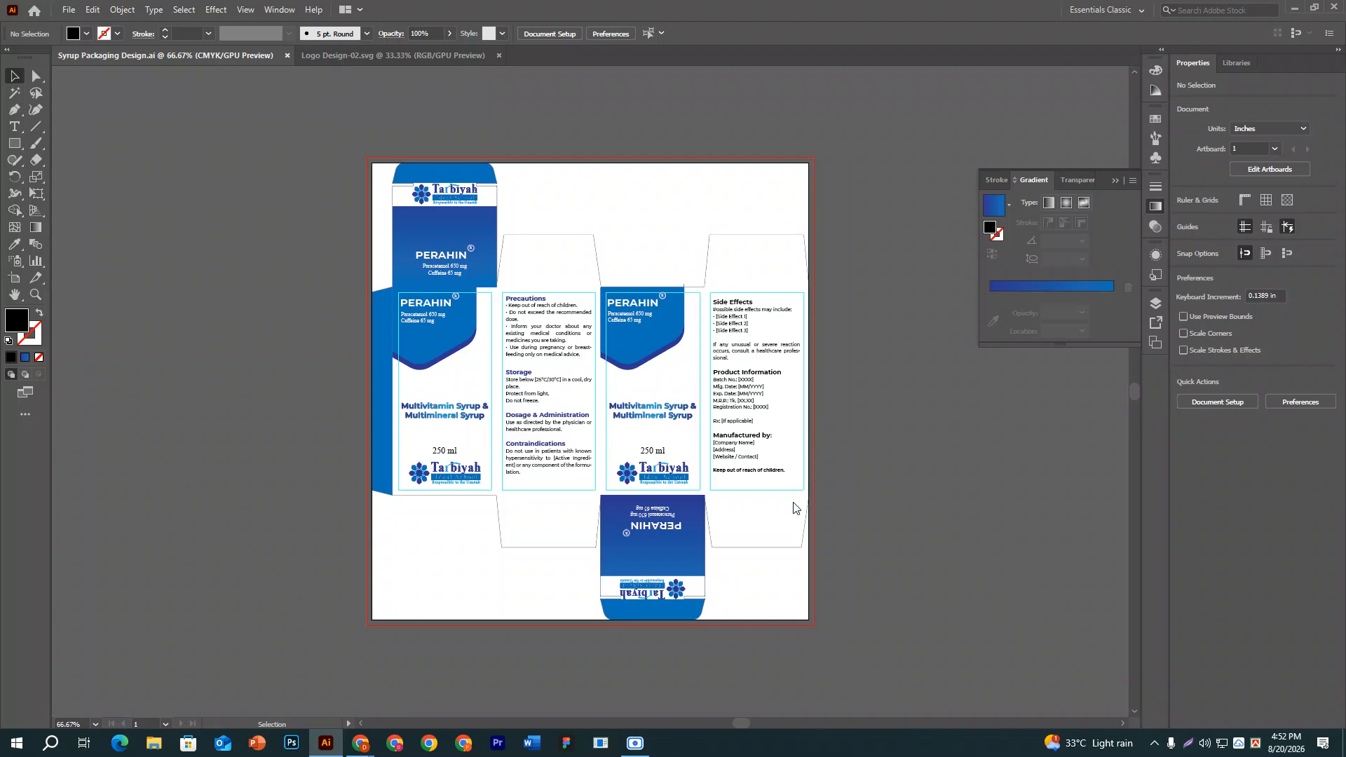
click(654, 524)
click(636, 743)
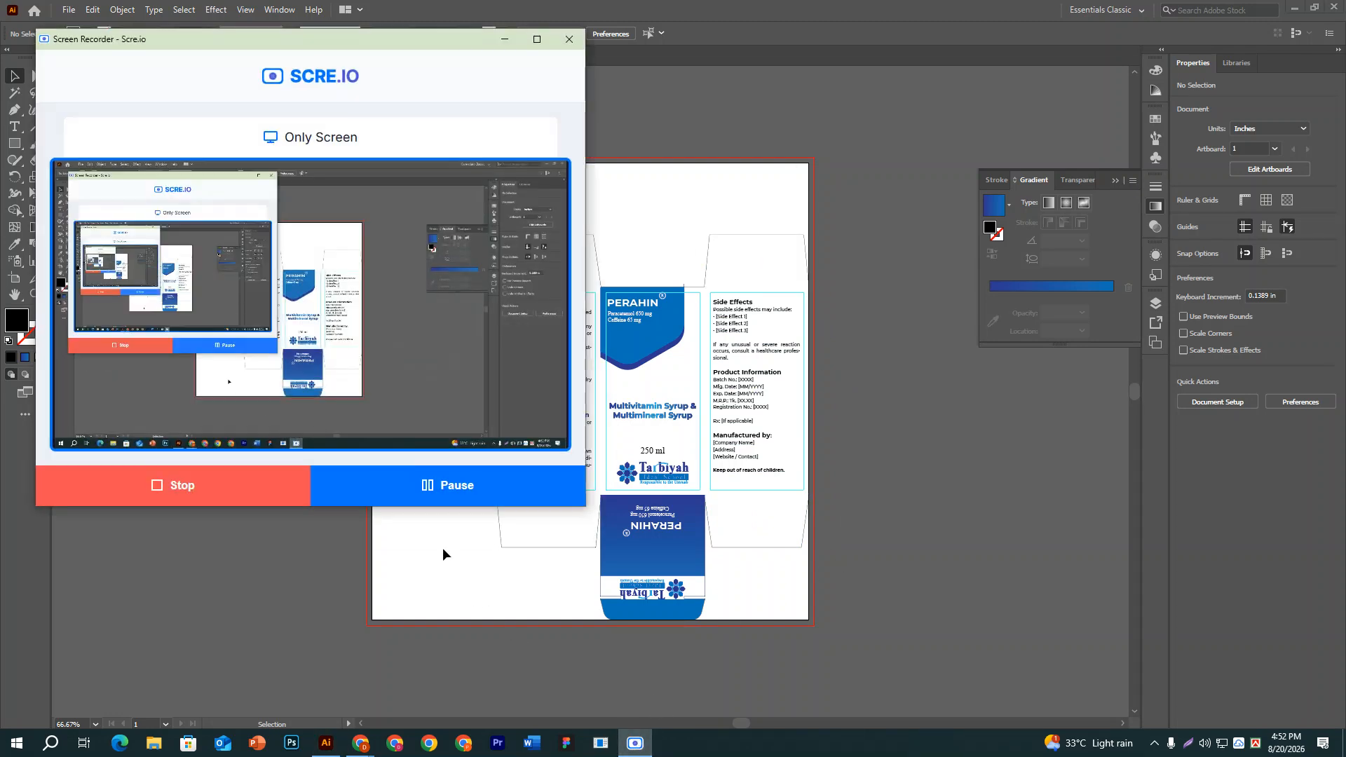